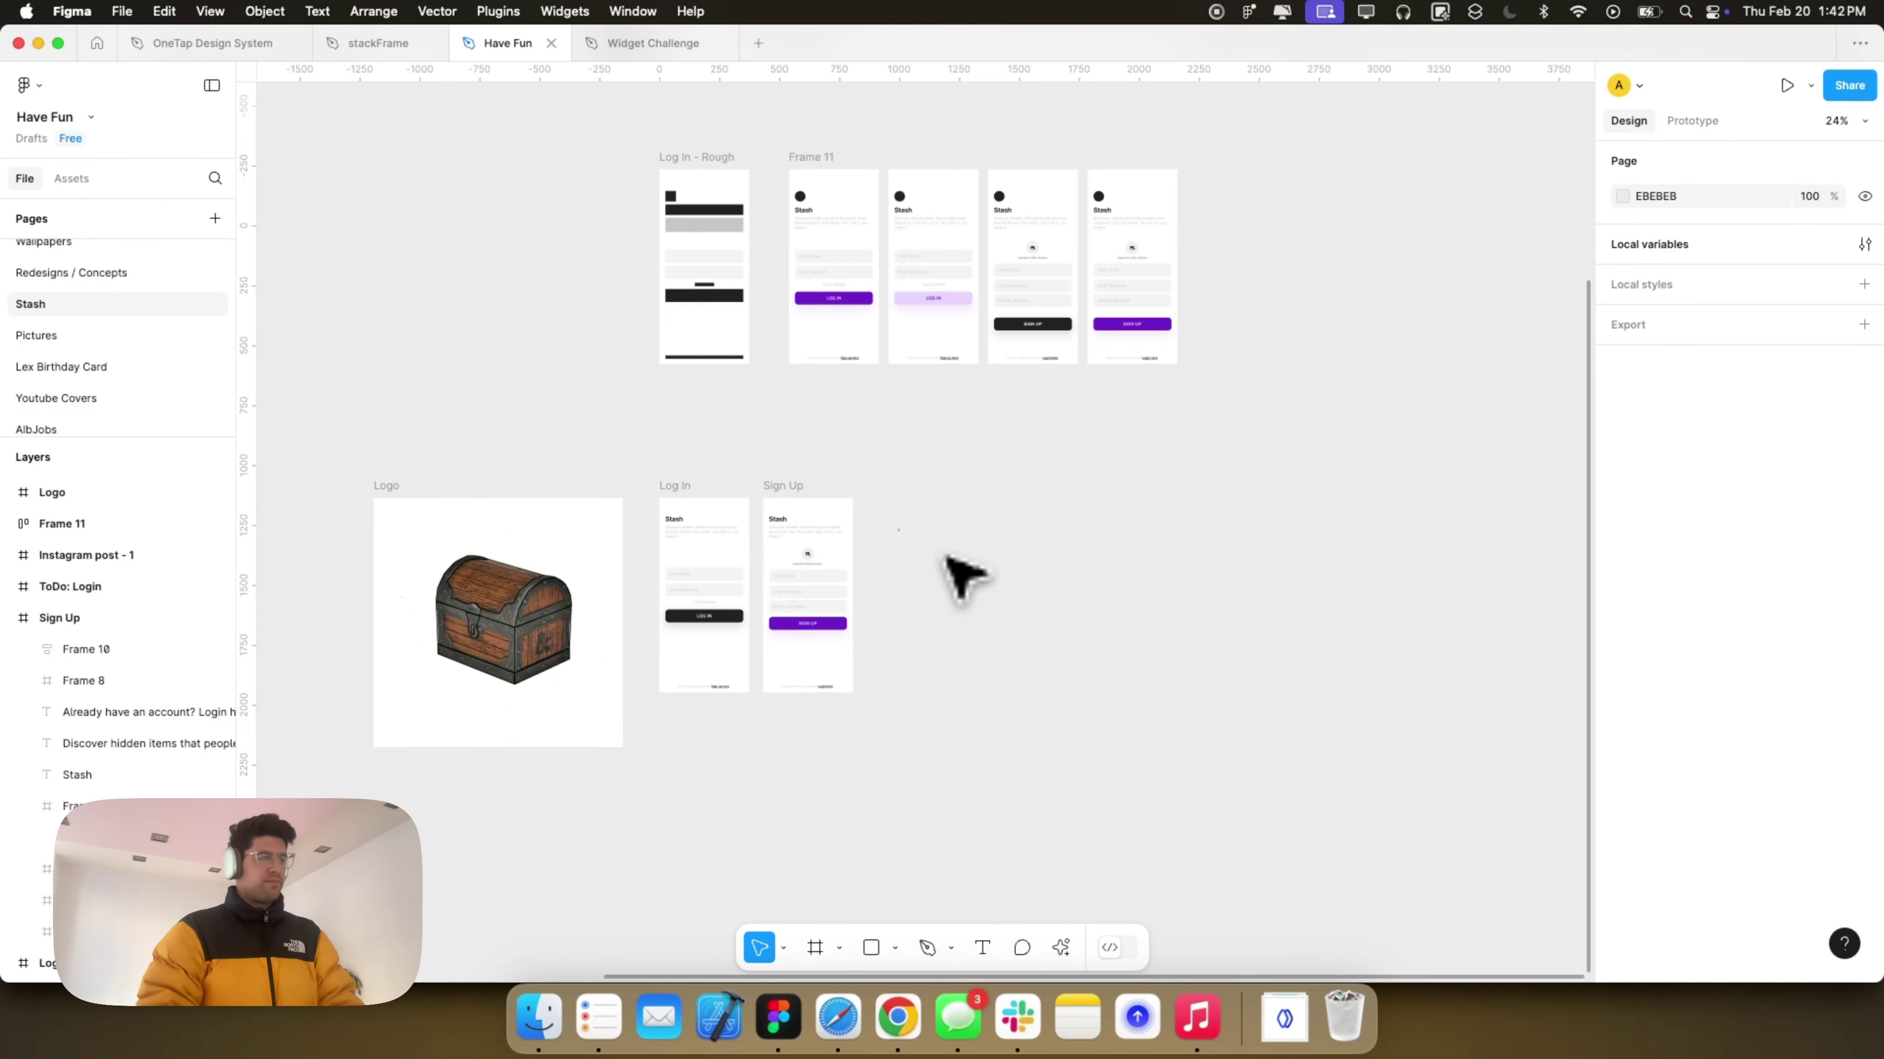
Step: Examine the treasure chest in the Logo frame alongside the Log In and Sign Up screens, with the interface panels temporarily hidden
{"action": "scroll", "coordinate": [980, 598], "scroll_direction": "down", "scroll_amount": 3}
{"action": "scroll", "coordinate": [980, 597], "scroll_direction": "left", "scroll_amount": 2}
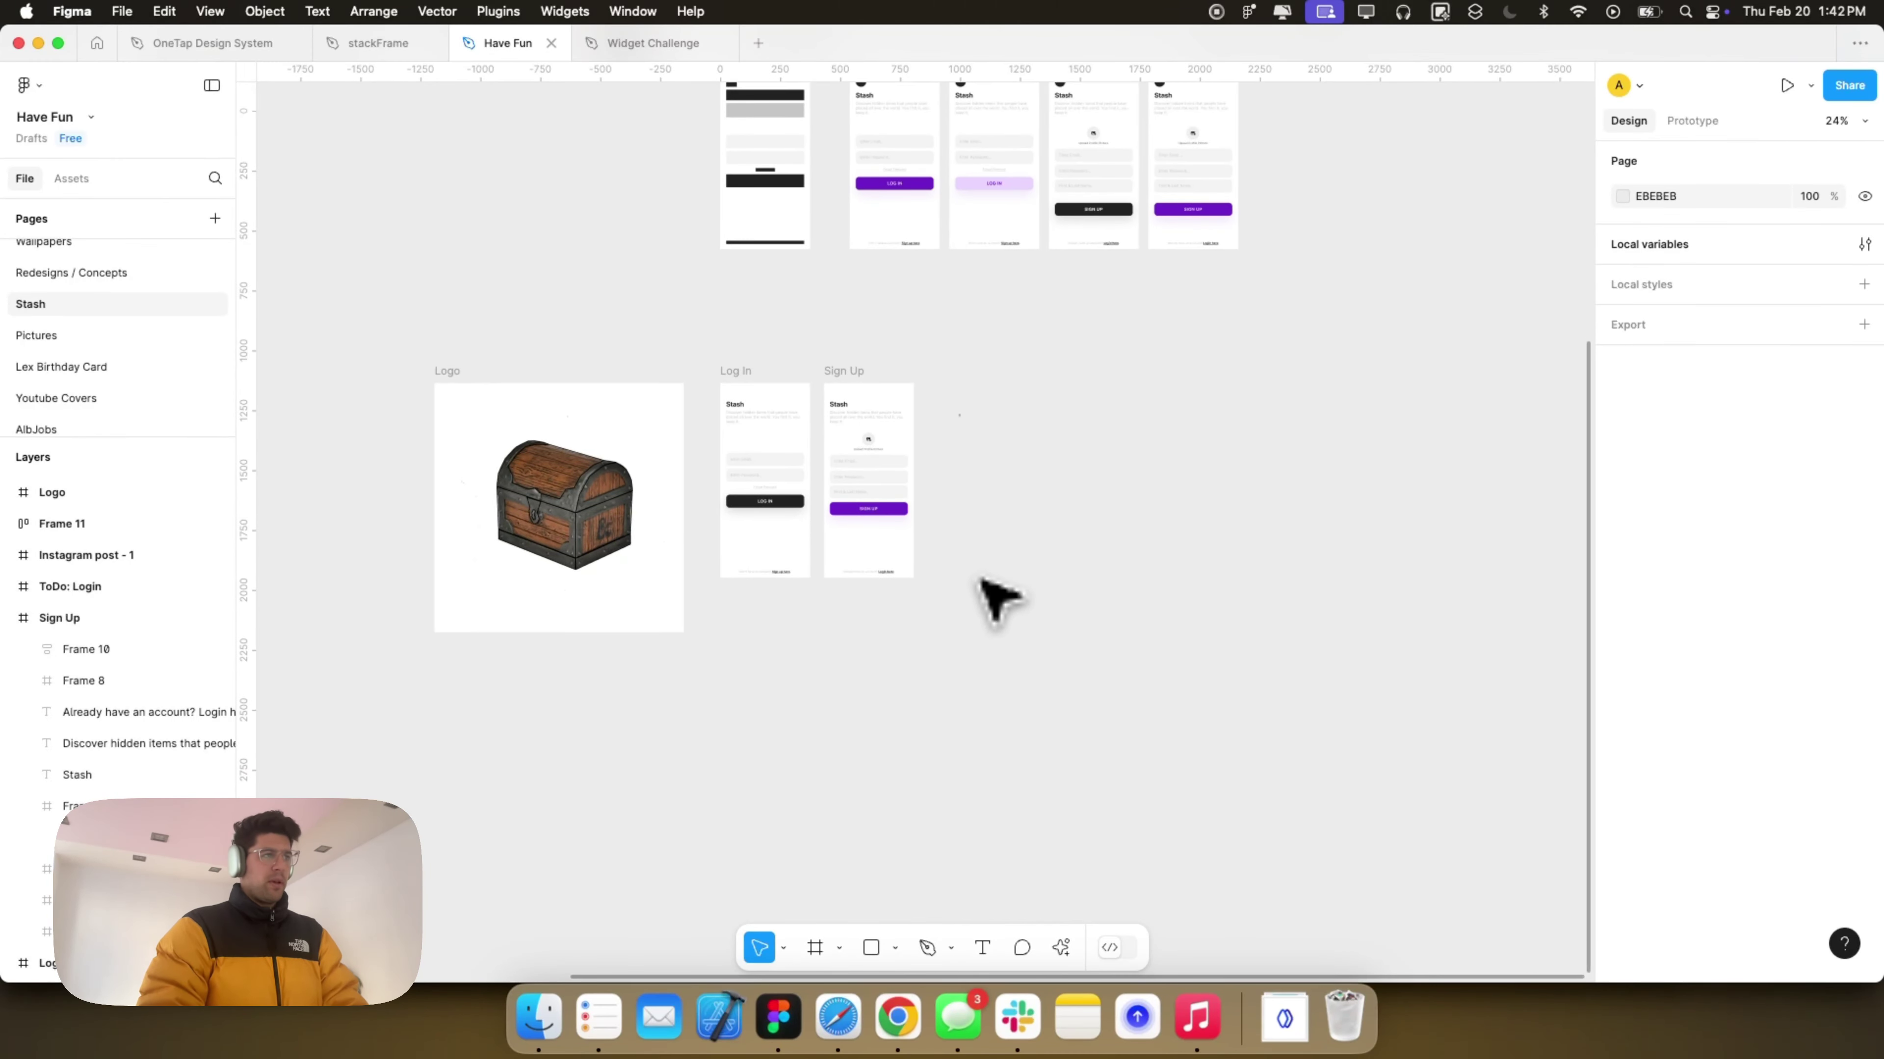
{"action": "scroll", "coordinate": [982, 582], "scroll_direction": "right", "scroll_amount": 2}
{"action": "scroll", "coordinate": [1014, 557], "scroll_direction": "left", "scroll_amount": 5}
{"action": "scroll", "coordinate": [686, 445], "scroll_direction": "up", "scroll_amount": 5}
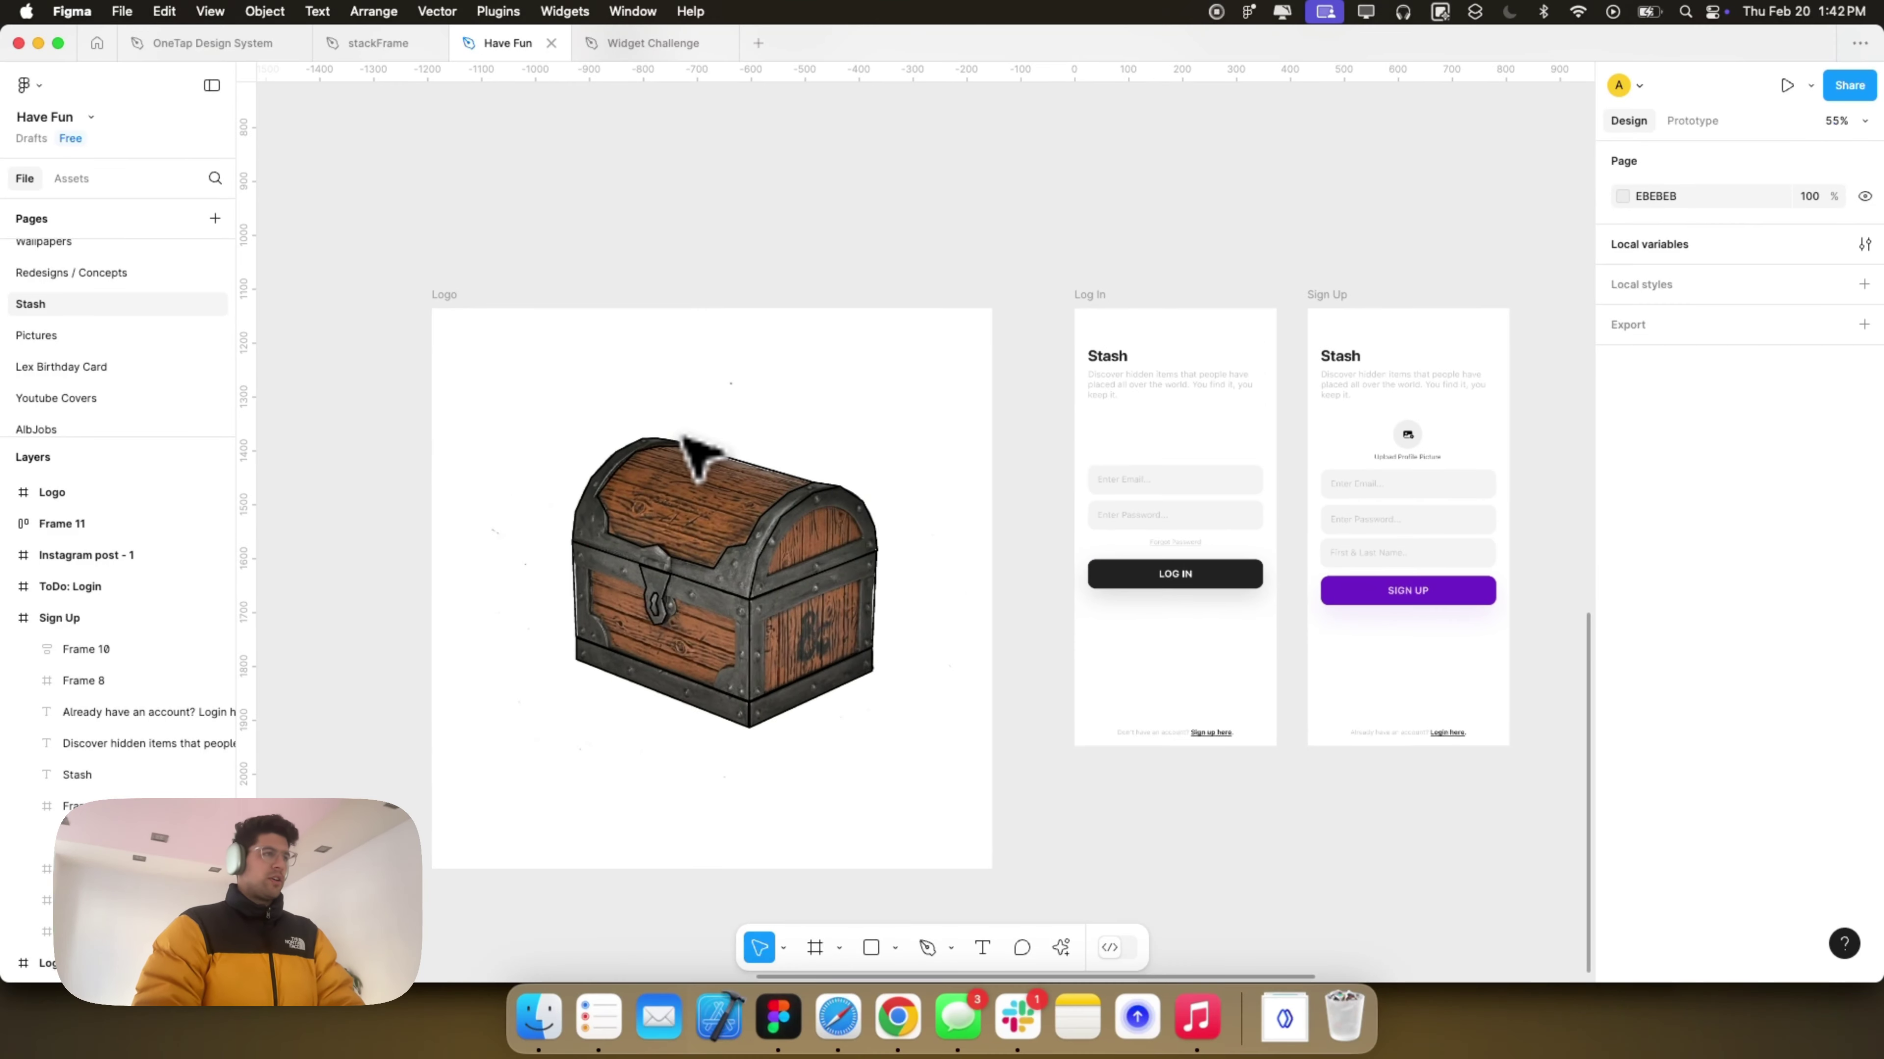
{"action": "scroll", "coordinate": [686, 445], "scroll_direction": "left", "scroll_amount": 5}
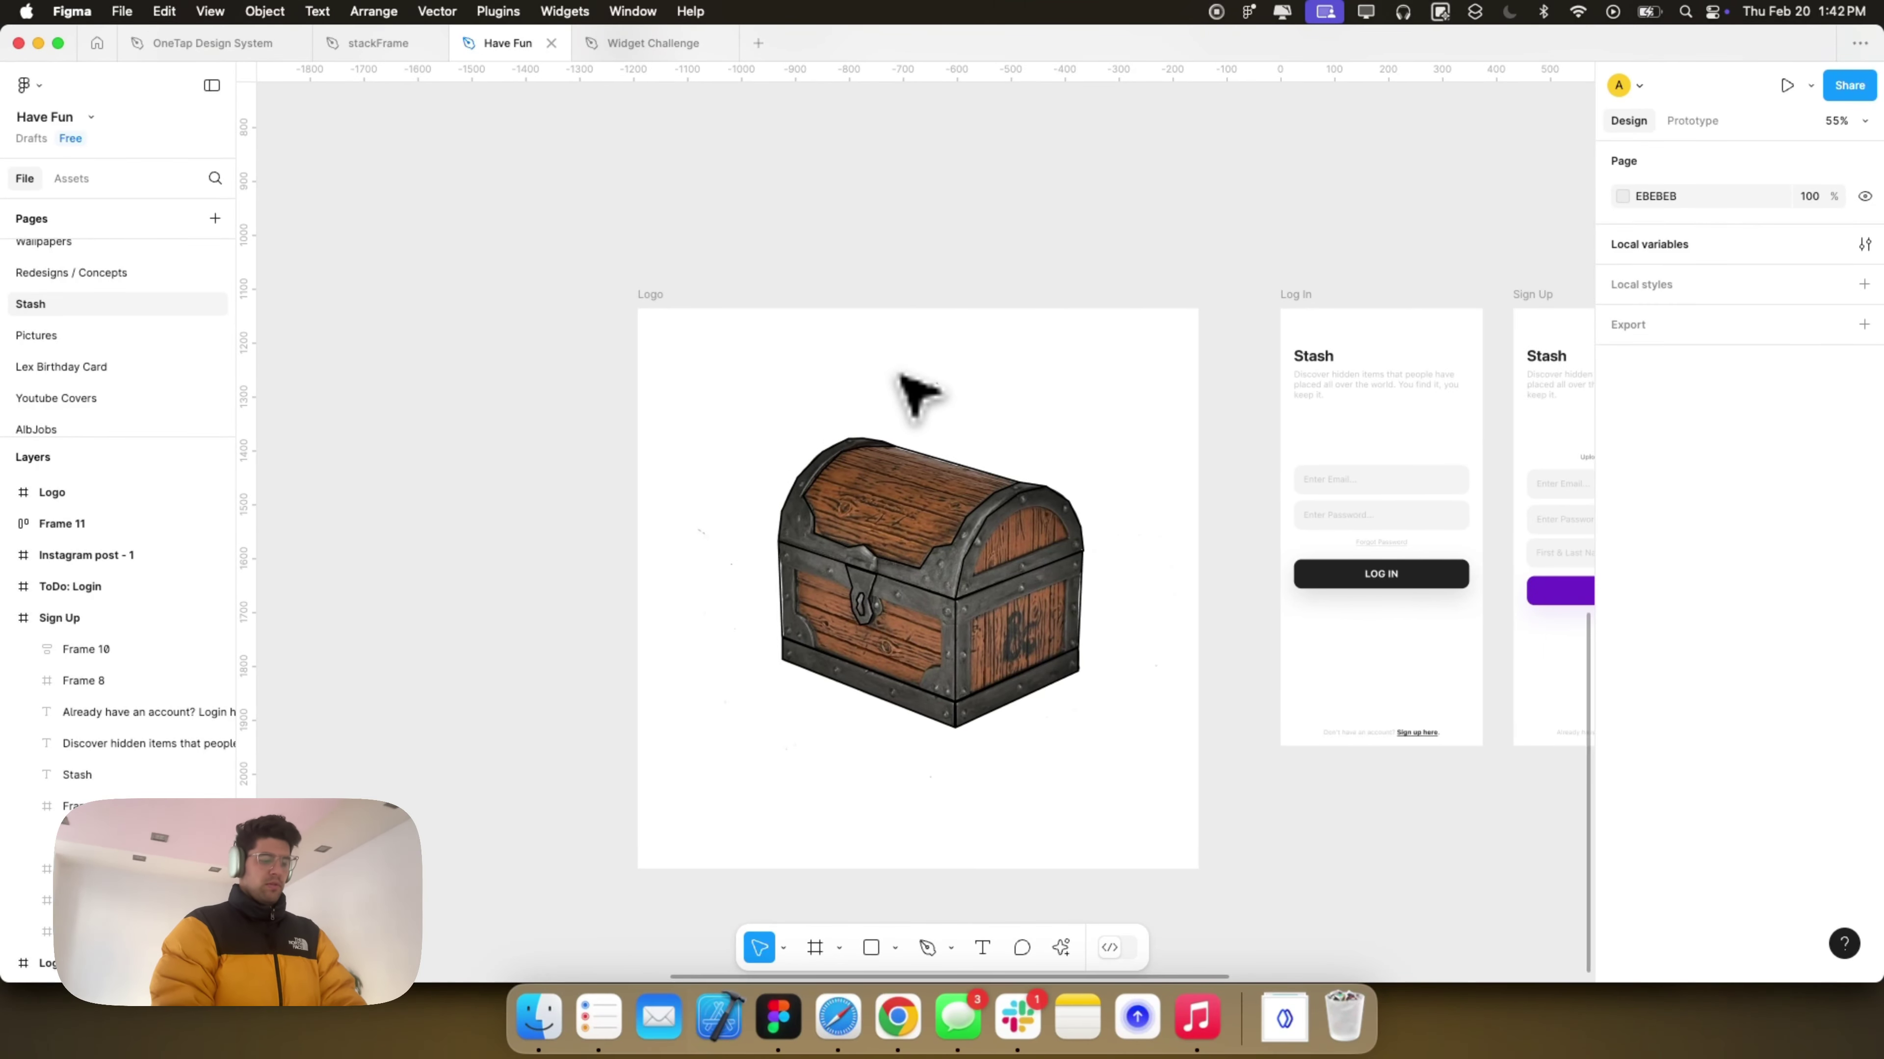
{"action": "key", "text": "super+backslash"}
{"action": "scroll", "coordinate": [897, 416], "scroll_direction": "right", "scroll_amount": 4}
{"action": "scroll", "coordinate": [897, 415], "scroll_direction": "down", "scroll_amount": 1}
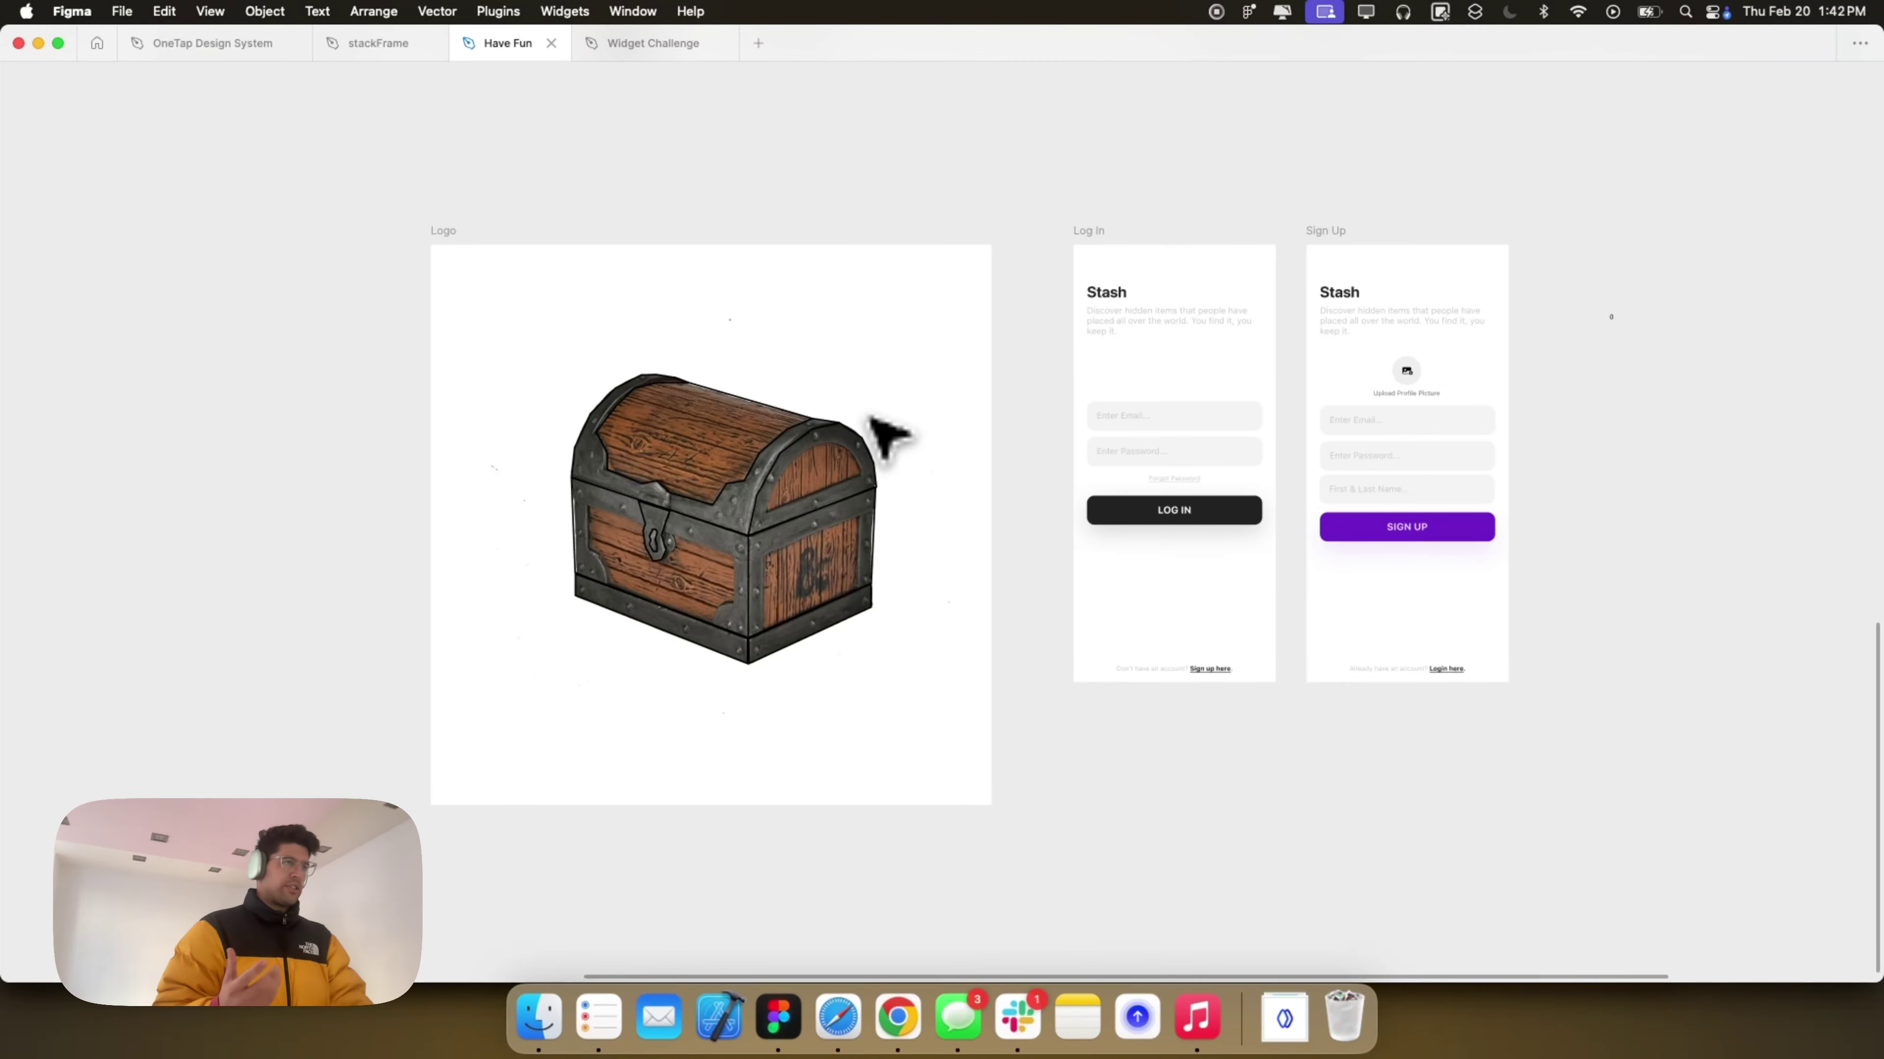
{"action": "key", "text": "super+backslash"}
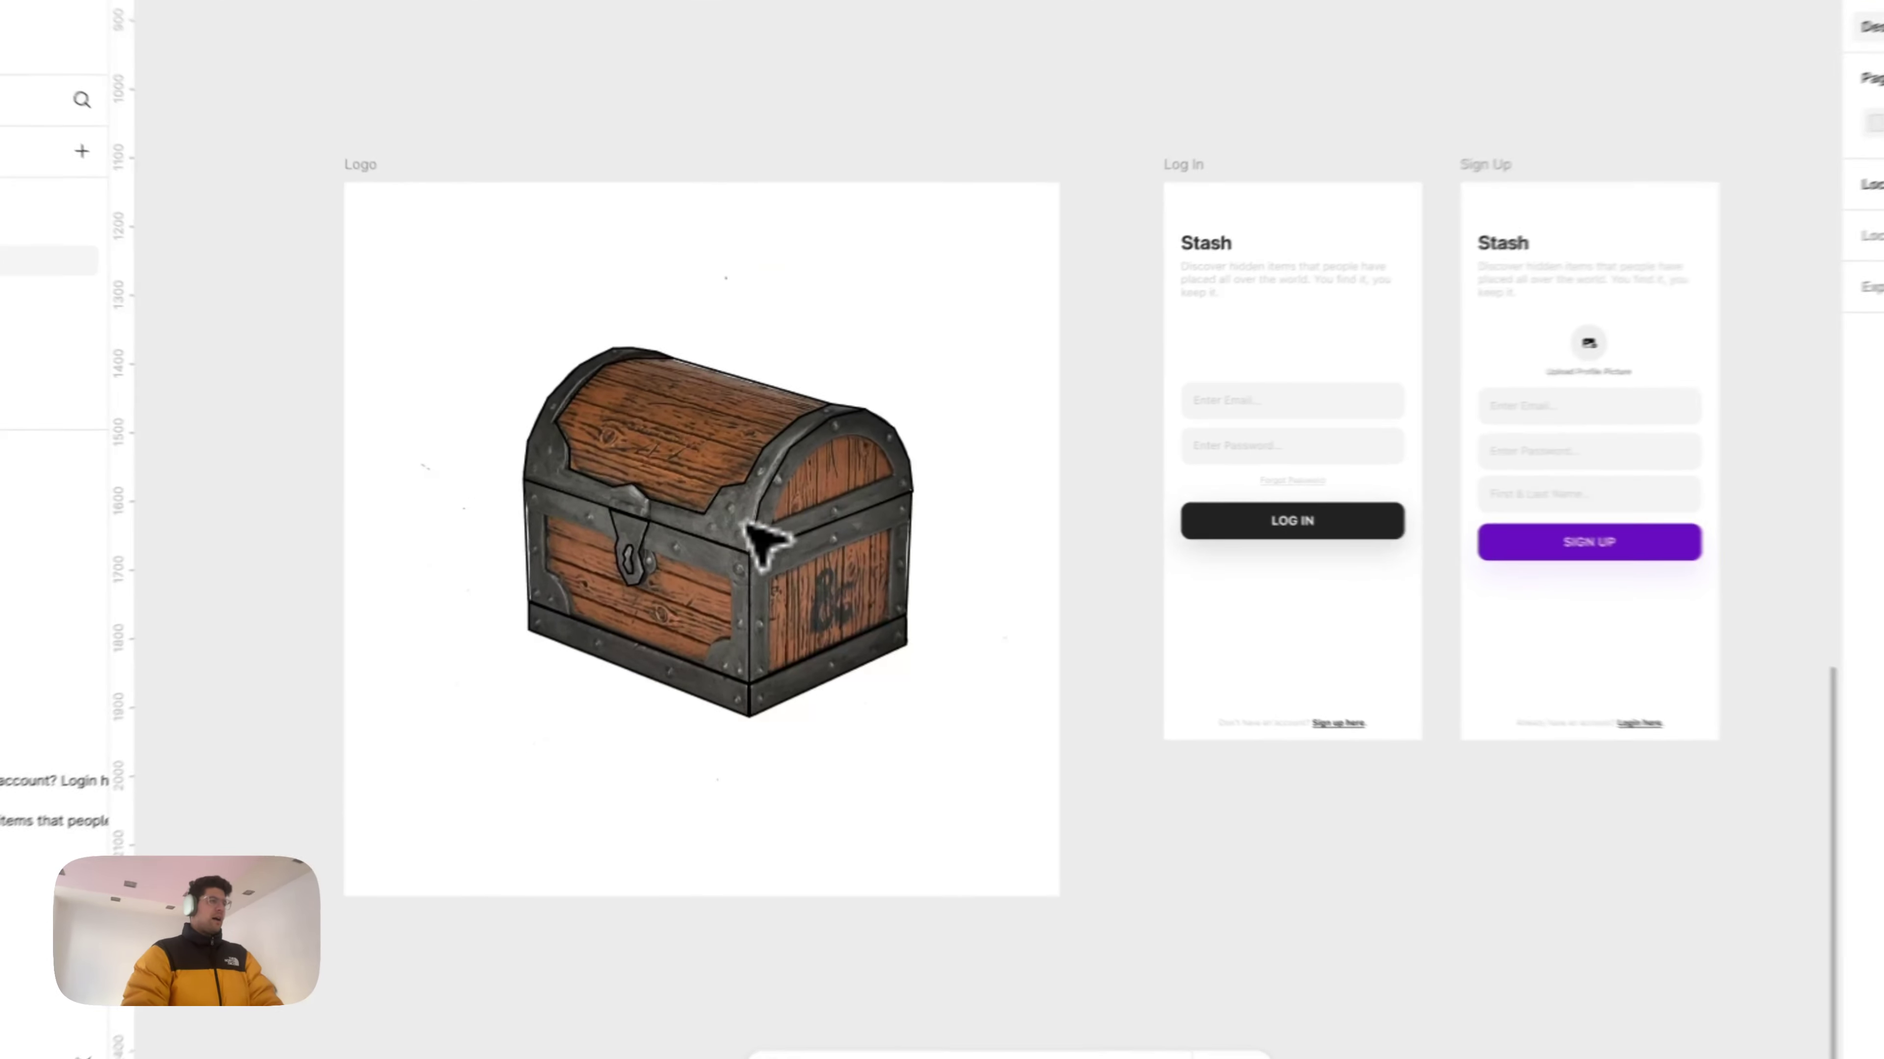
Step: Temporarily hide the chest photo in the Logo frame to examine the line-drawn vector tracing, restoring the photo's visibility
{"action": "left_click", "coordinate": [764, 512]}
{"action": "key", "text": "shift+super+h"}
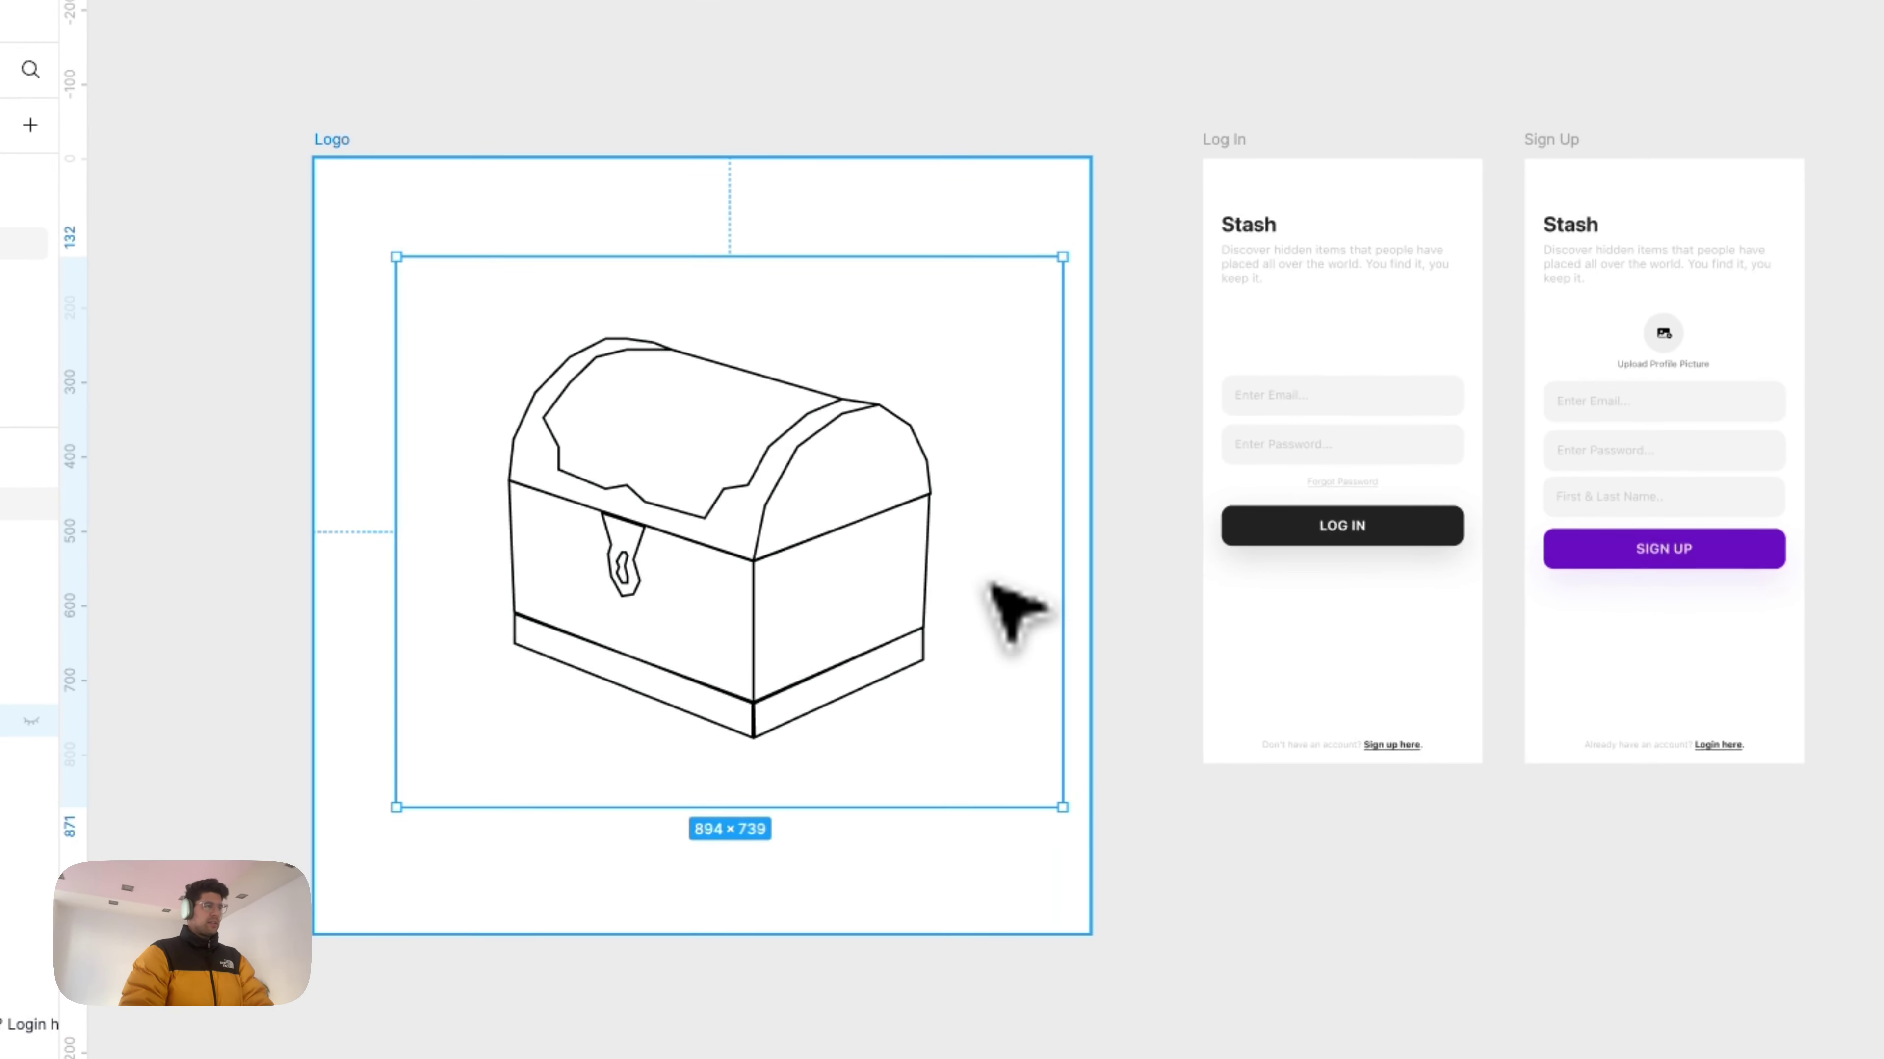
{"action": "key", "text": "shift+super+h"}
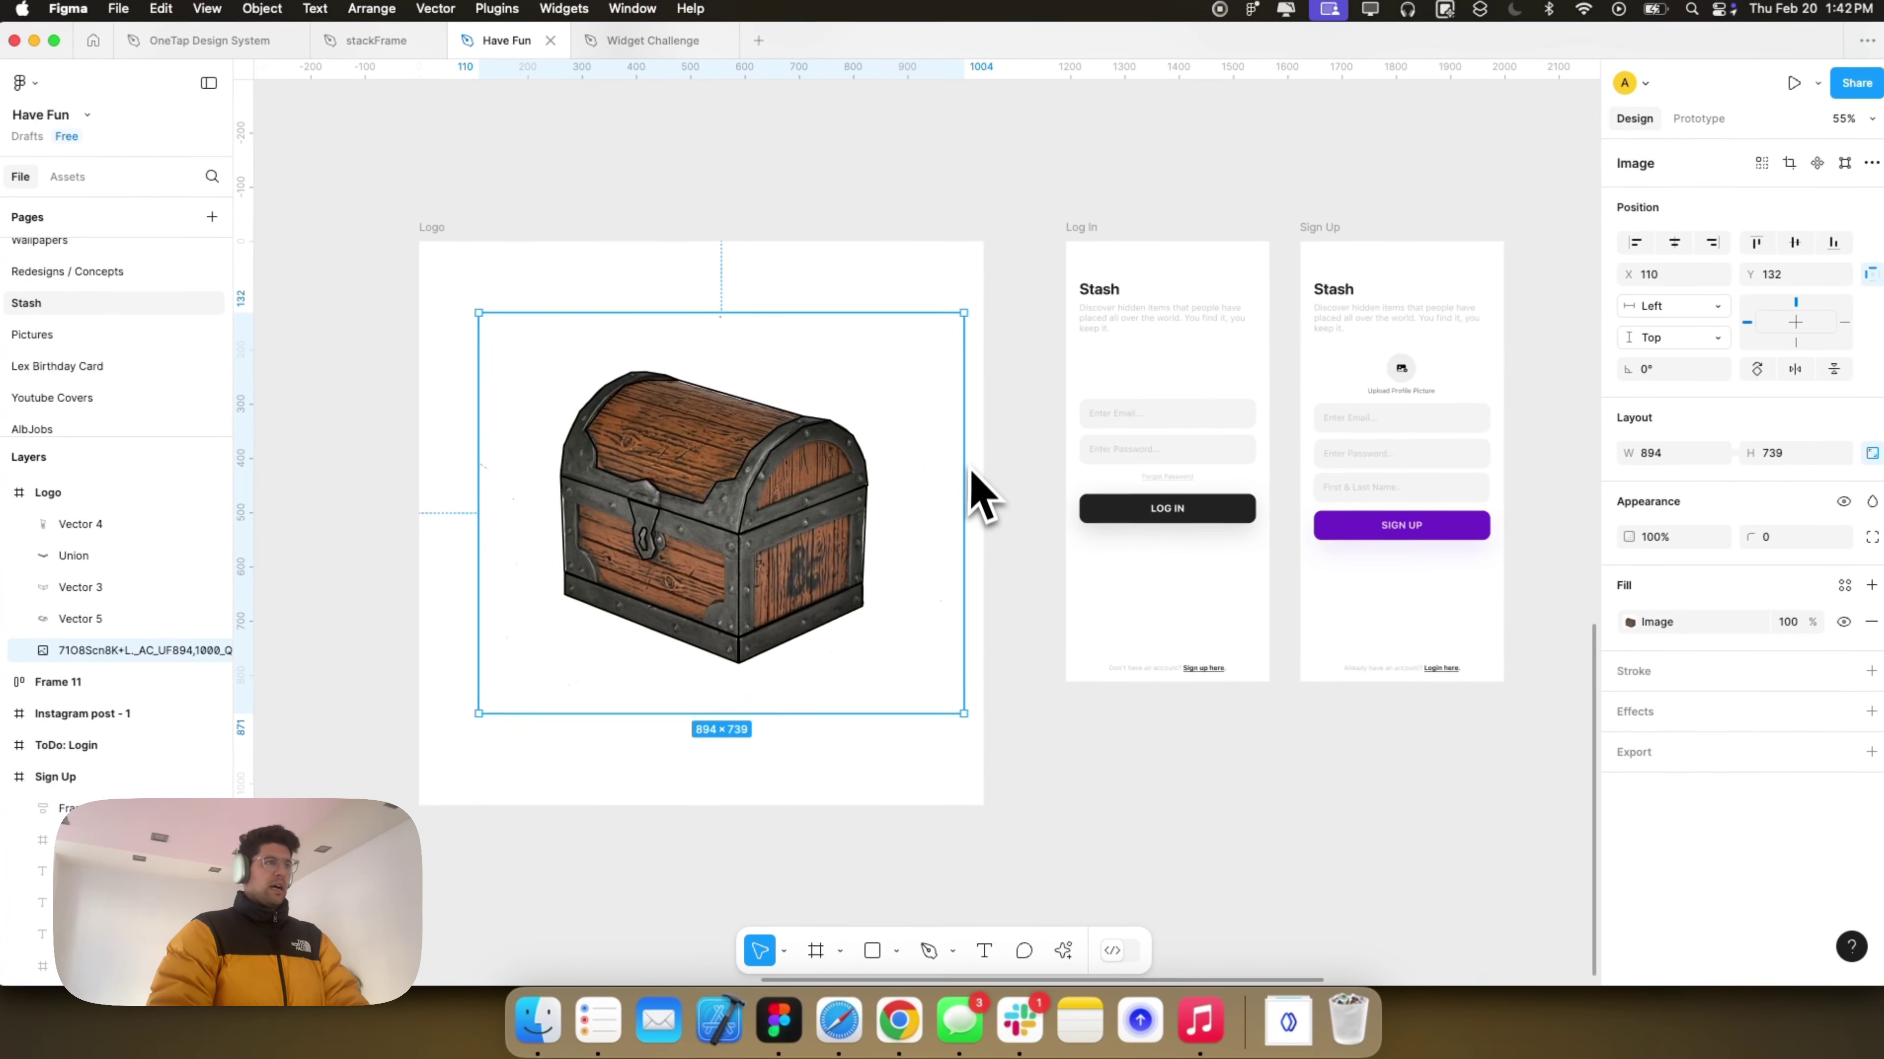
{"action": "scroll", "coordinate": [853, 518], "scroll_direction": "left", "scroll_amount": 3}
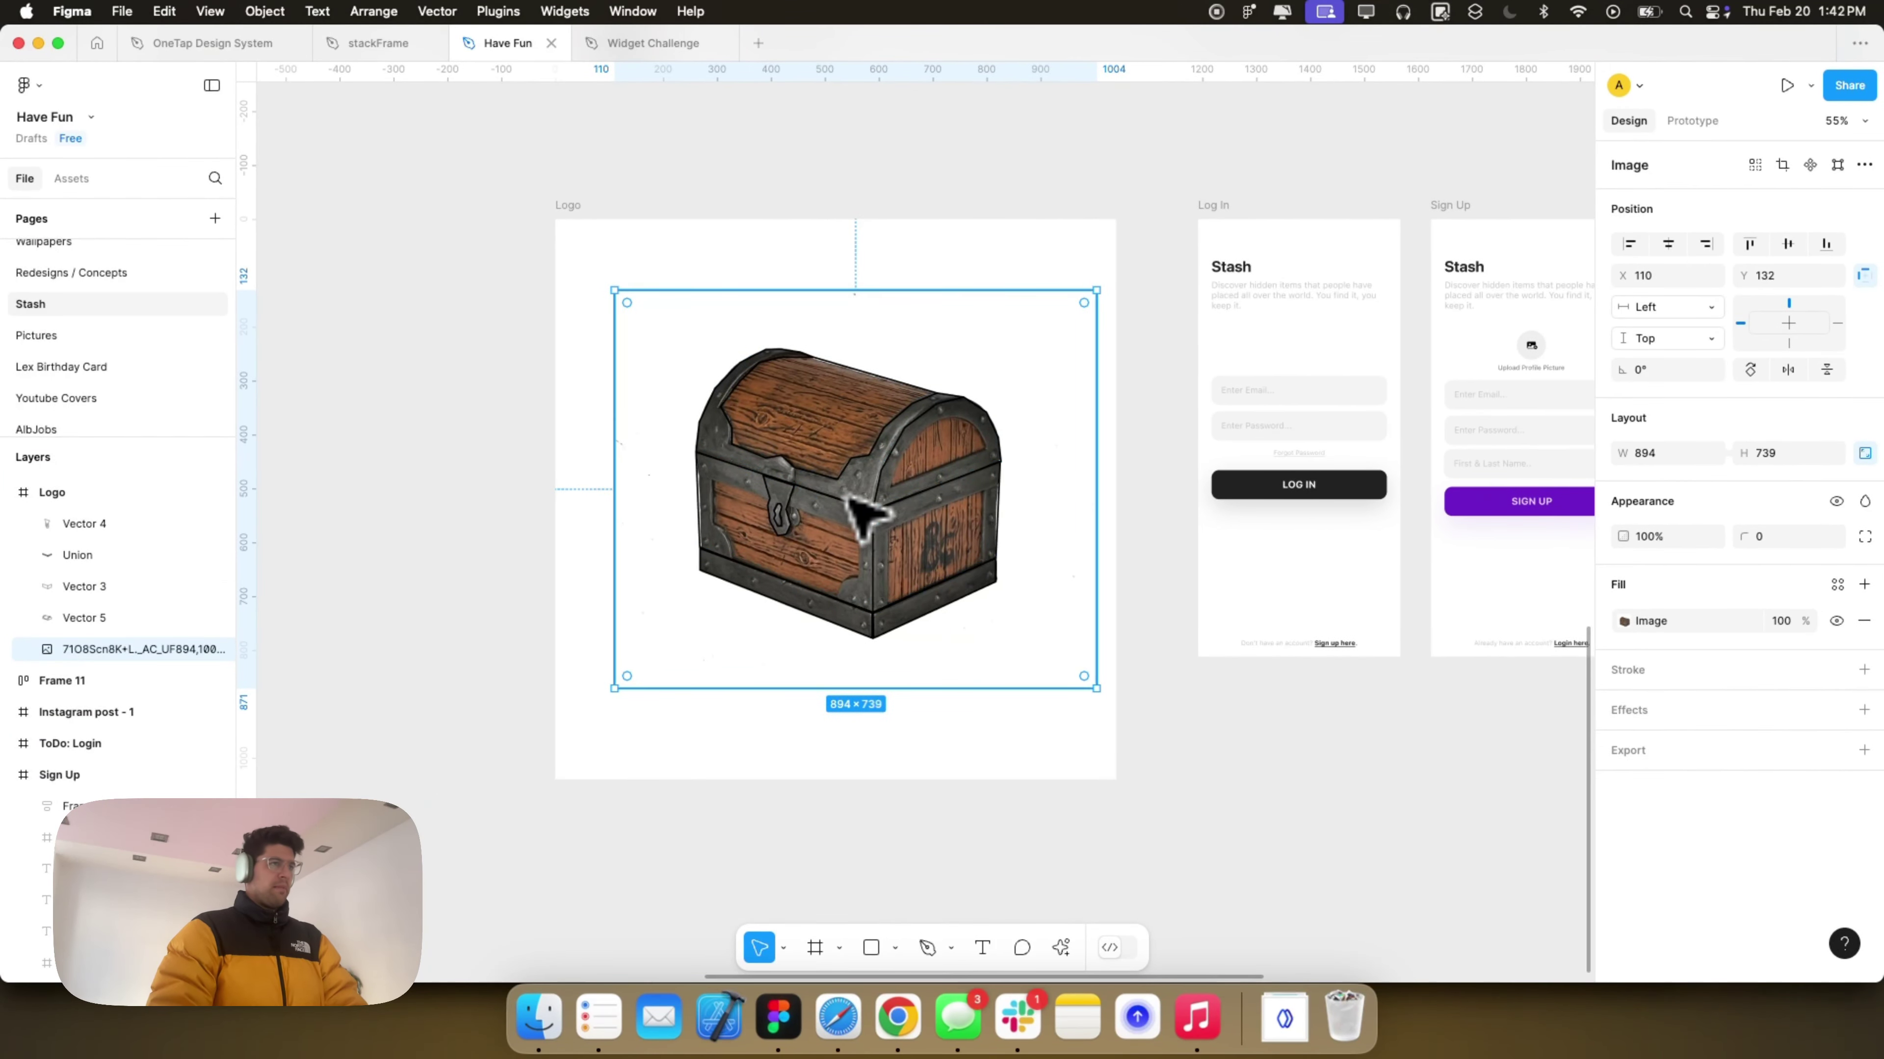
{"action": "key", "text": "shift+super+h"}
{"action": "key", "text": "shift+super+h"}
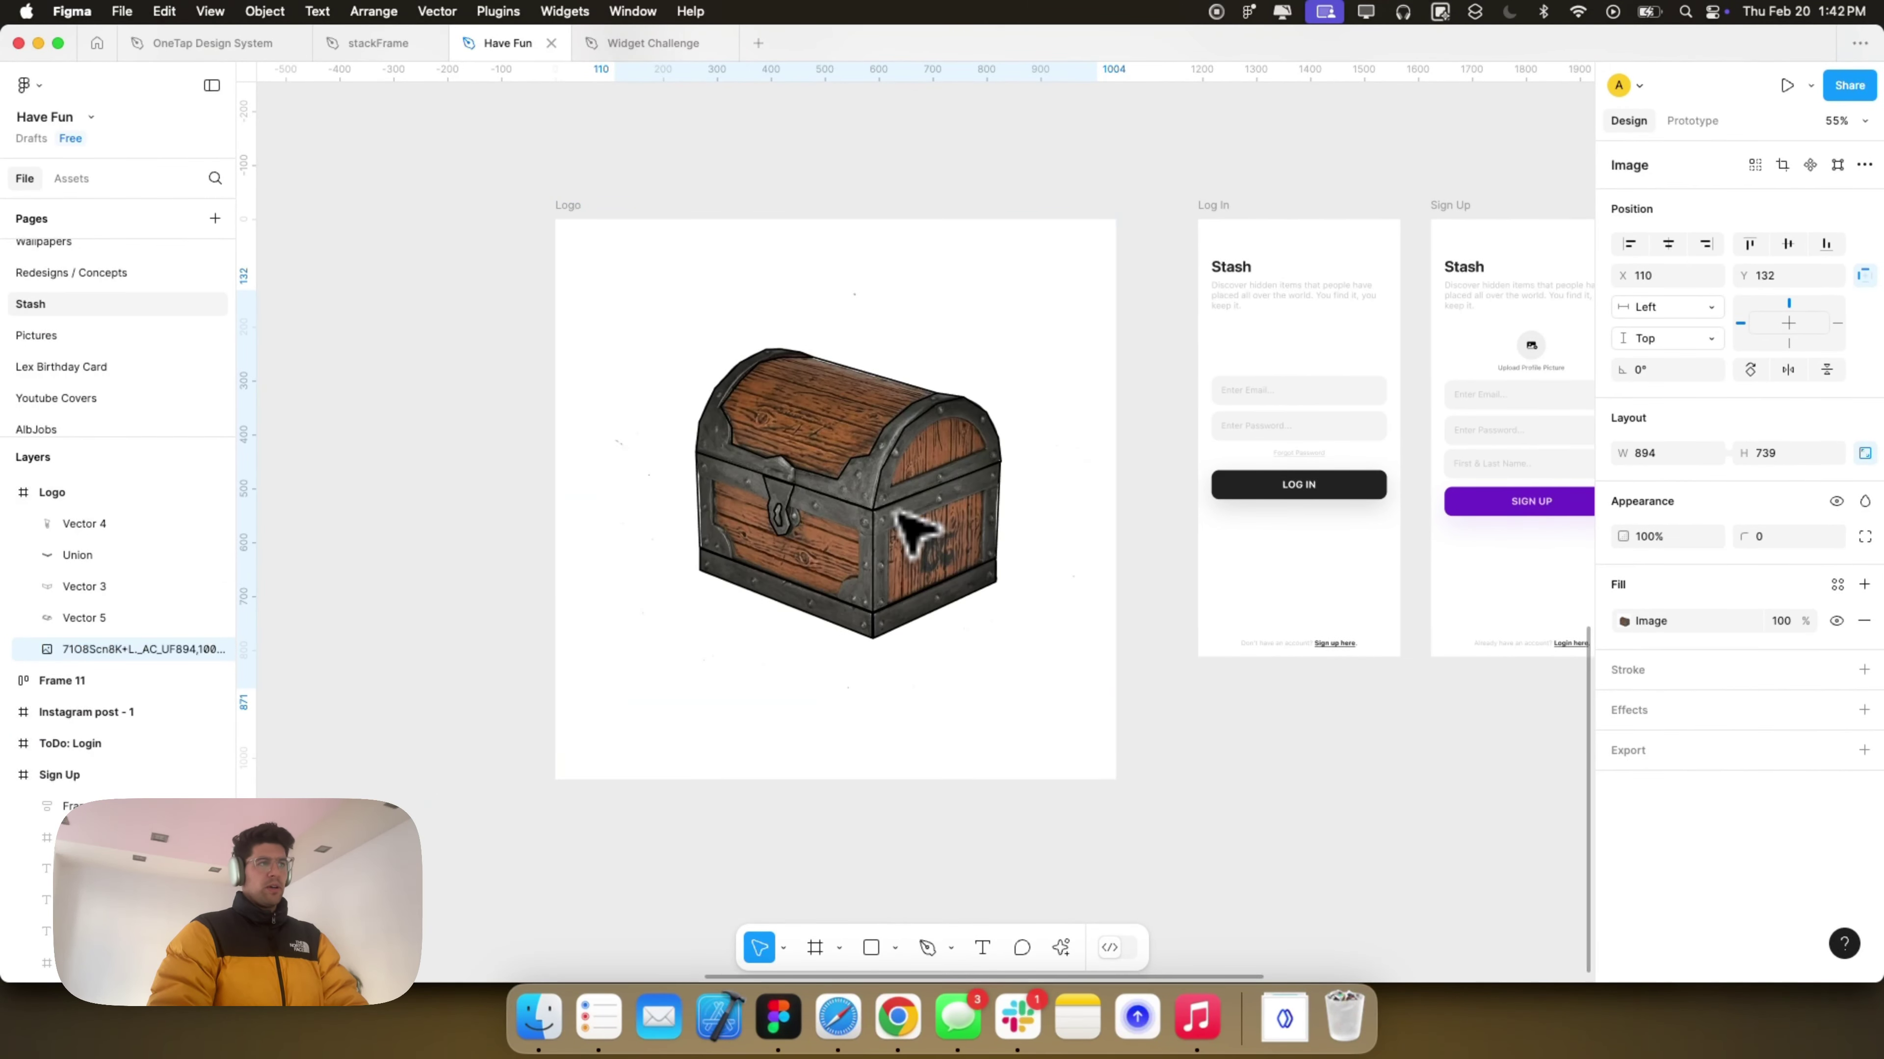
{"action": "scroll", "coordinate": [881, 526], "scroll_direction": "left", "scroll_amount": 3}
{"action": "scroll", "coordinate": [875, 531], "scroll_direction": "up", "scroll_amount": 2}
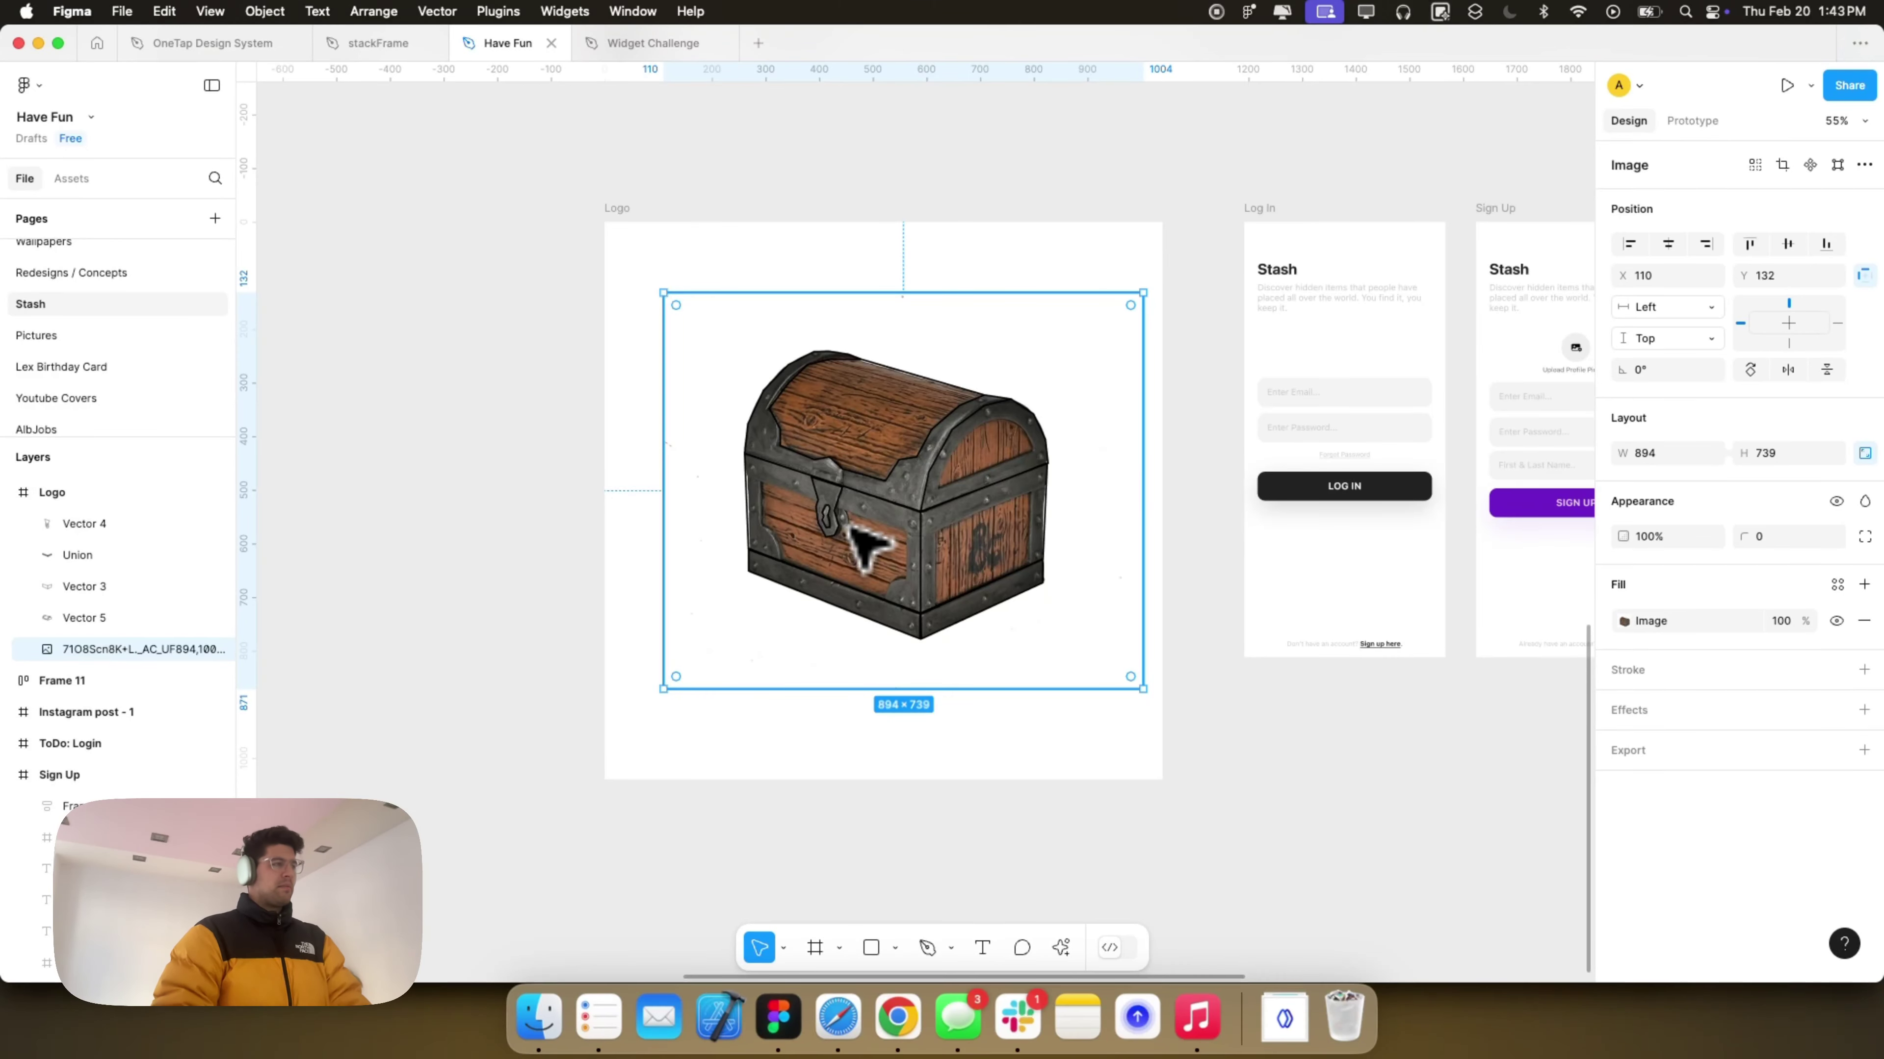
{"action": "scroll", "coordinate": [850, 528], "scroll_direction": "right", "scroll_amount": 3}
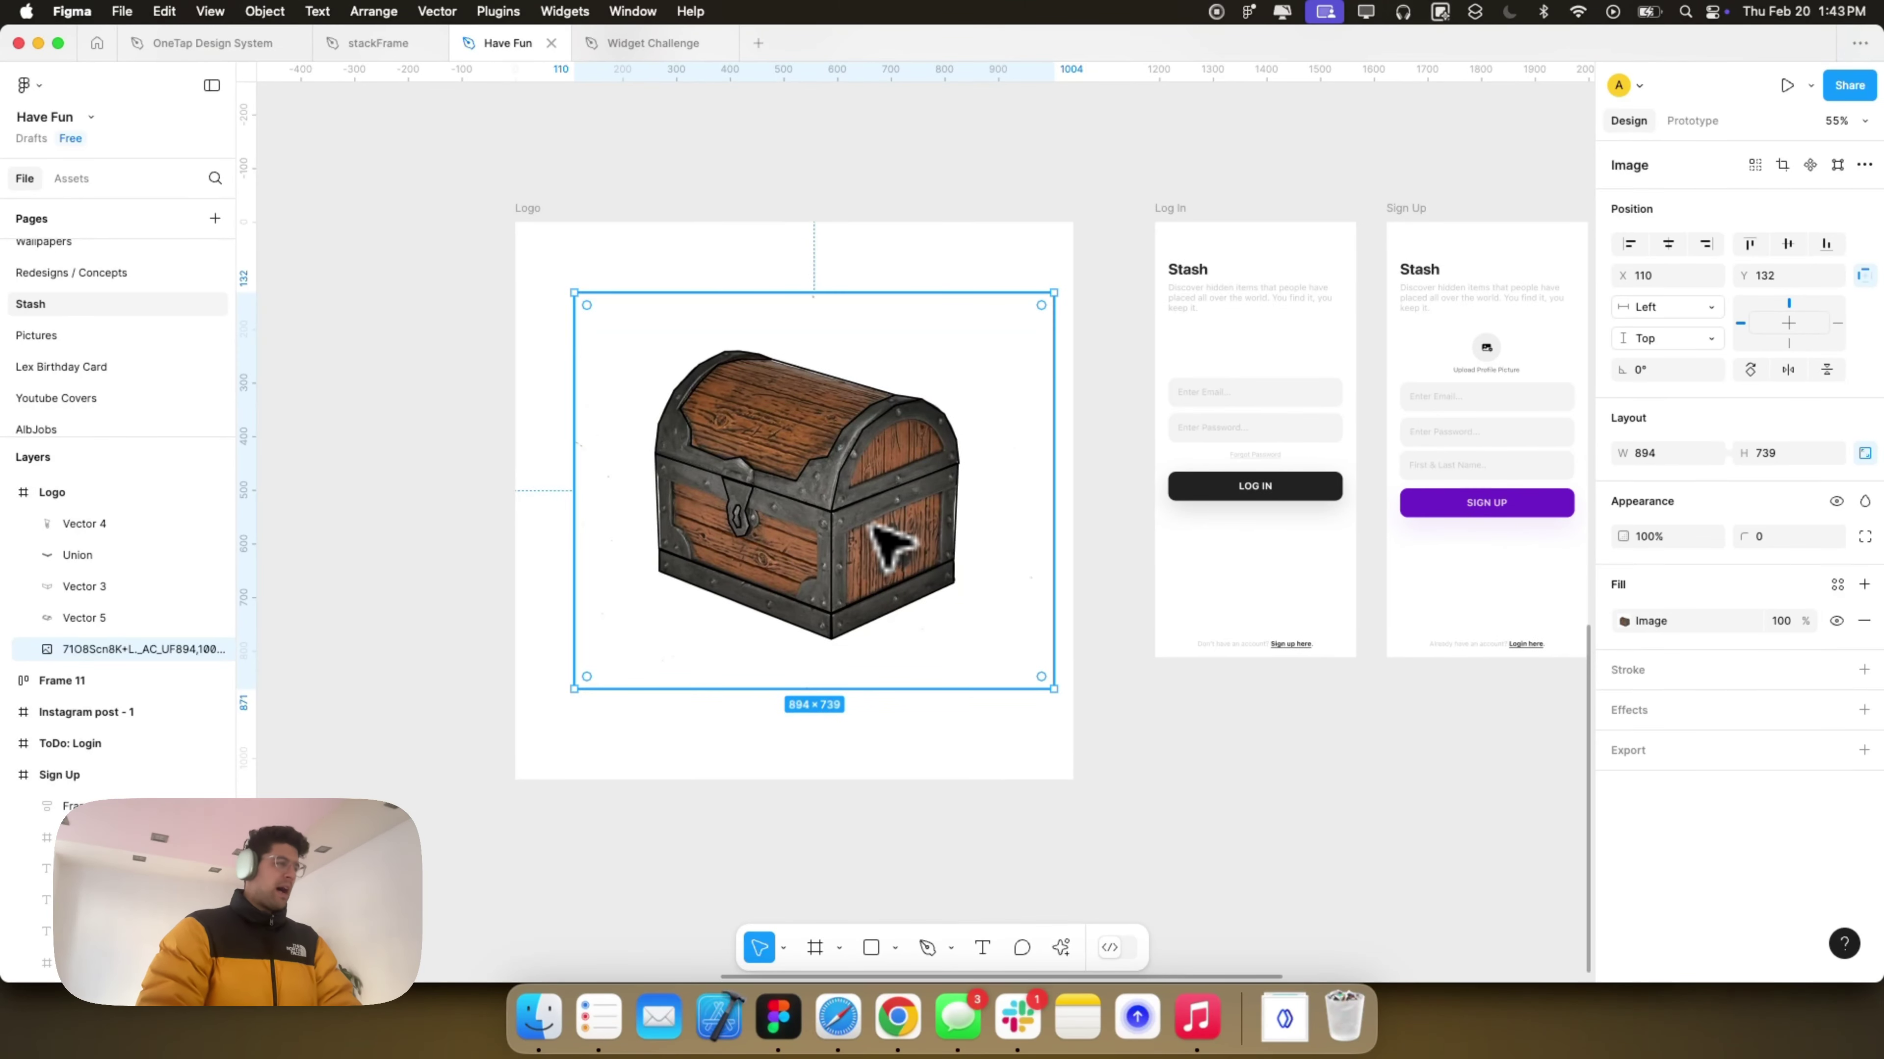
Step: Nudge the Stash titles and description texts on both the Log In and Sign Up screens down about 20 px
{"action": "scroll", "coordinate": [868, 546], "scroll_direction": "right", "scroll_amount": 10}
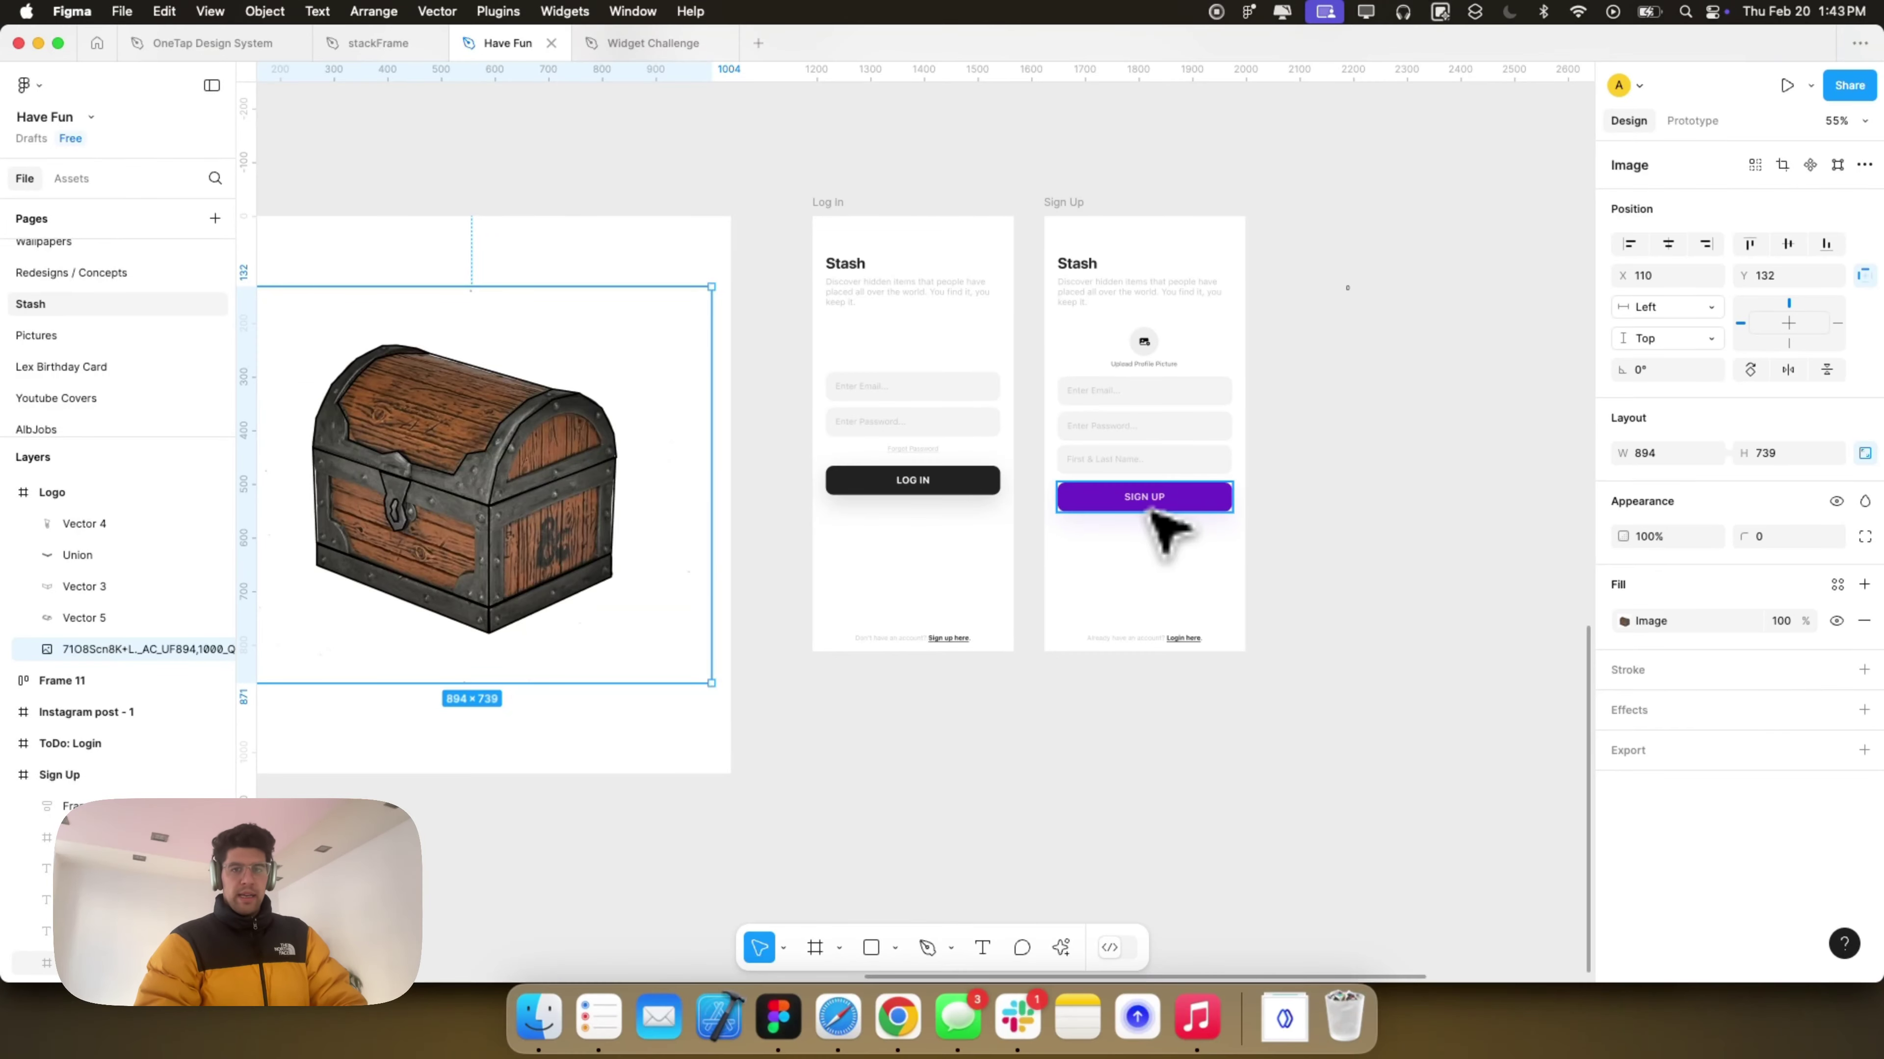
{"action": "scroll", "coordinate": [946, 601], "scroll_direction": "left", "scroll_amount": 3}
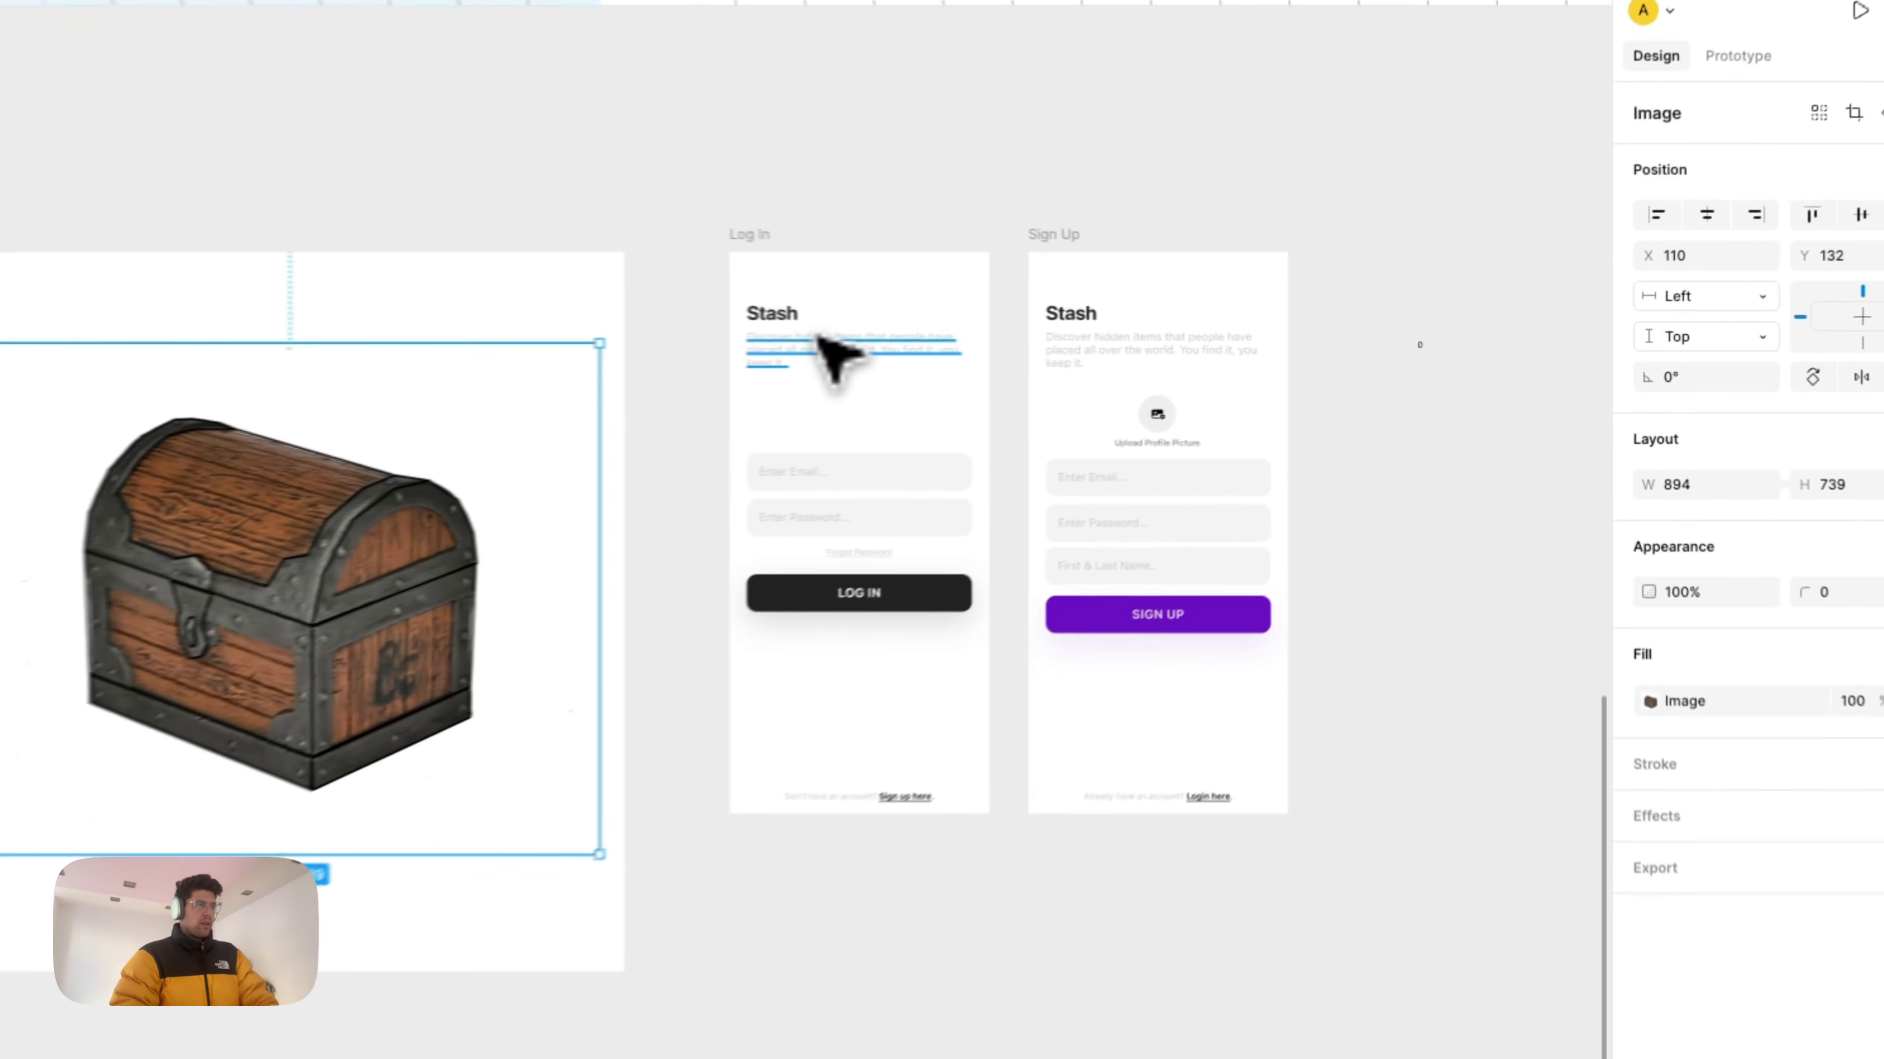
{"action": "left_click", "coordinate": [956, 320]}
{"action": "left_click", "coordinate": [1171, 320], "text": "shift"}
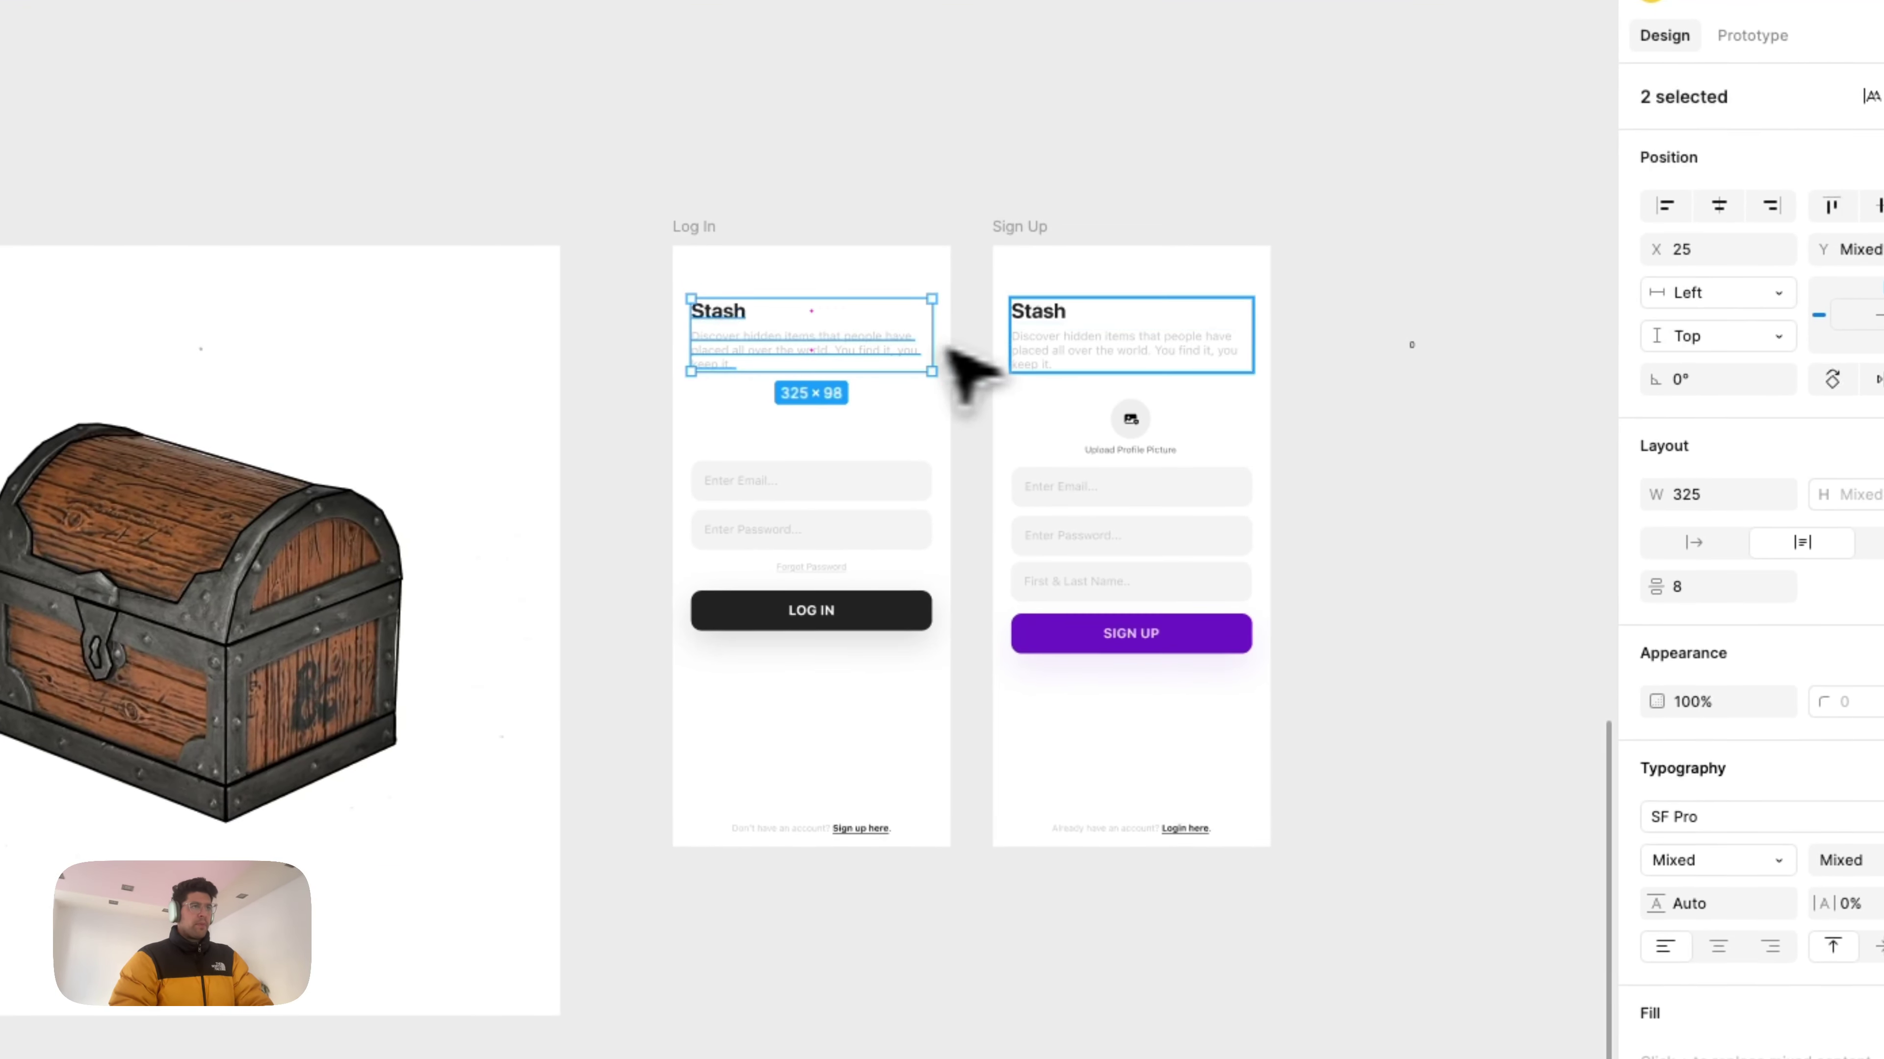
{"action": "left_click", "coordinate": [1175, 328], "text": "shift"}
{"action": "key", "text": "Down"}
{"action": "key", "text": "Down"}
{"action": "key", "text": "Down"}
{"action": "key", "text": "Down"}
{"action": "key", "text": "Down"}
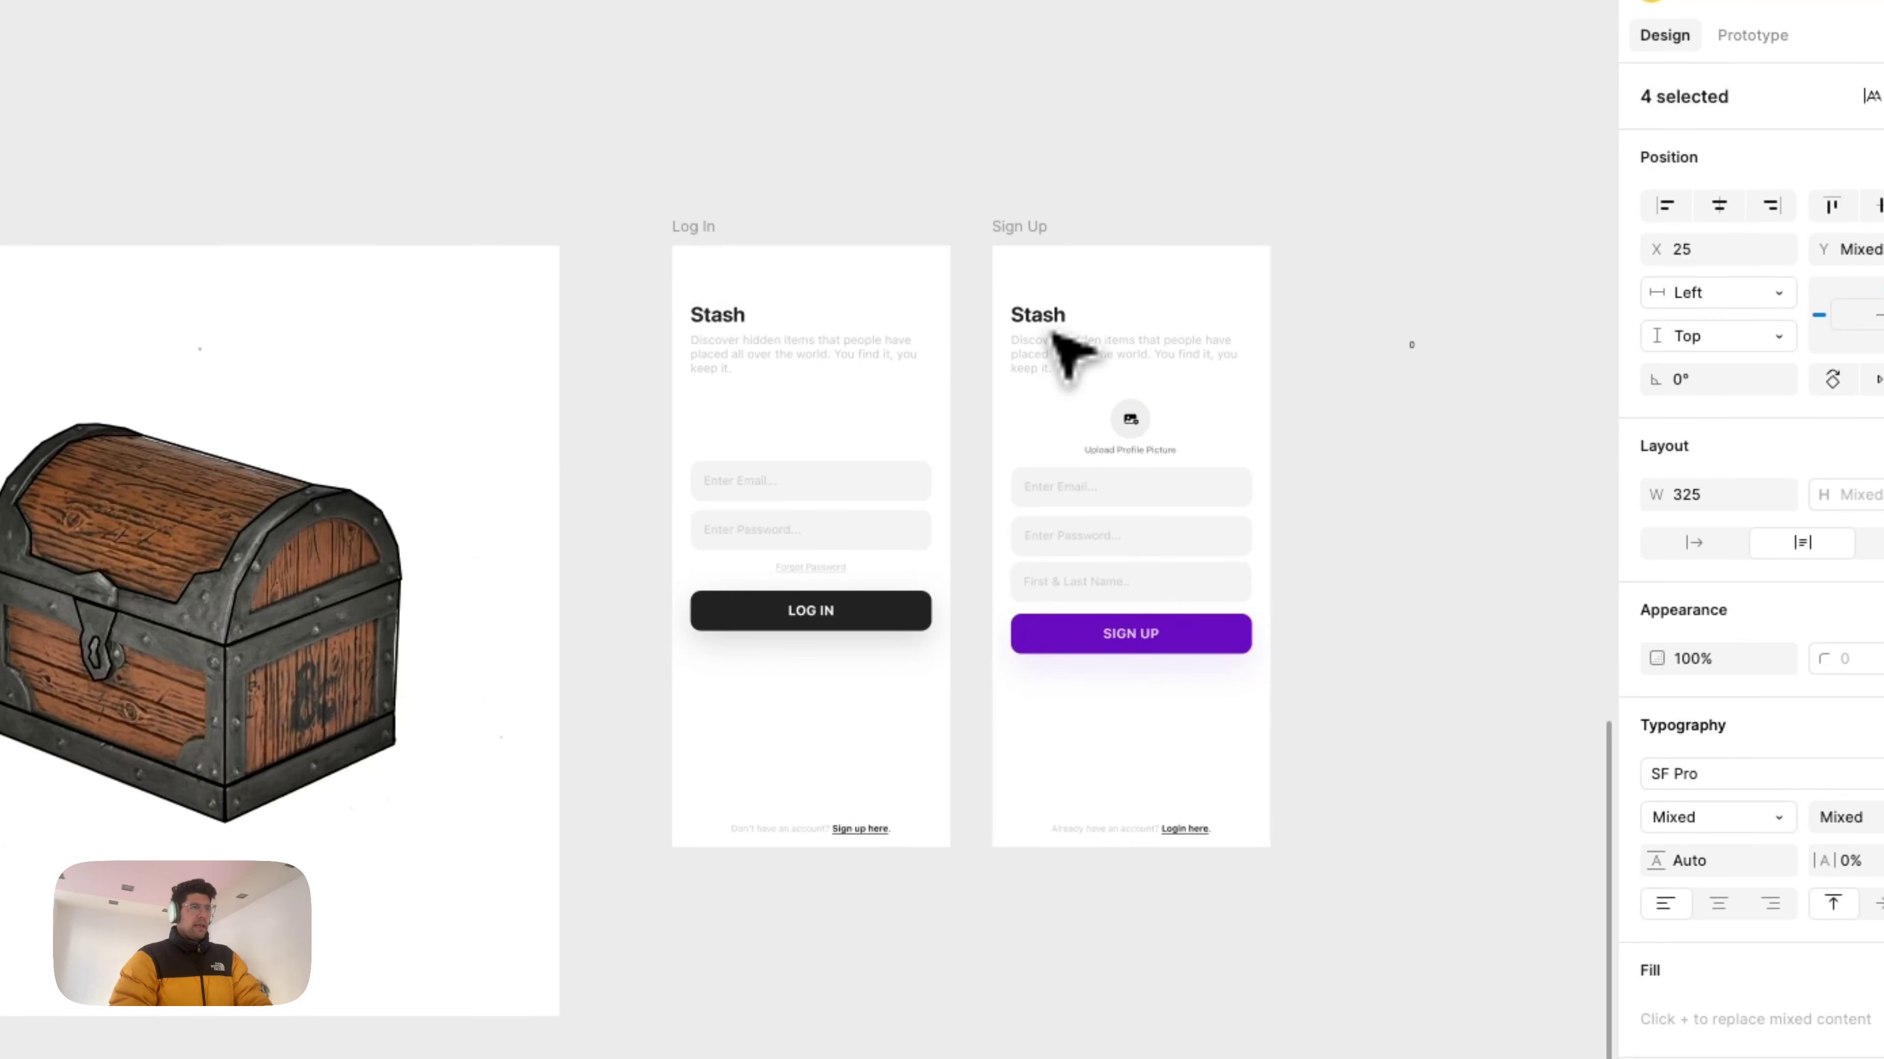
{"action": "key", "text": "Down"}
{"action": "key", "text": "Down"}
{"action": "key", "text": "Down"}
{"action": "key", "text": "Down"}
{"action": "key", "text": "Down"}
{"action": "key", "text": "Down"}
{"action": "key", "text": "Down"}
{"action": "key", "text": "Down"}
{"action": "key", "text": "Down"}
{"action": "key", "text": "Down"}
{"action": "key", "text": "Down"}
{"action": "key", "text": "Down"}
{"action": "key", "text": "Down"}
{"action": "key", "text": "Down"}
{"action": "key", "text": "Down"}
{"action": "key", "text": "Down"}
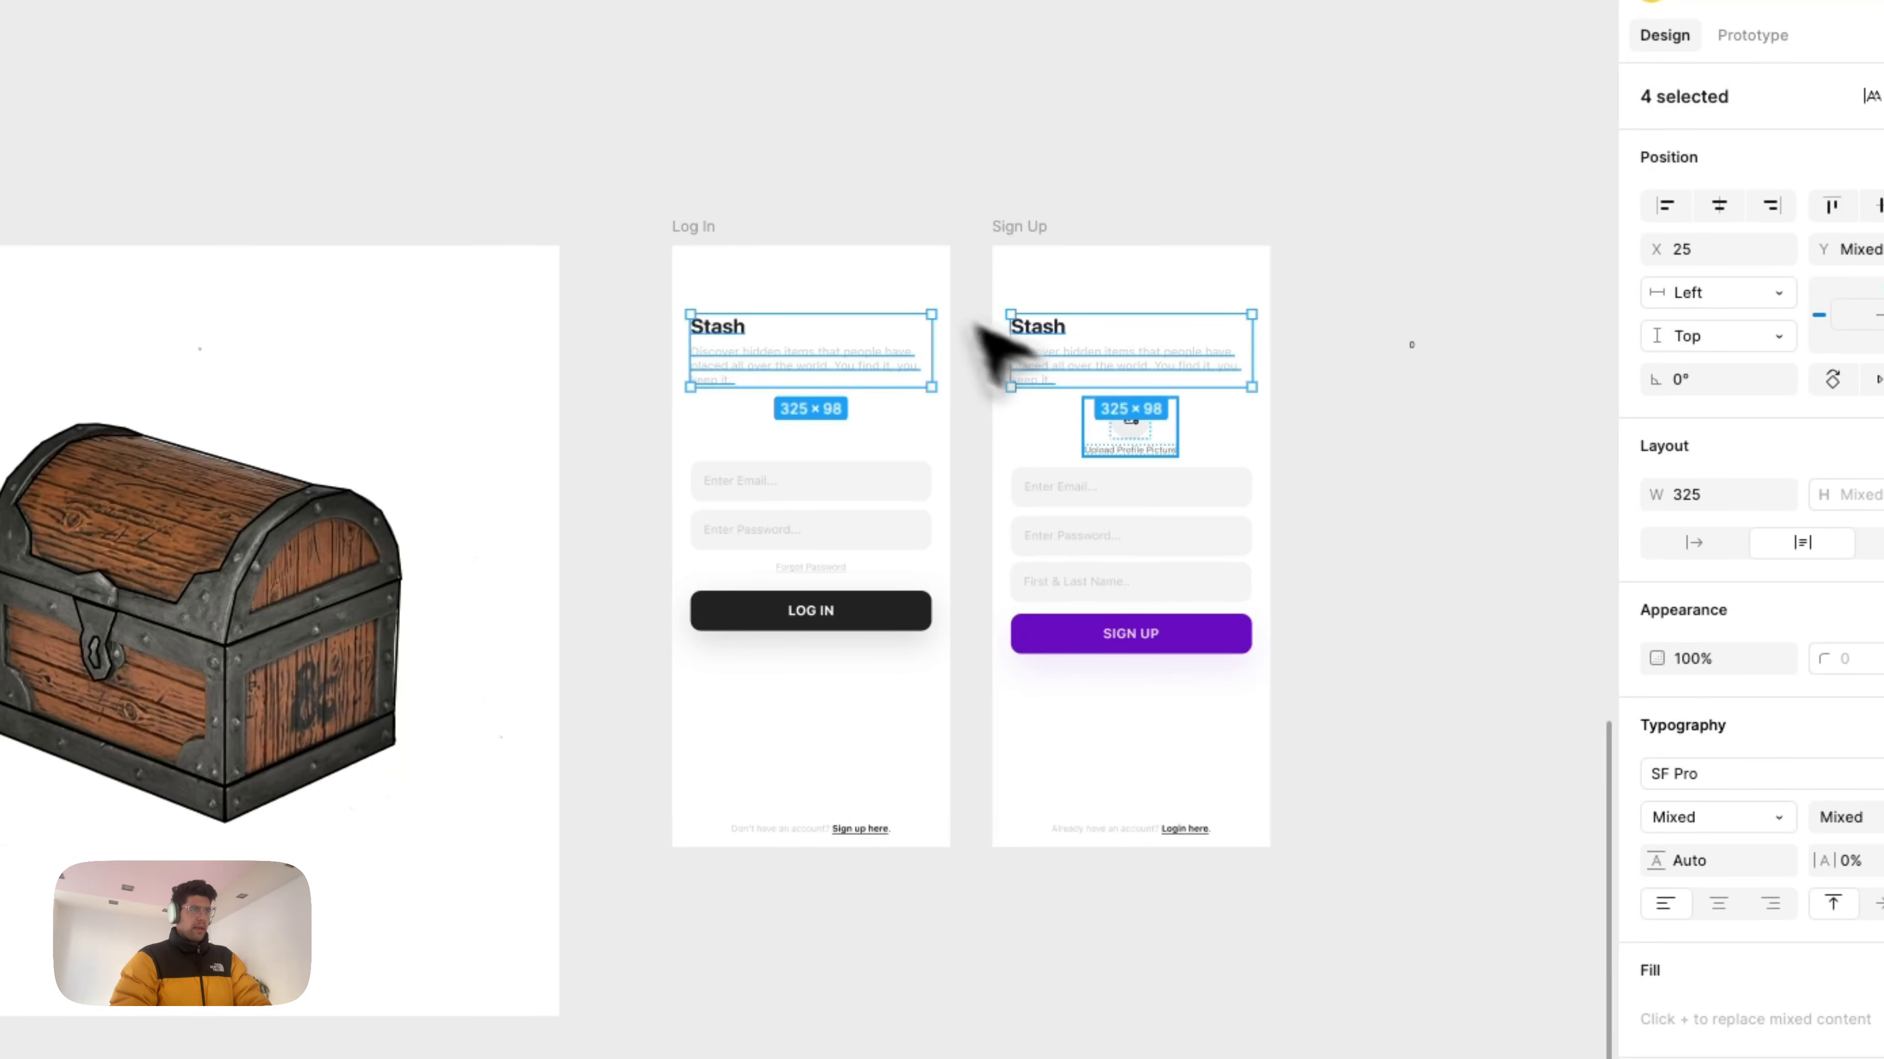
Step: Shift the profile picture upload, input fields and main buttons on the Sign Up and Log In screens down about 35 px
{"action": "left_click", "coordinate": [1122, 429]}
{"action": "left_click", "coordinate": [1157, 487], "text": "shift"}
{"action": "left_click", "coordinate": [1172, 535], "text": "shift"}
{"action": "left_click", "coordinate": [1190, 586], "text": "shift"}
{"action": "left_click", "coordinate": [1190, 638], "text": "shift"}
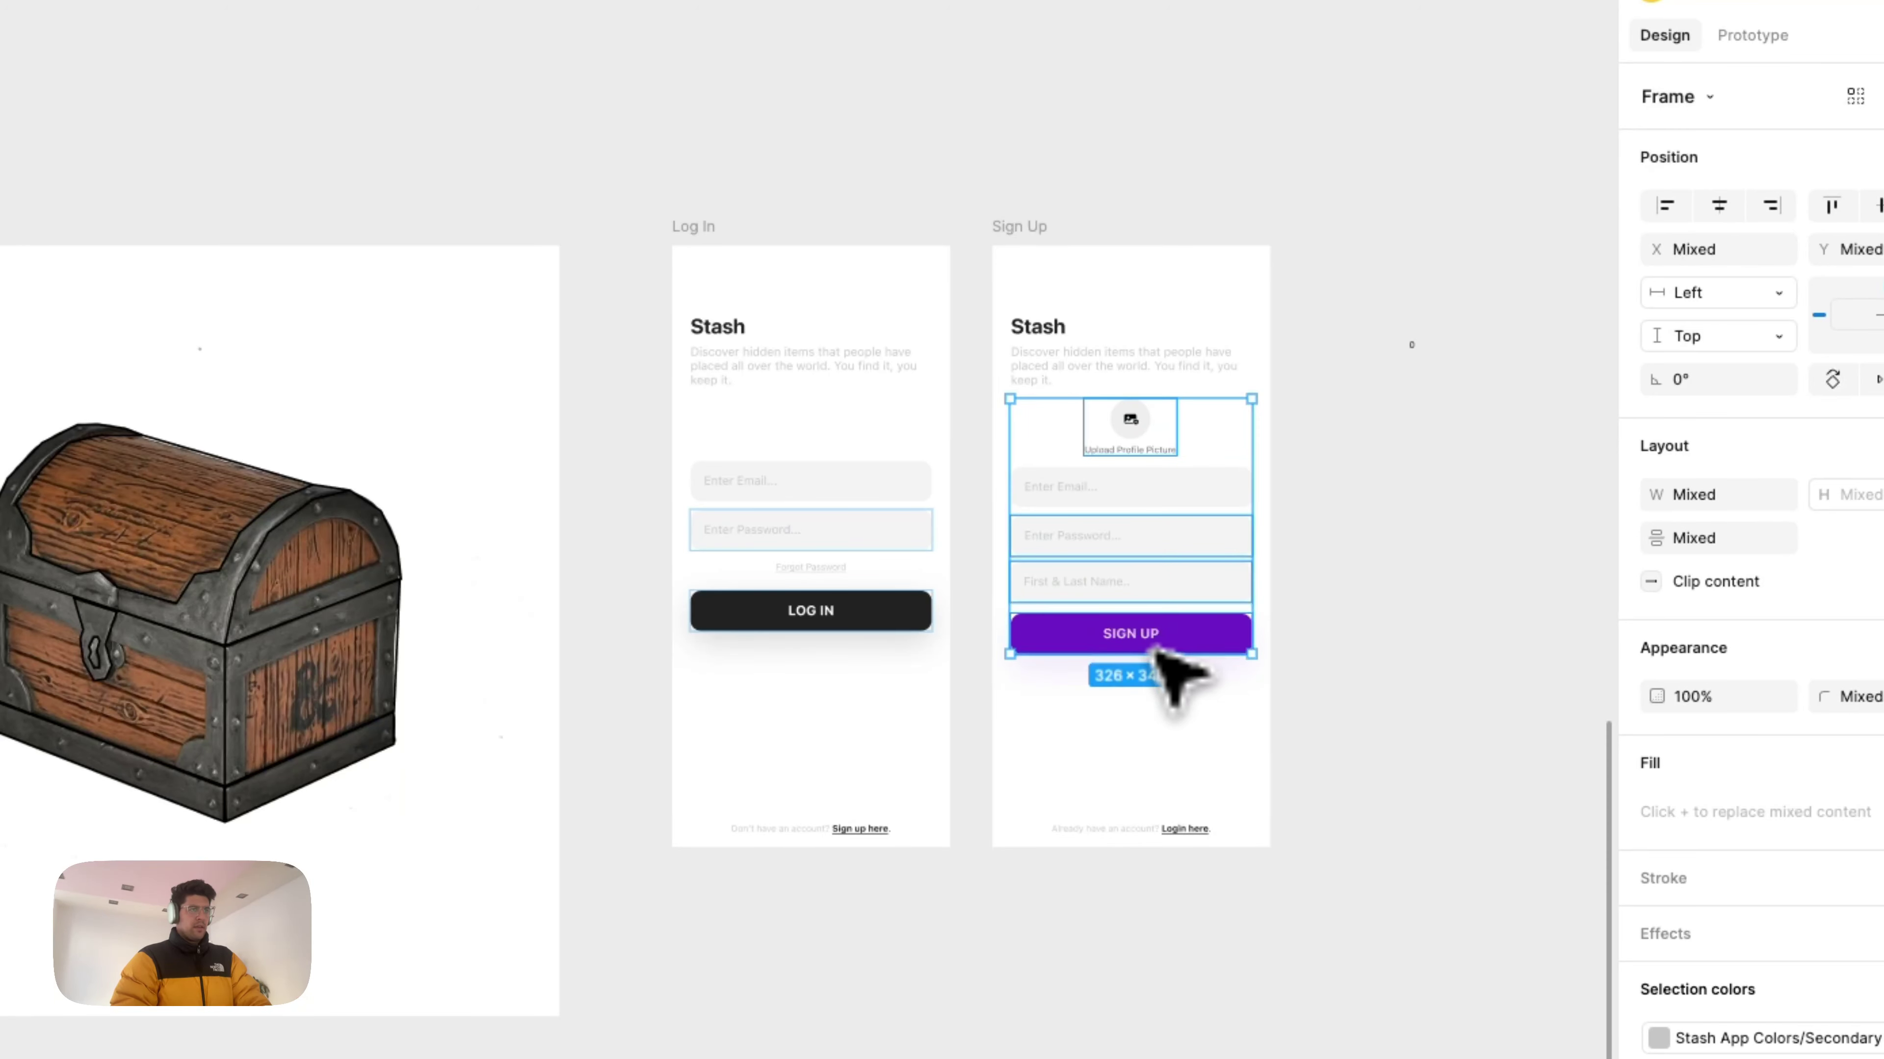
{"action": "left_click", "coordinate": [836, 480], "text": "shift"}
{"action": "left_click", "coordinate": [838, 495], "text": "shift"}
{"action": "left_click_drag", "start_coordinate": [837, 496], "coordinate": [839, 524]}
{"action": "left_click", "coordinate": [1352, 563]}
{"action": "scroll", "coordinate": [1351, 563], "scroll_direction": "down", "scroll_amount": 2}
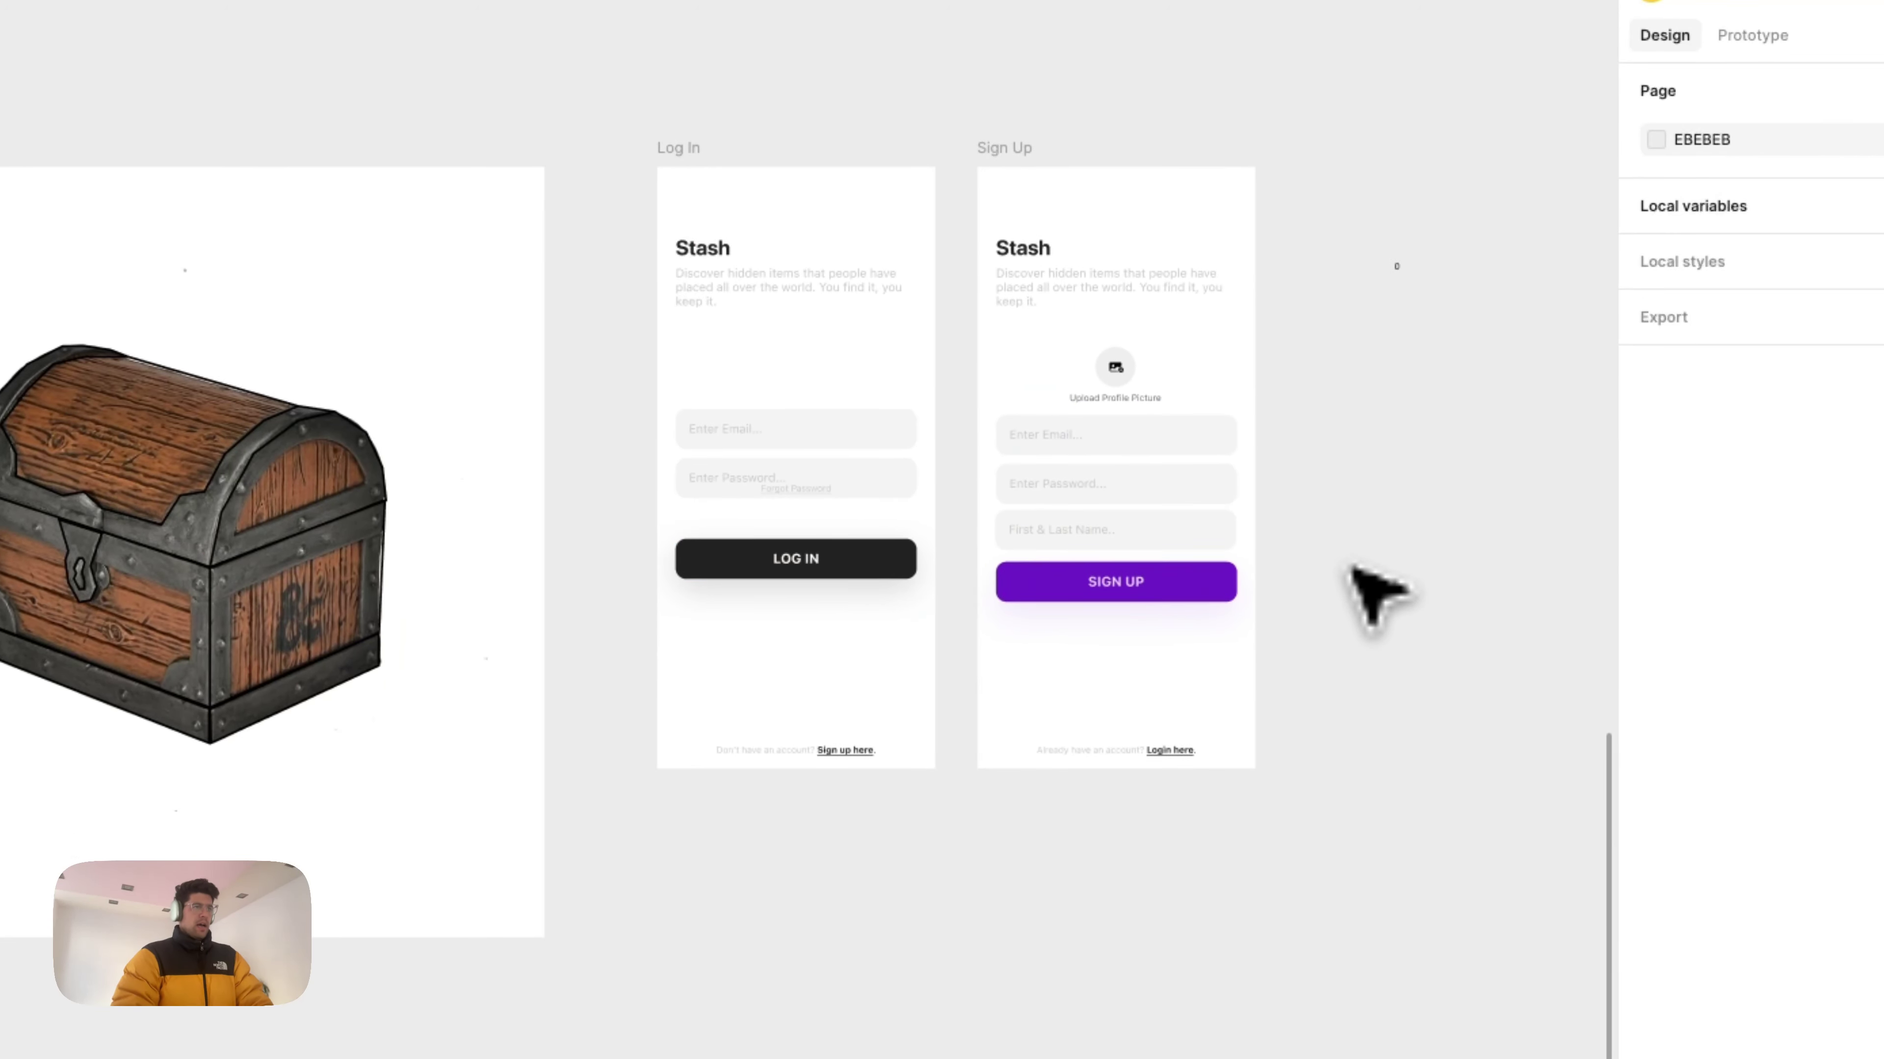
Step: Move the Logo frame closer to the Log In screen
{"action": "scroll", "coordinate": [1351, 565], "scroll_direction": "right", "scroll_amount": 2}
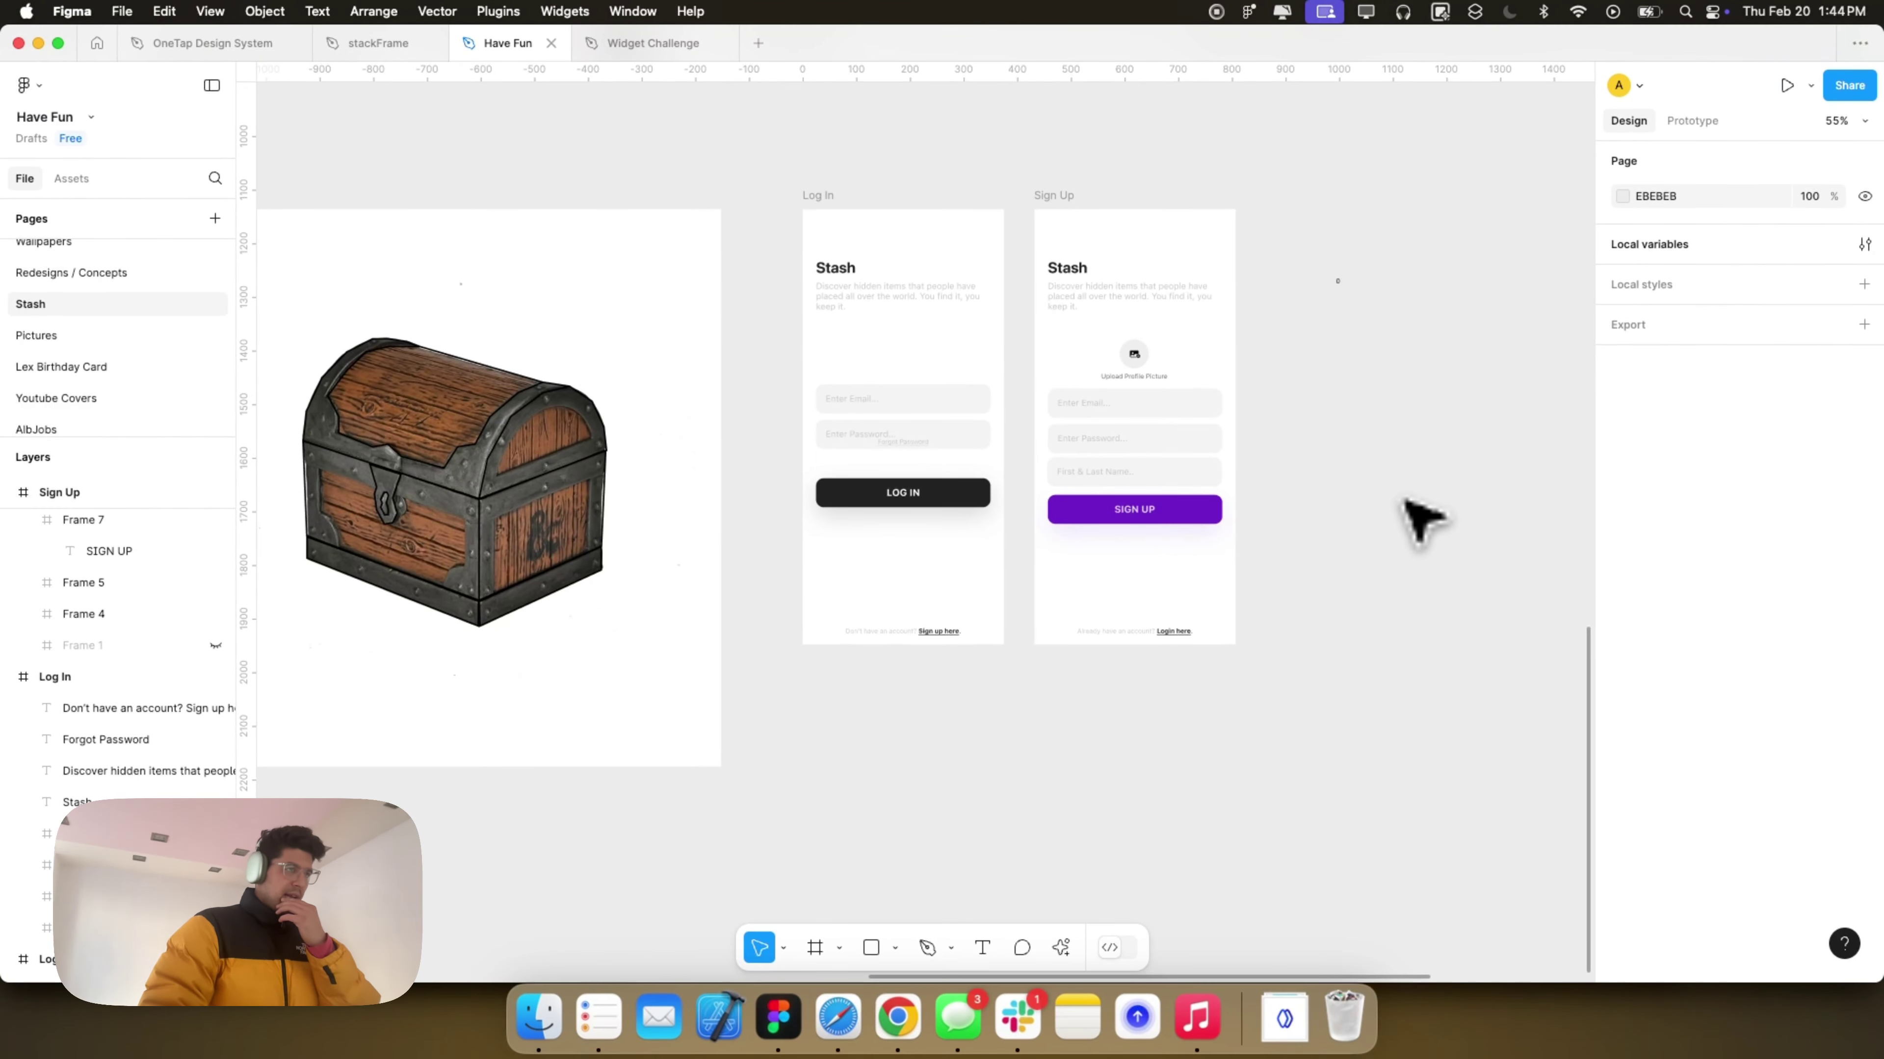
{"action": "scroll", "coordinate": [1420, 519], "scroll_direction": "down", "scroll_amount": 2}
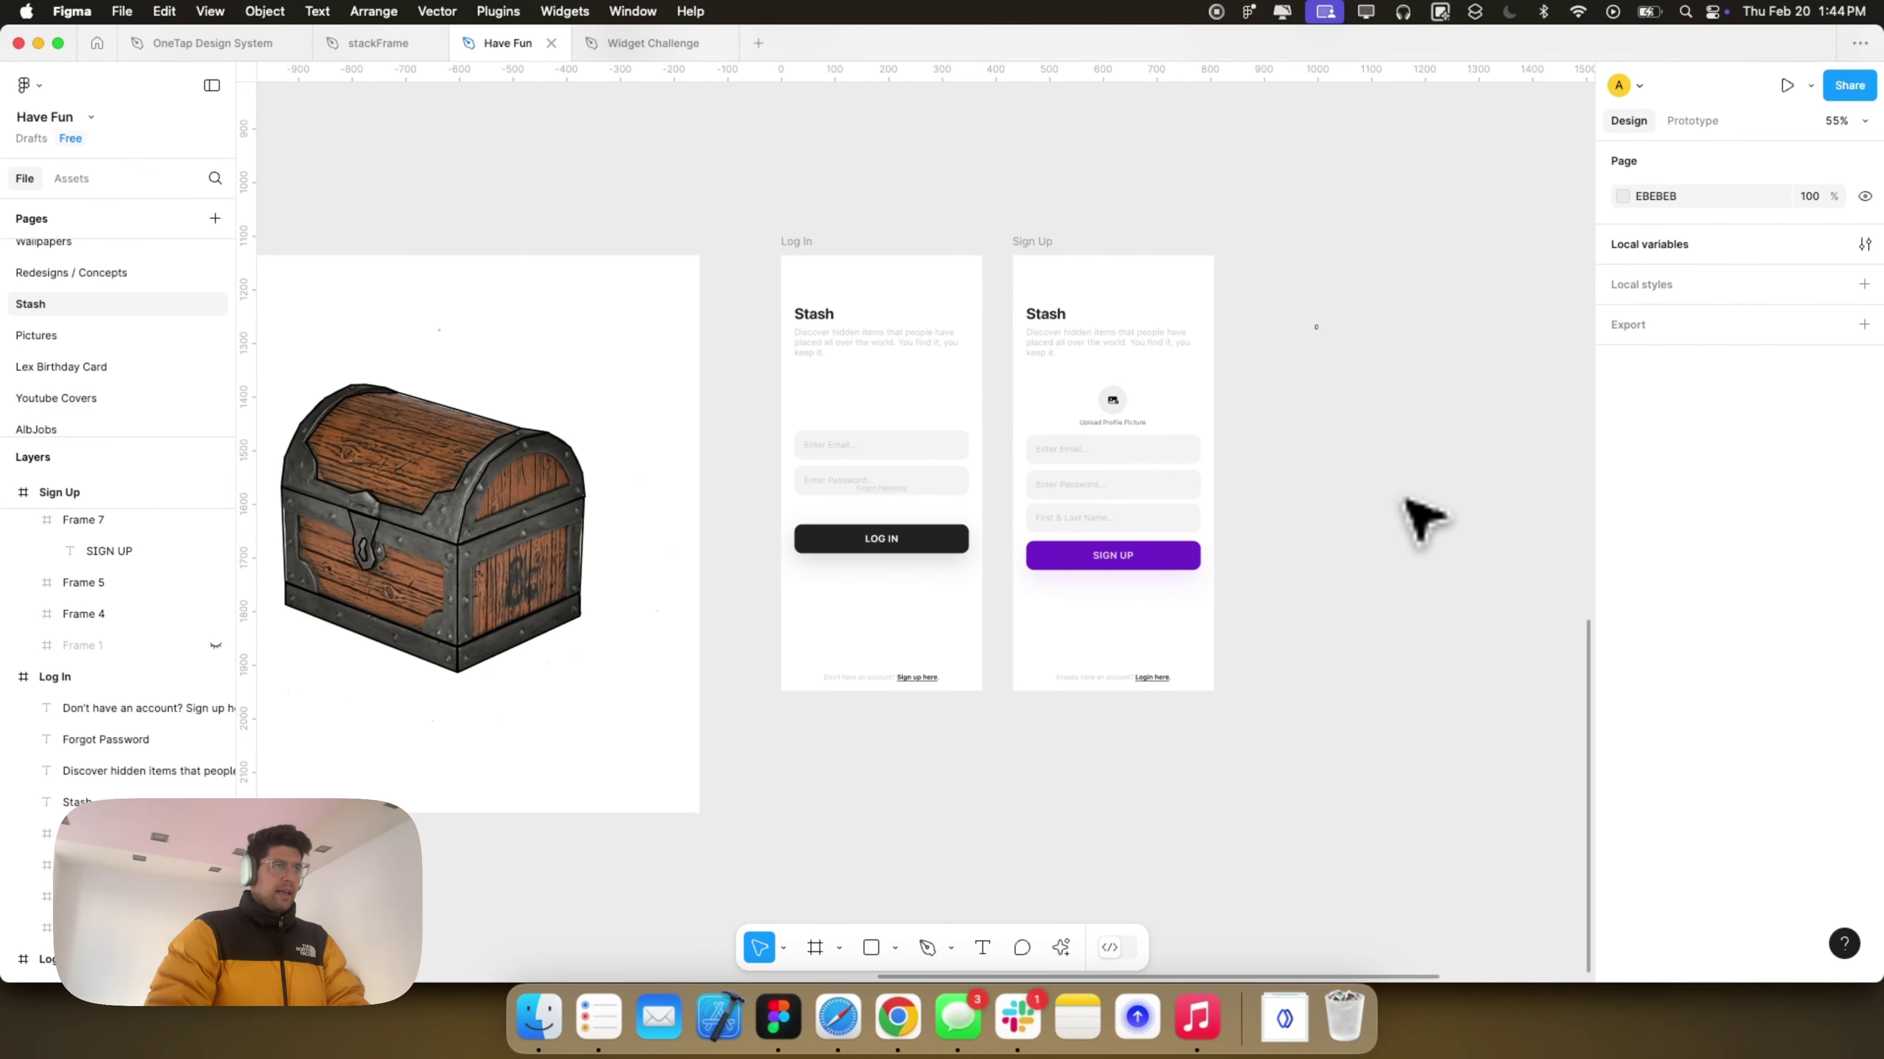
{"action": "scroll", "coordinate": [1282, 357], "scroll_direction": "down", "scroll_amount": 1}
{"action": "scroll", "coordinate": [1312, 337], "scroll_direction": "right", "scroll_amount": 3}
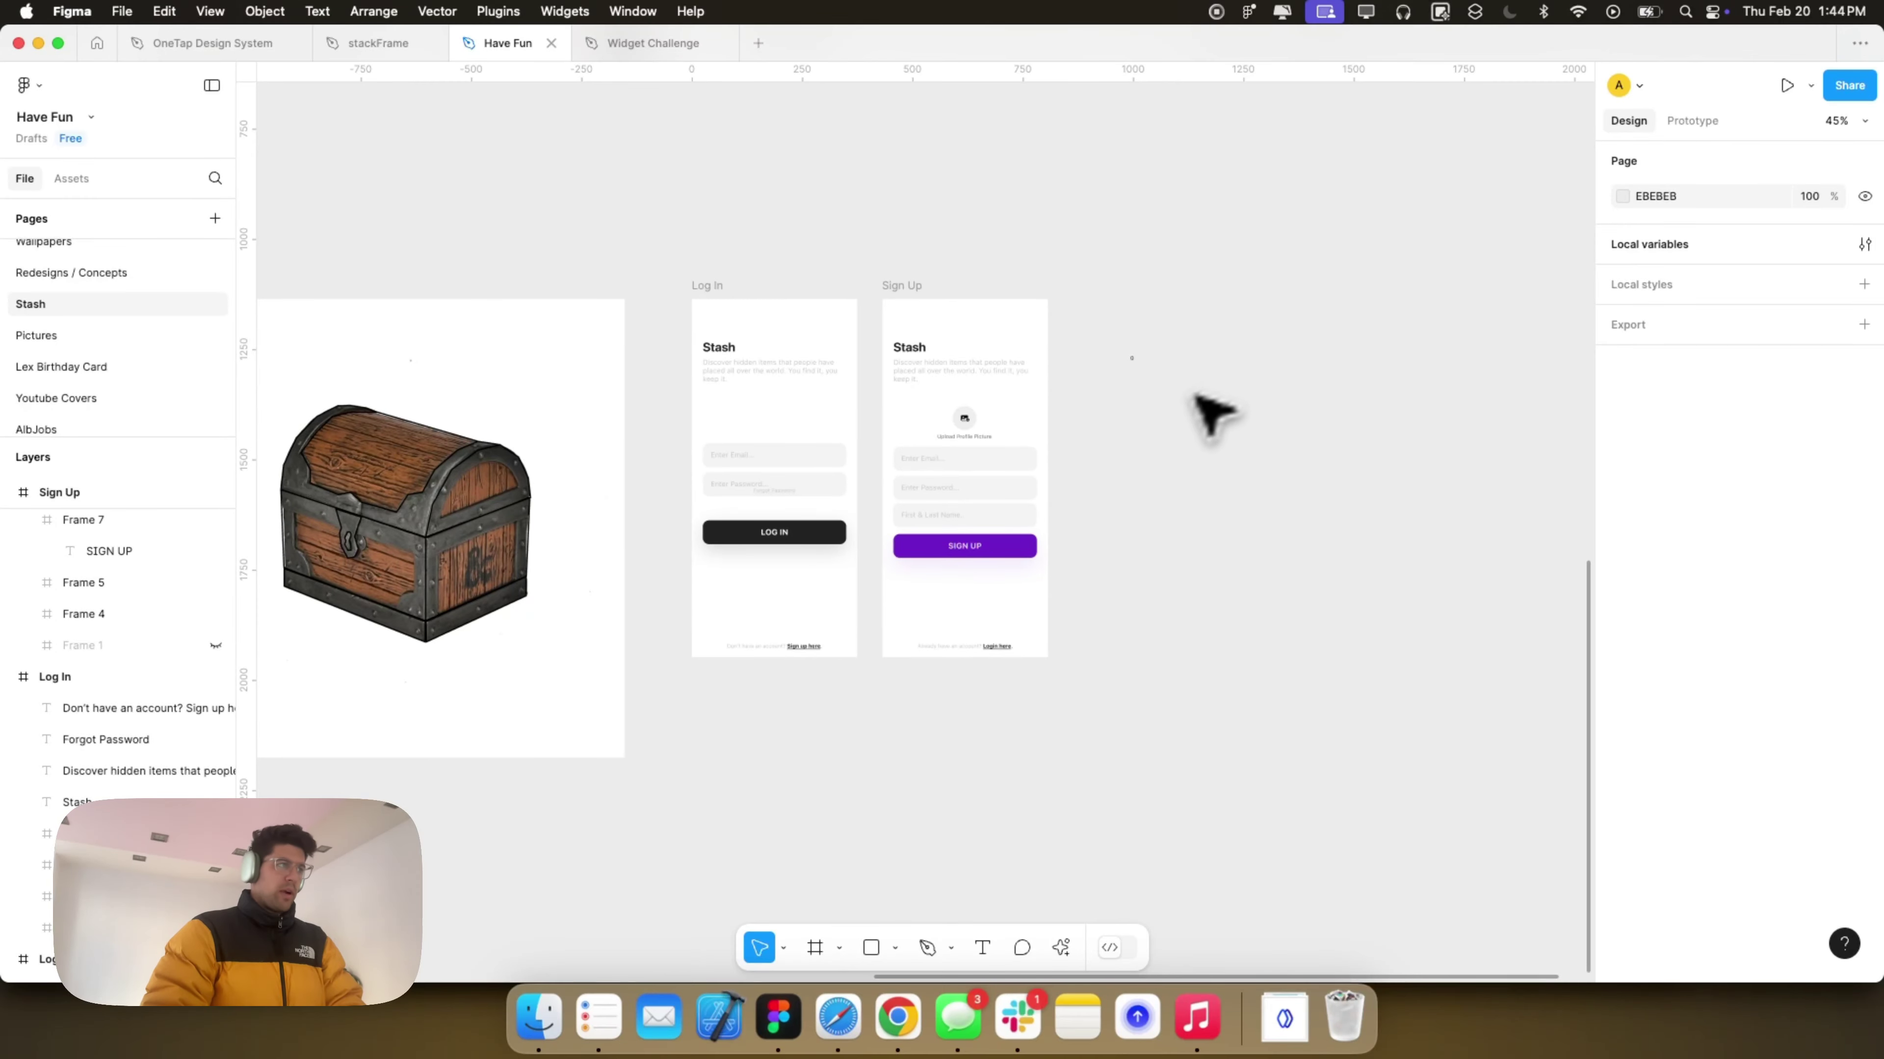
{"action": "scroll", "coordinate": [1166, 408], "scroll_direction": "down", "scroll_amount": 2}
{"action": "scroll", "coordinate": [1166, 409], "scroll_direction": "up", "scroll_amount": 1}
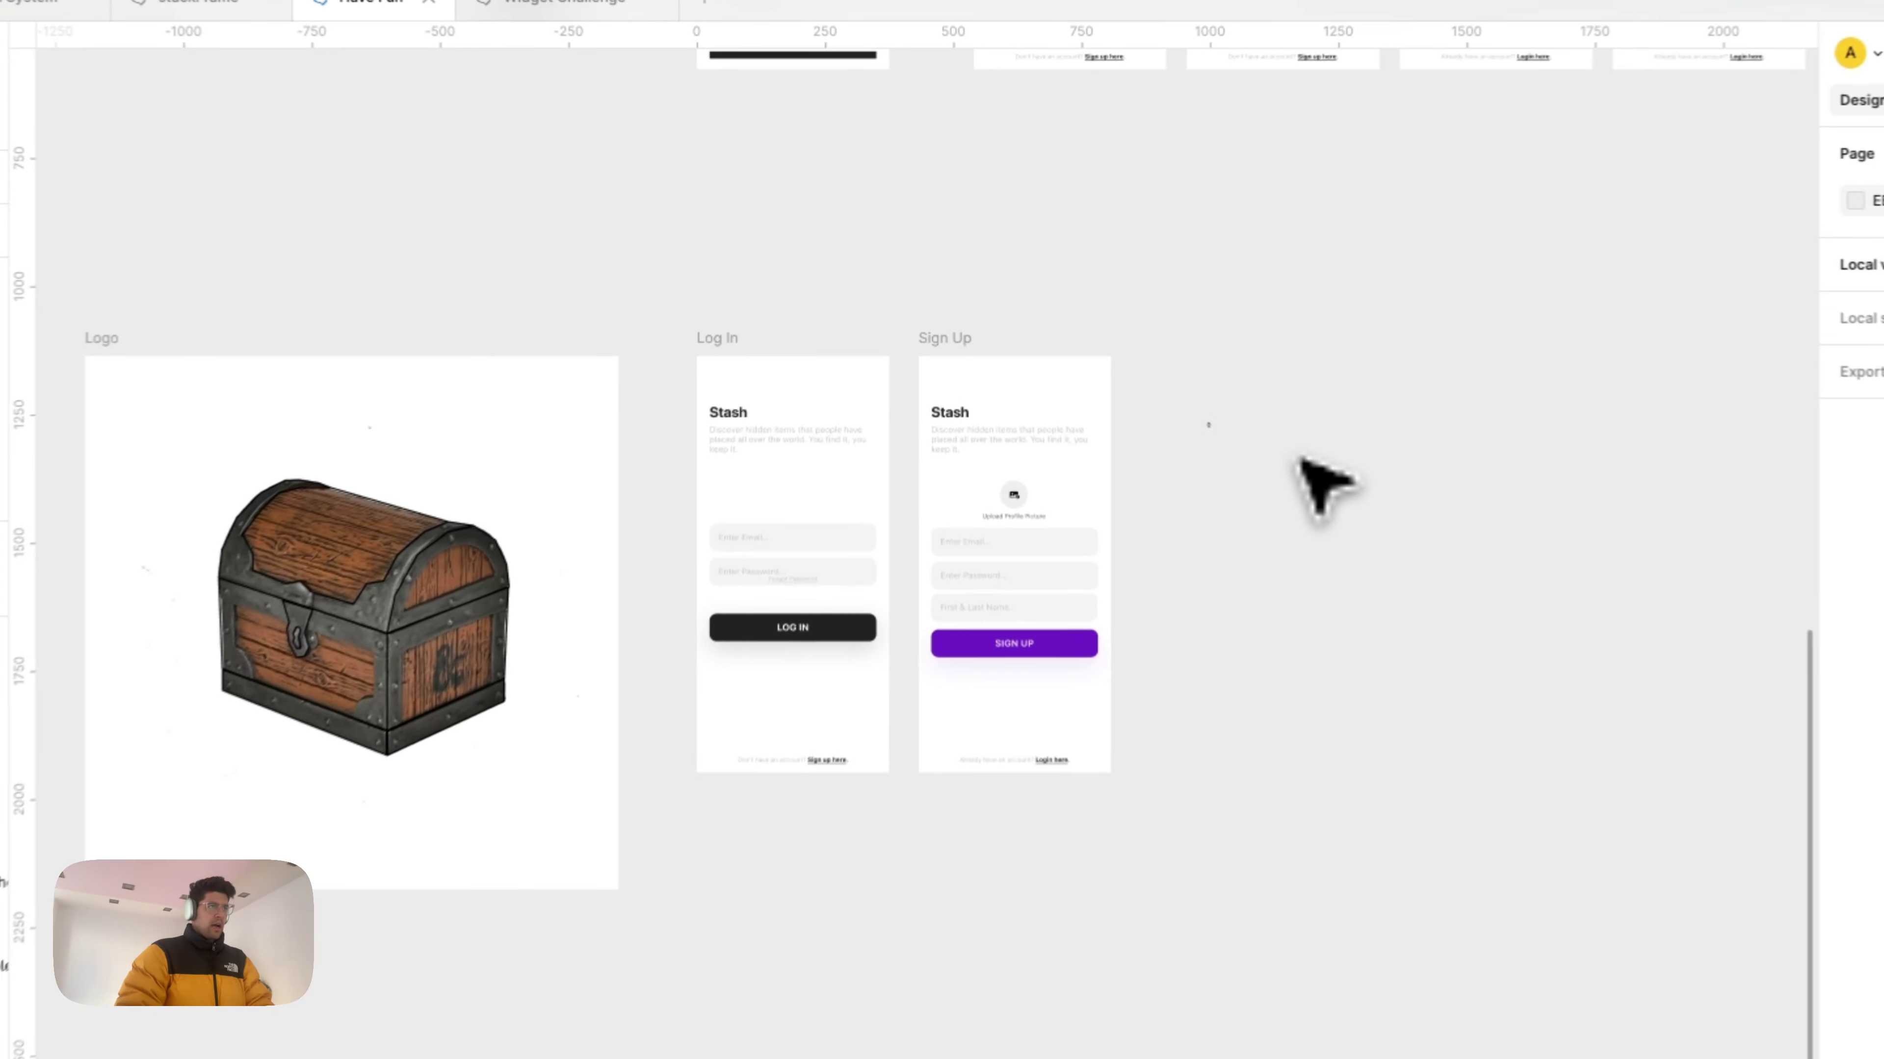
{"action": "left_click_drag", "start_coordinate": [58, 292], "coordinate": [93, 296]}
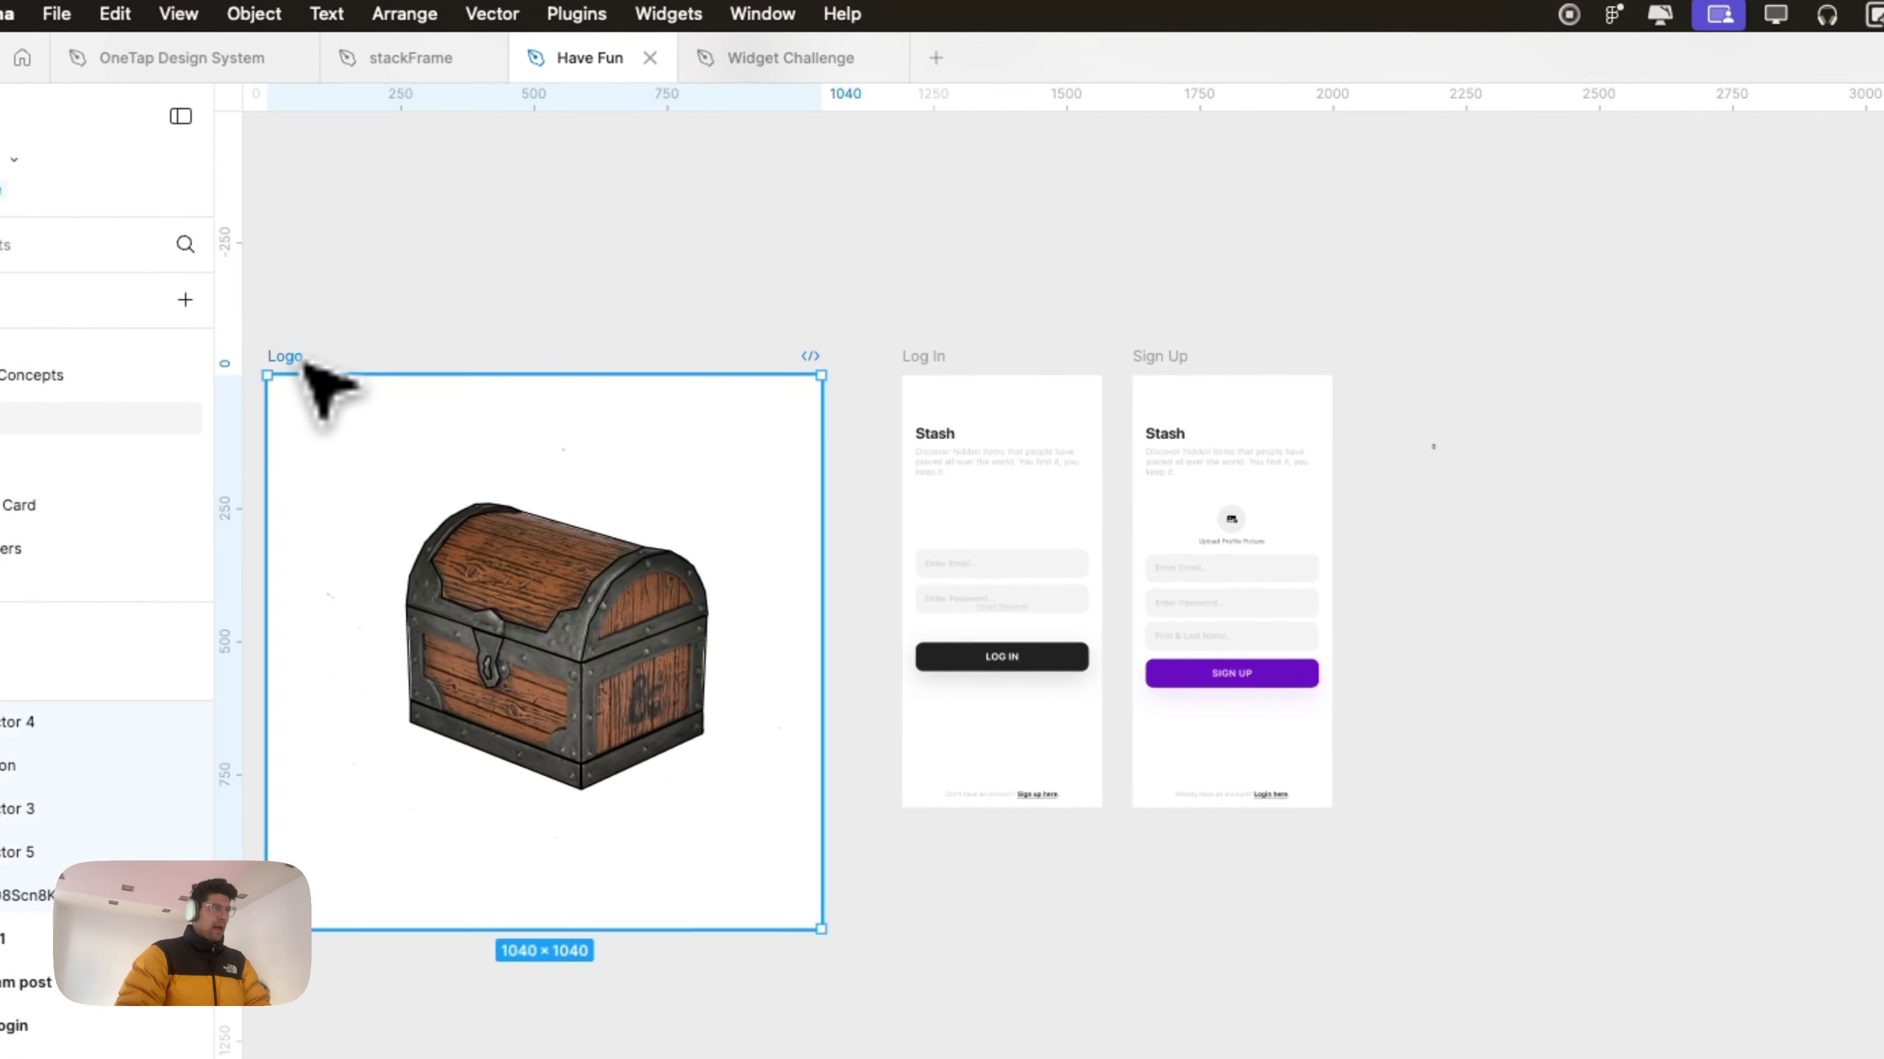
{"action": "left_click_drag", "start_coordinate": [339, 367], "coordinate": [349, 370]}
{"action": "left_click", "coordinate": [853, 336]}
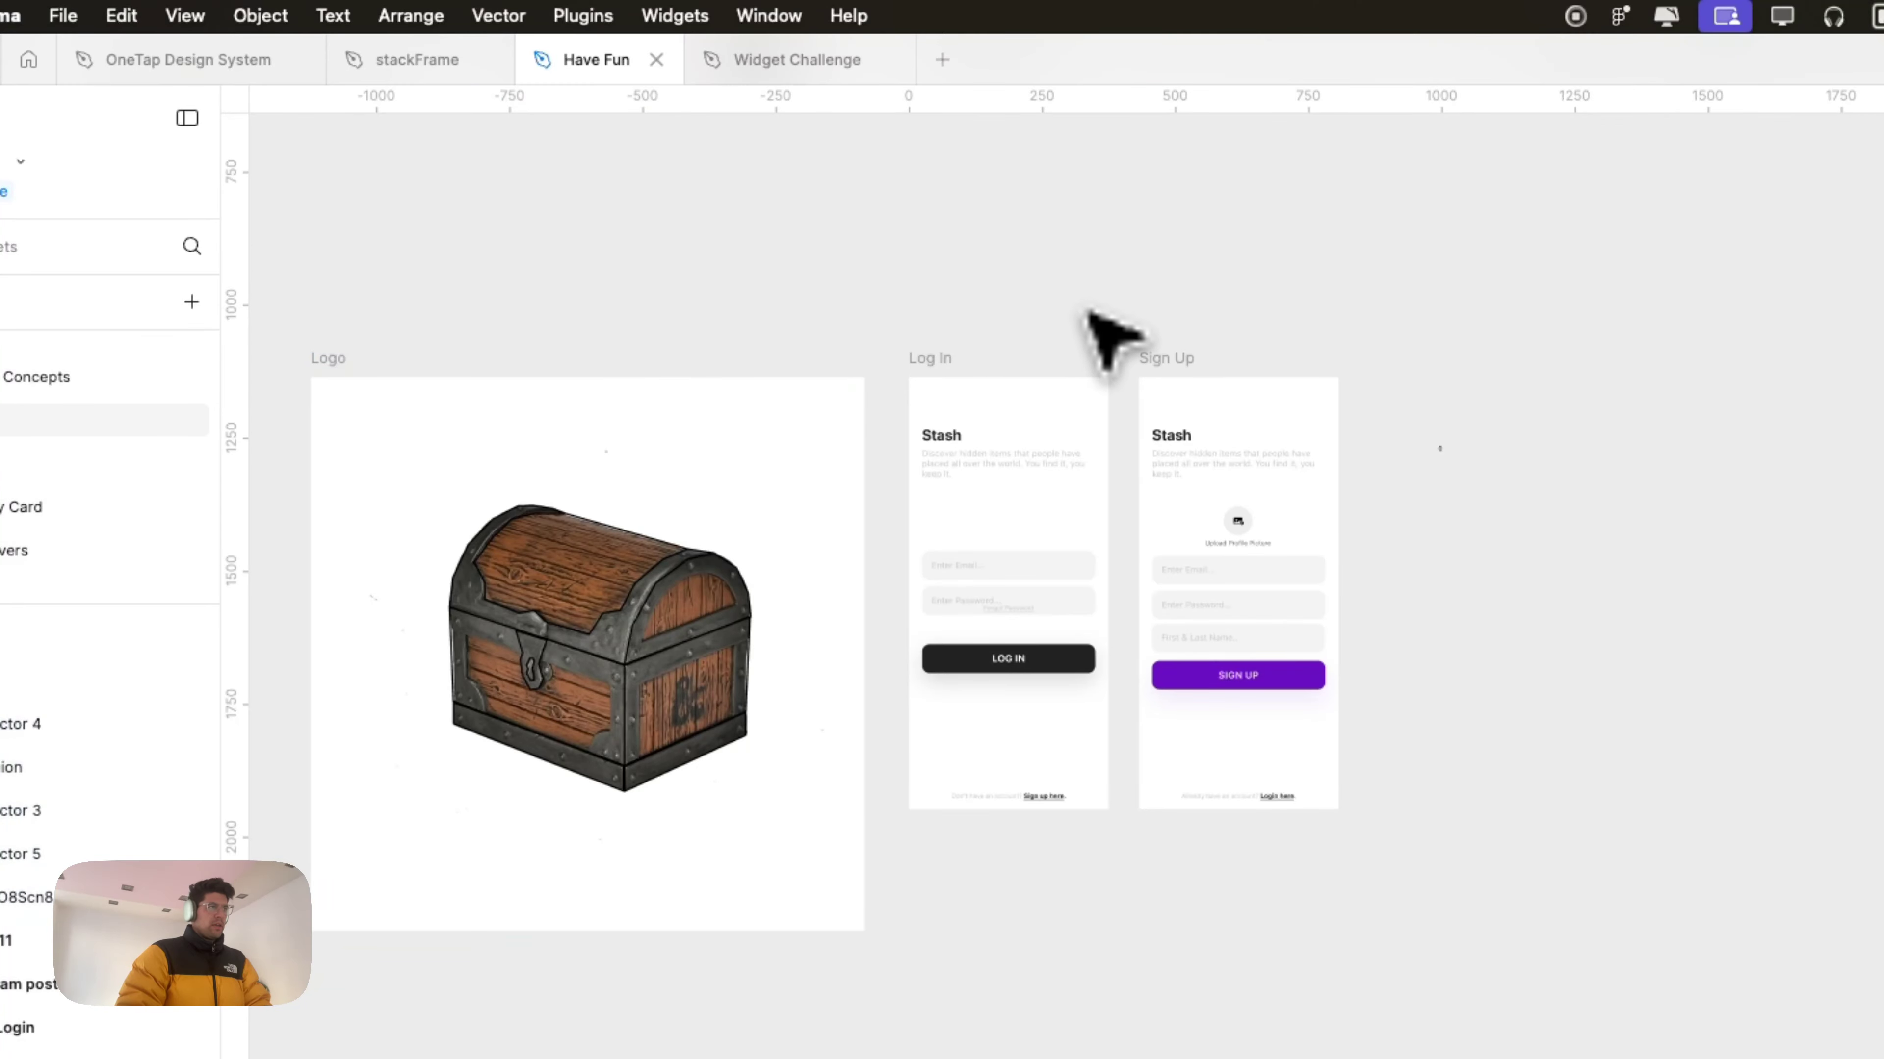
{"action": "scroll", "coordinate": [853, 363], "scroll_direction": "left", "scroll_amount": 3}
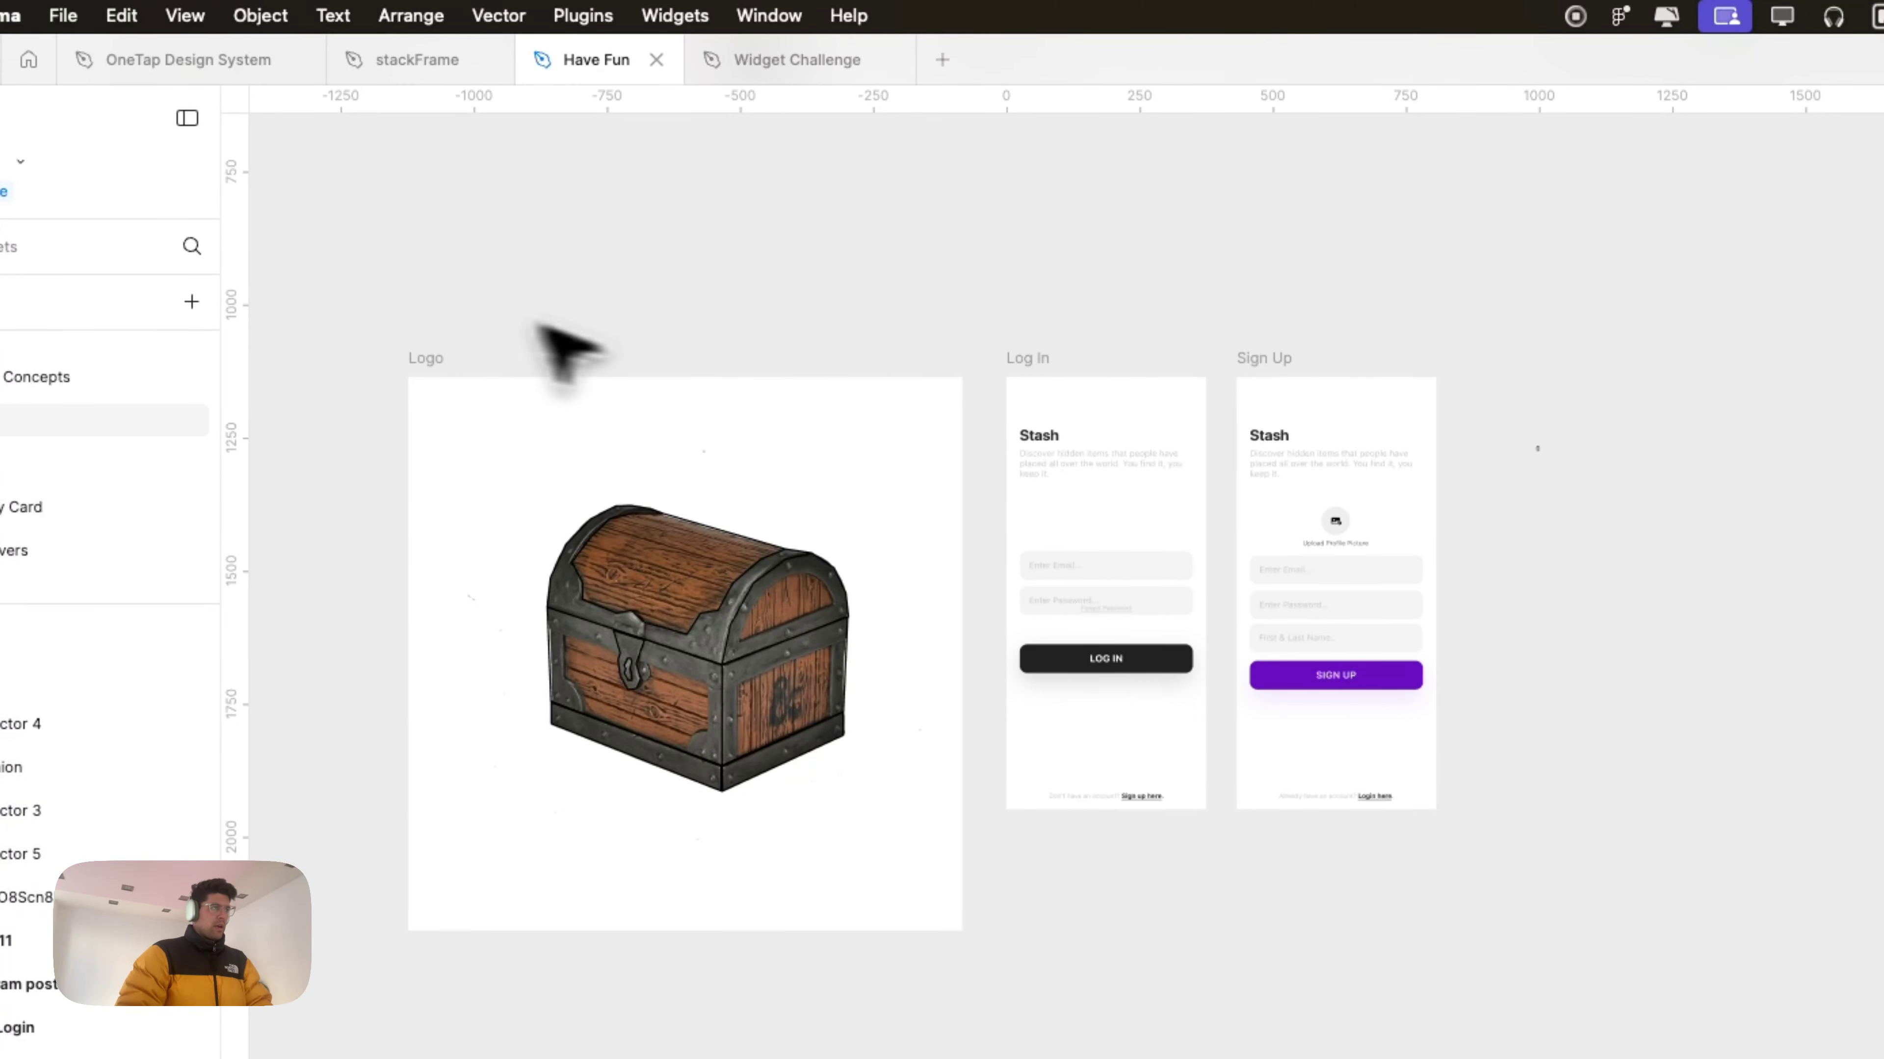
{"action": "left_click", "coordinate": [1038, 361]}
{"action": "left_click", "coordinate": [1290, 382]}
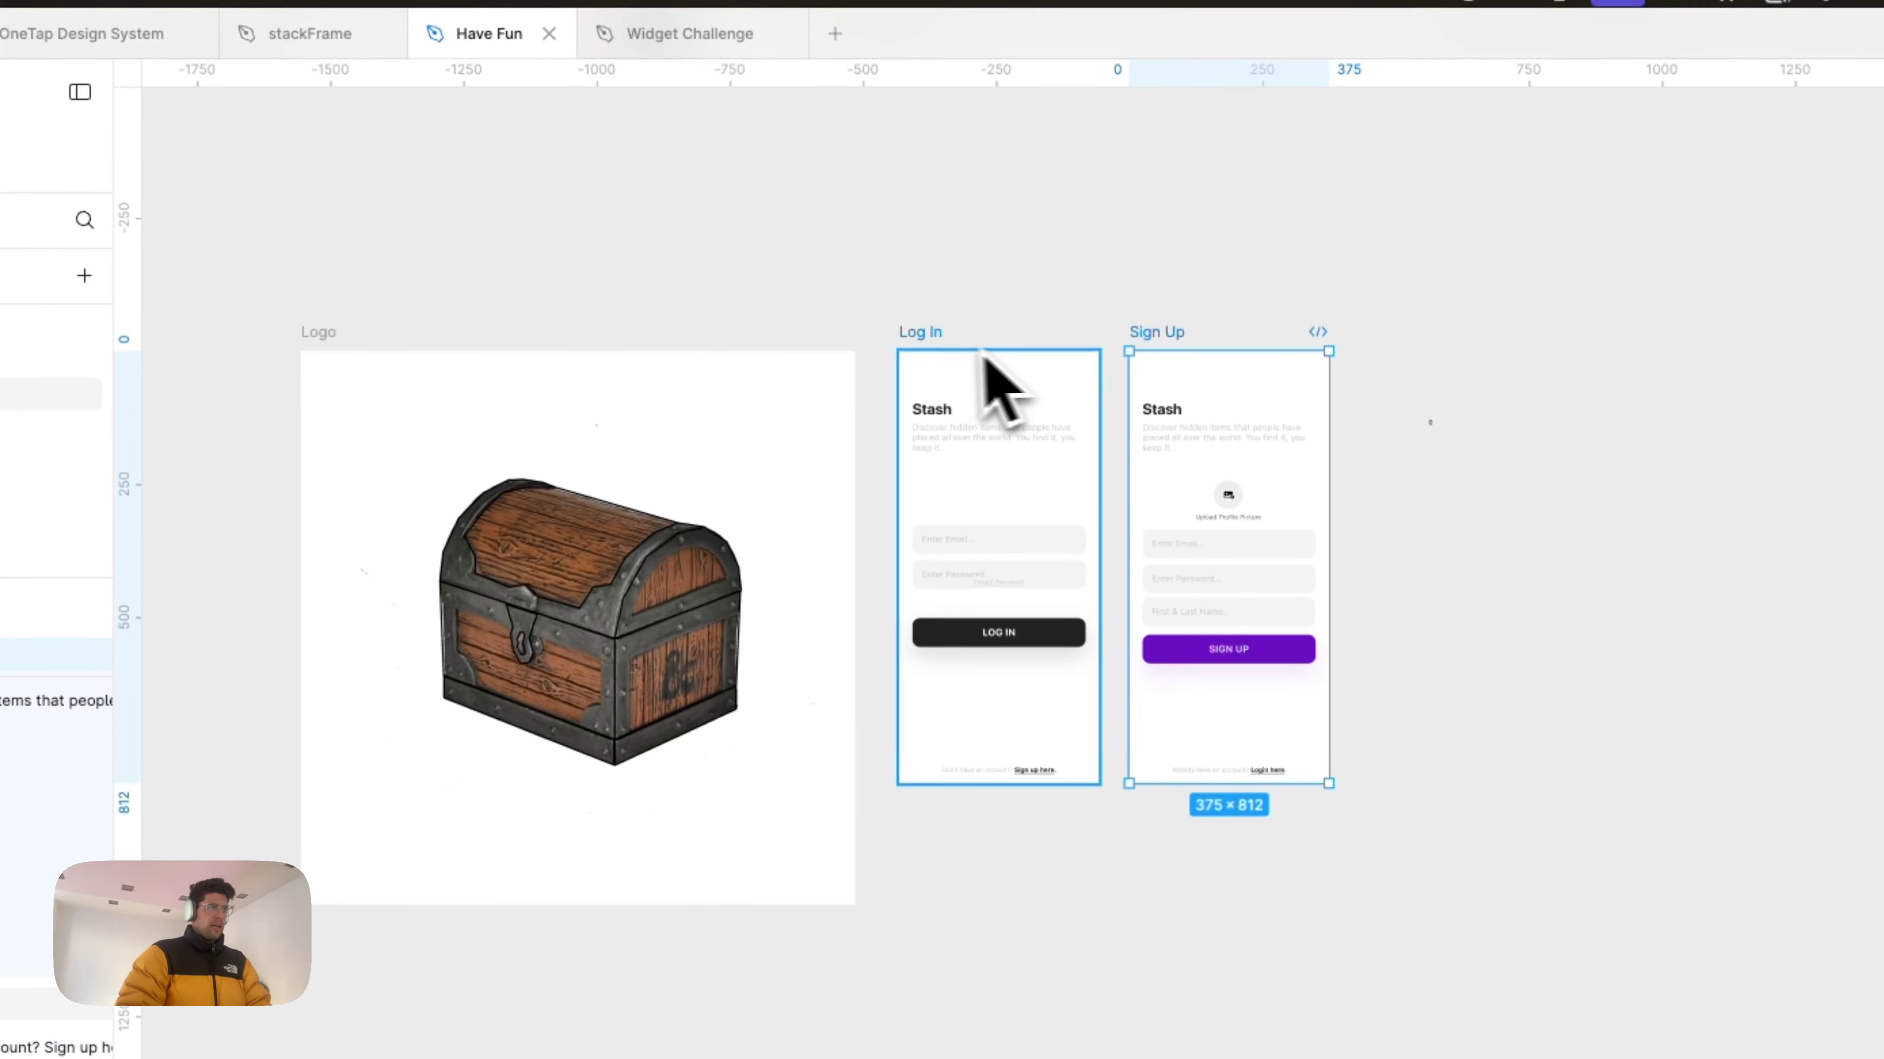
{"action": "scroll", "coordinate": [968, 493], "scroll_direction": "up", "scroll_amount": 5}
{"action": "scroll", "coordinate": [968, 486], "scroll_direction": "down", "scroll_amount": 3}
{"action": "scroll", "coordinate": [1302, 441], "scroll_direction": "left", "scroll_amount": 3}
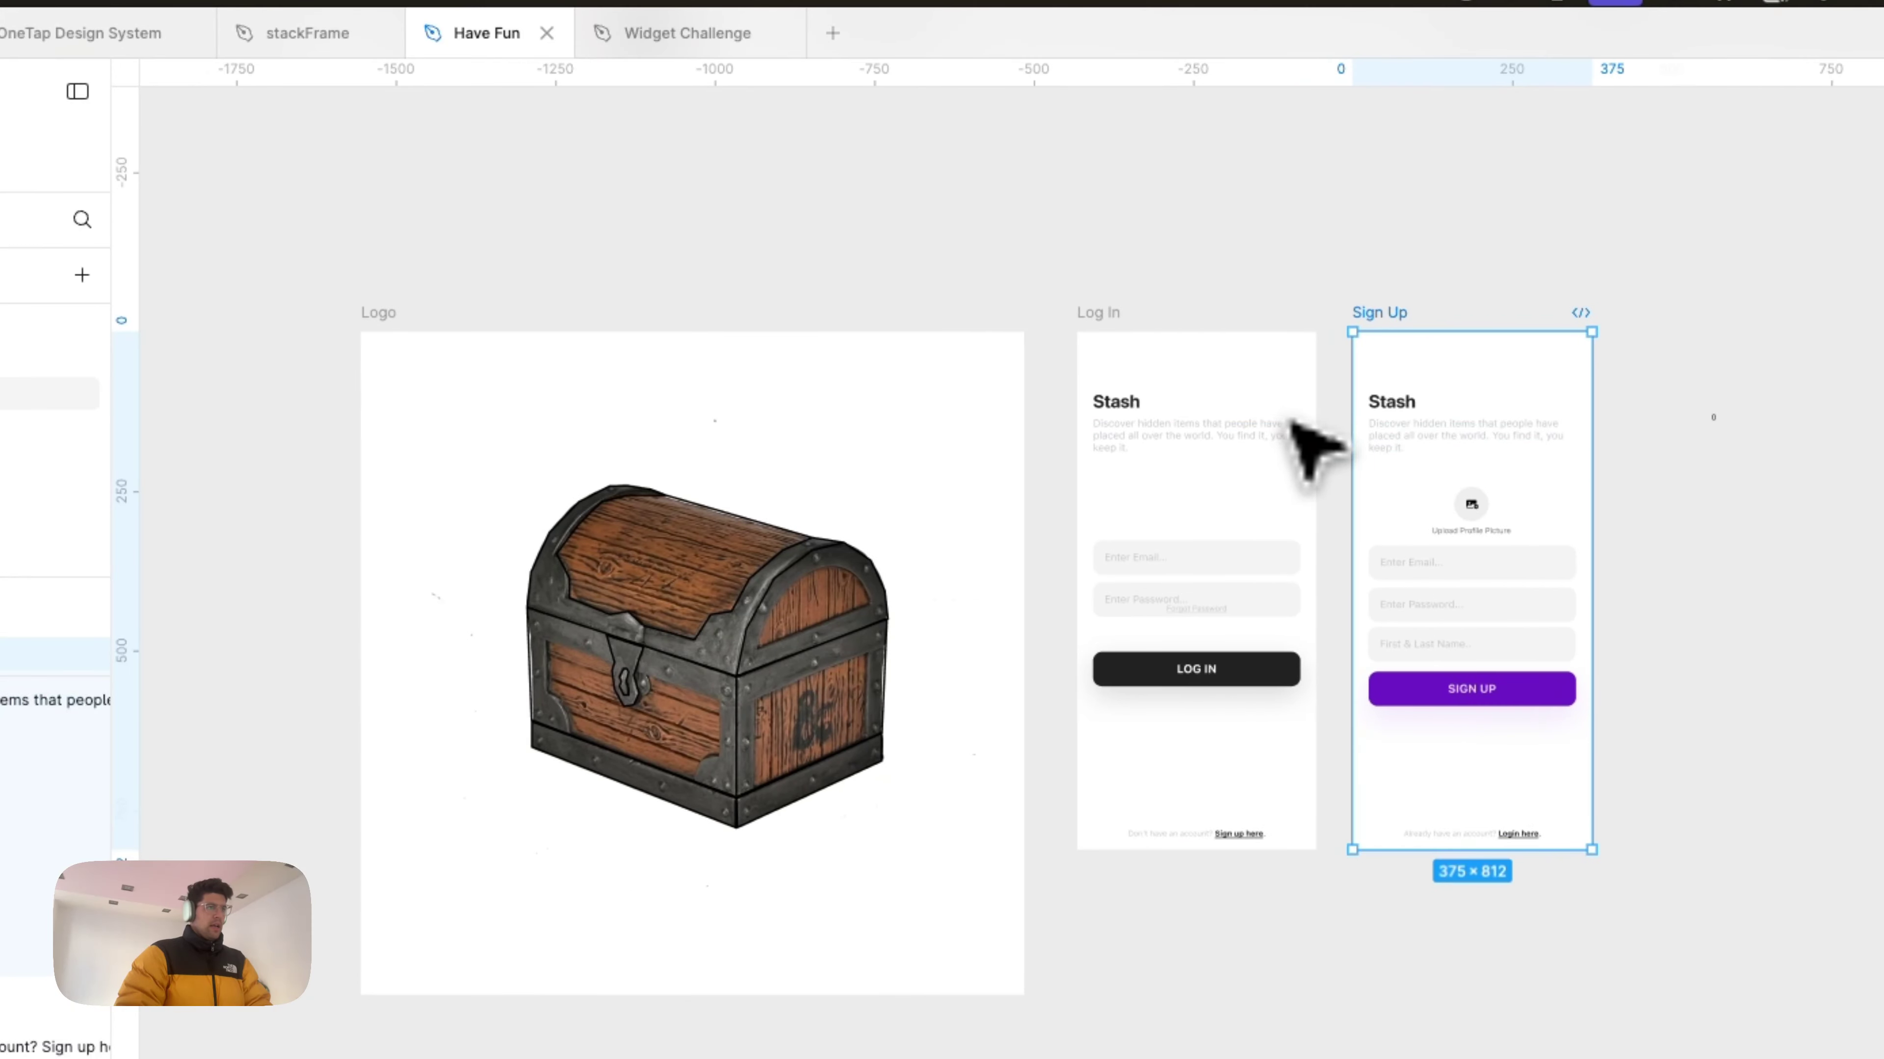
{"action": "scroll", "coordinate": [964, 386], "scroll_direction": "right", "scroll_amount": 1}
Step: Move the Logo frame up into the row beside the Log In - Rough frame
{"action": "left_click", "coordinate": [318, 313]}
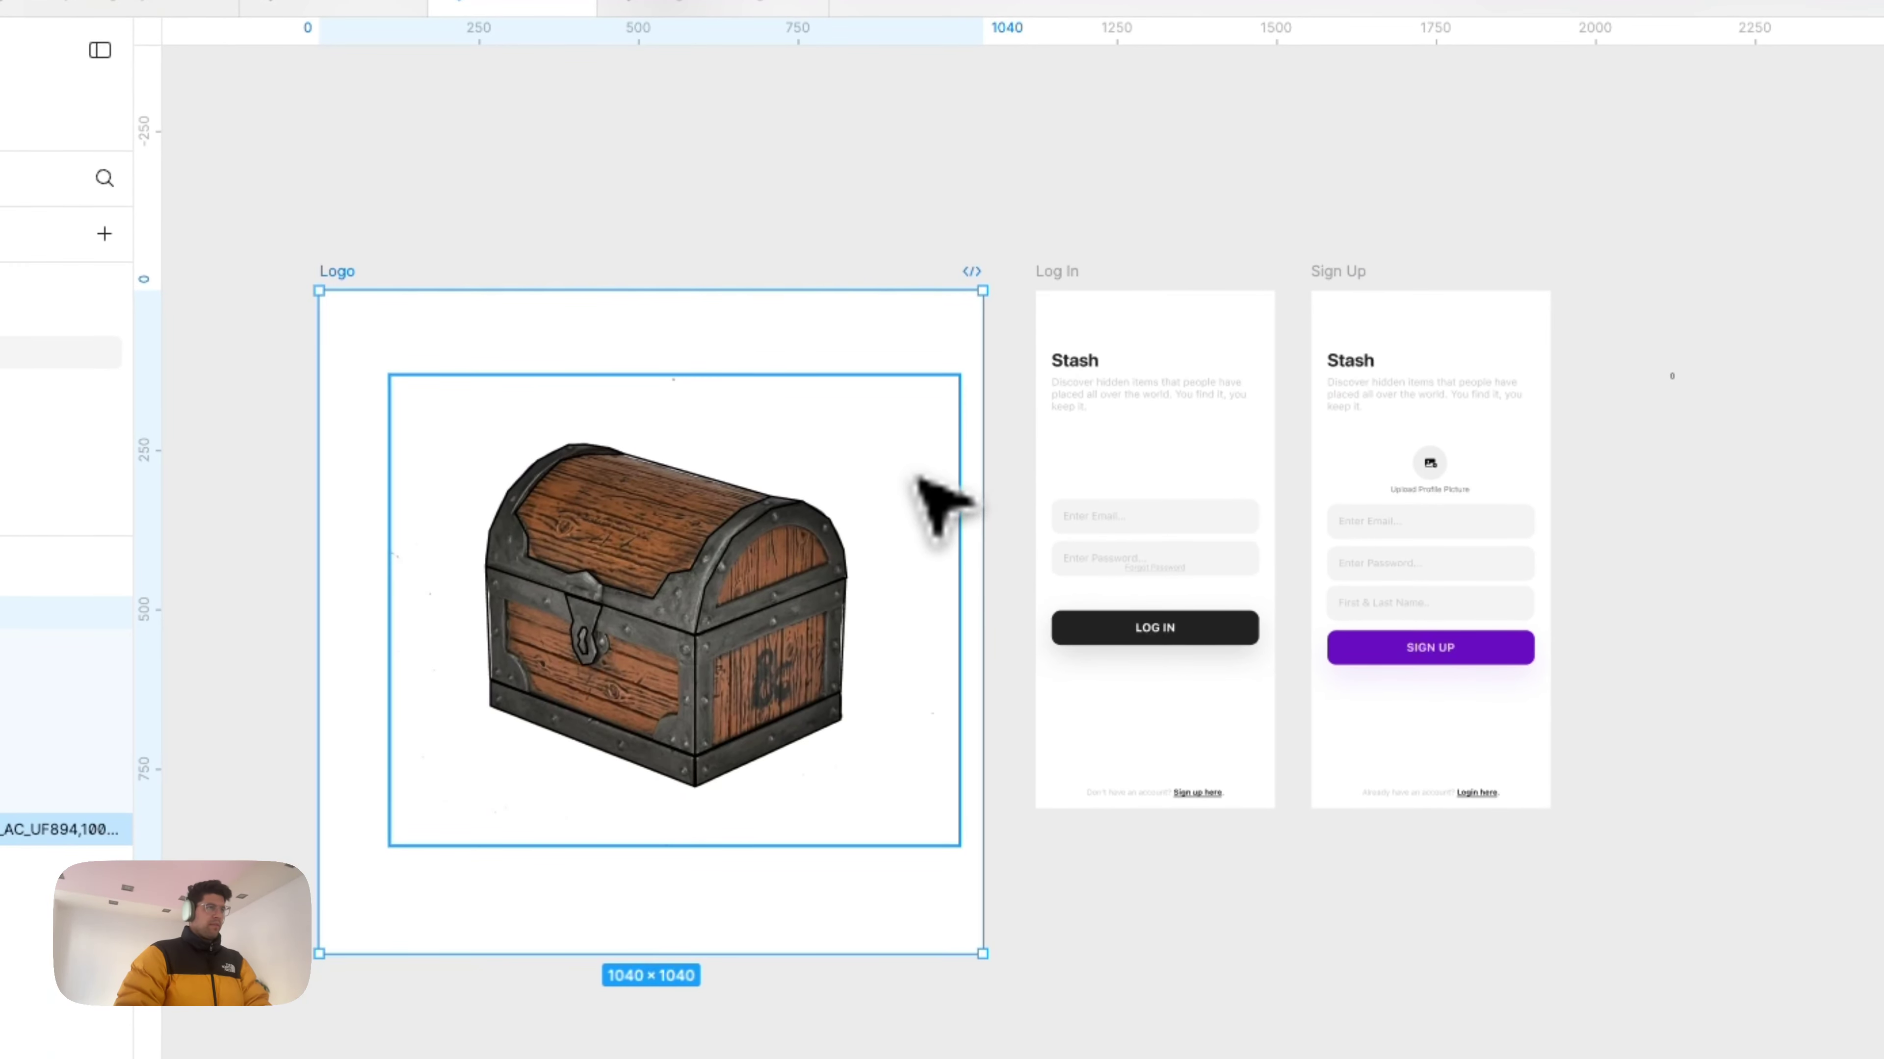
{"action": "scroll", "coordinate": [915, 545], "scroll_direction": "down", "scroll_amount": 5}
{"action": "scroll", "coordinate": [940, 501], "scroll_direction": "down", "scroll_amount": 3}
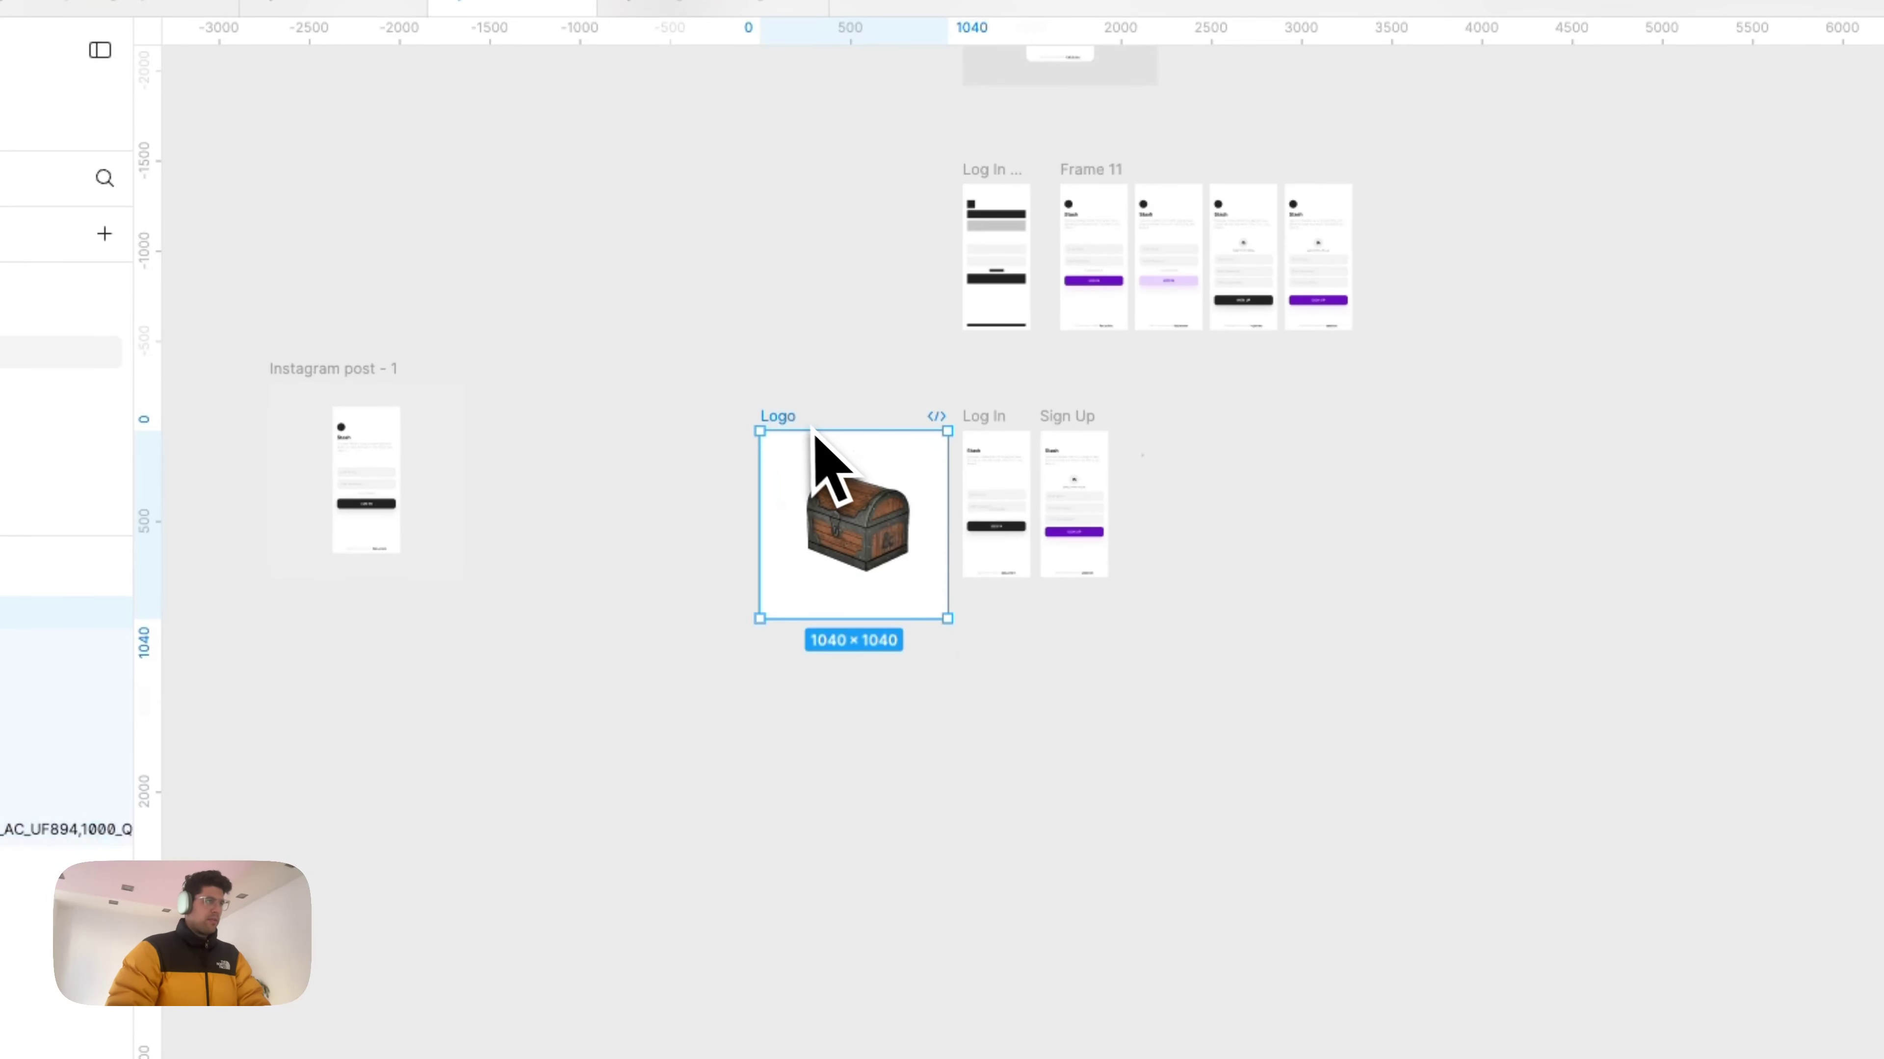
{"action": "left_click_drag", "start_coordinate": [818, 444], "coordinate": [768, 204]}
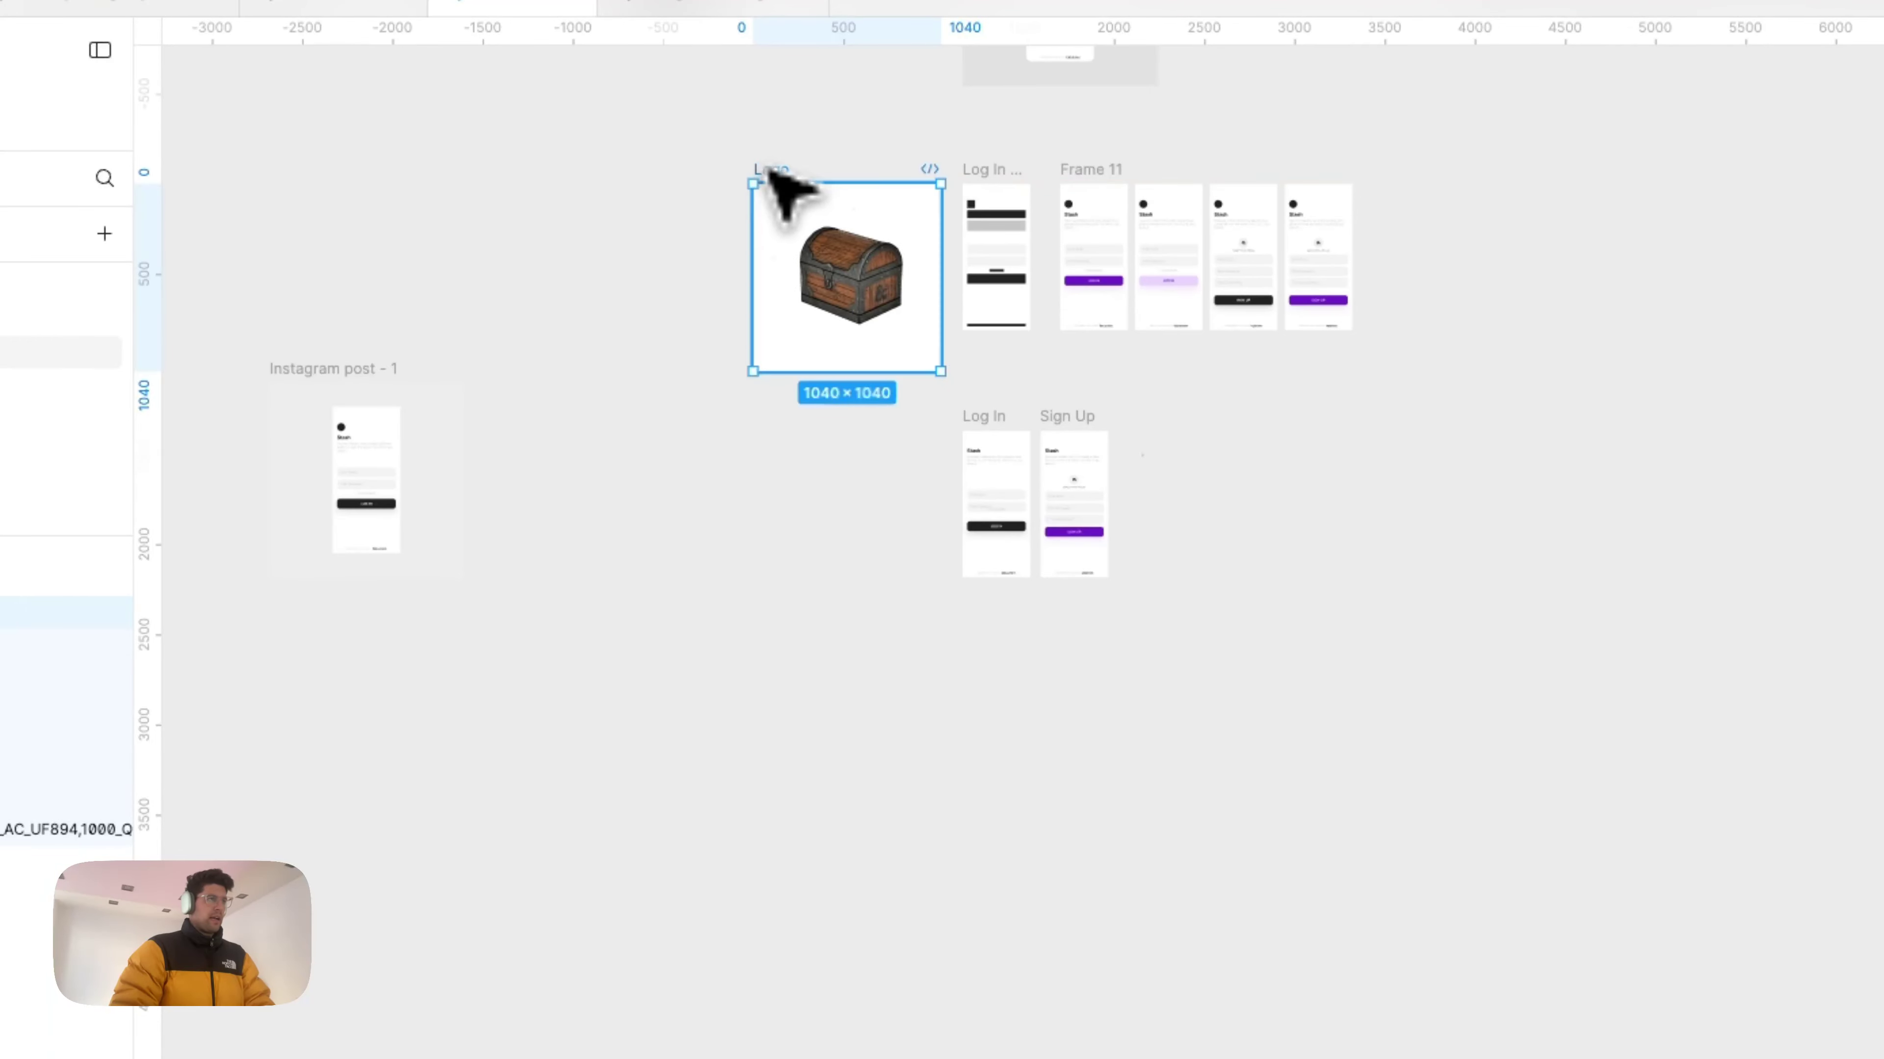
Step: Move the Log In and Sign Up frames farther down together and the Instagram post - 1 frame up into the Logo row
{"action": "left_click", "coordinate": [997, 406]}
{"action": "left_click", "coordinate": [1075, 413], "text": "shift"}
{"action": "left_click_drag", "start_coordinate": [1075, 412], "coordinate": [1069, 671]}
{"action": "left_click", "coordinate": [1000, 545]}
{"action": "scroll", "coordinate": [997, 545], "scroll_direction": "left", "scroll_amount": 5}
{"action": "left_click_drag", "start_coordinate": [764, 367], "coordinate": [777, 176]}
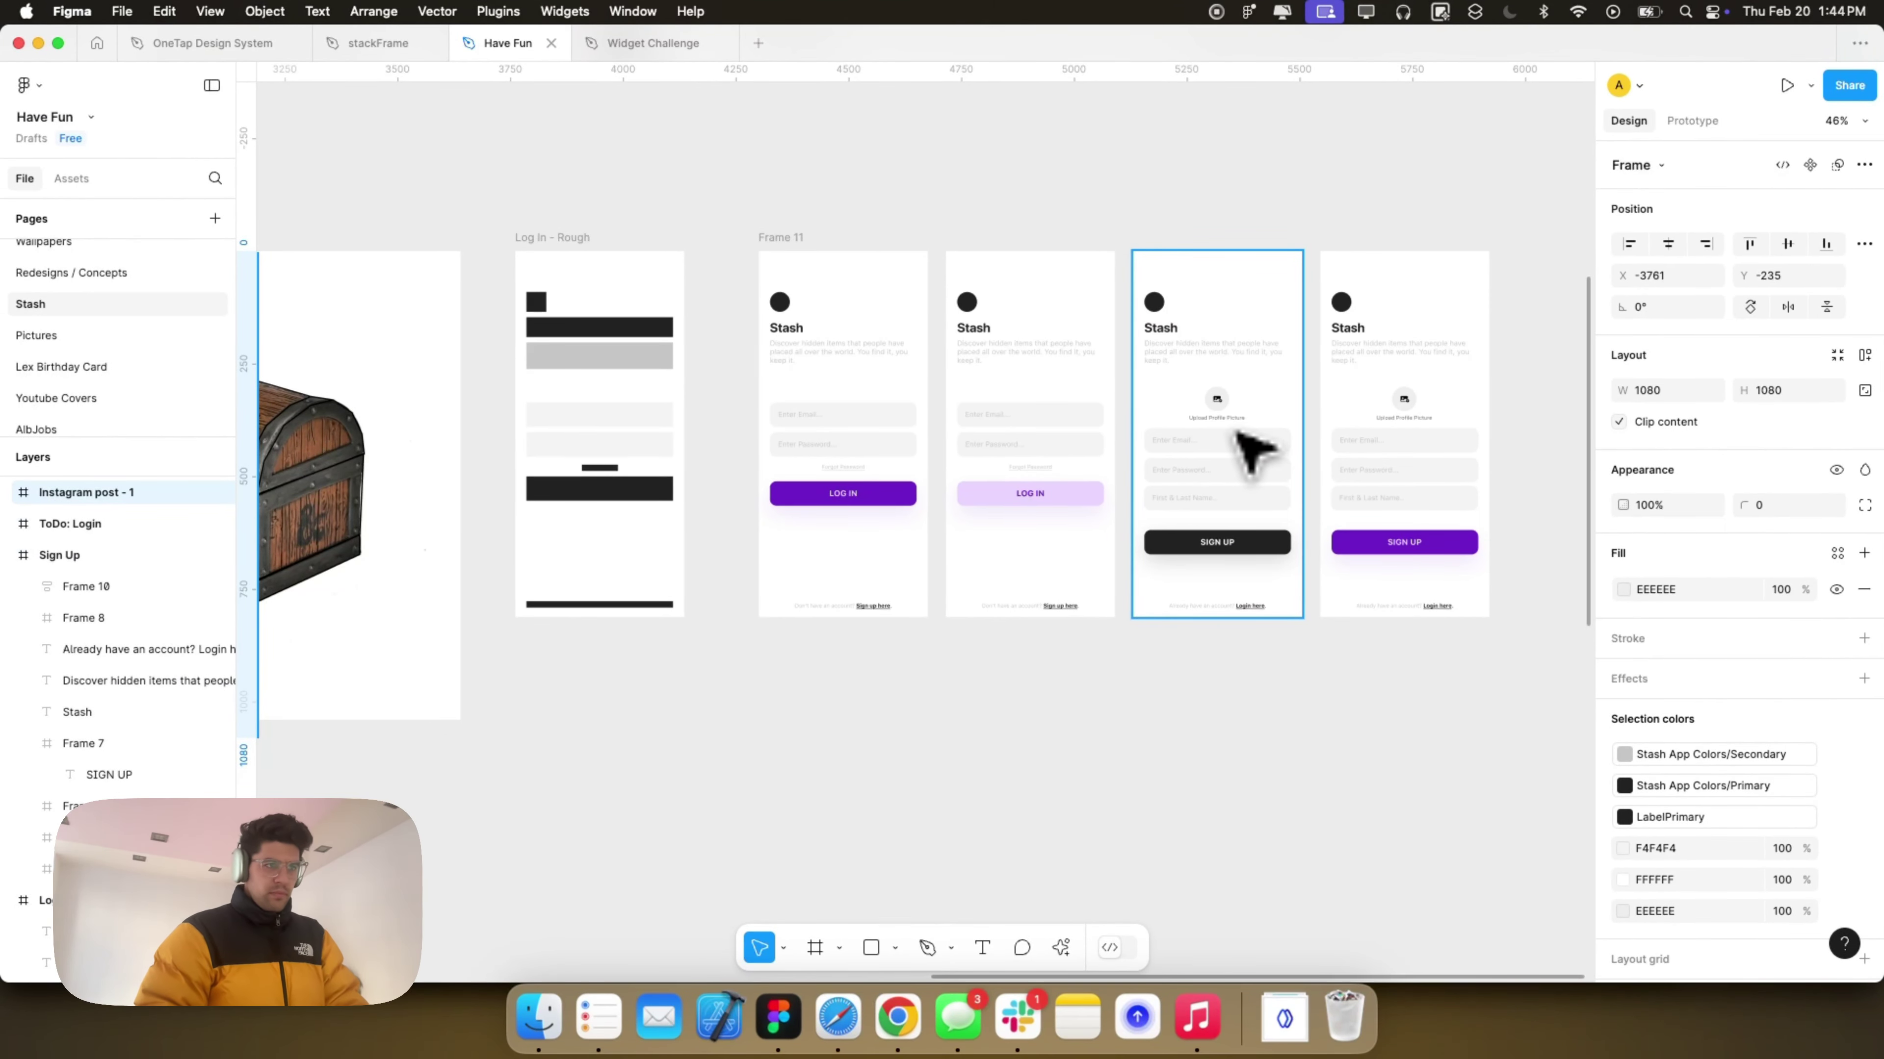
Step: On the Log In screen, move the Forgot Password text into the gap between the password field and the LOG IN button
{"action": "scroll", "coordinate": [1252, 445], "scroll_direction": "right", "scroll_amount": 2}
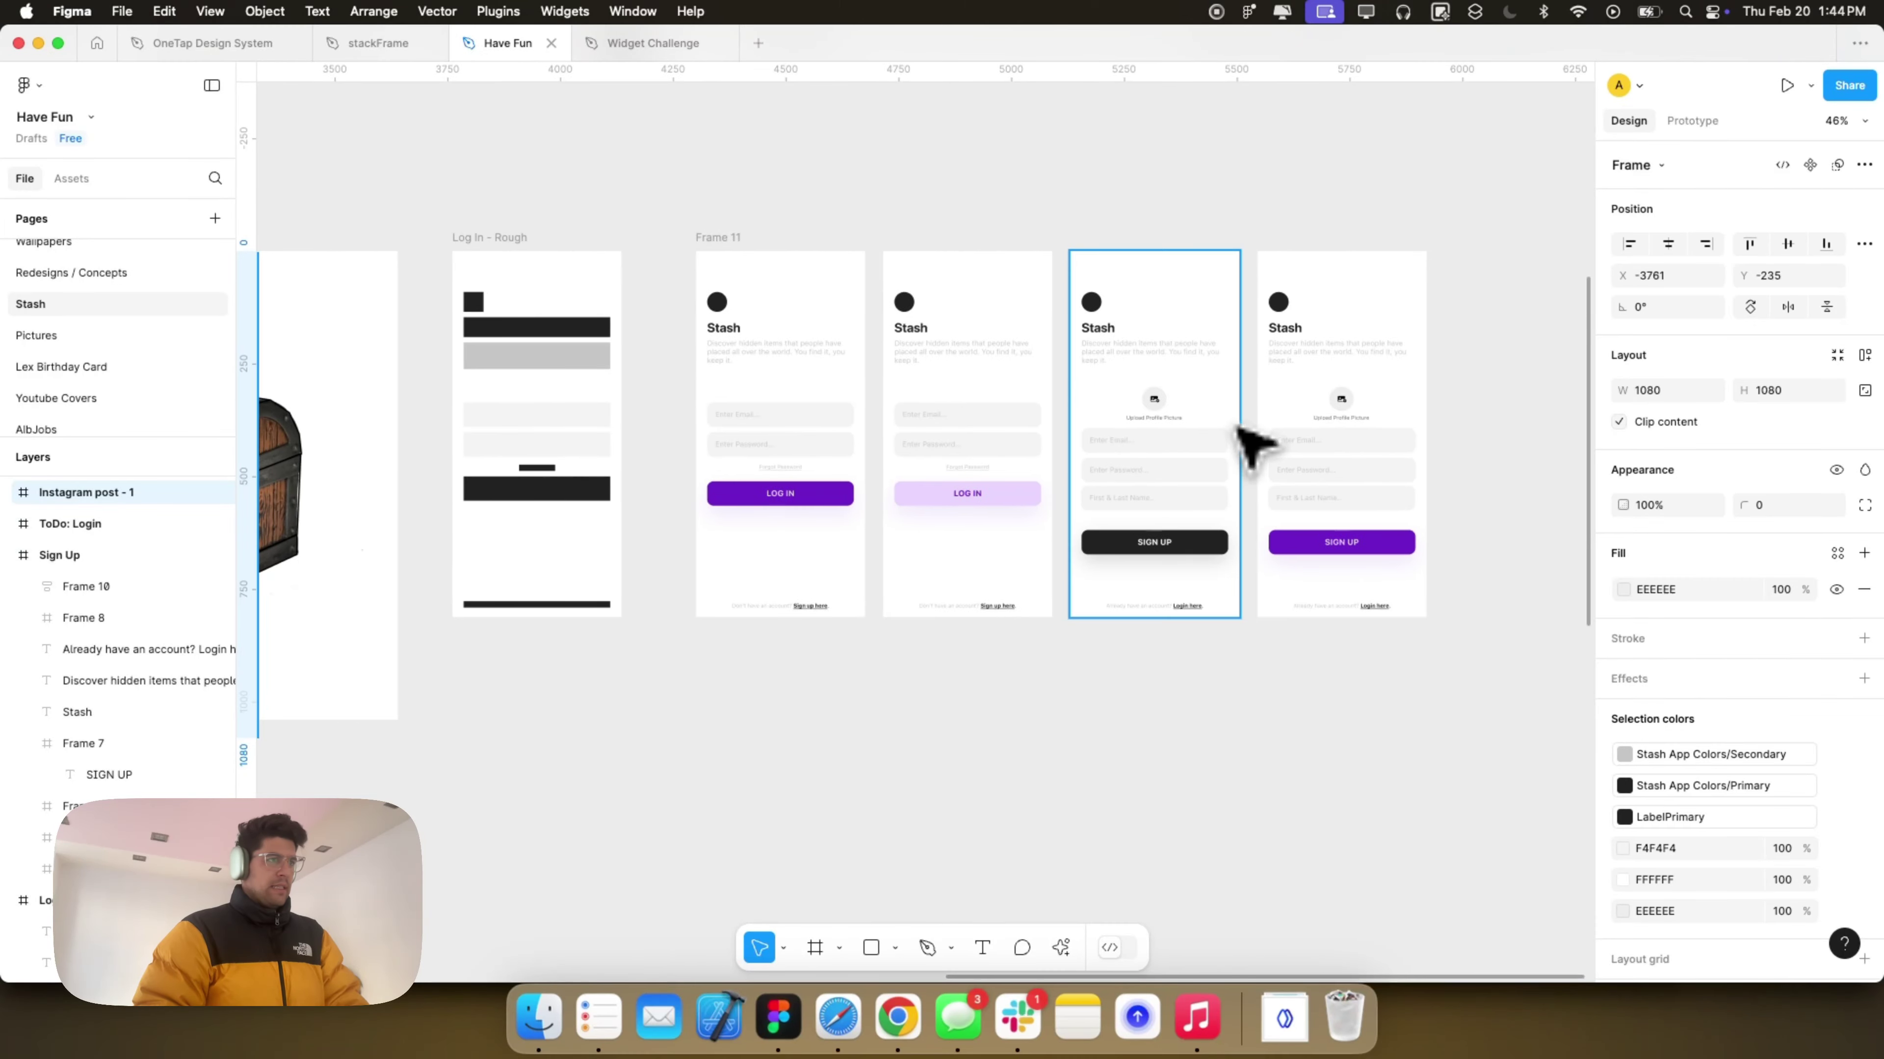
{"action": "left_click", "coordinate": [1127, 546]}
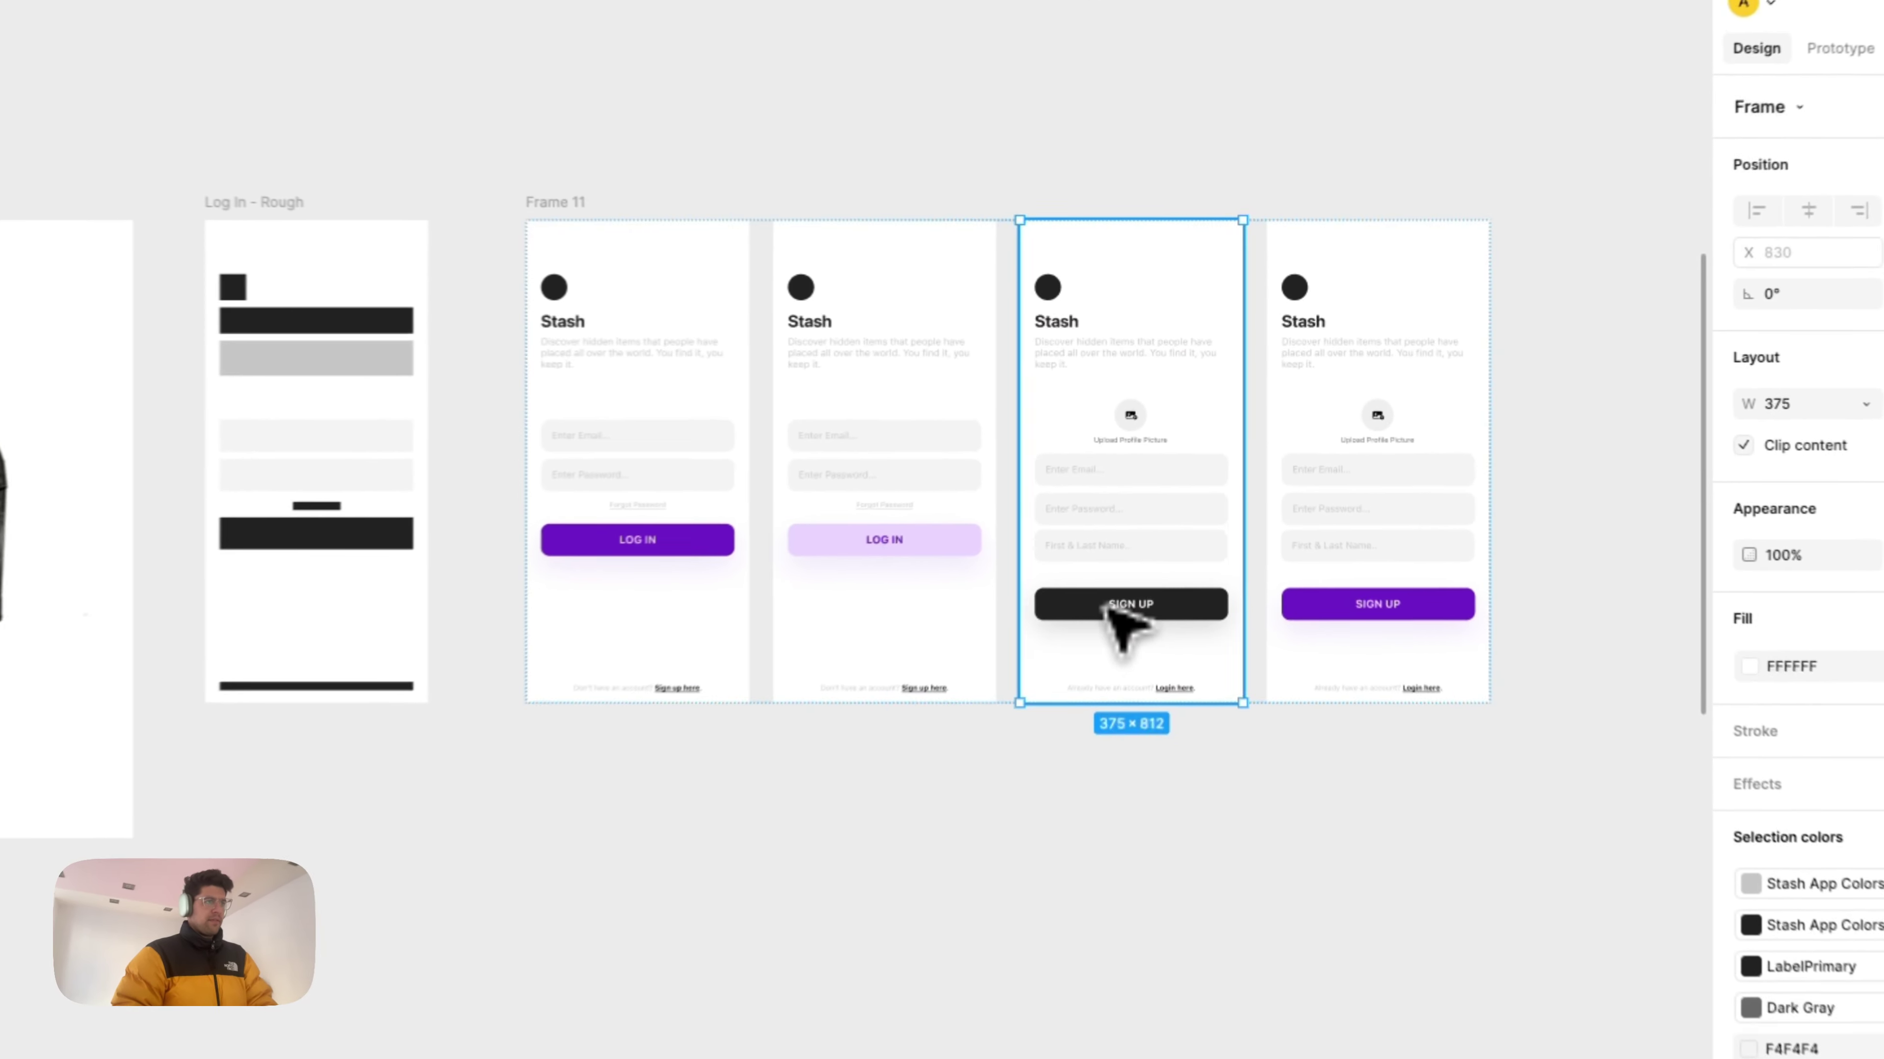
{"action": "scroll", "coordinate": [840, 622], "scroll_direction": "down", "scroll_amount": 5}
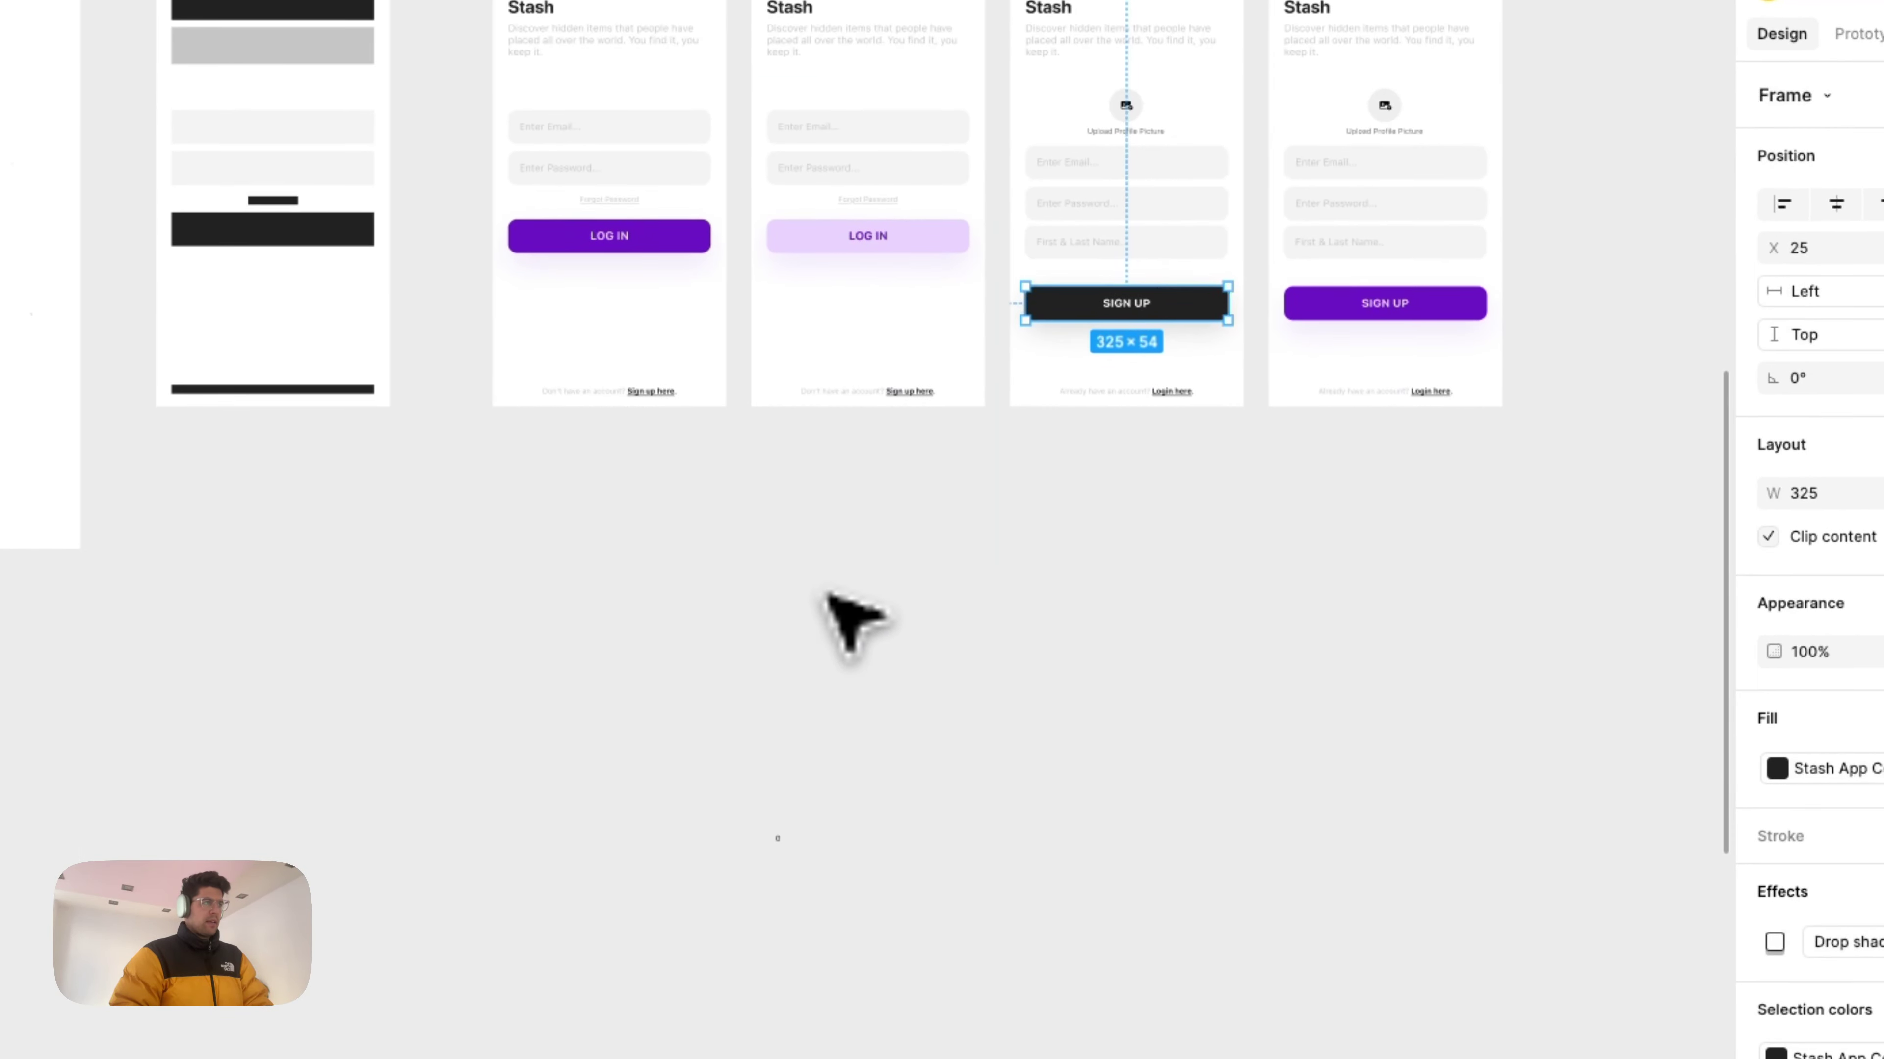
{"action": "scroll", "coordinate": [827, 593], "scroll_direction": "down", "scroll_amount": 3}
{"action": "scroll", "coordinate": [828, 596], "scroll_direction": "down", "scroll_amount": 6}
{"action": "scroll", "coordinate": [637, 742], "scroll_direction": "up", "scroll_amount": 5}
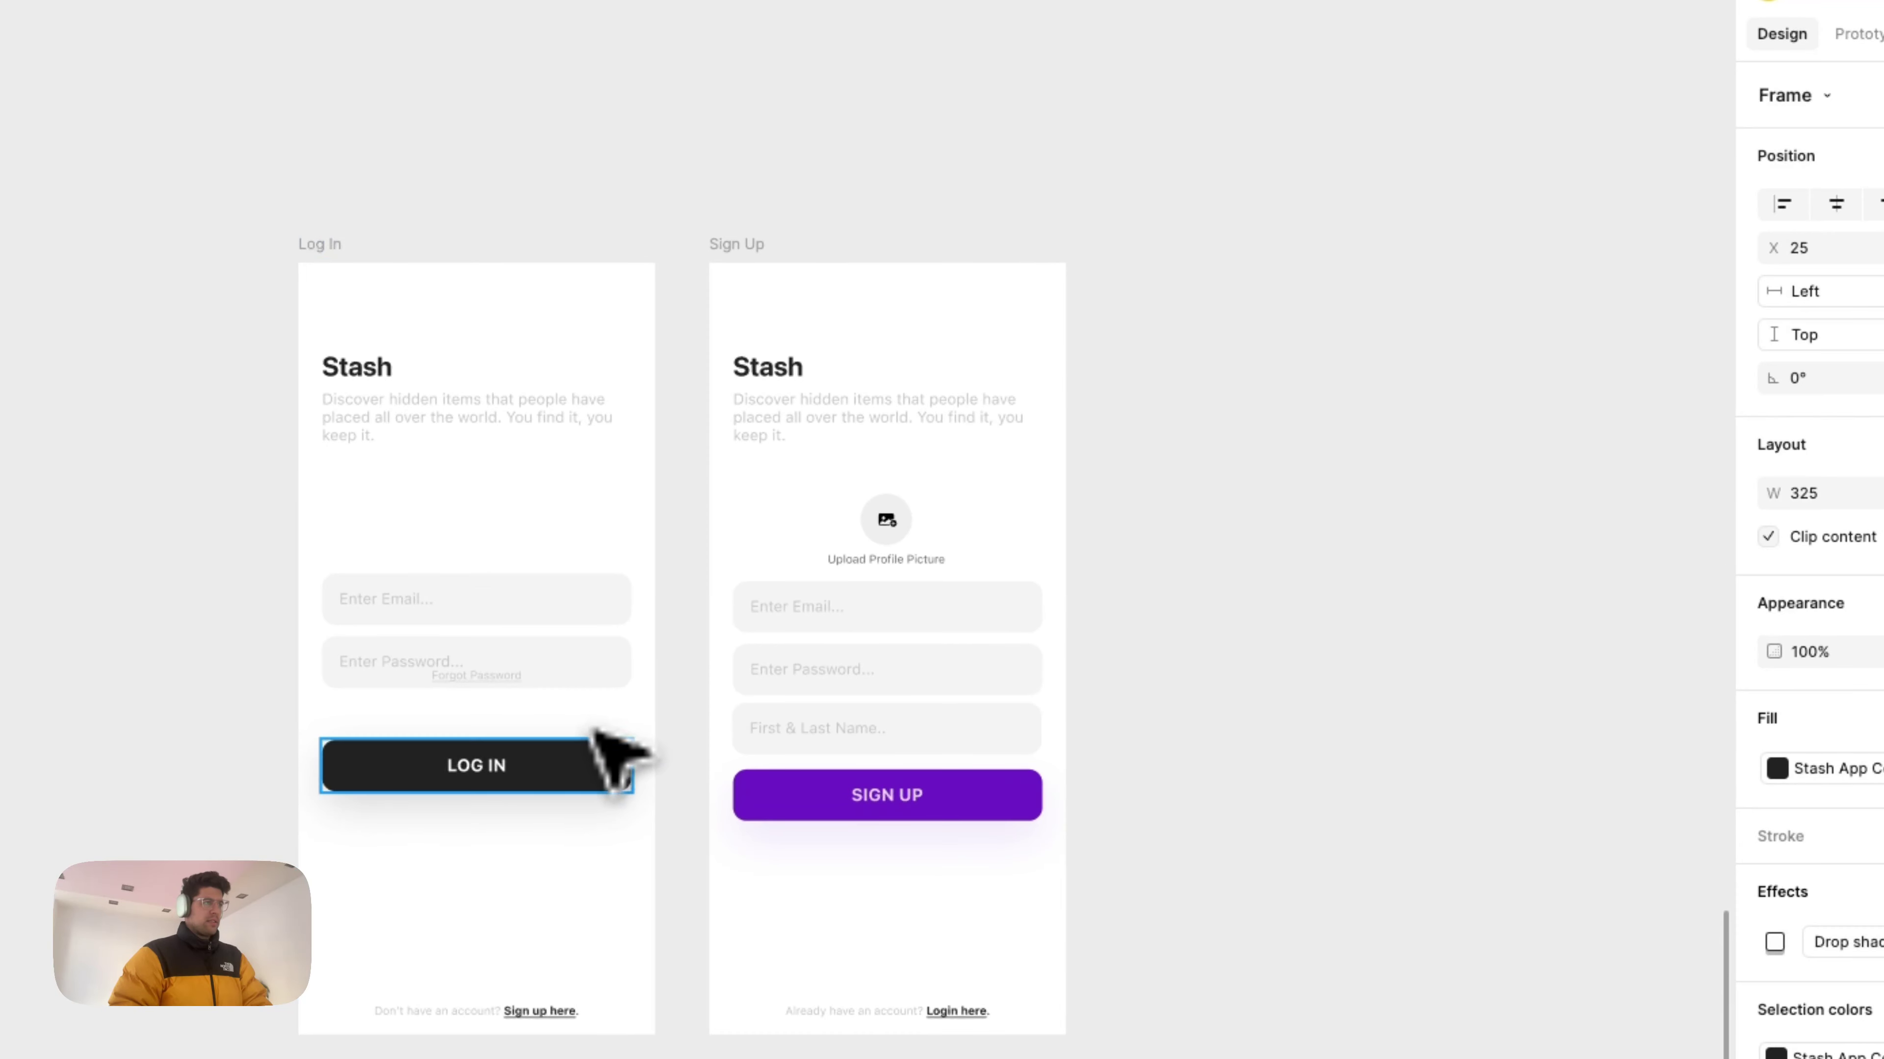
{"action": "scroll", "coordinate": [605, 729], "scroll_direction": "left", "scroll_amount": 3}
{"action": "scroll", "coordinate": [604, 730], "scroll_direction": "down", "scroll_amount": 1}
{"action": "left_click", "coordinate": [664, 627]}
{"action": "key", "text": "alt"}
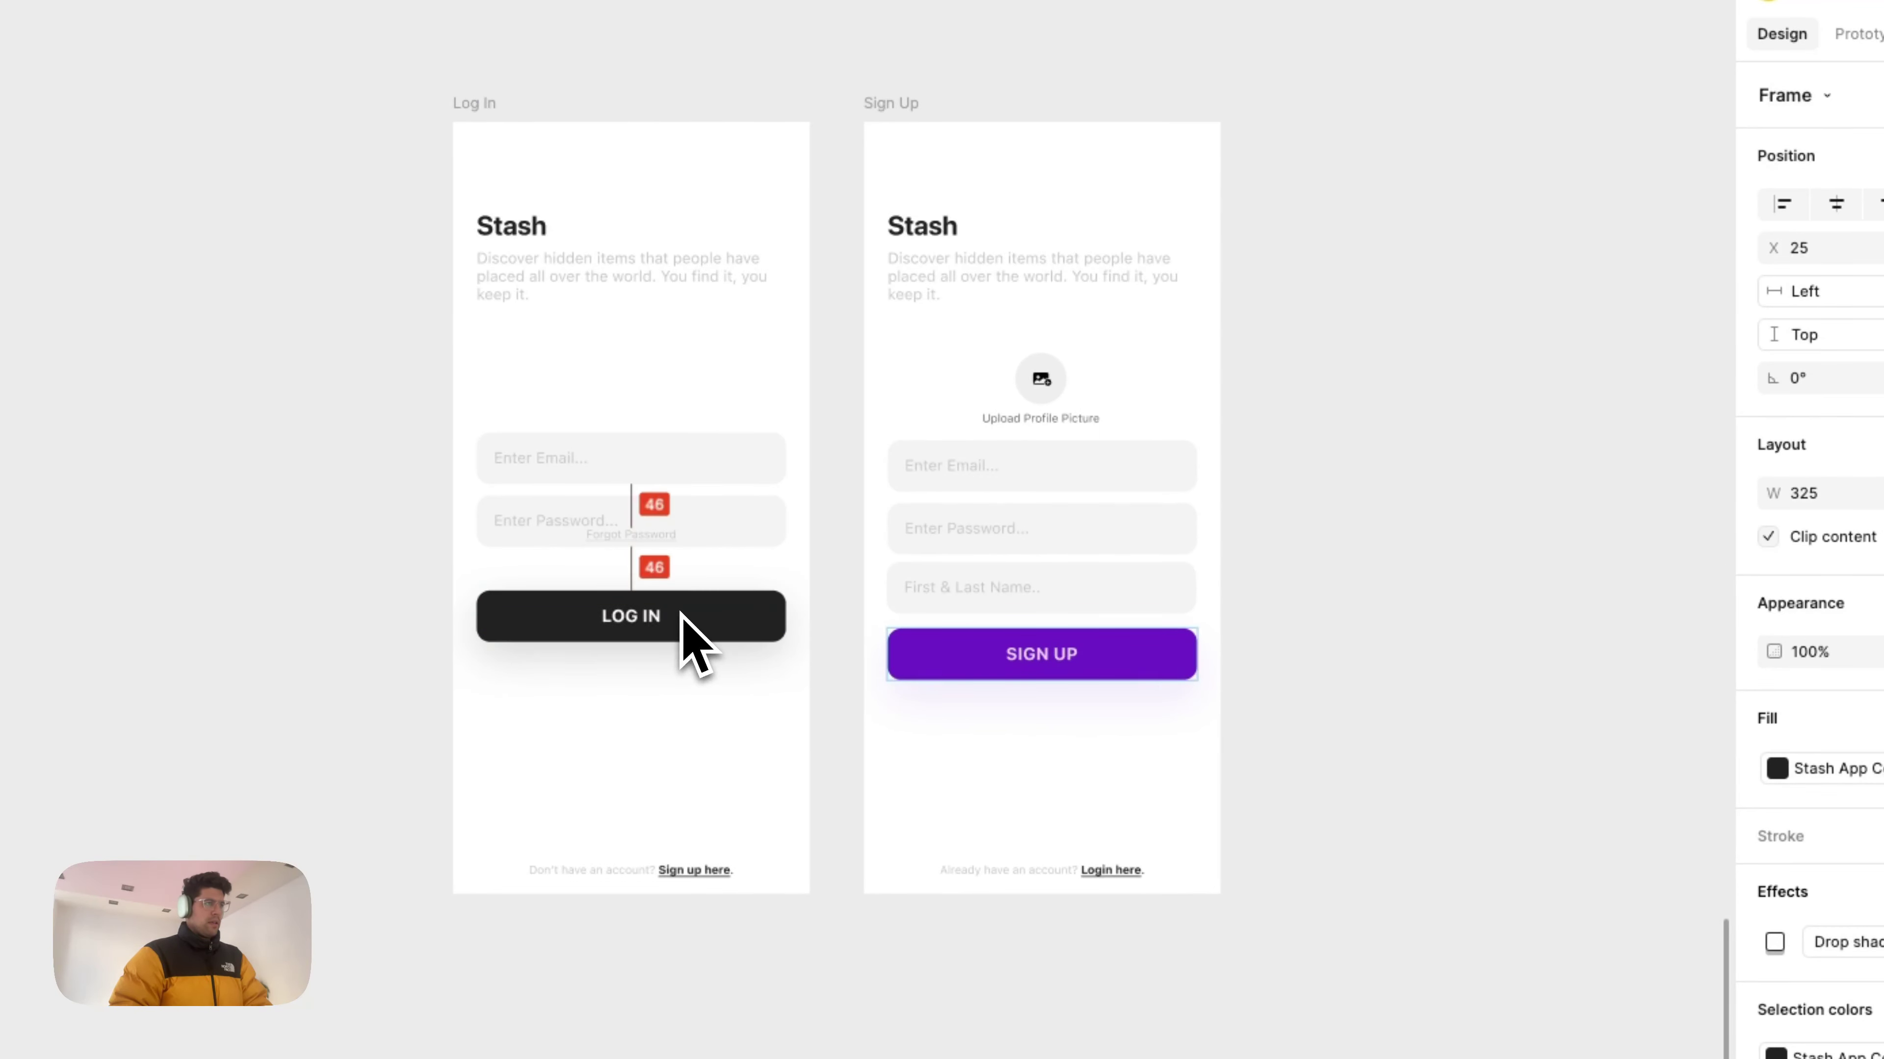
{"action": "left_click", "coordinate": [659, 537]}
{"action": "left_click_drag", "start_coordinate": [658, 540], "coordinate": [643, 577]}
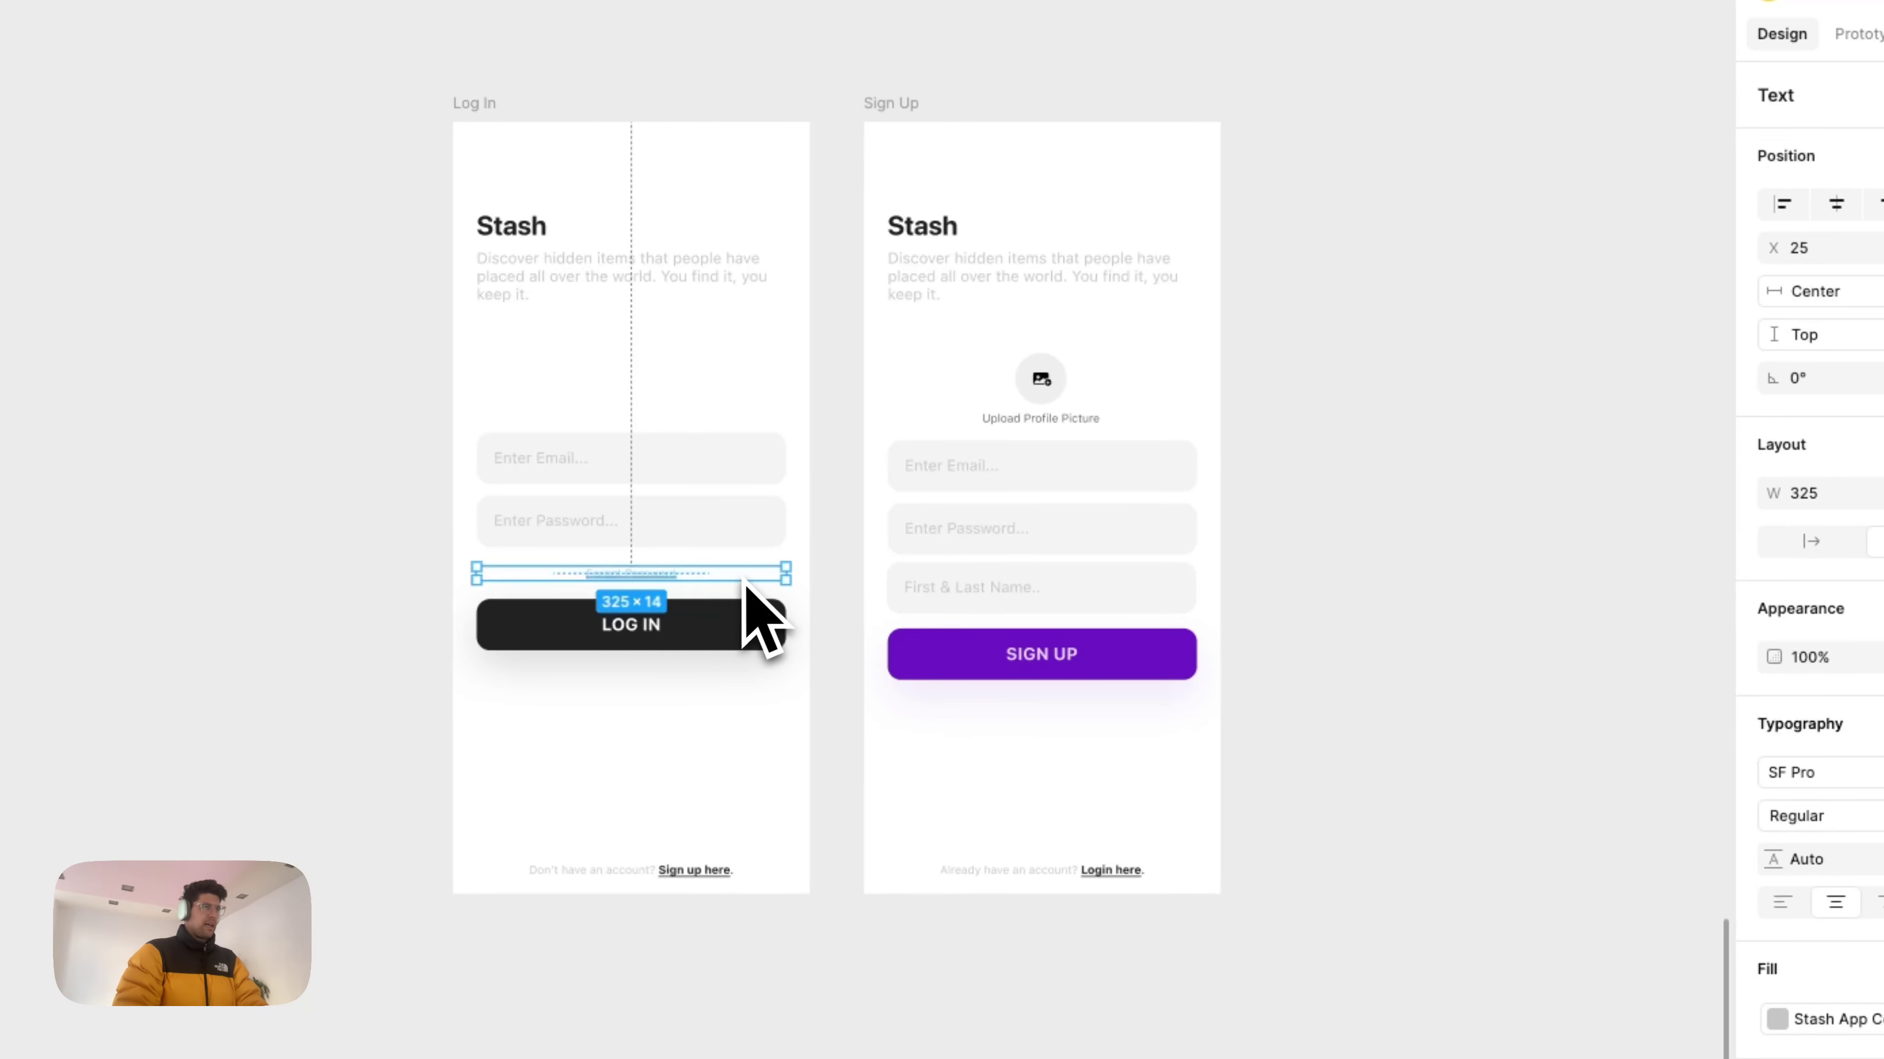
Step: Nudge the purple SIGN UP button on the Sign Up screen down 10 px
{"action": "scroll", "coordinate": [745, 586], "scroll_direction": "left", "scroll_amount": 3}
{"action": "scroll", "coordinate": [757, 582], "scroll_direction": "right", "scroll_amount": 10}
{"action": "scroll", "coordinate": [815, 652], "scroll_direction": "left", "scroll_amount": 3}
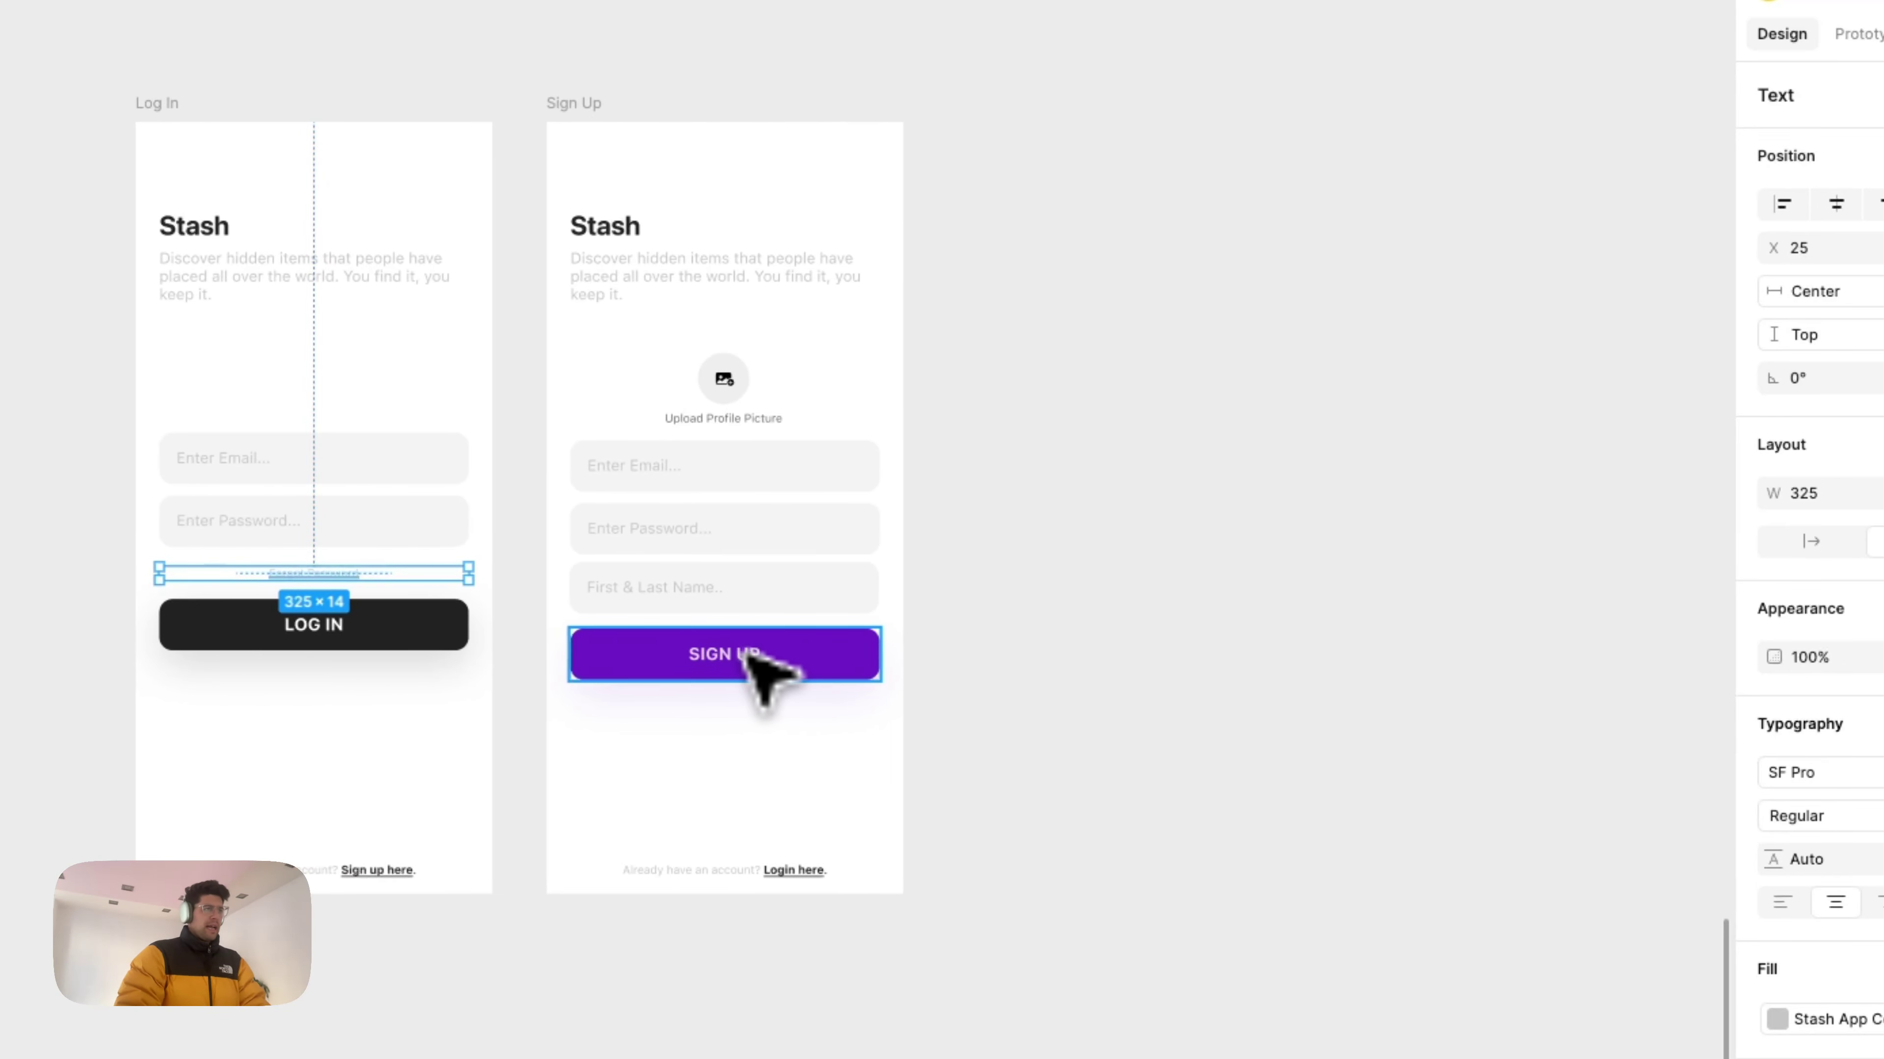
{"action": "left_click", "coordinate": [742, 657]}
{"action": "key", "text": "shift+Down"}
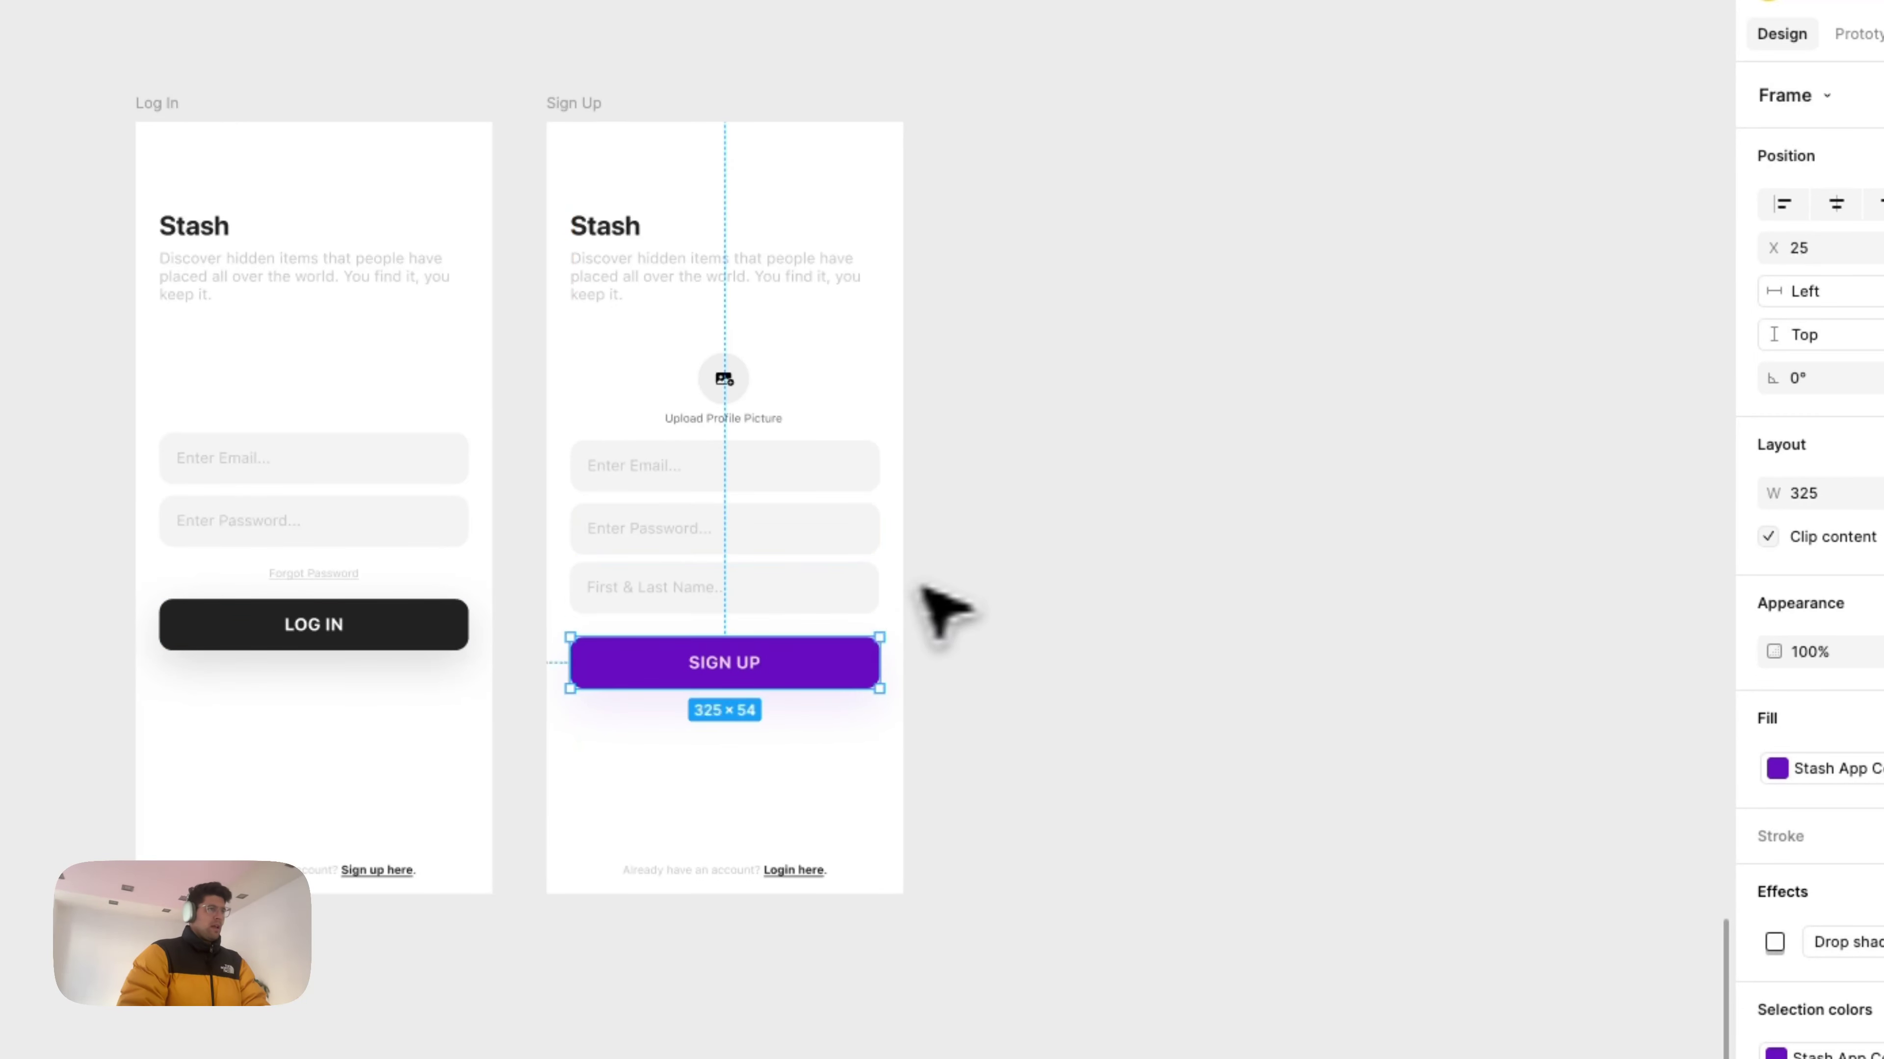
{"action": "left_click", "coordinate": [933, 610]}
Step: Add an iPhone 13 mini frame (375 × 812) and align it directly above the Log In screen
{"action": "scroll", "coordinate": [964, 586], "scroll_direction": "left", "scroll_amount": 3}
{"action": "scroll", "coordinate": [1187, 582], "scroll_direction": "down", "scroll_amount": 3}
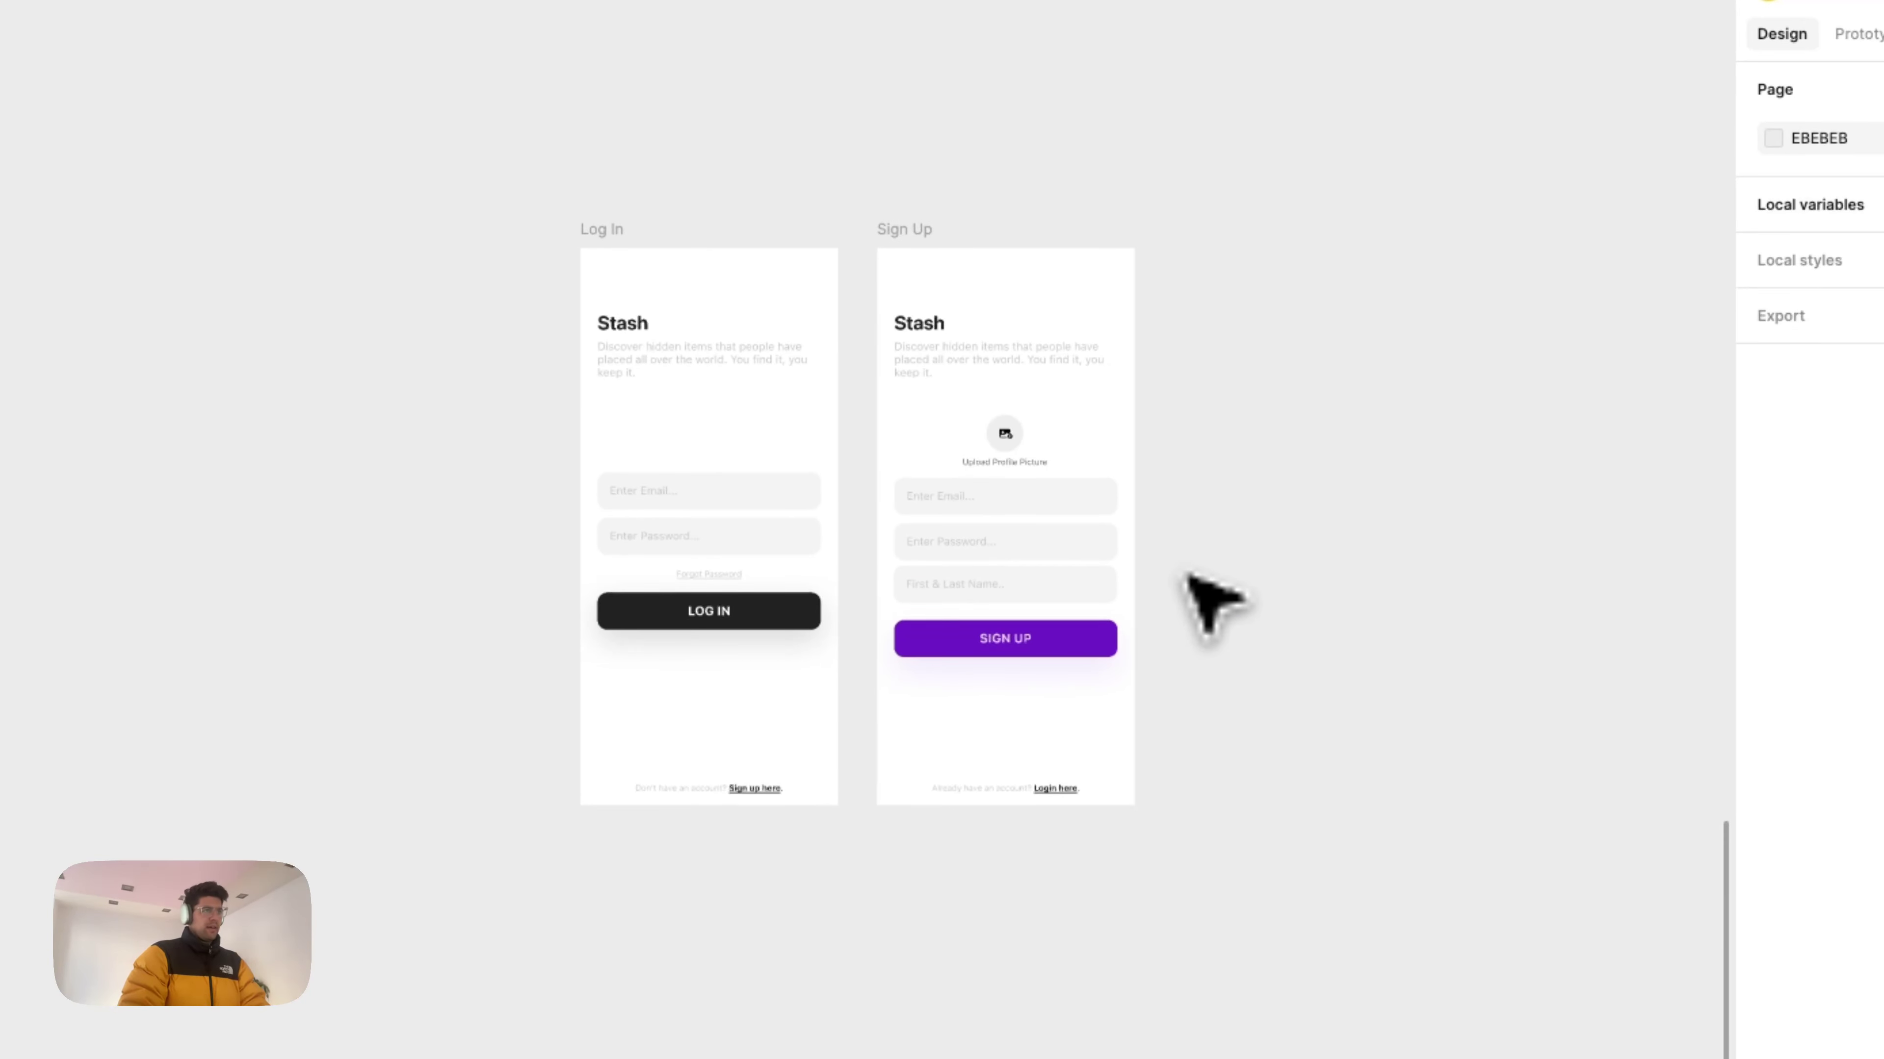
{"action": "scroll", "coordinate": [653, 238], "scroll_direction": "down", "scroll_amount": 3}
{"action": "scroll", "coordinate": [685, 244], "scroll_direction": "up", "scroll_amount": 3}
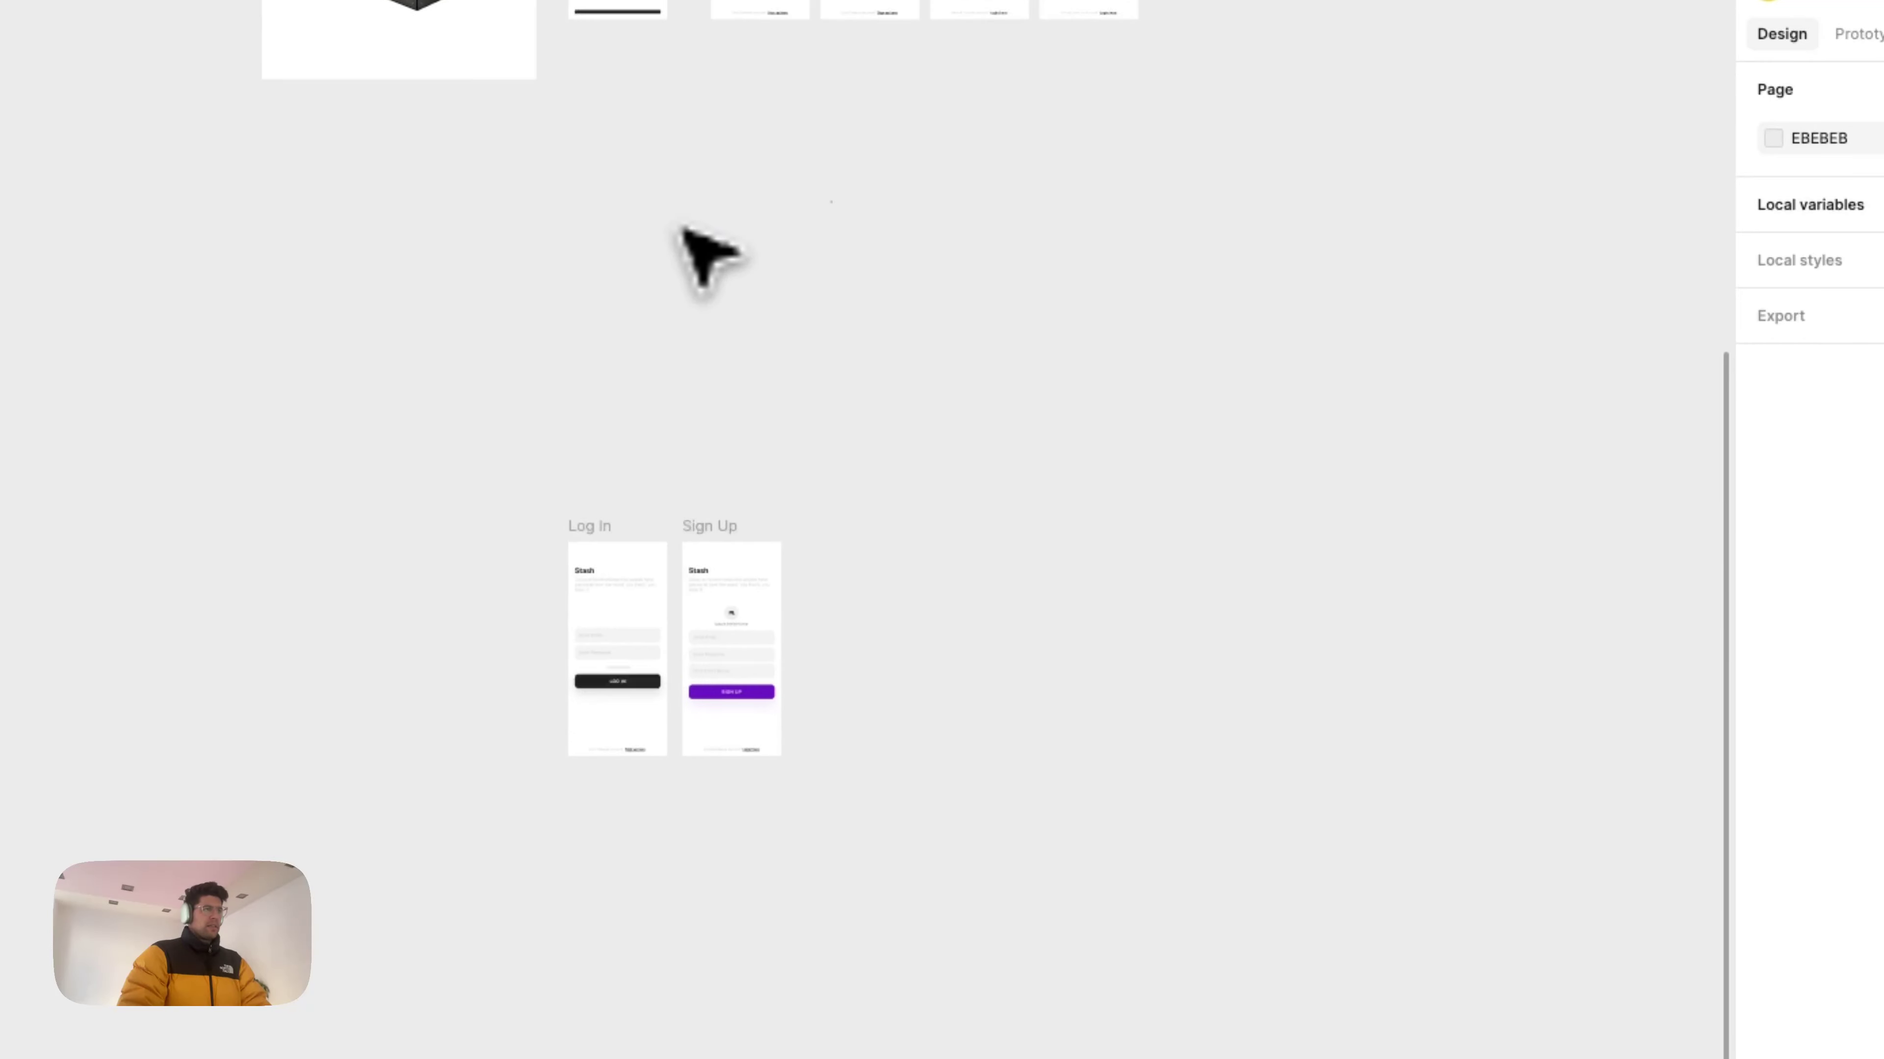
{"action": "key", "text": "f"}
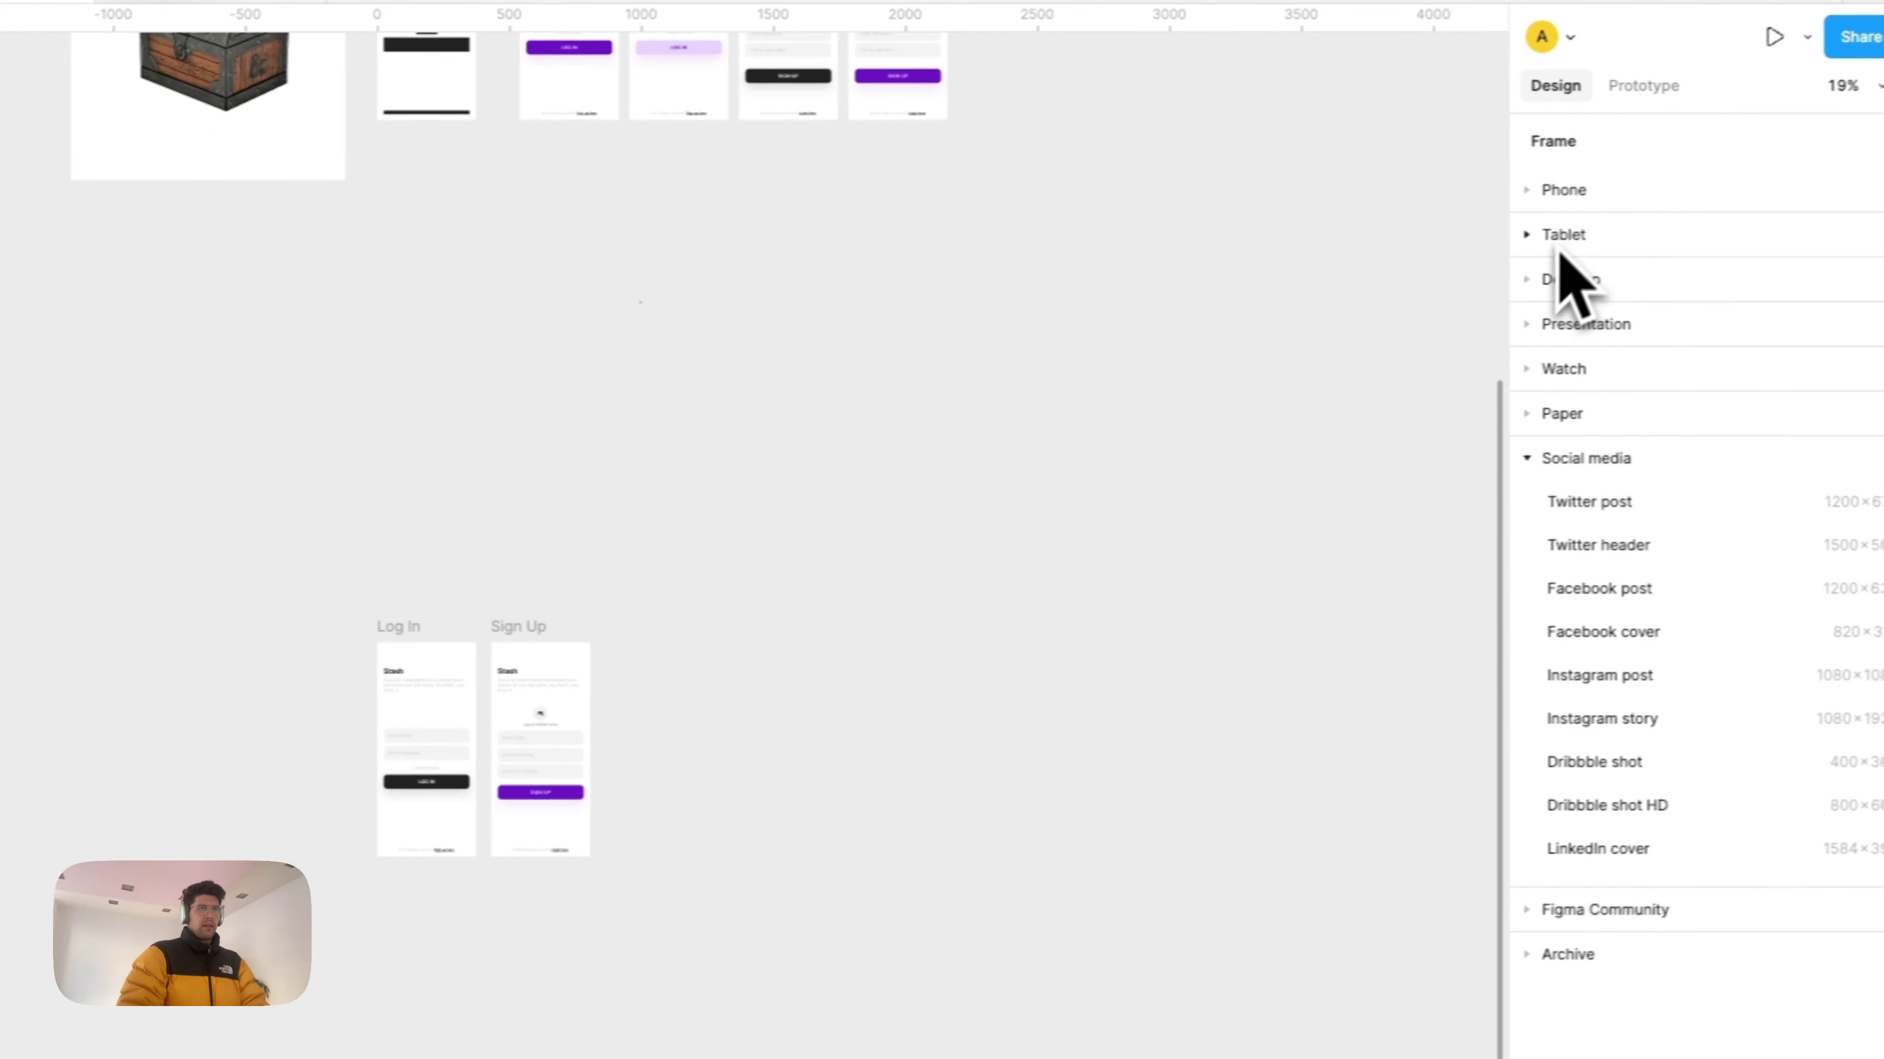
{"action": "left_click", "coordinate": [1628, 173]}
{"action": "left_click", "coordinate": [1647, 667]}
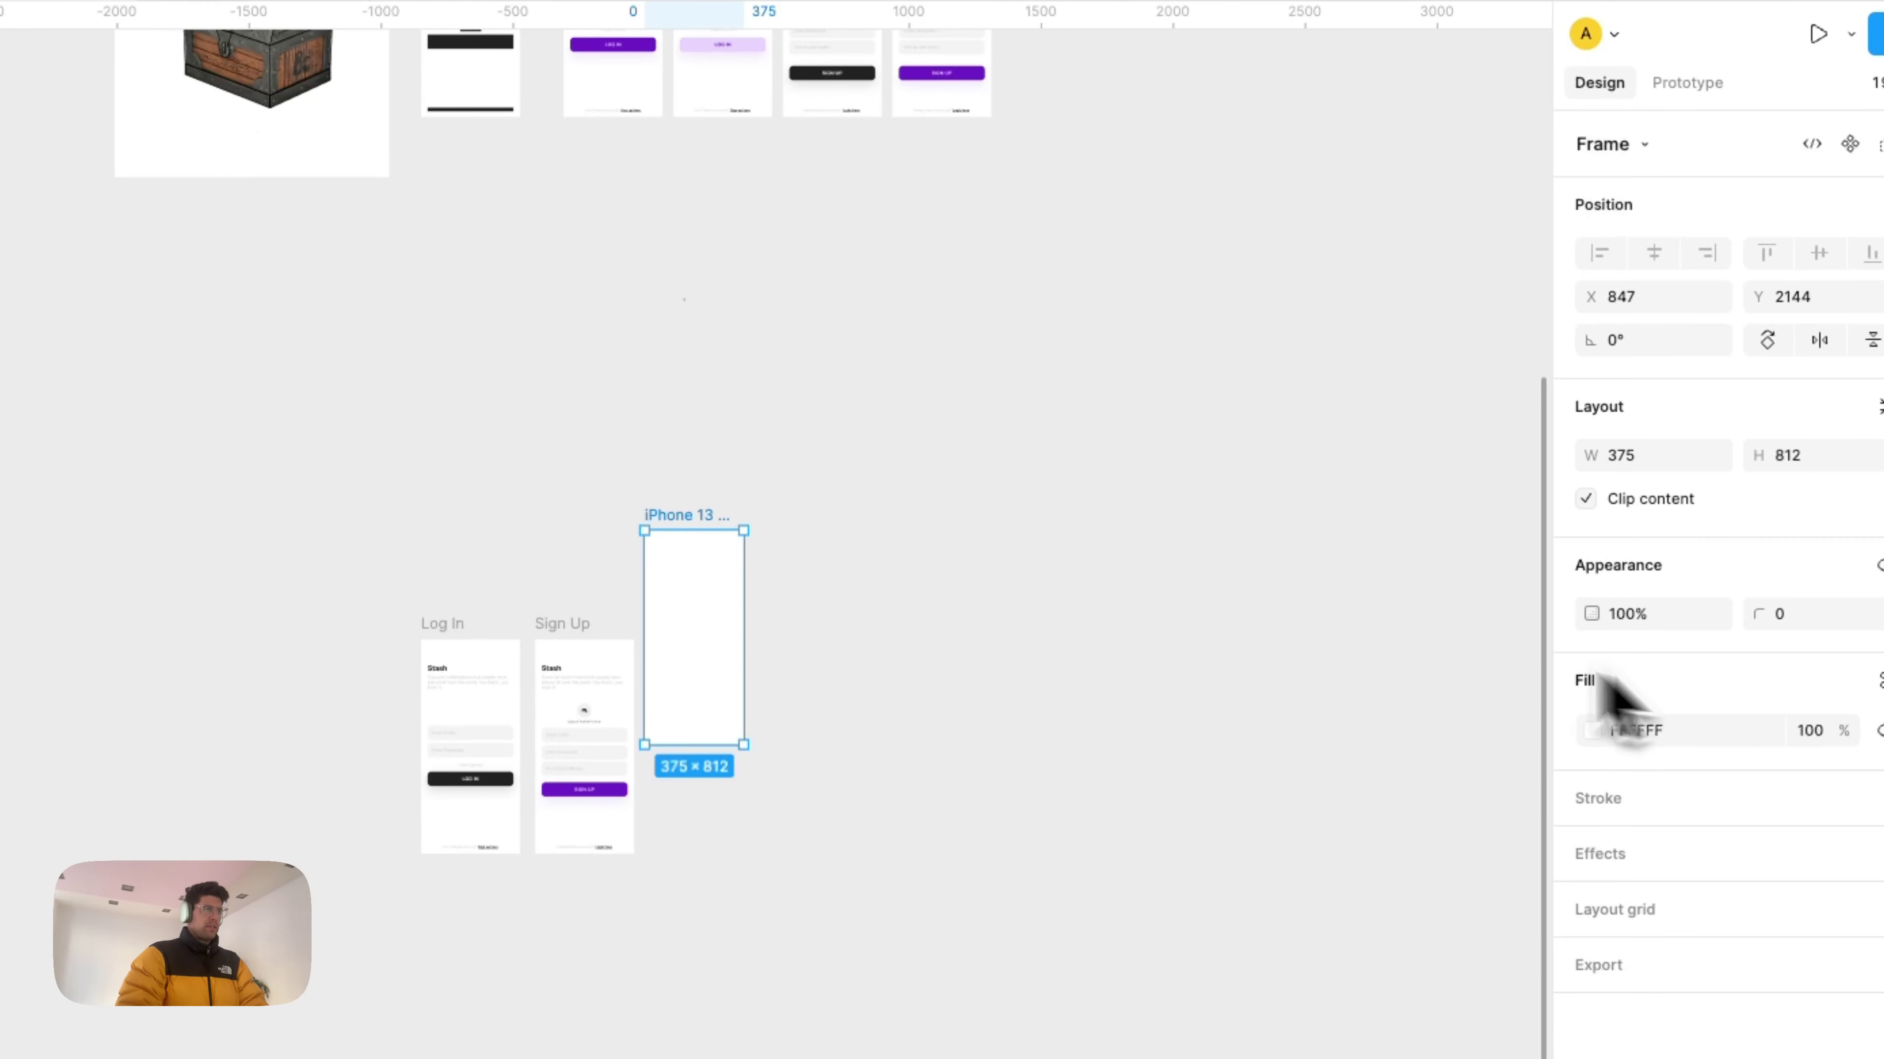
{"action": "left_click_drag", "start_coordinate": [713, 598], "coordinate": [636, 487]}
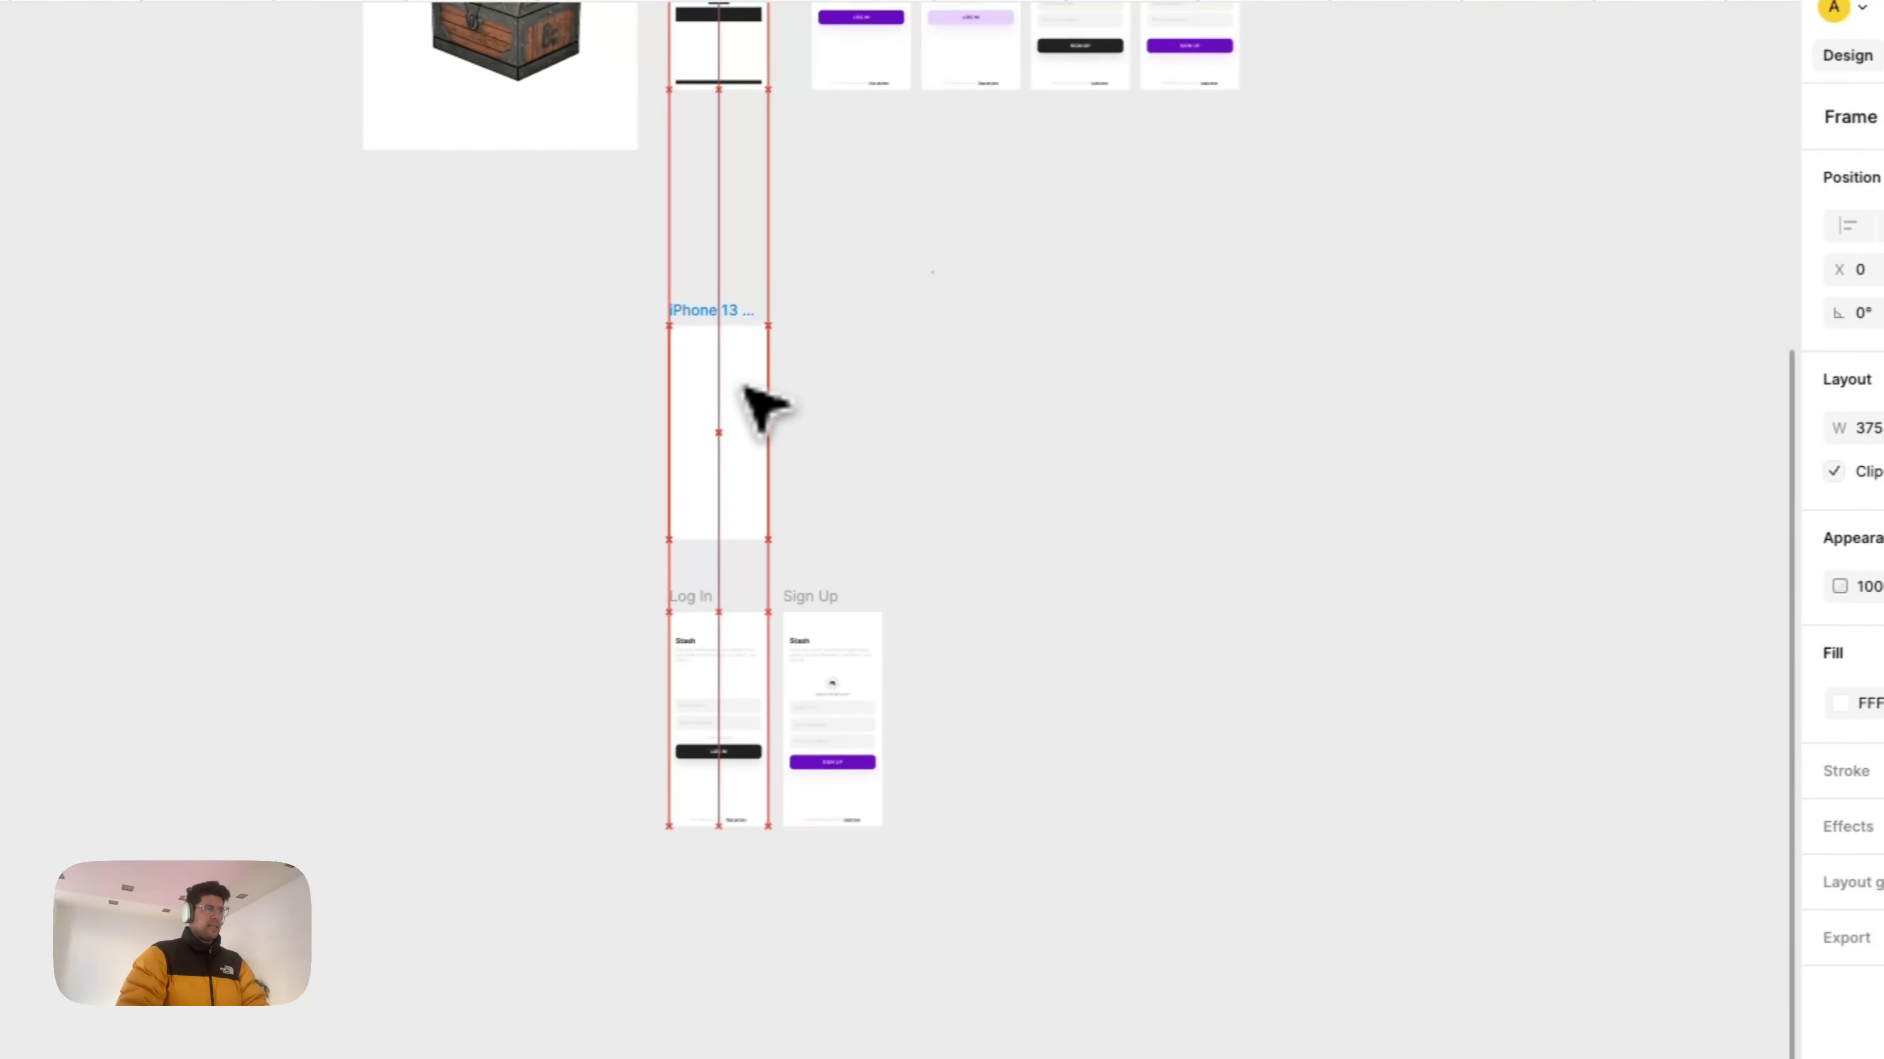
{"action": "left_click_drag", "start_coordinate": [746, 388], "coordinate": [745, 387]}
Step: Rename the new iPhone 13 mini frame to "Onboarding"
{"action": "scroll", "coordinate": [819, 410], "scroll_direction": "left", "scroll_amount": 10}
{"action": "scroll", "coordinate": [1062, 444], "scroll_direction": "up", "scroll_amount": 5}
{"action": "scroll", "coordinate": [1135, 456], "scroll_direction": "right", "scroll_amount": 2}
{"action": "scroll", "coordinate": [1134, 457], "scroll_direction": "up", "scroll_amount": 1}
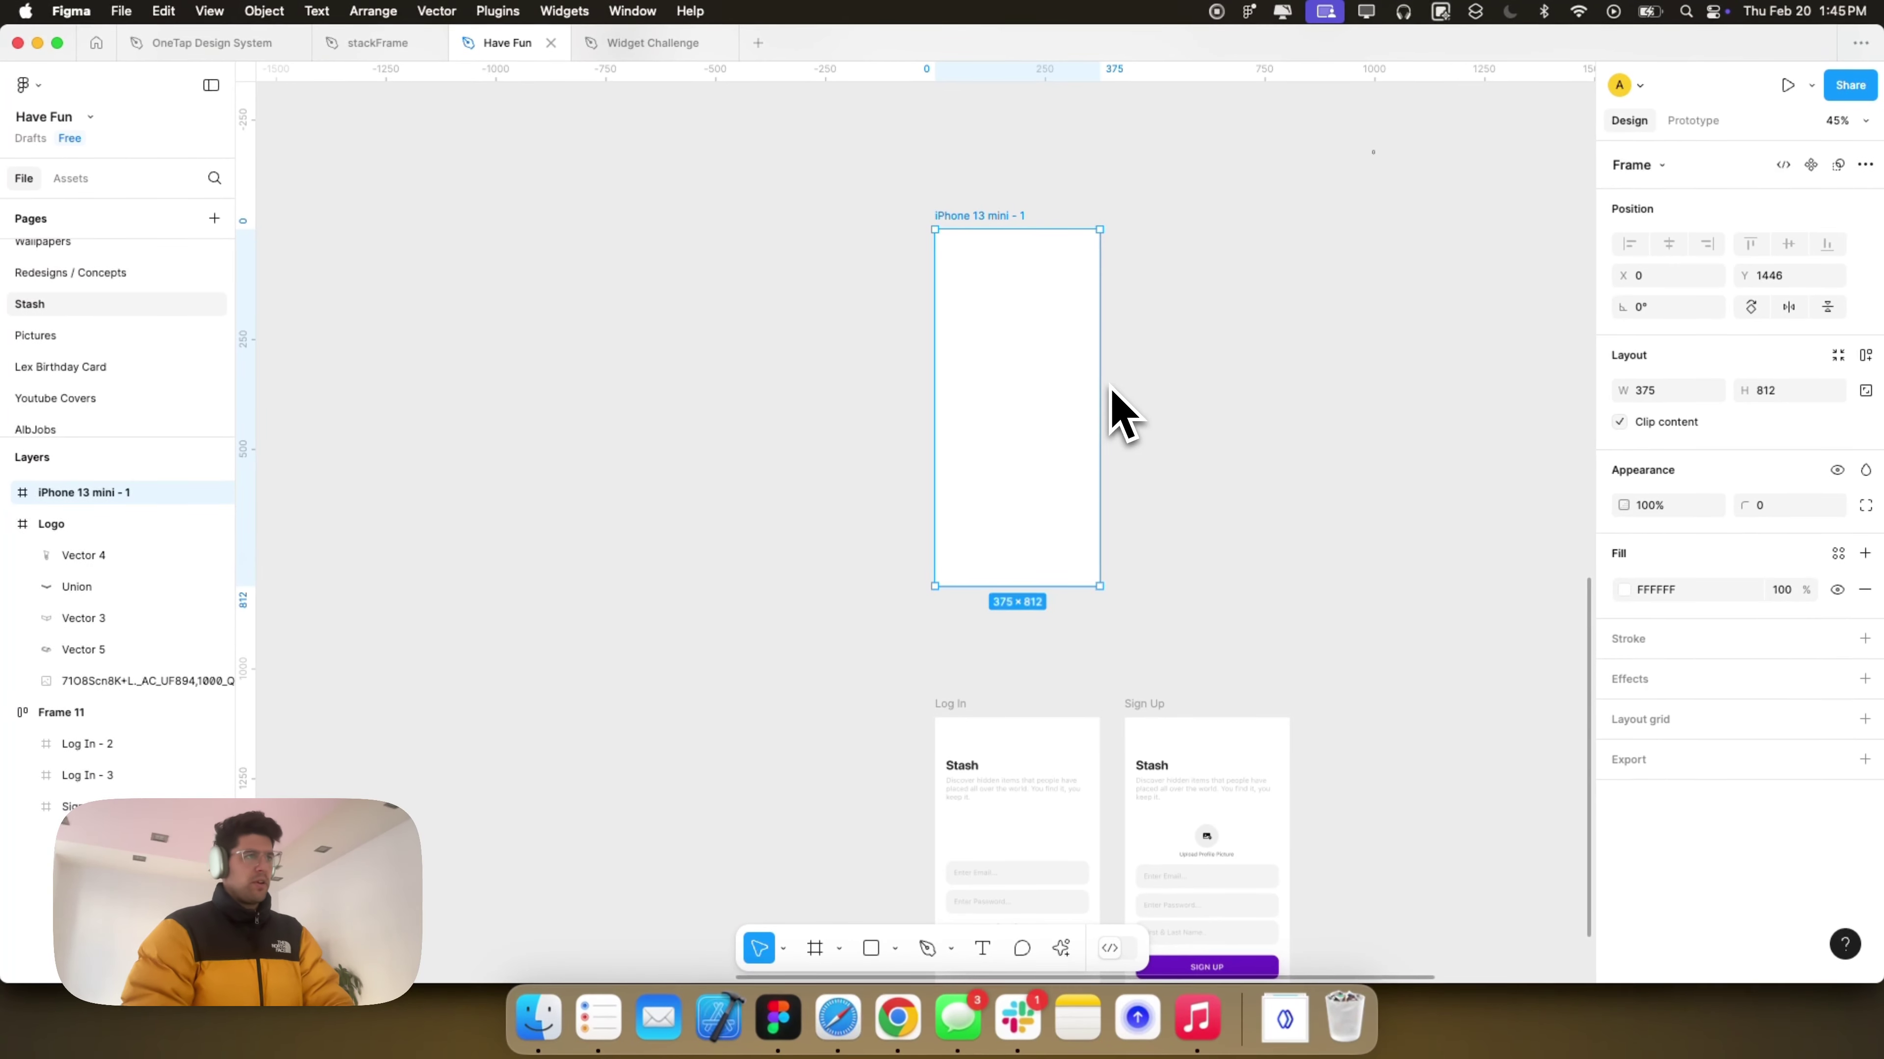
{"action": "scroll", "coordinate": [1105, 416], "scroll_direction": "left", "scroll_amount": 3}
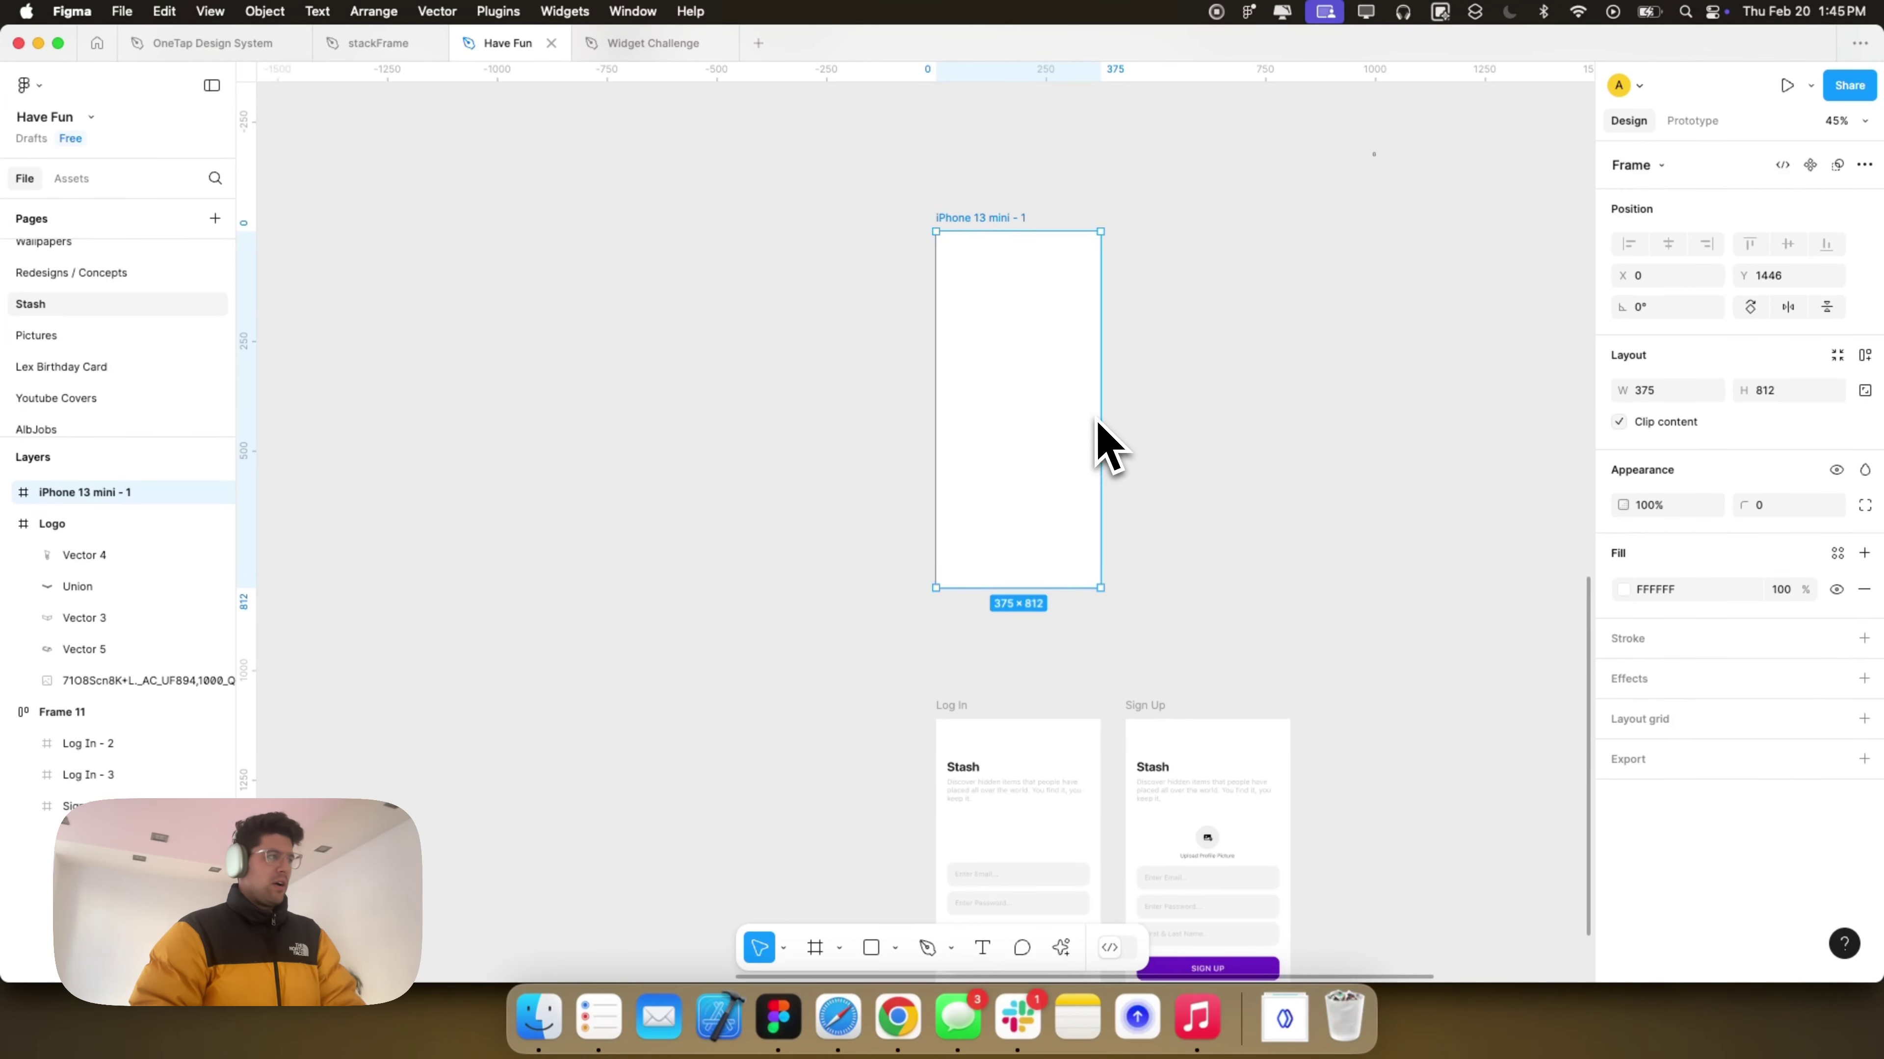
{"action": "scroll", "coordinate": [1155, 407], "scroll_direction": "left", "scroll_amount": 1}
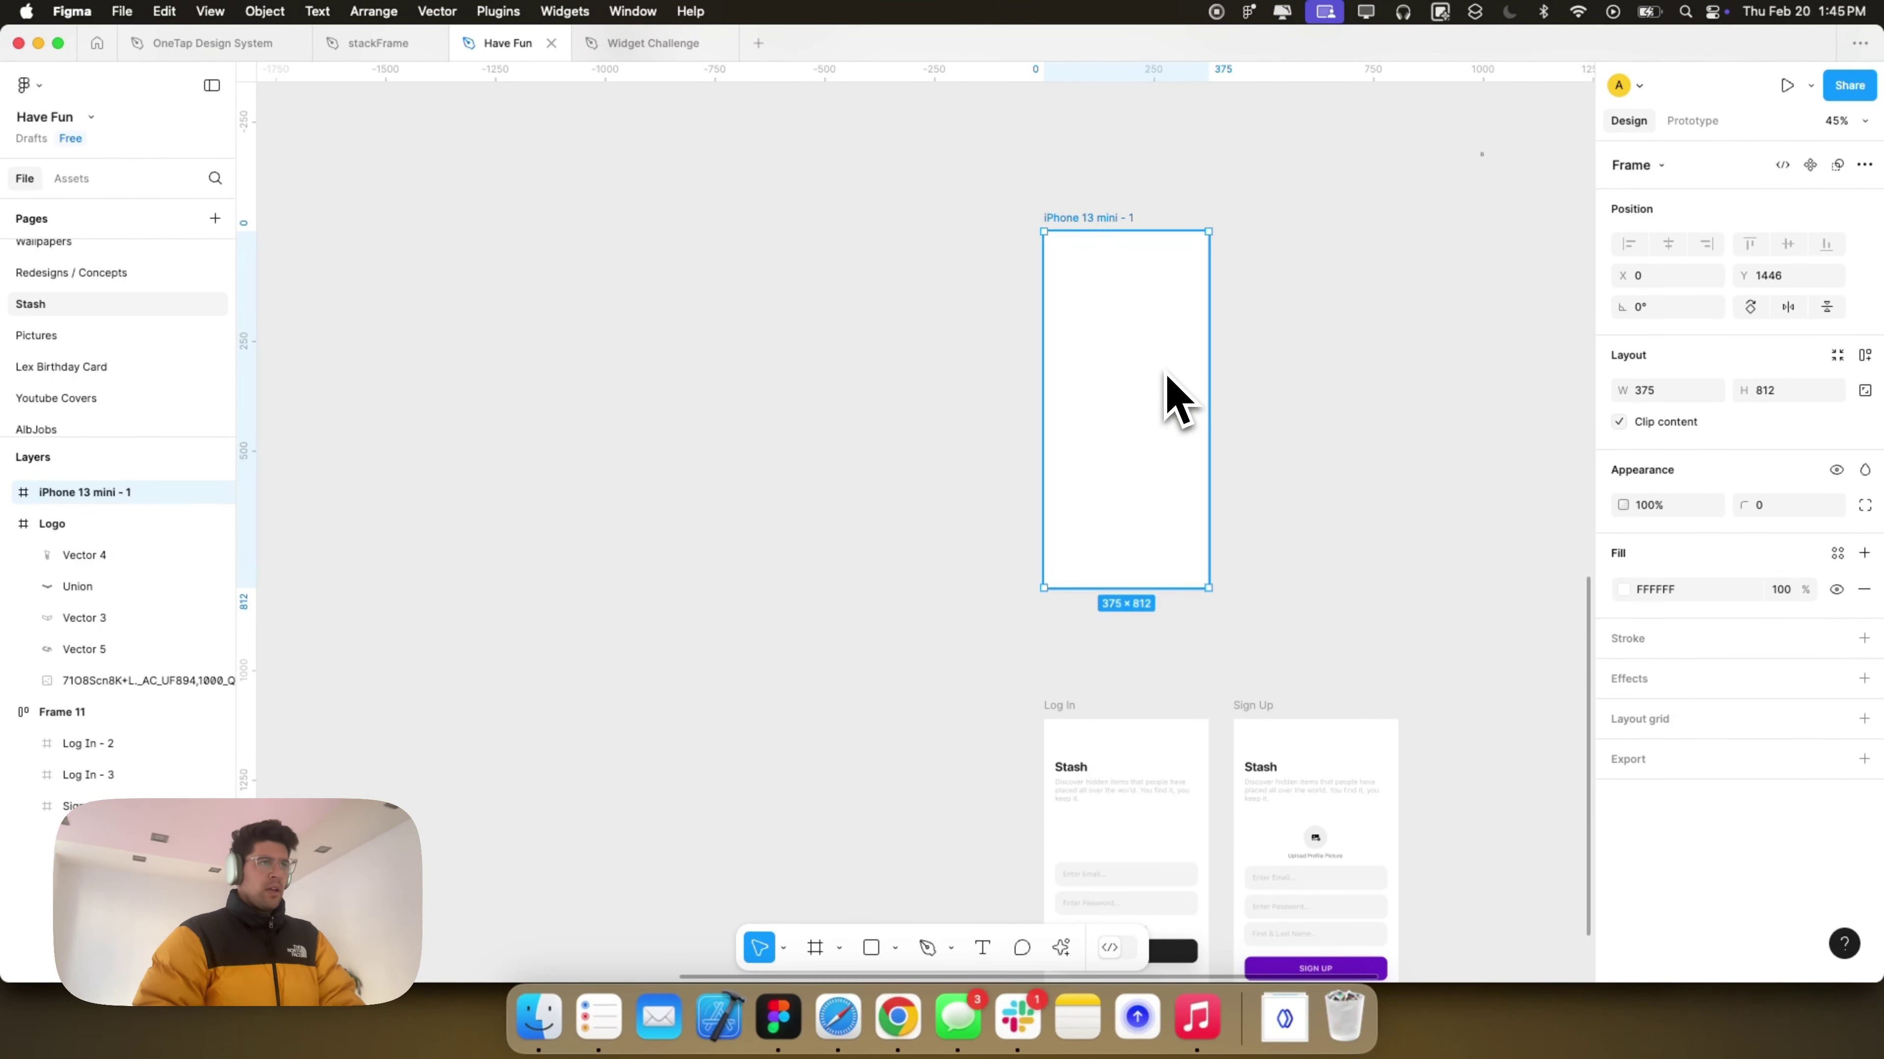
{"action": "scroll", "coordinate": [1168, 397], "scroll_direction": "right", "scroll_amount": 3}
{"action": "scroll", "coordinate": [1168, 396], "scroll_direction": "down", "scroll_amount": 1}
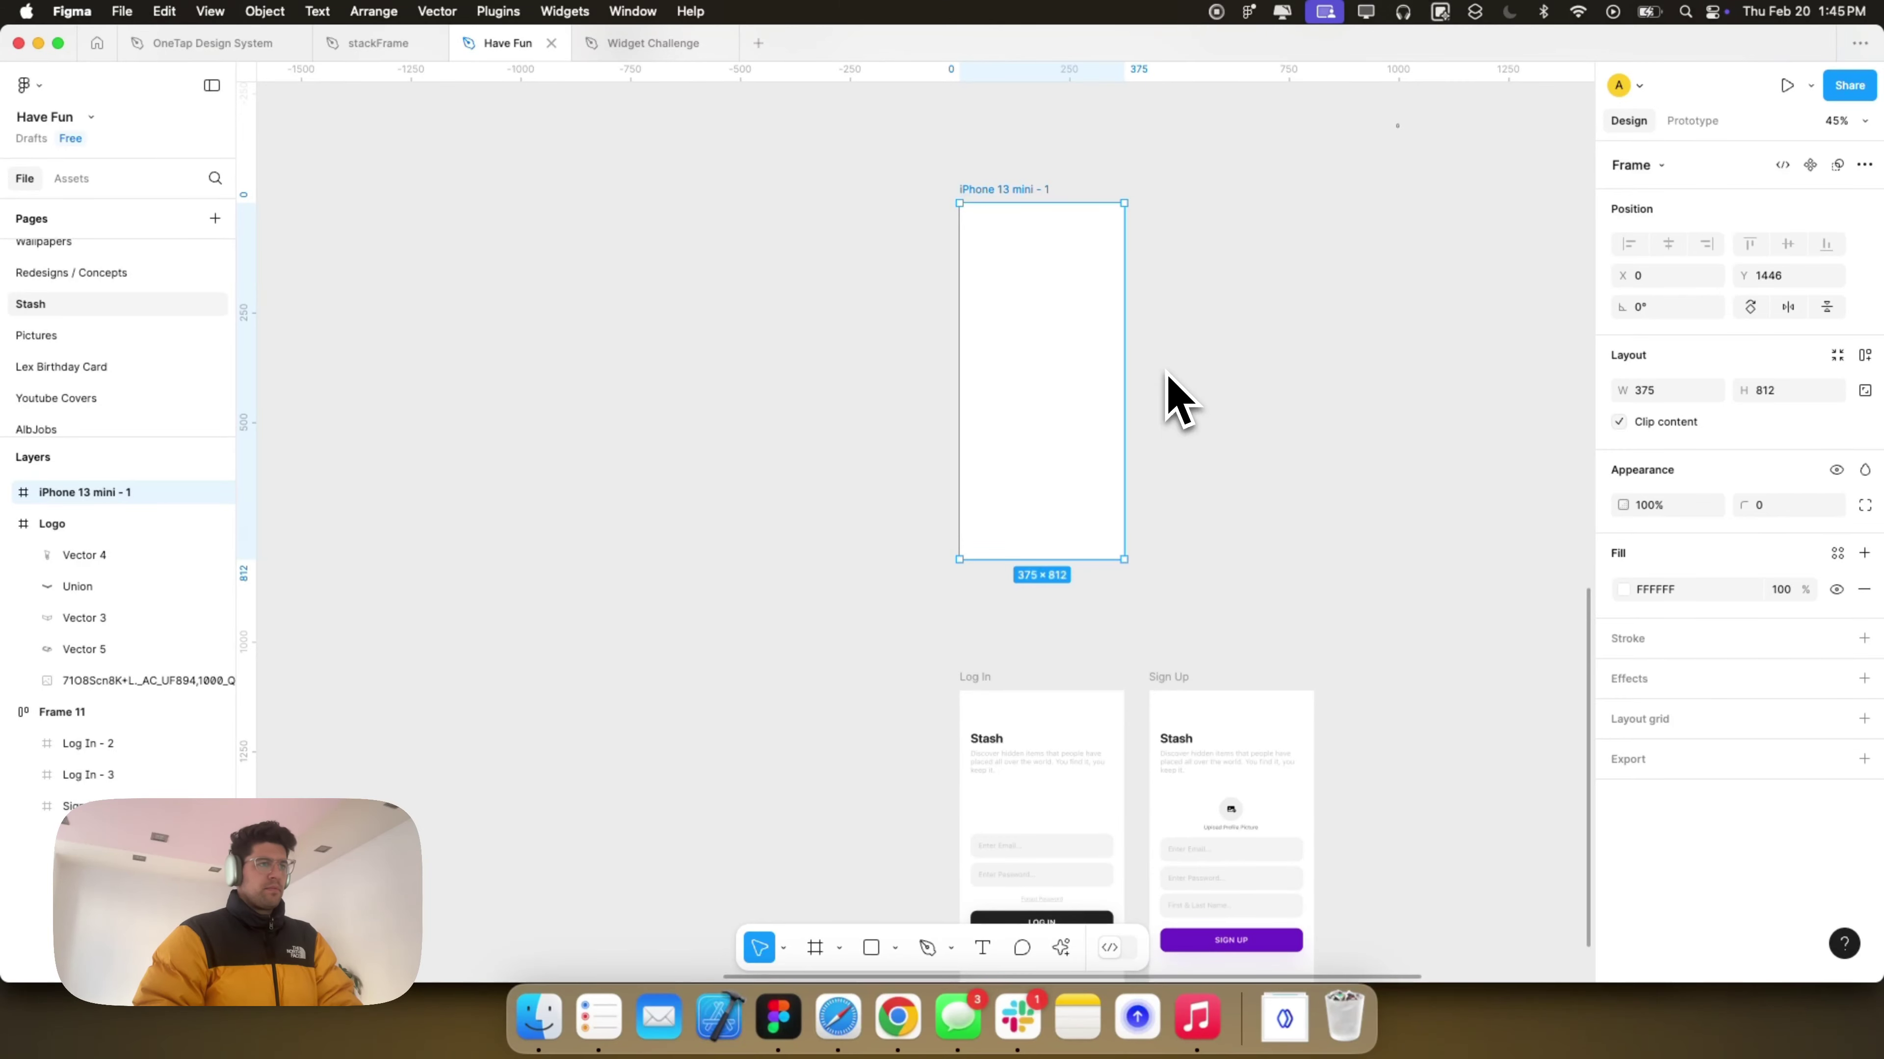
{"action": "scroll", "coordinate": [1000, 386], "scroll_direction": "up", "scroll_amount": 4}
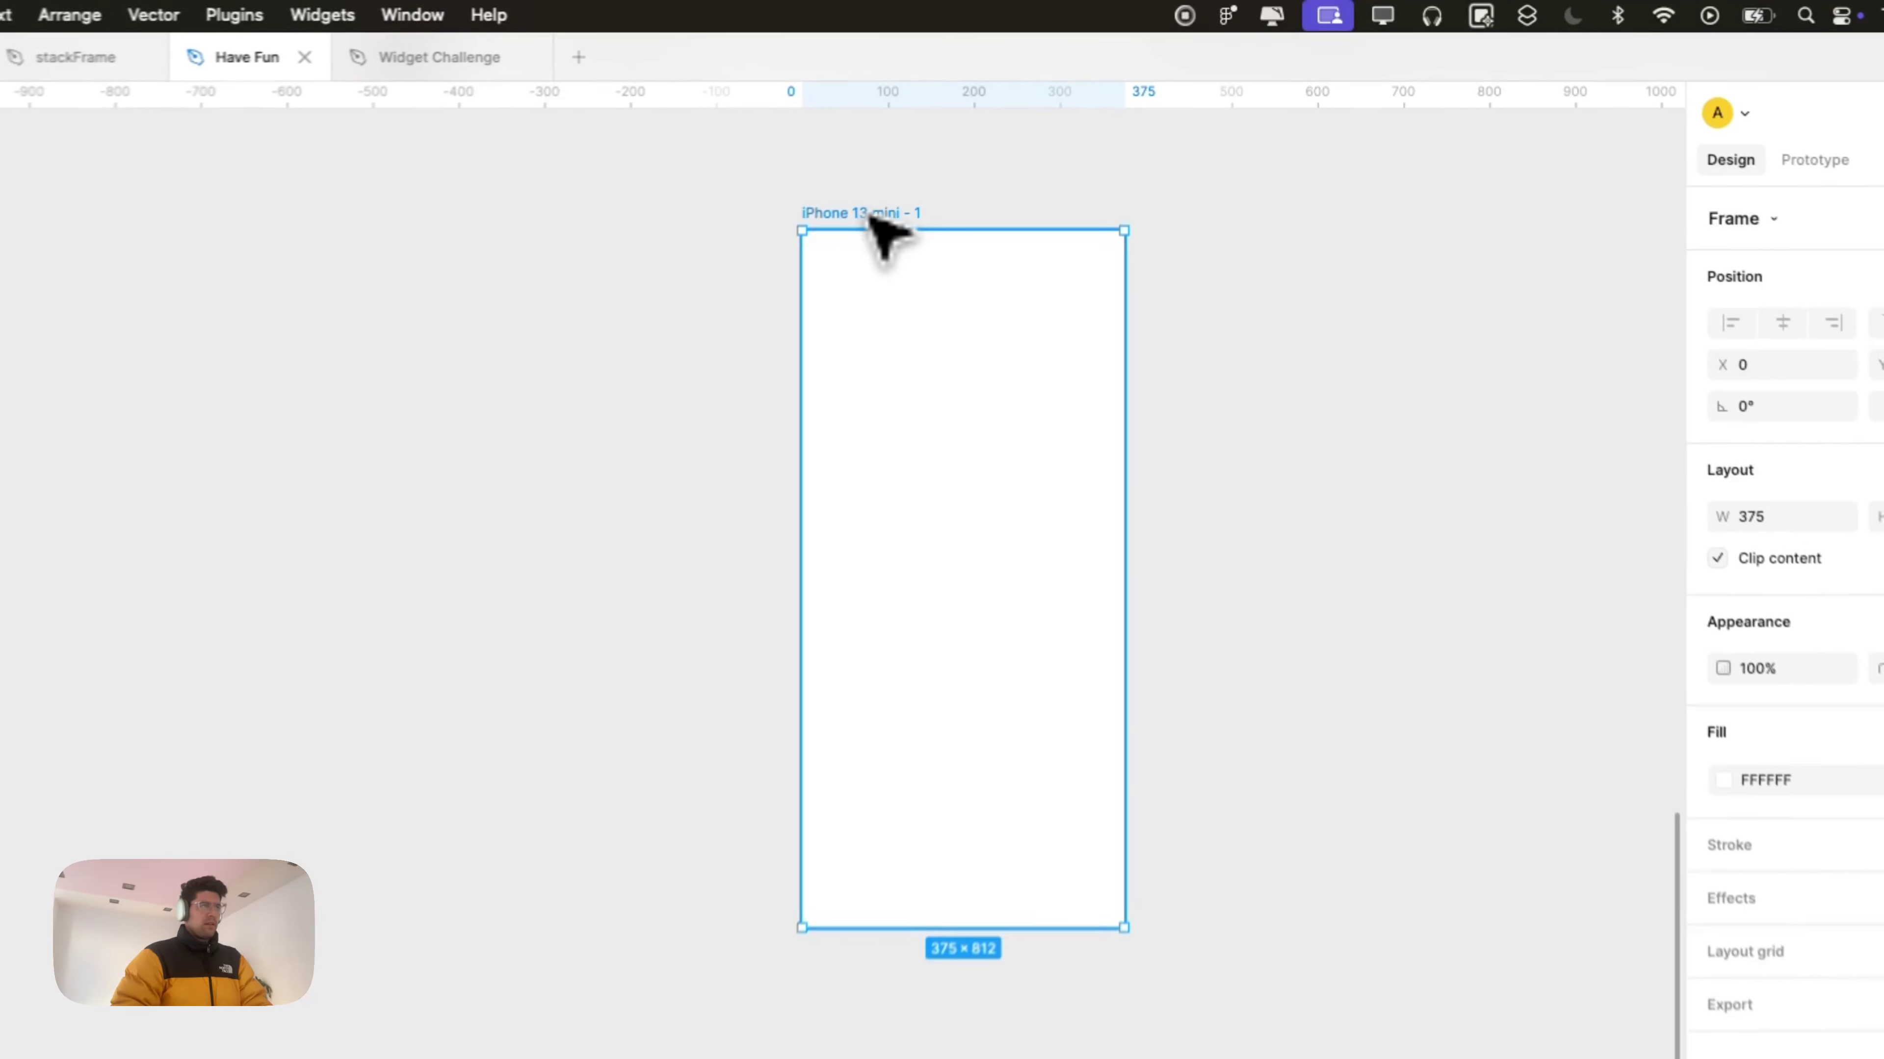
{"action": "double_click", "coordinate": [872, 215]}
{"action": "type", "text": "Onboarding"}
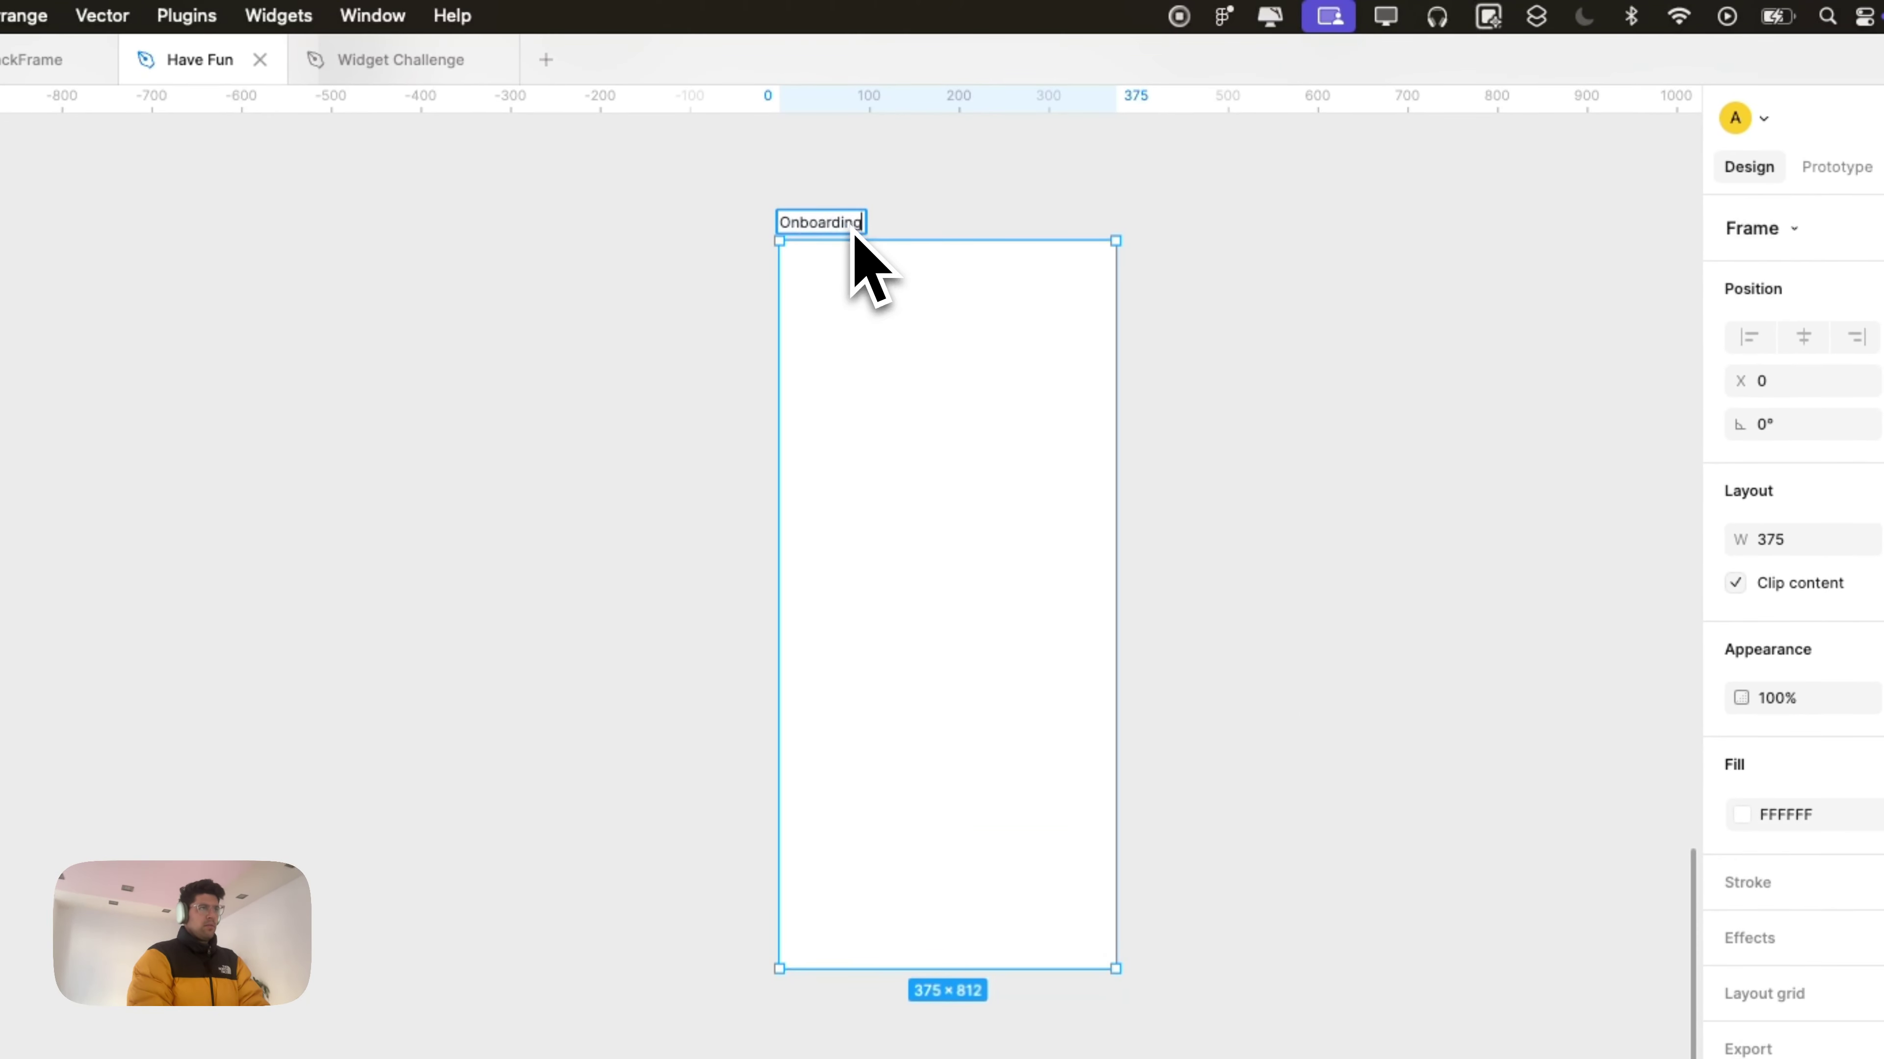
Step: Duplicate the Onboarding frame and name the copy "Onboarding 2"
{"action": "key", "text": "super+d"}
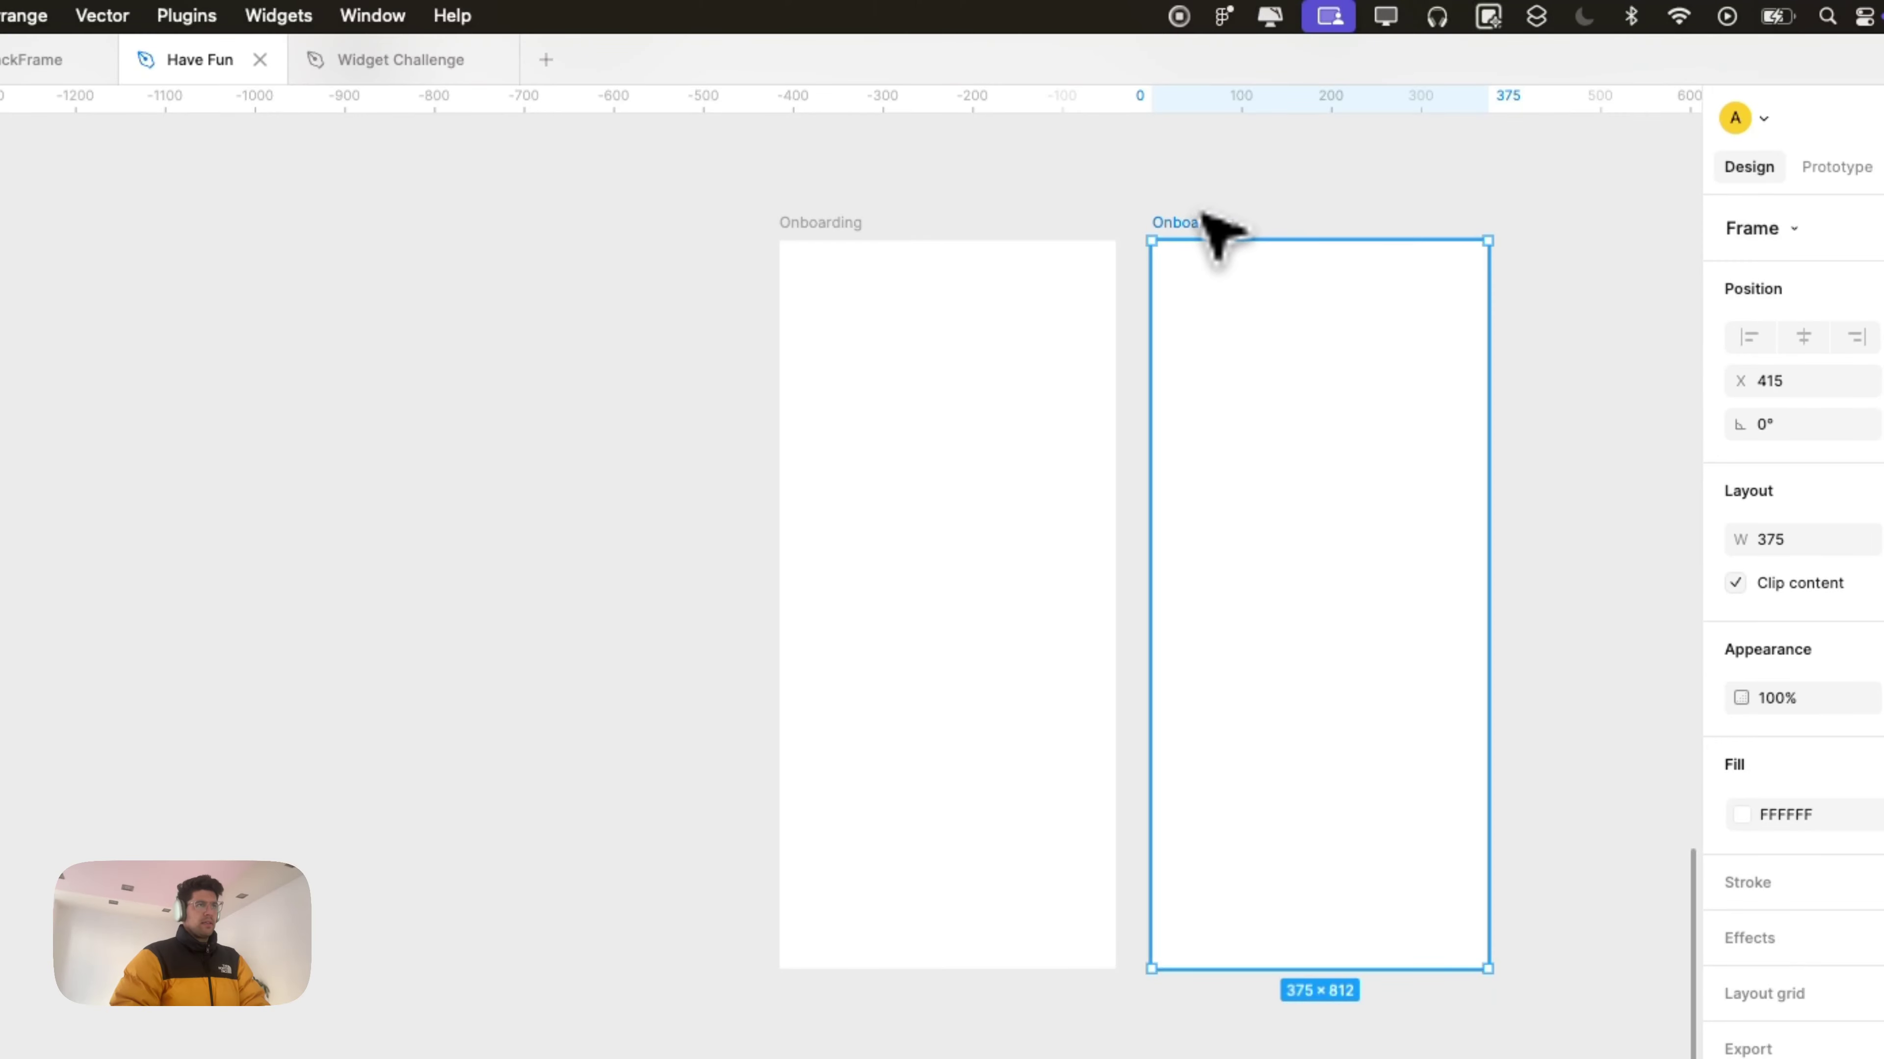
{"action": "type", "text": "Oneboarding"}
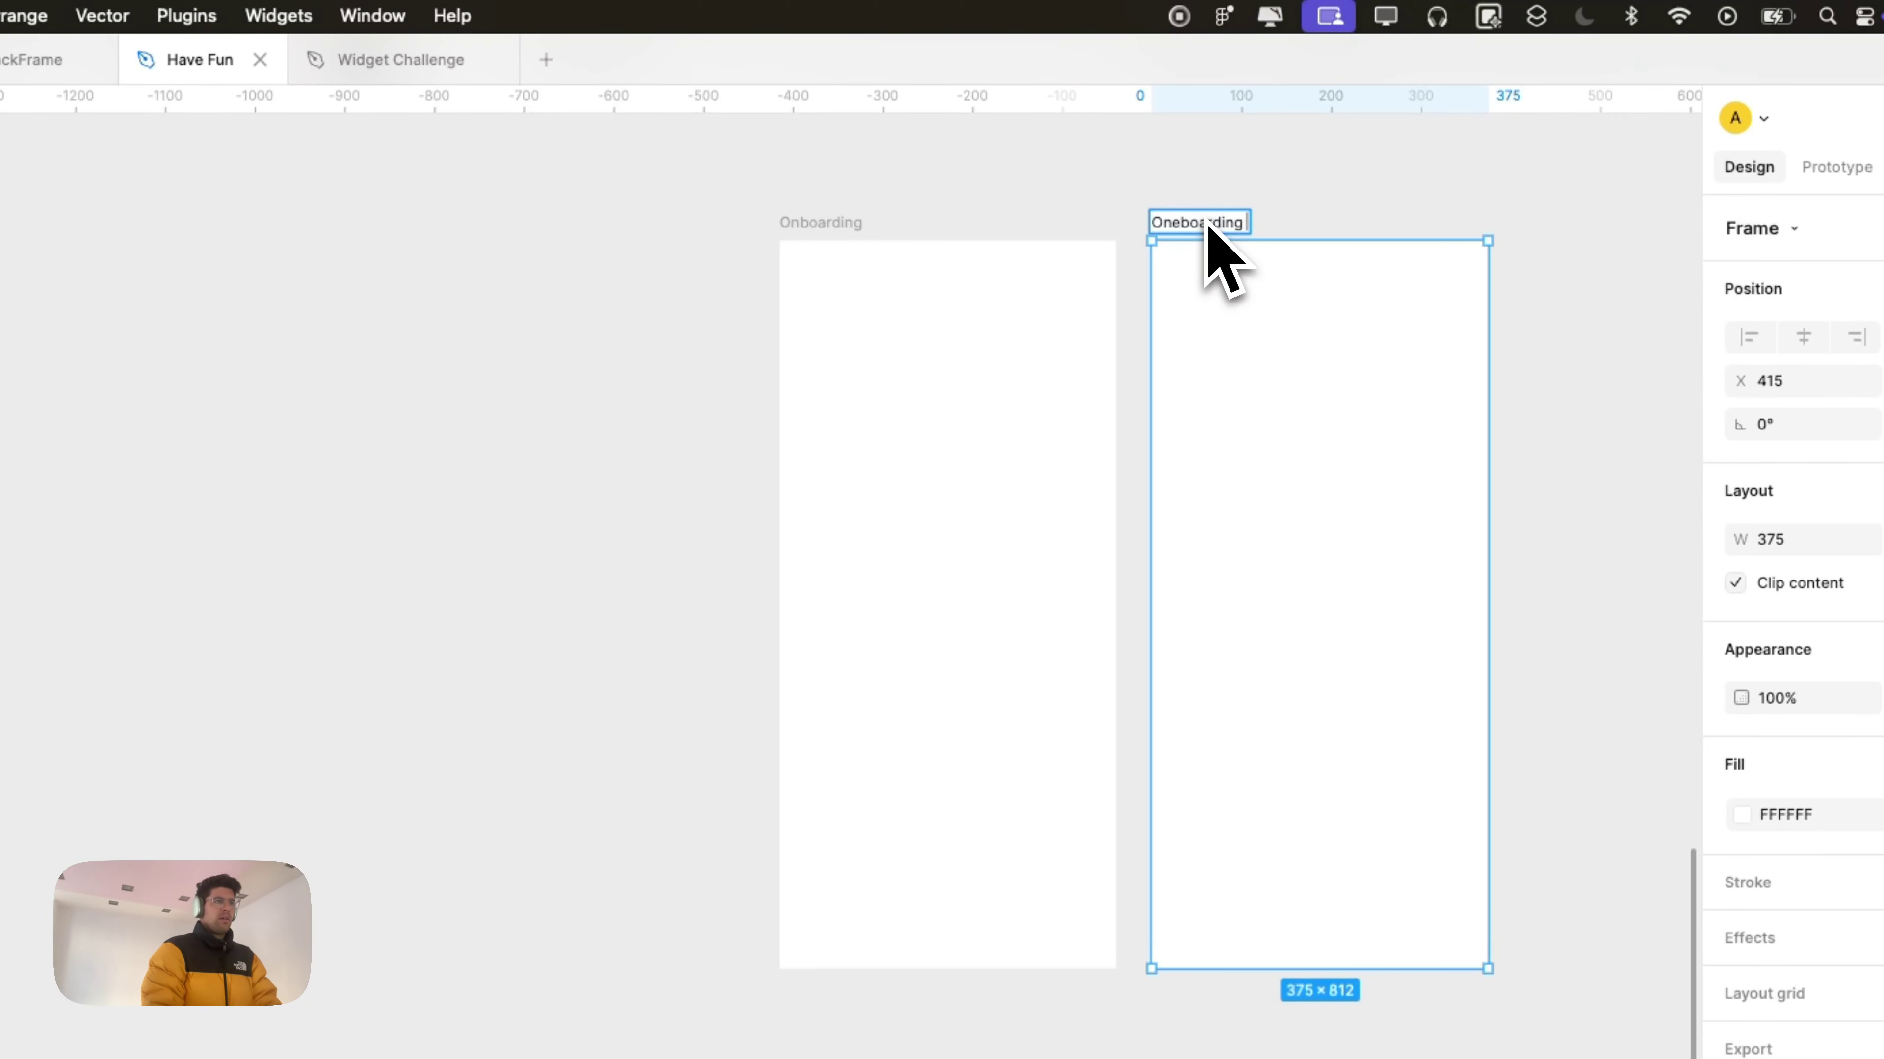
{"action": "type", "text": "b"}
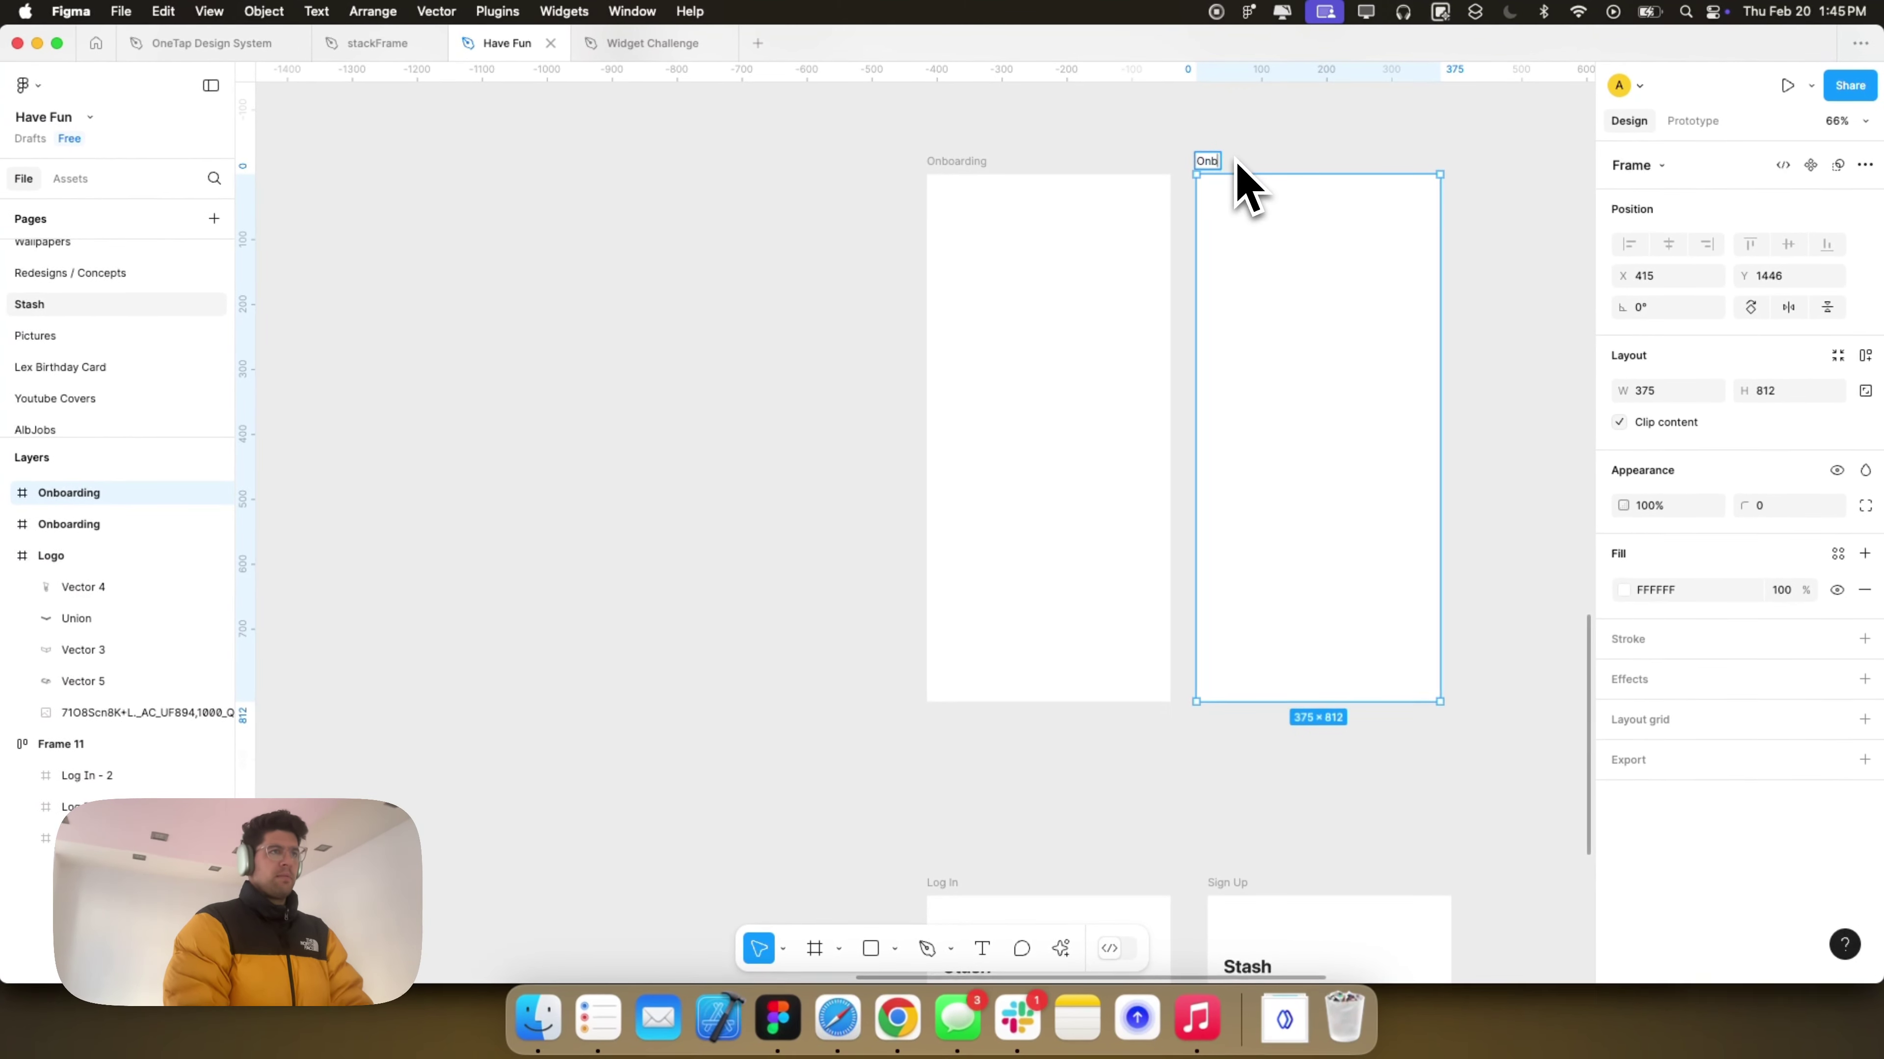
{"action": "type", "text": "oarding 2"}
{"action": "key", "text": "Return"}
Step: Examine the placeholder blocks in the Log In - Rough wireframe and the empty Onboarding frames
{"action": "scroll", "coordinate": [1240, 370], "scroll_direction": "down", "scroll_amount": 5}
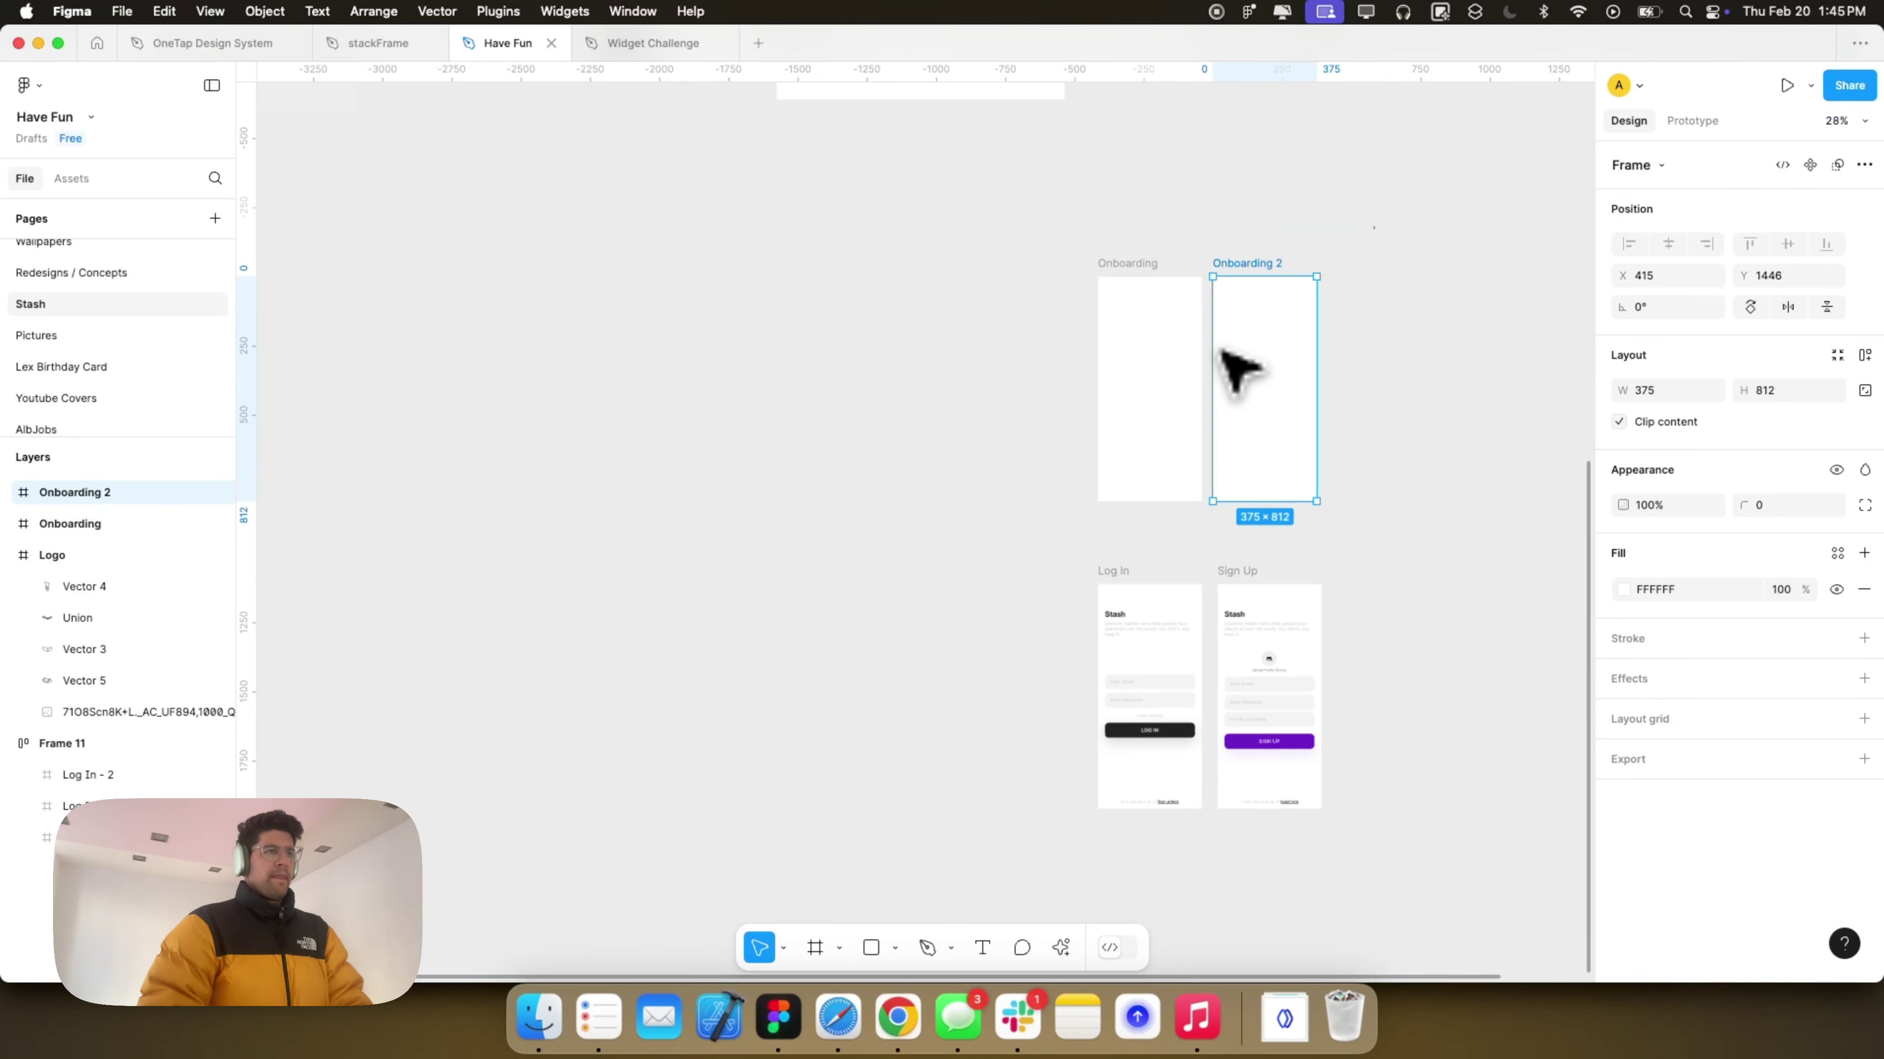
{"action": "scroll", "coordinate": [1240, 370], "scroll_direction": "up", "scroll_amount": 5}
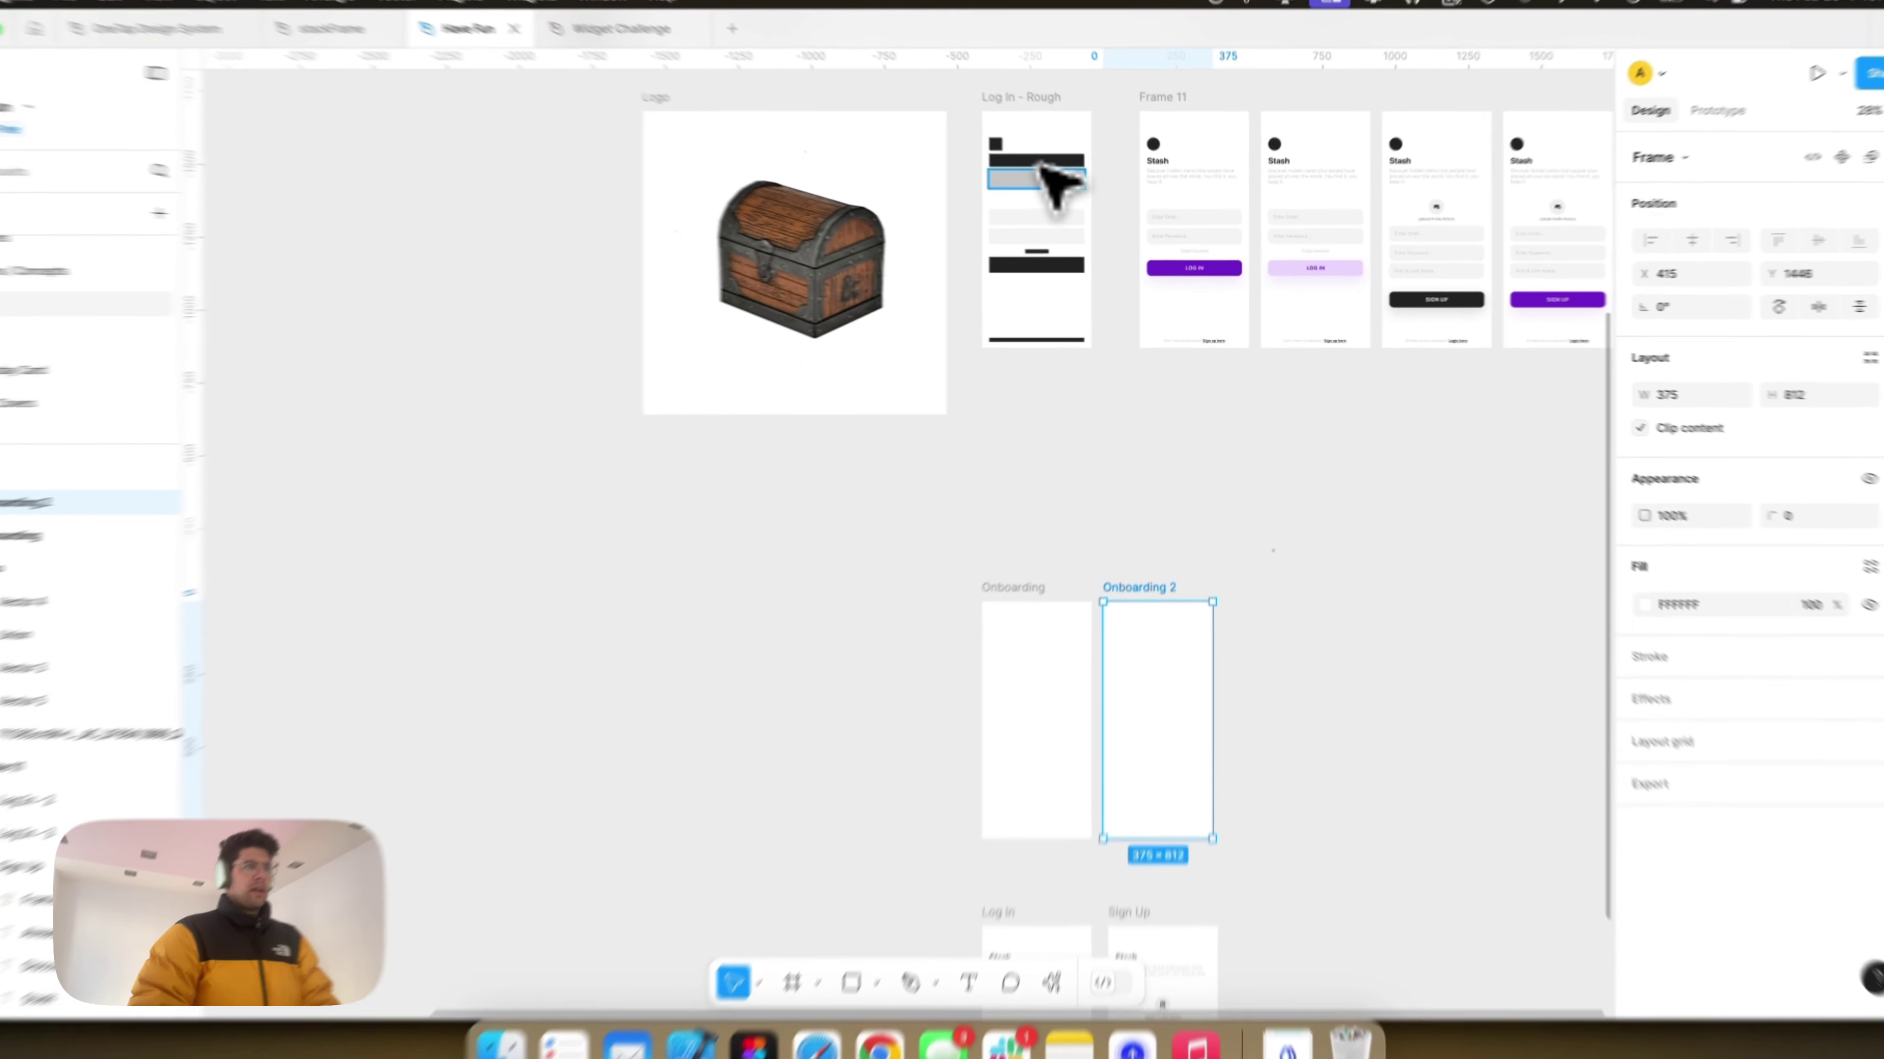
{"action": "left_click", "coordinate": [1042, 163]}
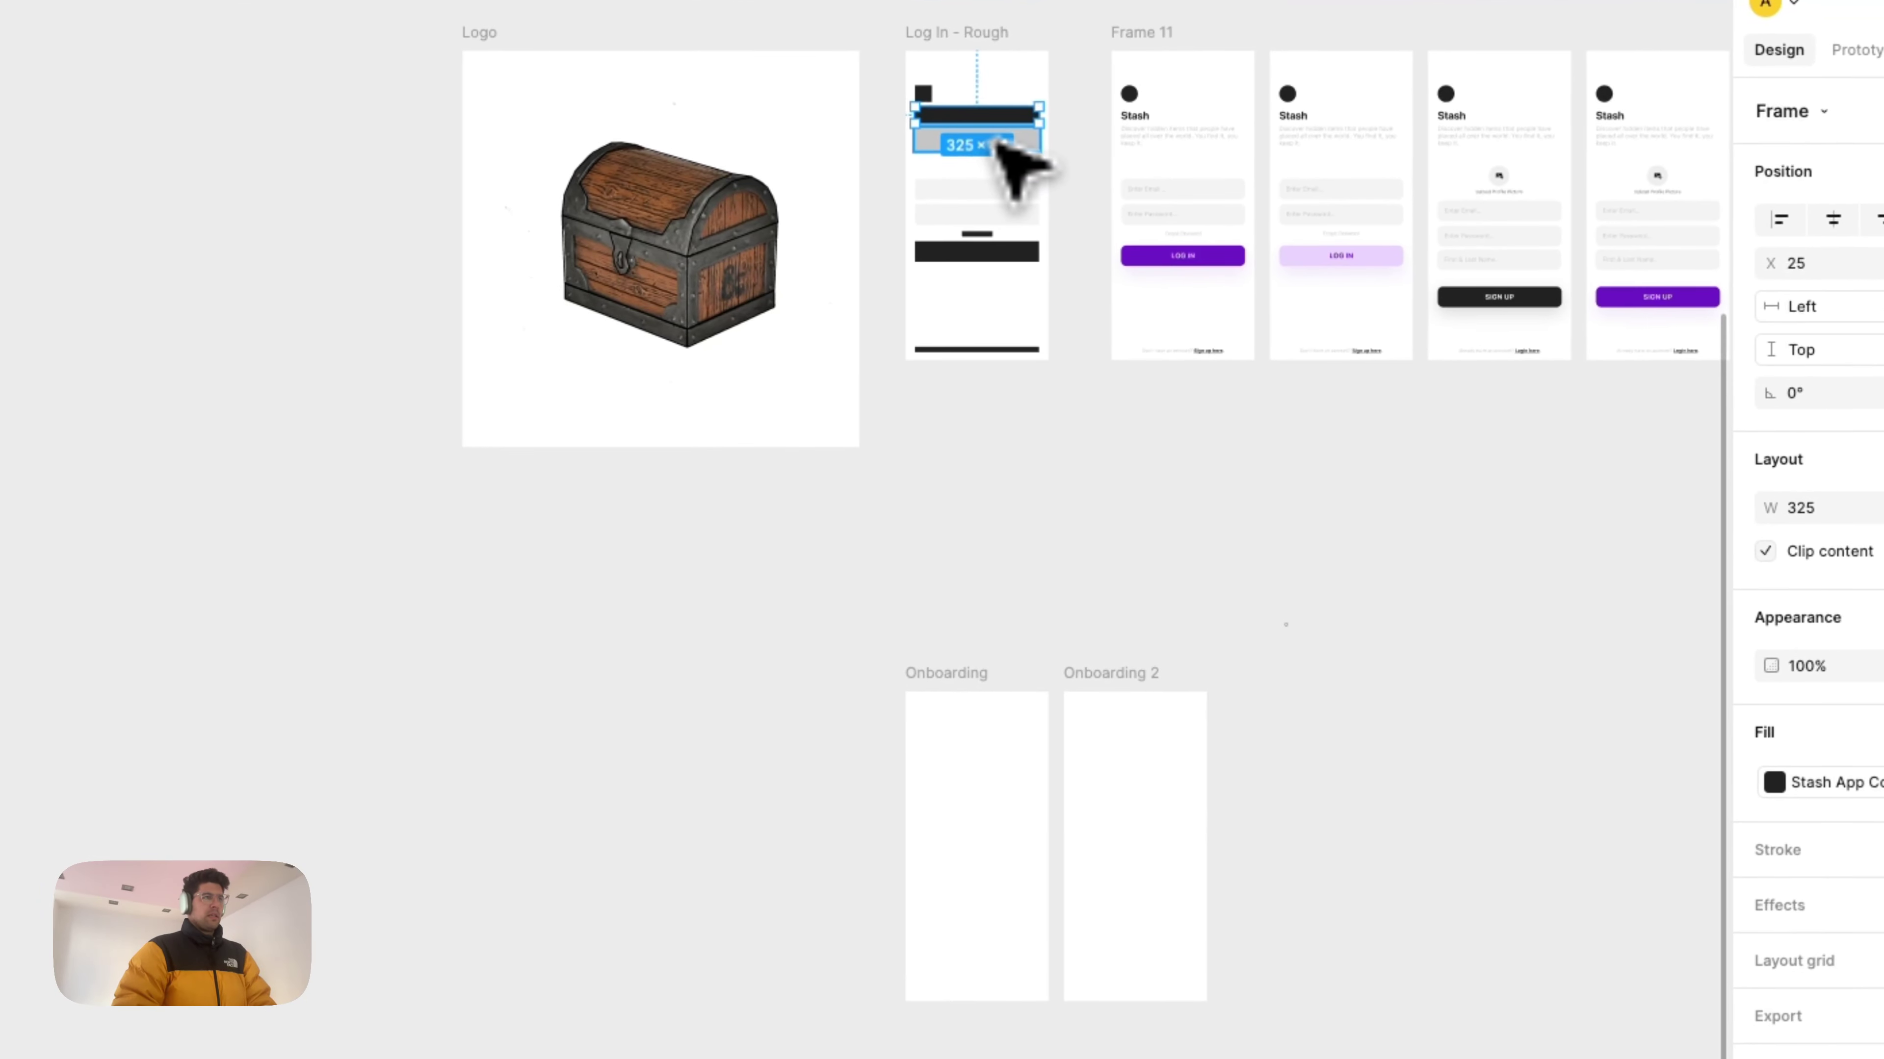
{"action": "left_click", "coordinate": [1001, 248]}
{"action": "scroll", "coordinate": [1112, 364], "scroll_direction": "down", "scroll_amount": 5}
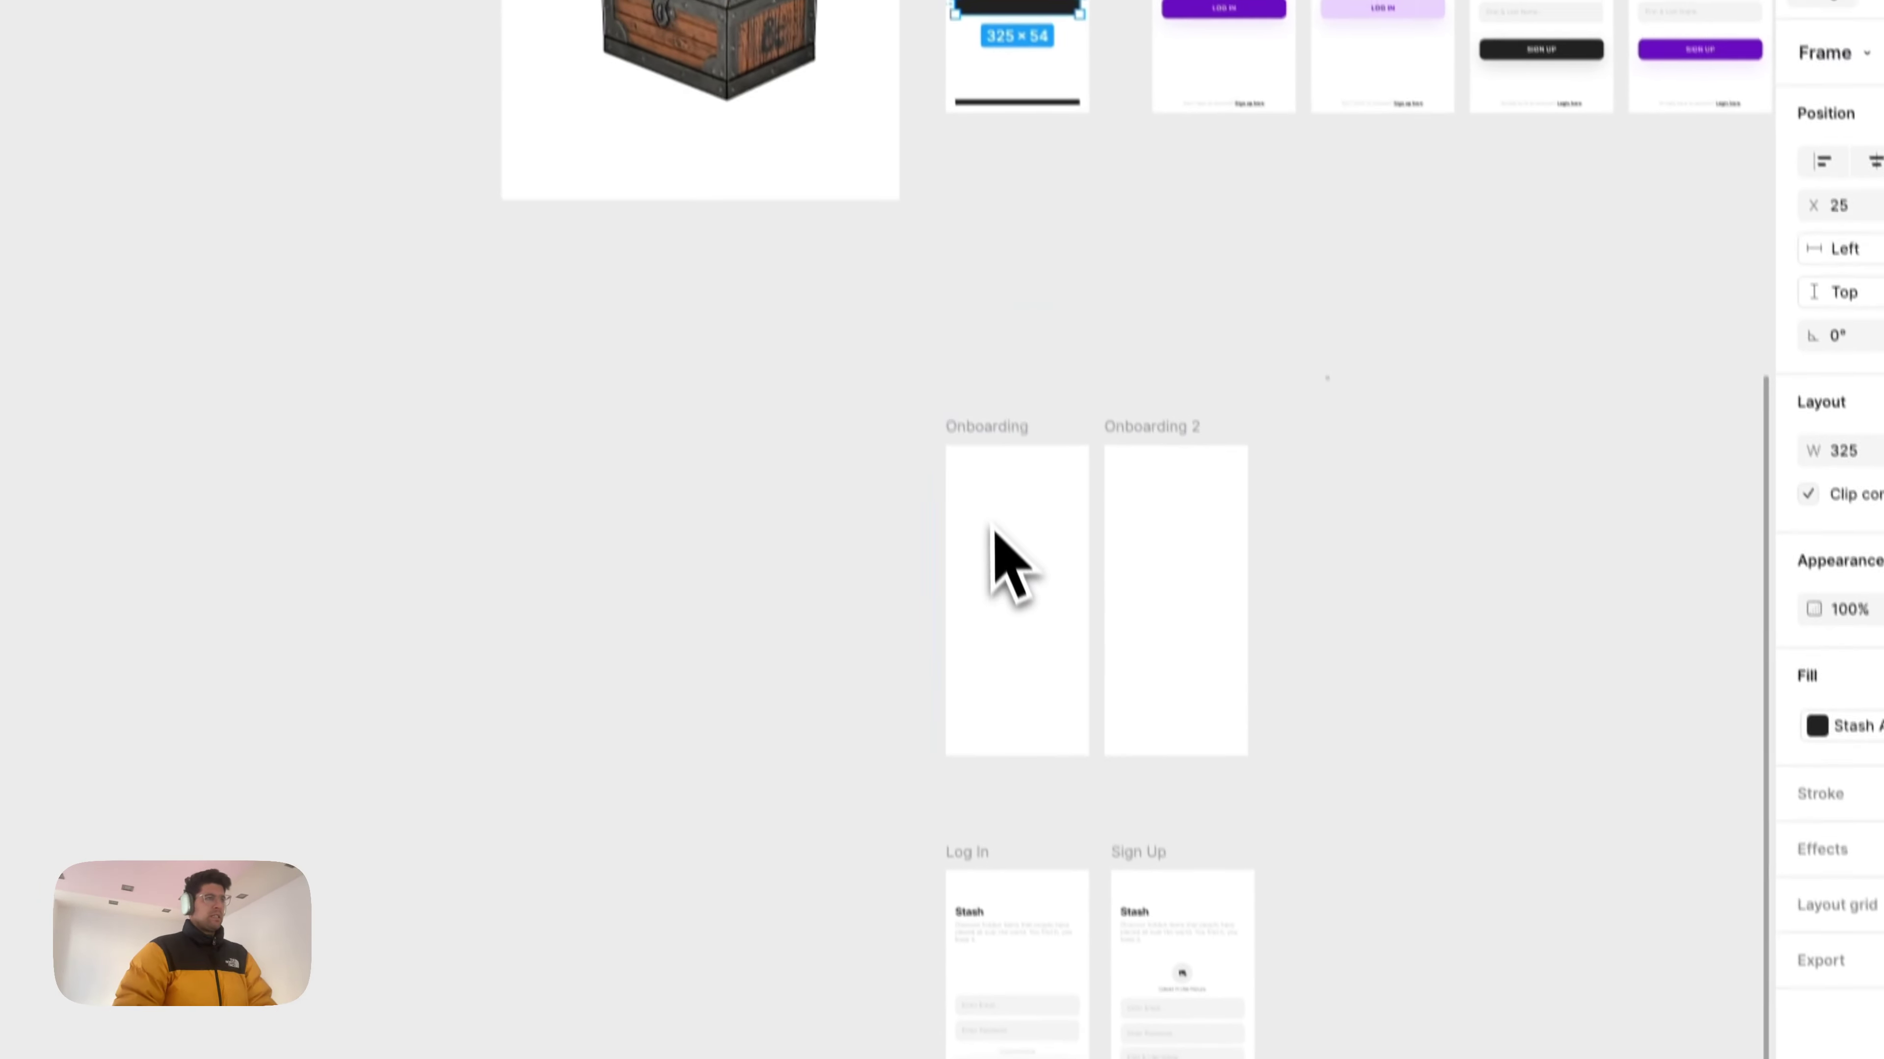
{"action": "scroll", "coordinate": [1002, 564], "scroll_direction": "up", "scroll_amount": 5}
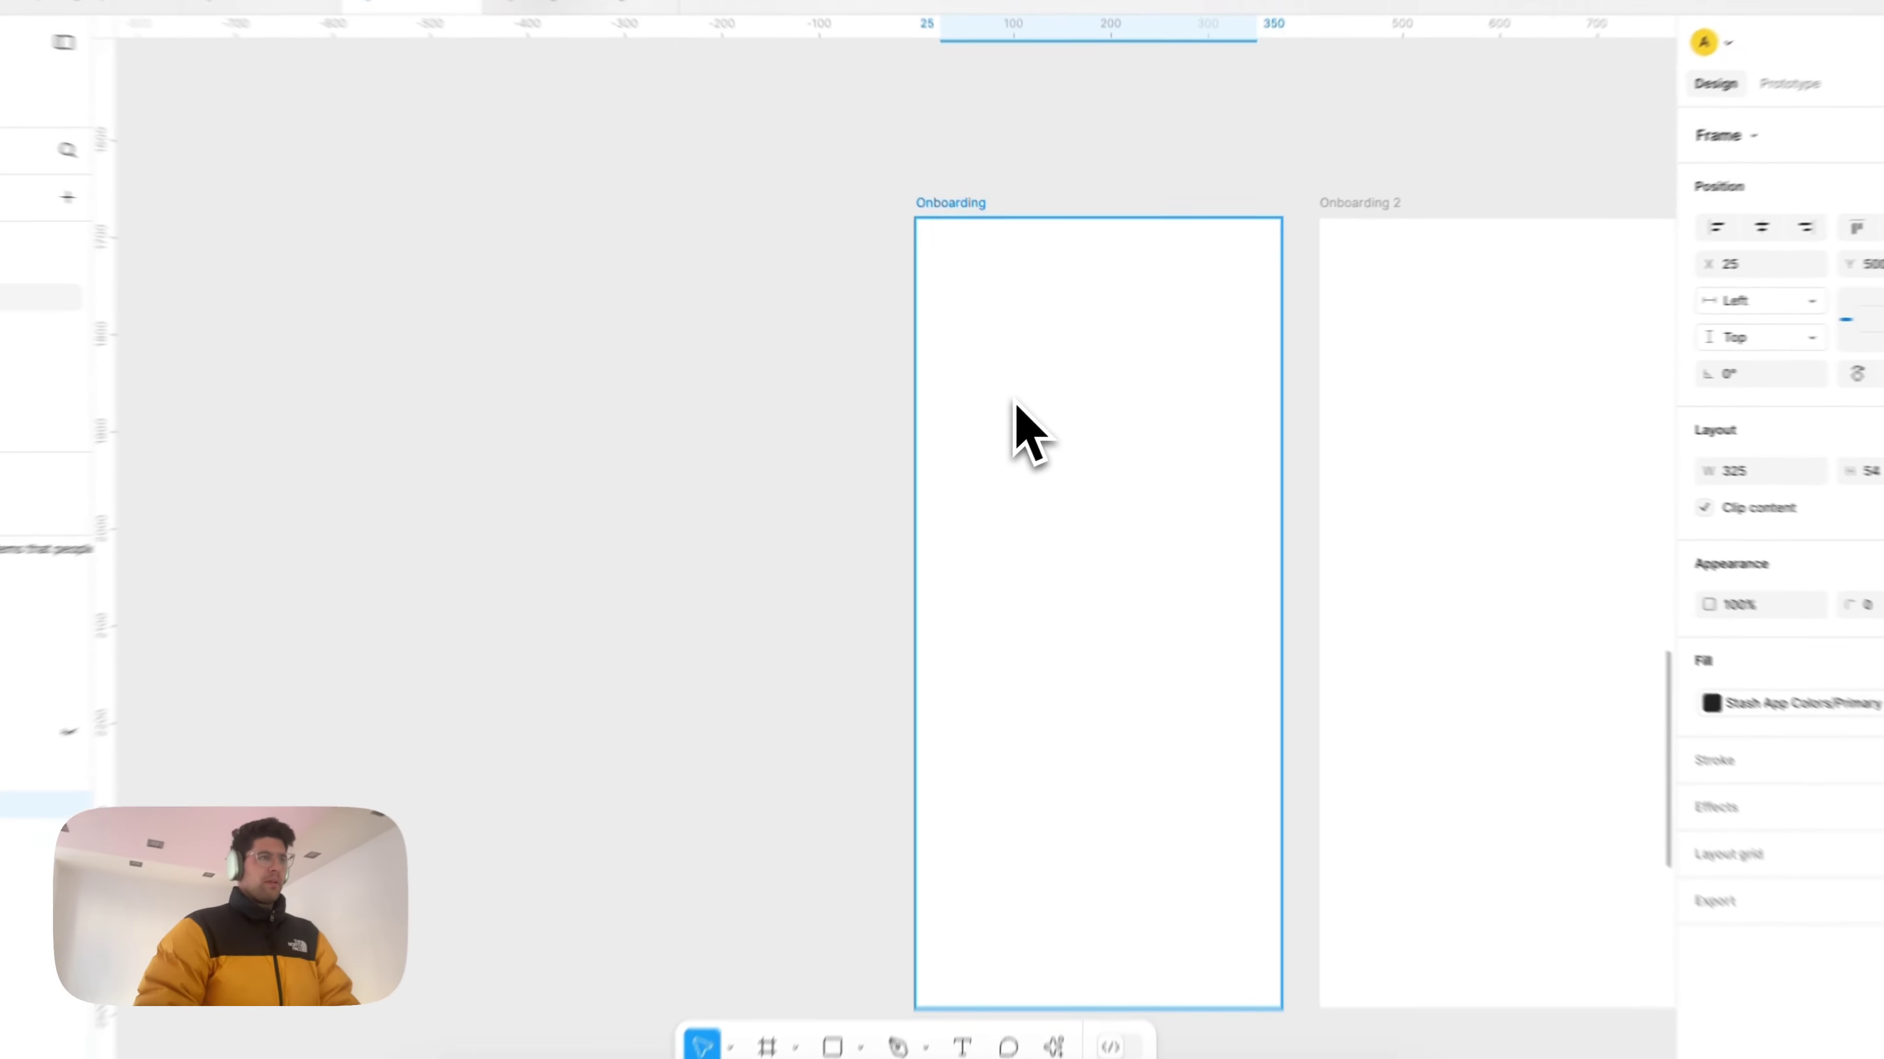
{"action": "scroll", "coordinate": [1062, 445], "scroll_direction": "right", "scroll_amount": 3}
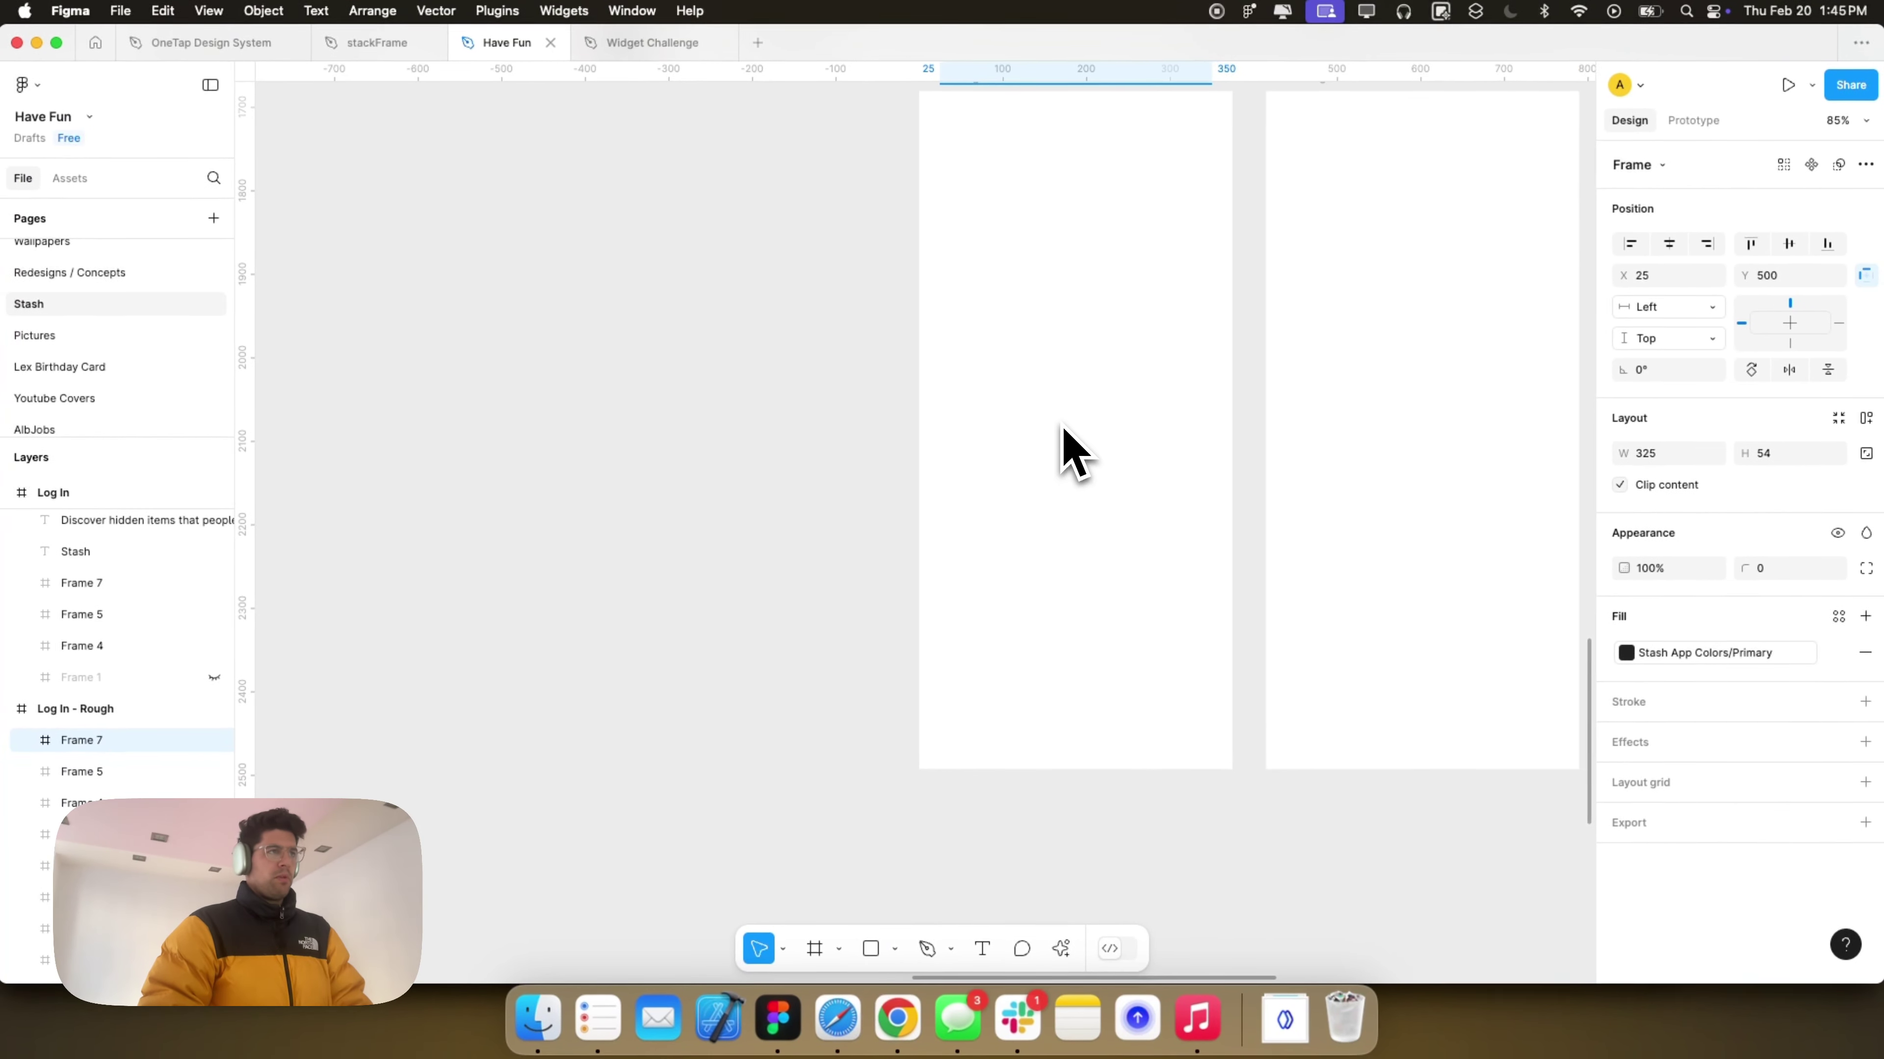
{"action": "scroll", "coordinate": [1072, 453], "scroll_direction": "right", "scroll_amount": 3}
{"action": "scroll", "coordinate": [1072, 453], "scroll_direction": "up", "scroll_amount": 1}
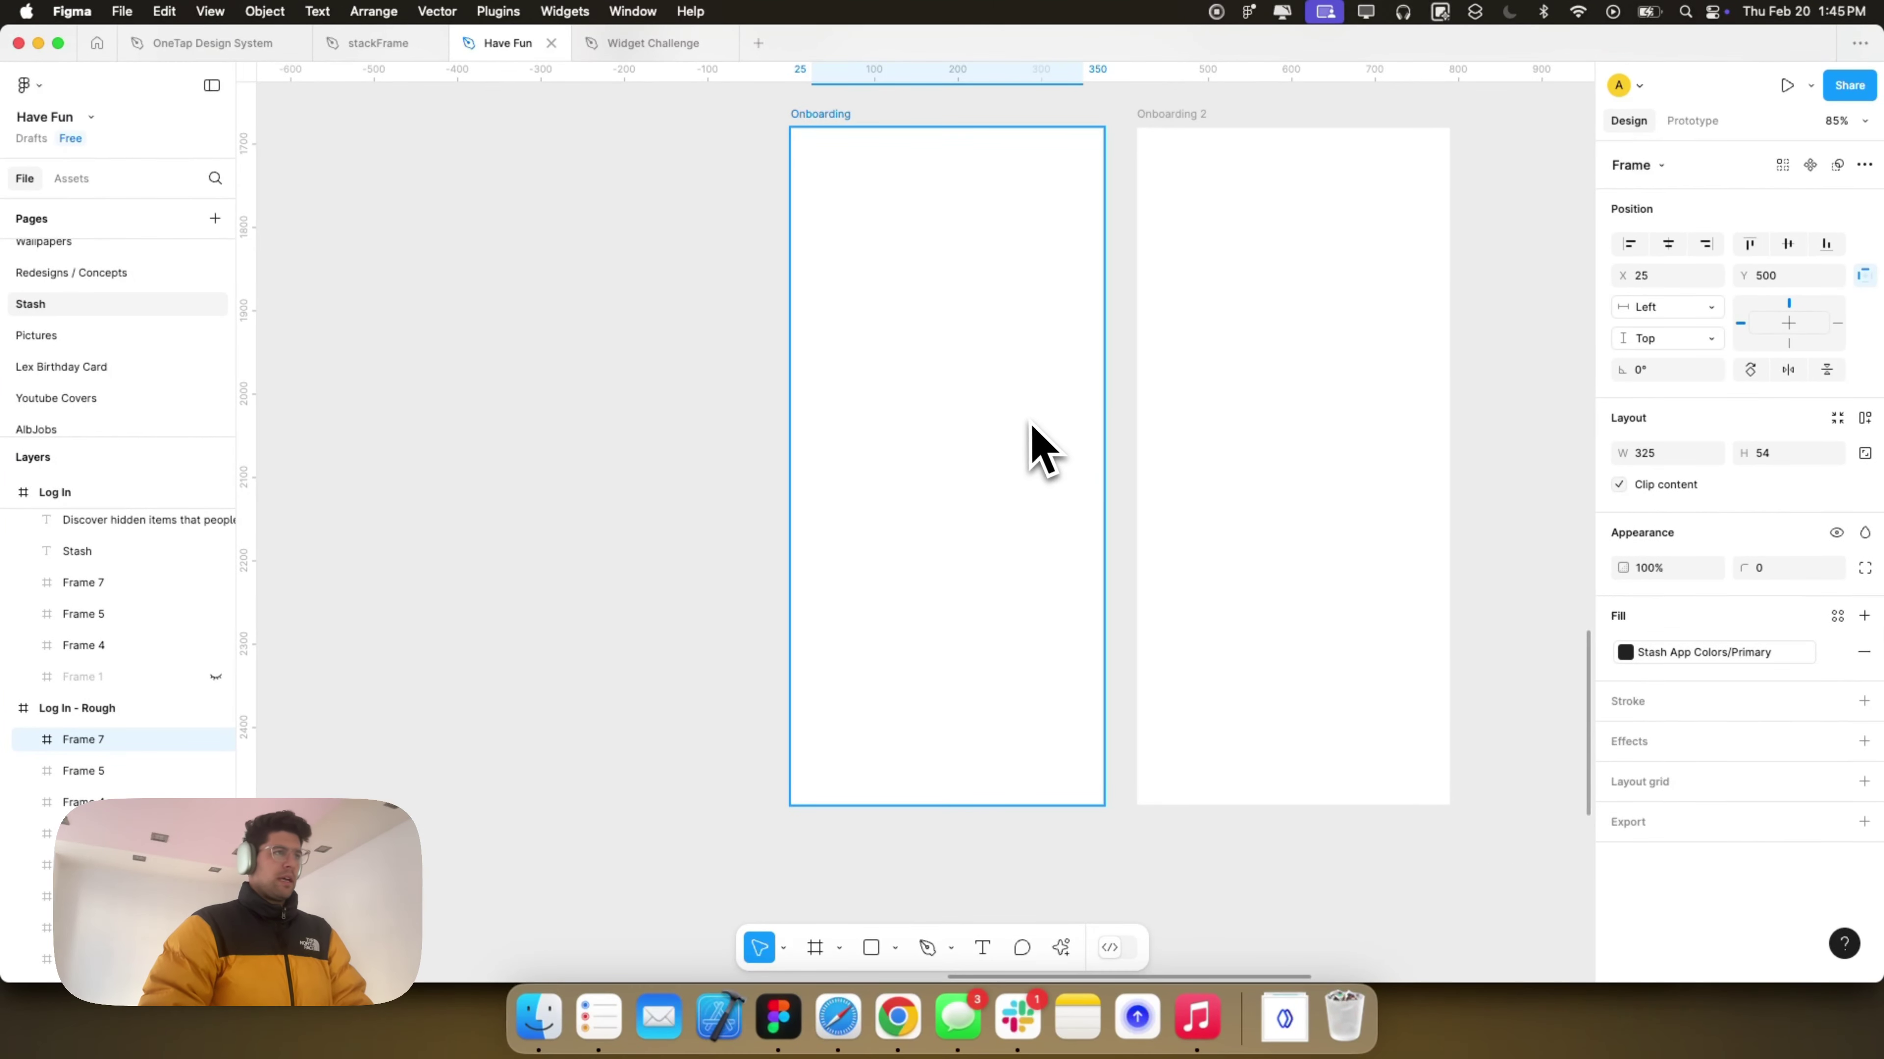
Step: Draw a horizontally centred frame of about 310 × 425 in the upper part of the Onboarding screen and fill it with 222222
{"action": "scroll", "coordinate": [1041, 449], "scroll_direction": "down", "scroll_amount": 2}
{"action": "key", "text": "f"}
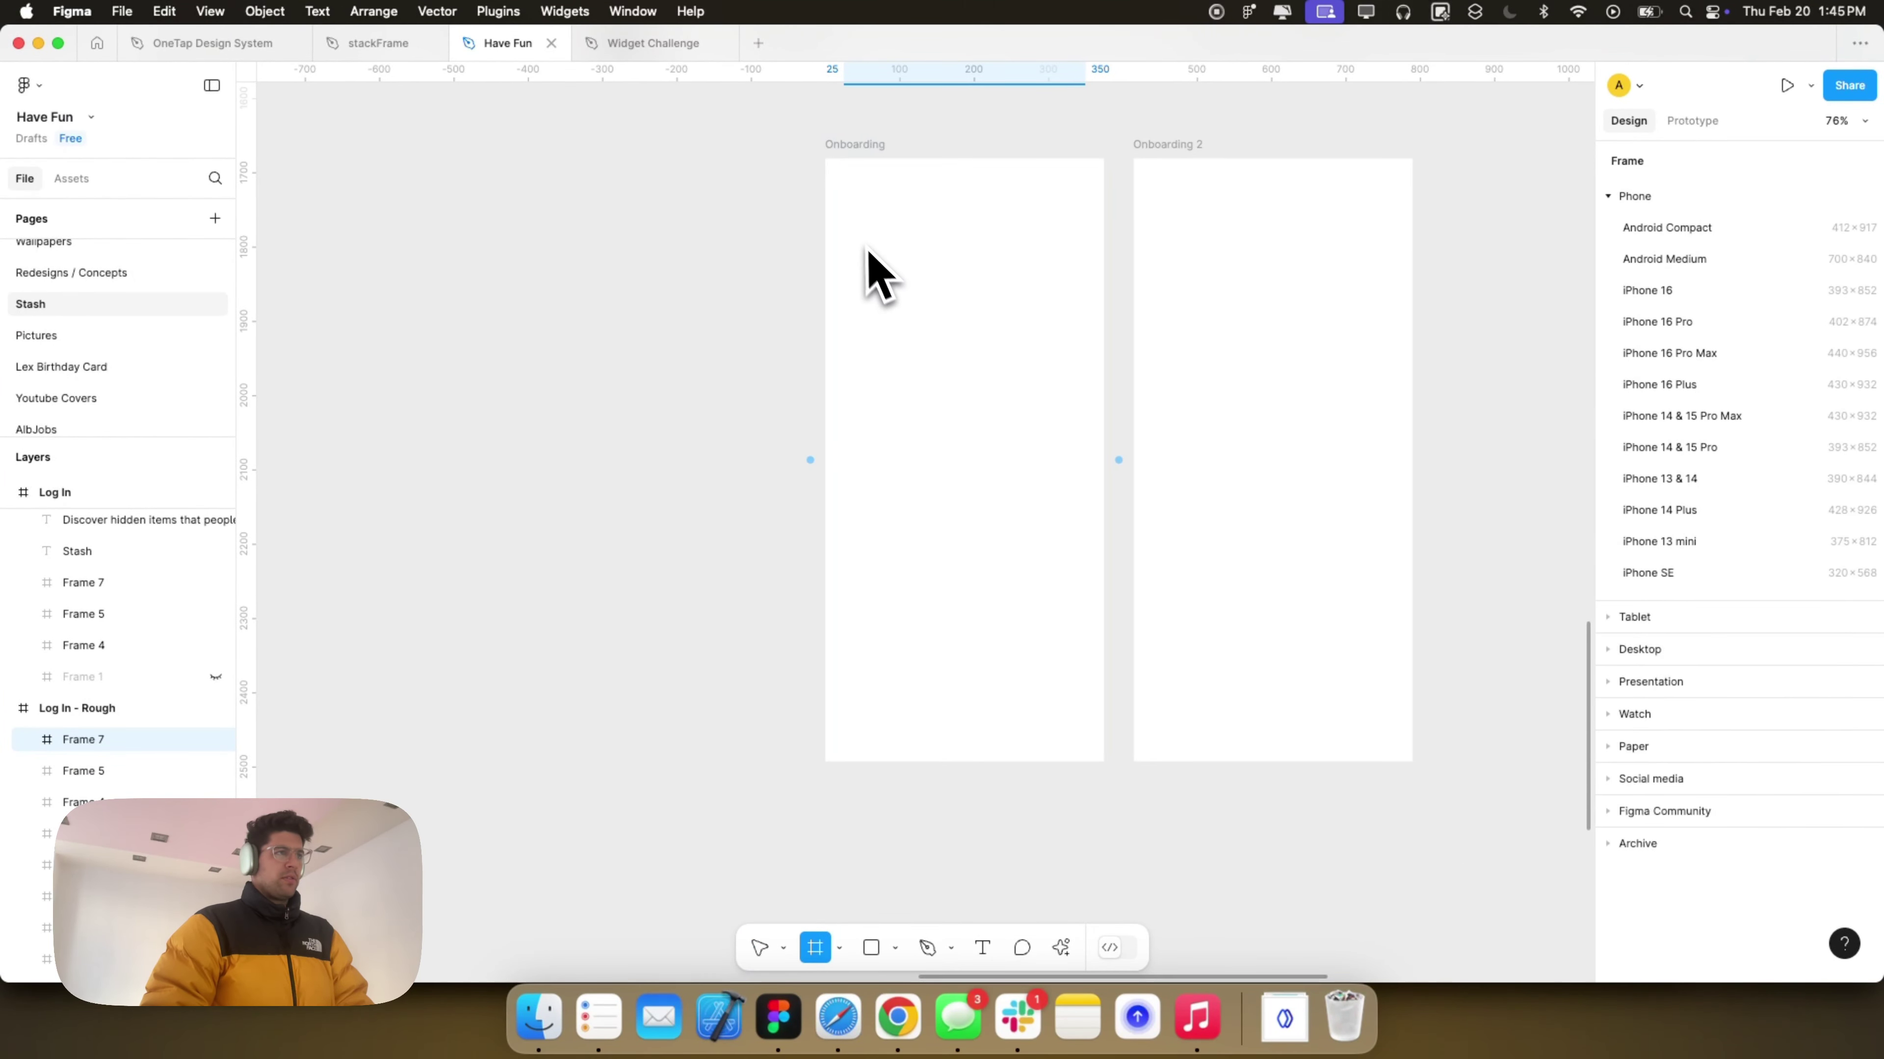
{"action": "left_click_drag", "start_coordinate": [851, 207], "coordinate": [1070, 508]}
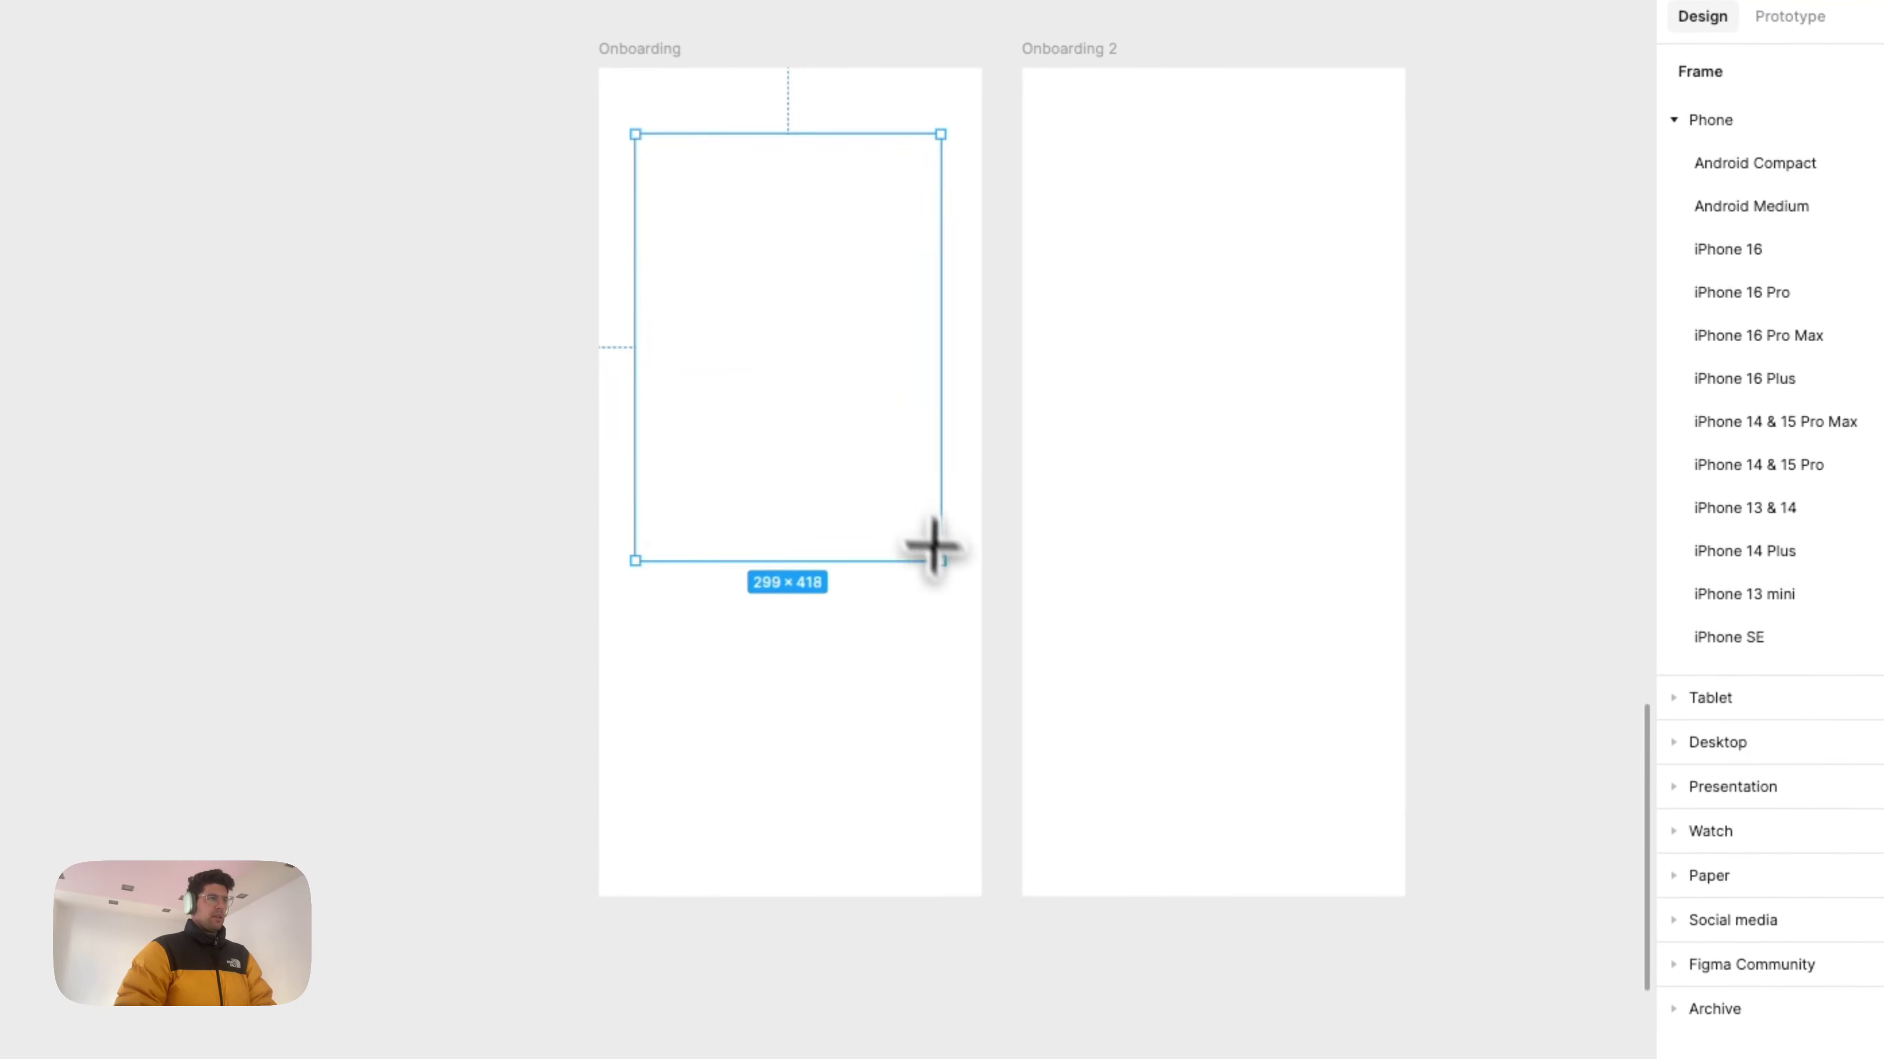
{"action": "left_click_drag", "start_coordinate": [933, 547], "coordinate": [949, 568]}
{"action": "left_click", "coordinate": [1641, 668]}
{"action": "left_click", "coordinate": [1636, 677]}
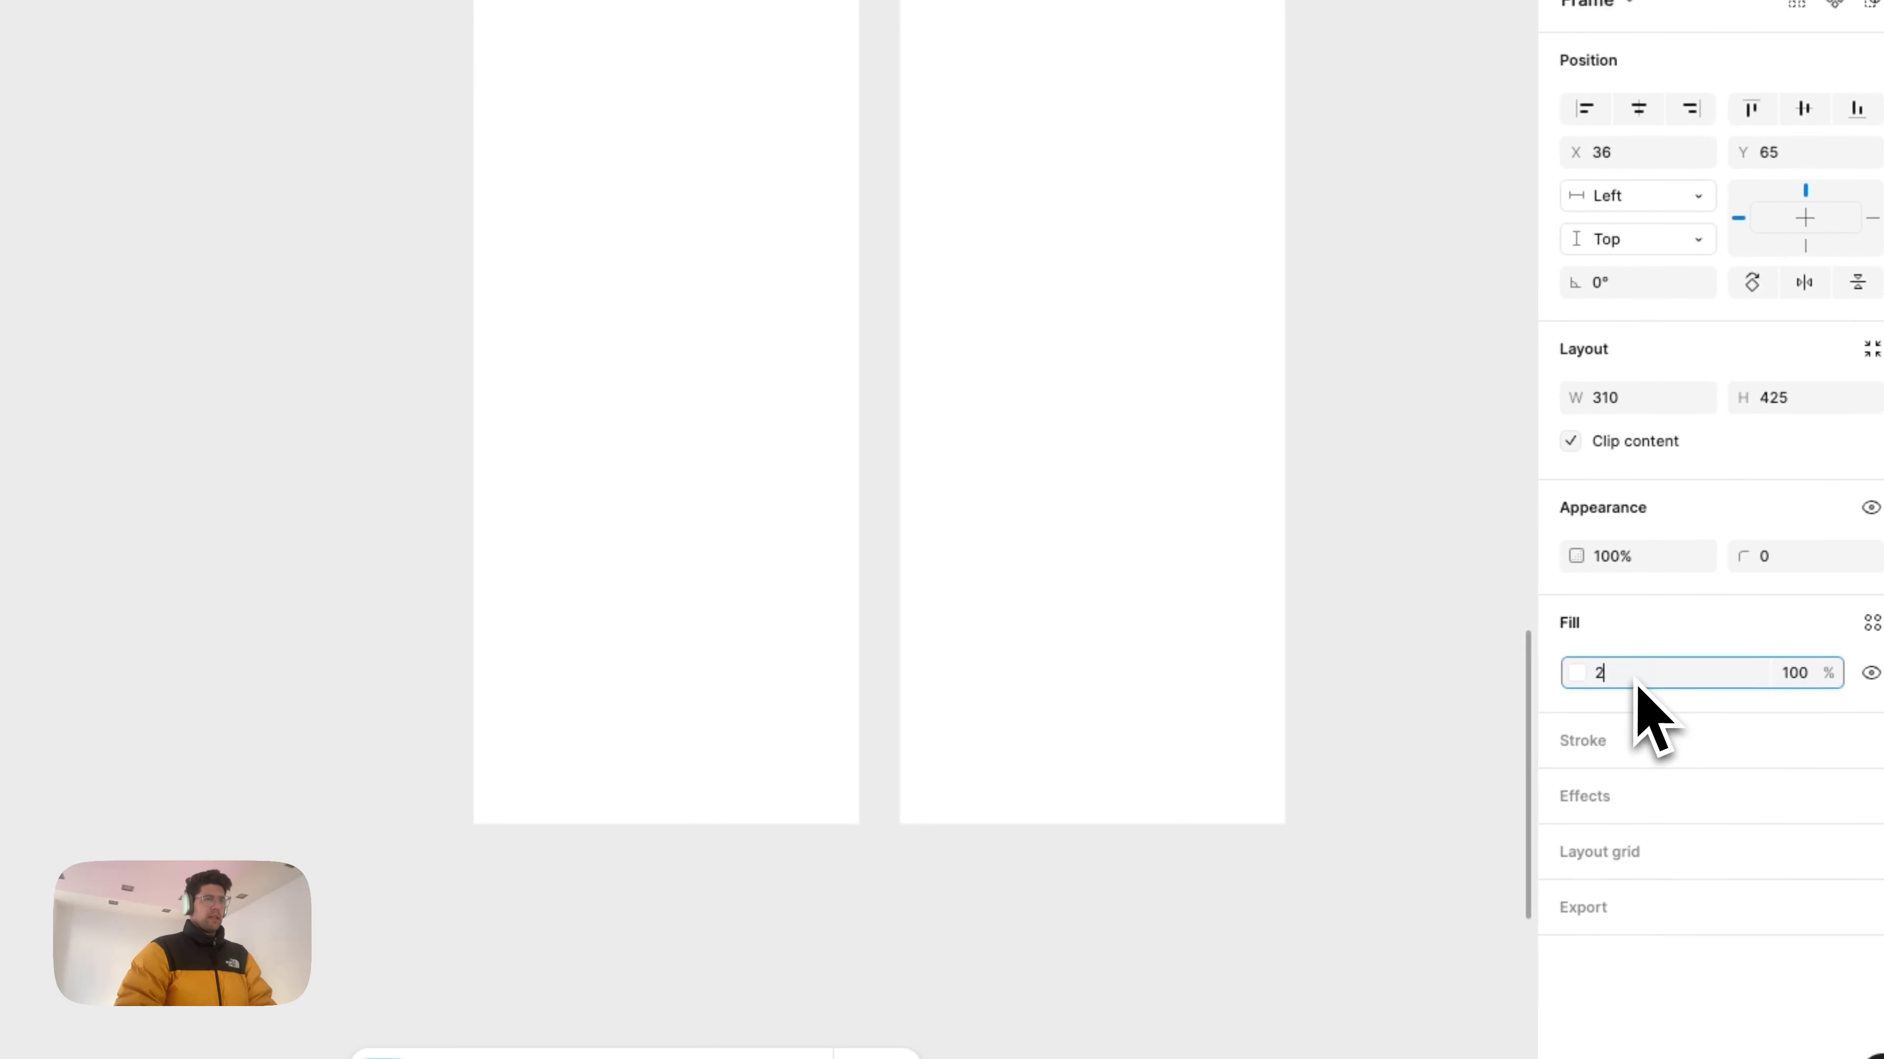
{"action": "type", "text": "222222"}
{"action": "key", "text": "Tab"}
{"action": "left_click_drag", "start_coordinate": [752, 275], "coordinate": [748, 289]}
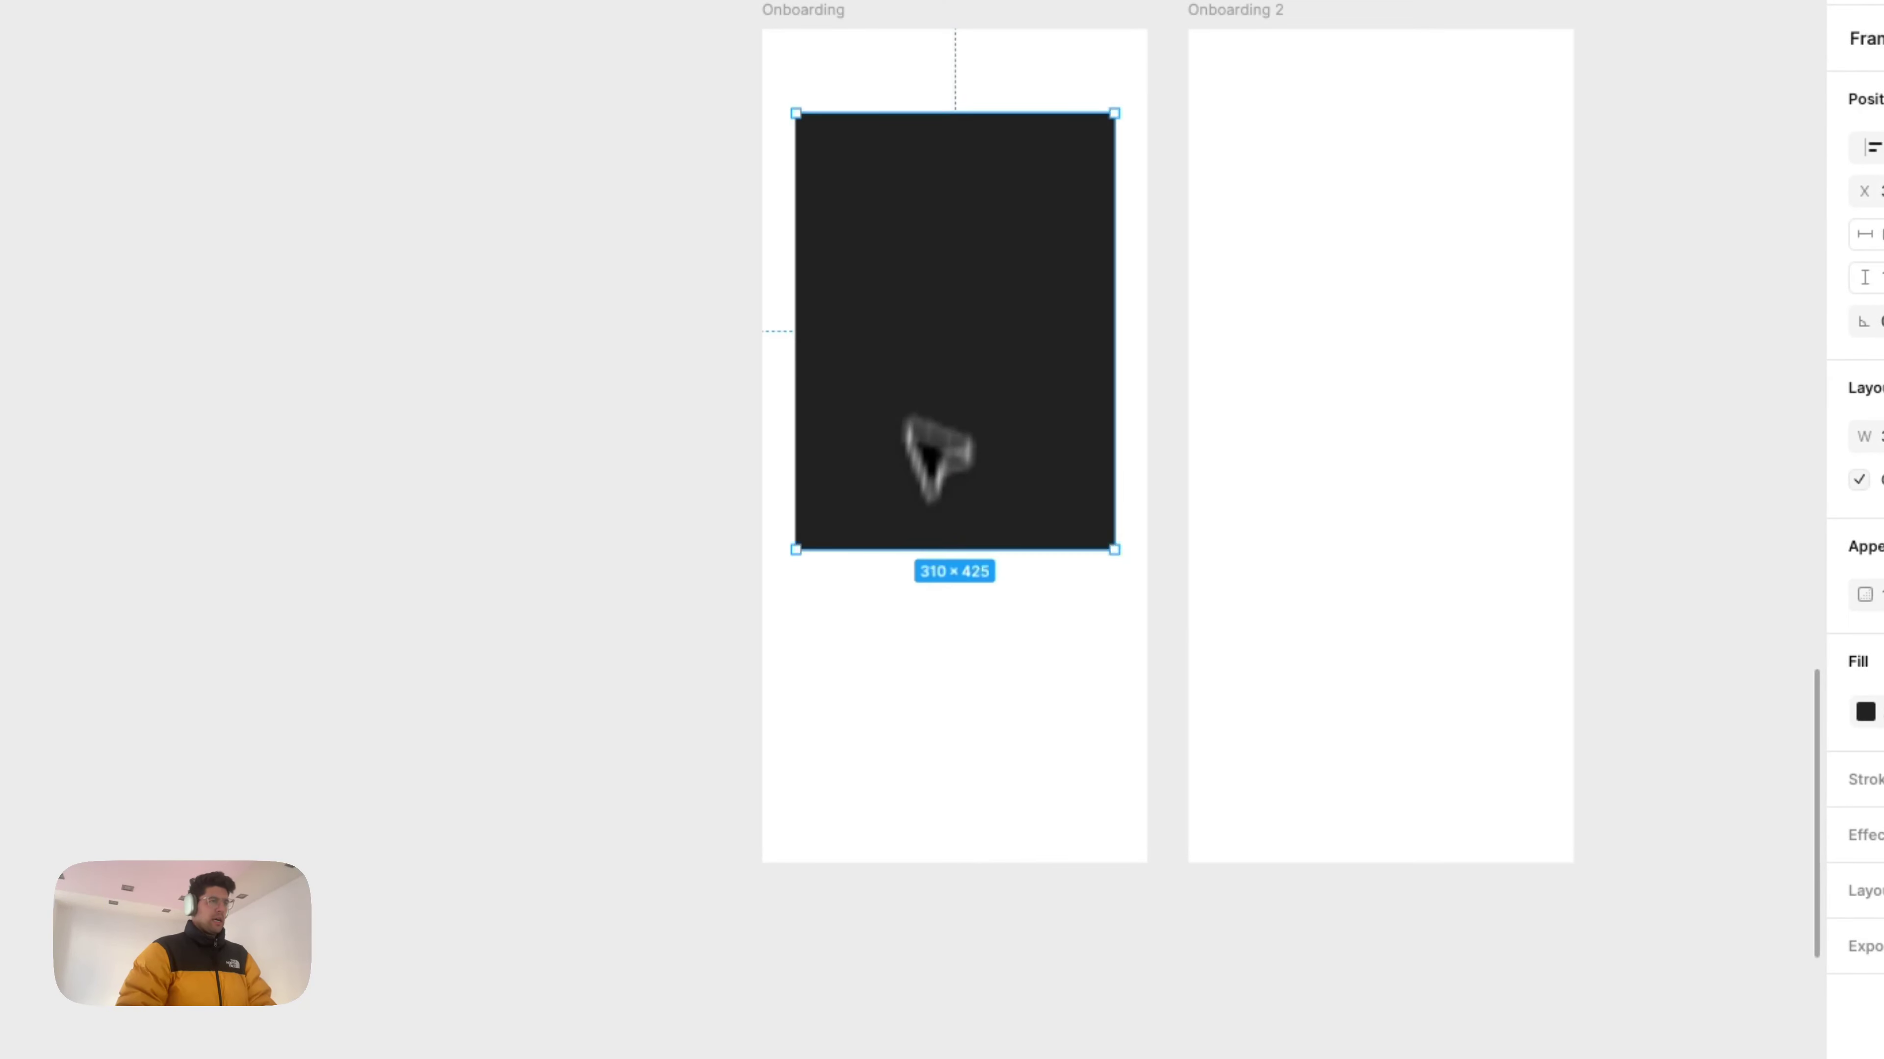
{"action": "left_click", "coordinate": [925, 728]}
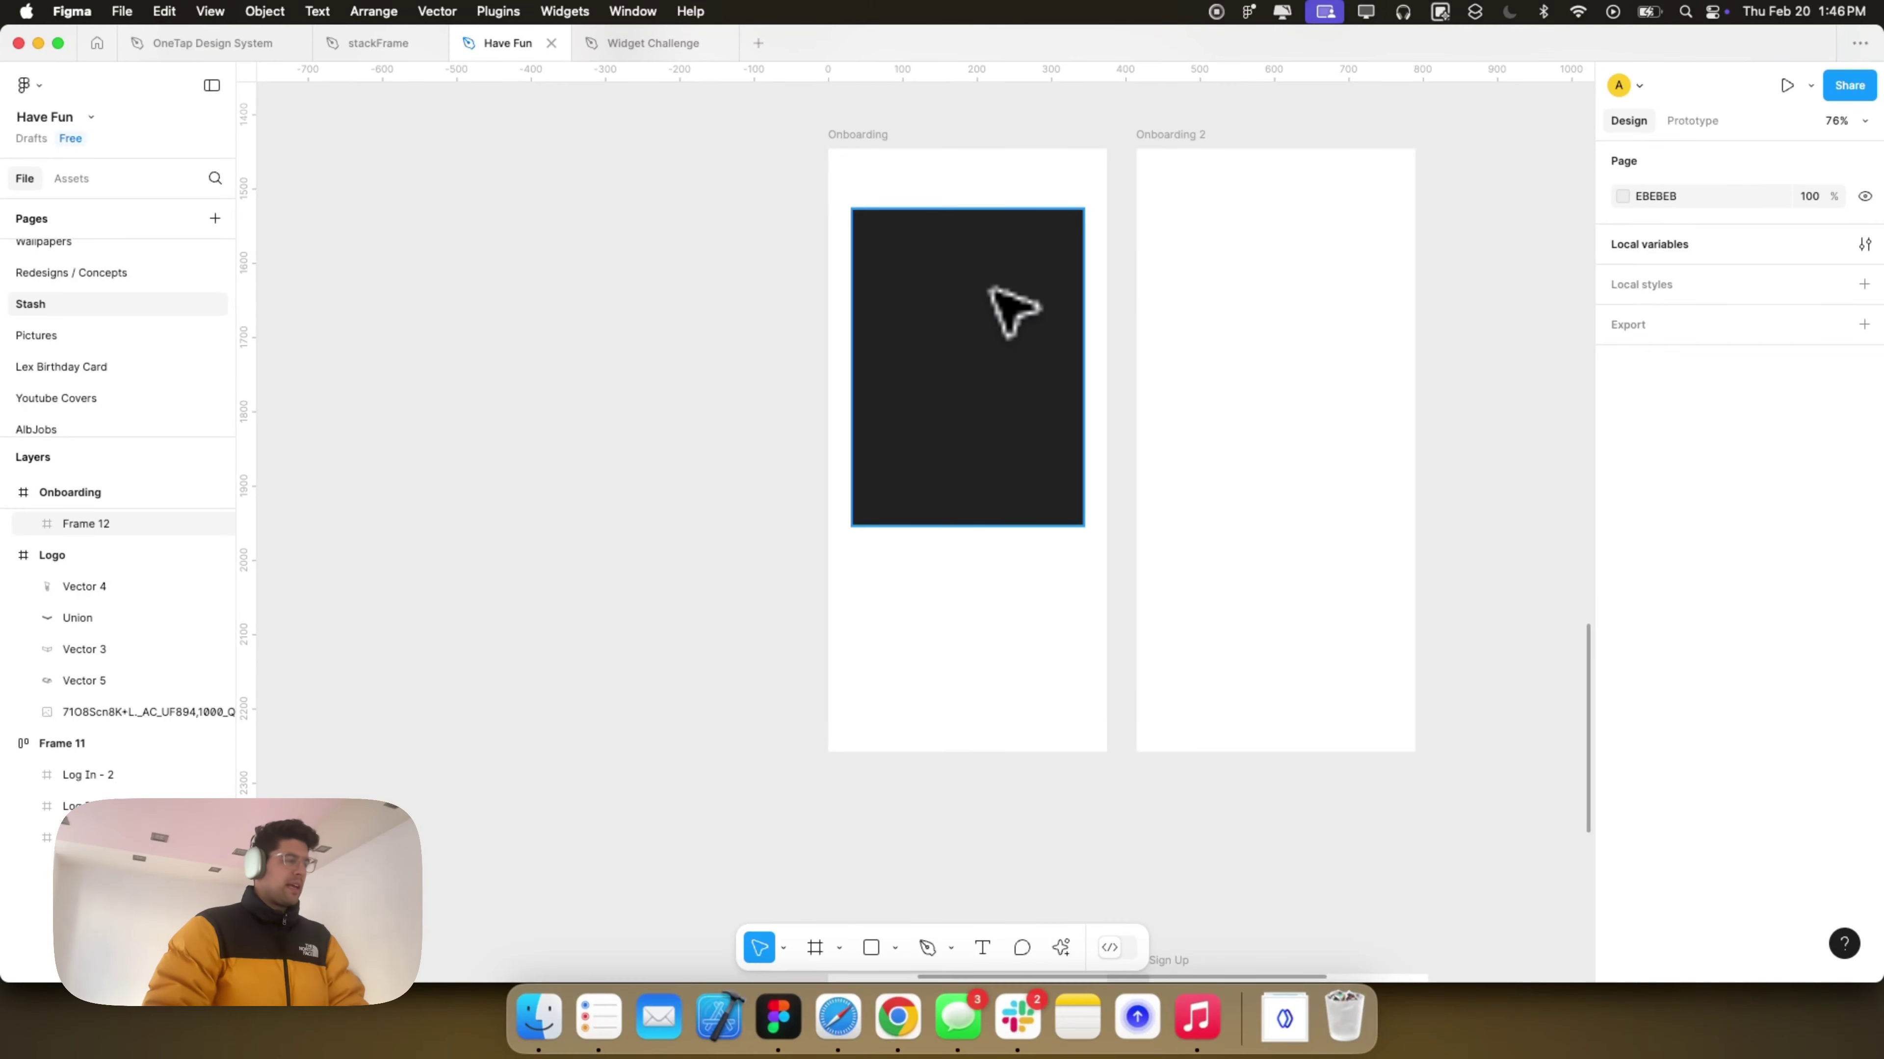
Step: Add the text "Skip" above the dark block's upper-right corner on the Onboarding screen
{"action": "key", "text": "t"}
{"action": "left_click", "coordinate": [1064, 184]}
{"action": "type", "text": "Skip"}
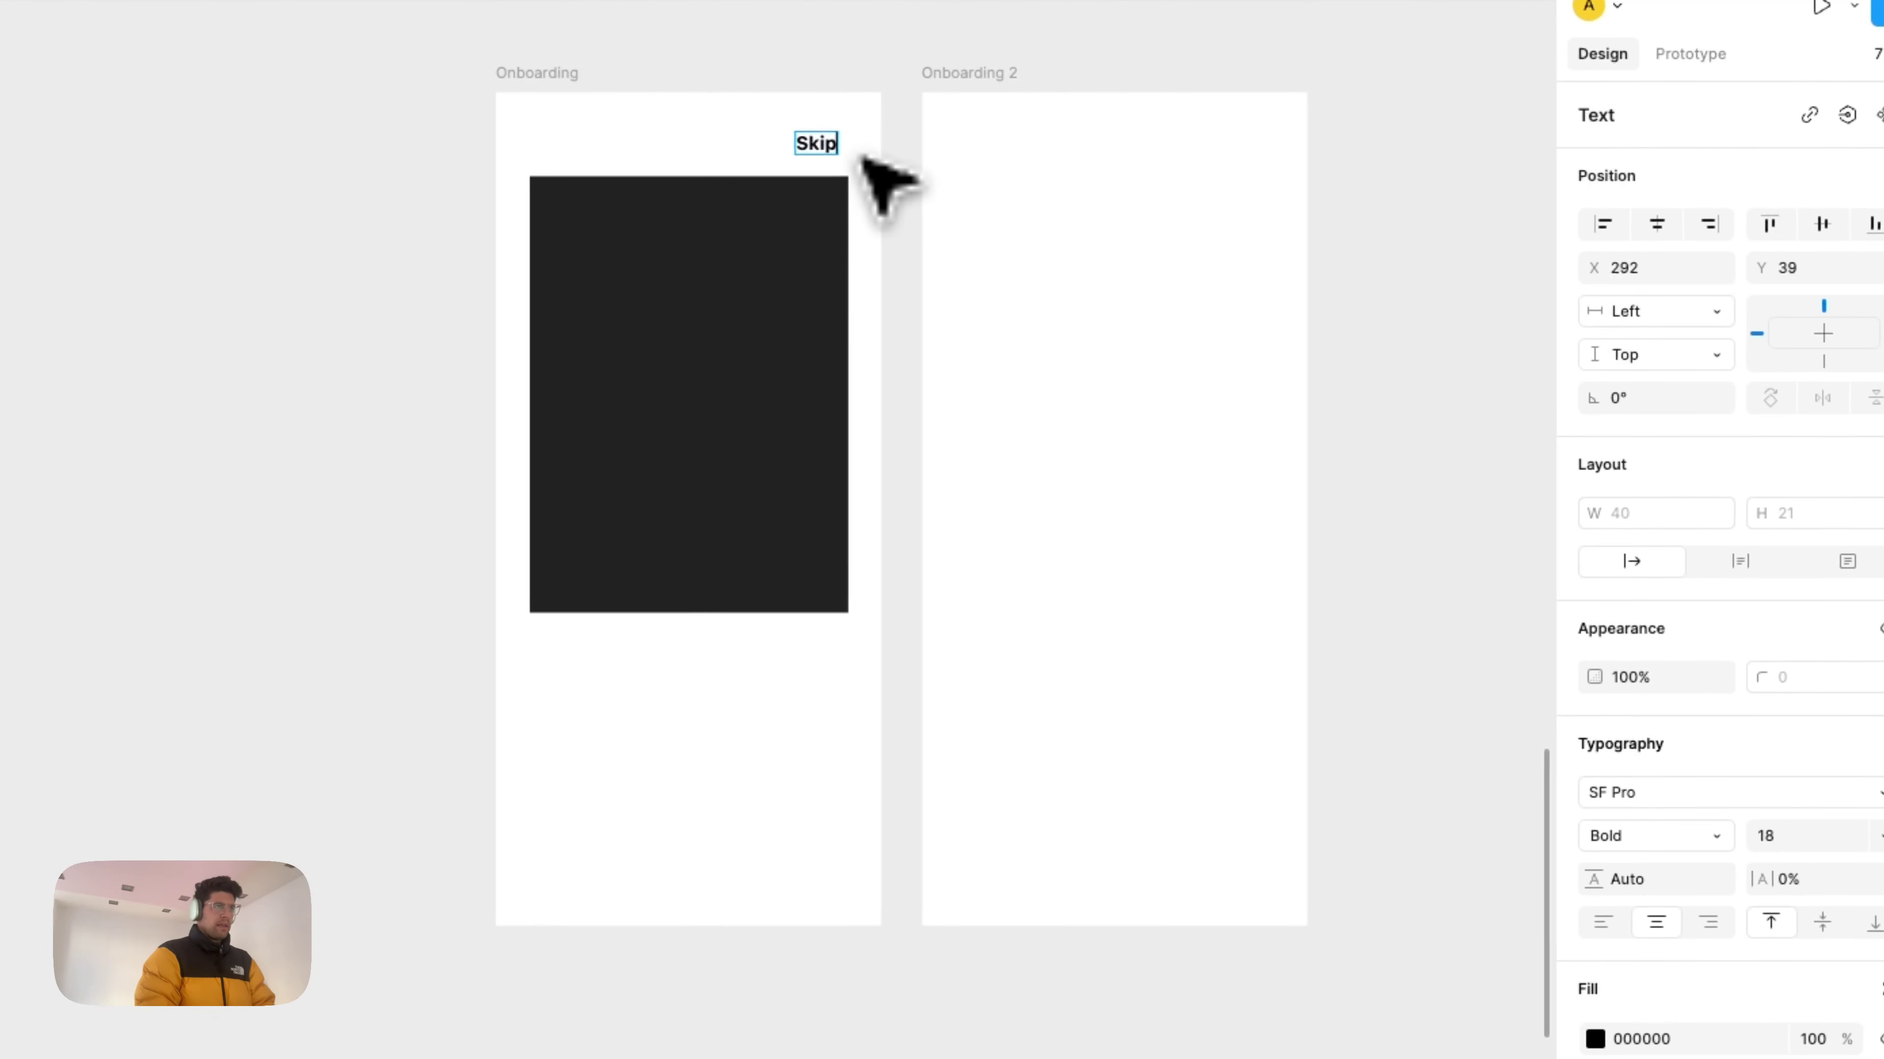
Step: Align the "Skip" text with the right edge of the dark block on the Onboarding screen
{"action": "key", "text": "Escape"}
{"action": "left_click_drag", "start_coordinate": [801, 141], "coordinate": [814, 140]}
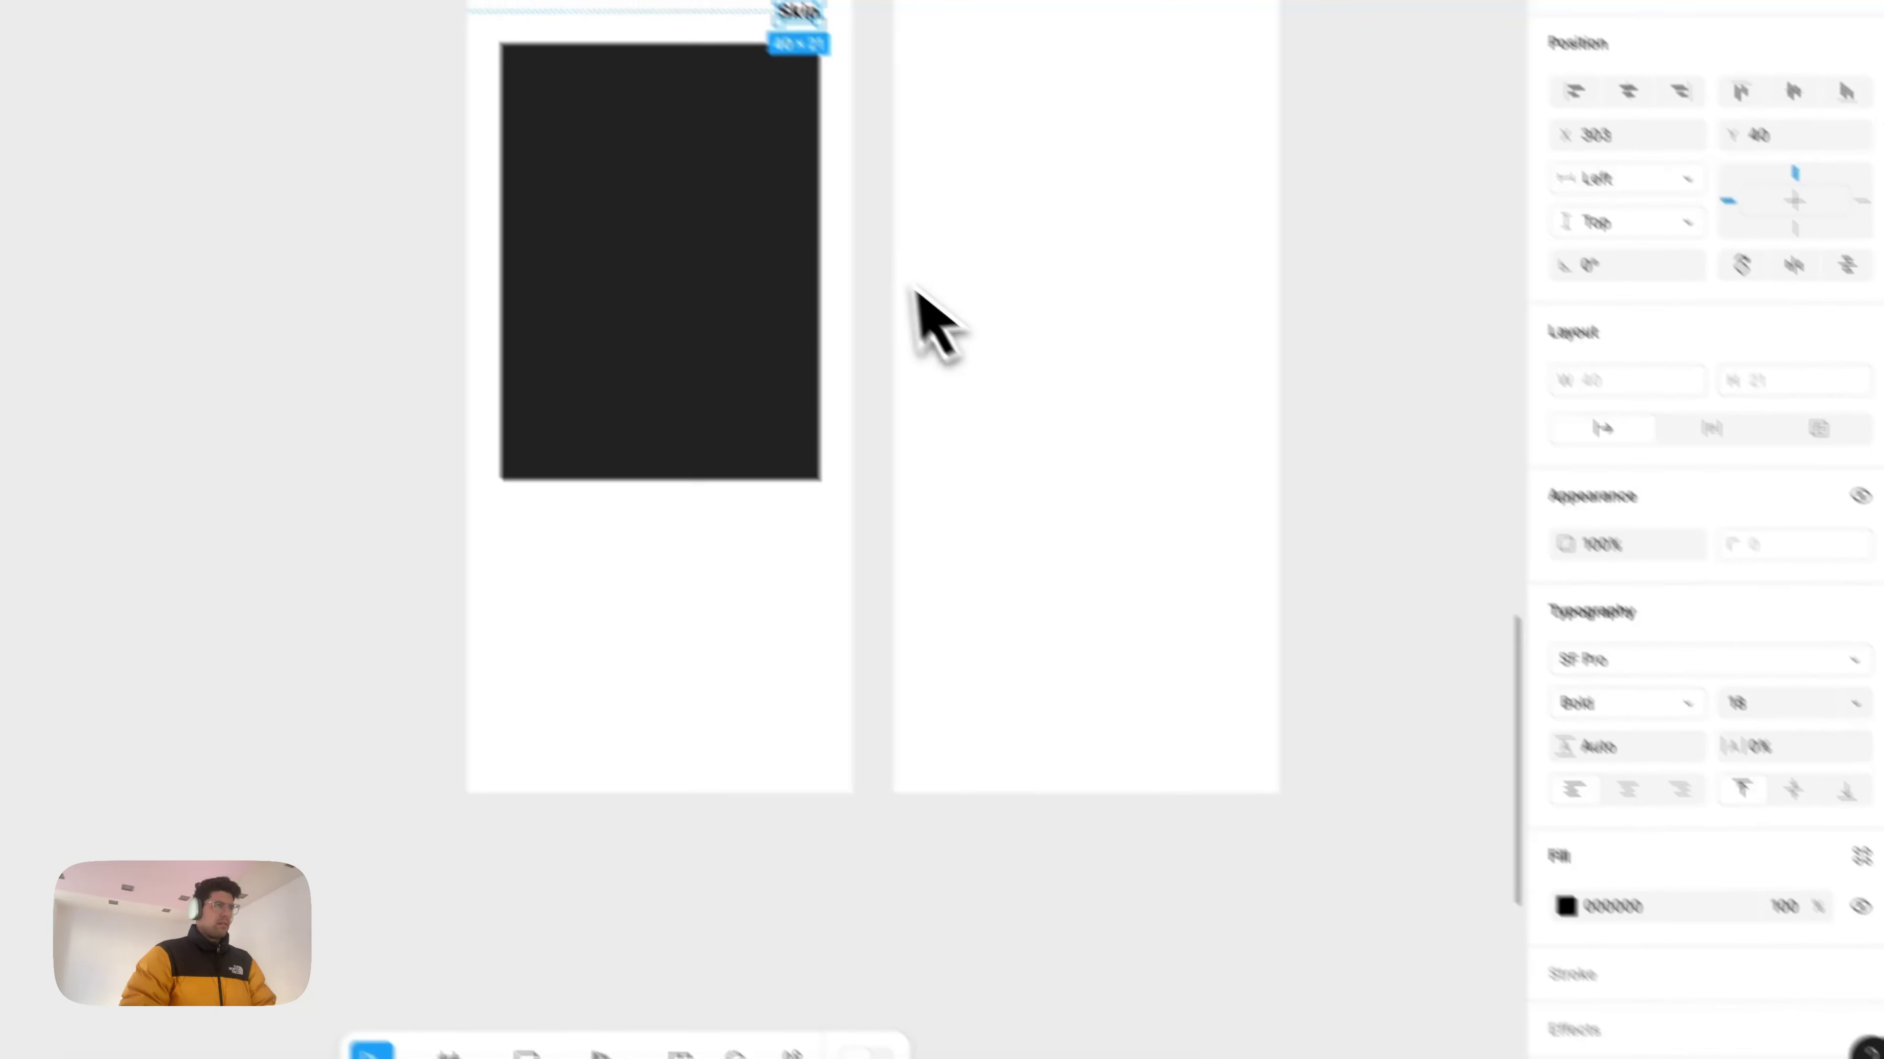
{"action": "left_click", "coordinate": [675, 828]}
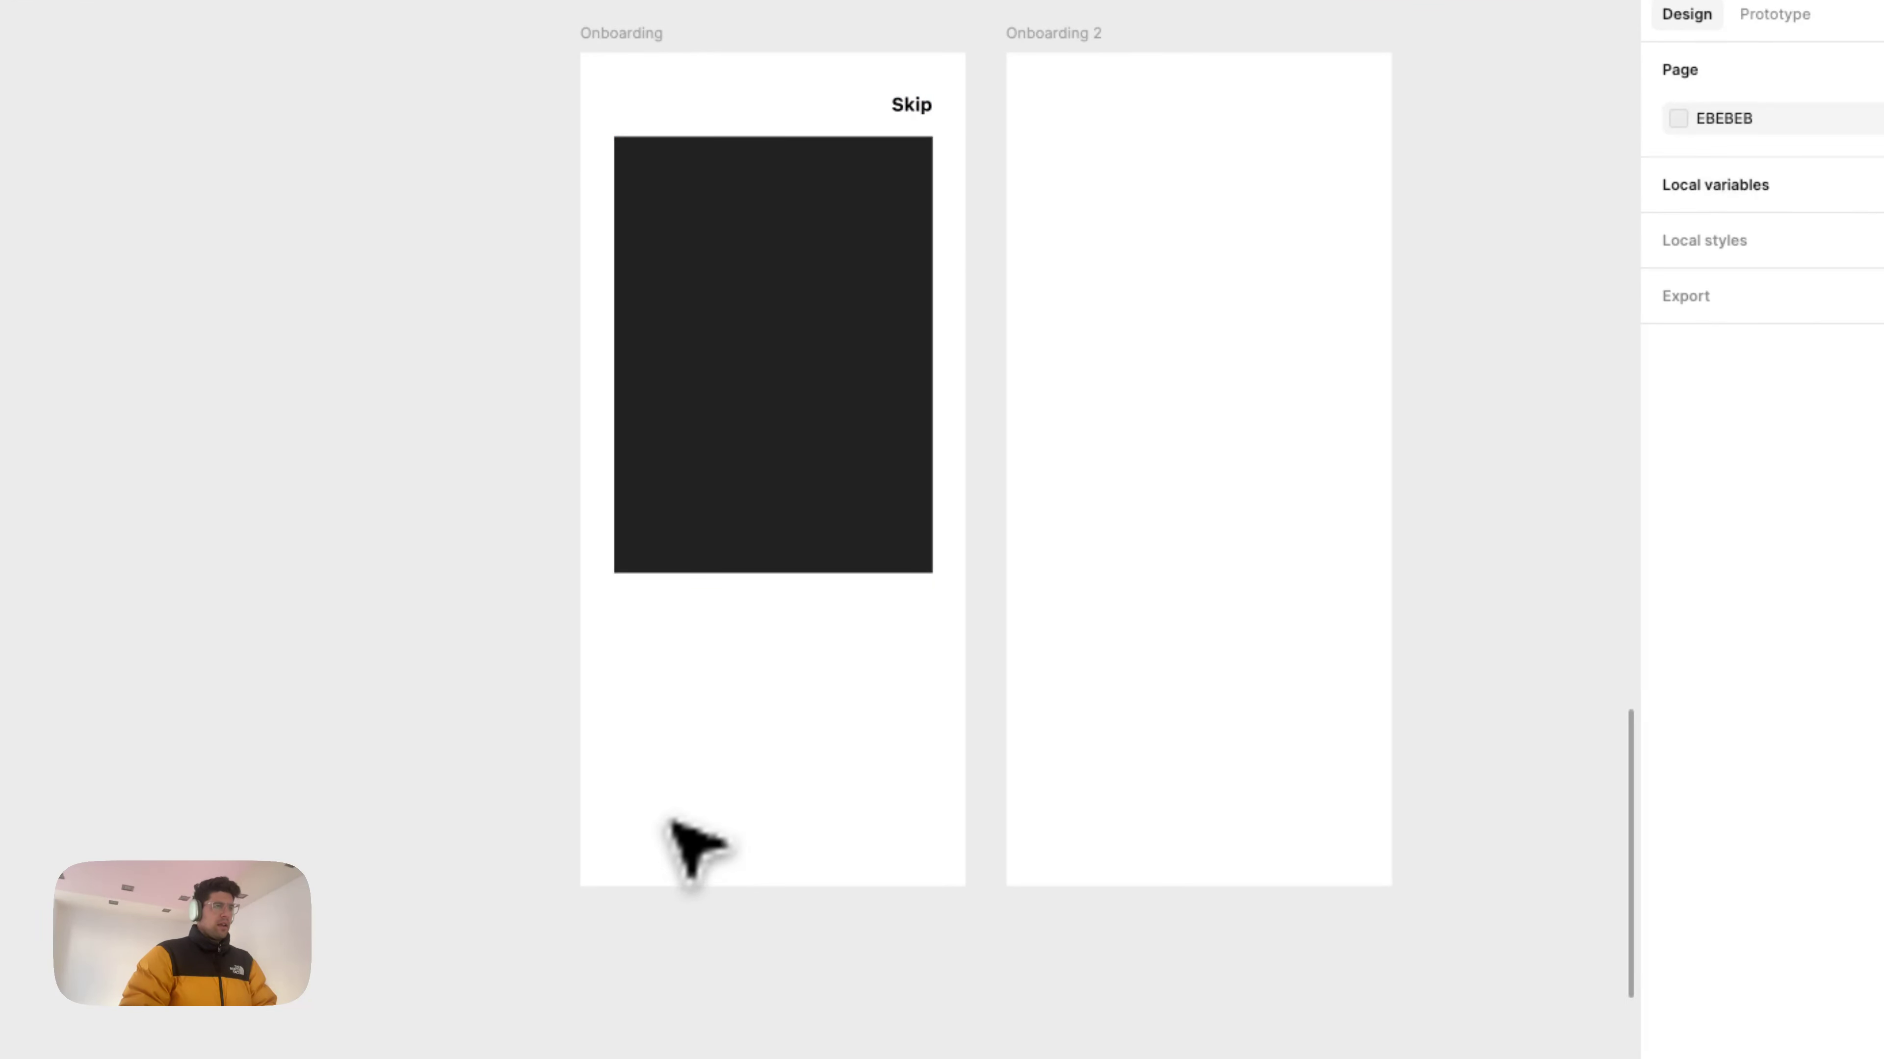
Step: Duplicate the dark block twice beneath the original on the Onboarding screen, resizing the copies to about 310 × 38 and 310 × 67
{"action": "left_click", "coordinate": [782, 519]}
{"action": "left_click", "coordinate": [693, 731]}
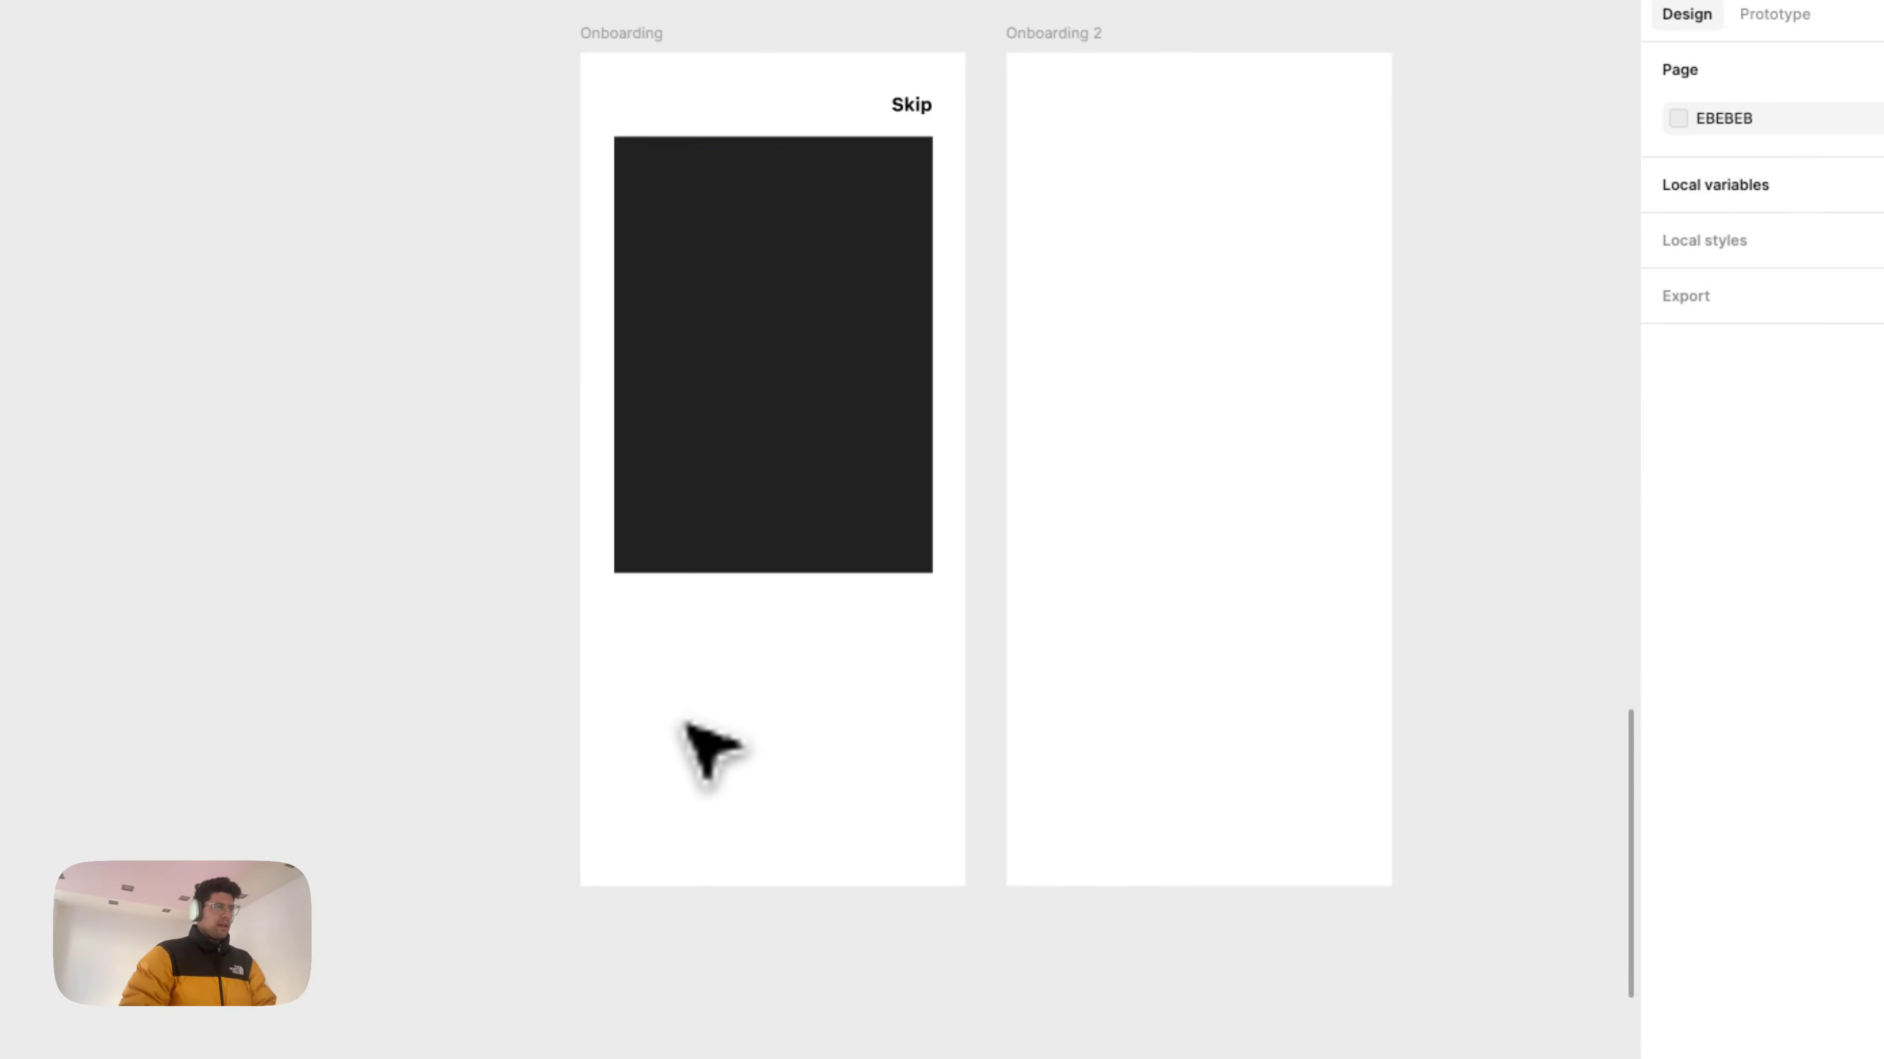
{"action": "left_click_drag", "start_coordinate": [734, 445], "coordinate": [742, 713]}
{"action": "left_click_drag", "start_coordinate": [731, 407], "coordinate": [736, 616]}
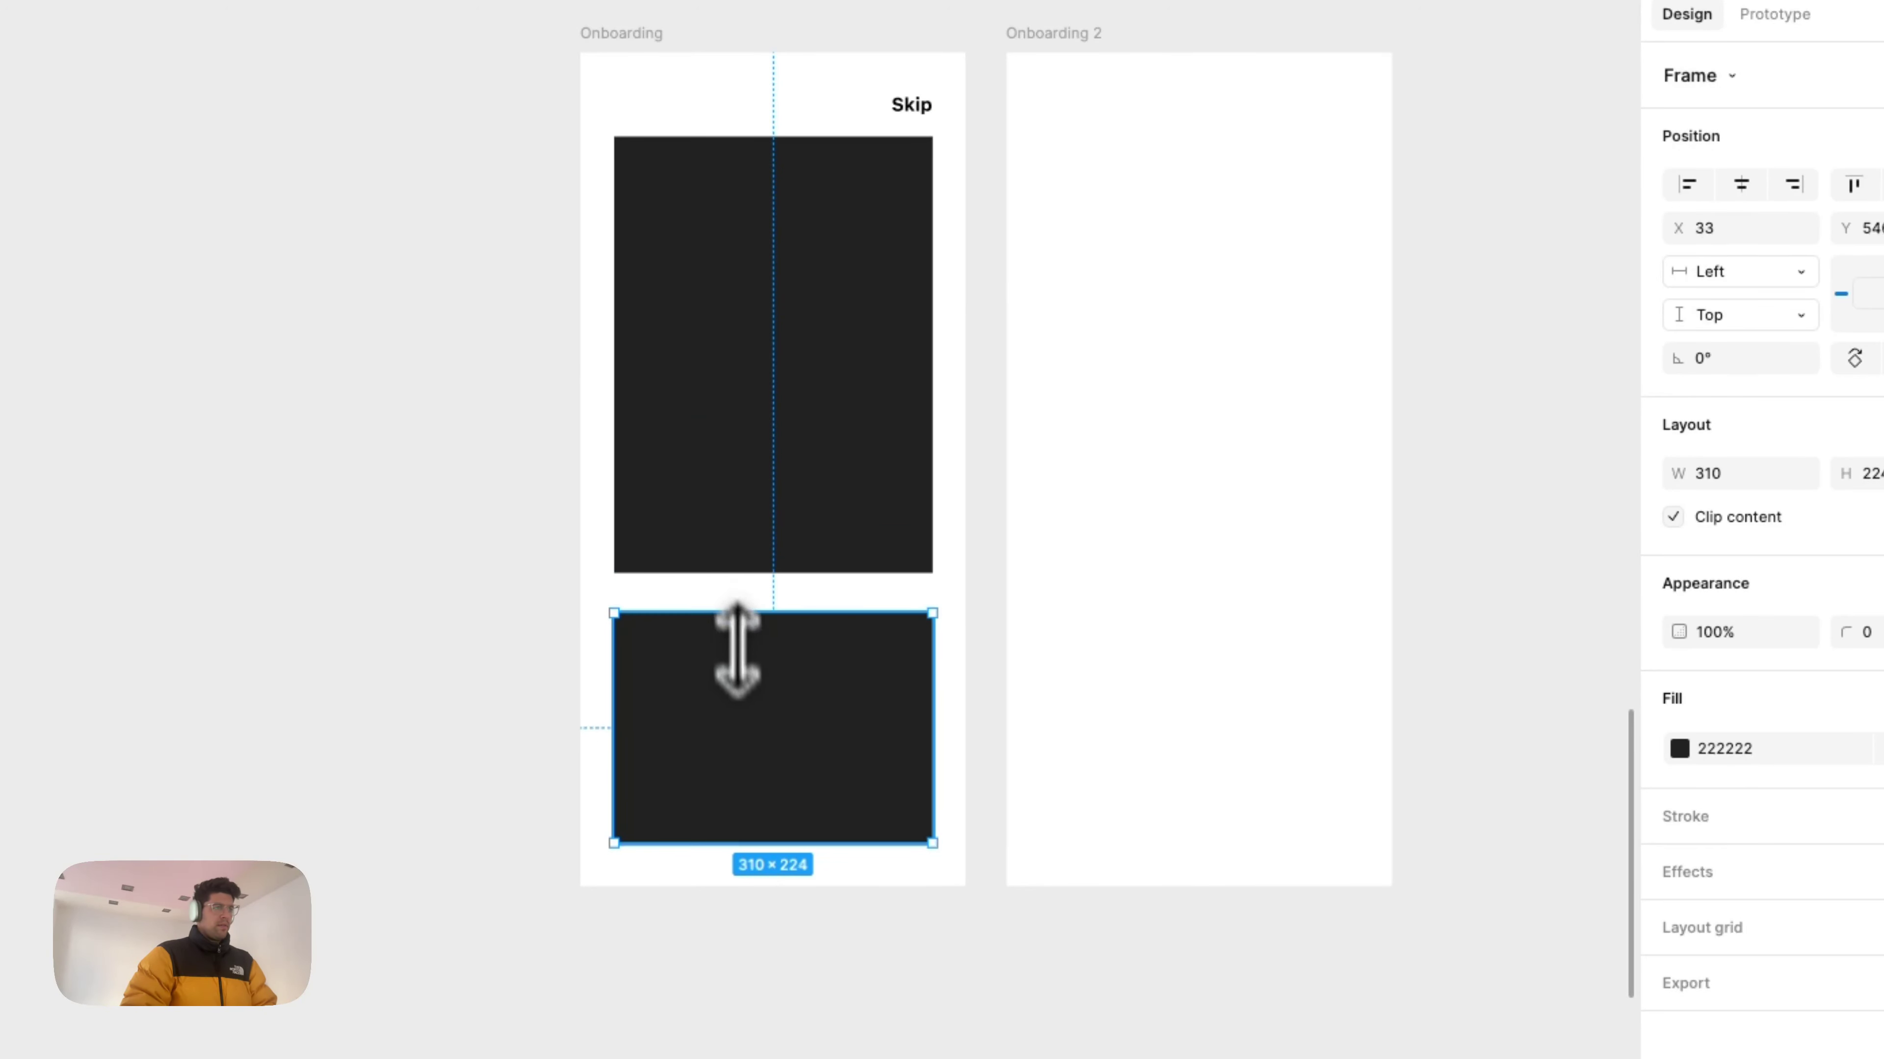
{"action": "left_click_drag", "start_coordinate": [756, 842], "coordinate": [748, 715]}
{"action": "left_click", "coordinate": [778, 718]}
{"action": "left_click", "coordinate": [756, 672]}
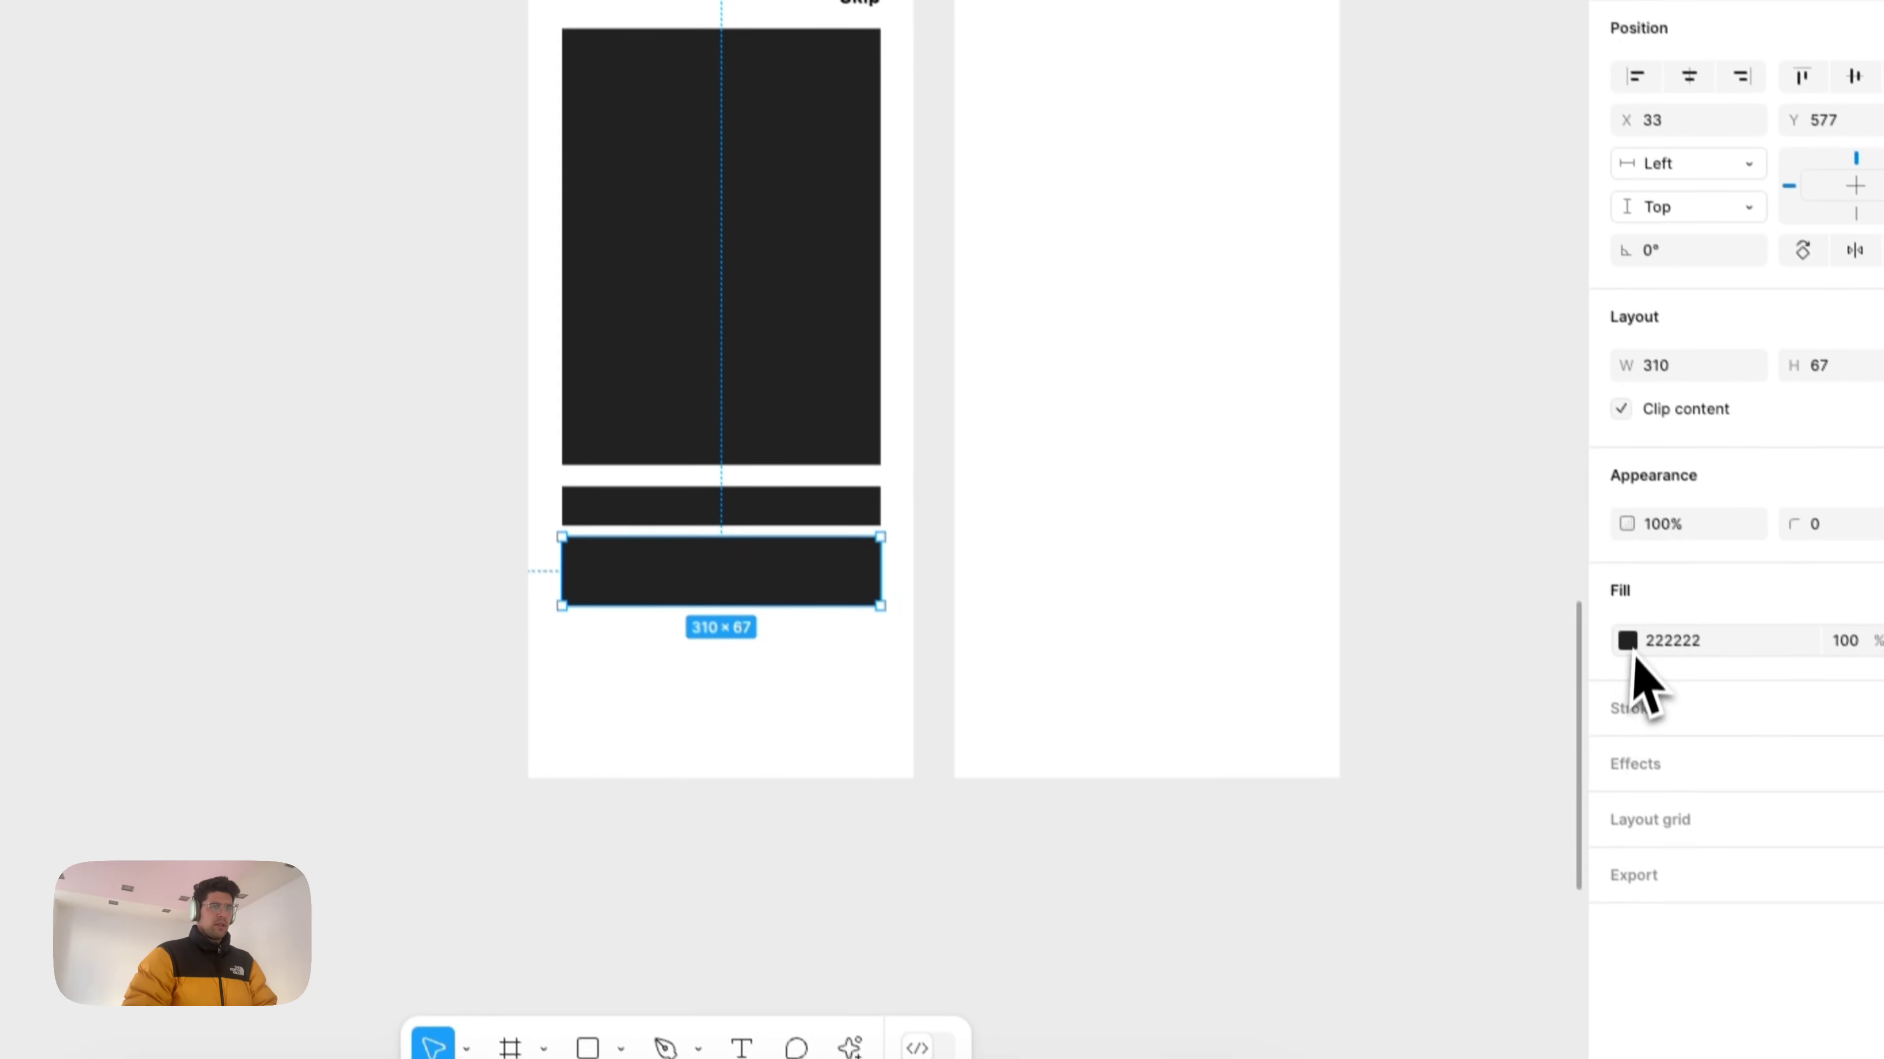
Step: Fill the lowest block on the Onboarding screen with a light grey of about BBBBBB
{"action": "left_click", "coordinate": [1679, 749]}
{"action": "left_click_drag", "start_coordinate": [1512, 608], "coordinate": [1201, 531]}
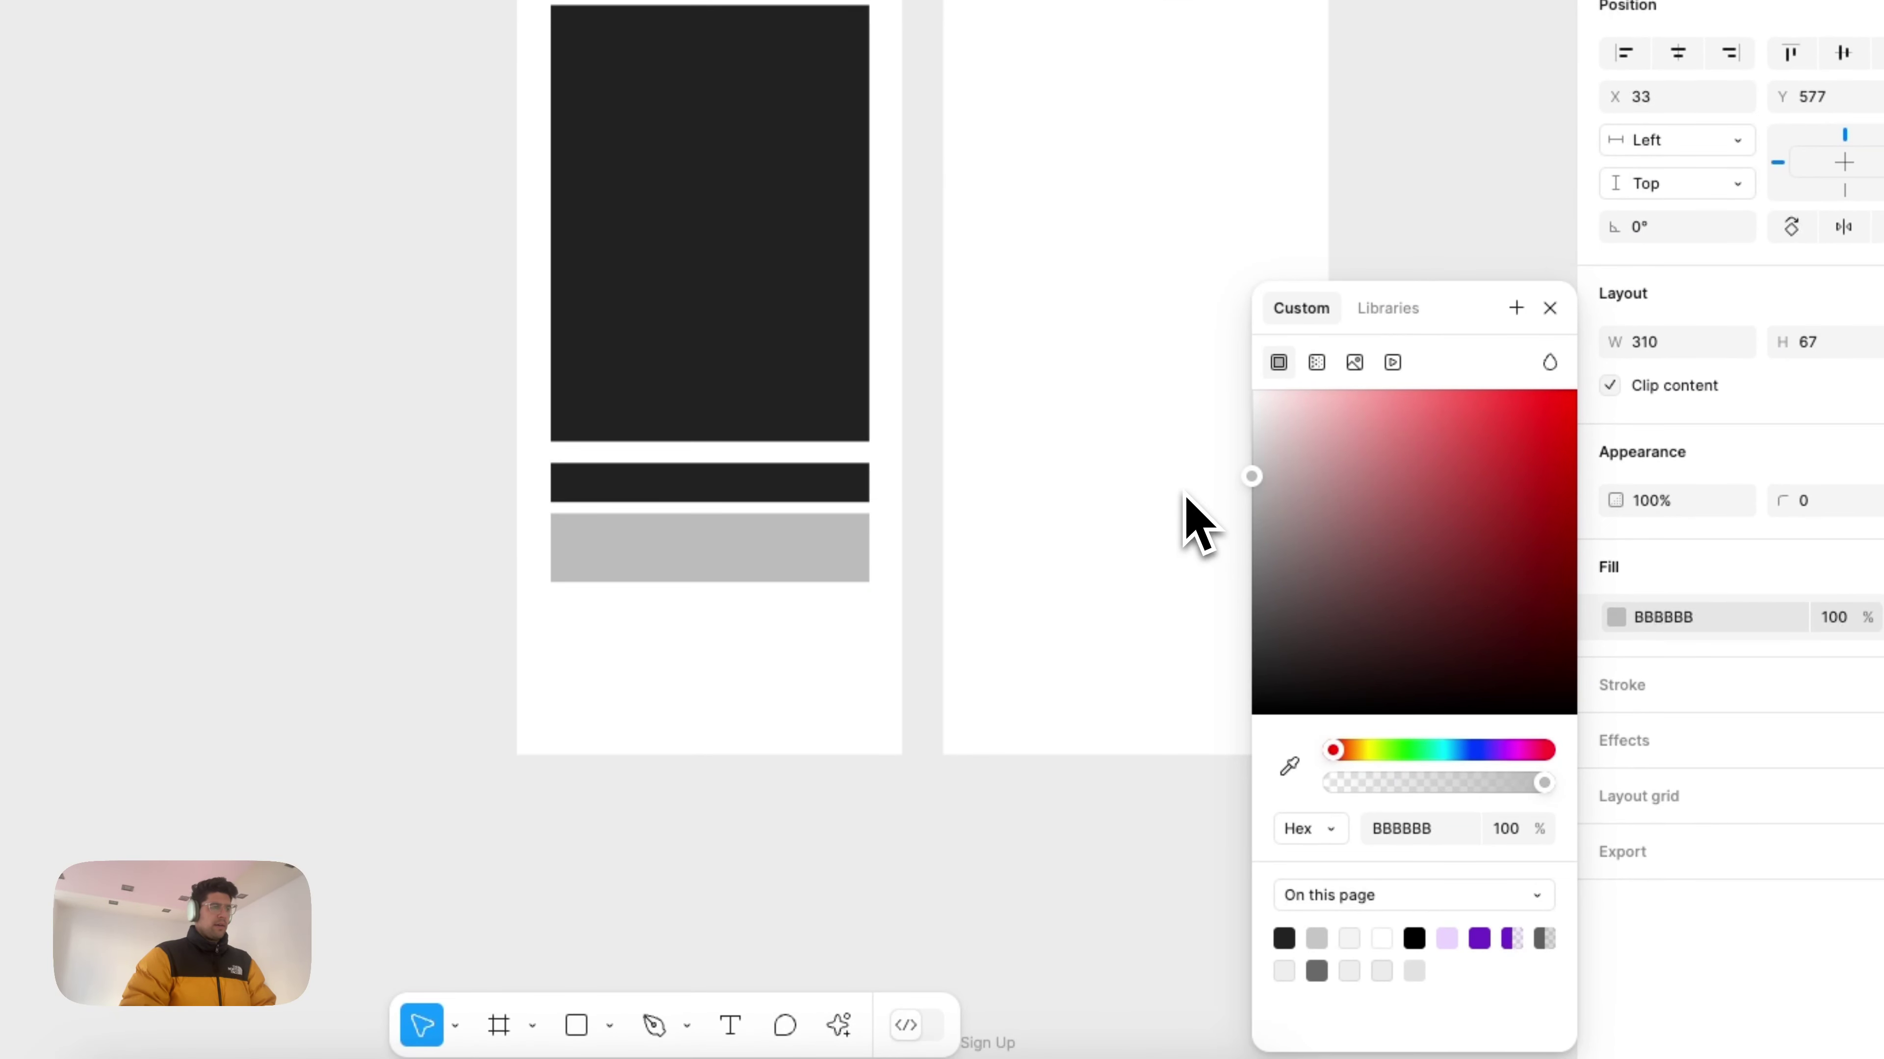
{"action": "left_click", "coordinate": [694, 488]}
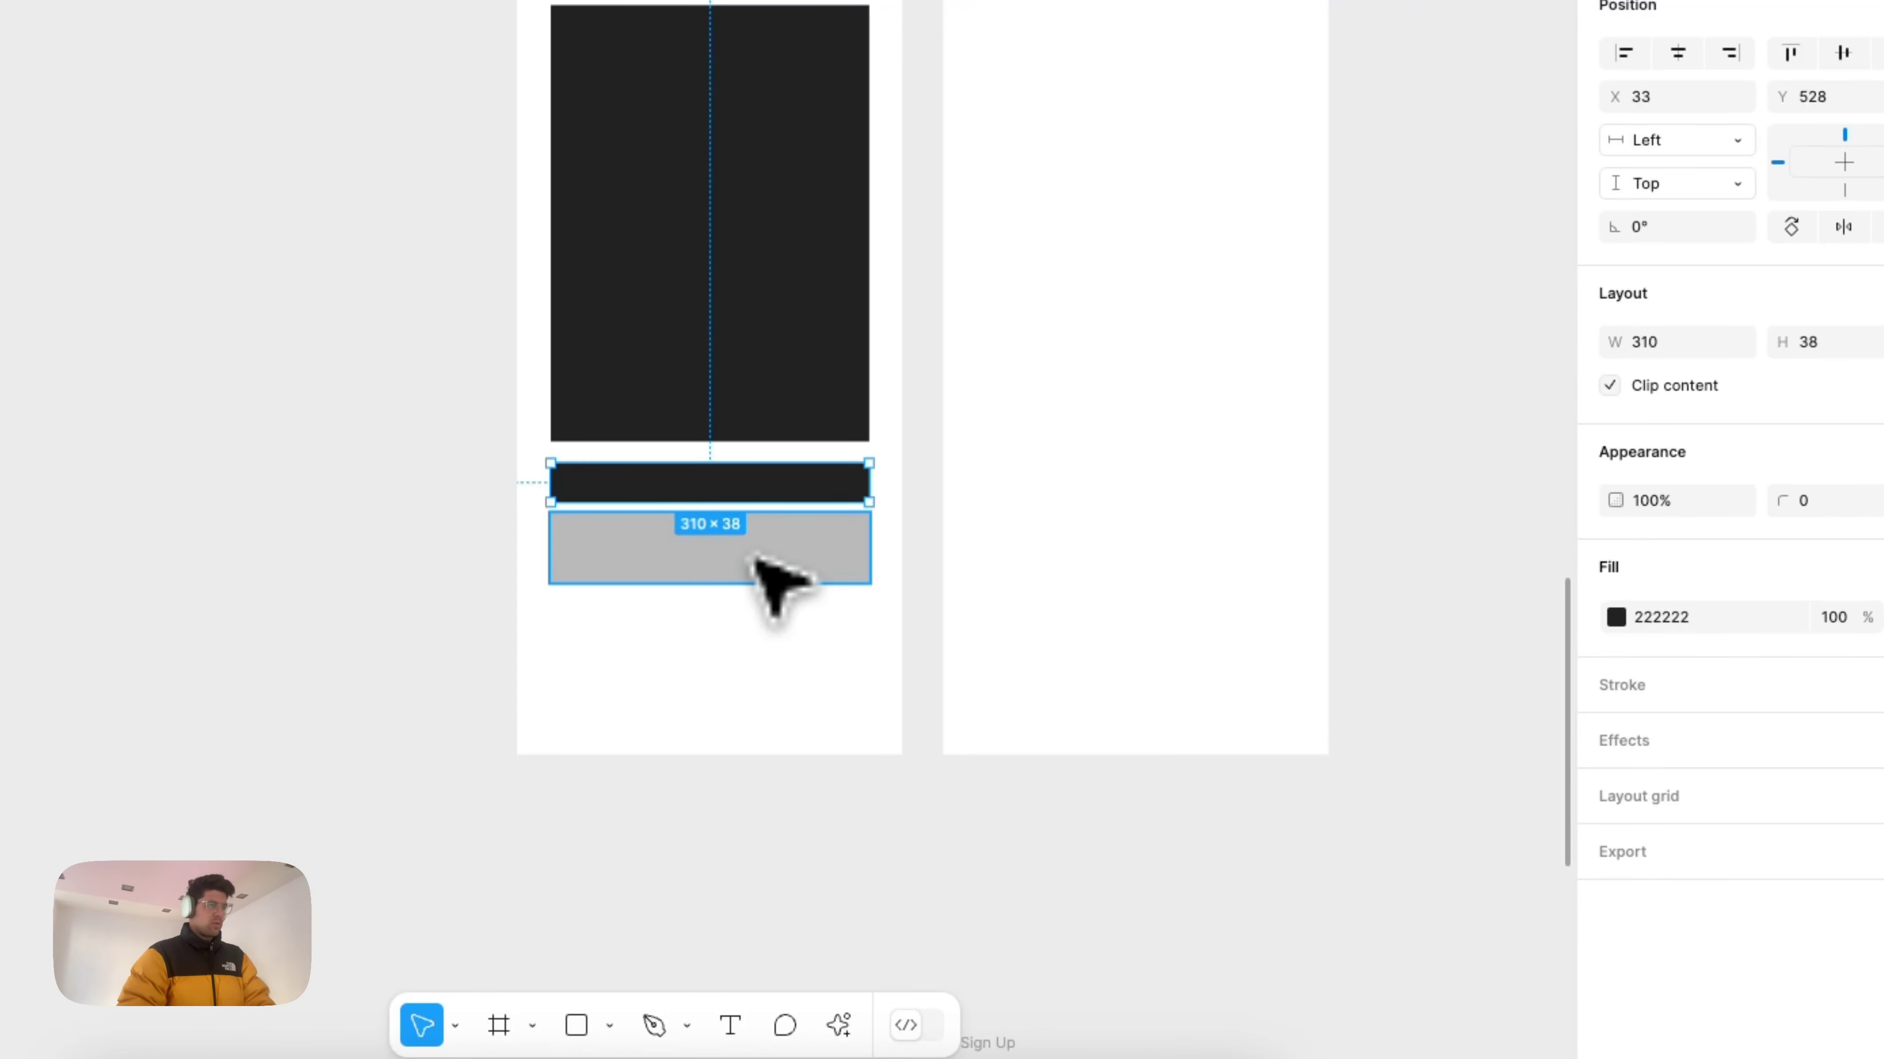
{"action": "key", "text": "Escape"}
Step: Draw a button frame of about 310 × 66 below the grey block, fill it with the AI-Indigo colour and move it up slightly
{"action": "key", "text": "f"}
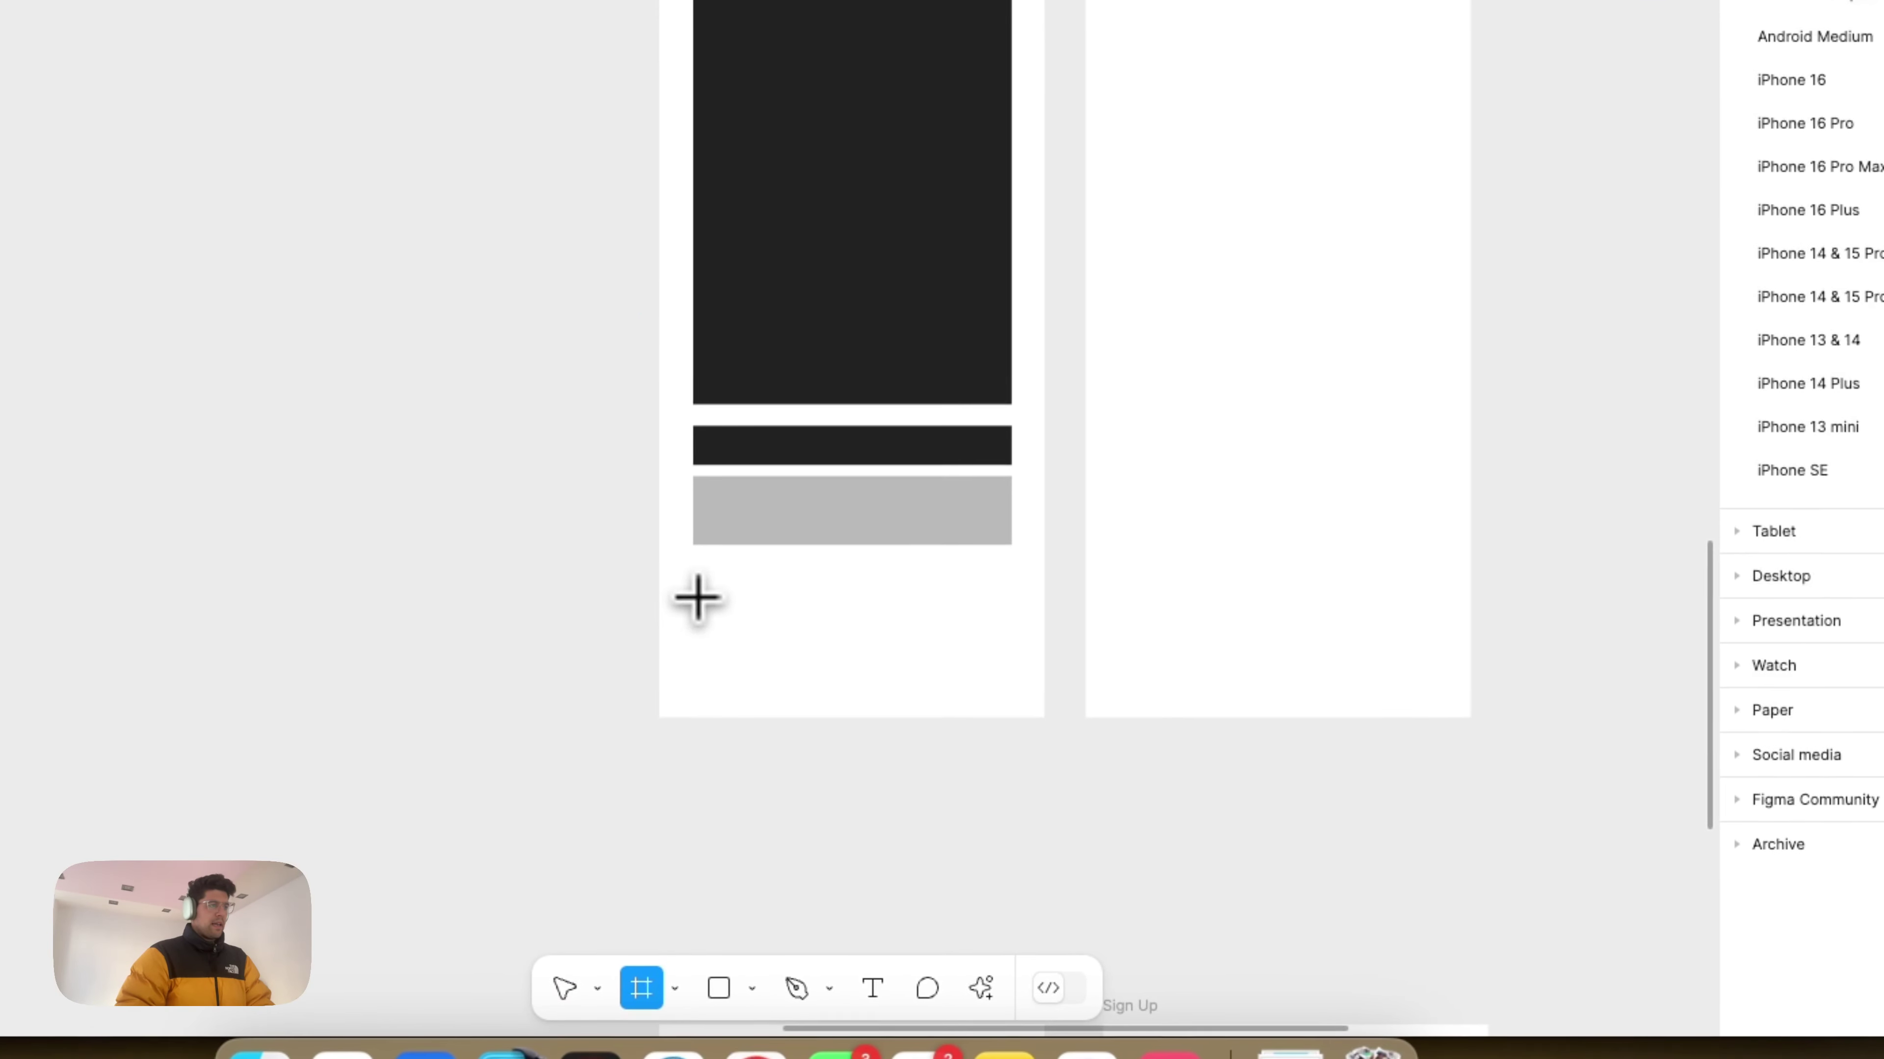
{"action": "left_click_drag", "start_coordinate": [555, 635], "coordinate": [829, 706]}
{"action": "left_click_drag", "start_coordinate": [971, 667], "coordinate": [1009, 632]}
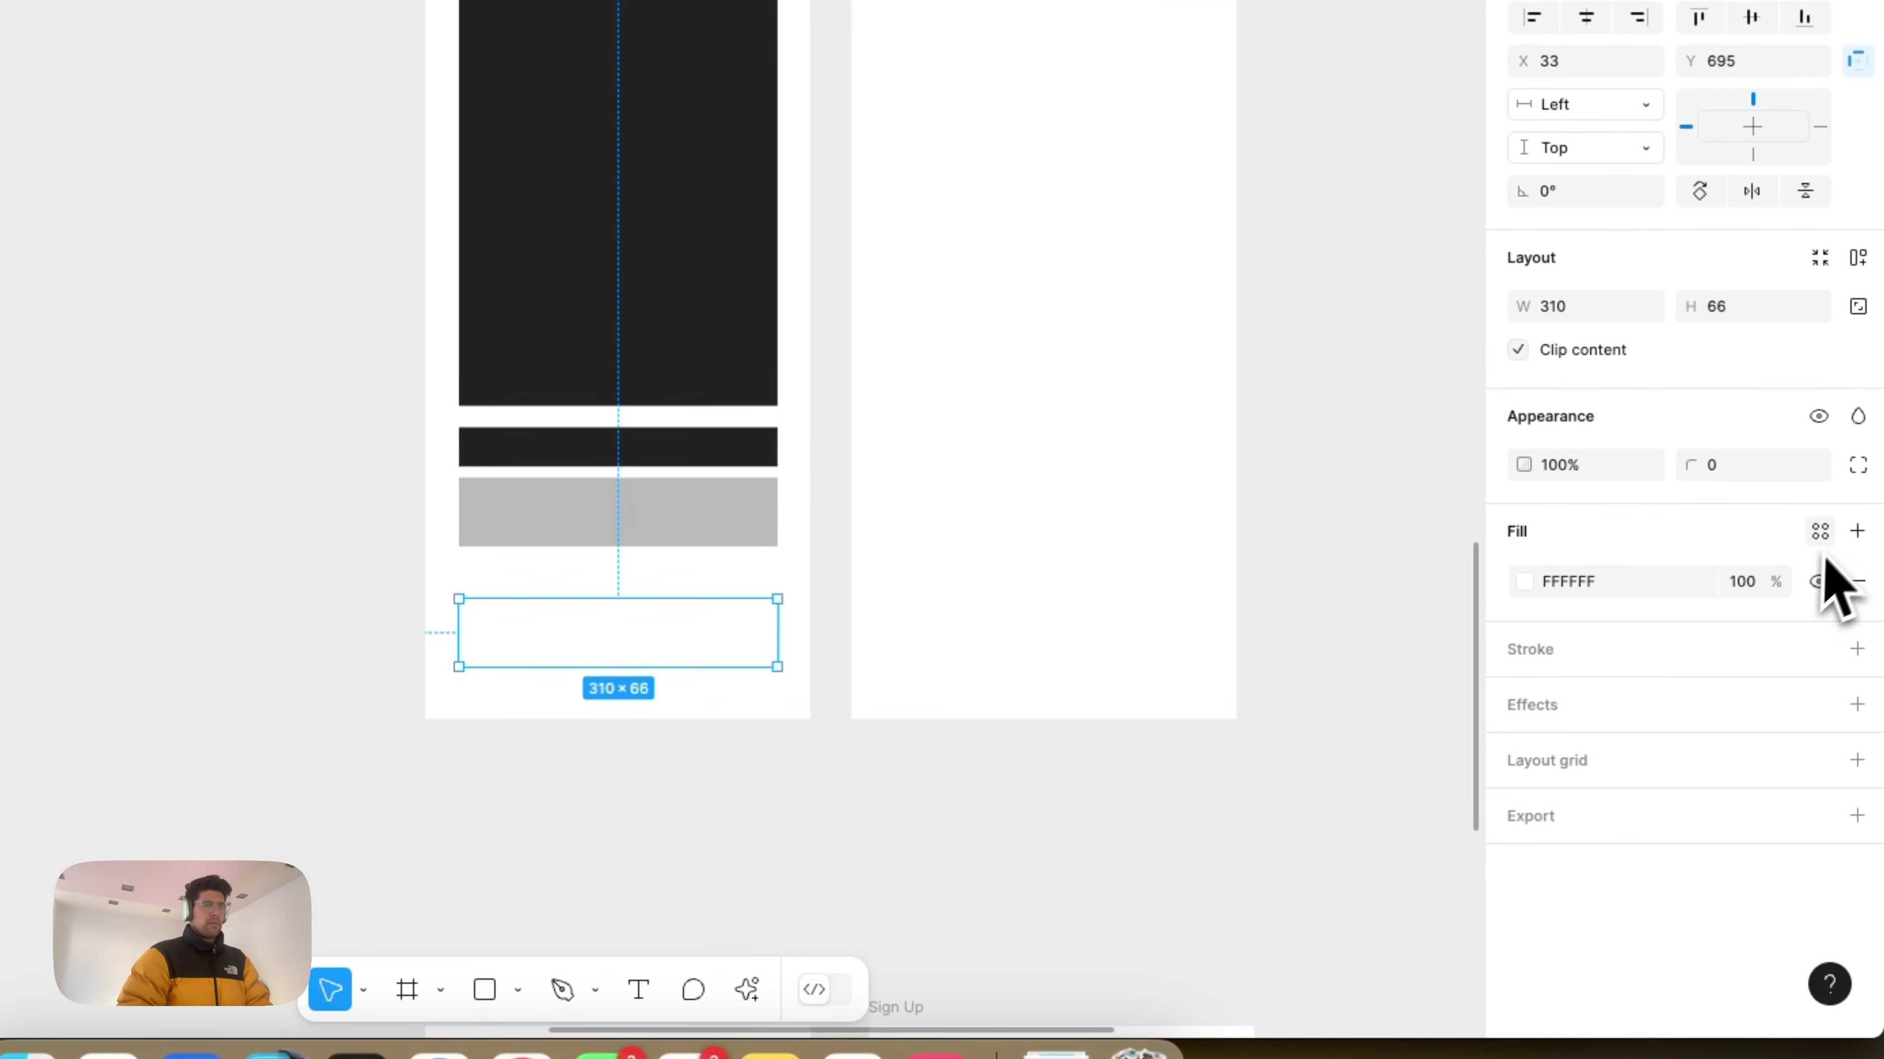
{"action": "left_click", "coordinate": [1822, 531]}
{"action": "left_click", "coordinate": [1249, 740]}
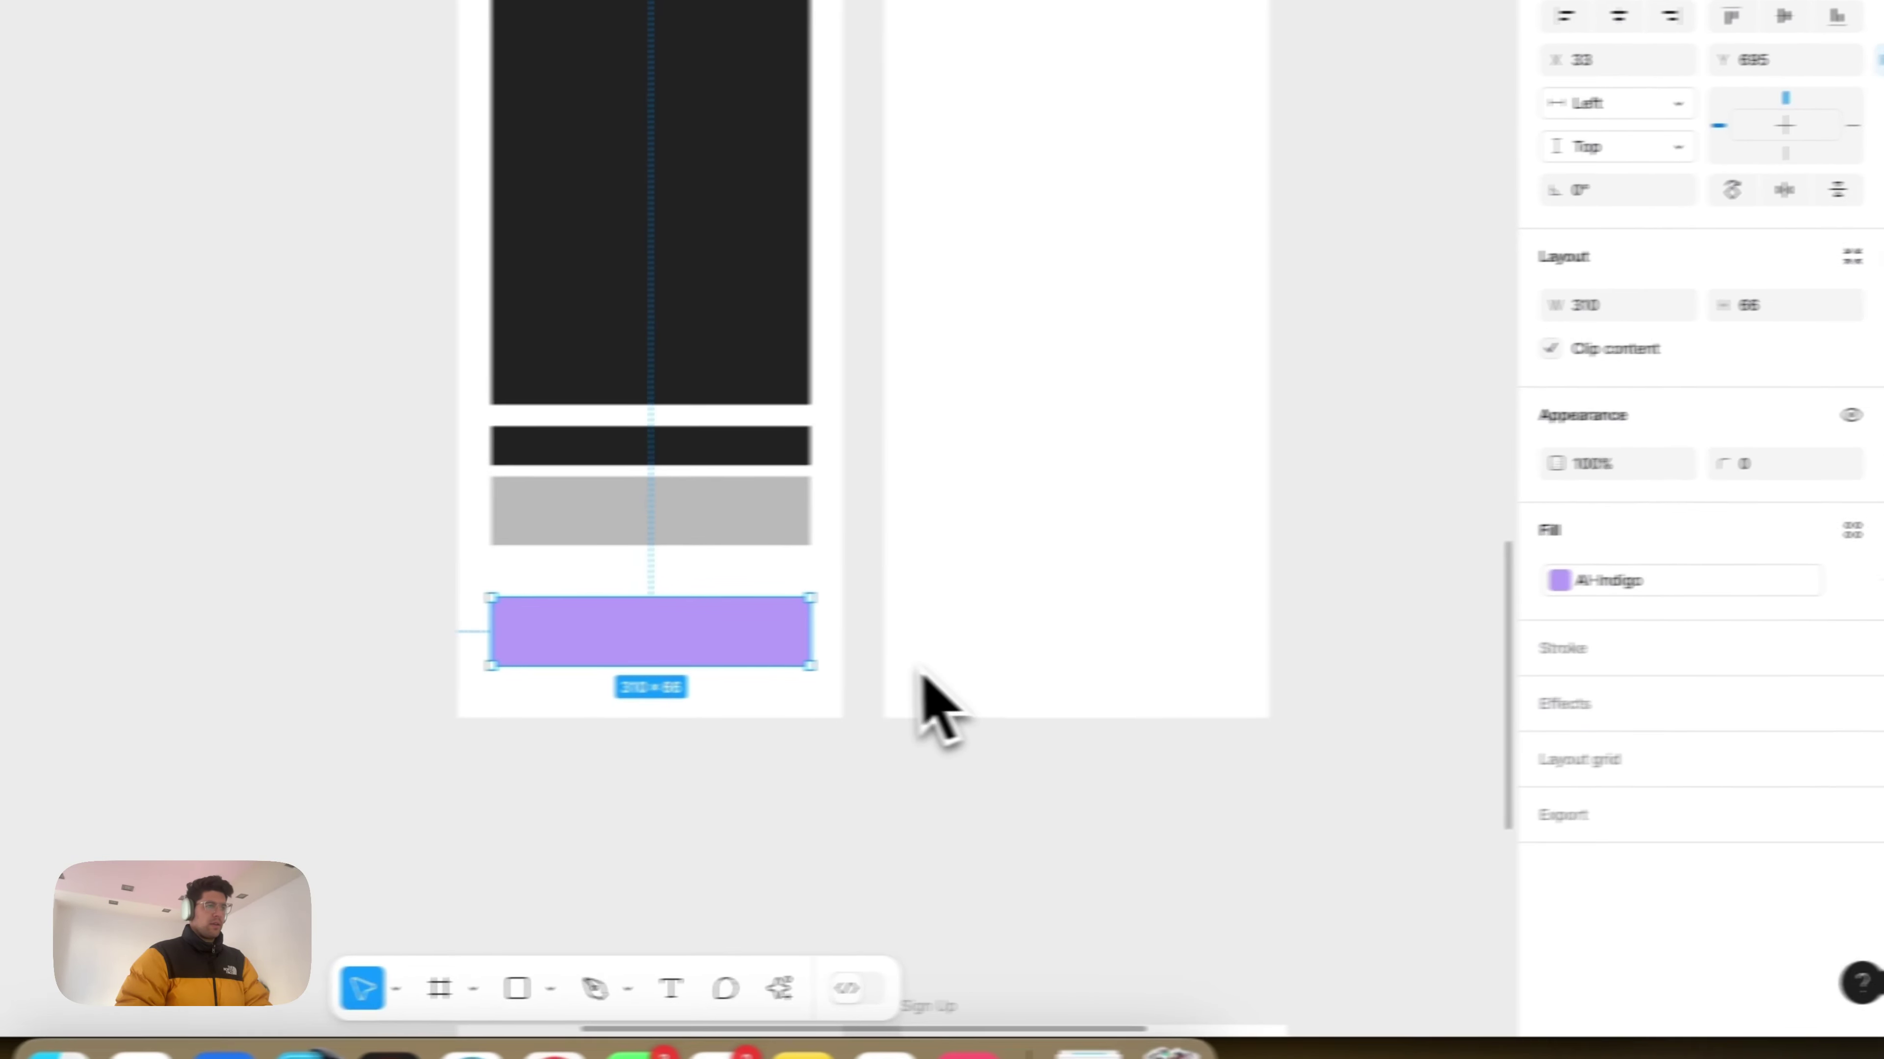
{"action": "left_click_drag", "start_coordinate": [707, 627], "coordinate": [707, 614]}
{"action": "scroll", "coordinate": [723, 625], "scroll_direction": "left", "scroll_amount": 3}
{"action": "scroll", "coordinate": [723, 625], "scroll_direction": "up", "scroll_amount": 2}
{"action": "scroll", "coordinate": [946, 652], "scroll_direction": "down", "scroll_amount": 2}
{"action": "scroll", "coordinate": [946, 651], "scroll_direction": "right", "scroll_amount": 1}
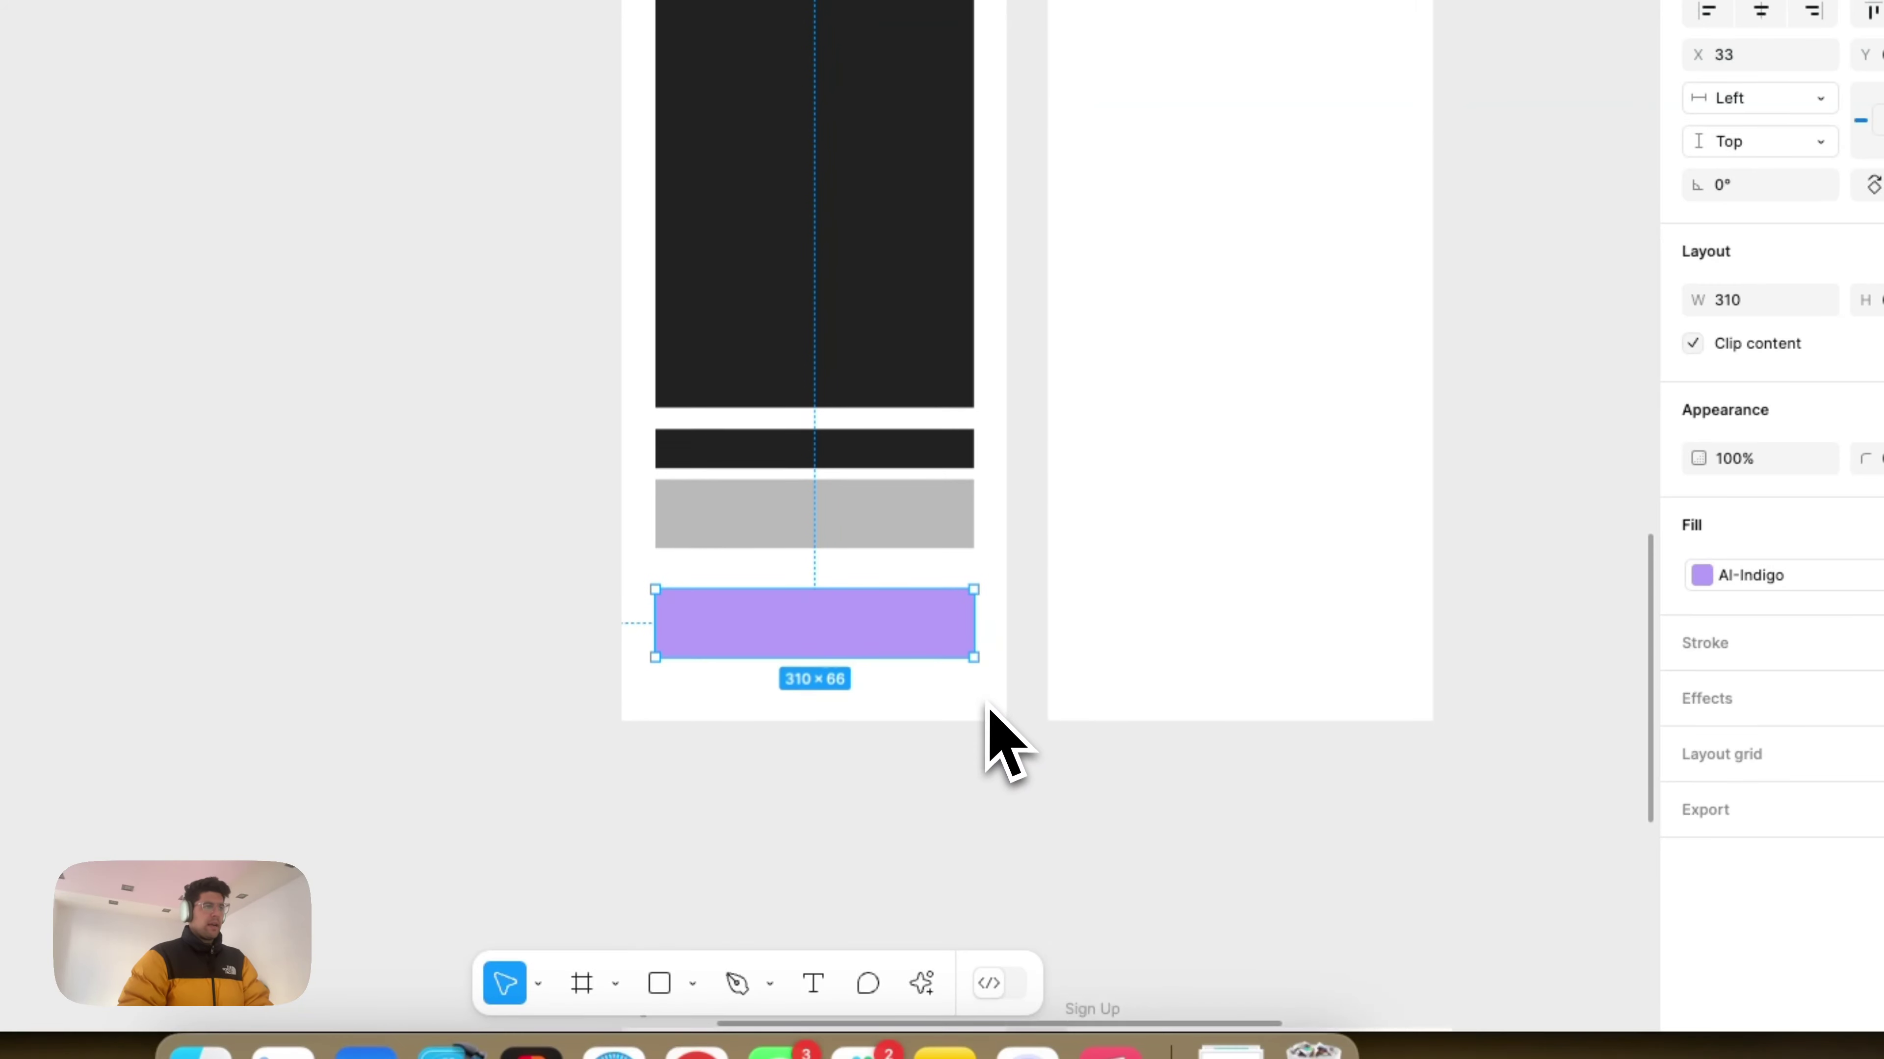
{"action": "scroll", "coordinate": [993, 701], "scroll_direction": "right", "scroll_amount": 4}
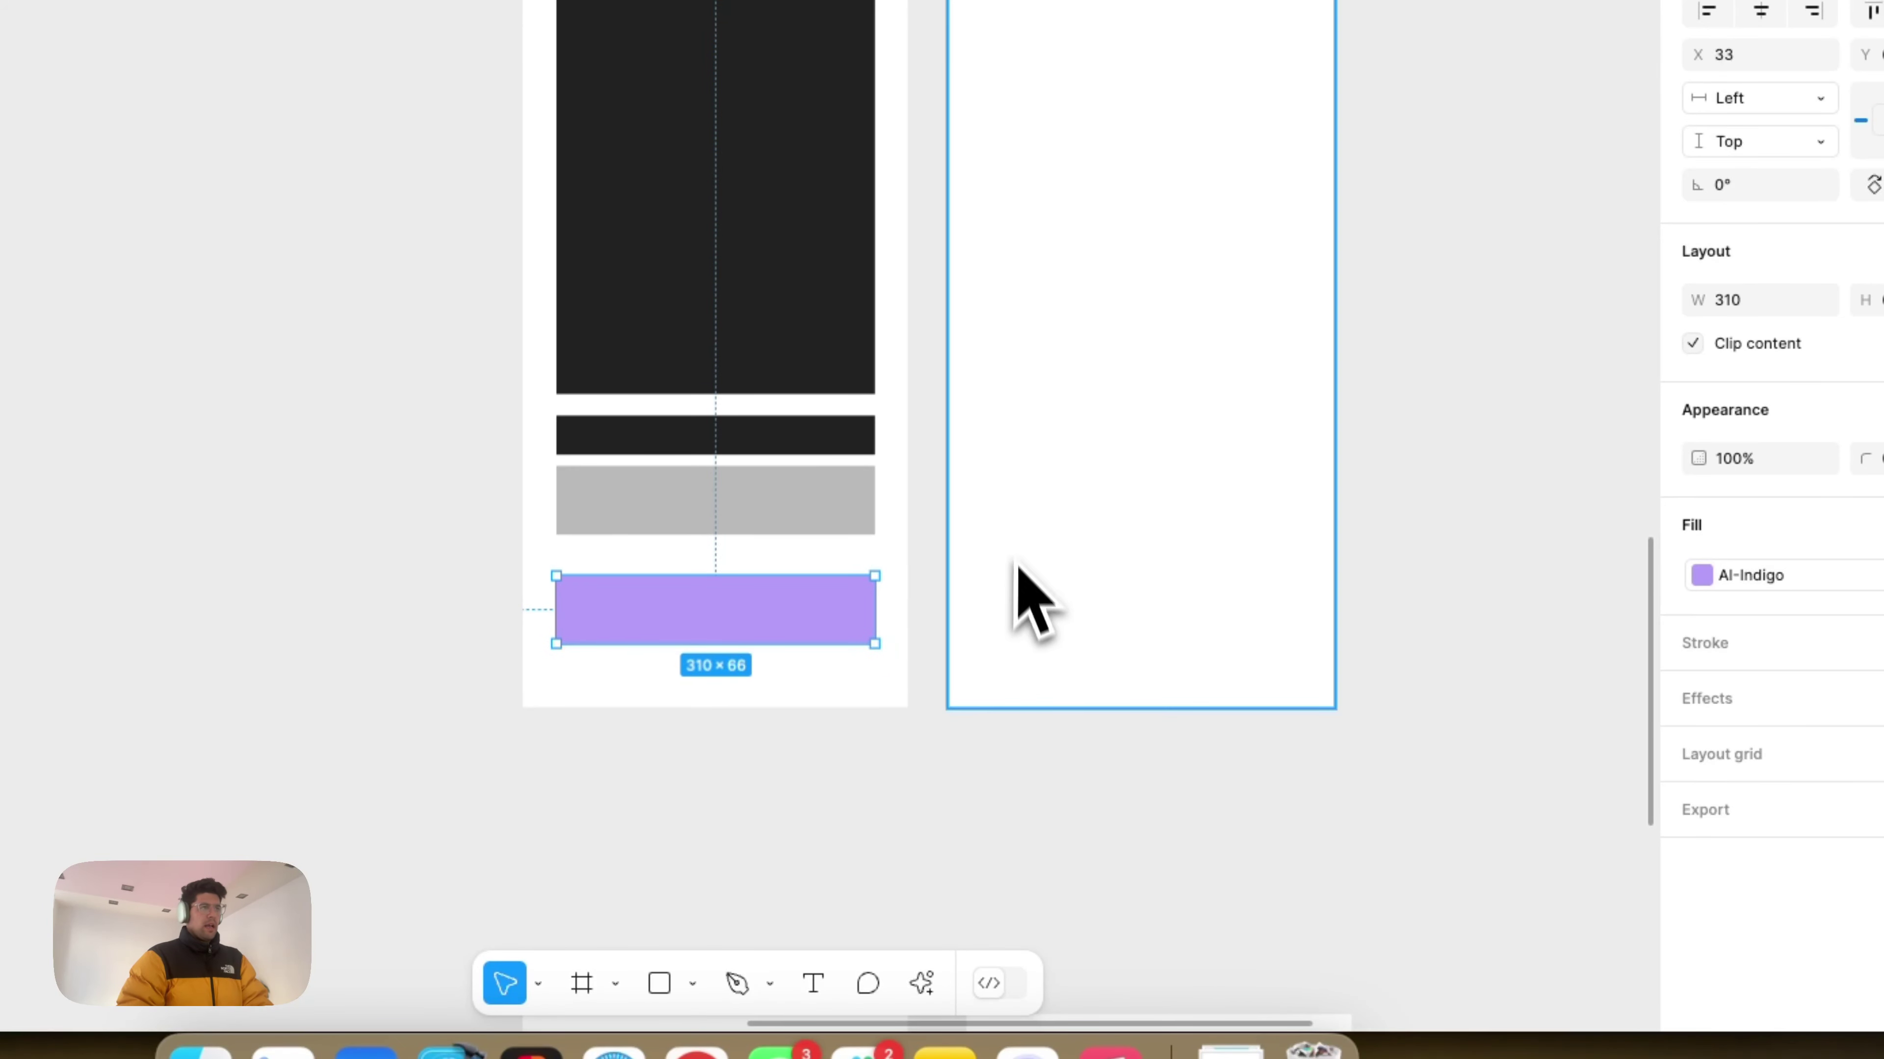
Step: Add the text "Next" inside the purple button and centre it
{"action": "left_click", "coordinate": [692, 603]}
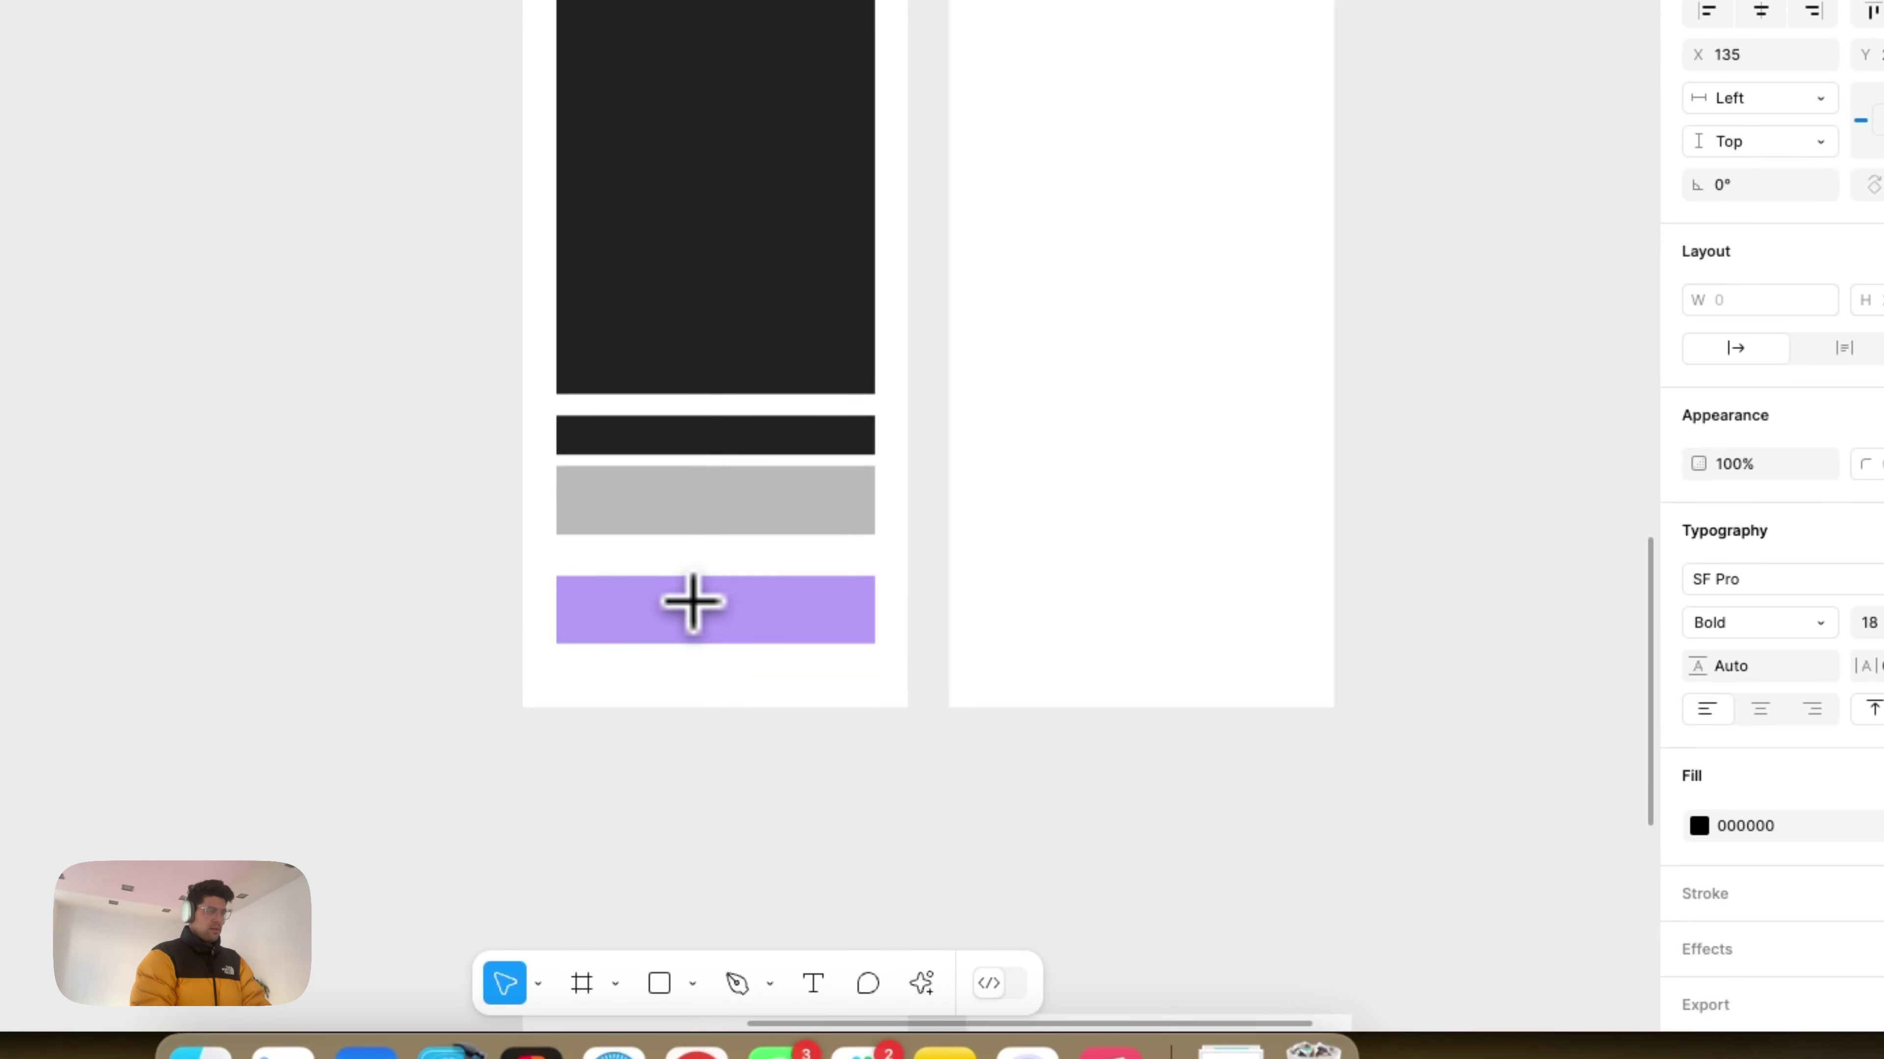
{"action": "type", "text": "Next"}
{"action": "key", "text": "Escape"}
{"action": "key", "text": "alt+h"}
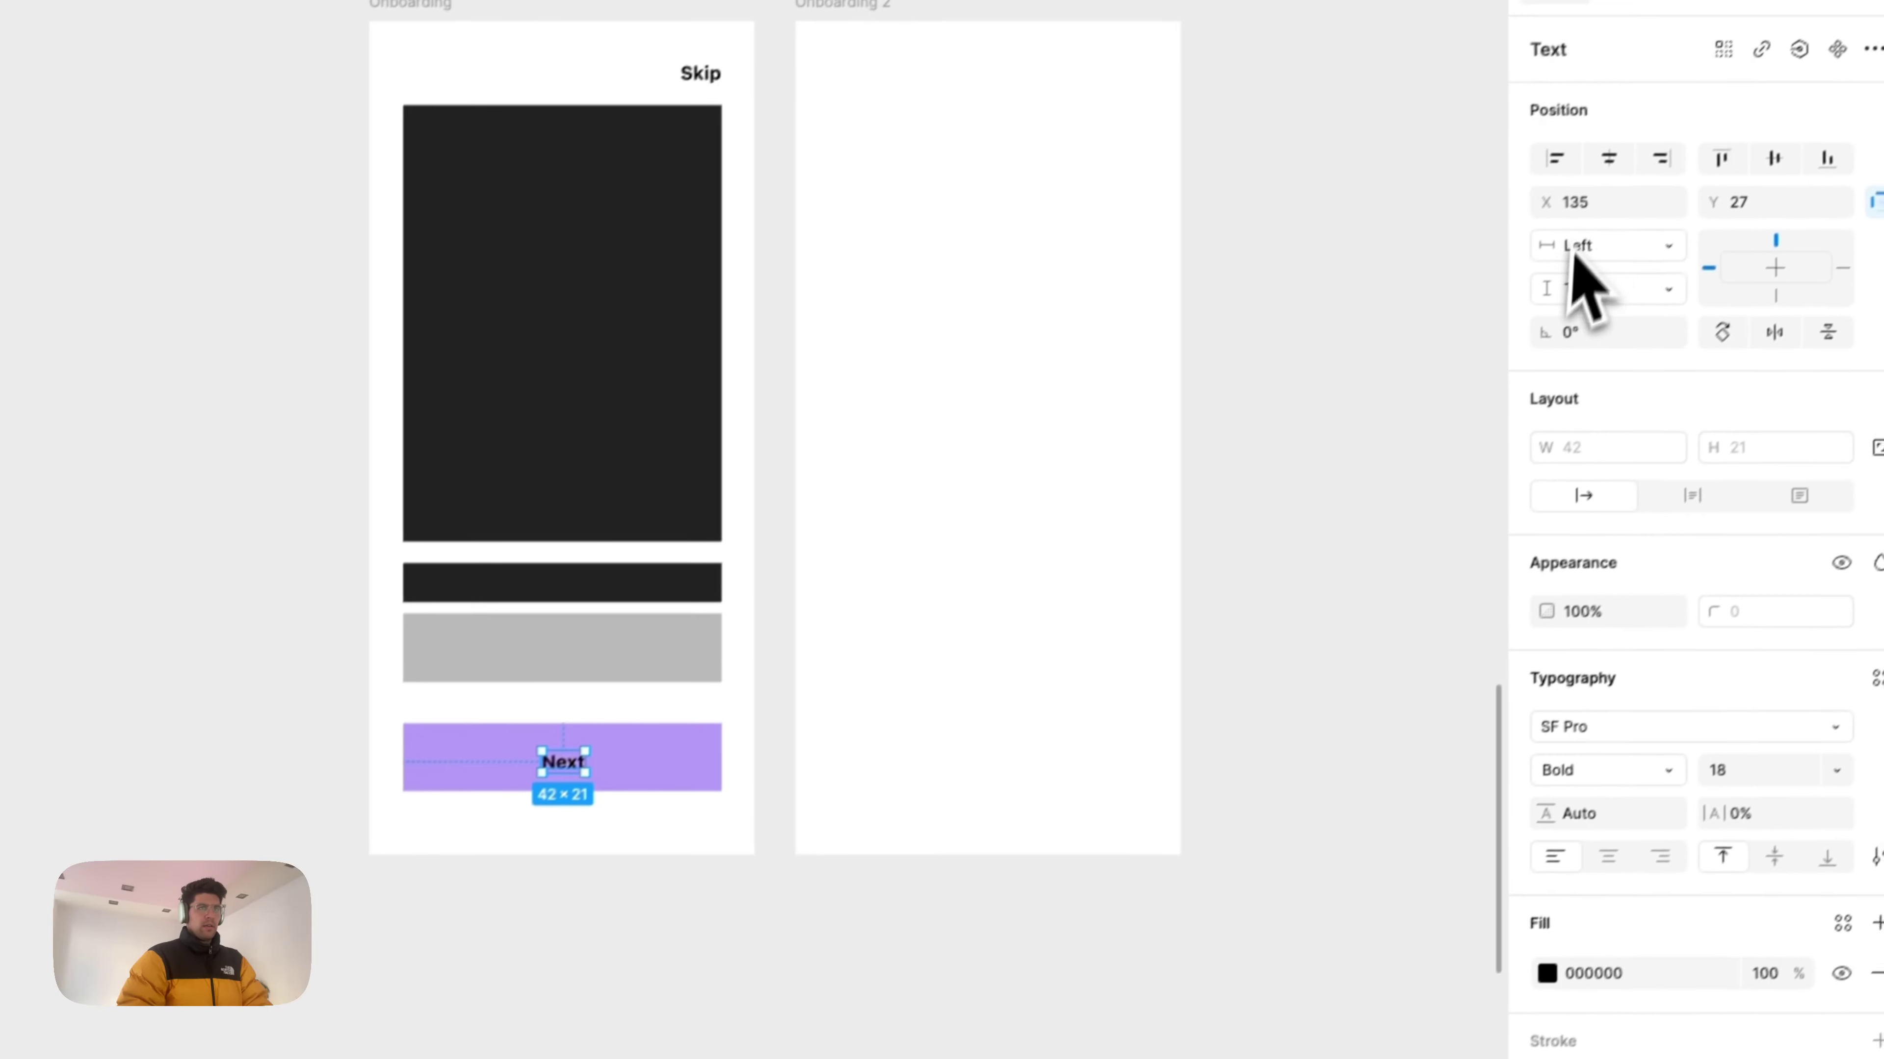
{"action": "left_click", "coordinate": [893, 913]}
Step: Copy the purple button and the three placeholder blocks from the Onboarding screen into the Onboarding 2 frame
{"action": "left_click", "coordinate": [694, 787]}
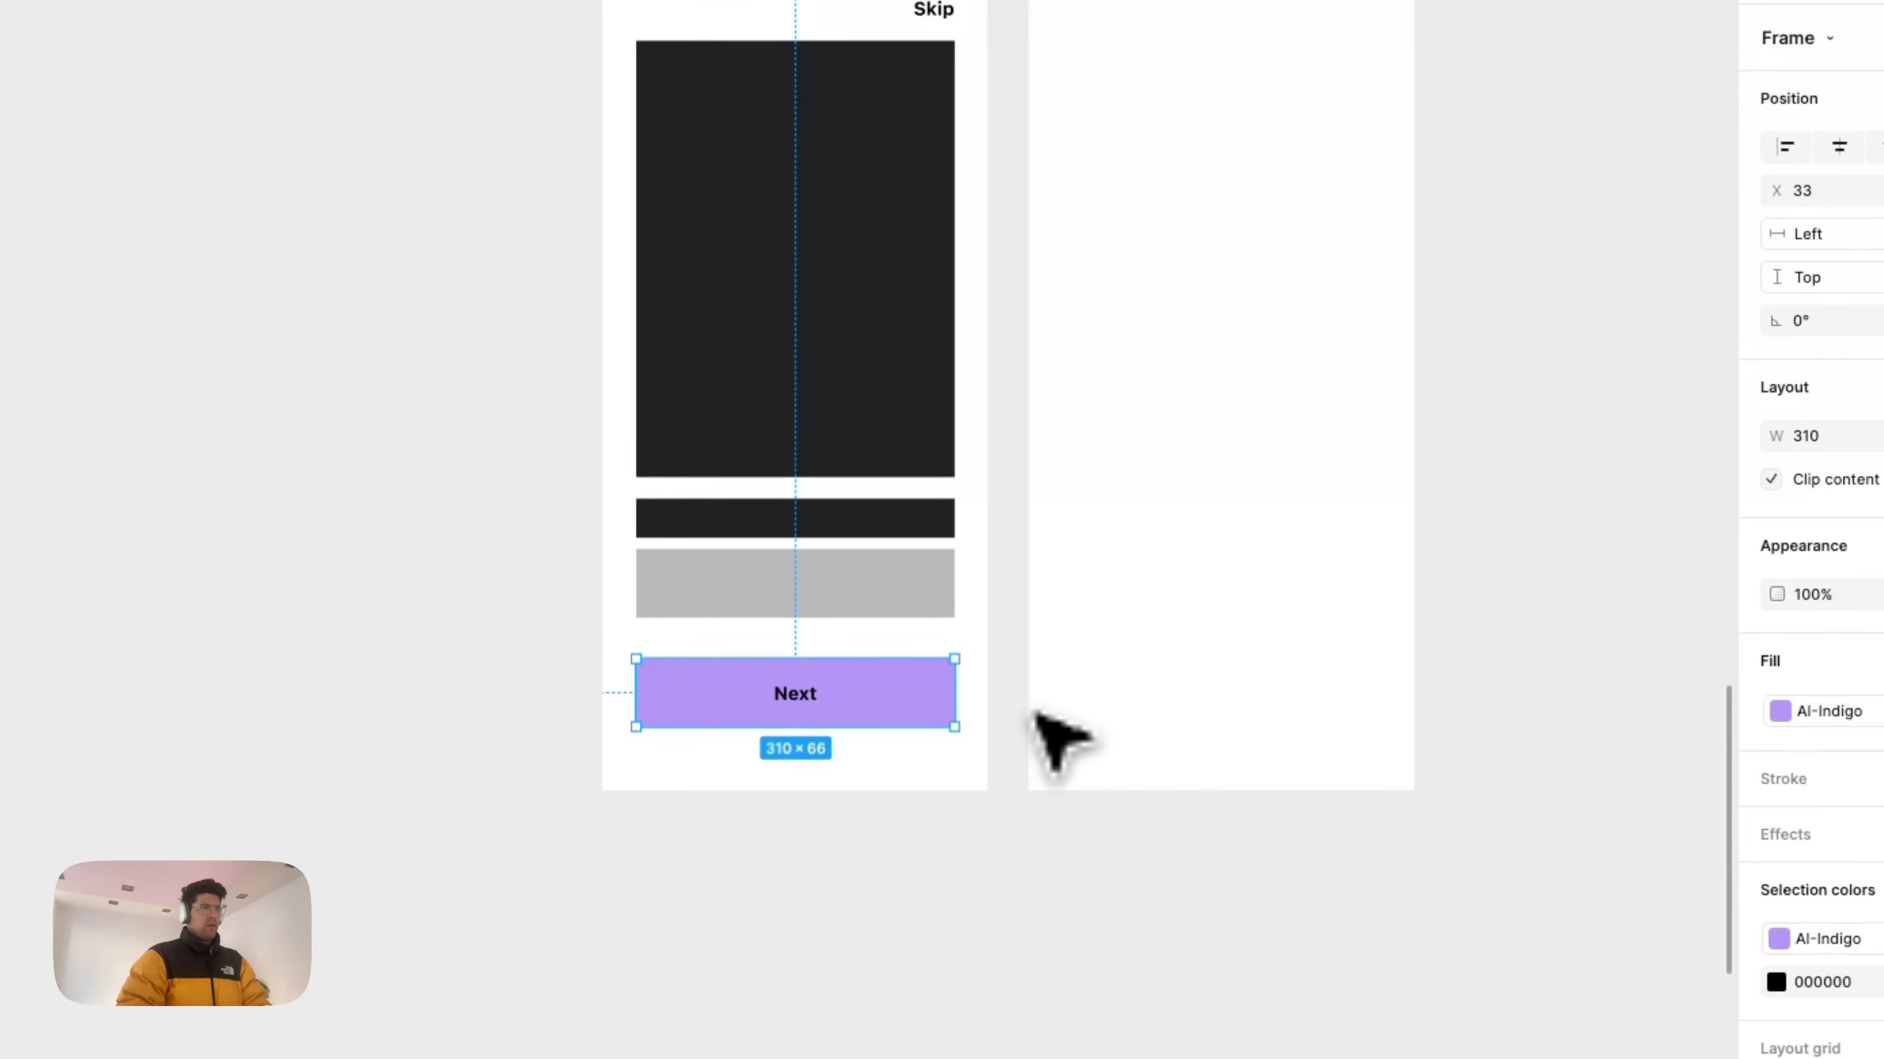
{"action": "left_click", "coordinate": [923, 593], "text": "shift"}
{"action": "left_click", "coordinate": [896, 517], "text": "shift"}
{"action": "left_click", "coordinate": [937, 461], "text": "shift"}
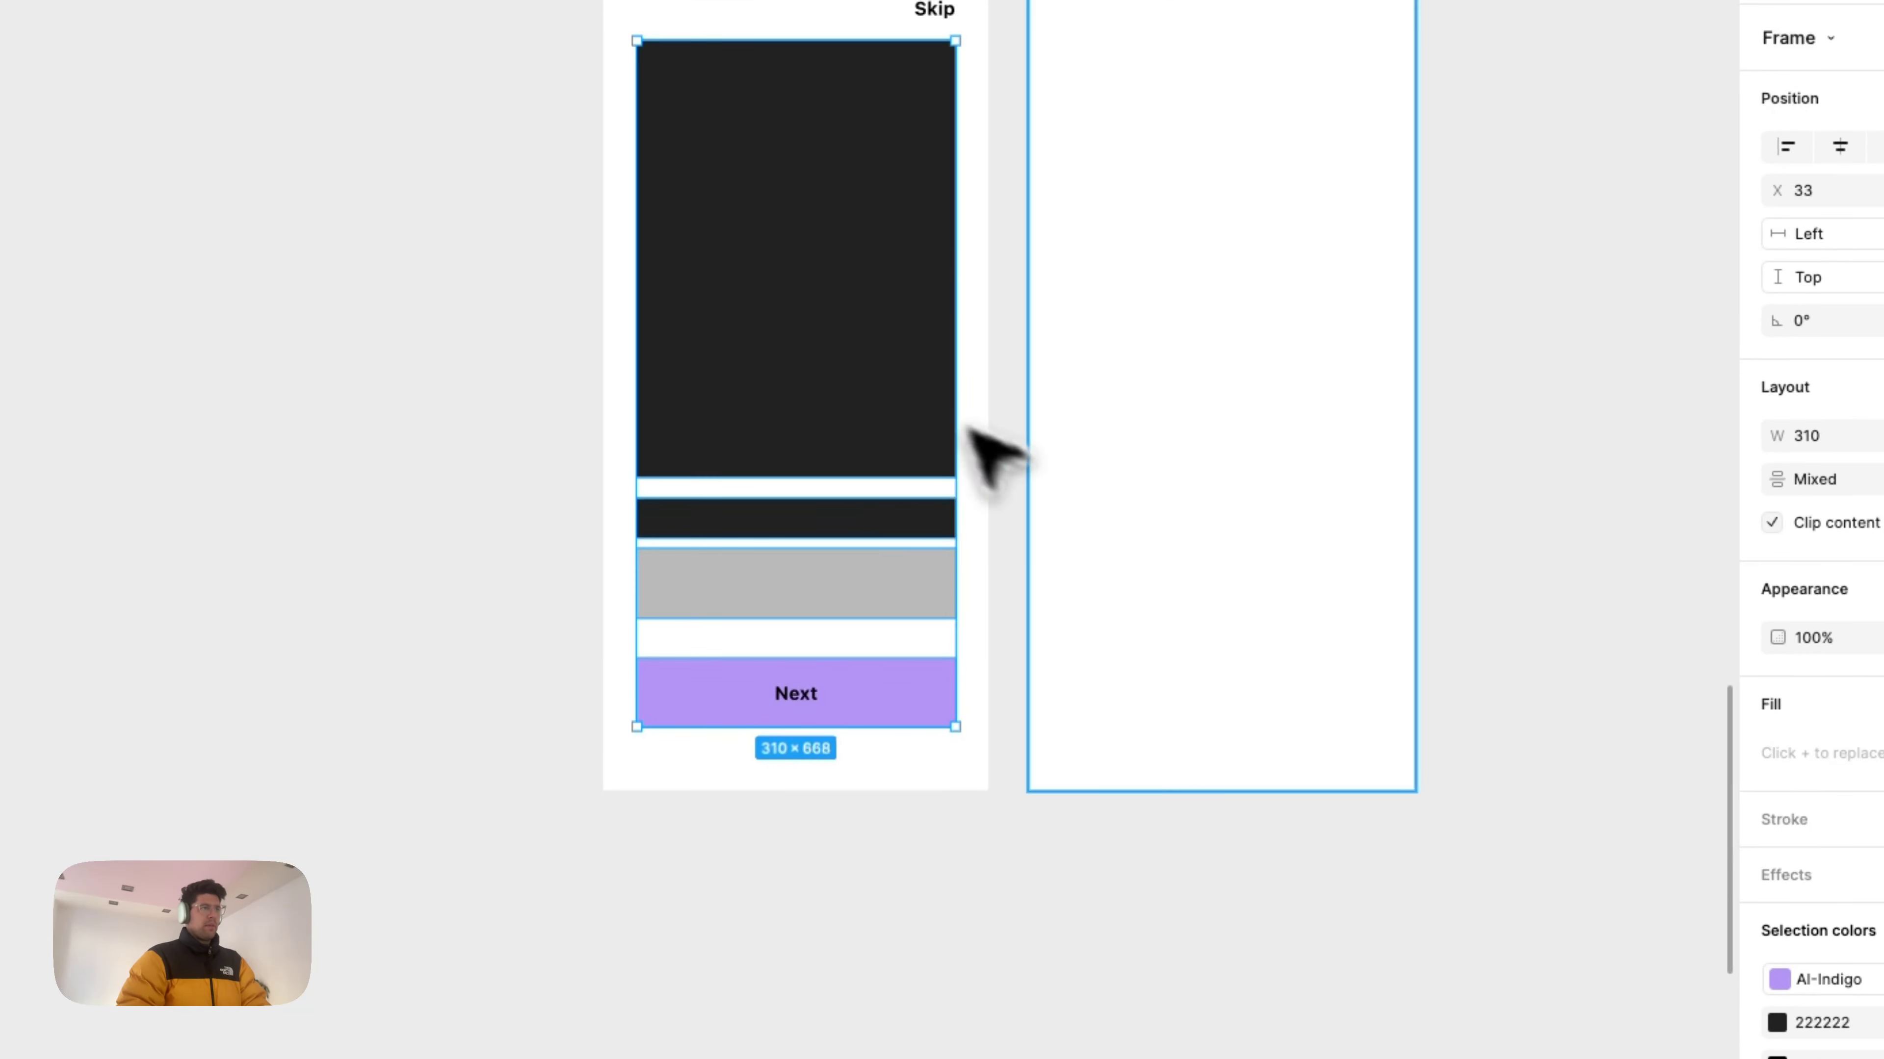
{"action": "scroll", "coordinate": [1039, 505], "scroll_direction": "right", "scroll_amount": 3}
{"action": "key", "text": "super+c"}
{"action": "left_click", "coordinate": [1068, 531]}
{"action": "key", "text": "super+v"}
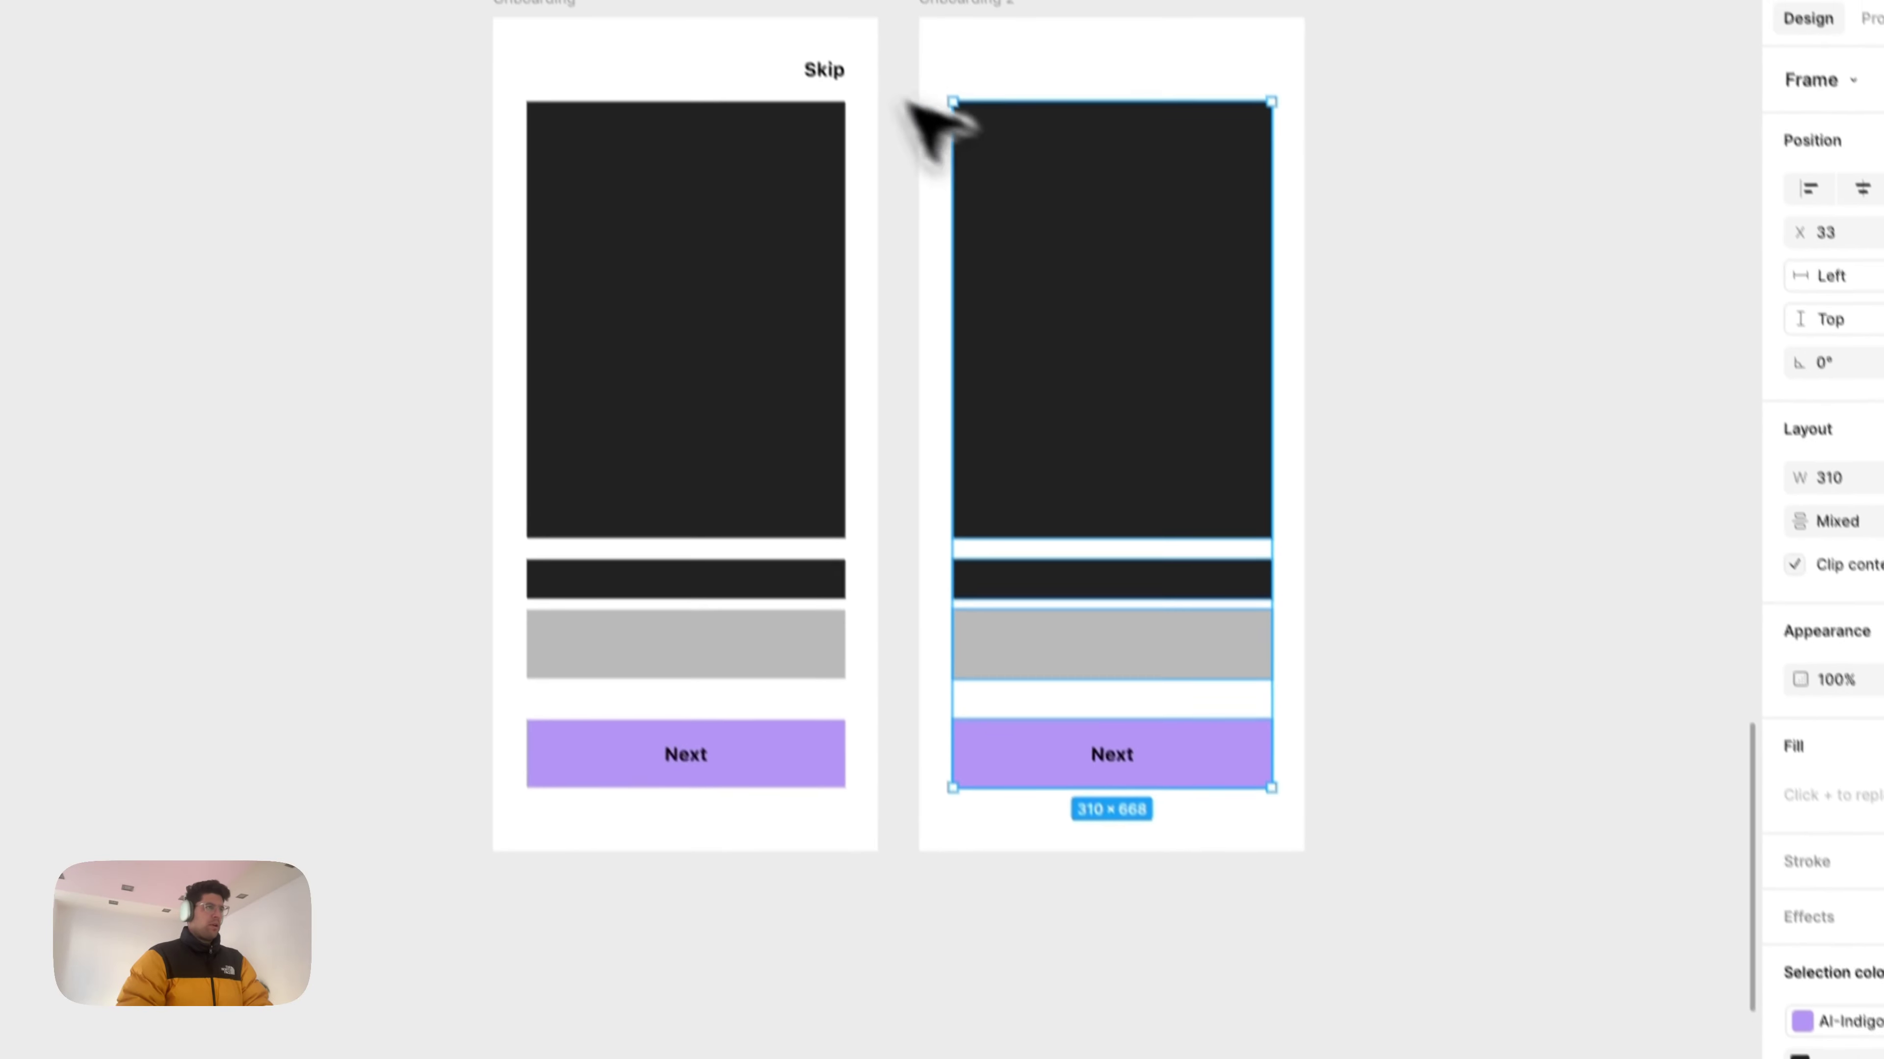
{"action": "left_click", "coordinate": [788, 26]}
Step: Change the Onboarding 2 button text to "Complete" and centre it horizontally in the button
{"action": "double_click", "coordinate": [1139, 804]}
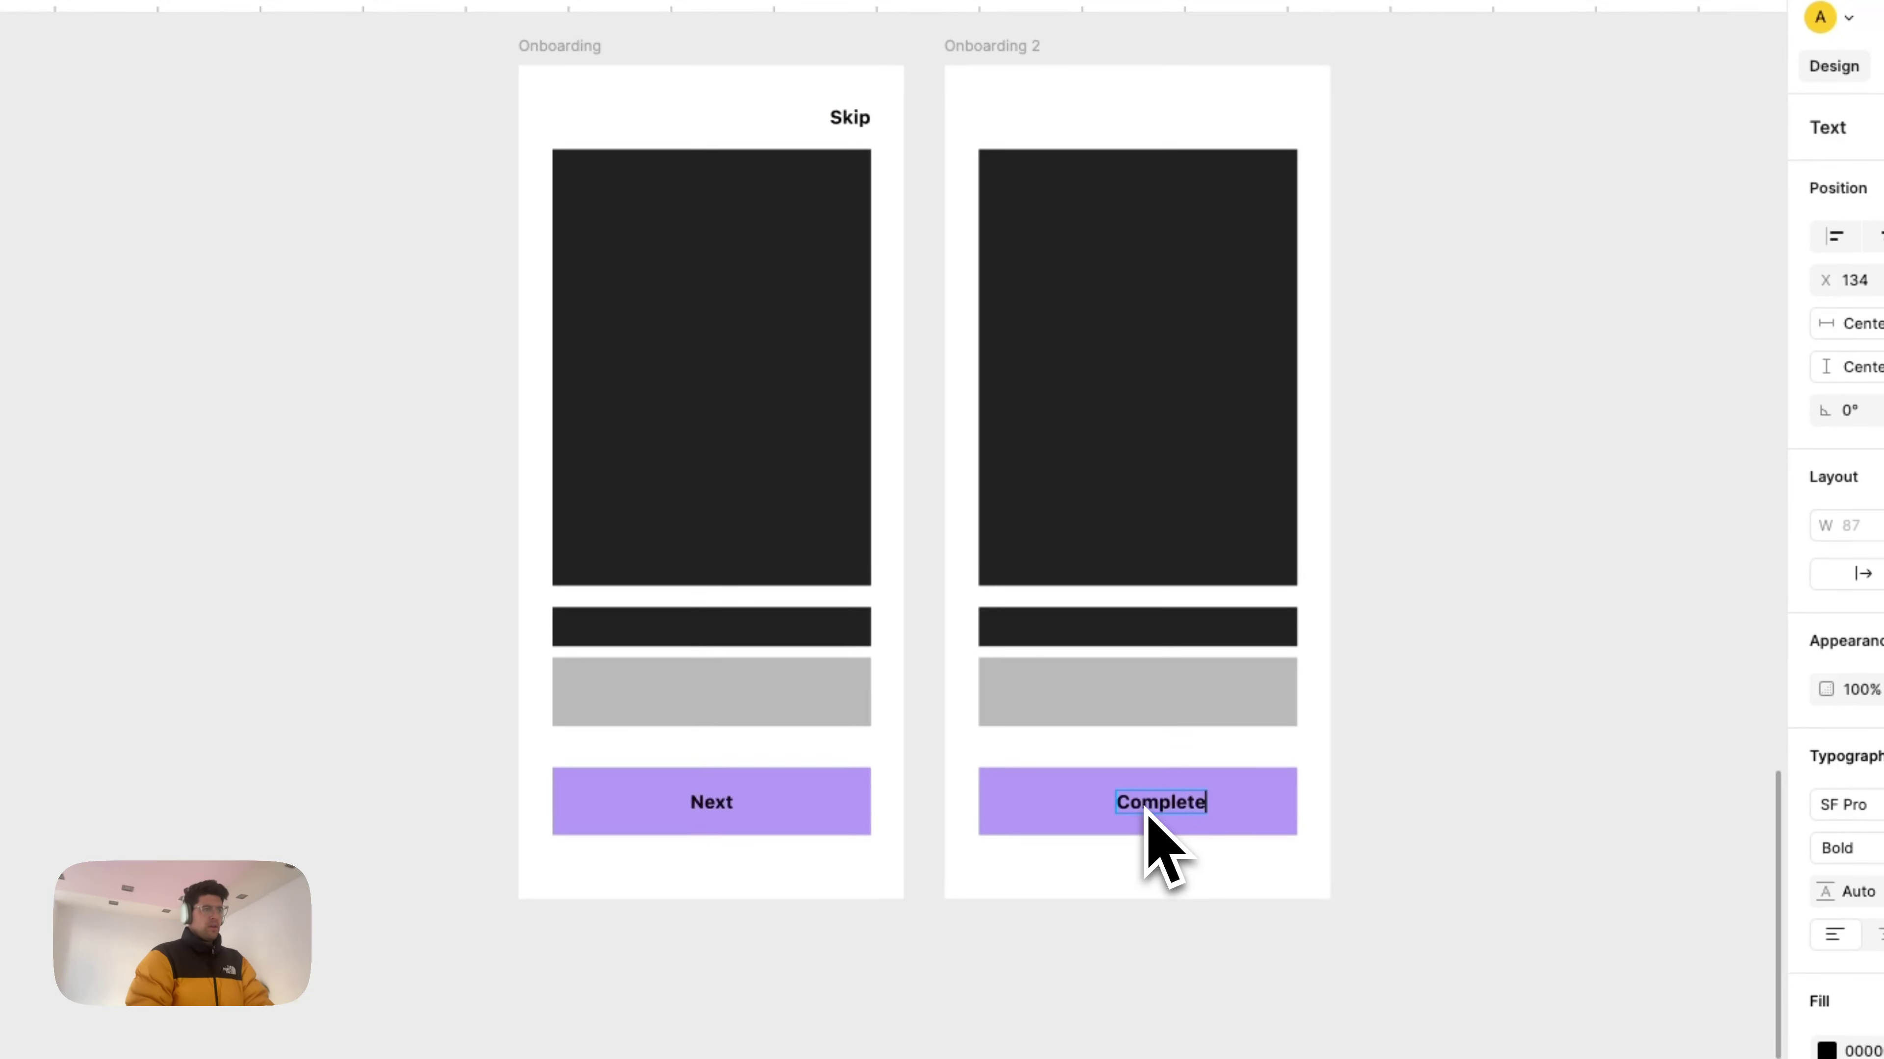
{"action": "key", "text": "Escape"}
{"action": "left_click", "coordinate": [1646, 202]}
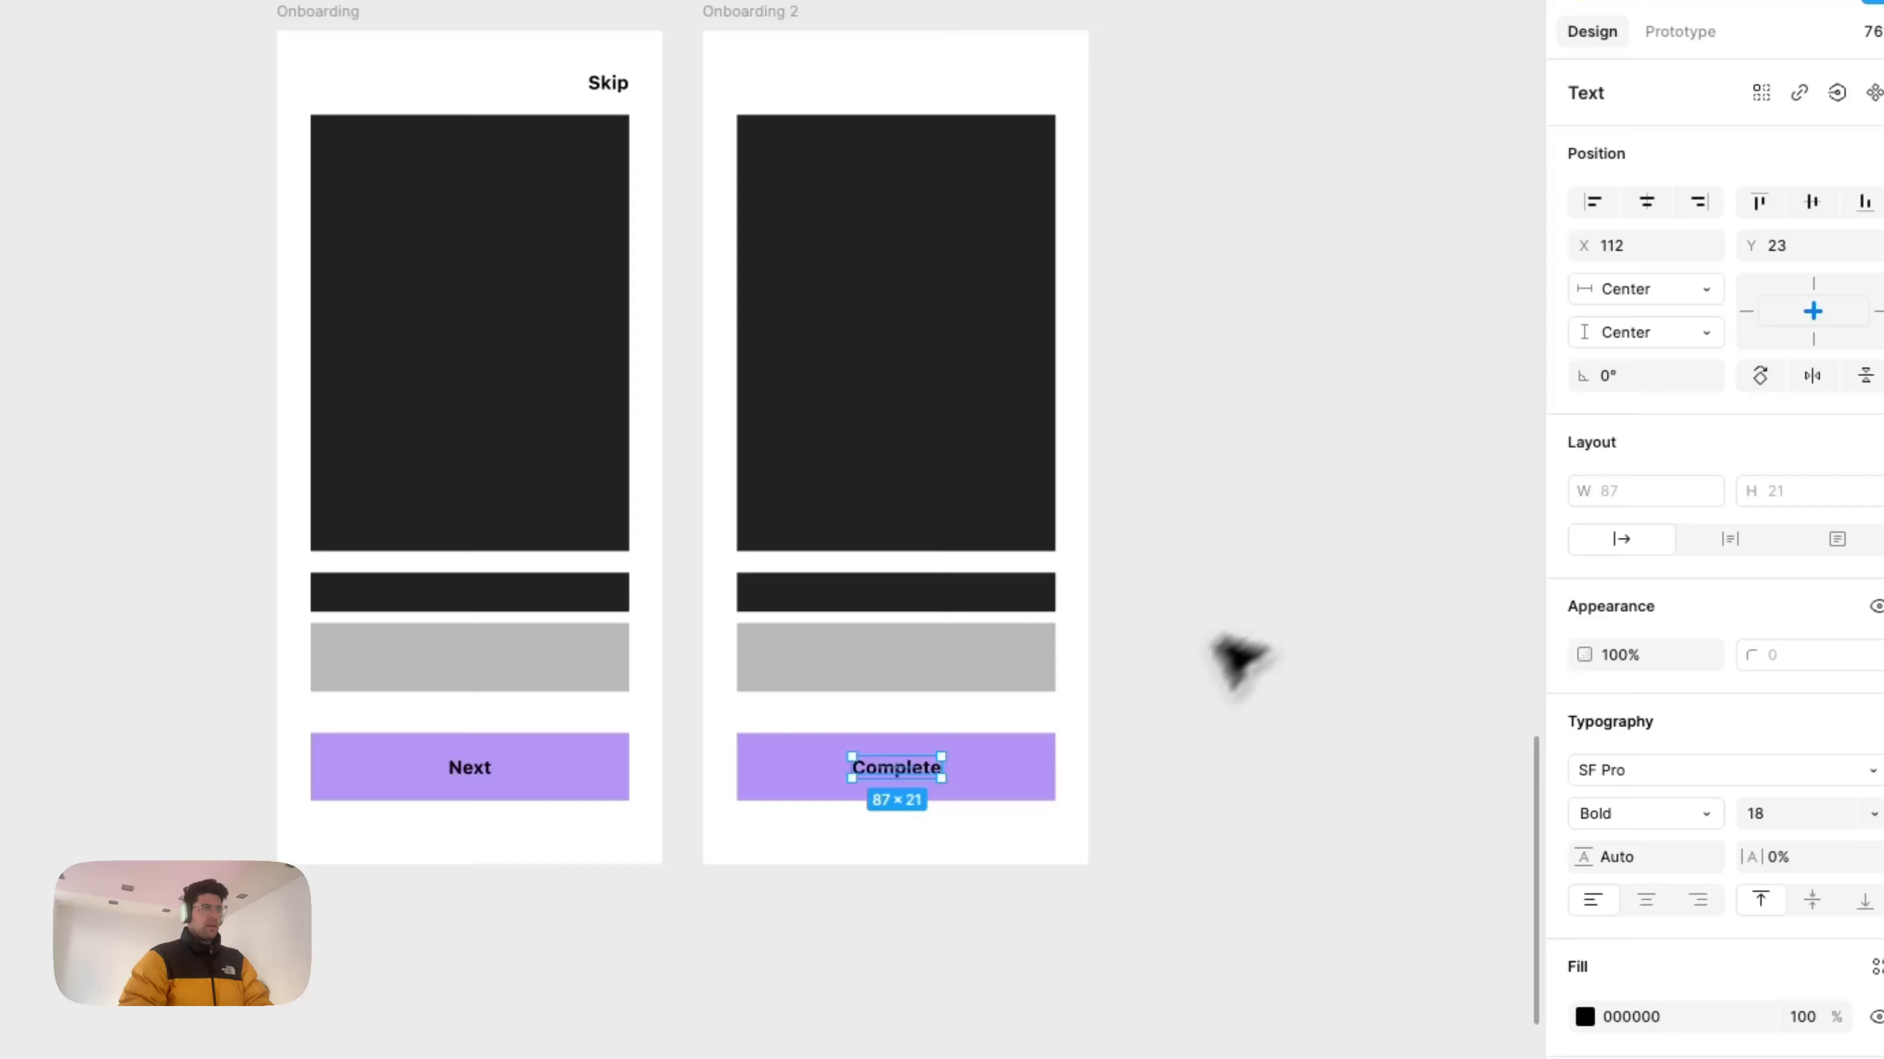
{"action": "left_click", "coordinate": [1160, 742]}
{"action": "scroll", "coordinate": [1161, 742], "scroll_direction": "down", "scroll_amount": 3}
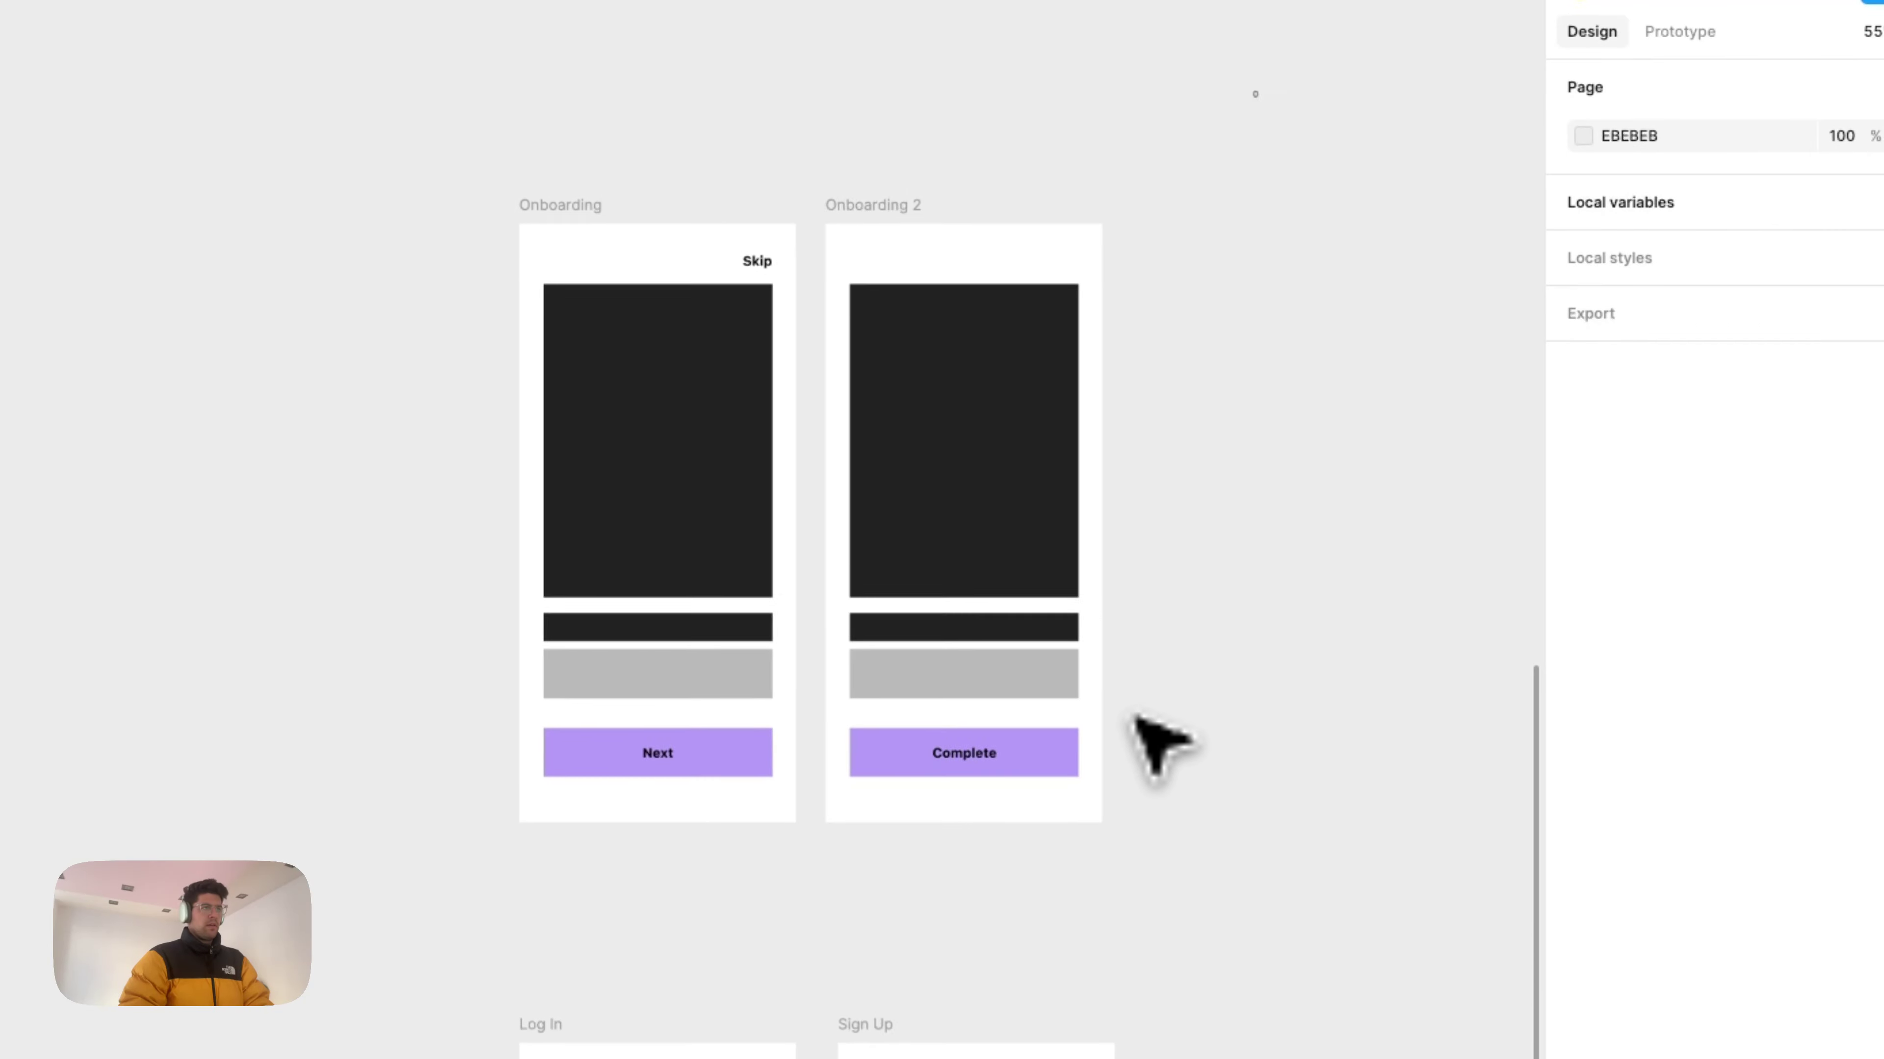
{"action": "scroll", "coordinate": [1161, 742], "scroll_direction": "right", "scroll_amount": 5}
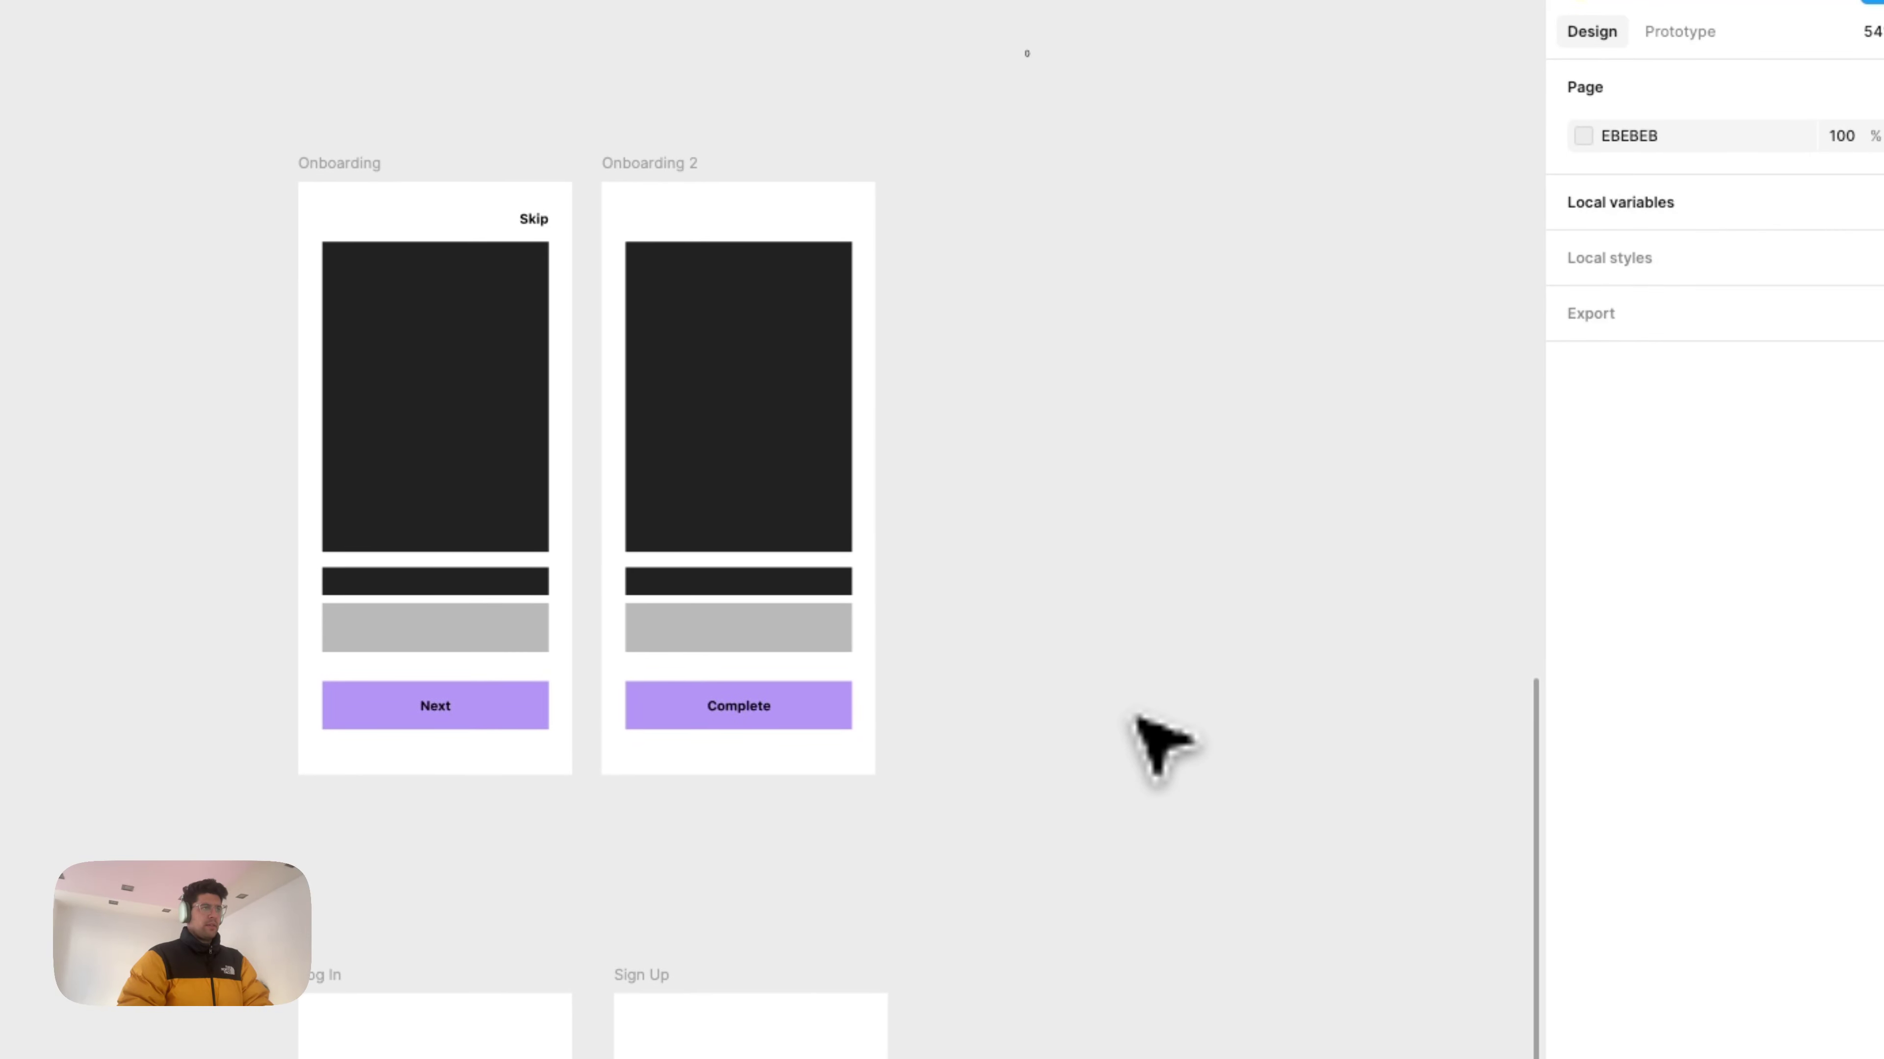
Step: Duplicate the Onboarding frame to the right of Onboarding 2 and rename the copy "Home"
{"action": "left_click", "coordinate": [467, 156]}
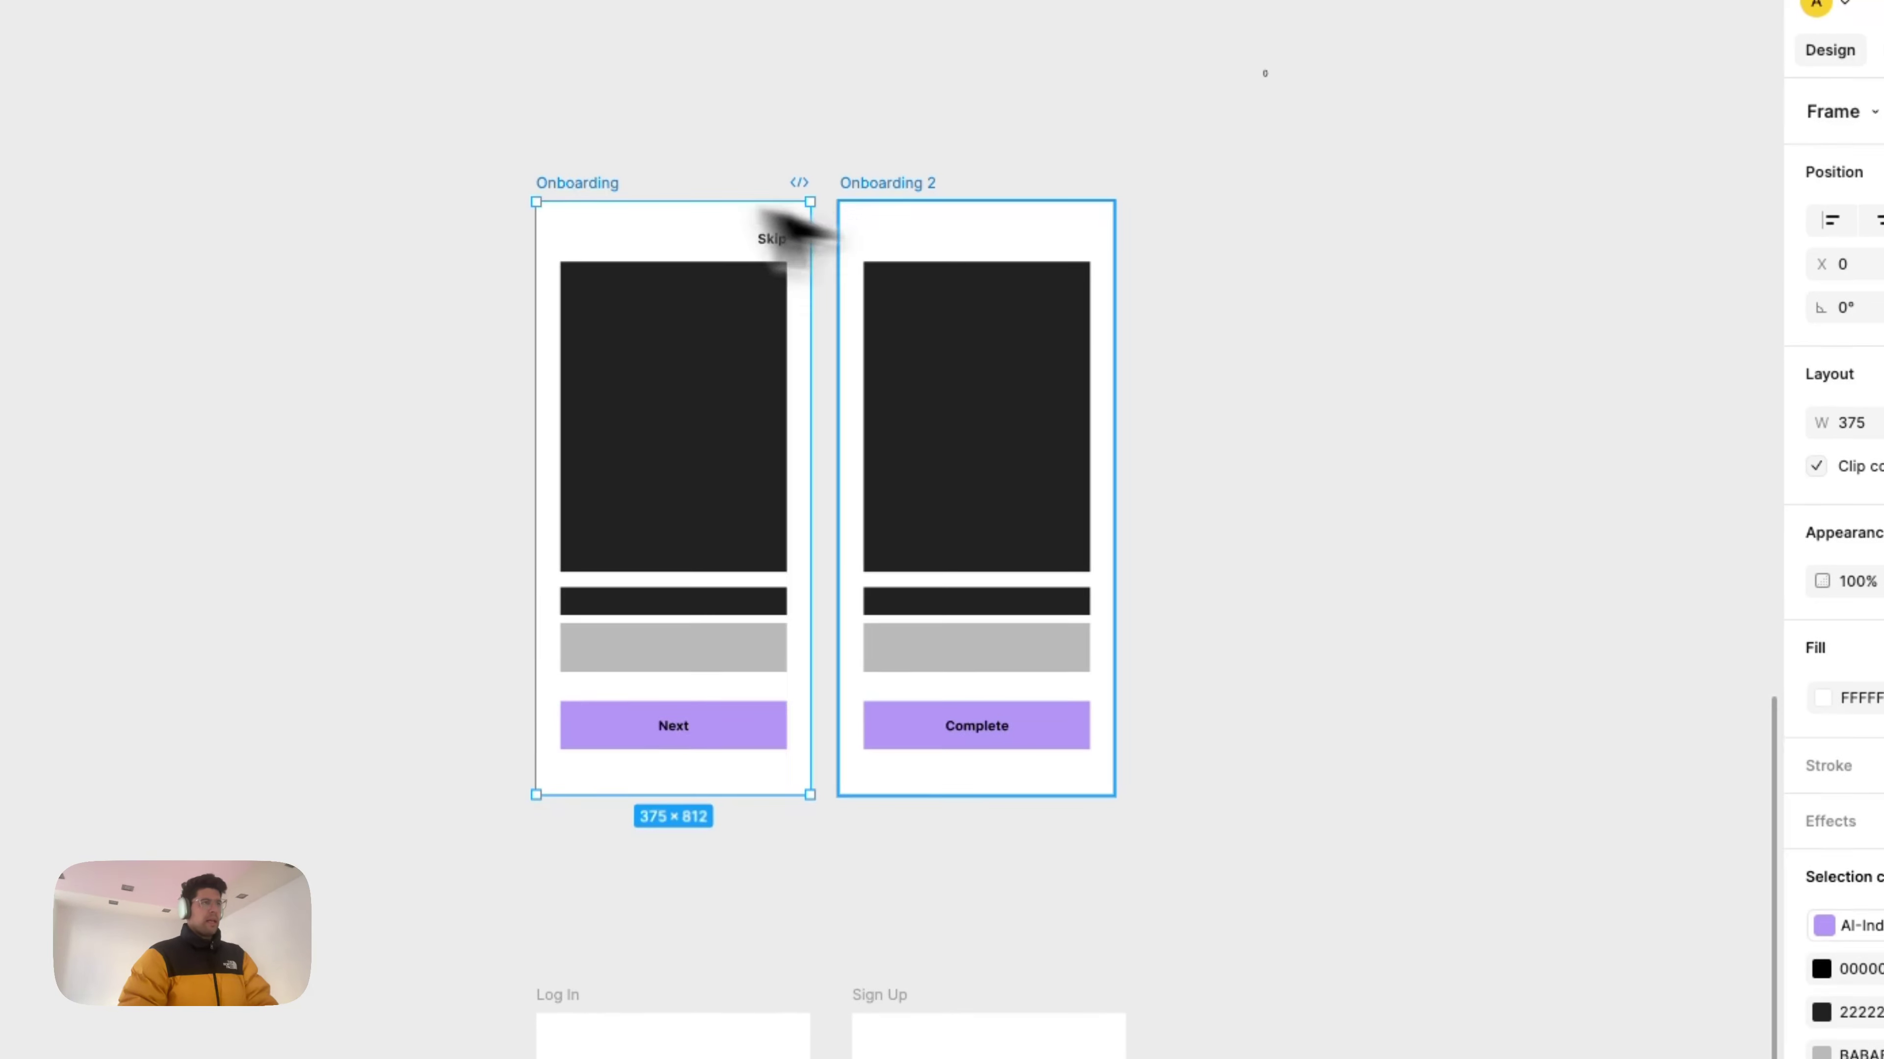
{"action": "key", "text": "ctrl+d"}
{"action": "scroll", "coordinate": [1408, 408], "scroll_direction": "right", "scroll_amount": 5}
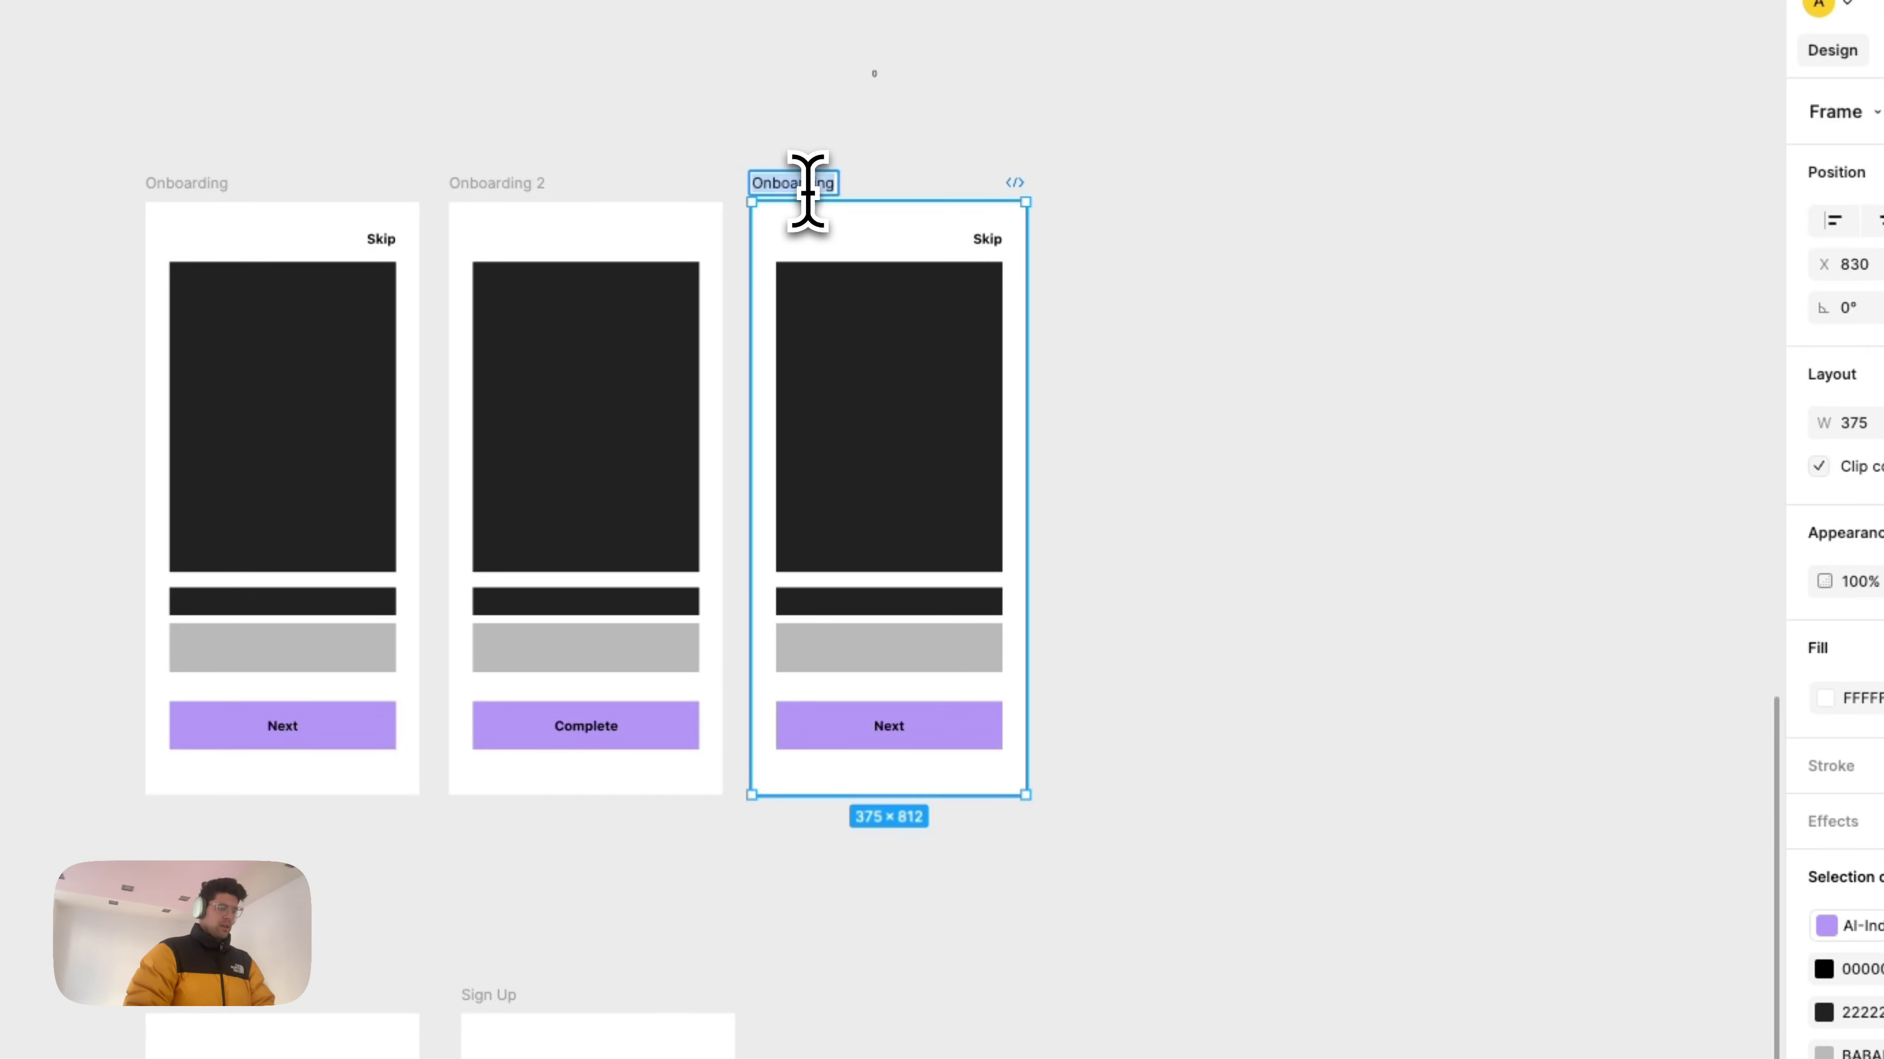
{"action": "type", "text": "Home"}
{"action": "key", "text": "Return"}
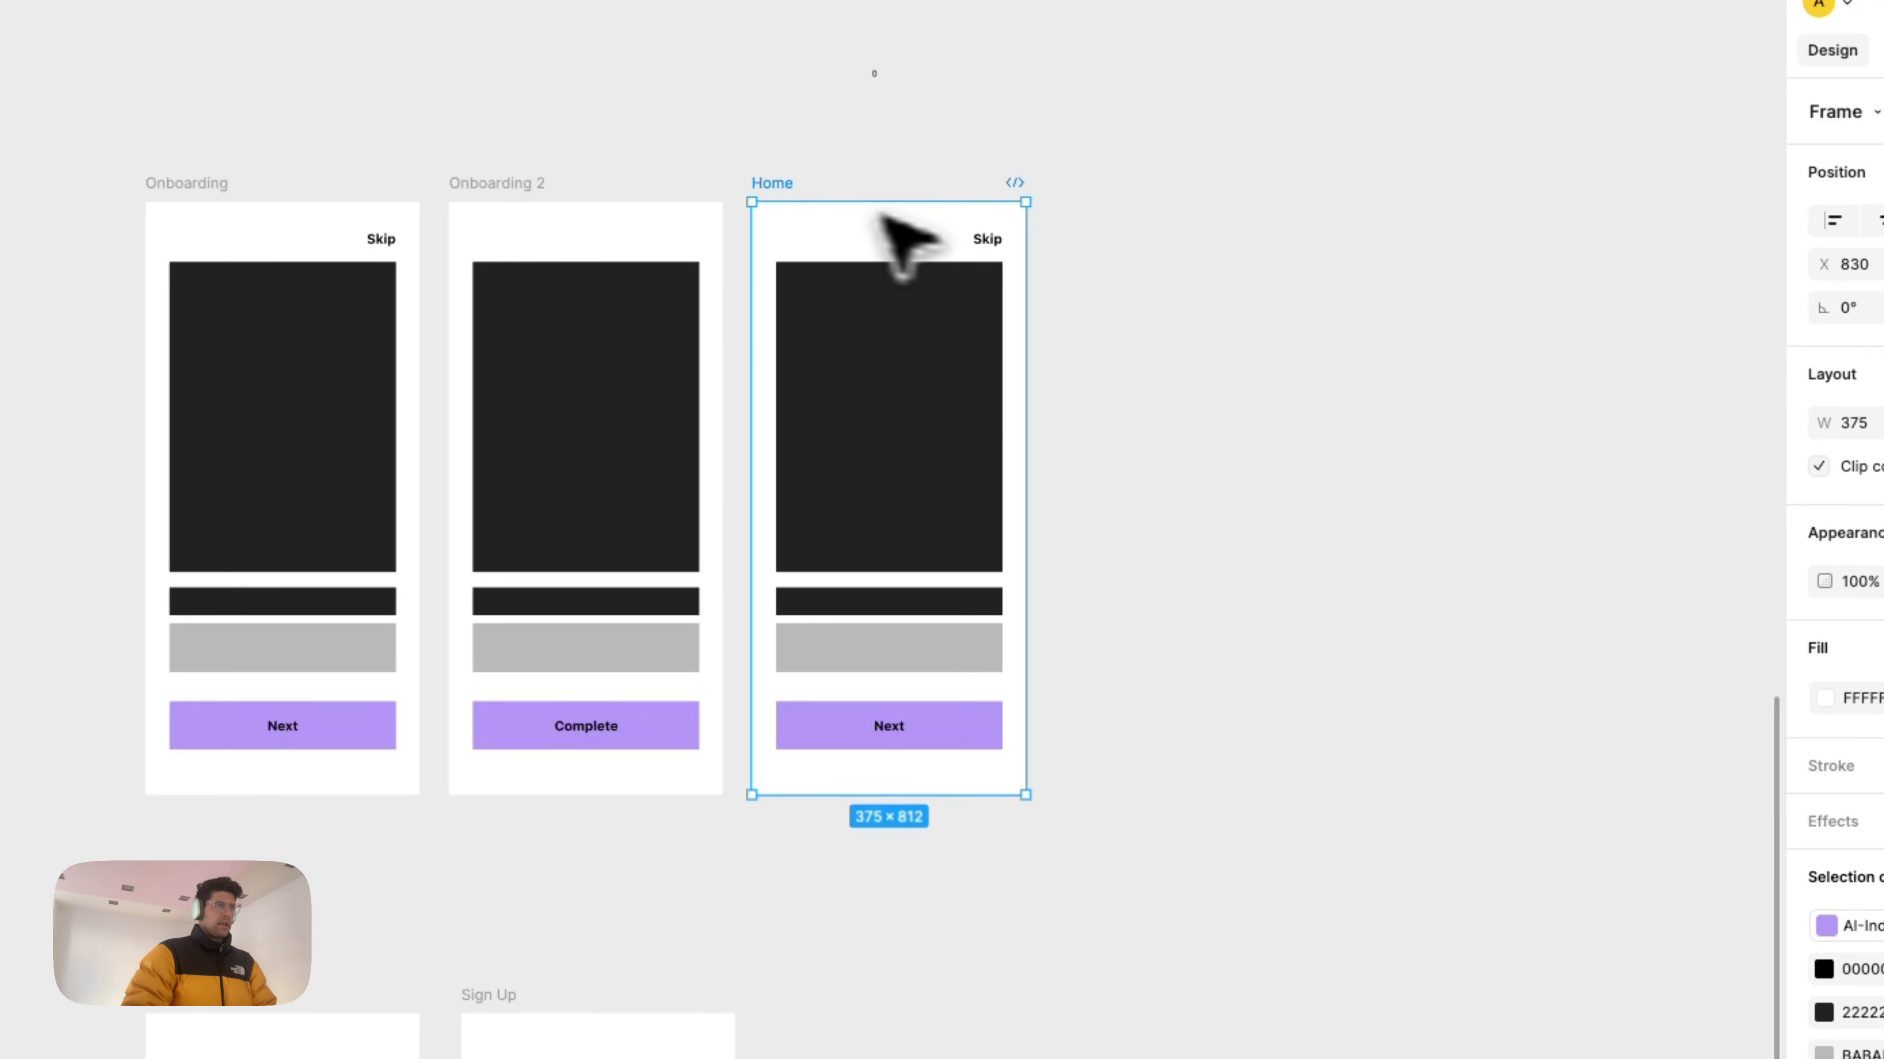
Step: Delete the Skip text, the three placeholder blocks and the Next button from the Home frame
{"action": "left_click", "coordinate": [982, 239]}
{"action": "left_click", "coordinate": [890, 445], "text": "shift"}
{"action": "left_click", "coordinate": [883, 602], "text": "shift"}
{"action": "left_click", "coordinate": [890, 645], "text": "shift"}
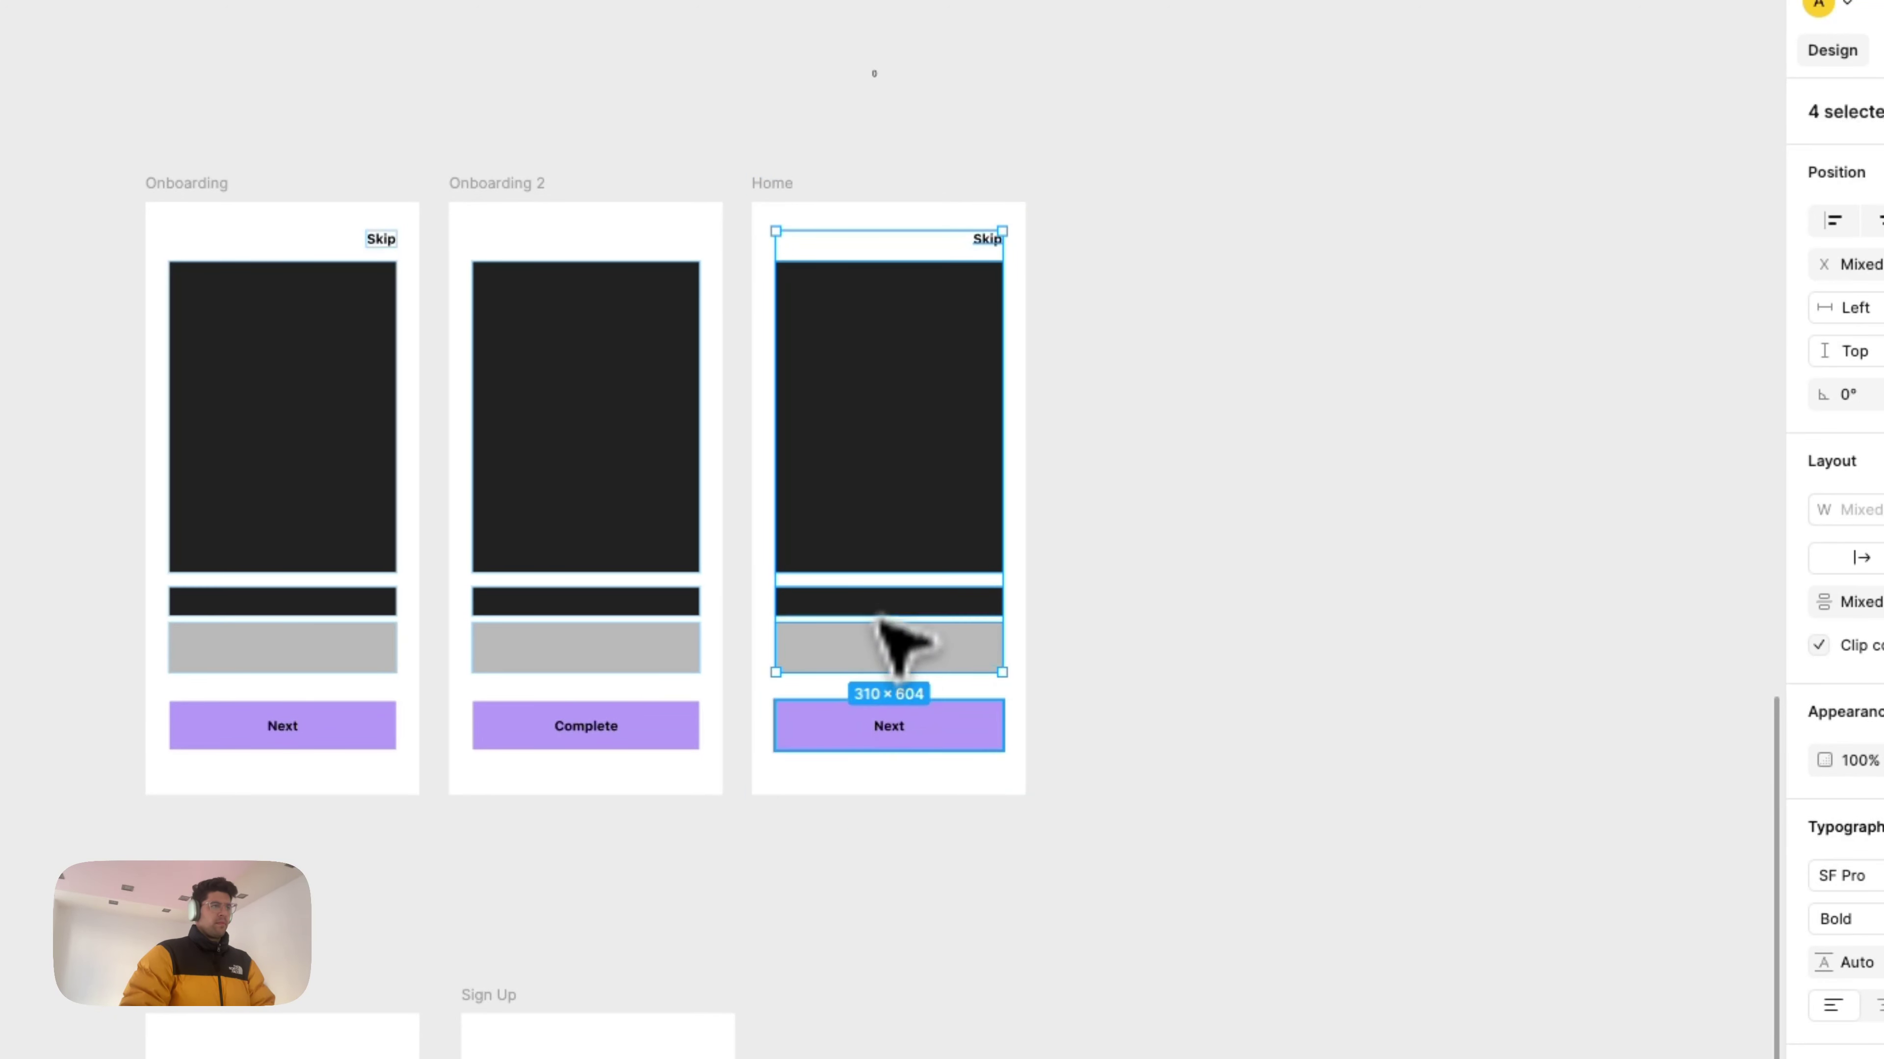
{"action": "left_click", "coordinate": [890, 725], "text": "shift"}
{"action": "key", "text": "Delete"}
{"action": "scroll", "coordinate": [1316, 694], "scroll_direction": "left", "scroll_amount": 5}
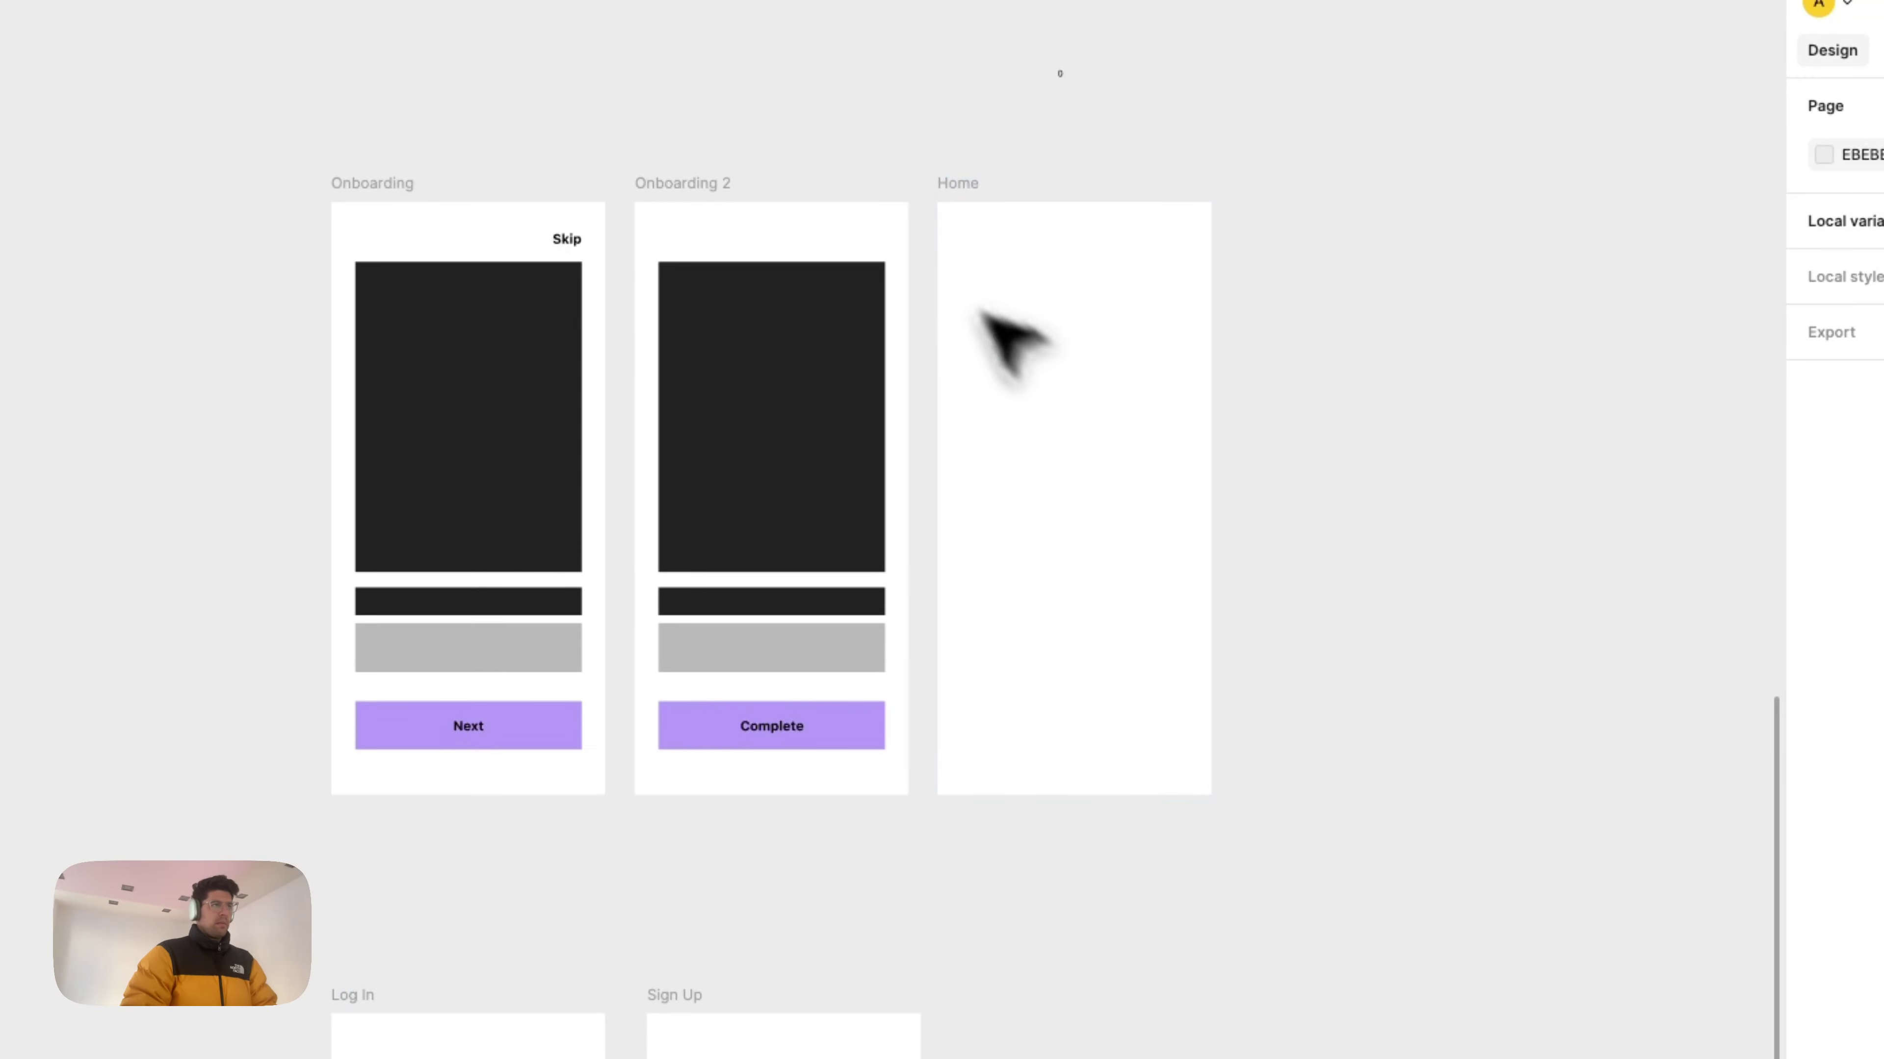
{"action": "left_click", "coordinate": [960, 185]}
{"action": "scroll", "coordinate": [1102, 378], "scroll_direction": "up", "scroll_amount": 2}
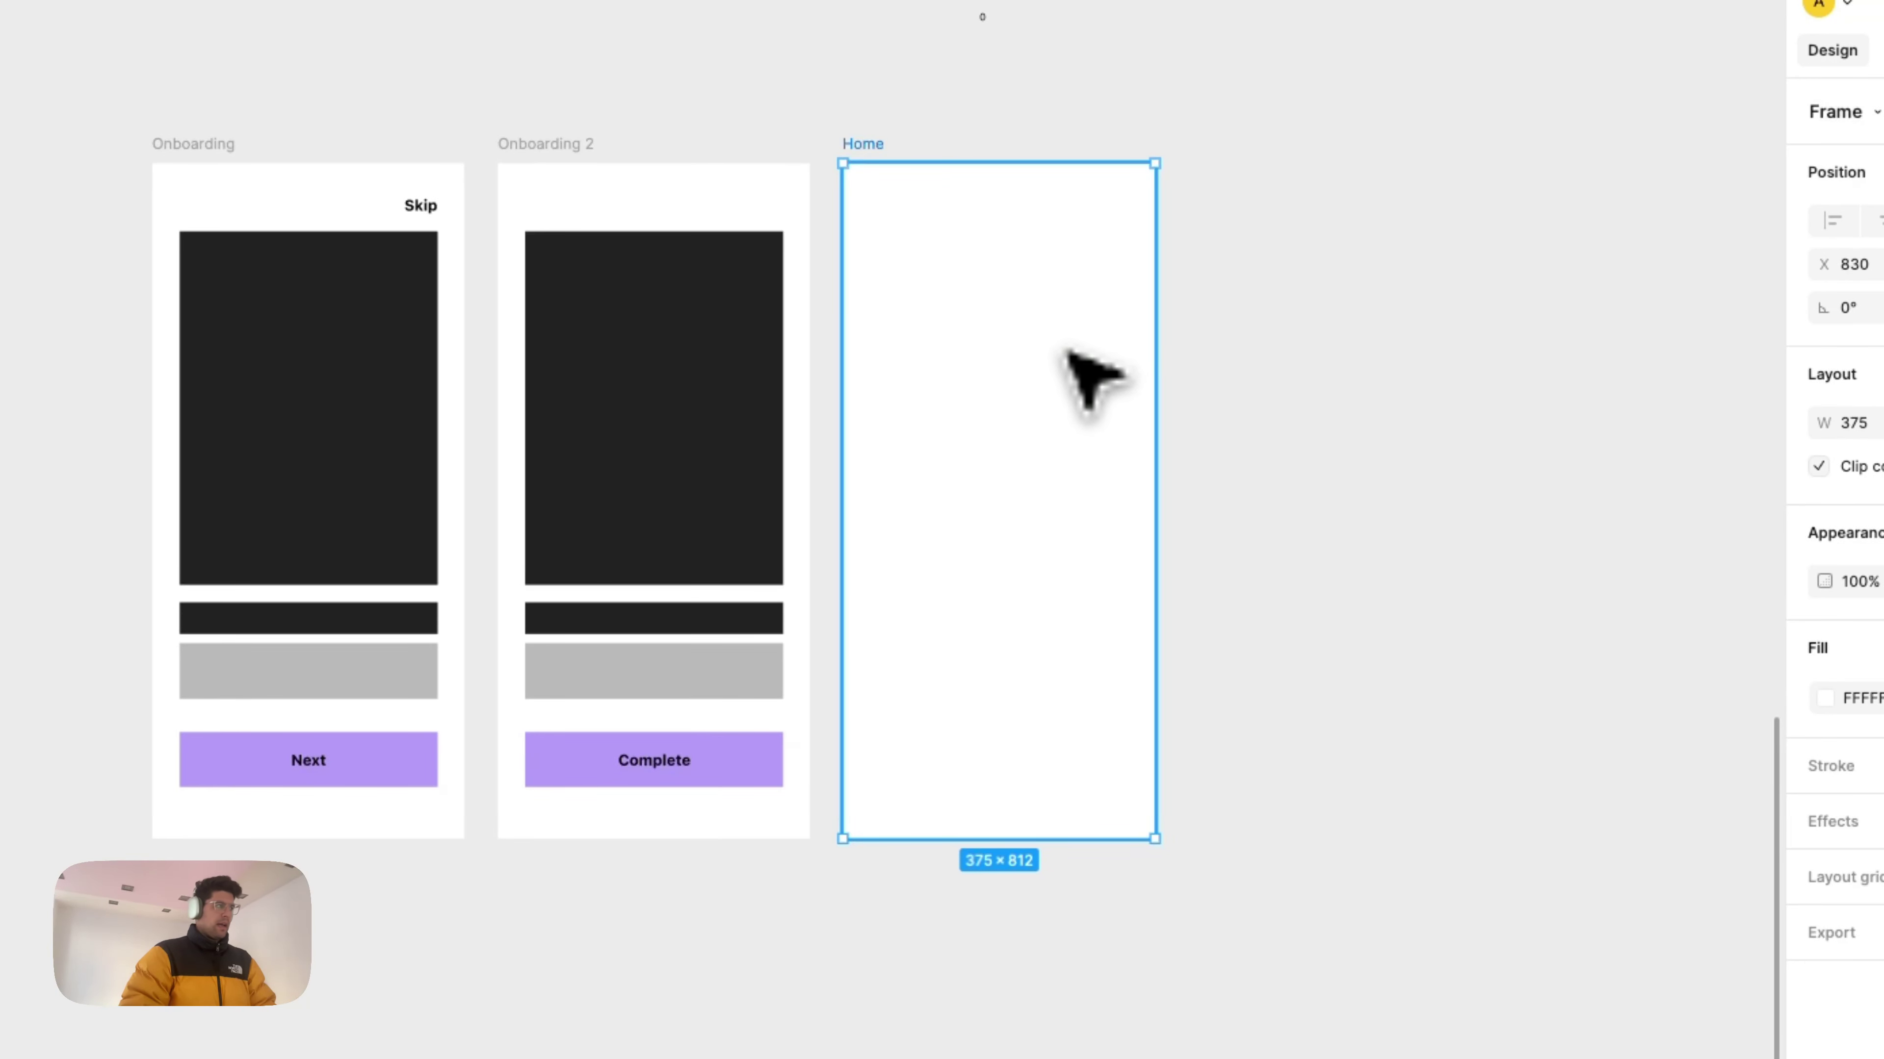
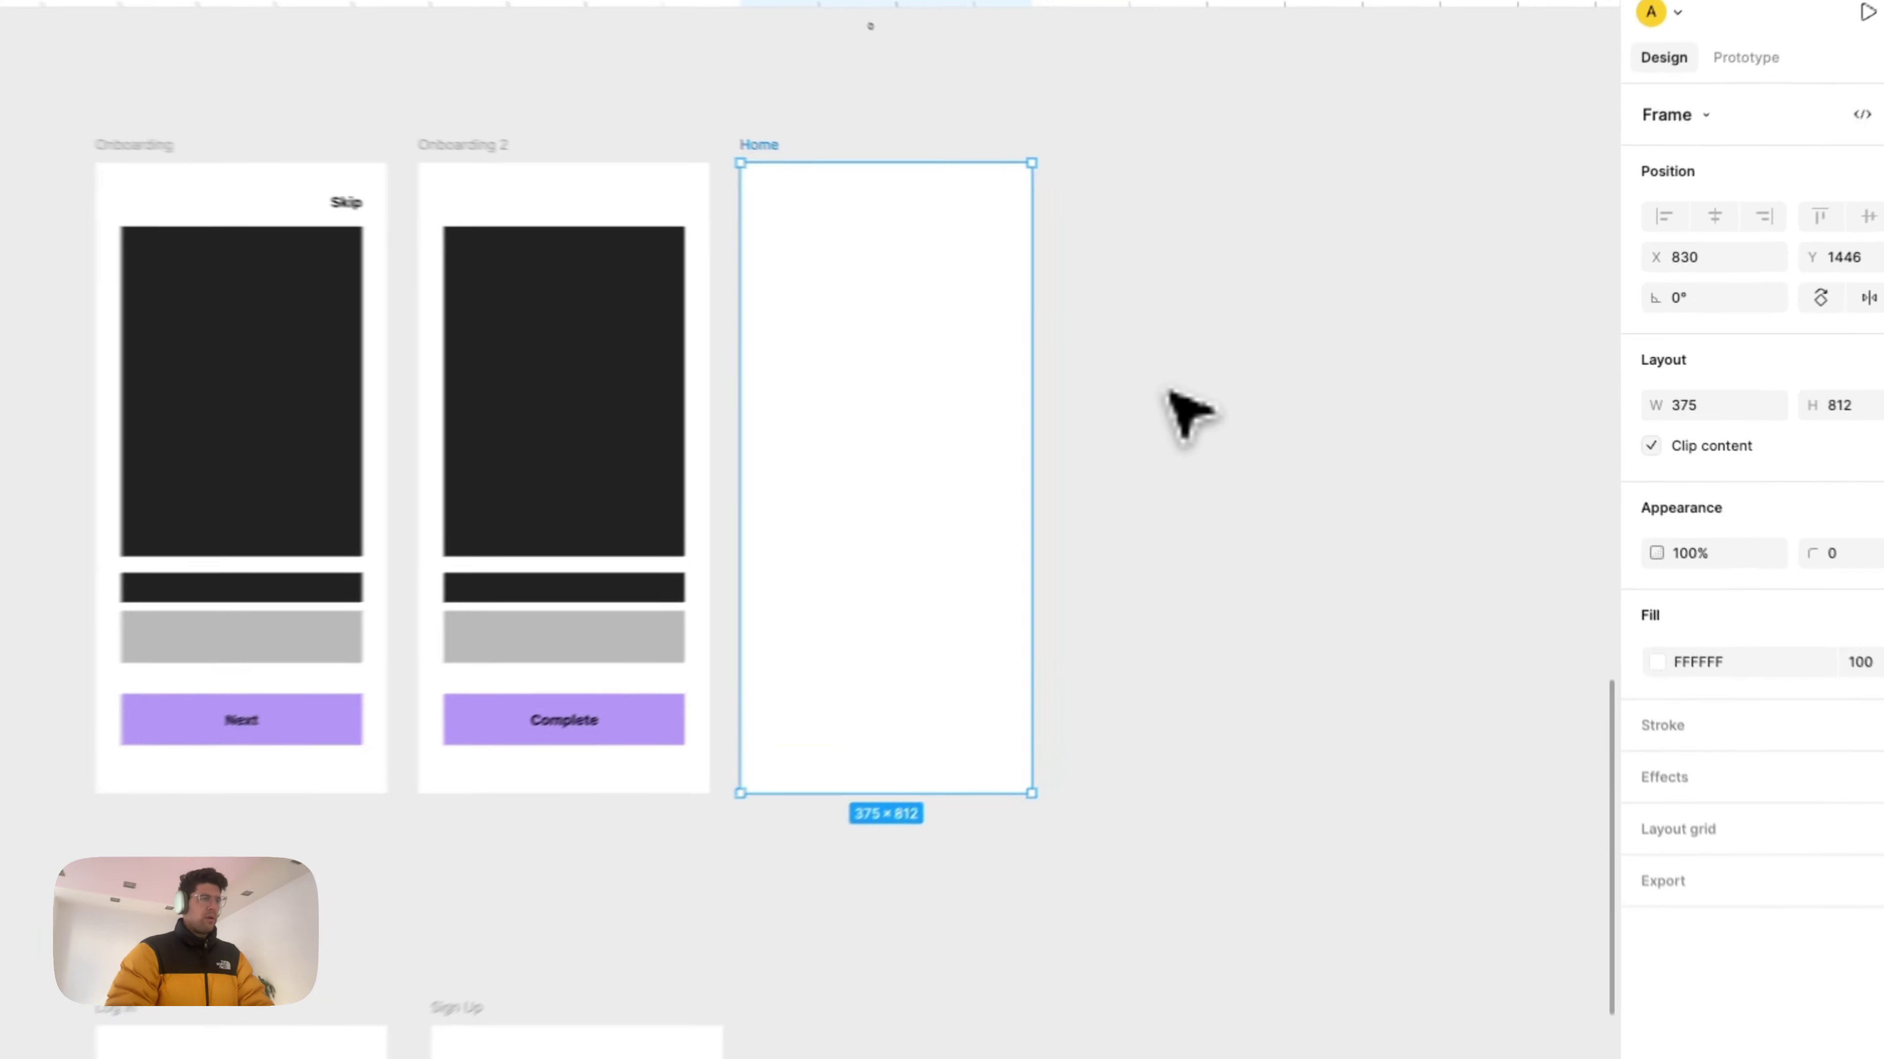
Step: Draw a 375 × 812 frame covering the whole Home screen and fill it with a very light grey of about F8F8F8
{"action": "key", "text": "Escape"}
{"action": "key", "text": "f"}
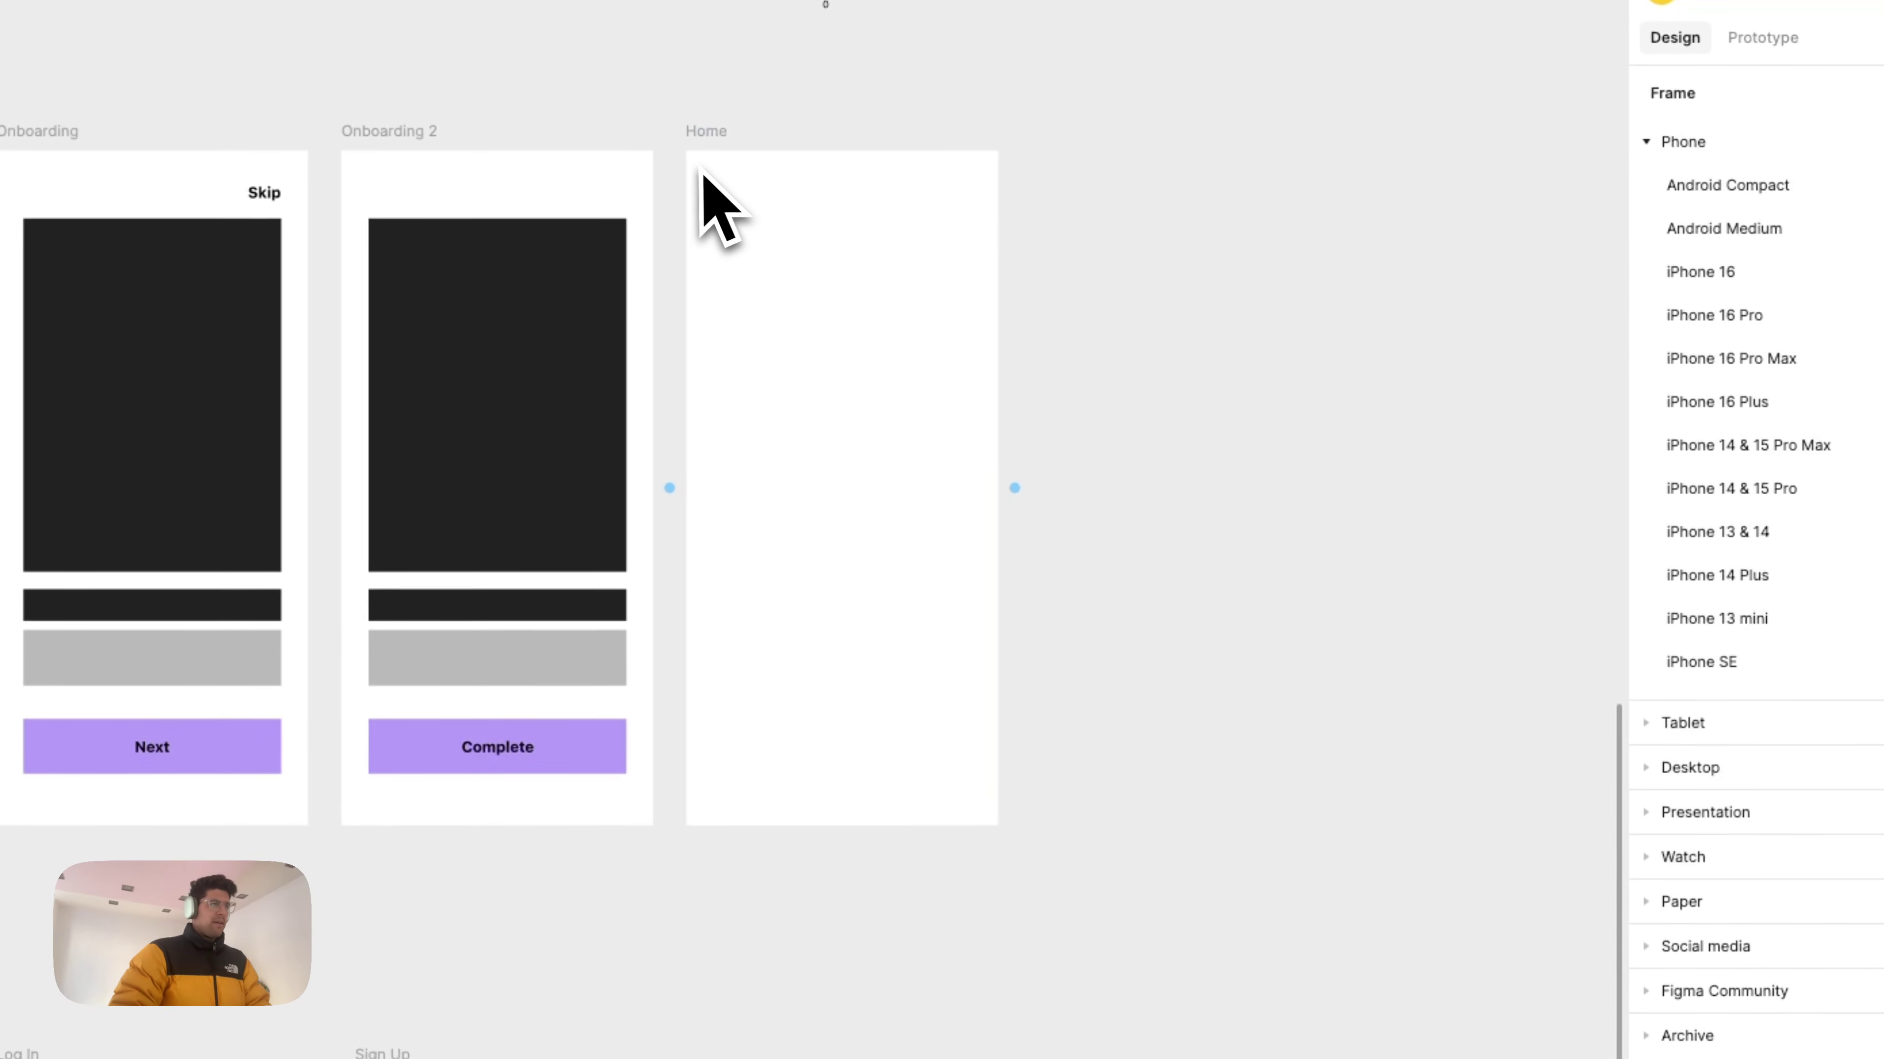
{"action": "left_click_drag", "start_coordinate": [912, 203], "coordinate": [1026, 455]}
{"action": "mouse_move", "coordinate": [842, 498]}
{"action": "left_mouse_down"}
{"action": "mouse_move", "coordinate": [961, 793]}
{"action": "mouse_move", "coordinate": [994, 825]}
{"action": "left_mouse_up"}
{"action": "left_click", "coordinate": [1520, 663]}
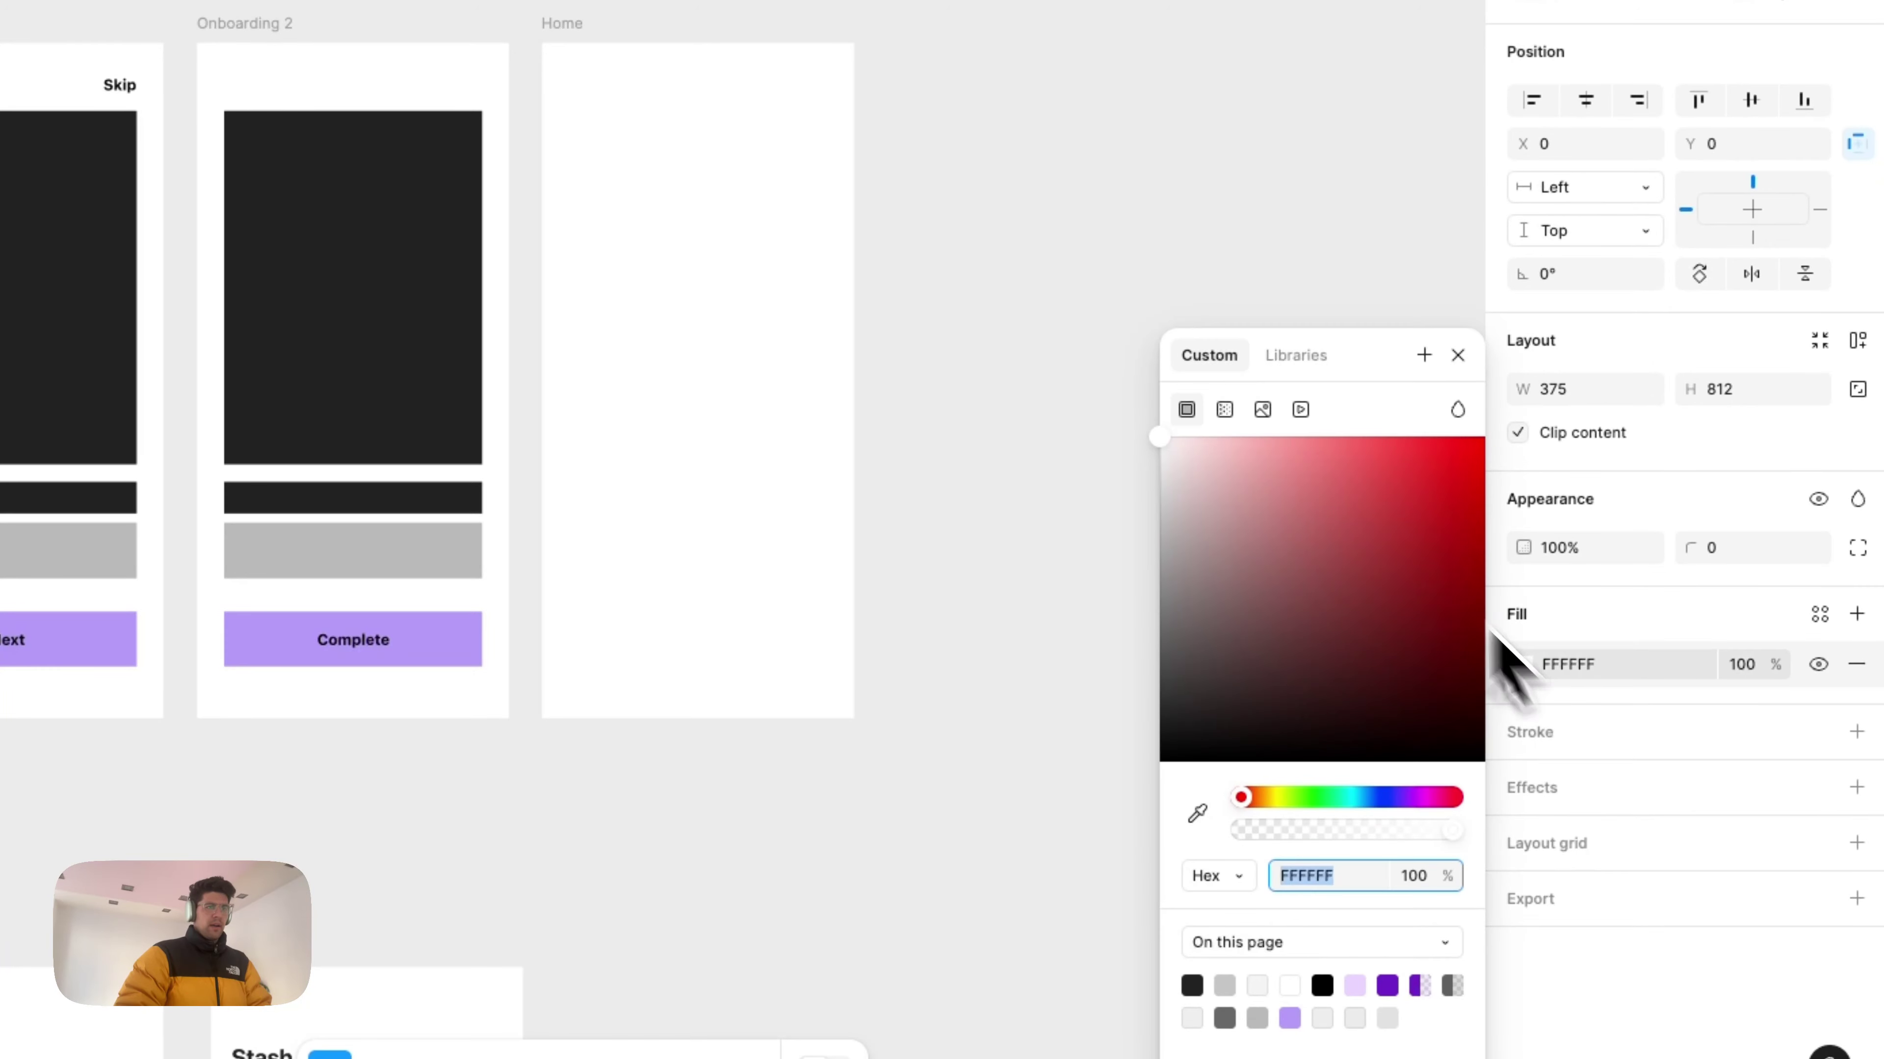
{"action": "left_click_drag", "start_coordinate": [1183, 464], "coordinate": [1163, 456]}
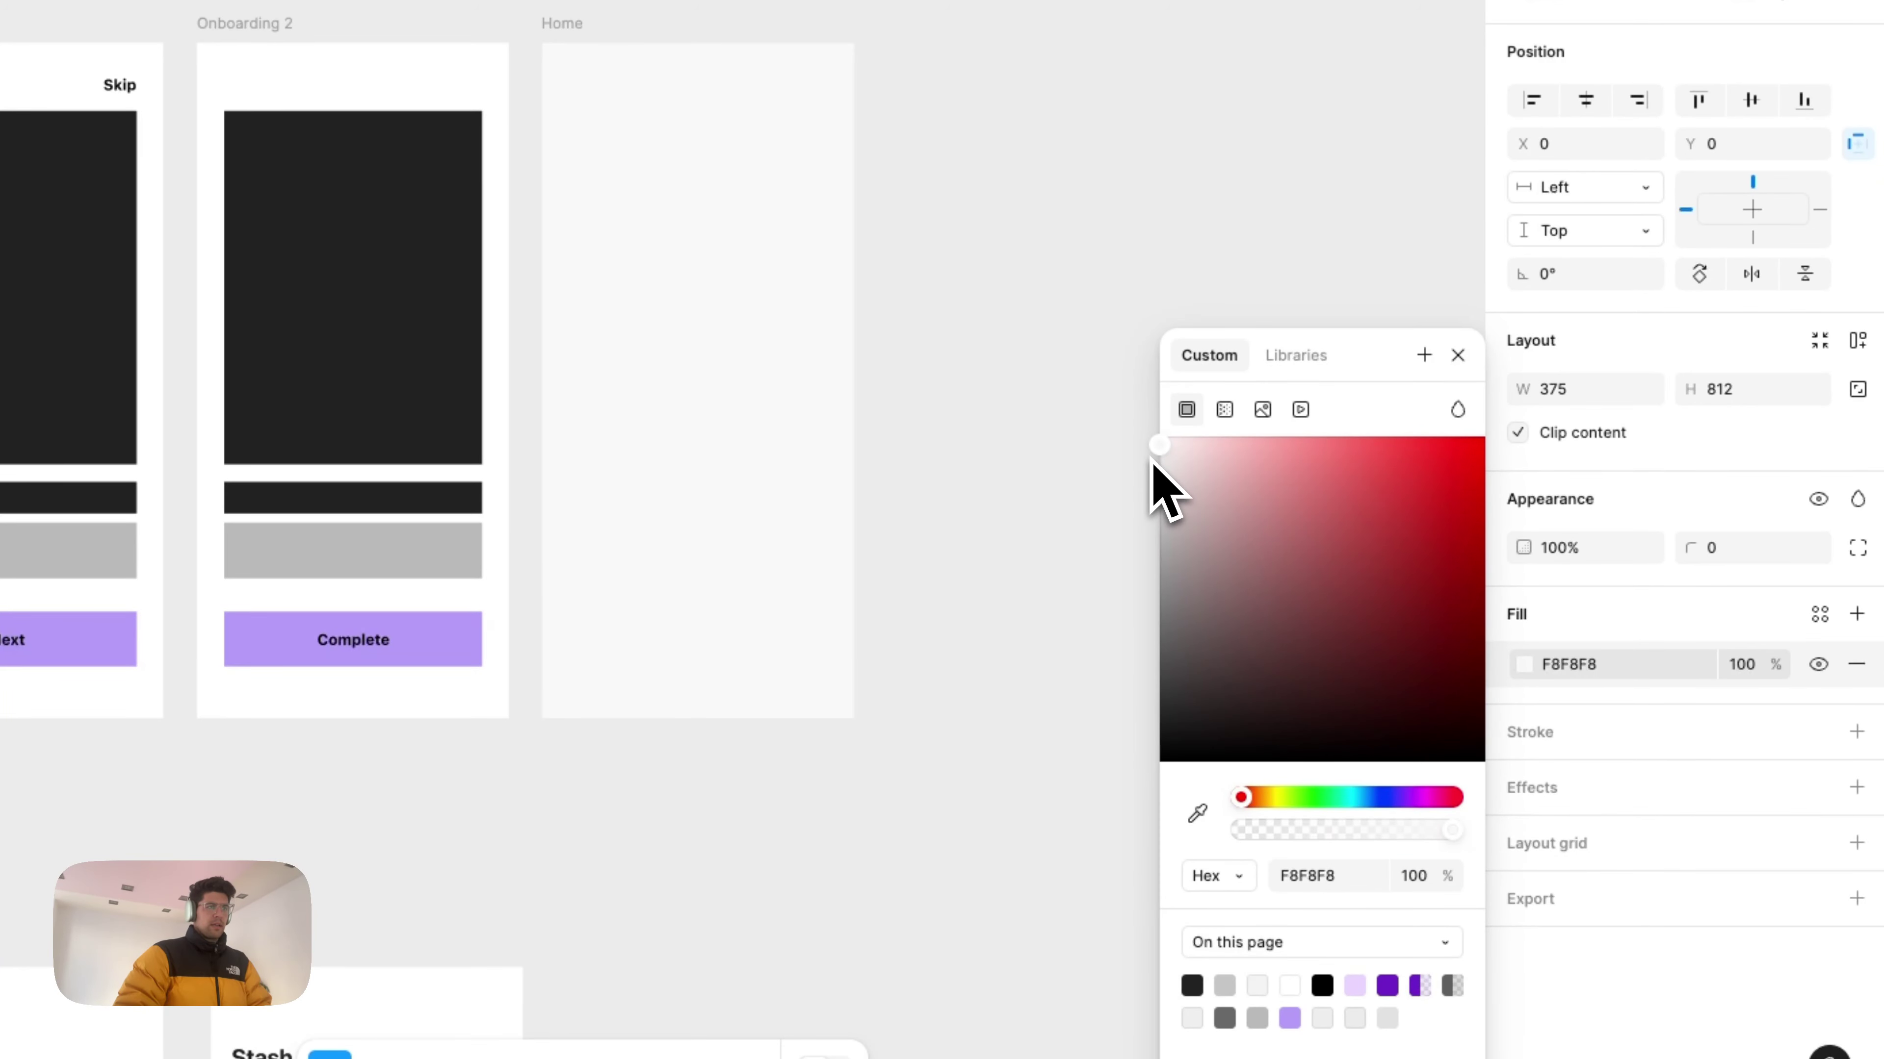
Step: Add the text "Map" to the Home screen and centre it horizontally and vertically
{"action": "left_click", "coordinate": [1030, 451]}
{"action": "key", "text": "t"}
{"action": "left_click", "coordinate": [658, 350]}
{"action": "type", "text": "Map"}
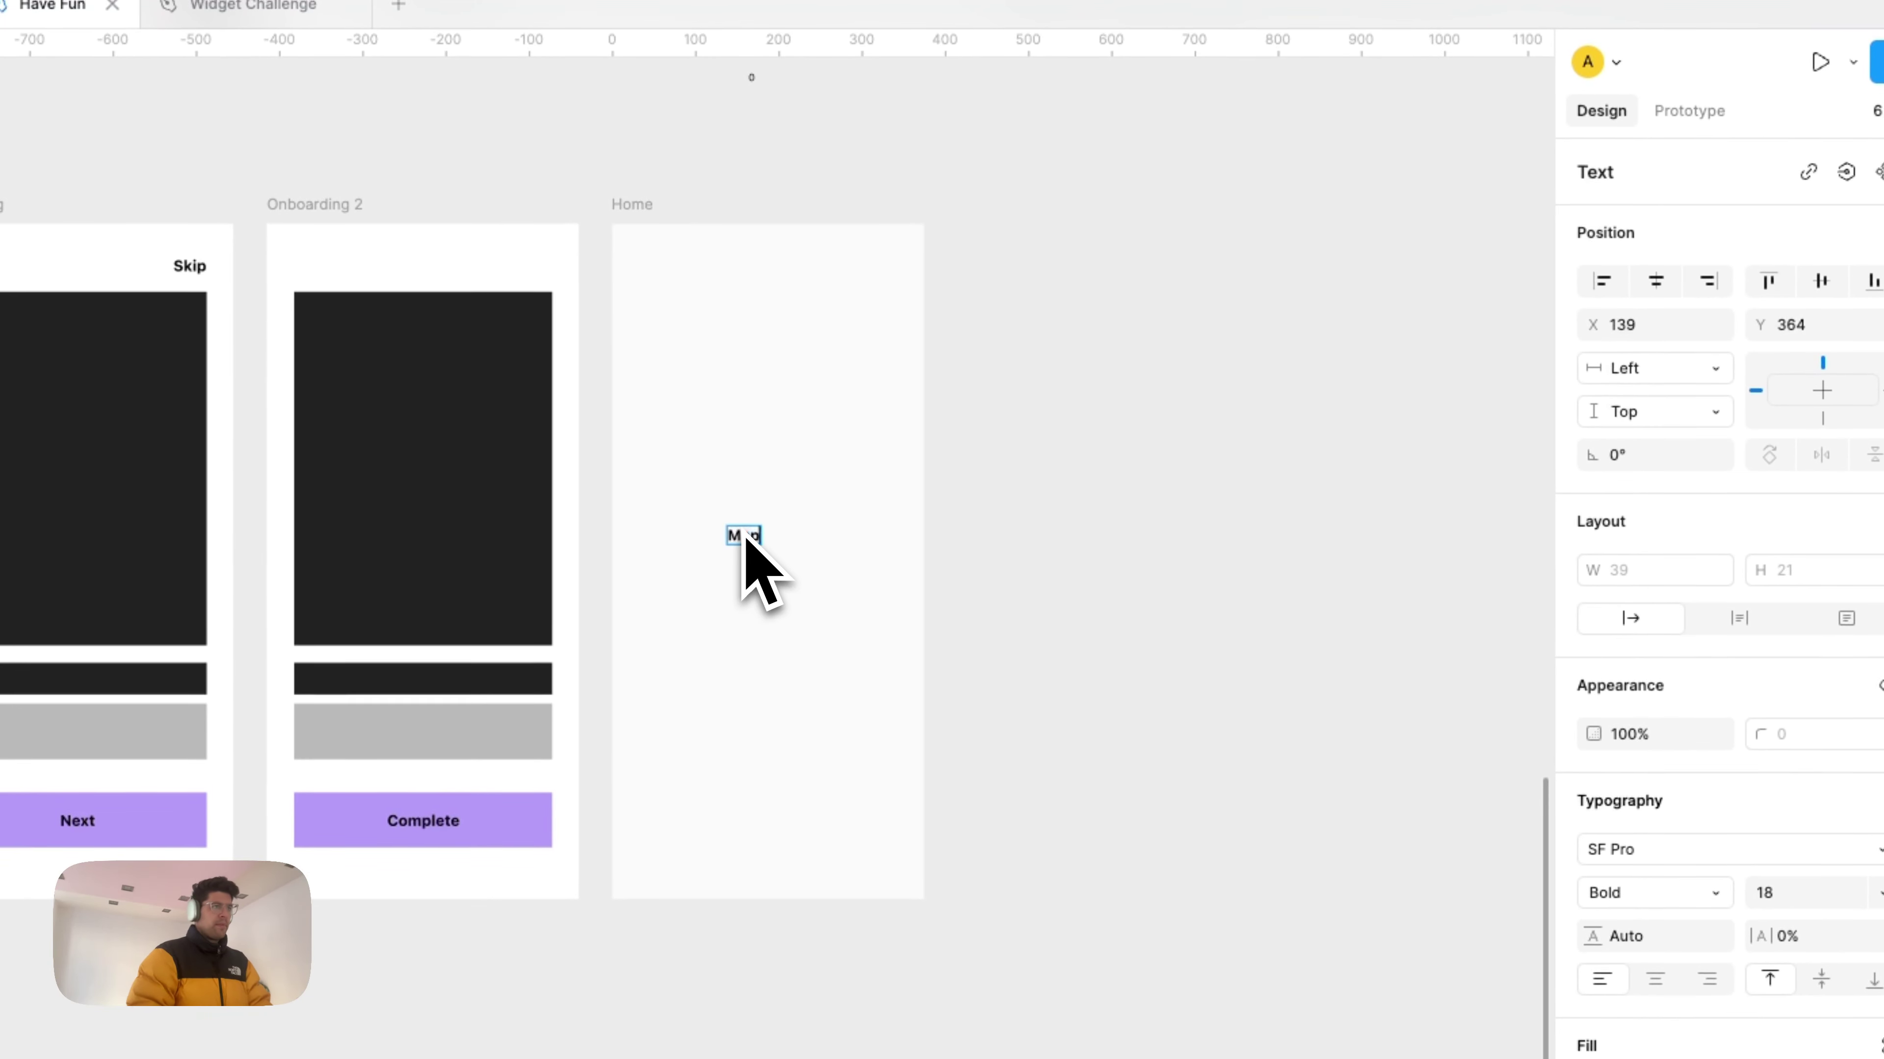
{"action": "key", "text": "Escape"}
{"action": "left_click", "coordinate": [1656, 280]}
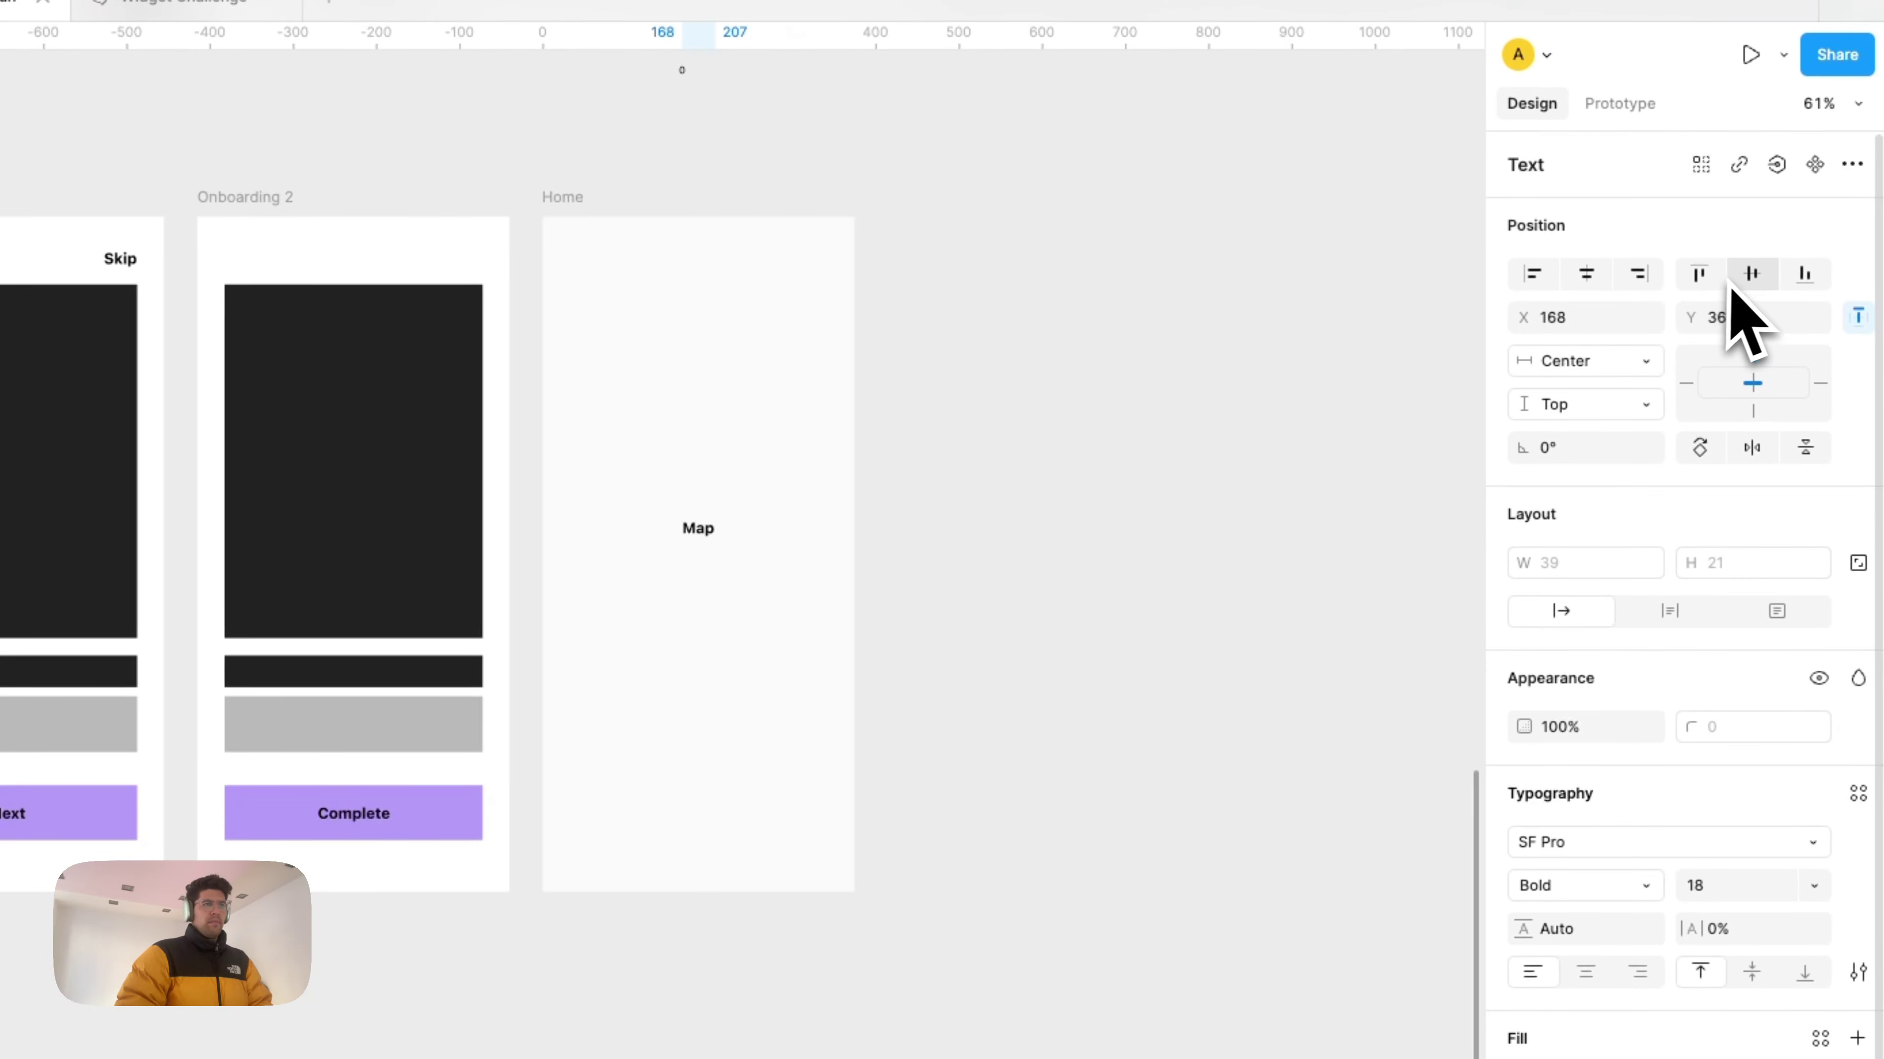
{"action": "left_click", "coordinate": [1821, 280]}
{"action": "left_click", "coordinate": [882, 512]}
{"action": "scroll", "coordinate": [861, 505], "scroll_direction": "left", "scroll_amount": 1}
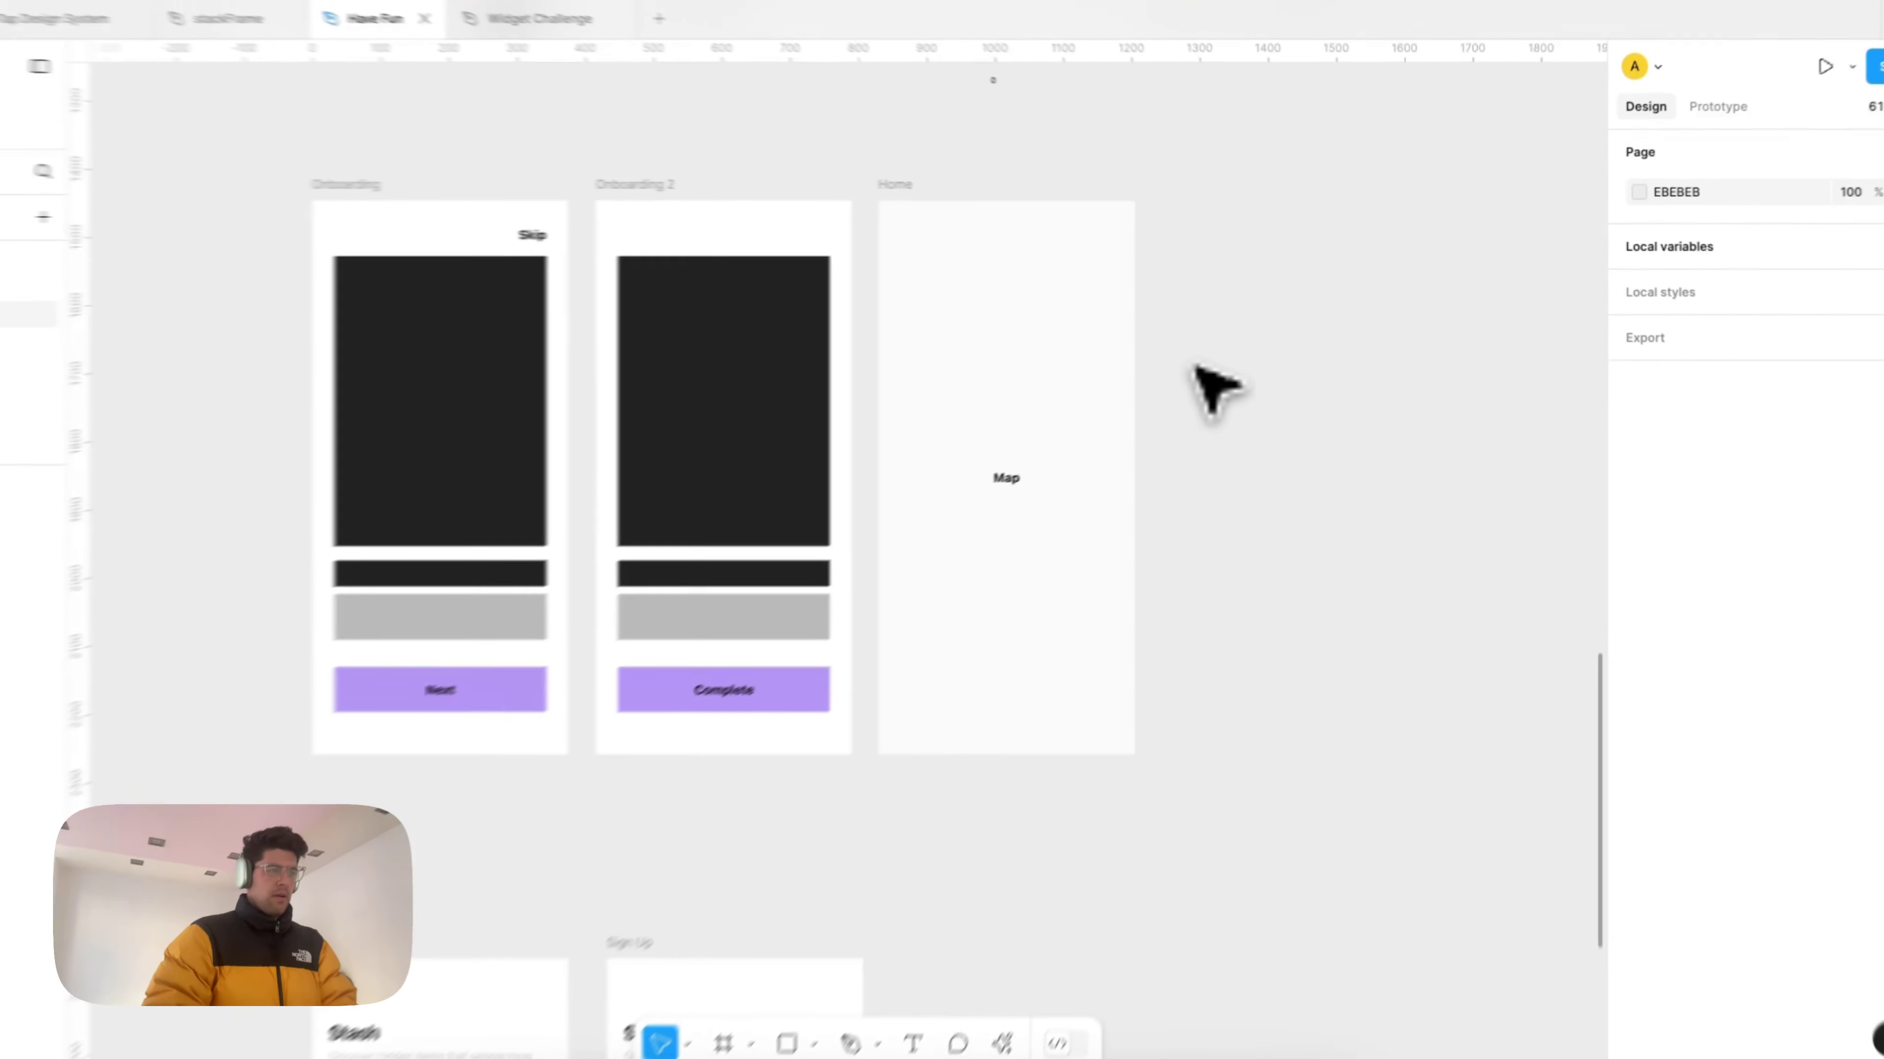
Step: Draw a 34 × 34 circle near the bottom of the Home screen and centre it horizontally
{"action": "key", "text": "o"}
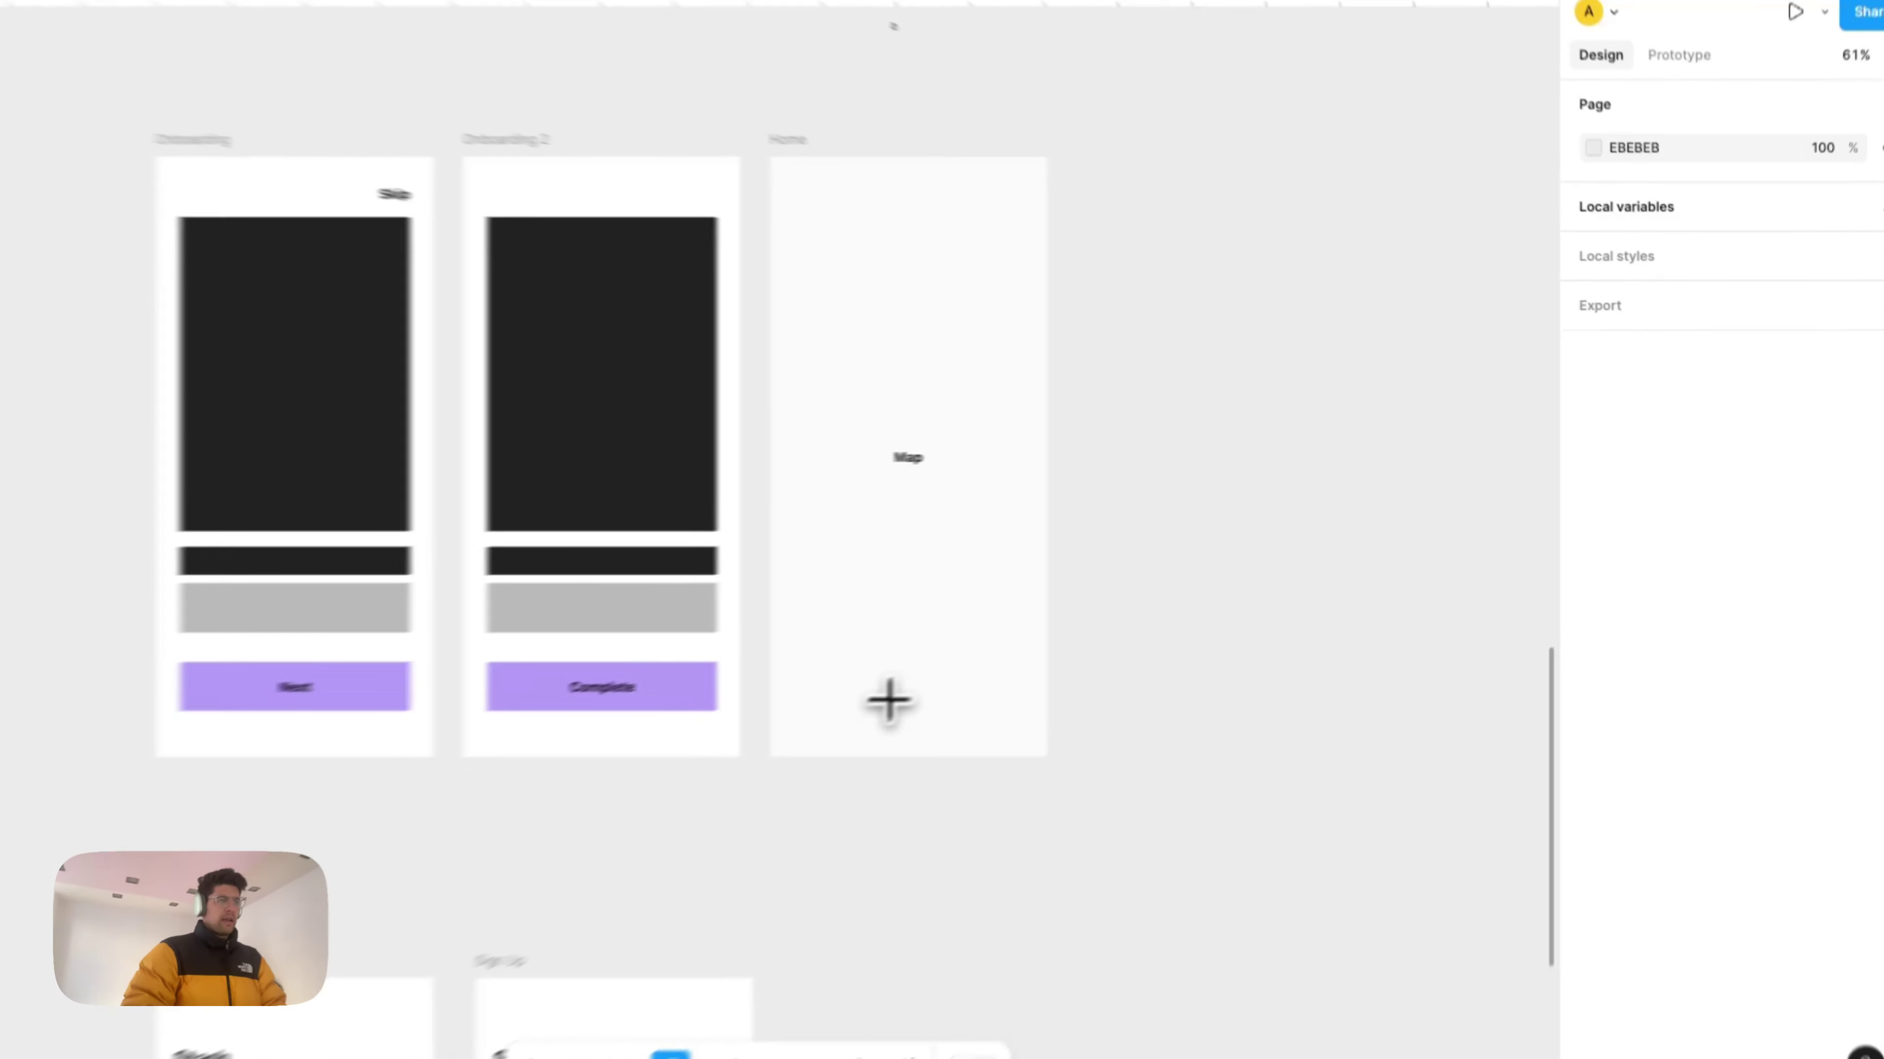
{"action": "left_click_drag", "start_coordinate": [1051, 644], "coordinate": [1069, 660]}
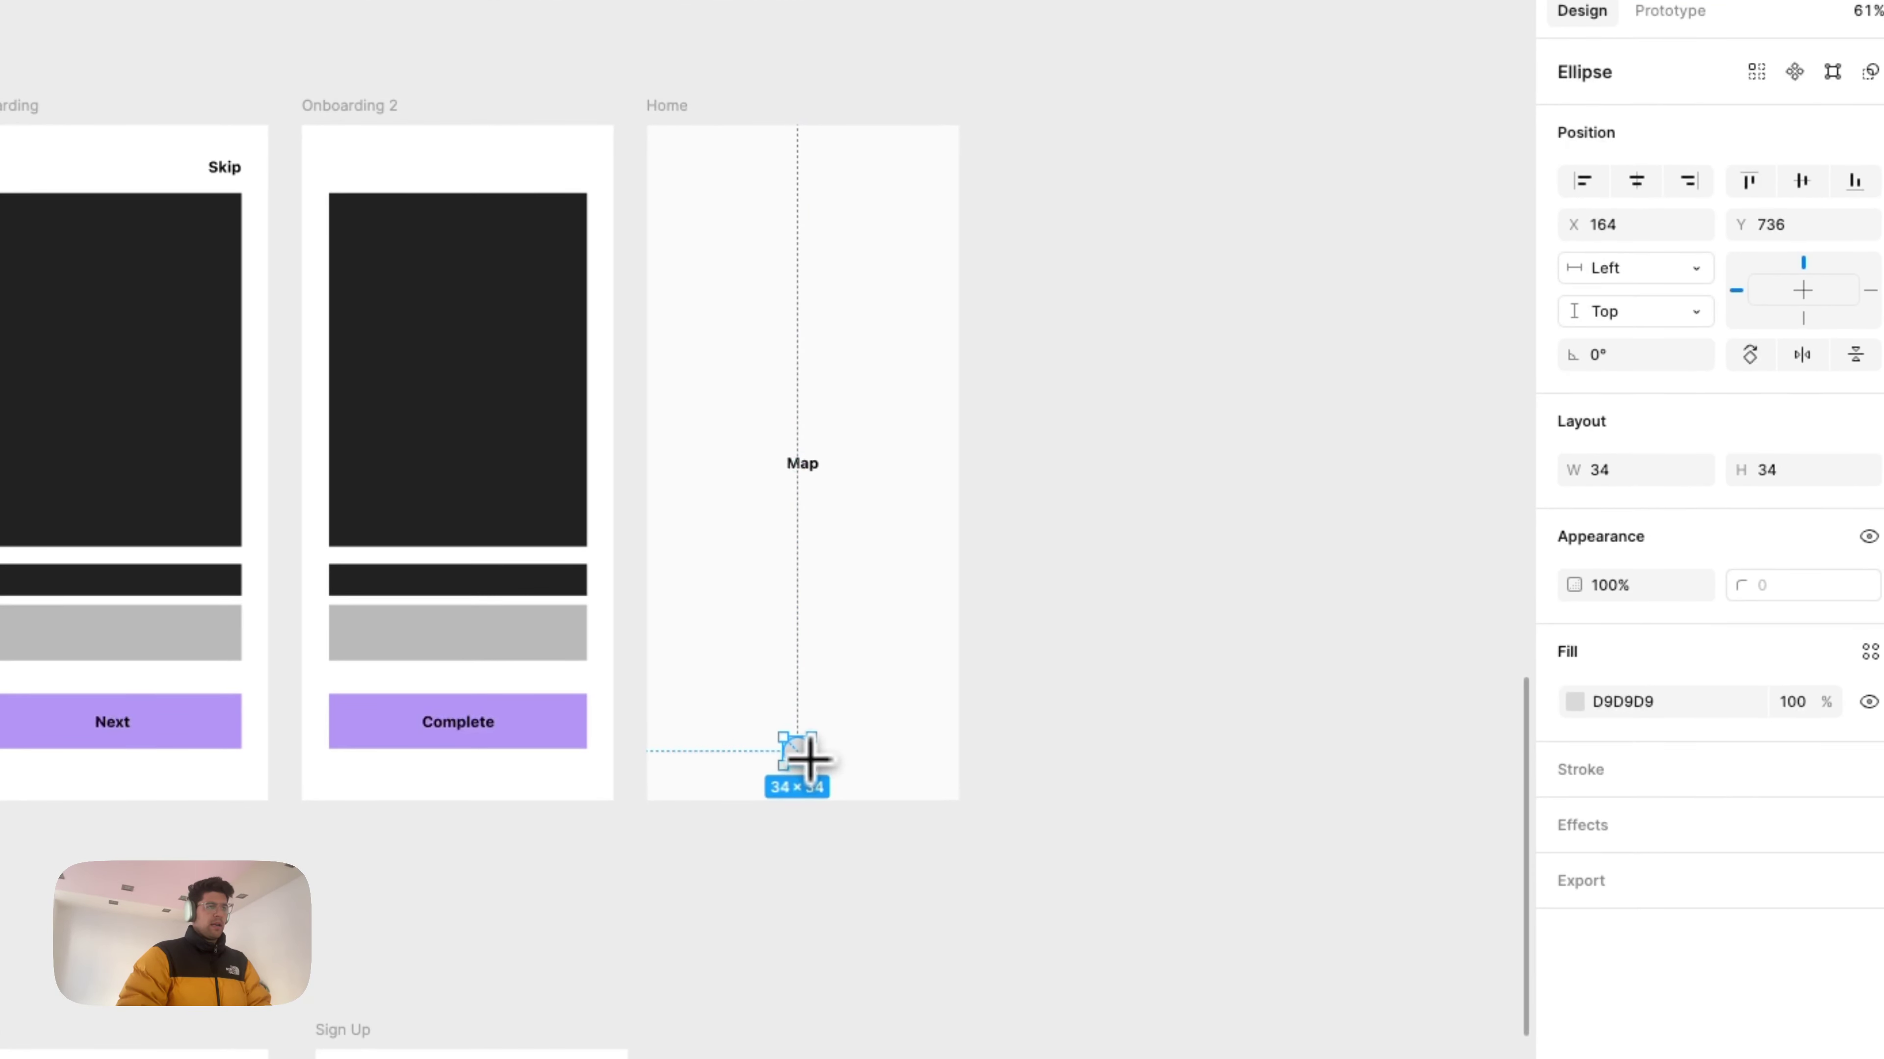
{"action": "scroll", "coordinate": [808, 757], "scroll_direction": "up", "scroll_amount": 5}
{"action": "left_click_drag", "start_coordinate": [808, 757], "coordinate": [791, 751]}
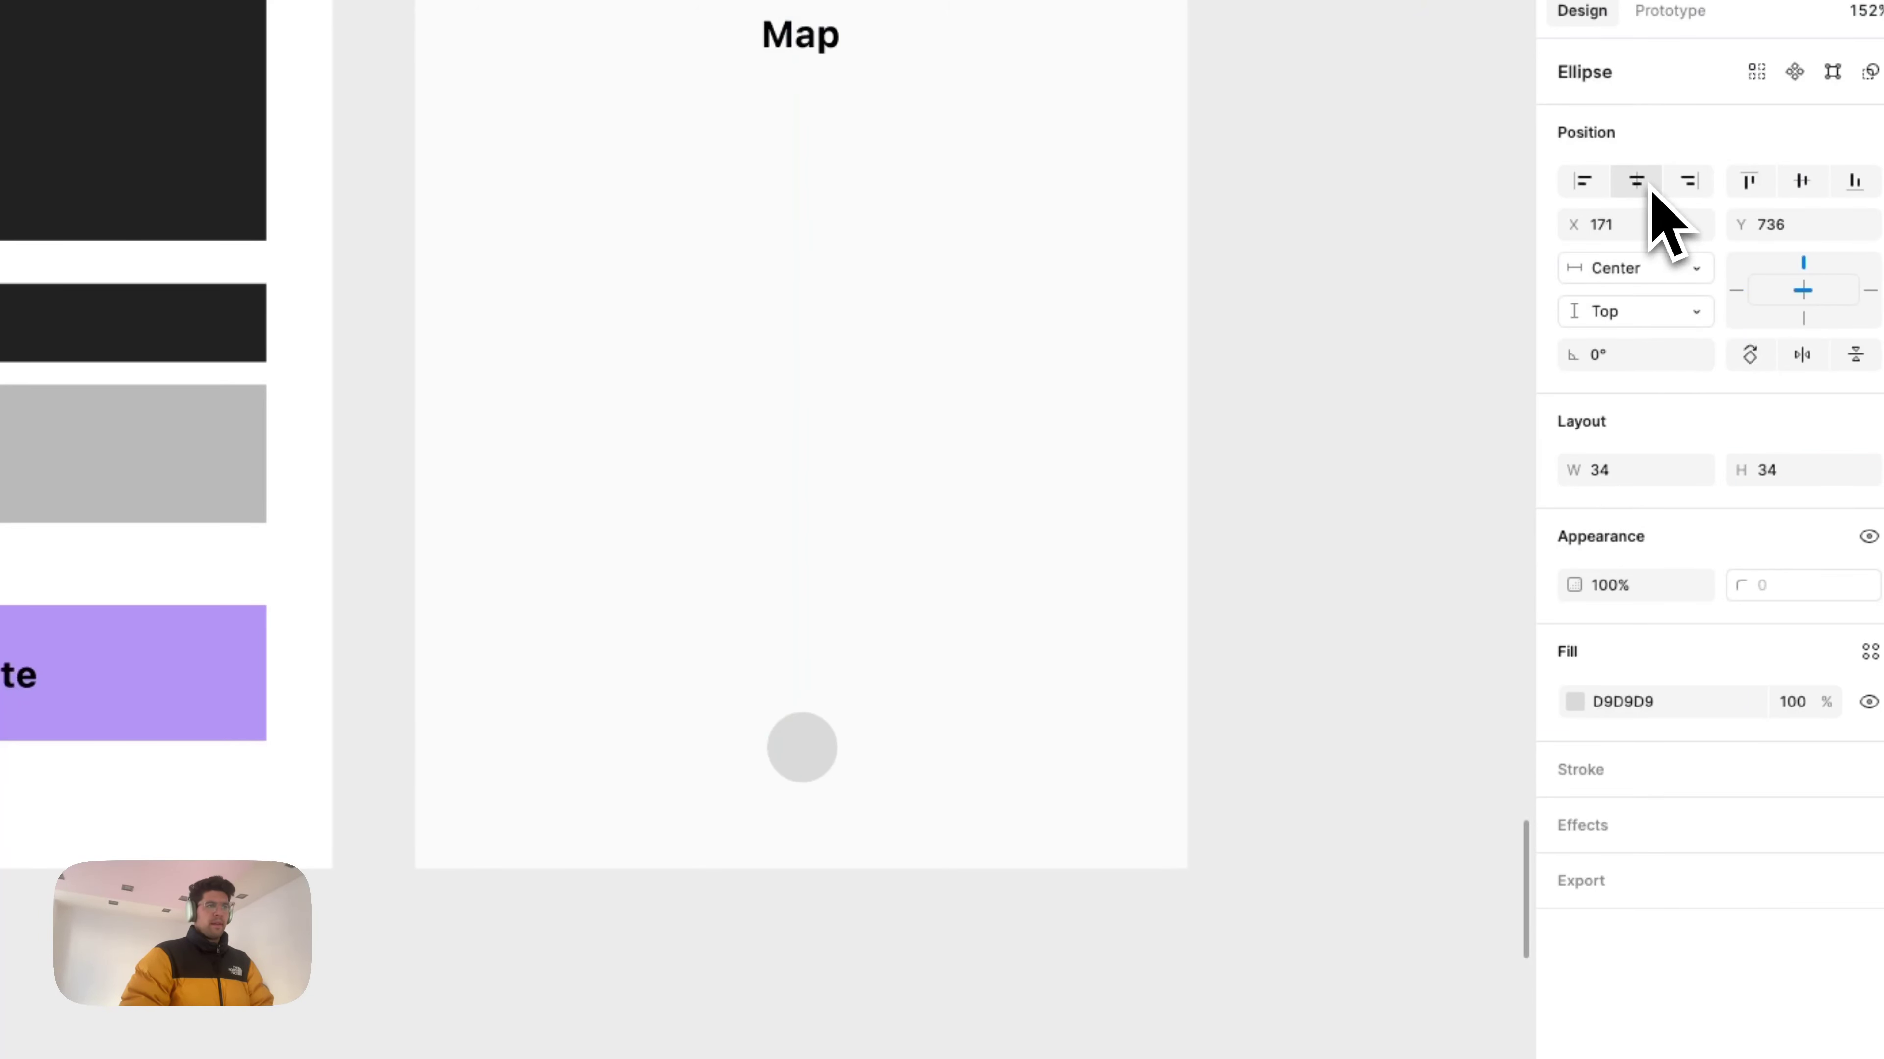
{"action": "left_click", "coordinate": [841, 631]}
Step: Duplicate the circle once to its left and once to its right, with 22 px gaps between the three
{"action": "left_click", "coordinate": [801, 751]}
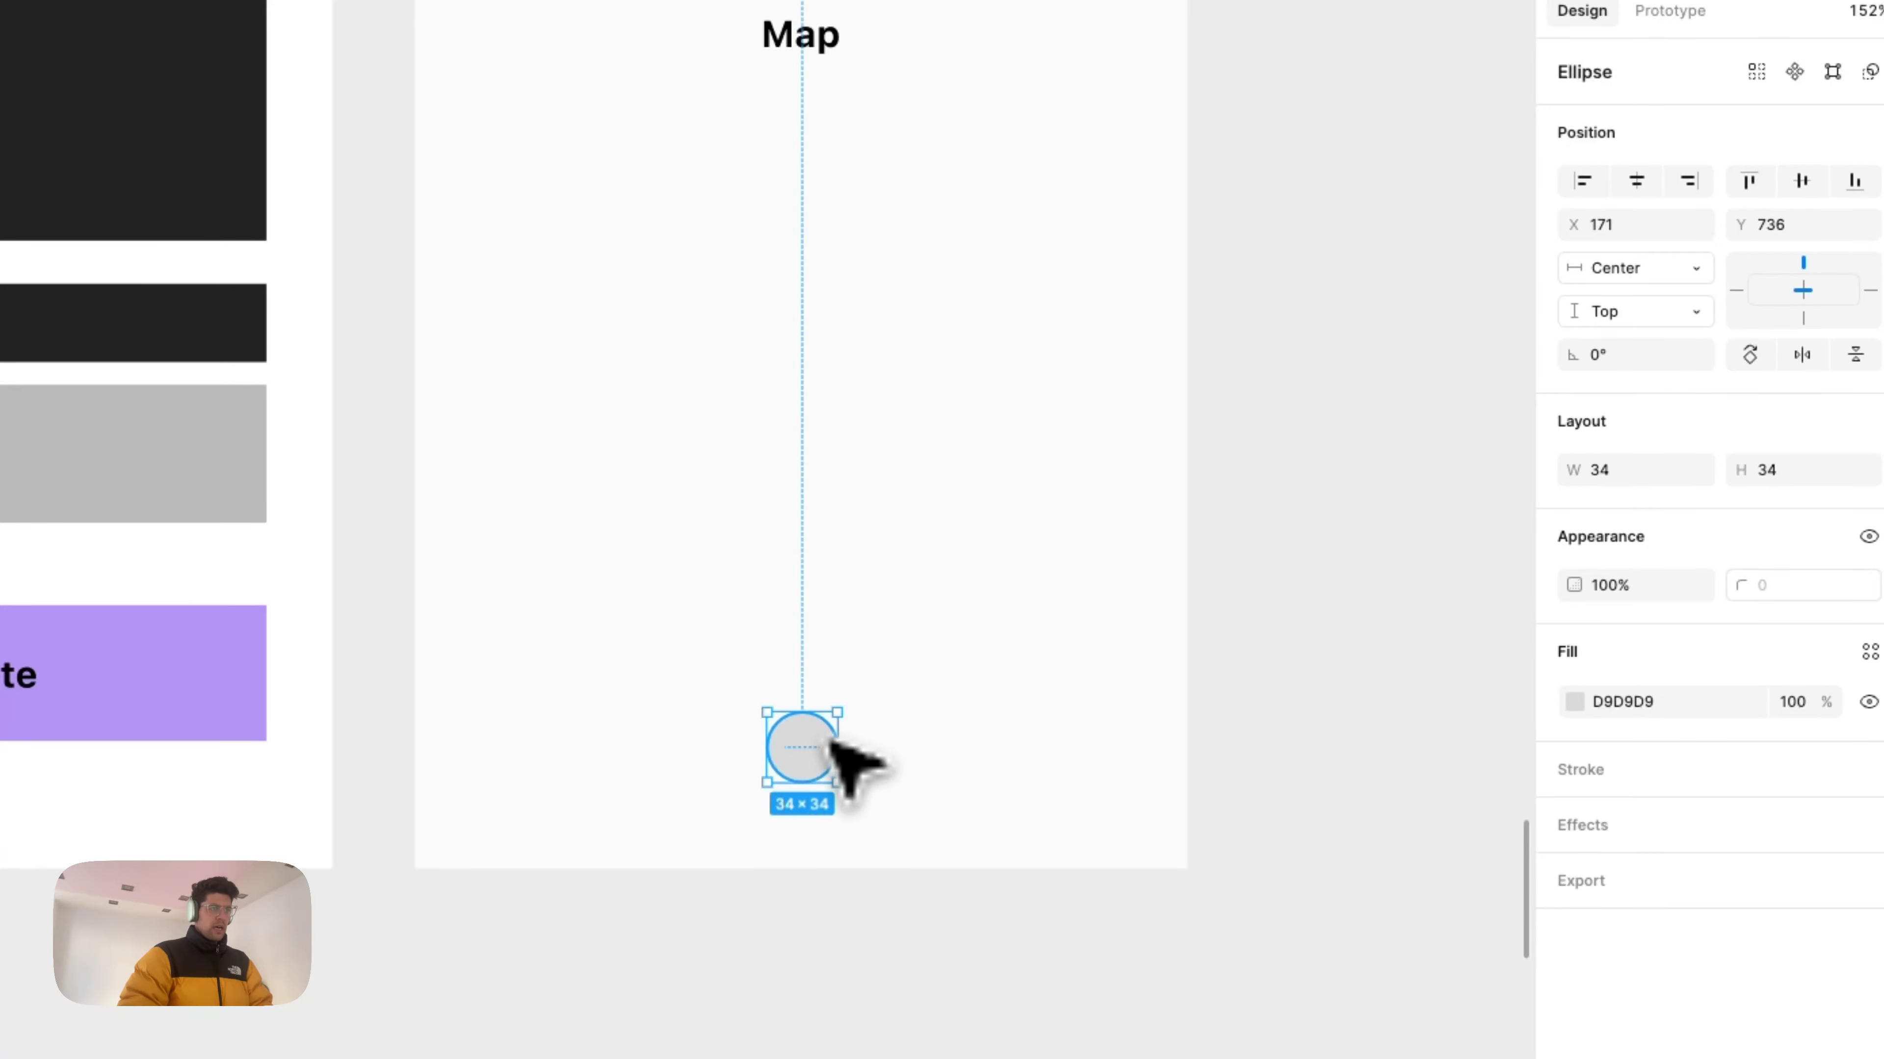
{"action": "left_click_drag", "start_coordinate": [841, 745], "coordinate": [682, 768]}
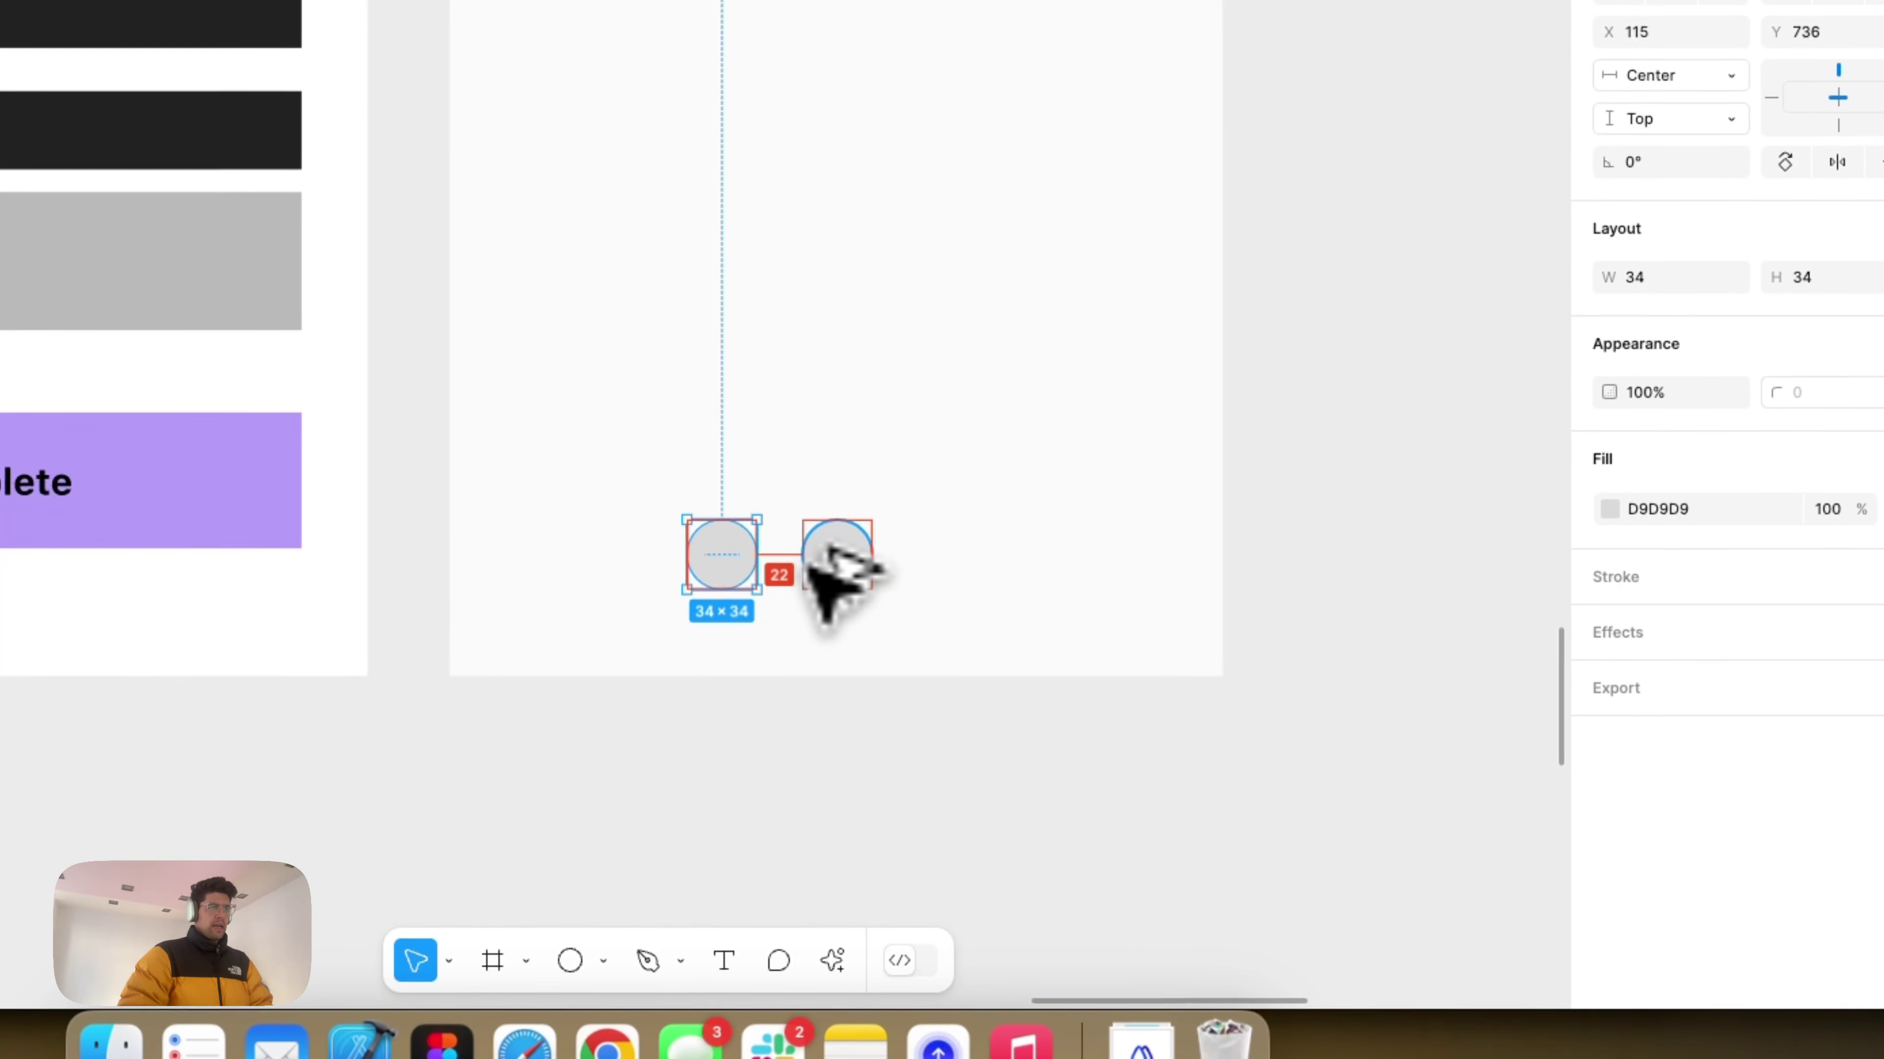
{"action": "left_click_drag", "start_coordinate": [798, 775], "coordinate": [907, 764]}
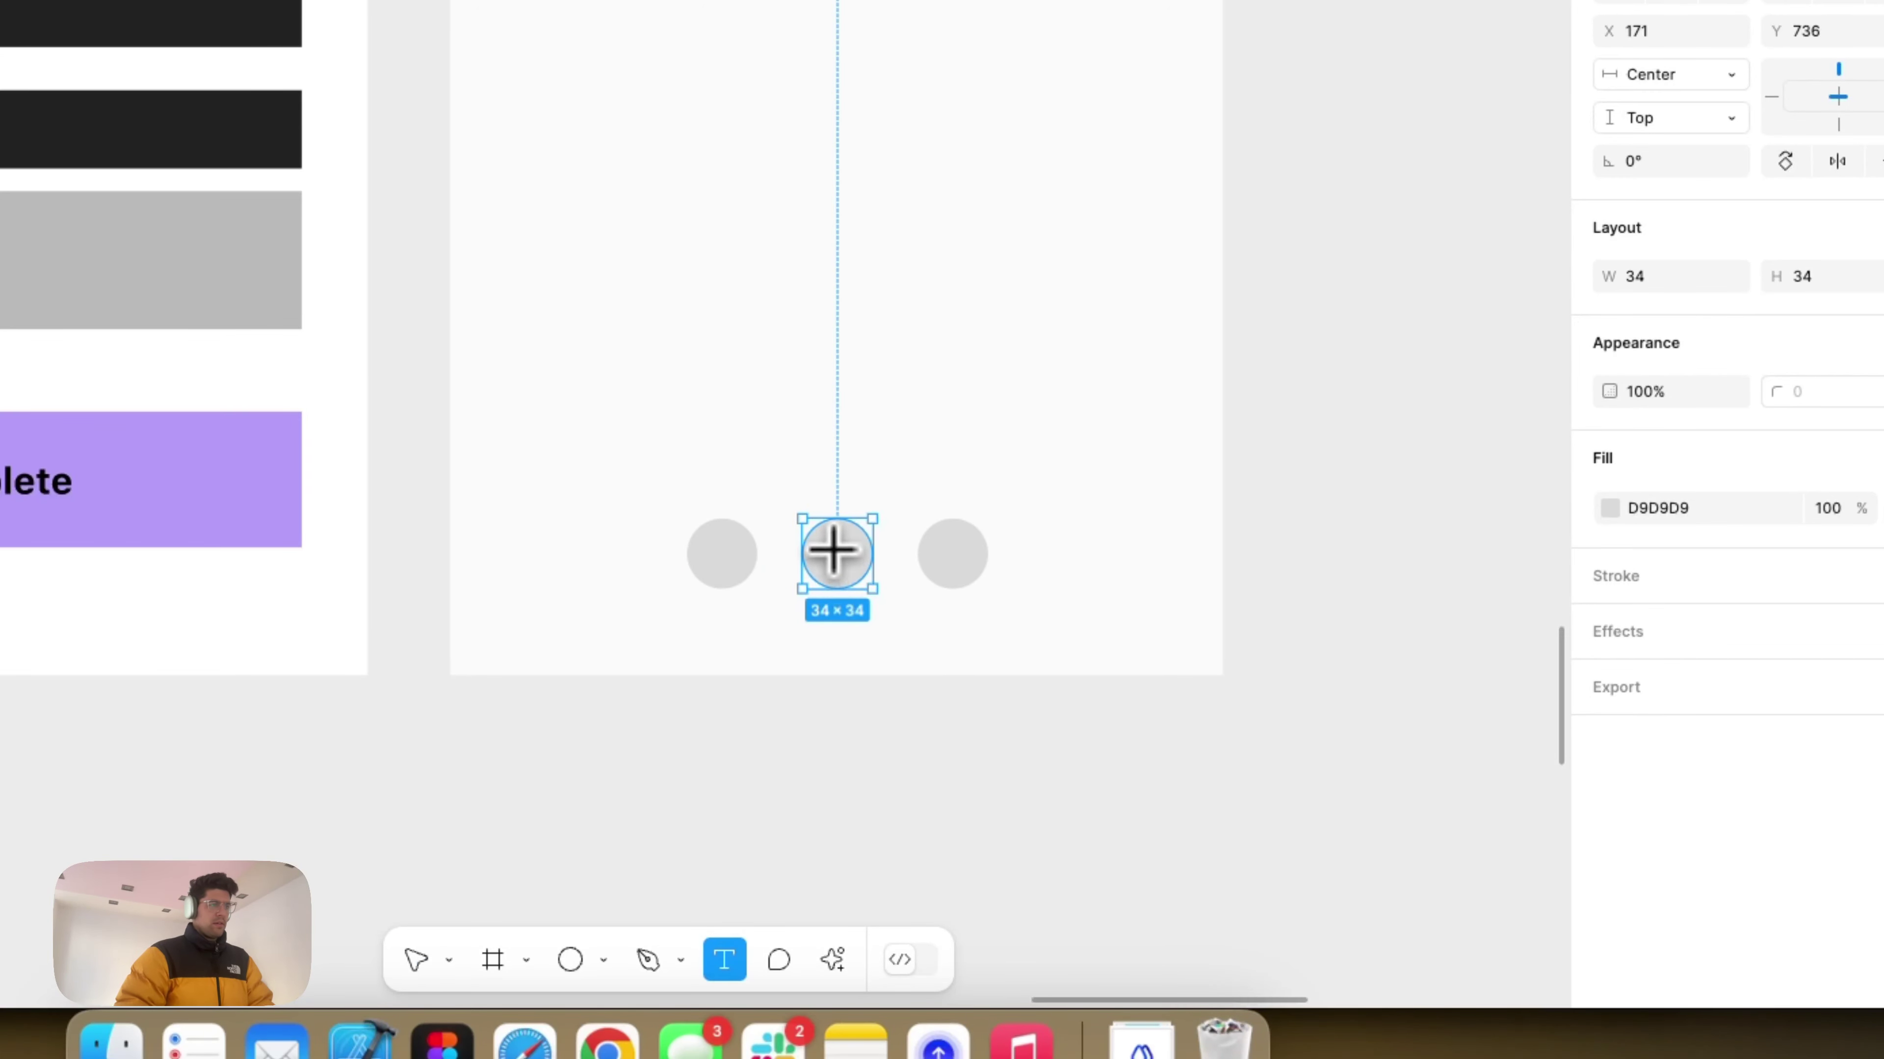
Step: Add a bold "+" text and centre it on the middle circle
{"action": "left_click", "coordinate": [833, 550]}
{"action": "key", "text": "Escape"}
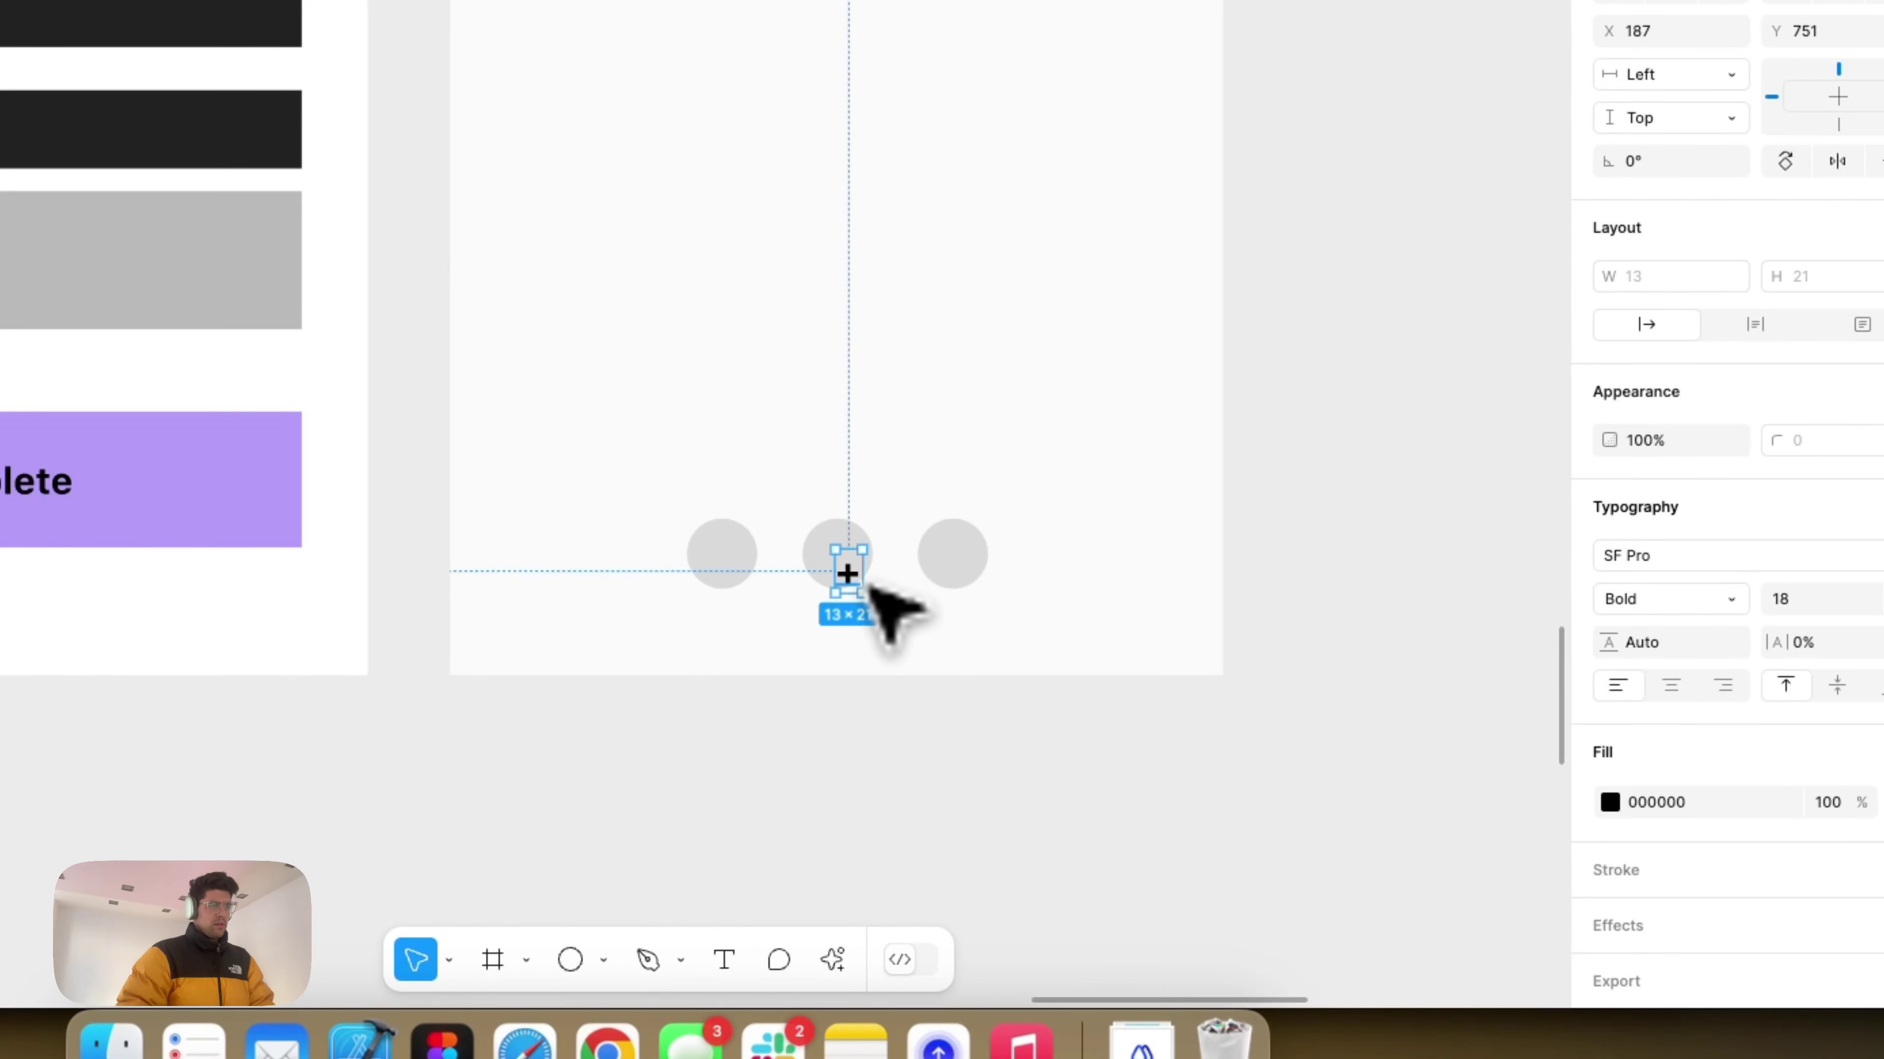
{"action": "scroll", "coordinate": [1075, 629], "scroll_direction": "down", "scroll_amount": 3}
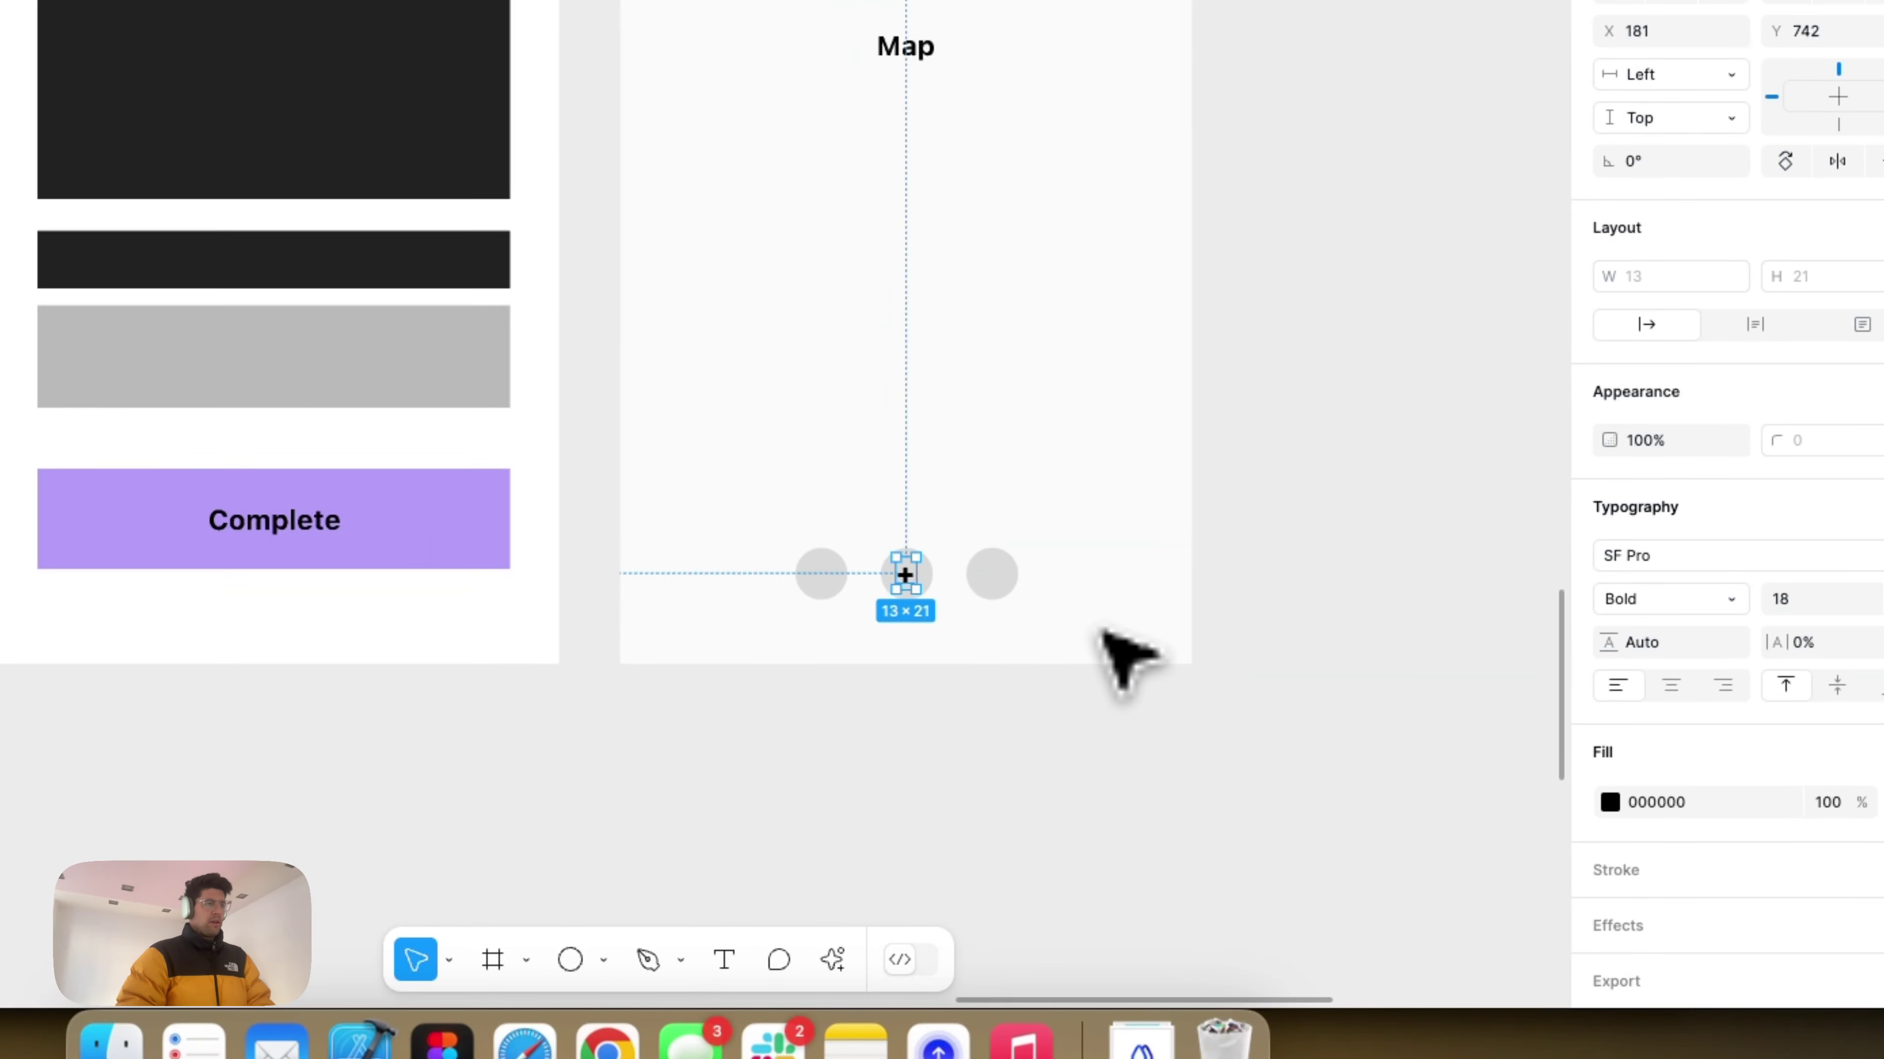
{"action": "scroll", "coordinate": [960, 626], "scroll_direction": "up", "scroll_amount": 3}
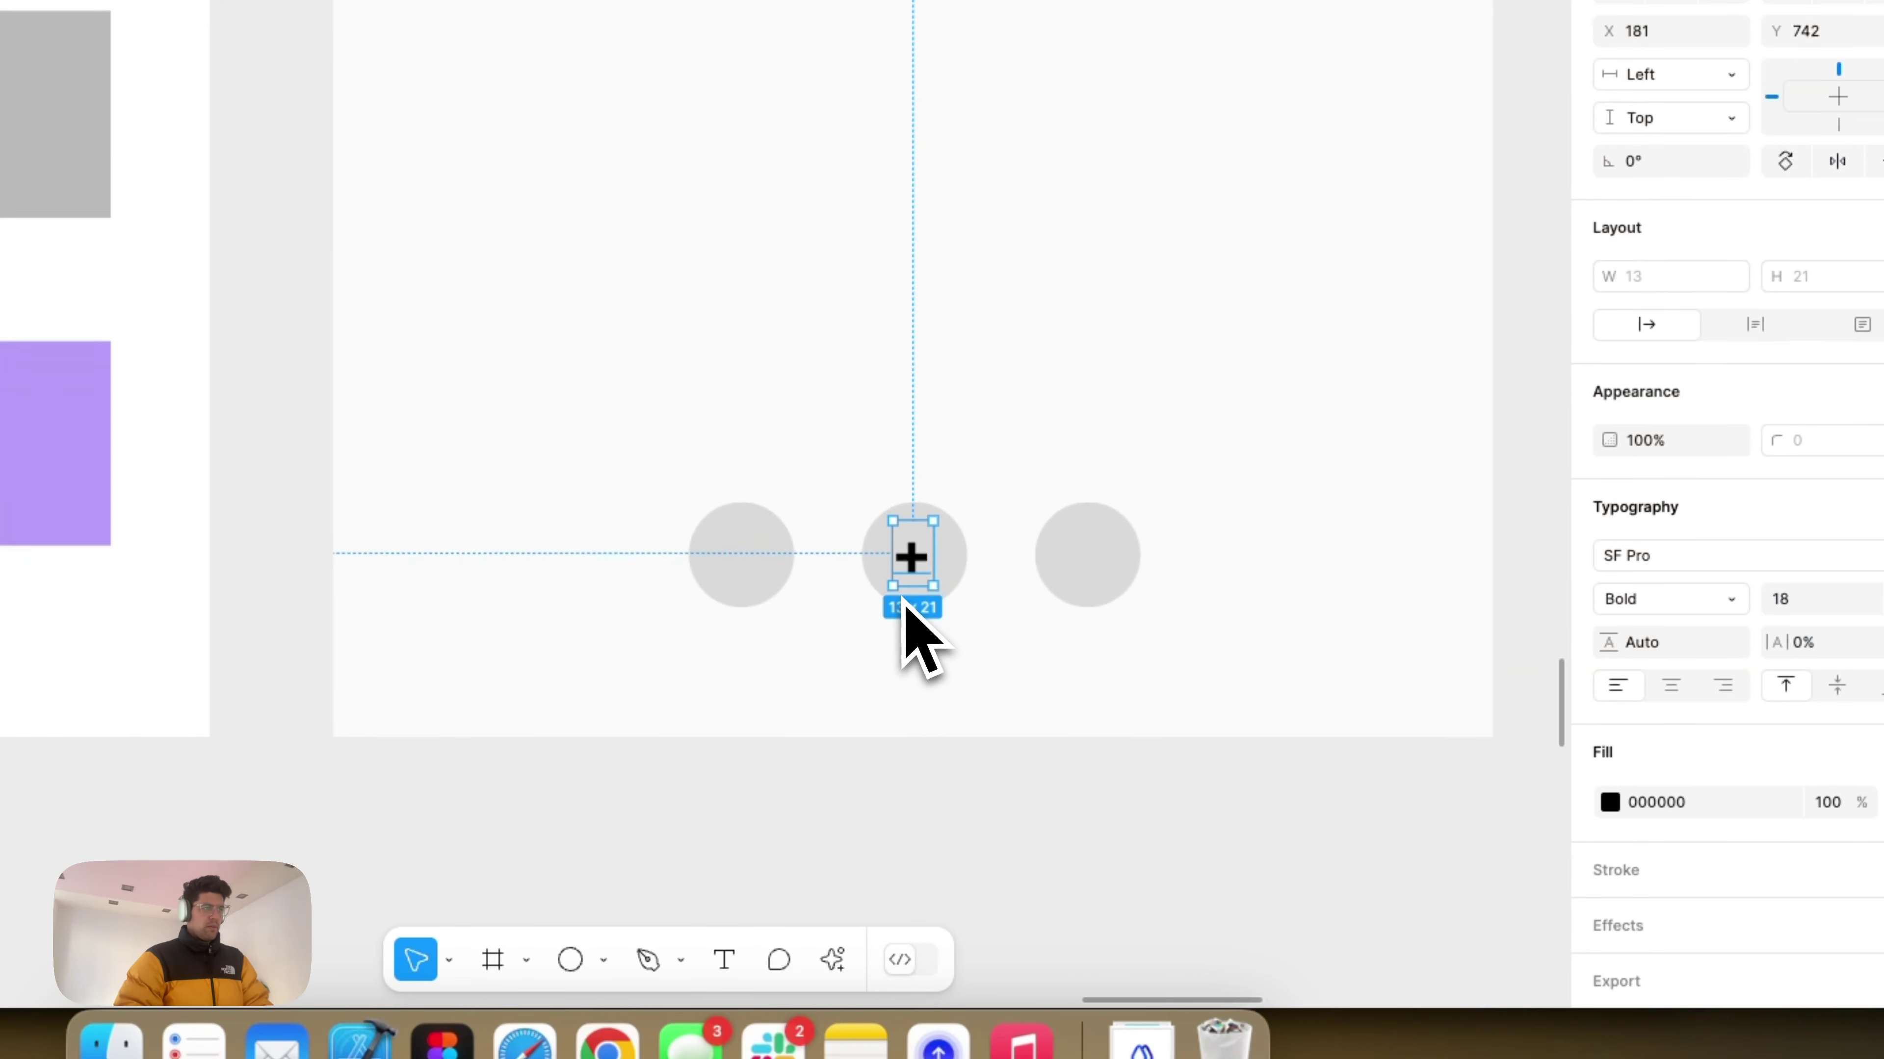
Step: Copy the "+" text onto the left circle, change it to "Chest" and centre it on that circle
{"action": "left_click", "coordinate": [767, 558]}
{"action": "left_click", "coordinate": [903, 549]}
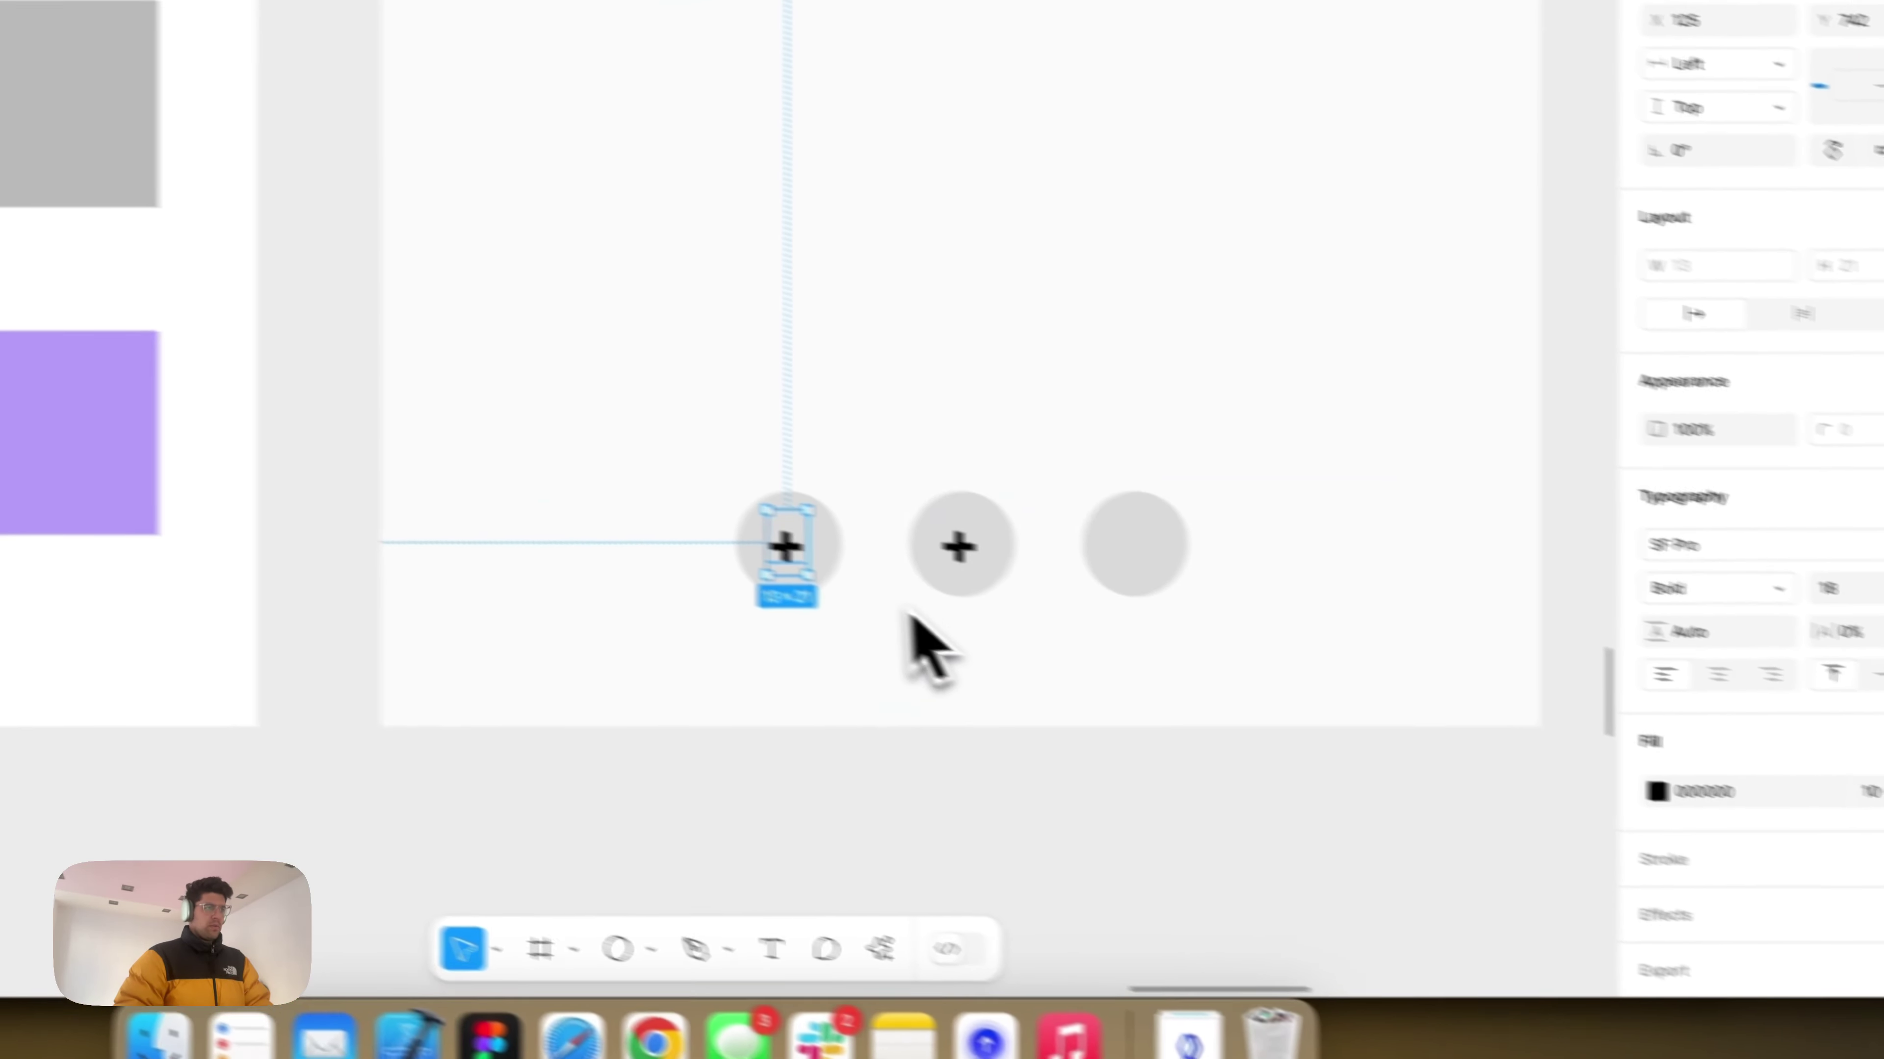
{"action": "double_click", "coordinate": [652, 507]}
{"action": "type", "text": "Ho"}
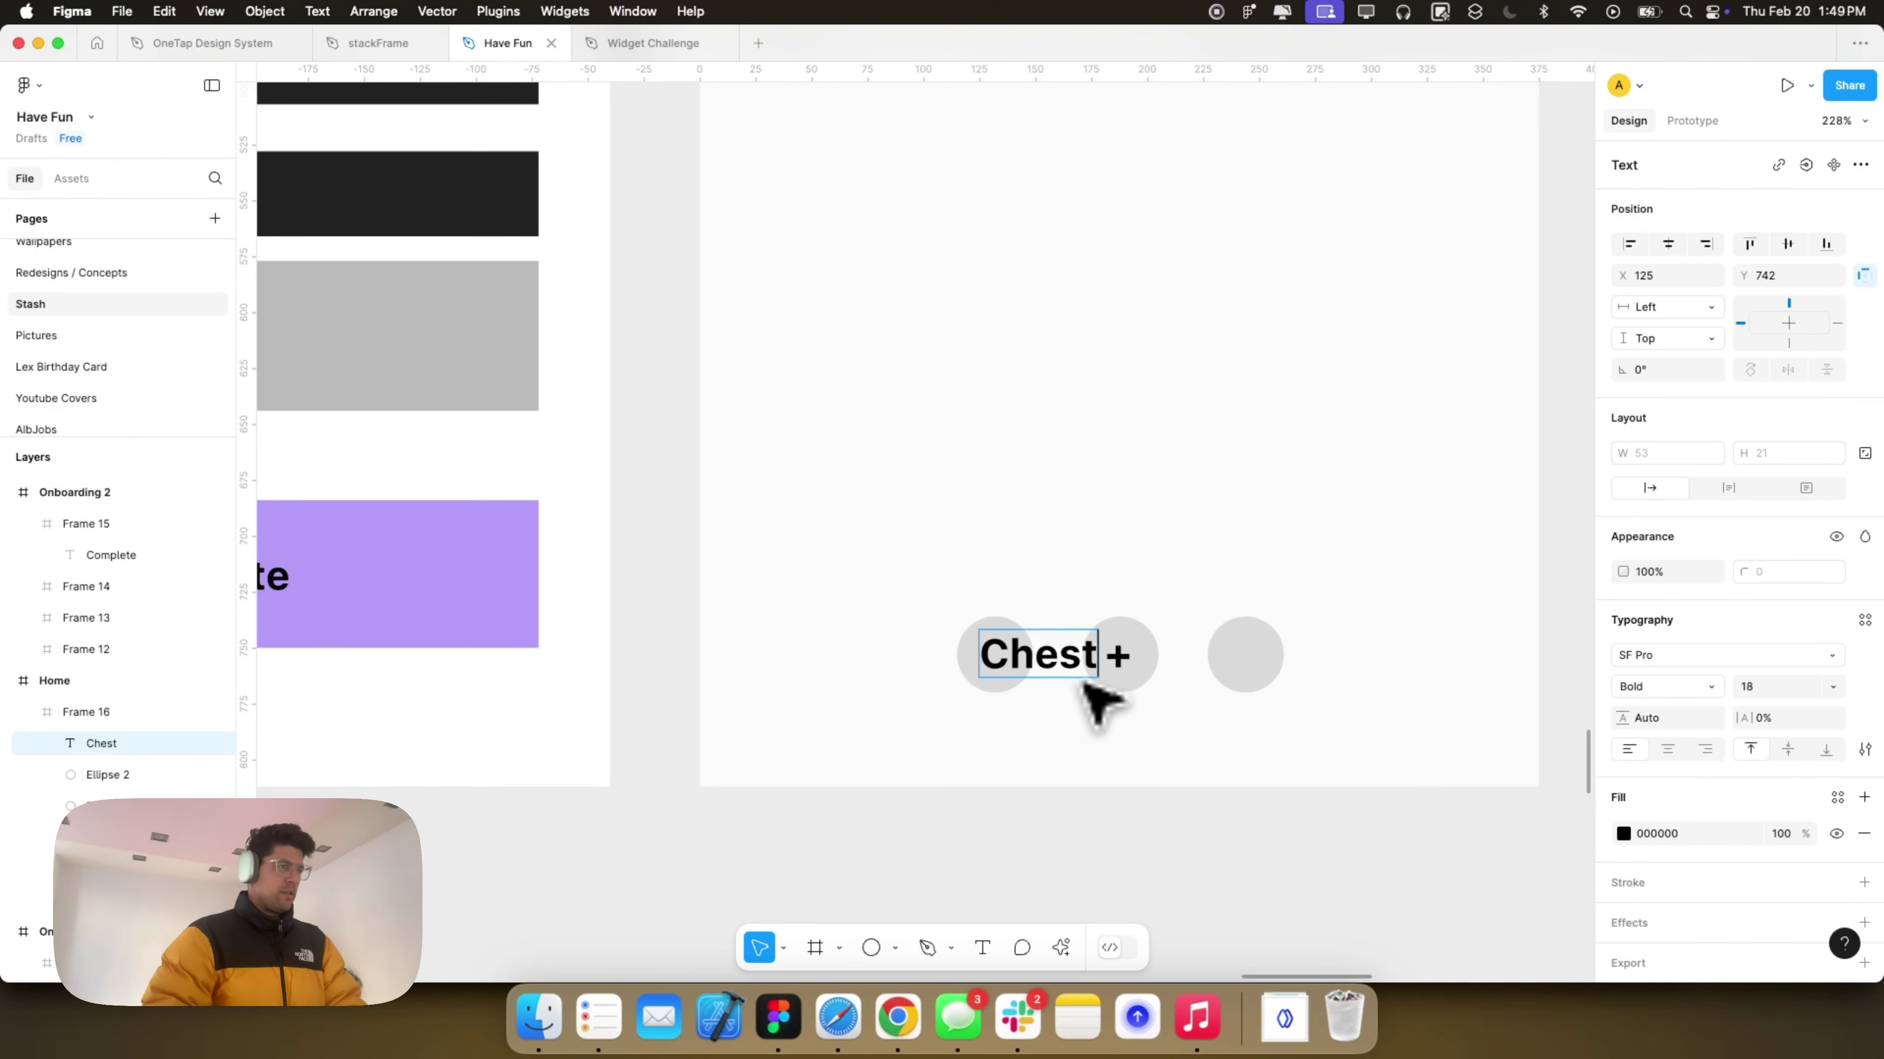
{"action": "key", "text": "Escape"}
{"action": "left_click_drag", "start_coordinate": [1042, 672], "coordinate": [978, 655]}
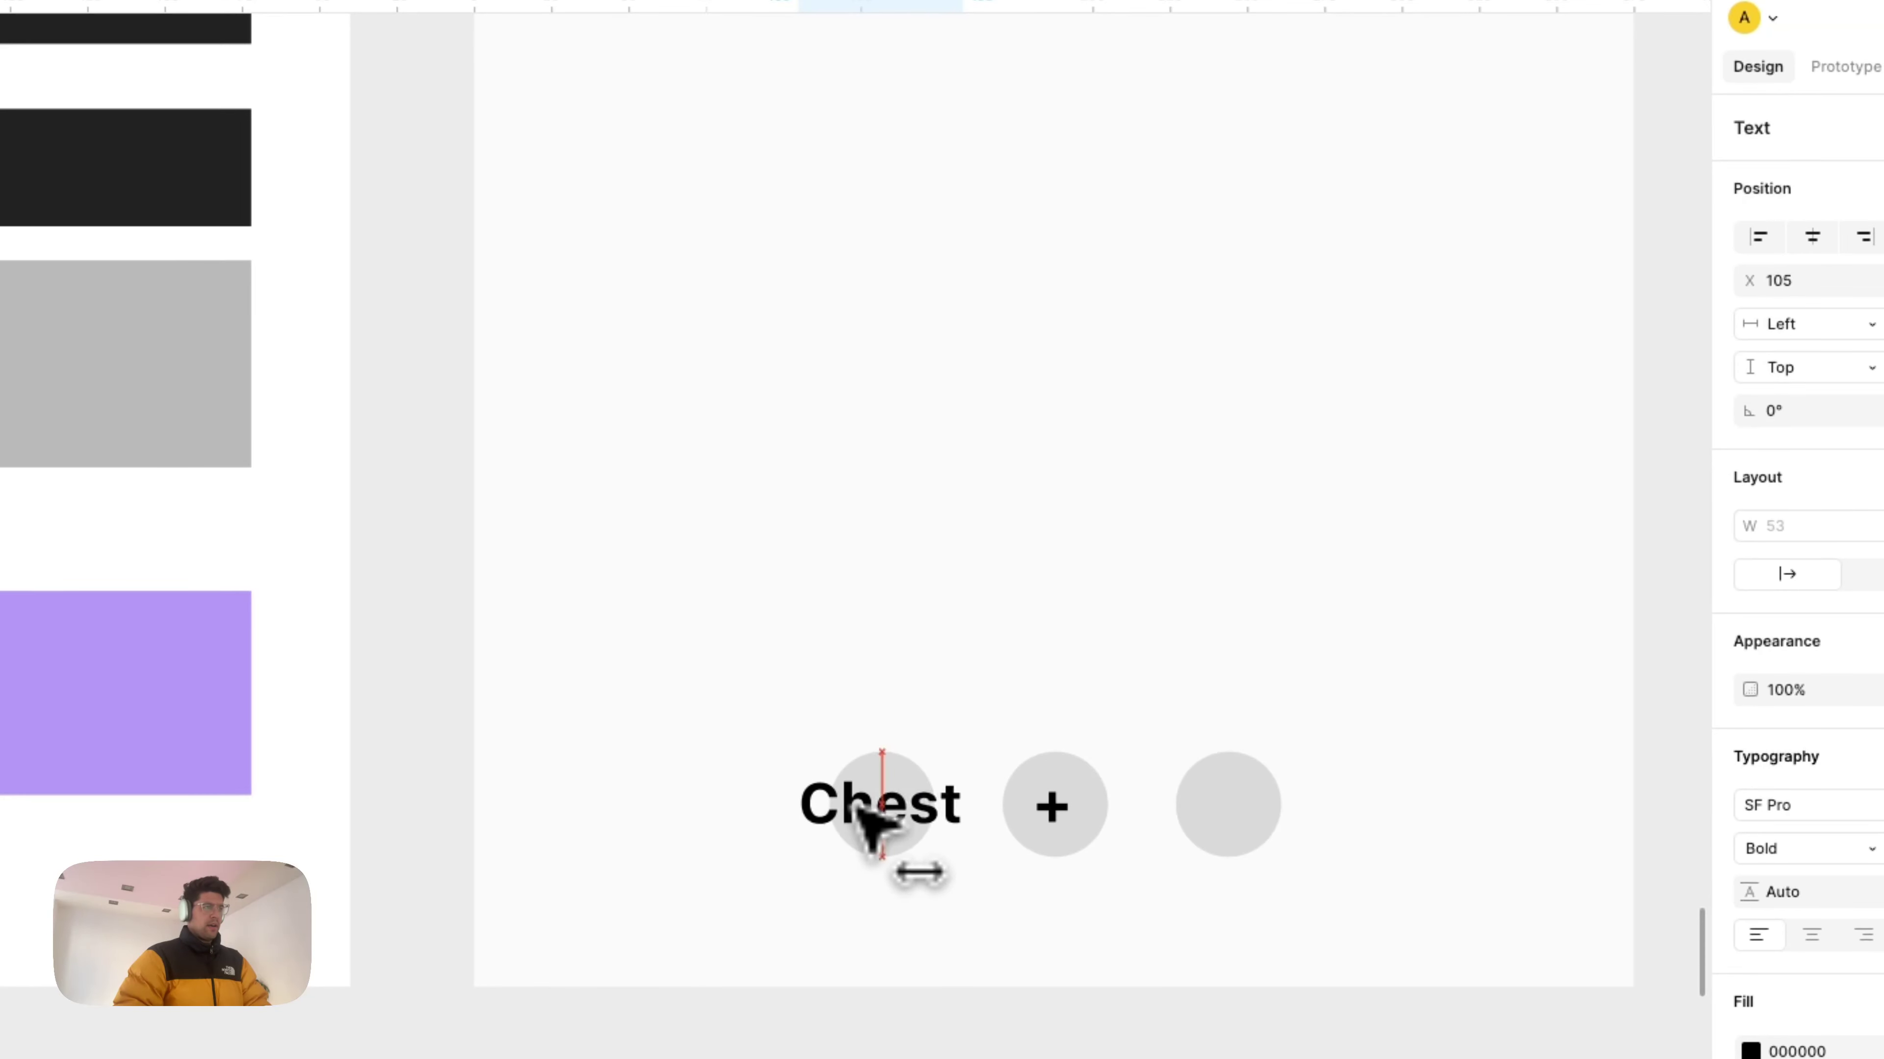
Step: Duplicate the "Chest" text onto the right circle and change the copy to "Profile"
{"action": "left_click_drag", "start_coordinate": [997, 805], "coordinate": [1227, 805]}
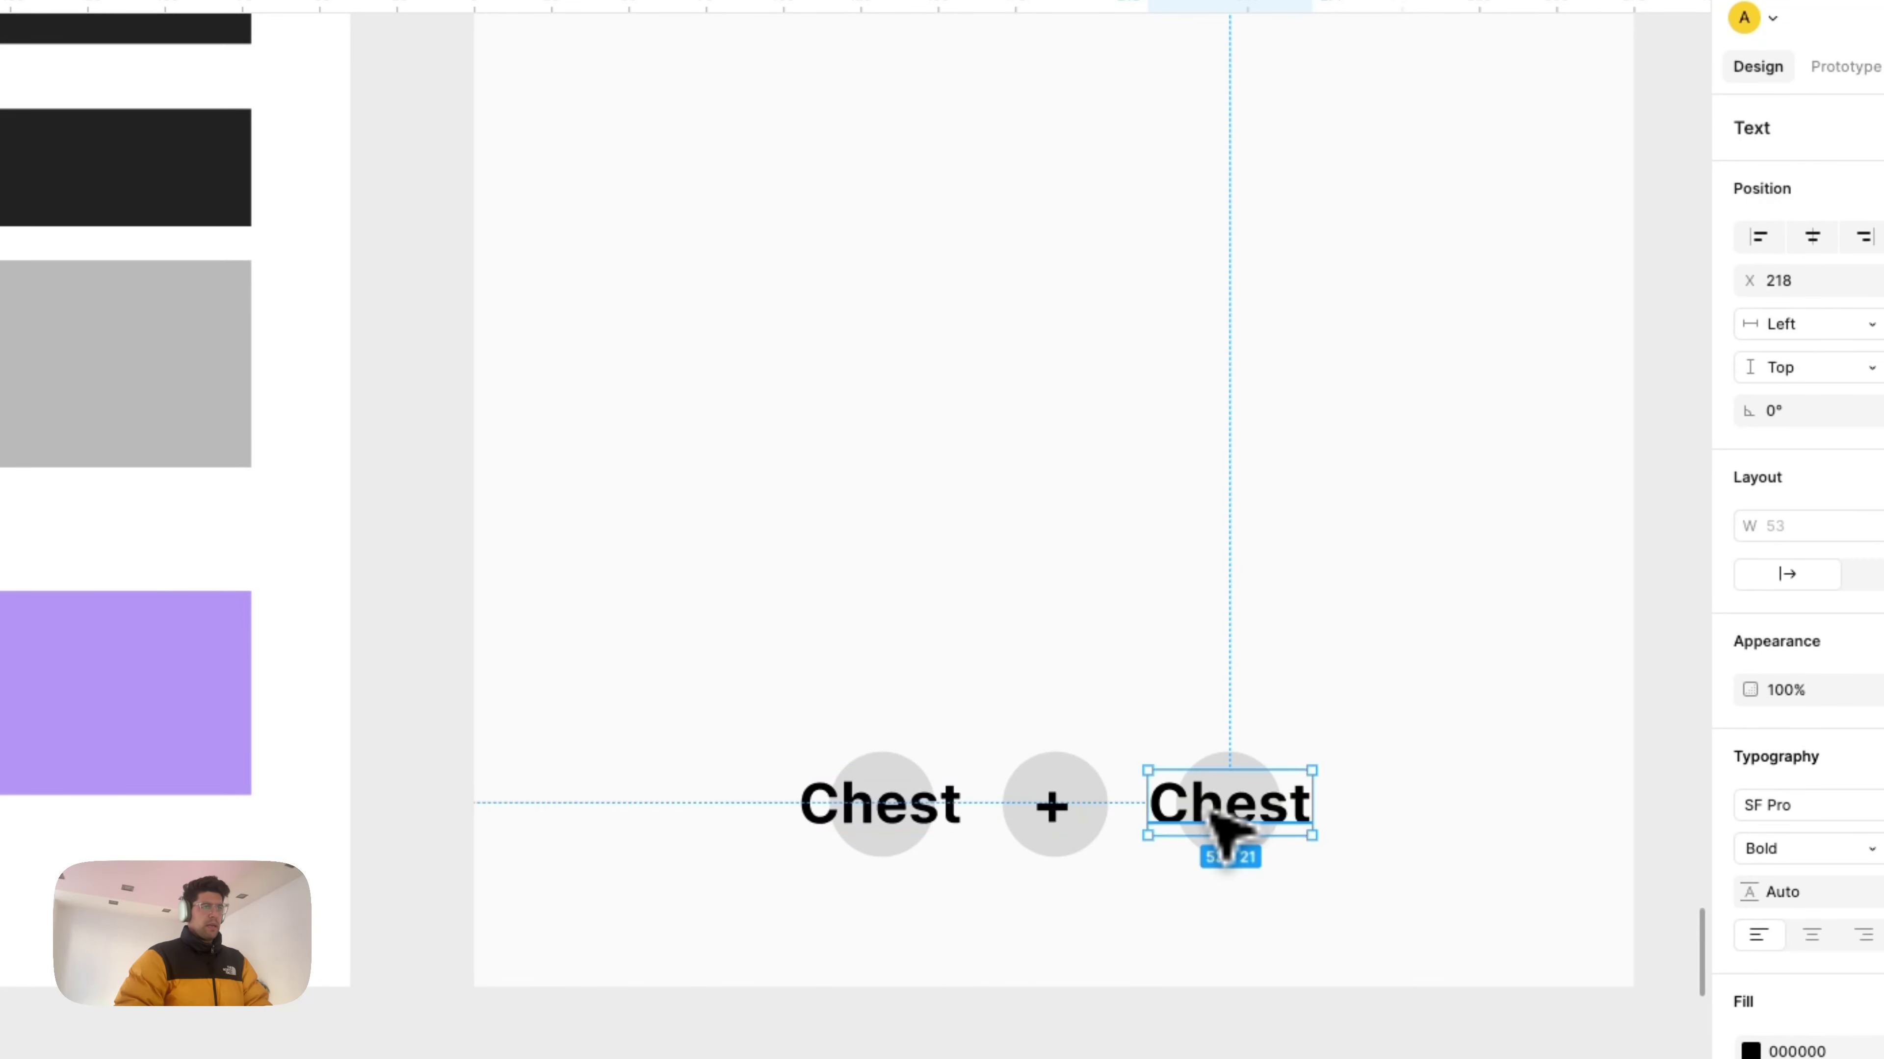
{"action": "double_click", "coordinate": [1213, 815]}
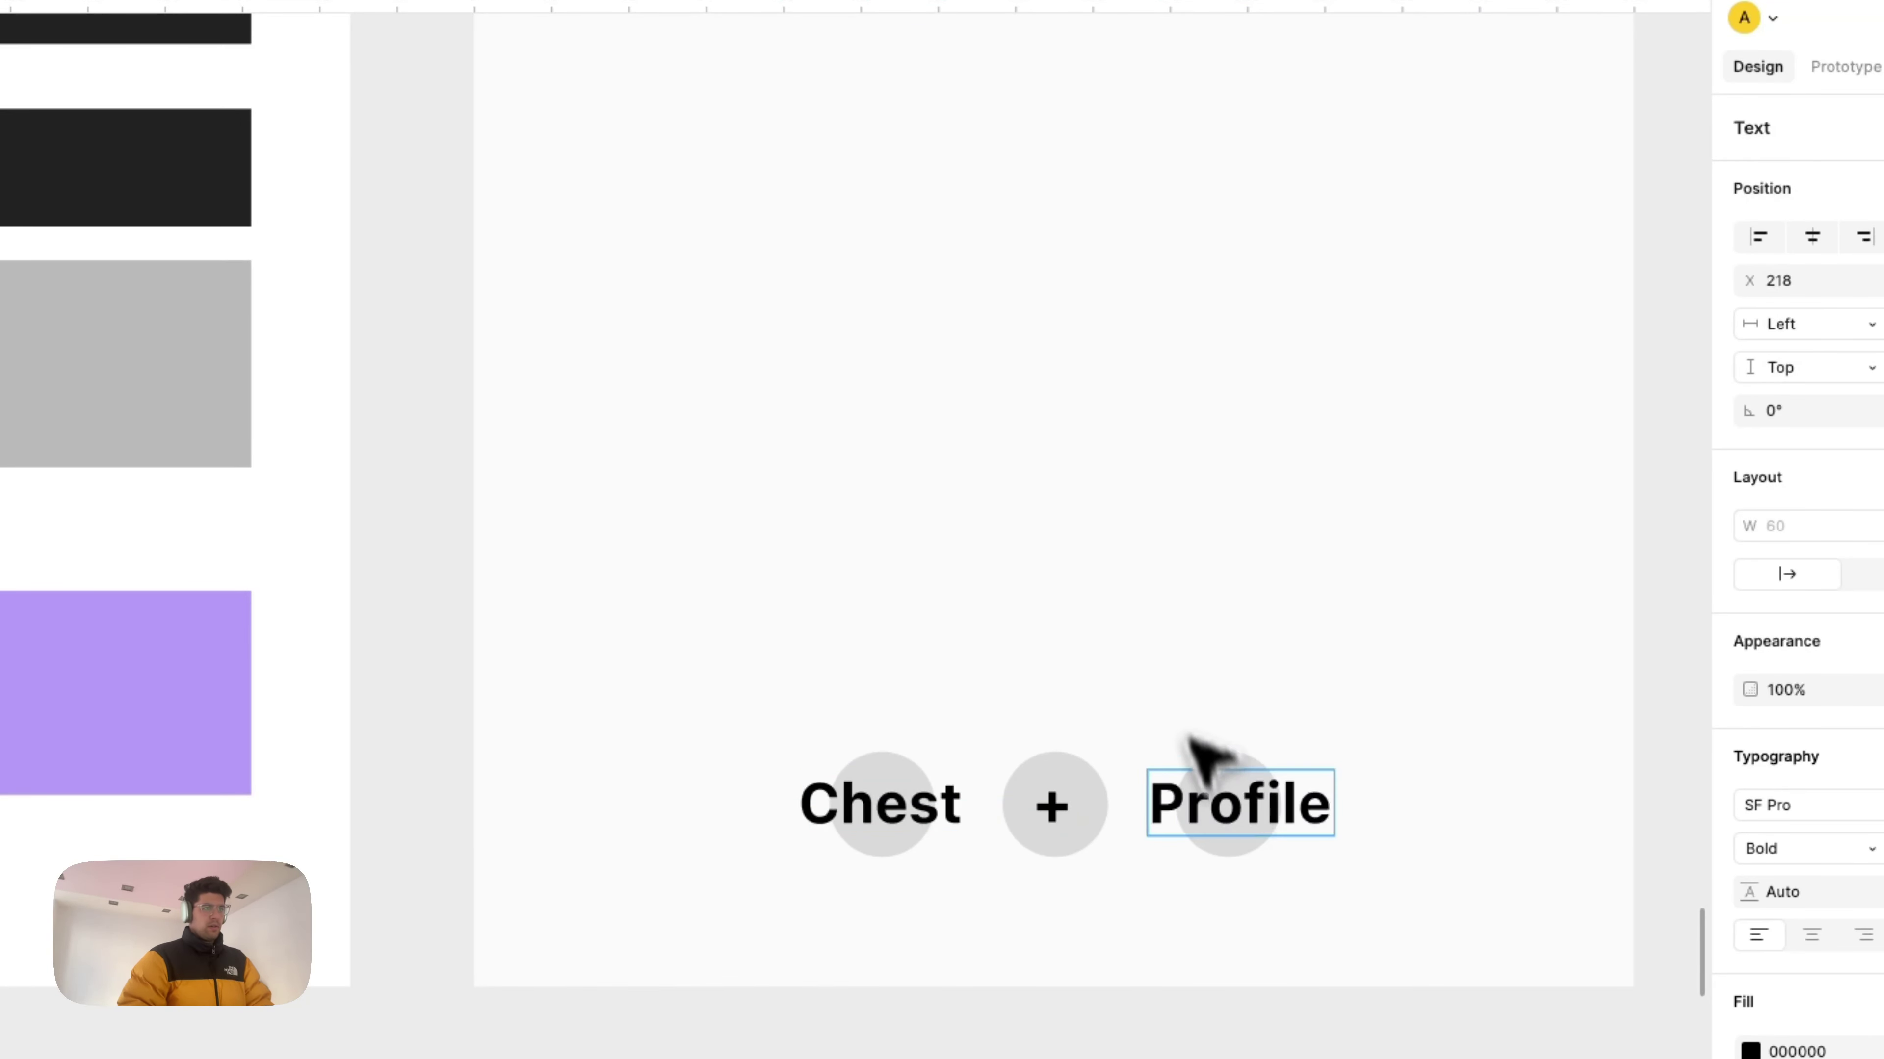
{"action": "key", "text": "Escape"}
Step: Copy the middle circle with its "+" to the upper-left corner of the Home screen and change its label to "Settings"
{"action": "scroll", "coordinate": [1194, 701], "scroll_direction": "down", "scroll_amount": 5}
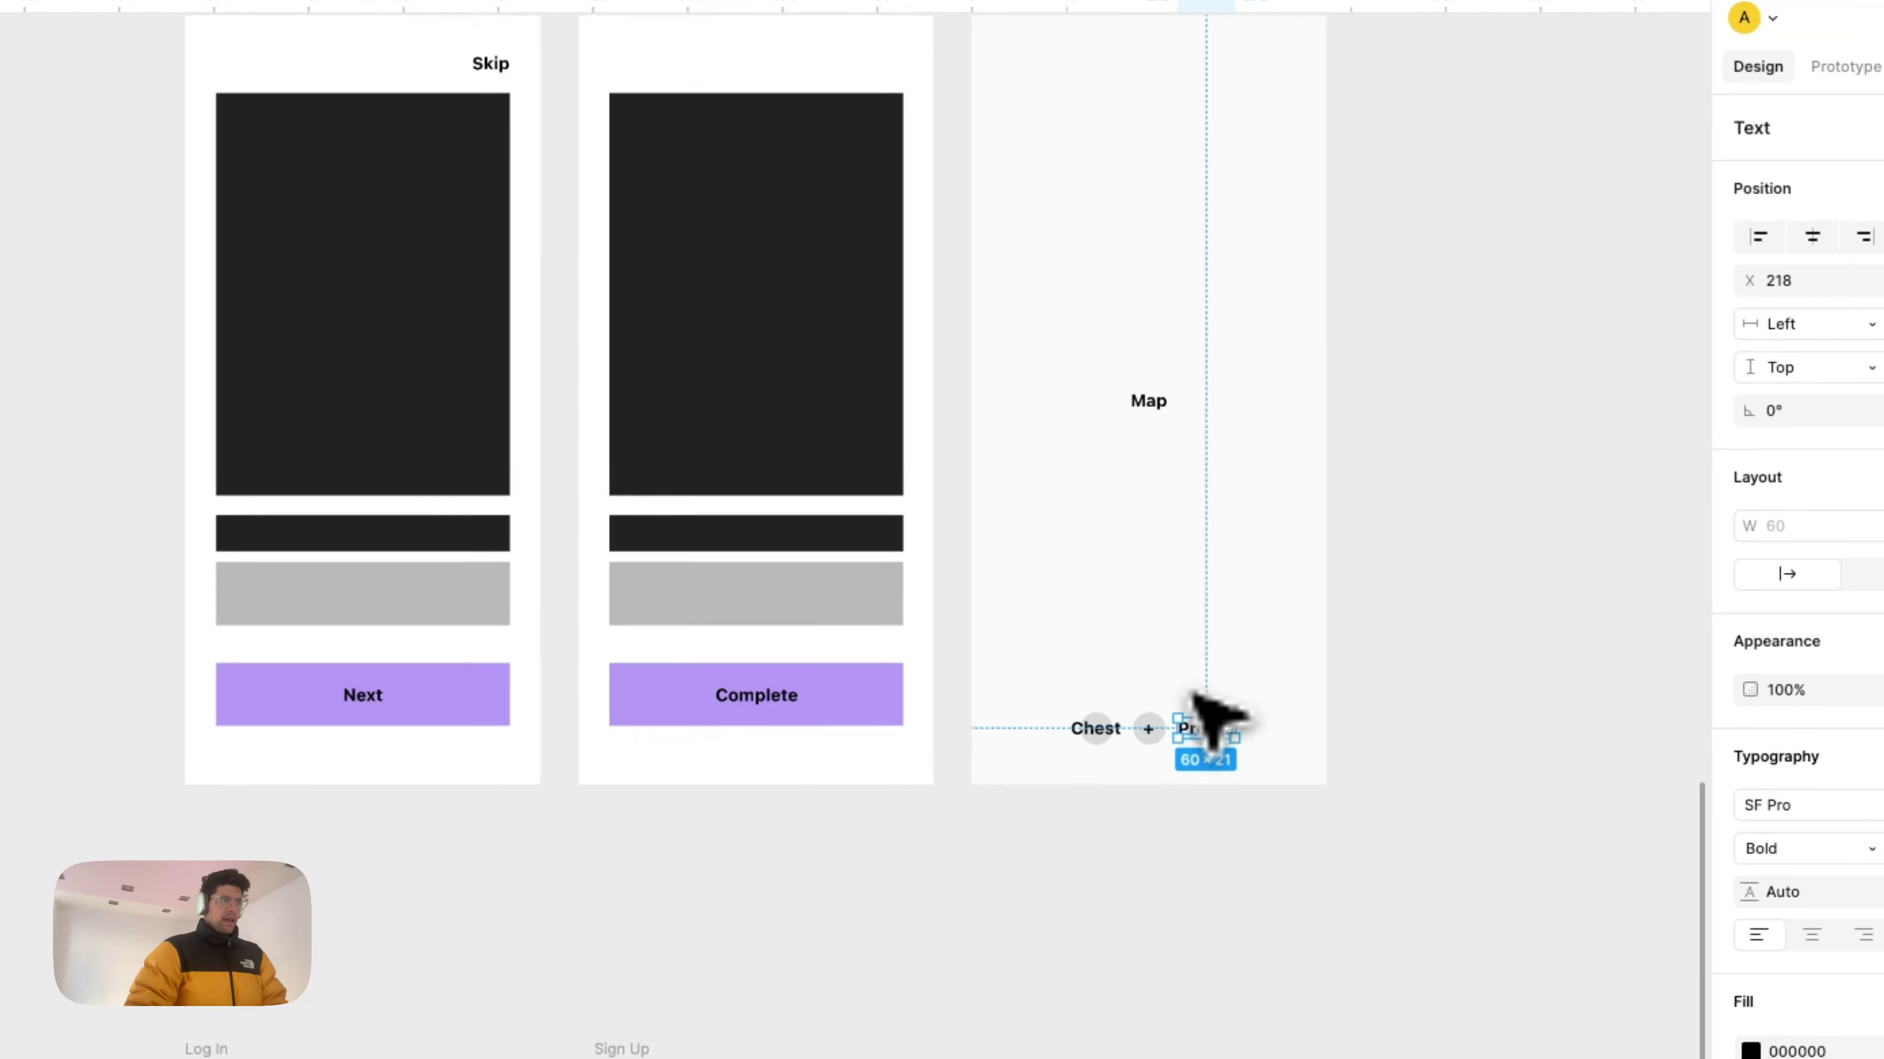
{"action": "scroll", "coordinate": [1201, 705], "scroll_direction": "down", "scroll_amount": 1}
{"action": "left_click", "coordinate": [1160, 727], "text": "shift"}
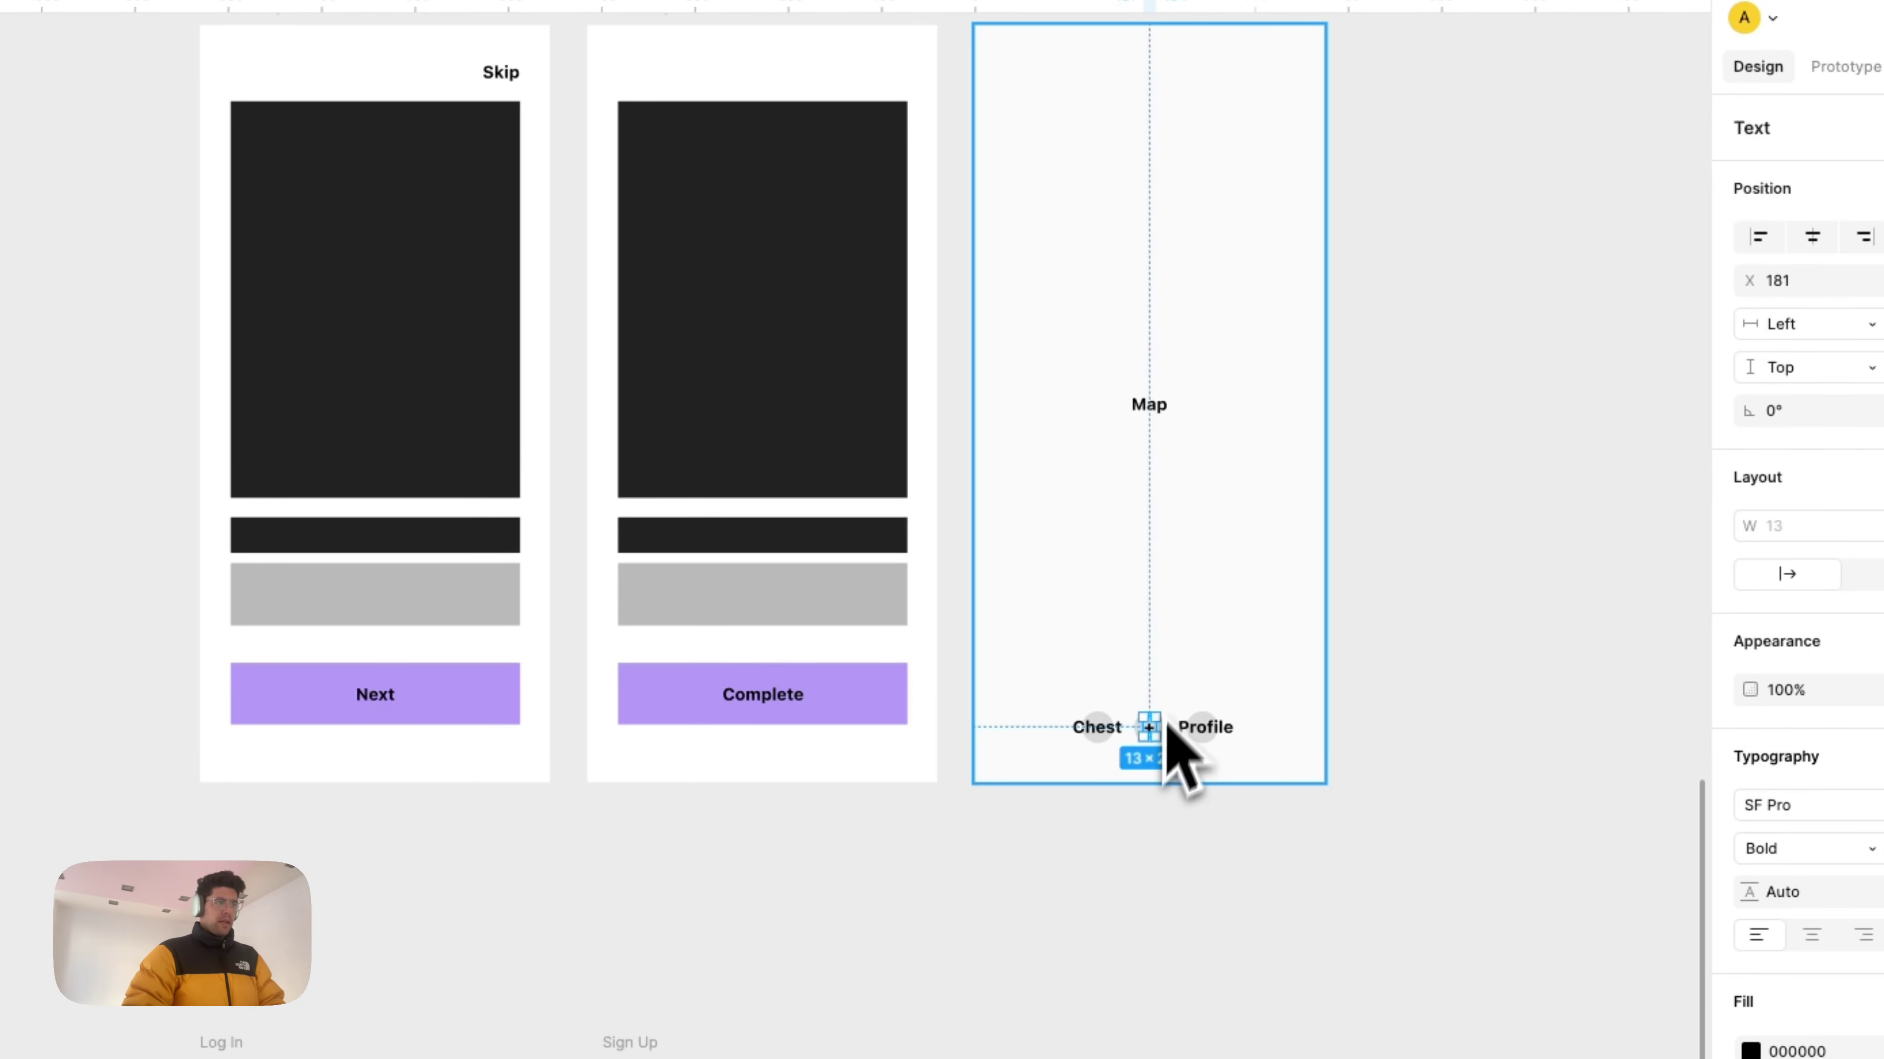
{"action": "scroll", "coordinate": [1165, 731], "scroll_direction": "up", "scroll_amount": 5}
{"action": "scroll", "coordinate": [1196, 723], "scroll_direction": "down", "scroll_amount": 5}
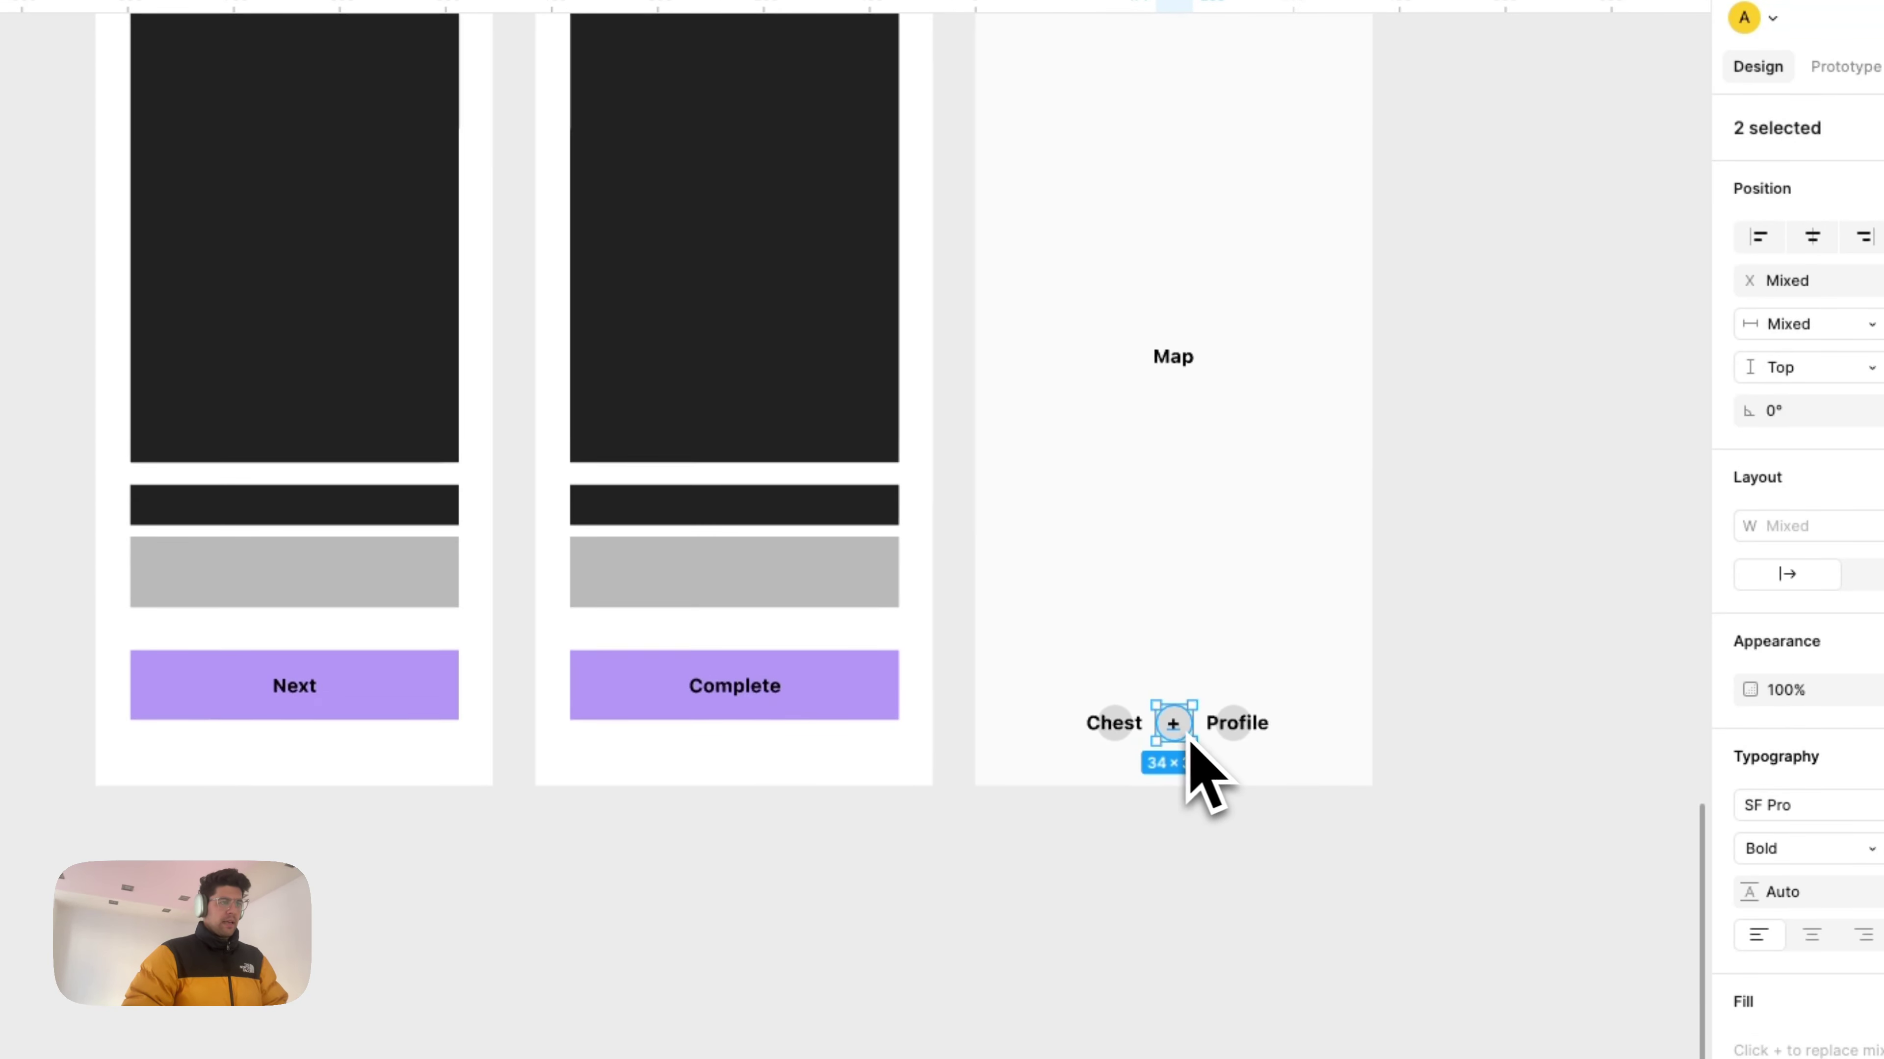
{"action": "scroll", "coordinate": [1179, 731], "scroll_direction": "up", "scroll_amount": 2}
{"action": "left_click_drag", "start_coordinate": [1180, 788], "coordinate": [1096, 85]}
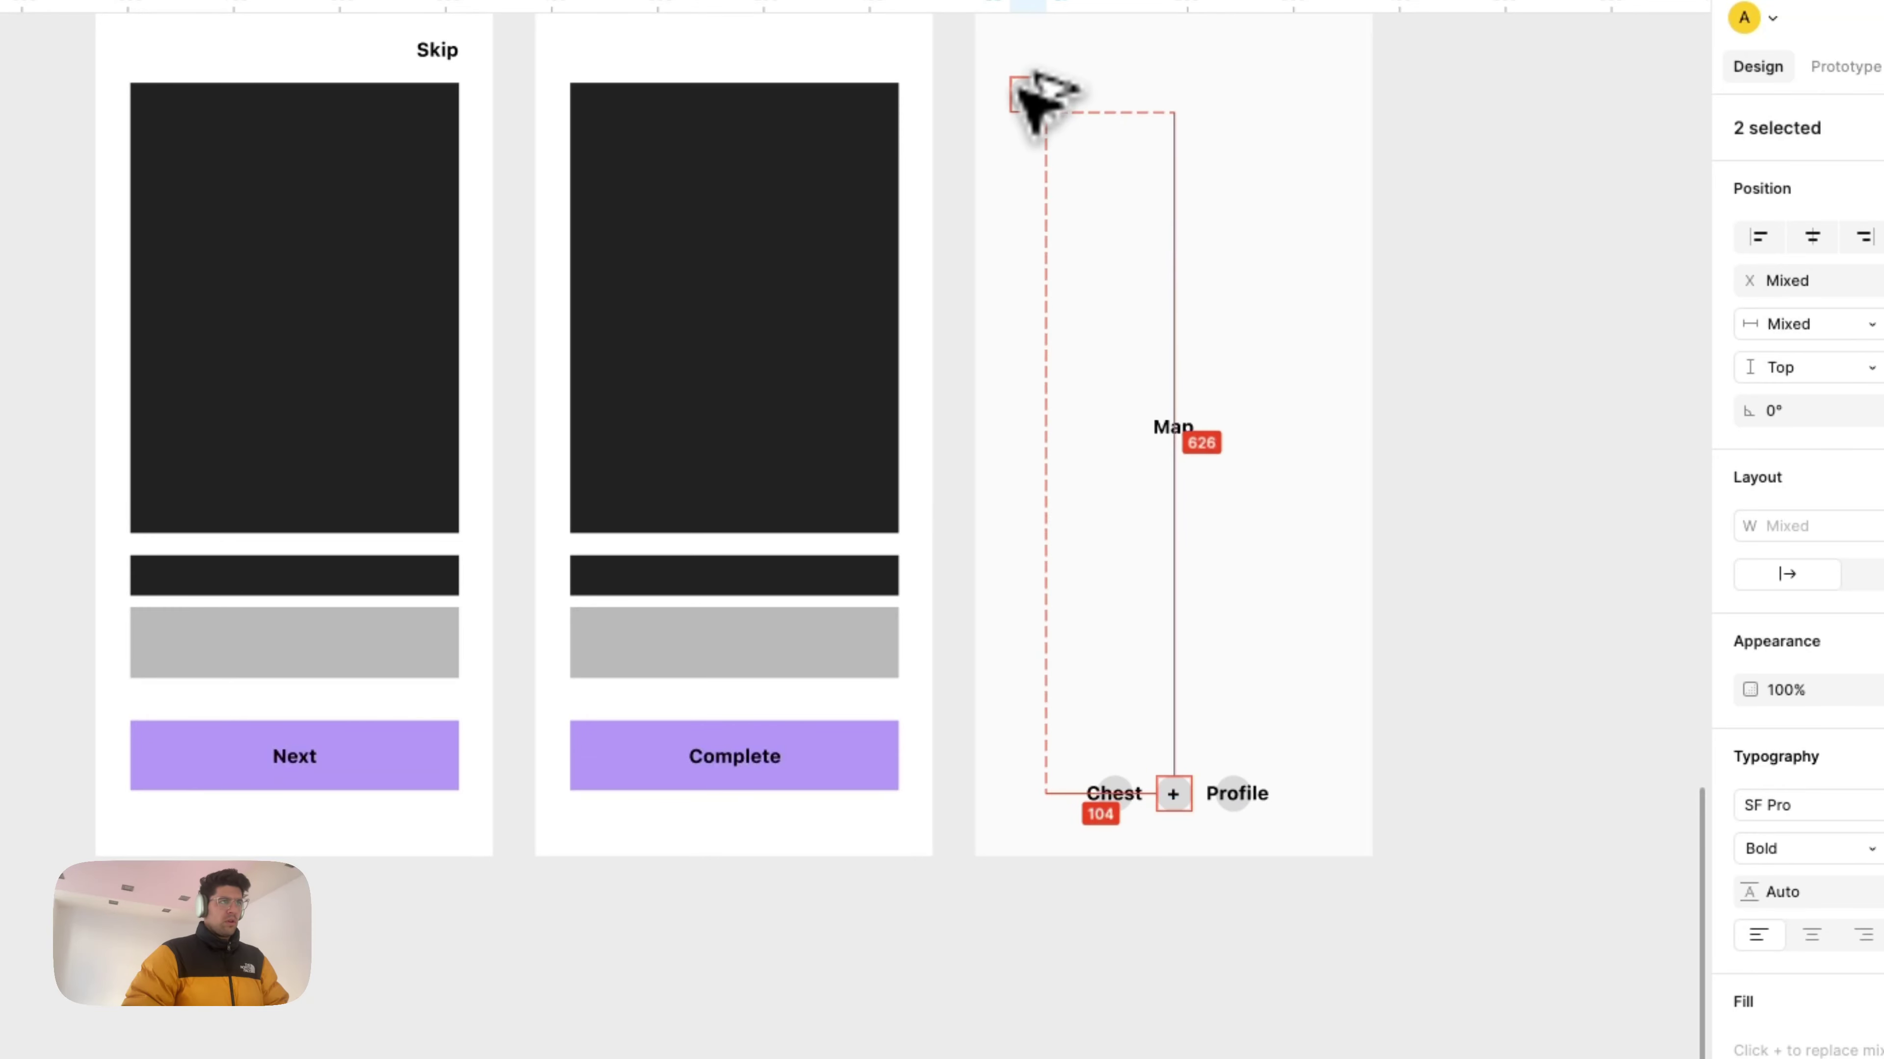
{"action": "scroll", "coordinate": [1105, 104], "scroll_direction": "up", "scroll_amount": 5}
{"action": "left_click", "coordinate": [1093, 343]}
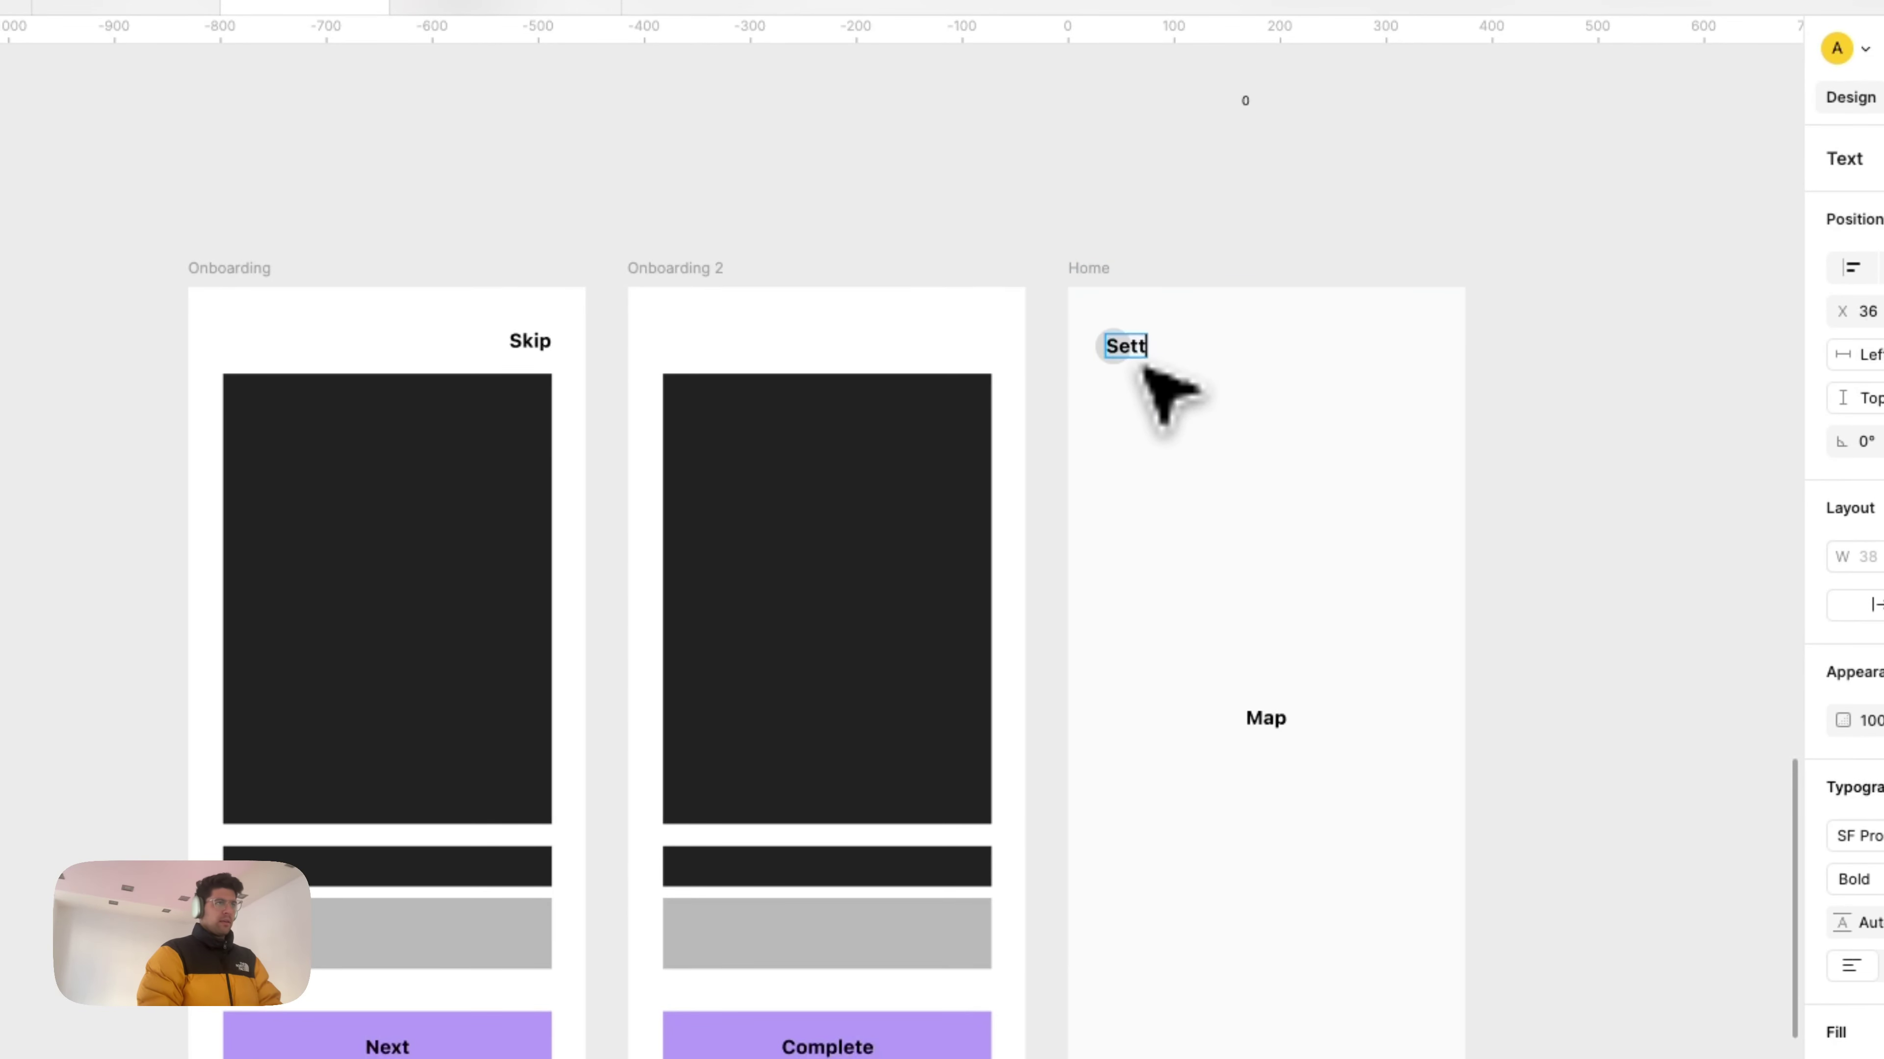
{"action": "key", "text": "Escape"}
{"action": "key", "text": "Escape"}
Step: Draw two small grey circles on the map area above the "Map" text, one on each side
{"action": "scroll", "coordinate": [1153, 482], "scroll_direction": "down", "scroll_amount": 3}
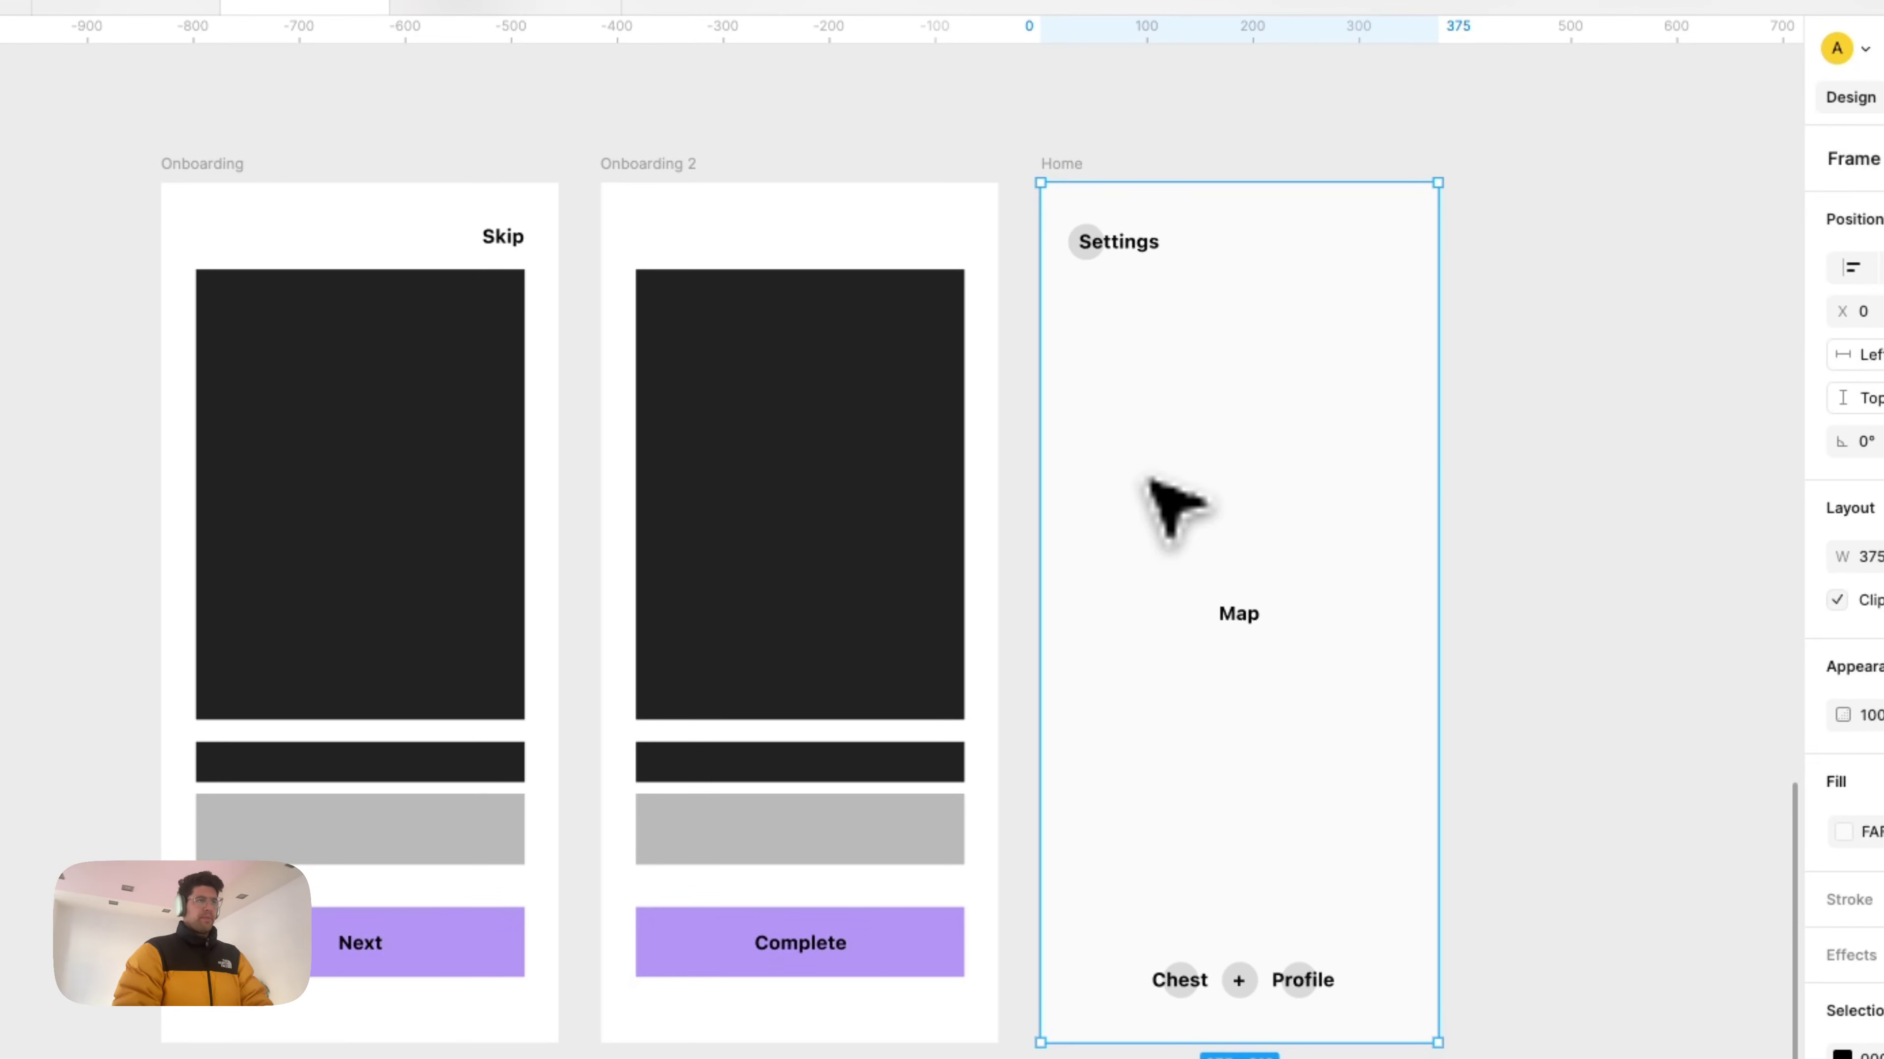
{"action": "scroll", "coordinate": [1149, 481], "scroll_direction": "down", "scroll_amount": 2}
{"action": "scroll", "coordinate": [1149, 480], "scroll_direction": "right", "scroll_amount": 2}
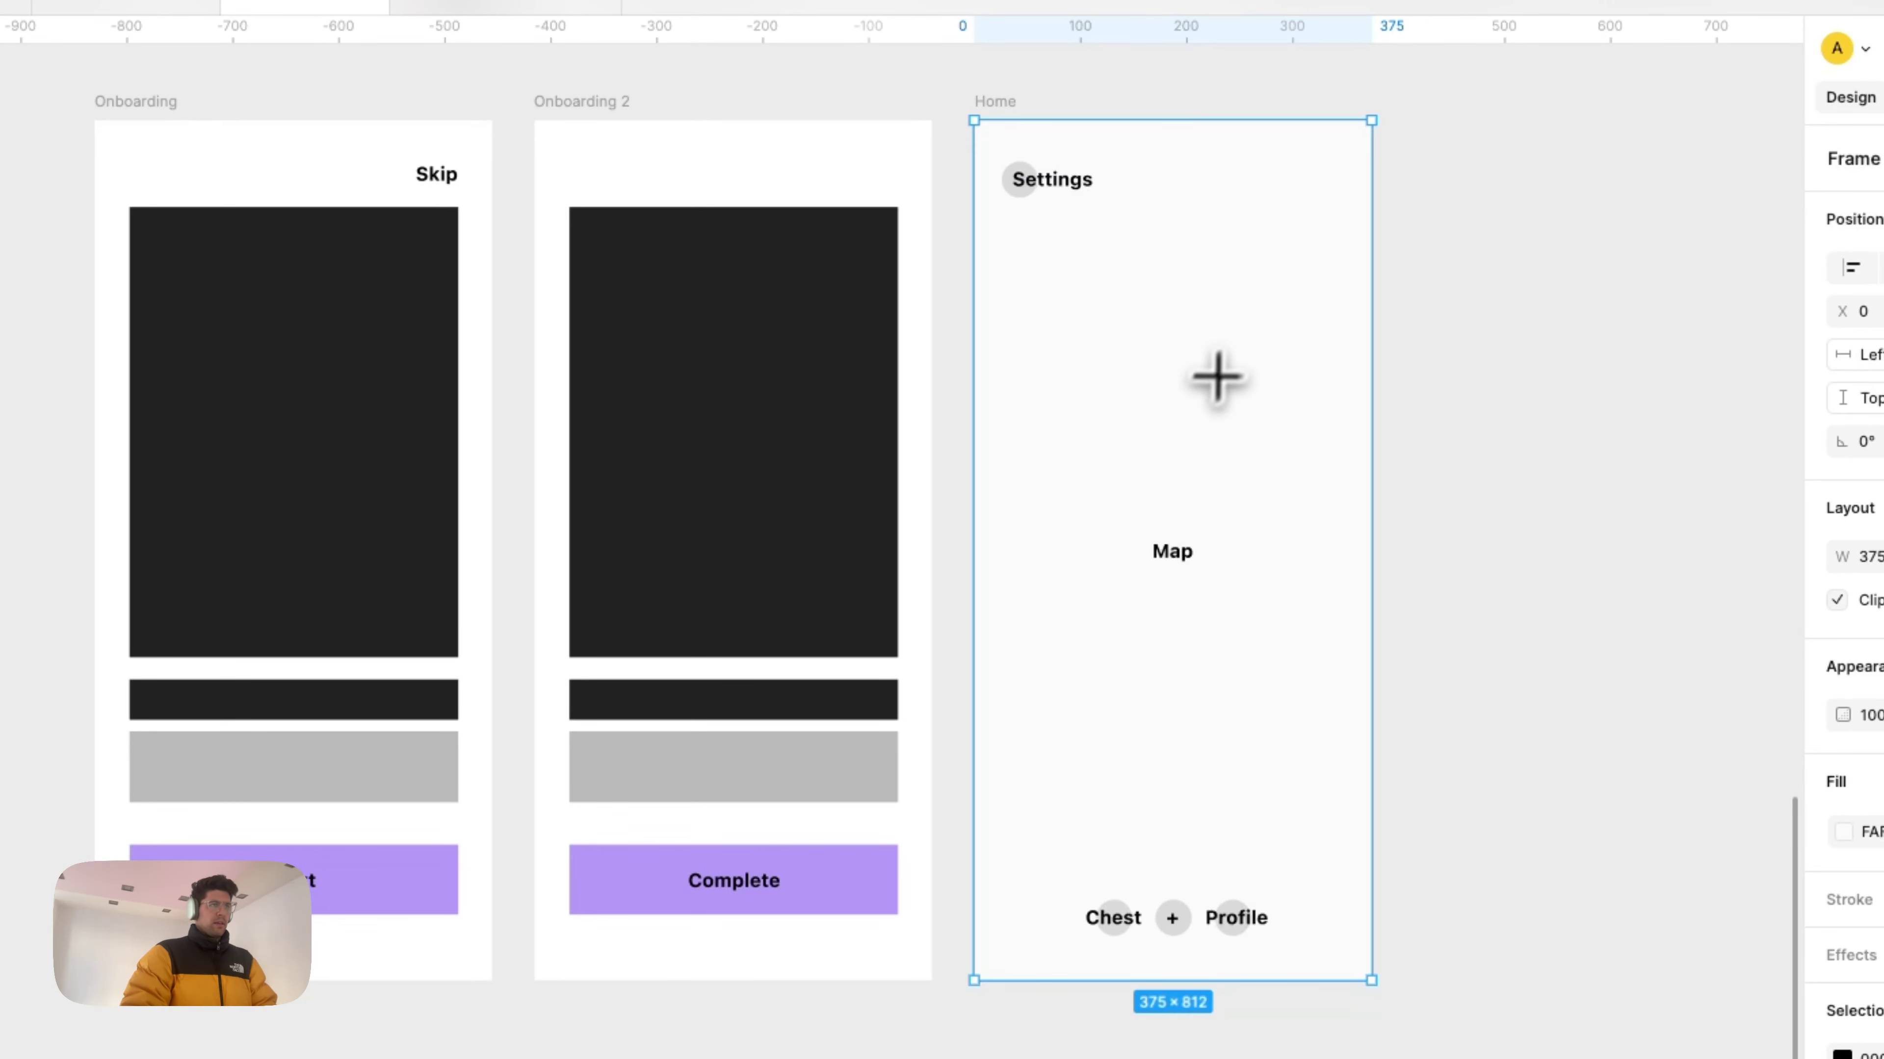
{"action": "left_click_drag", "start_coordinate": [1239, 348], "coordinate": [1255, 366]}
{"action": "key", "text": "Escape"}
{"action": "key", "text": "o"}
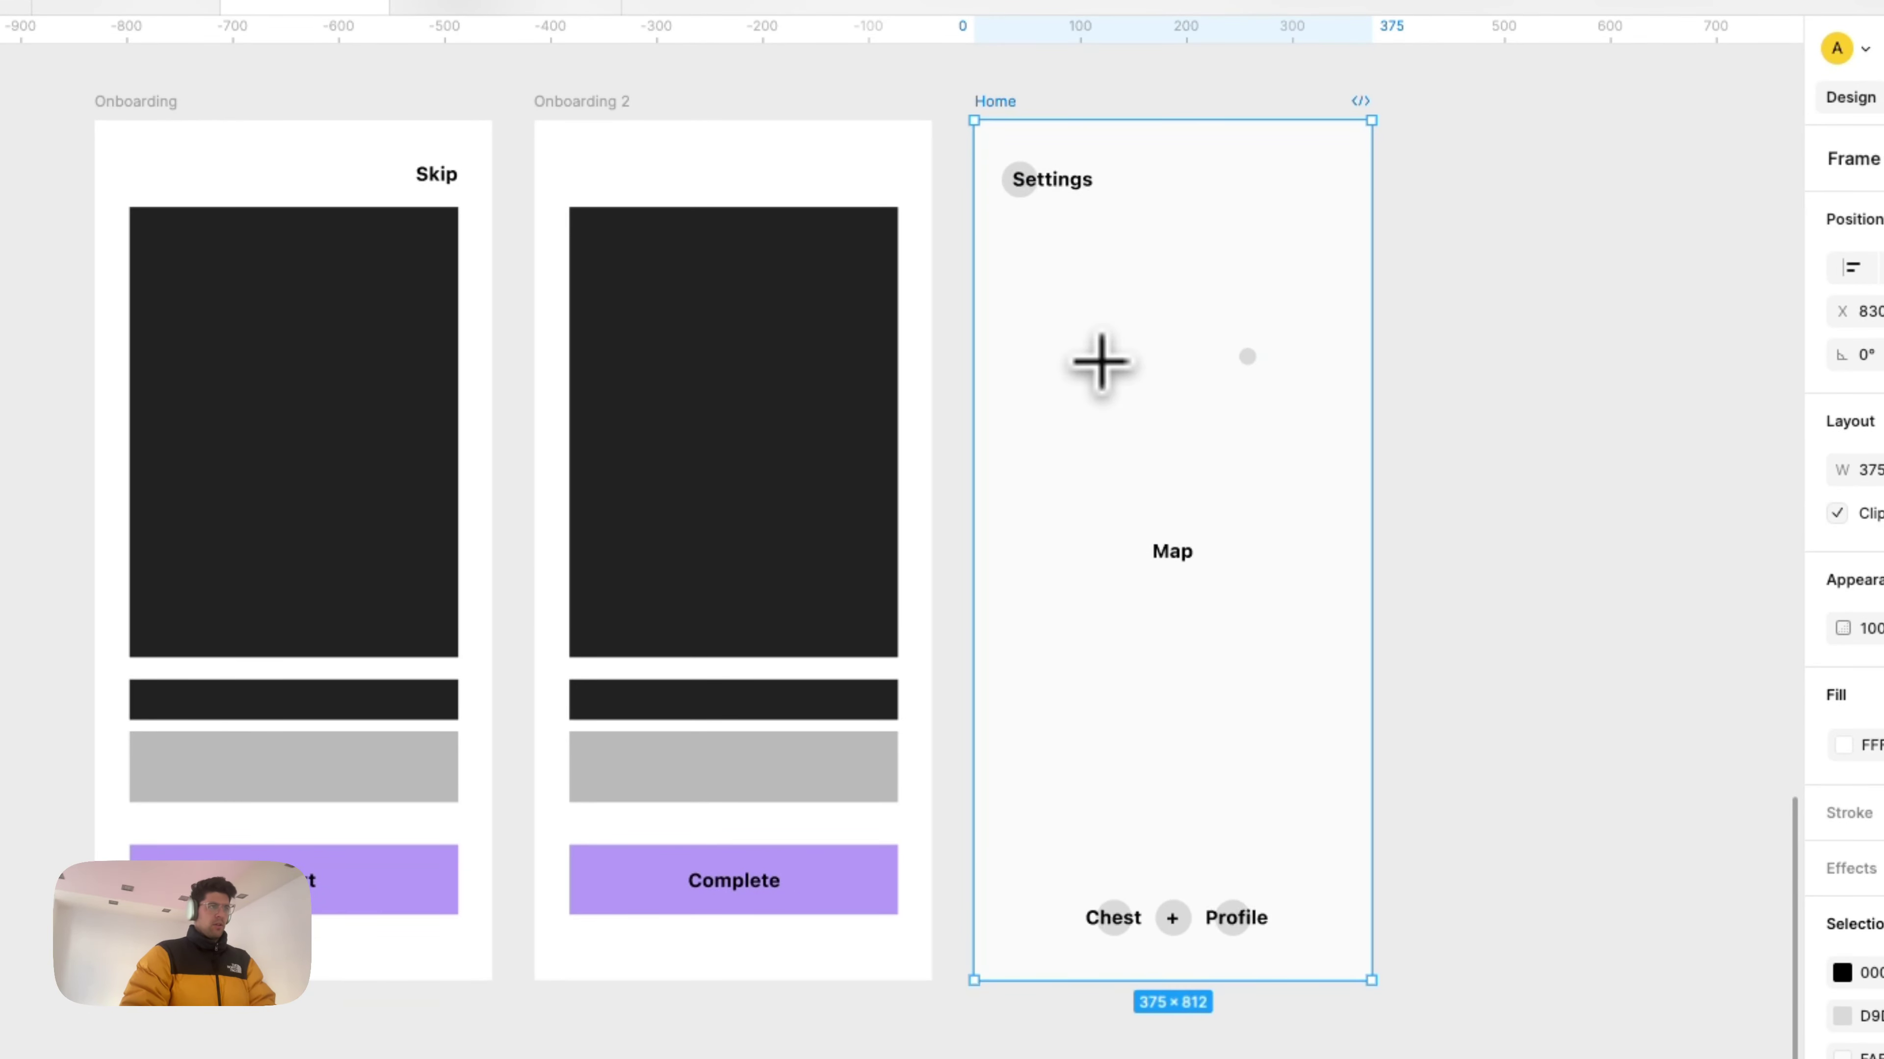
{"action": "left_click_drag", "start_coordinate": [1061, 363], "coordinate": [1080, 378]}
{"action": "key", "text": "Escape"}
Step: Move the Sign Up frame to X 415 so it lines up under Onboarding 2
{"action": "scroll", "coordinate": [1144, 526], "scroll_direction": "down", "scroll_amount": 5}
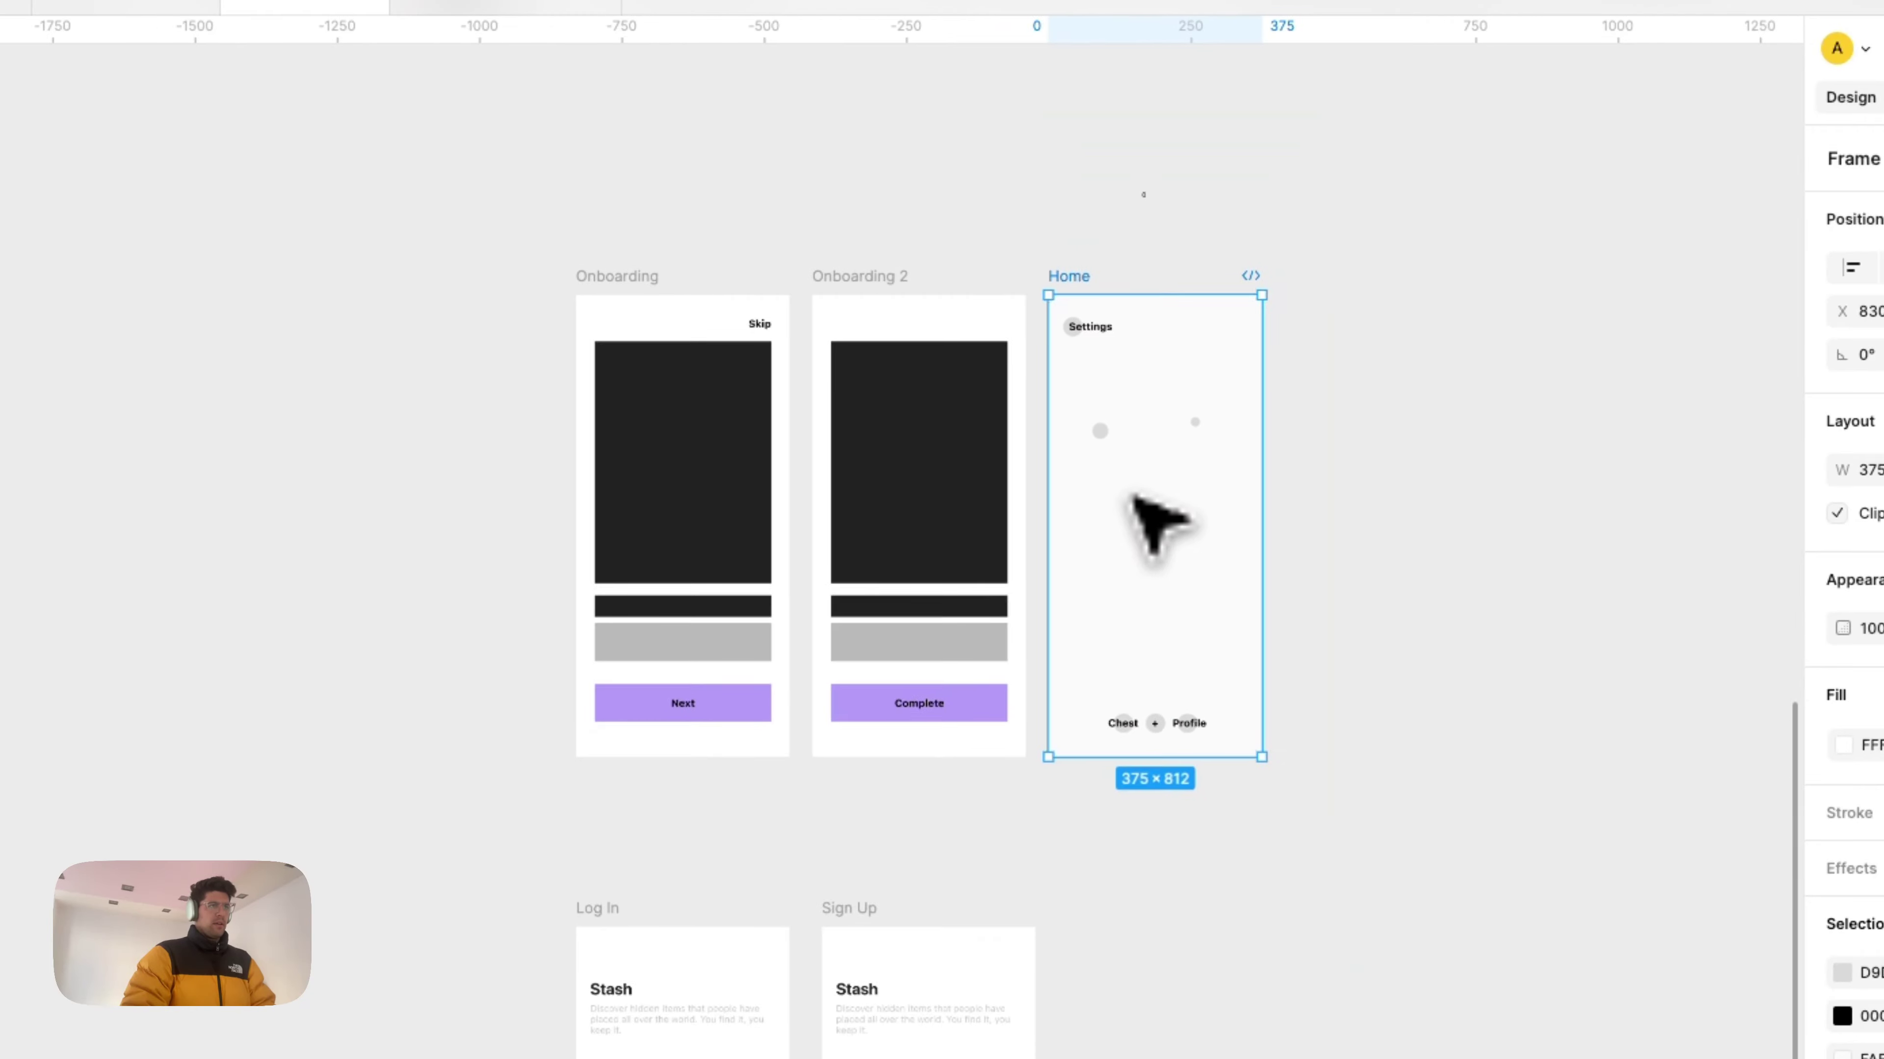
{"action": "scroll", "coordinate": [1133, 496], "scroll_direction": "down", "scroll_amount": 8}
{"action": "scroll", "coordinate": [1133, 495], "scroll_direction": "right", "scroll_amount": 3}
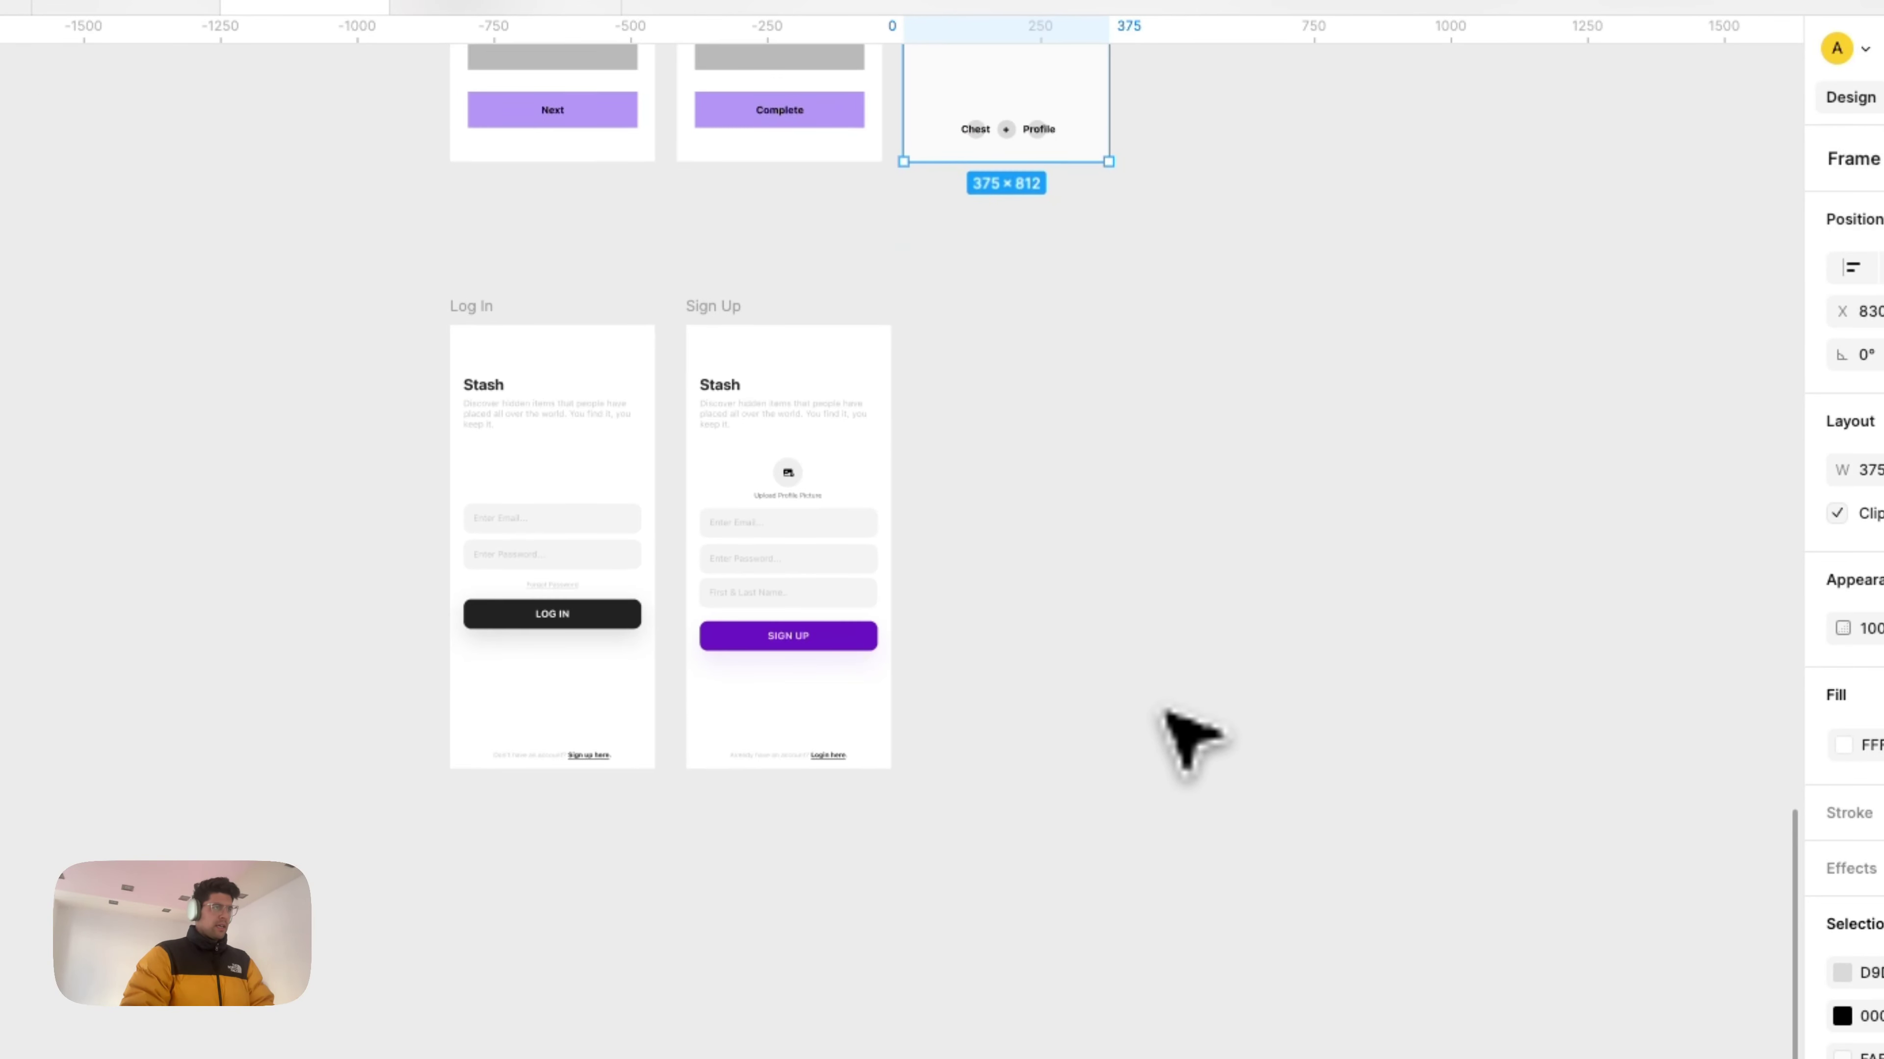
{"action": "left_click", "coordinate": [703, 291]}
{"action": "scroll", "coordinate": [1060, 334], "scroll_direction": "up", "scroll_amount": 3}
{"action": "scroll", "coordinate": [1060, 334], "scroll_direction": "left", "scroll_amount": 2}
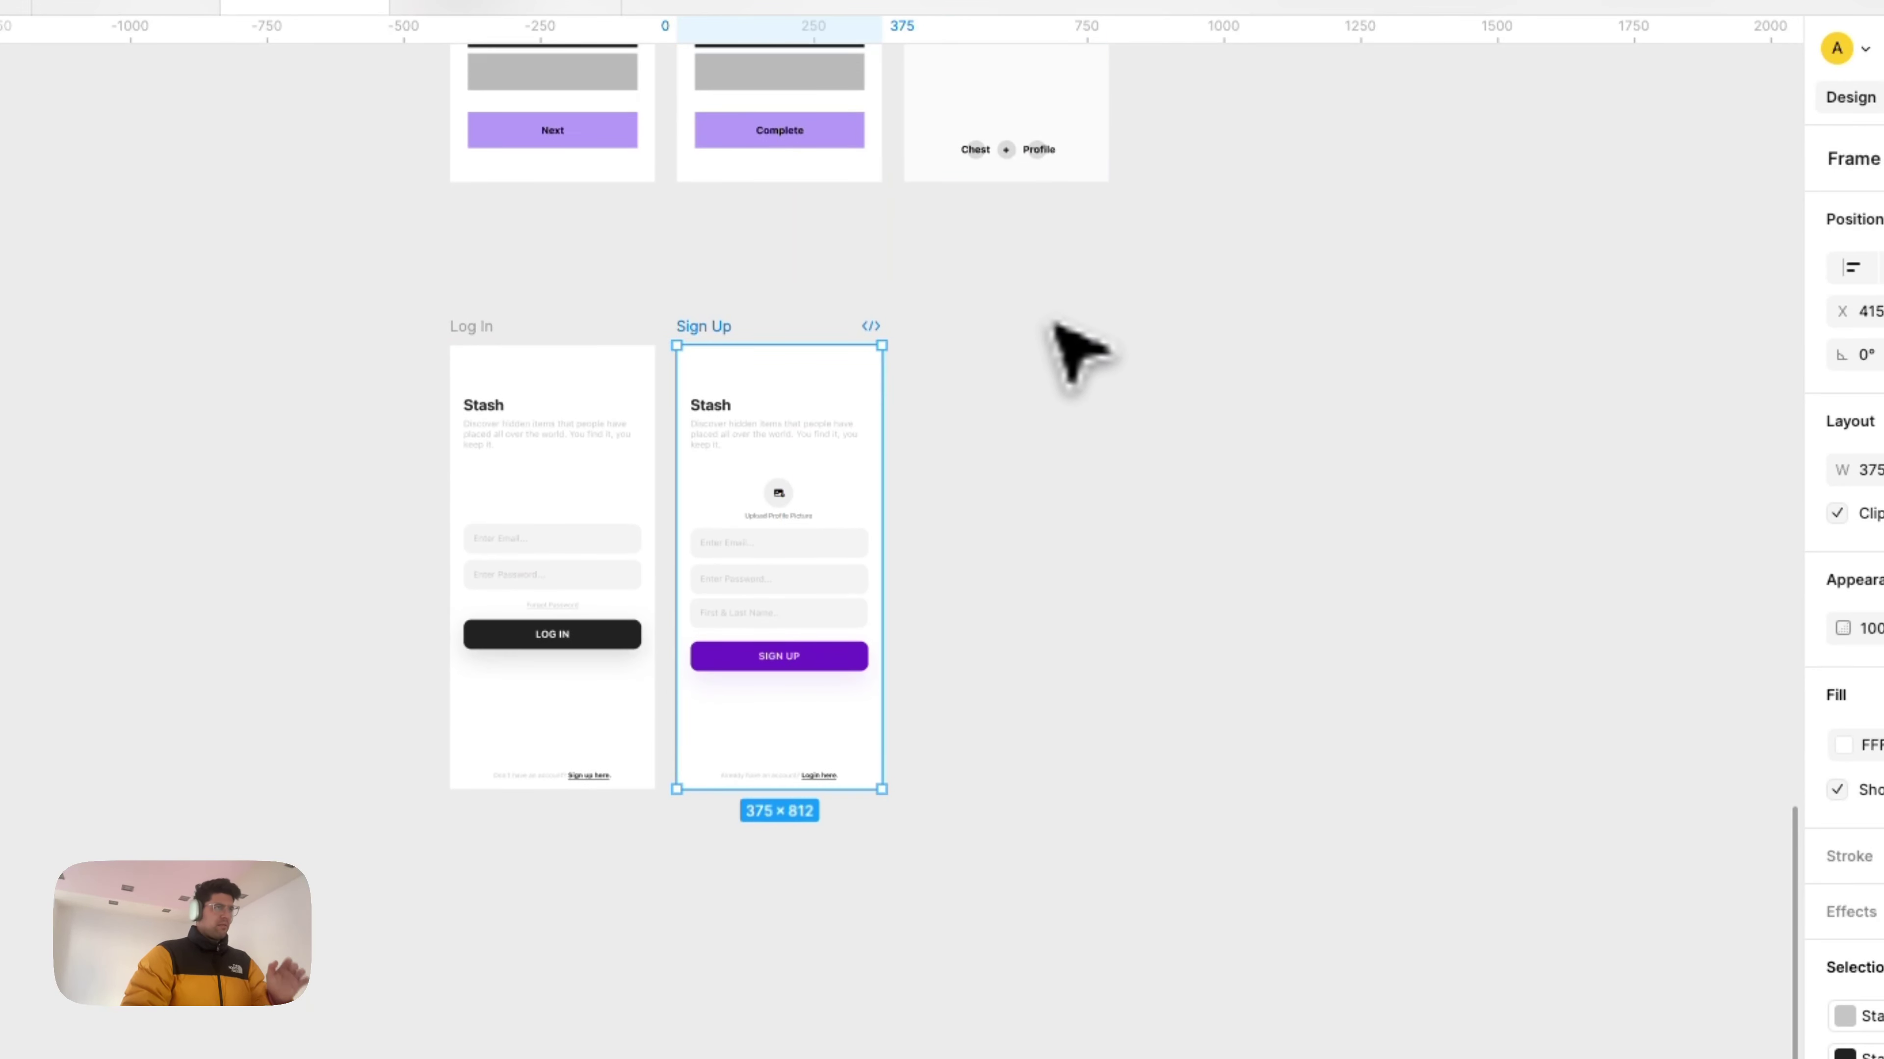
Step: Duplicate the Sign Up frame to its right as an empty frame named "Home"
{"action": "scroll", "coordinate": [1081, 336], "scroll_direction": "up", "scroll_amount": 3}
{"action": "key", "text": "ctrl+d"}
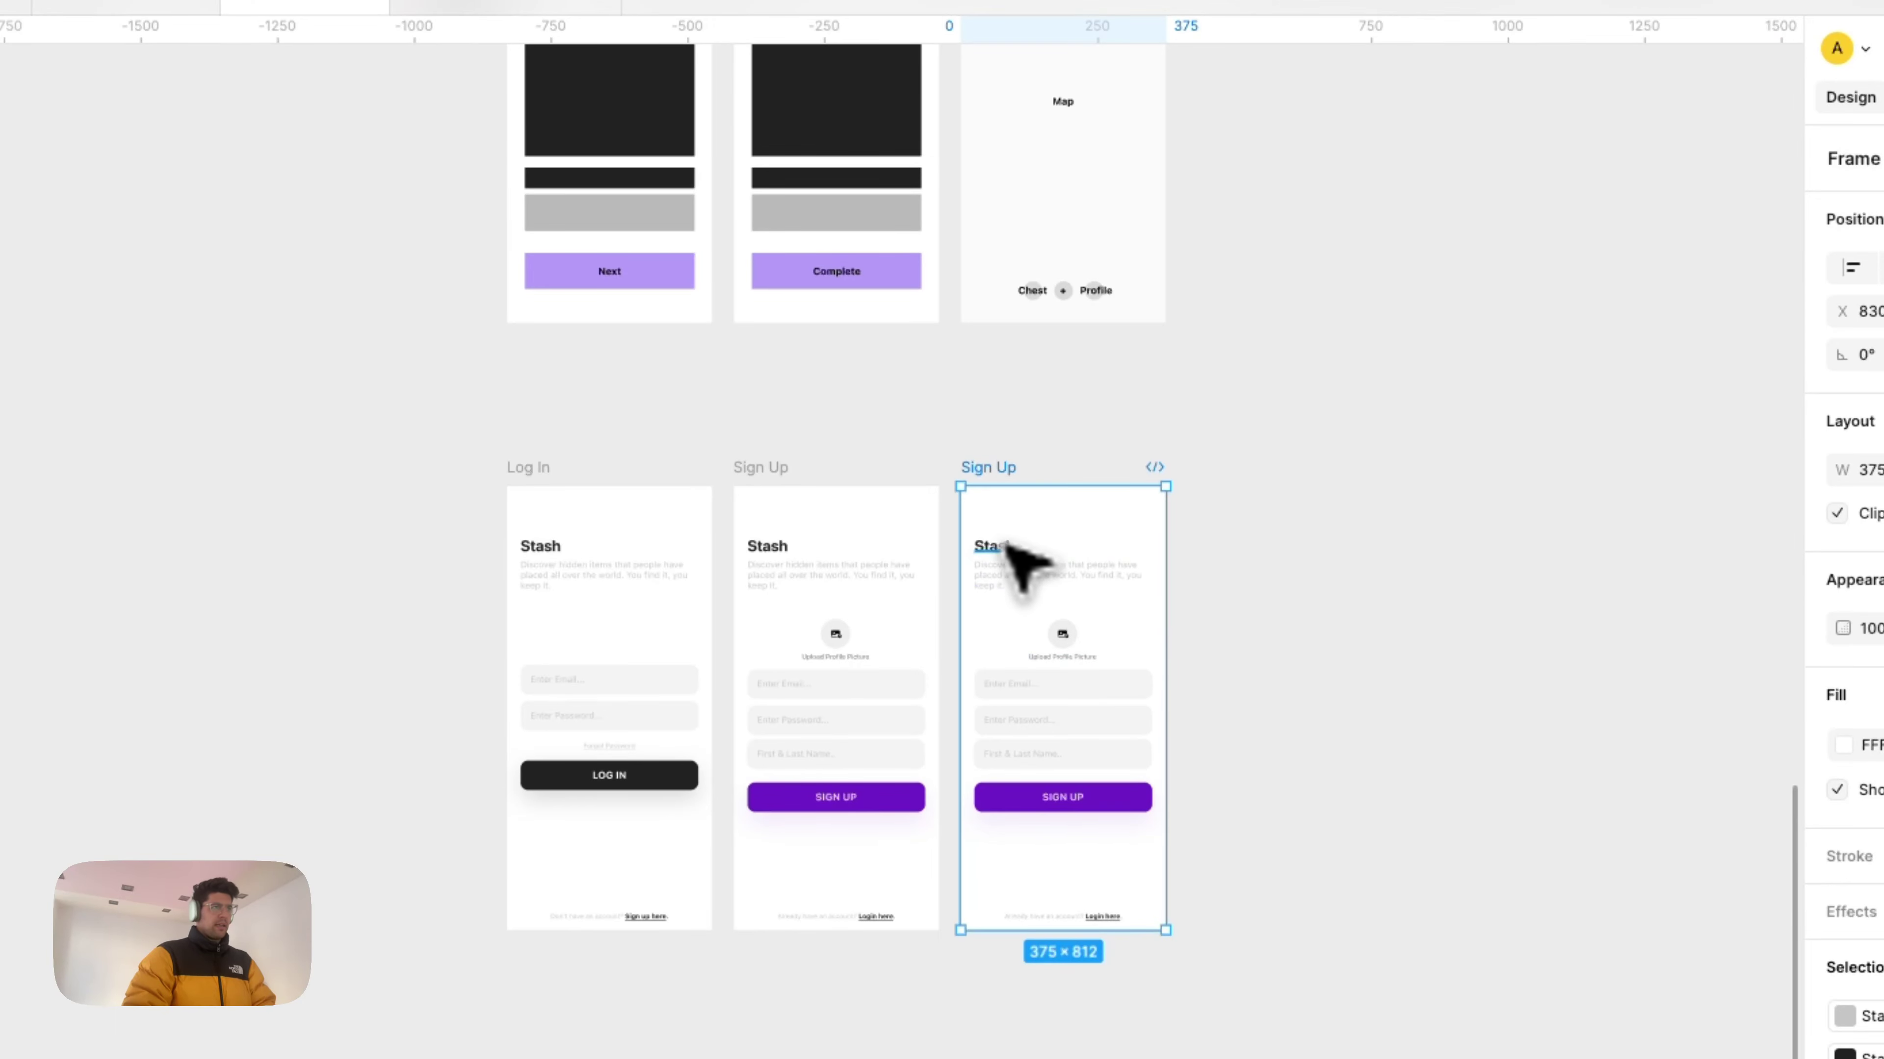
{"action": "left_click_drag", "start_coordinate": [1017, 564], "coordinate": [1067, 950]}
{"action": "key", "text": "Delete"}
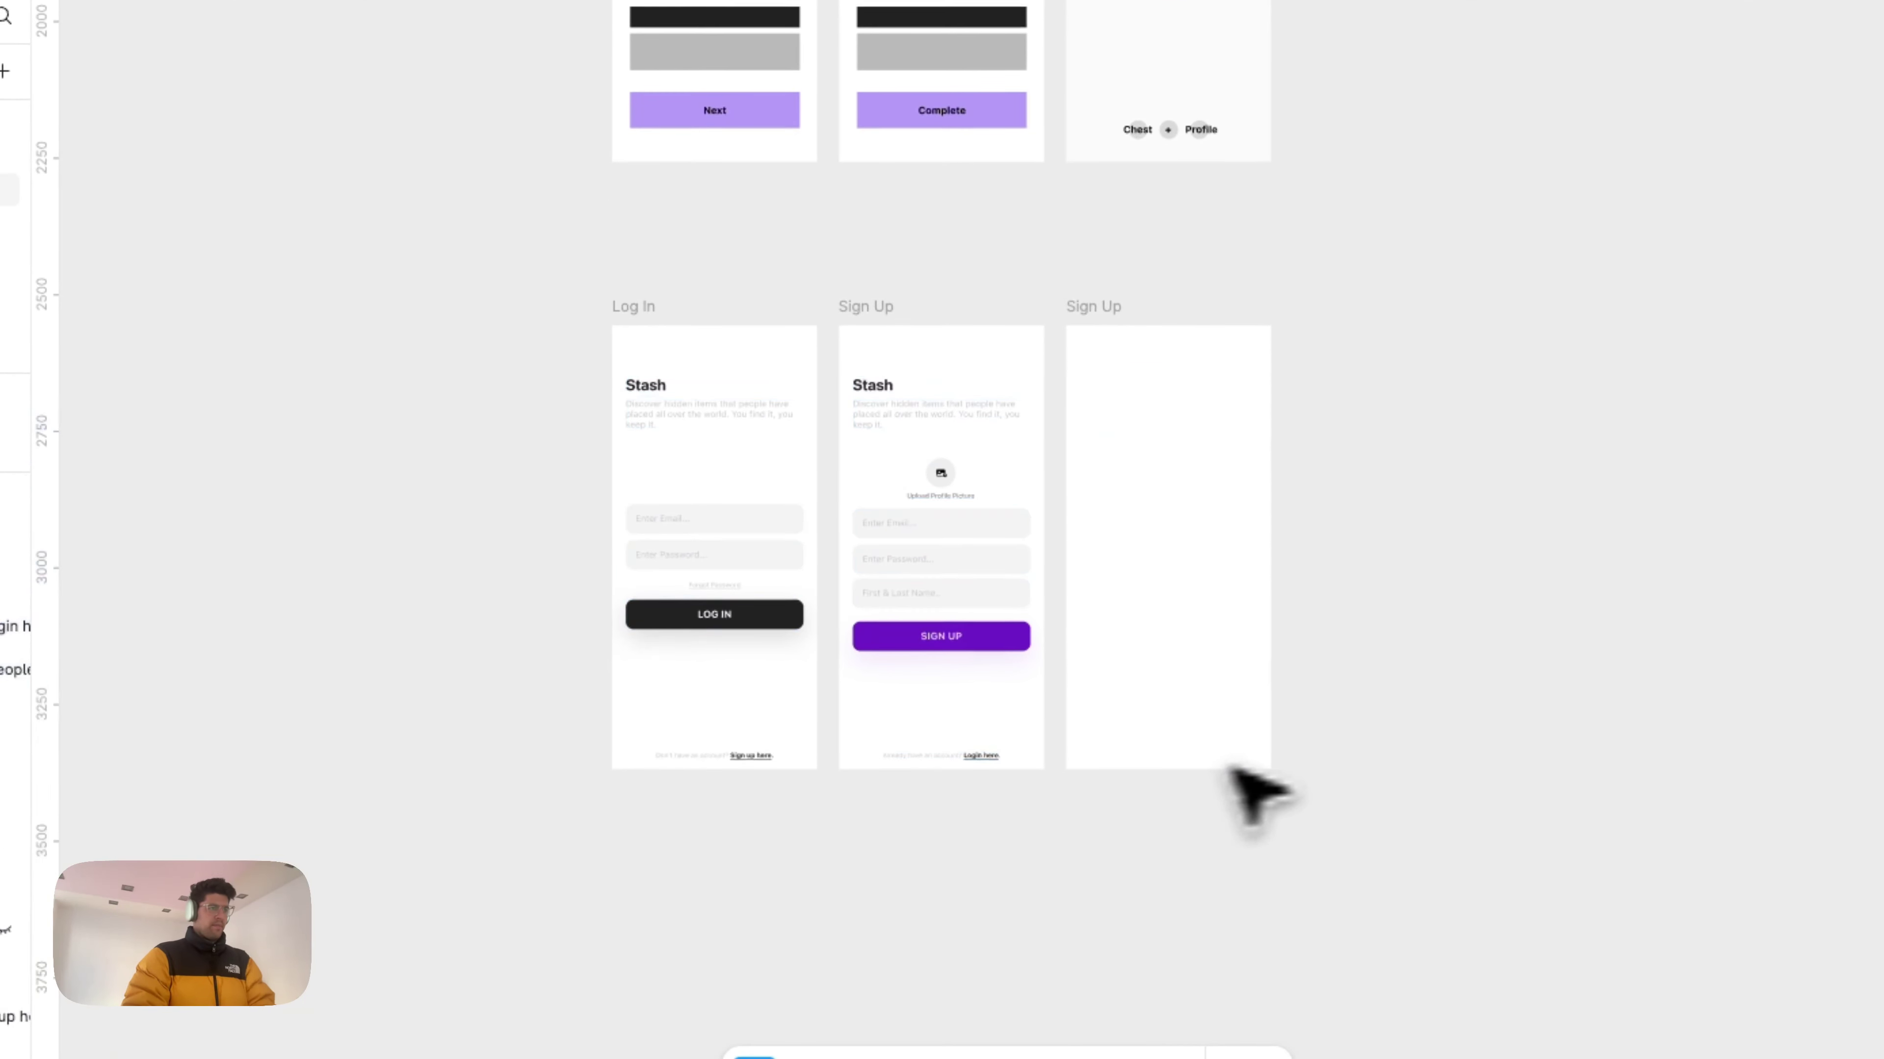
{"action": "left_click", "coordinate": [1100, 320]}
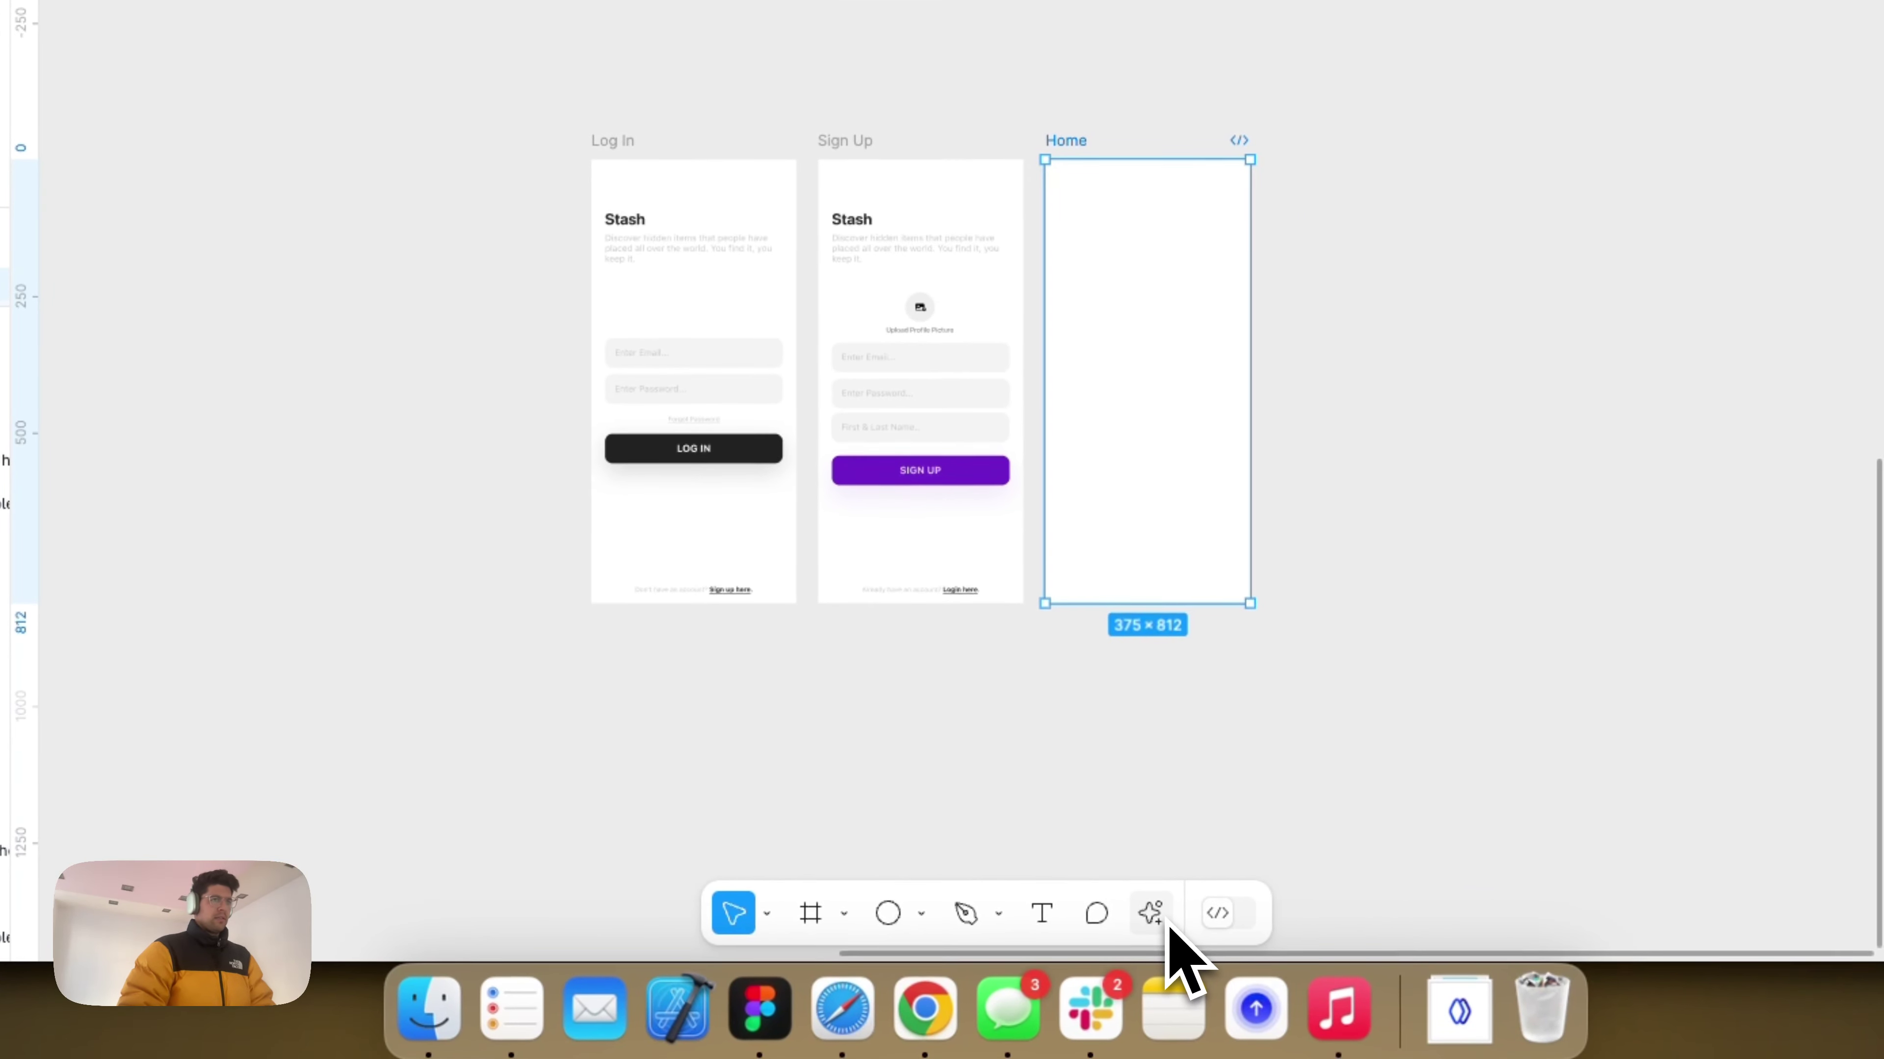
Step: Run the "Google Maps - Map Maker (free)" plugin and insert the black-styled San Francisco road map
{"action": "left_click", "coordinate": [1160, 921]}
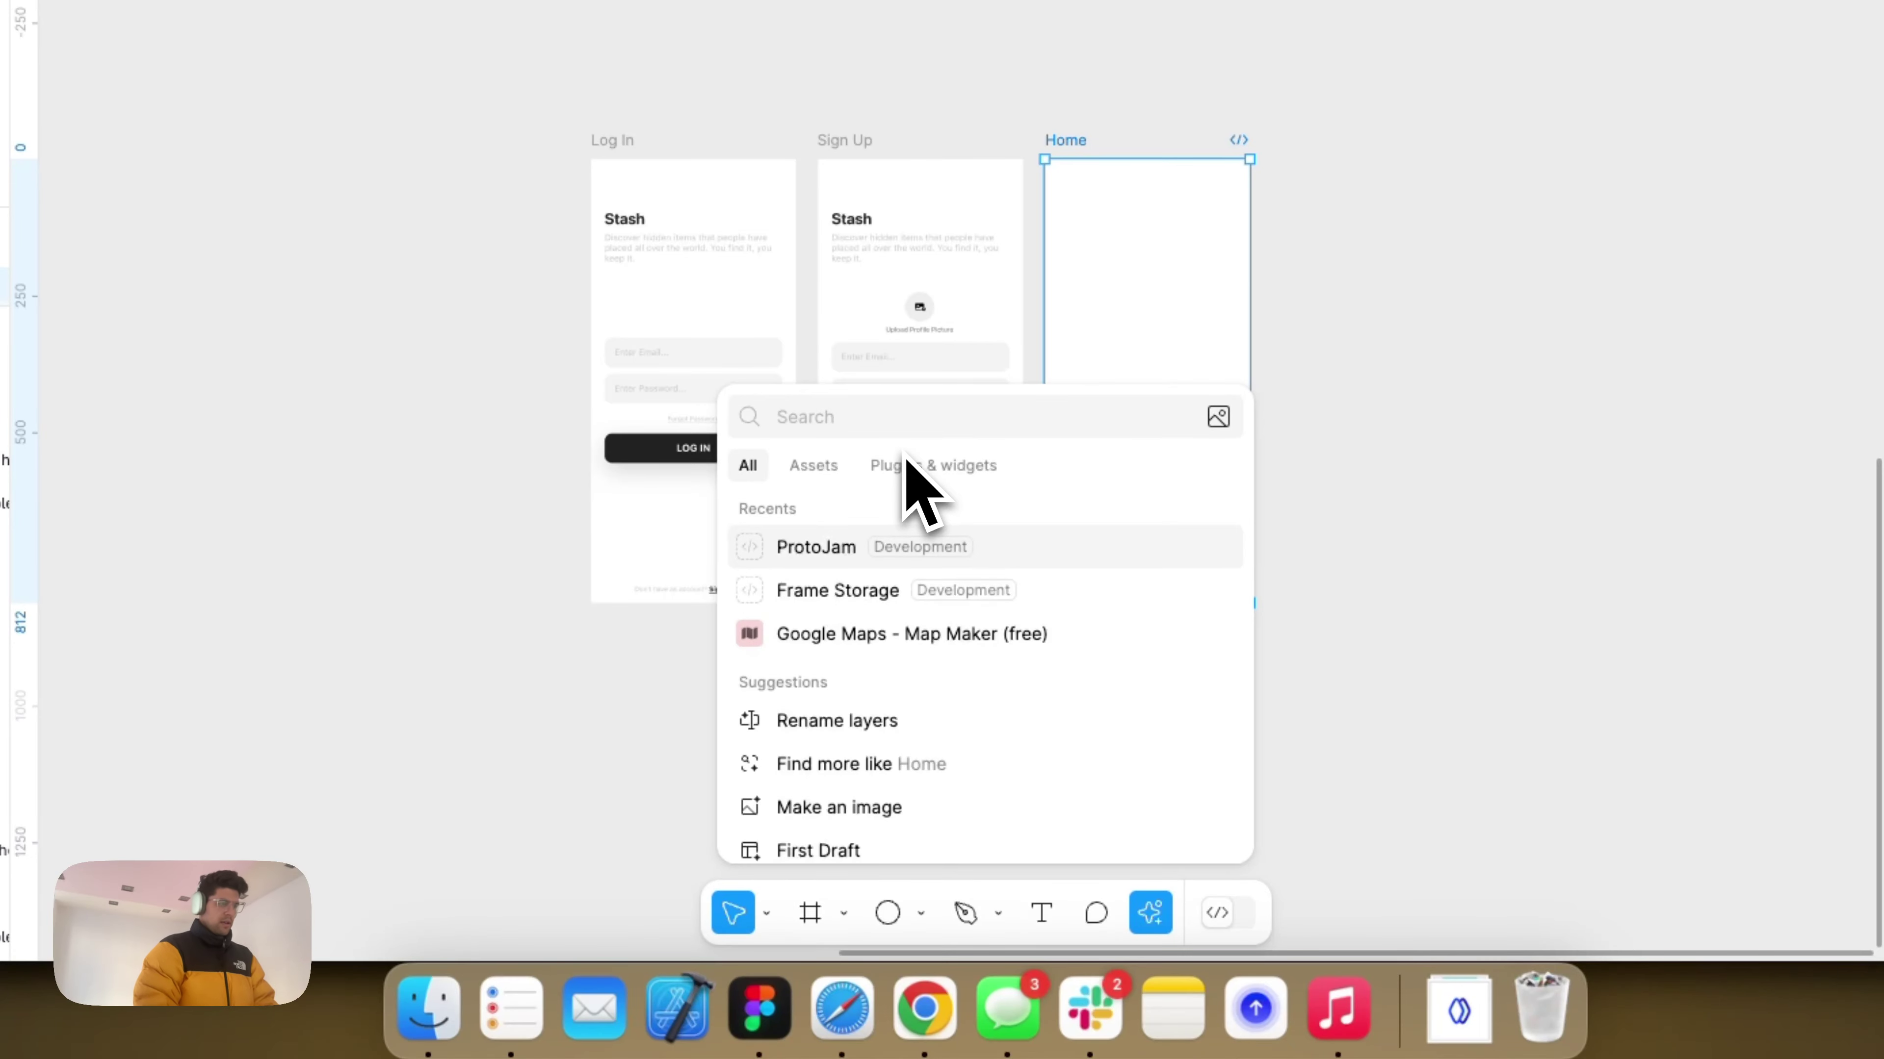
{"action": "type", "text": "map"}
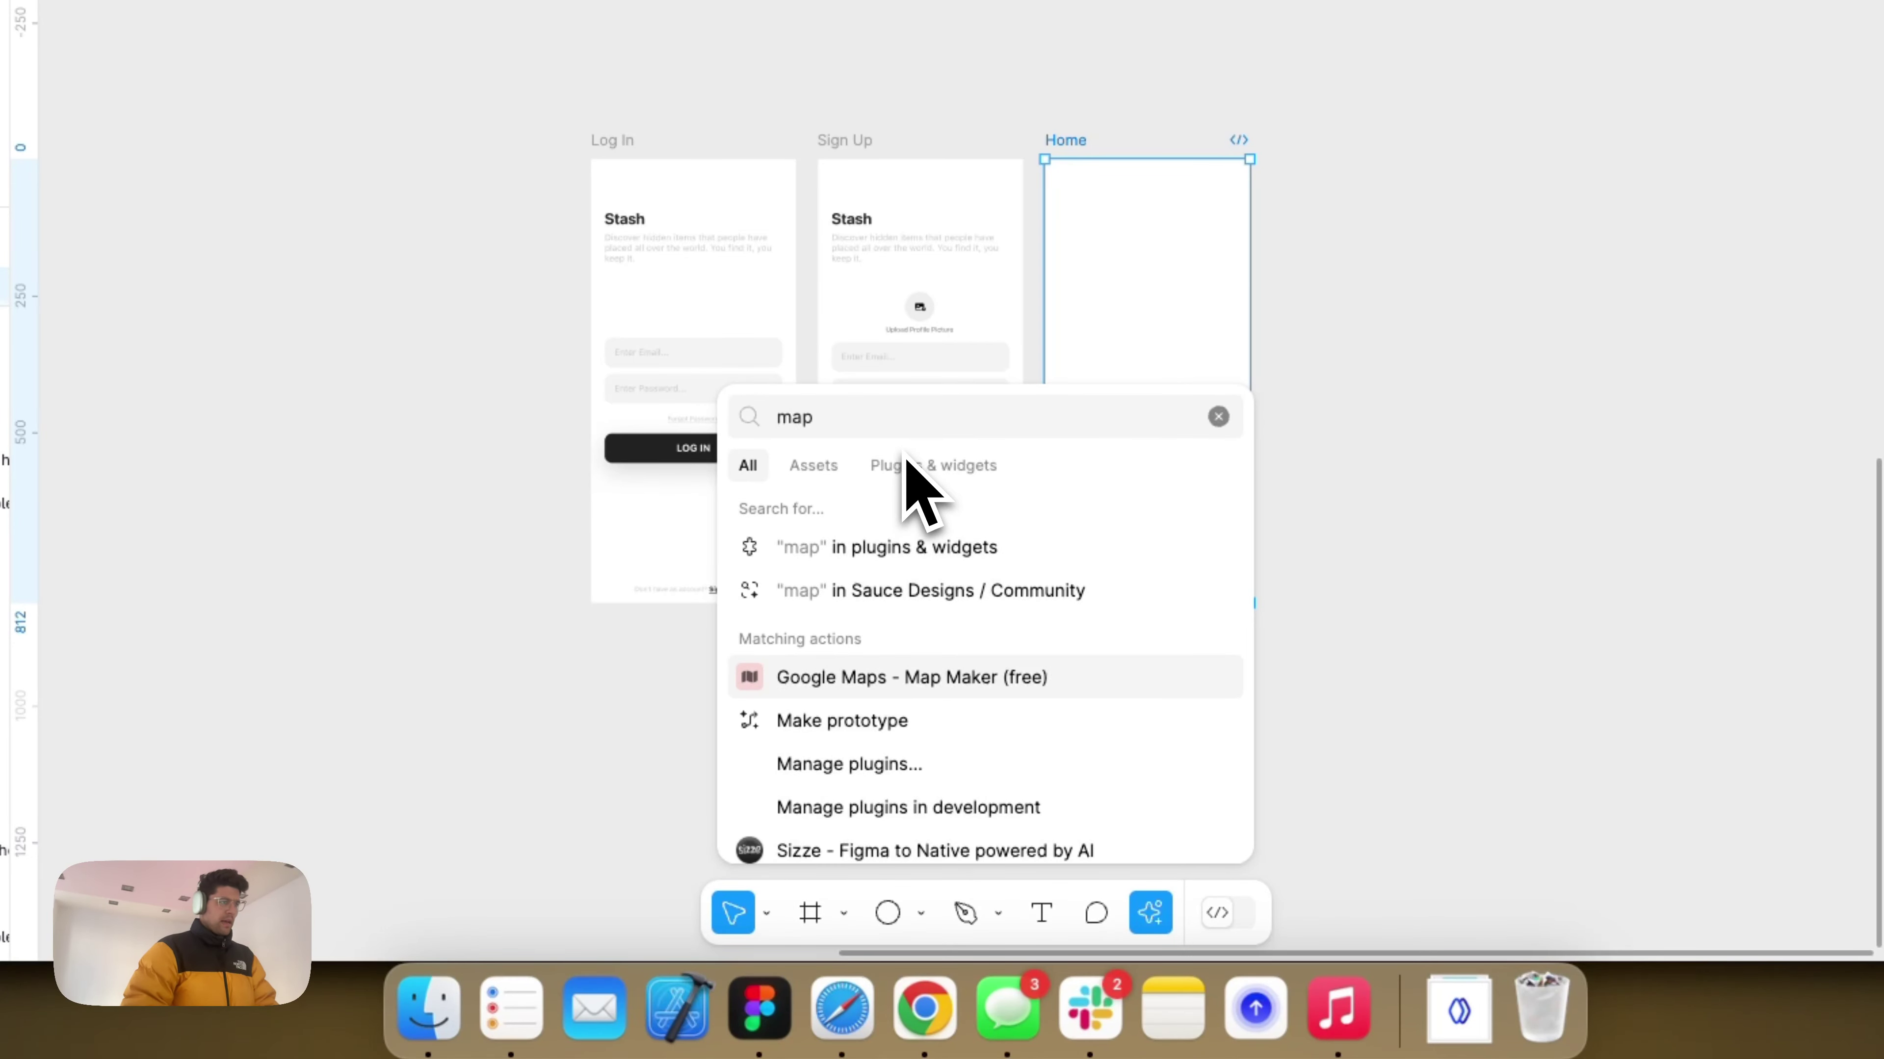
{"action": "left_click", "coordinate": [901, 679]}
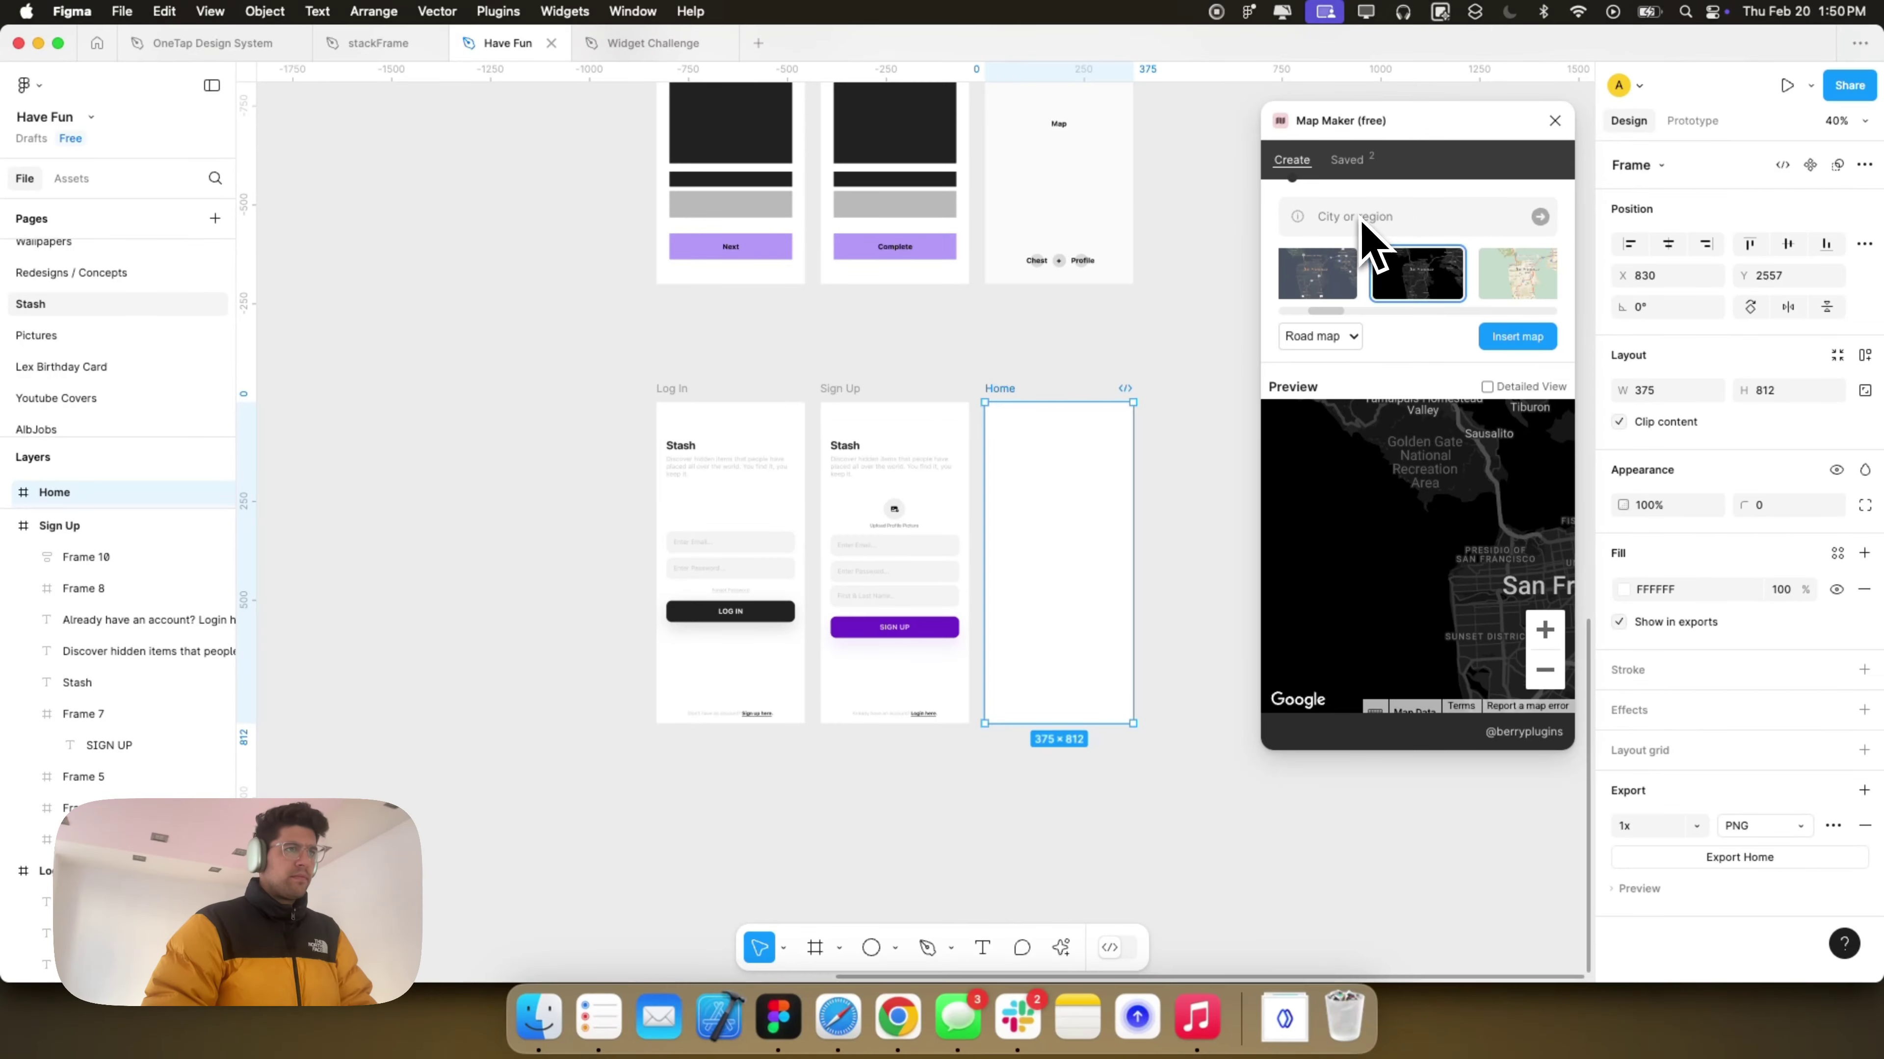
{"action": "left_click", "coordinate": [1517, 336]}
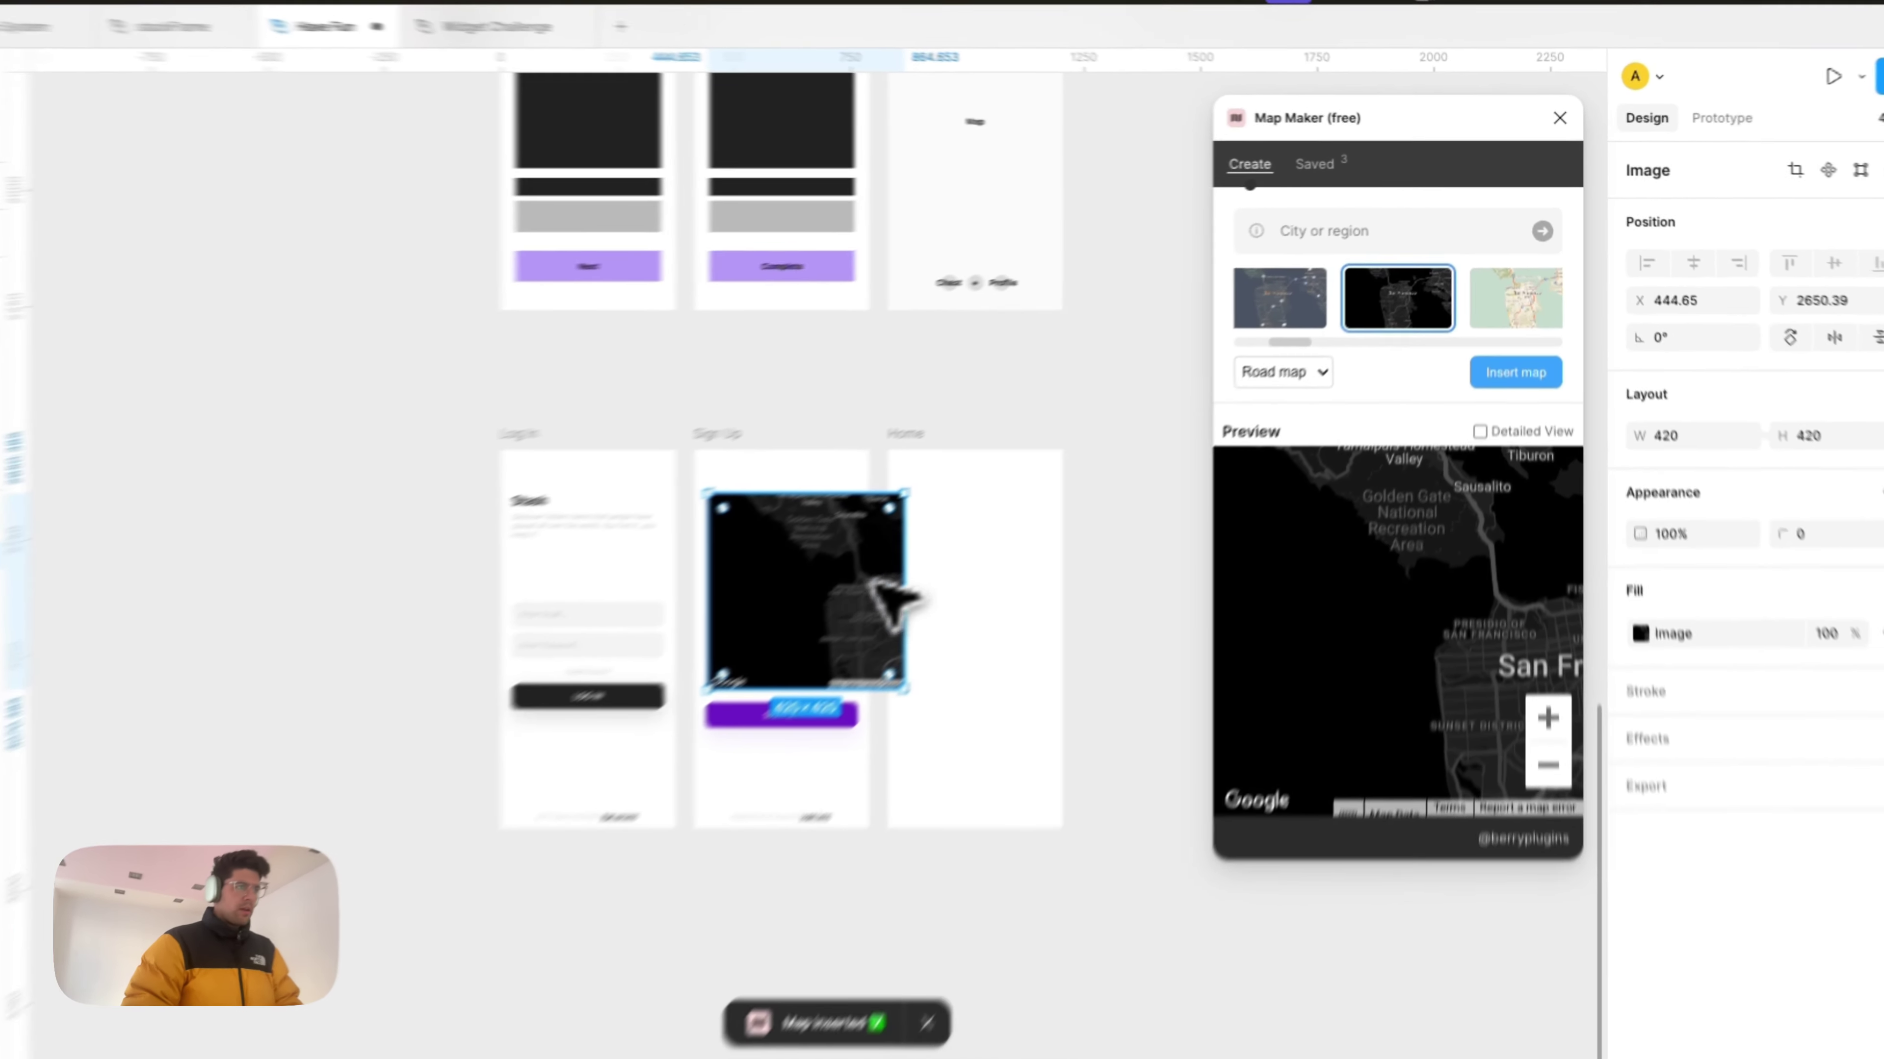
Step: Place the inserted map image inside the empty Home frame at X -22, Y 96 and close the map plugin
{"action": "left_click_drag", "start_coordinate": [874, 585], "coordinate": [854, 644]}
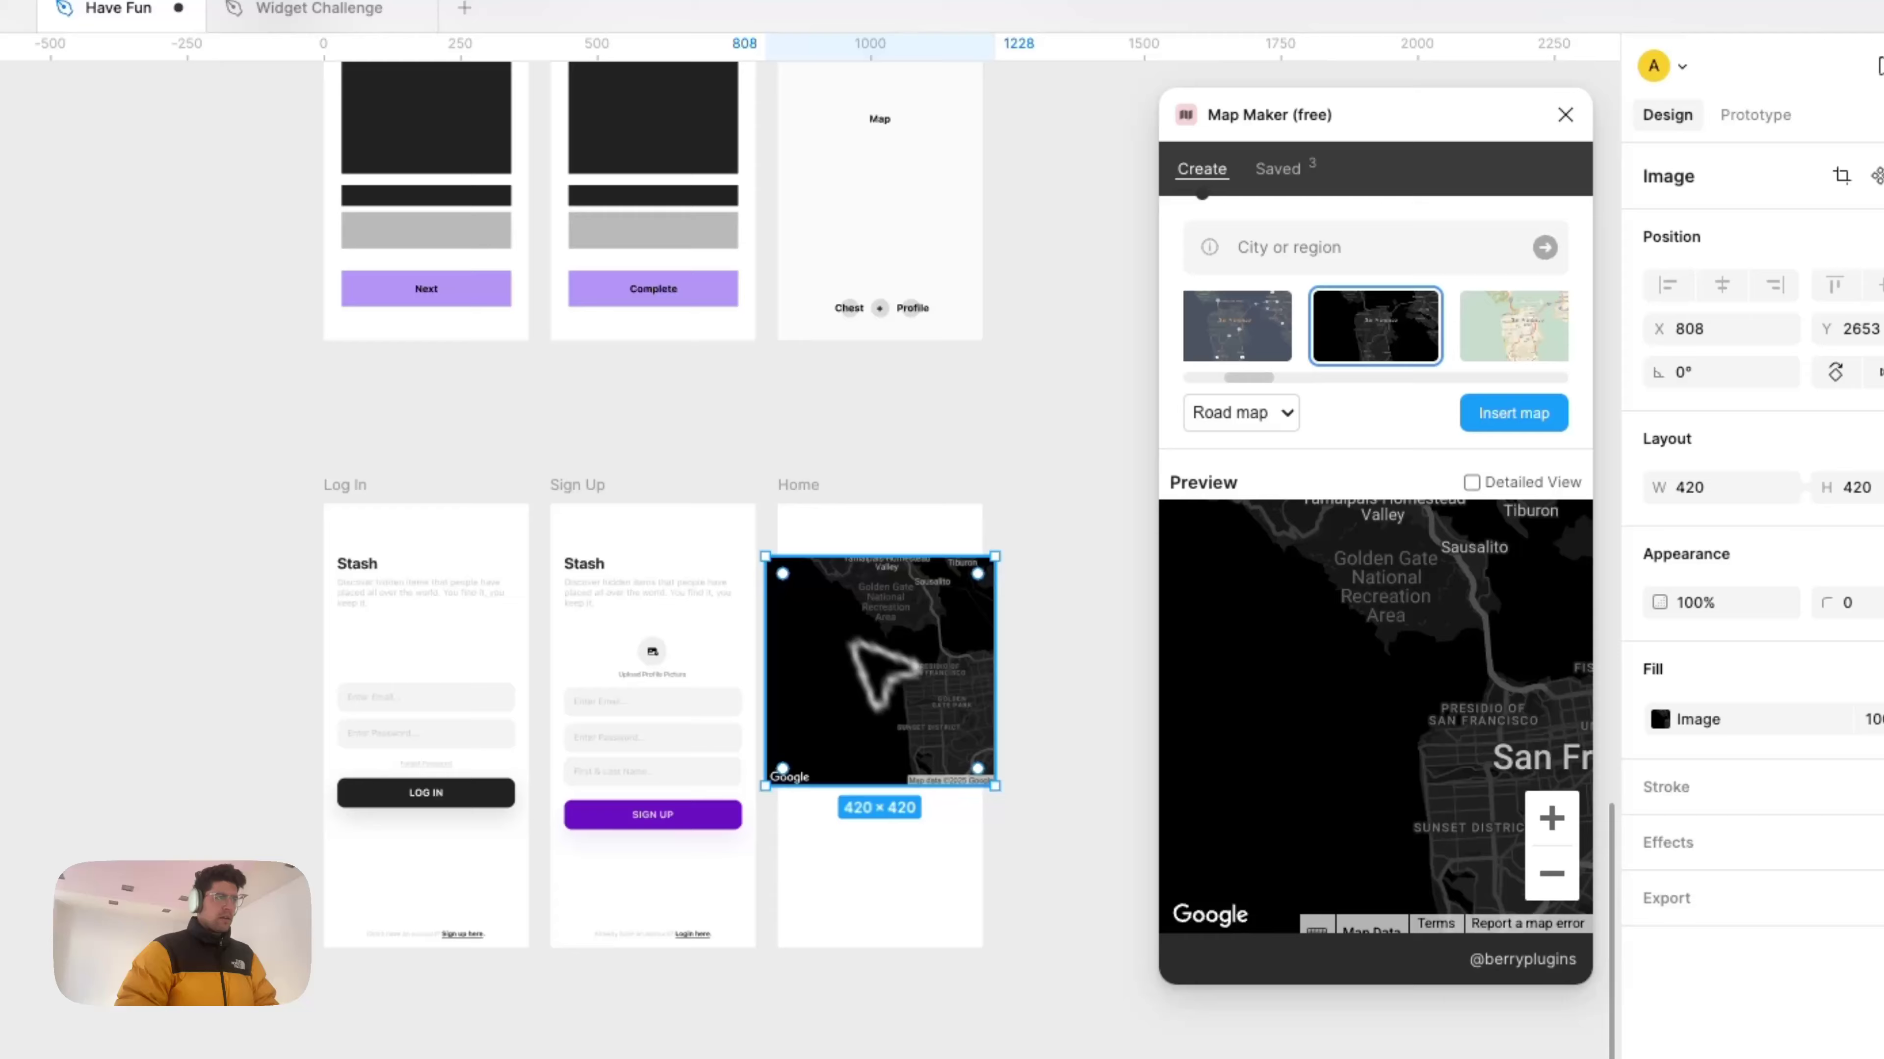
{"action": "key", "text": "Delete"}
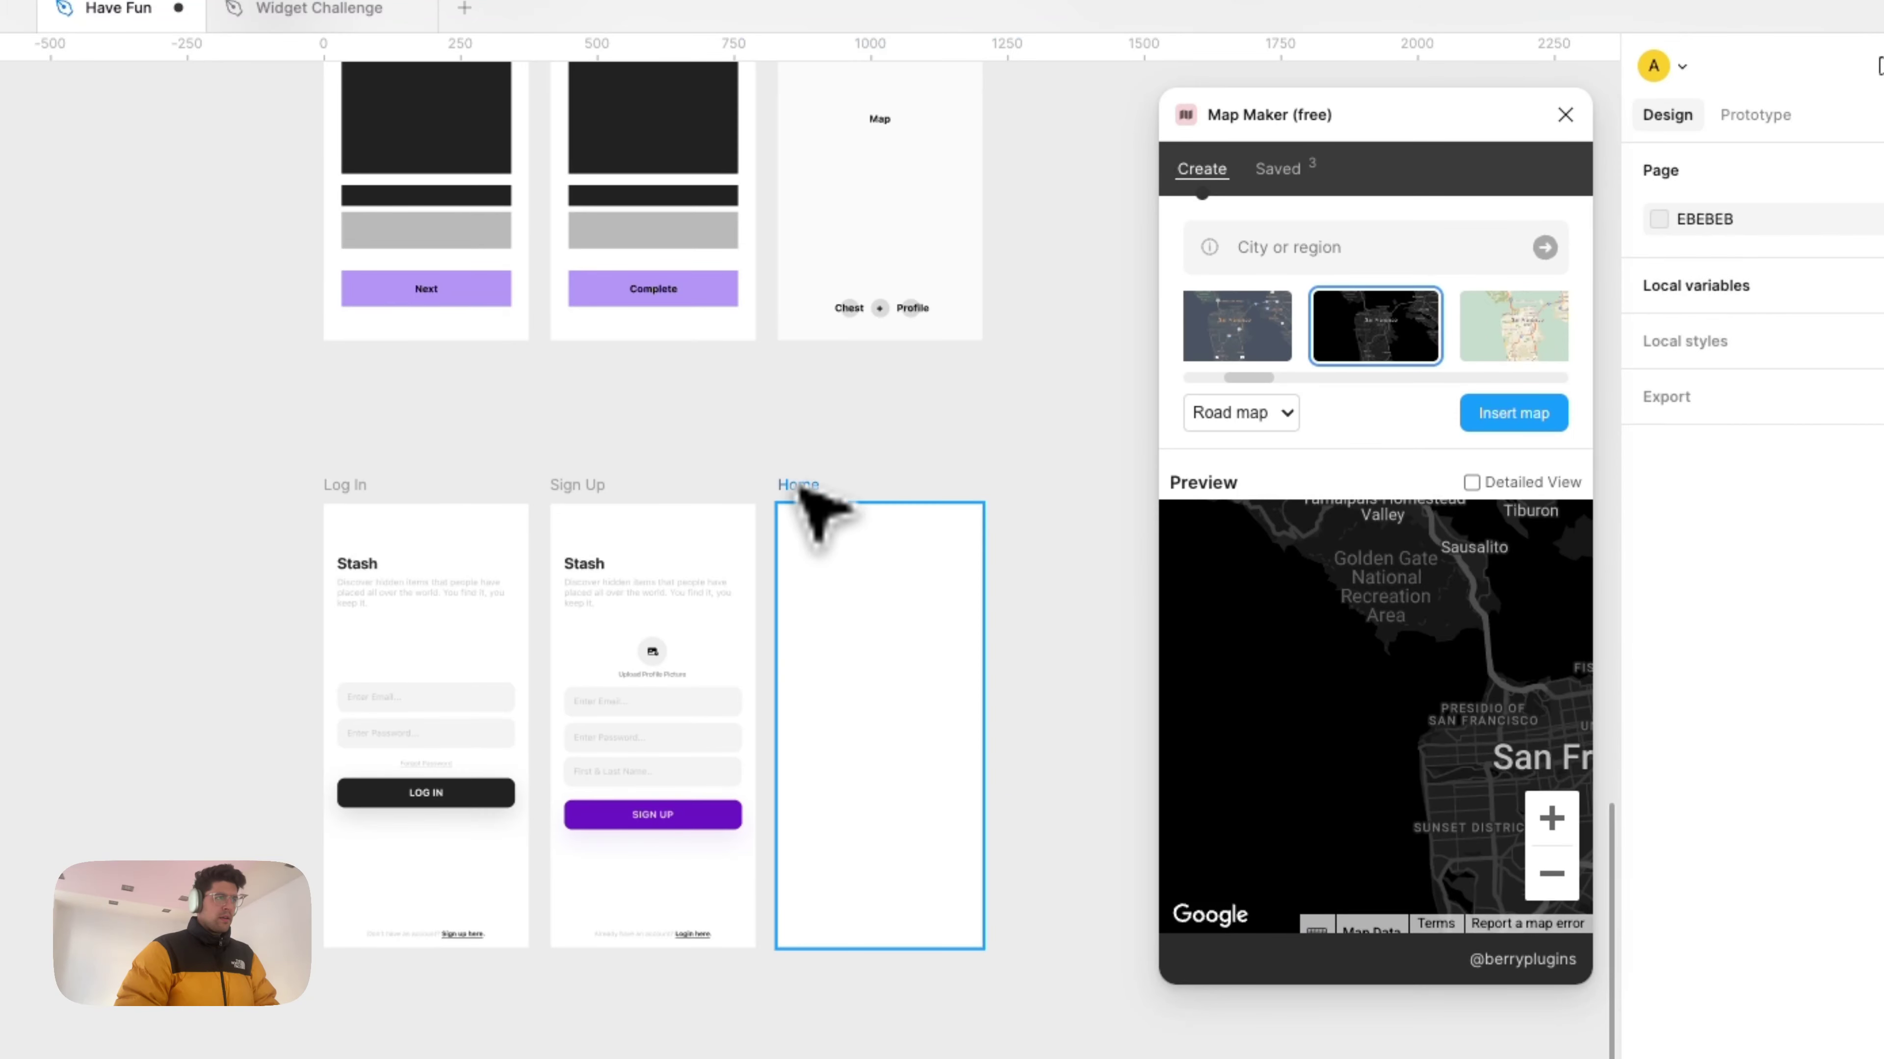
{"action": "key", "text": "ctrl+z"}
{"action": "left_click", "coordinate": [1565, 114]}
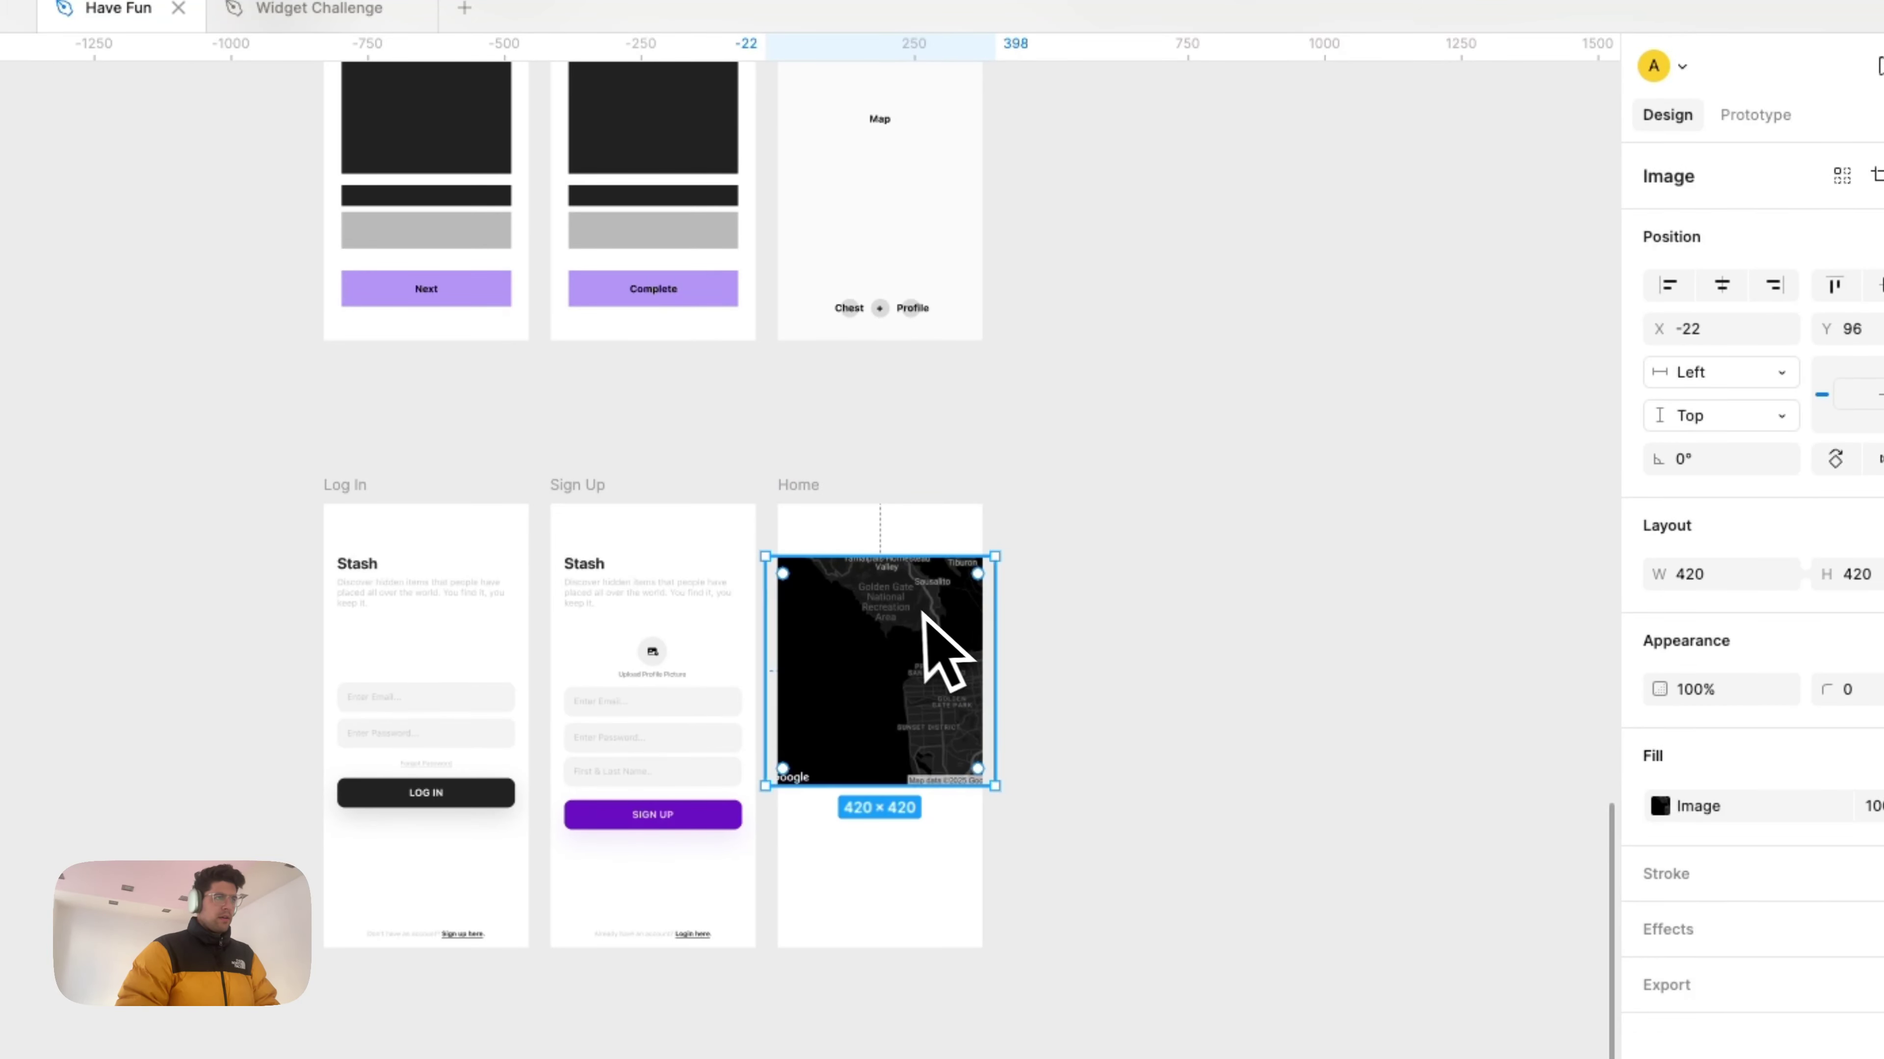
Step: Resize the map image to 375 × 375 so it spans the Home frame's full width at X 0
{"action": "scroll", "coordinate": [923, 612], "scroll_direction": "up", "scroll_amount": 5}
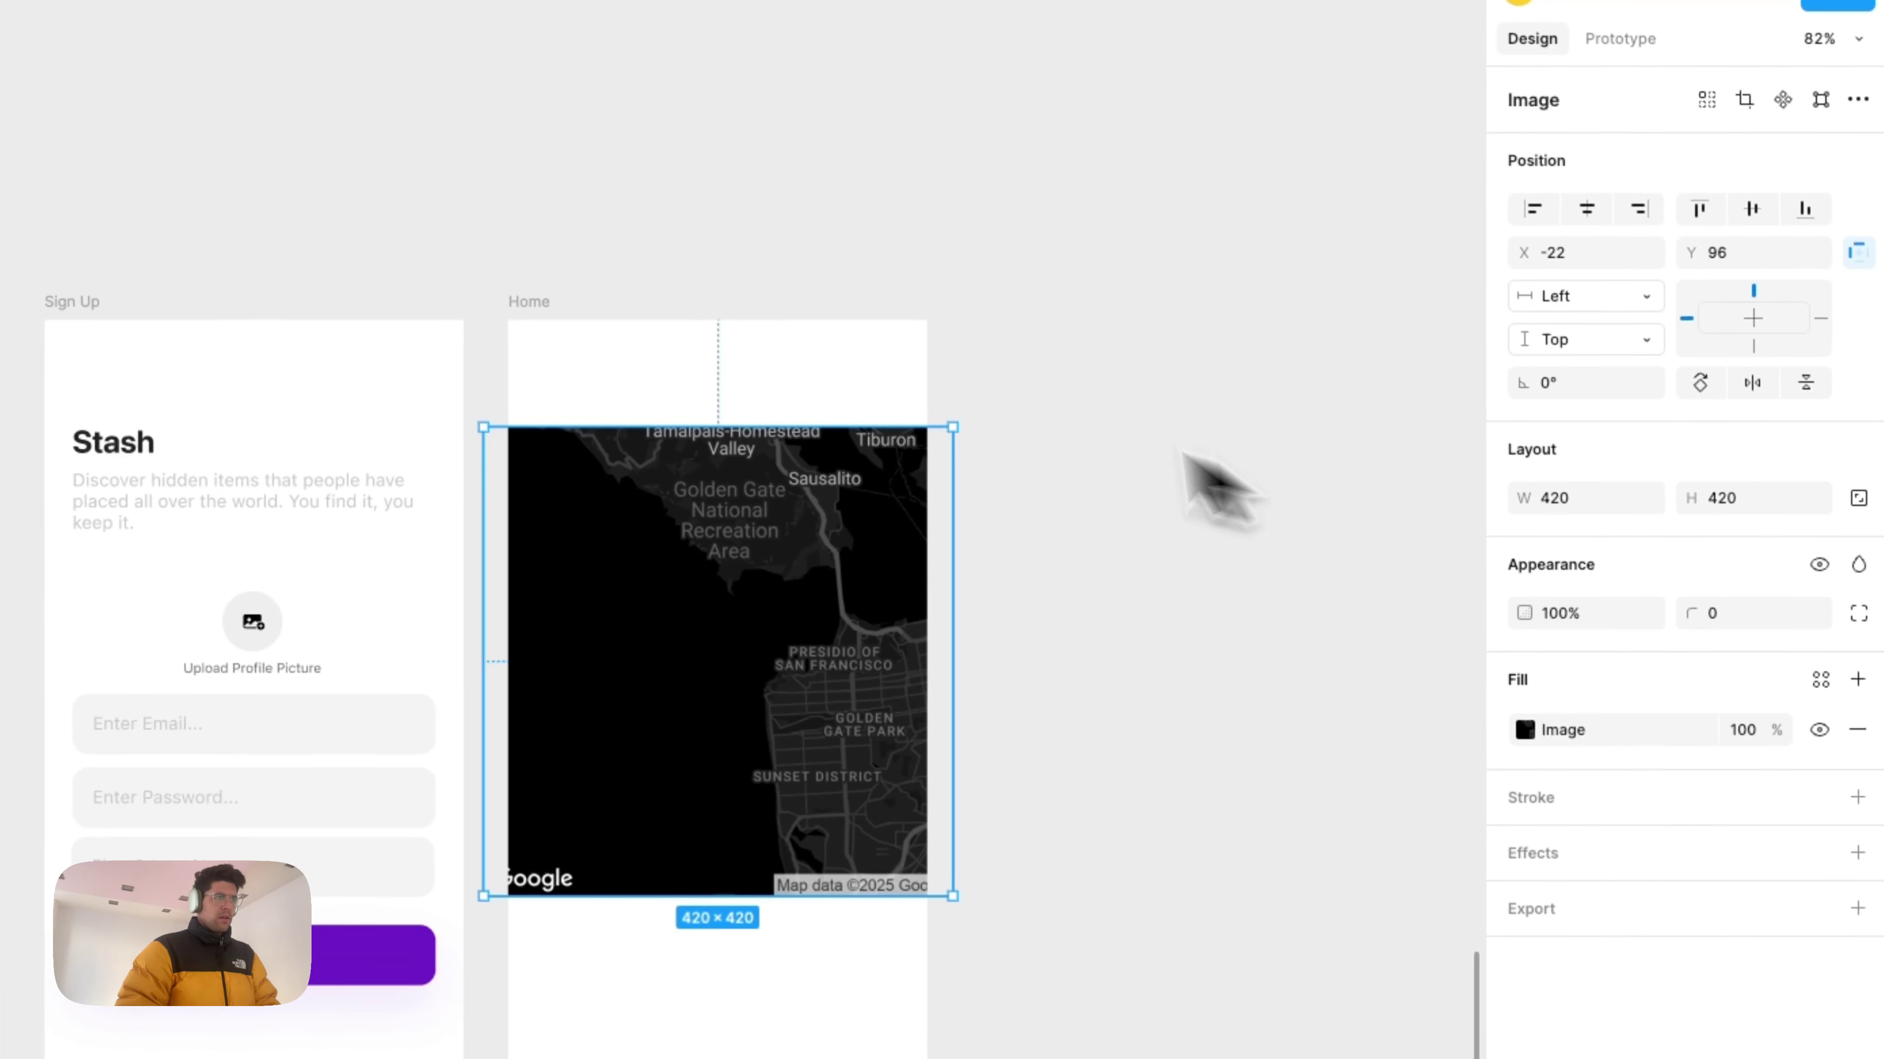
{"action": "left_click_drag", "start_coordinate": [730, 425], "coordinate": [741, 316]}
{"action": "key", "text": "ctrl+z"}
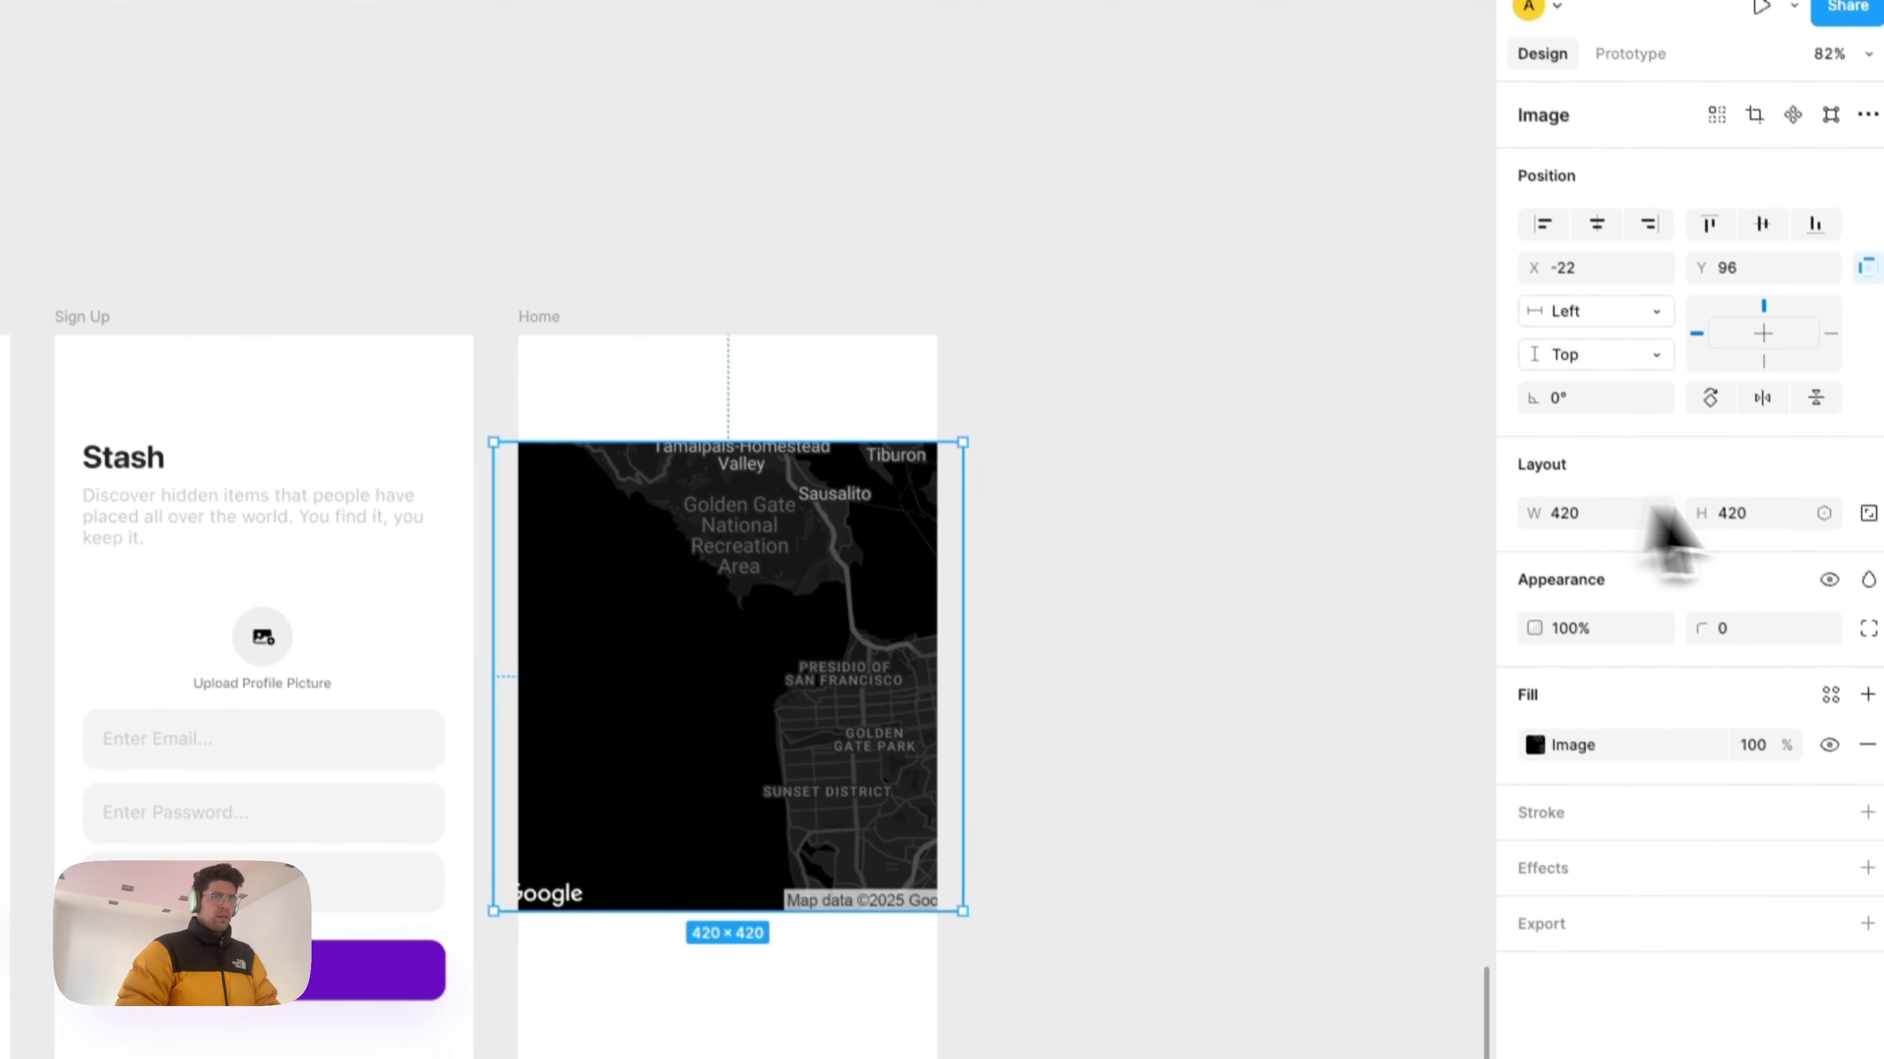
{"action": "left_click", "coordinate": [1864, 512]}
{"action": "left_click_drag", "start_coordinate": [742, 442], "coordinate": [747, 336]}
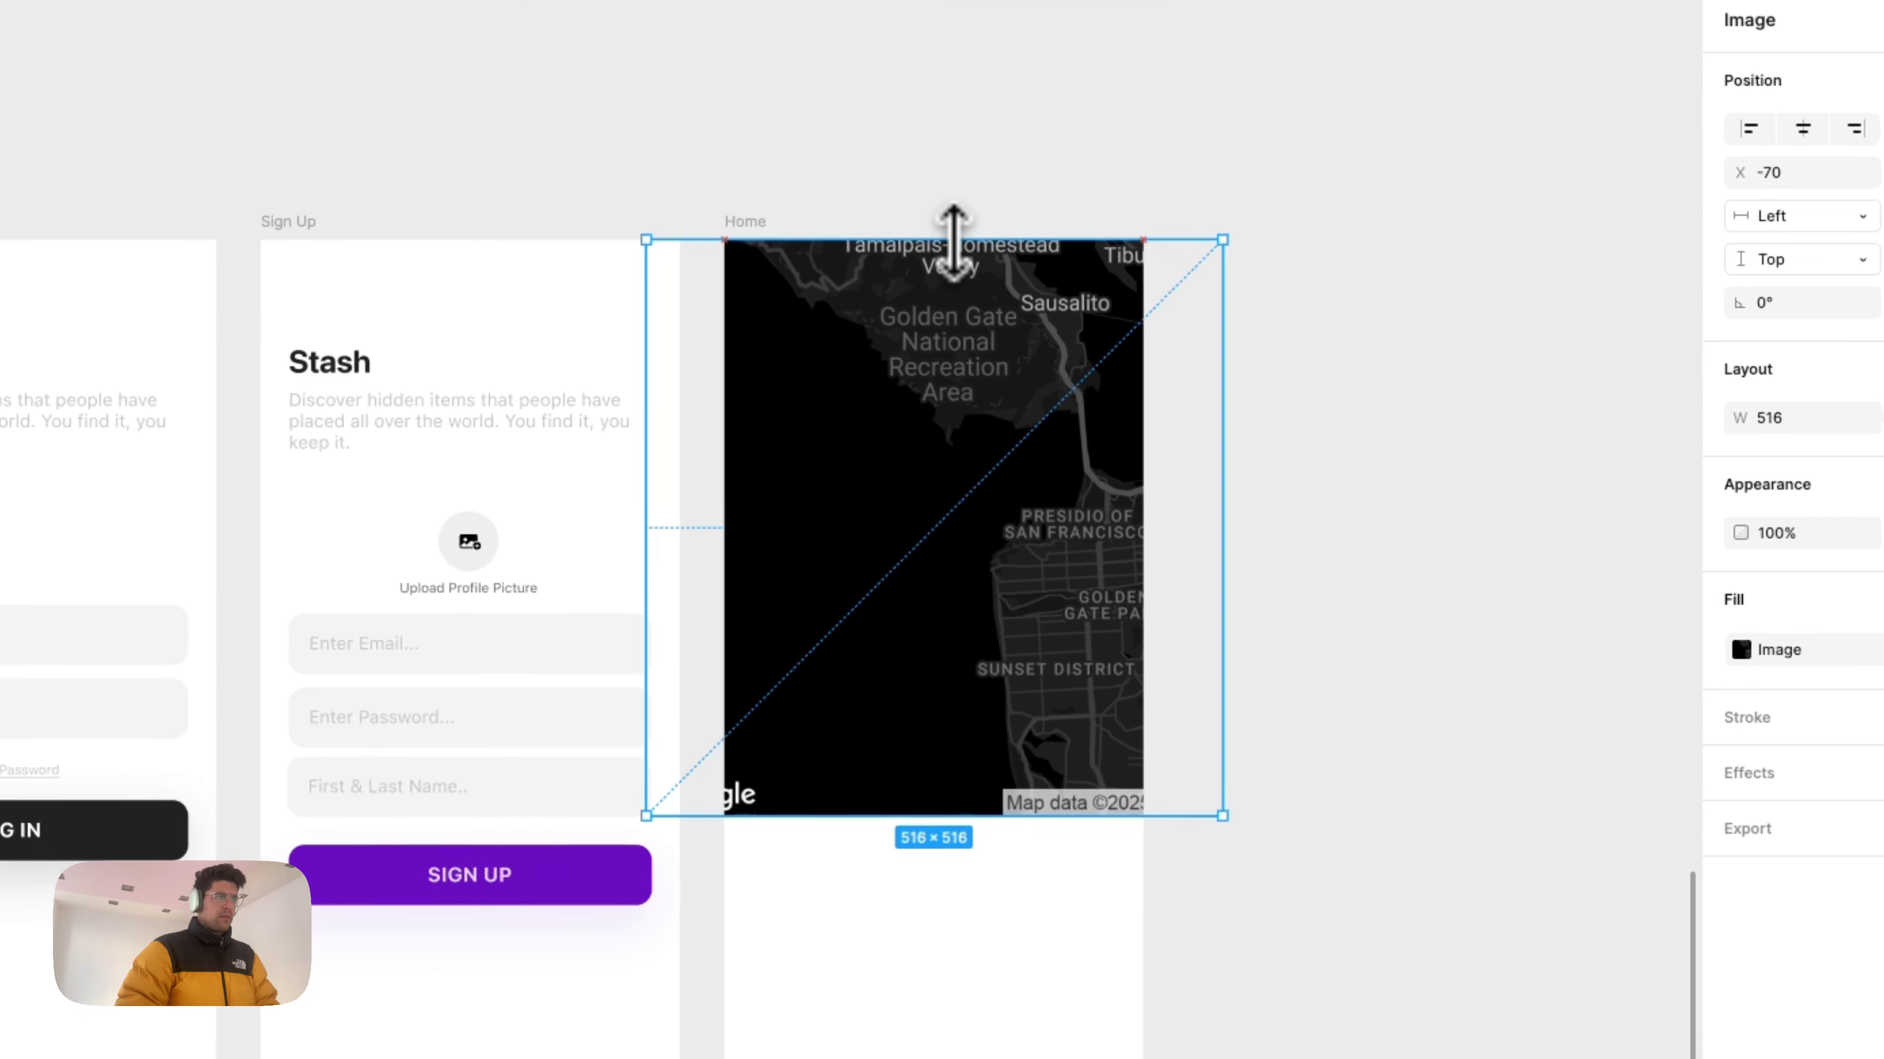
{"action": "scroll", "coordinate": [1005, 831], "scroll_direction": "down", "scroll_amount": 1}
{"action": "left_click_drag", "start_coordinate": [646, 579], "coordinate": [721, 579]}
{"action": "left_click", "coordinate": [1223, 531]}
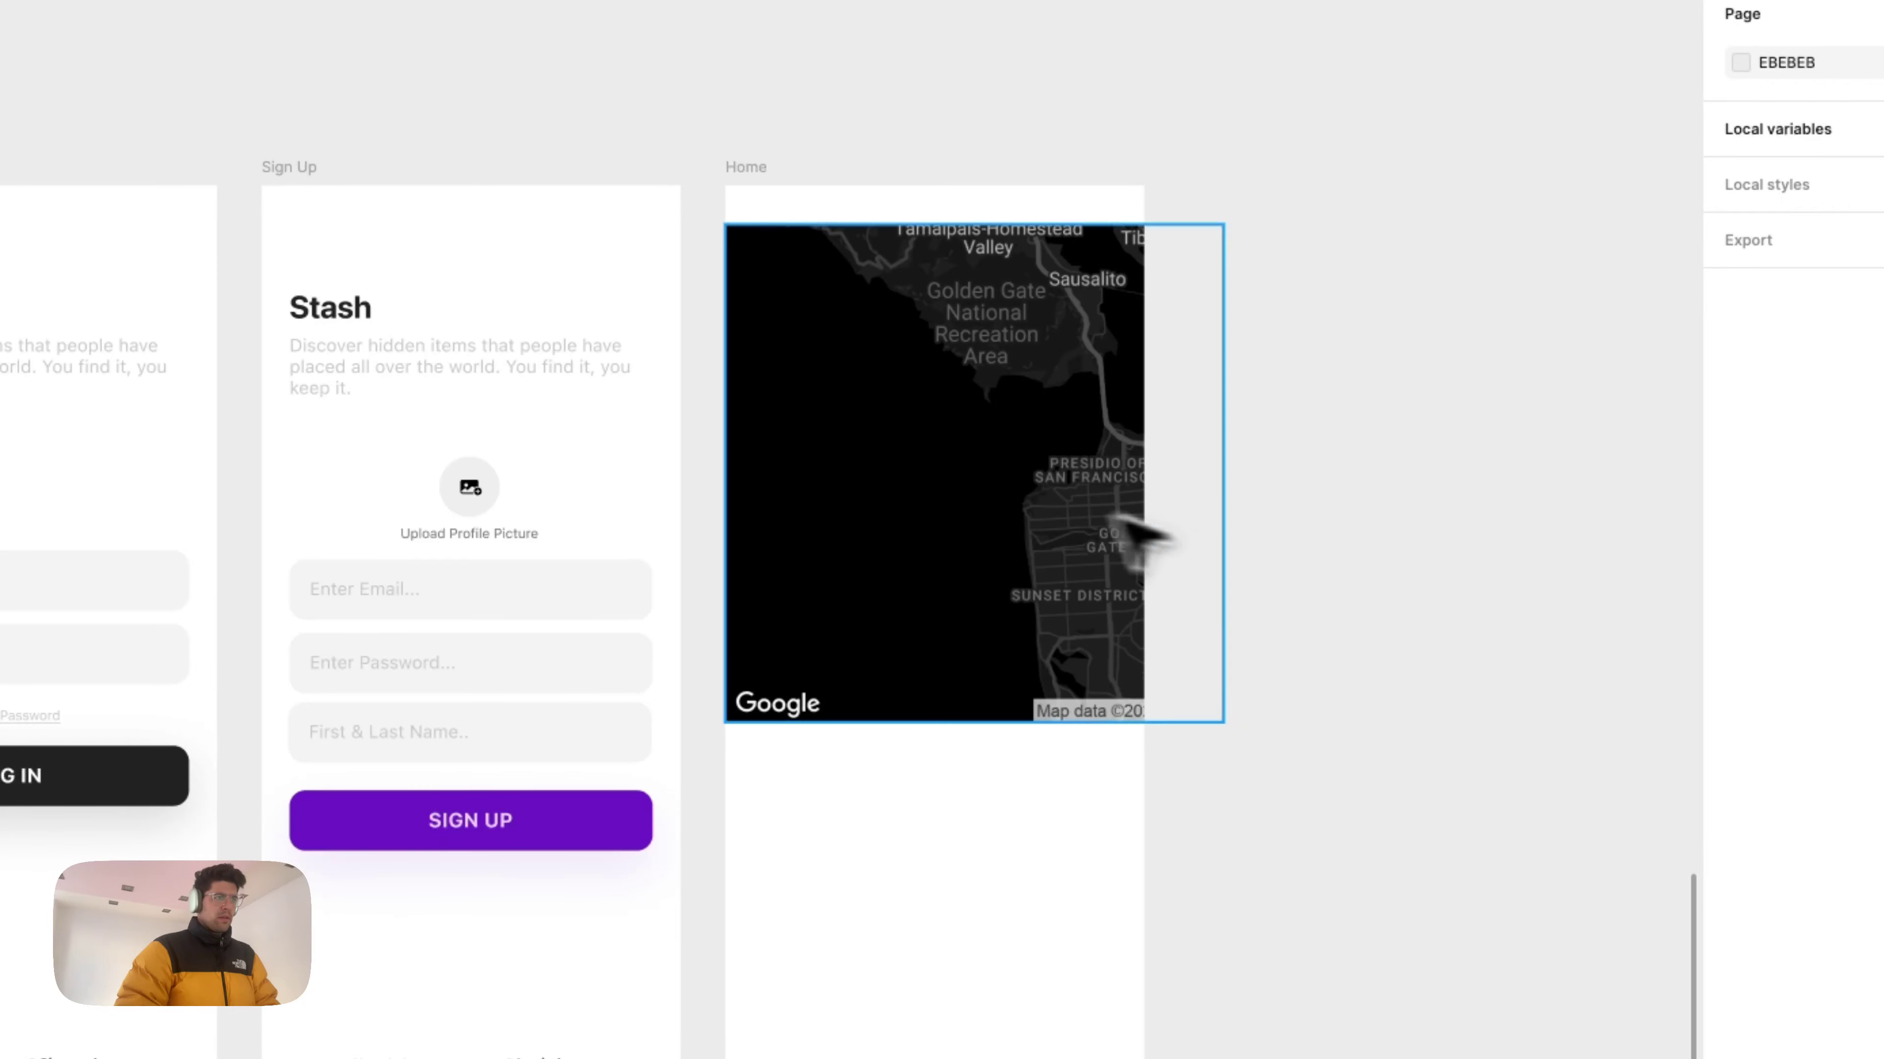
{"action": "left_click", "coordinate": [1142, 539]}
{"action": "left_click_drag", "start_coordinate": [1223, 483], "coordinate": [1146, 461]}
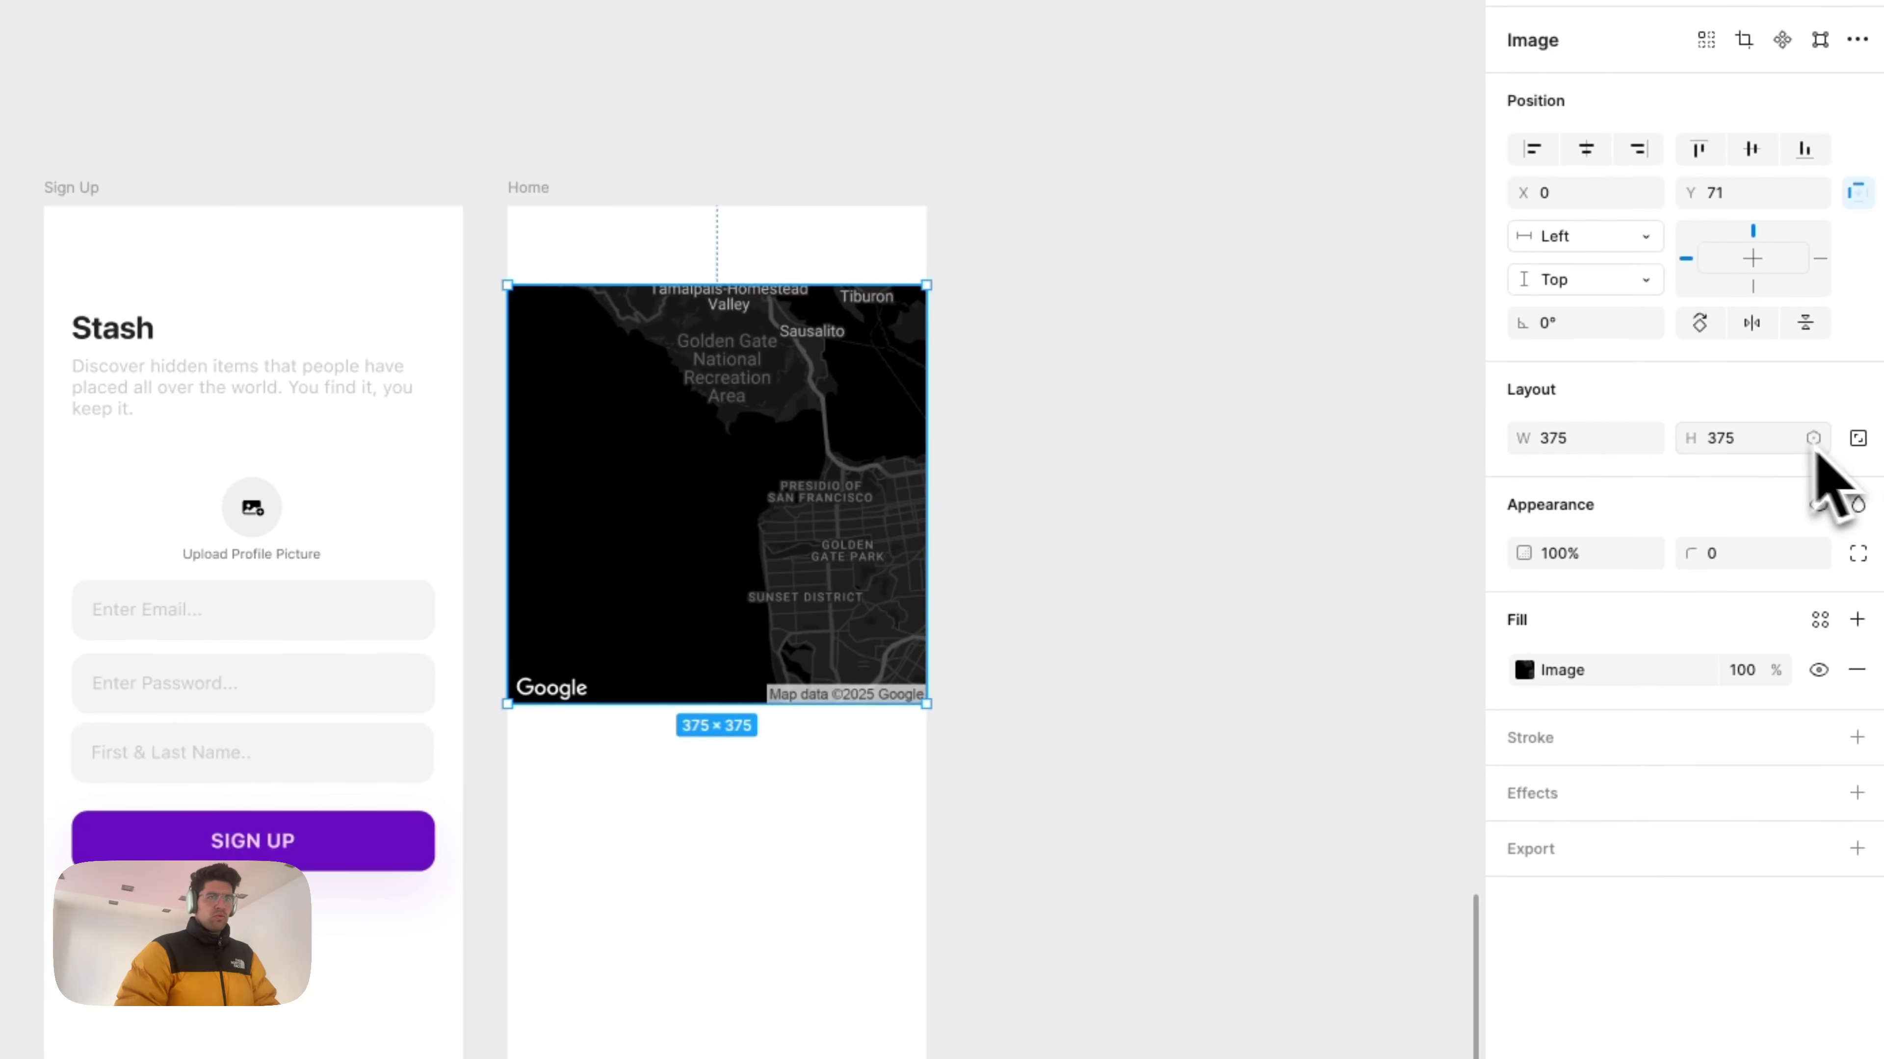
Step: Stretch the map image to 375 × 812 at Y 0 so it fills the entire Home frame
{"action": "left_click_drag", "start_coordinate": [752, 704], "coordinate": [758, 861]}
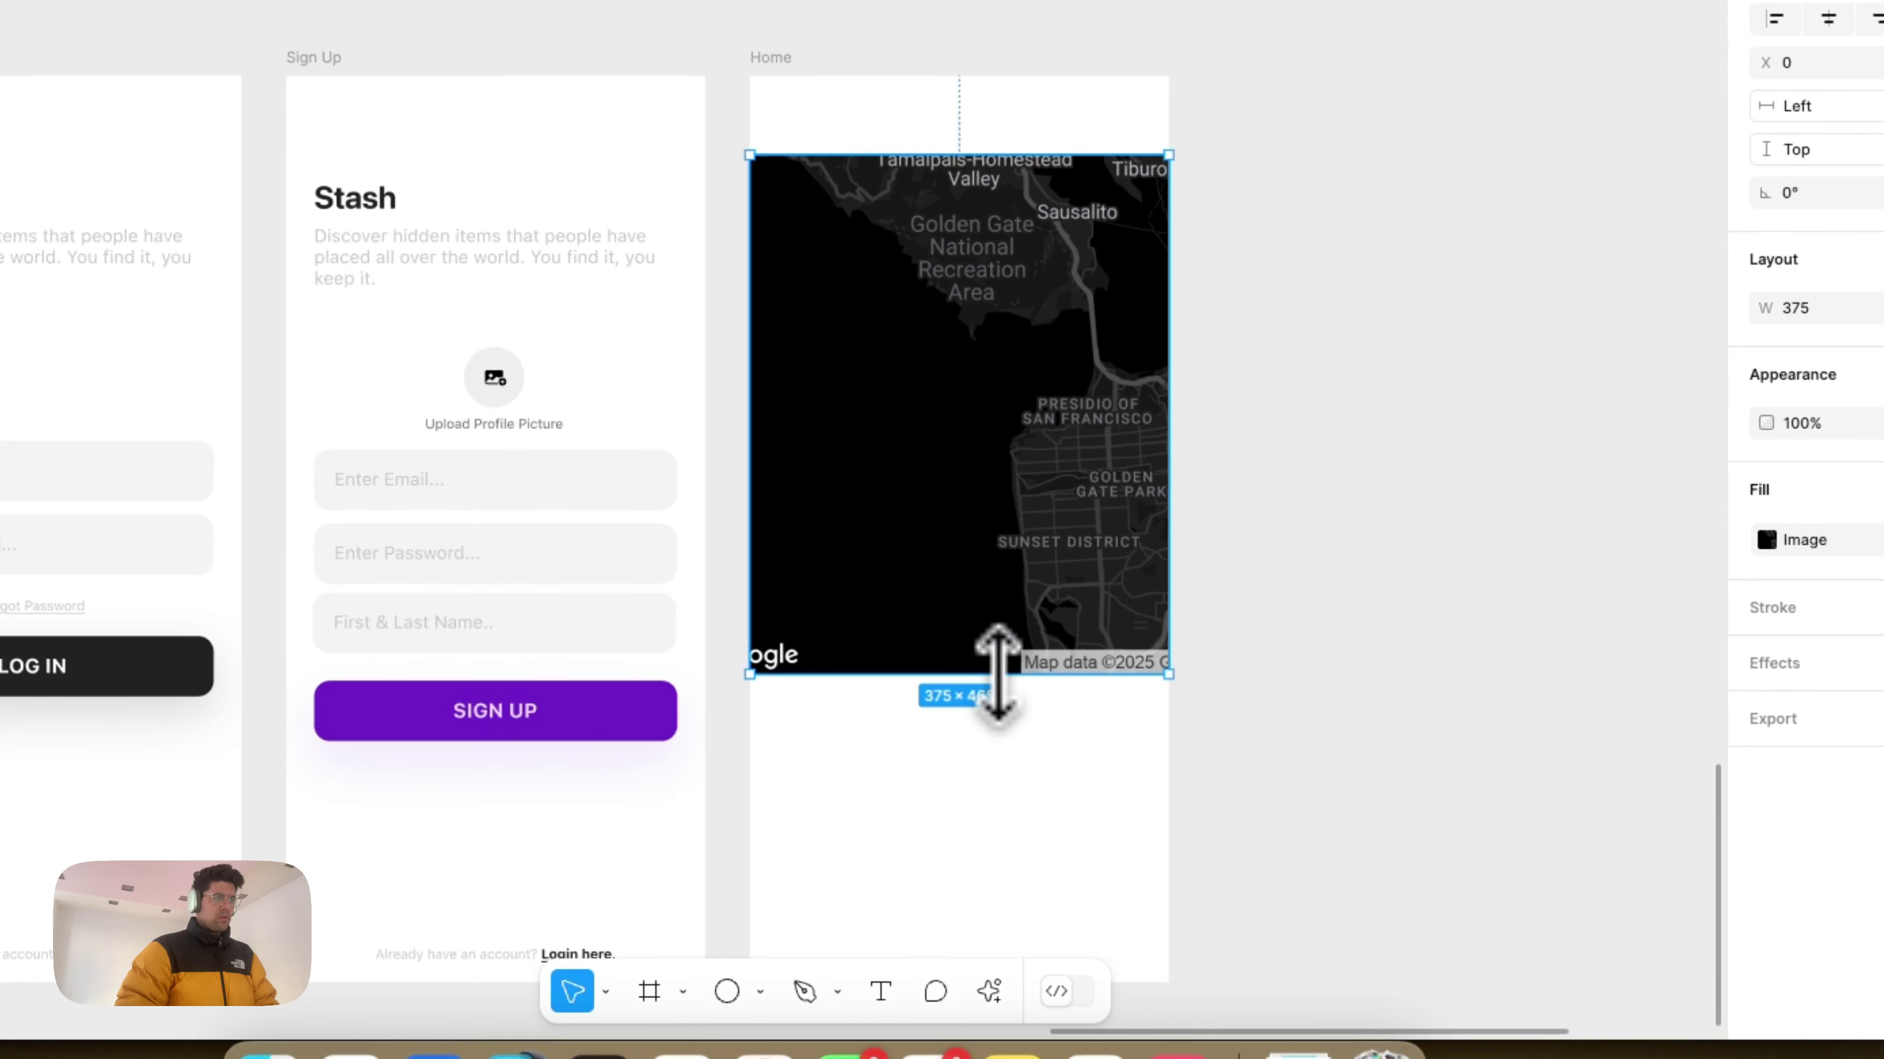
{"action": "left_click_drag", "start_coordinate": [1001, 727], "coordinate": [1024, 989]}
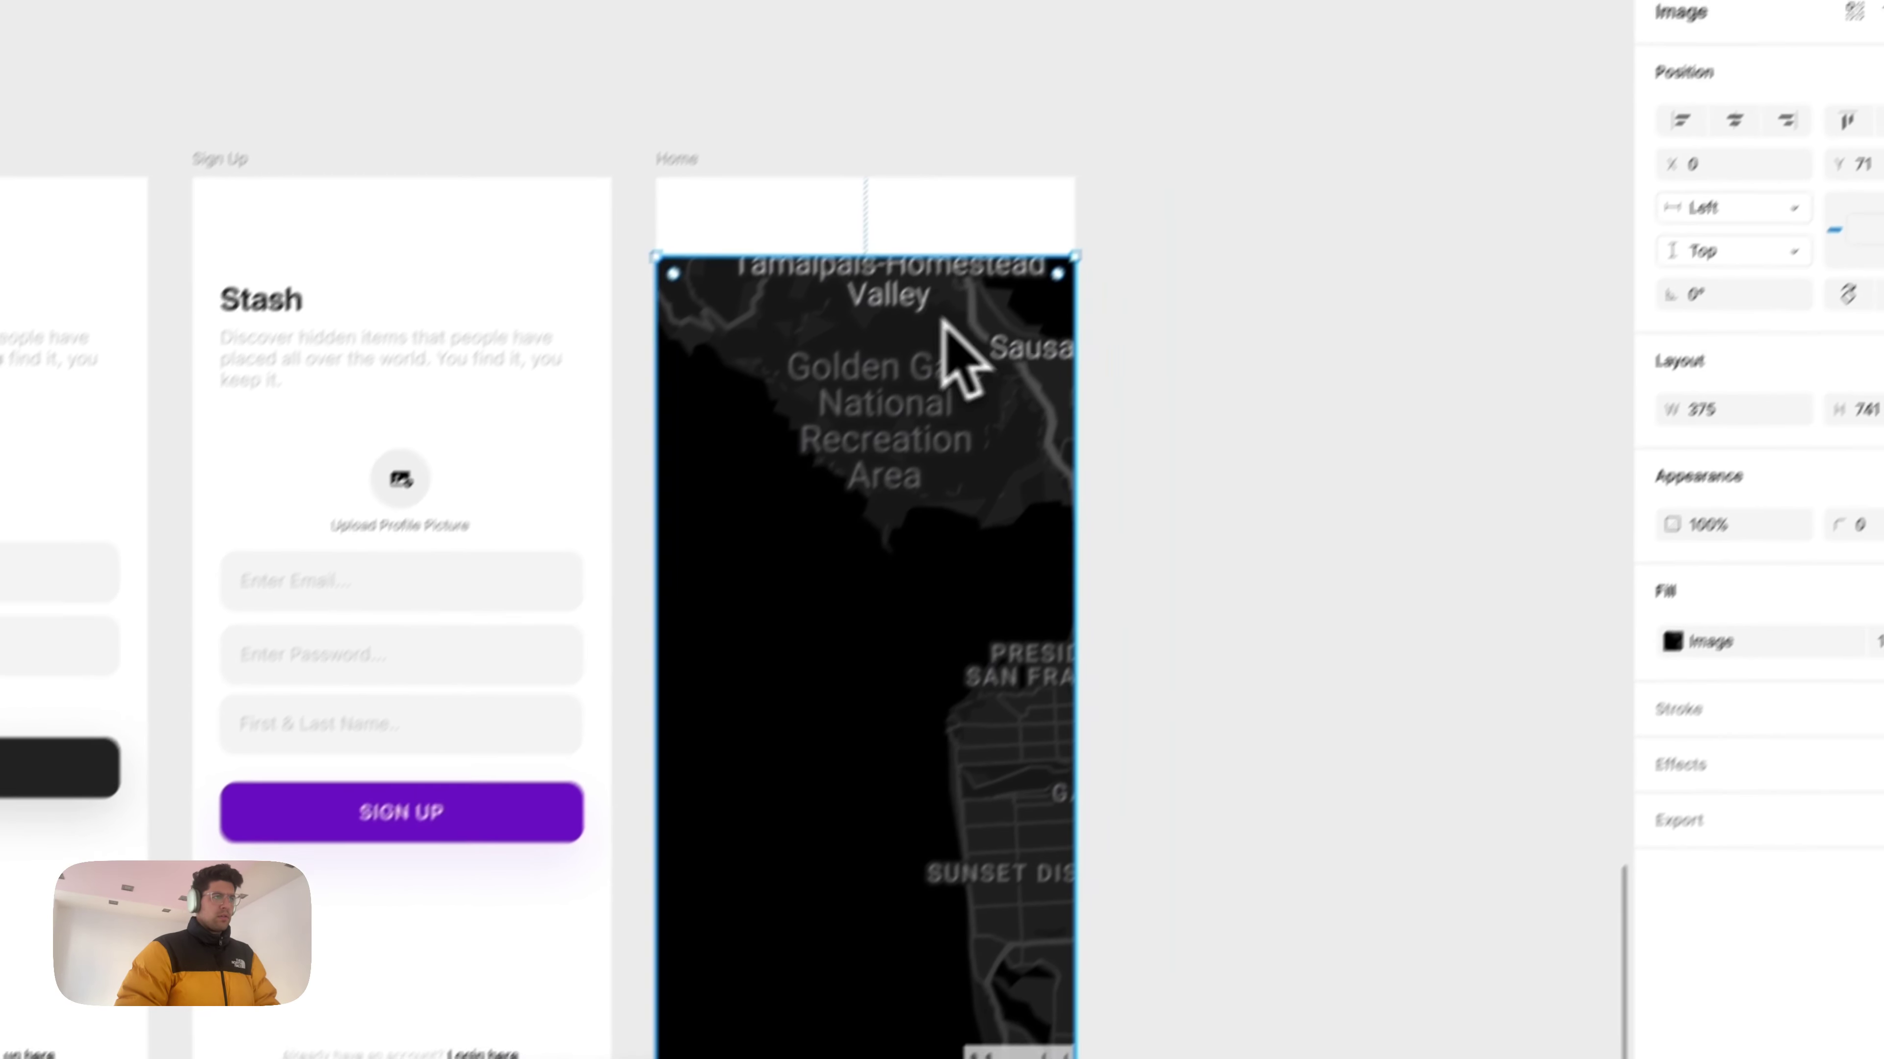
{"action": "key", "text": "Escape"}
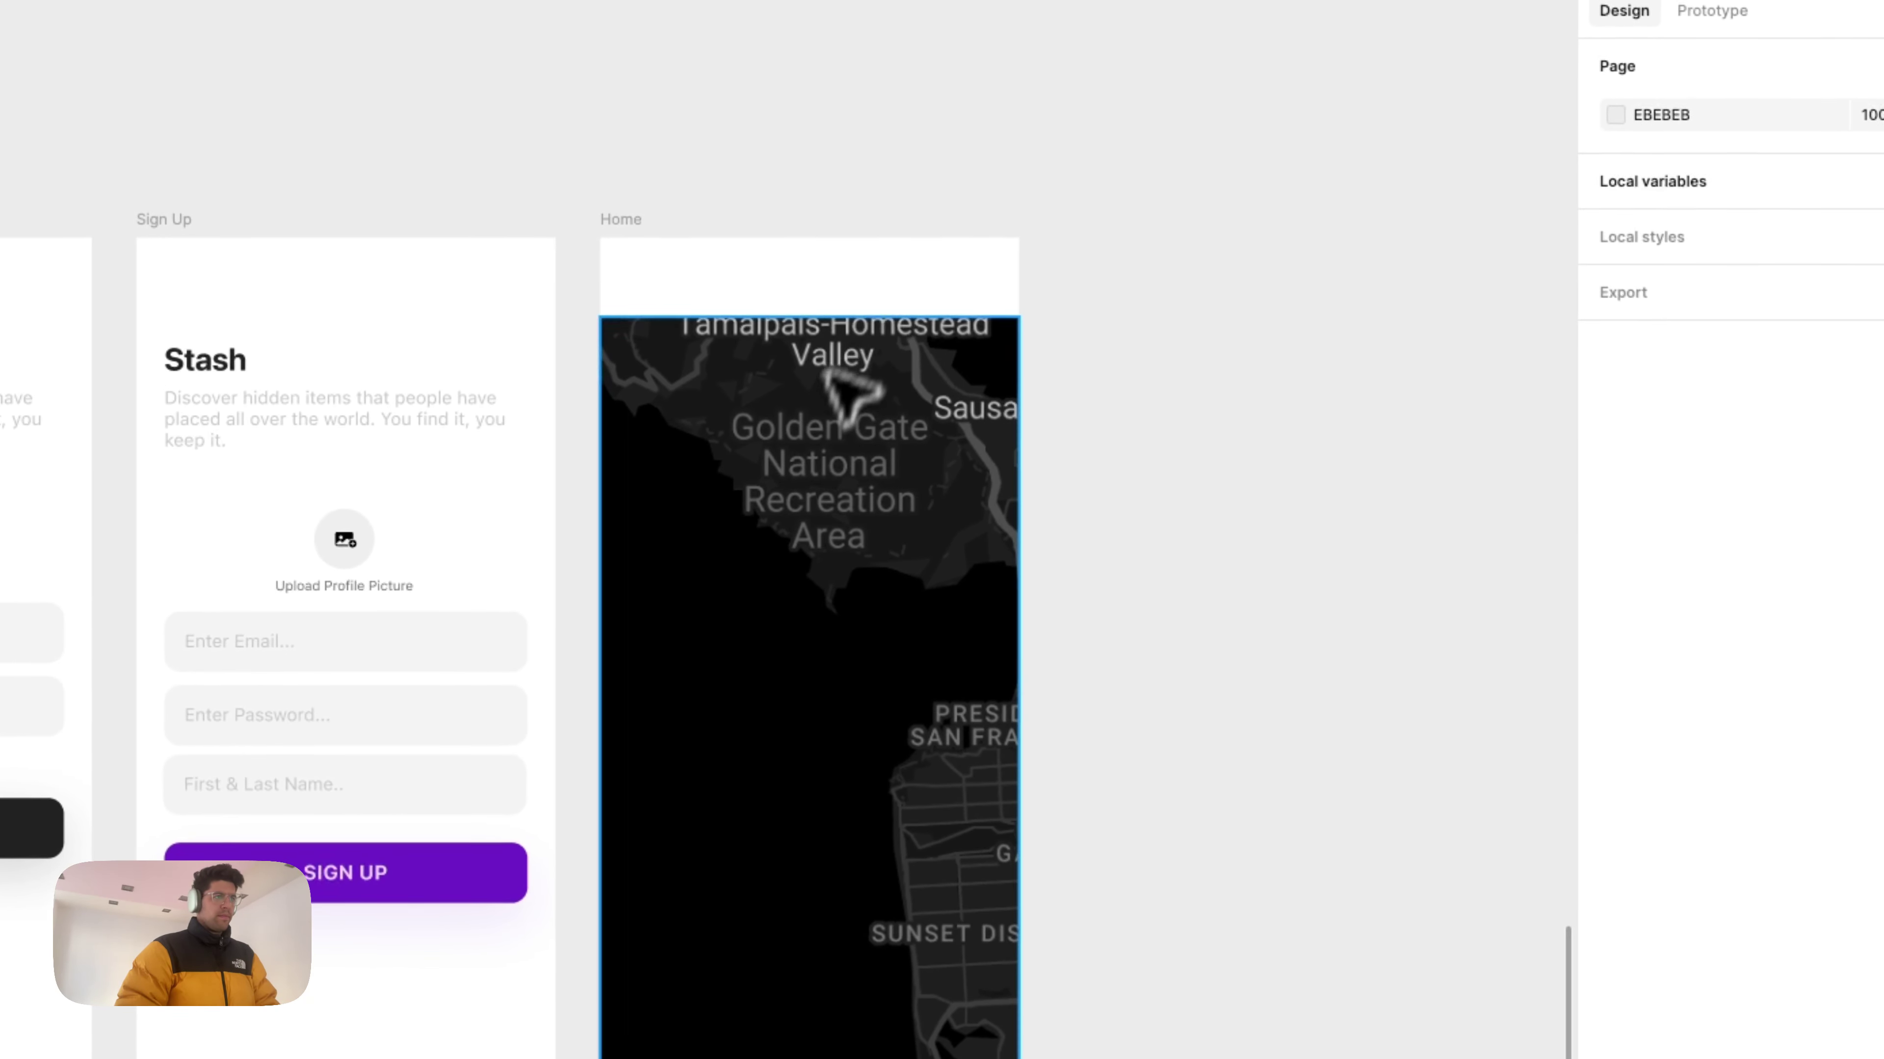
{"action": "left_click", "coordinate": [829, 345]}
{"action": "left_click_drag", "start_coordinate": [829, 319], "coordinate": [828, 219]}
{"action": "scroll", "coordinate": [829, 526], "scroll_direction": "down", "scroll_amount": 3}
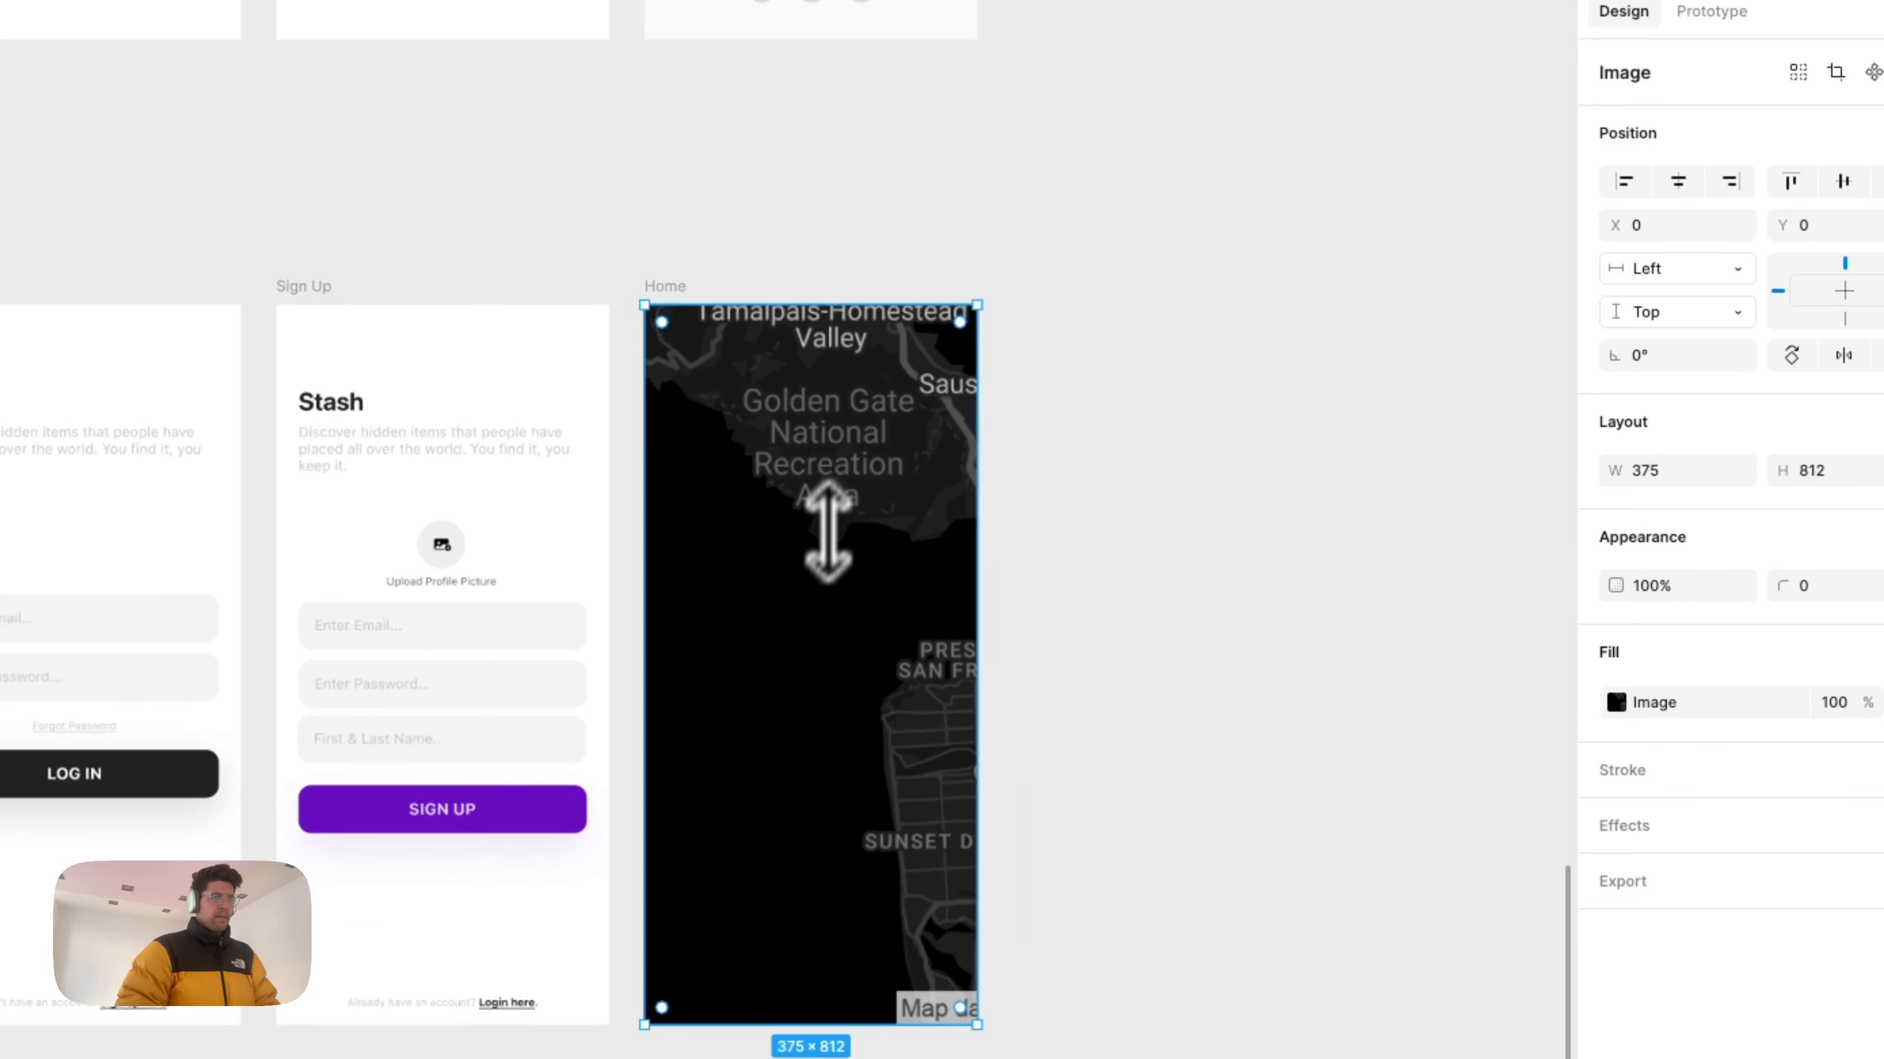
Step: Switch the map's image fill from Fill to Crop mode and shift the picture inside the Home frame
{"action": "left_click", "coordinate": [1624, 705]}
{"action": "mouse_move", "coordinate": [1430, 724]}
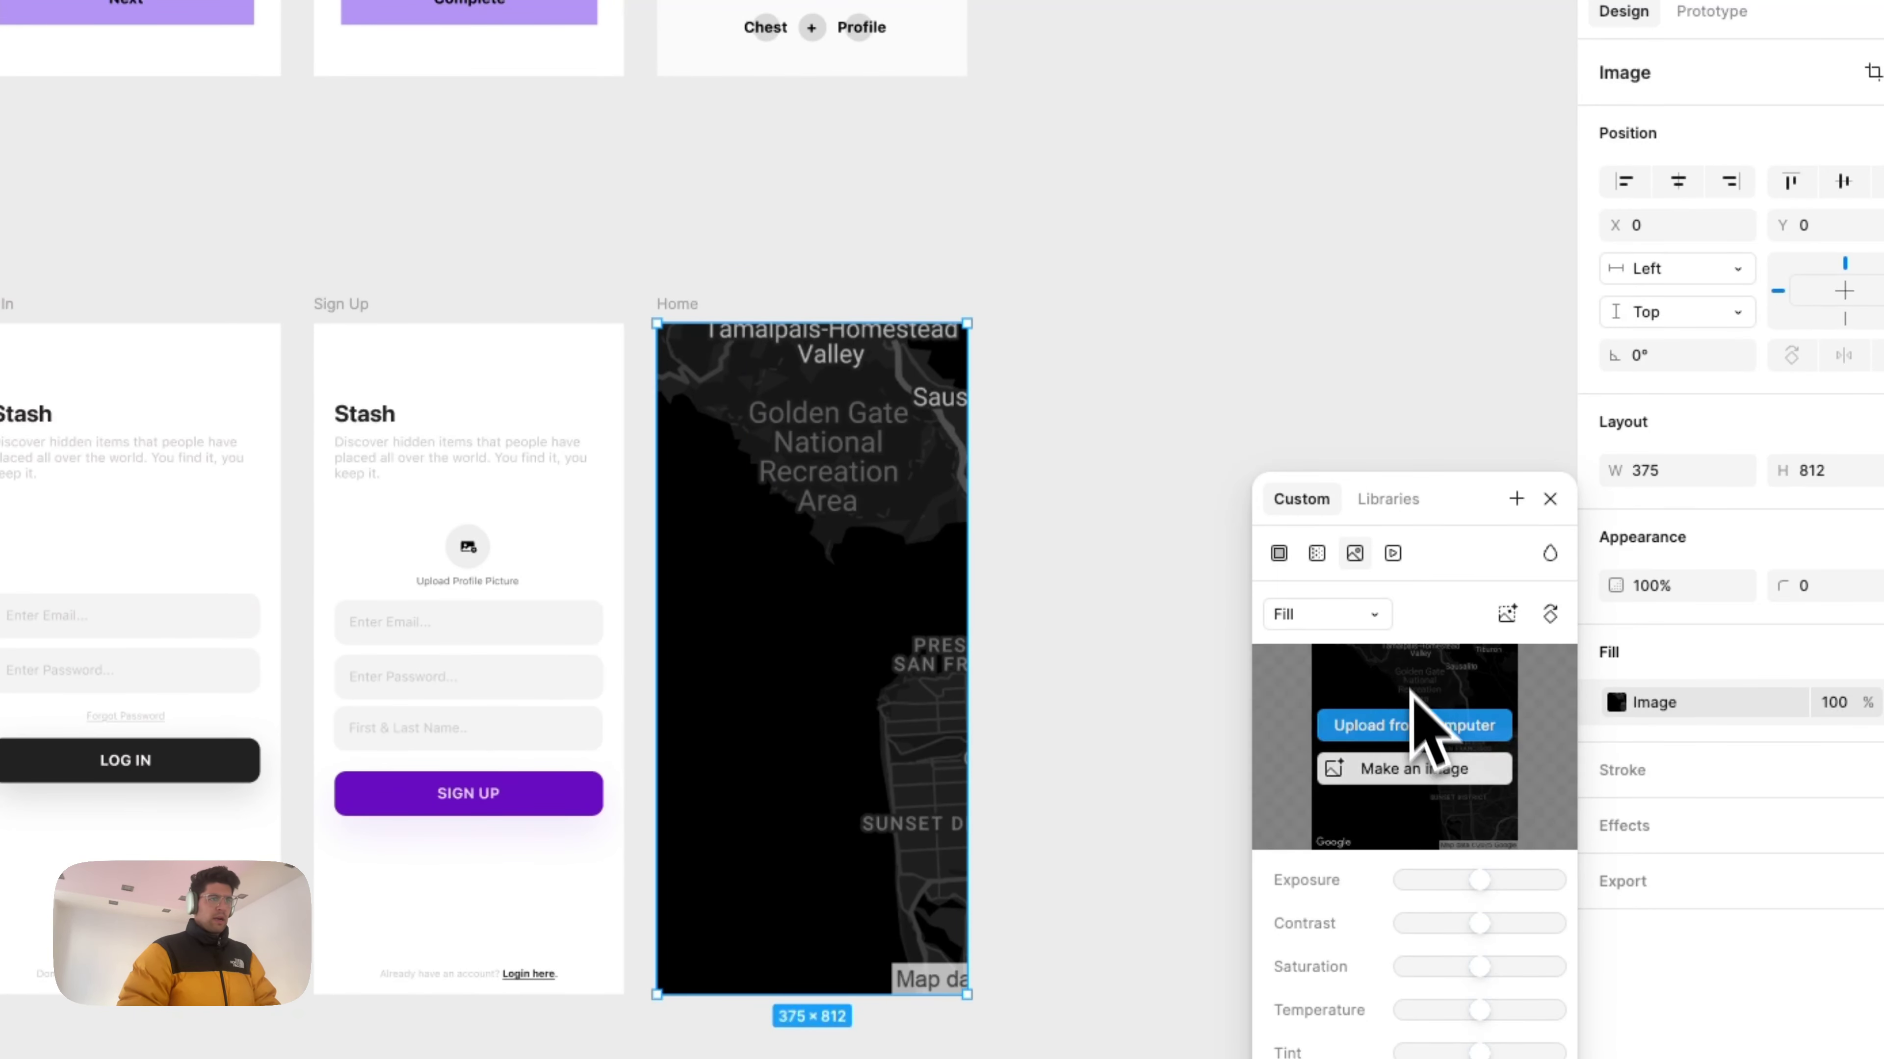
{"action": "left_click", "coordinate": [1324, 614]}
{"action": "left_click", "coordinate": [1338, 679]}
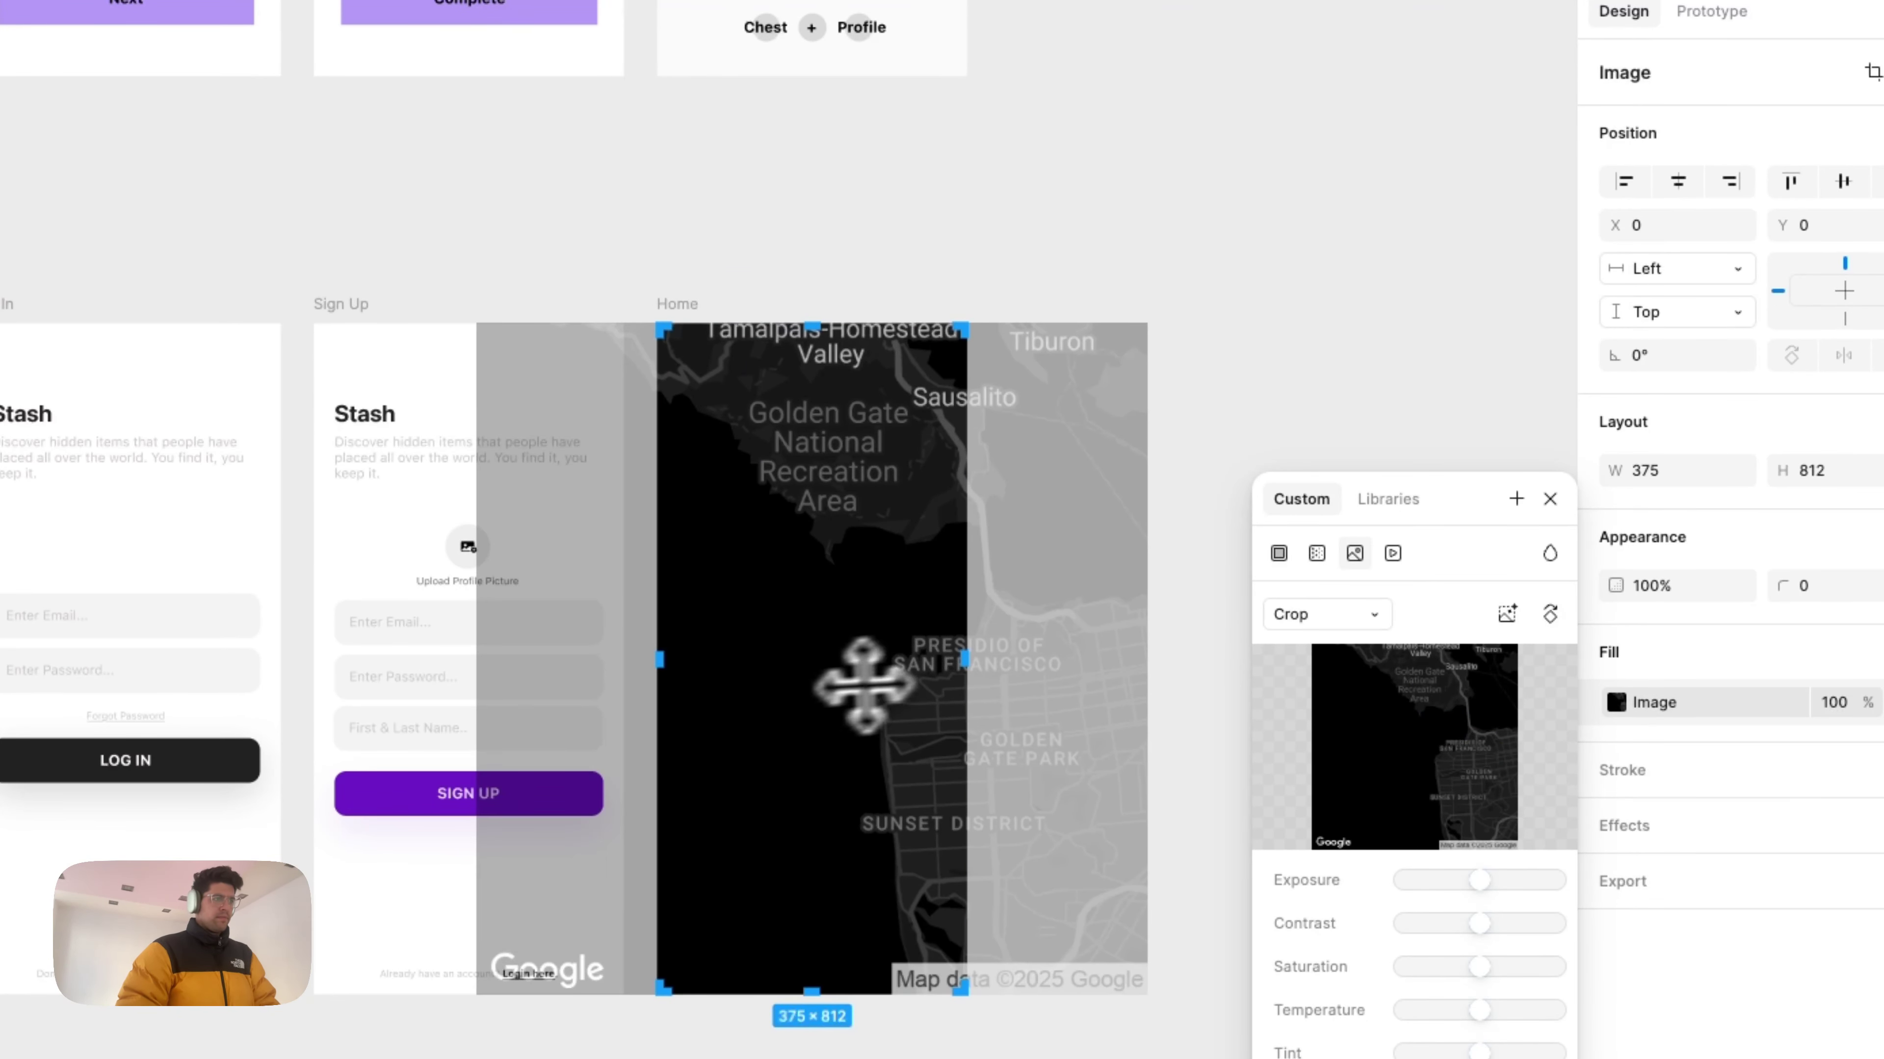
{"action": "mouse_move", "coordinate": [768, 653]}
{"action": "left_mouse_down"}
{"action": "mouse_move", "coordinate": [887, 635]}
{"action": "mouse_move", "coordinate": [737, 633]}
{"action": "mouse_move", "coordinate": [772, 644]}
{"action": "left_mouse_up"}
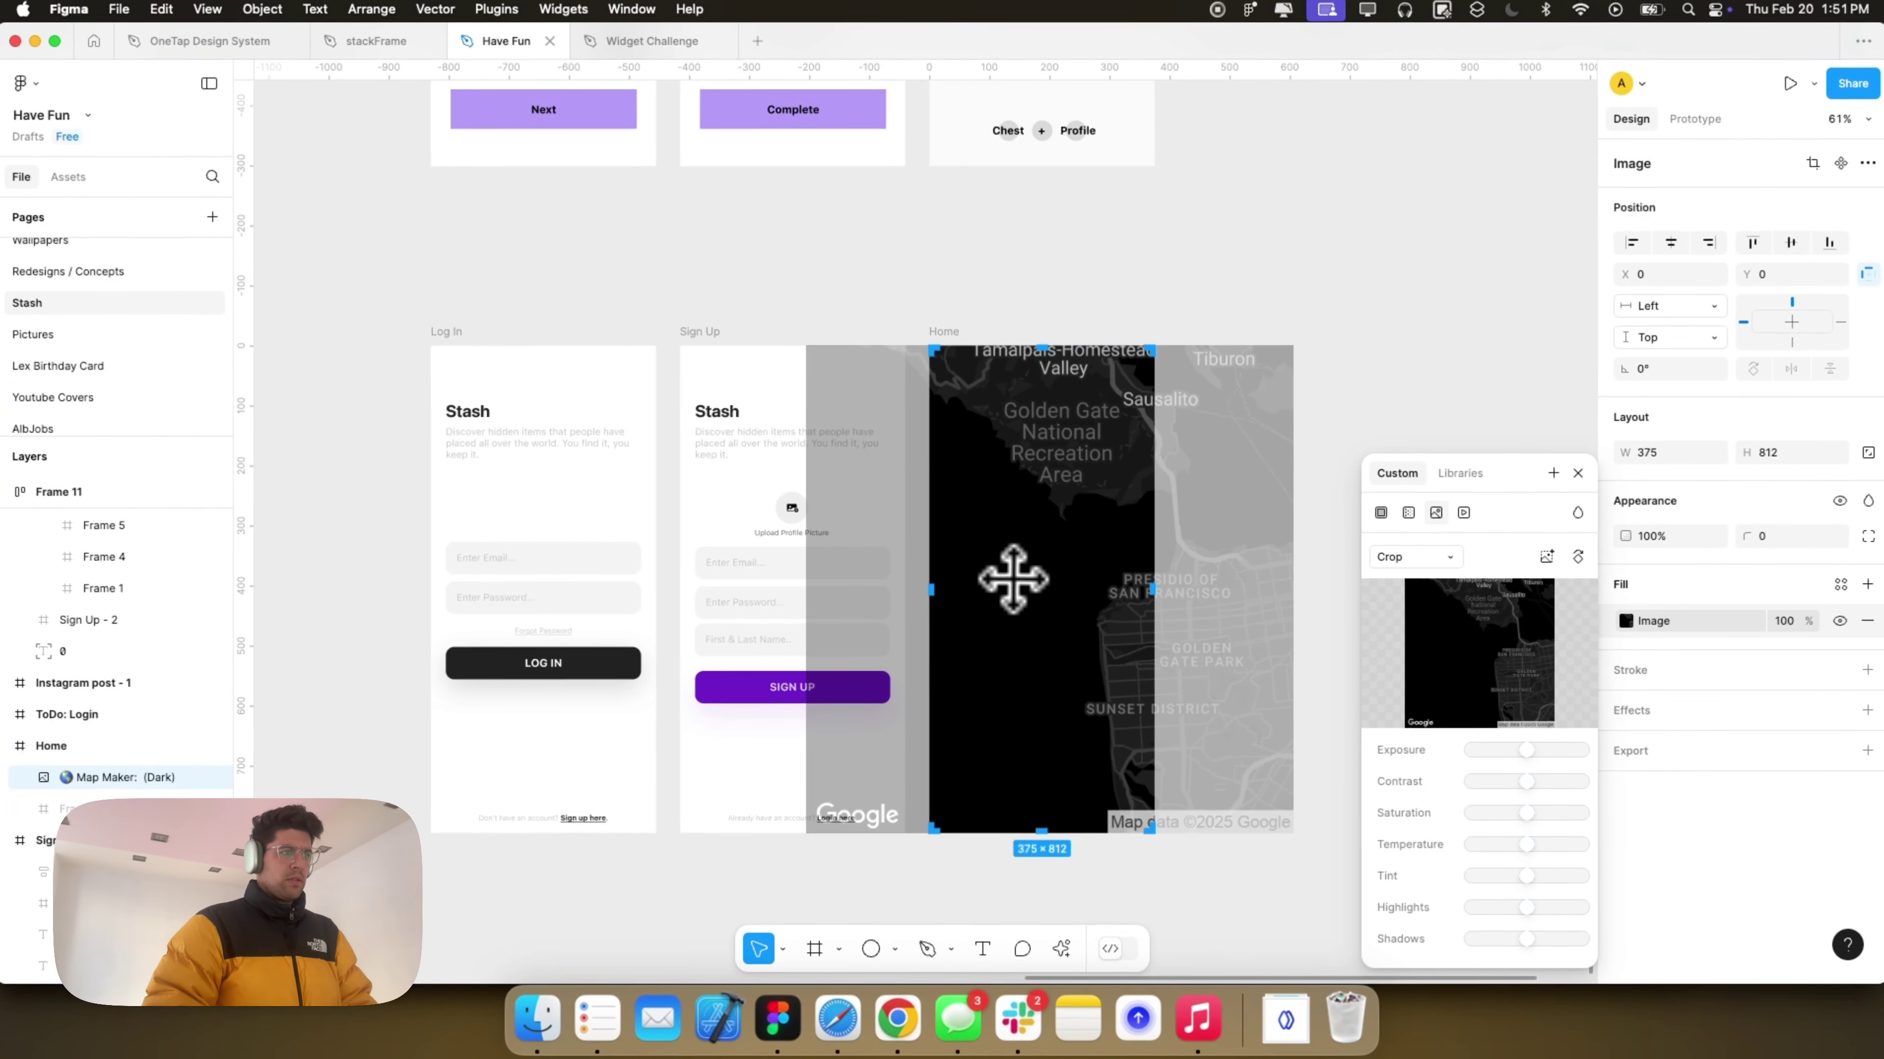
{"action": "left_click_drag", "start_coordinate": [1013, 579], "coordinate": [1054, 582]}
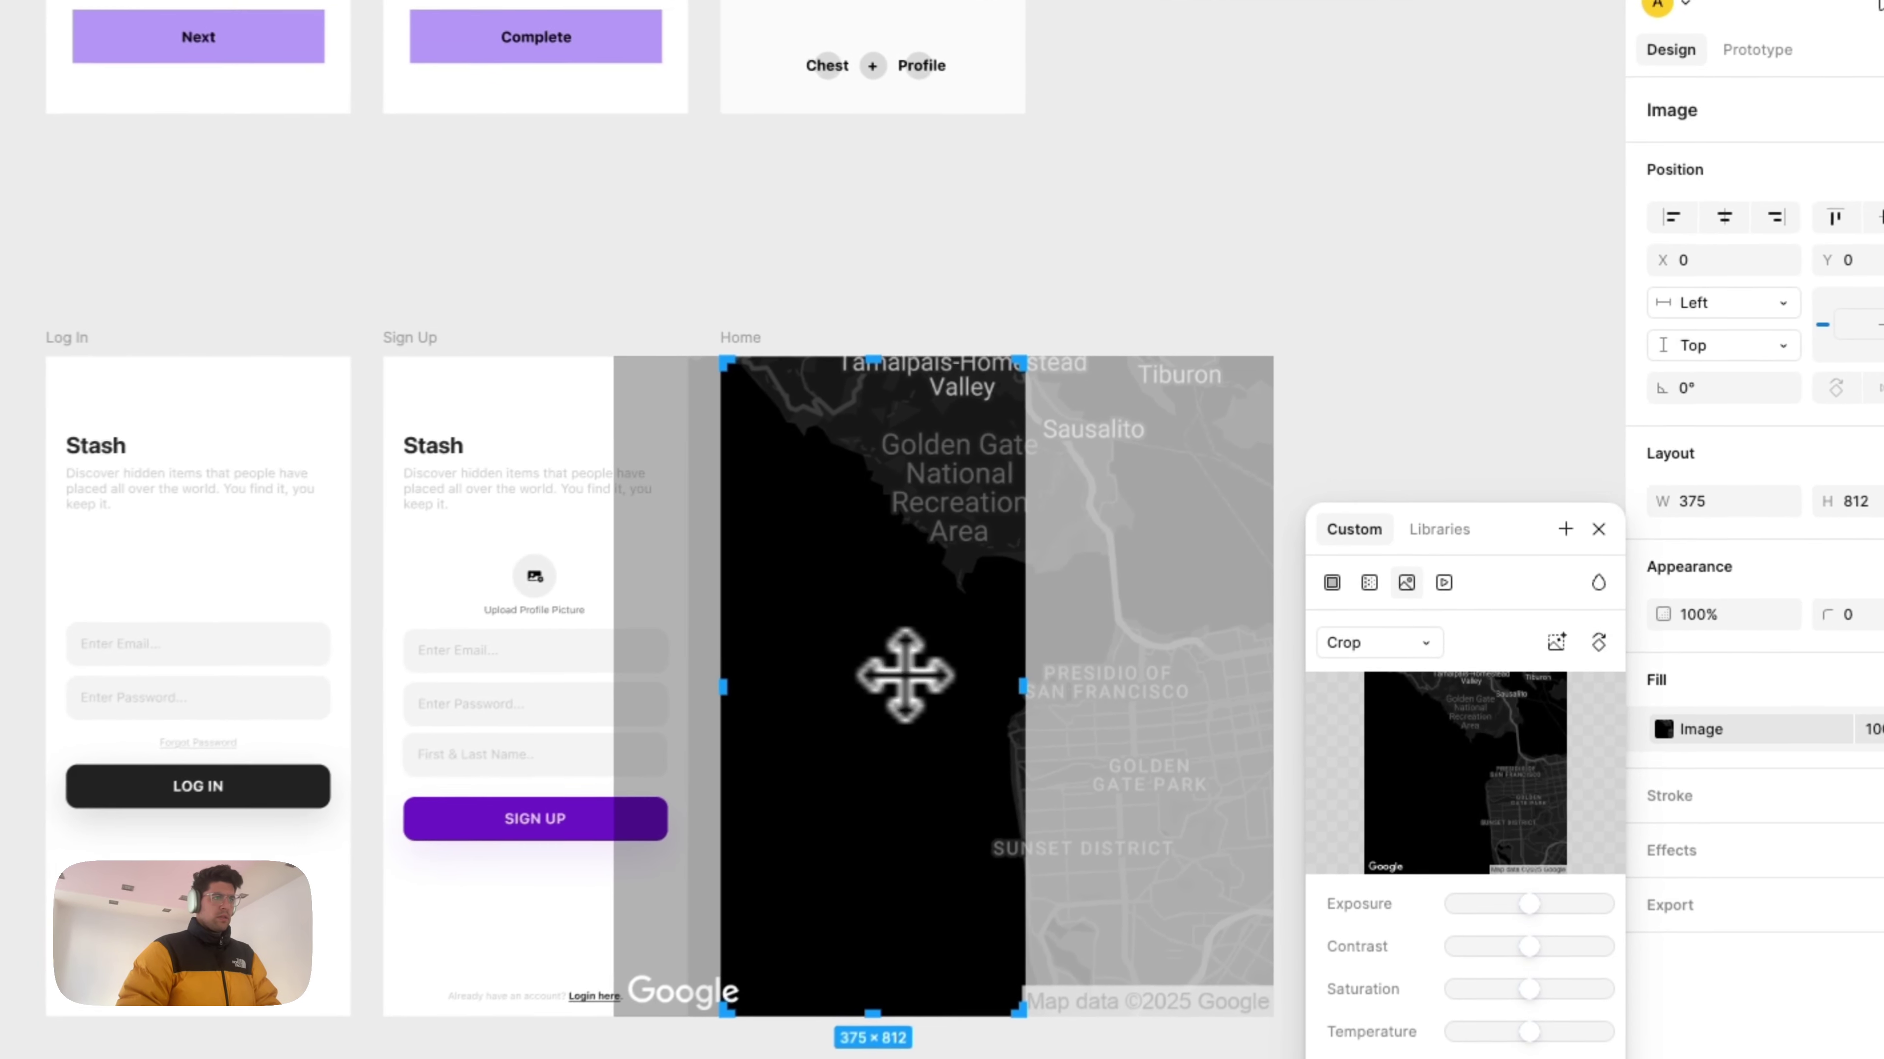
Step: Enlarge and reposition the cropped San Francisco map so the Presidio and Golden Gate Park area fills the Home frame, and apply the crop
{"action": "left_click_drag", "start_coordinate": [1253, 371], "coordinate": [1522, 261]}
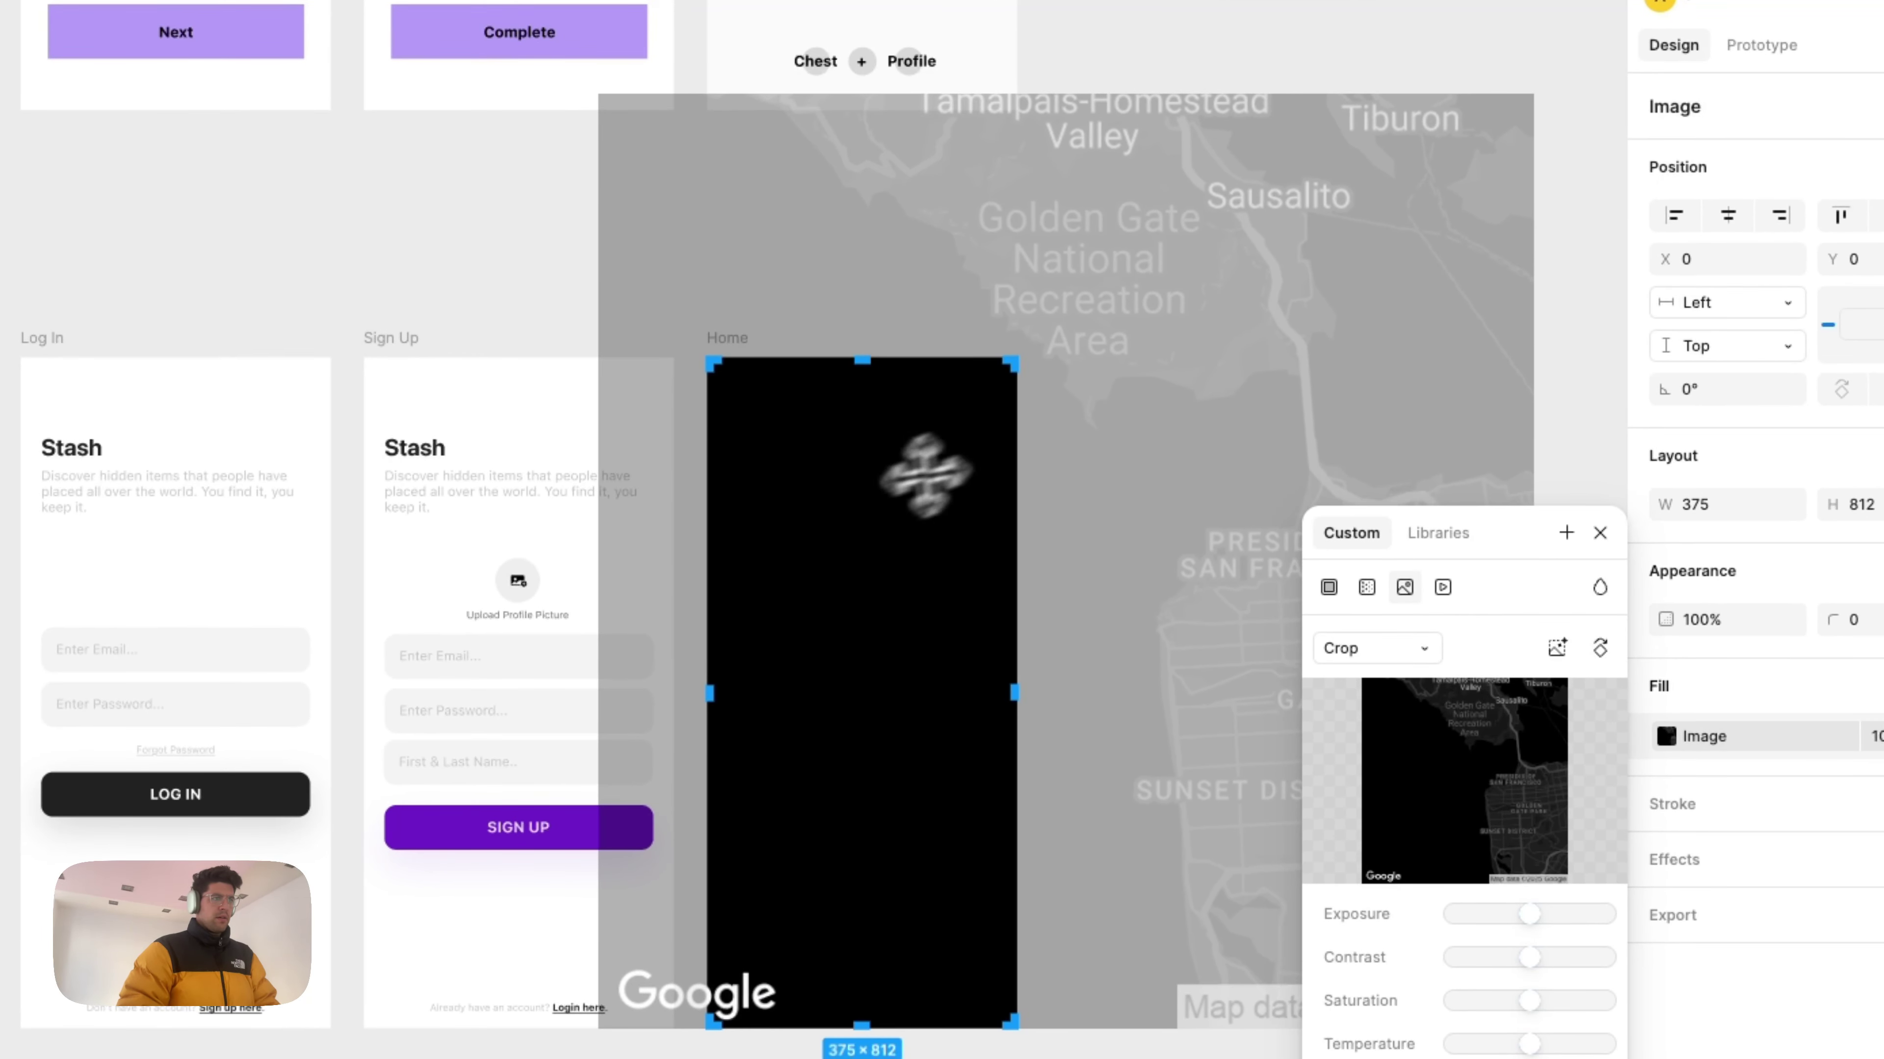
{"action": "left_click_drag", "start_coordinate": [933, 472], "coordinate": [779, 698]}
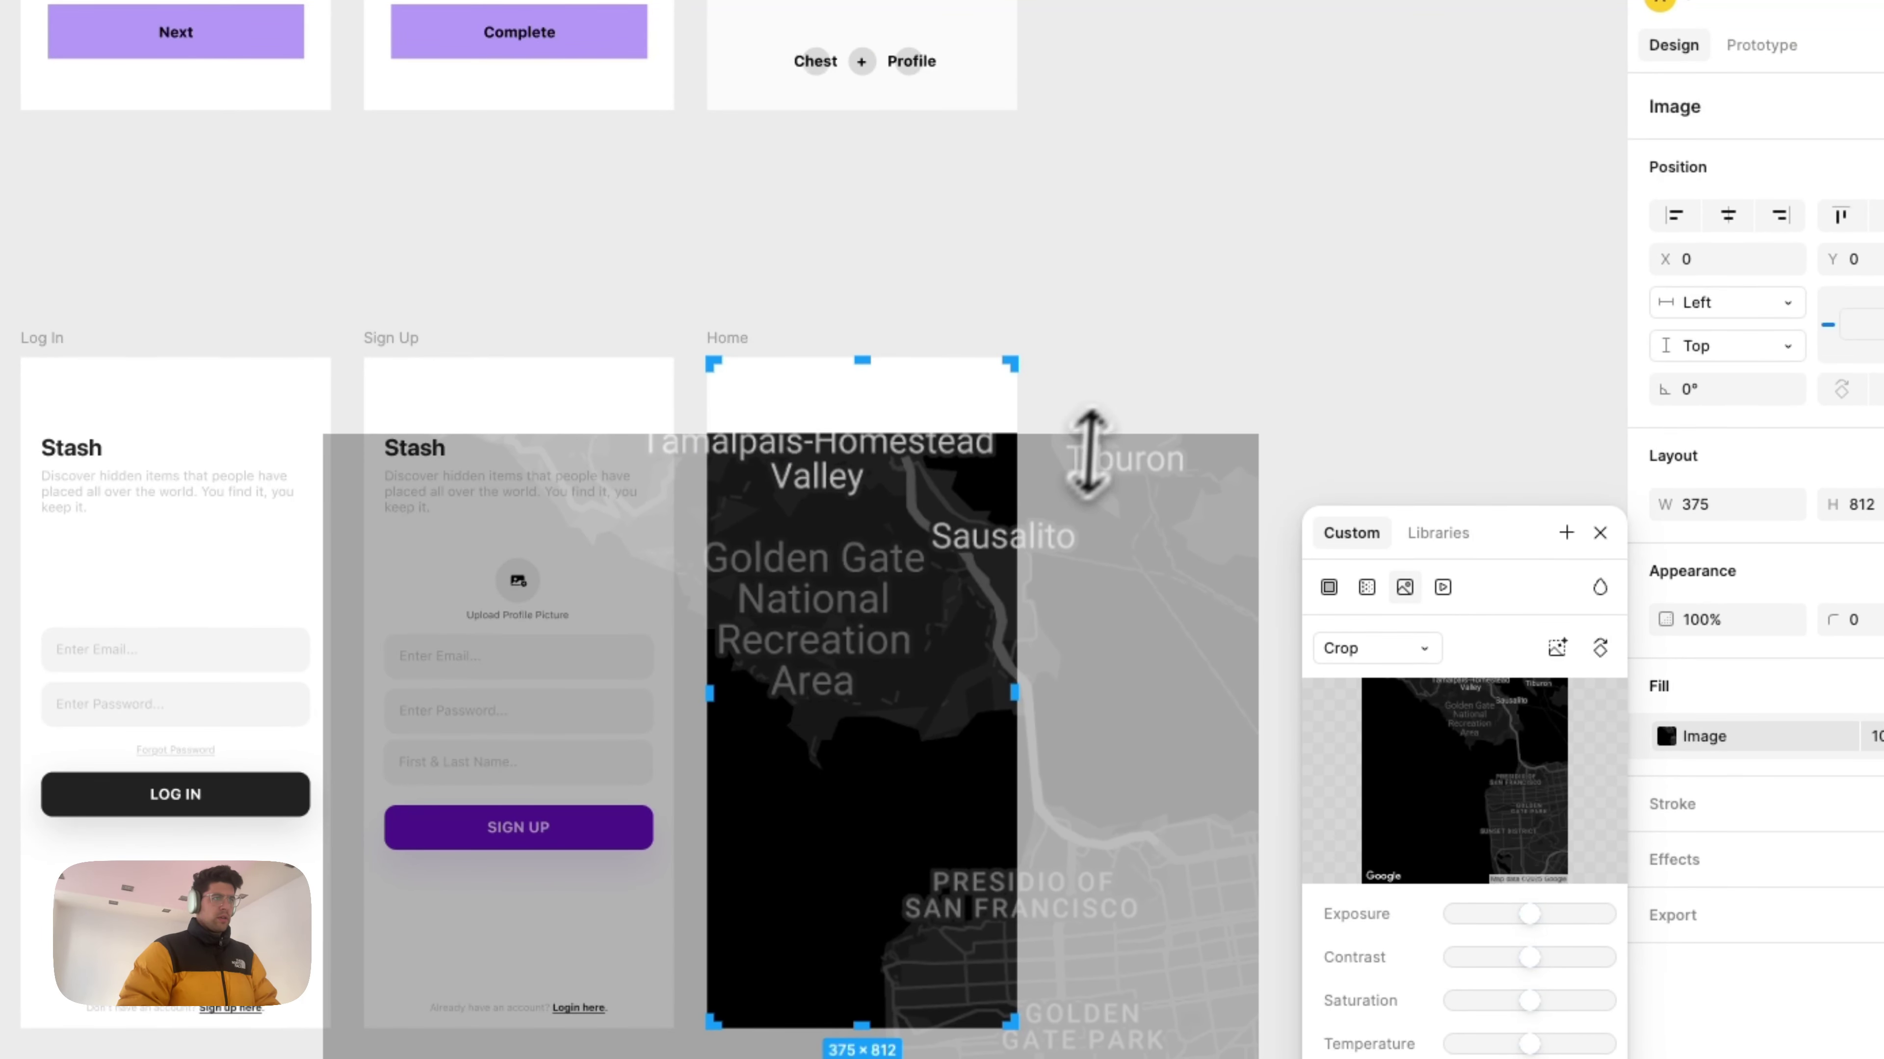
{"action": "left_click_drag", "start_coordinate": [1088, 452], "coordinate": [1114, 244]}
{"action": "left_click_drag", "start_coordinate": [860, 482], "coordinate": [673, 513]}
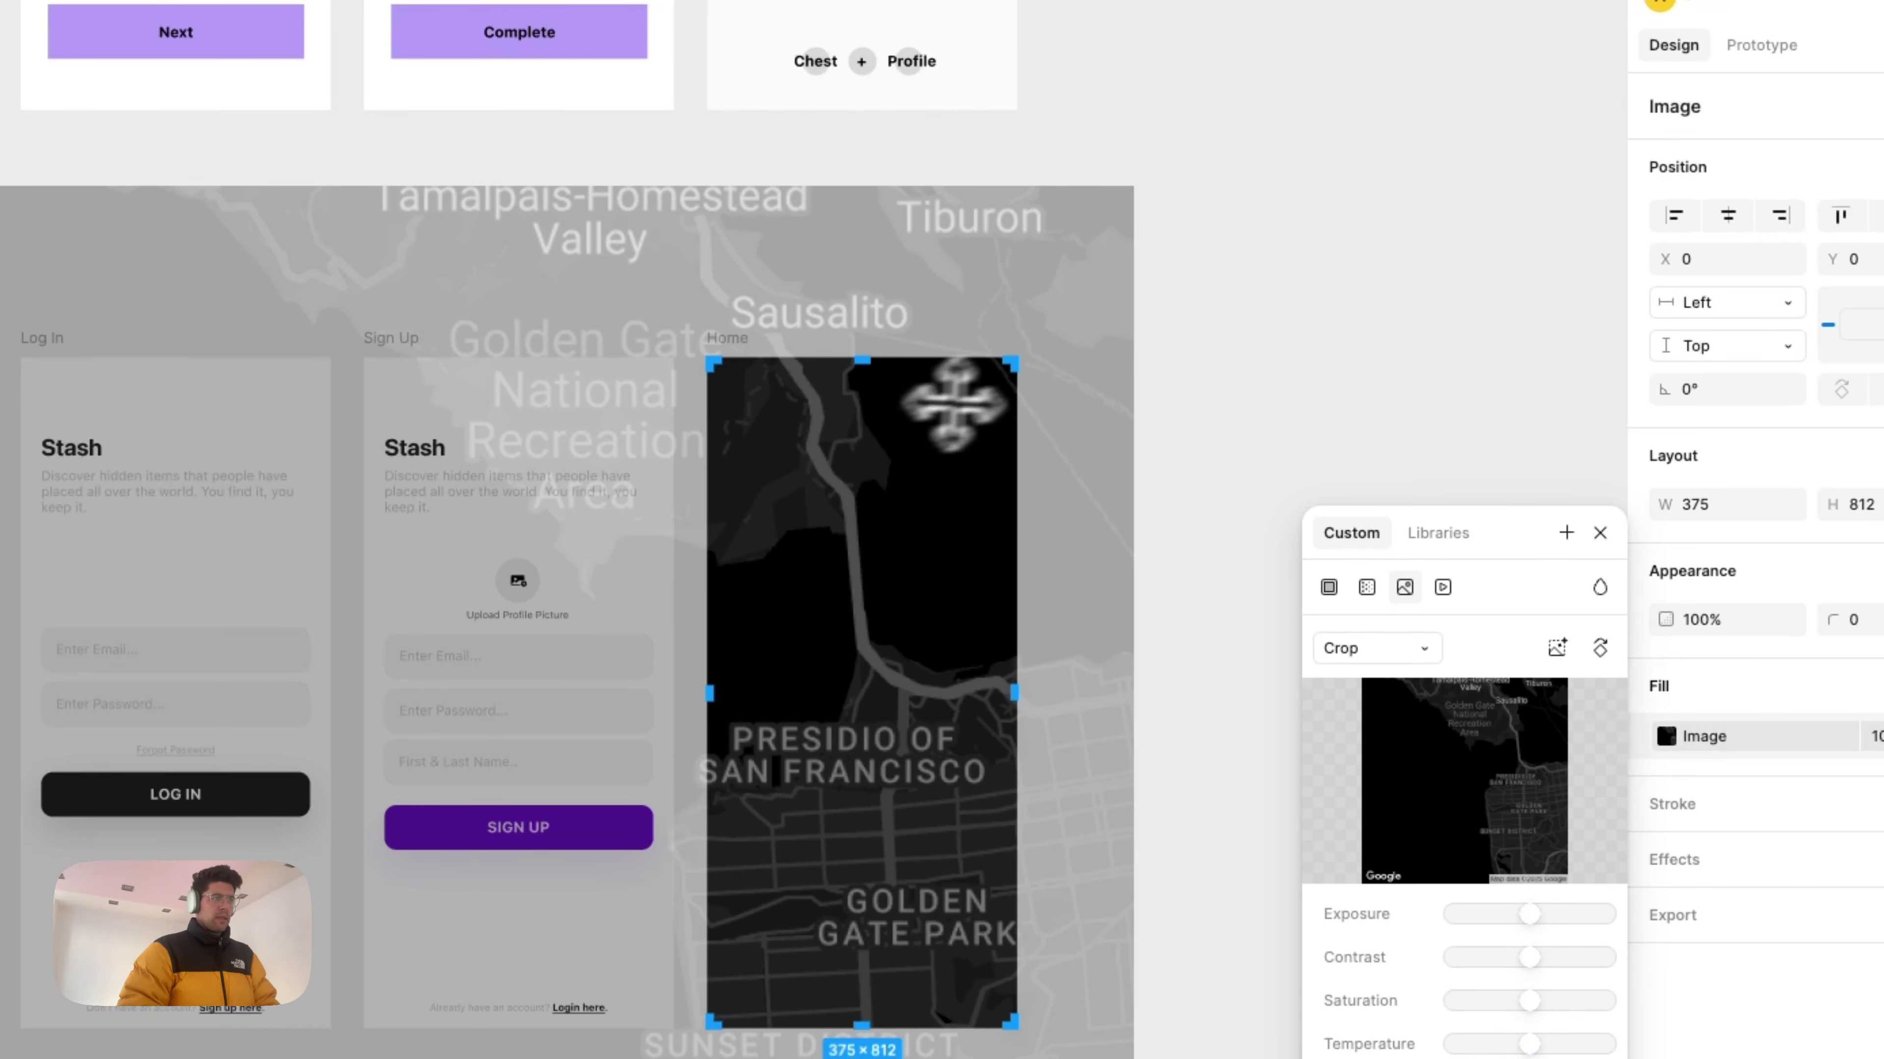
{"action": "left_click_drag", "start_coordinate": [967, 576], "coordinate": [979, 610]}
{"action": "scroll", "coordinate": [941, 622], "scroll_direction": "down", "scroll_amount": 3}
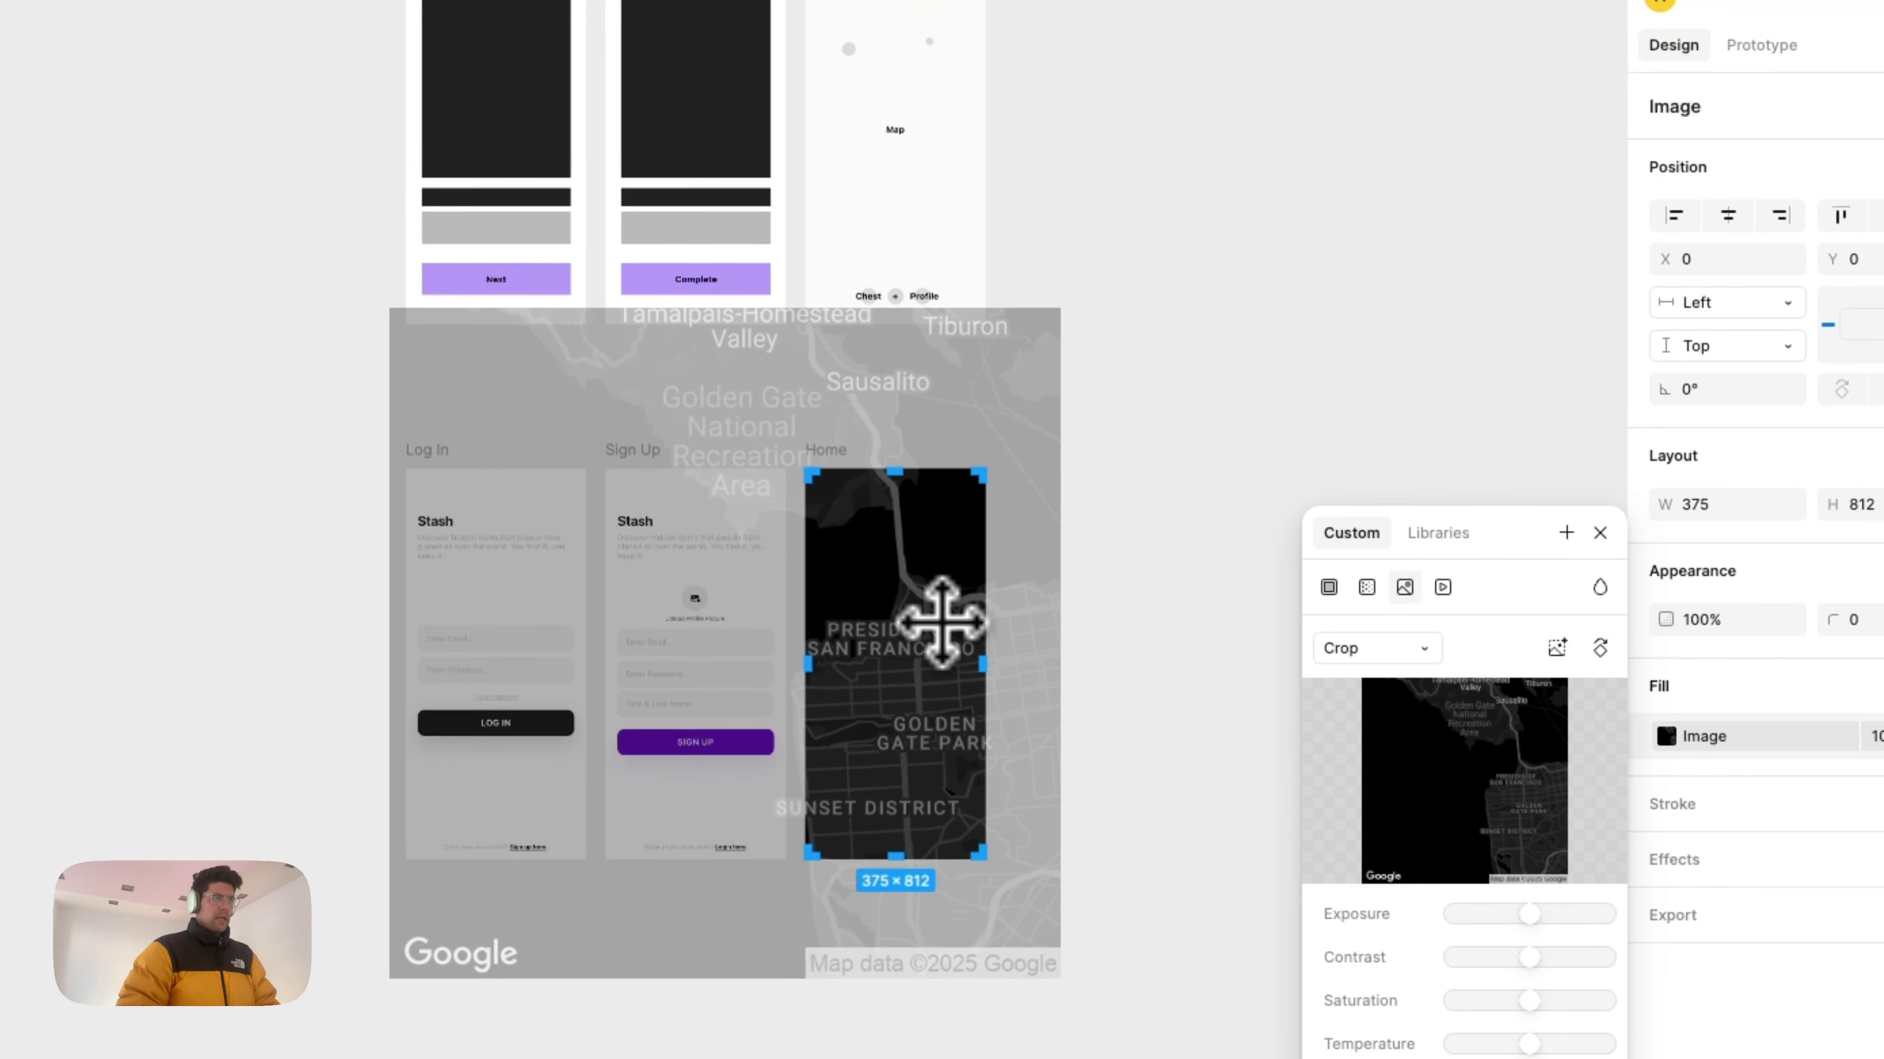
{"action": "key", "text": "Return"}
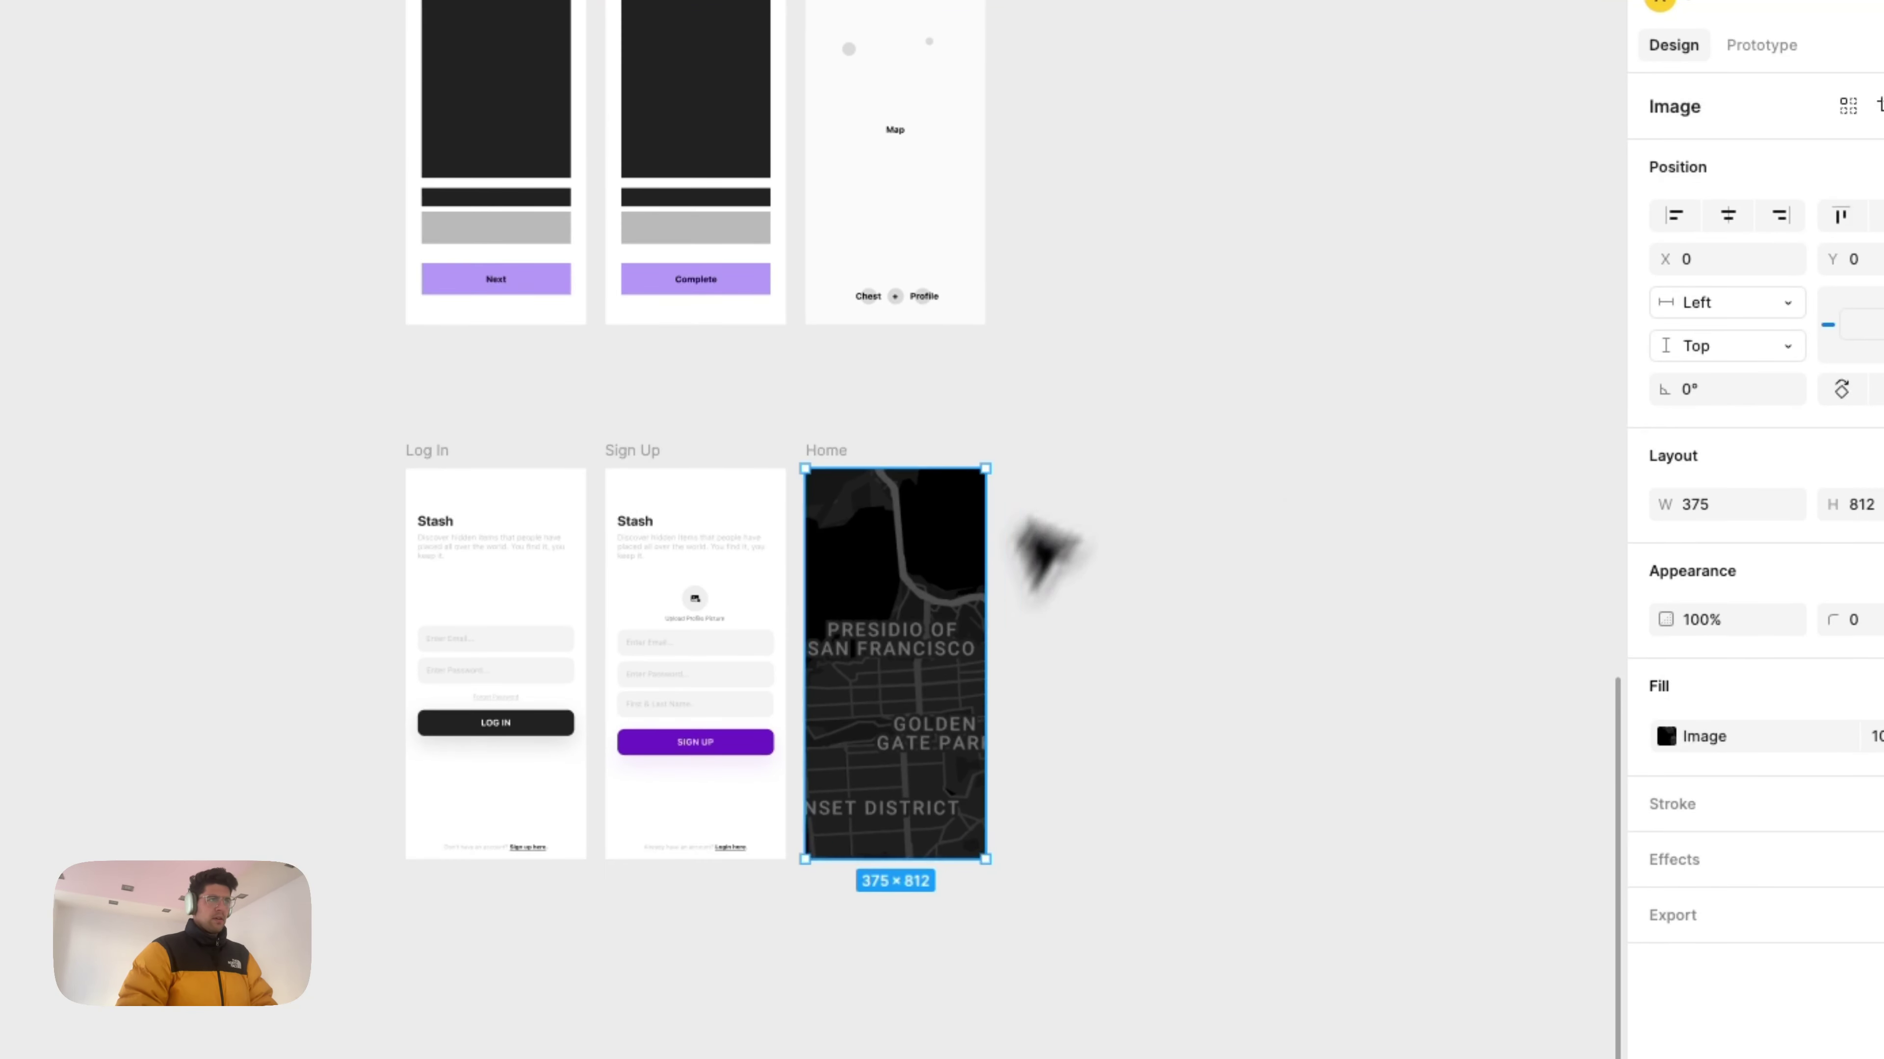
Step: Run the "Google Maps - Map Maker (free)" plugin and insert a black-styled road map of Baltimore, MD, zoomed out one level
{"action": "key", "text": "super+slash"}
{"action": "type", "text": "goo"}
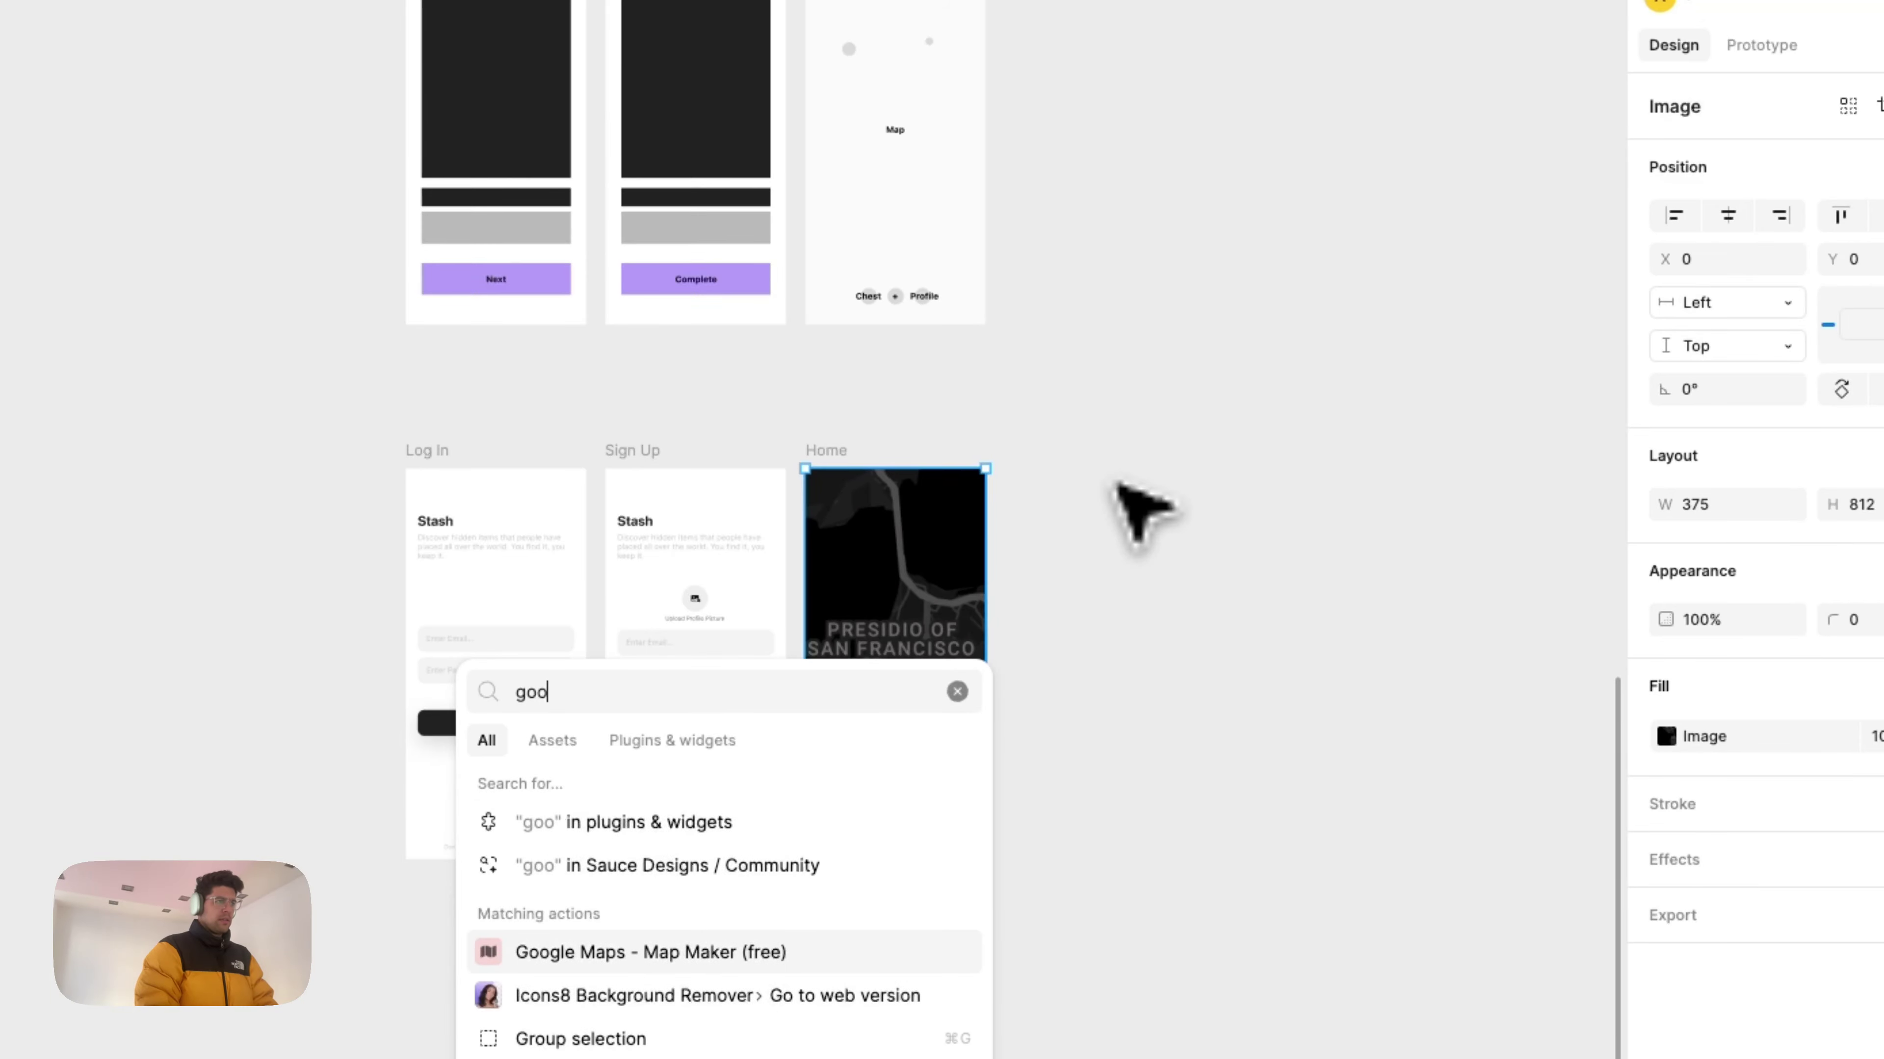
{"action": "key", "text": "Return"}
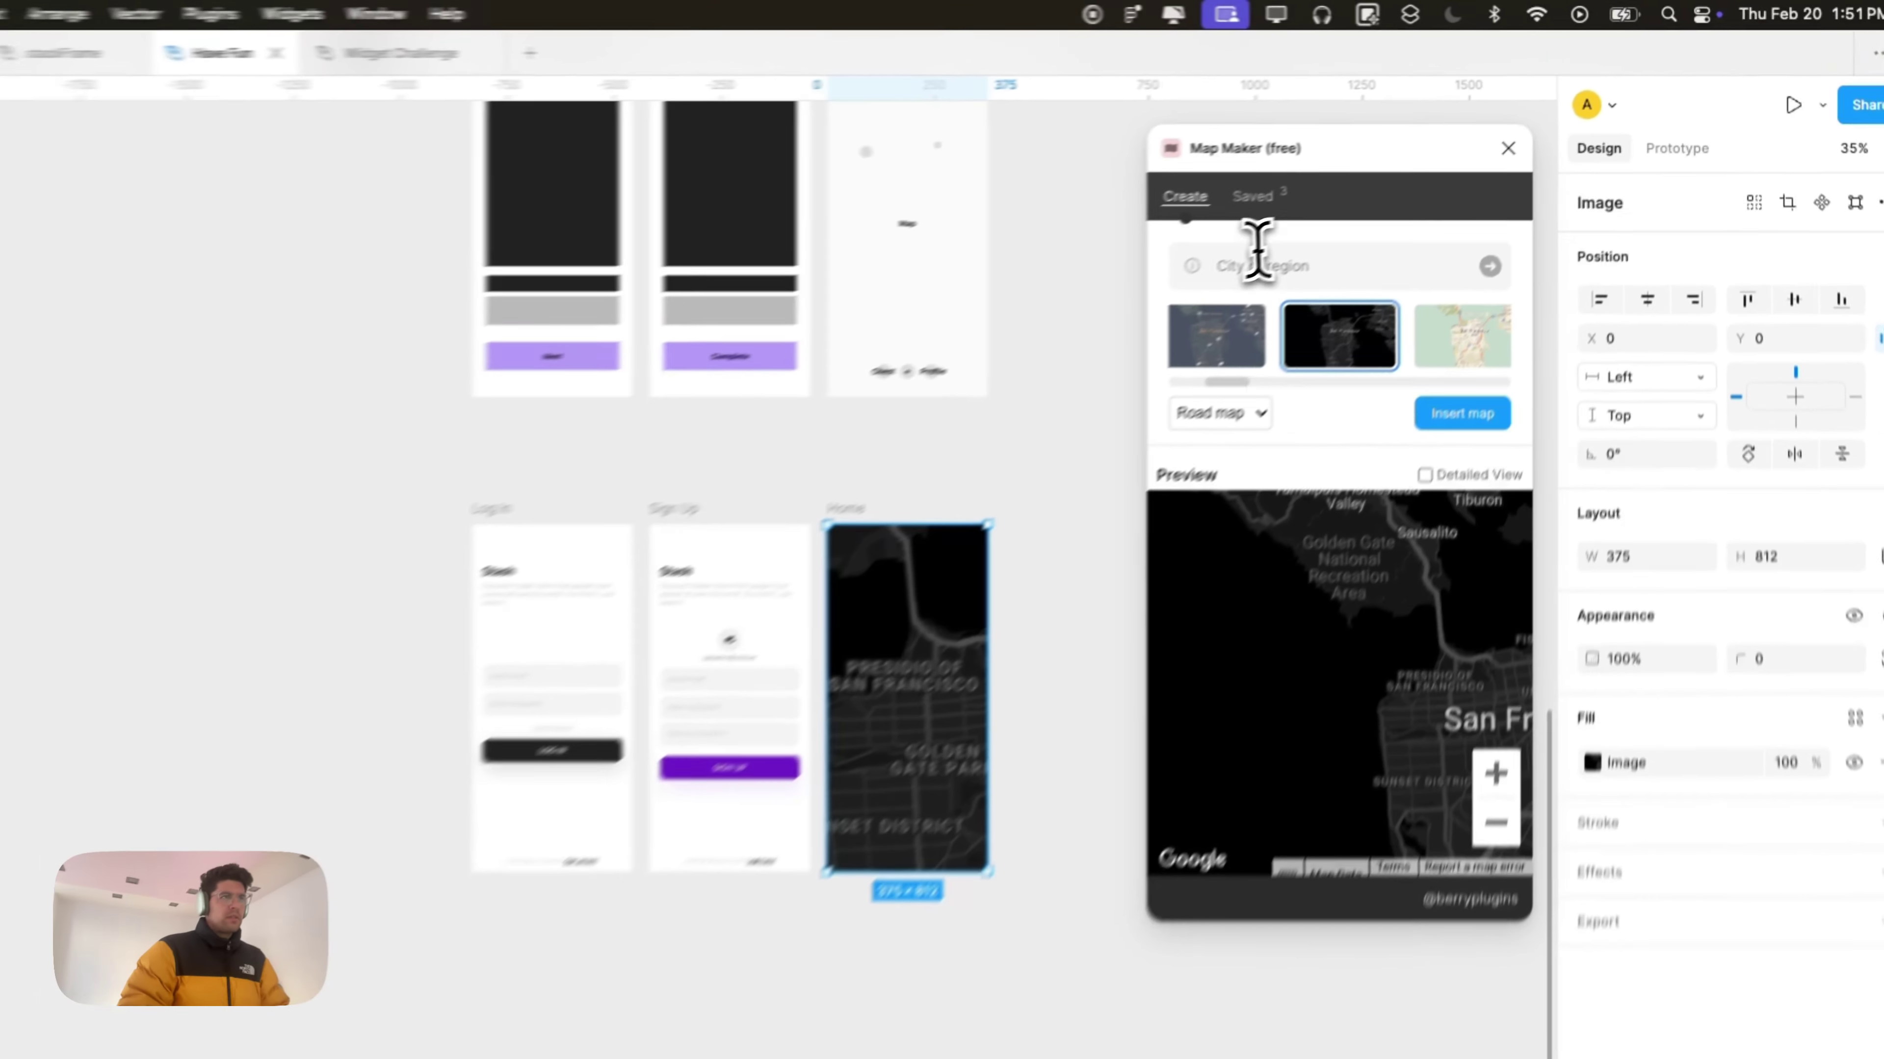
{"action": "left_click", "coordinate": [1344, 214]}
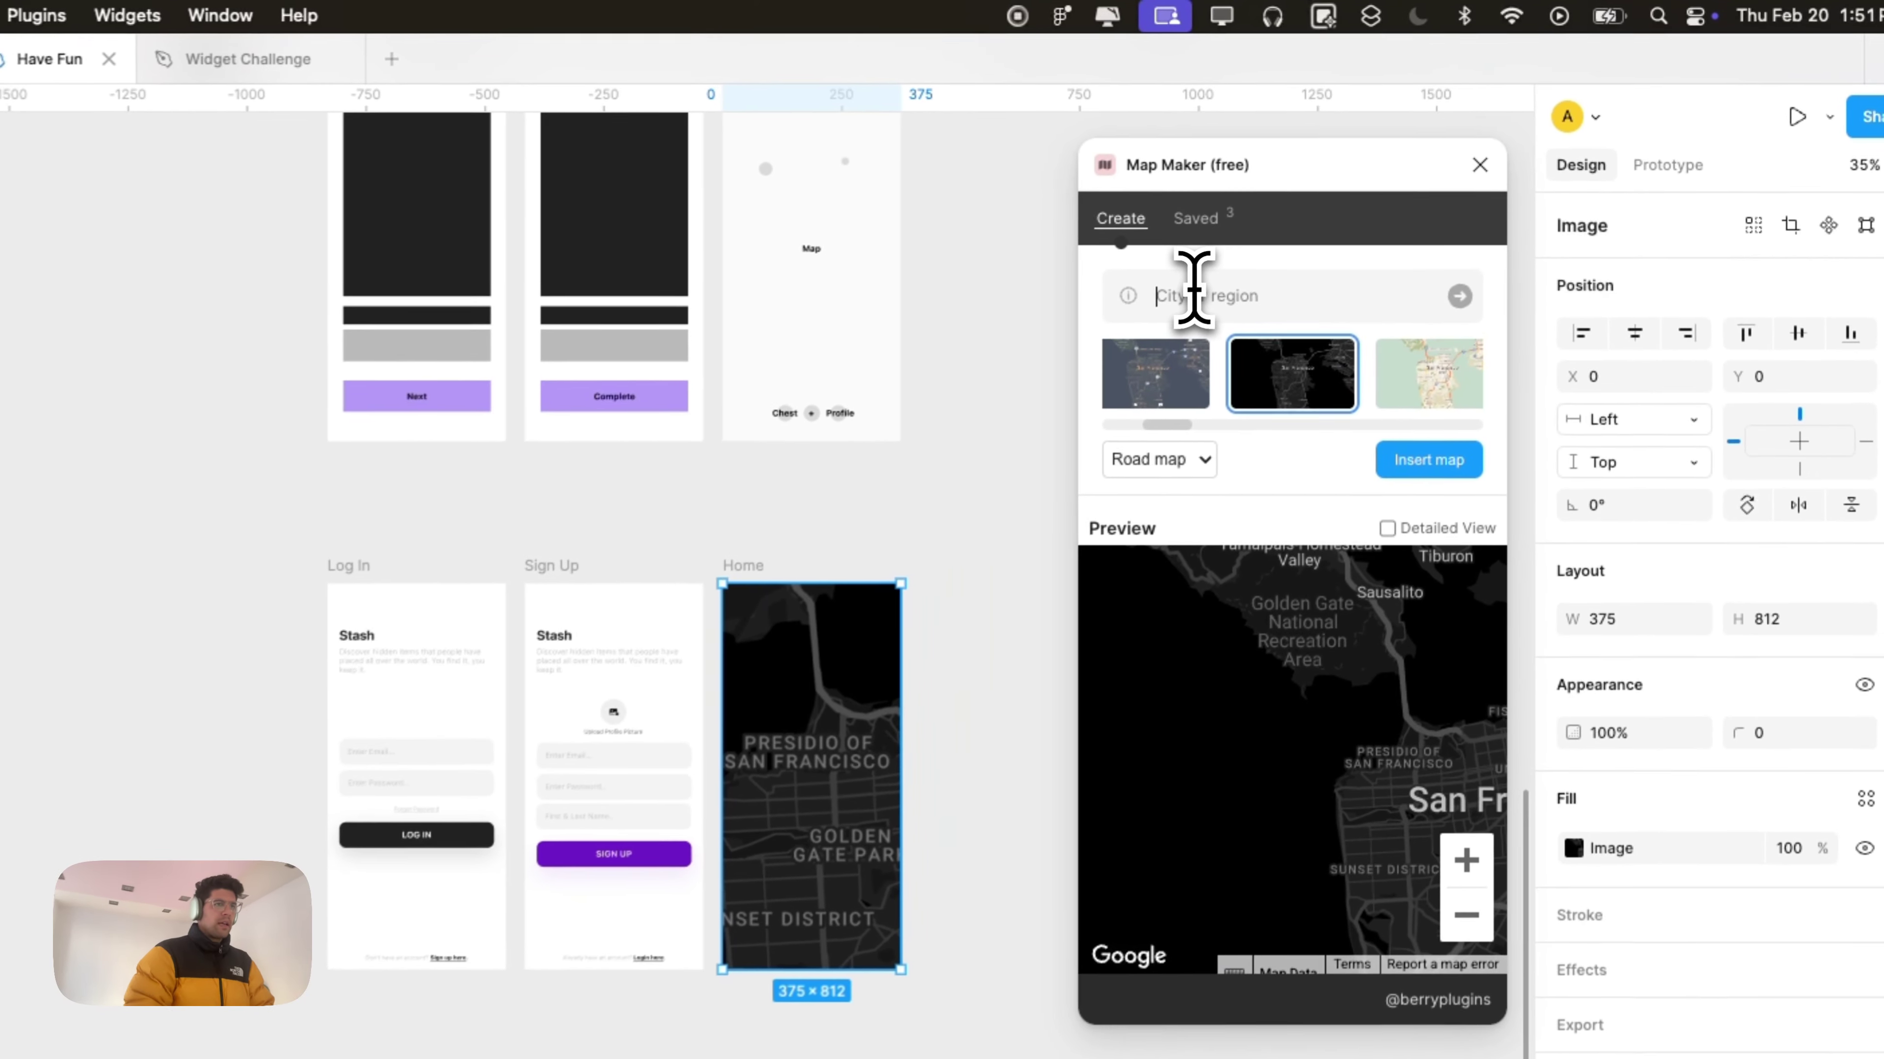
{"action": "type", "text": "Balt"}
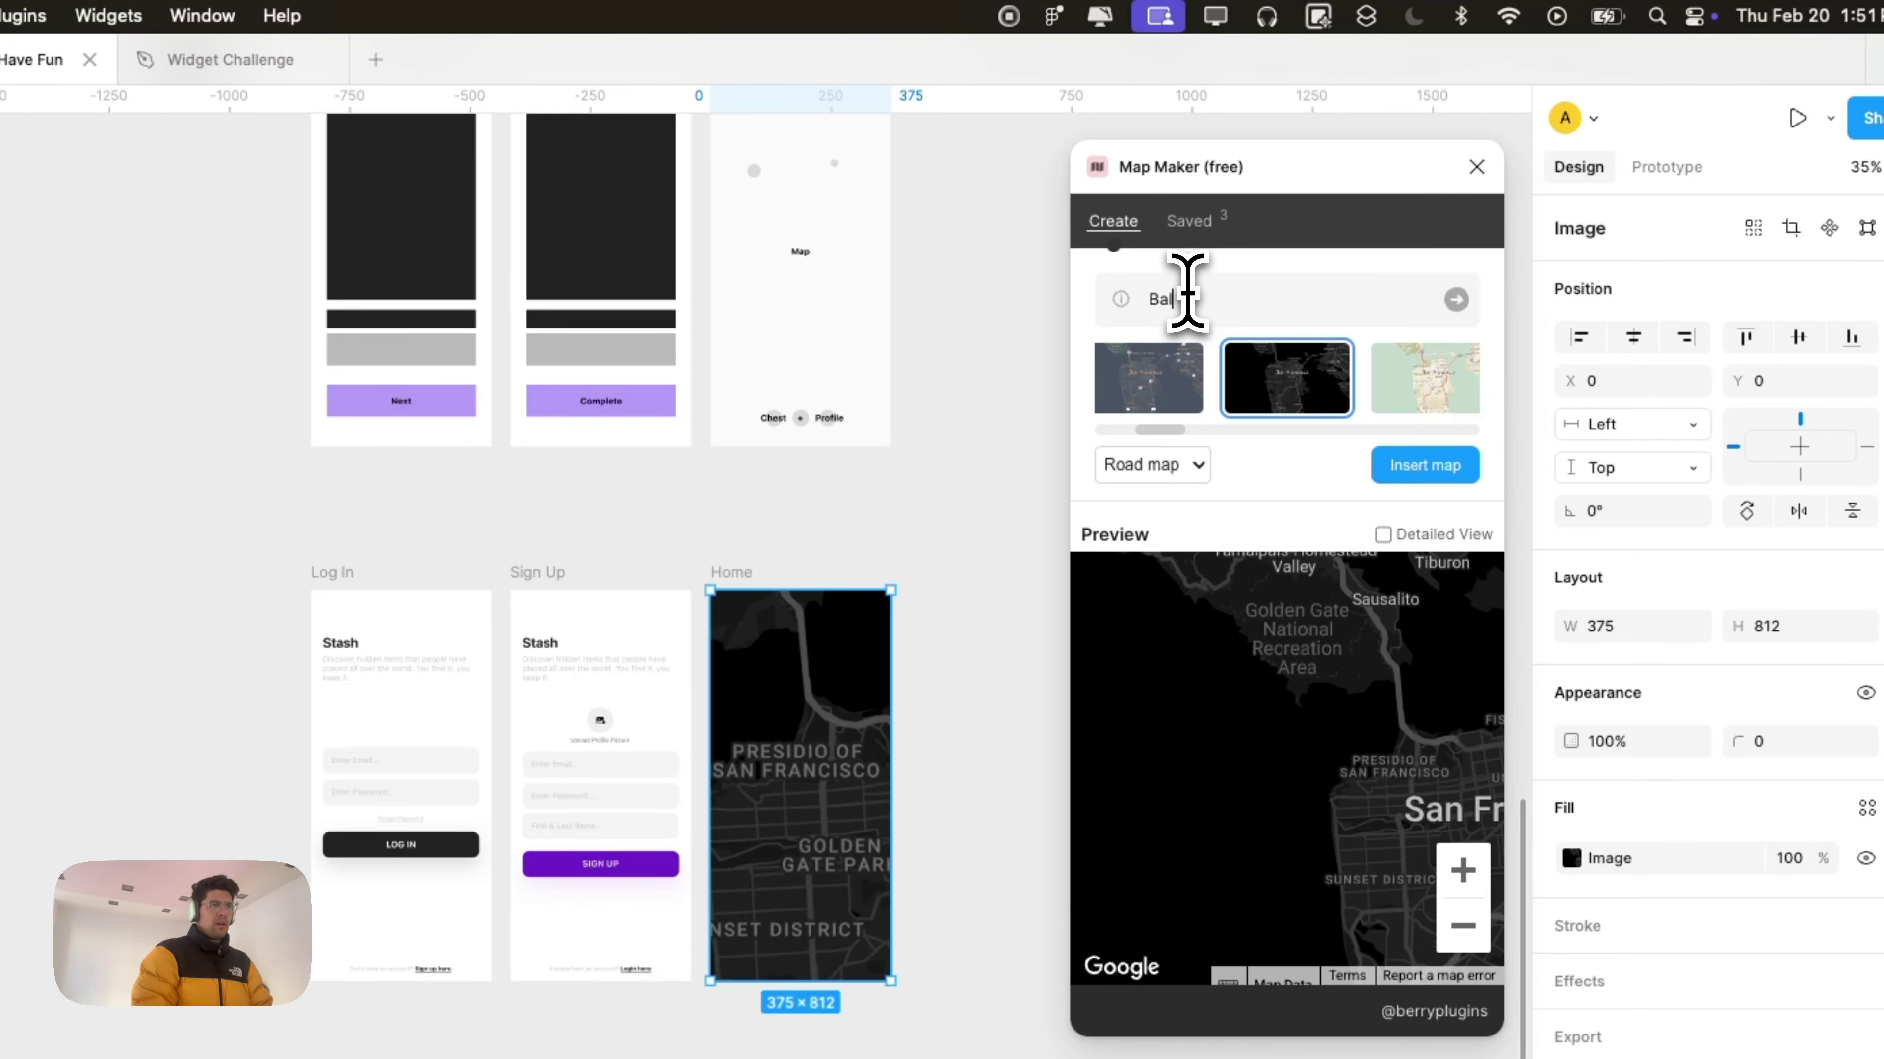
{"action": "type", "text": "imor"}
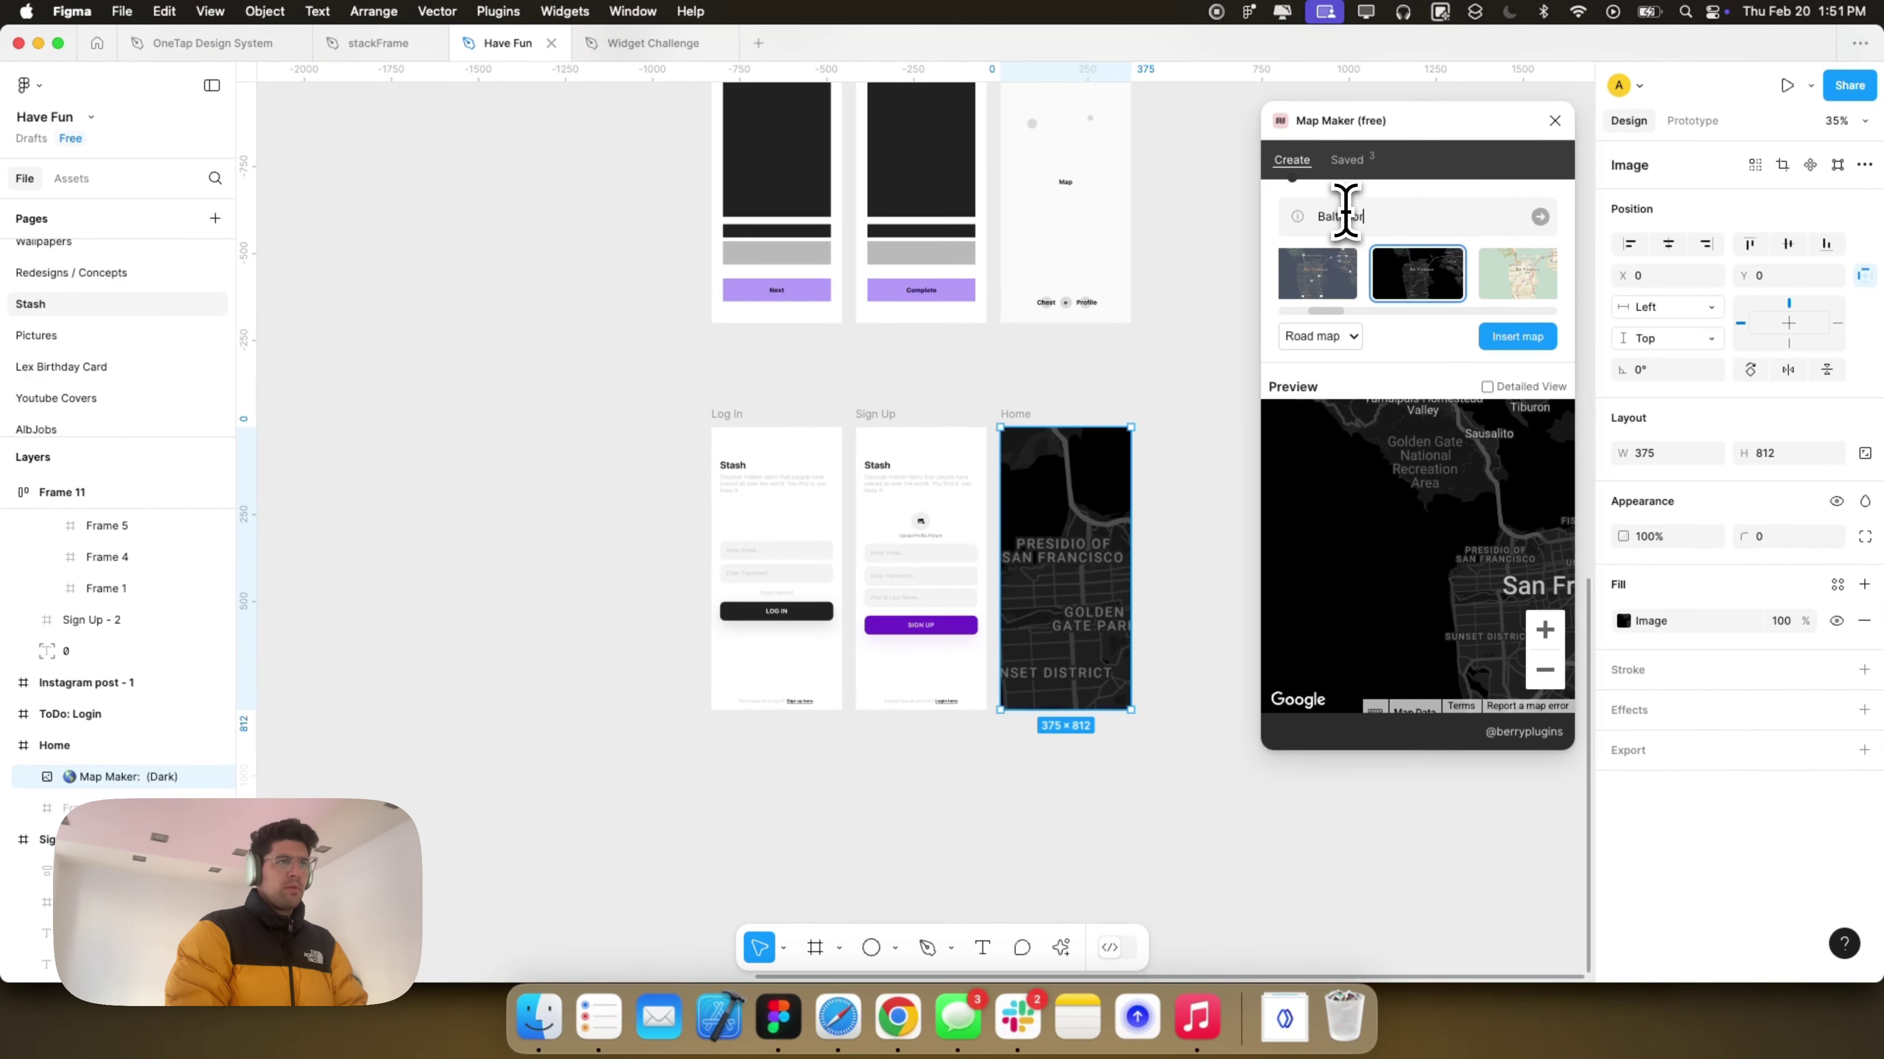
{"action": "type", "text": "e, MD"}
{"action": "key", "text": "Return"}
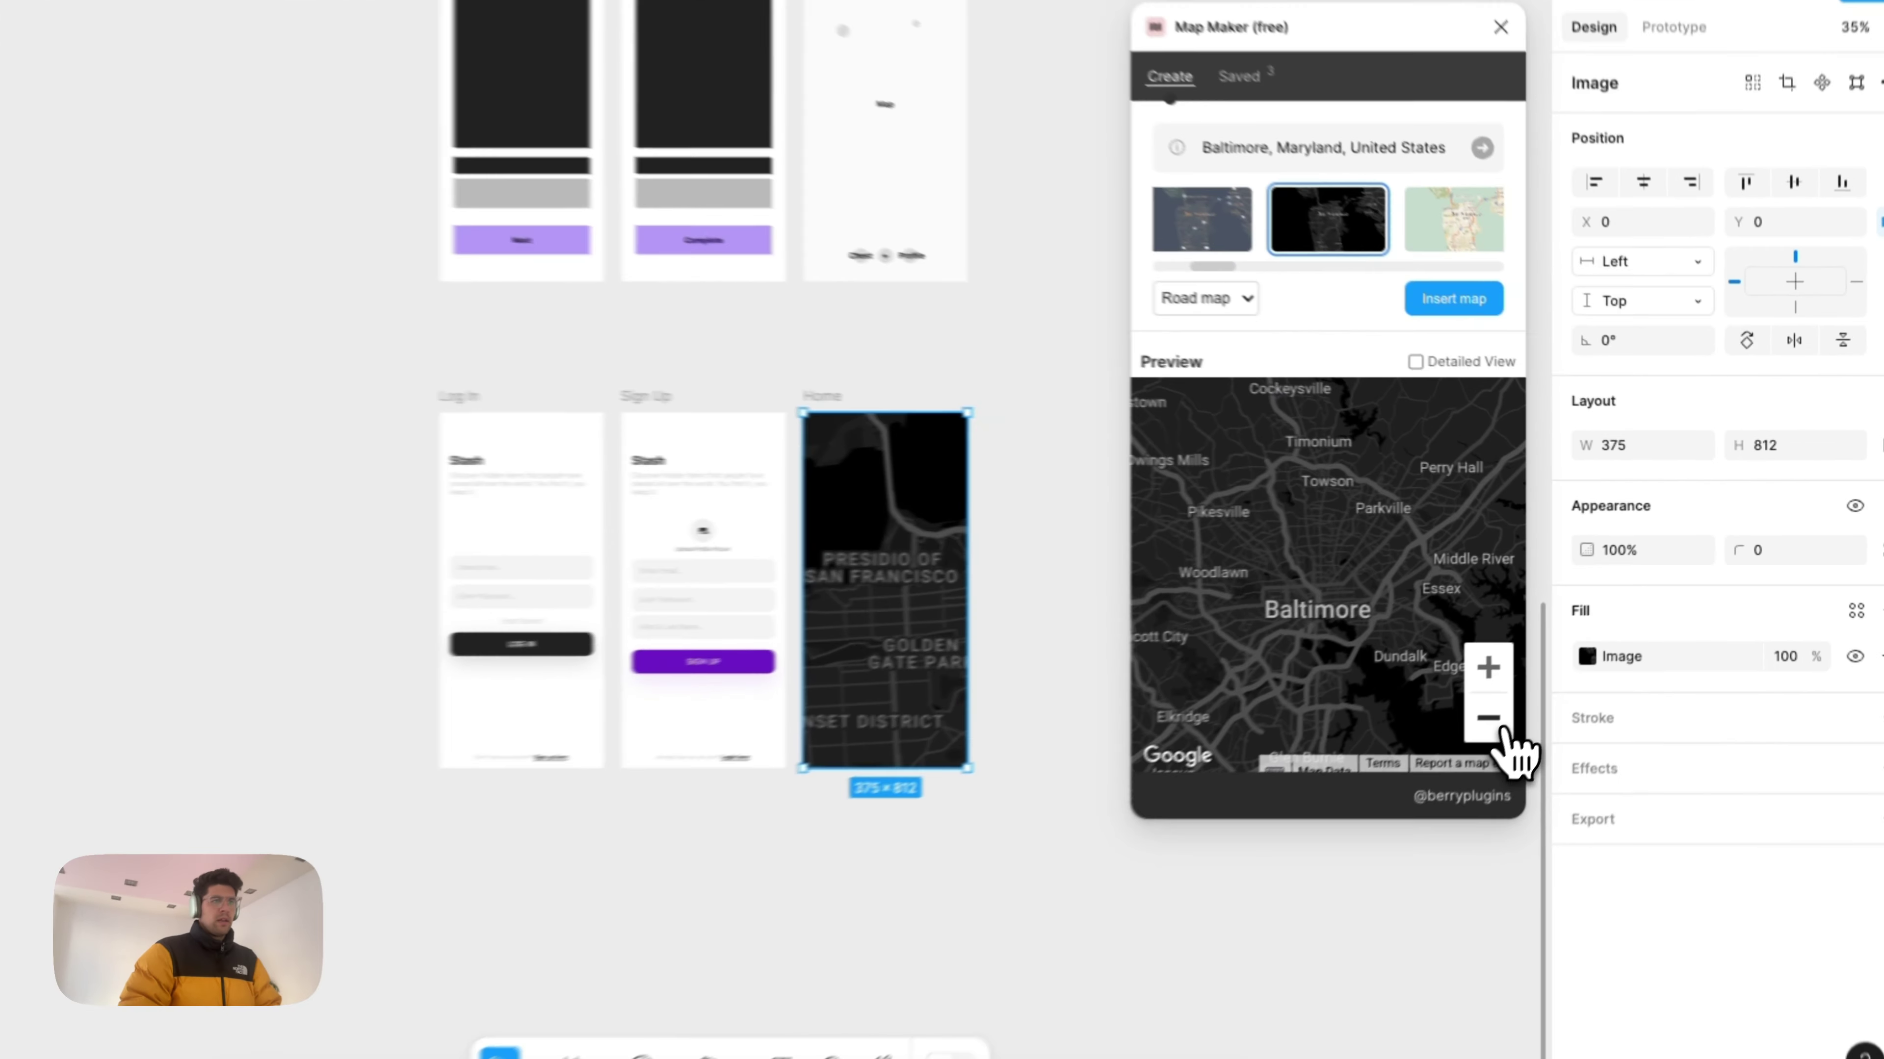
{"action": "left_click", "coordinate": [1545, 670]}
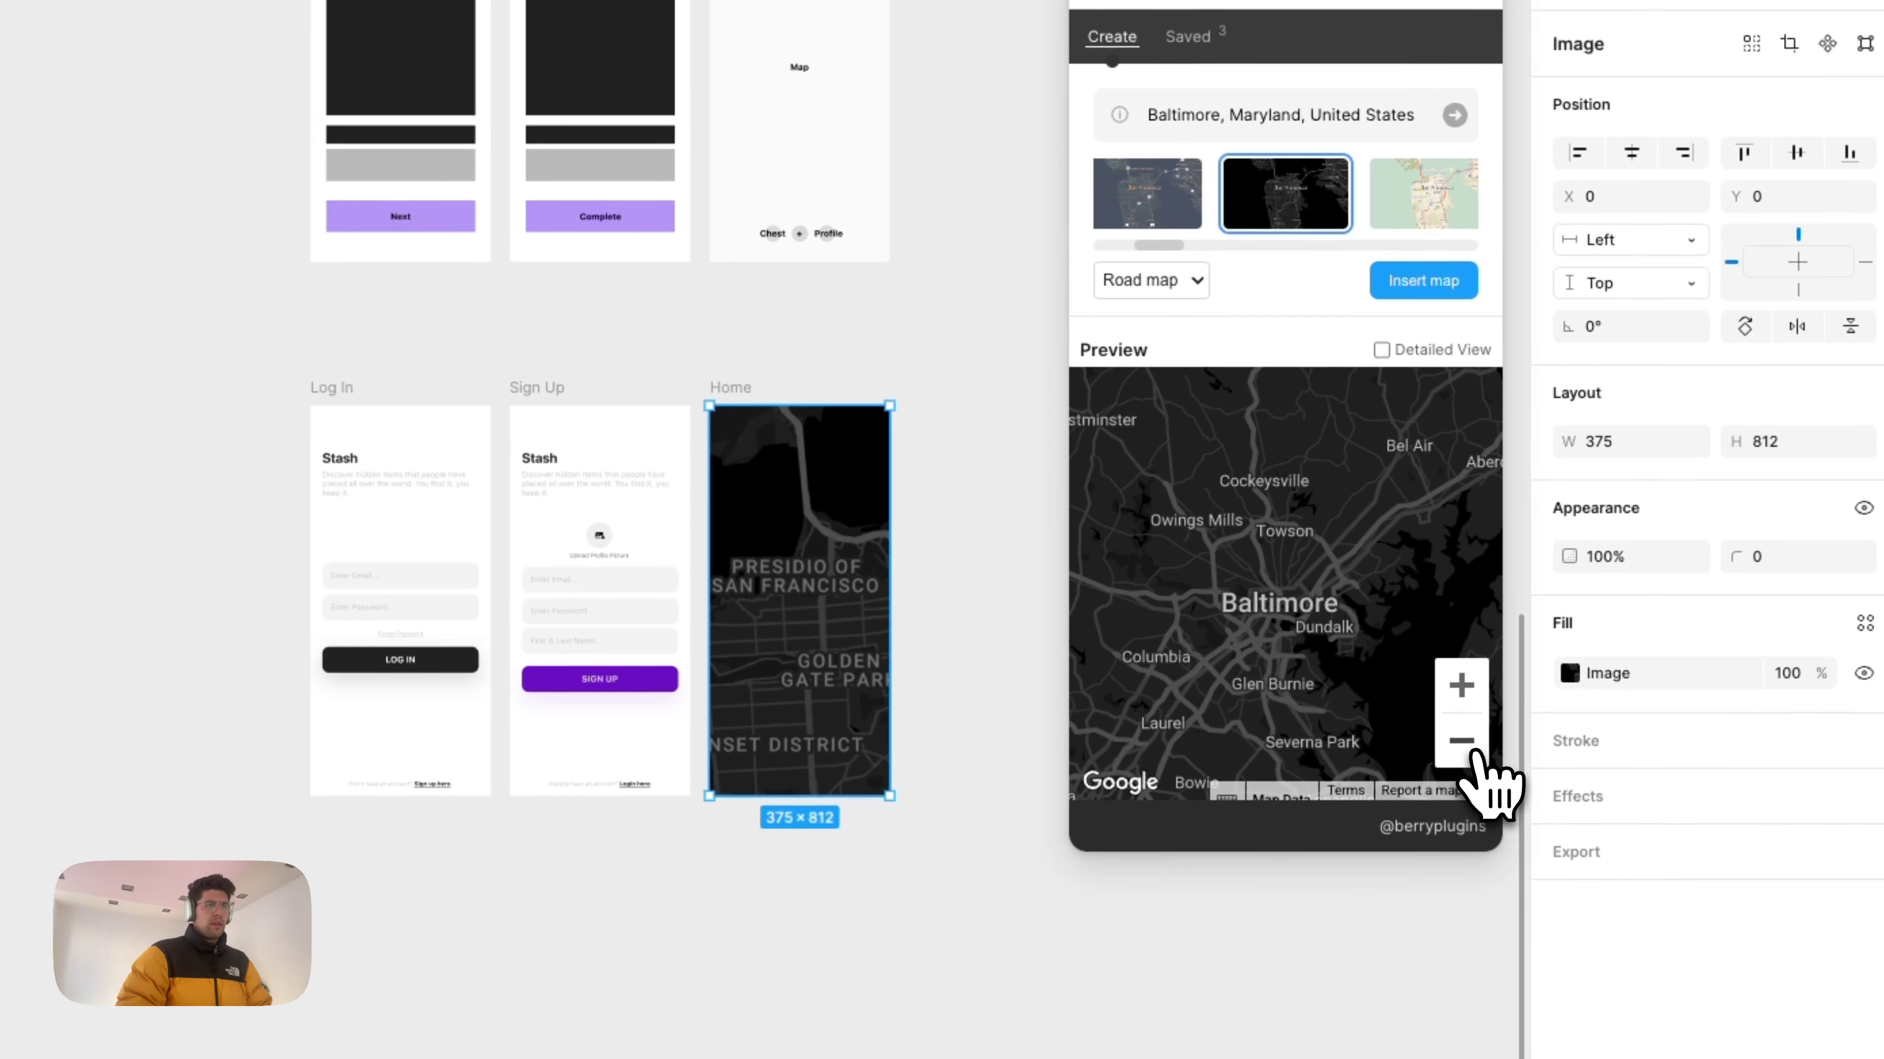
{"action": "left_click", "coordinate": [1423, 282]}
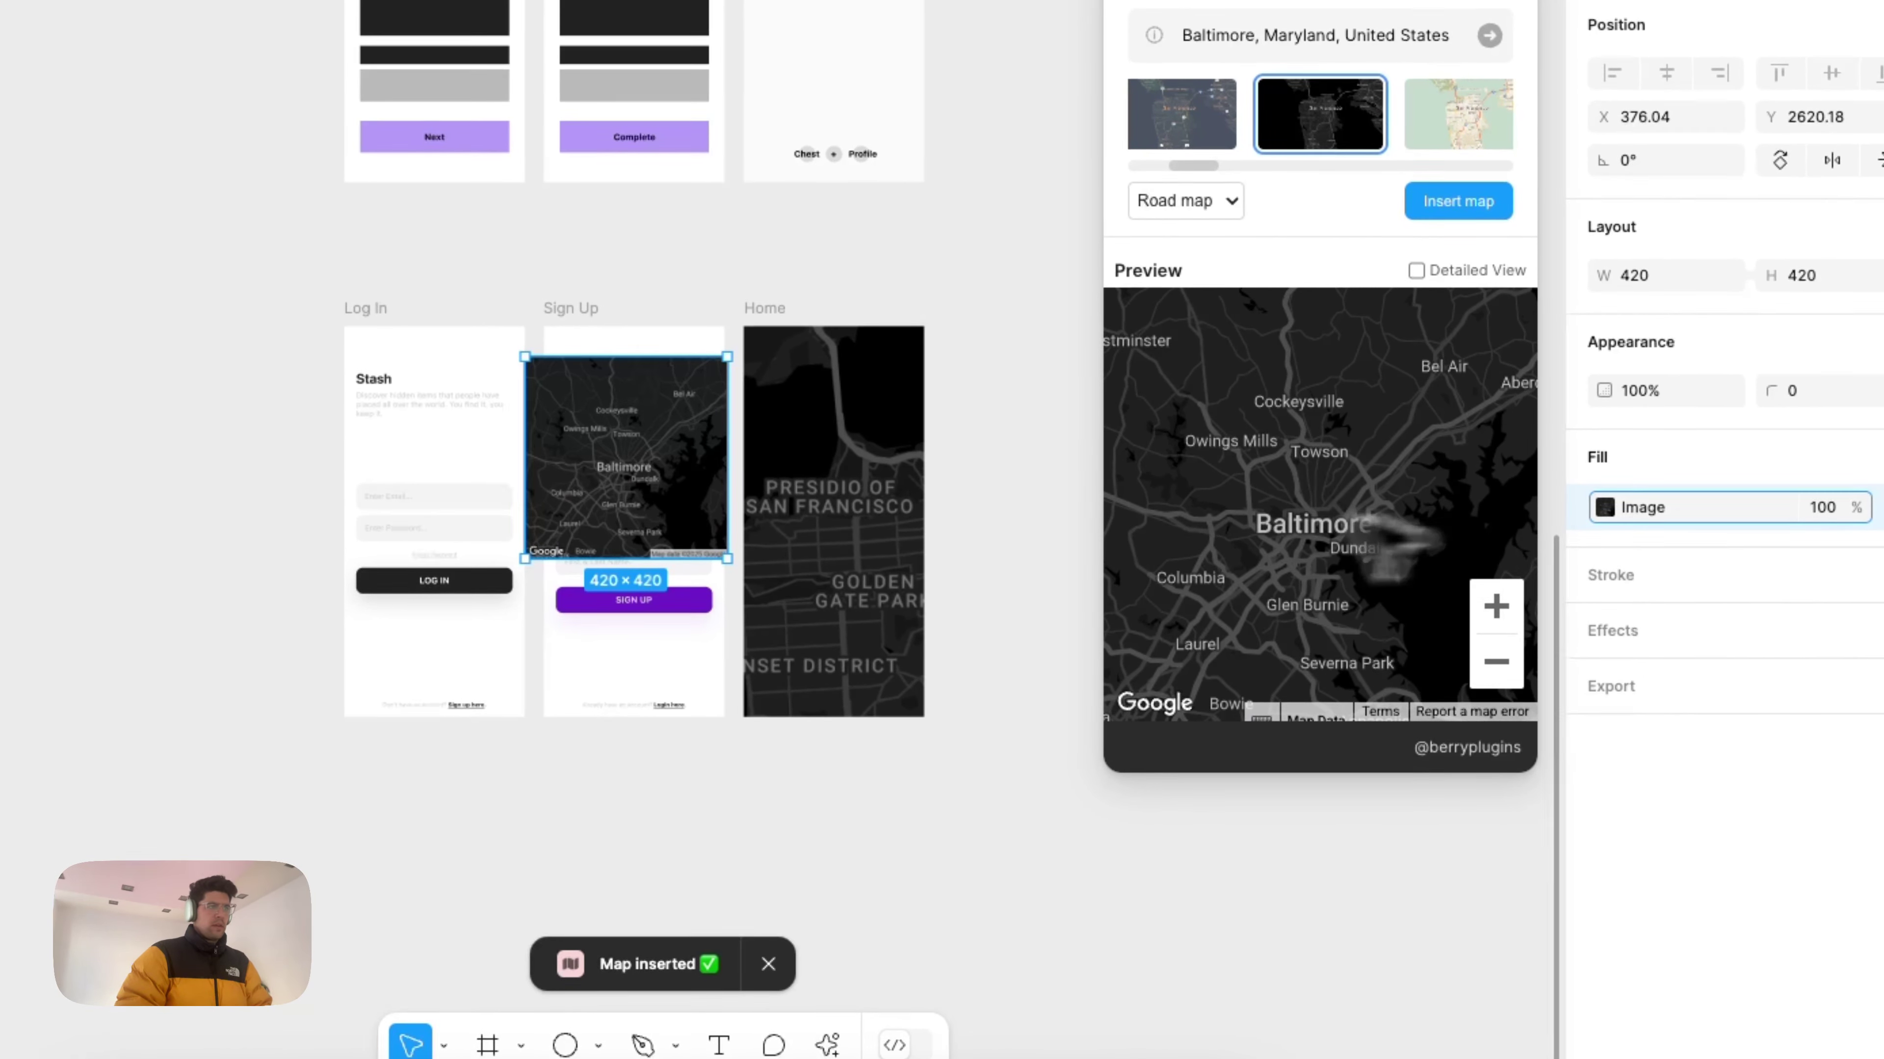
Step: Replace the Home map's San Francisco fill with the Baltimore image fill and delete the loose Baltimore map covering Sign Up
{"action": "left_click", "coordinate": [841, 514]}
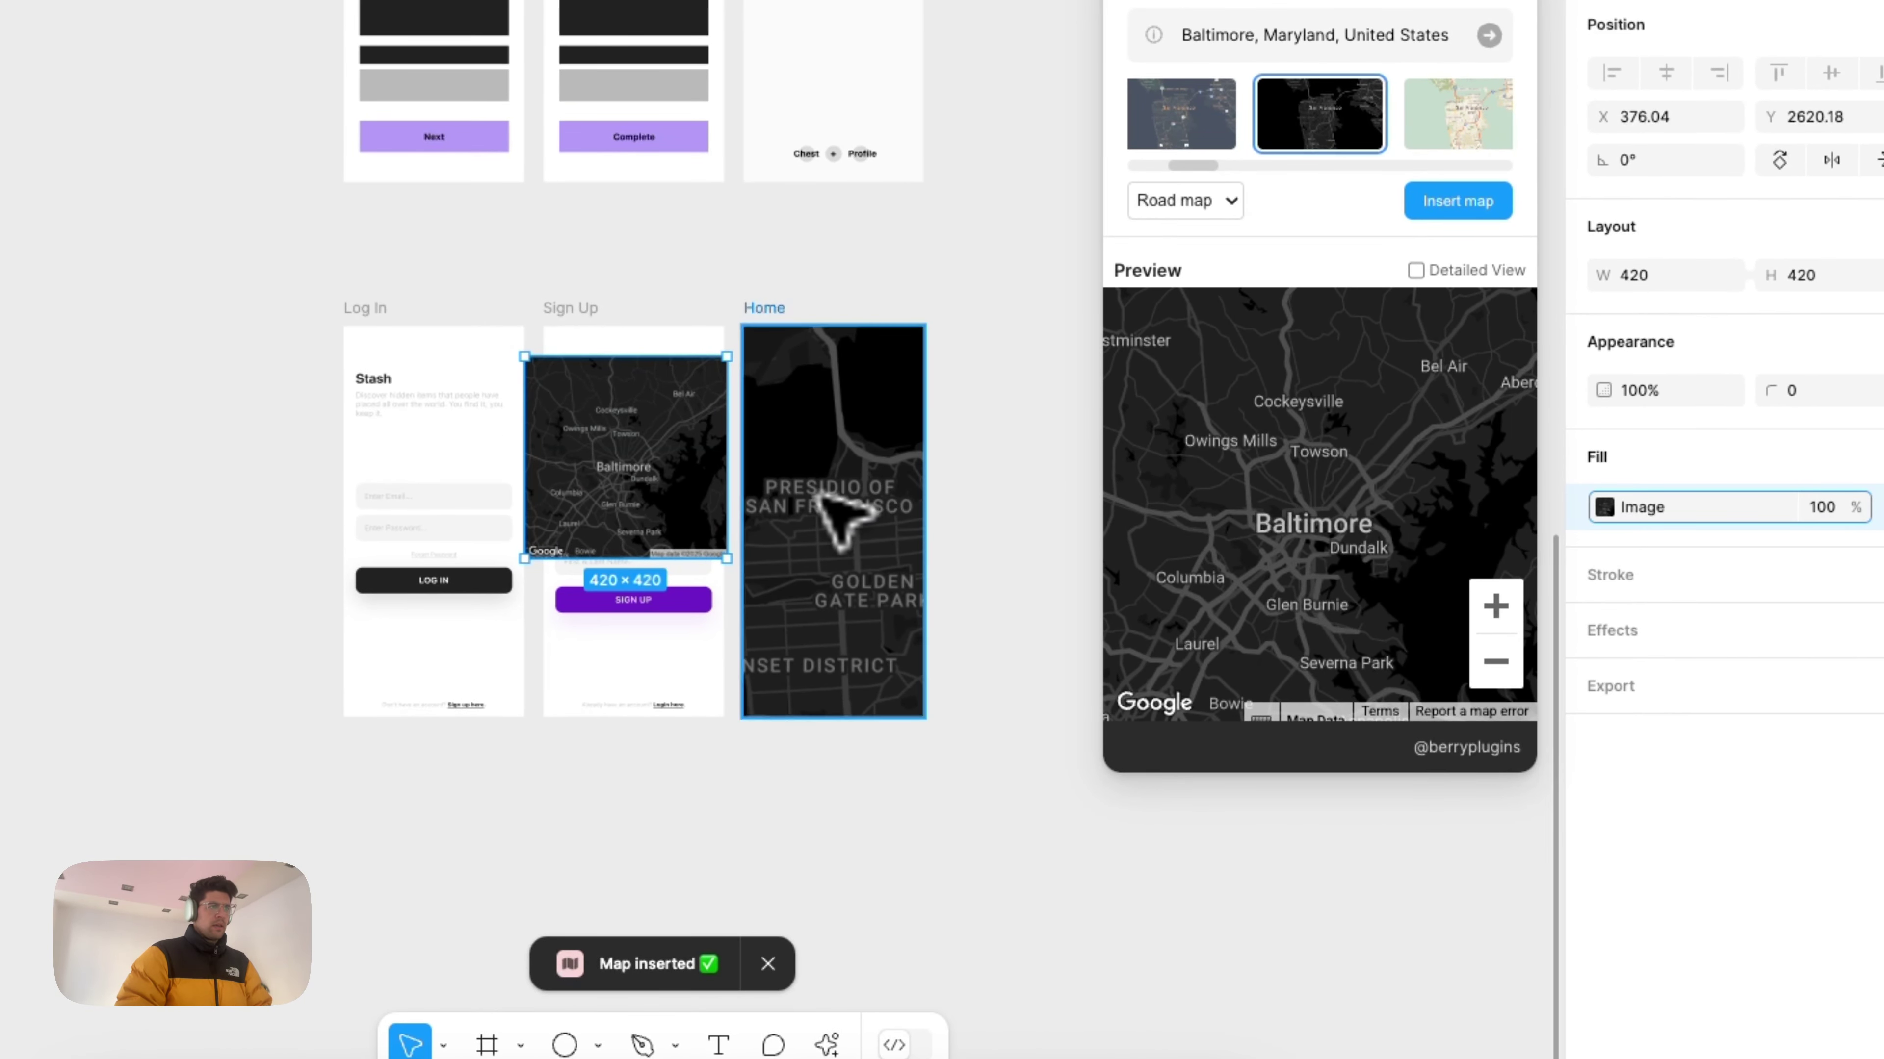
{"action": "left_click", "coordinate": [864, 482]}
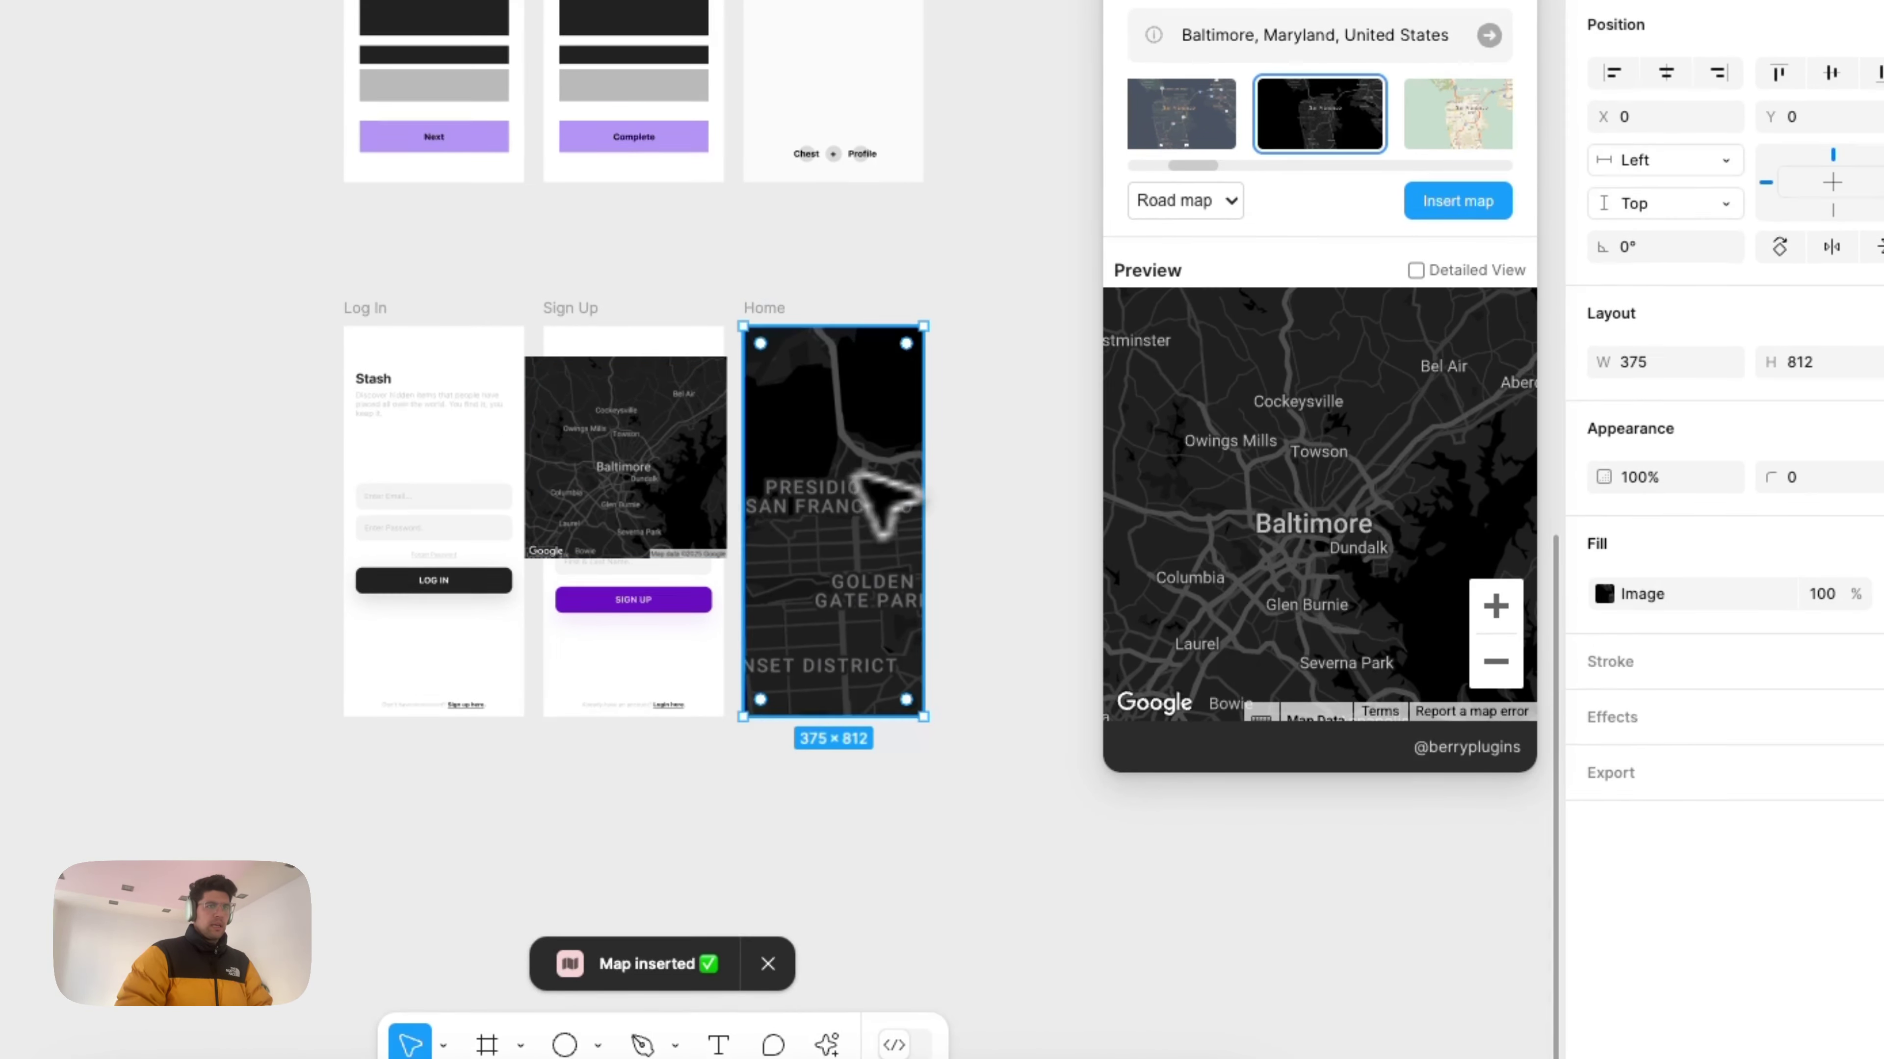
{"action": "left_click", "coordinate": [1582, 605]}
{"action": "left_click", "coordinate": [1598, 640]}
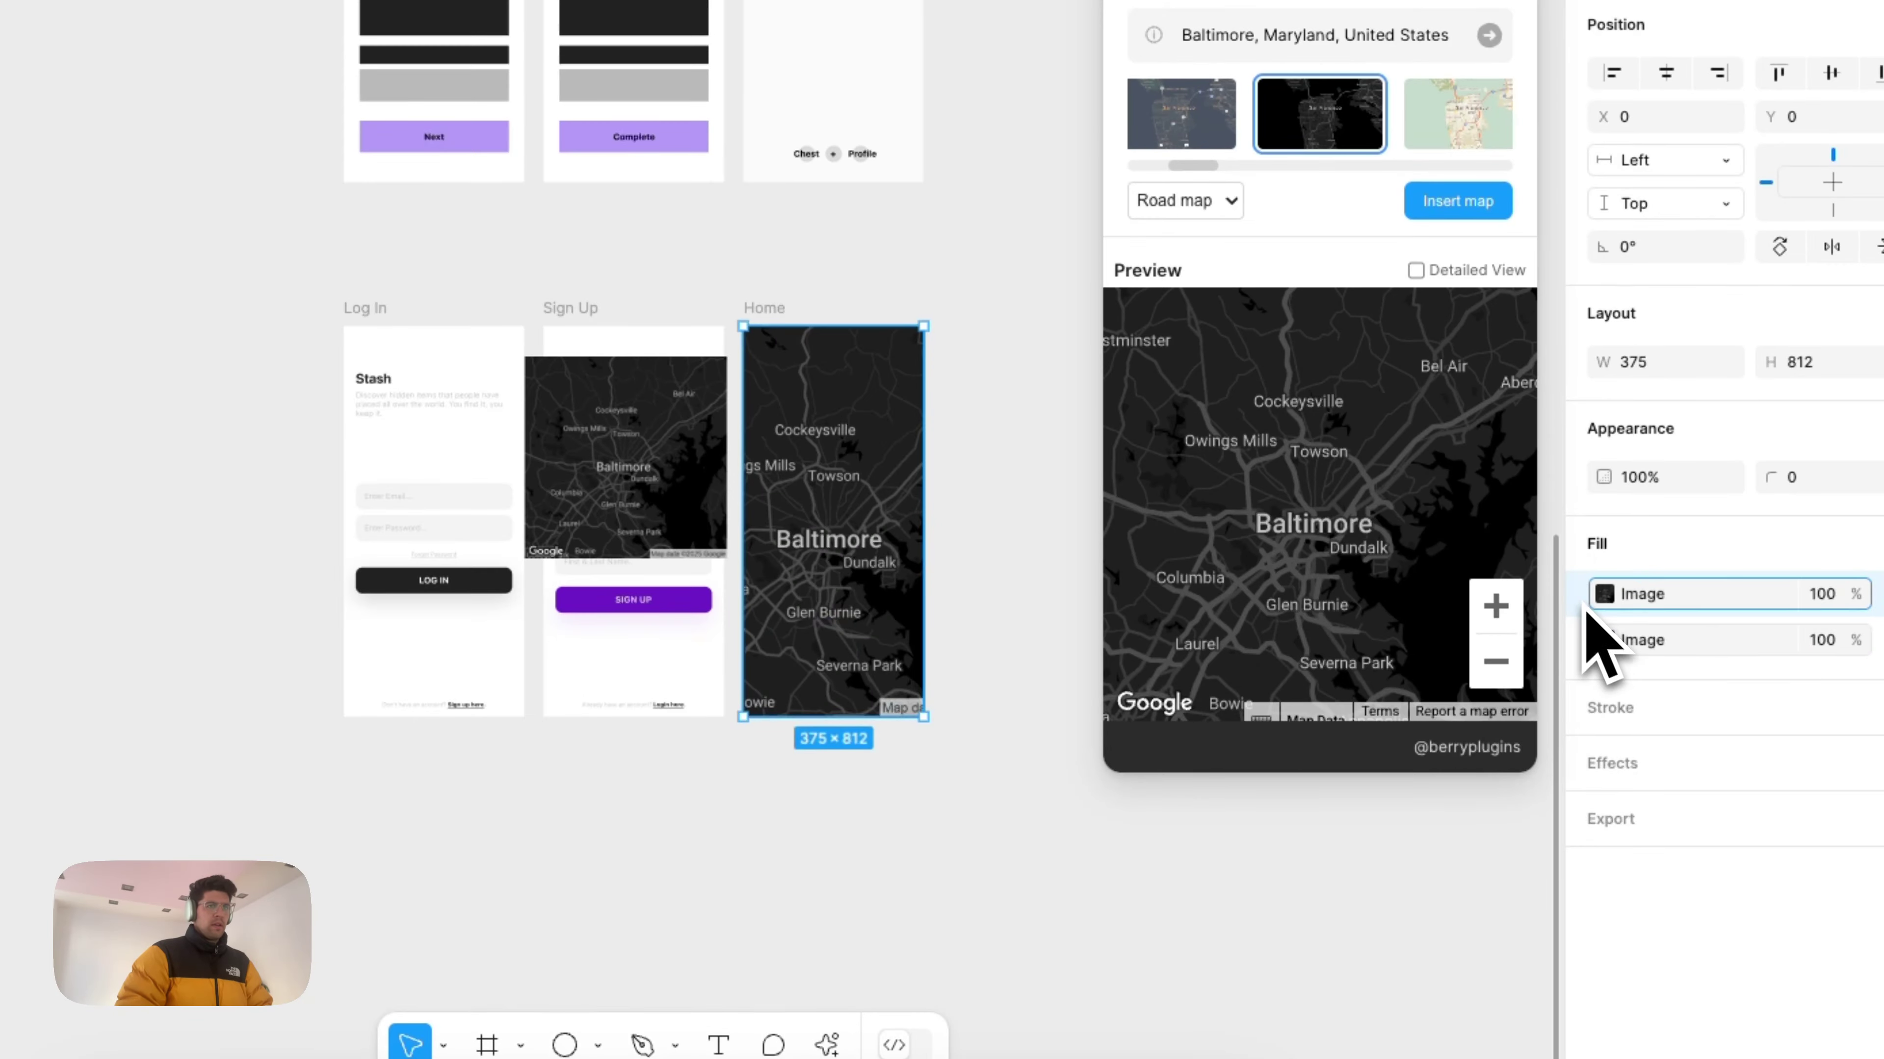
{"action": "left_click", "coordinate": [1849, 652]}
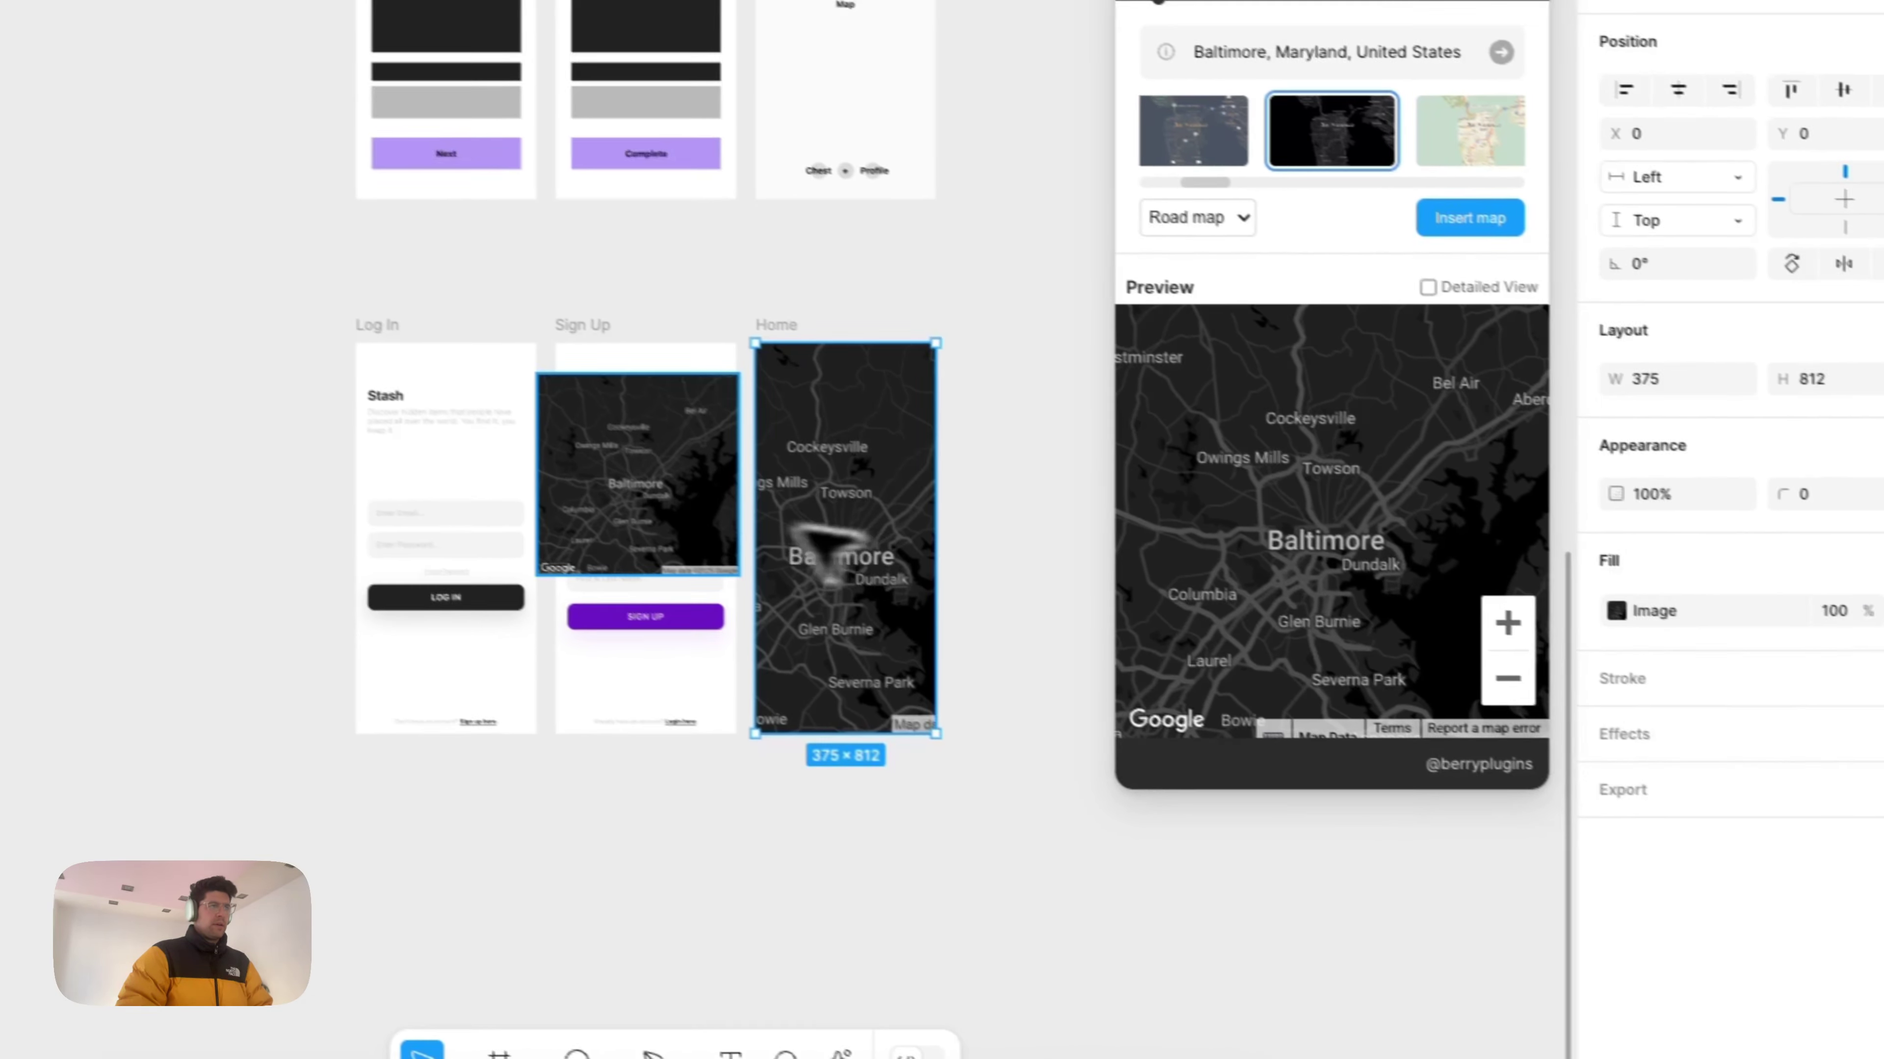
{"action": "left_click", "coordinate": [684, 524]}
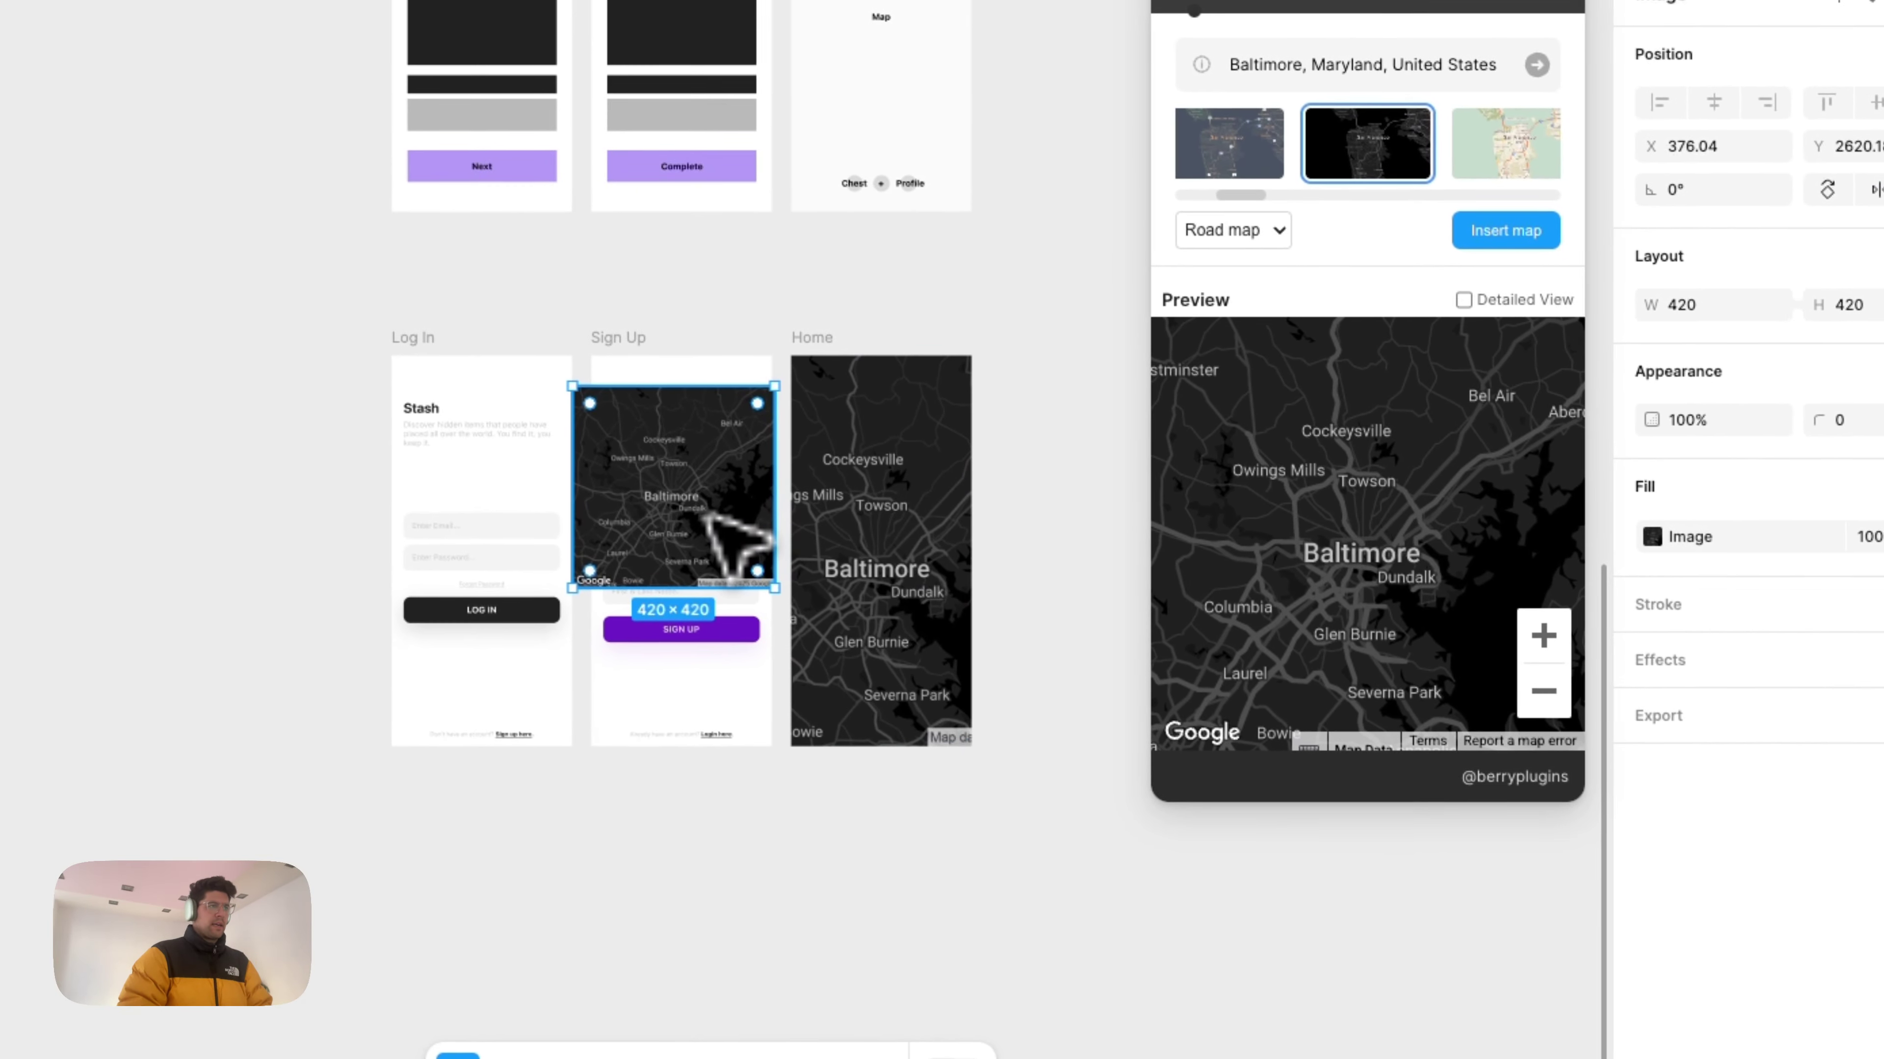
{"action": "key", "text": "Delete"}
Step: Examine a closer view of Baltimore in the map plugin's preview and close the plugin
{"action": "left_click", "coordinate": [840, 583]}
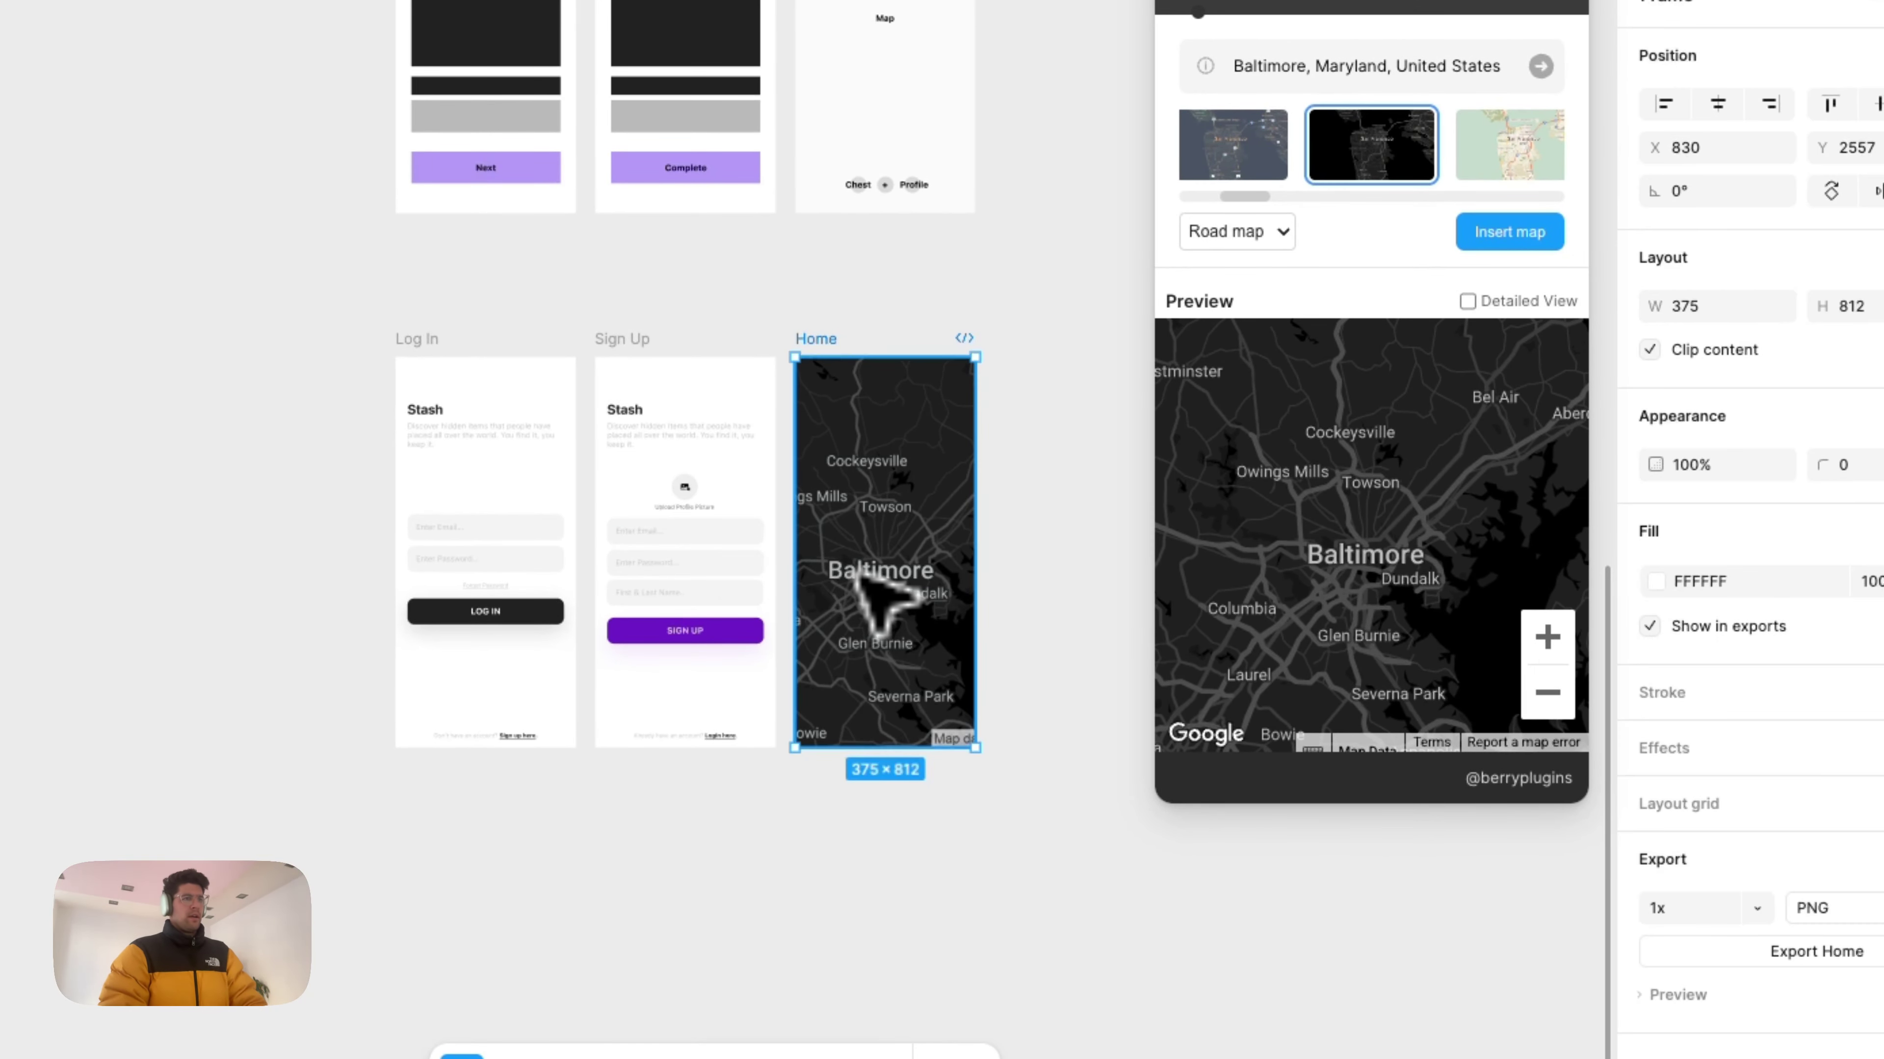
{"action": "scroll", "coordinate": [882, 593], "scroll_direction": "up", "scroll_amount": 2}
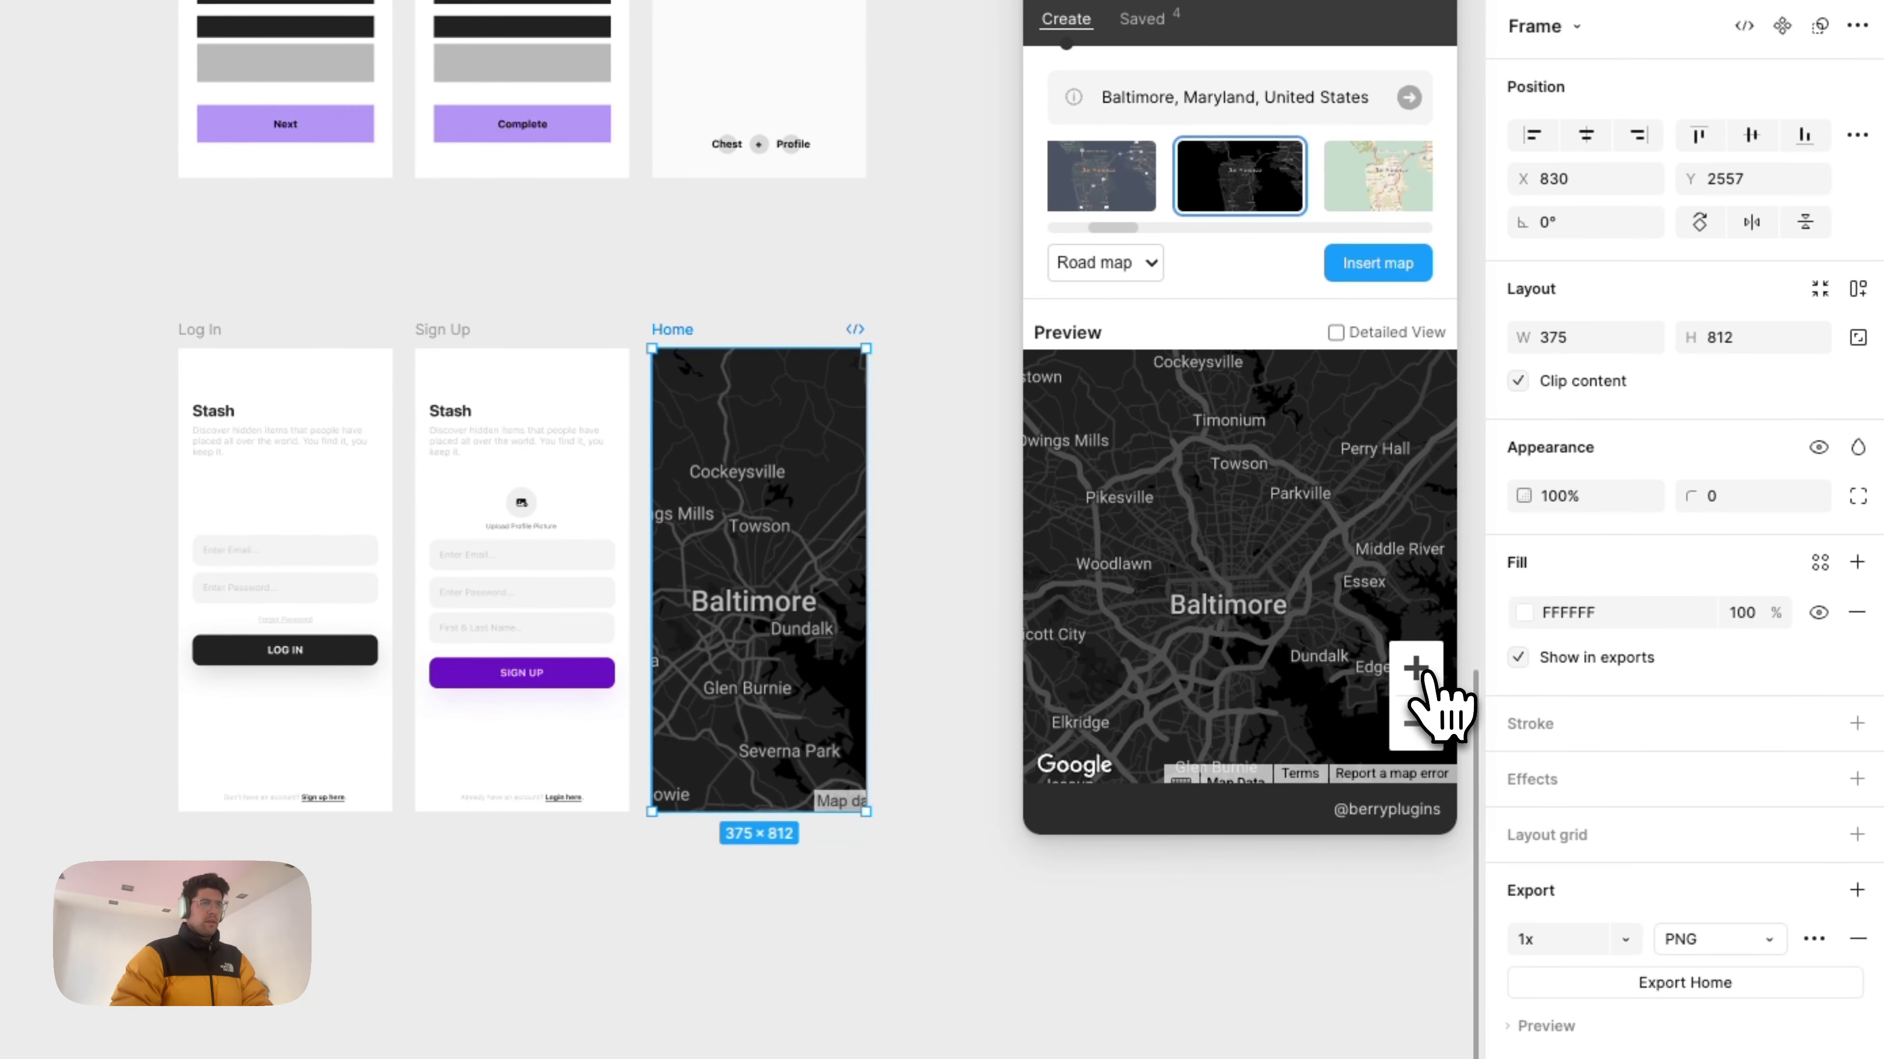
{"action": "left_click", "coordinate": [1417, 668]}
{"action": "left_click_drag", "start_coordinate": [1284, 637], "coordinate": [1293, 560]}
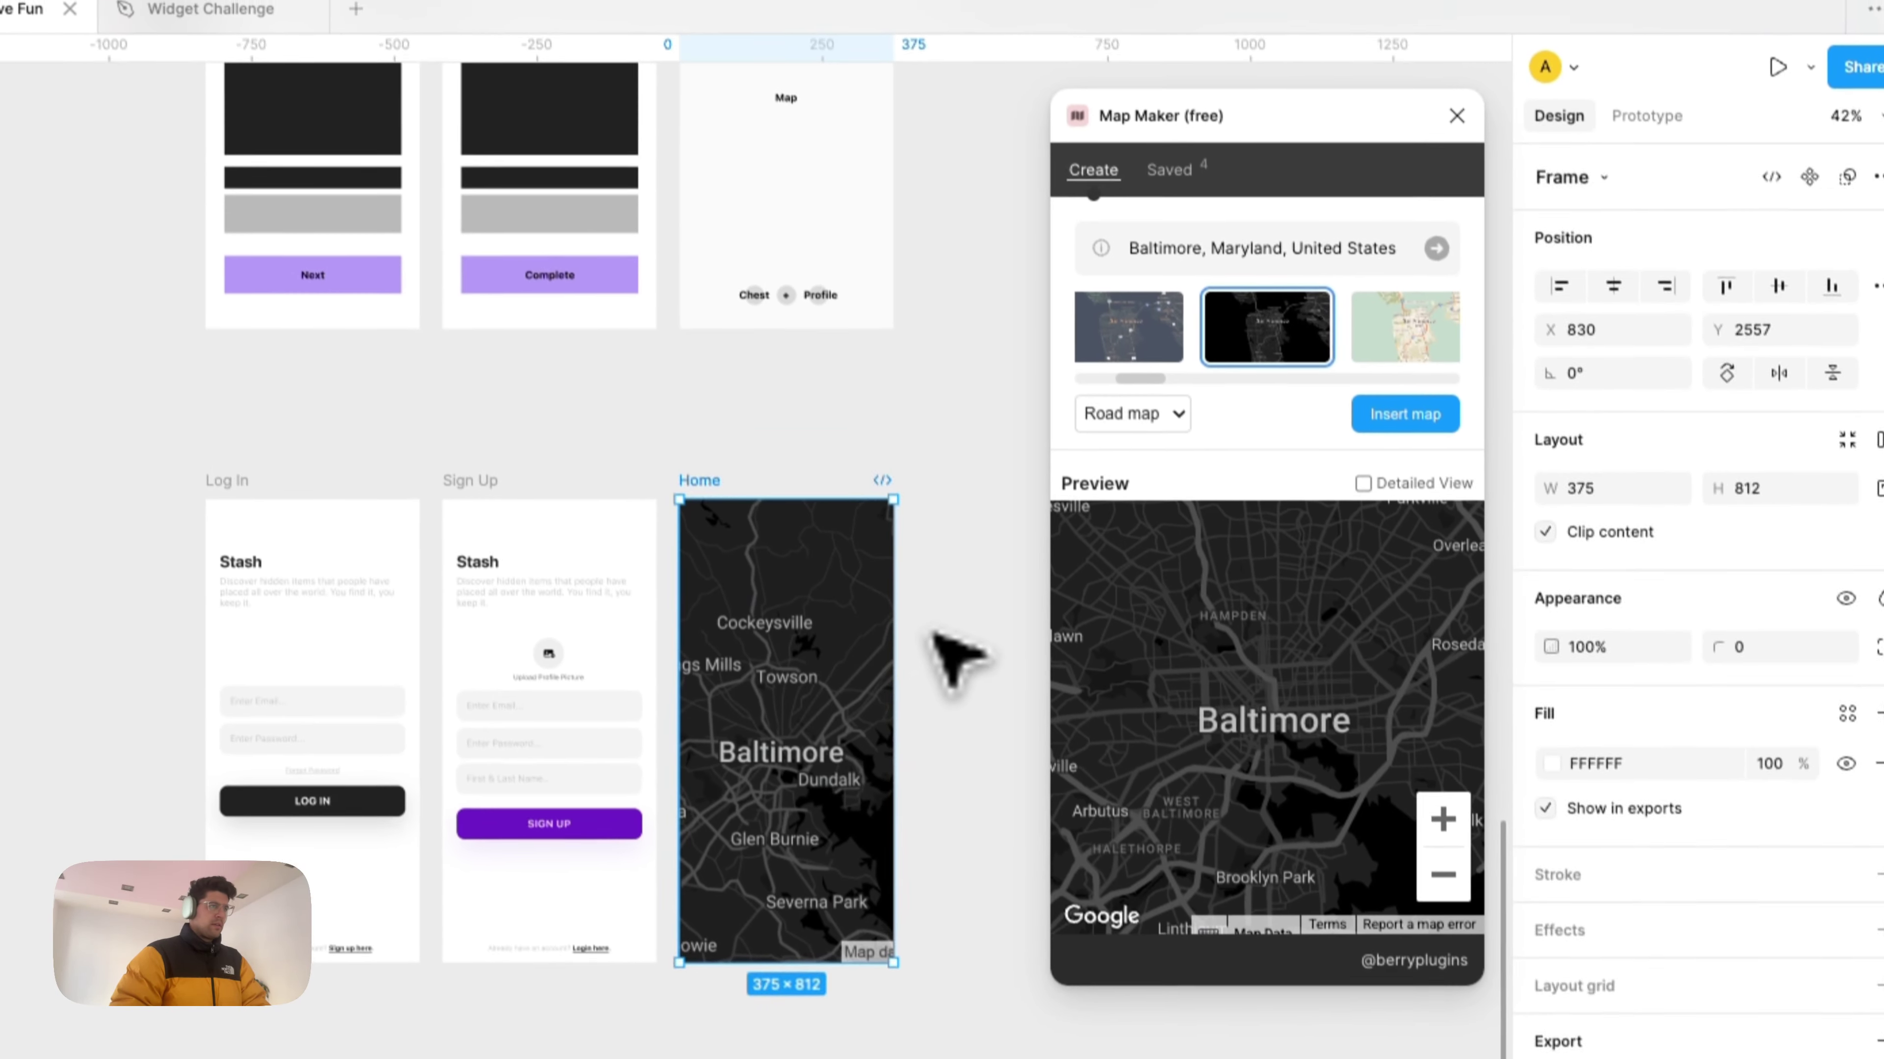
{"action": "left_click", "coordinate": [914, 479]}
{"action": "left_click", "coordinate": [1461, 138]}
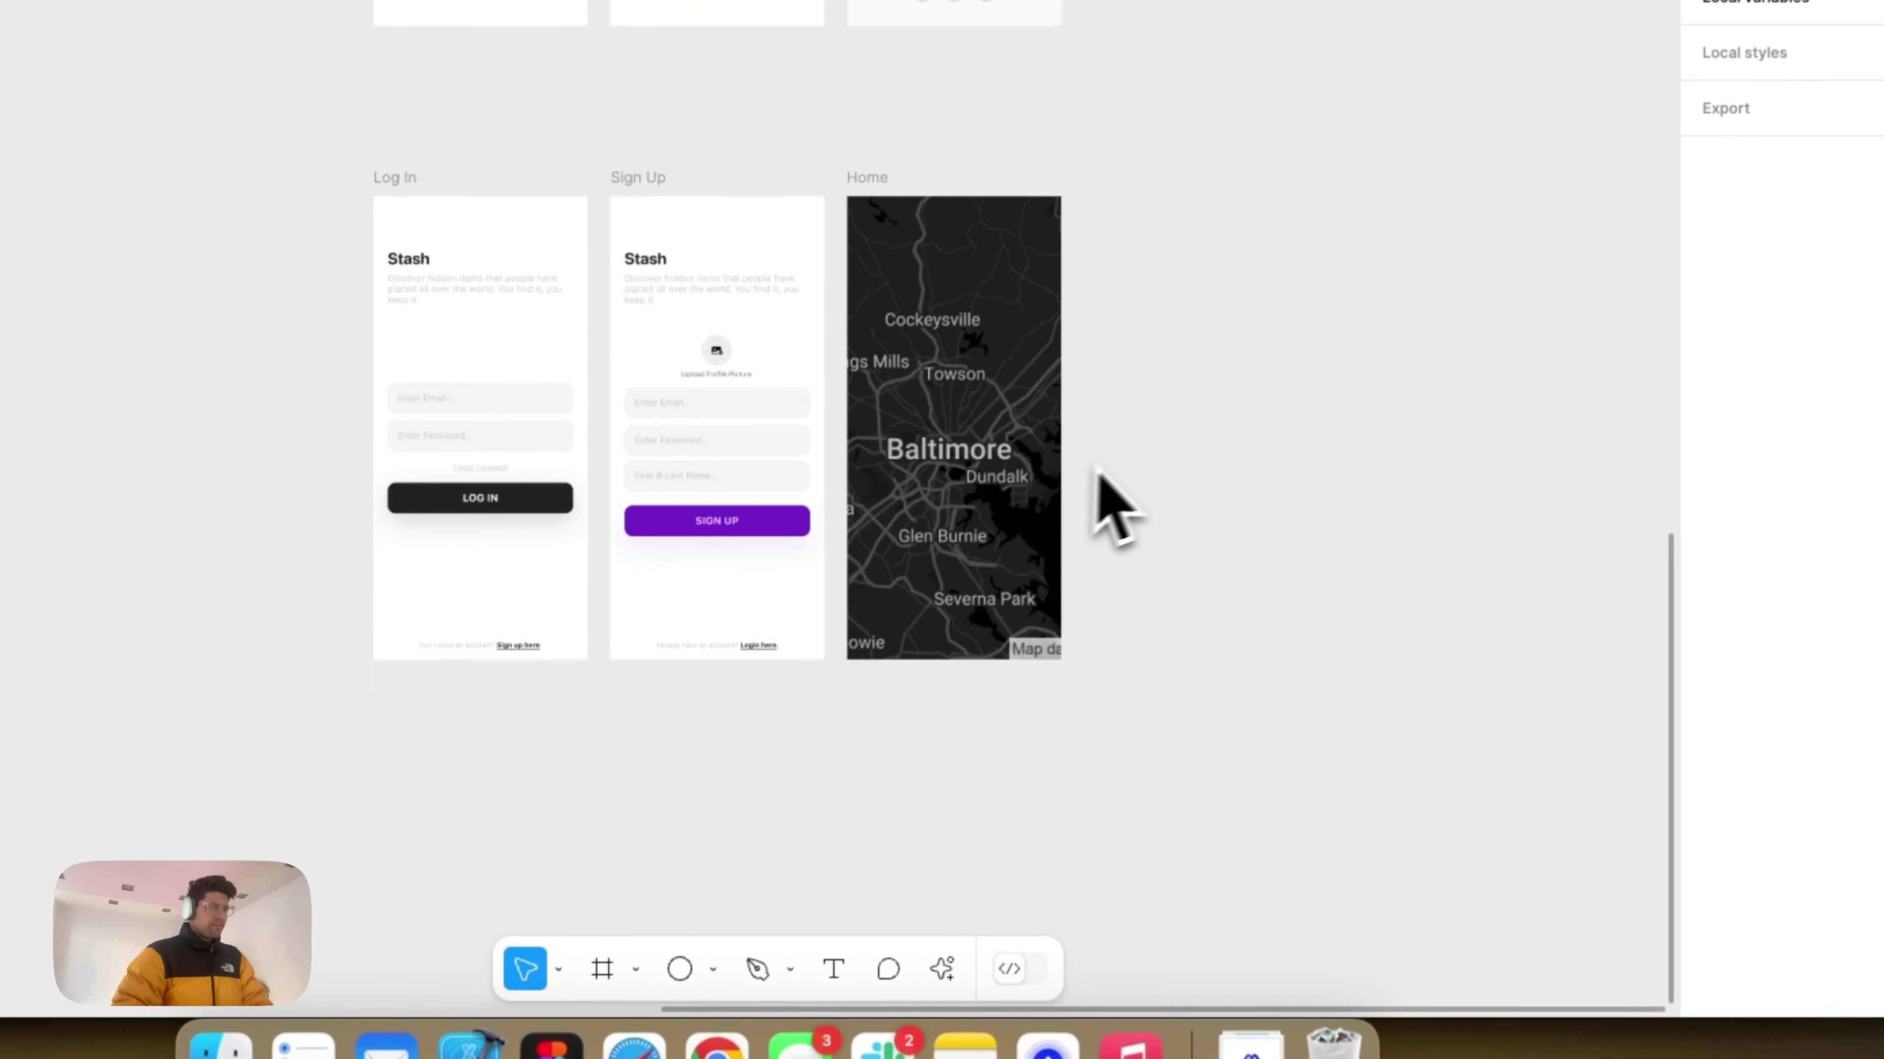
Step: Run the "Google Maps - Map Maker (free)" plugin on the Home frame and insert a closer black-styled road map of Baltimore with Detailed View enabled
{"action": "scroll", "coordinate": [1093, 483], "scroll_direction": "down", "scroll_amount": 2}
{"action": "scroll", "coordinate": [1072, 484], "scroll_direction": "up", "scroll_amount": 5}
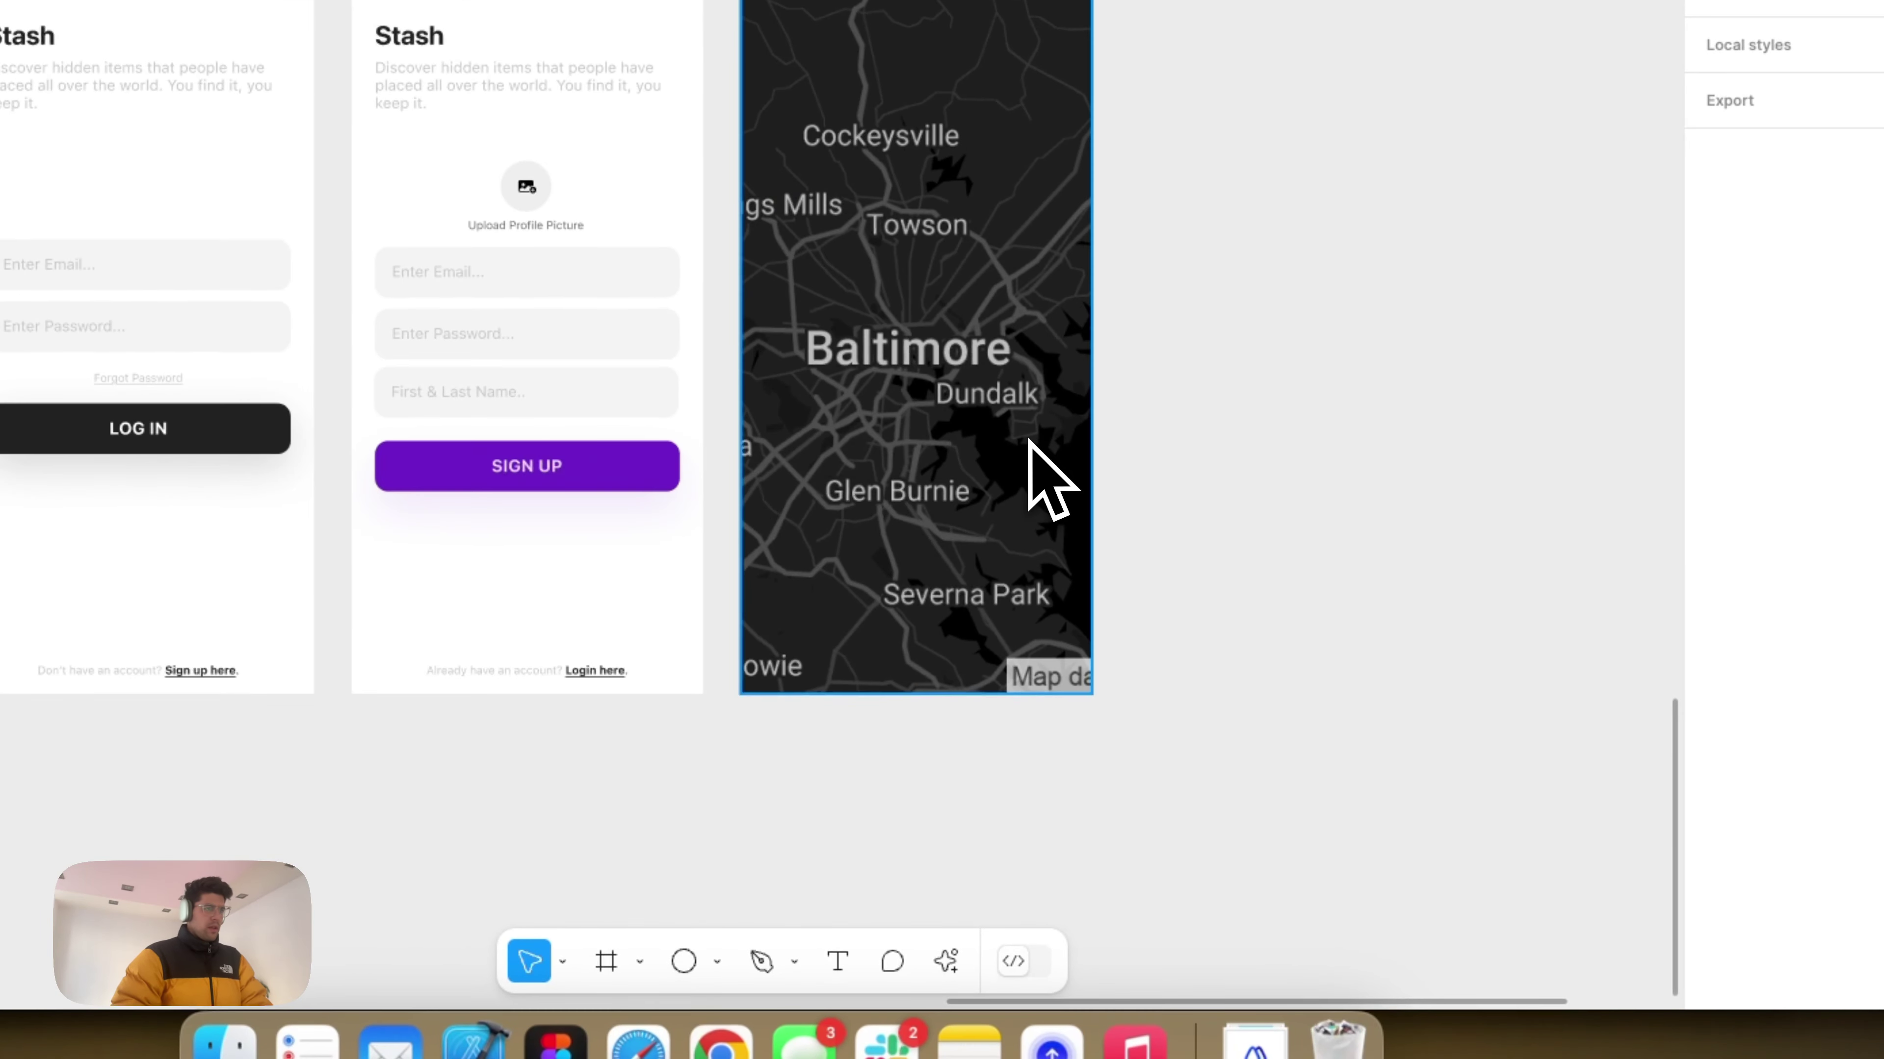
{"action": "left_click", "coordinate": [1013, 460]}
{"action": "left_click", "coordinate": [963, 973]}
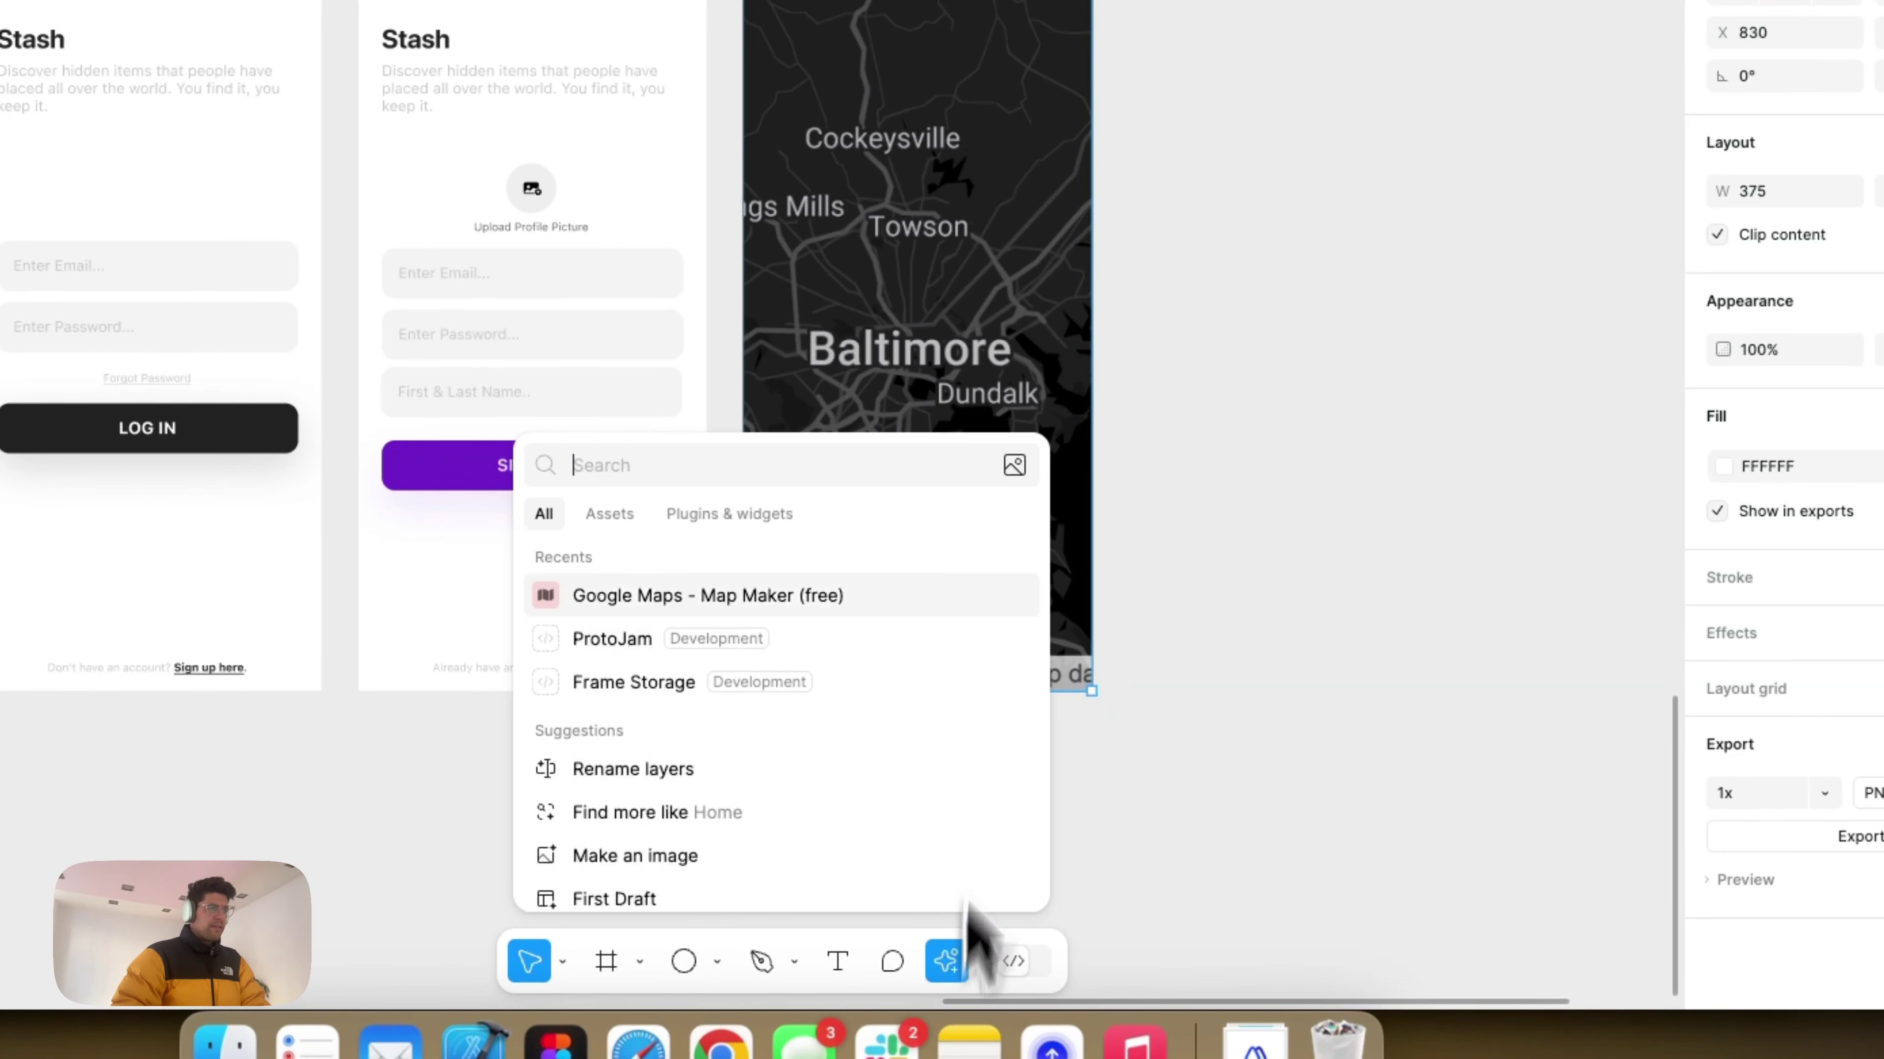
{"action": "left_click", "coordinate": [775, 601]}
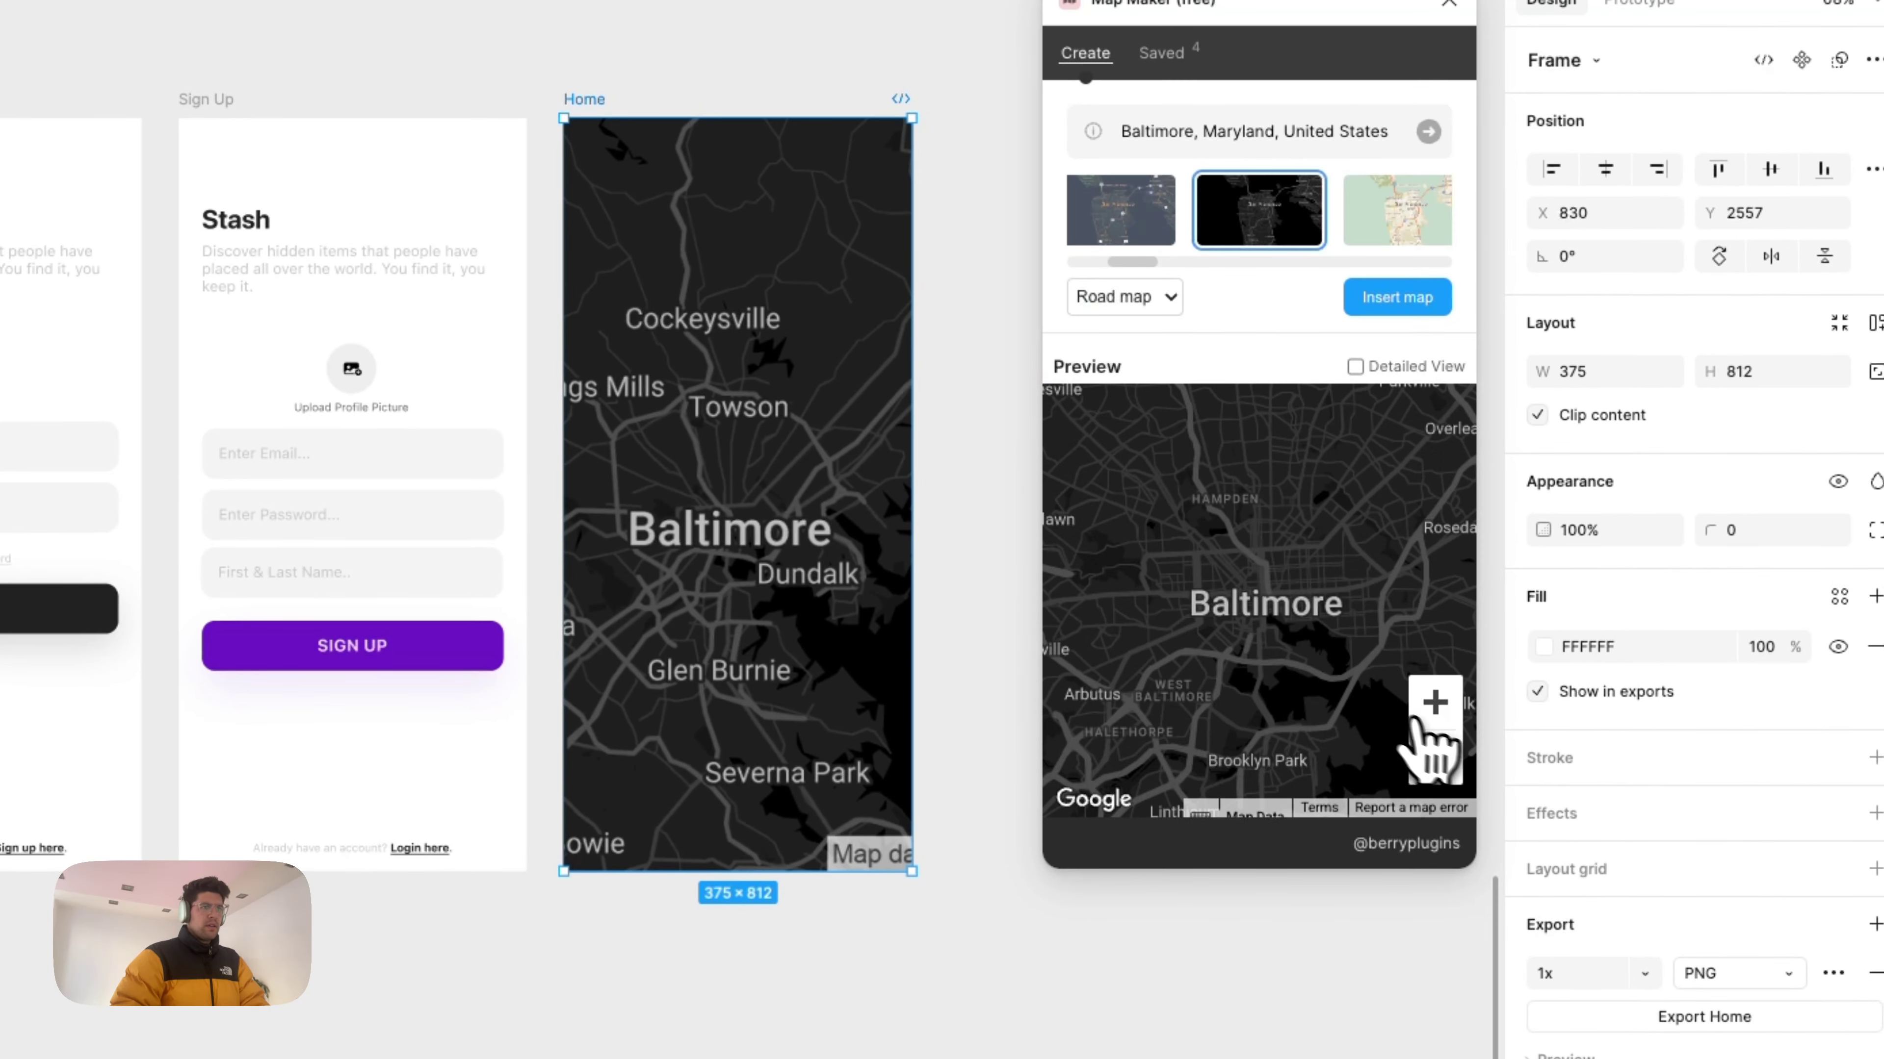
{"action": "left_click", "coordinate": [1435, 701]}
{"action": "left_click", "coordinate": [1435, 701]}
{"action": "left_click", "coordinate": [1435, 701]}
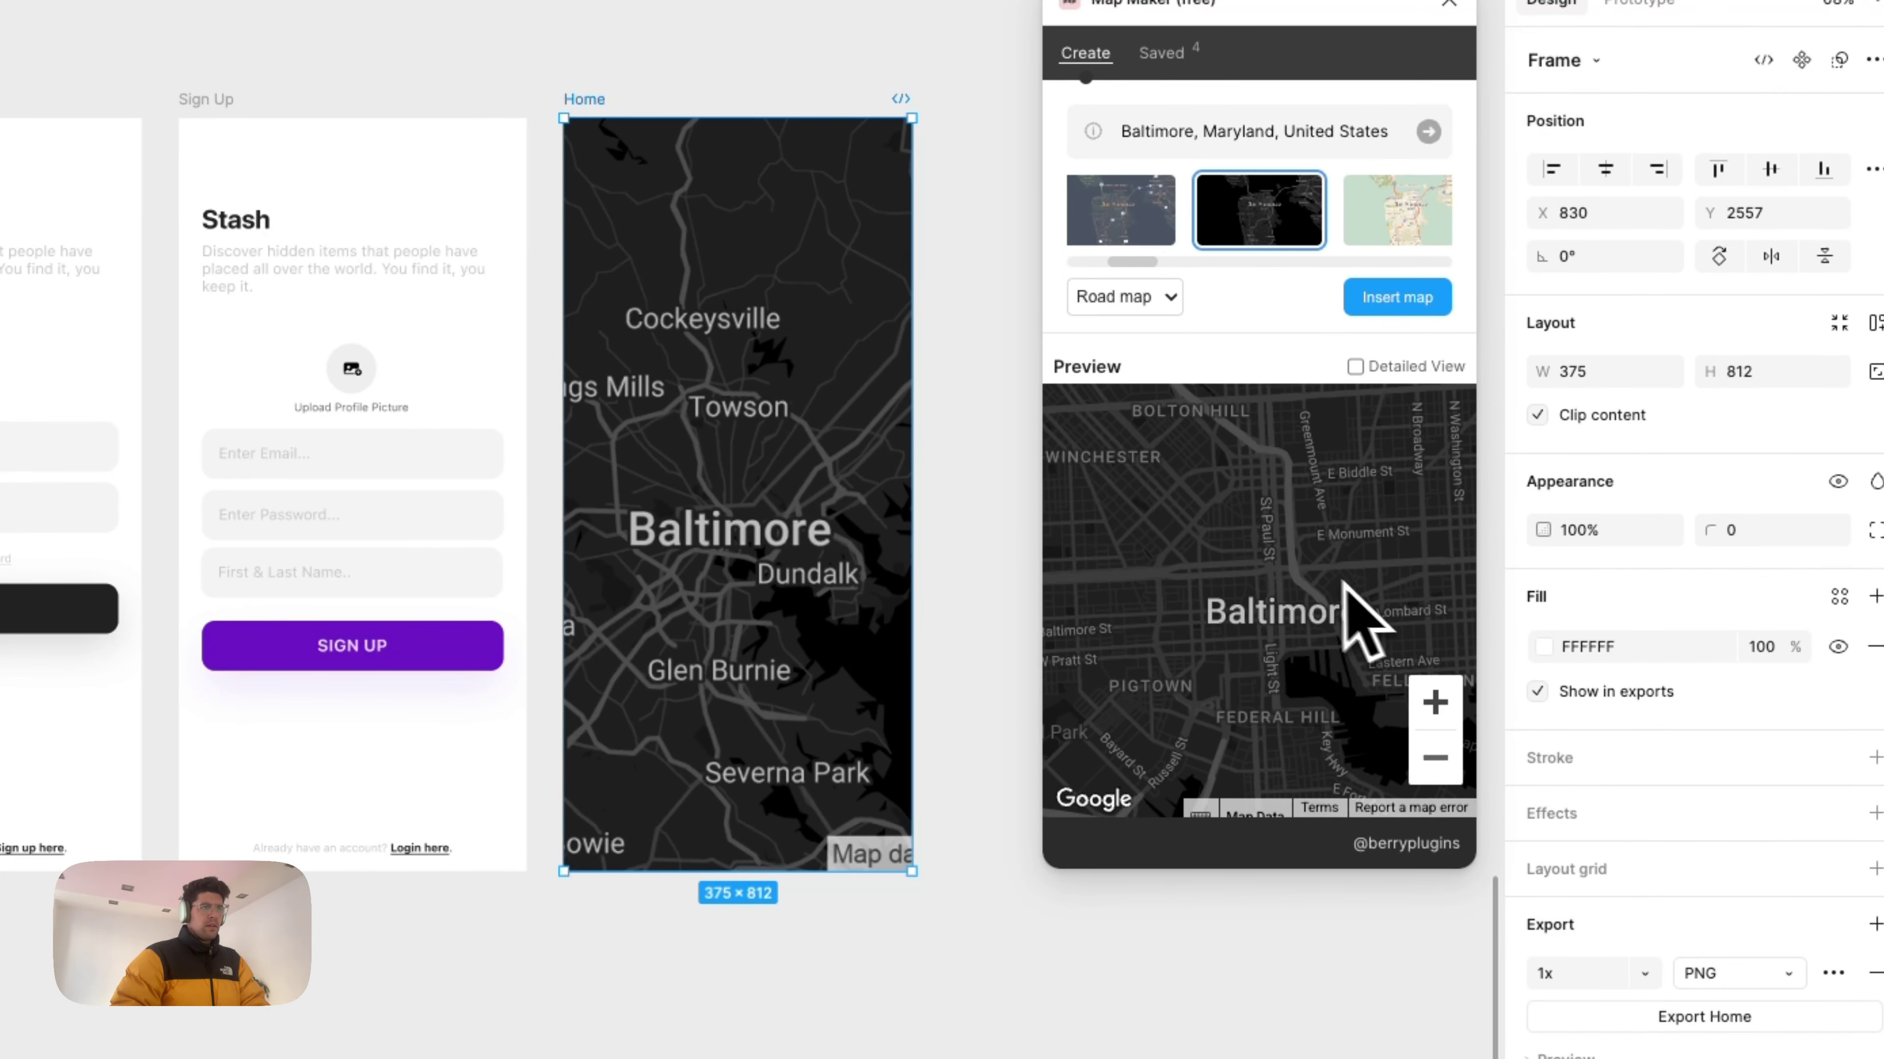
{"action": "left_click", "coordinate": [1370, 366]}
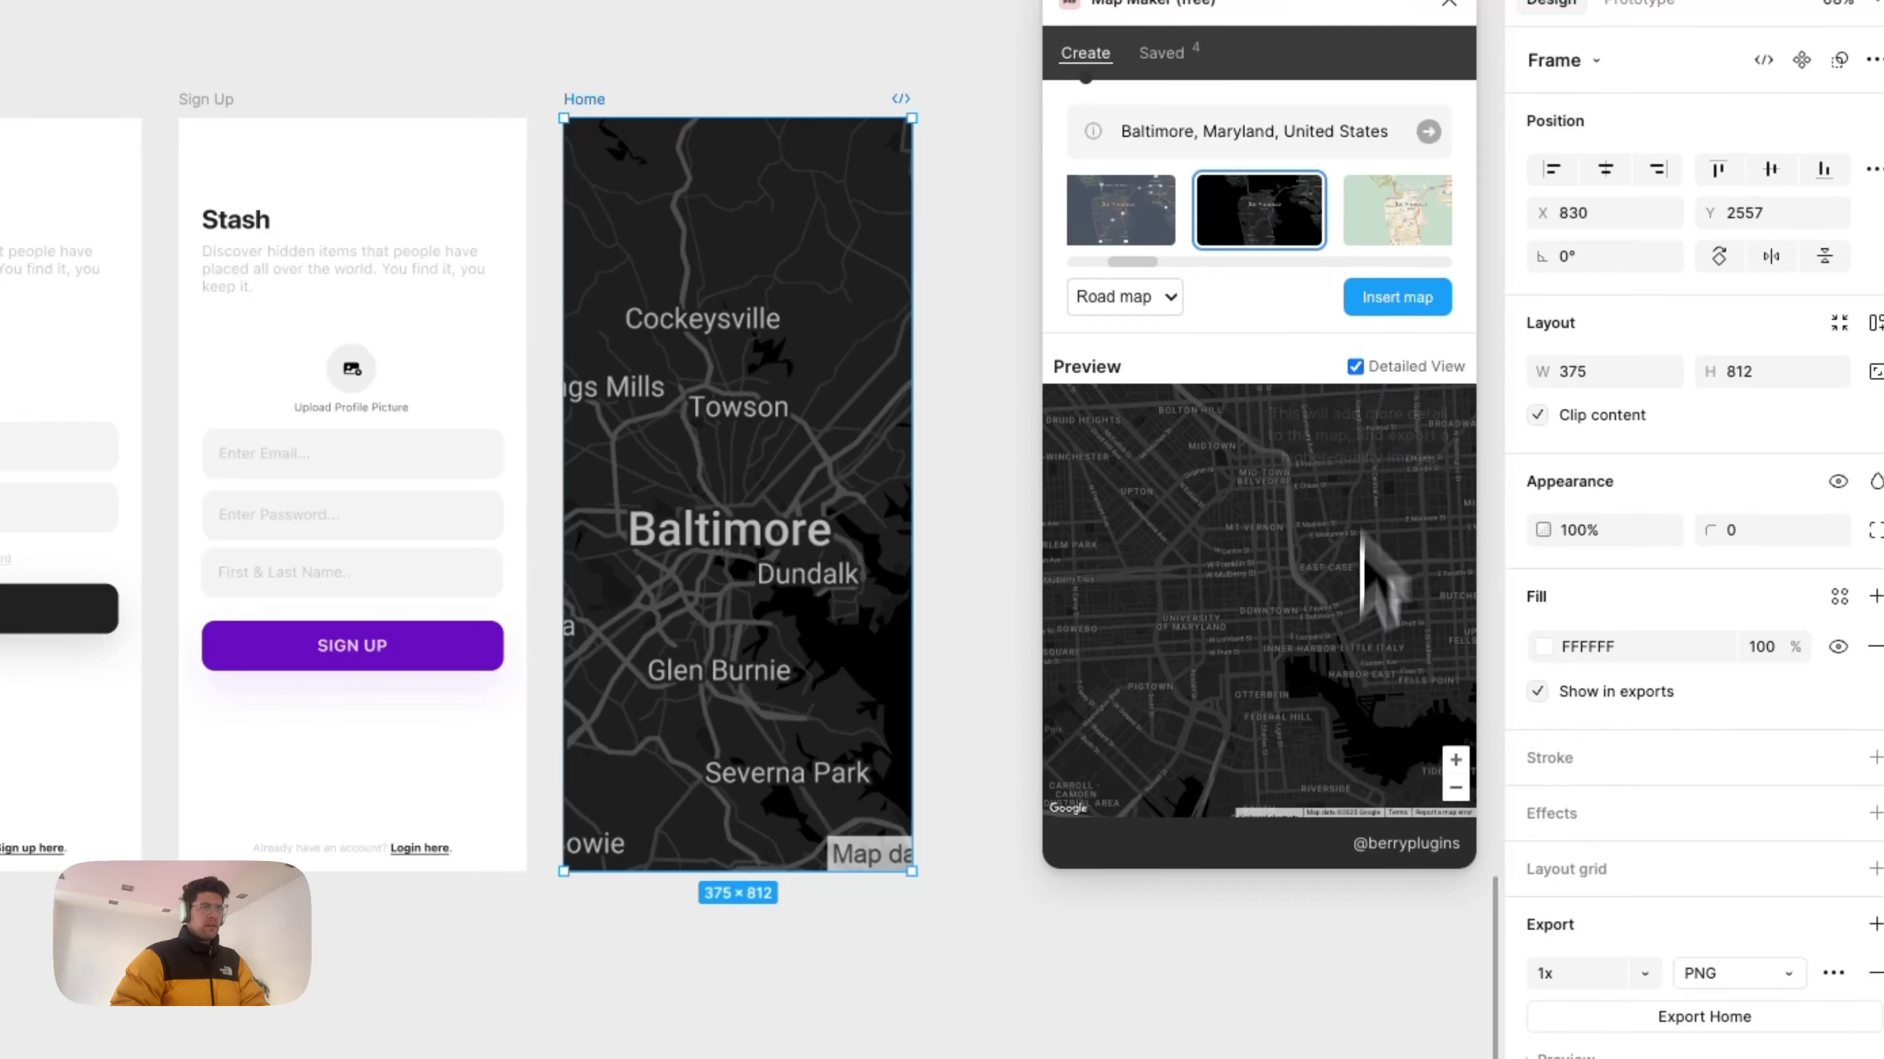
{"action": "left_click", "coordinate": [1456, 771]}
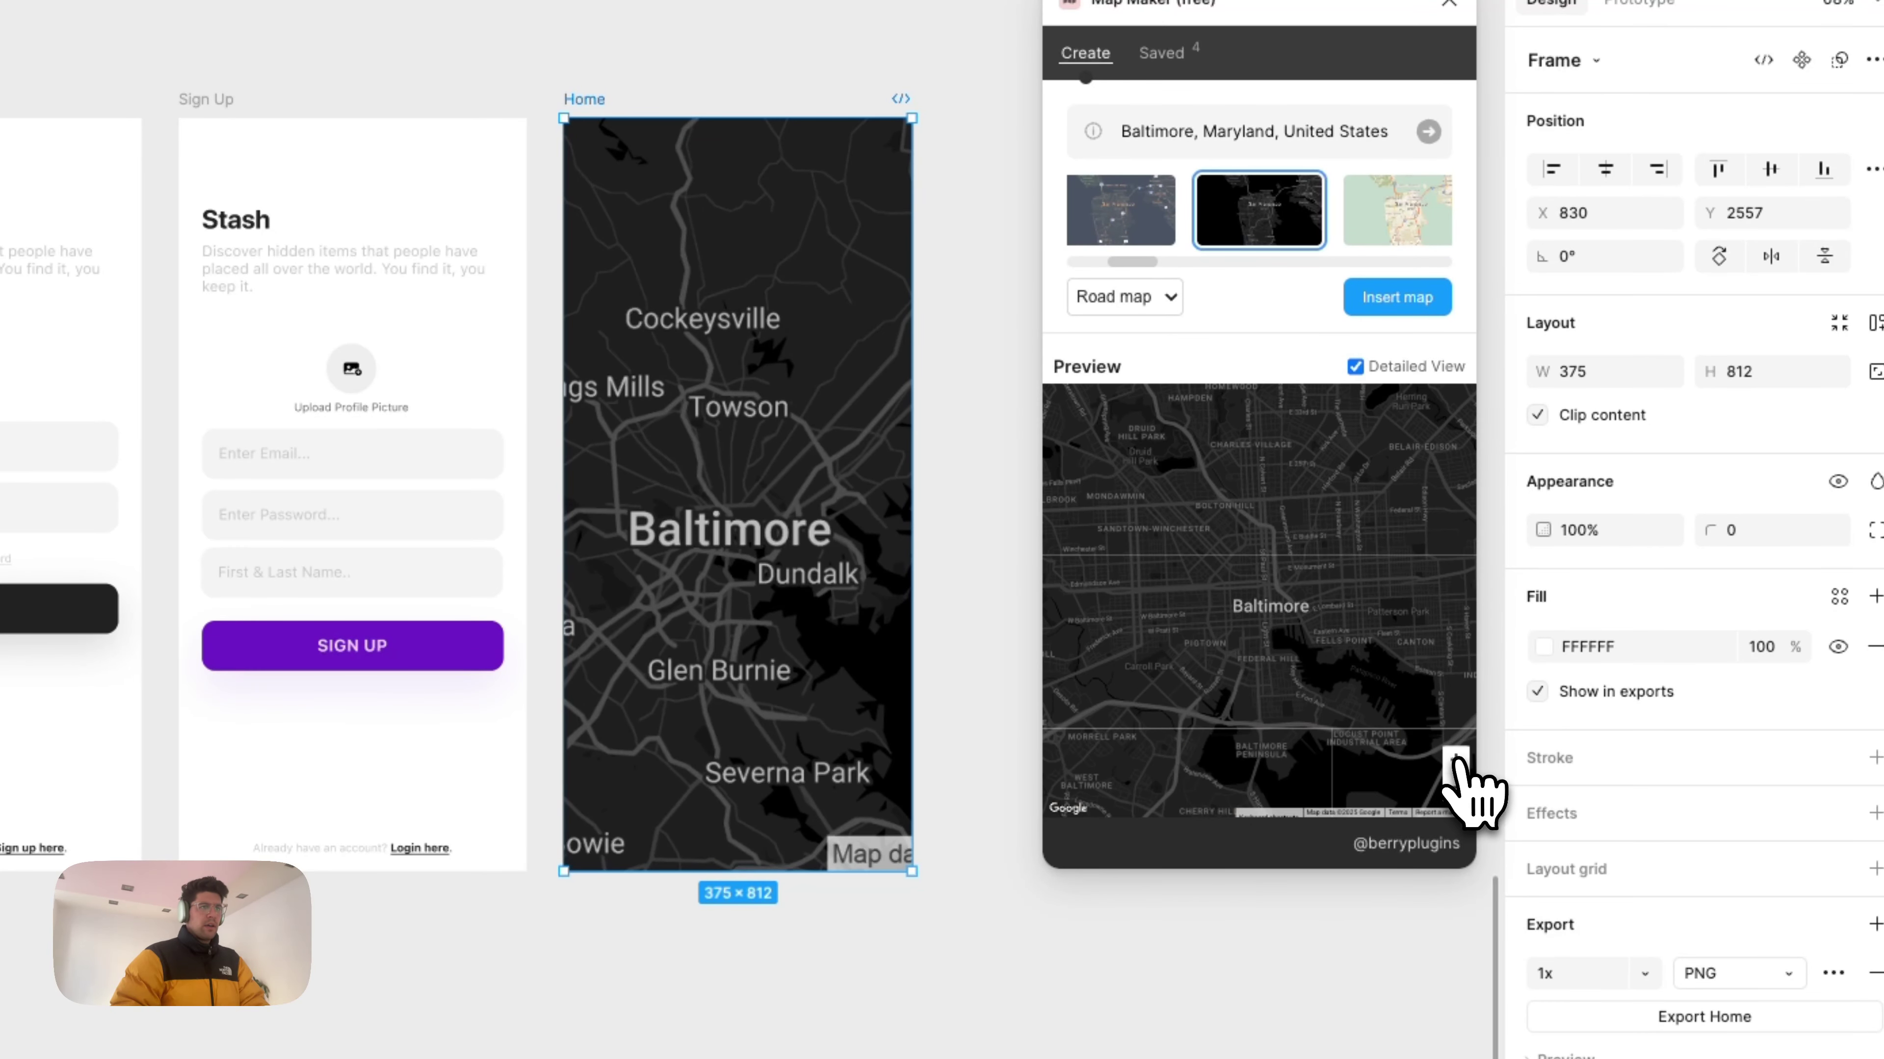
{"action": "left_click", "coordinate": [1394, 304]}
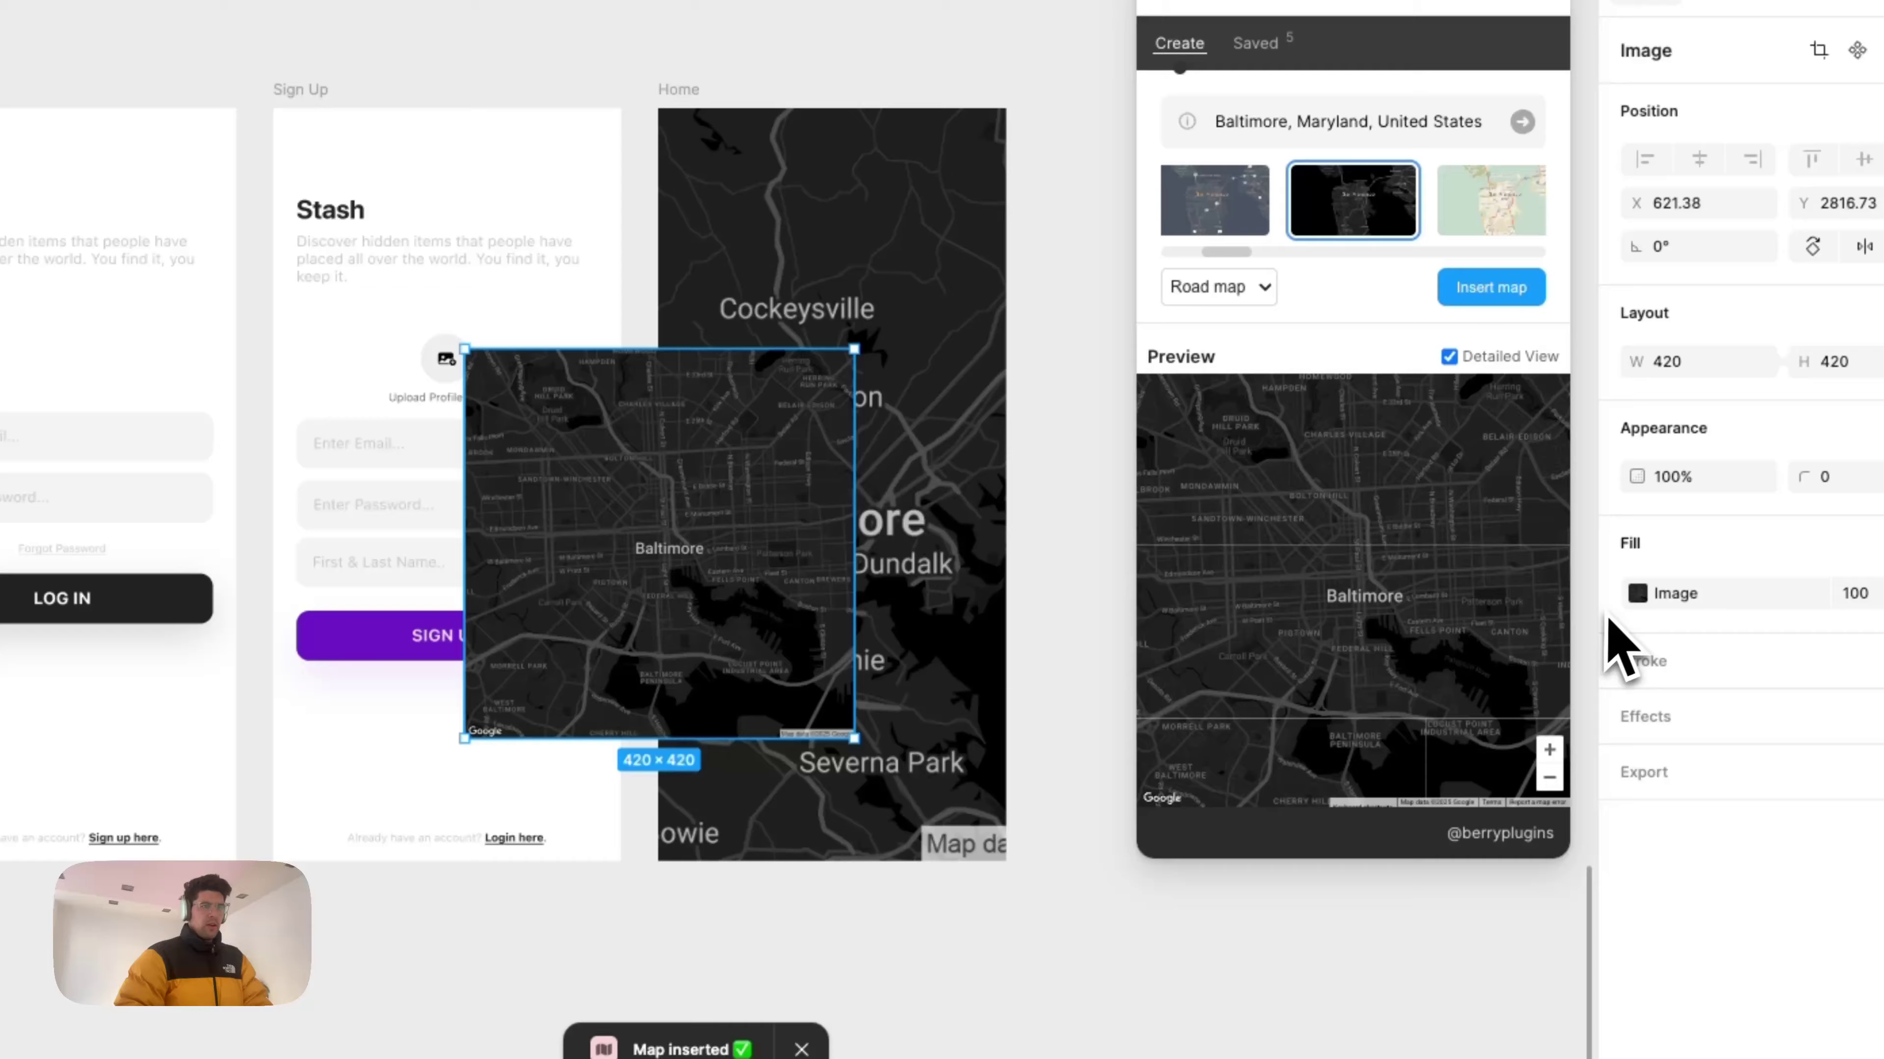
Step: Replace the Home map's fill with the new detailed Baltimore image fill, delete the loose map image, and close the plugin
{"action": "left_click", "coordinate": [1662, 552]}
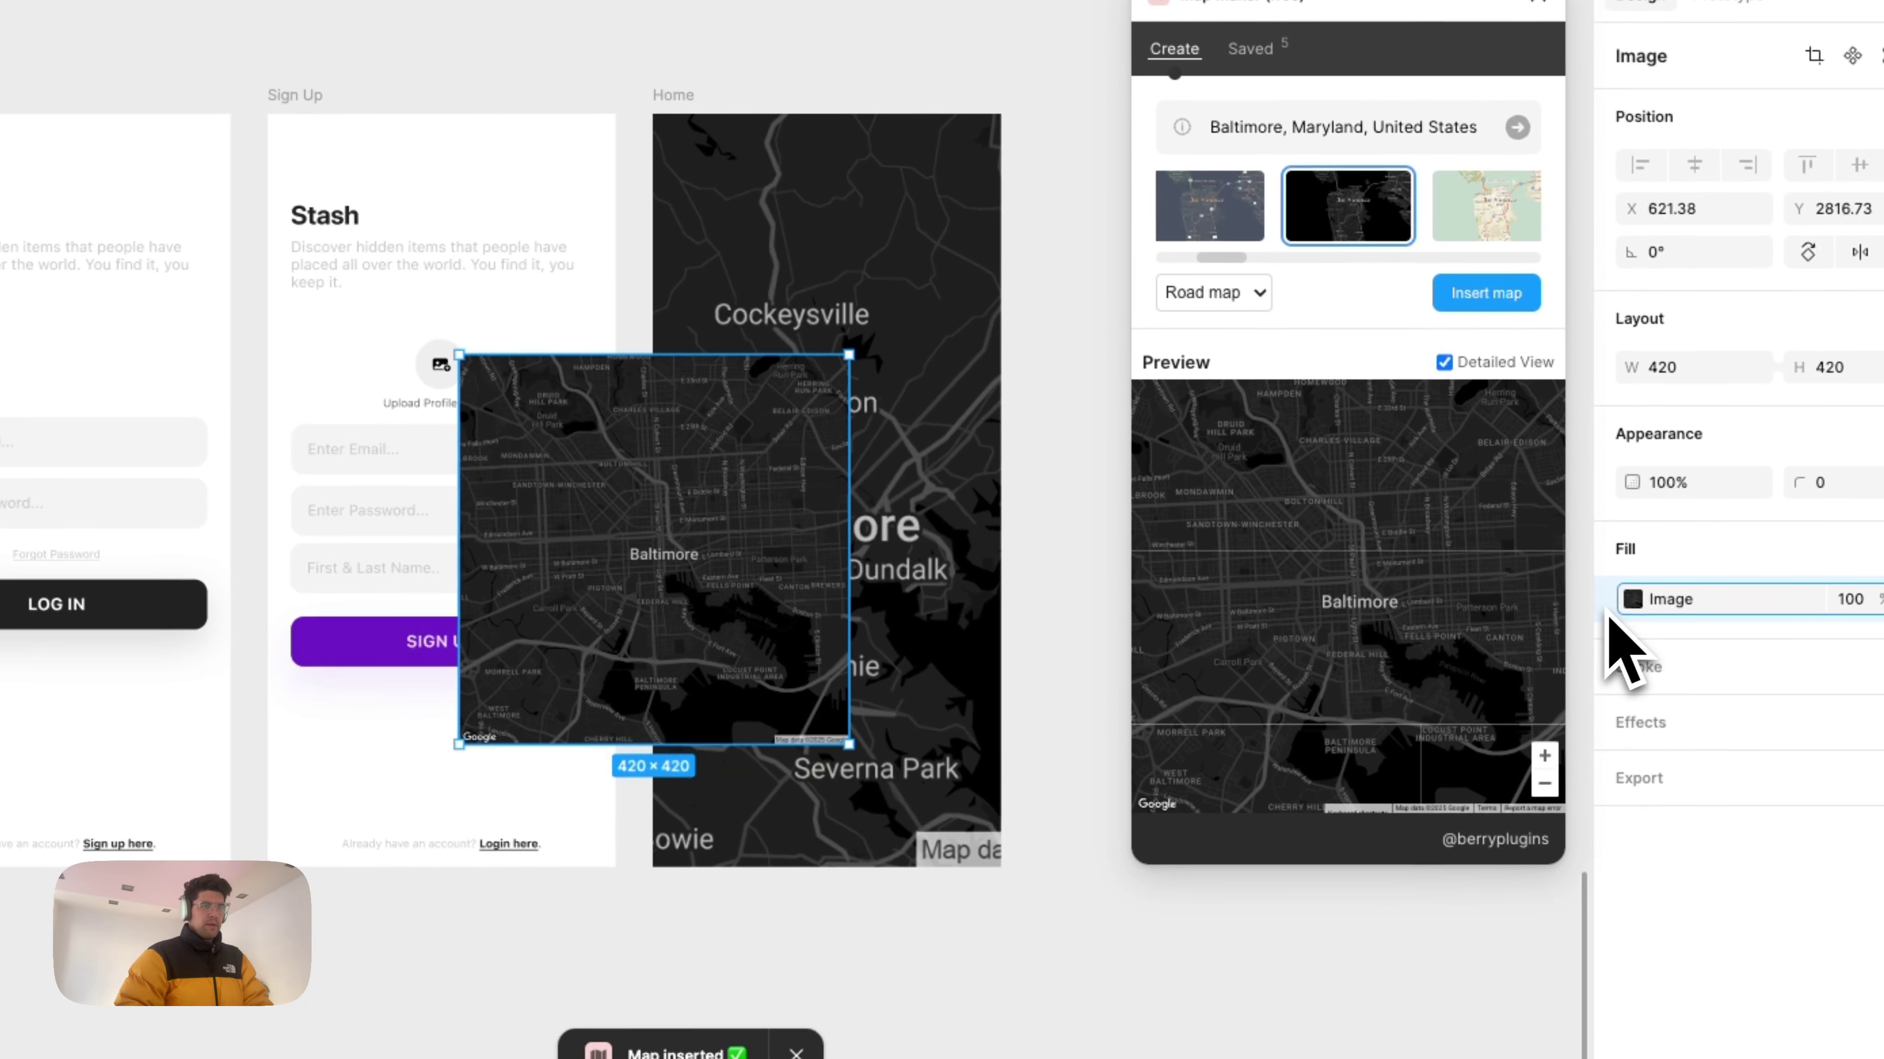
{"action": "left_click", "coordinate": [928, 480]}
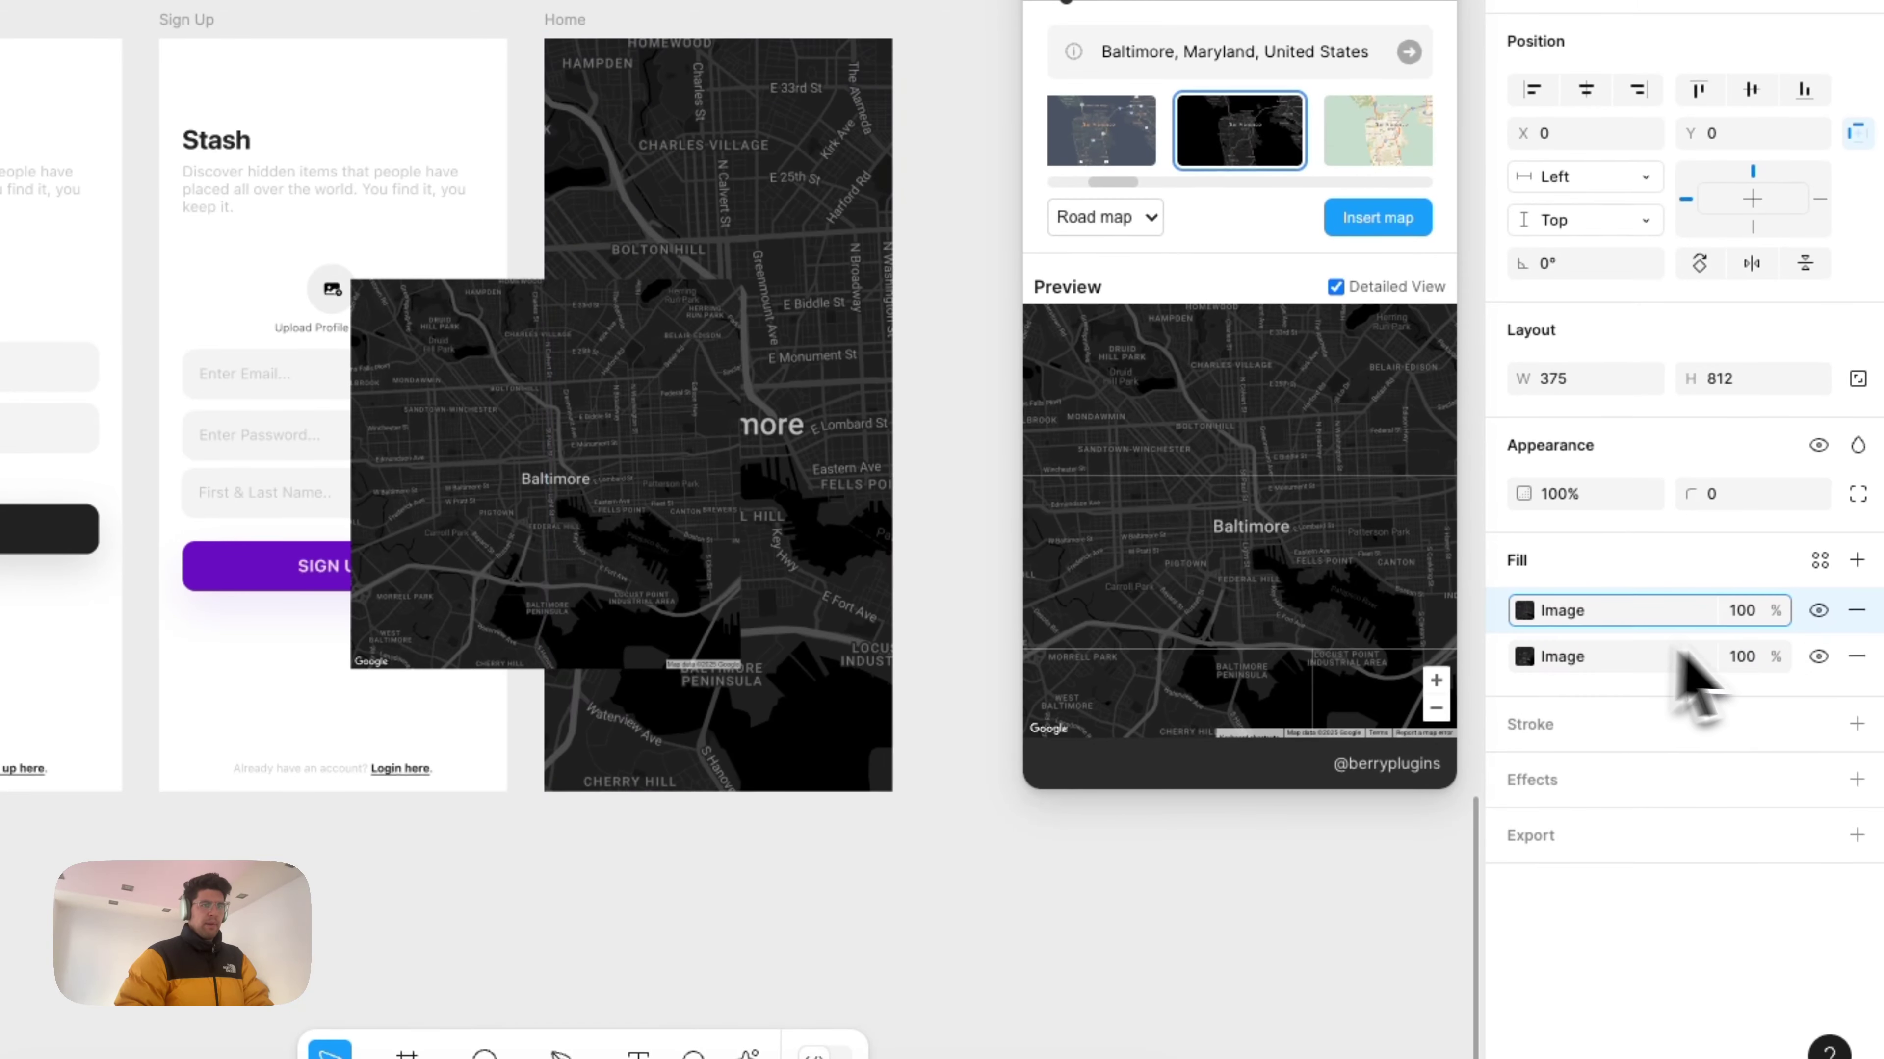
{"action": "left_click", "coordinate": [1856, 657]}
{"action": "left_click", "coordinate": [542, 458]}
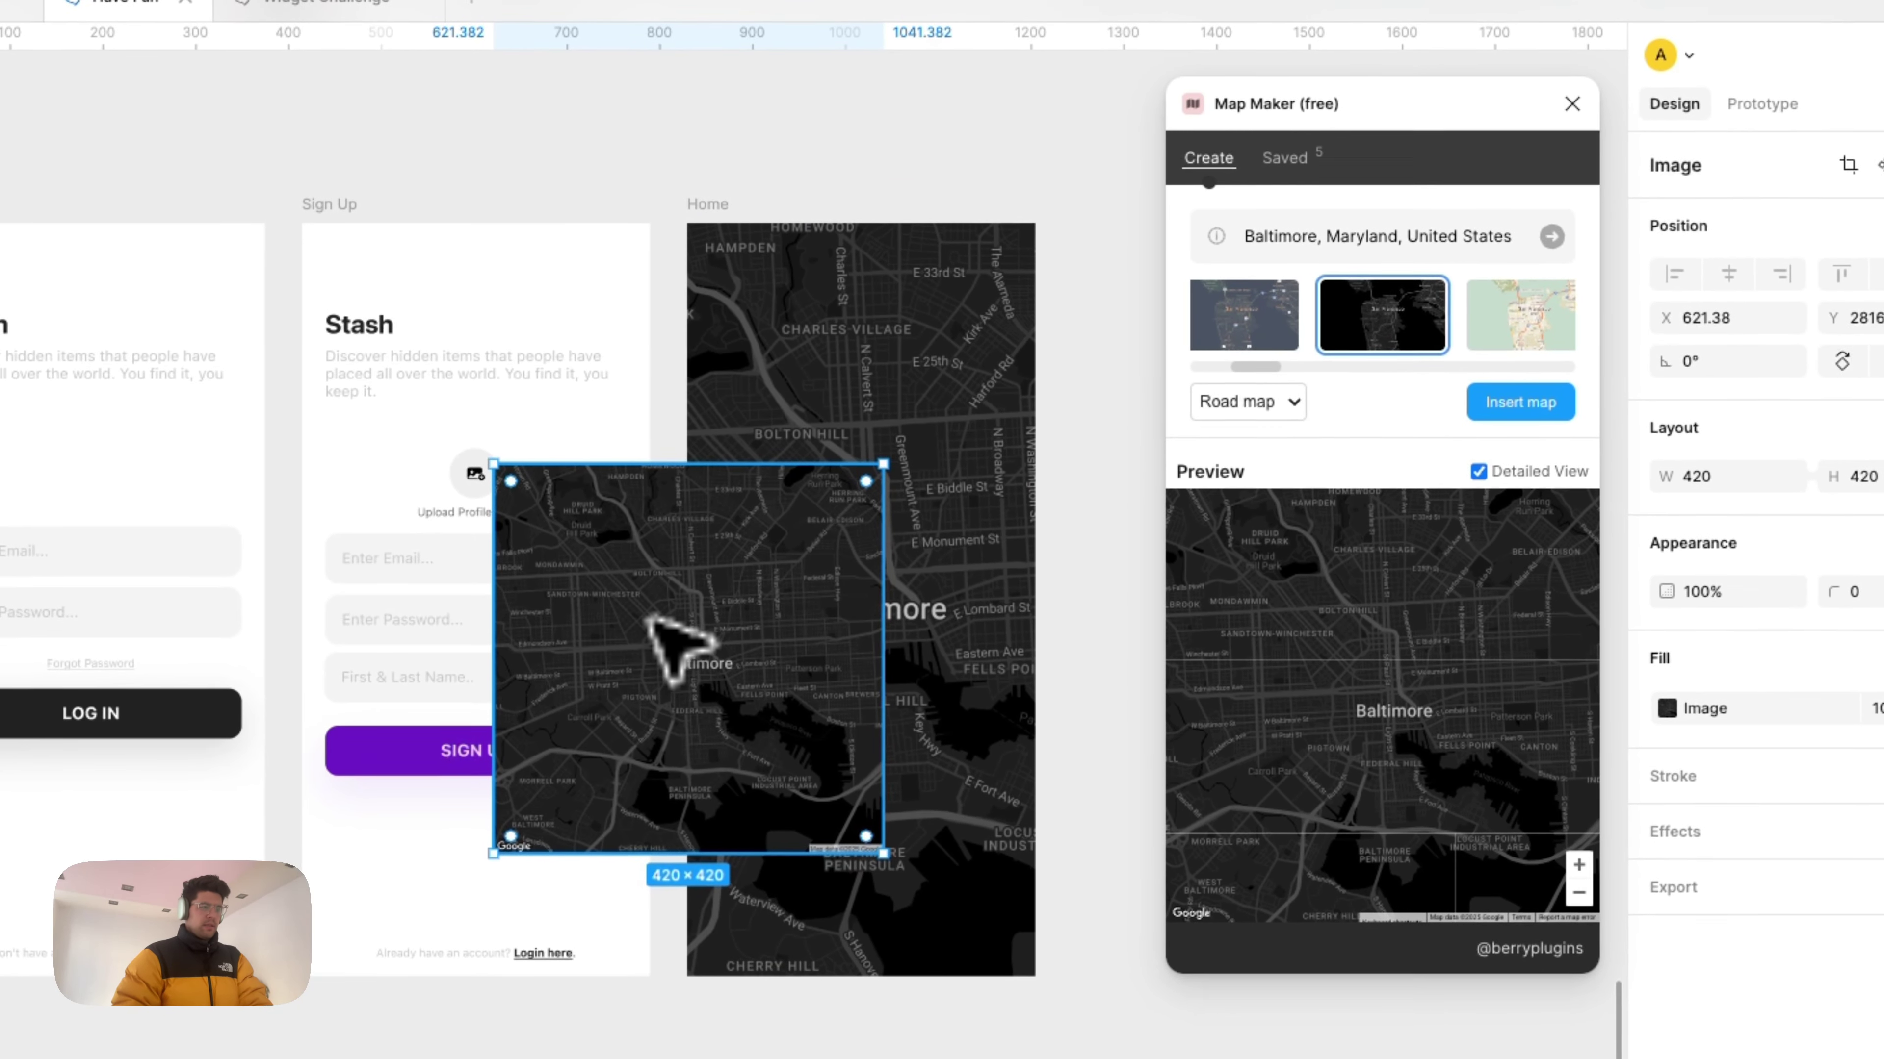
{"action": "key", "text": "Delete"}
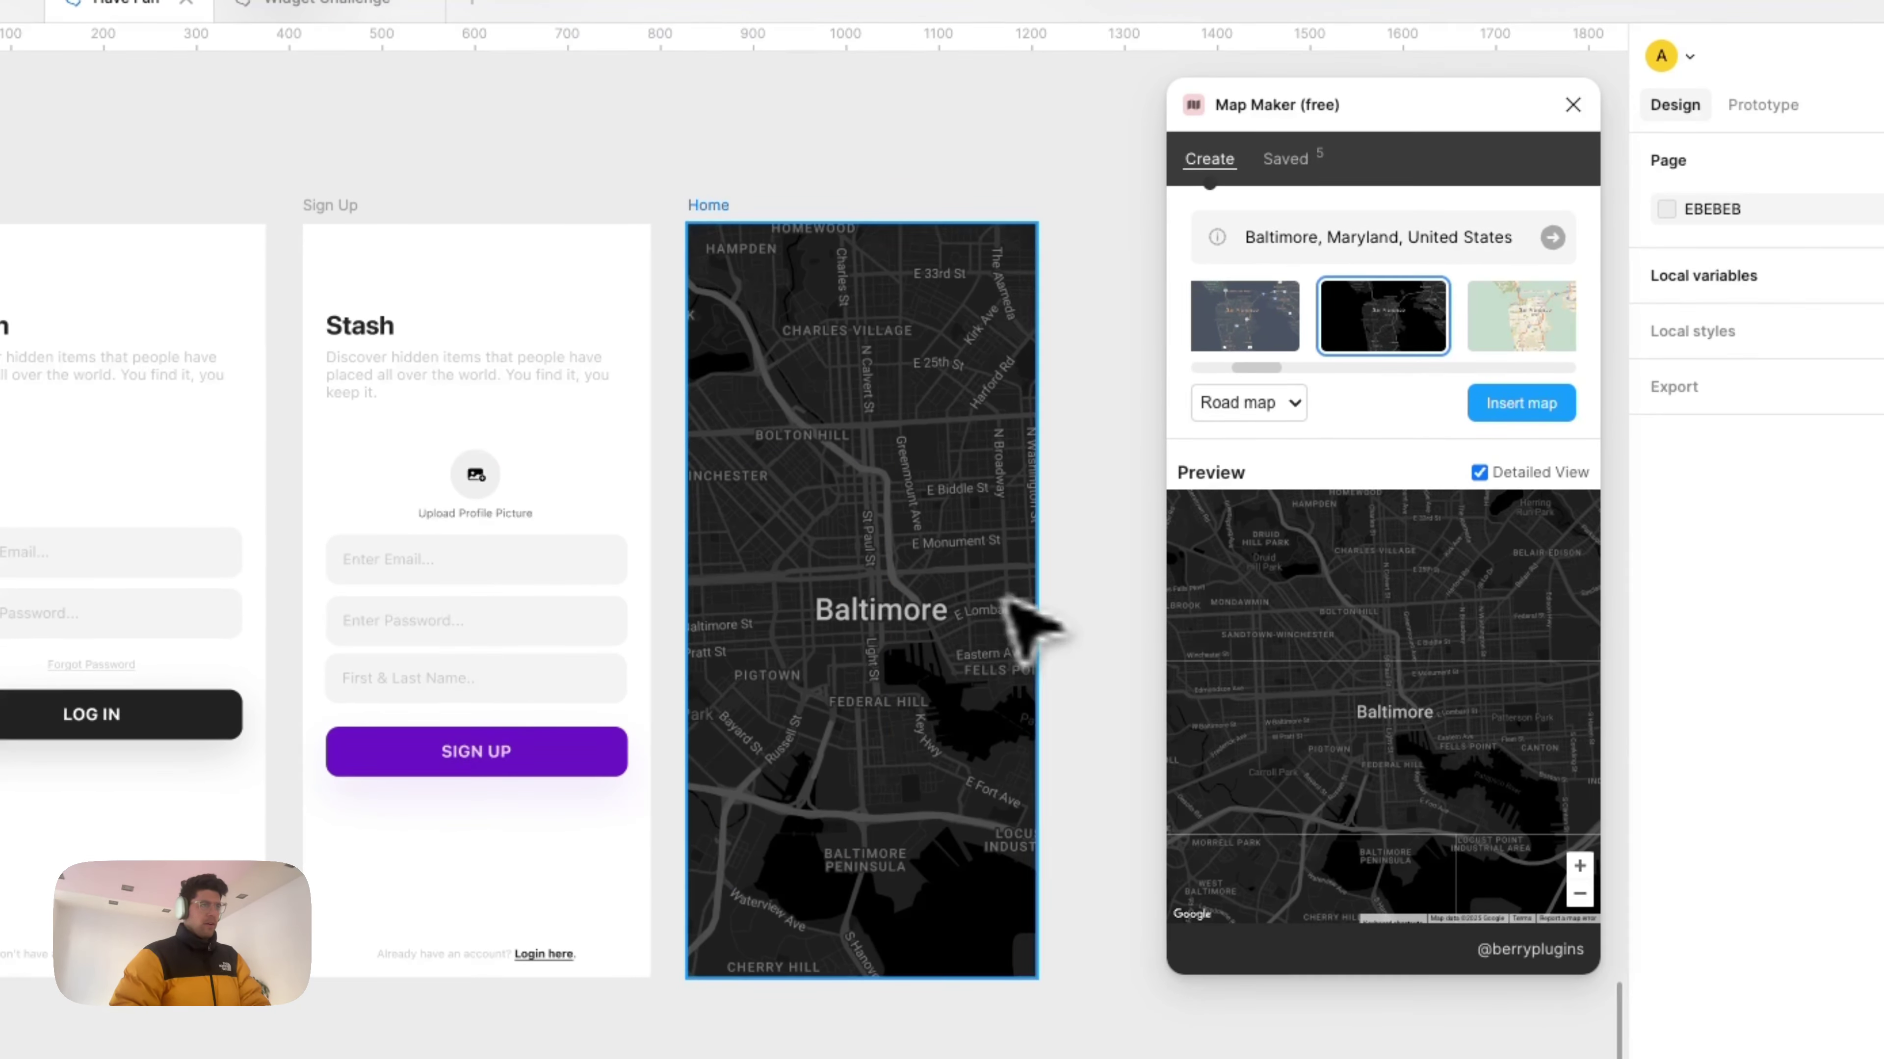
{"action": "left_click", "coordinate": [1569, 109]}
{"action": "scroll", "coordinate": [1157, 614], "scroll_direction": "left", "scroll_amount": 2}
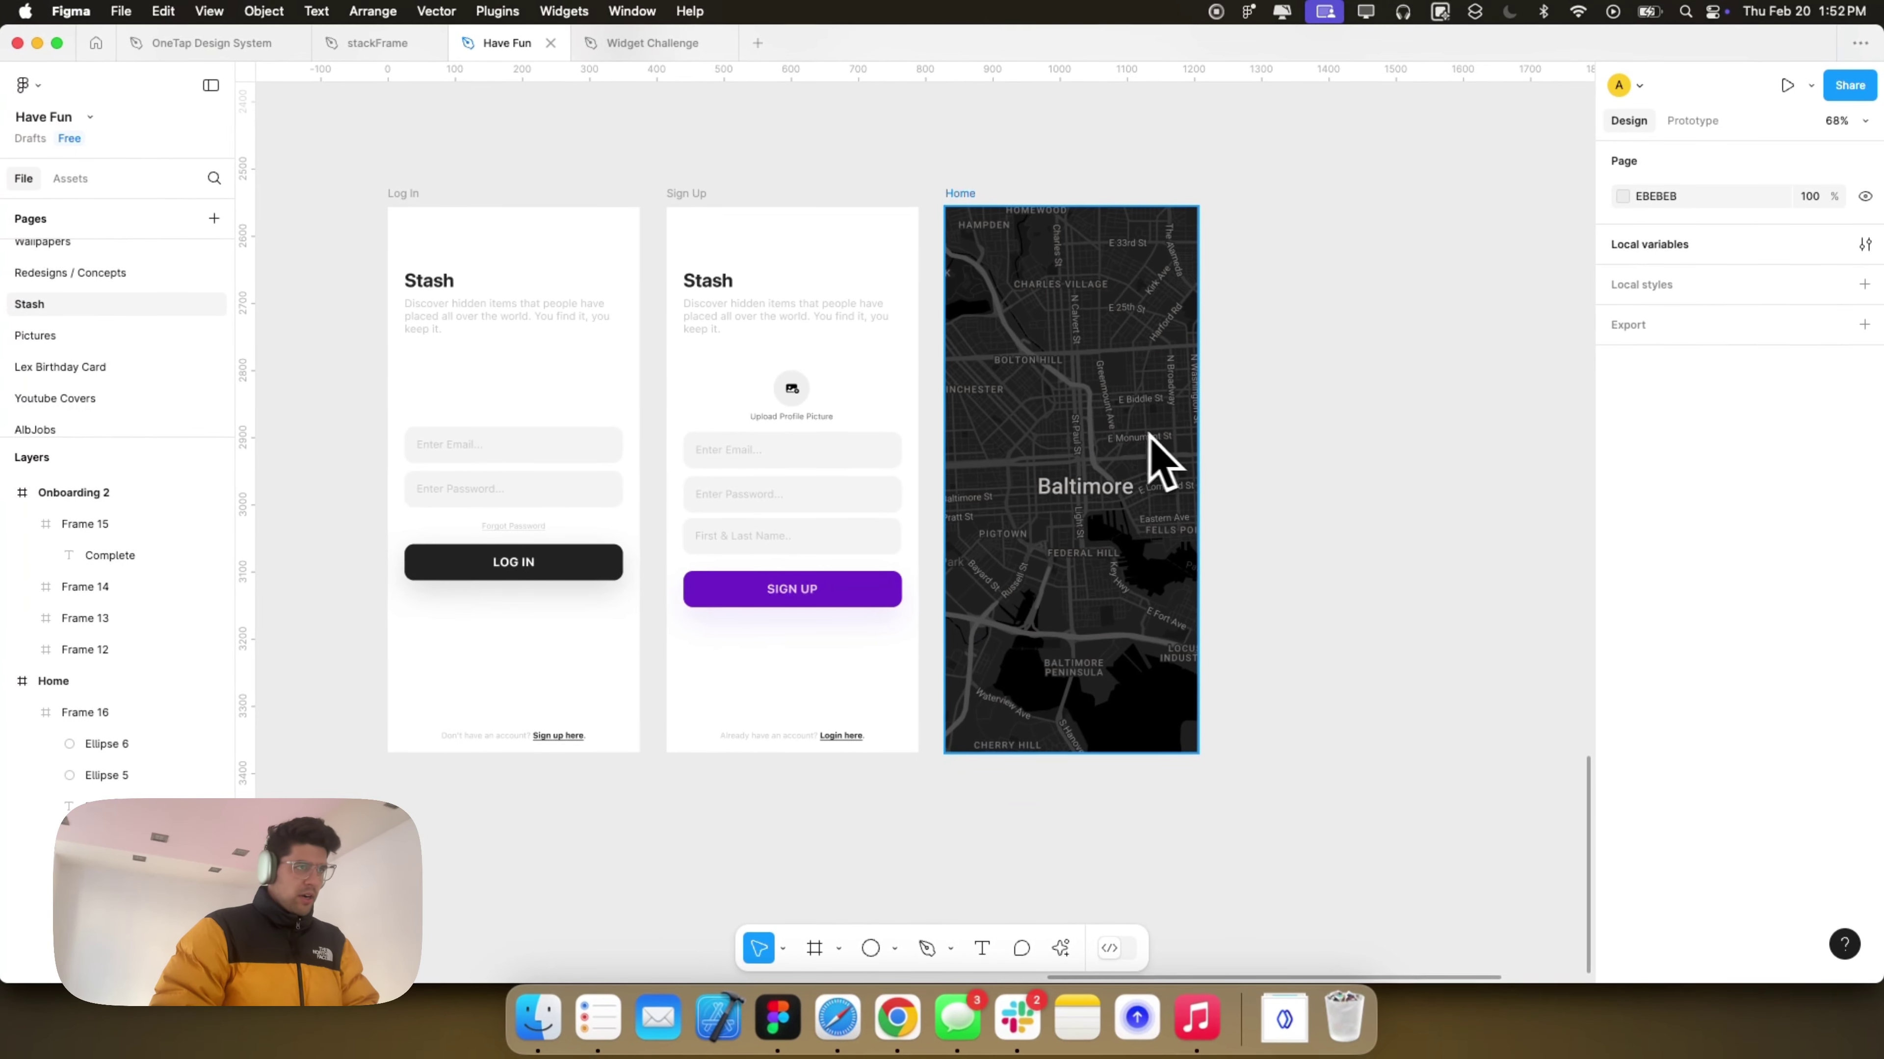
Step: Draw a circle about 45 × 45 in the Home frame and place it near the map's lower-right corner at about X 304, Y 734
{"action": "scroll", "coordinate": [1260, 460], "scroll_direction": "left", "scroll_amount": 2}
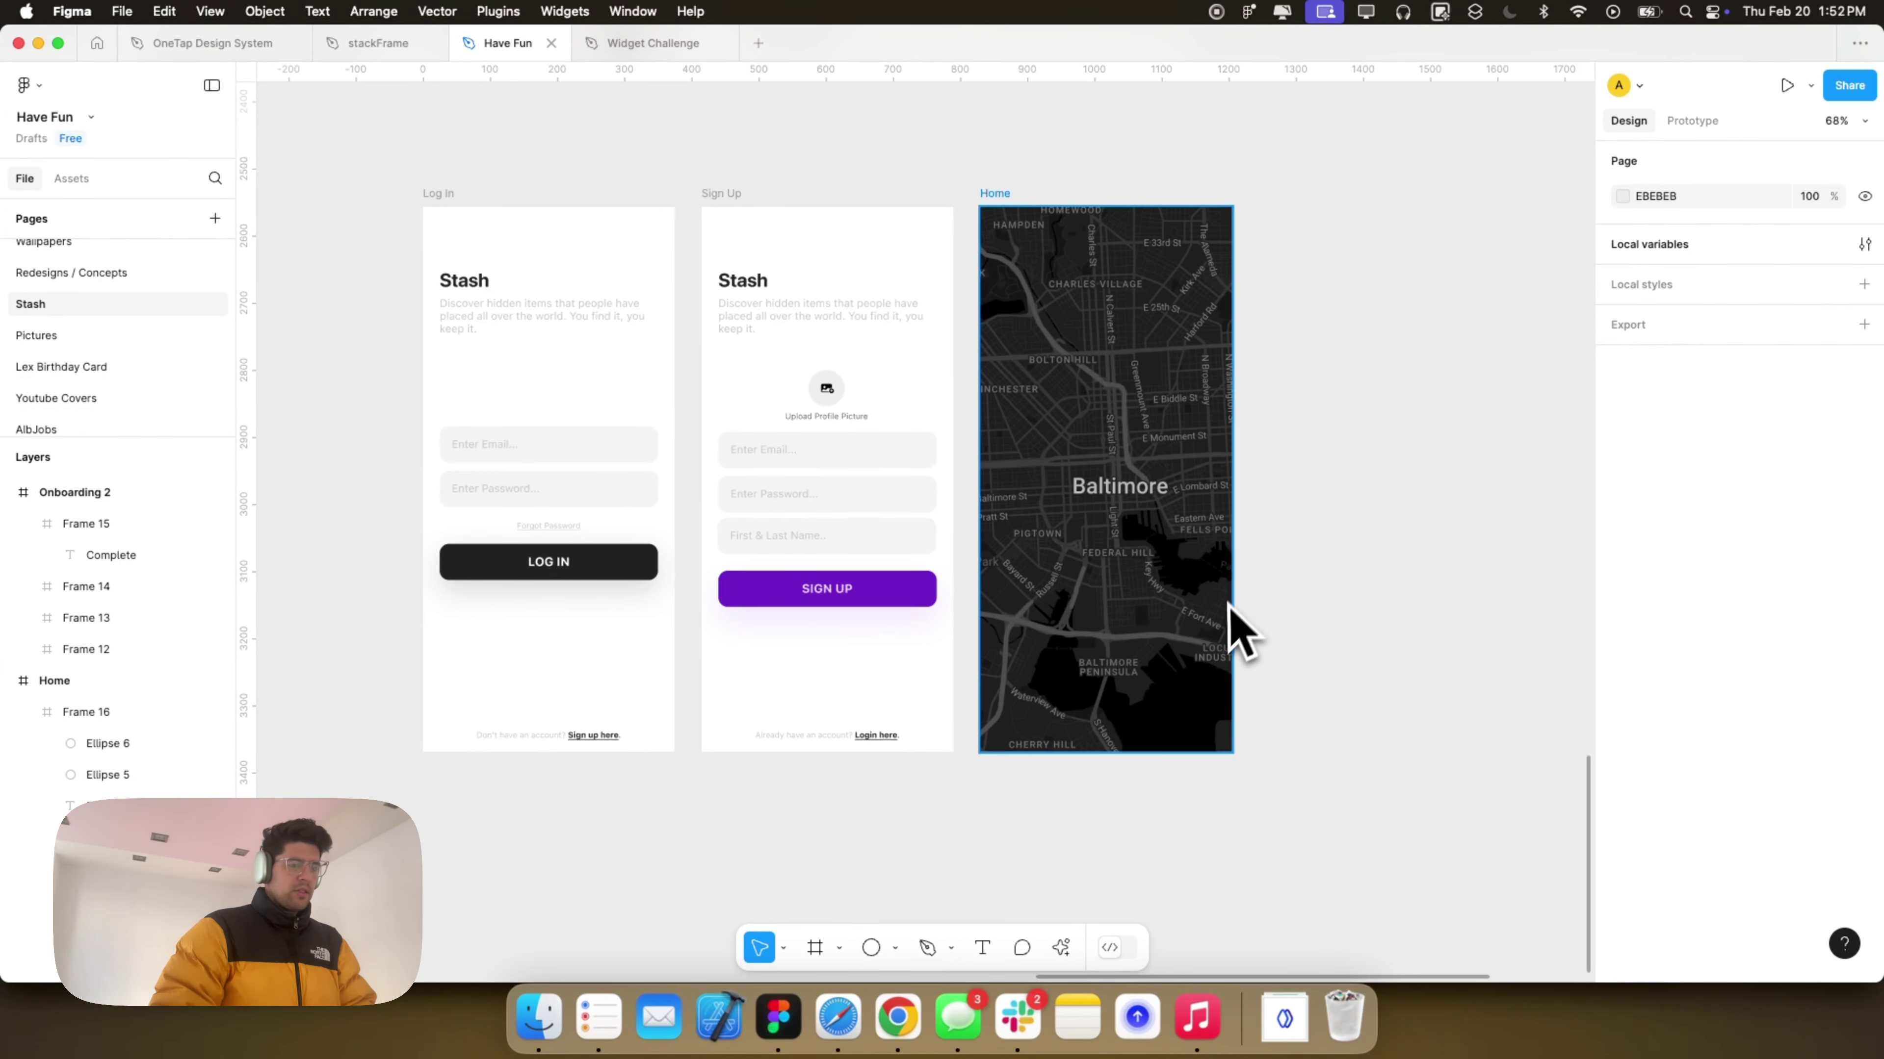
{"action": "scroll", "coordinate": [1228, 630], "scroll_direction": "left", "scroll_amount": 2}
{"action": "scroll", "coordinate": [1260, 593], "scroll_direction": "up", "scroll_amount": 3, "text": "ctrl"}
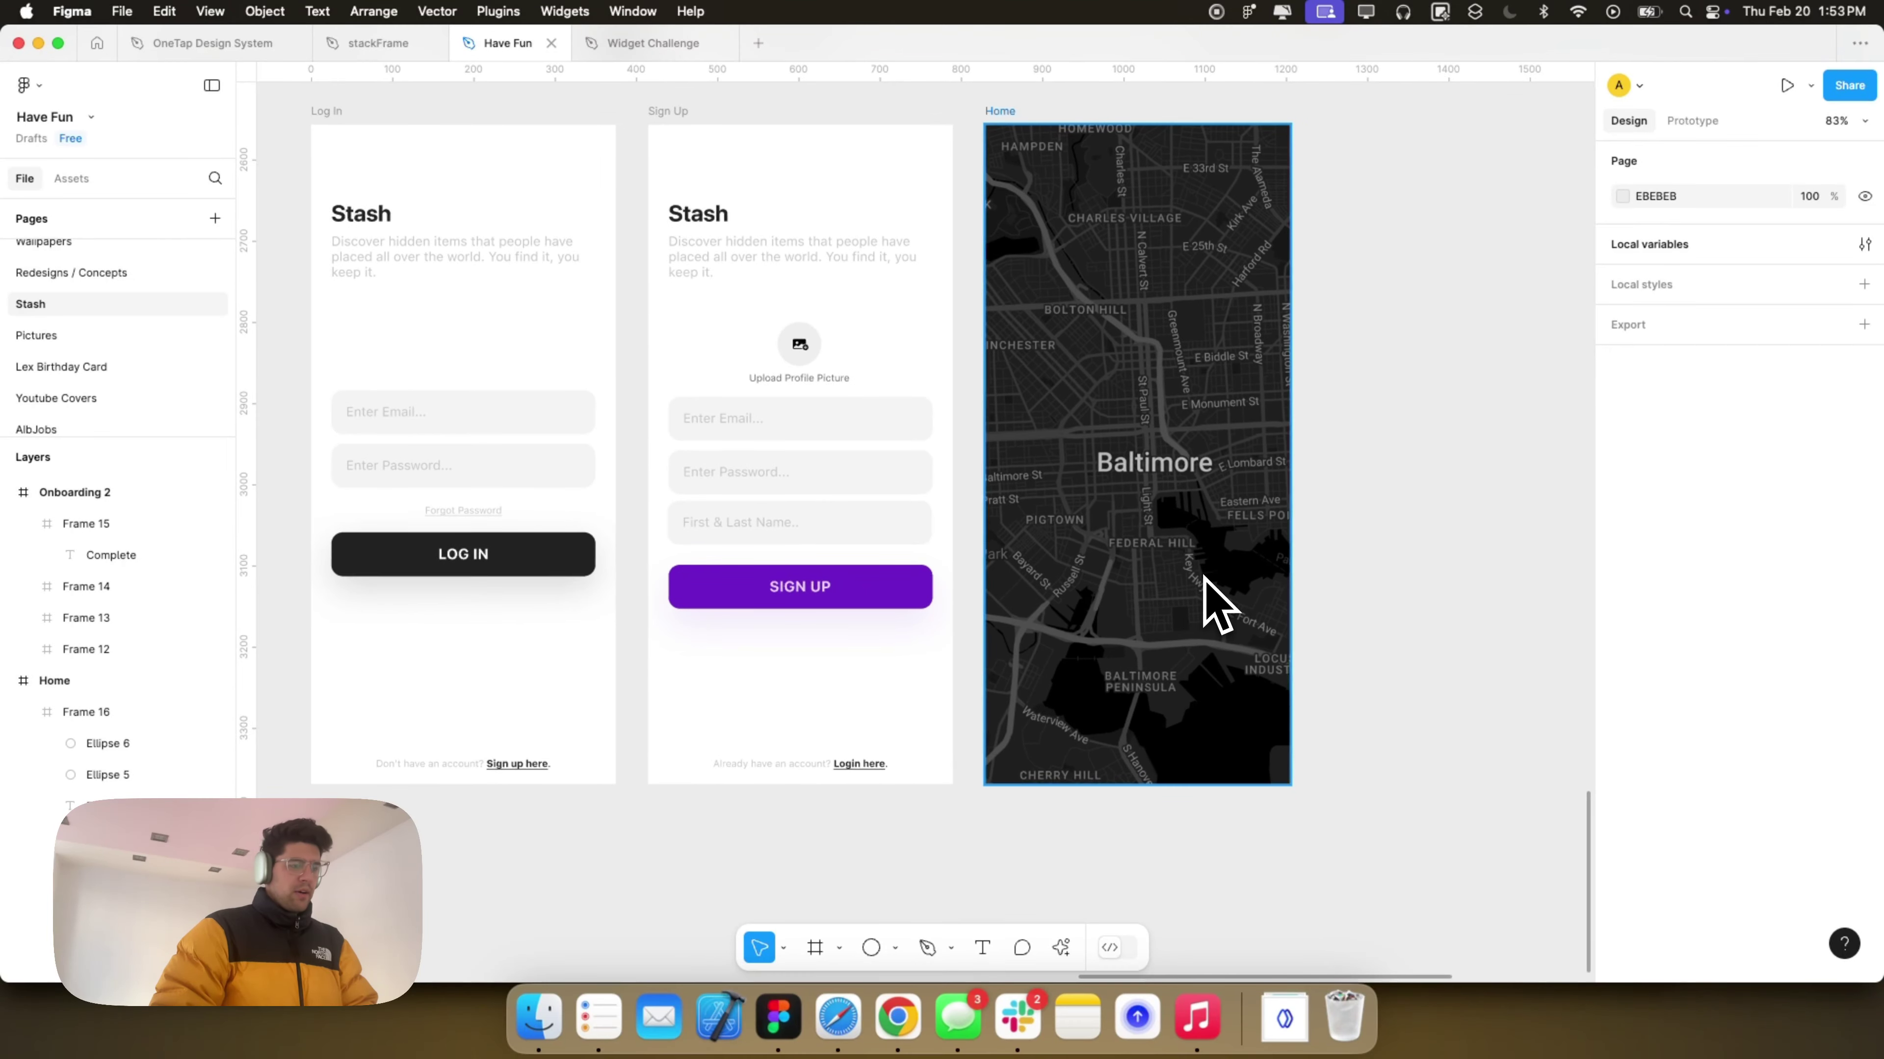
{"action": "key", "text": "o"}
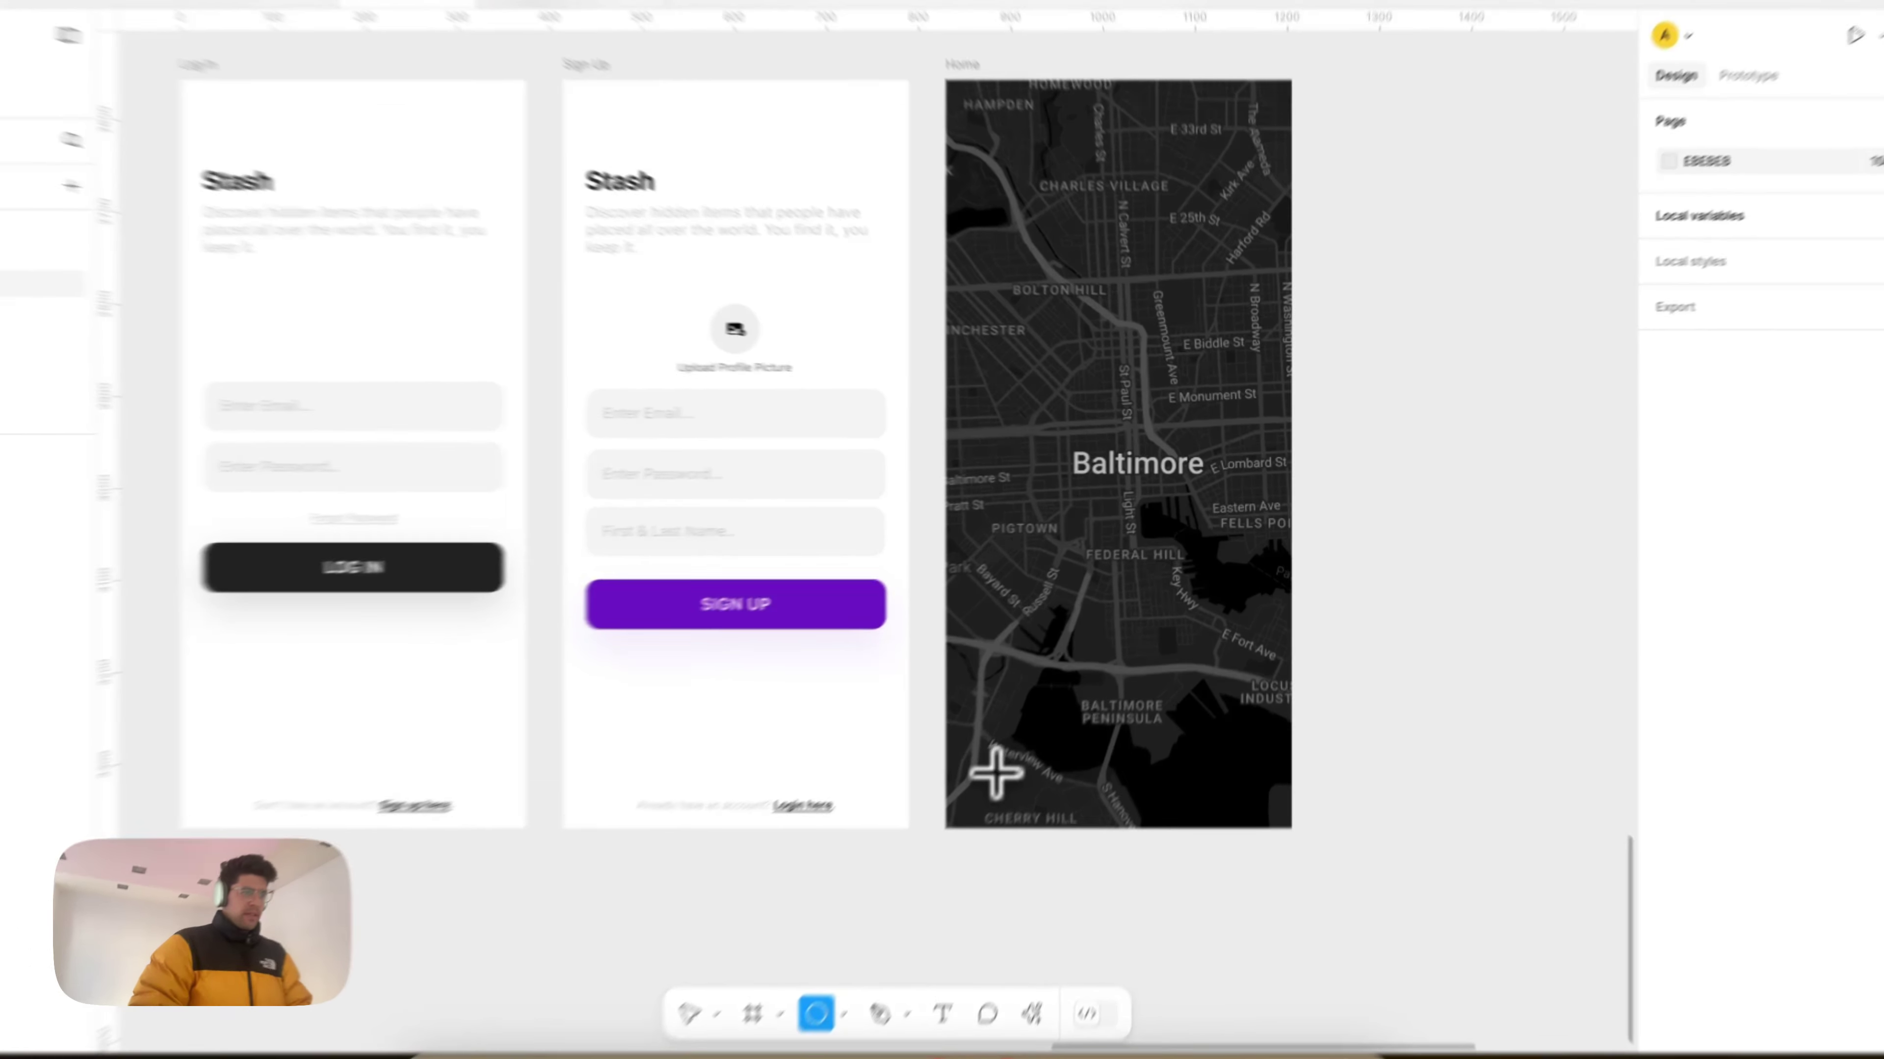
{"action": "left_click_drag", "start_coordinate": [1030, 731], "coordinate": [1053, 746]}
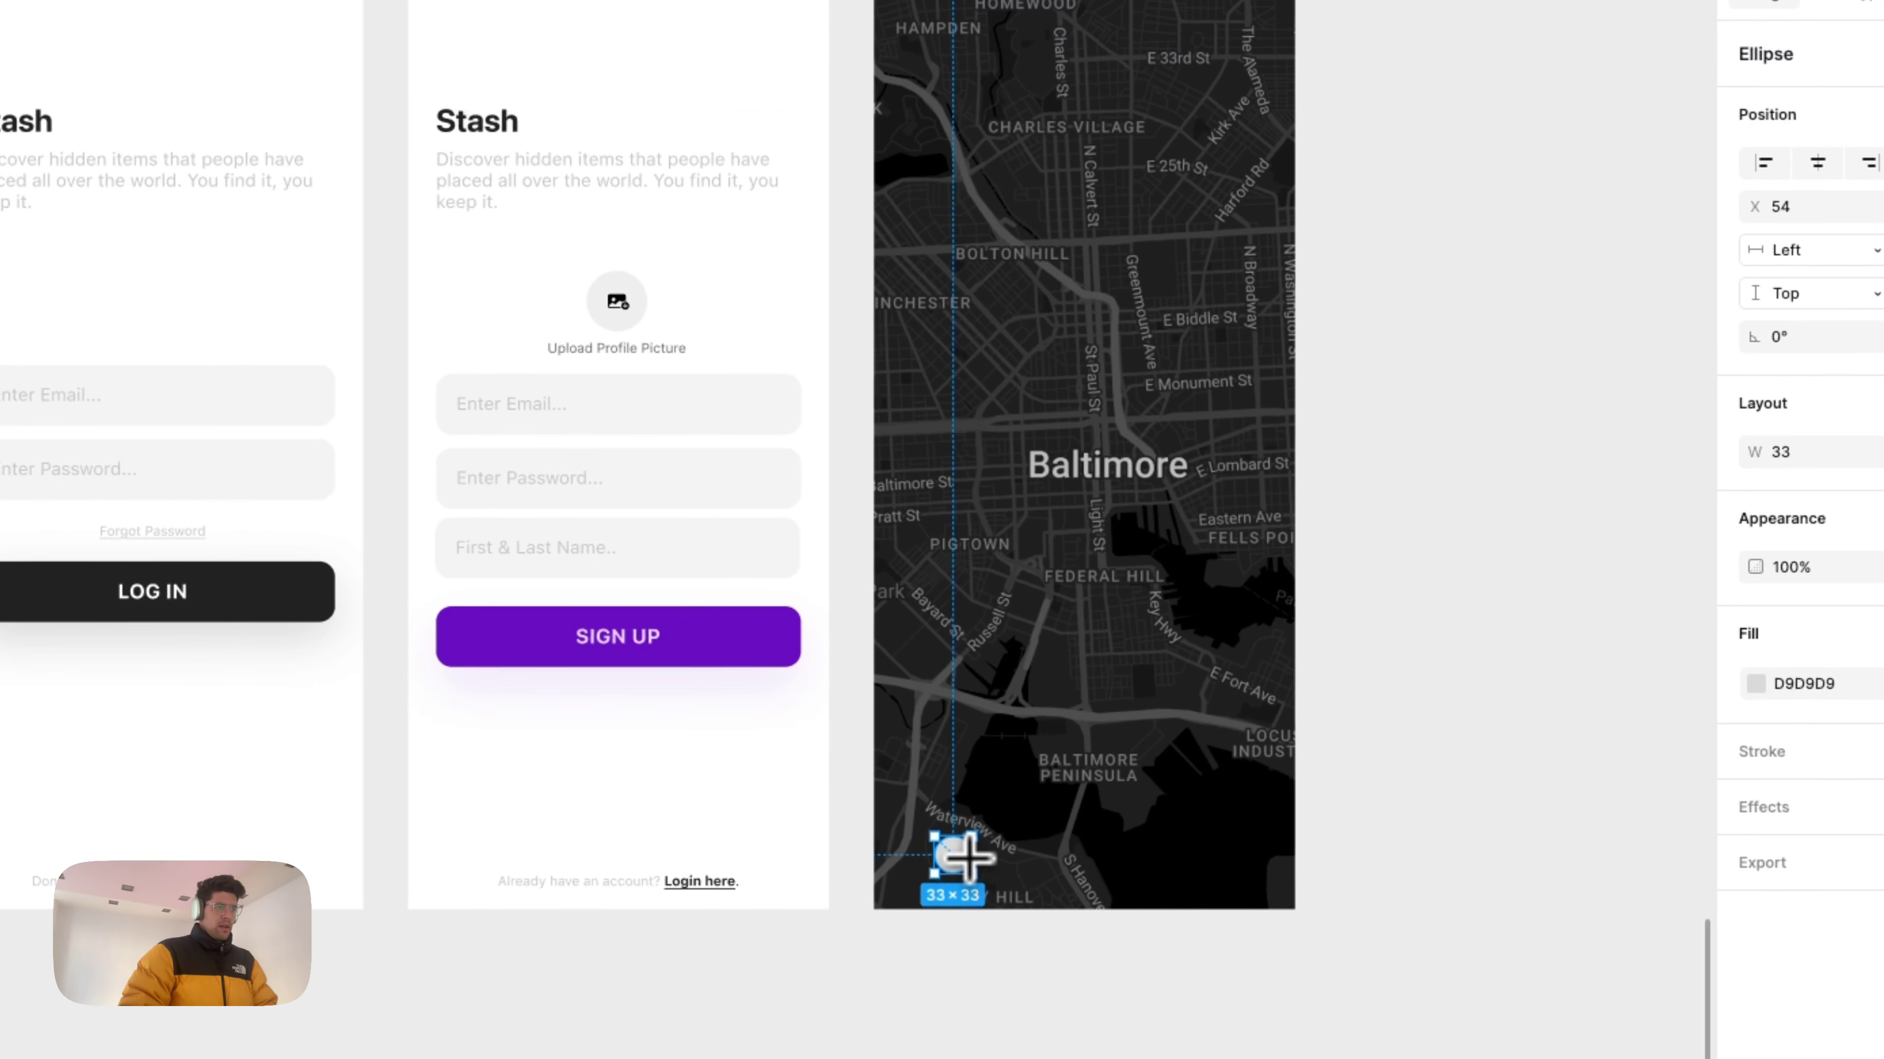
{"action": "left_click_drag", "start_coordinate": [968, 859], "coordinate": [981, 866]}
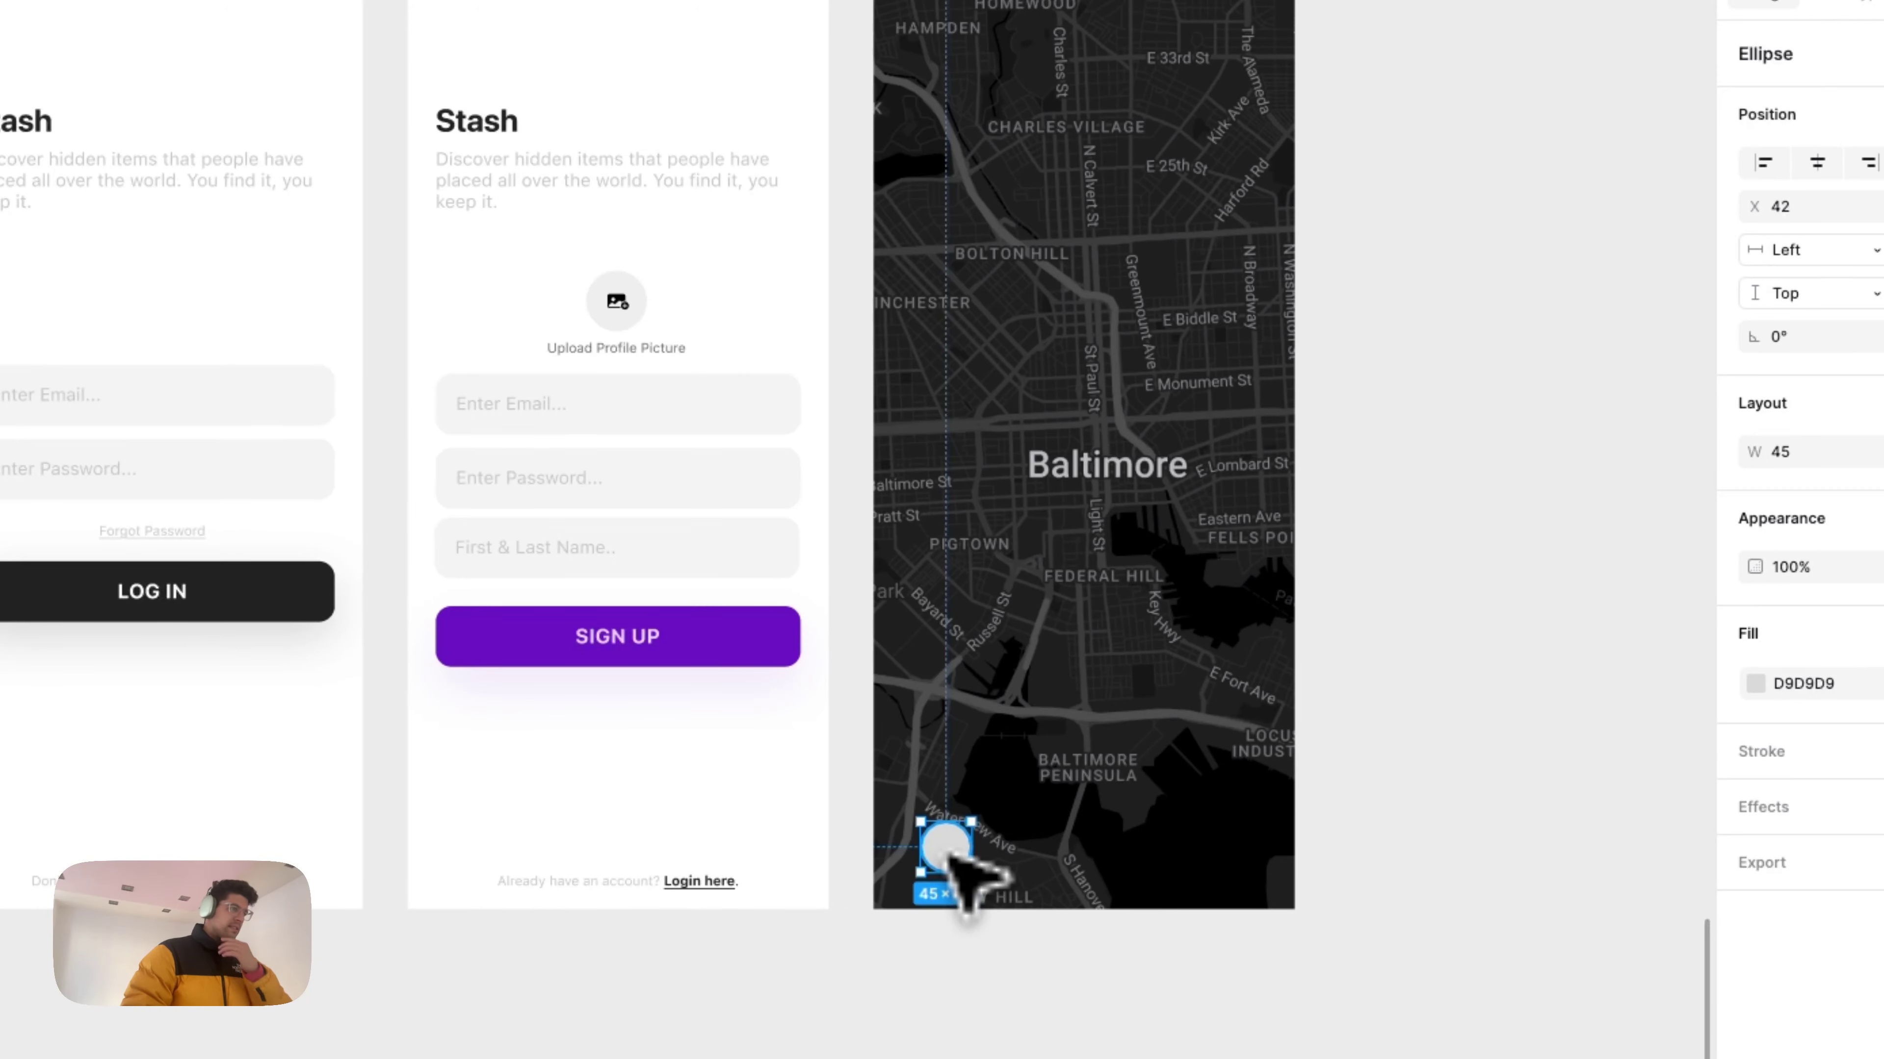
{"action": "scroll", "coordinate": [964, 868], "scroll_direction": "right", "scroll_amount": 3}
{"action": "left_click_drag", "start_coordinate": [899, 847], "coordinate": [1153, 850]}
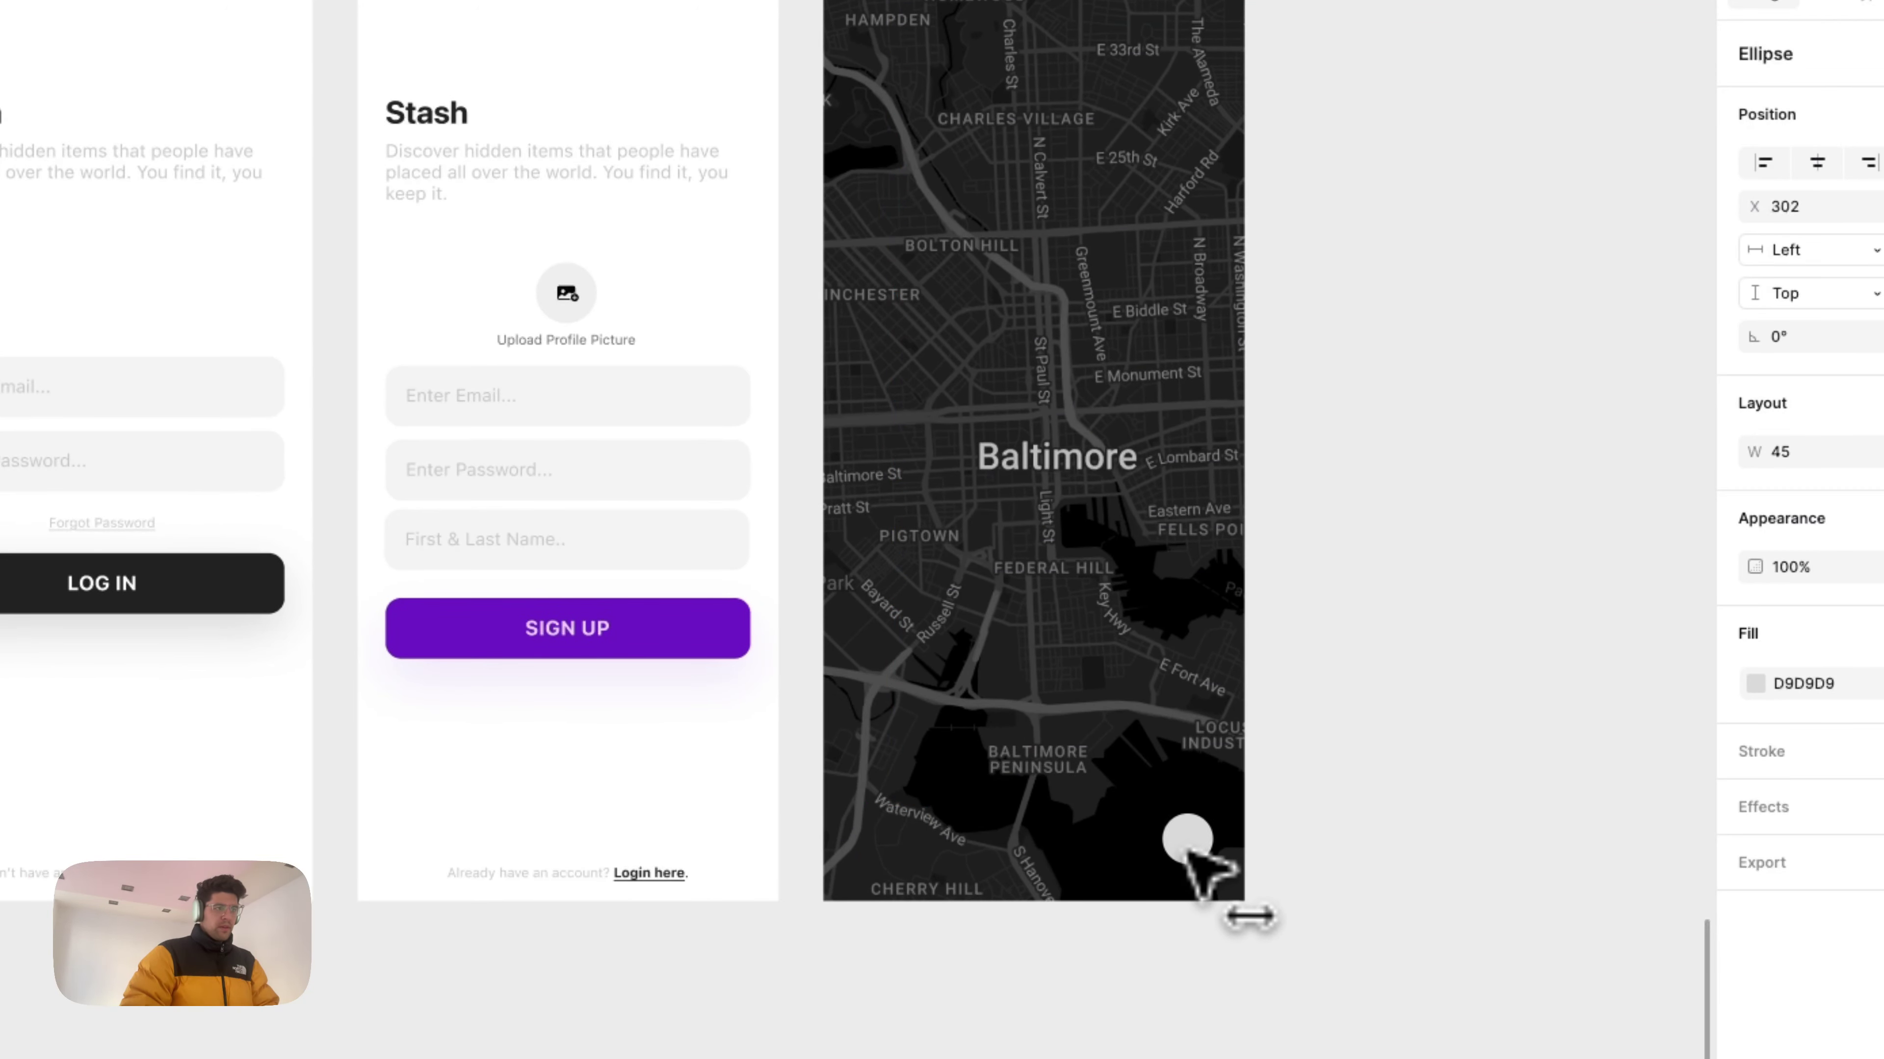
{"action": "scroll", "coordinate": [1190, 852], "scroll_direction": "right", "scroll_amount": 1}
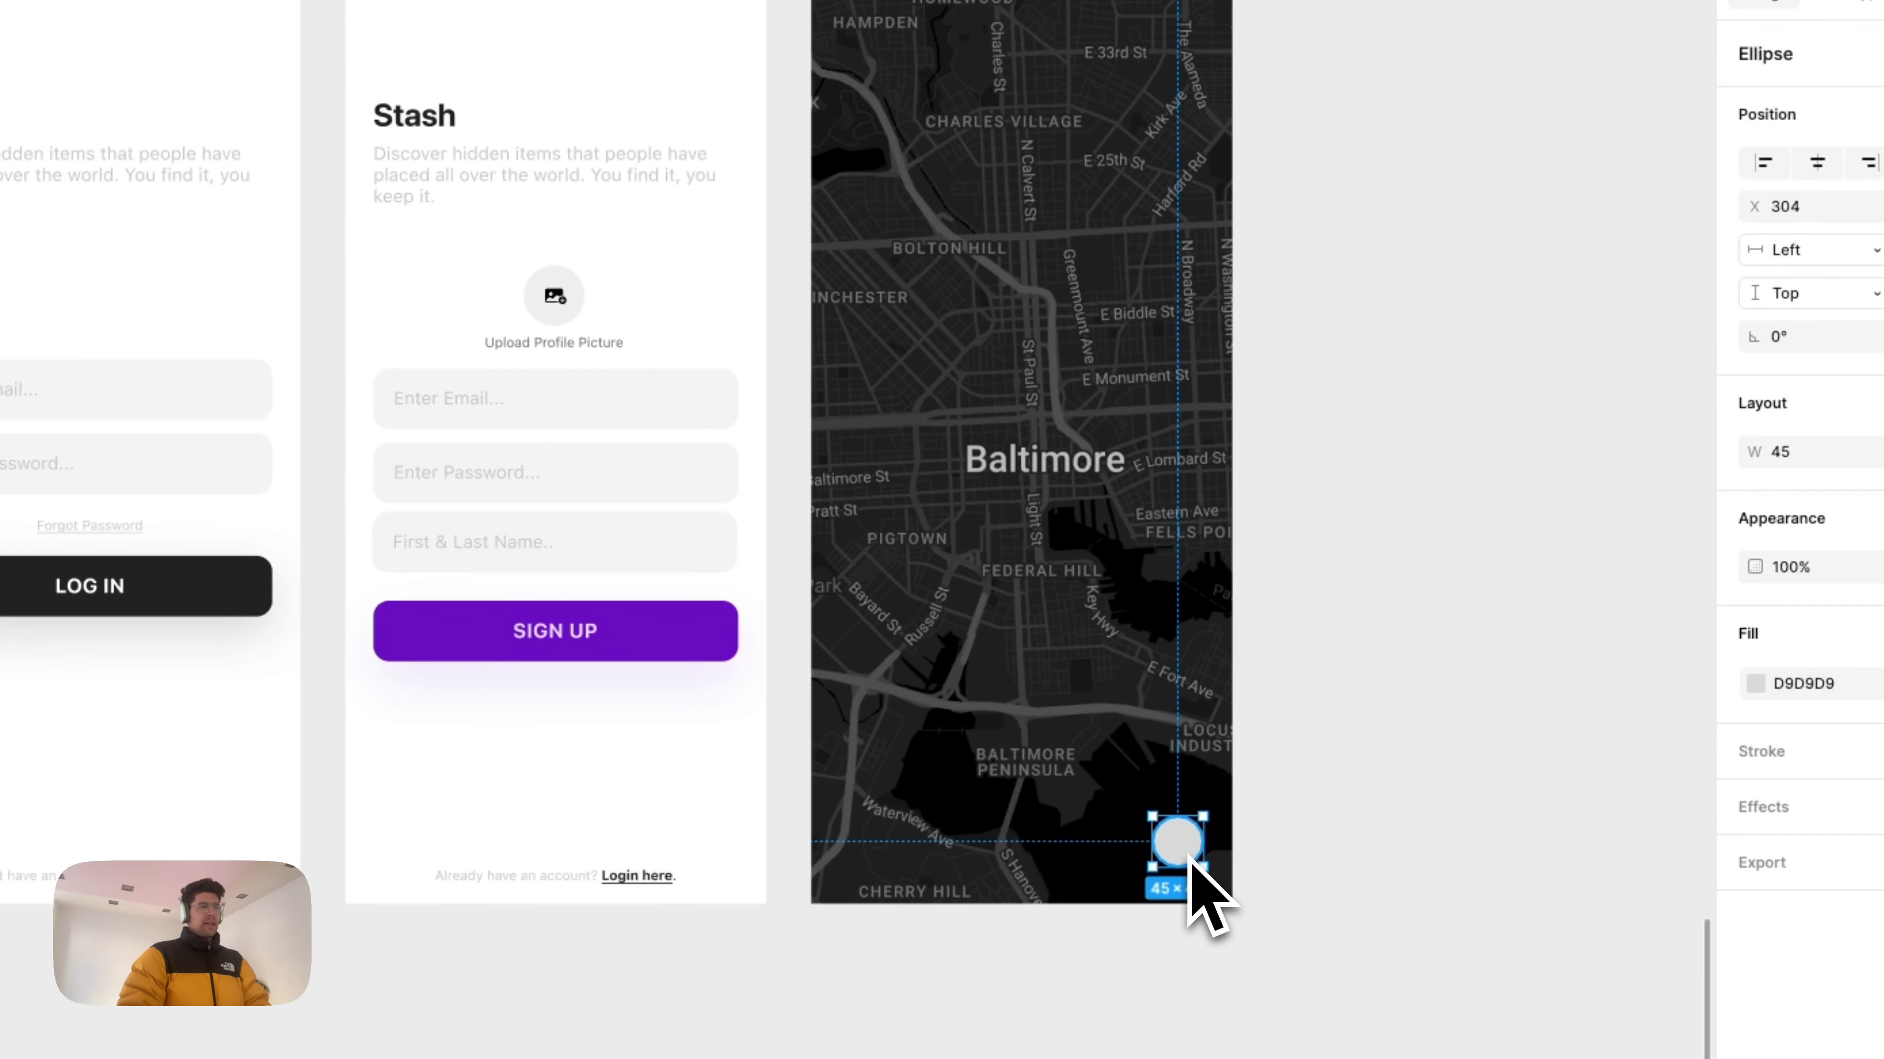
{"action": "scroll", "coordinate": [1189, 858], "scroll_direction": "right", "scroll_amount": 2}
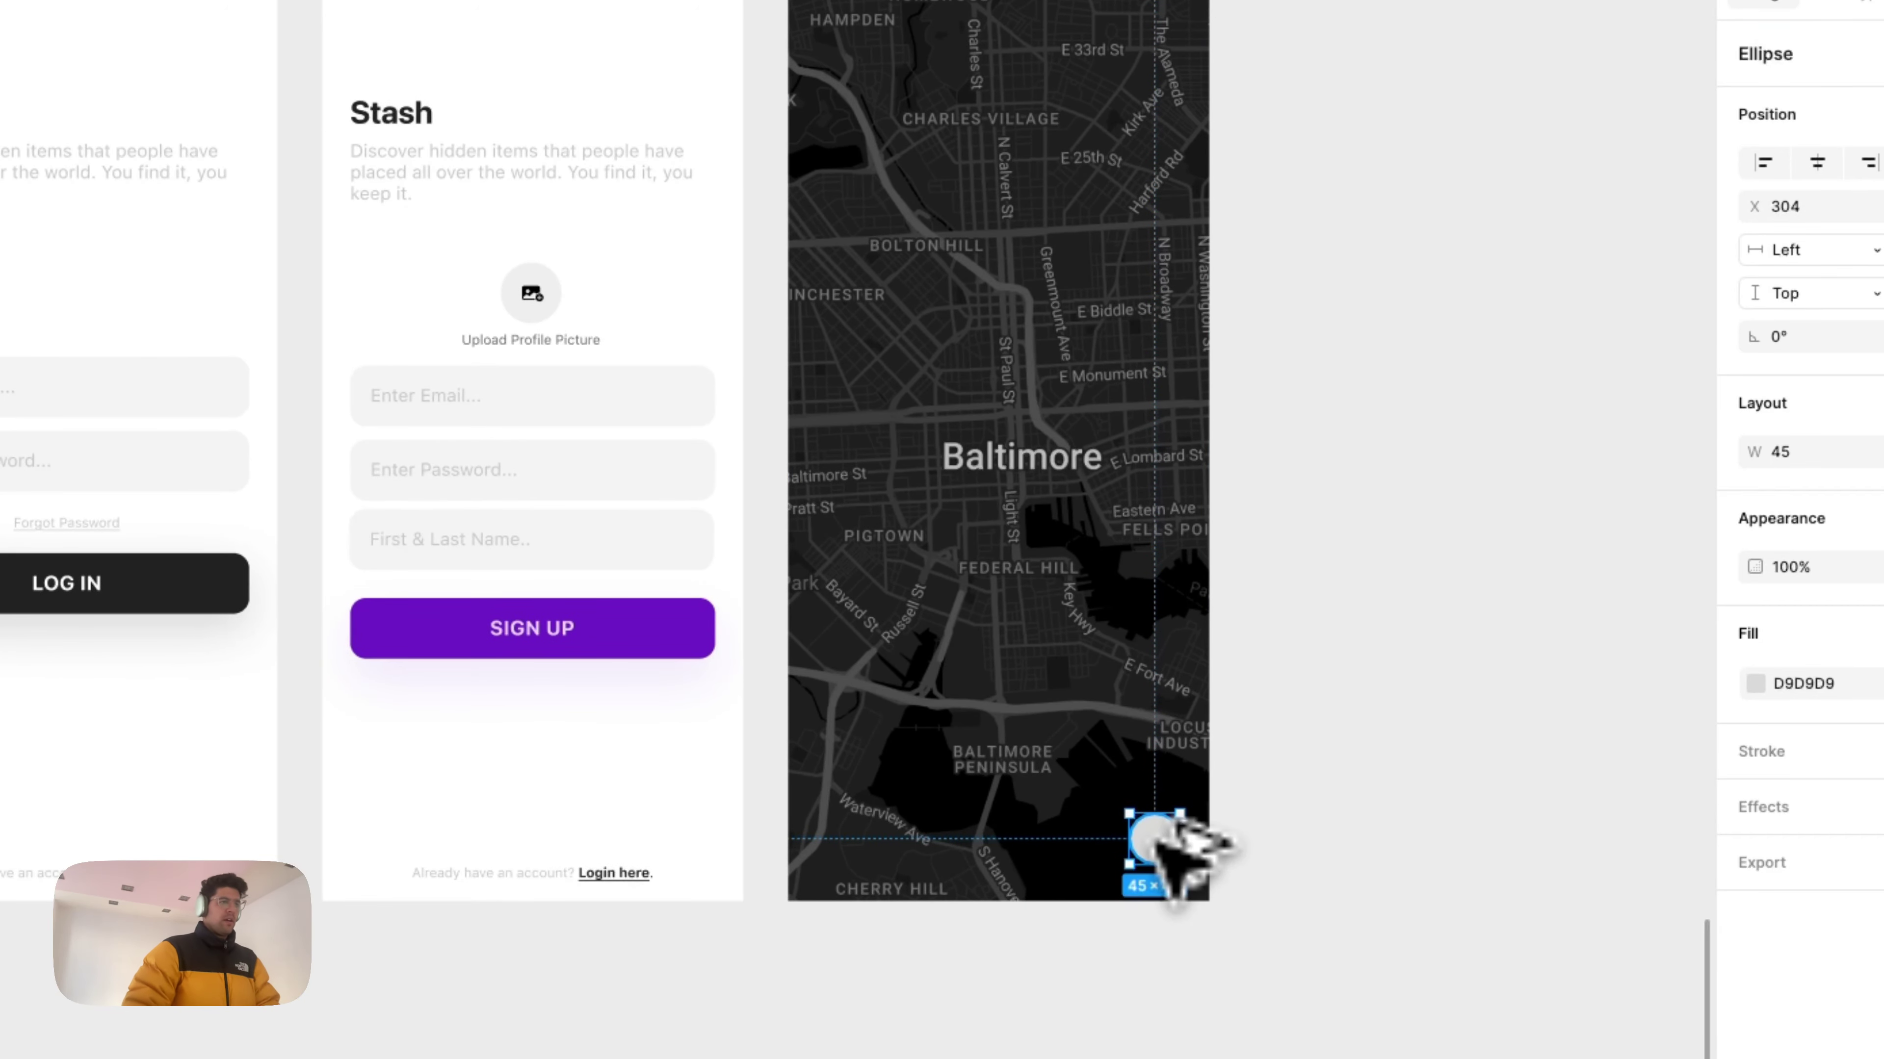
{"action": "left_click_drag", "start_coordinate": [1160, 840], "coordinate": [845, 83]}
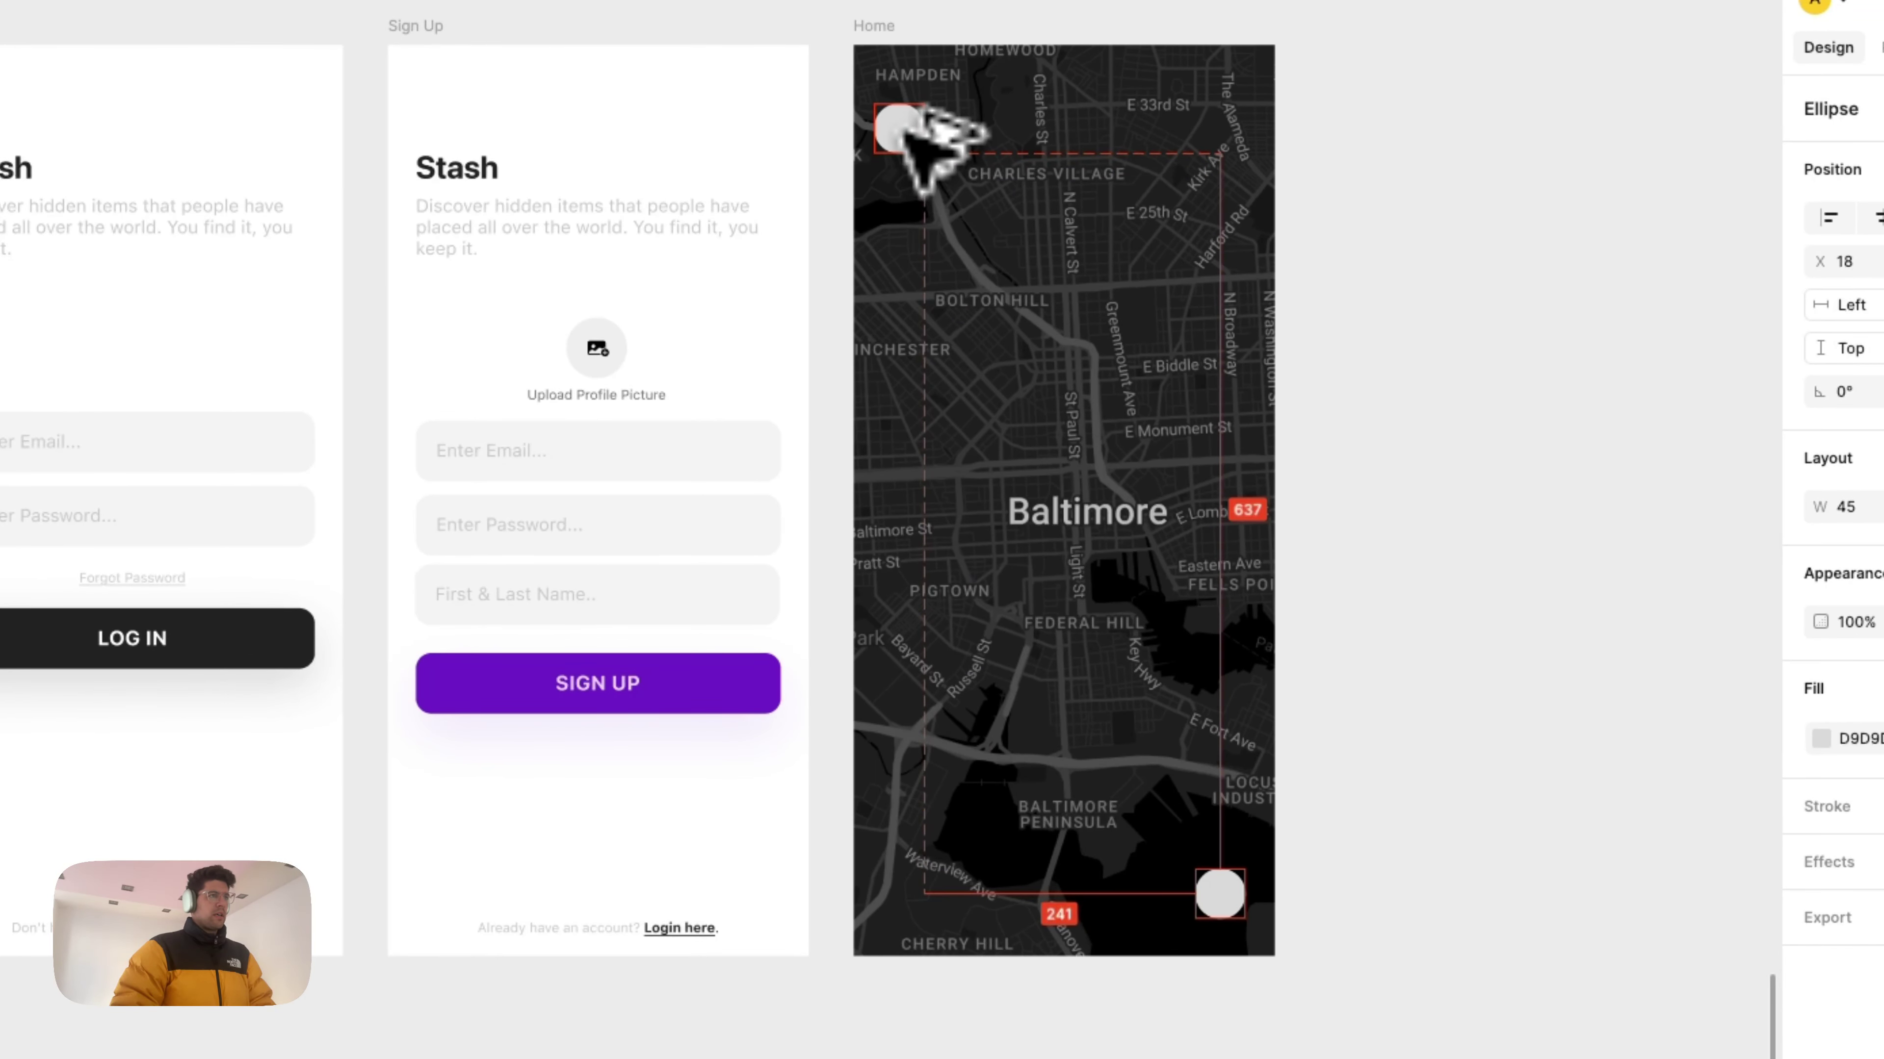
{"action": "key", "text": "super+z"}
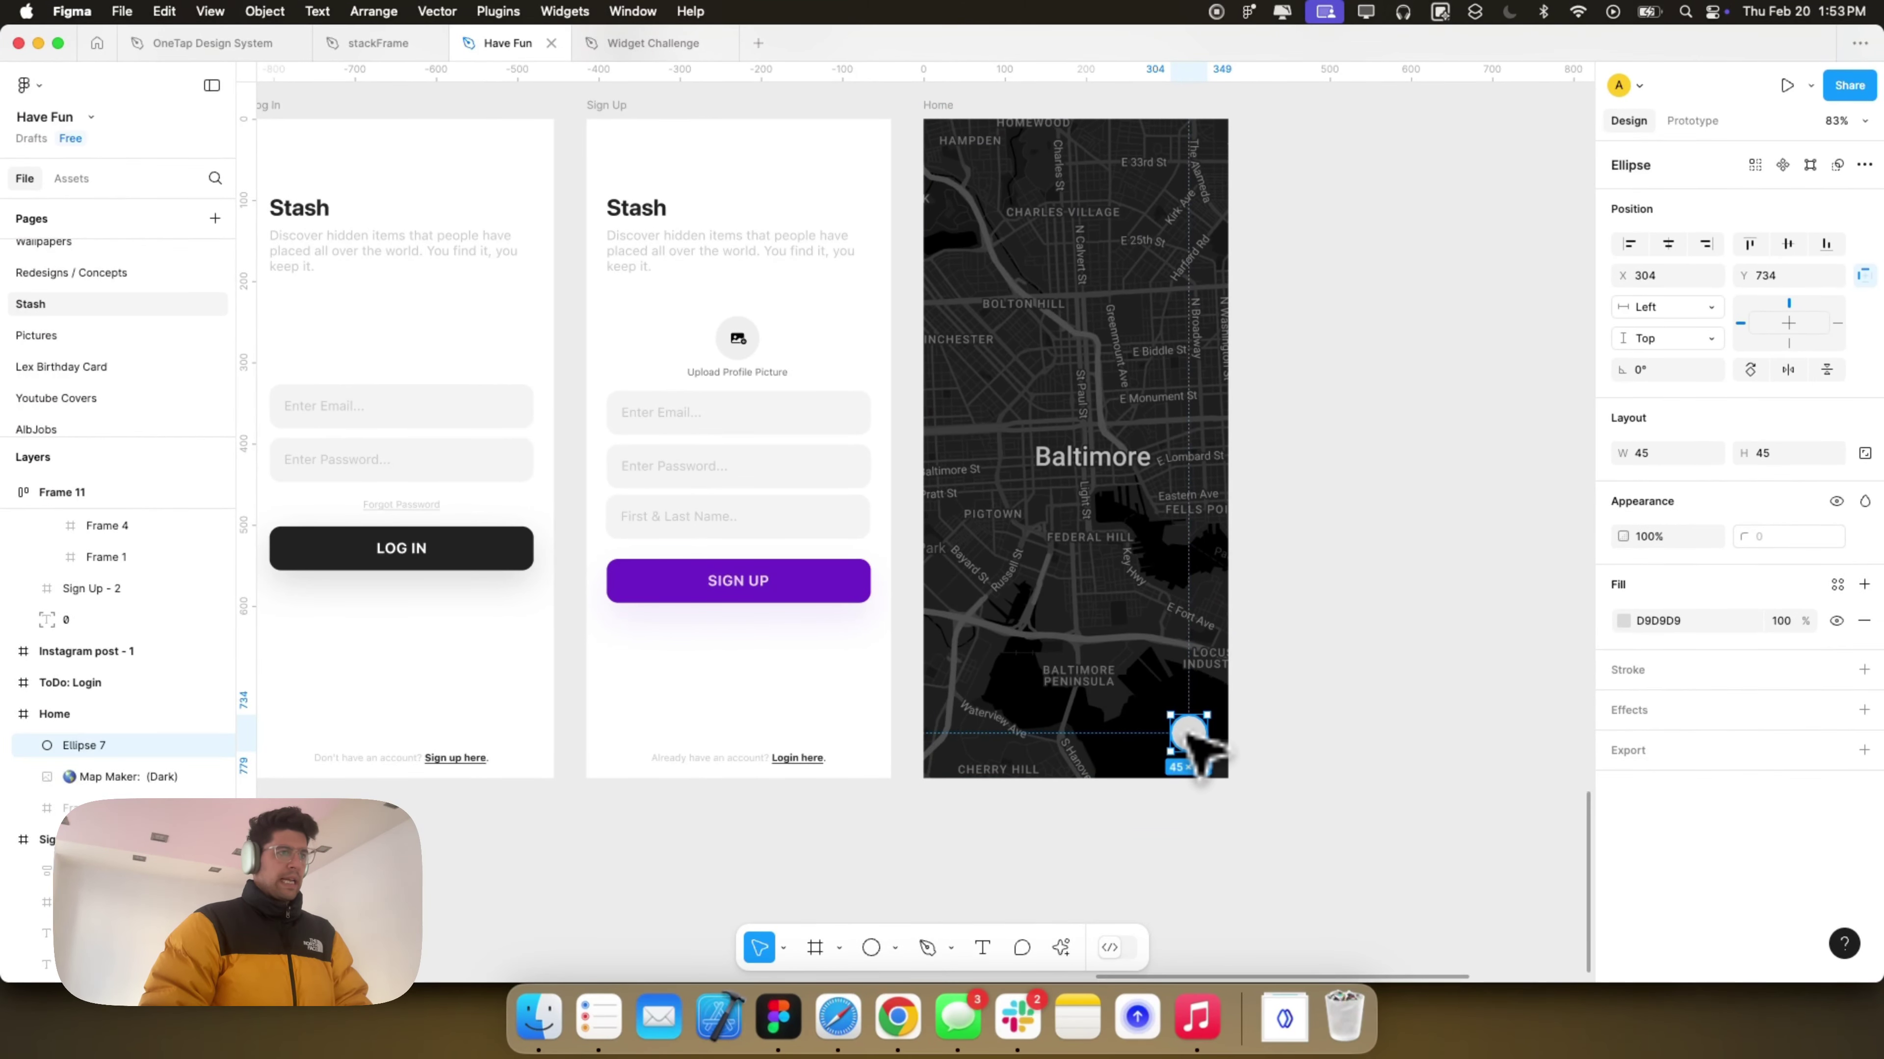
Step: Draw a bar frame about 323 × 50 across the upper part of the Home map and give it a white FFFFFF fill
{"action": "key", "text": "f"}
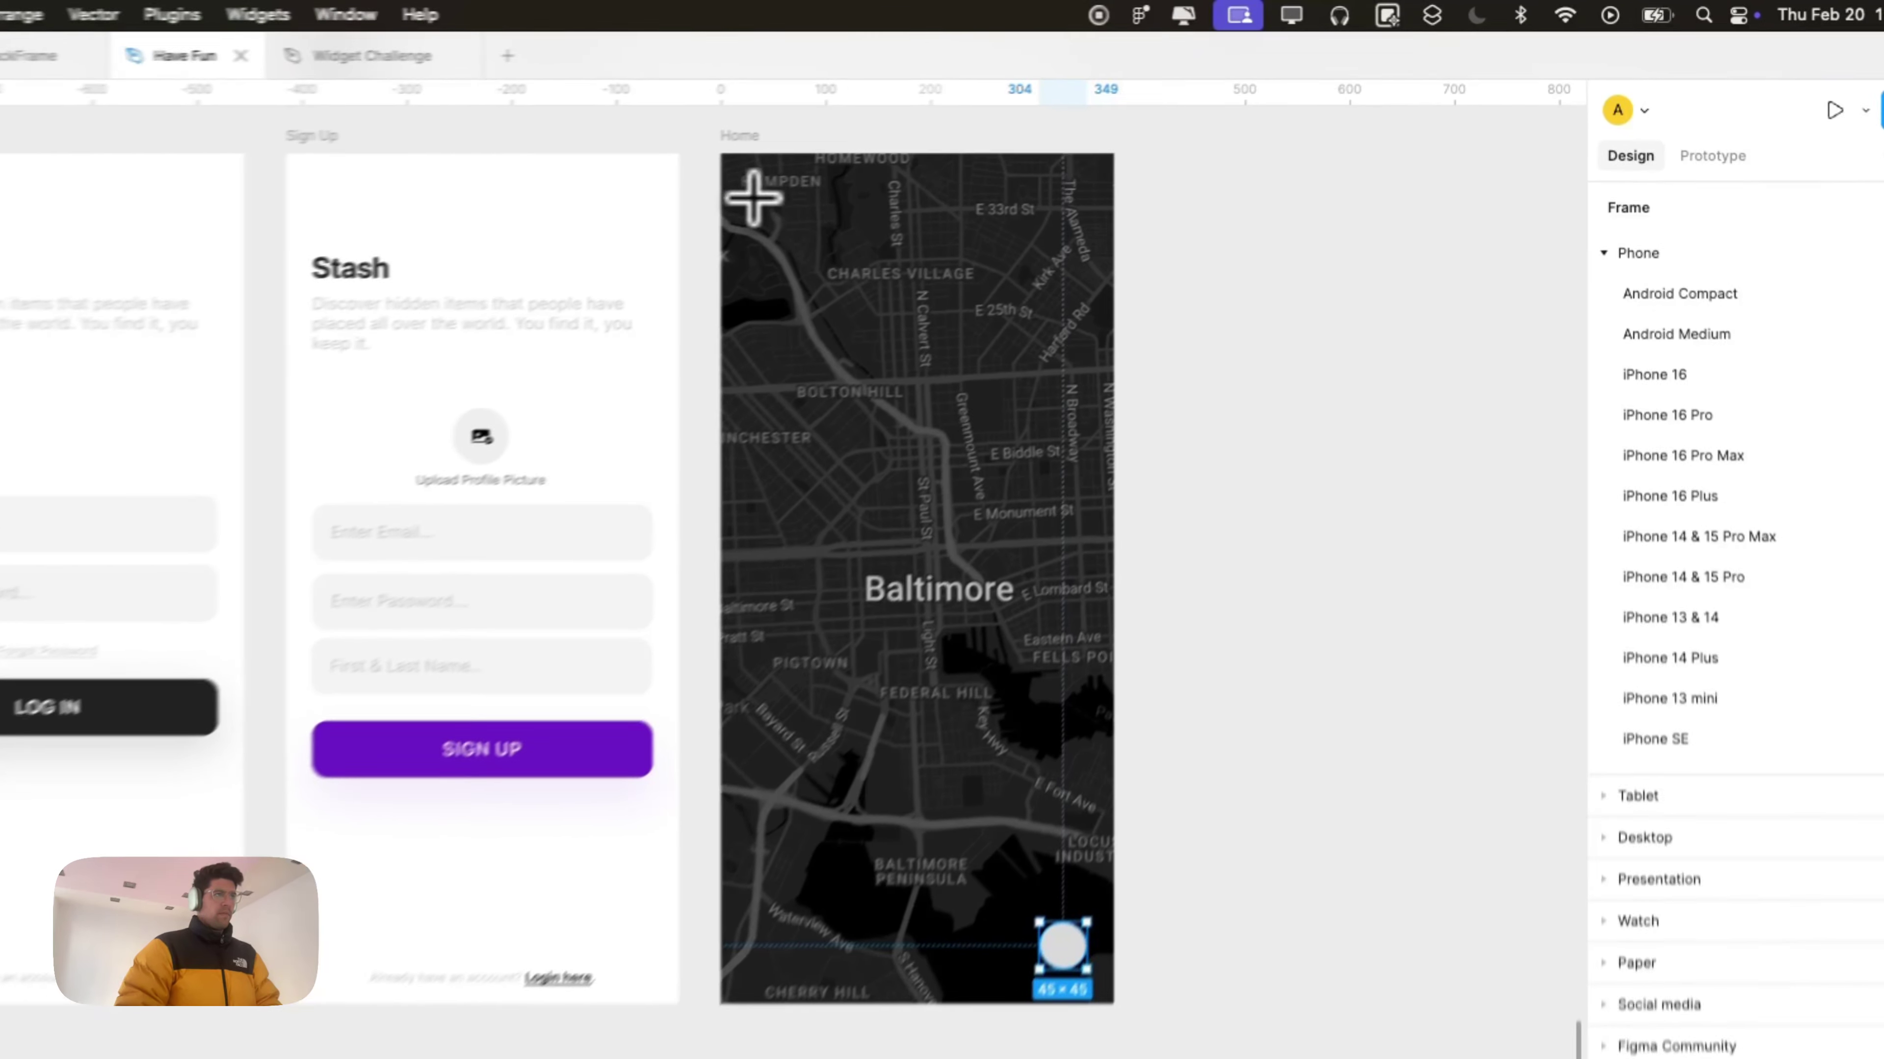
{"action": "left_click_drag", "start_coordinate": [945, 153], "coordinate": [1204, 191]}
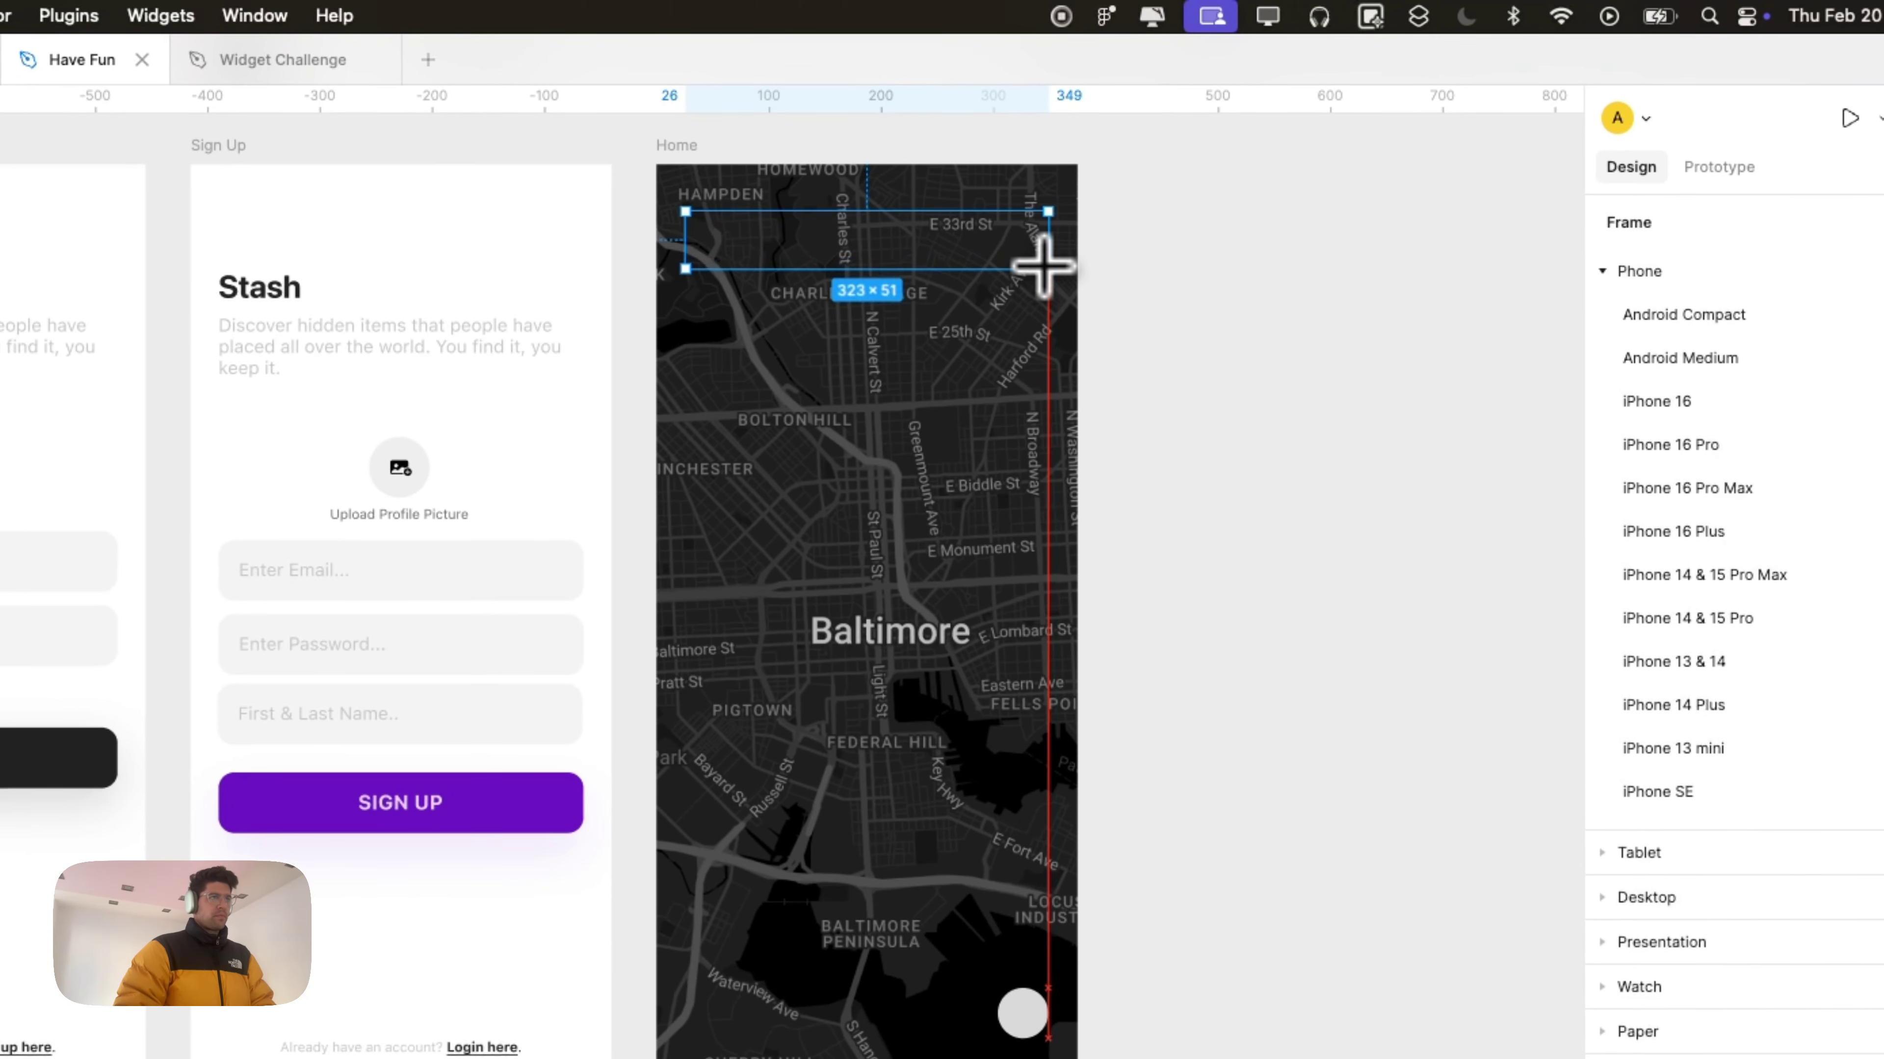
{"action": "left_click_drag", "start_coordinate": [1048, 265], "coordinate": [1047, 270]}
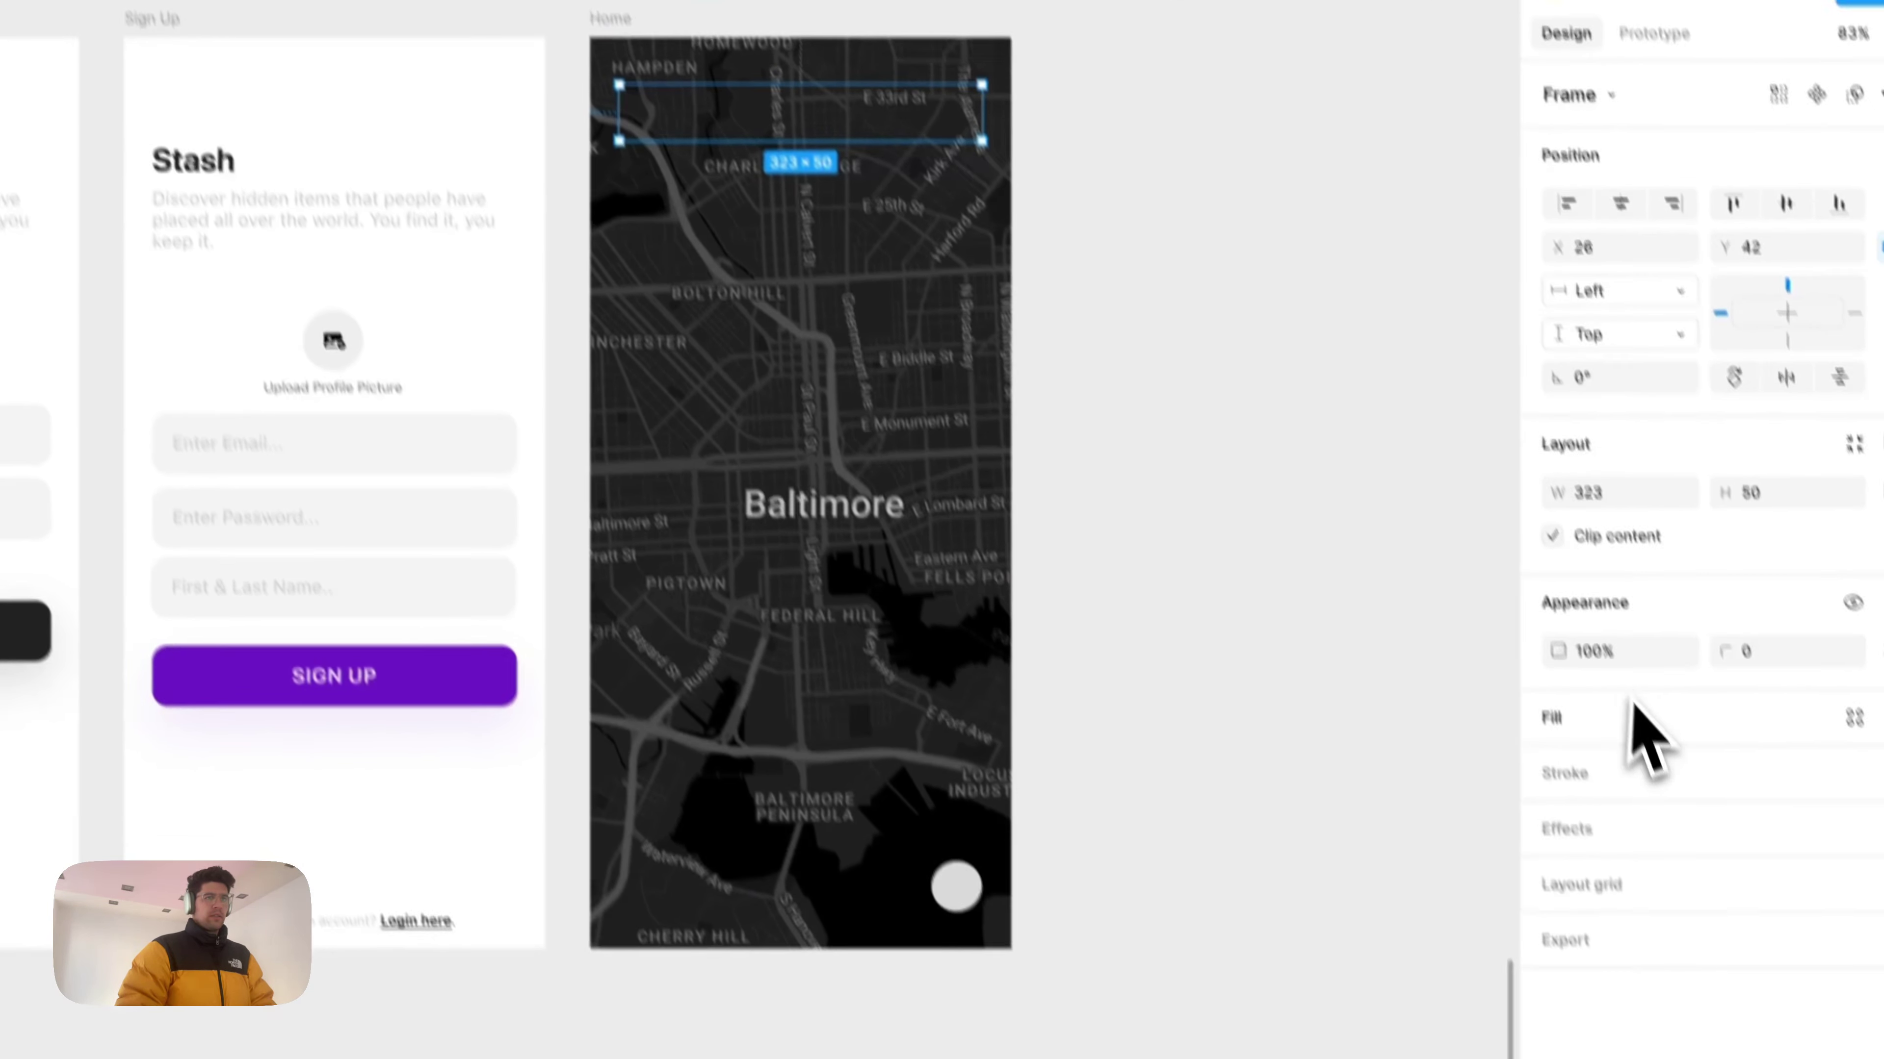
{"action": "left_click", "coordinate": [1635, 713]}
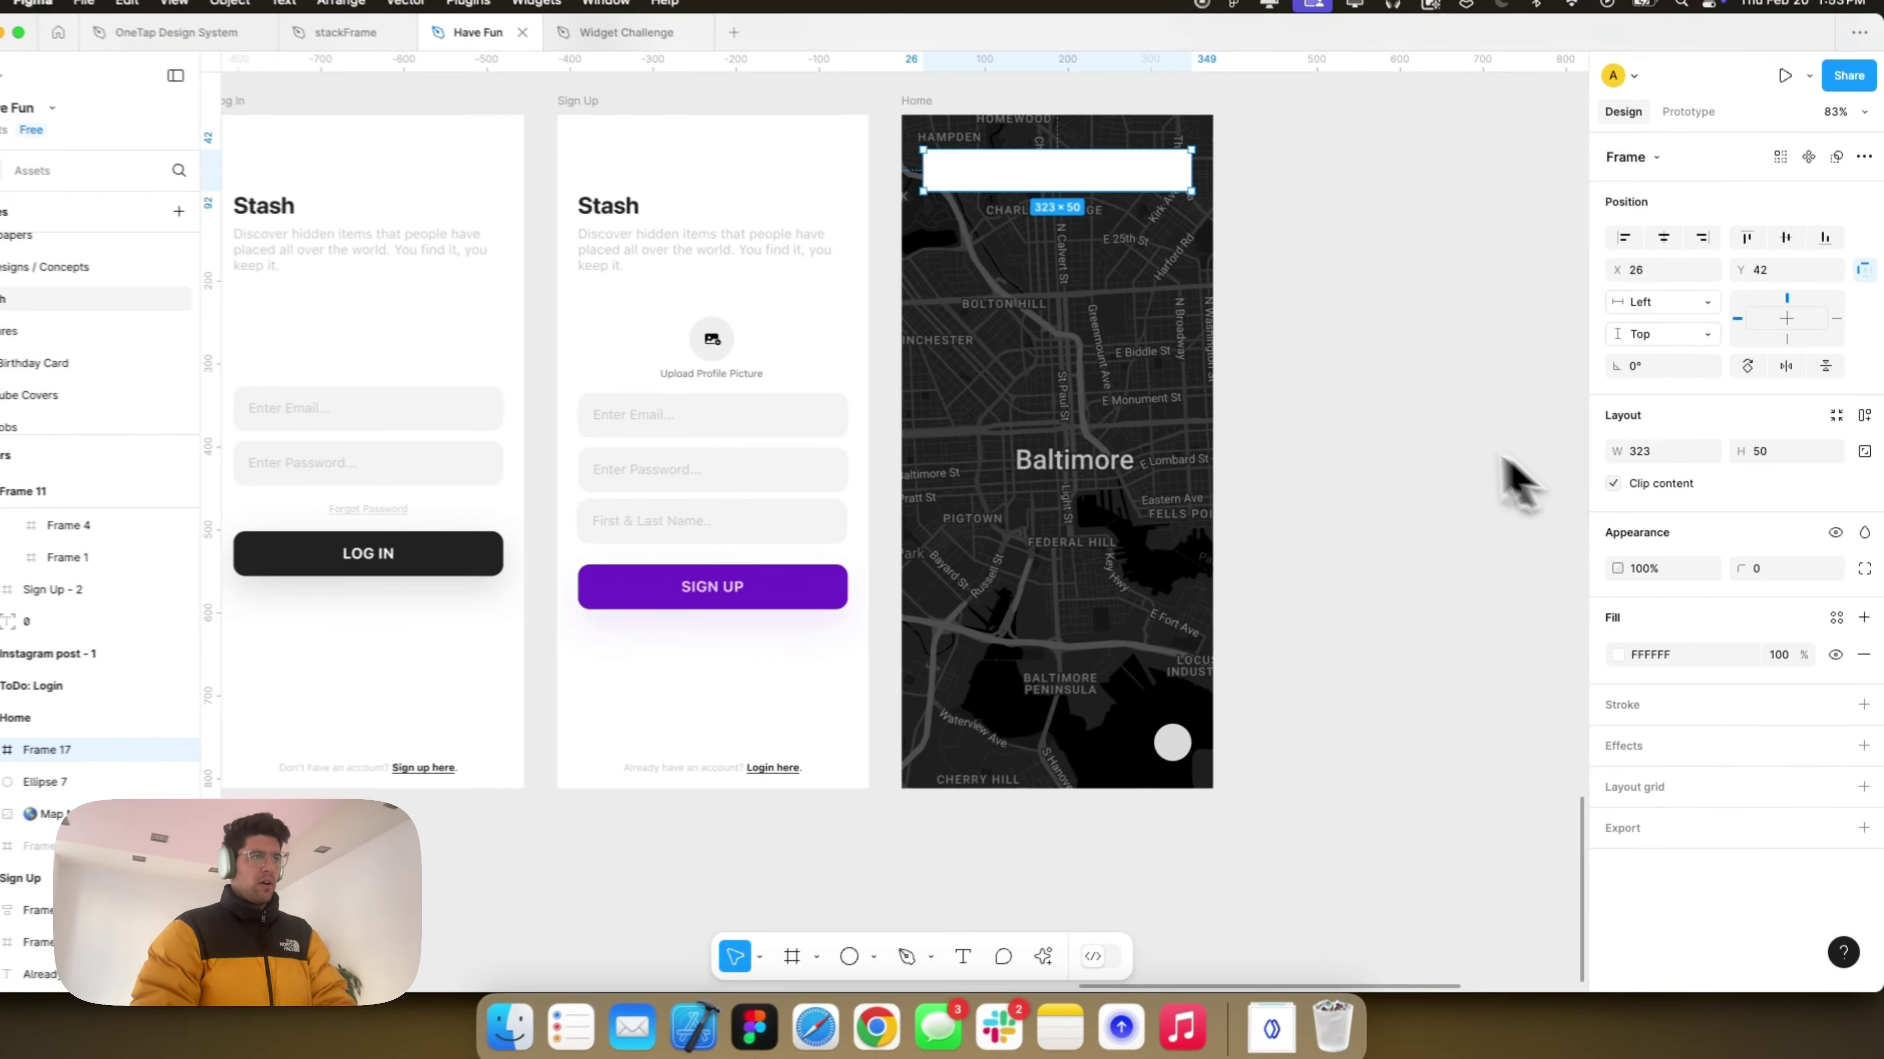
Step: Change the bar's fill to a linear gradient running diagonally from its upper-left corner to its lower-right corner
{"action": "scroll", "coordinate": [1169, 434], "scroll_direction": "up", "scroll_amount": 5}
{"action": "scroll", "coordinate": [1196, 360], "scroll_direction": "down", "scroll_amount": 5}
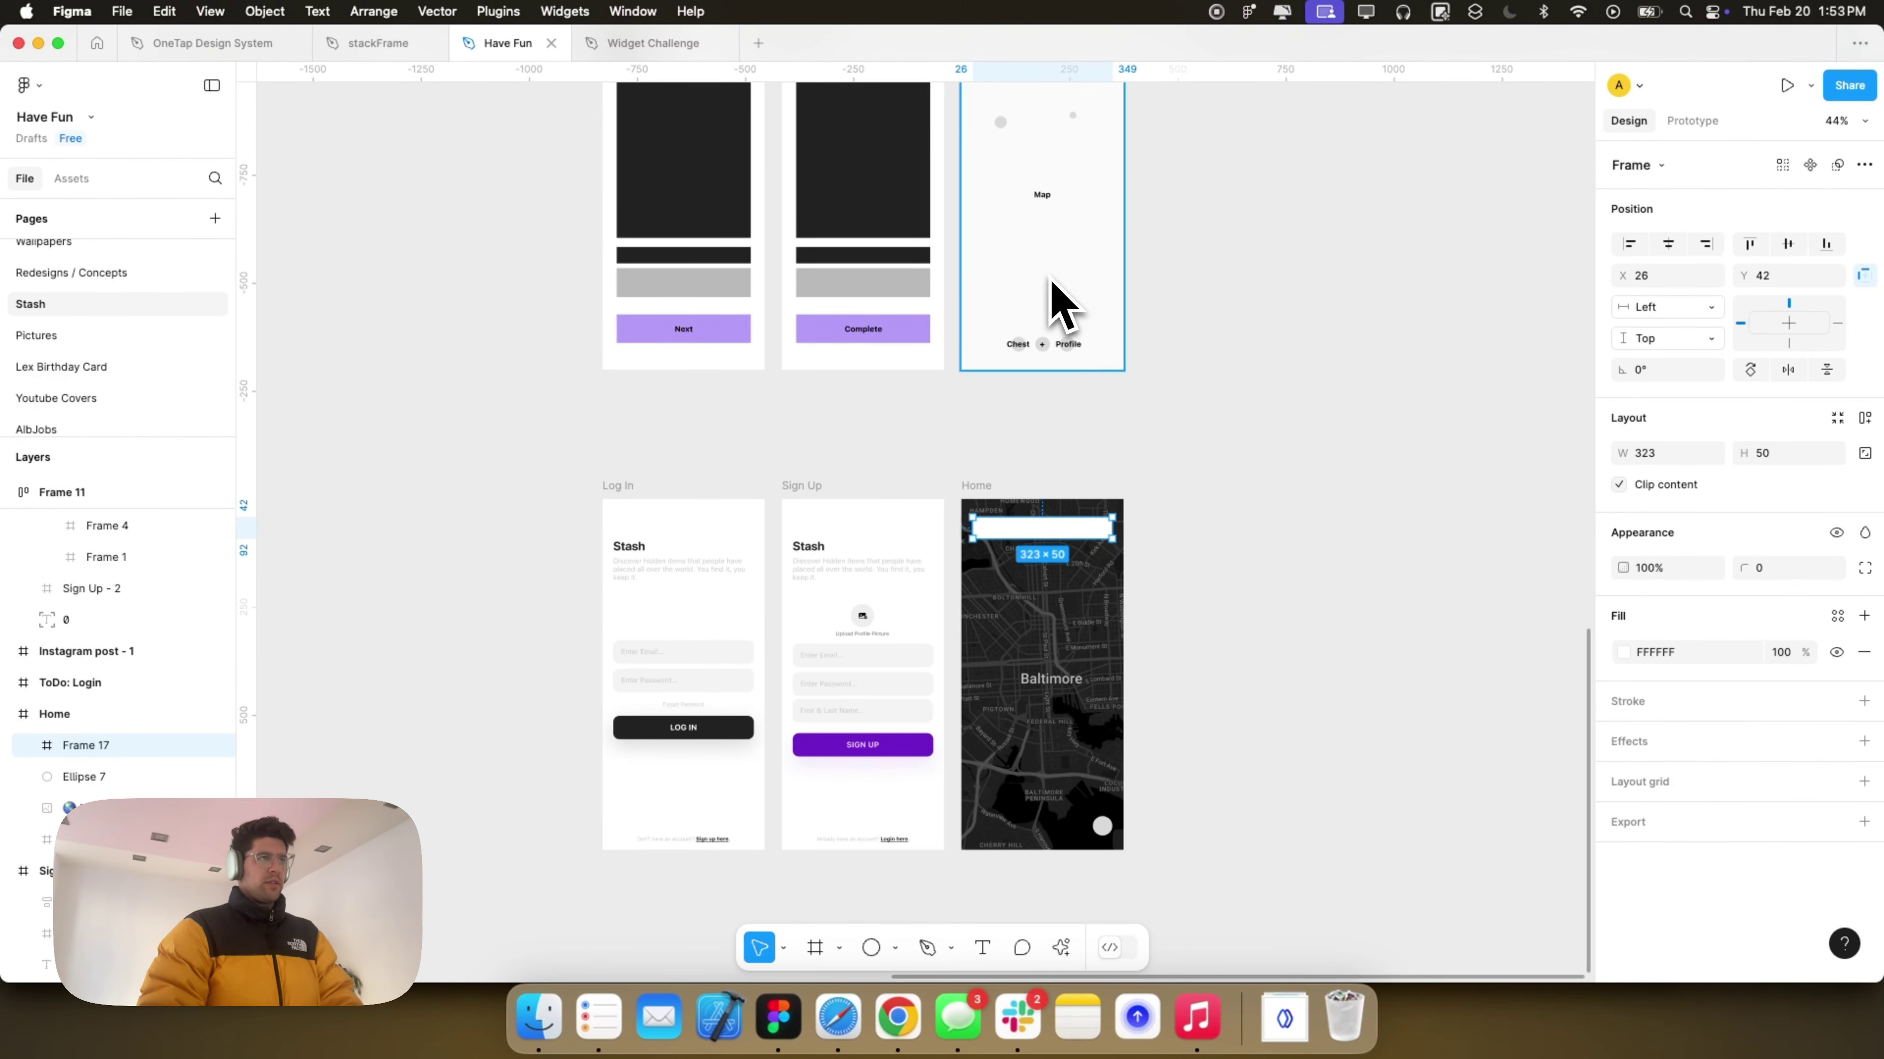
{"action": "scroll", "coordinate": [1068, 480], "scroll_direction": "up", "scroll_amount": 5}
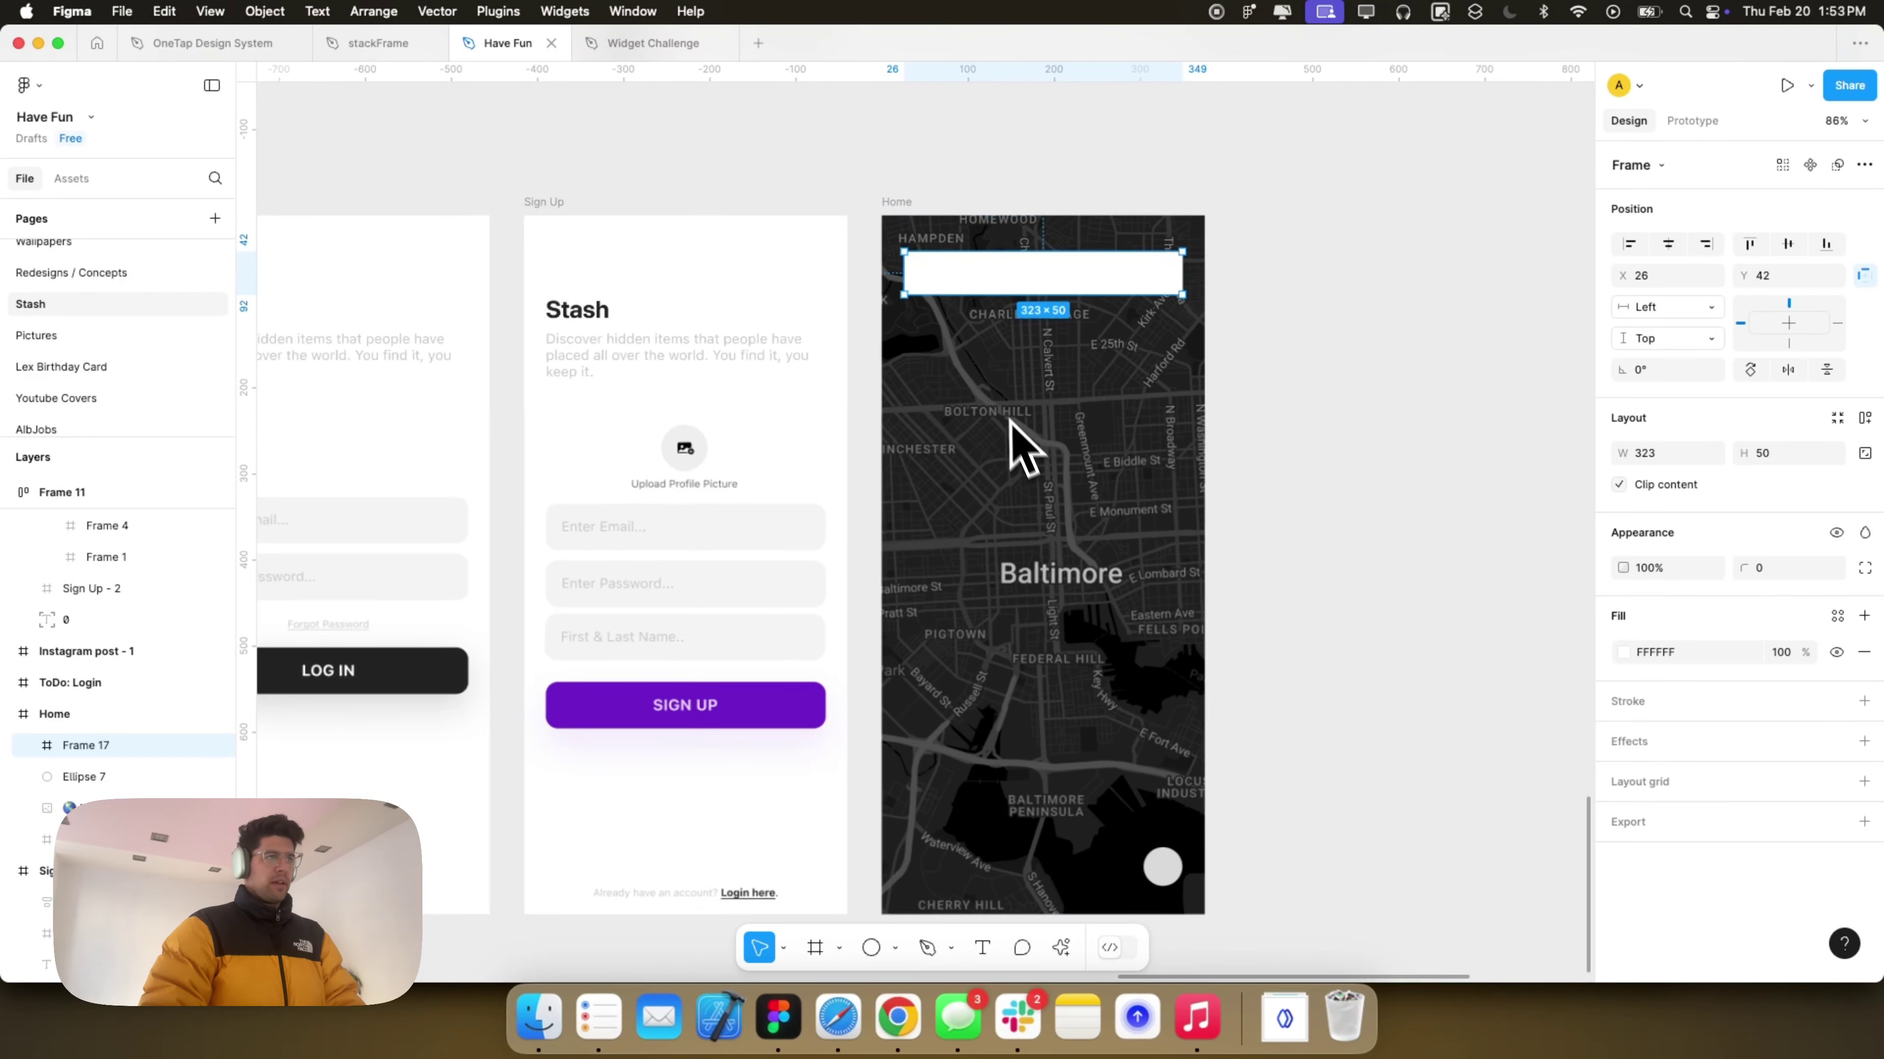
{"action": "scroll", "coordinate": [1019, 430], "scroll_direction": "down", "scroll_amount": 2}
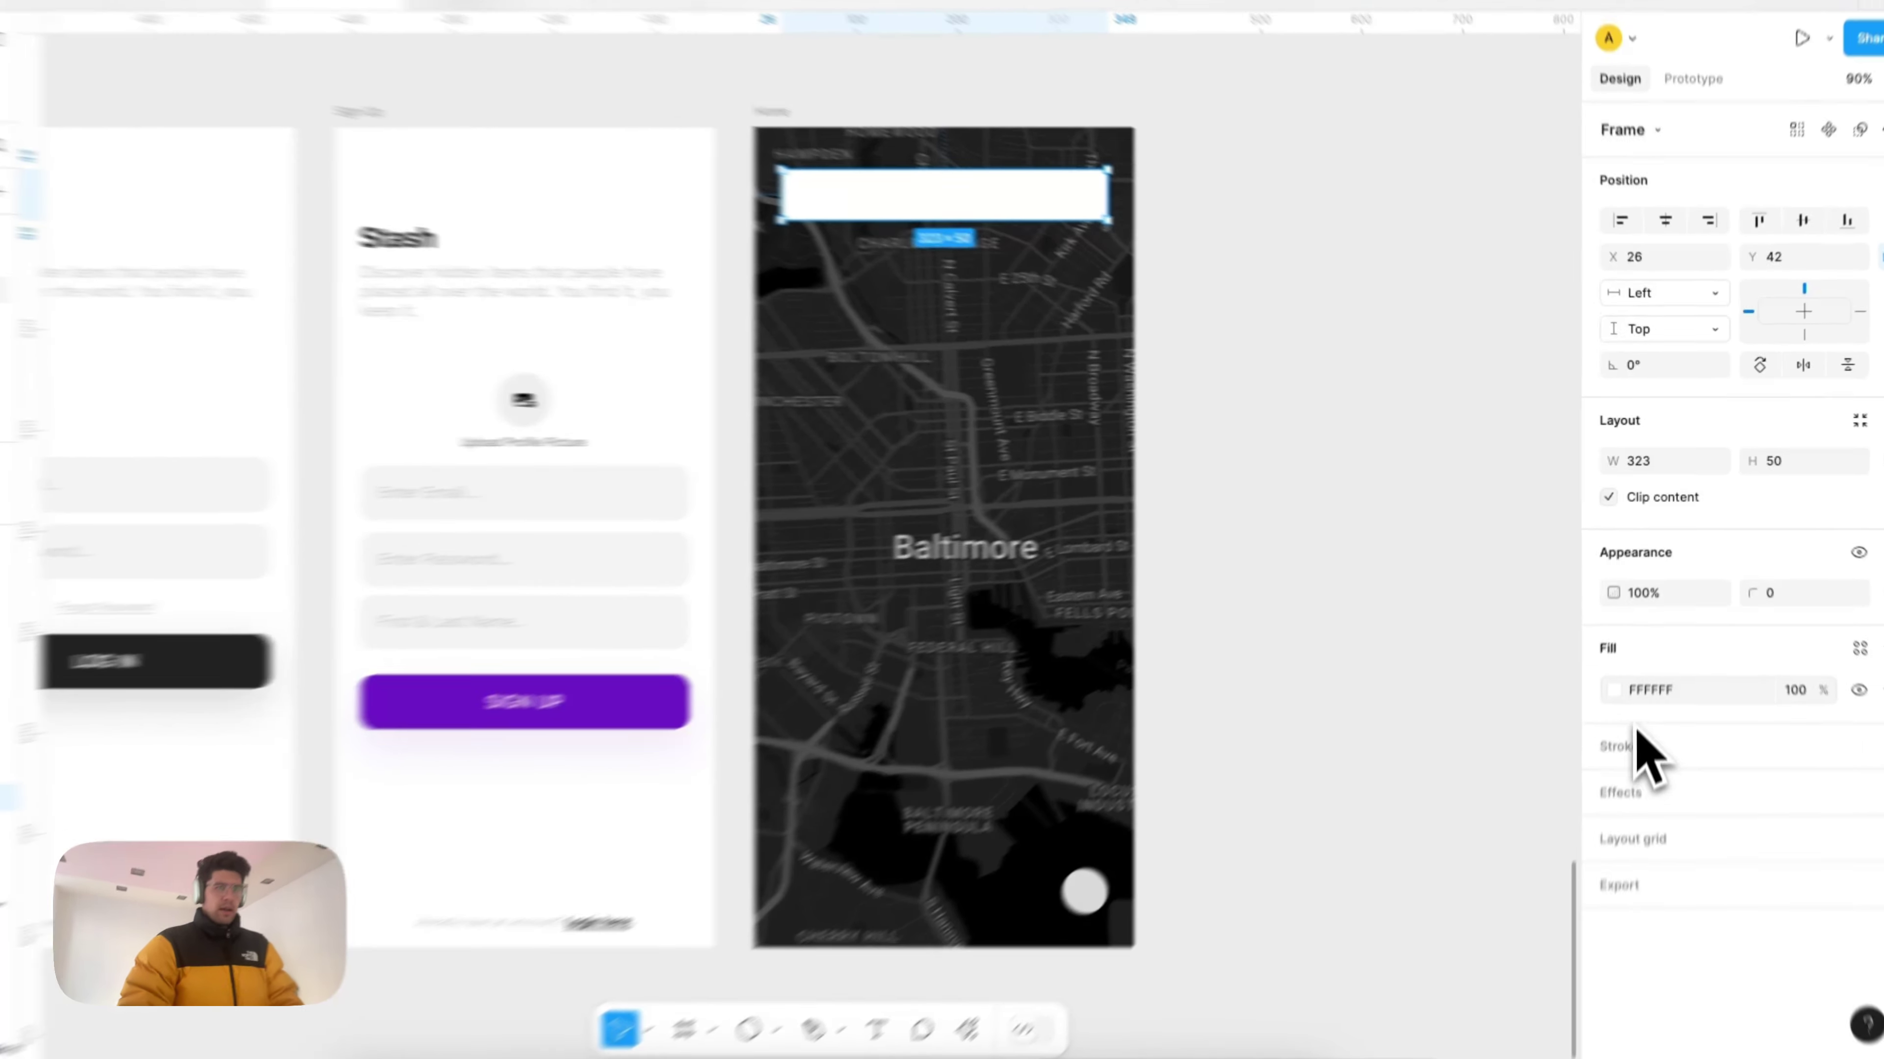
{"action": "left_click", "coordinate": [1623, 653]}
{"action": "left_click", "coordinate": [1404, 468]}
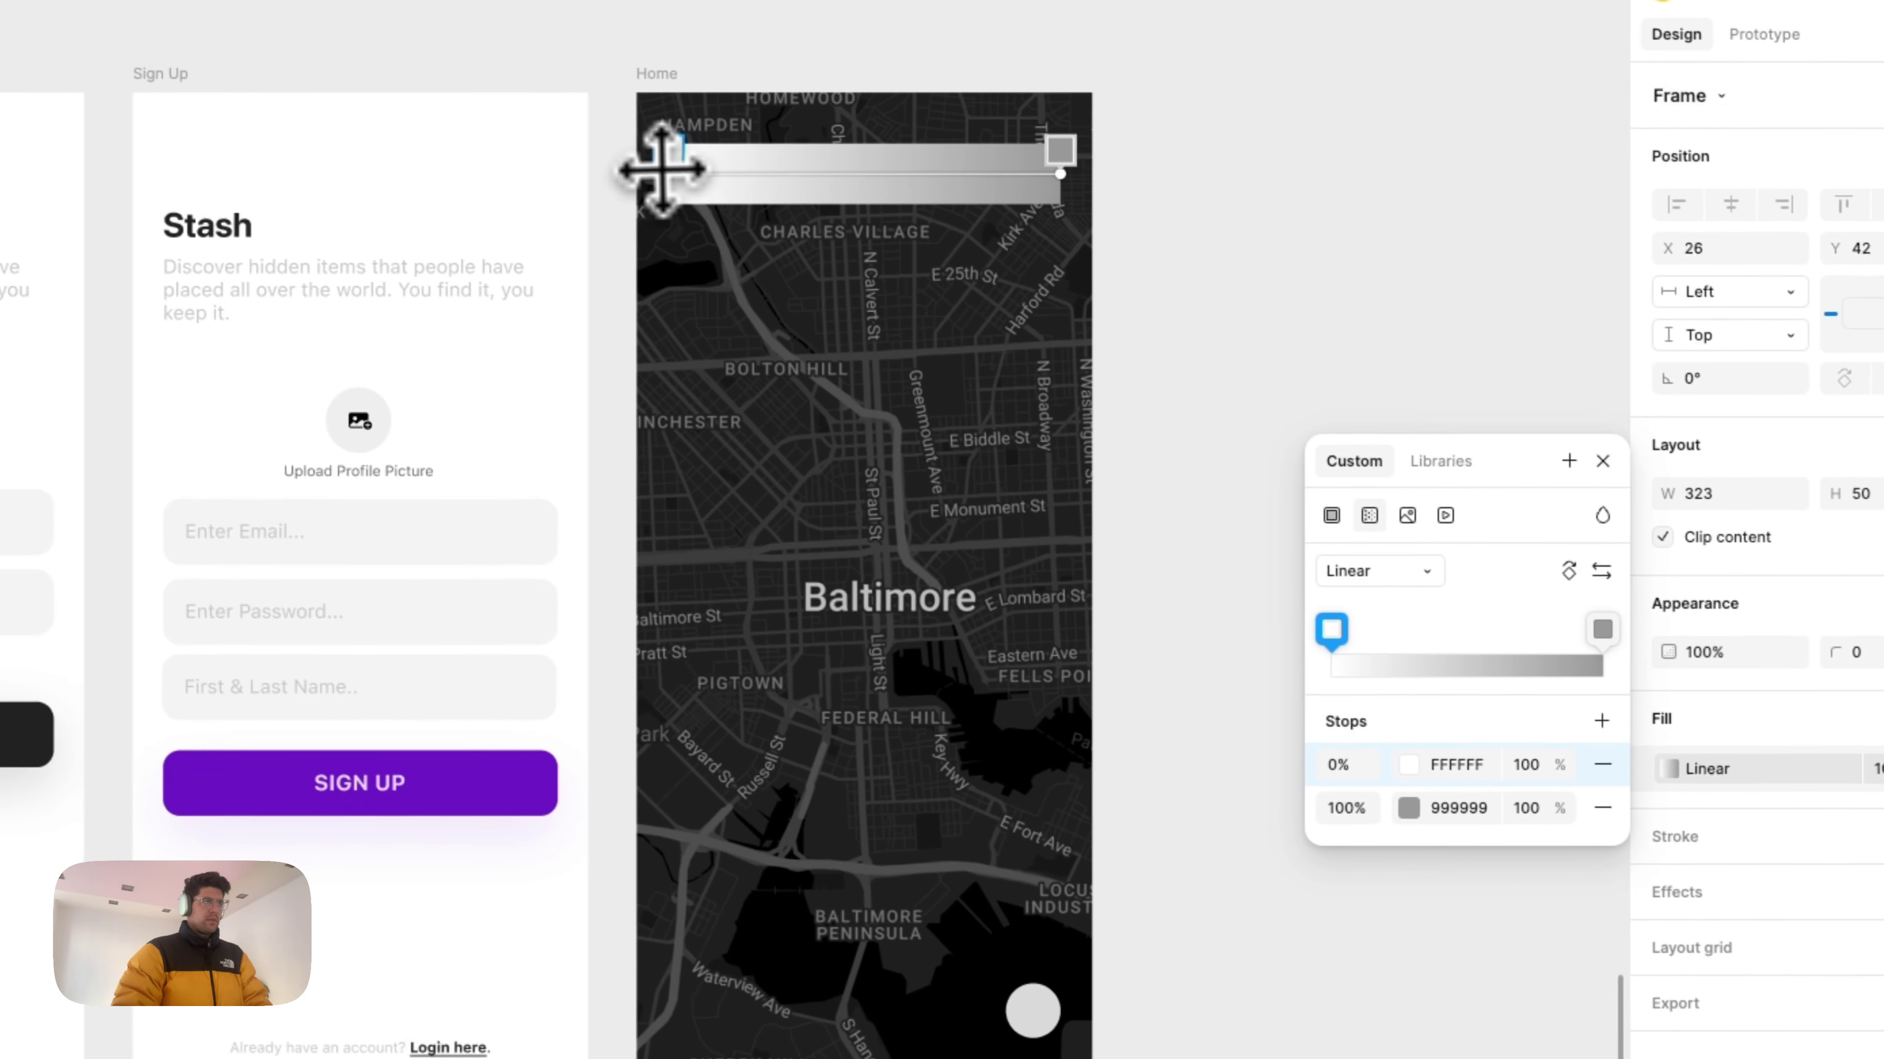
{"action": "left_click_drag", "start_coordinate": [599, 154], "coordinate": [598, 134]}
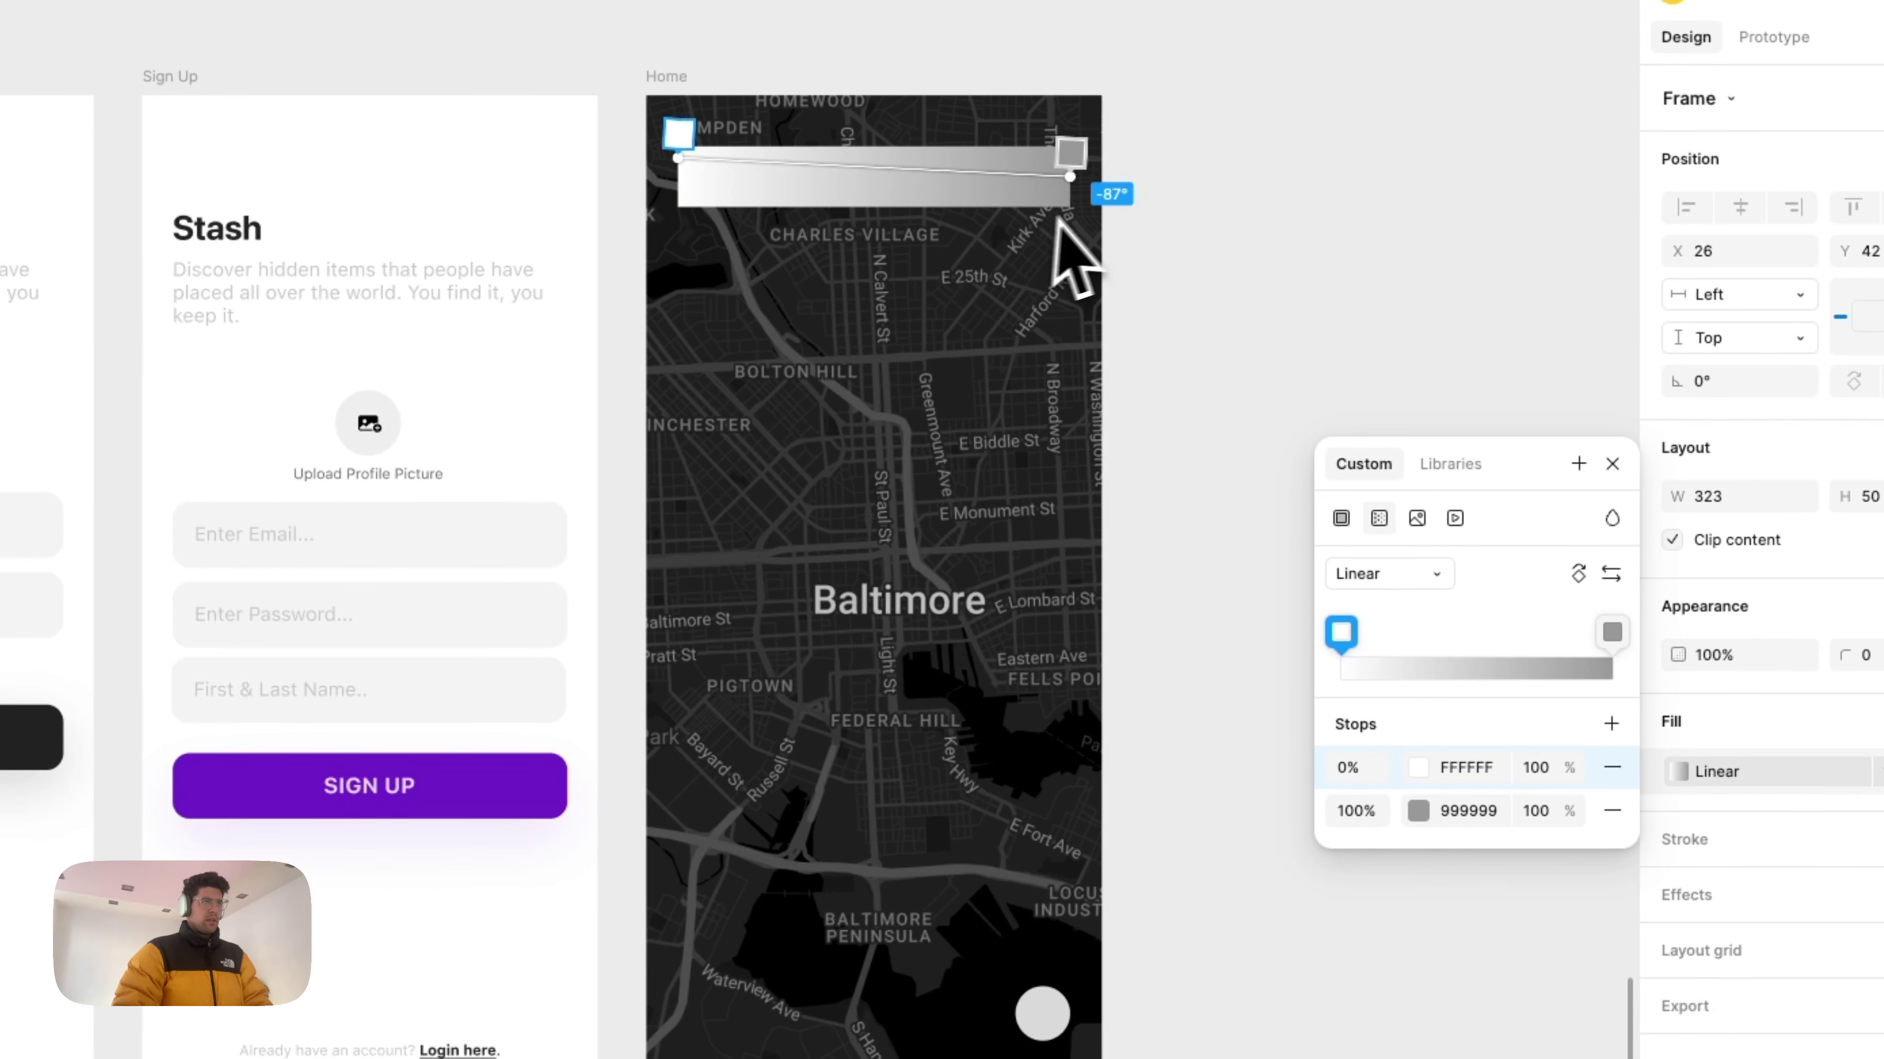
{"action": "left_click_drag", "start_coordinate": [1069, 177], "coordinate": [1070, 207]}
Step: Set the bar gradient's 100% stop to FFFFFF with 25% opacity
{"action": "left_click_drag", "start_coordinate": [1499, 811], "coordinate": [1470, 816]}
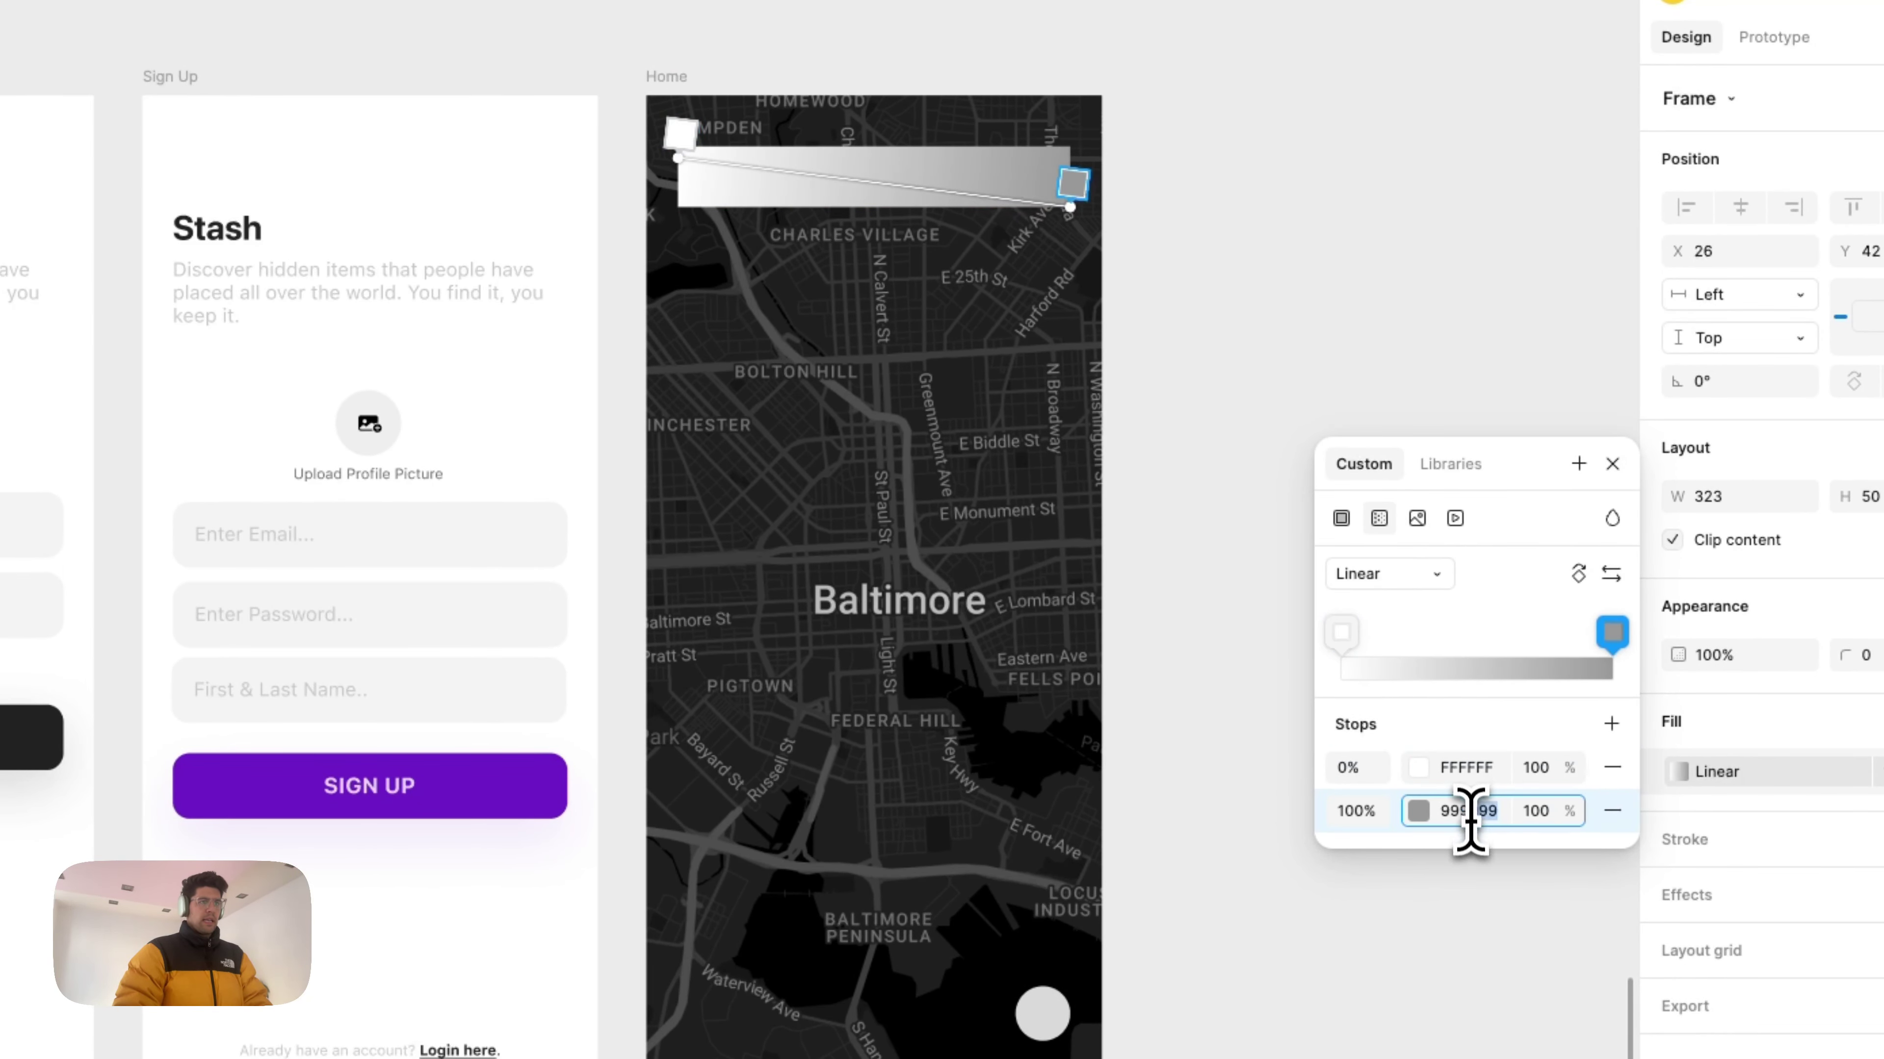
{"action": "type", "text": "f"}
{"action": "key", "text": "Tab"}
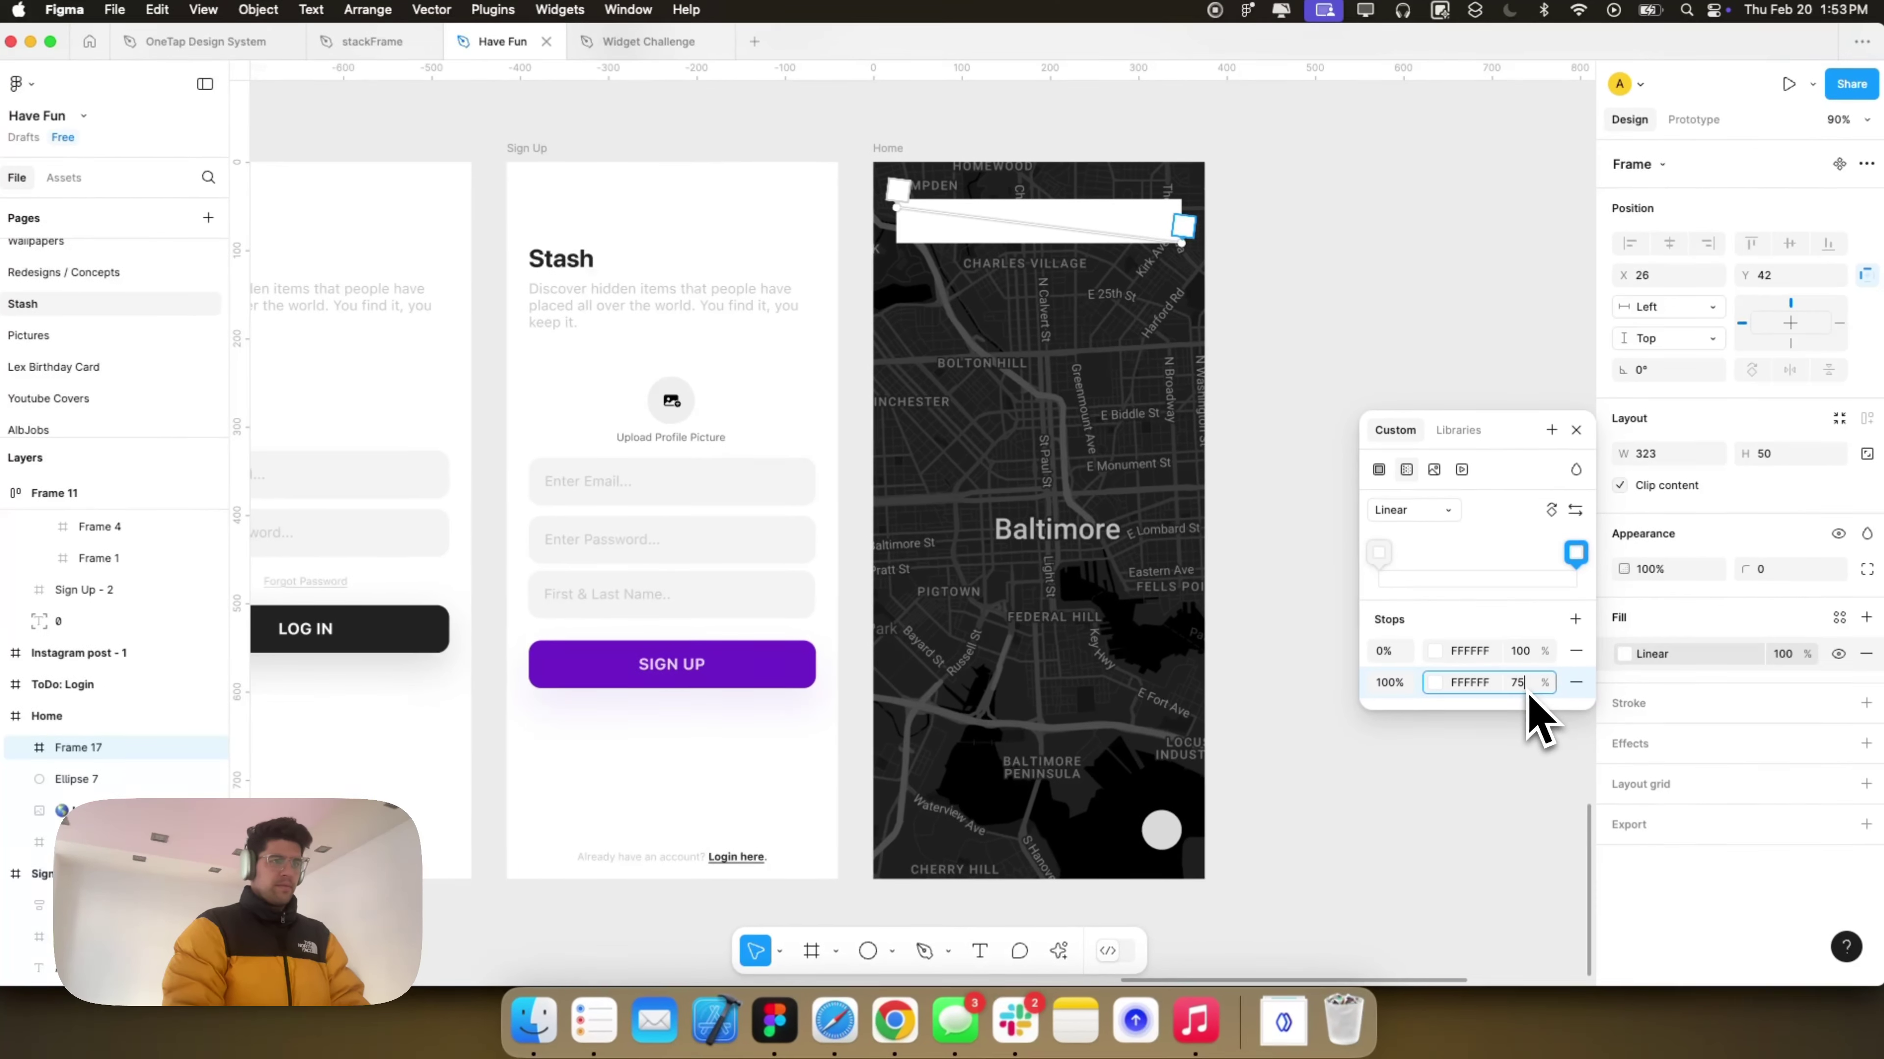
{"action": "type", "text": "3"}
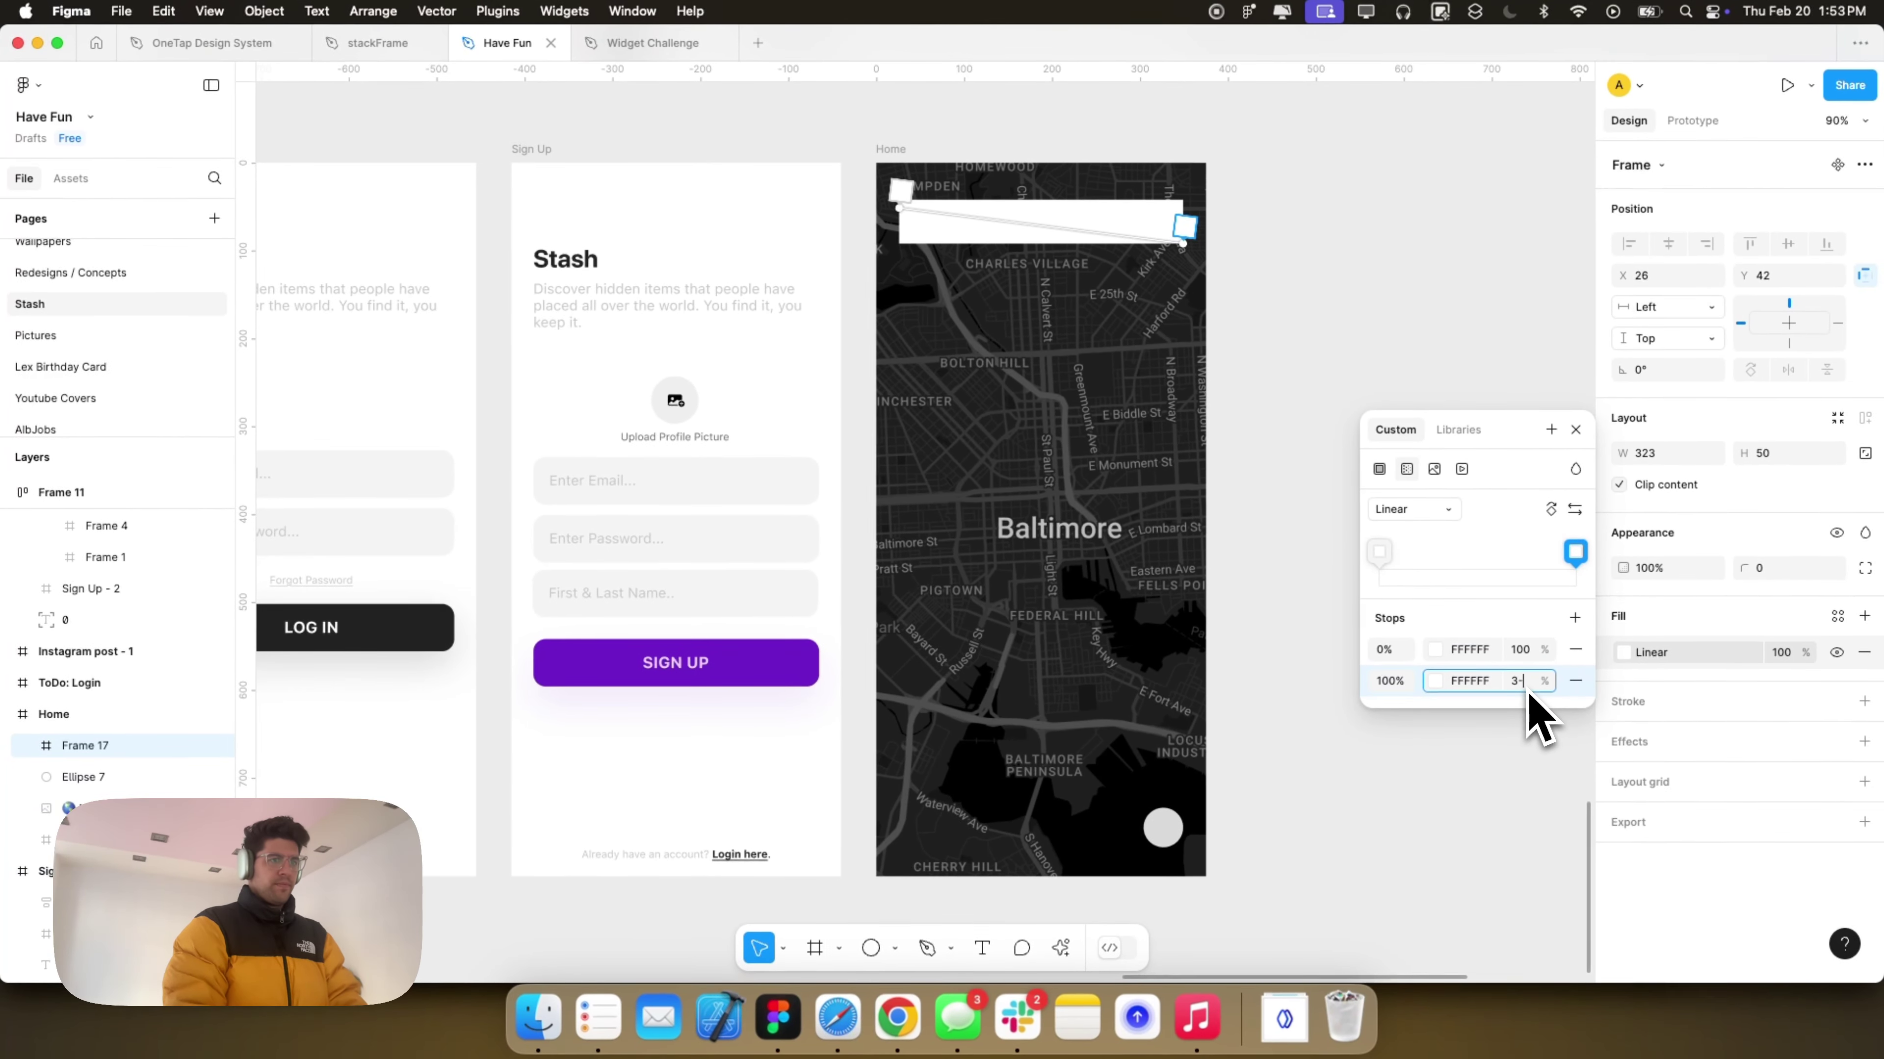
{"action": "type", "text": "25"}
{"action": "key", "text": "Return"}
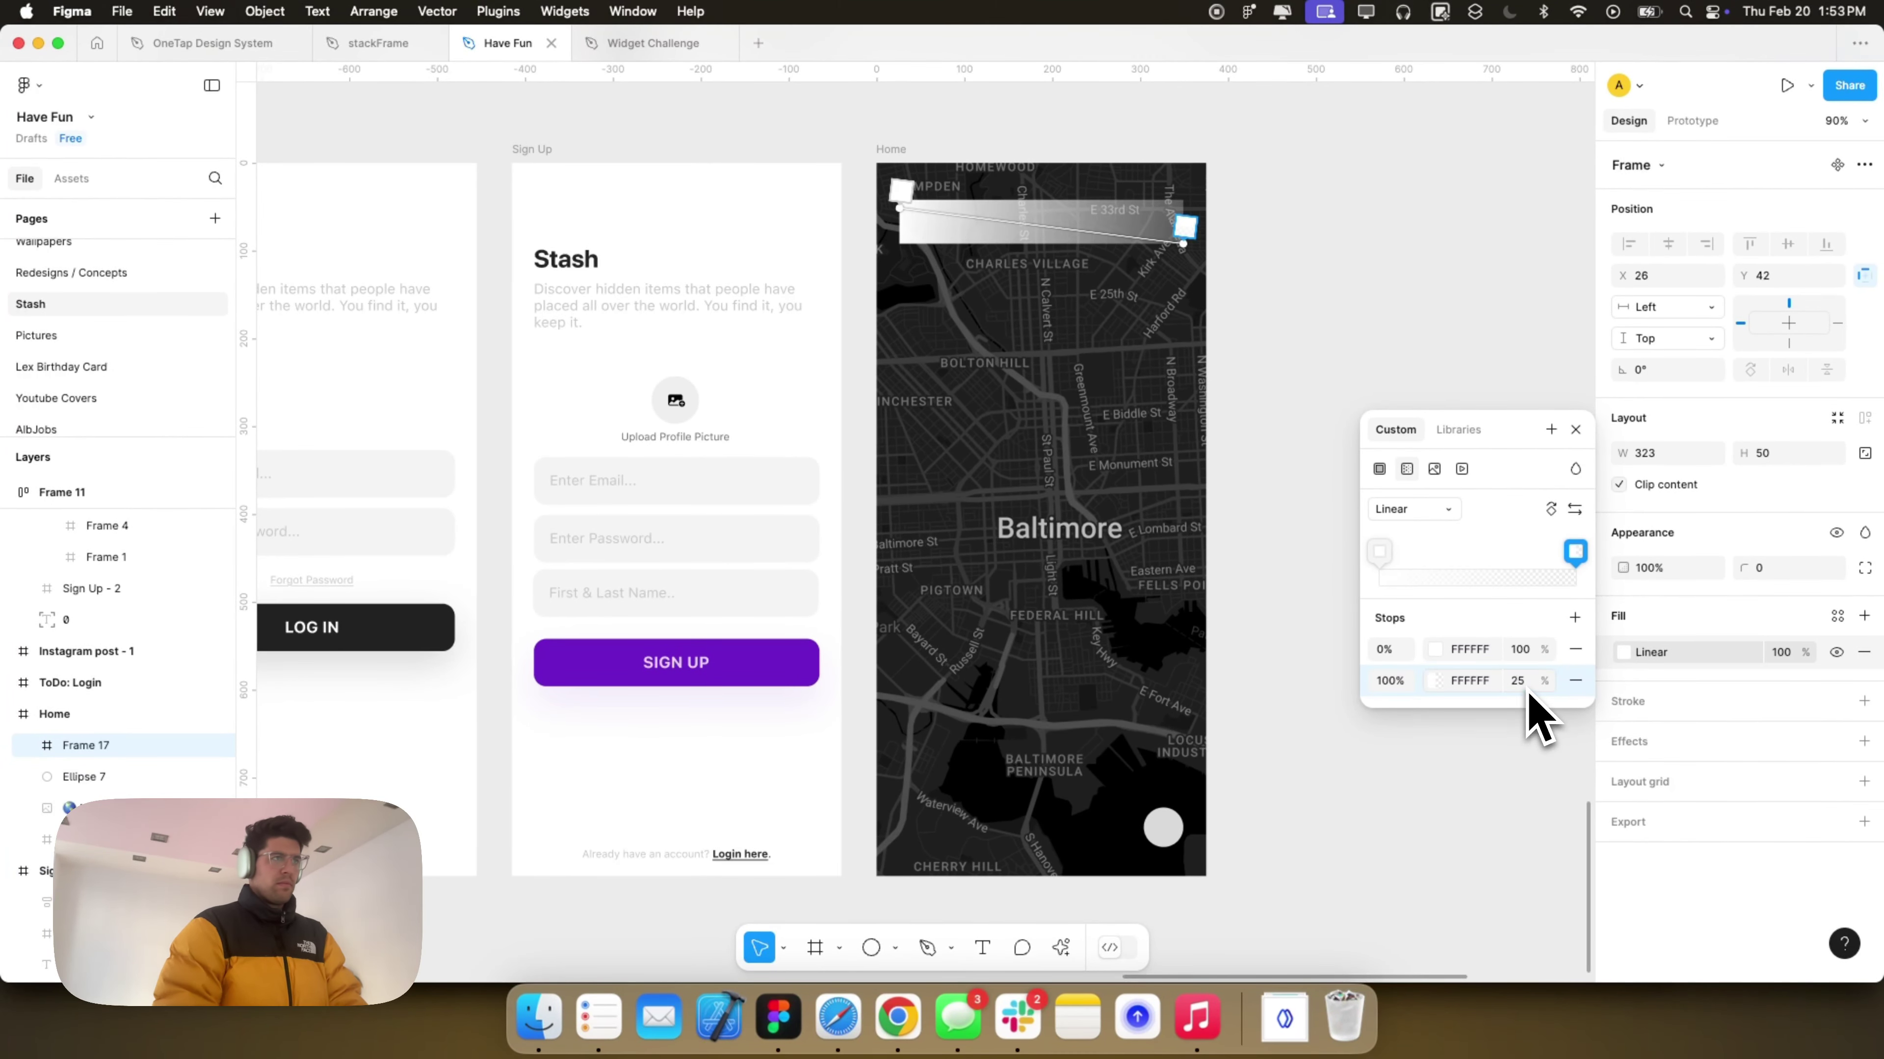
Step: Set the bar fill gradient's 0% stop to 85% opacity and give the bar a stroke copying that gradient instead of solid black
{"action": "left_click", "coordinate": [1521, 650]}
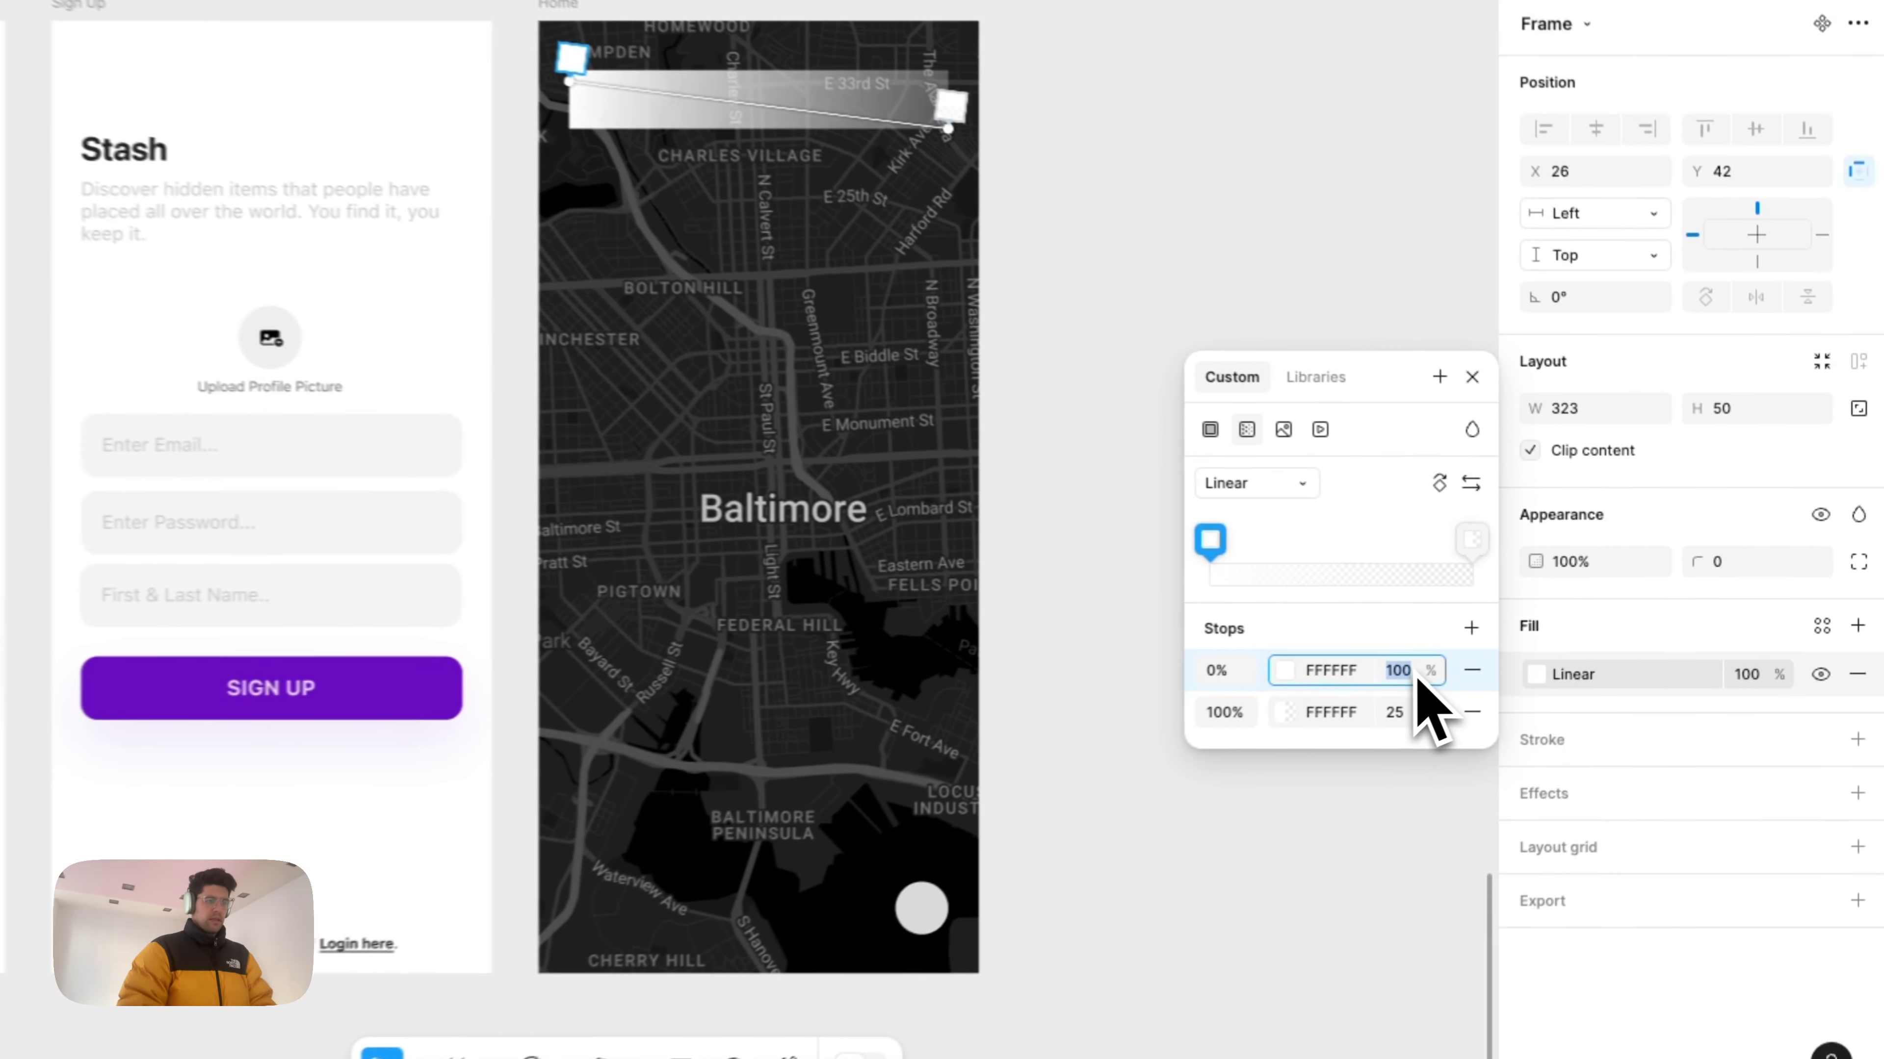
{"action": "type", "text": "85"}
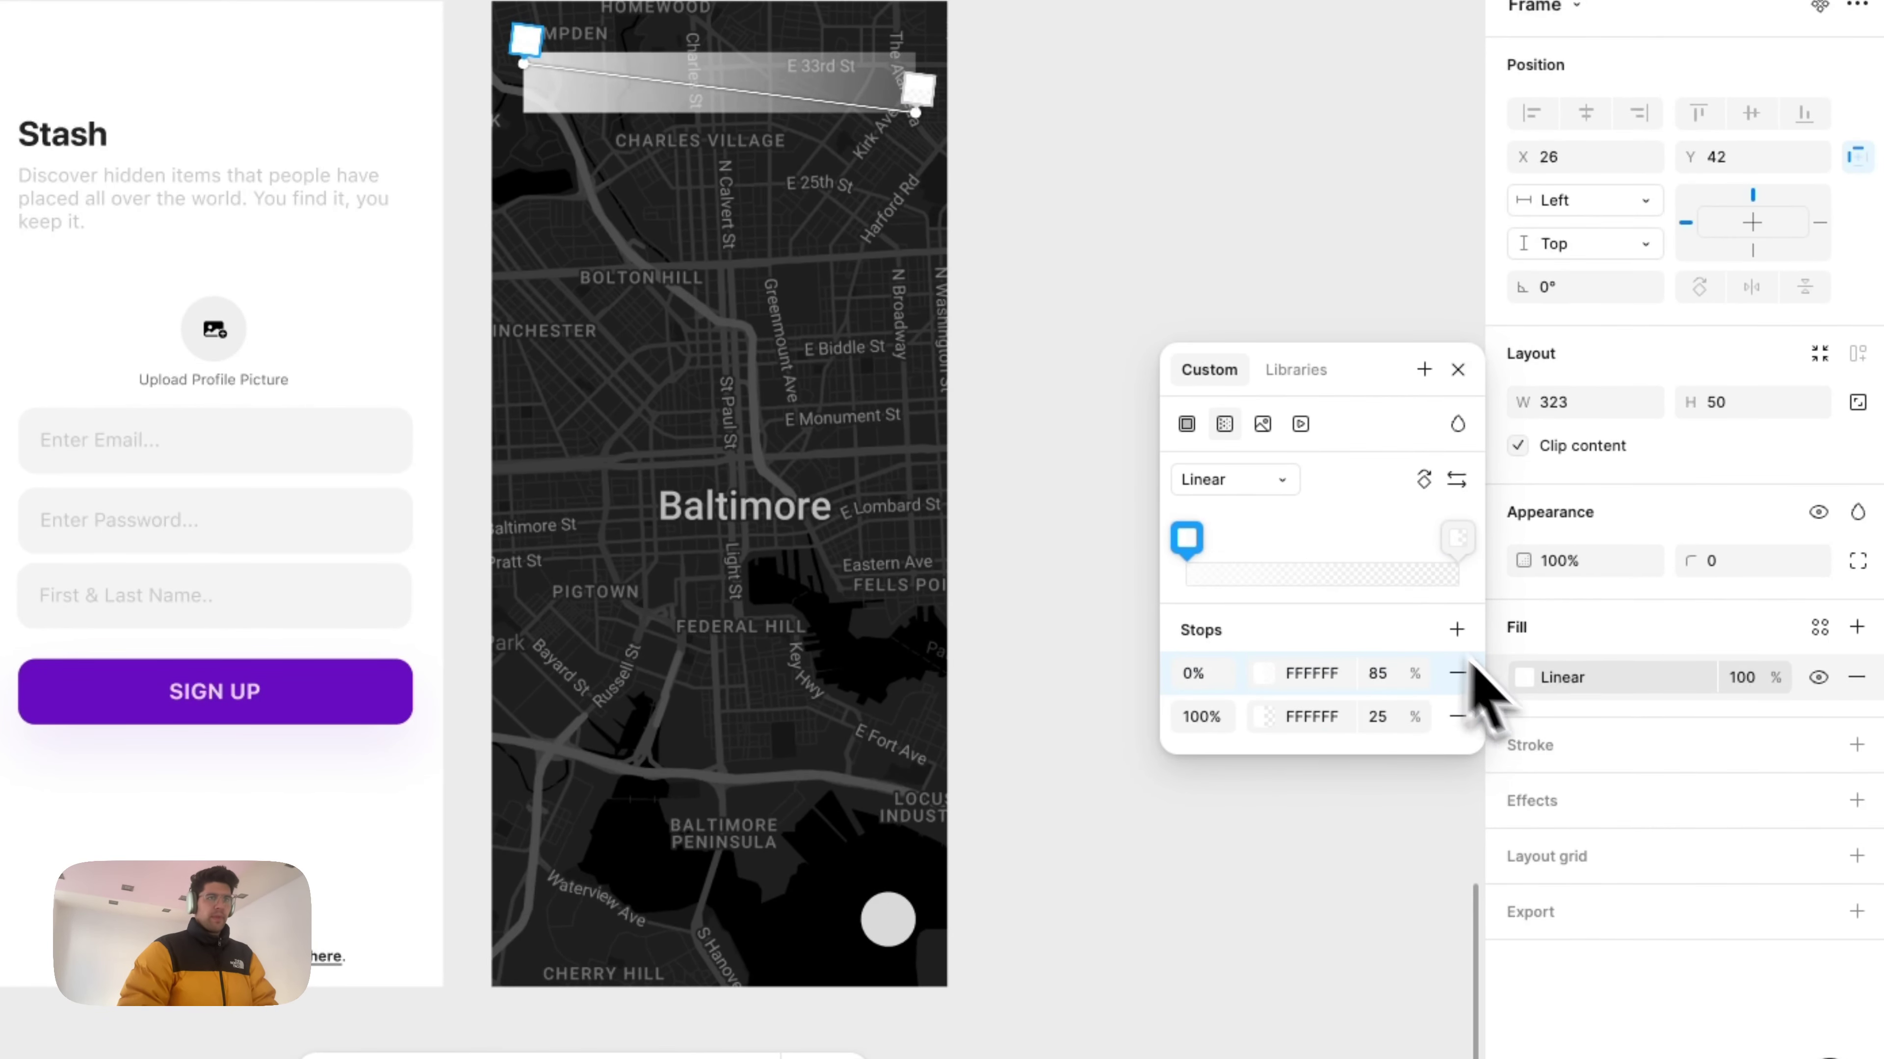
{"action": "left_click", "coordinate": [1539, 745]}
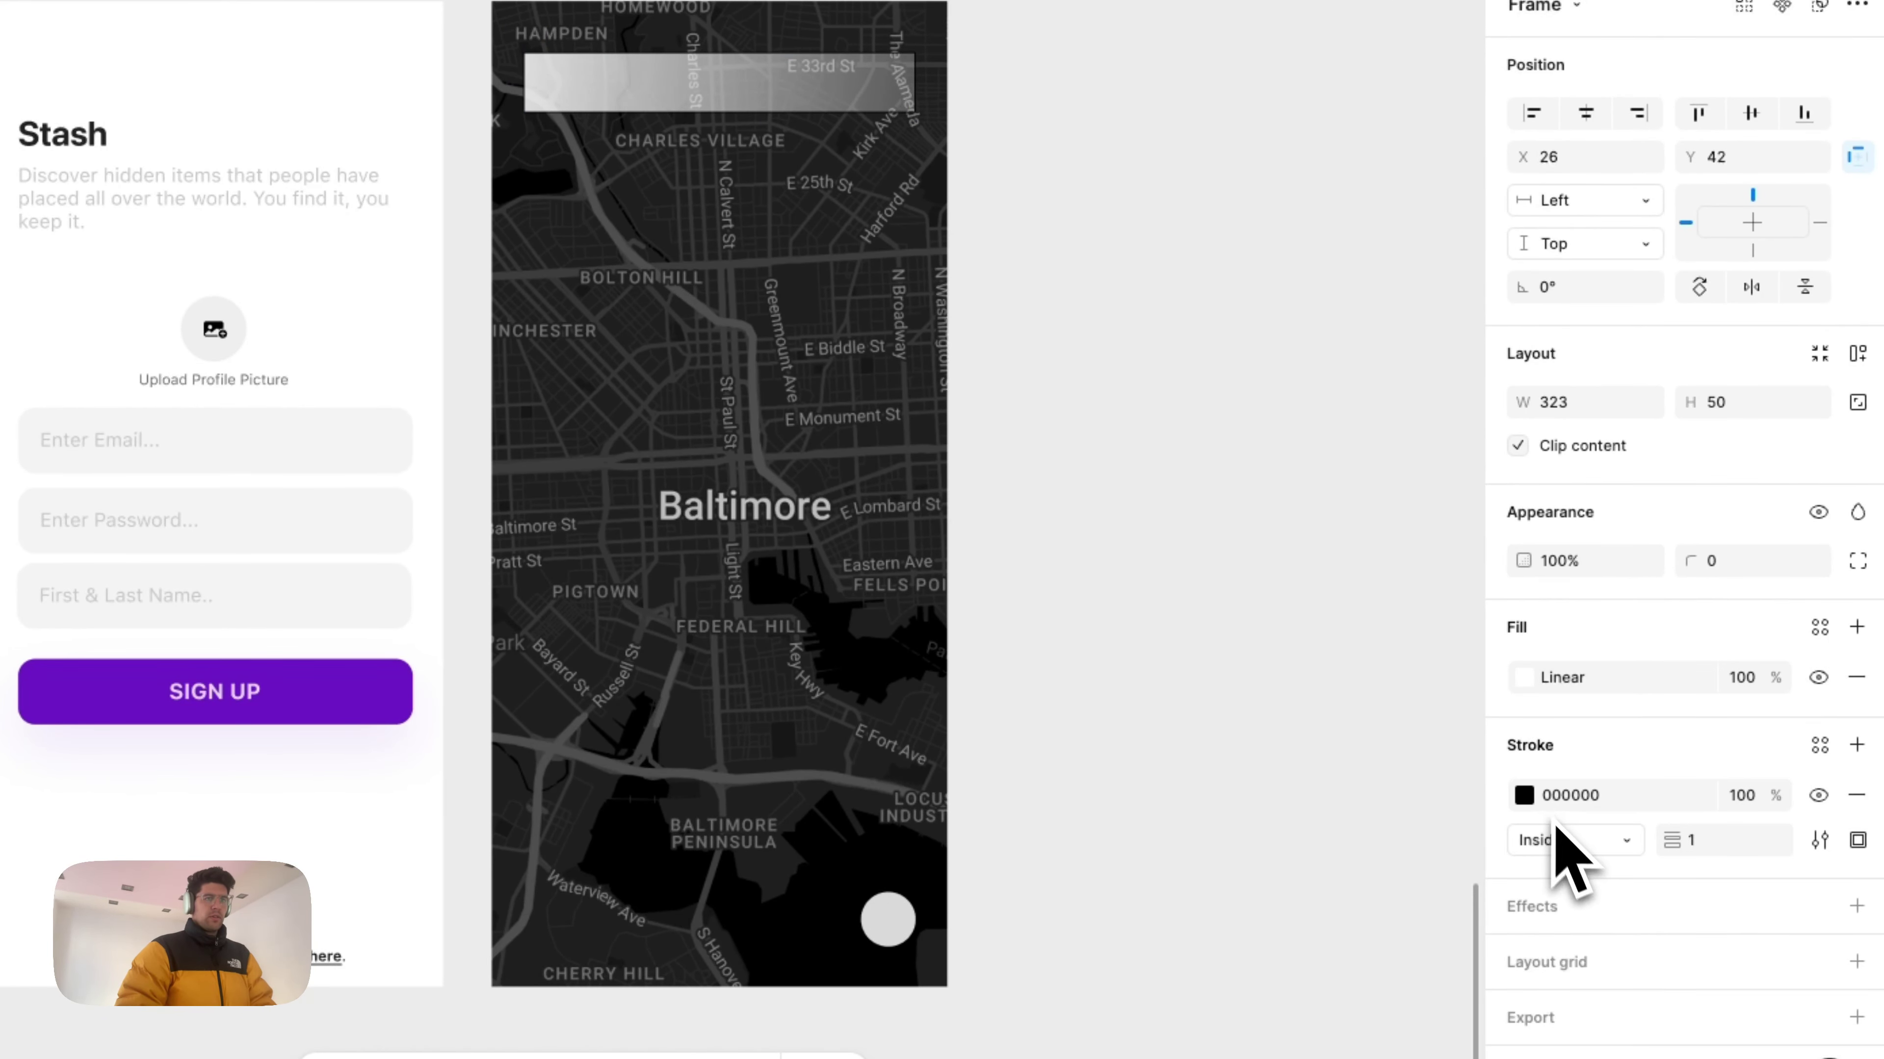
{"action": "left_click", "coordinate": [1524, 794]}
{"action": "left_click", "coordinate": [1522, 677]}
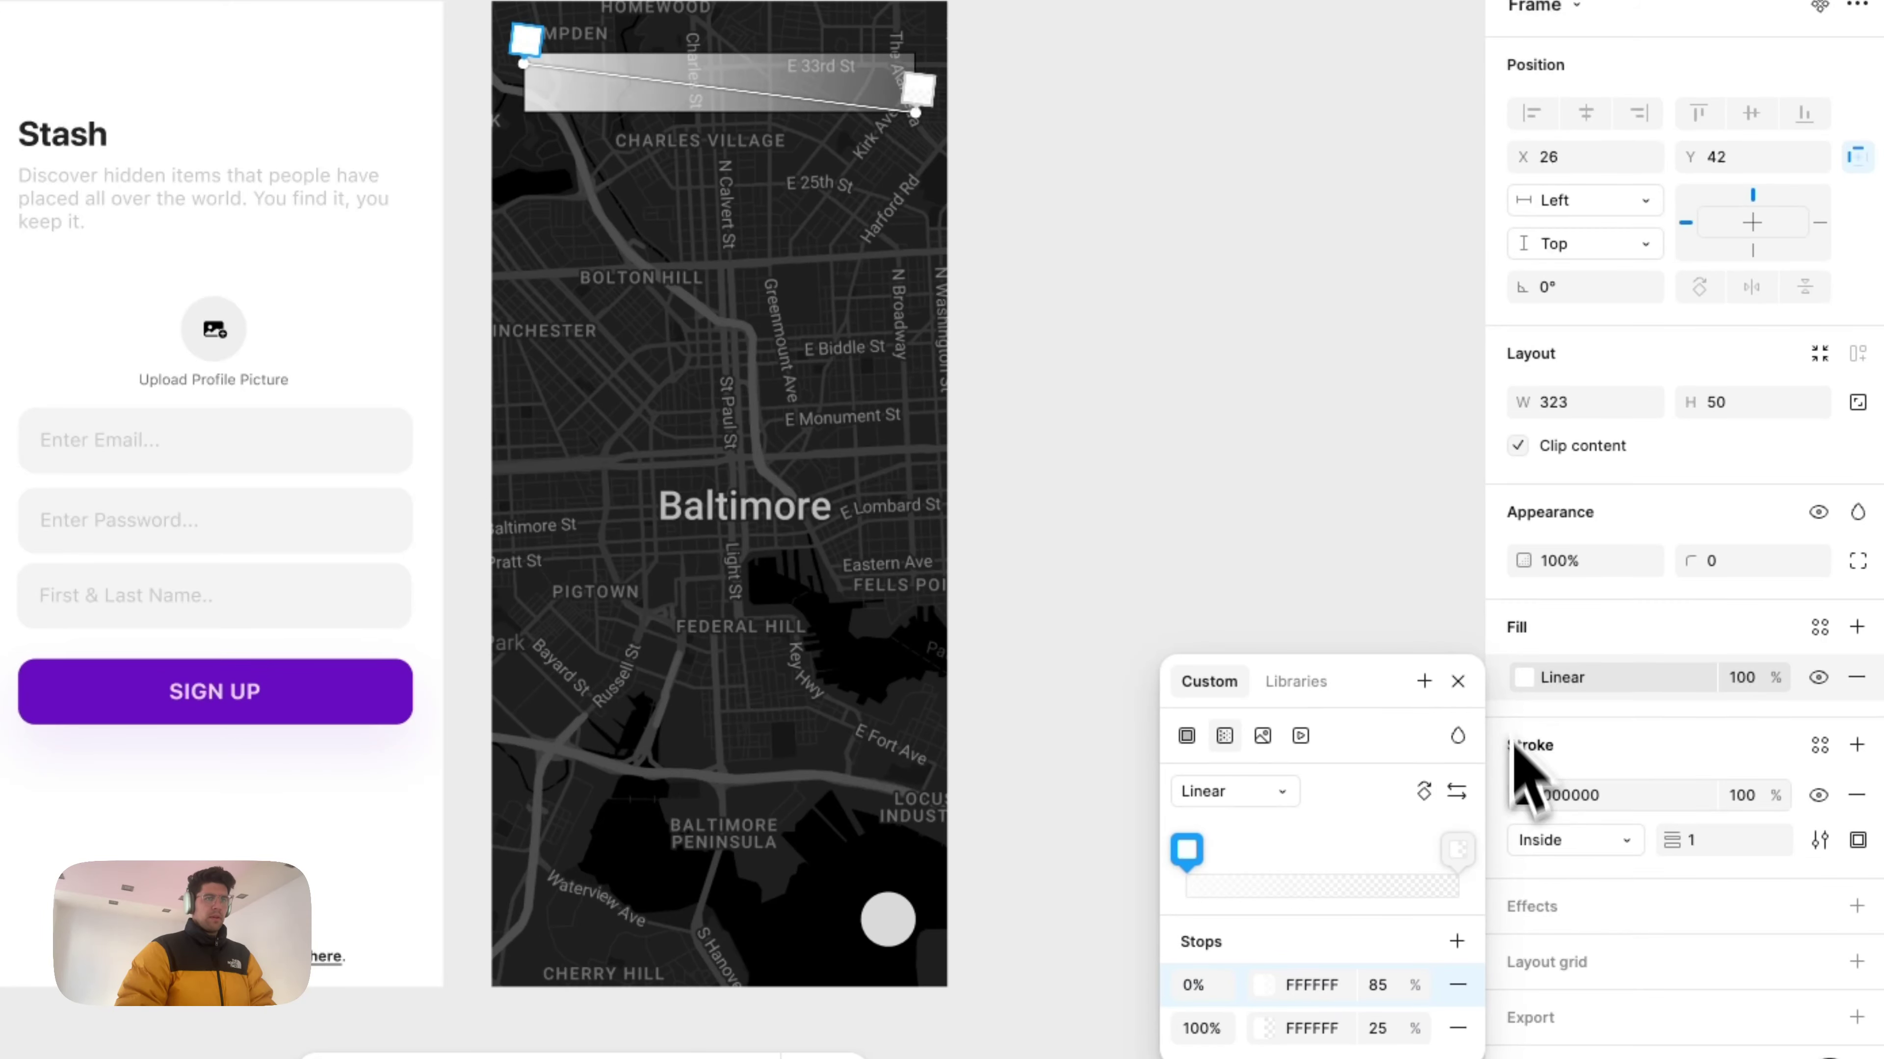
{"action": "left_click", "coordinate": [1510, 798]}
{"action": "key", "text": "ctrl+v"}
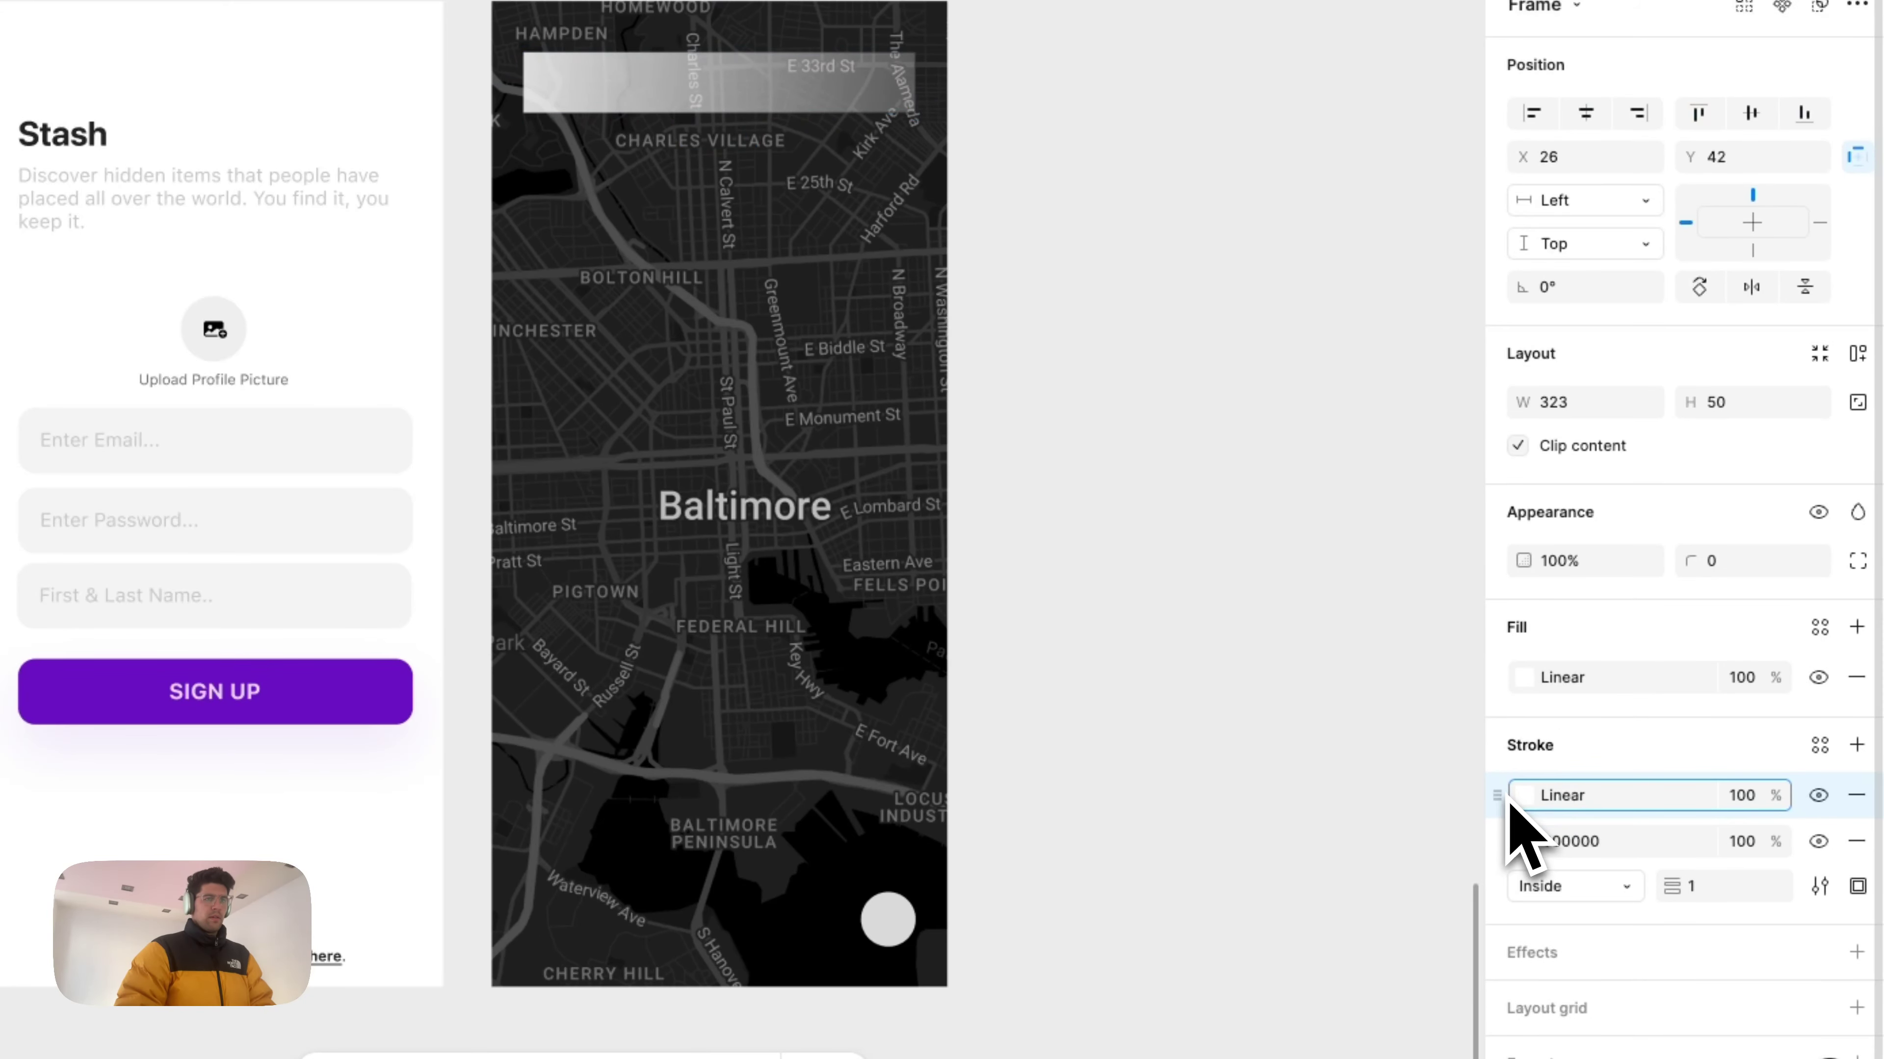
{"action": "left_click", "coordinate": [1856, 841]}
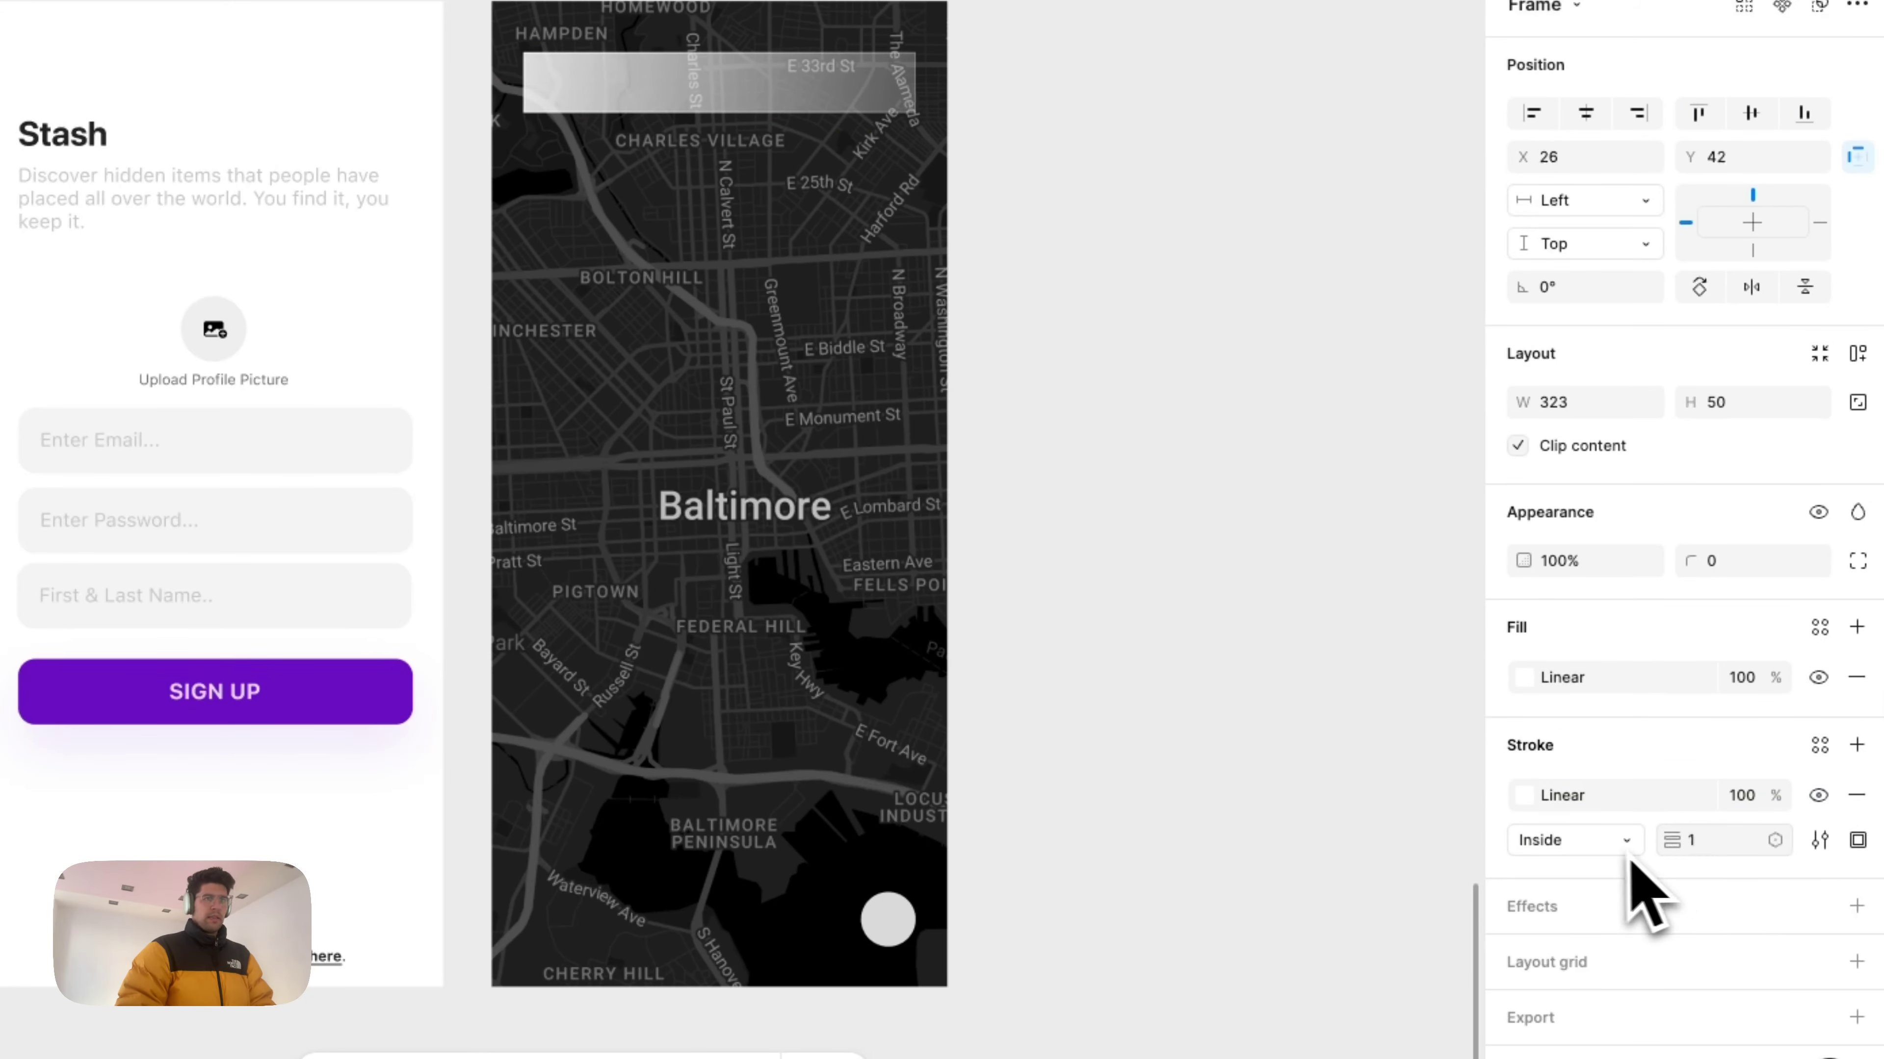
Step: Set the bar's stroke weight to 2 and its corner radius to 22
{"action": "left_click", "coordinate": [1719, 842]}
{"action": "type", "text": "2"}
{"action": "key", "text": "Return"}
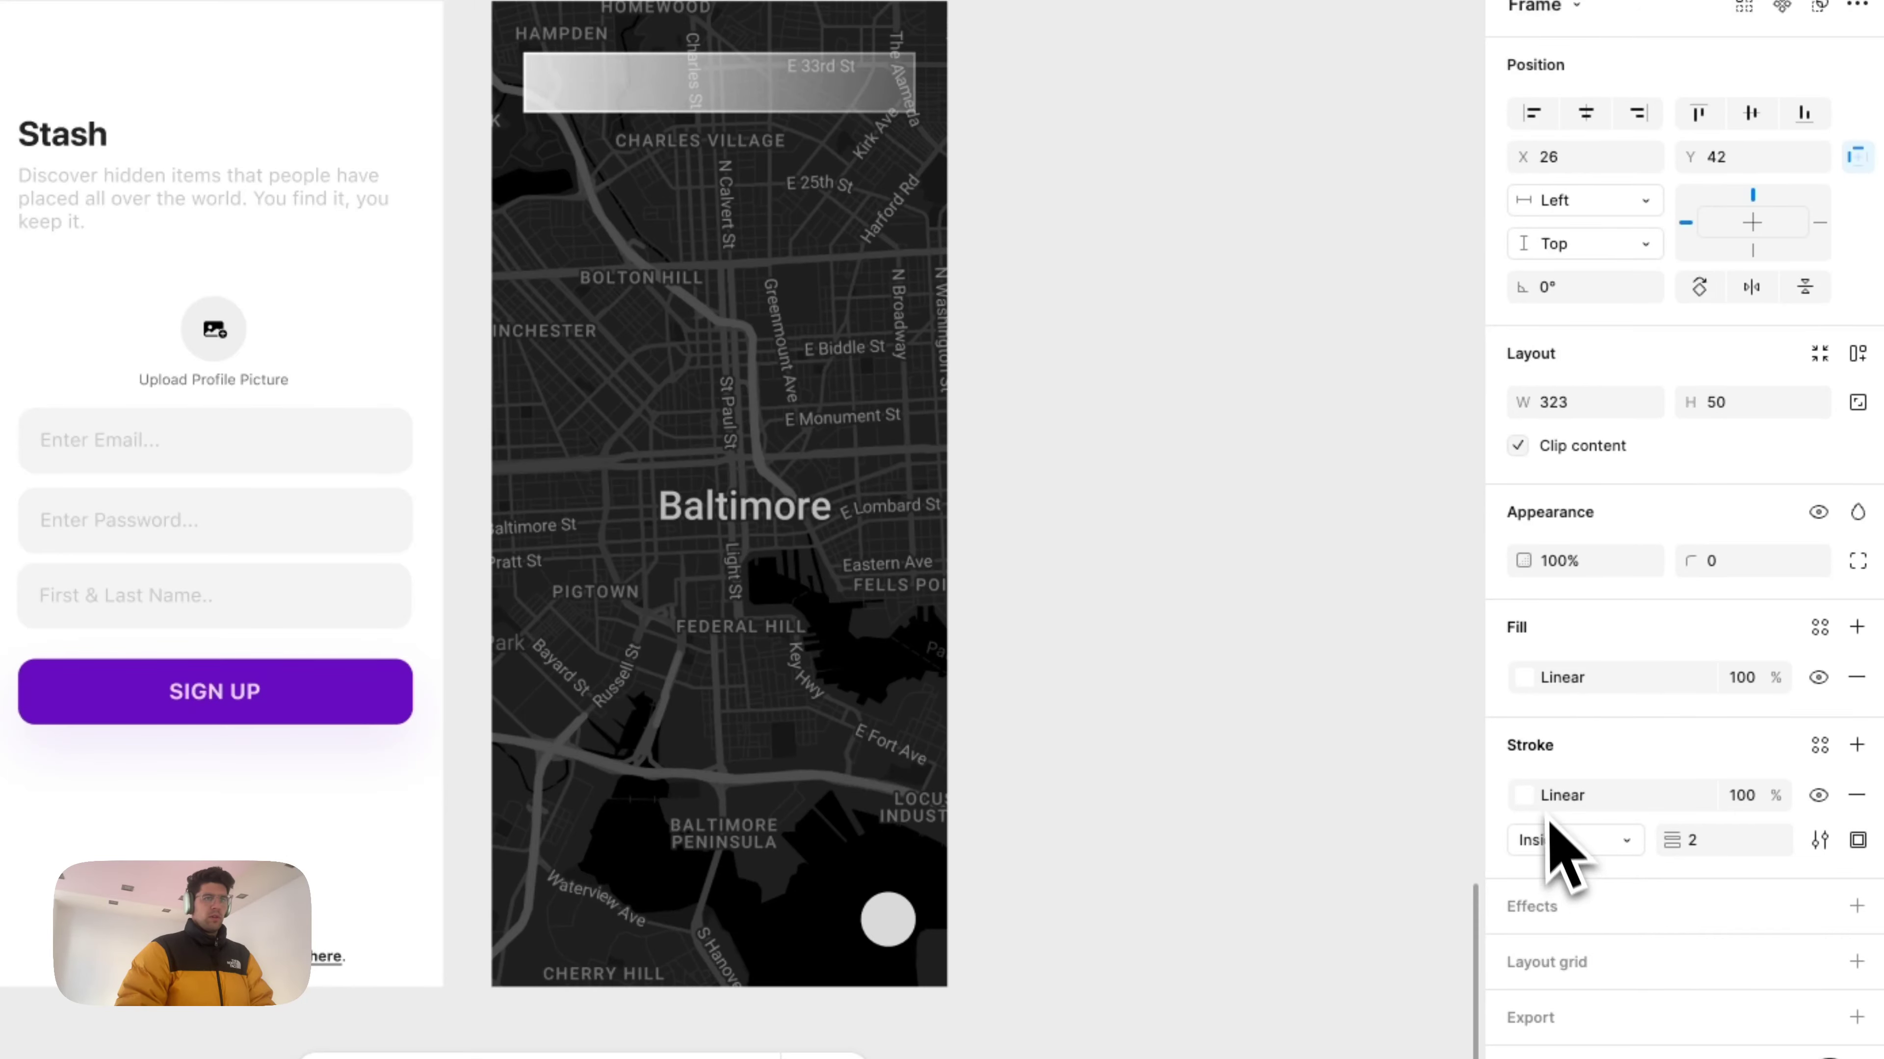
{"action": "left_click", "coordinate": [1720, 578]}
{"action": "type", "text": "22"}
{"action": "key", "text": "Return"}
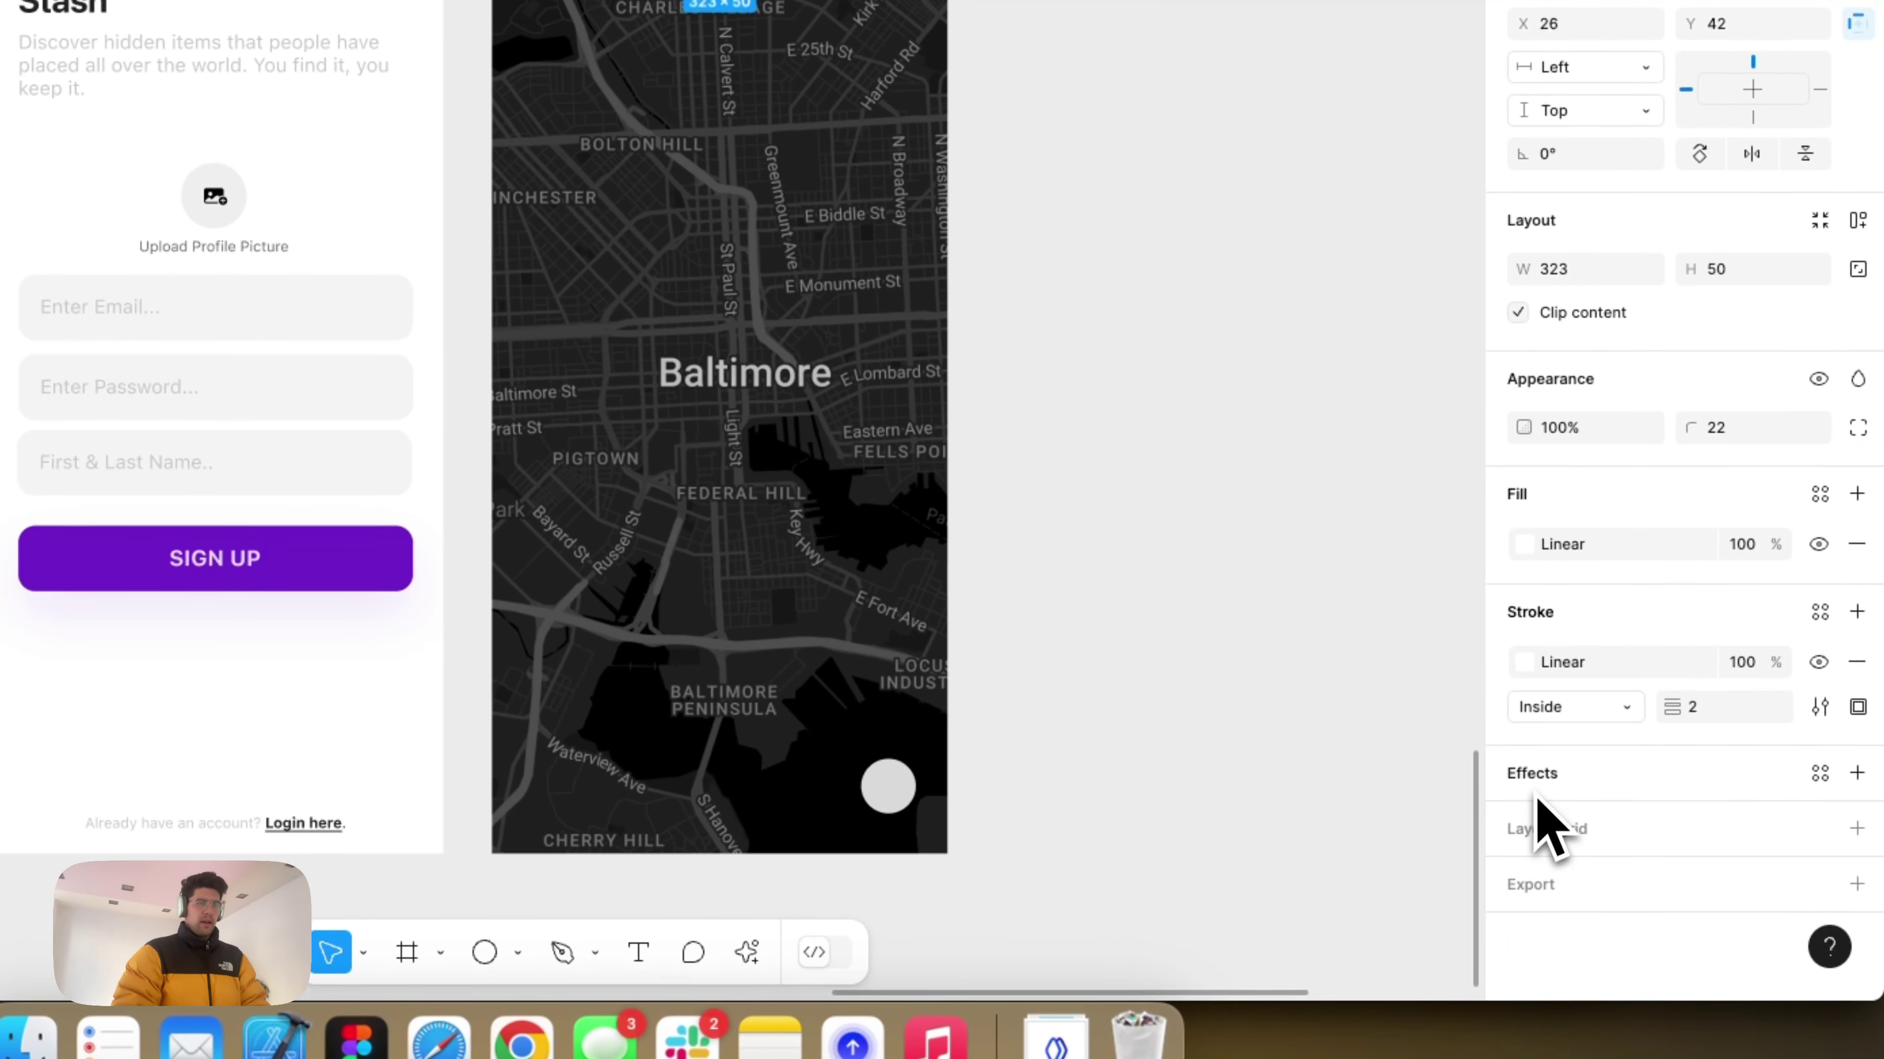
Step: Add a background blur effect to the bar and open its settings
{"action": "left_click", "coordinate": [1557, 842]}
{"action": "left_click", "coordinate": [1597, 882]}
{"action": "left_click", "coordinate": [1606, 887]}
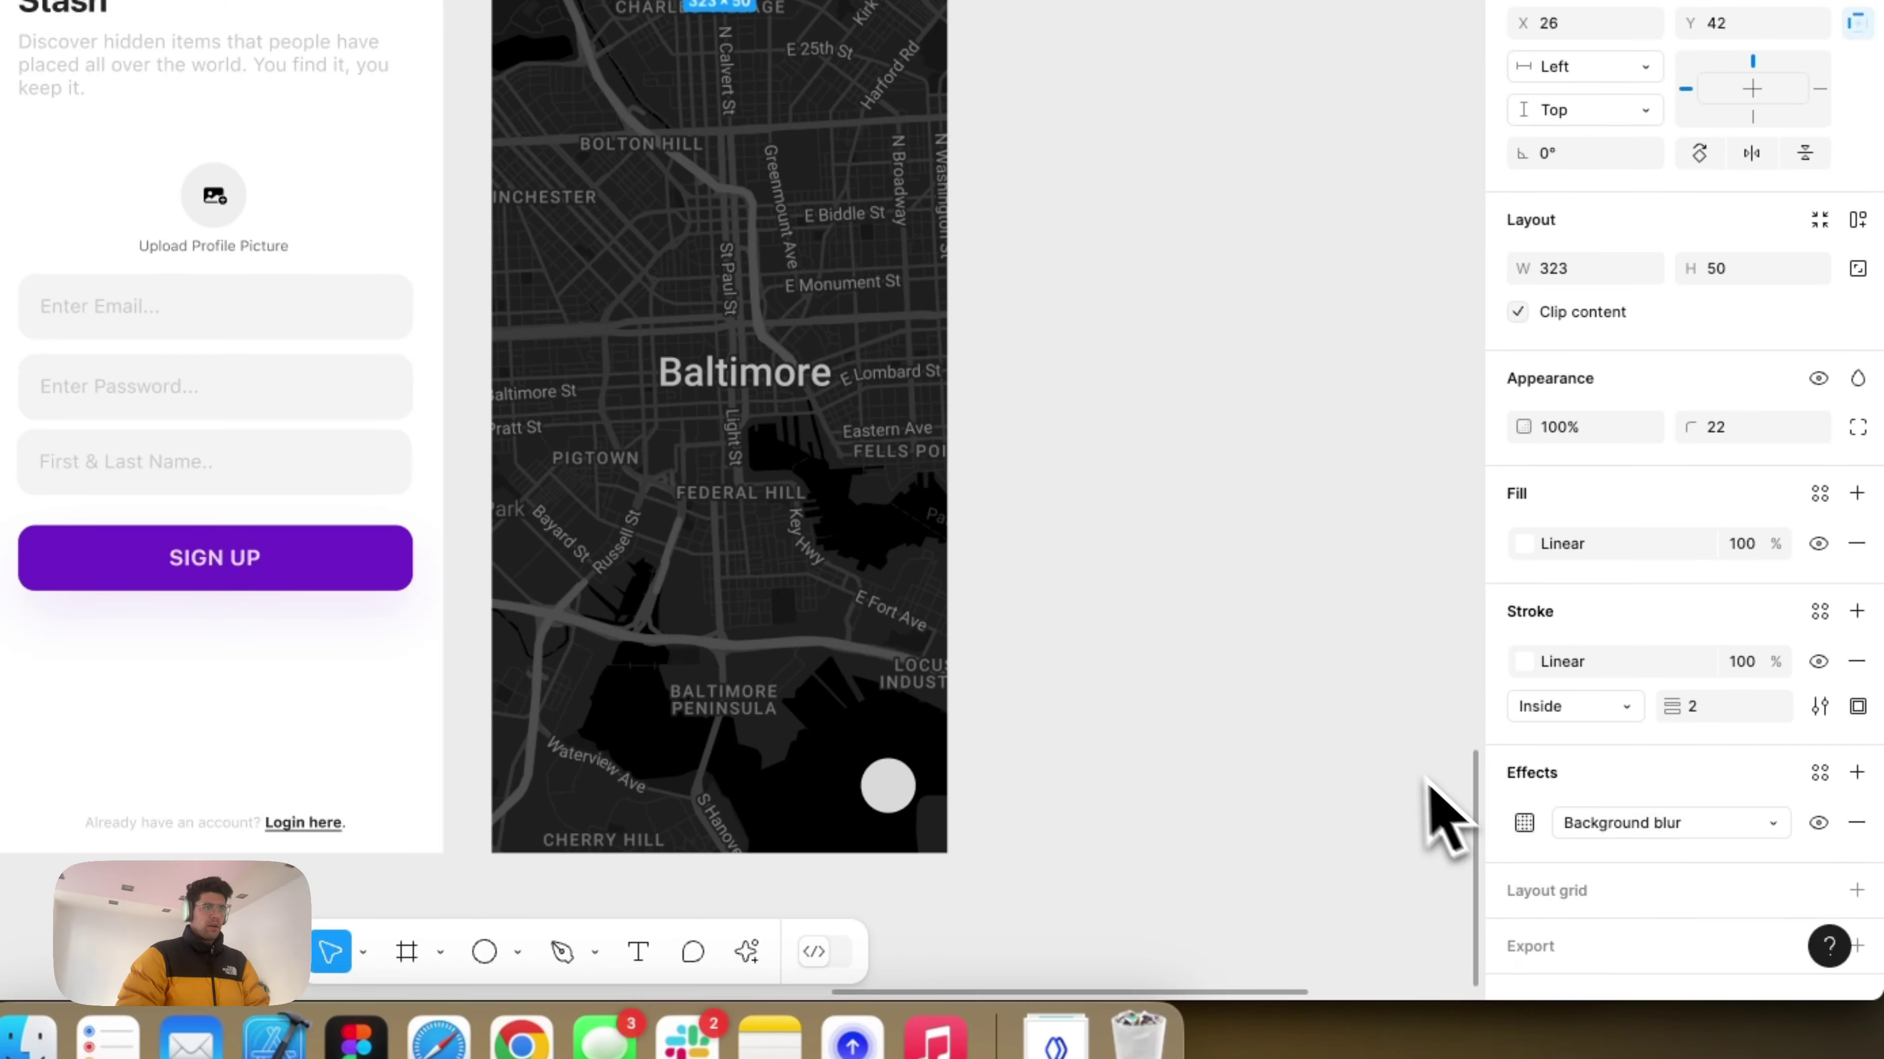
{"action": "left_click", "coordinate": [1525, 823]}
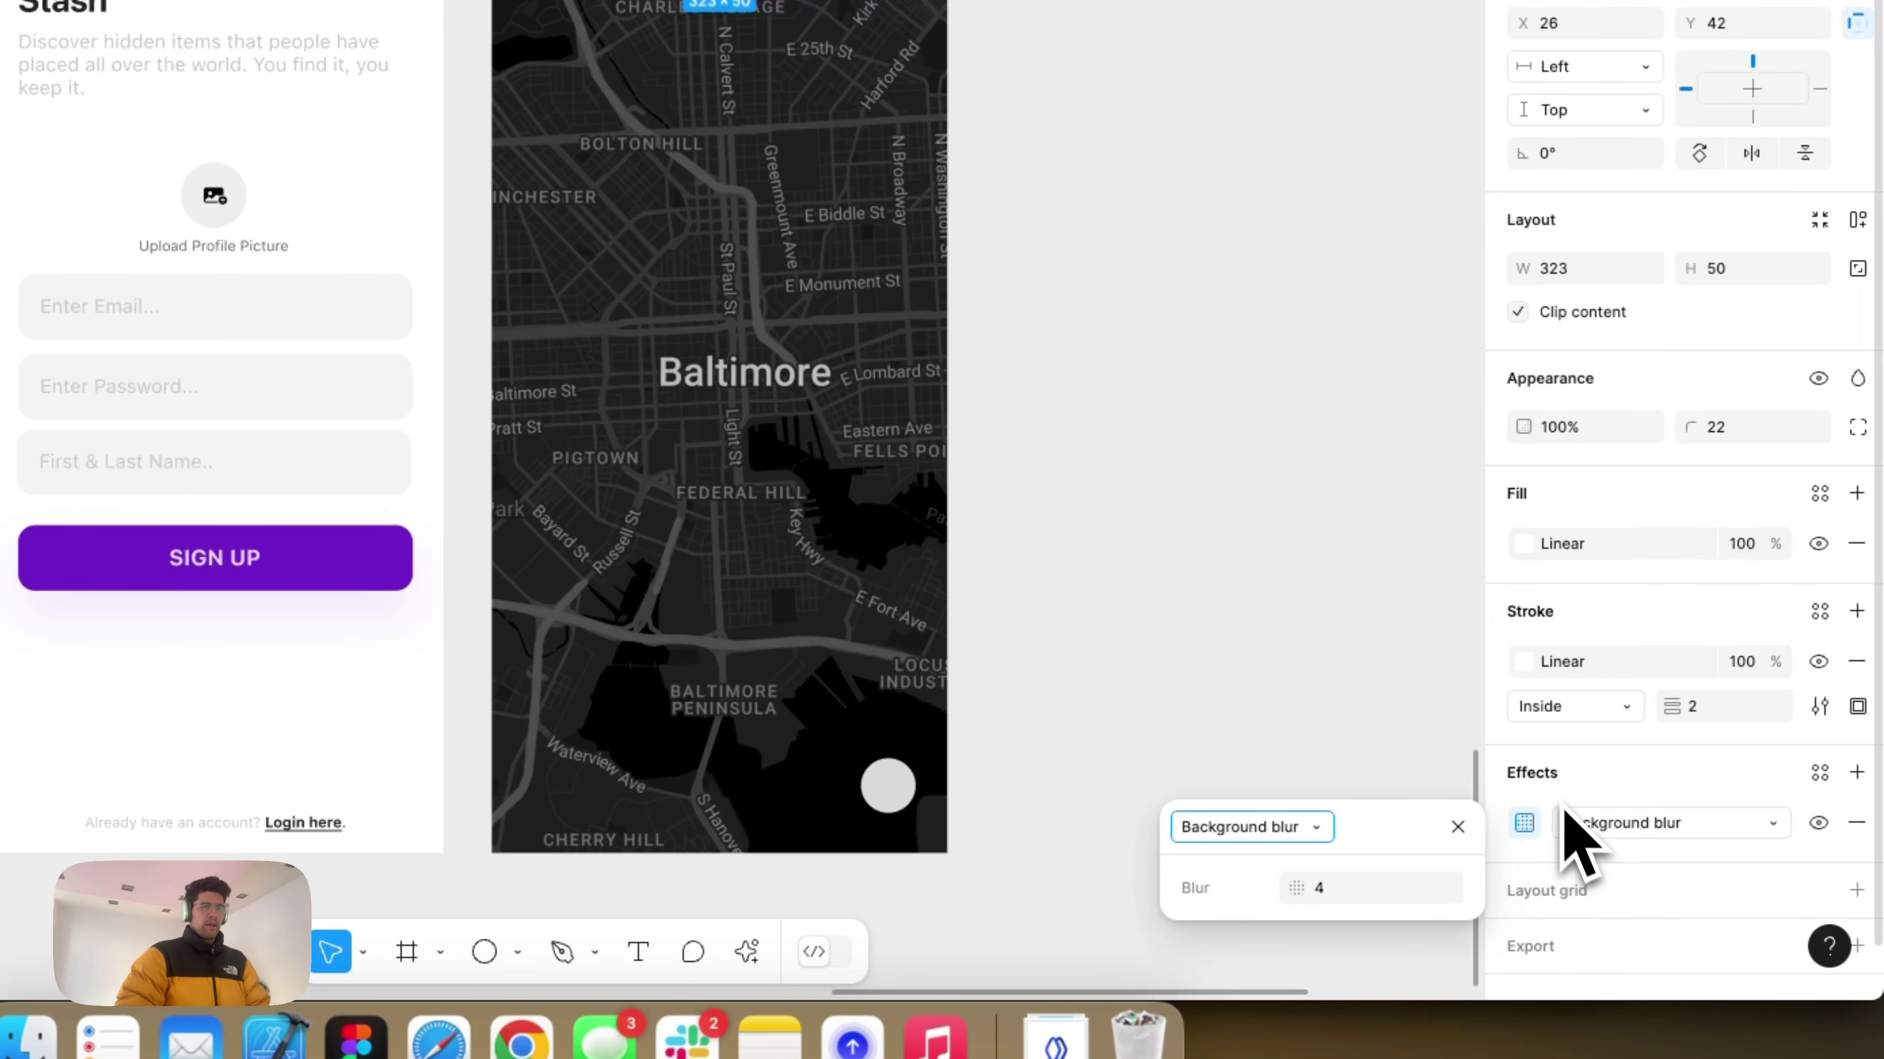
Step: Add a drop shadow to the bar in FFFFFF at 25% opacity, with Y offset 10 and blur 50
{"action": "left_click", "coordinate": [1856, 773]}
{"action": "left_click", "coordinate": [1694, 825]}
{"action": "left_click", "coordinate": [1663, 825]}
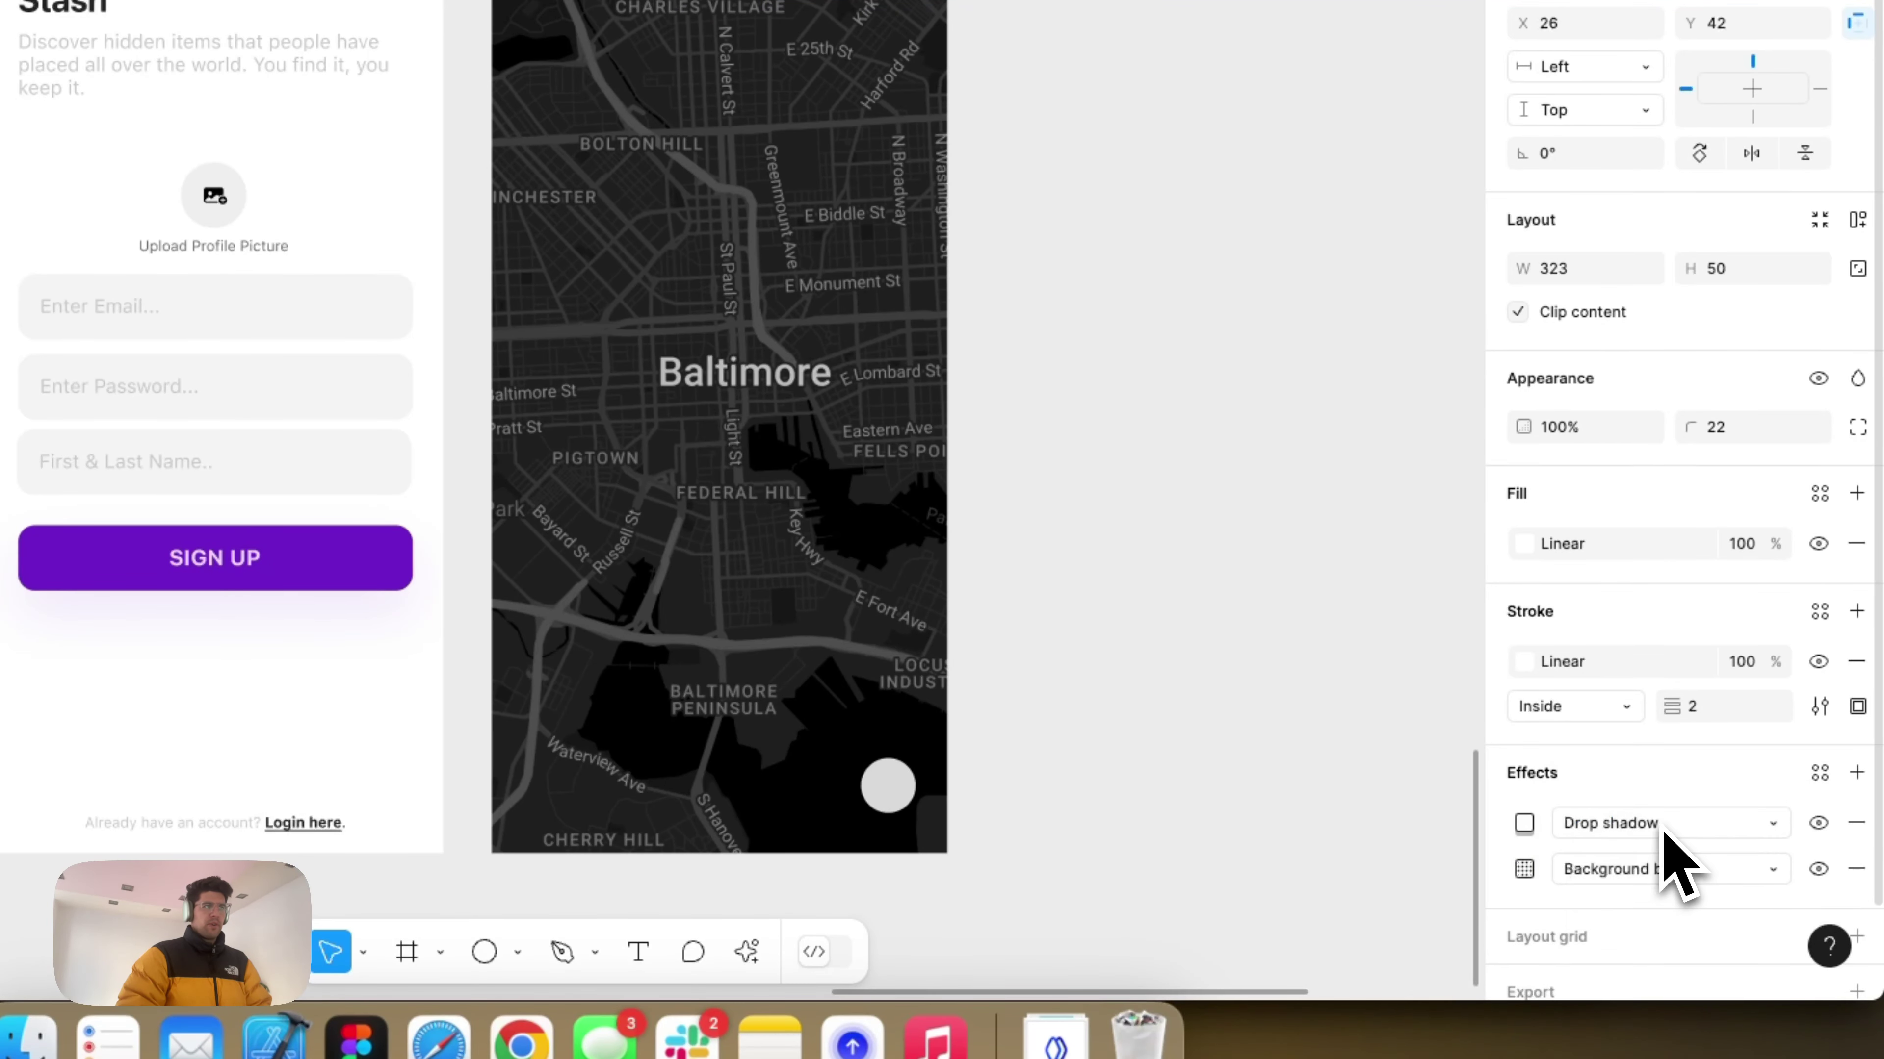
{"action": "left_click", "coordinate": [1524, 823]}
{"action": "left_click", "coordinate": [1294, 874]}
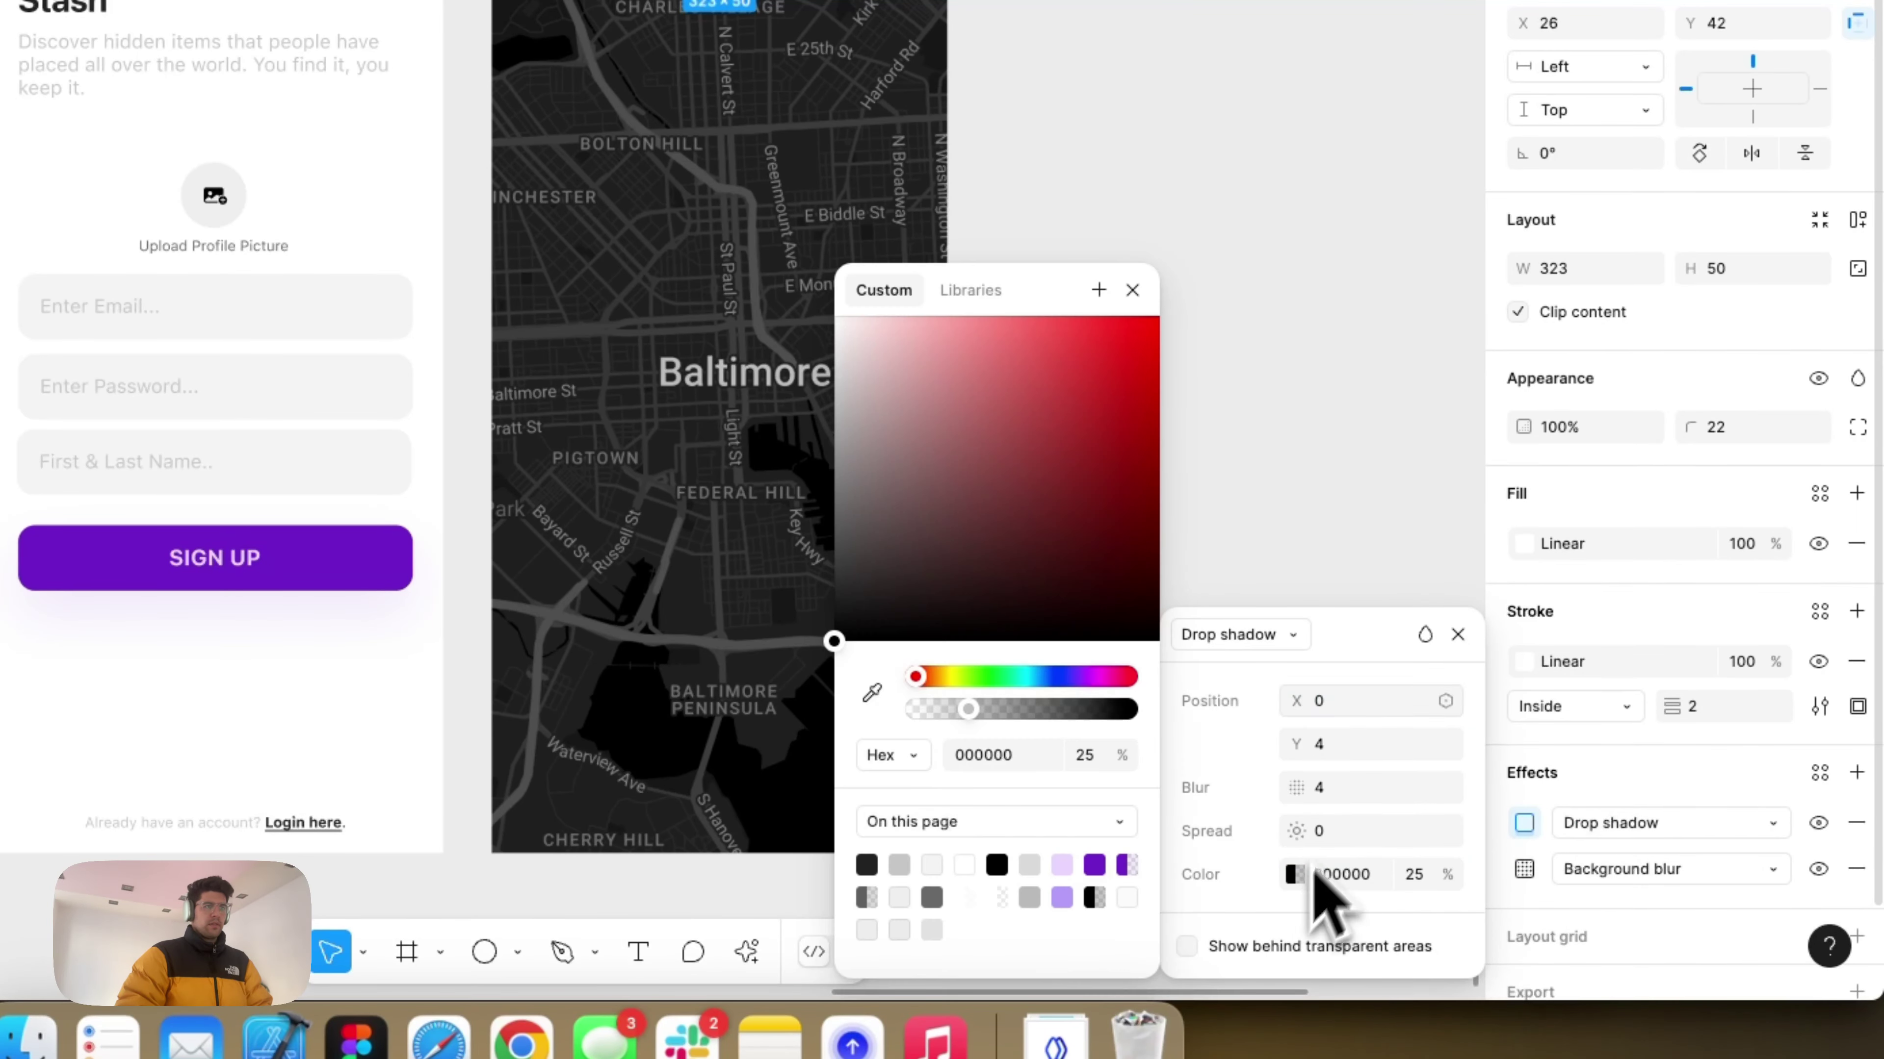
{"action": "left_click_drag", "start_coordinate": [837, 571], "coordinate": [834, 429]}
{"action": "left_click_drag", "start_coordinate": [919, 490], "coordinate": [882, 405]}
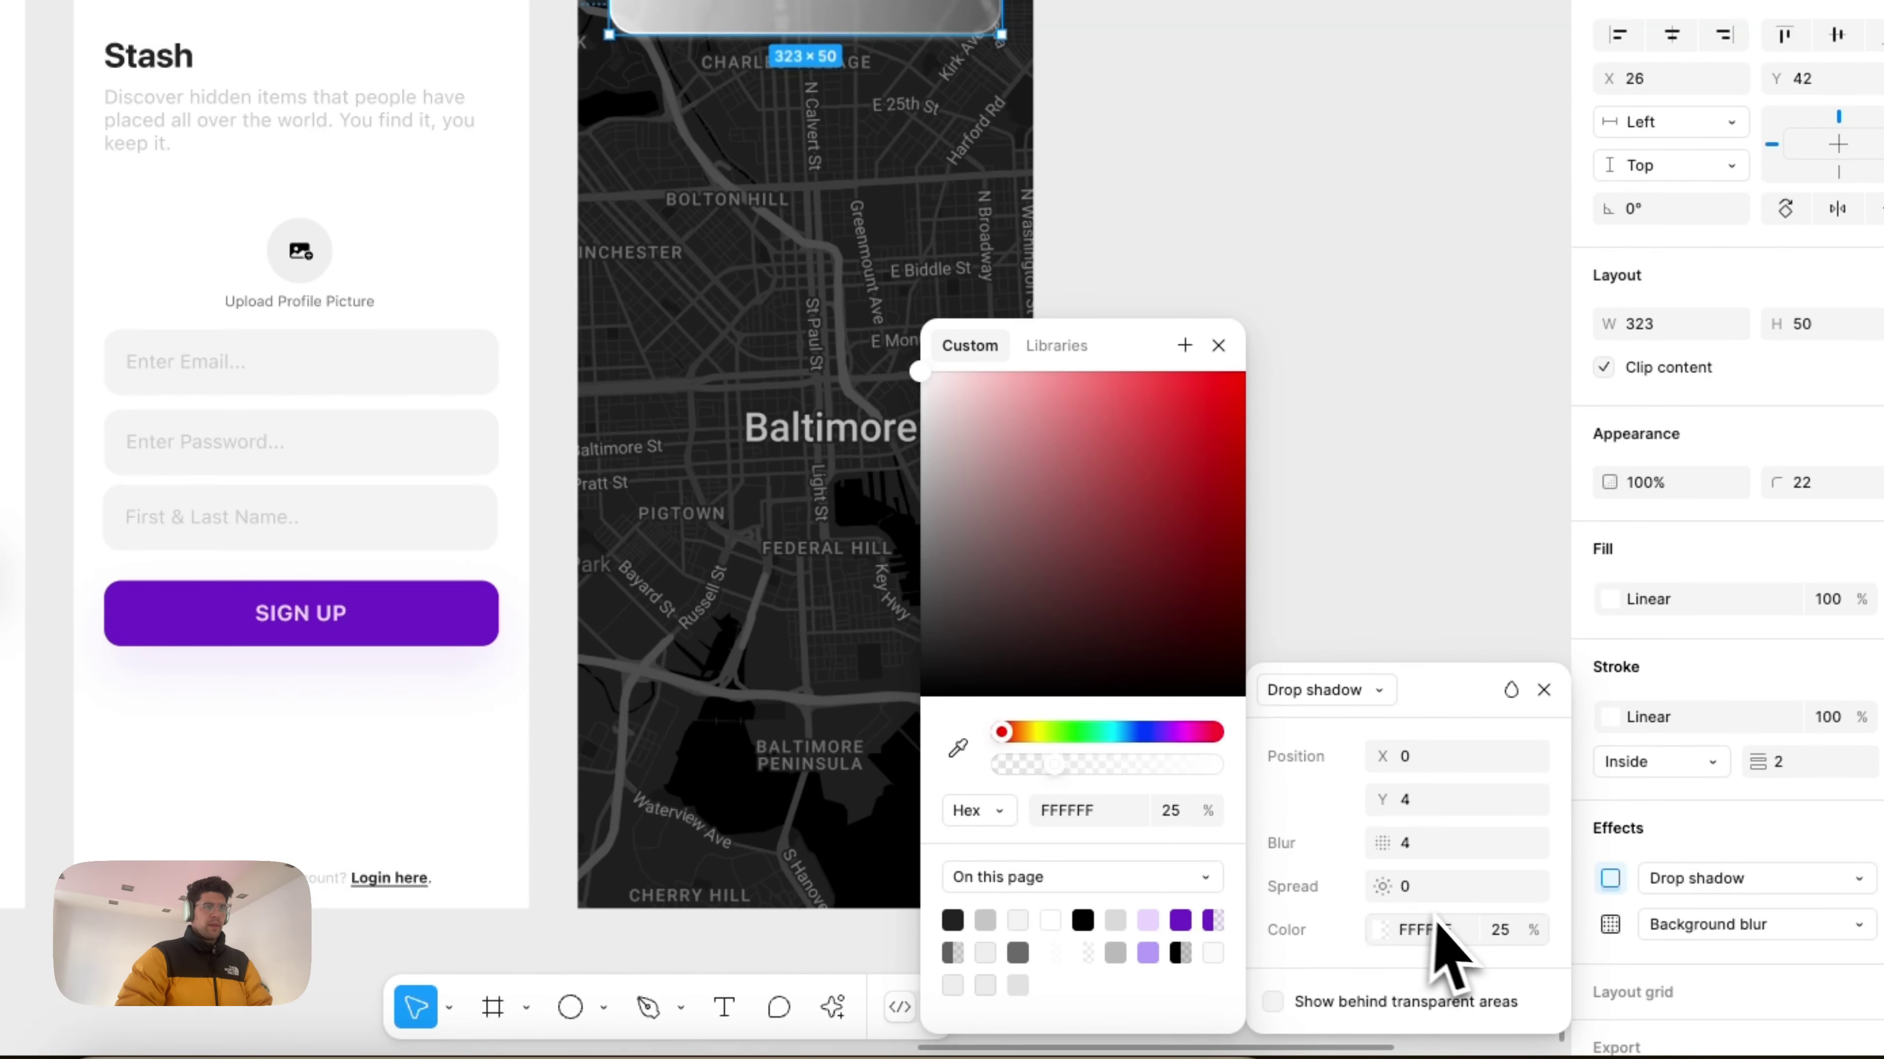
{"action": "key", "text": "Tab"}
{"action": "type", "text": "50"}
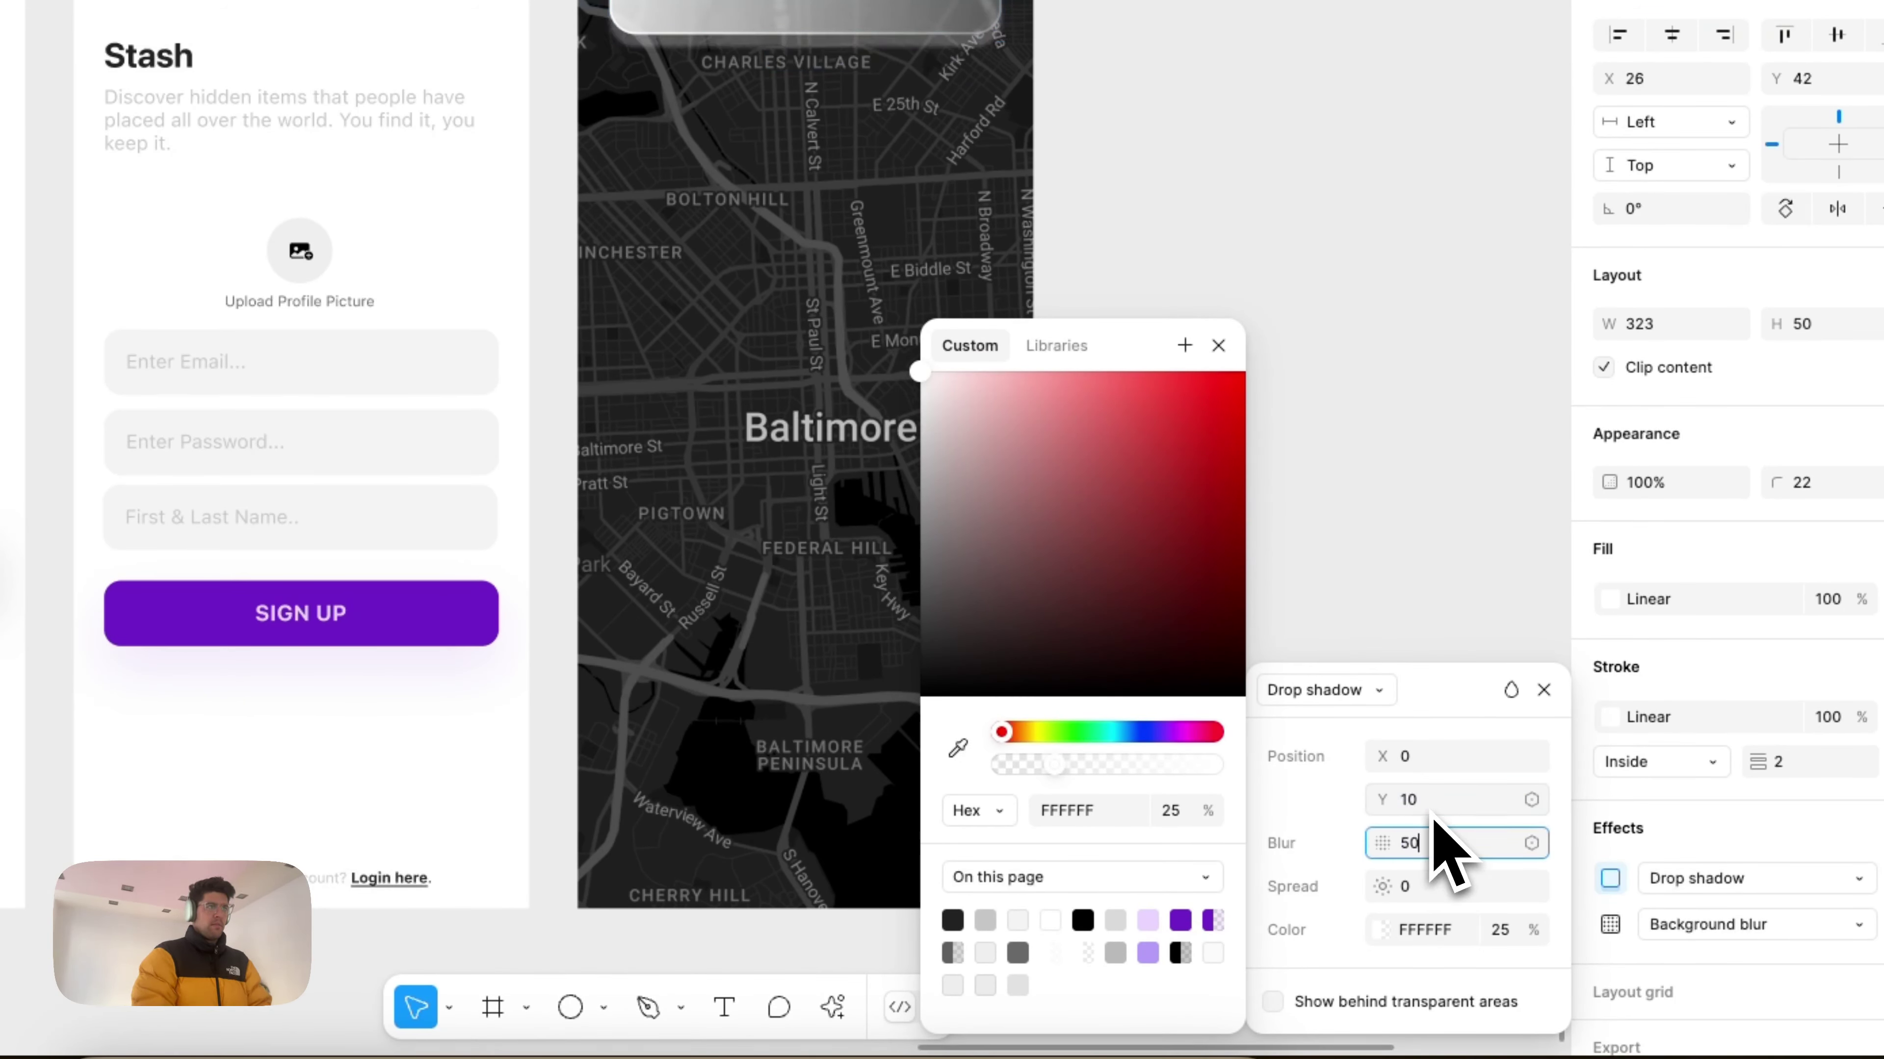
{"action": "key", "text": "Return"}
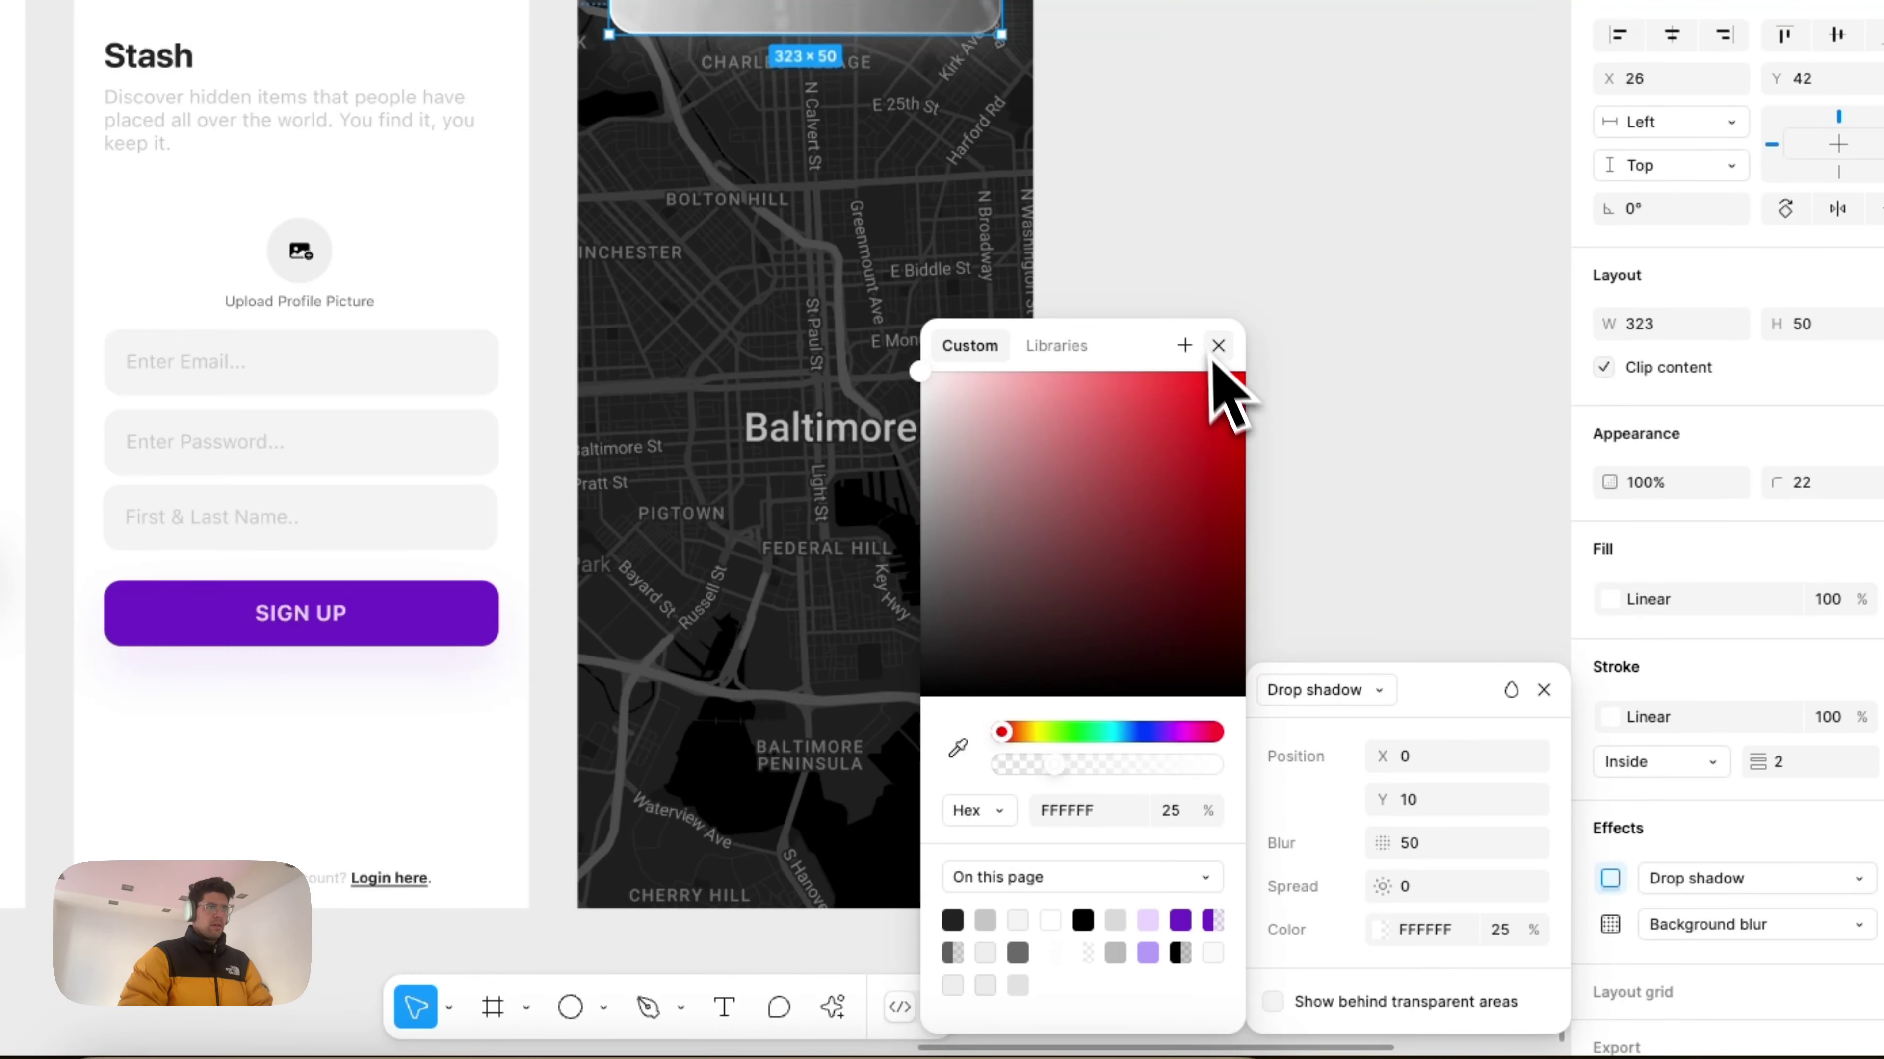
{"action": "left_click", "coordinate": [1337, 315]}
Step: Set the bar's stroke gradient to 50% opacity at the 0% stop and 10% opacity at the 100% stop
{"action": "scroll", "coordinate": [1396, 429], "scroll_direction": "up", "scroll_amount": 2}
{"action": "left_click", "coordinate": [999, 63]}
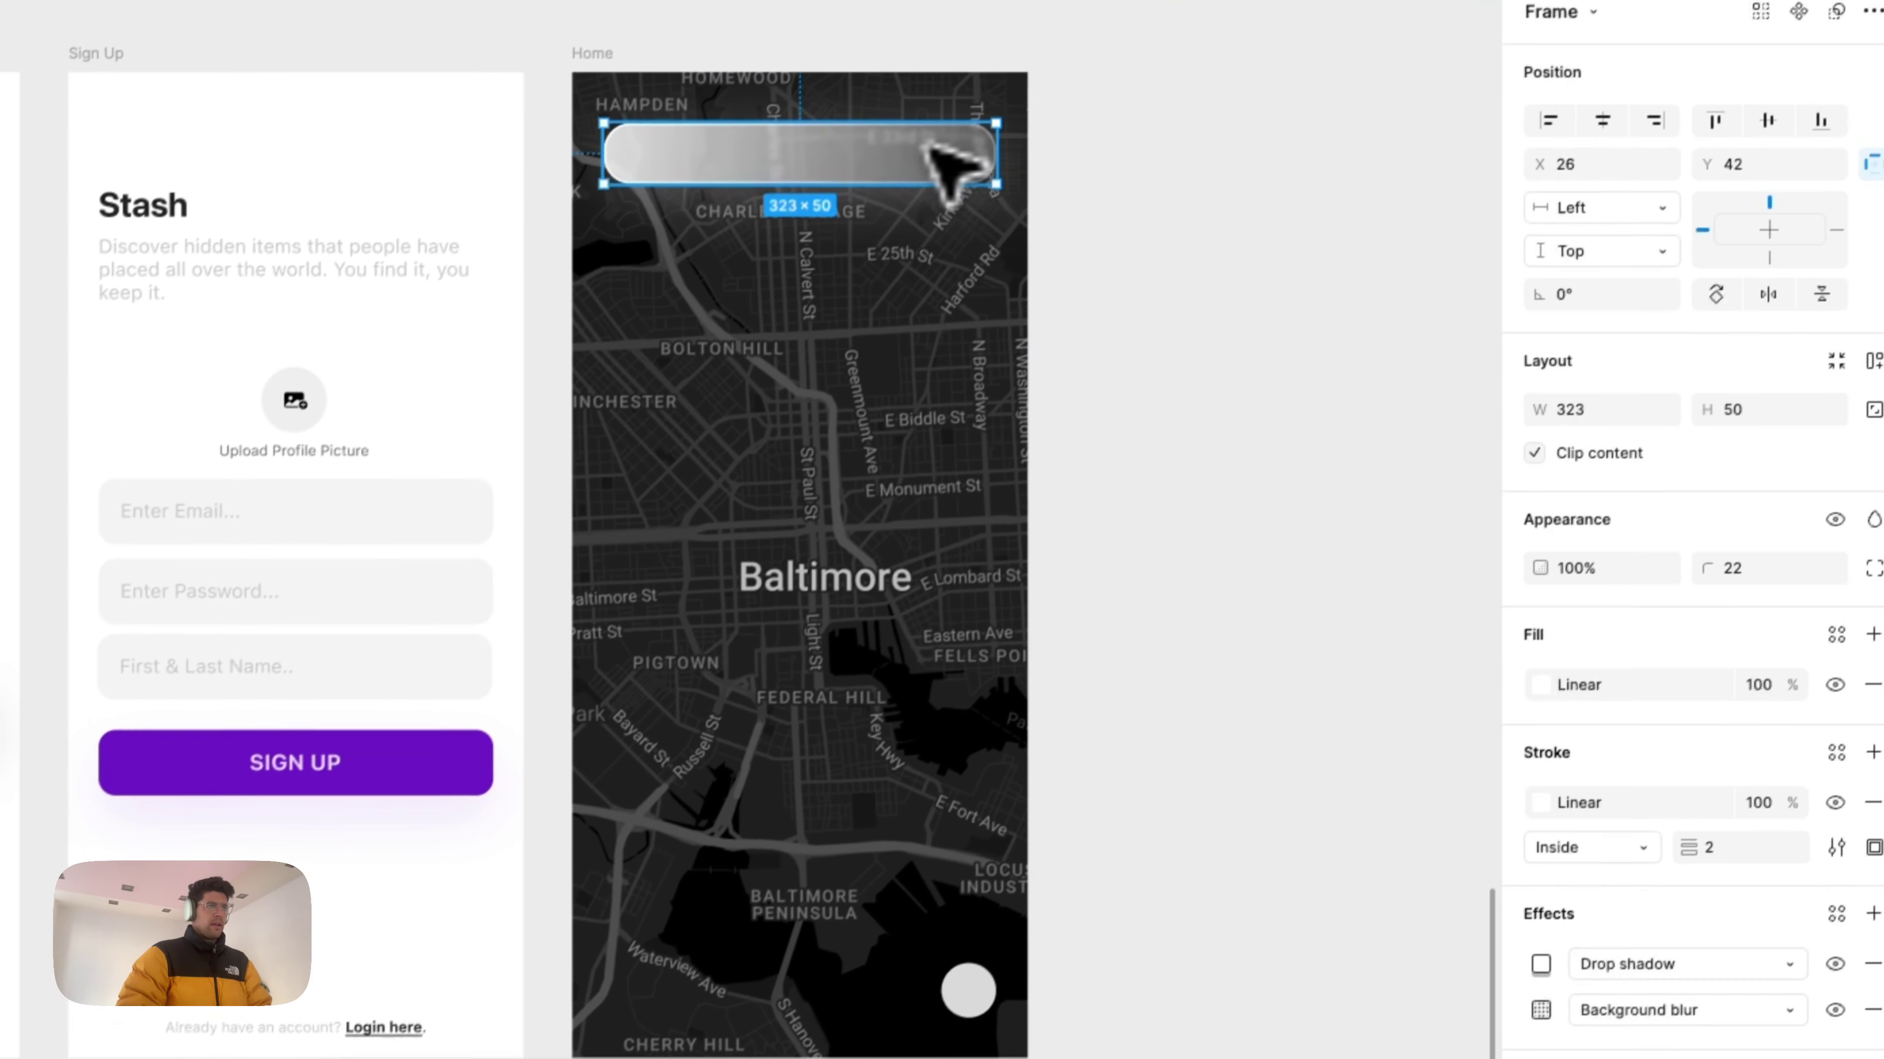
{"action": "scroll", "coordinate": [928, 145], "scroll_direction": "up", "scroll_amount": 5}
{"action": "left_click", "coordinate": [1527, 823]}
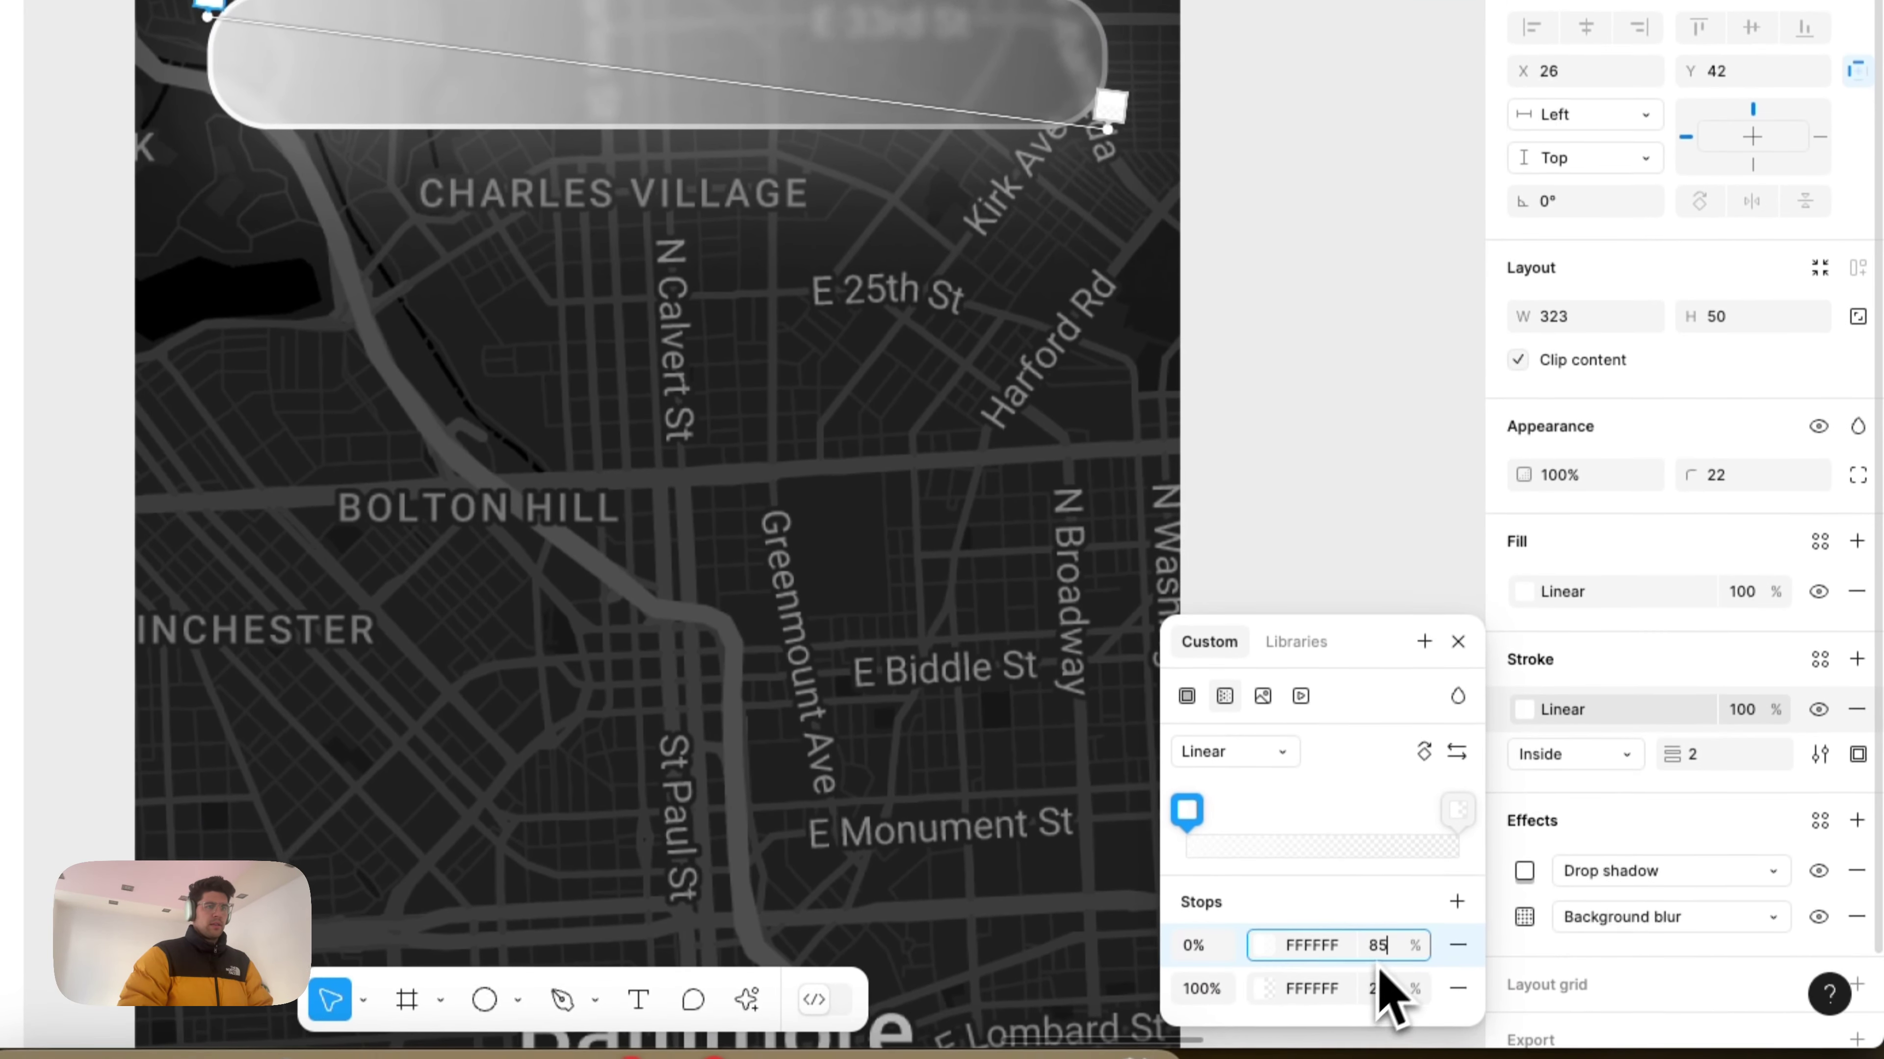
{"action": "left_click", "coordinate": [1379, 939]}
{"action": "type", "text": "50"}
{"action": "key", "text": "Return"}
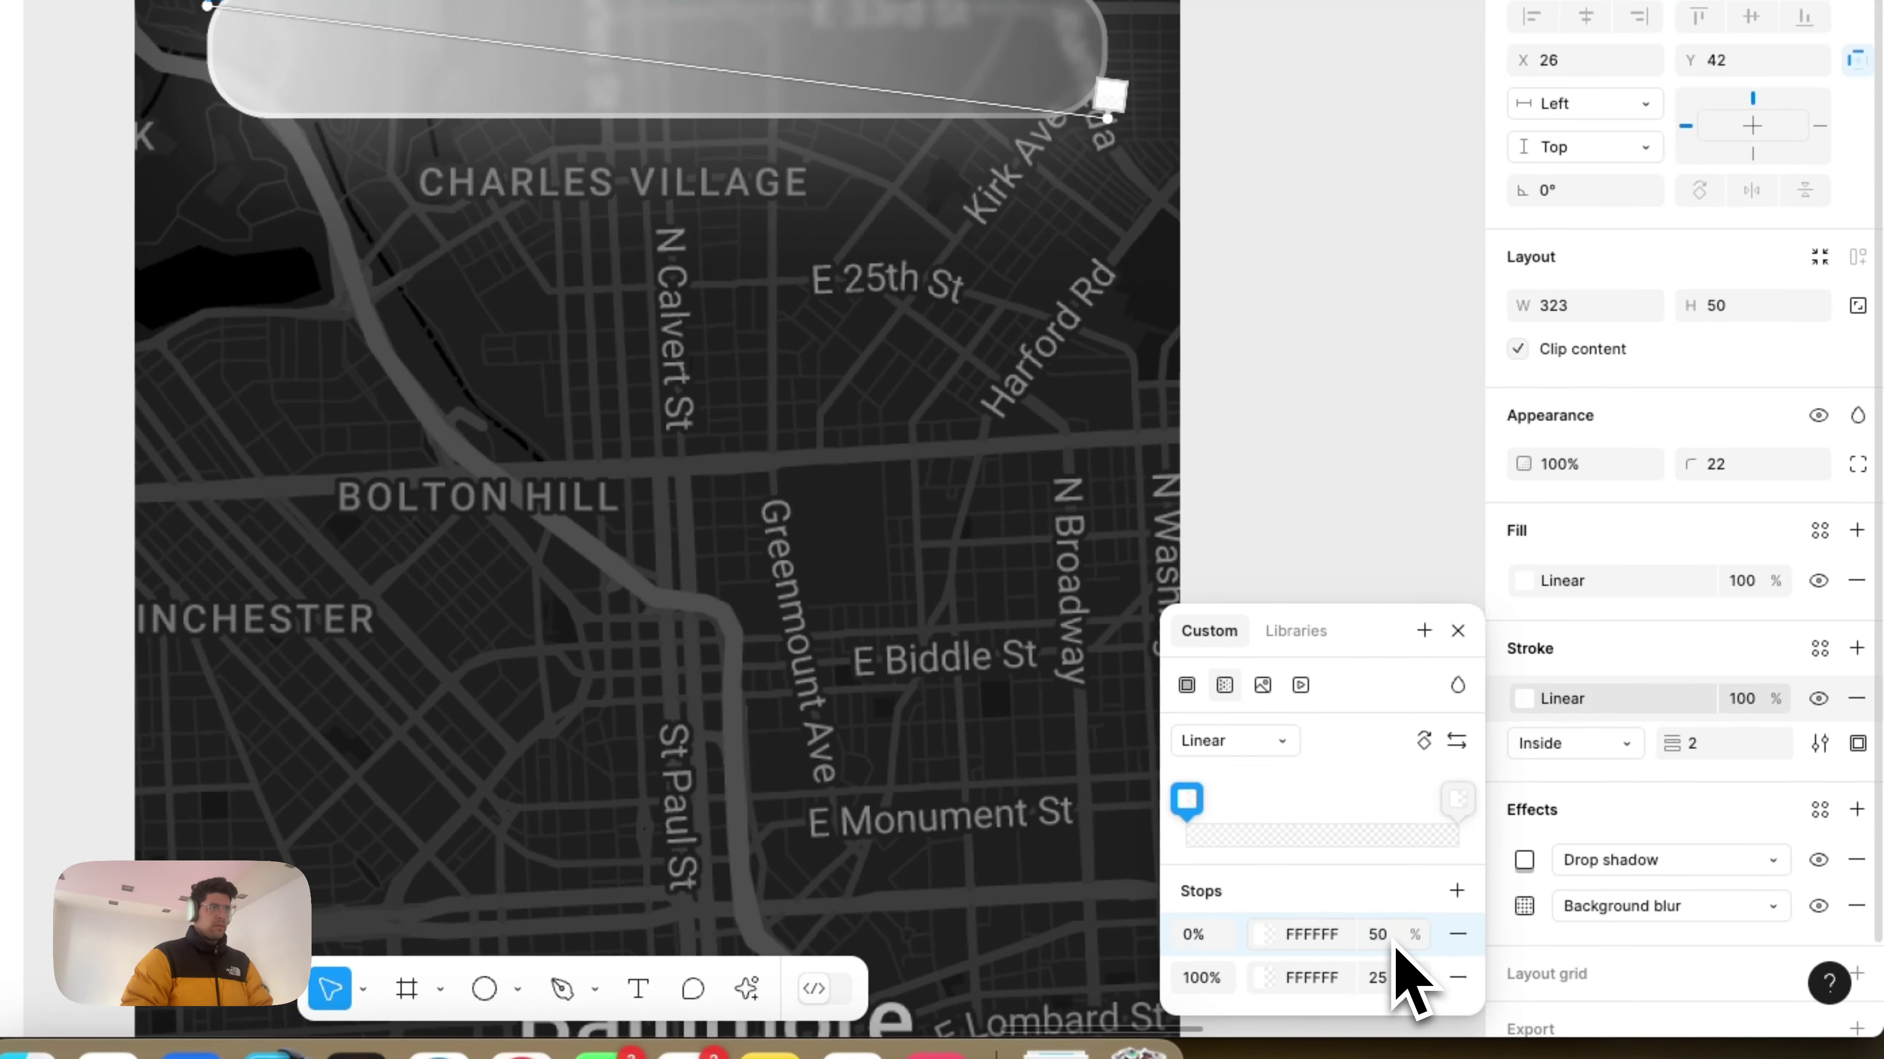
{"action": "left_click", "coordinate": [1387, 988]}
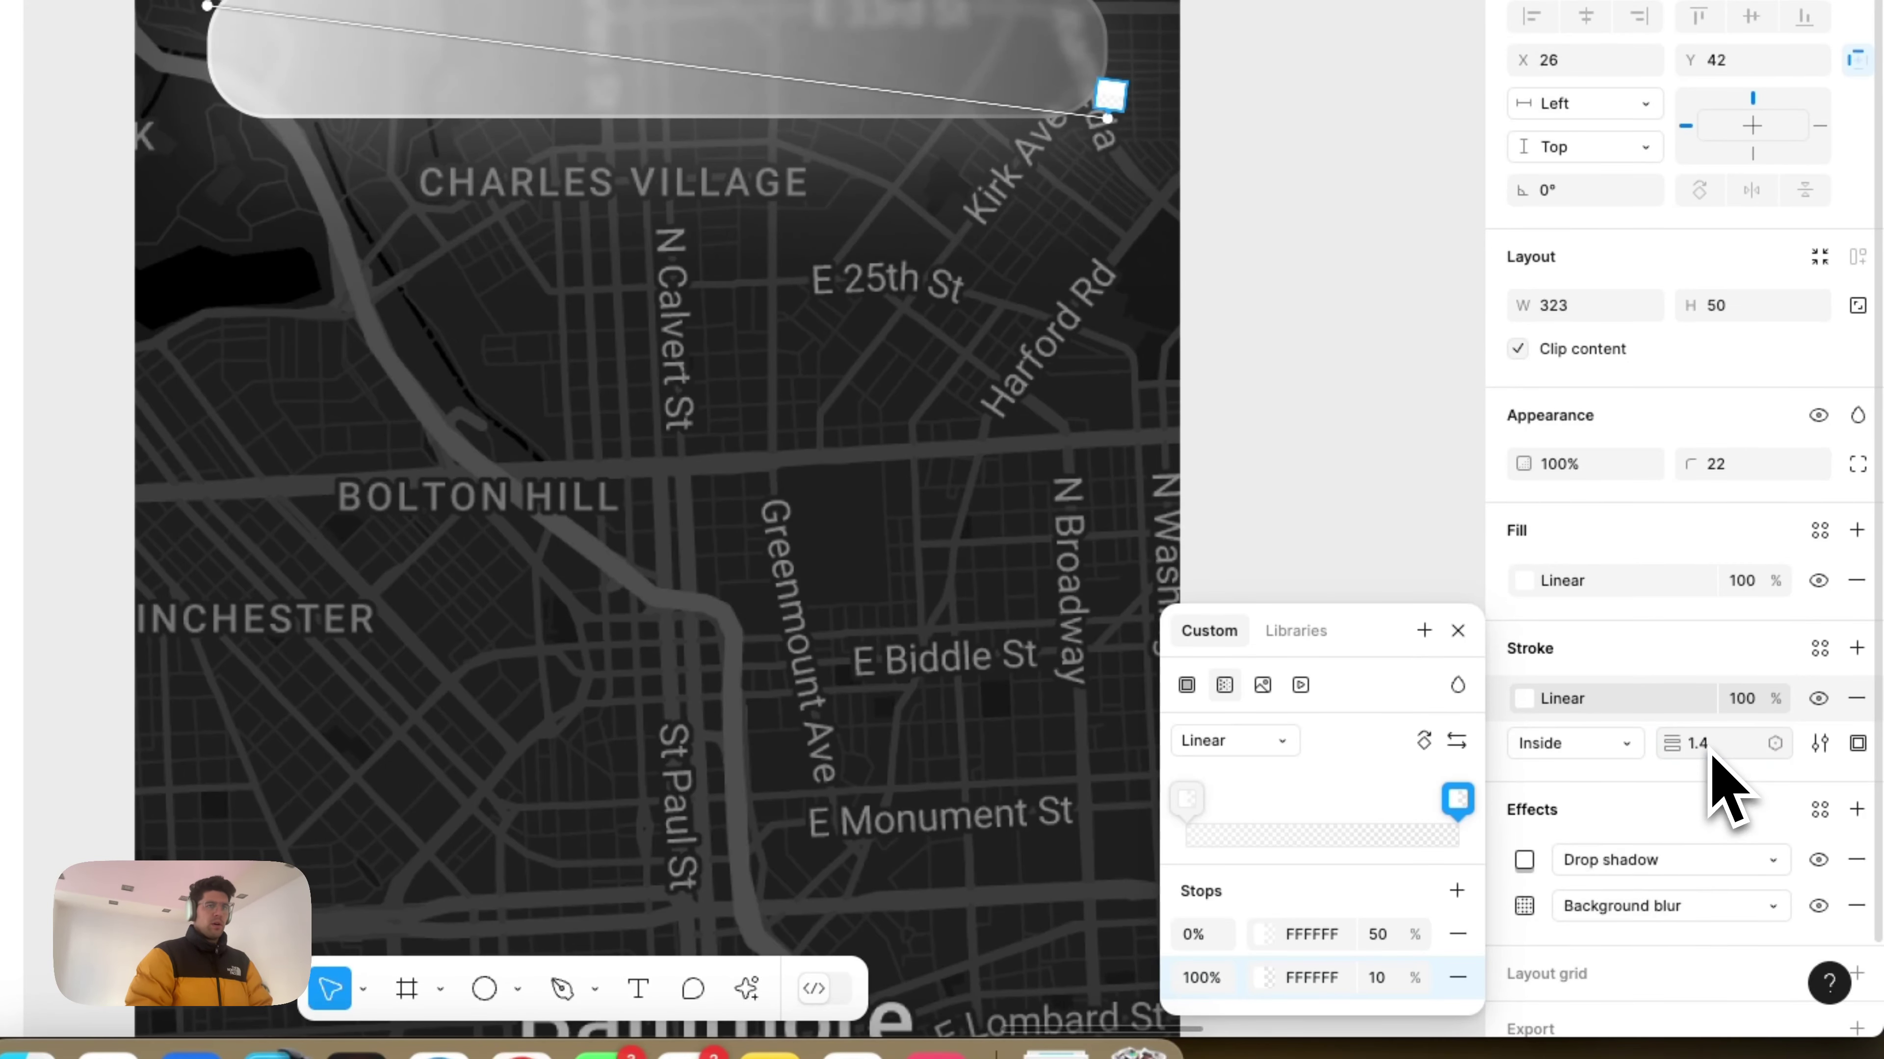
Step: Reduce the bar's stroke weight to 1.4, align the stroke outside, and deselect the bar
{"action": "left_click", "coordinate": [1594, 742]}
{"action": "left_click", "coordinate": [1561, 773]}
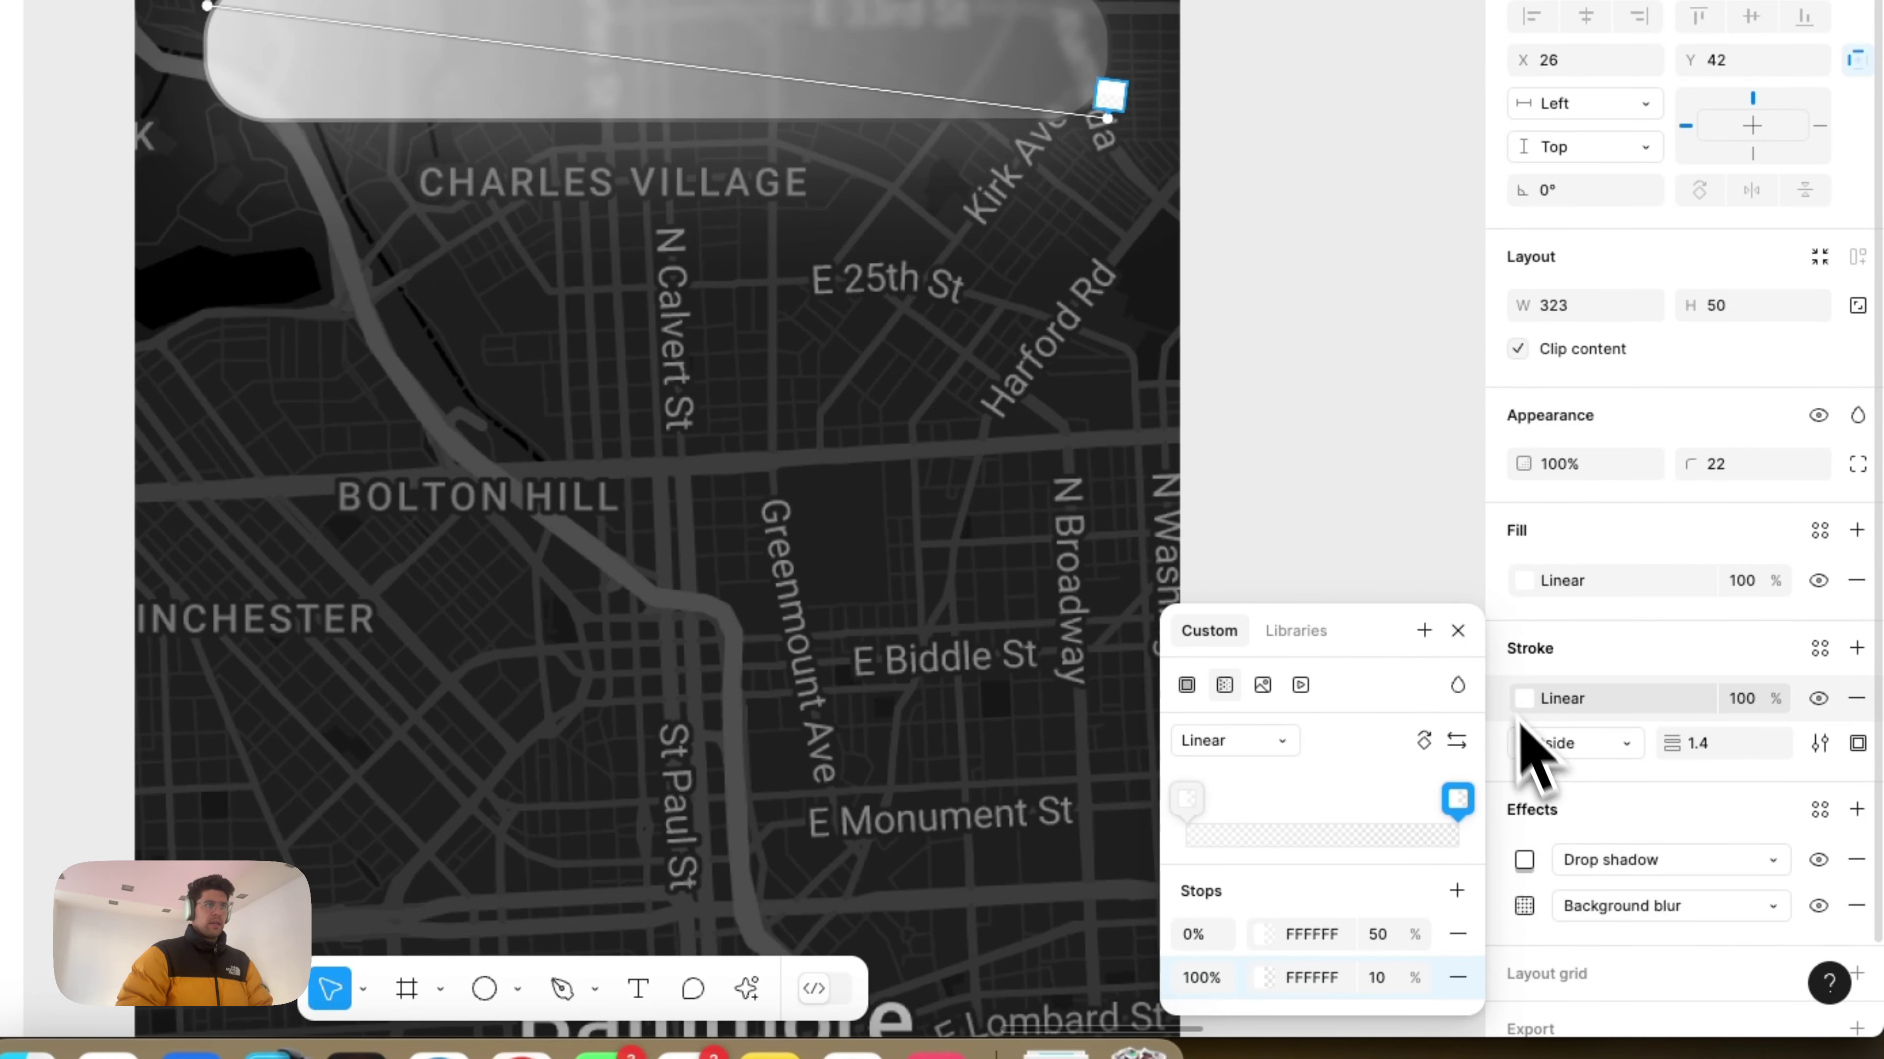
{"action": "key", "text": "Escape"}
{"action": "left_click", "coordinate": [1345, 519]}
Step: Add the text "Start searching..." inside the bar and move it to about X 20, Y 8
{"action": "scroll", "coordinate": [1345, 526], "scroll_direction": "down", "scroll_amount": 5}
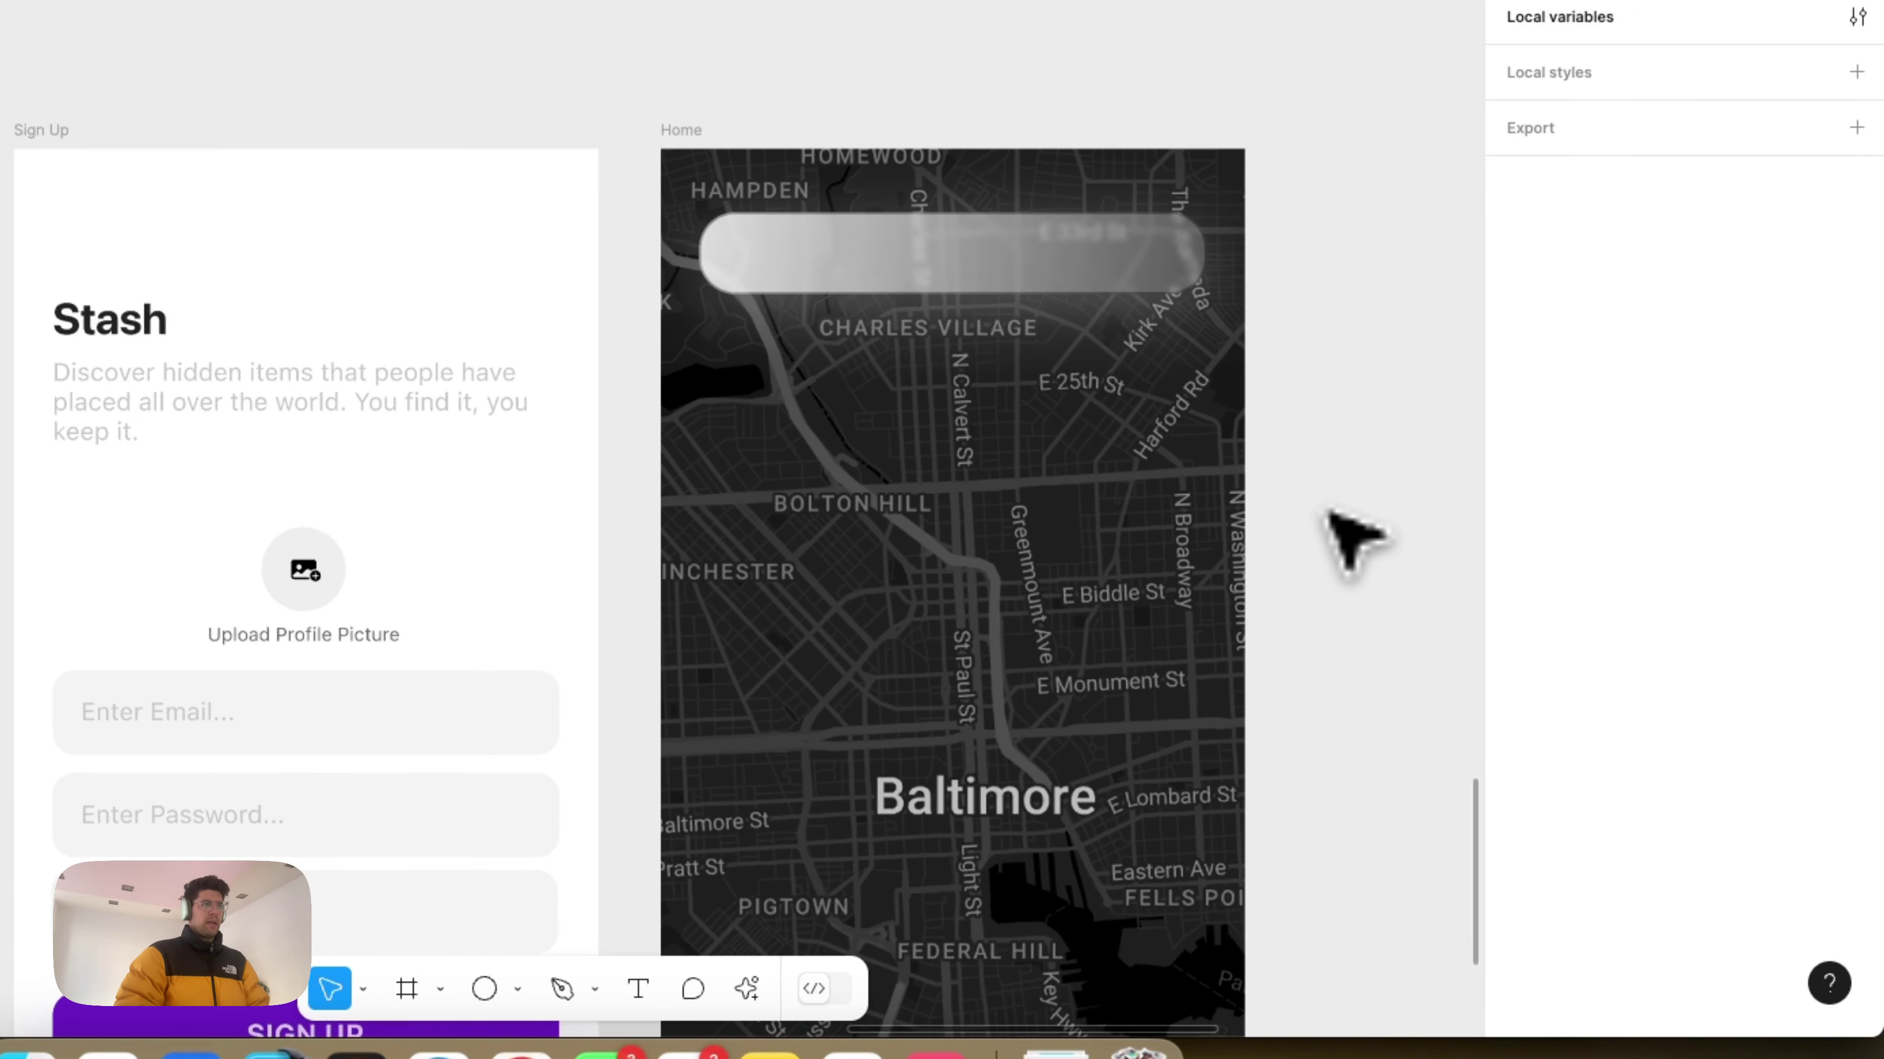
{"action": "key", "text": "t"}
{"action": "left_click", "coordinate": [749, 244]}
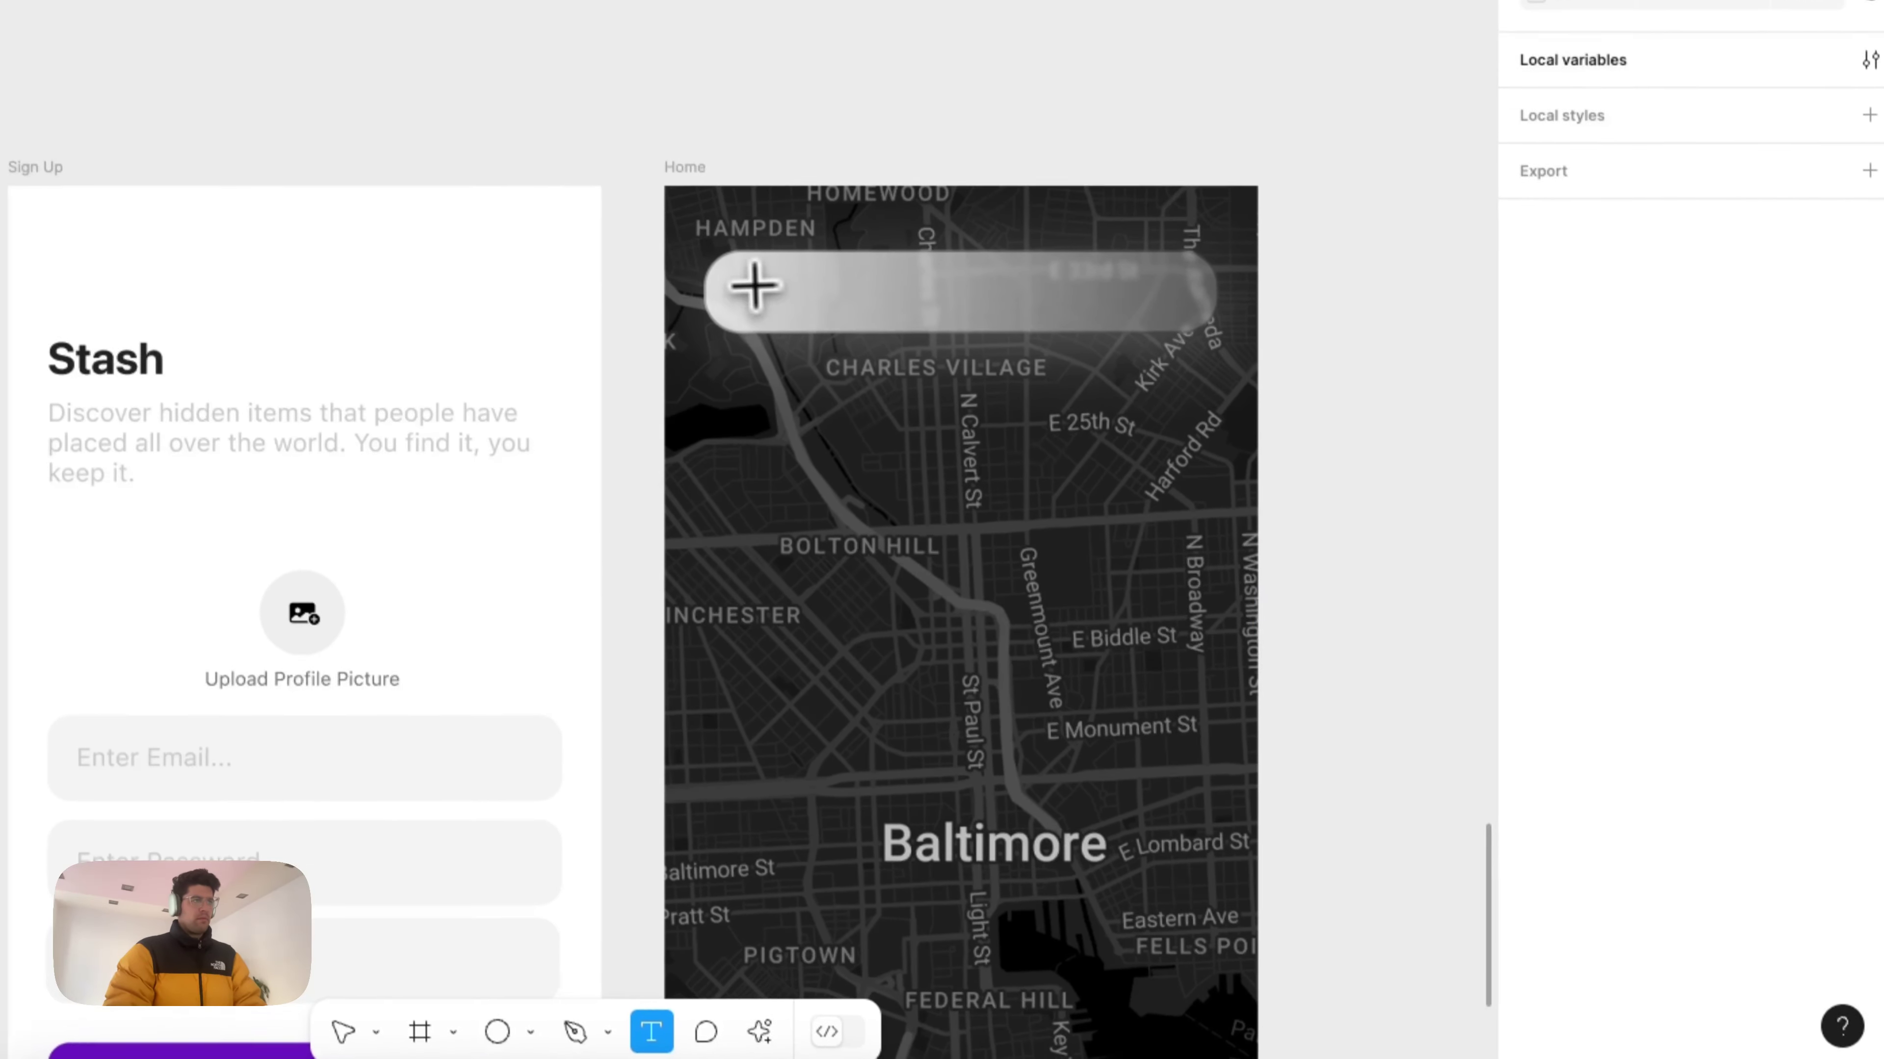
{"action": "type", "text": "S"}
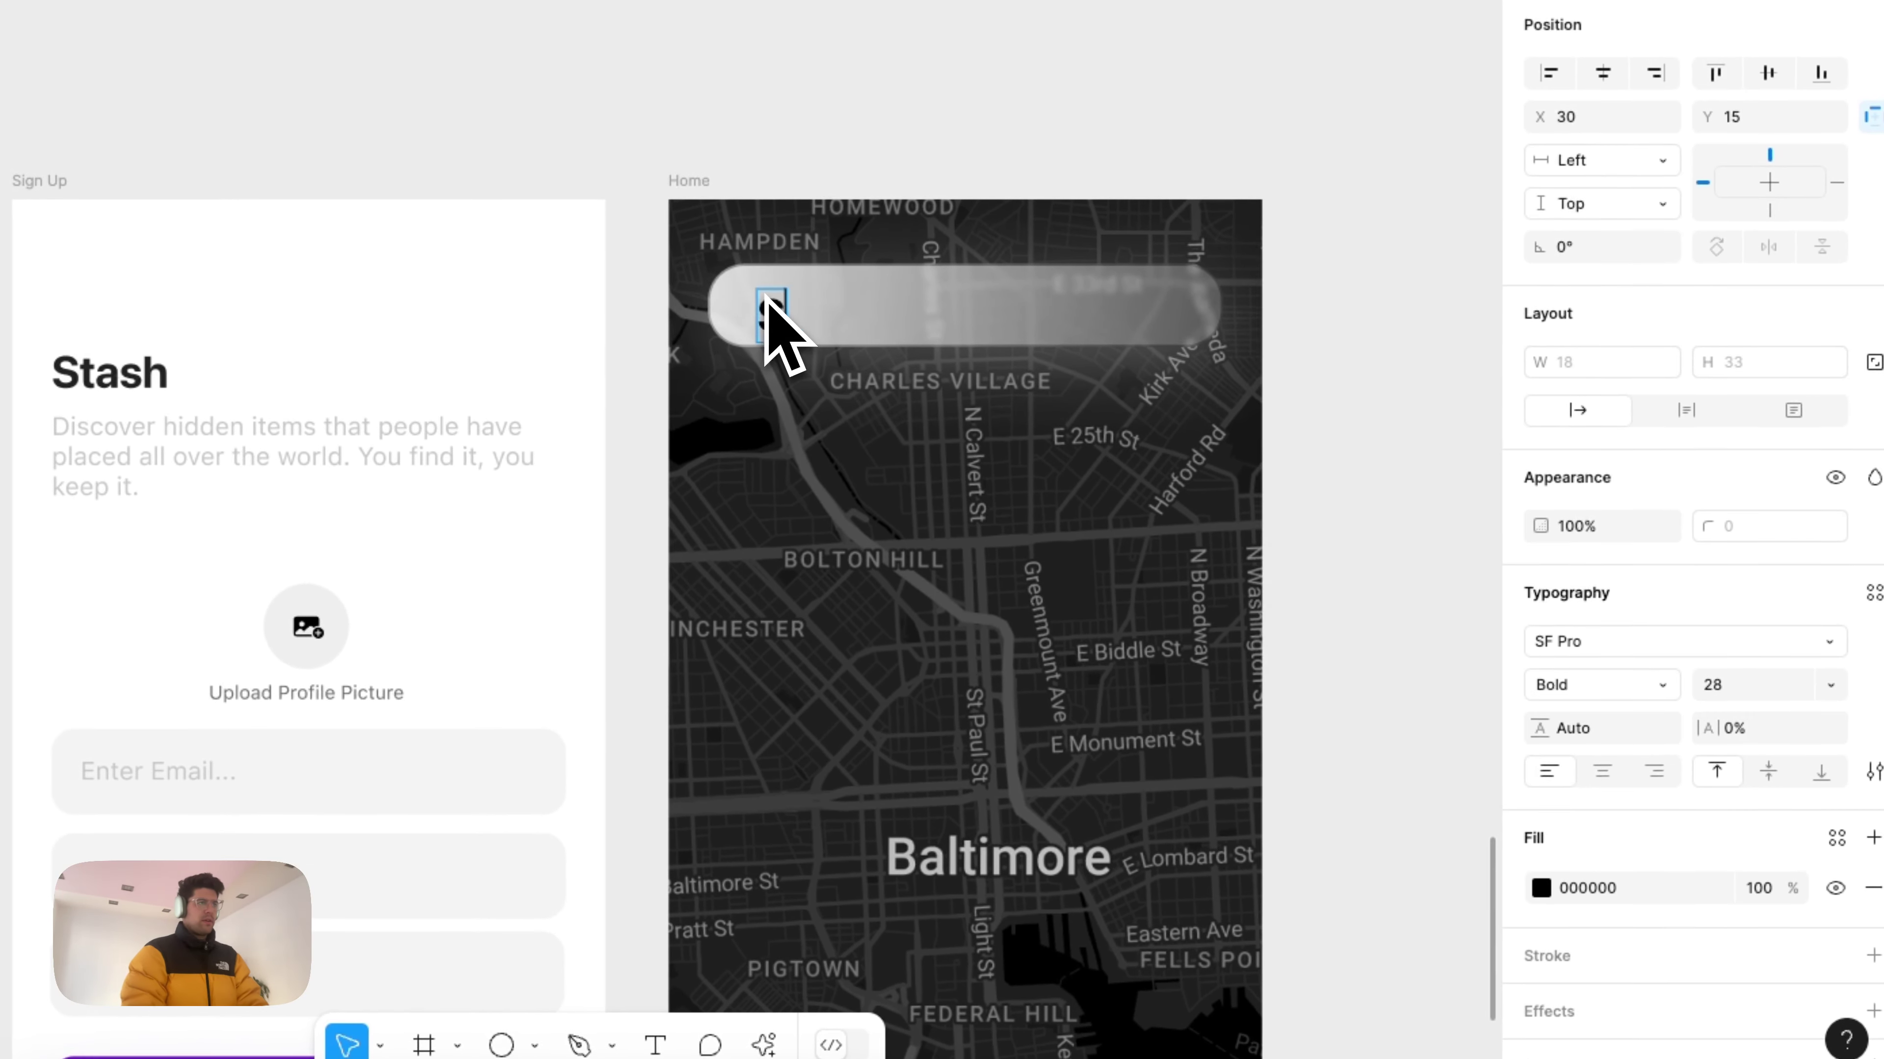
{"action": "type", "text": "tart searching..."}
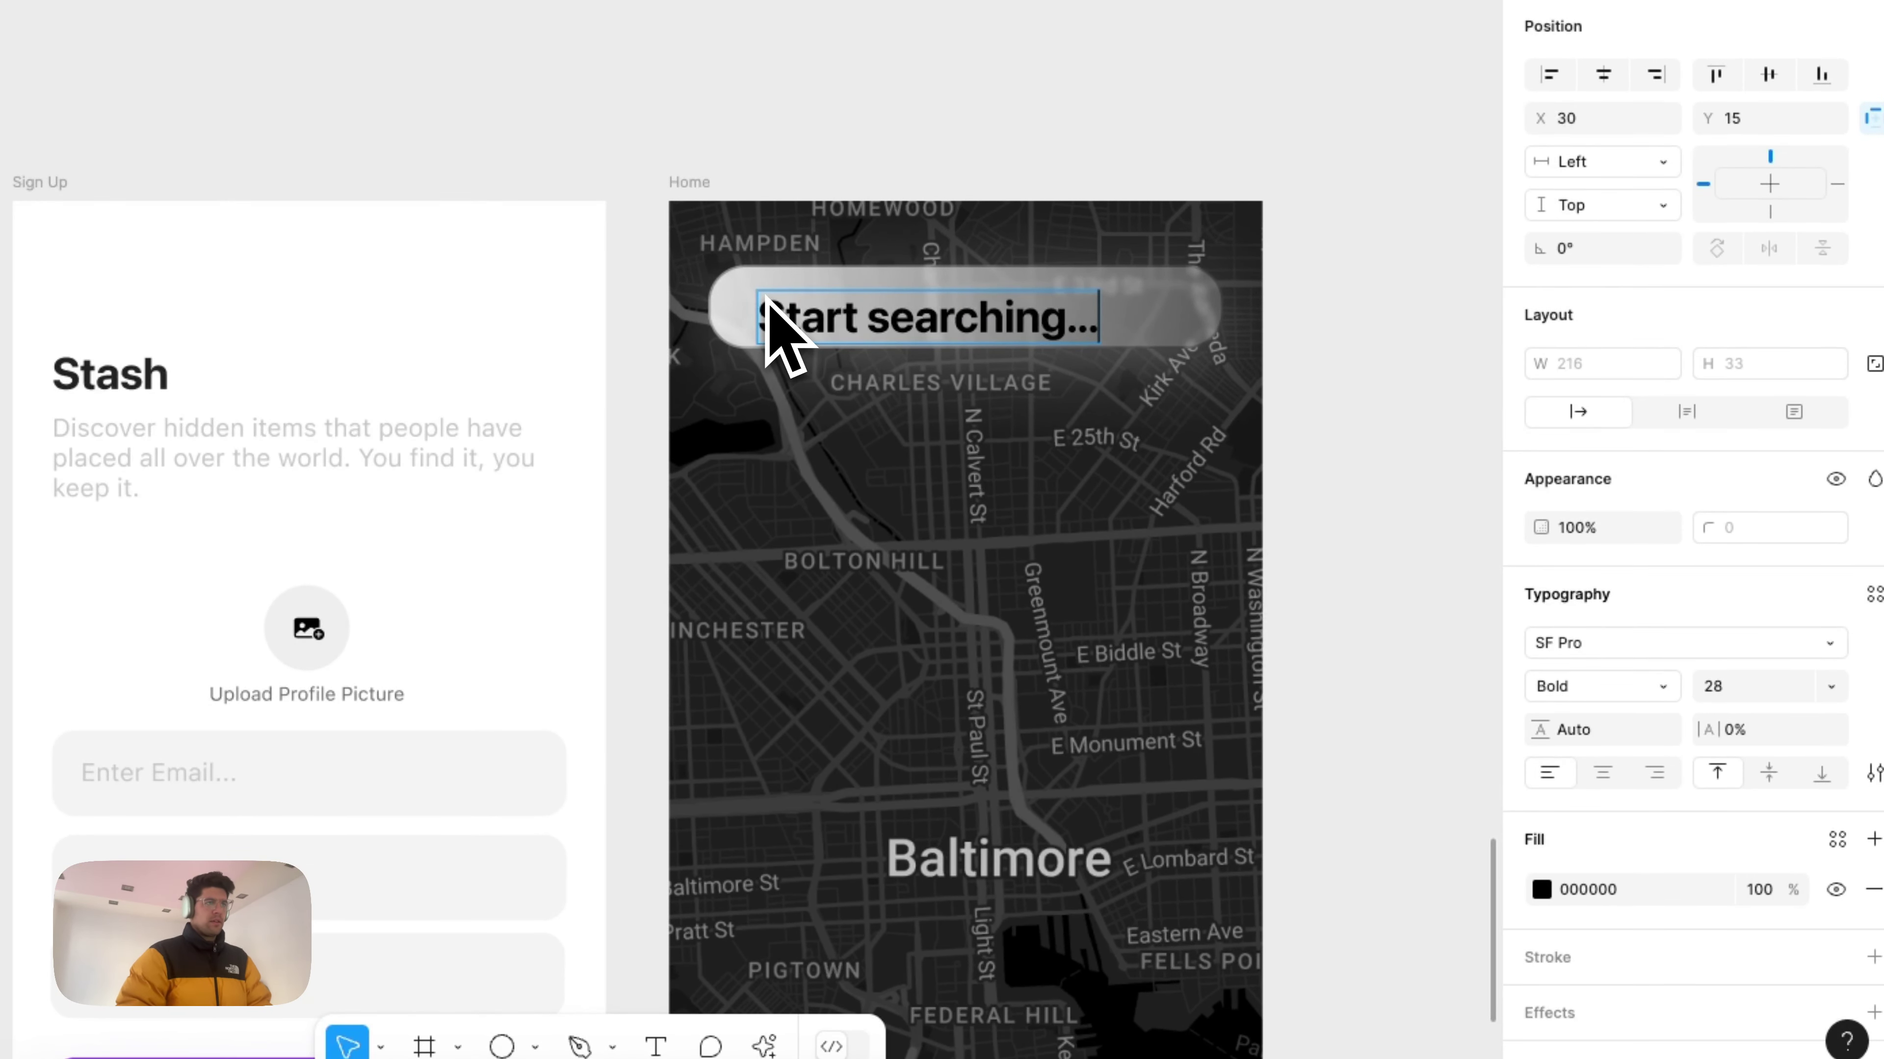
{"action": "left_click_drag", "start_coordinate": [840, 336], "coordinate": [811, 315]}
{"action": "left_click", "coordinate": [1873, 593]}
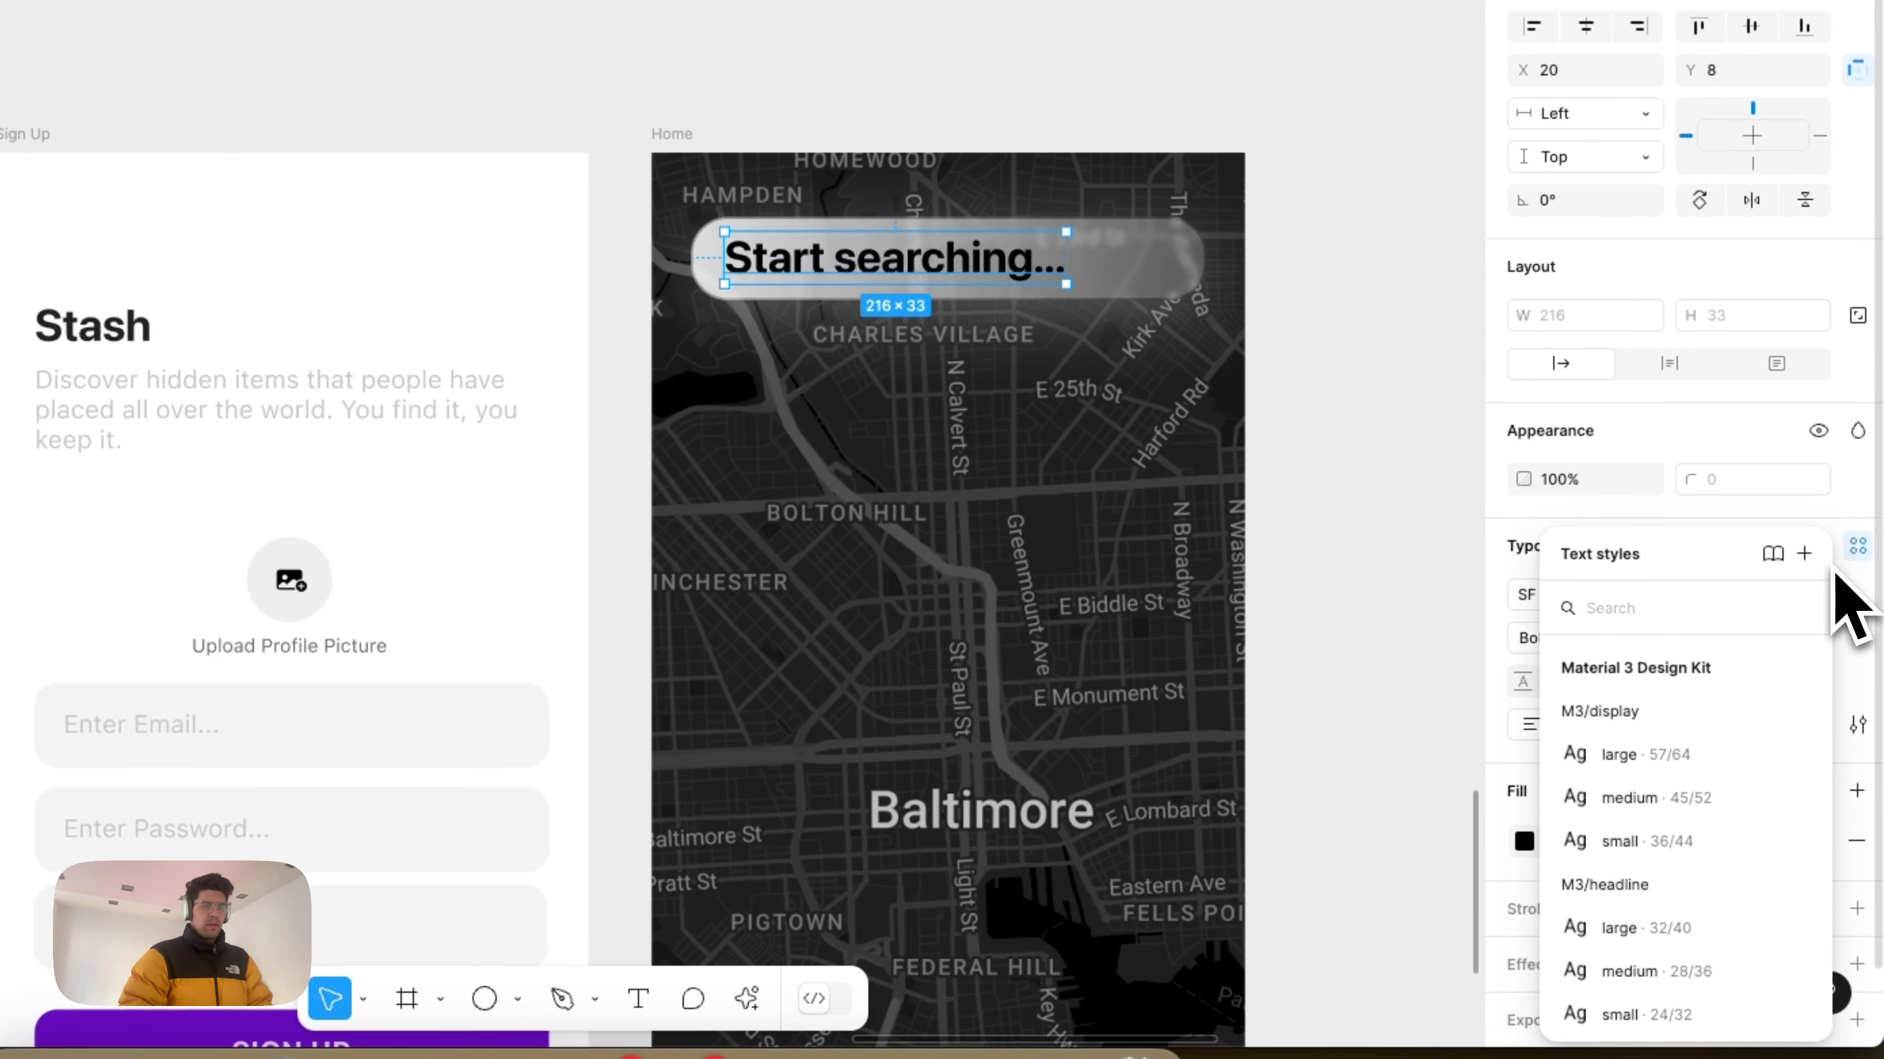
{"action": "scroll", "coordinate": [1717, 816], "scroll_direction": "down", "scroll_amount": 2}
{"action": "scroll", "coordinate": [1717, 816], "scroll_direction": "up", "scroll_amount": 2}
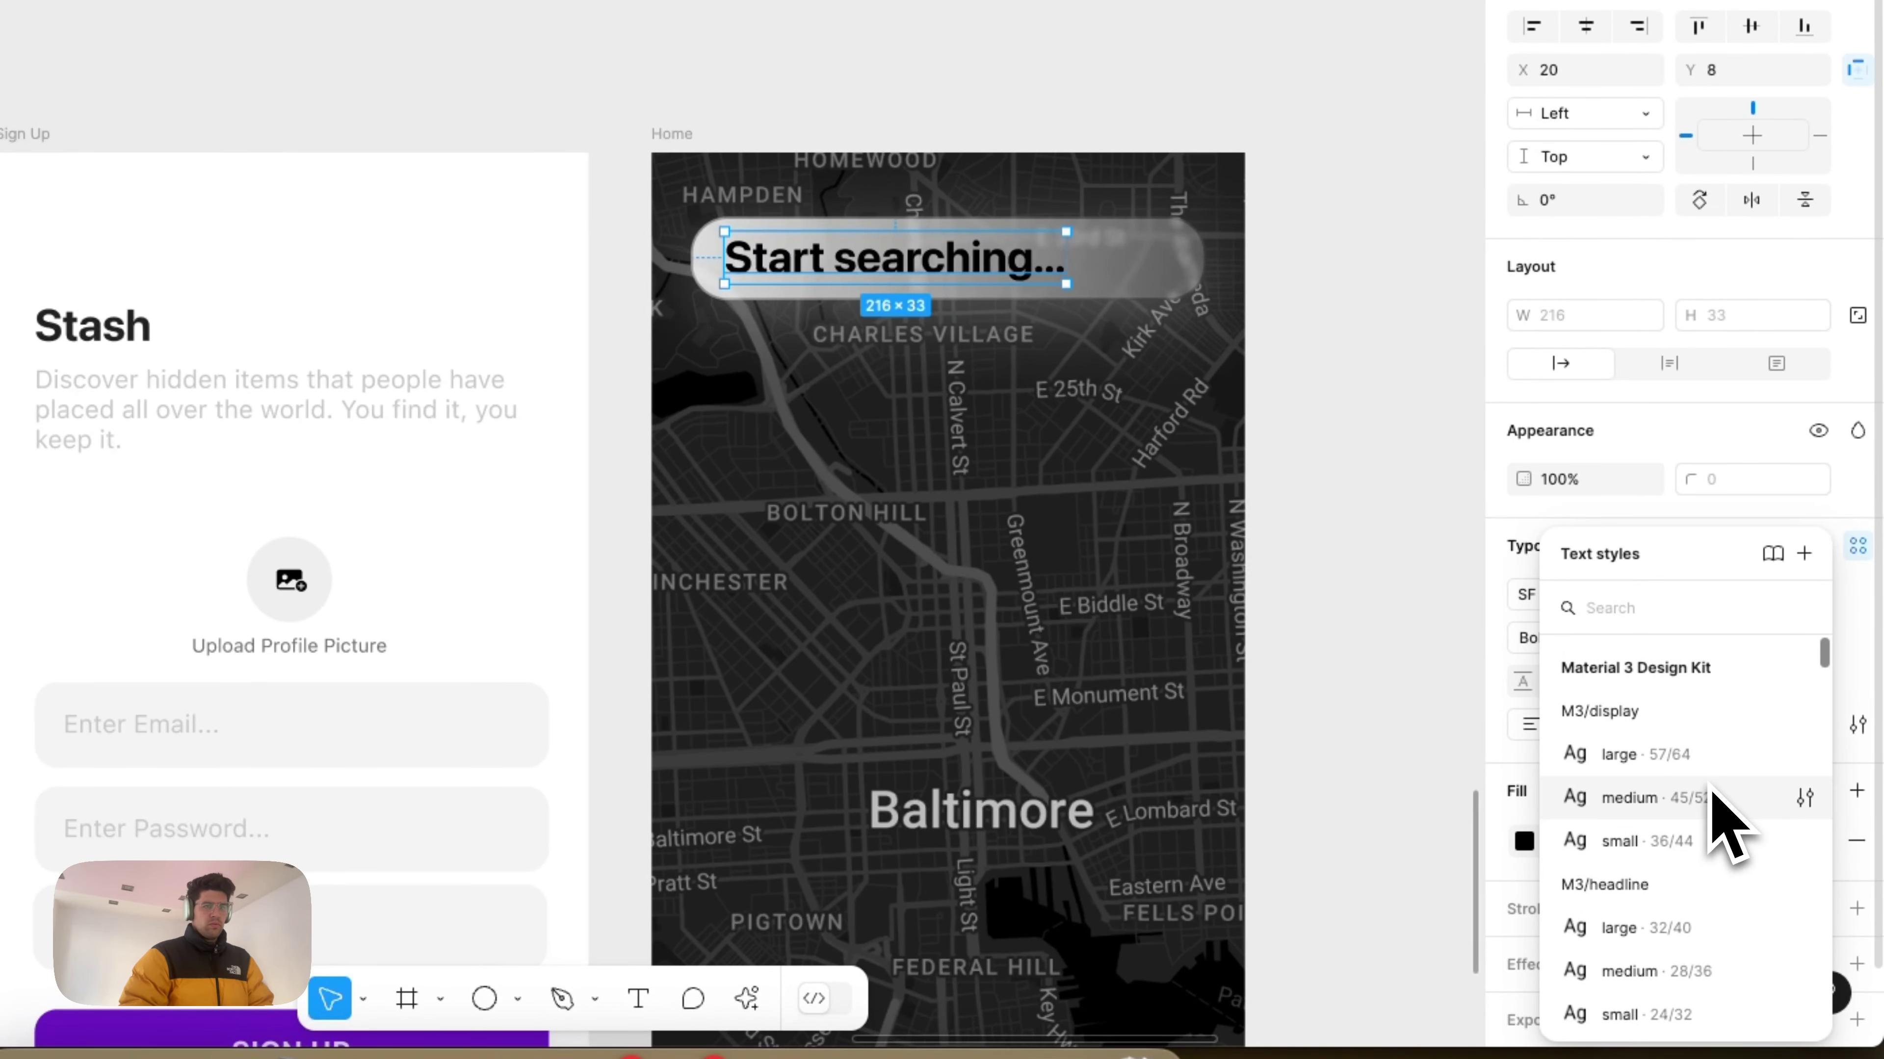
Step: Set the "Start searching..." text size to 16 and position it in the bar at X 20, Y 15
{"action": "left_click", "coordinate": [1827, 621]}
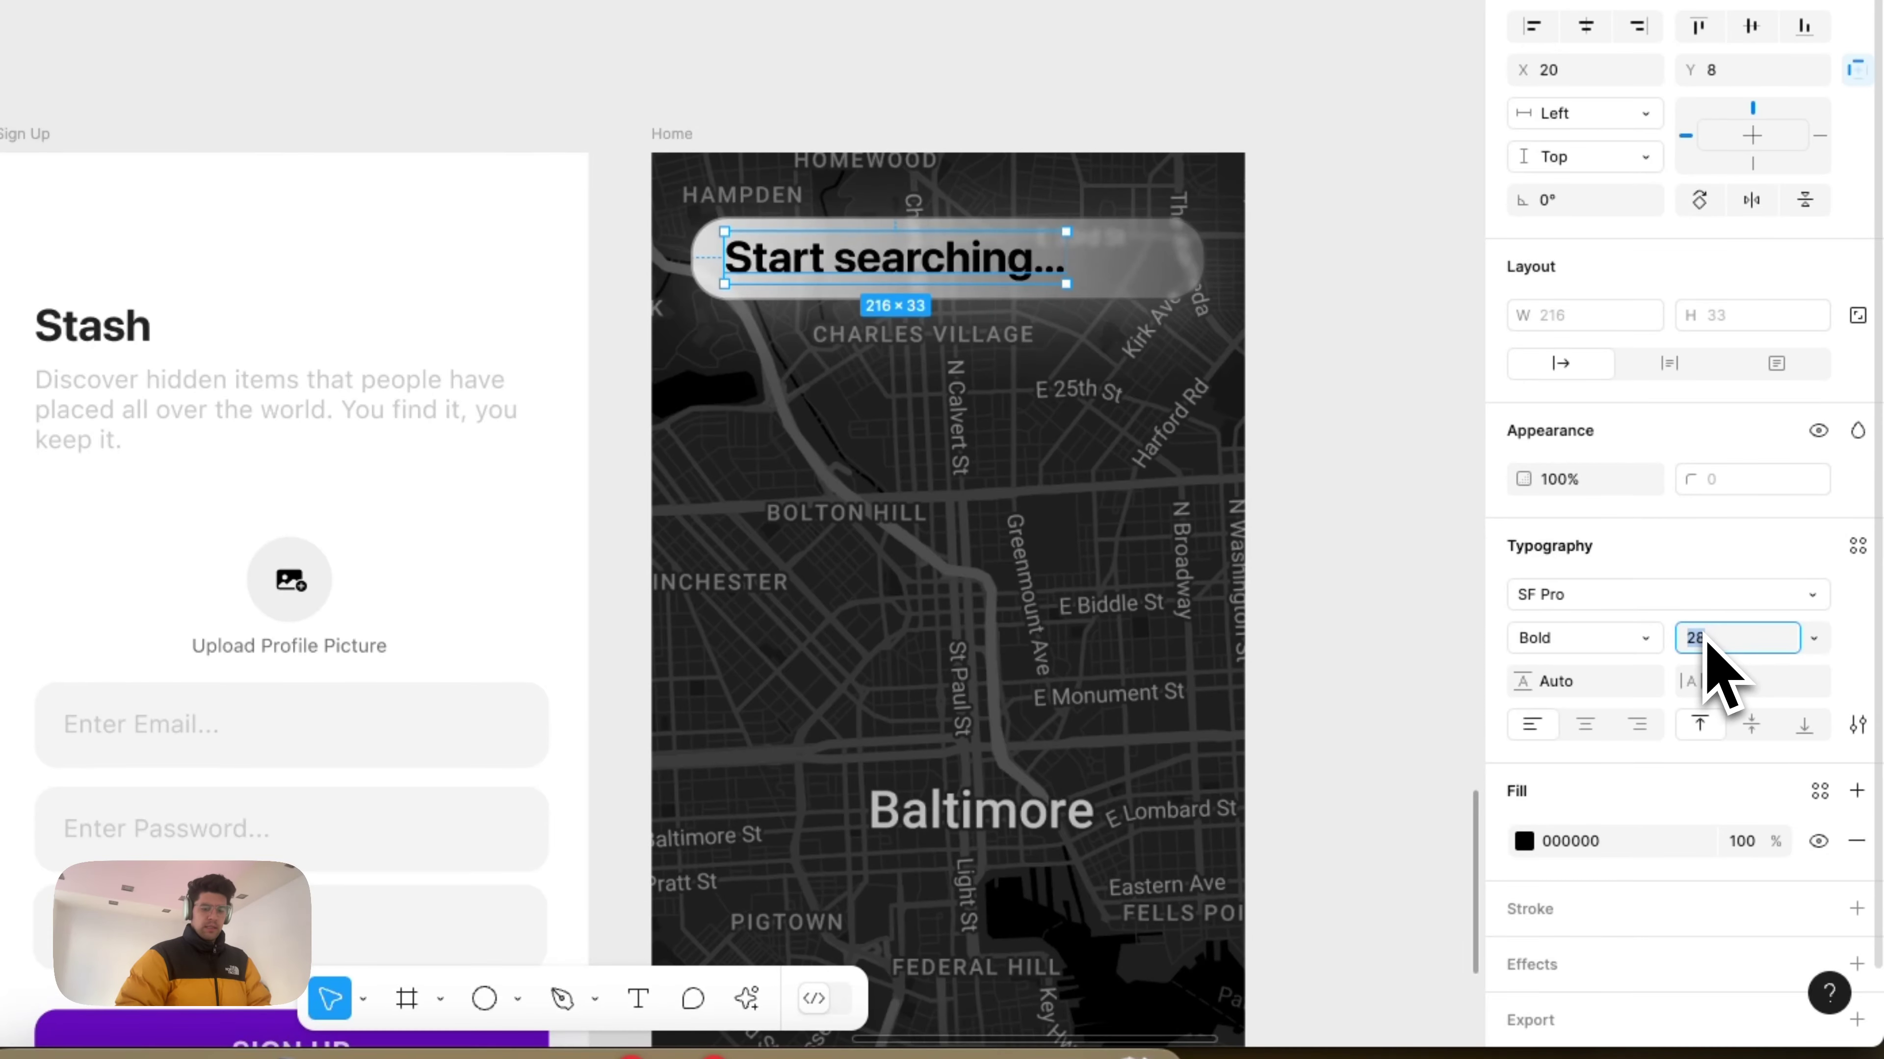
{"action": "key", "text": "Return"}
{"action": "left_click_drag", "start_coordinate": [865, 244], "coordinate": [804, 250]}
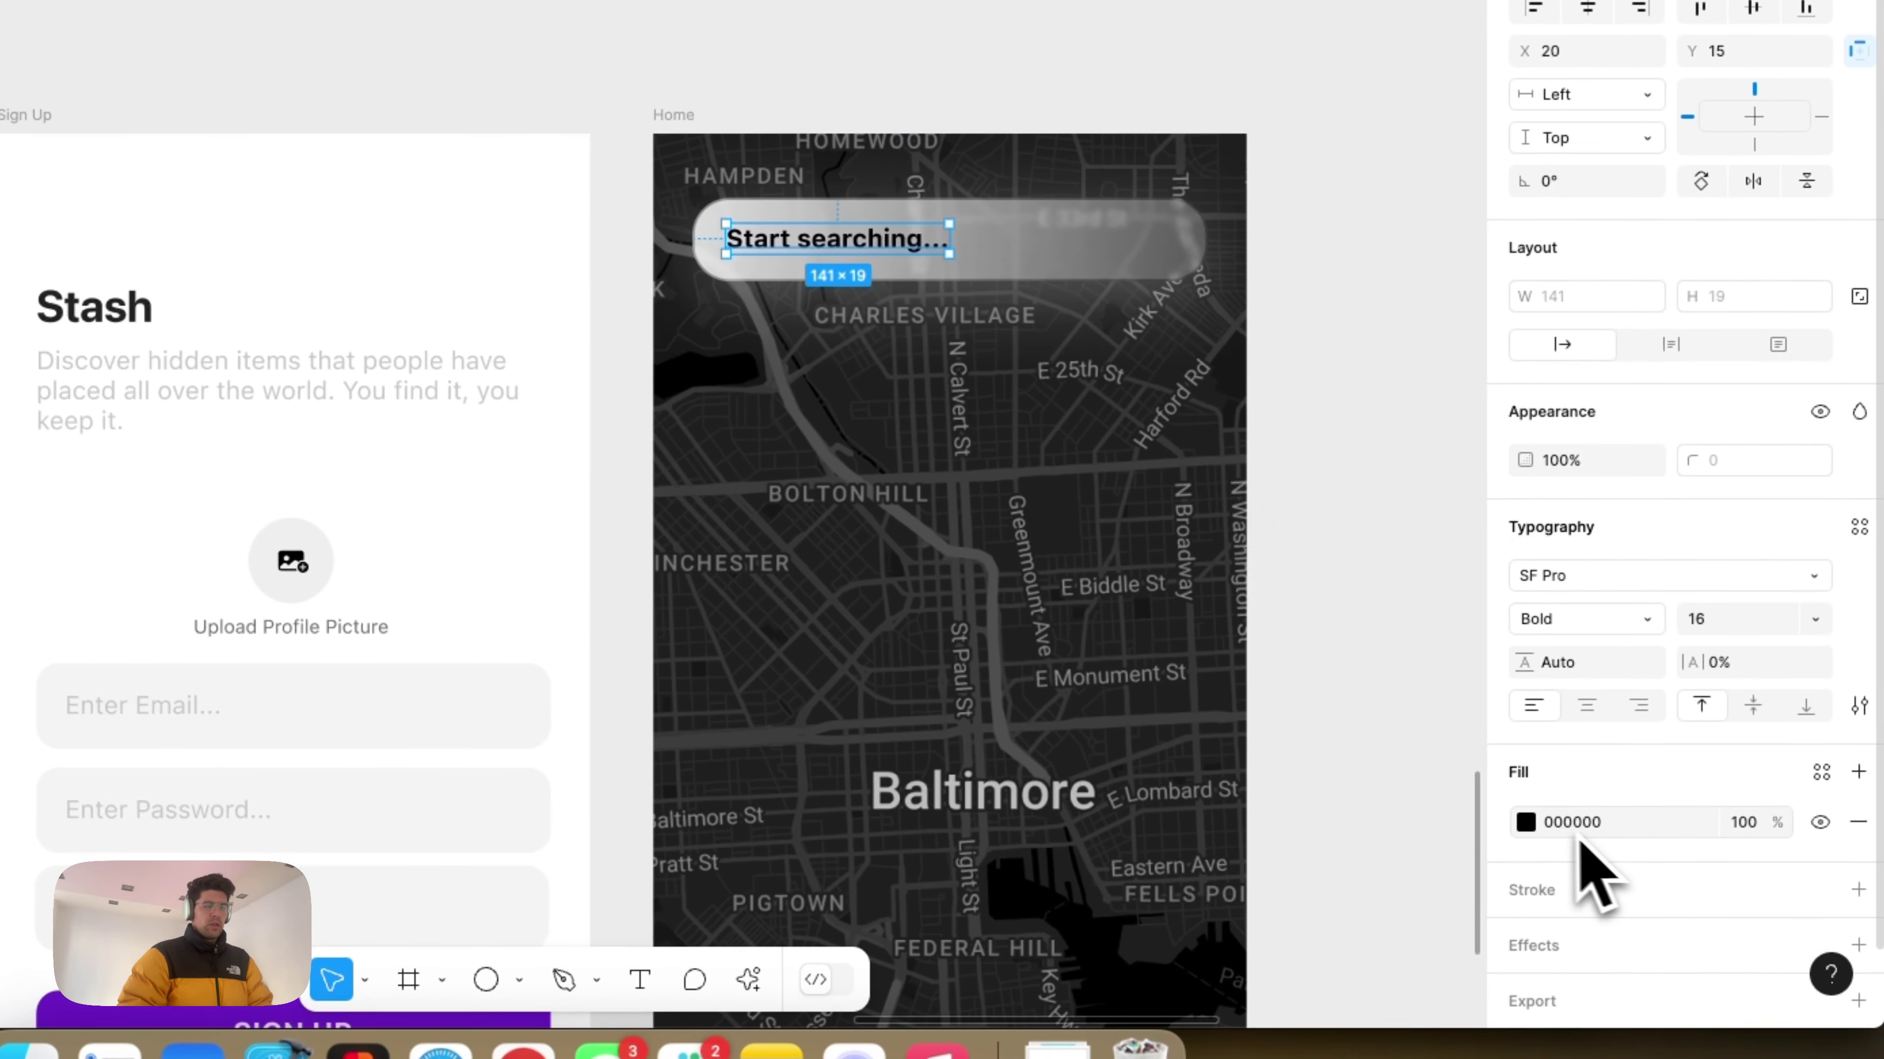
Step: Apply the white Background color from this file's Stash App Colors to the "Start searching..." text
{"action": "left_click", "coordinate": [1576, 892]}
{"action": "left_click", "coordinate": [1820, 770]}
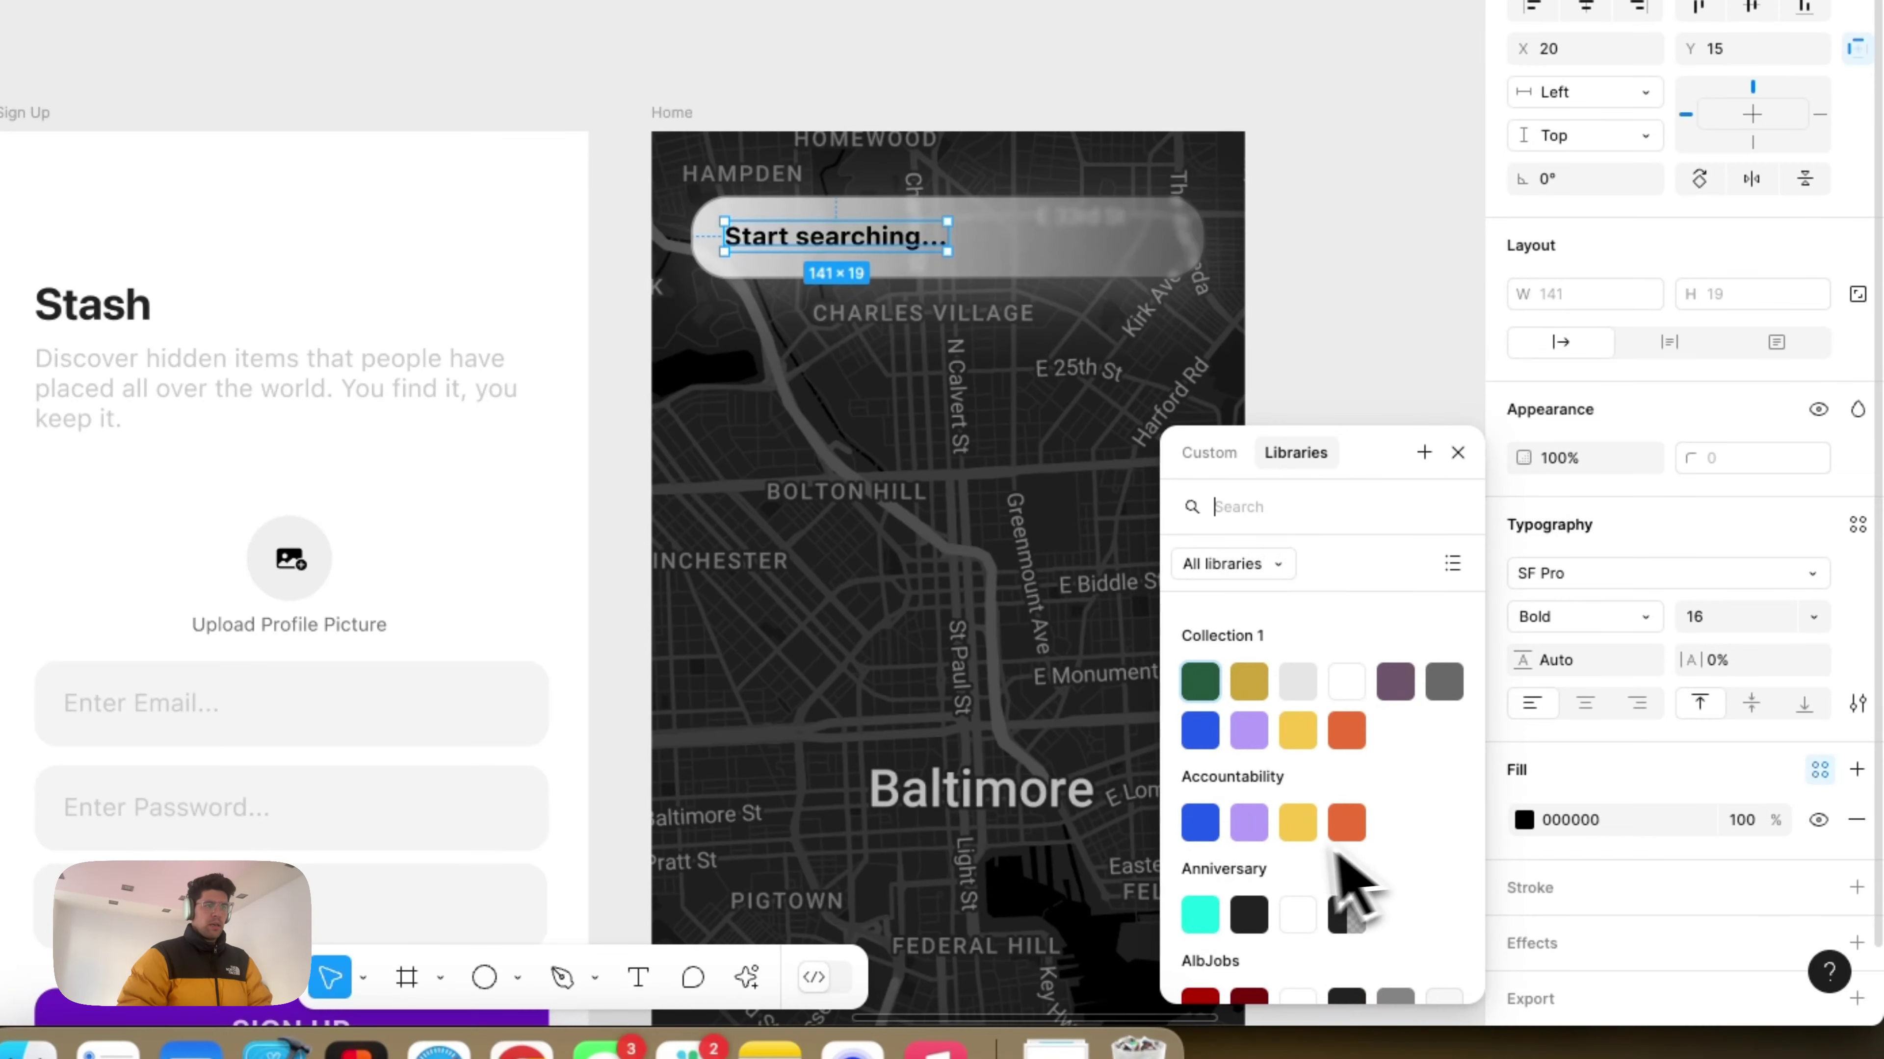
{"action": "left_click", "coordinate": [1287, 565]}
{"action": "left_click", "coordinate": [1308, 614]}
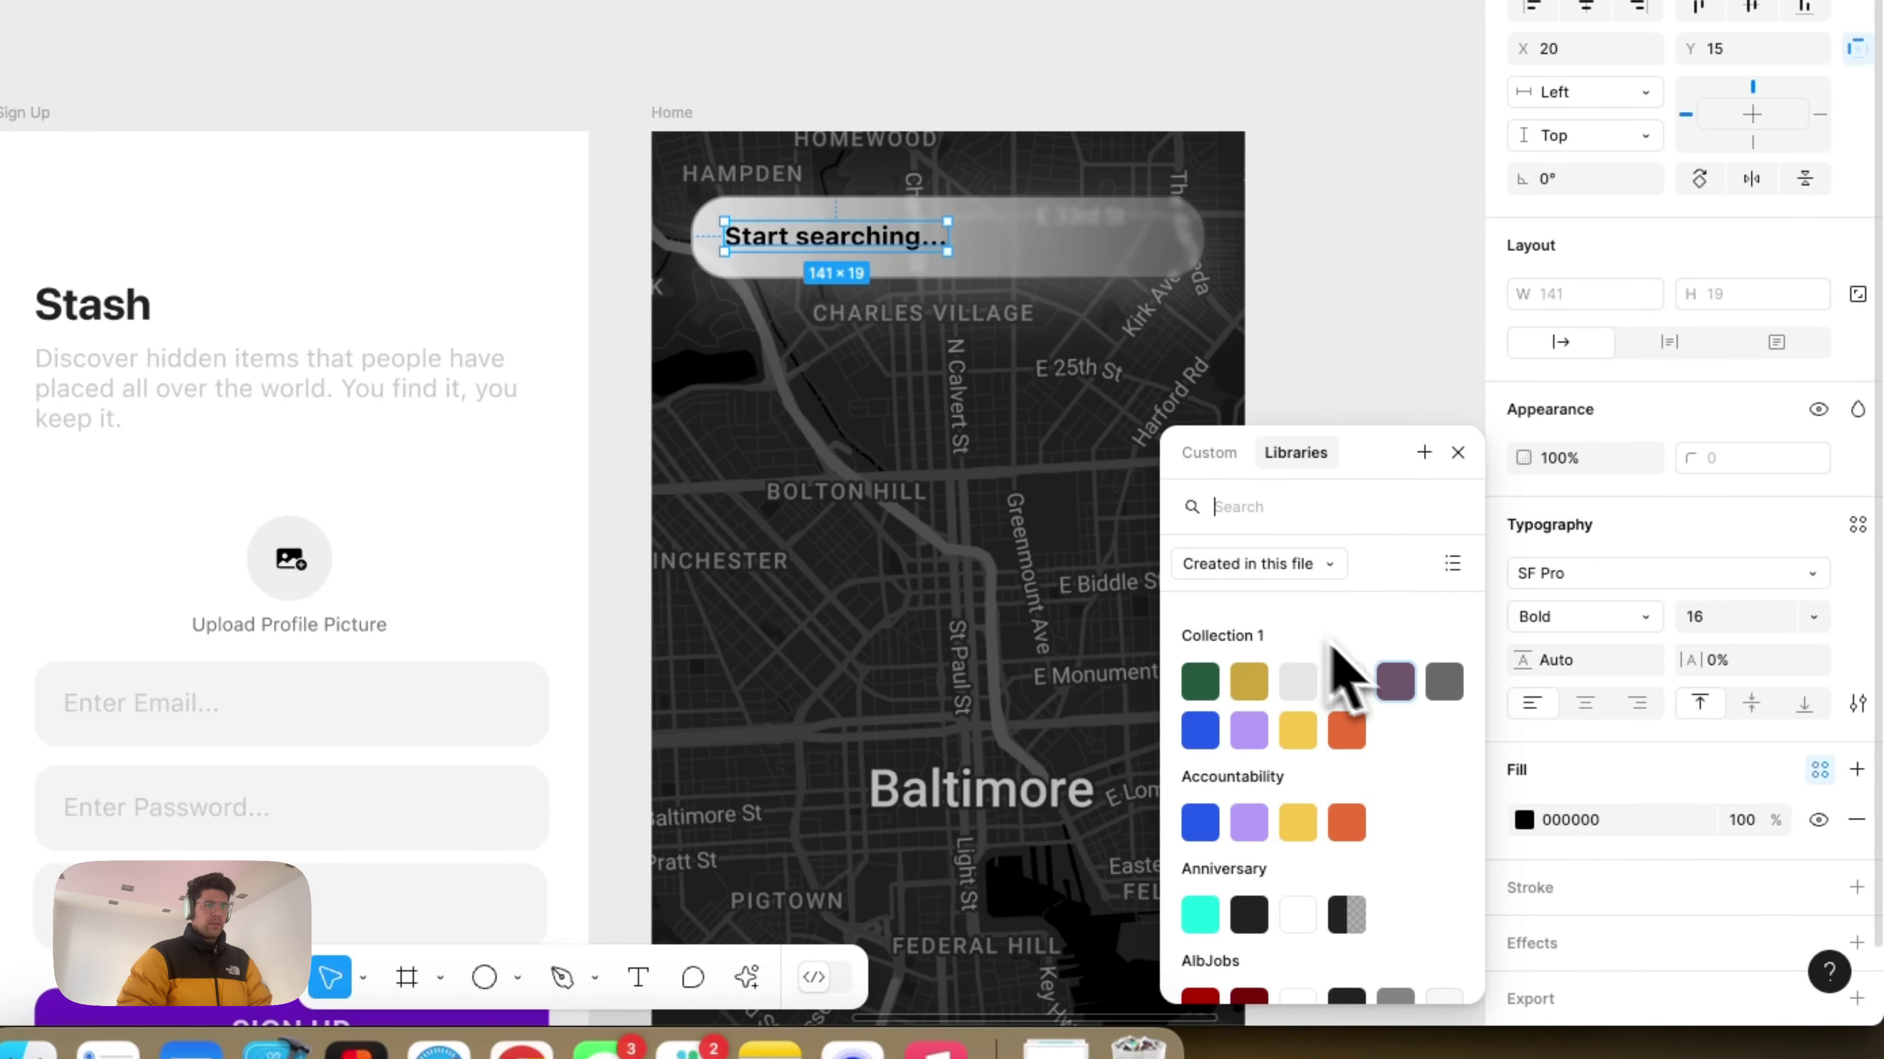
{"action": "left_click", "coordinate": [1297, 566]}
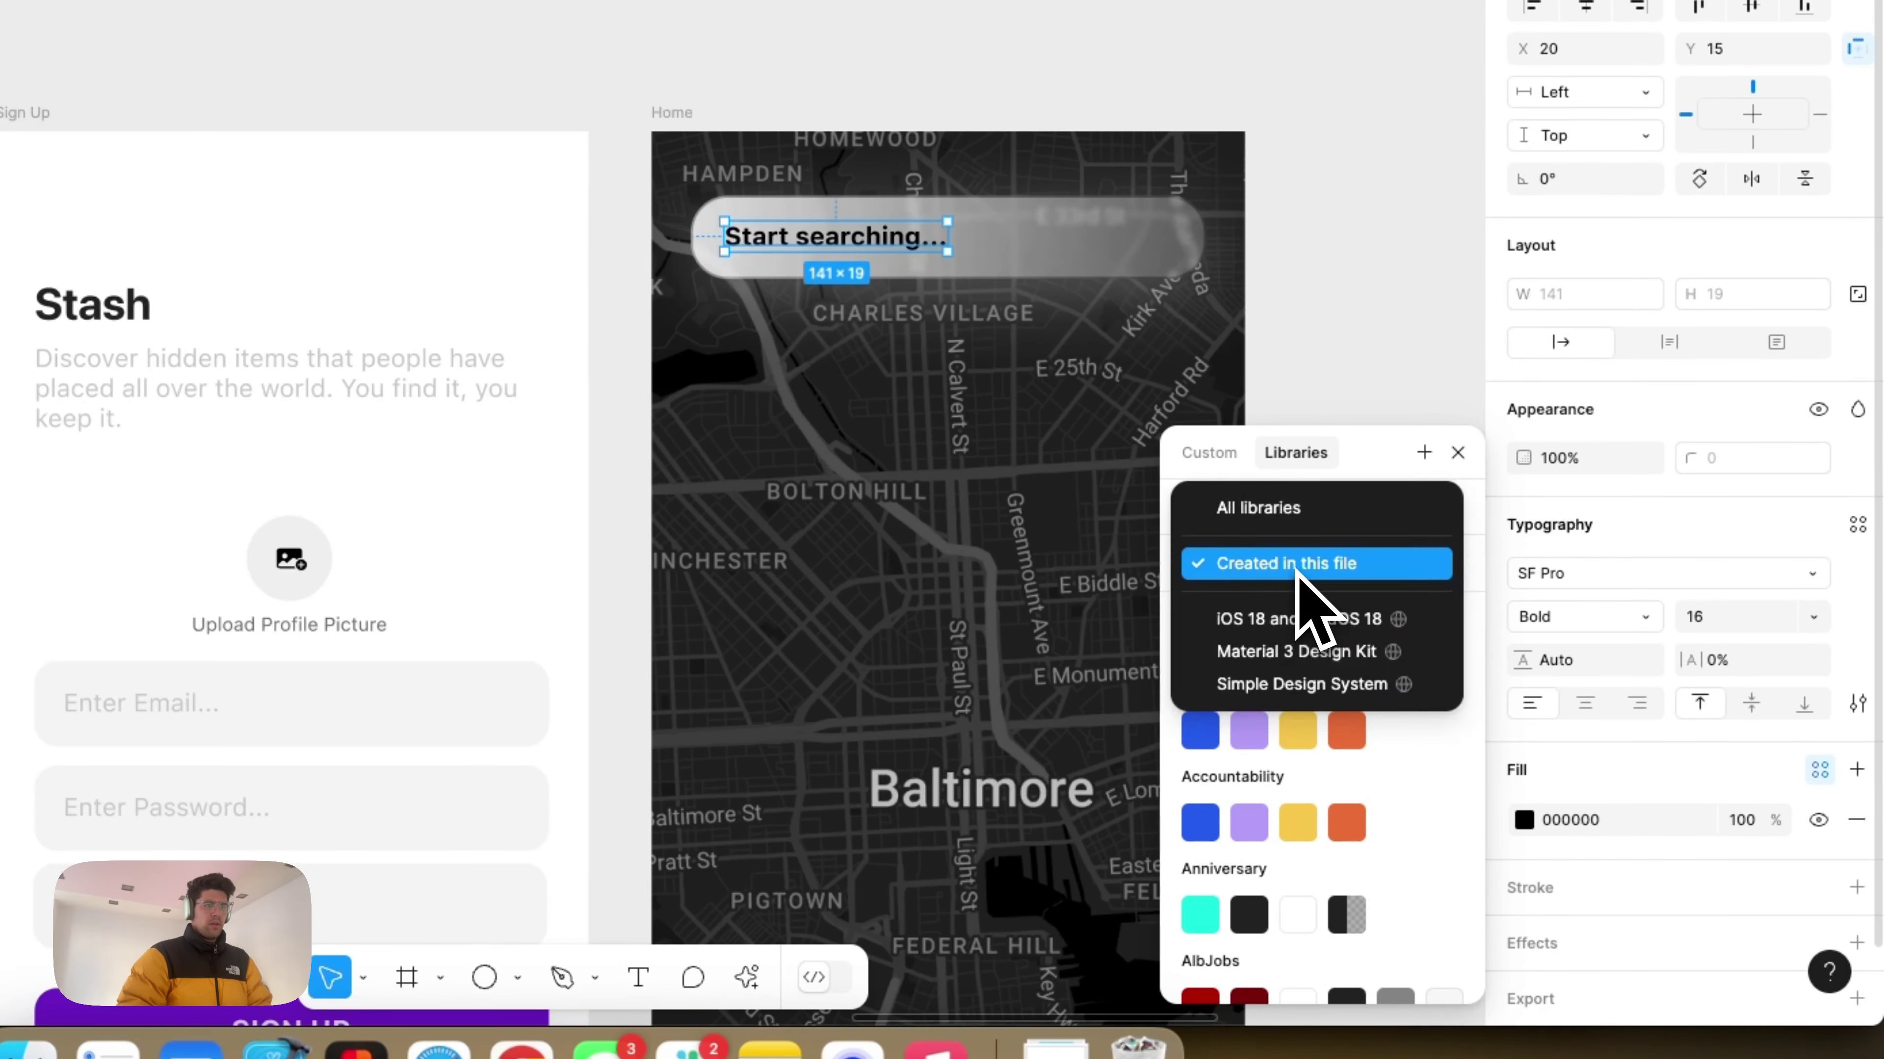
{"action": "left_click", "coordinate": [1296, 571]}
{"action": "scroll", "coordinate": [1301, 742], "scroll_direction": "down", "scroll_amount": 4}
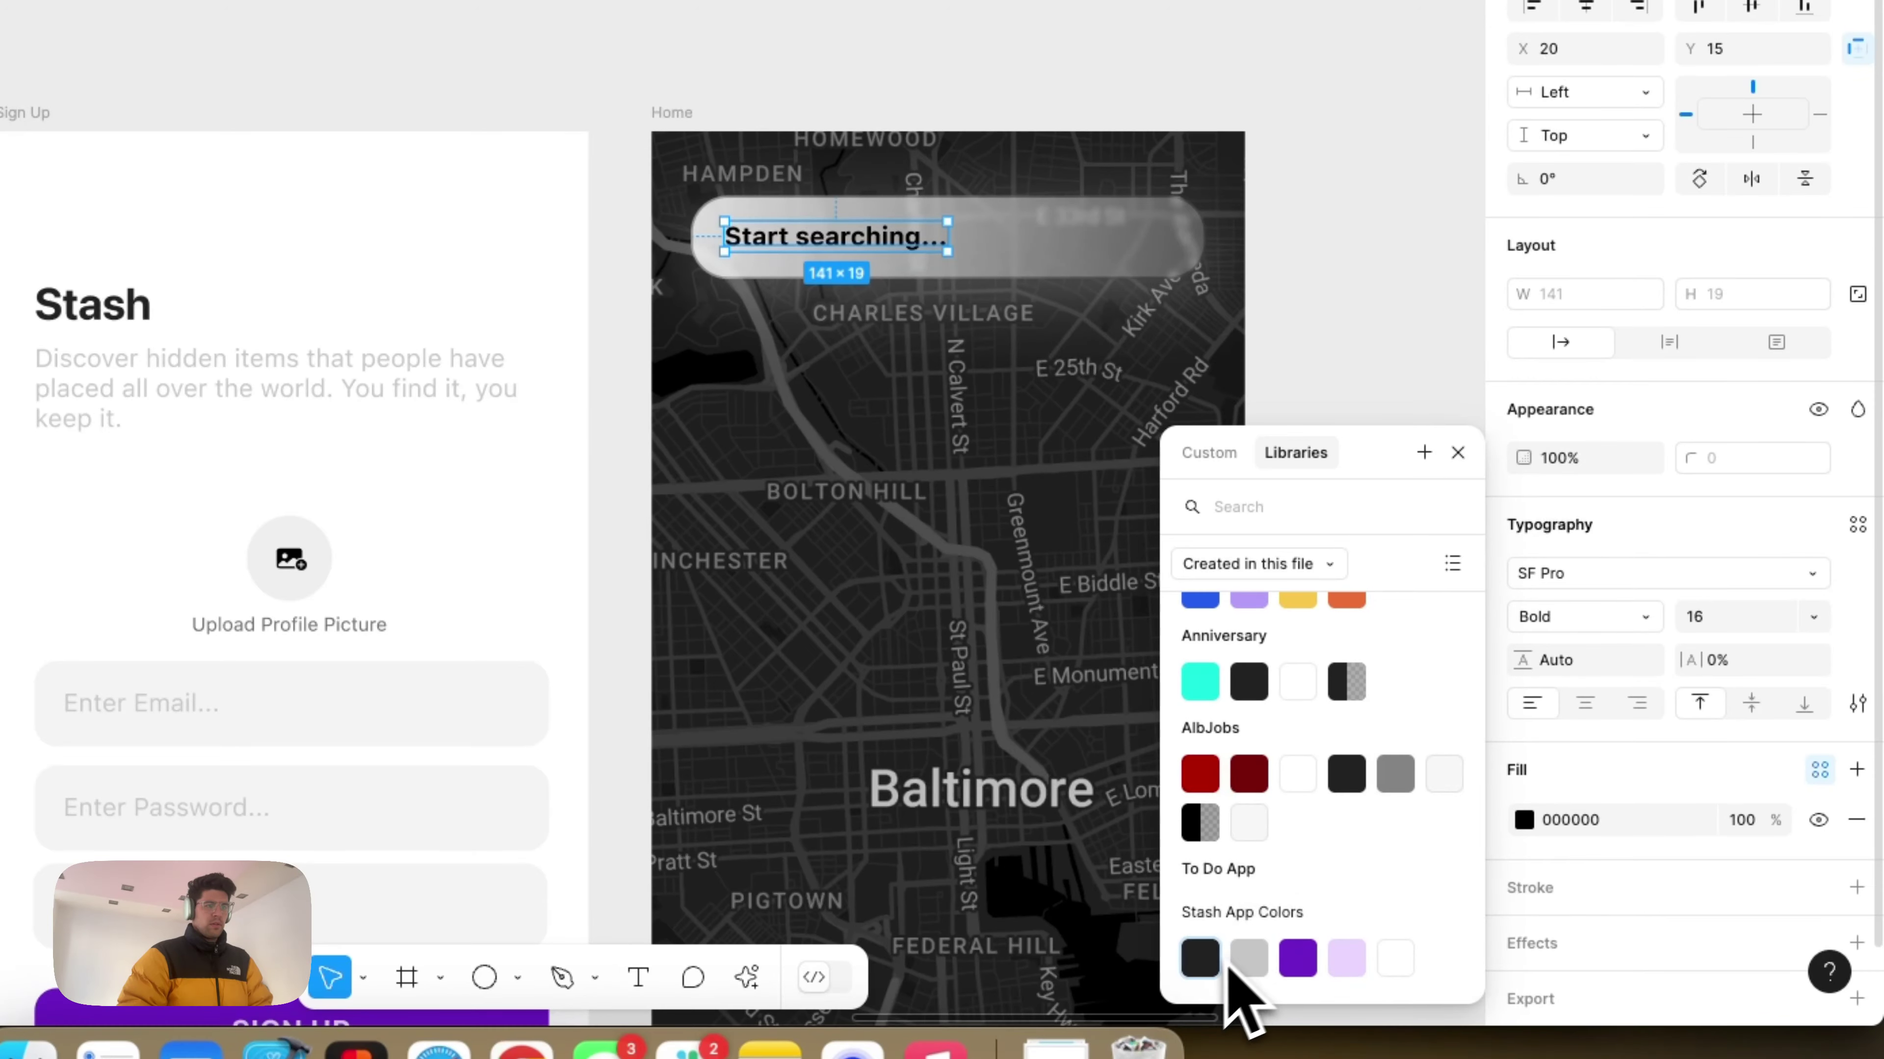
{"action": "left_click", "coordinate": [1396, 959]}
{"action": "left_click", "coordinate": [1316, 610]}
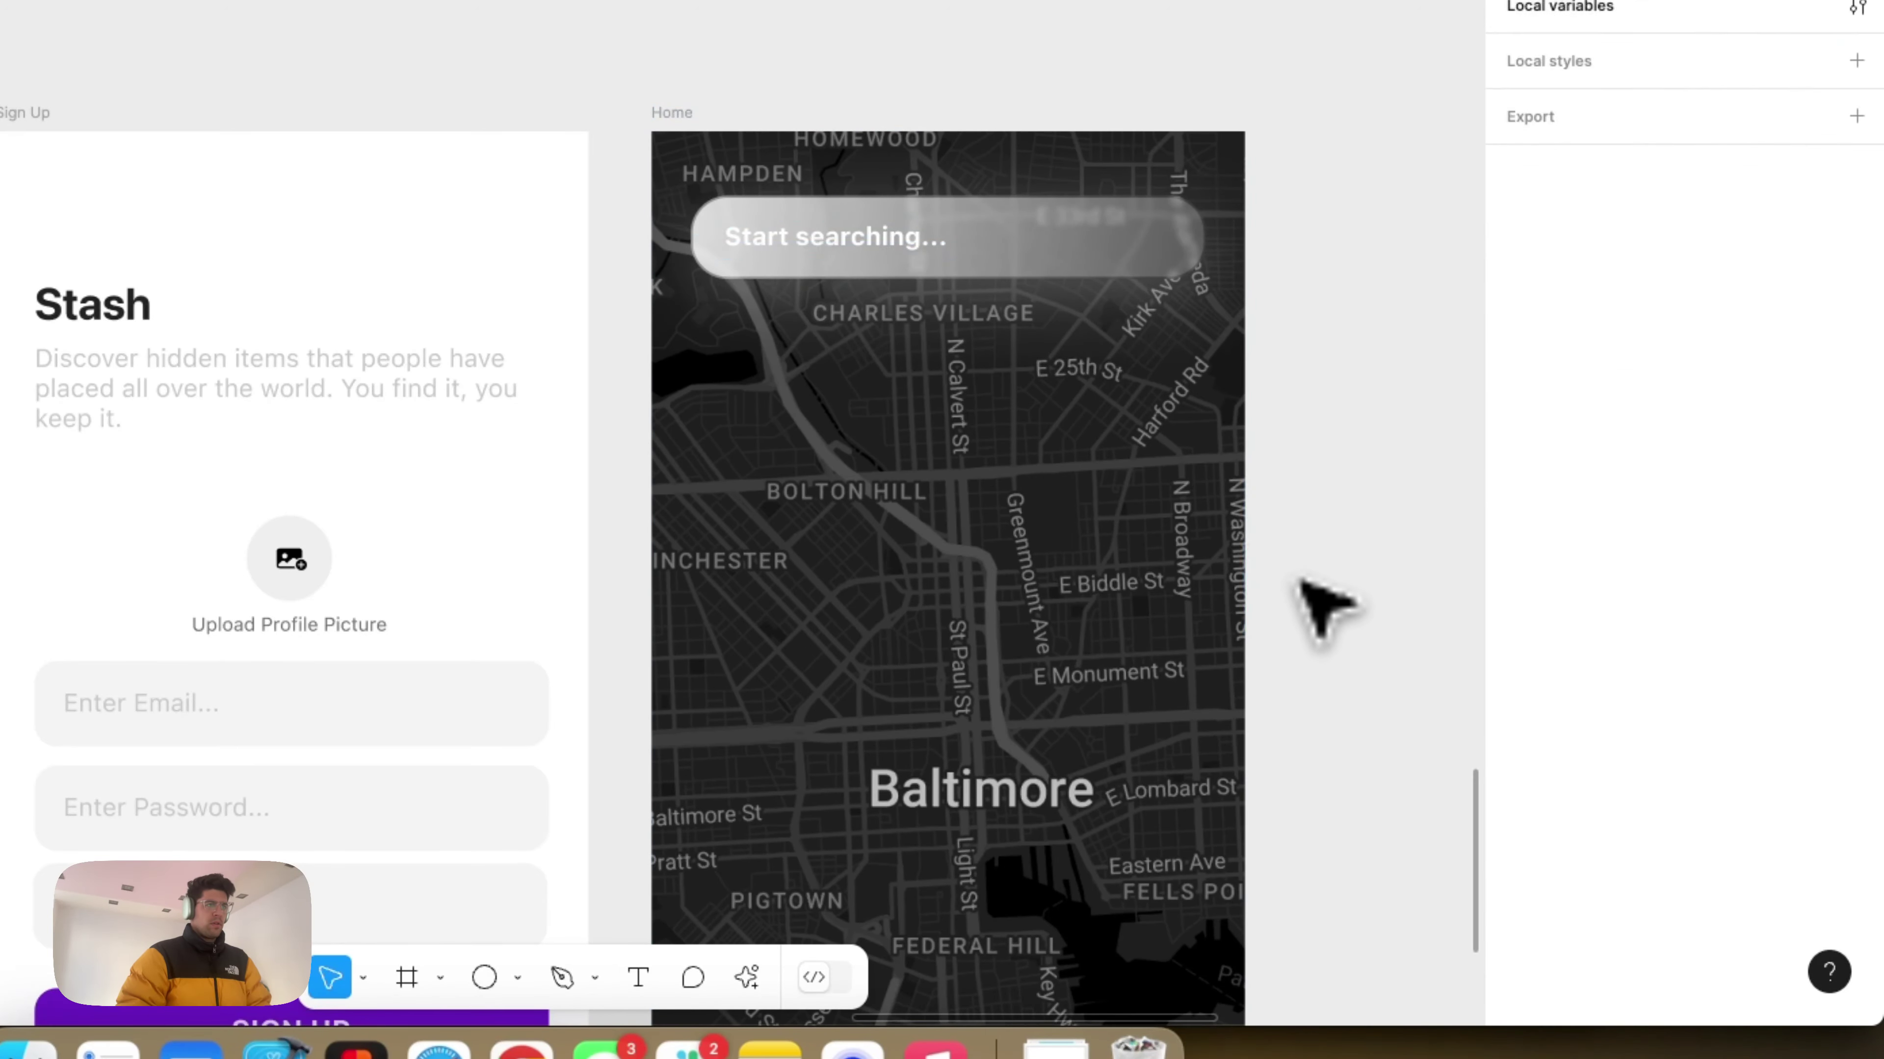
Step: Change the "Start searching..." text's font weight to Medium
{"action": "scroll", "coordinate": [1337, 643], "scroll_direction": "left", "scroll_amount": 2}
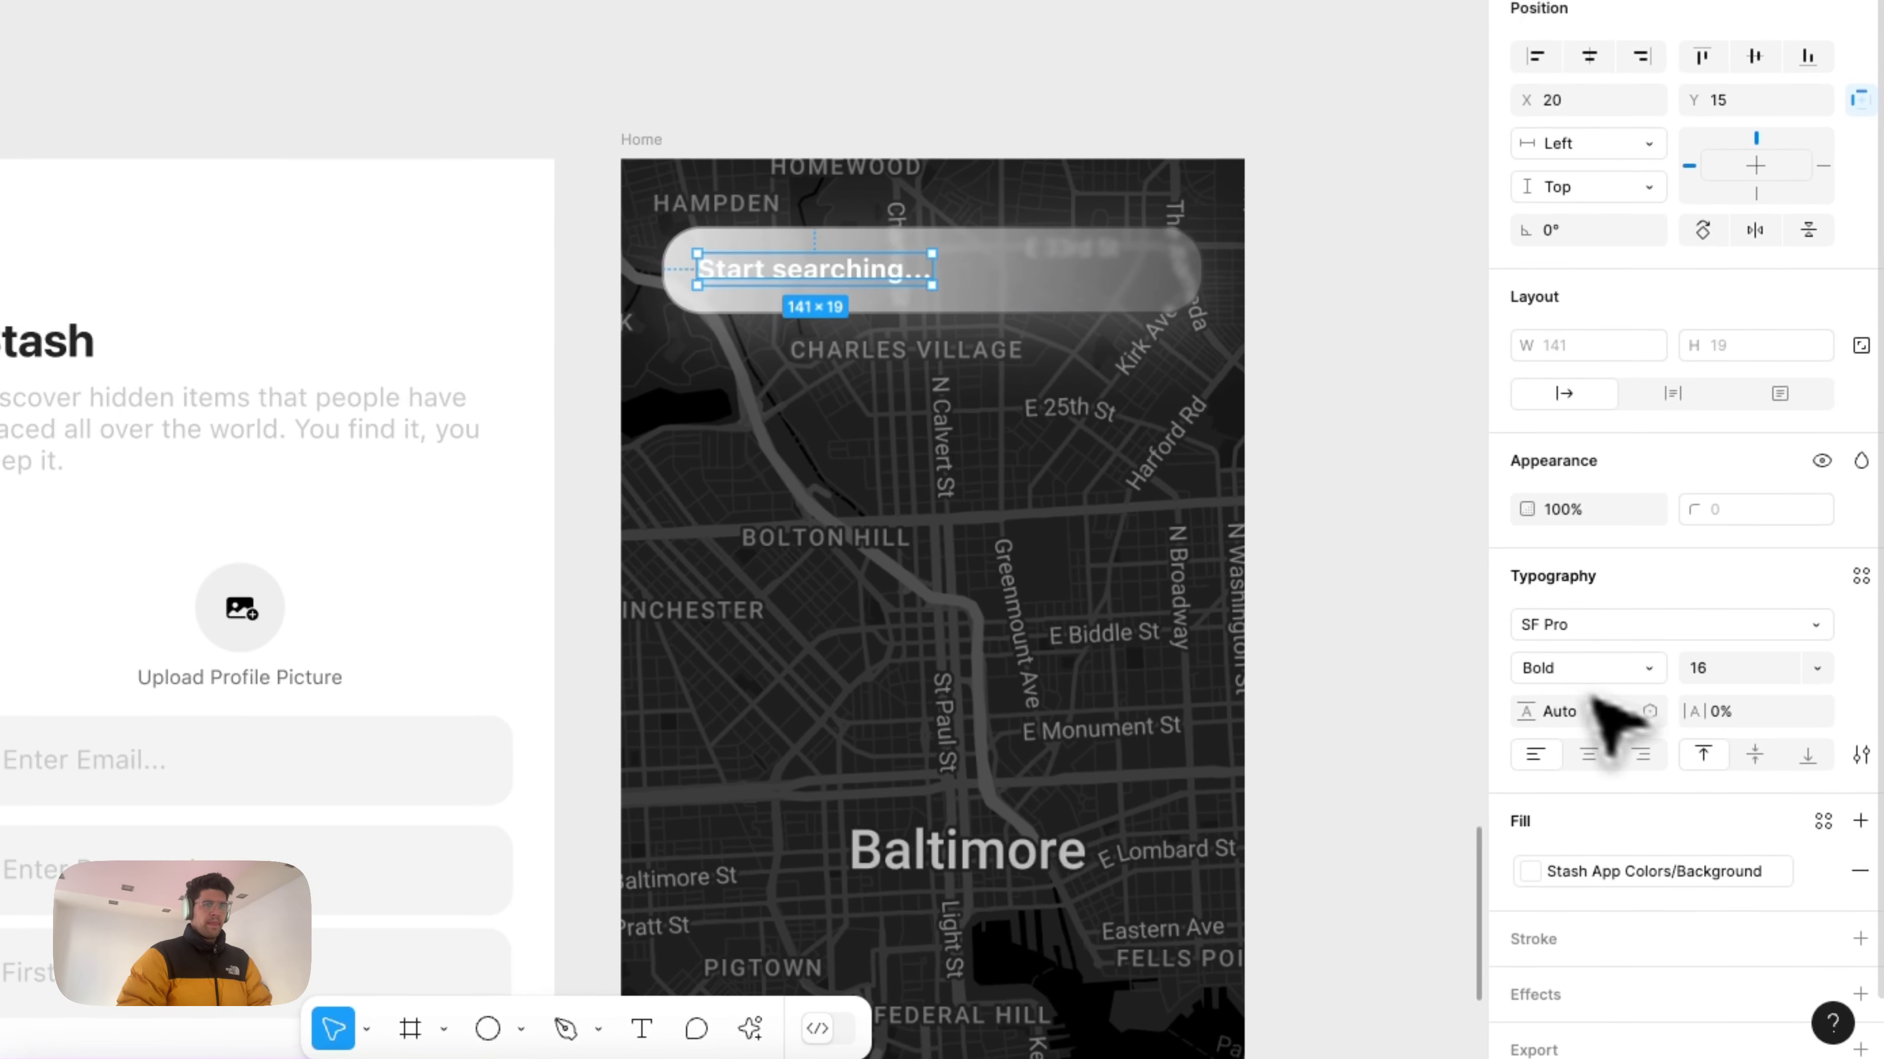
{"action": "left_click", "coordinate": [1594, 667]}
{"action": "left_click", "coordinate": [1590, 602]}
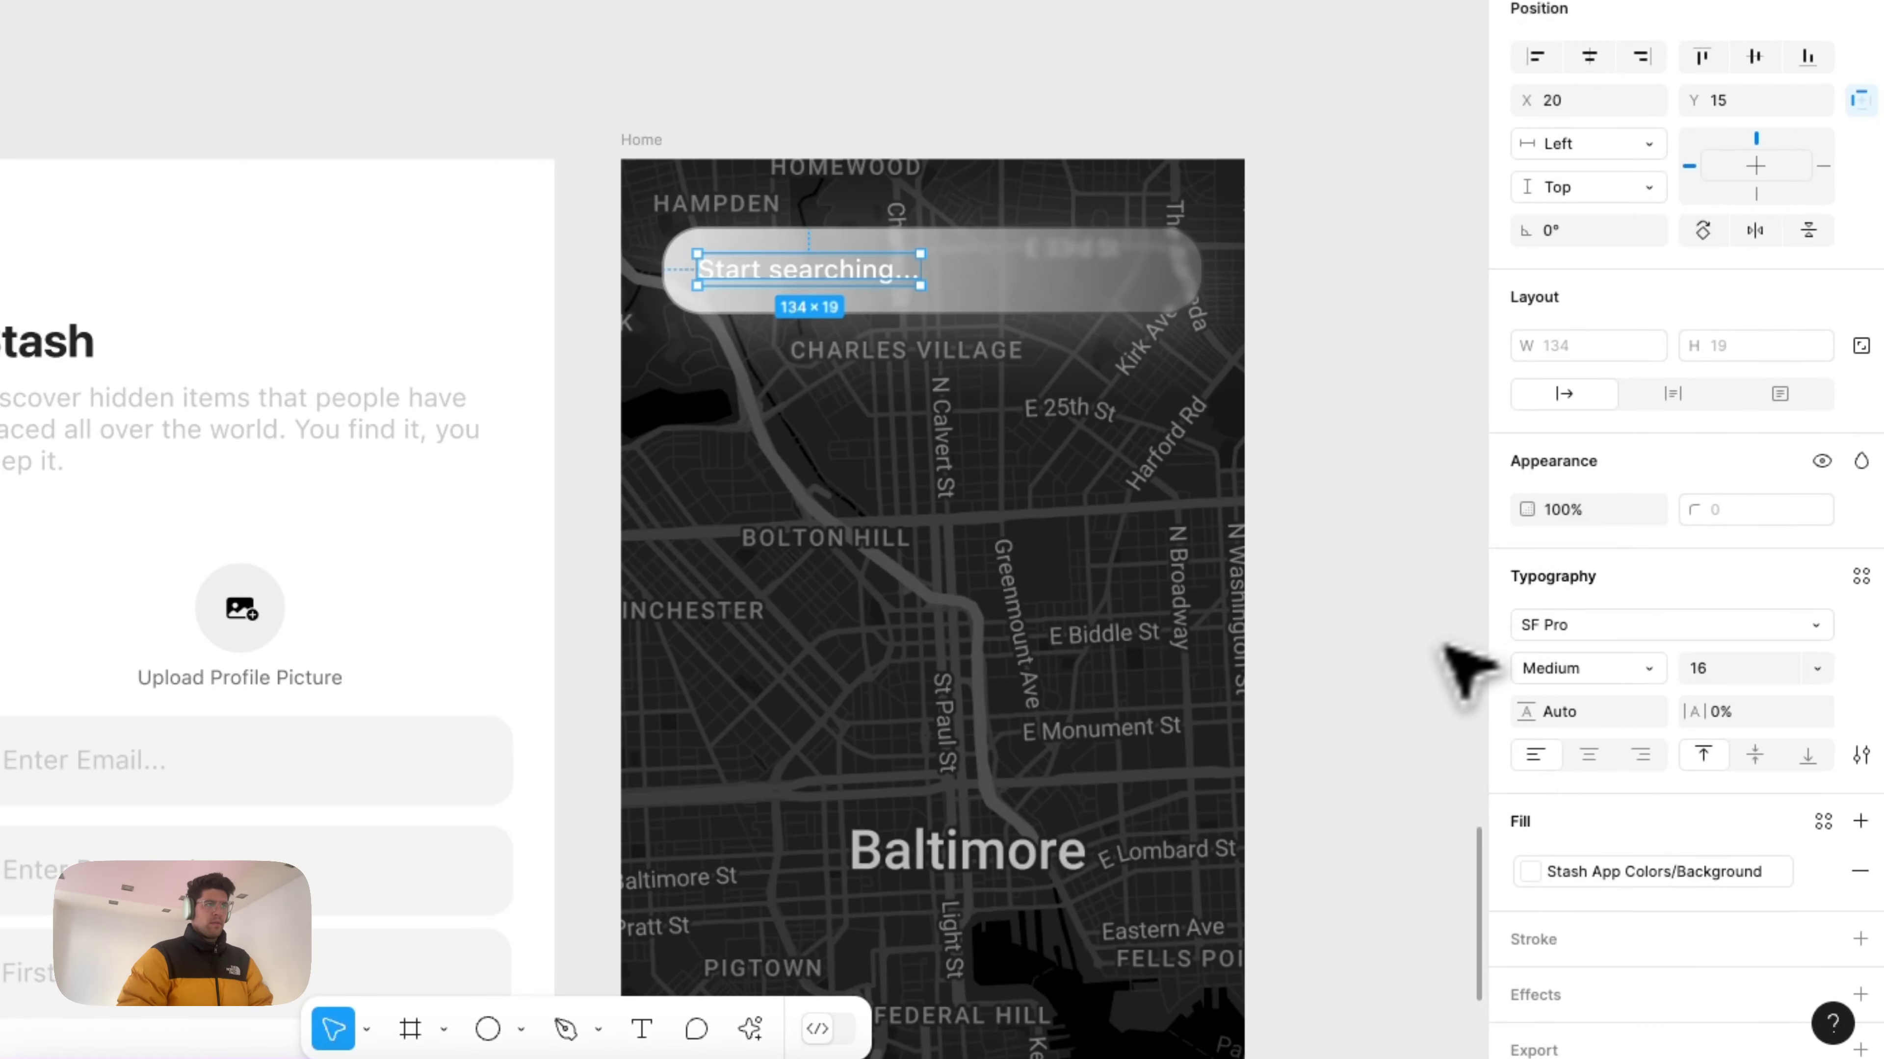
Step: Darken the 0% stop of the search bar's linear fill gradient to grey A1A1A1
{"action": "left_click", "coordinate": [1463, 664]}
{"action": "scroll", "coordinate": [1430, 694], "scroll_direction": "down", "scroll_amount": 5}
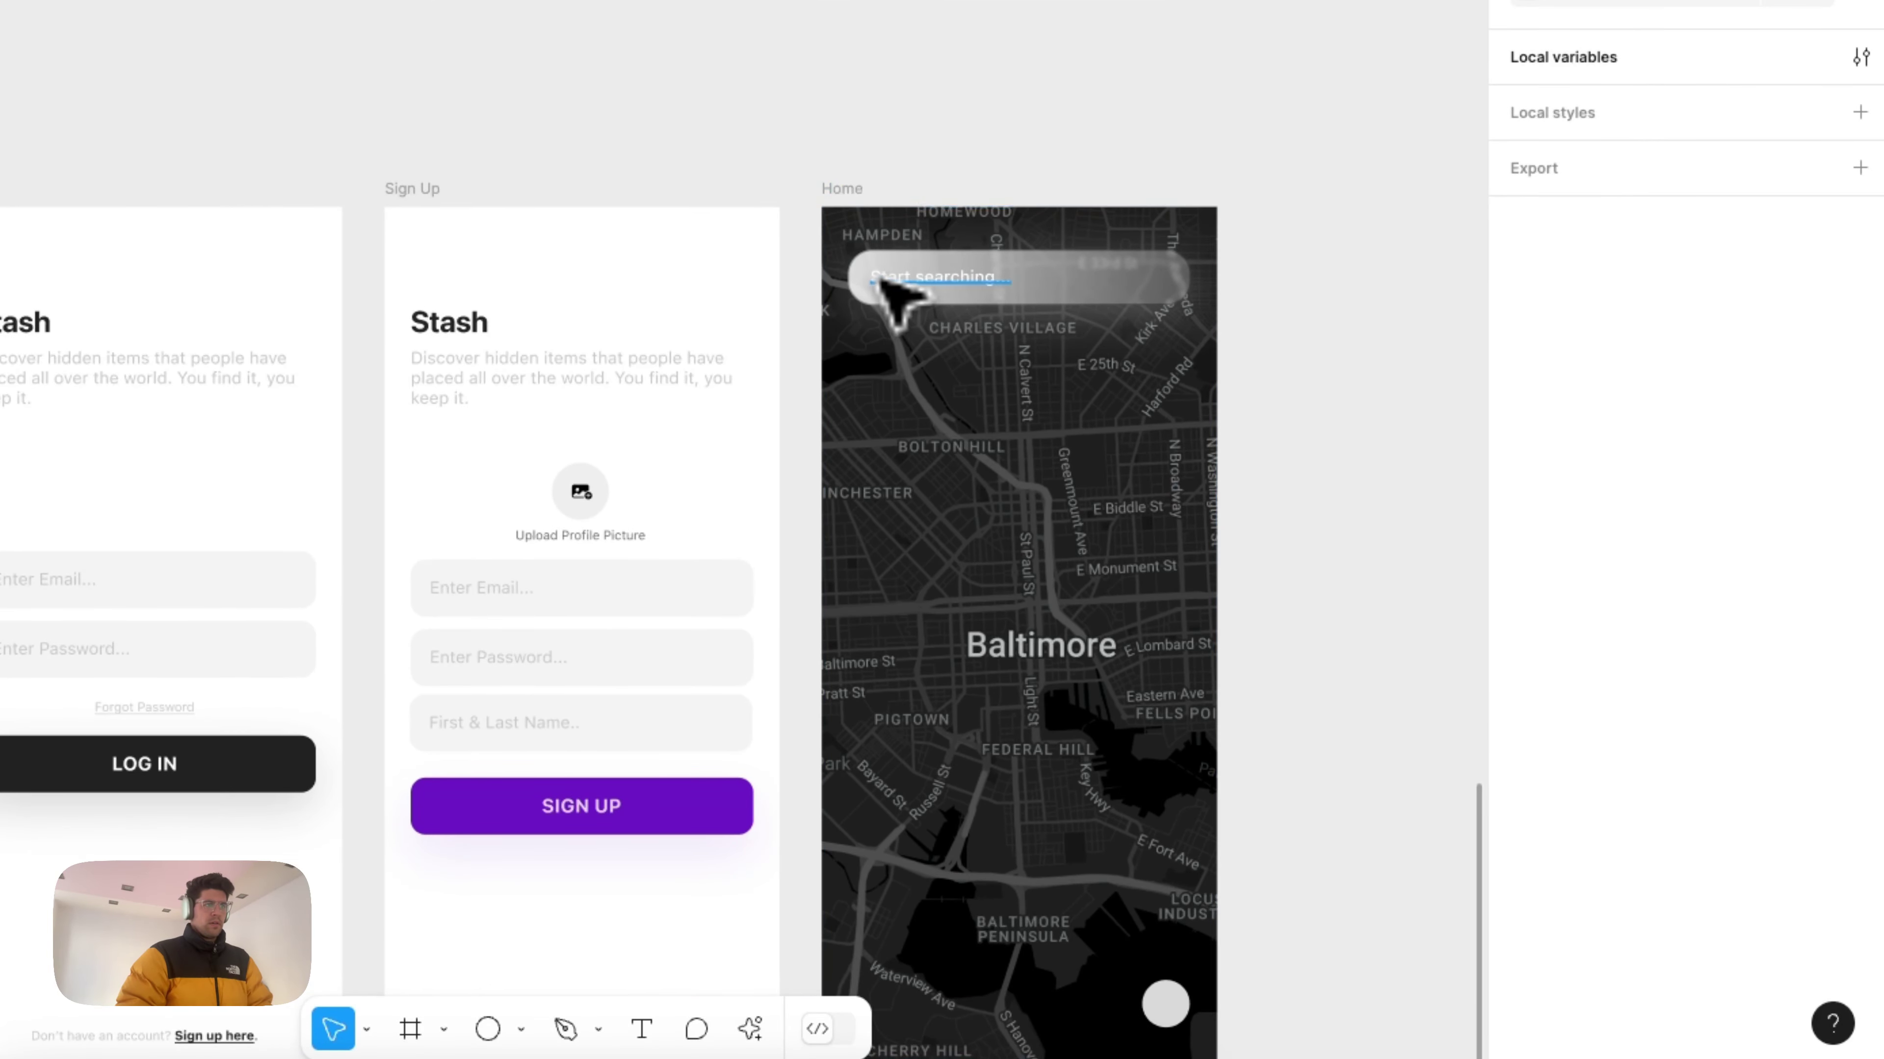
{"action": "double_click", "coordinate": [897, 285]}
{"action": "scroll", "coordinate": [927, 312], "scroll_direction": "up", "scroll_amount": 5}
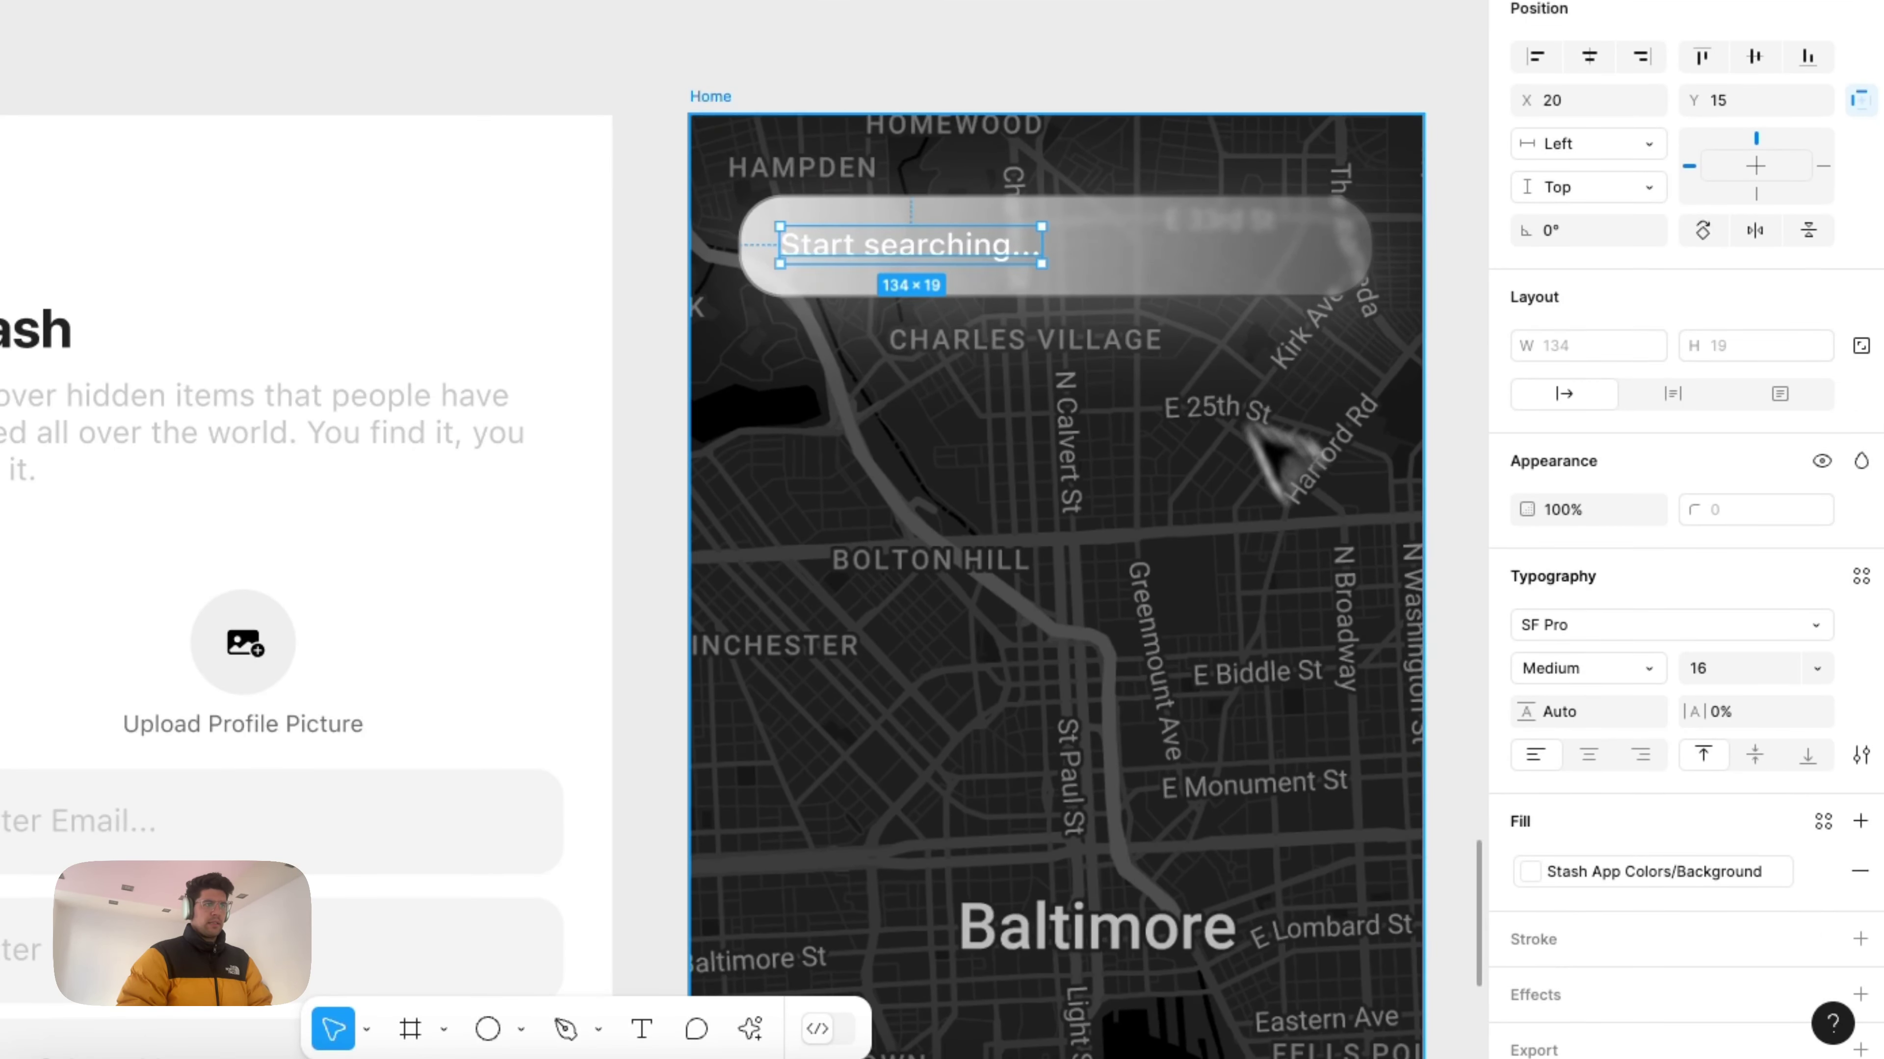
{"action": "left_click", "coordinate": [1156, 283]}
{"action": "left_click", "coordinate": [1528, 623]}
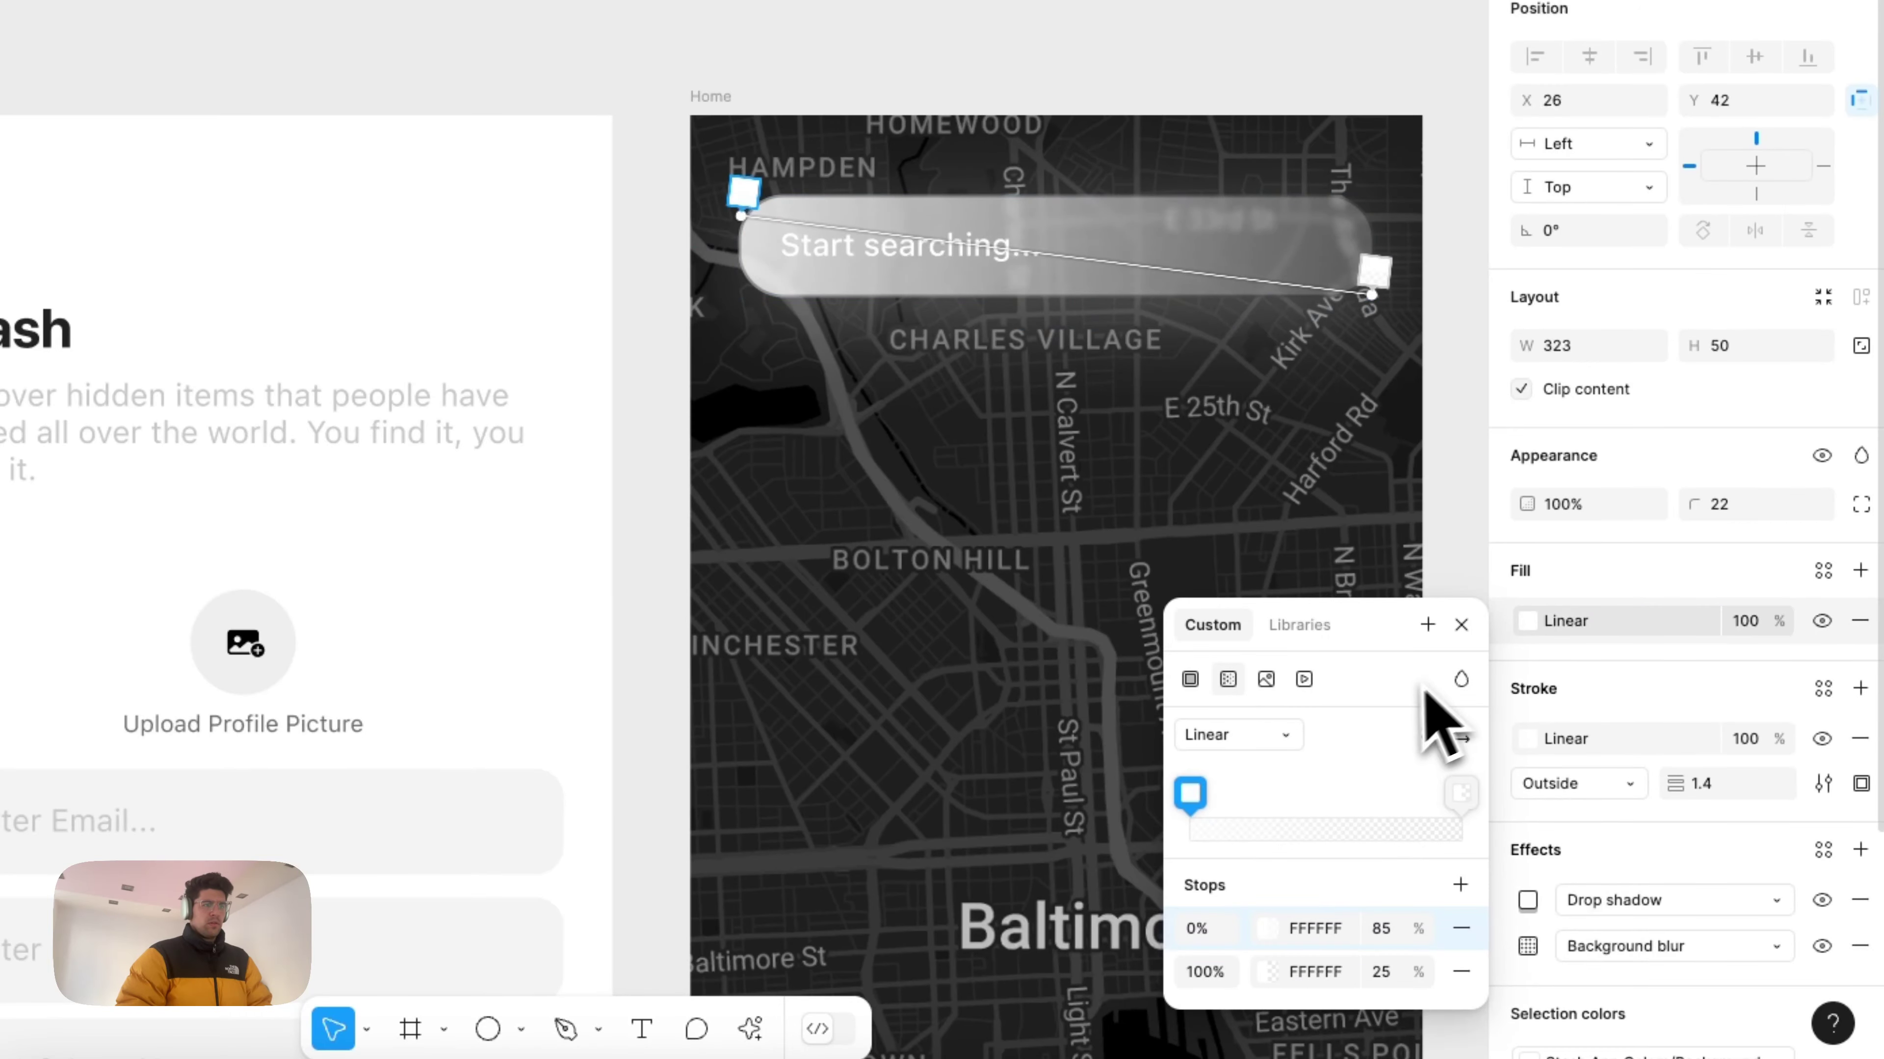
{"action": "left_click", "coordinate": [1266, 928]}
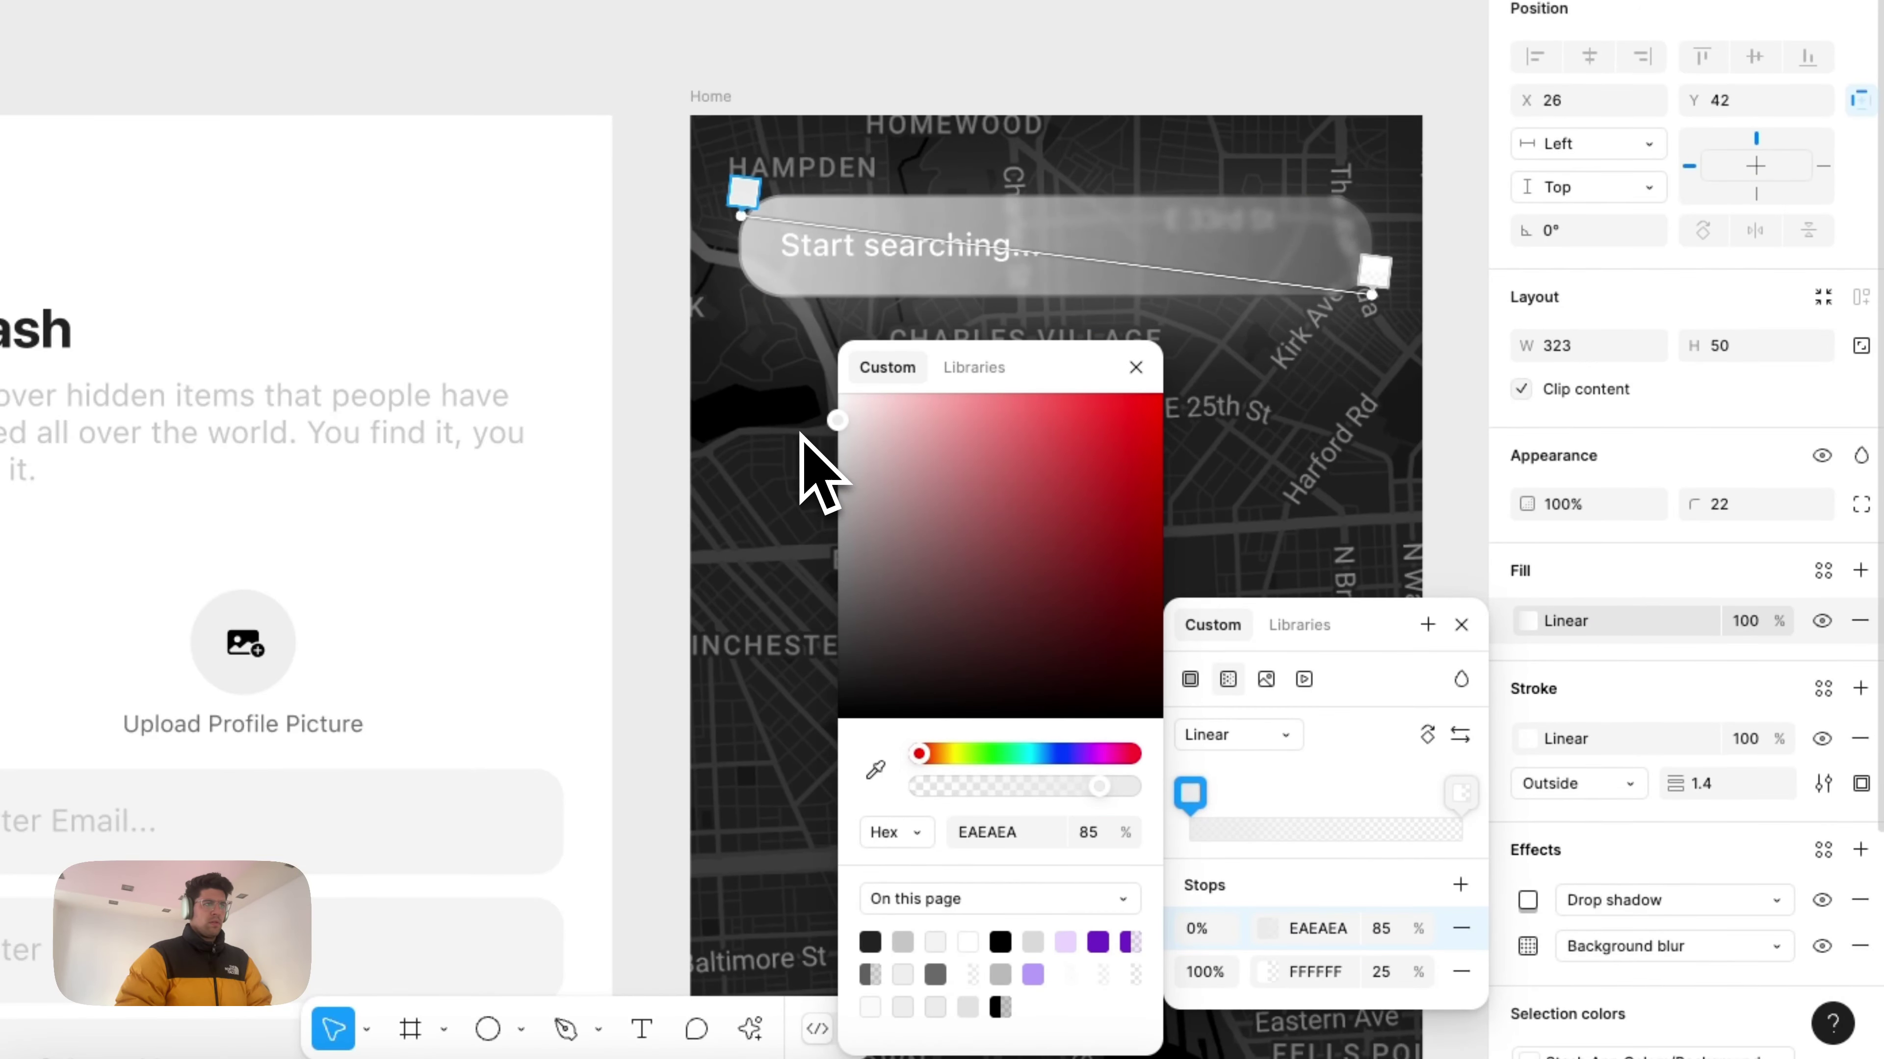
{"action": "left_click_drag", "start_coordinate": [801, 434], "coordinate": [790, 452]}
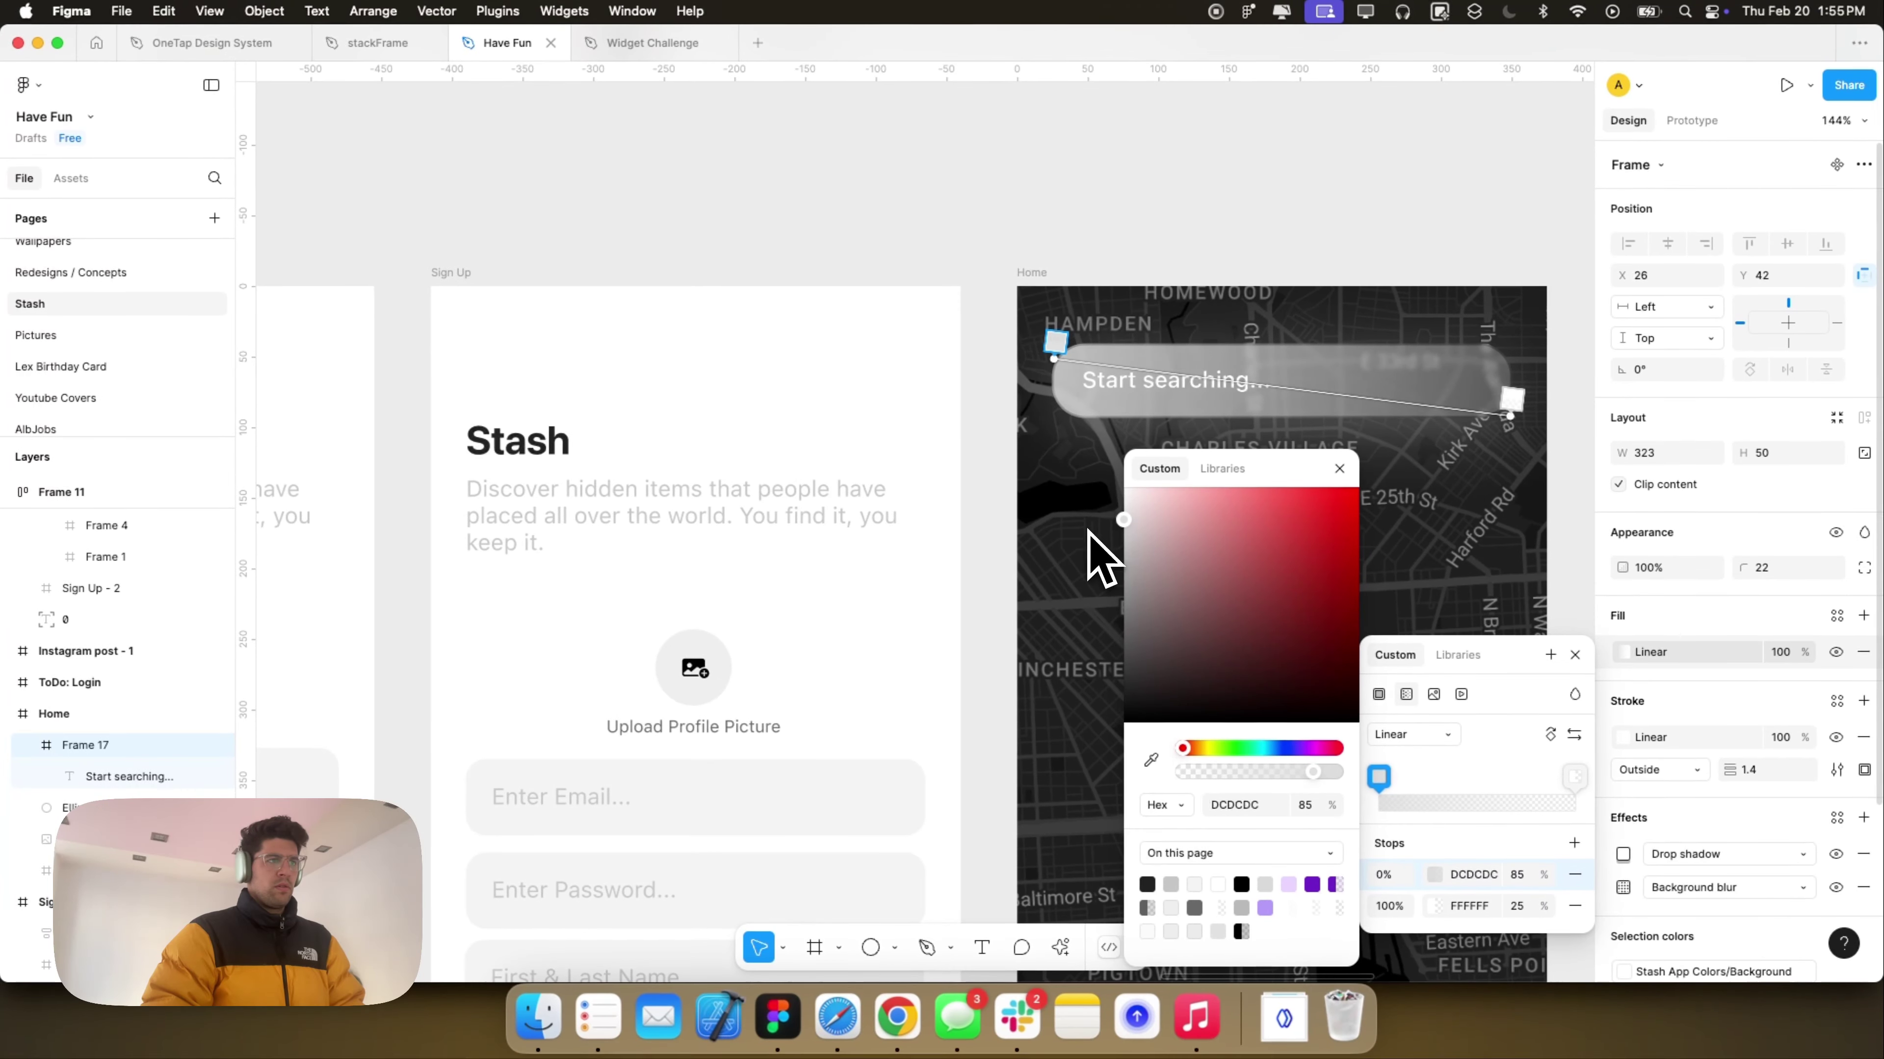
{"action": "left_click_drag", "start_coordinate": [1088, 529], "coordinate": [1082, 541]}
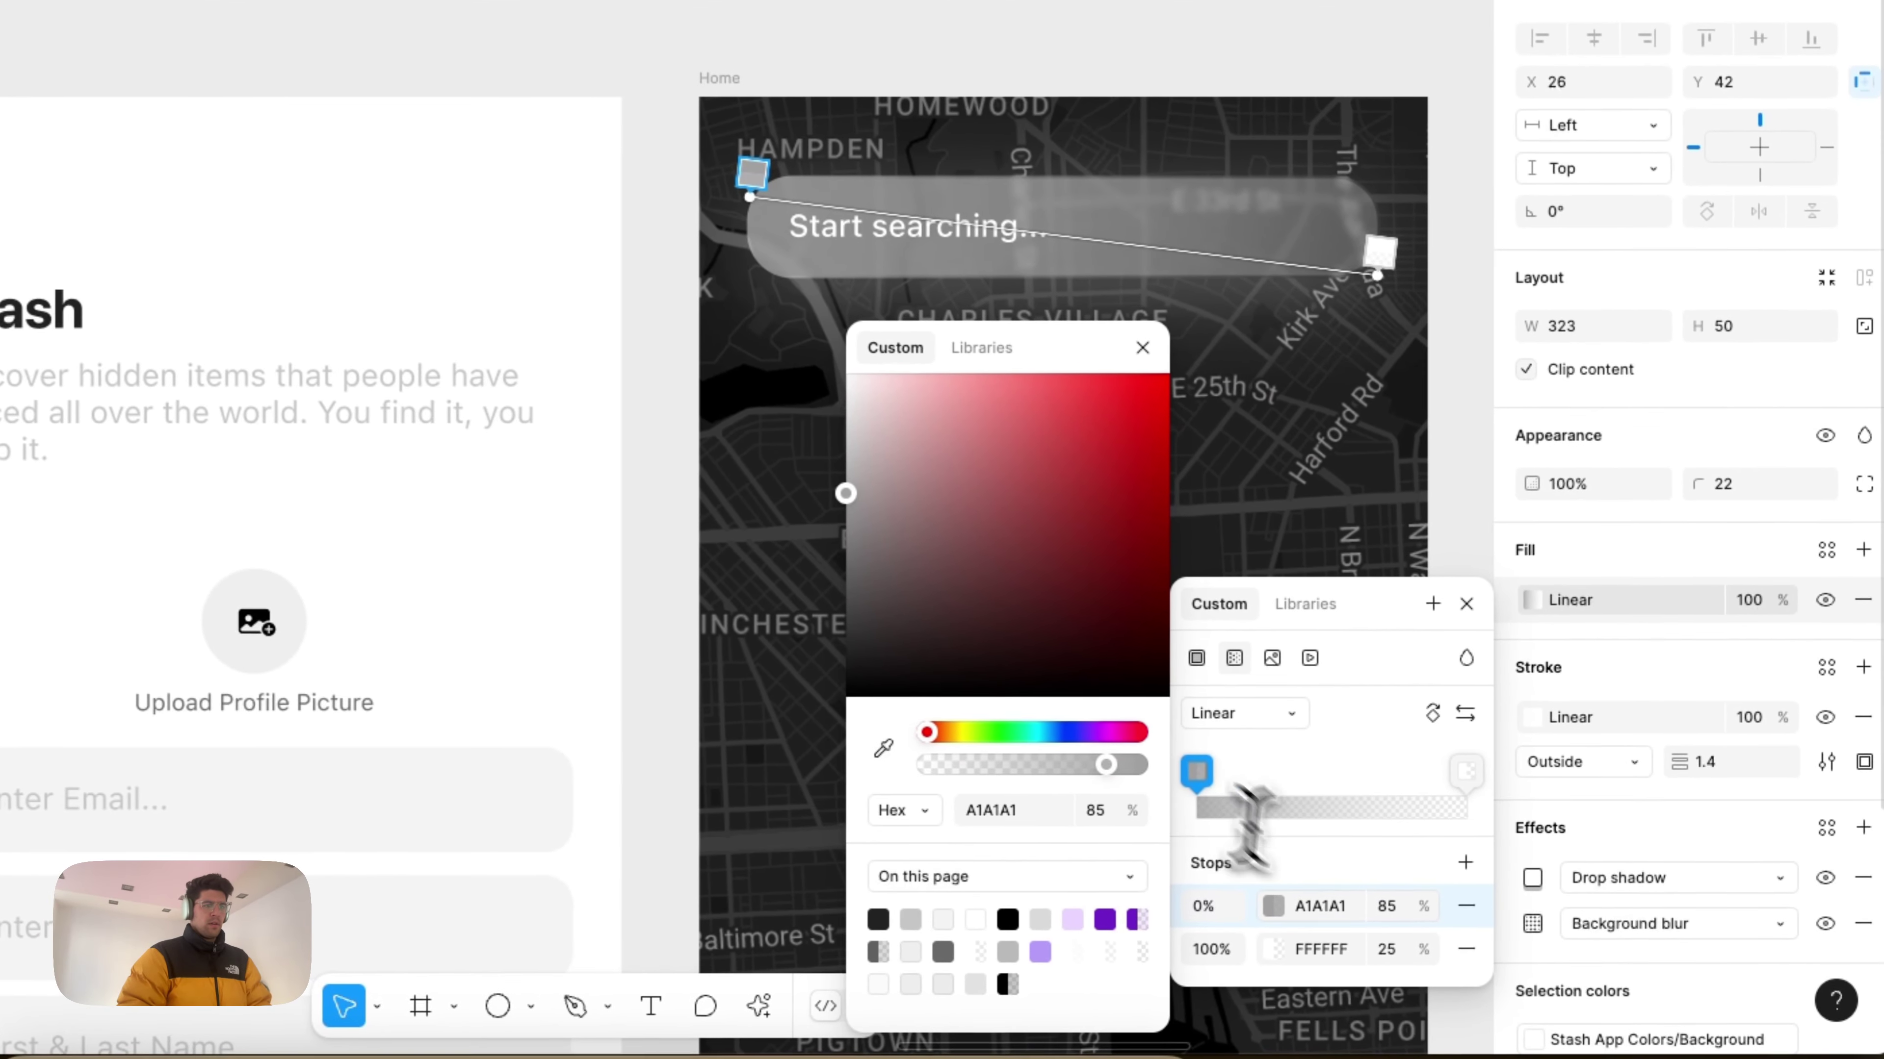
Step: Change the search bar fill gradient's 100% stop to near-black 010101 and its 0% stop to grey 898989
{"action": "left_click", "coordinate": [1476, 875]}
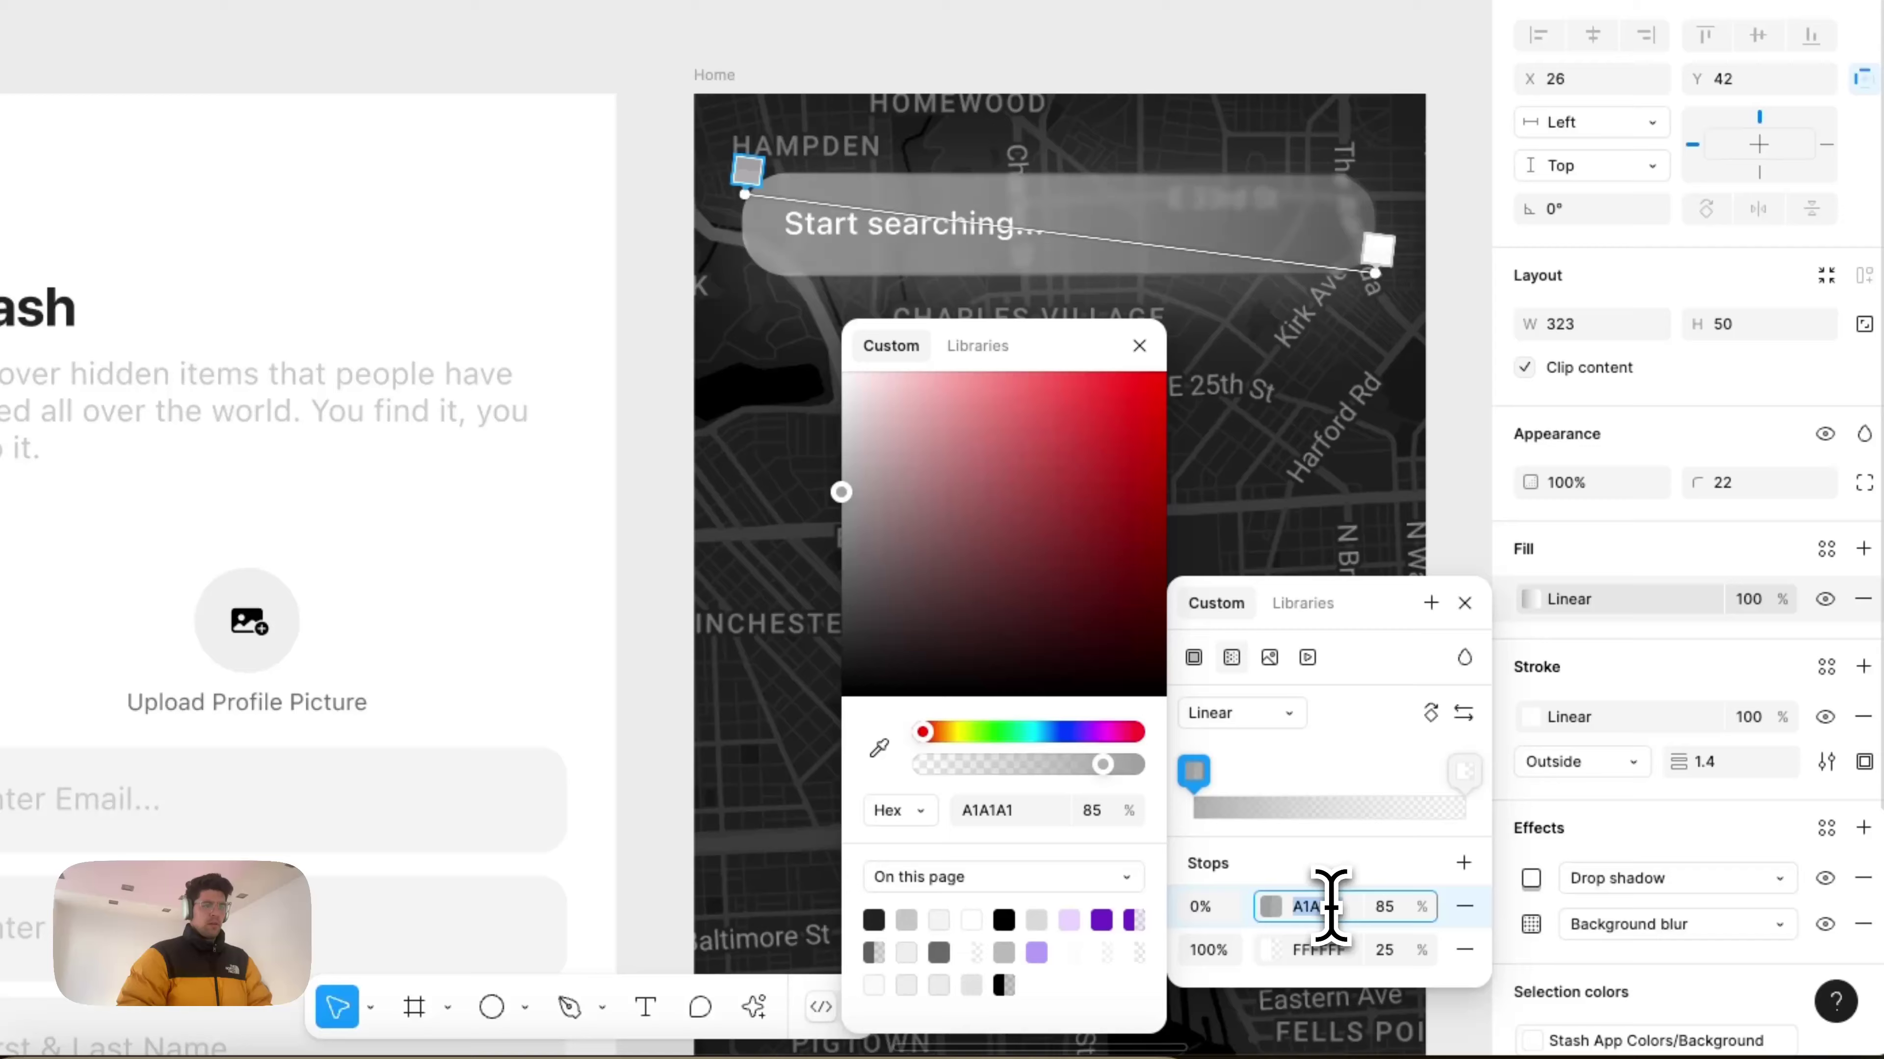
{"action": "left_click", "coordinate": [1333, 947]}
{"action": "left_click_drag", "start_coordinate": [909, 534], "coordinate": [792, 709]}
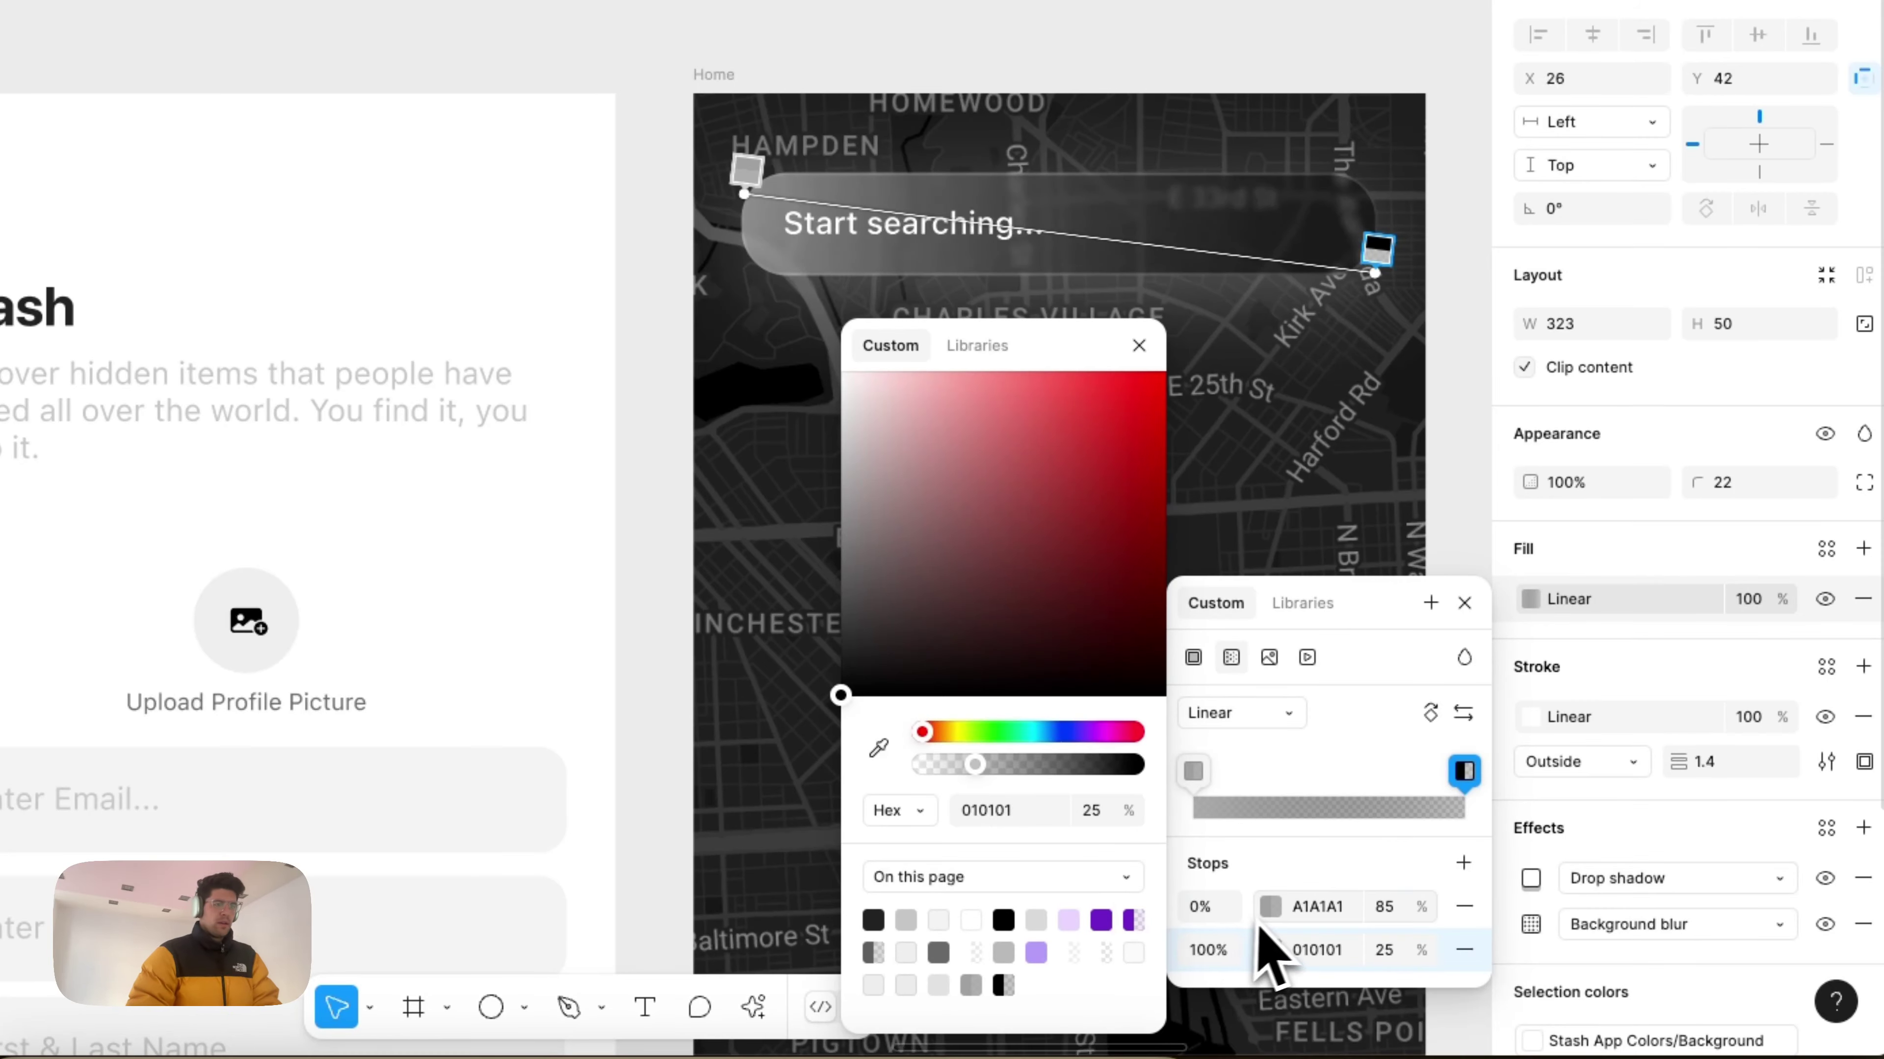
{"action": "left_click", "coordinate": [1265, 938]}
{"action": "left_click", "coordinate": [1270, 909]}
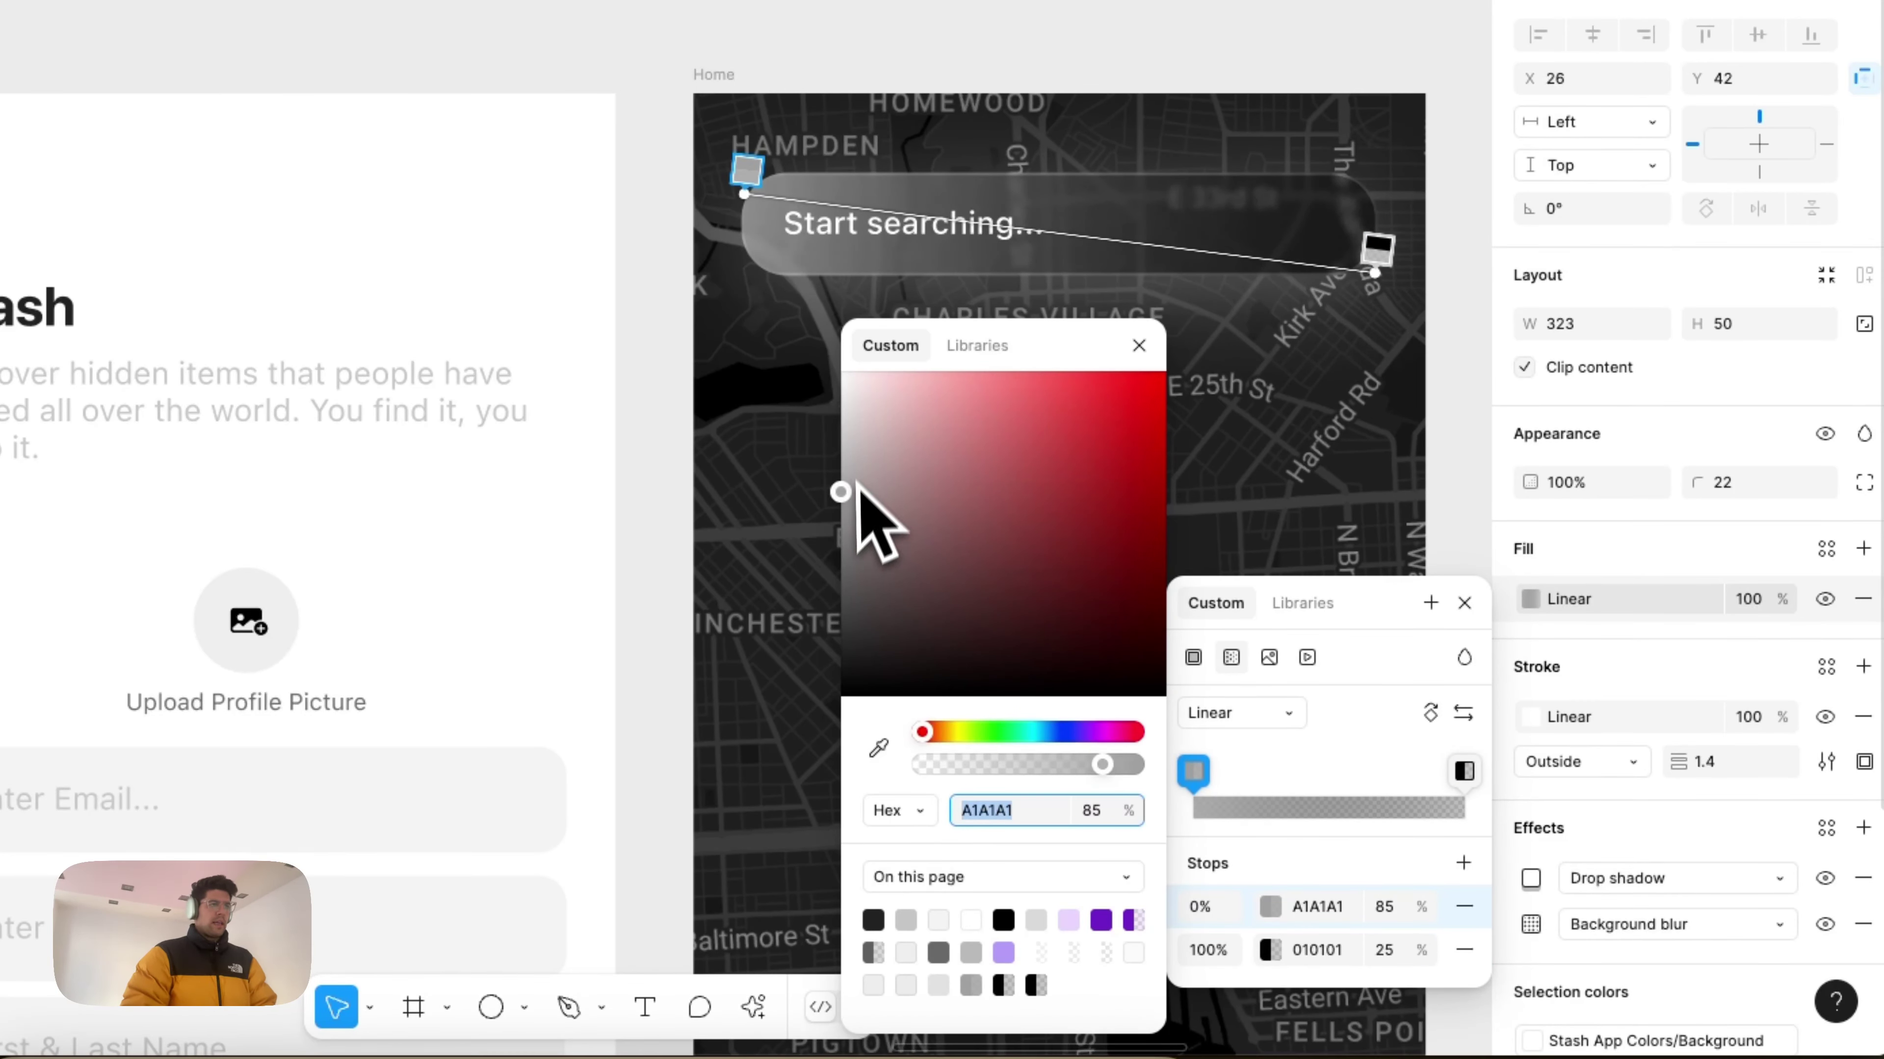
{"action": "left_click_drag", "start_coordinate": [823, 542], "coordinate": [820, 549]}
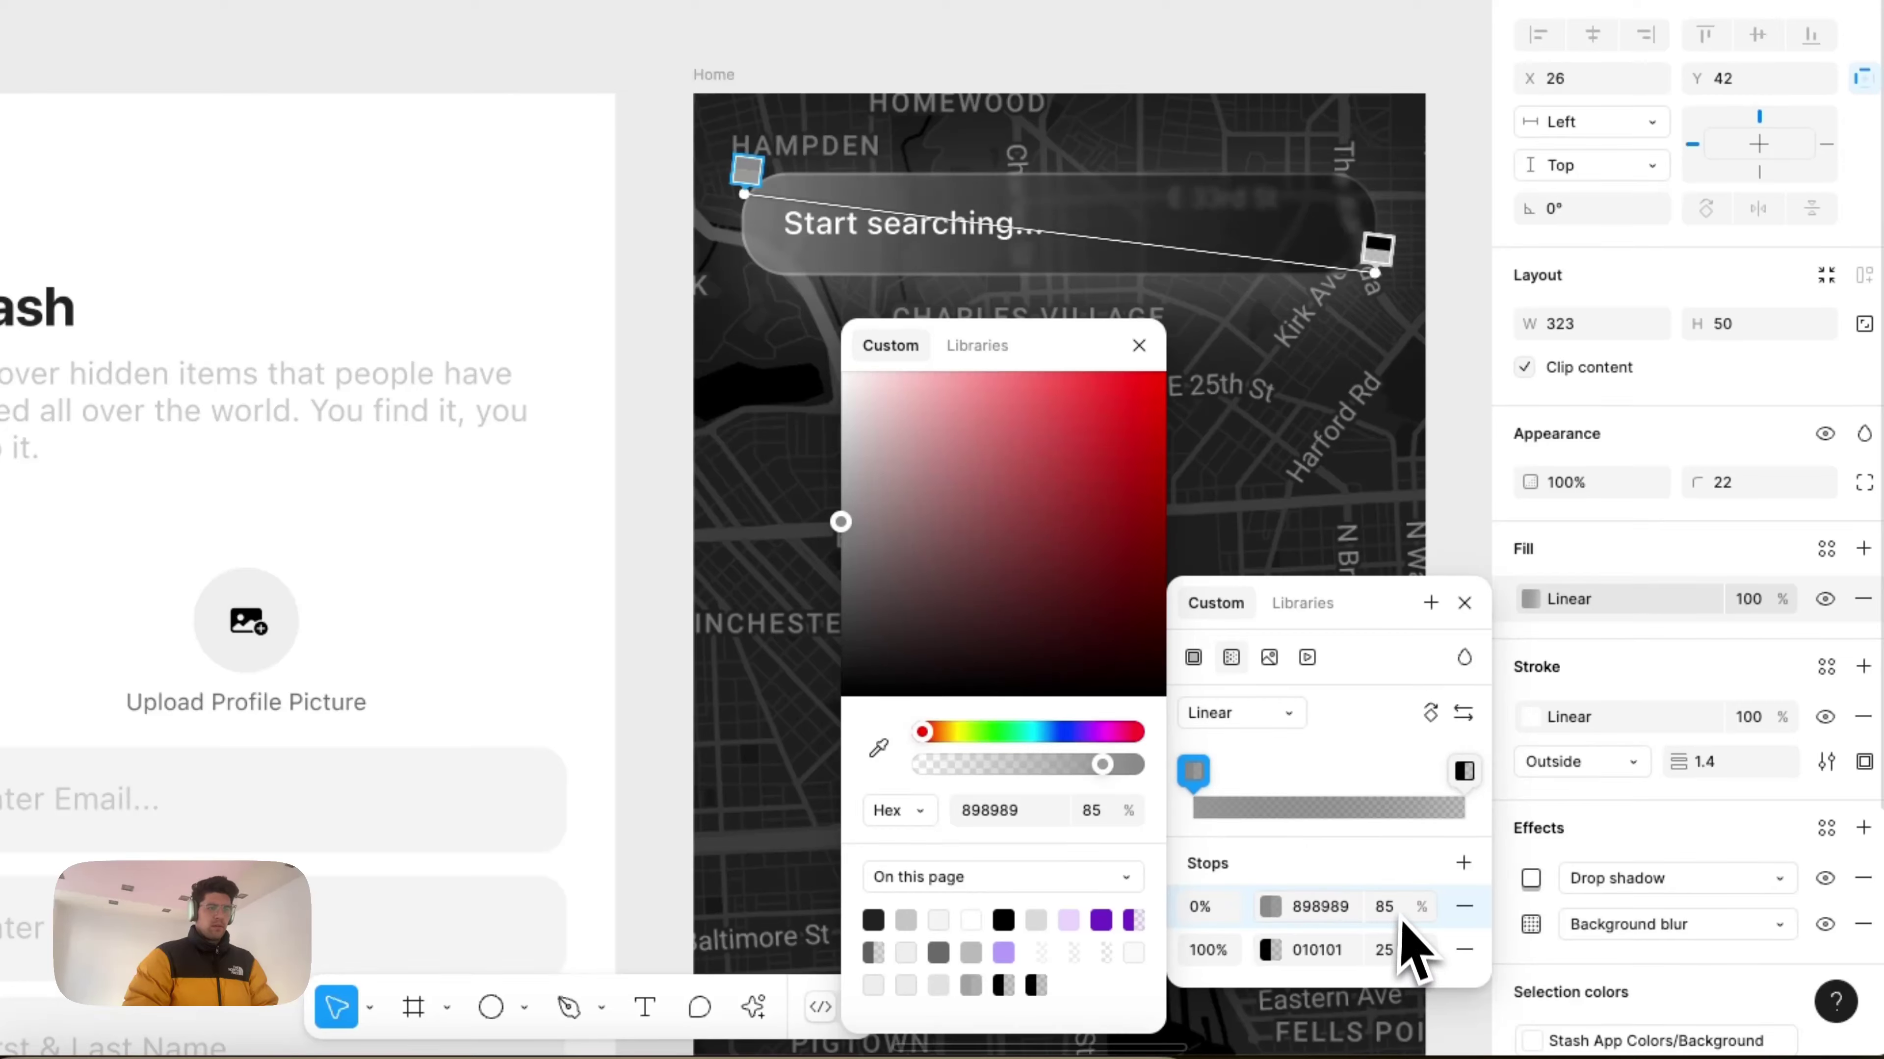
Step: Set the fill gradient's 100% stop opacity to 10% and lower the opacity of its 0% stop
{"action": "left_click", "coordinate": [1398, 964]}
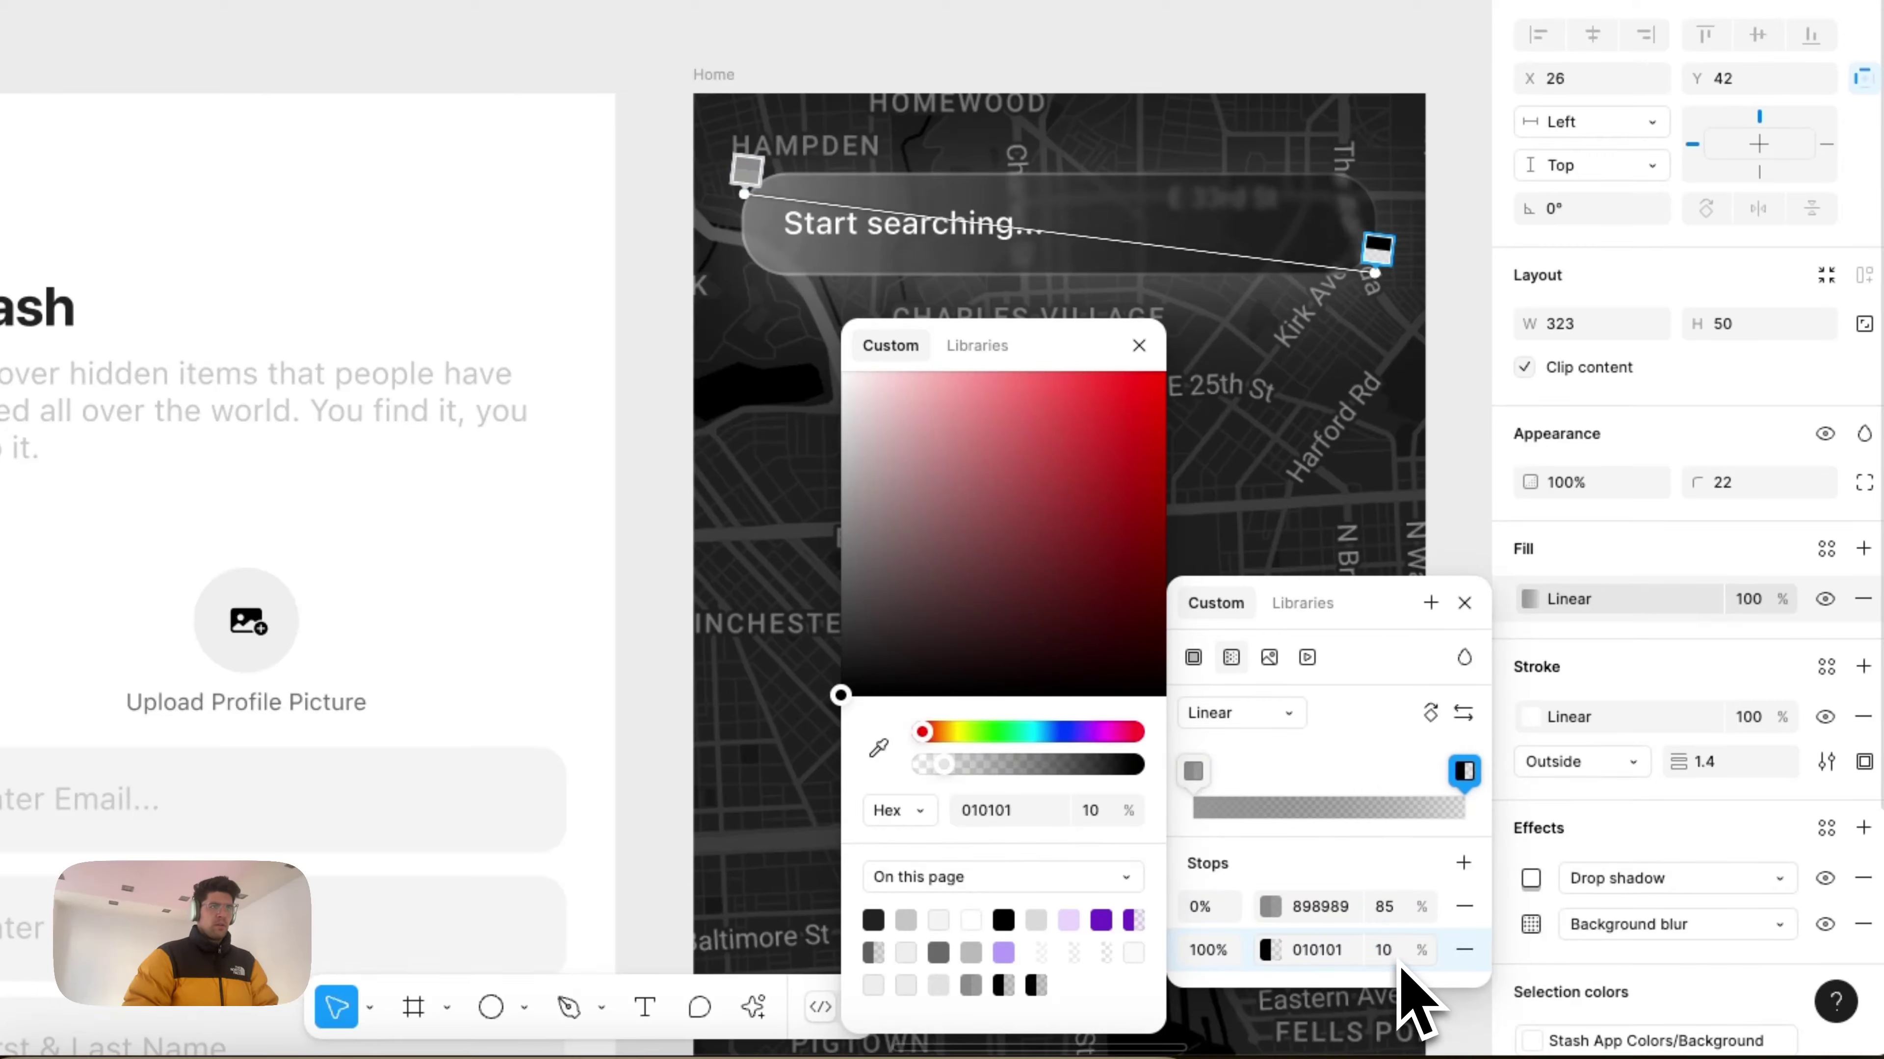
{"action": "left_click", "coordinate": [1385, 909]}
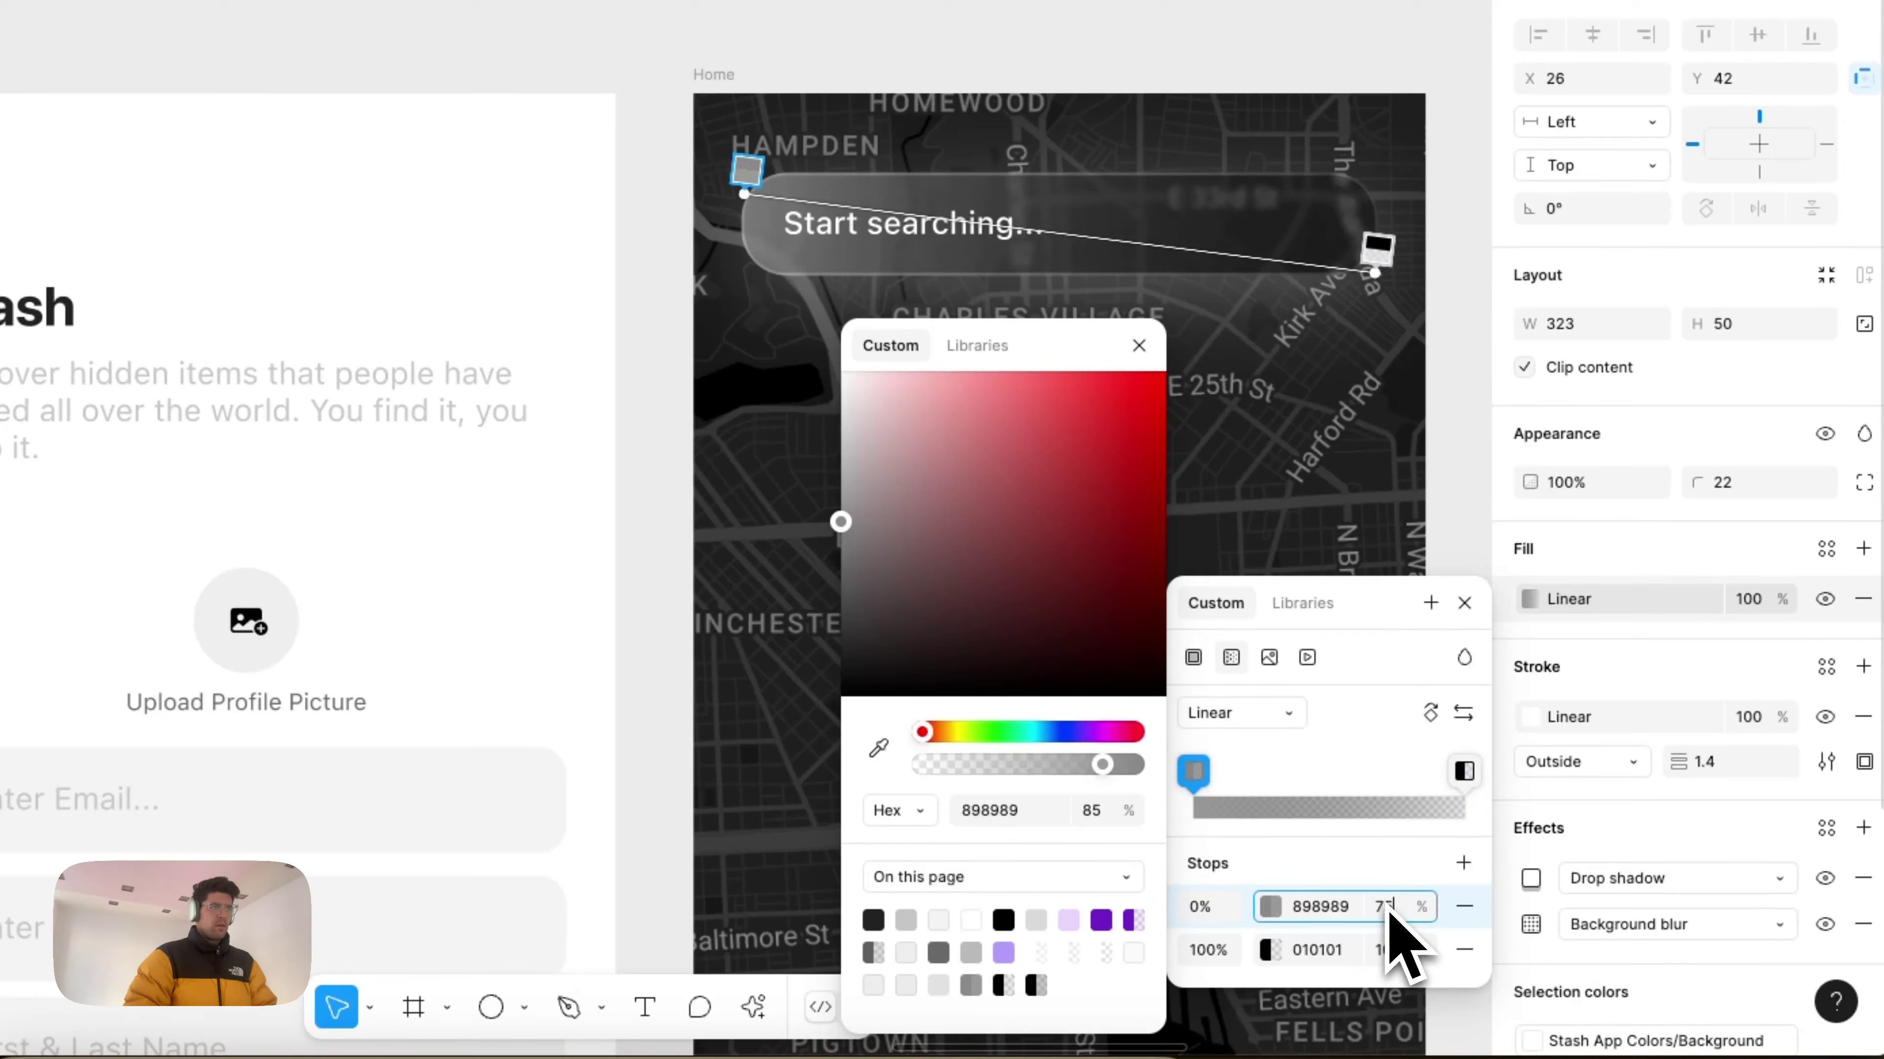
{"action": "key", "text": "Escape"}
{"action": "key", "text": "Escape"}
{"action": "scroll", "coordinate": [1324, 421], "scroll_direction": "right", "scroll_amount": 5}
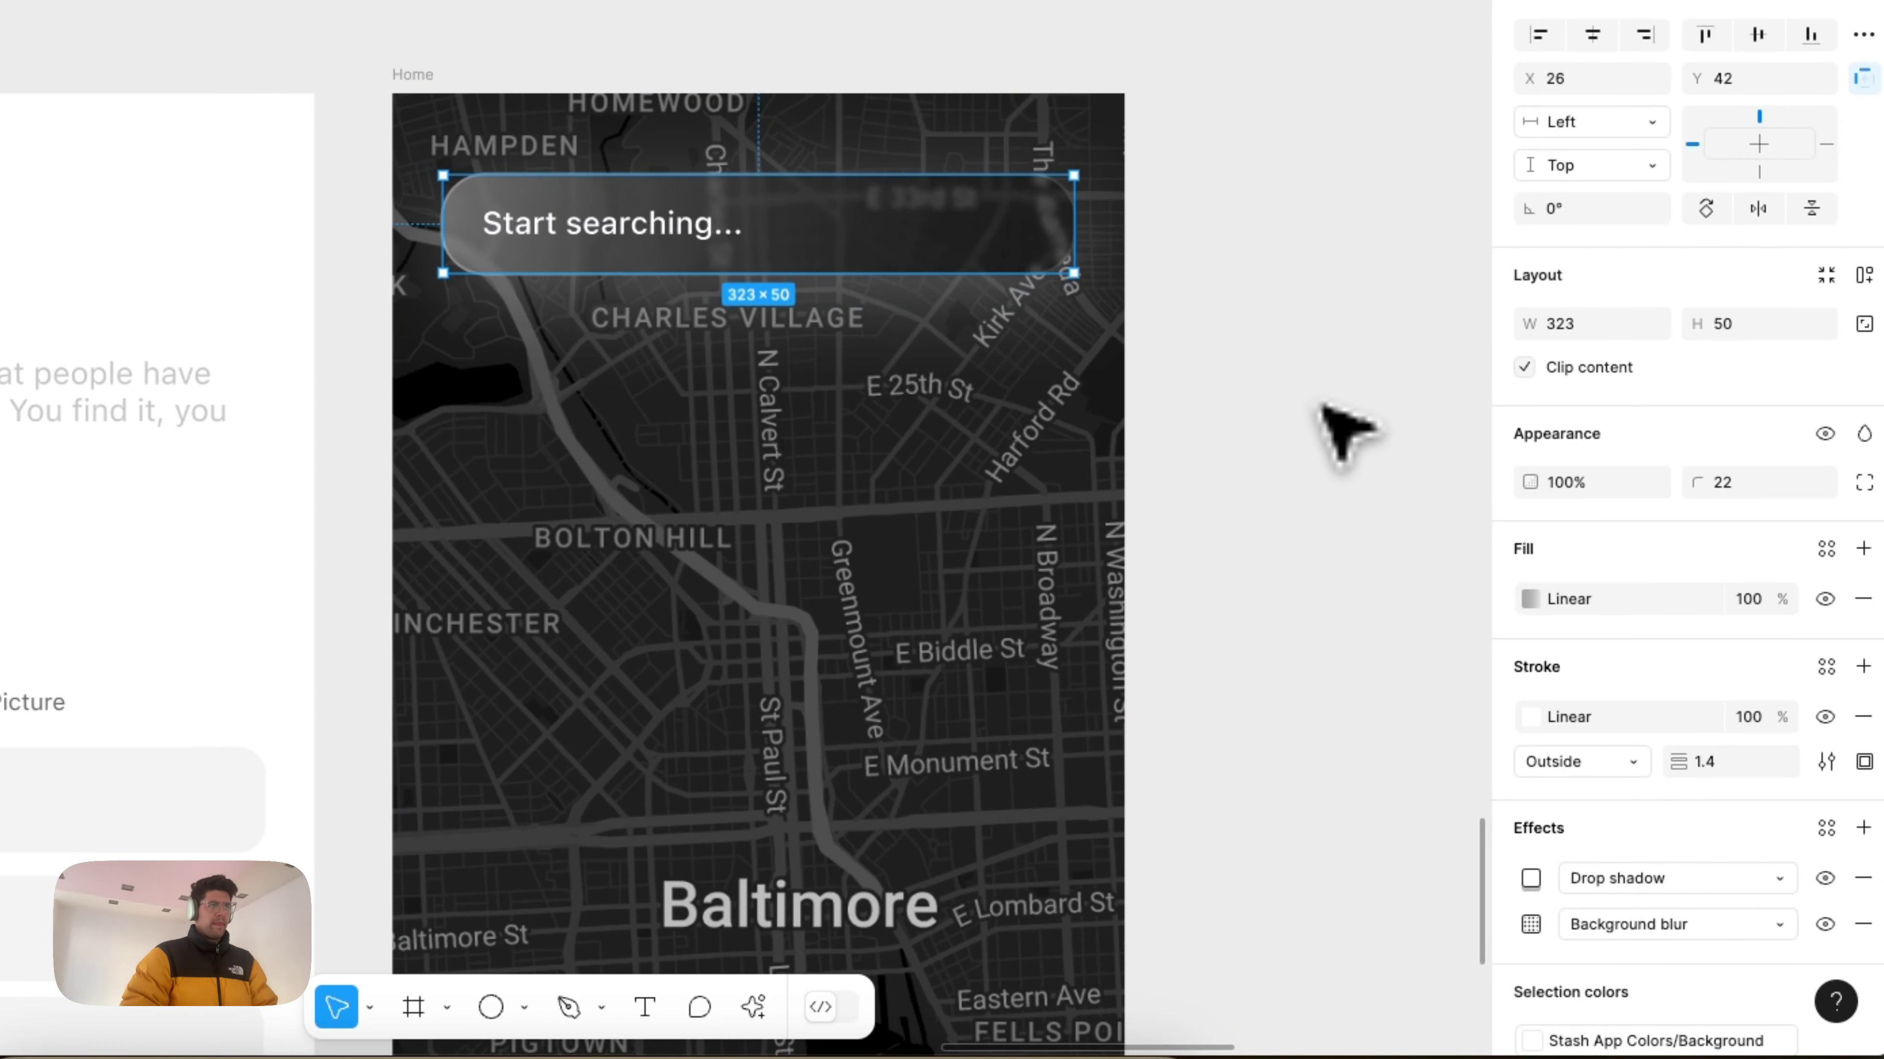
{"action": "key", "text": "Escape"}
Step: Raise the search bar's stroke gradient opacity to 65% at the 0% stop and 20% at the 100% stop
{"action": "left_click", "coordinate": [1053, 257]}
{"action": "left_click", "coordinate": [1529, 717]}
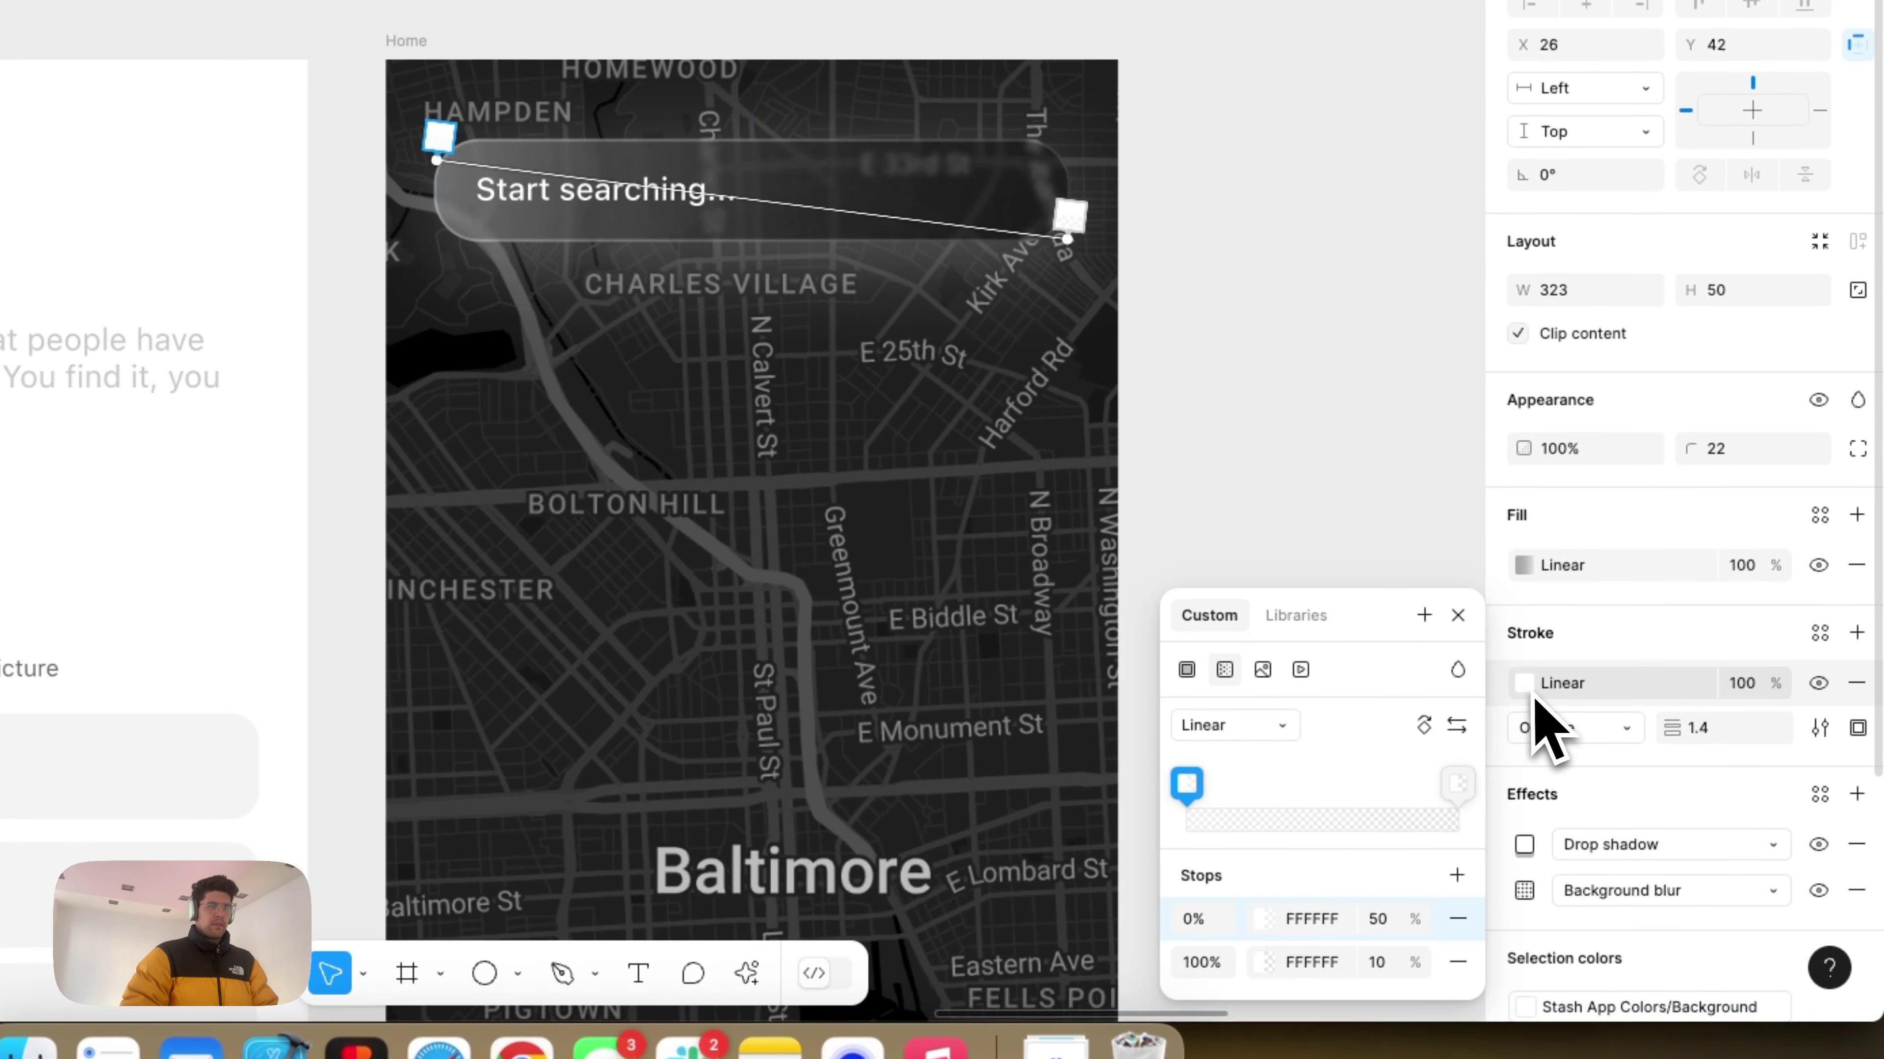
{"action": "left_click", "coordinate": [1377, 967]}
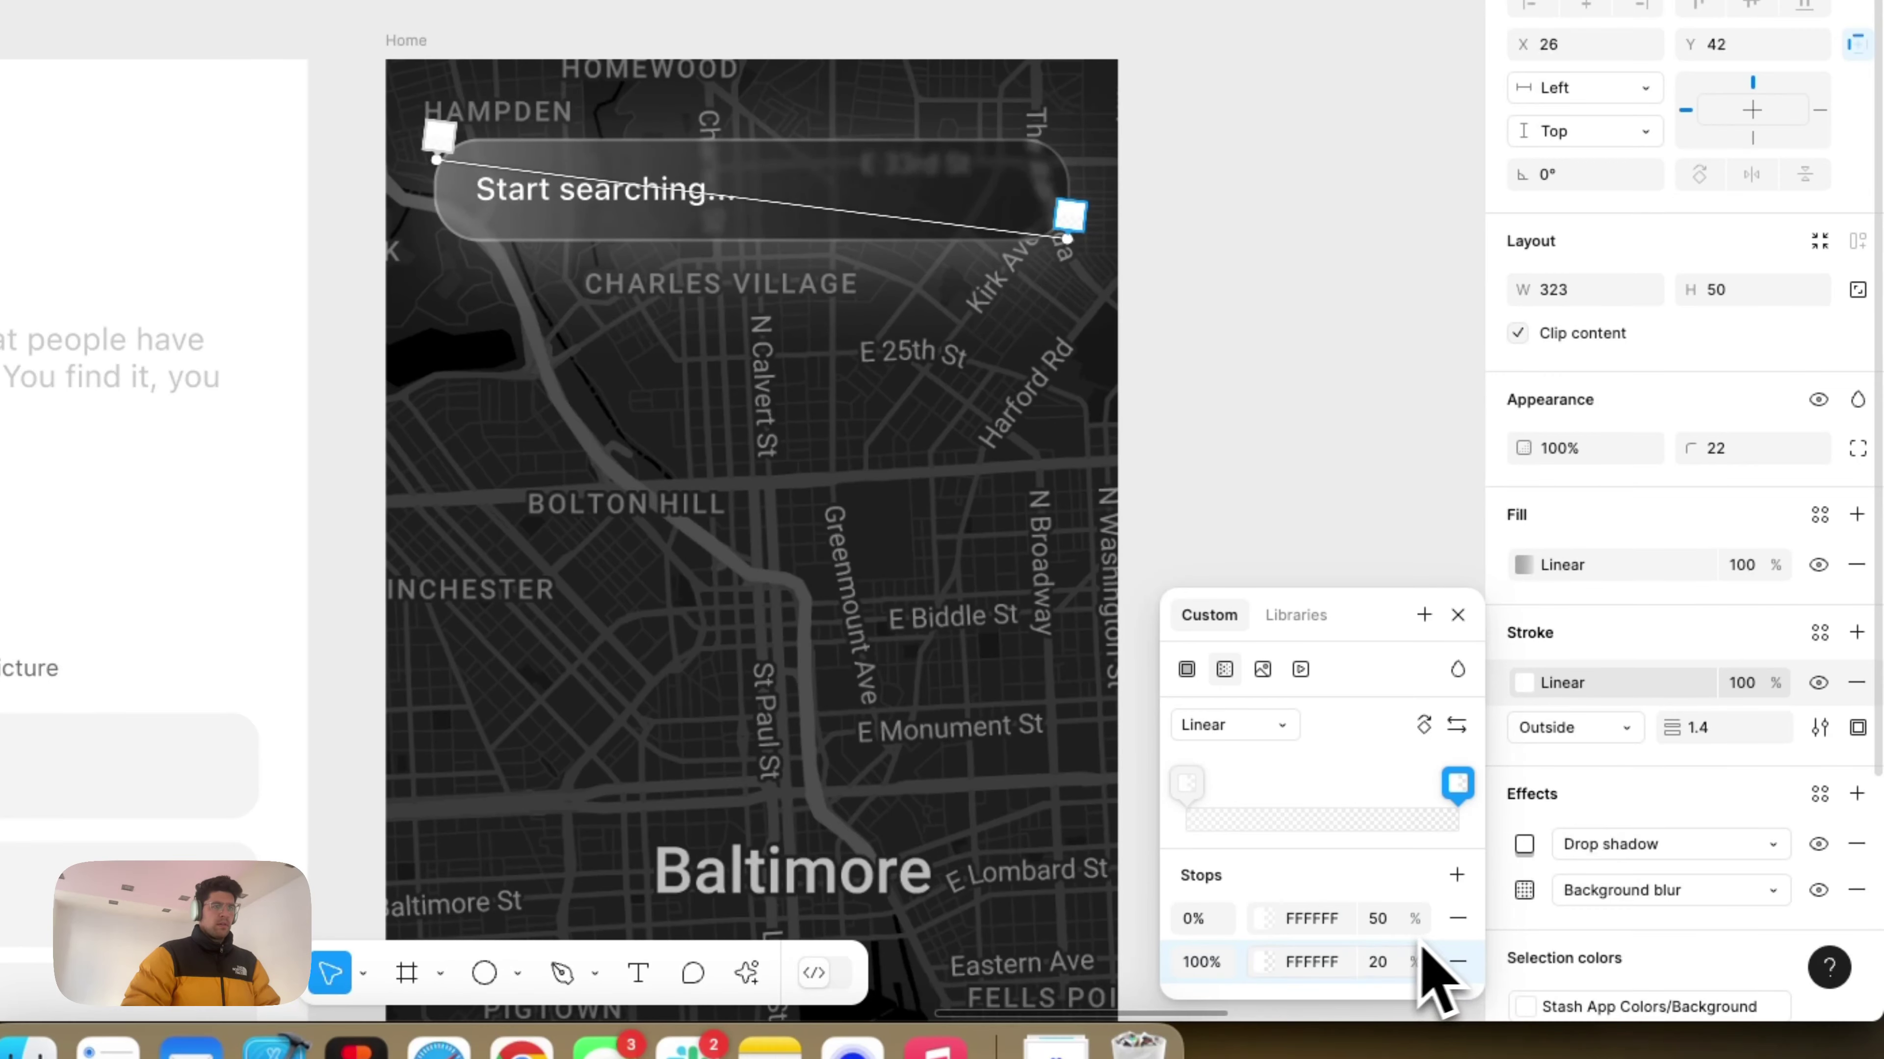
{"action": "left_click", "coordinate": [1379, 923]}
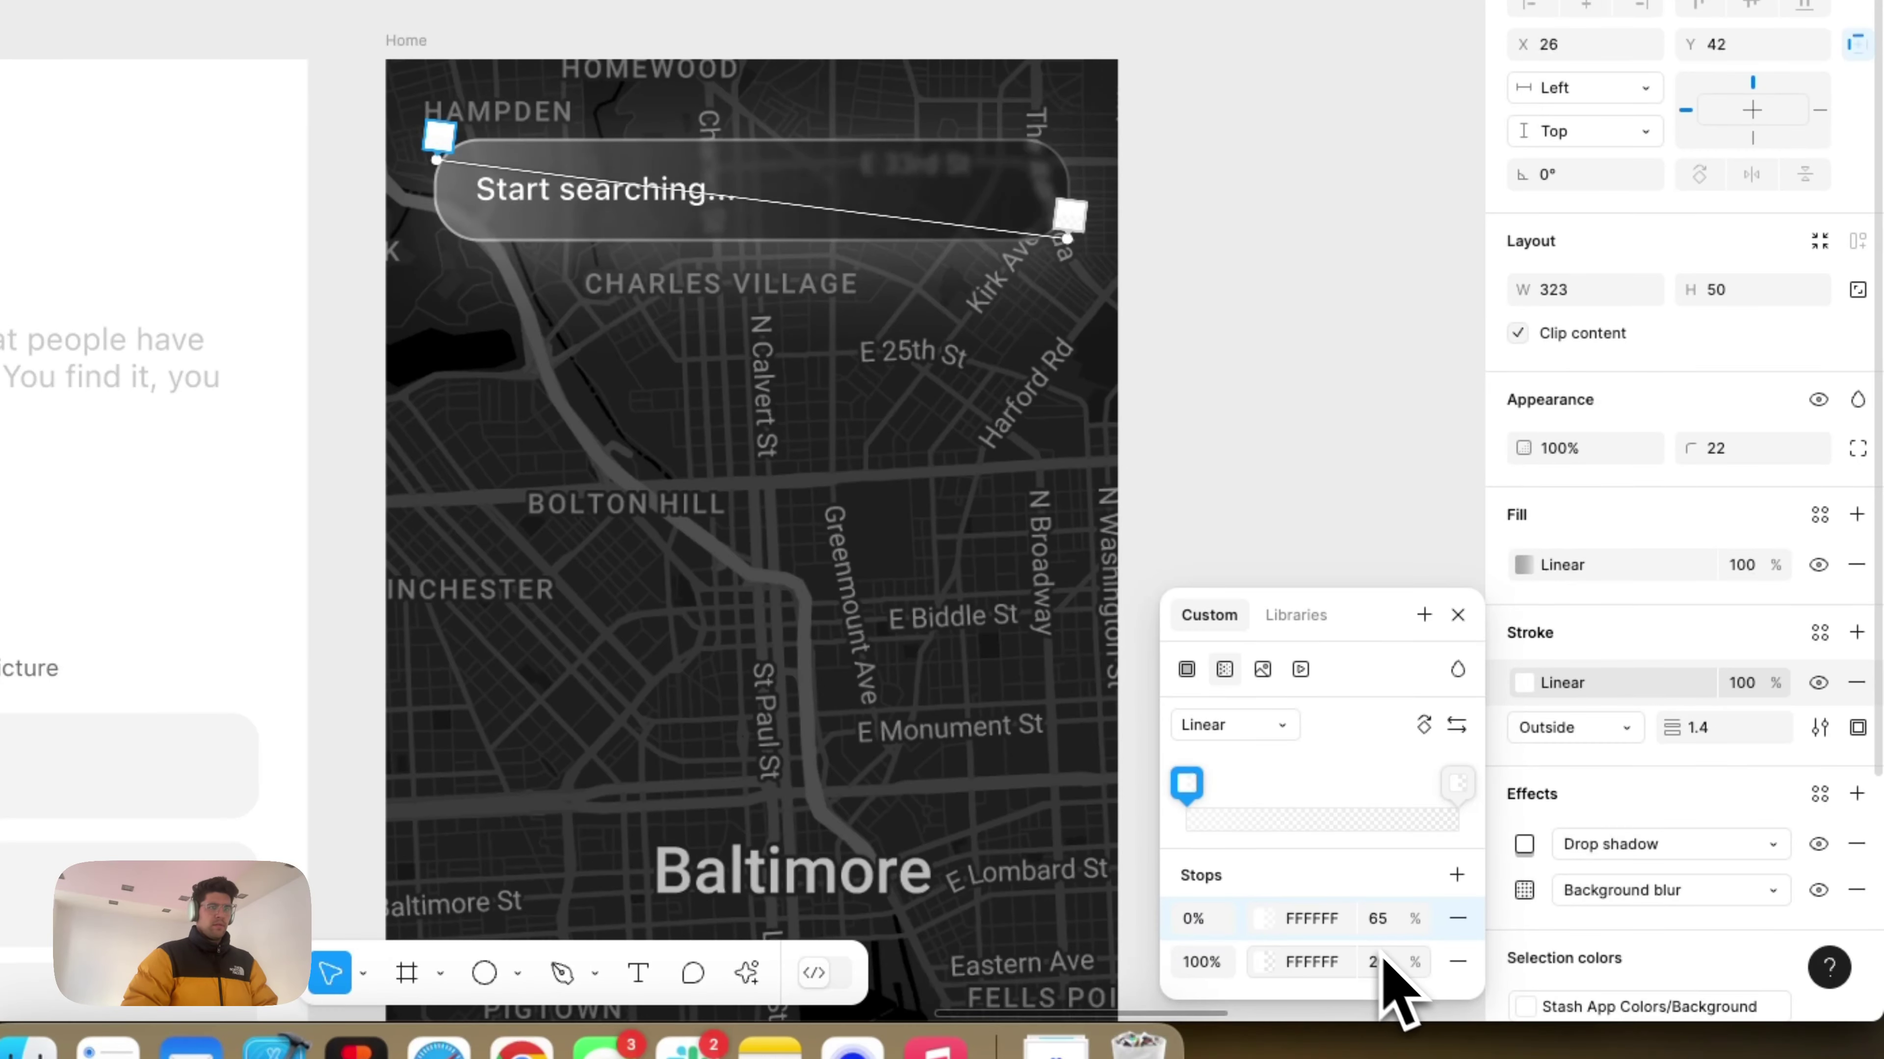
{"action": "left_click", "coordinate": [1379, 961]}
{"action": "key", "text": "Return"}
{"action": "left_click", "coordinate": [1204, 294]}
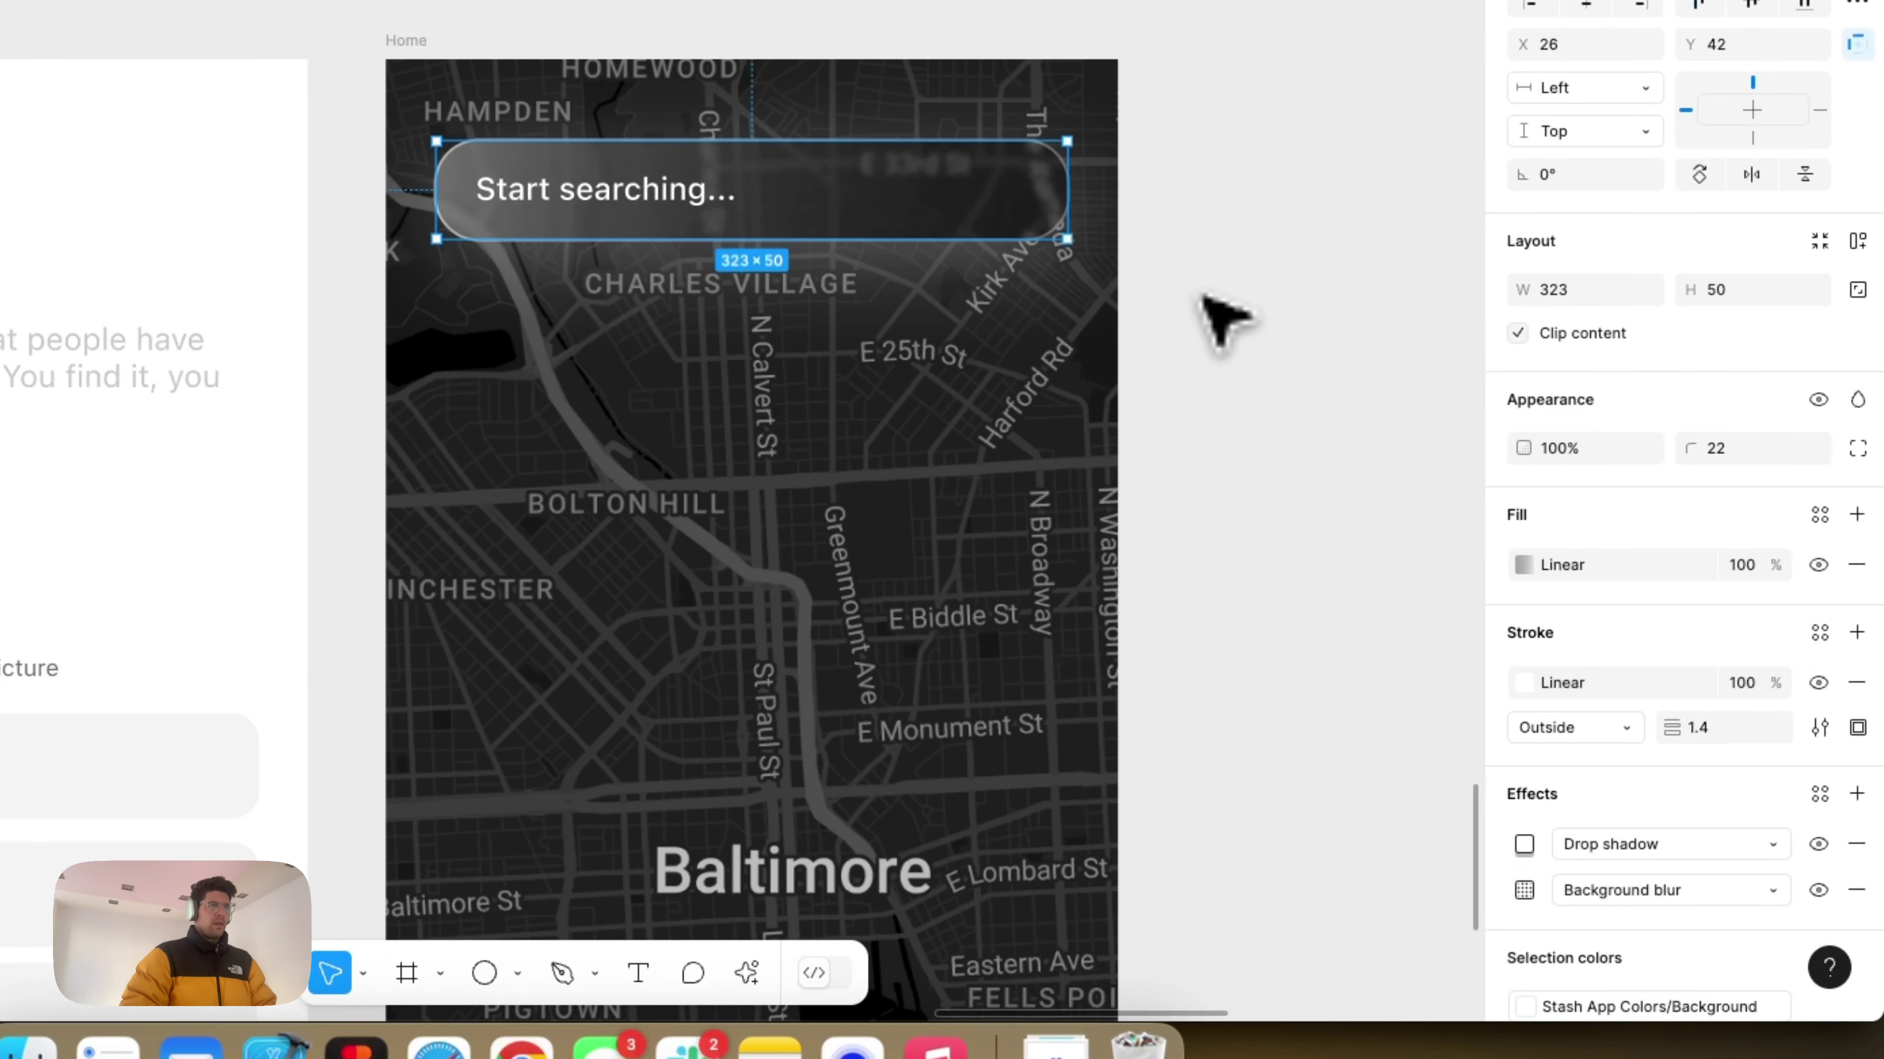
{"action": "left_click", "coordinate": [1206, 296]}
Step: Set the opacity of the search bar's white drop shadow to 15%
{"action": "scroll", "coordinate": [1216, 315], "scroll_direction": "left", "scroll_amount": 2}
{"action": "scroll", "coordinate": [1216, 327], "scroll_direction": "right", "scroll_amount": 2}
{"action": "left_click", "coordinate": [1008, 152]}
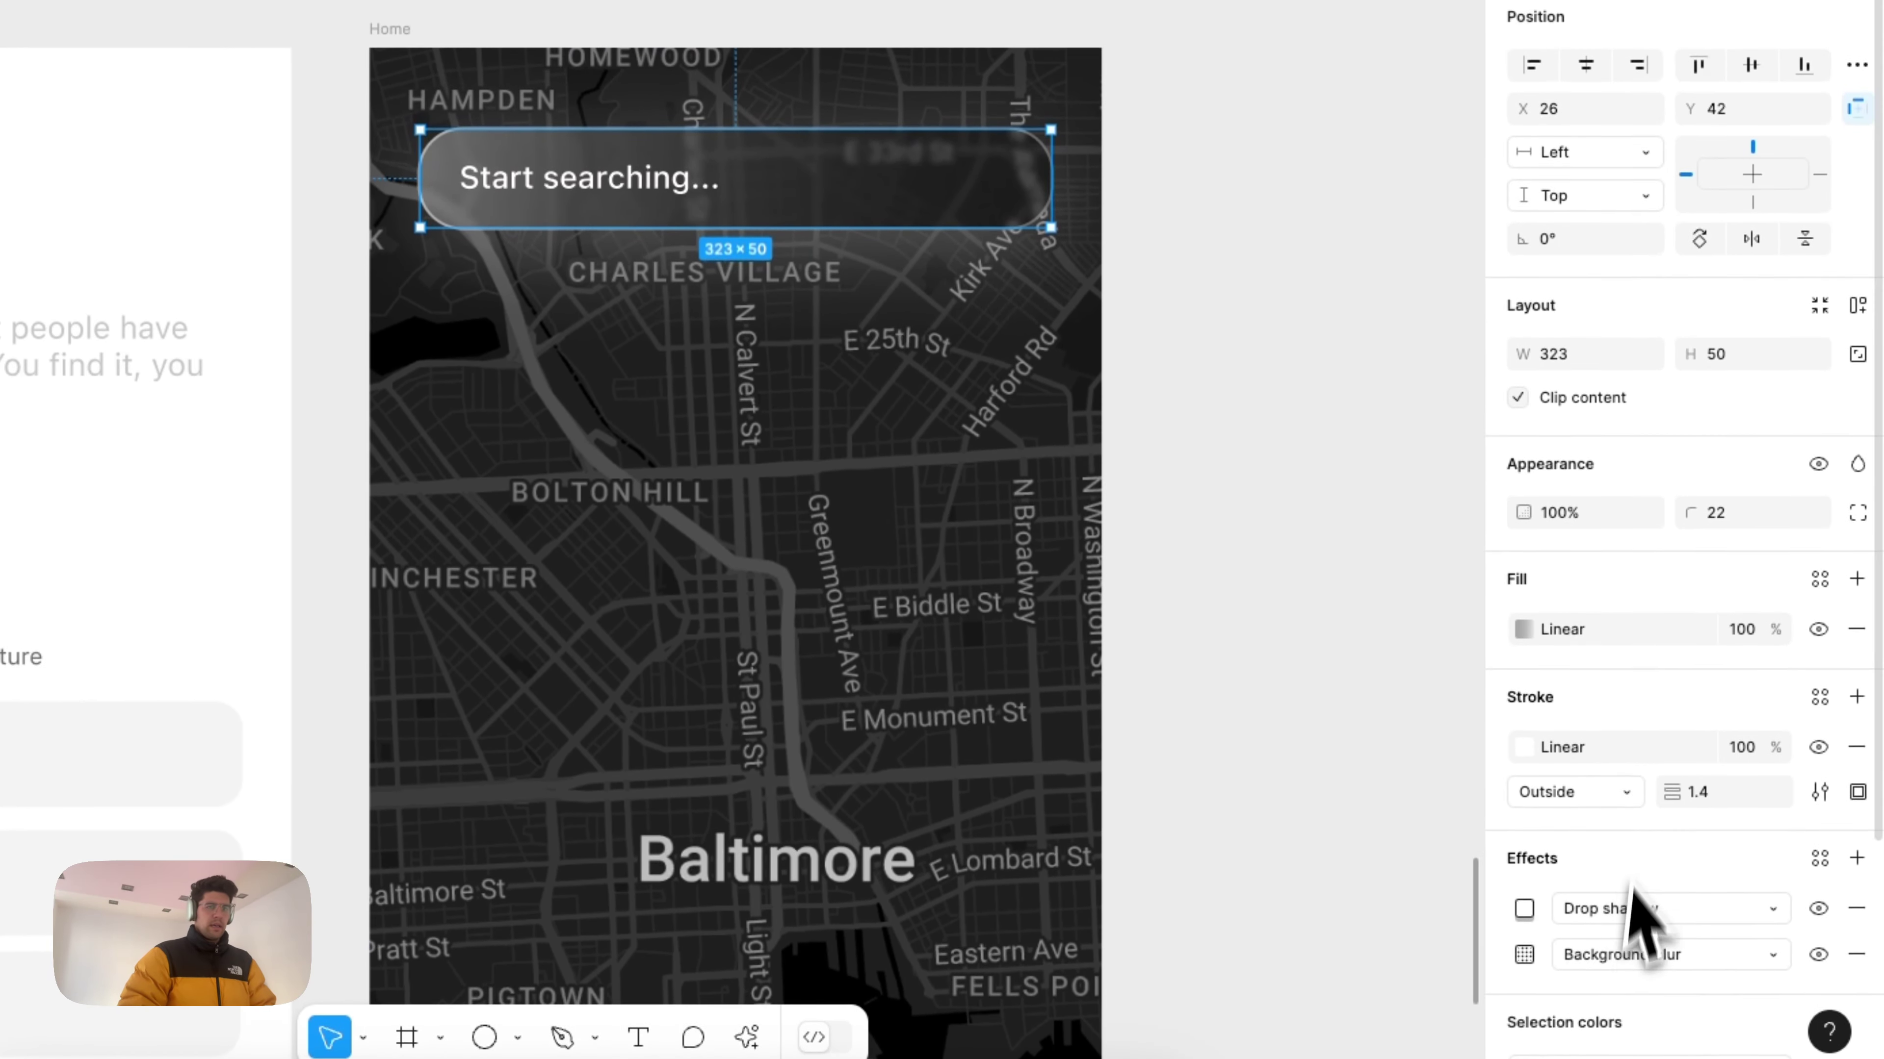
{"action": "left_click", "coordinate": [1524, 844]}
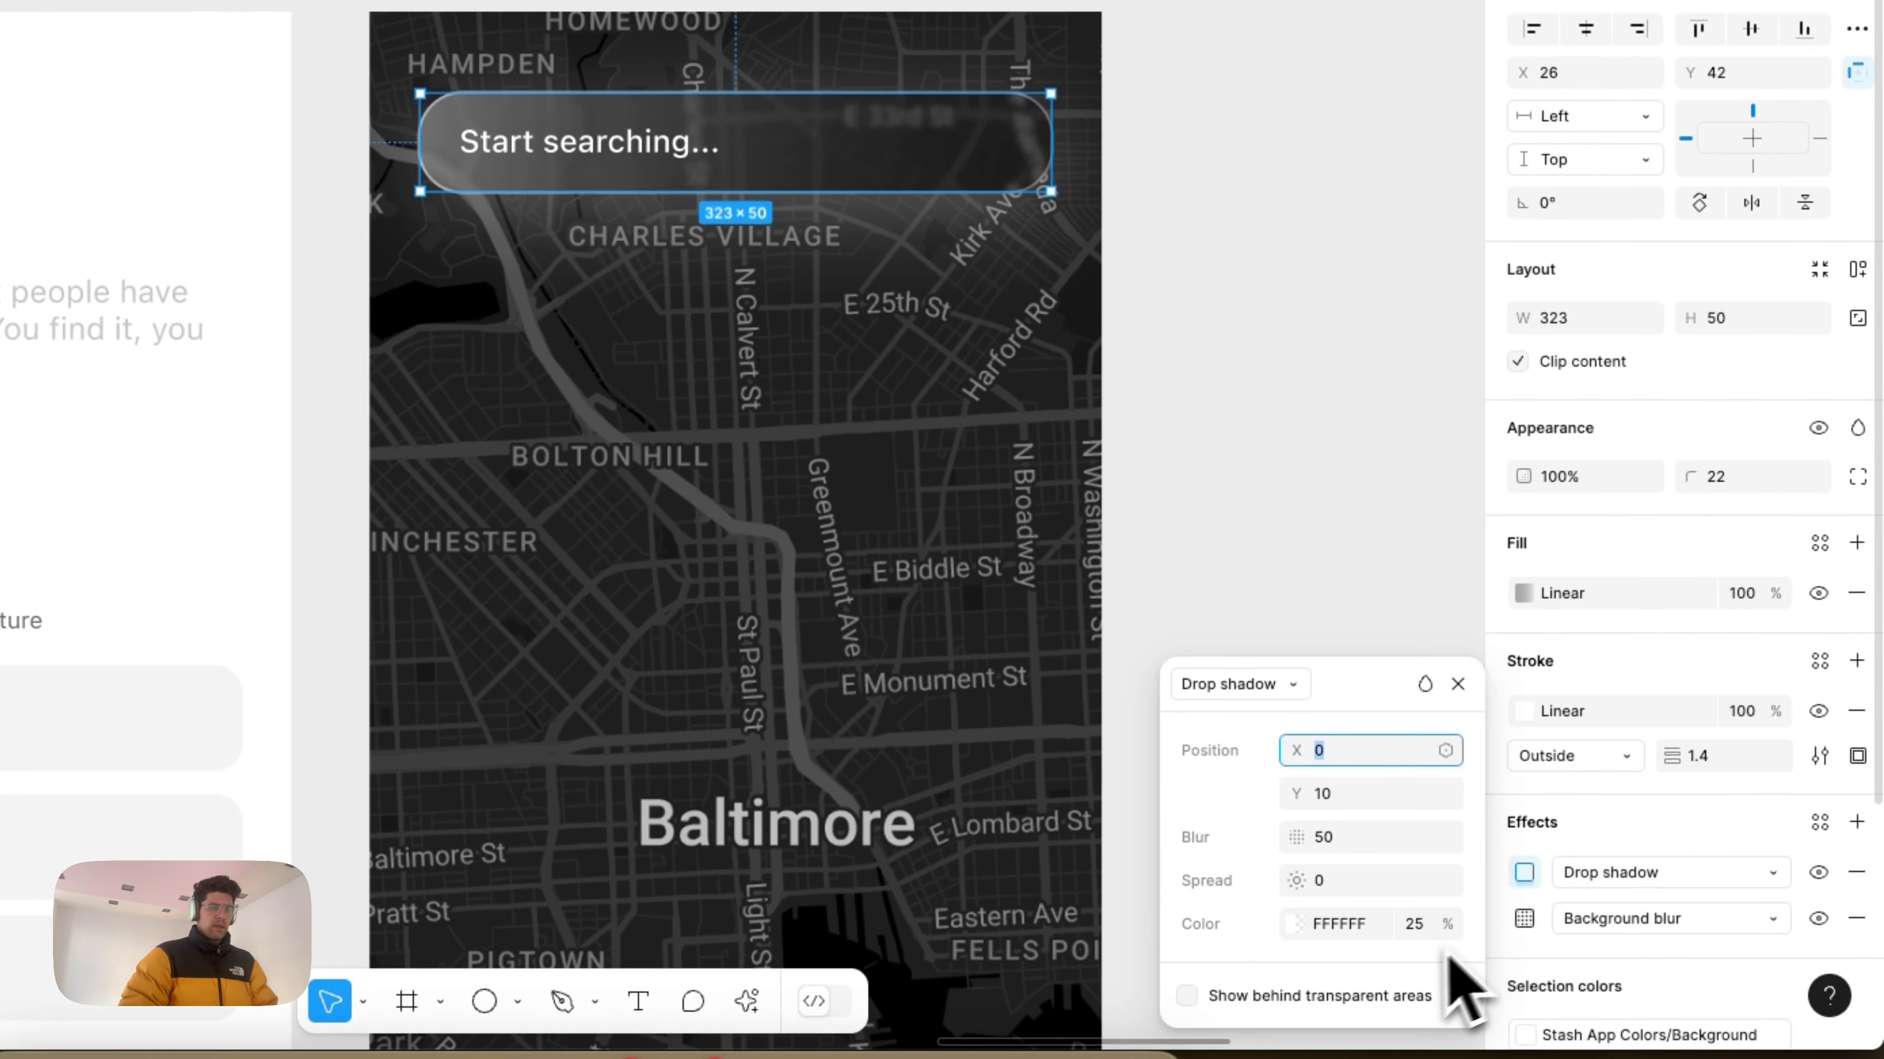
{"action": "left_click", "coordinate": [1415, 926]}
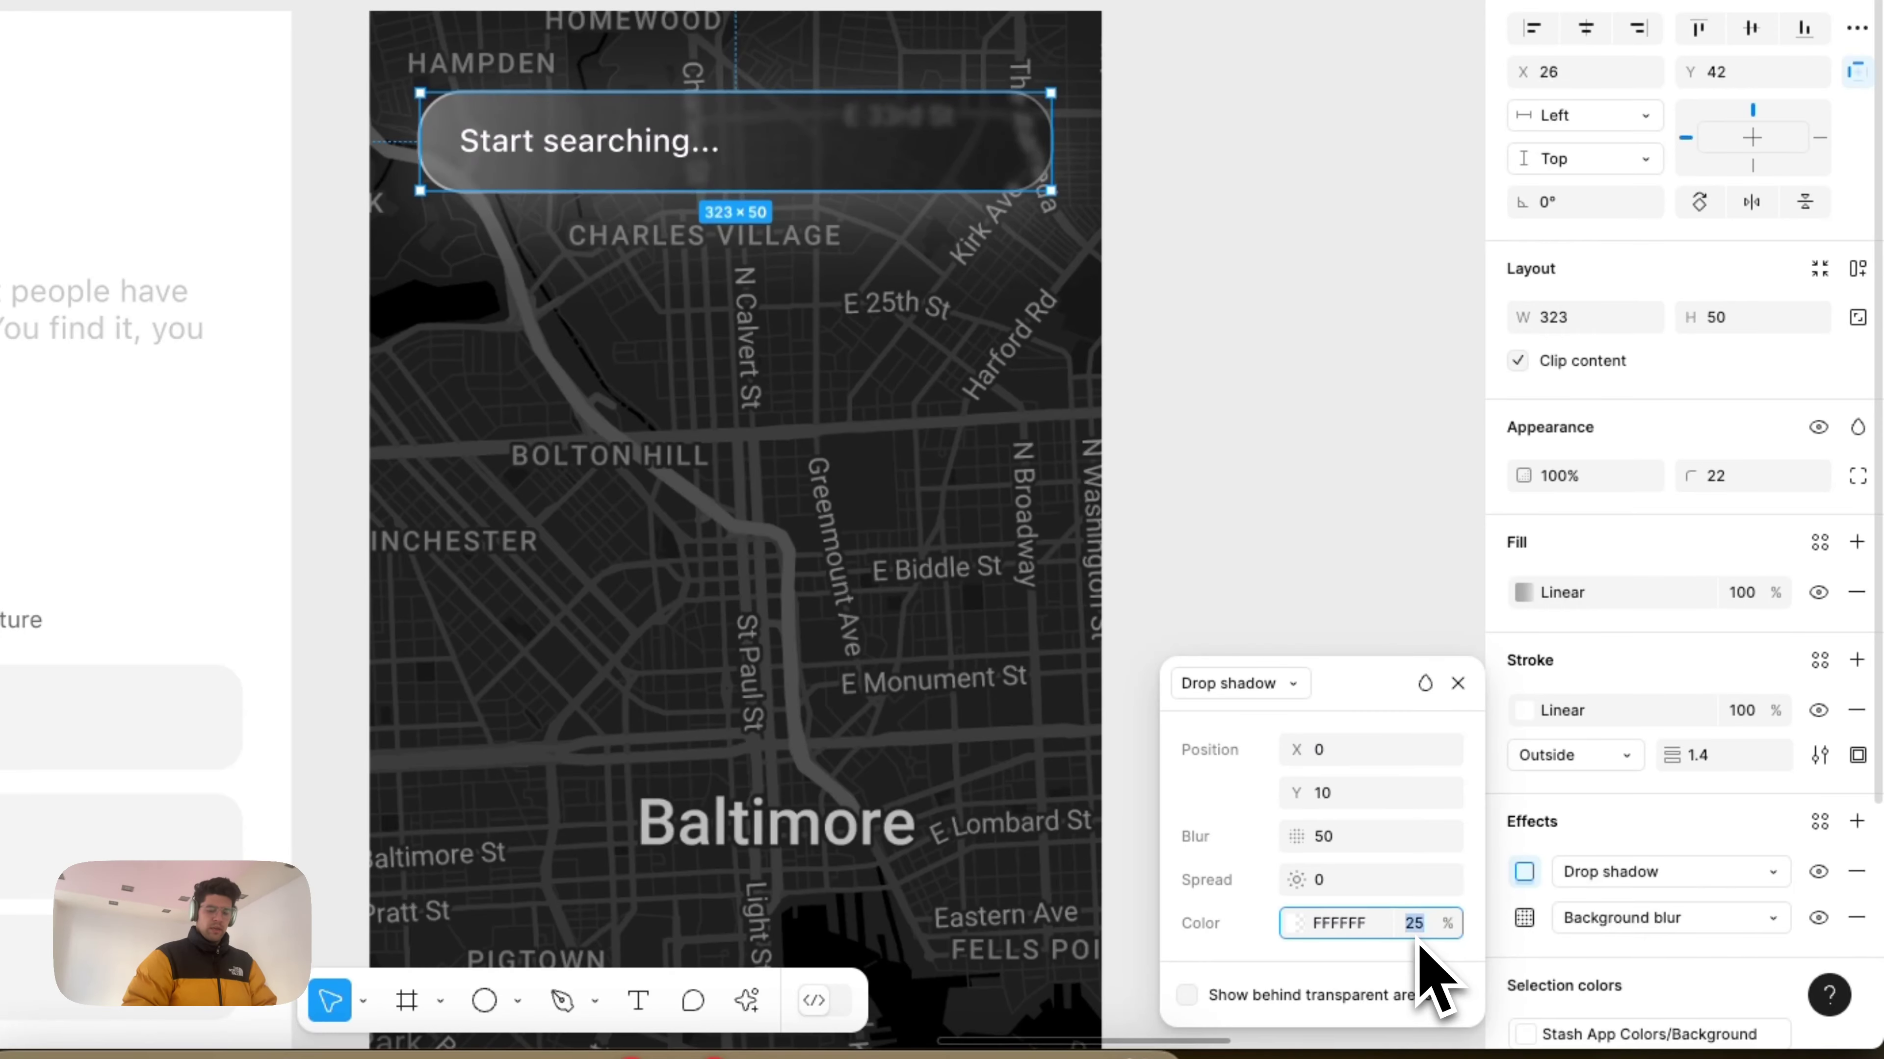
{"action": "key", "text": "Return"}
{"action": "scroll", "coordinate": [1298, 393], "scroll_direction": "down", "scroll_amount": 1}
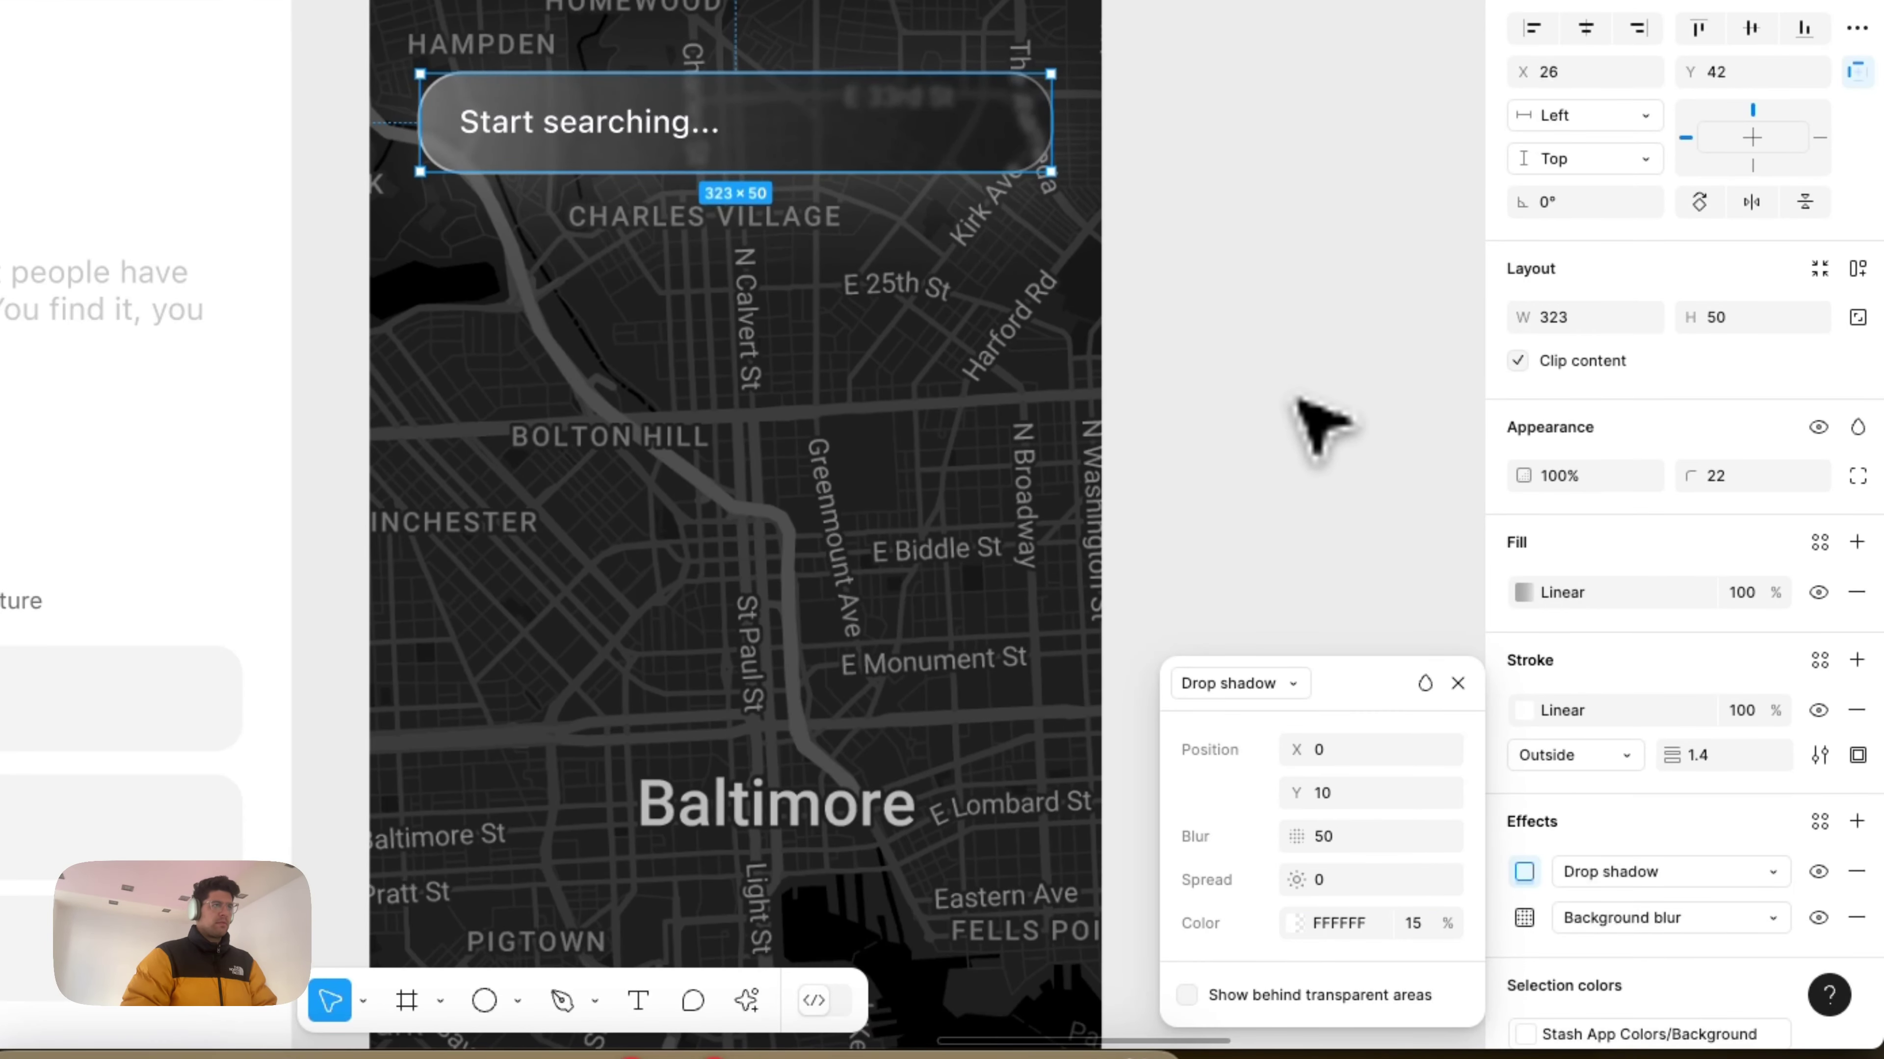
{"action": "left_click", "coordinate": [1301, 404]}
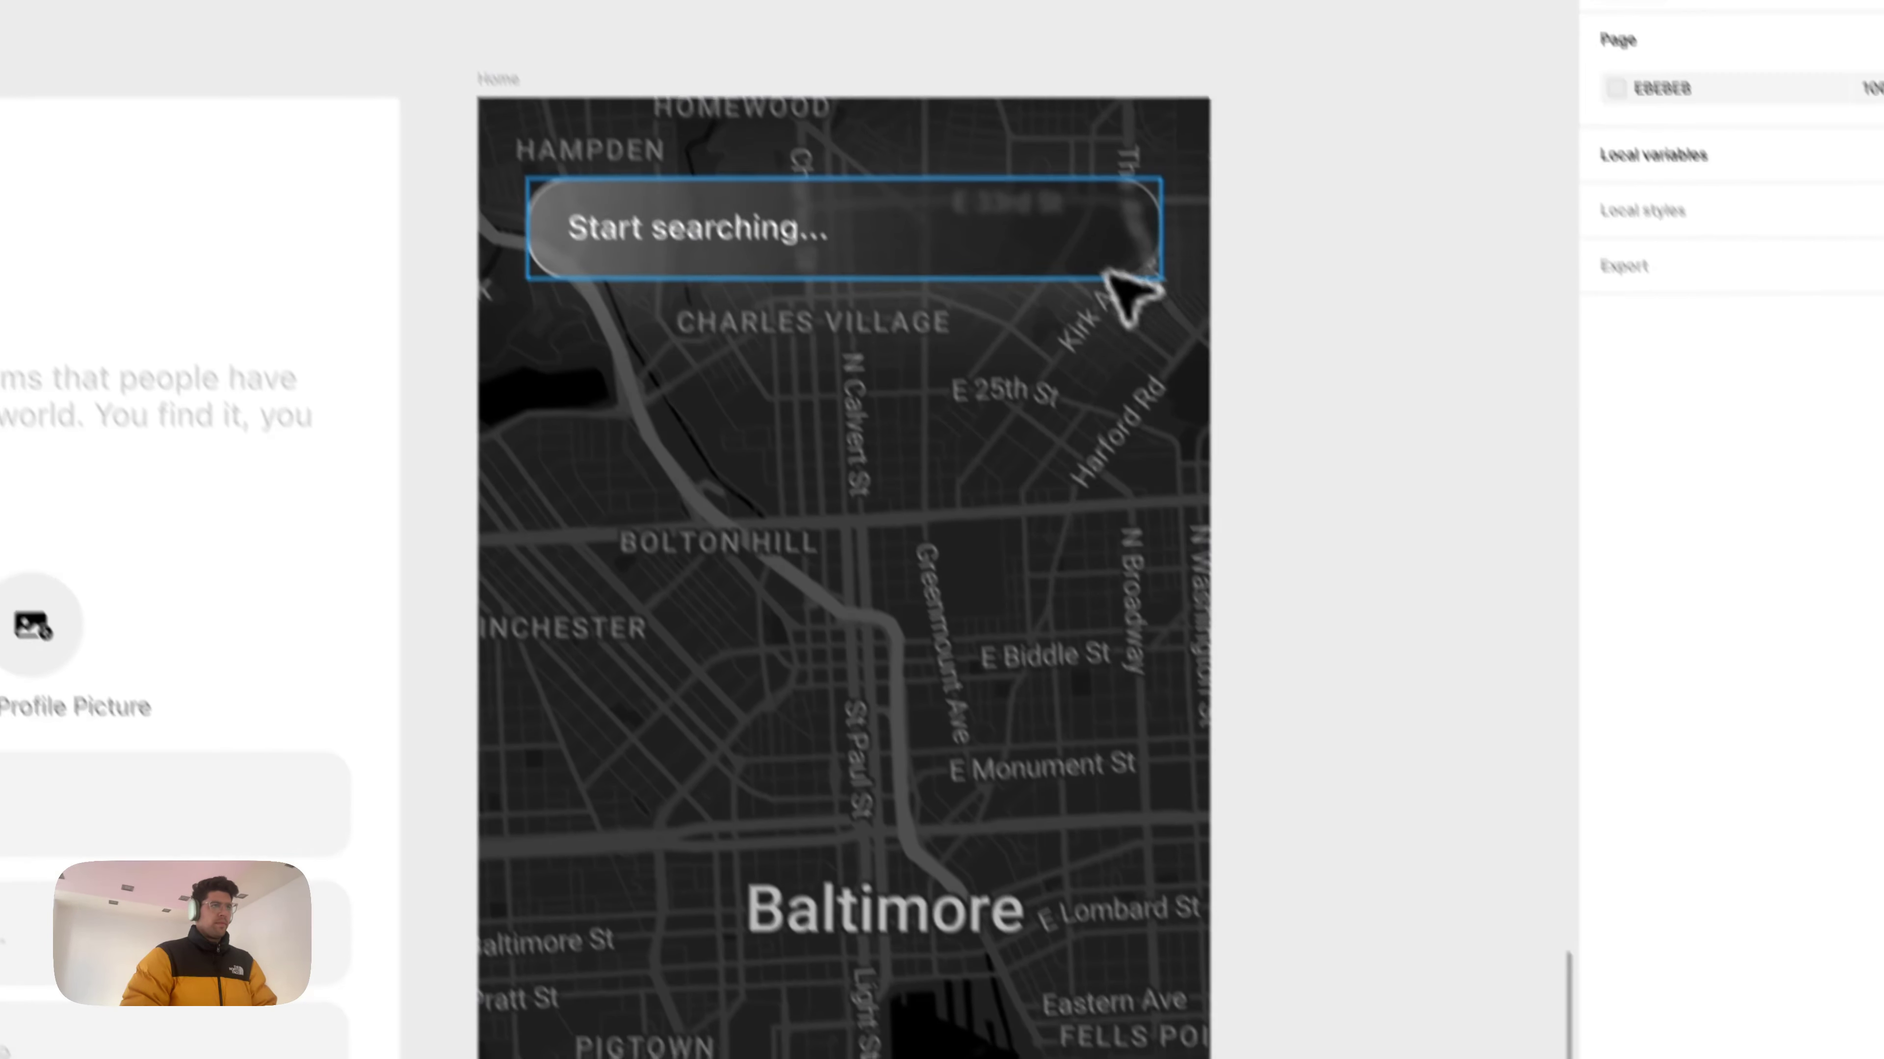
Step: Reduce the "Start searching..." text size to 14 and position it at Y 16 in the search bar
{"action": "left_click", "coordinate": [1107, 273]}
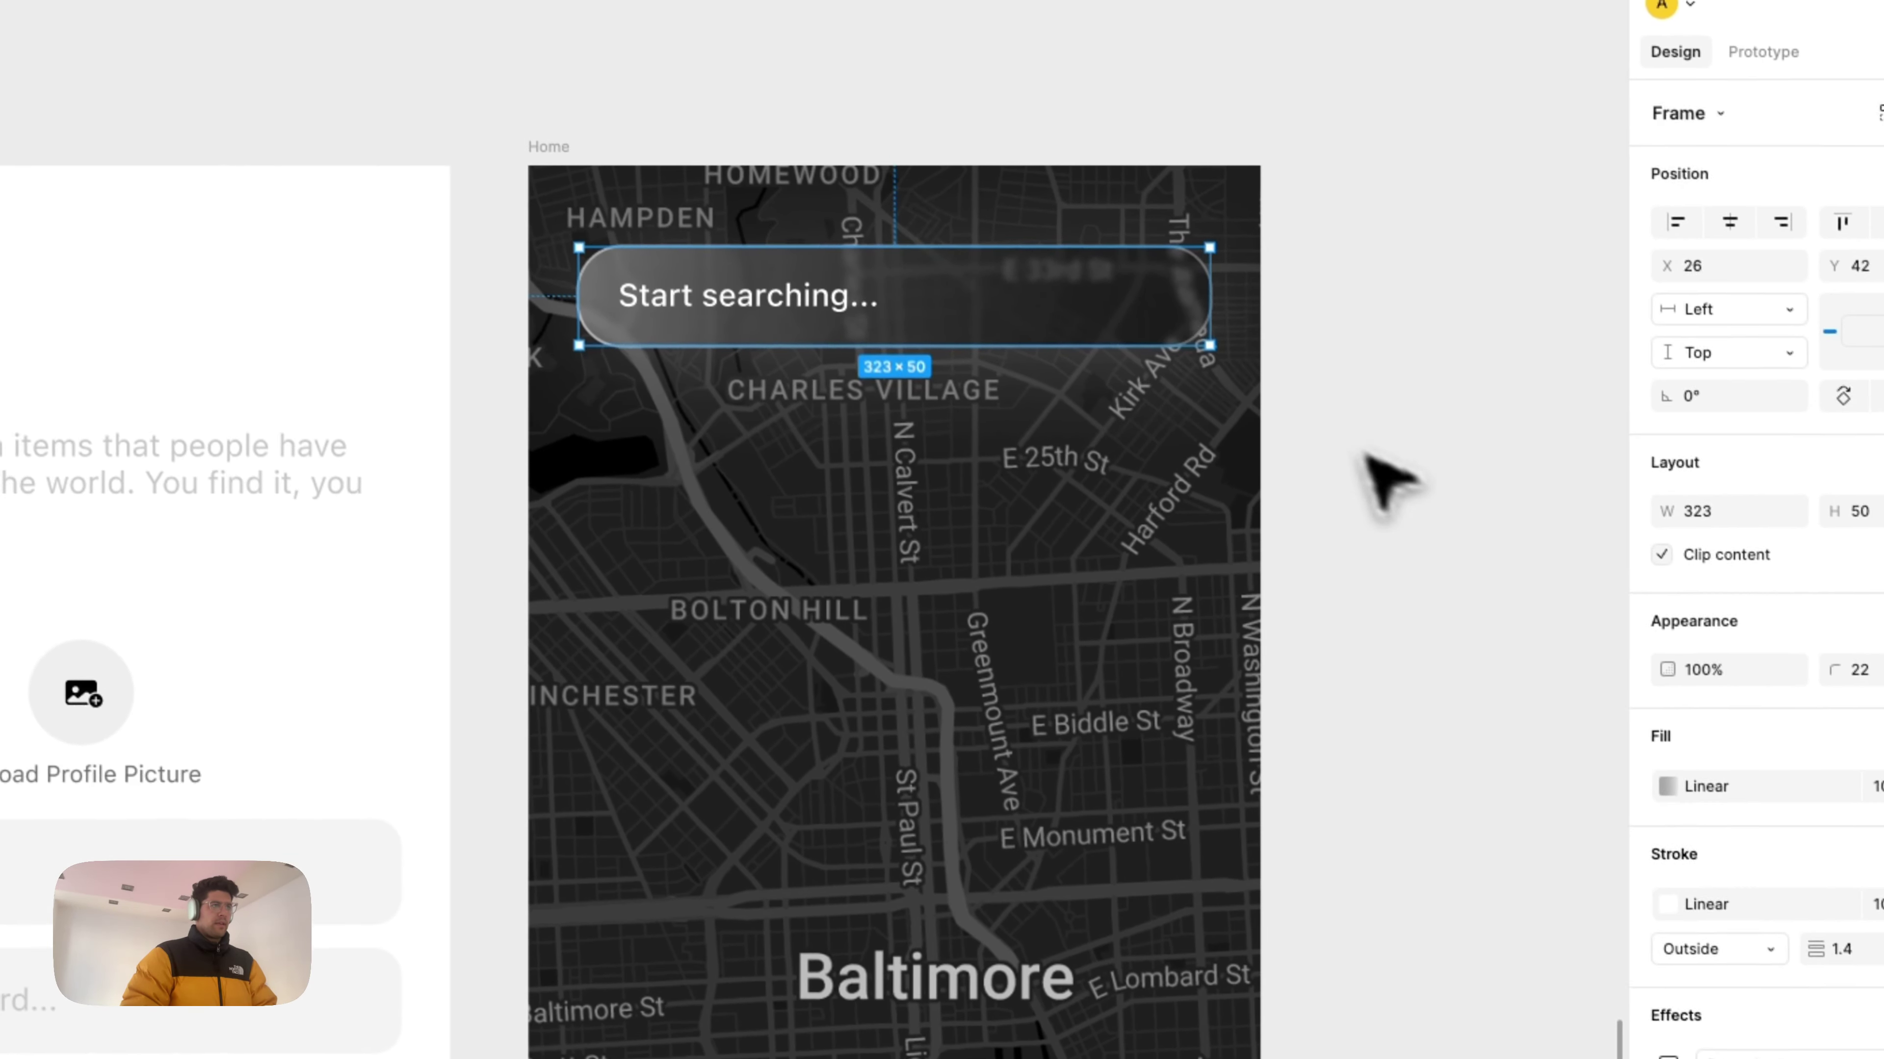
{"action": "left_click", "coordinate": [1374, 452]}
{"action": "scroll", "coordinate": [1373, 452], "scroll_direction": "down", "scroll_amount": 2}
{"action": "scroll", "coordinate": [1373, 451], "scroll_direction": "up", "scroll_amount": 2}
{"action": "double_click", "coordinate": [696, 227]}
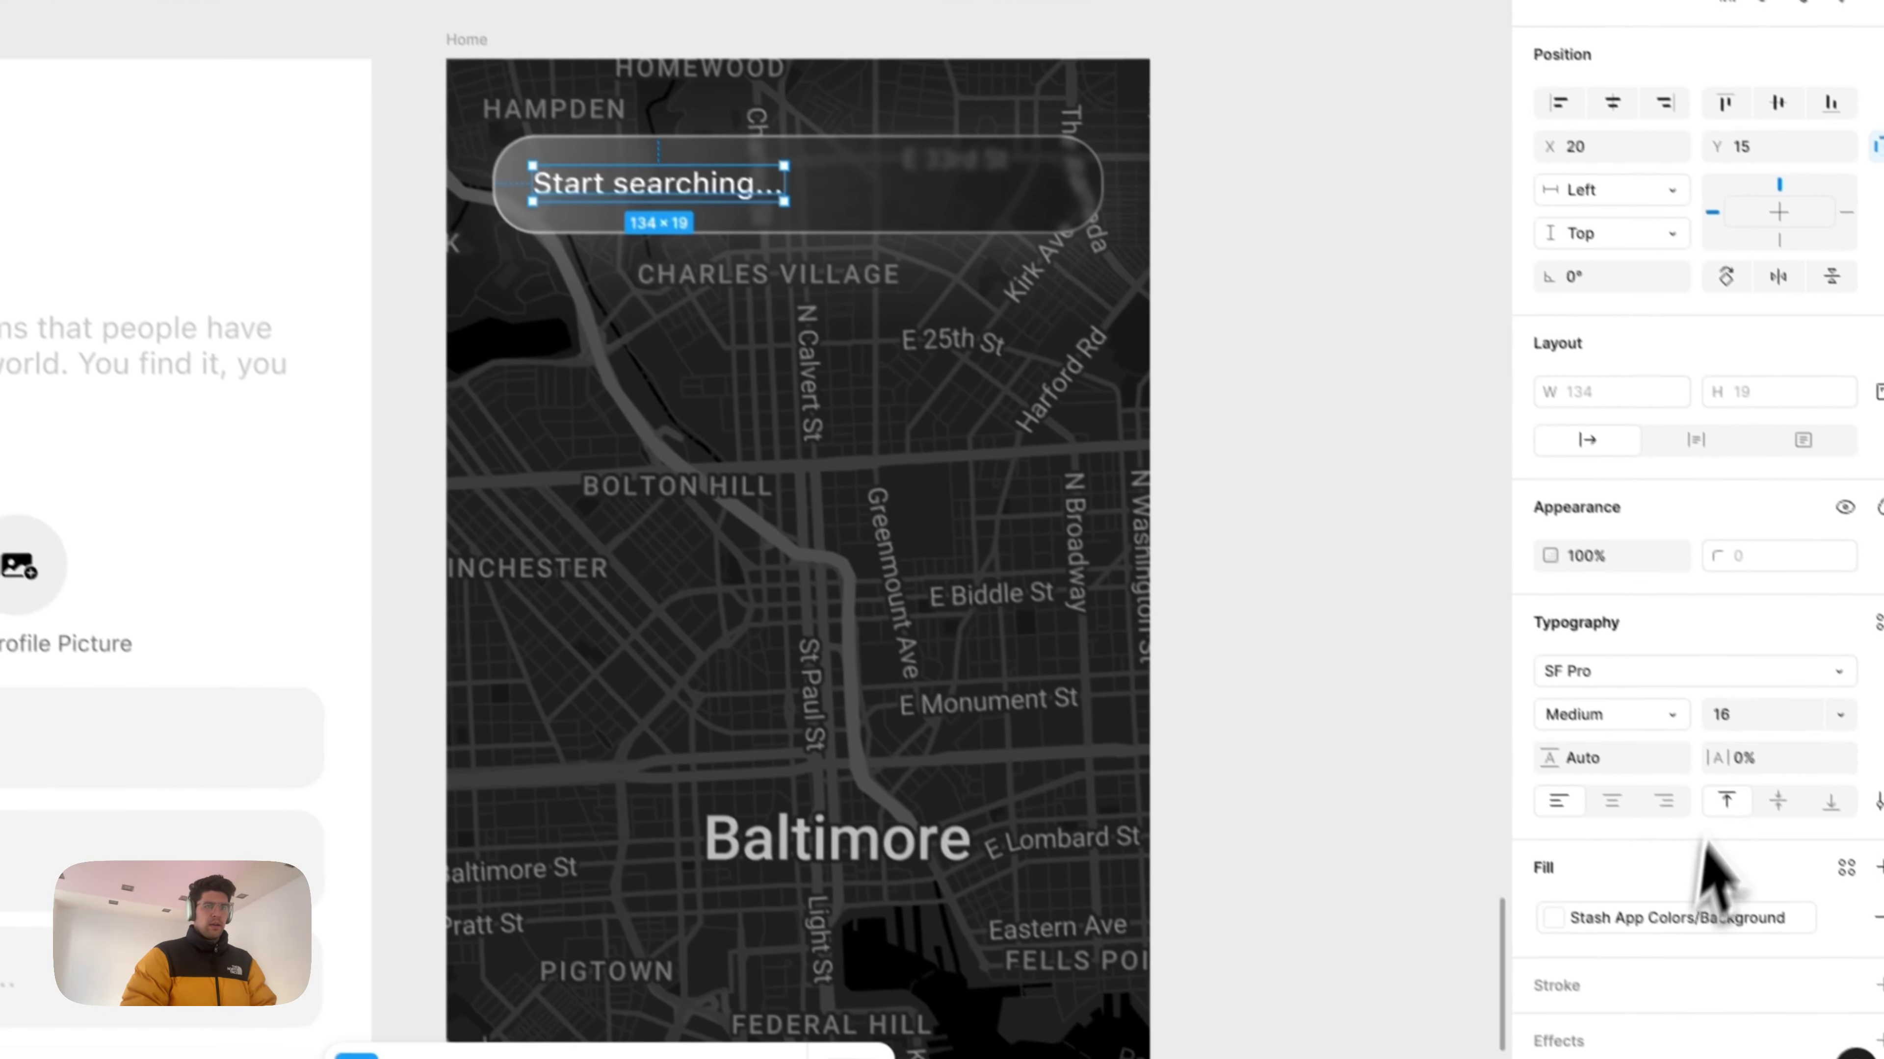
{"action": "left_click", "coordinate": [1855, 841]}
{"action": "type", "text": "14"}
{"action": "left_click", "coordinate": [1728, 884]}
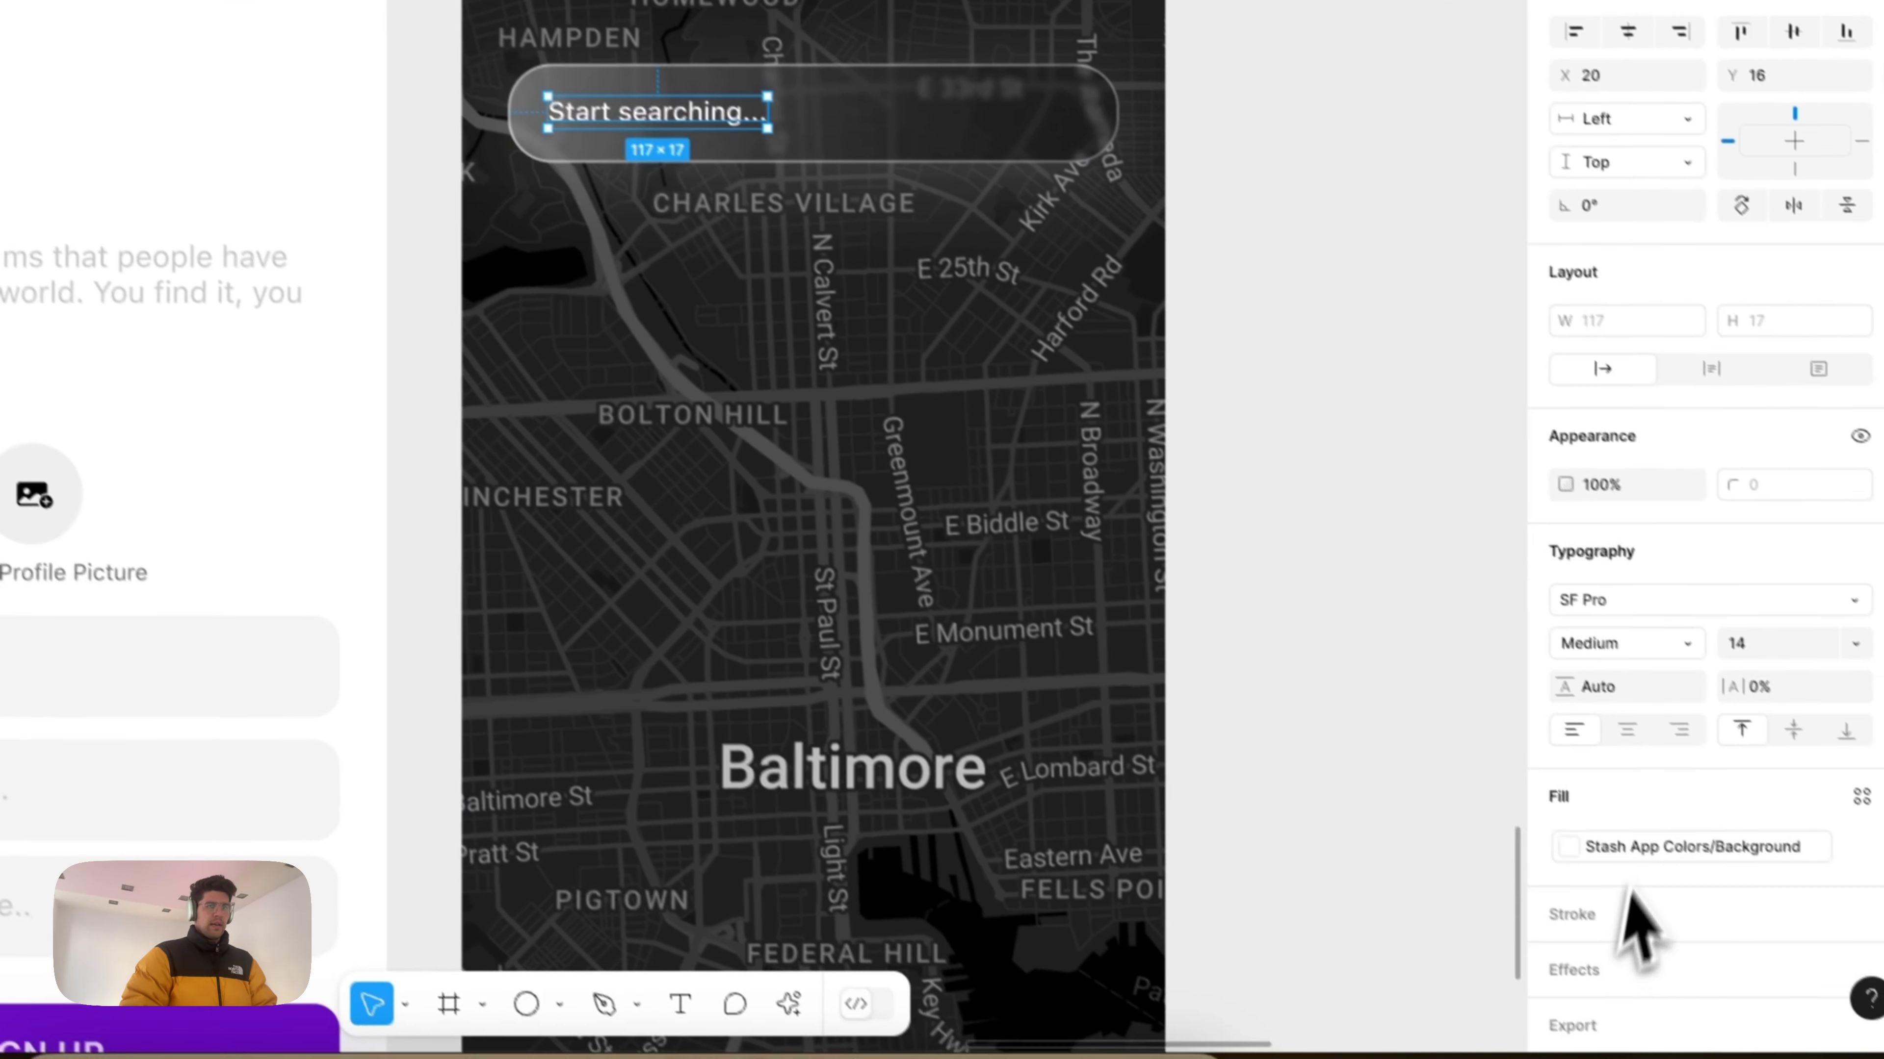
Step: Apply the grey Secondary color from this file's Stash App Colors to the "Start searching..." text
{"action": "left_click", "coordinate": [1670, 906]}
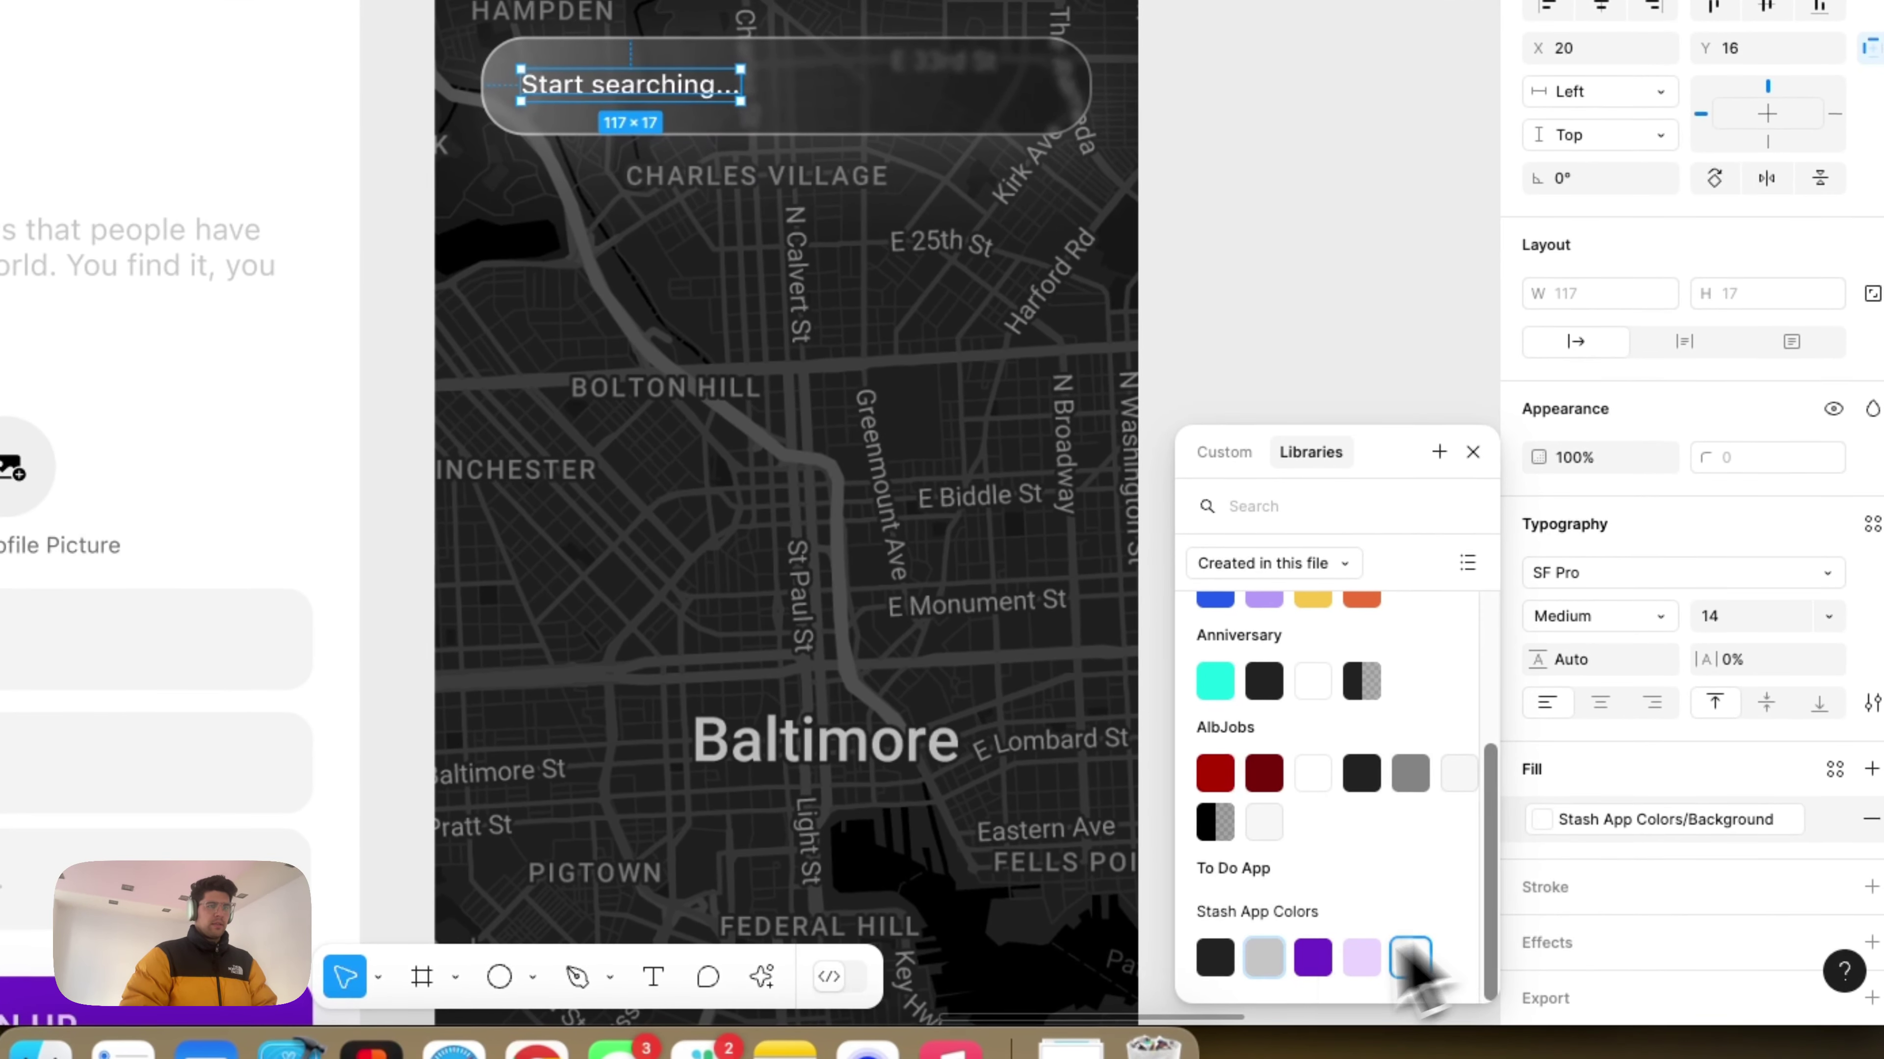
{"action": "left_click", "coordinate": [1266, 960]}
{"action": "left_click", "coordinate": [1274, 716]}
{"action": "scroll", "coordinate": [1271, 701], "scroll_direction": "down", "scroll_amount": 3}
{"action": "scroll", "coordinate": [1271, 698], "scroll_direction": "down", "scroll_amount": 8}
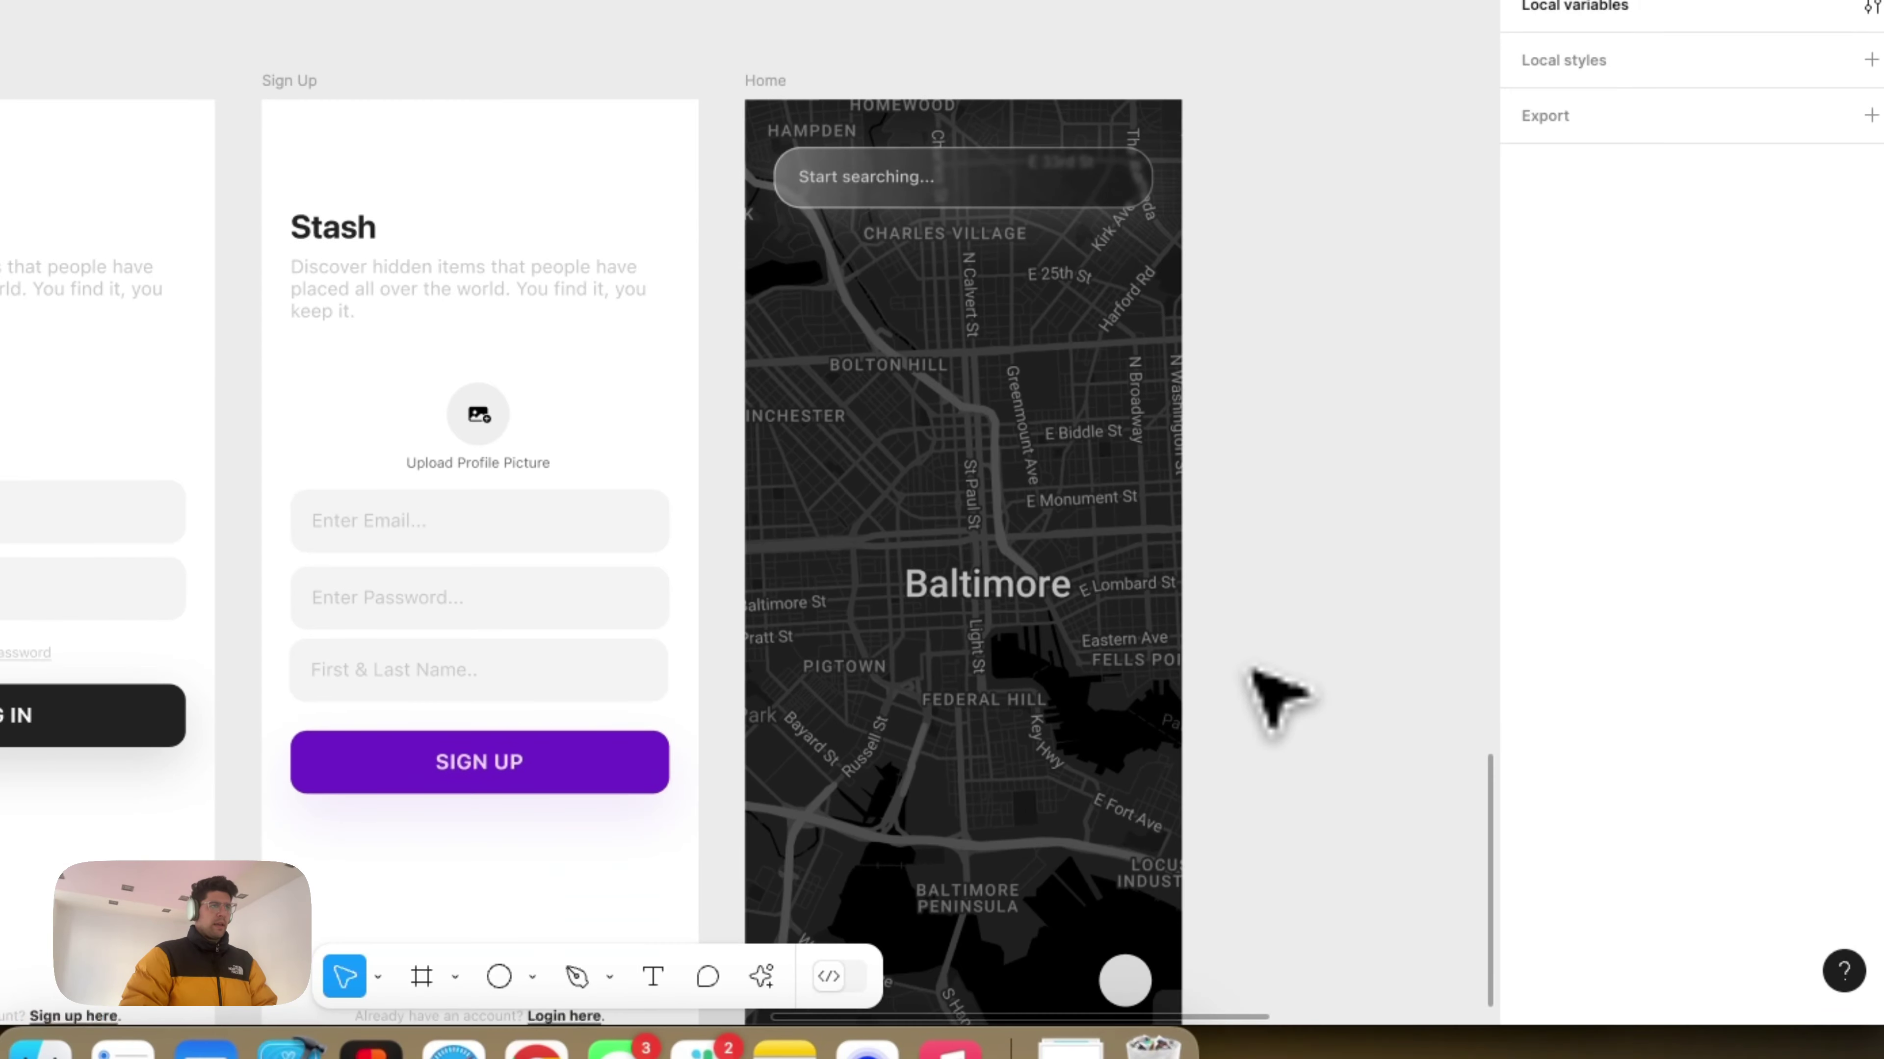
{"action": "scroll", "coordinate": [1277, 701], "scroll_direction": "right", "scroll_amount": 3}
{"action": "left_click", "coordinate": [686, 0]}
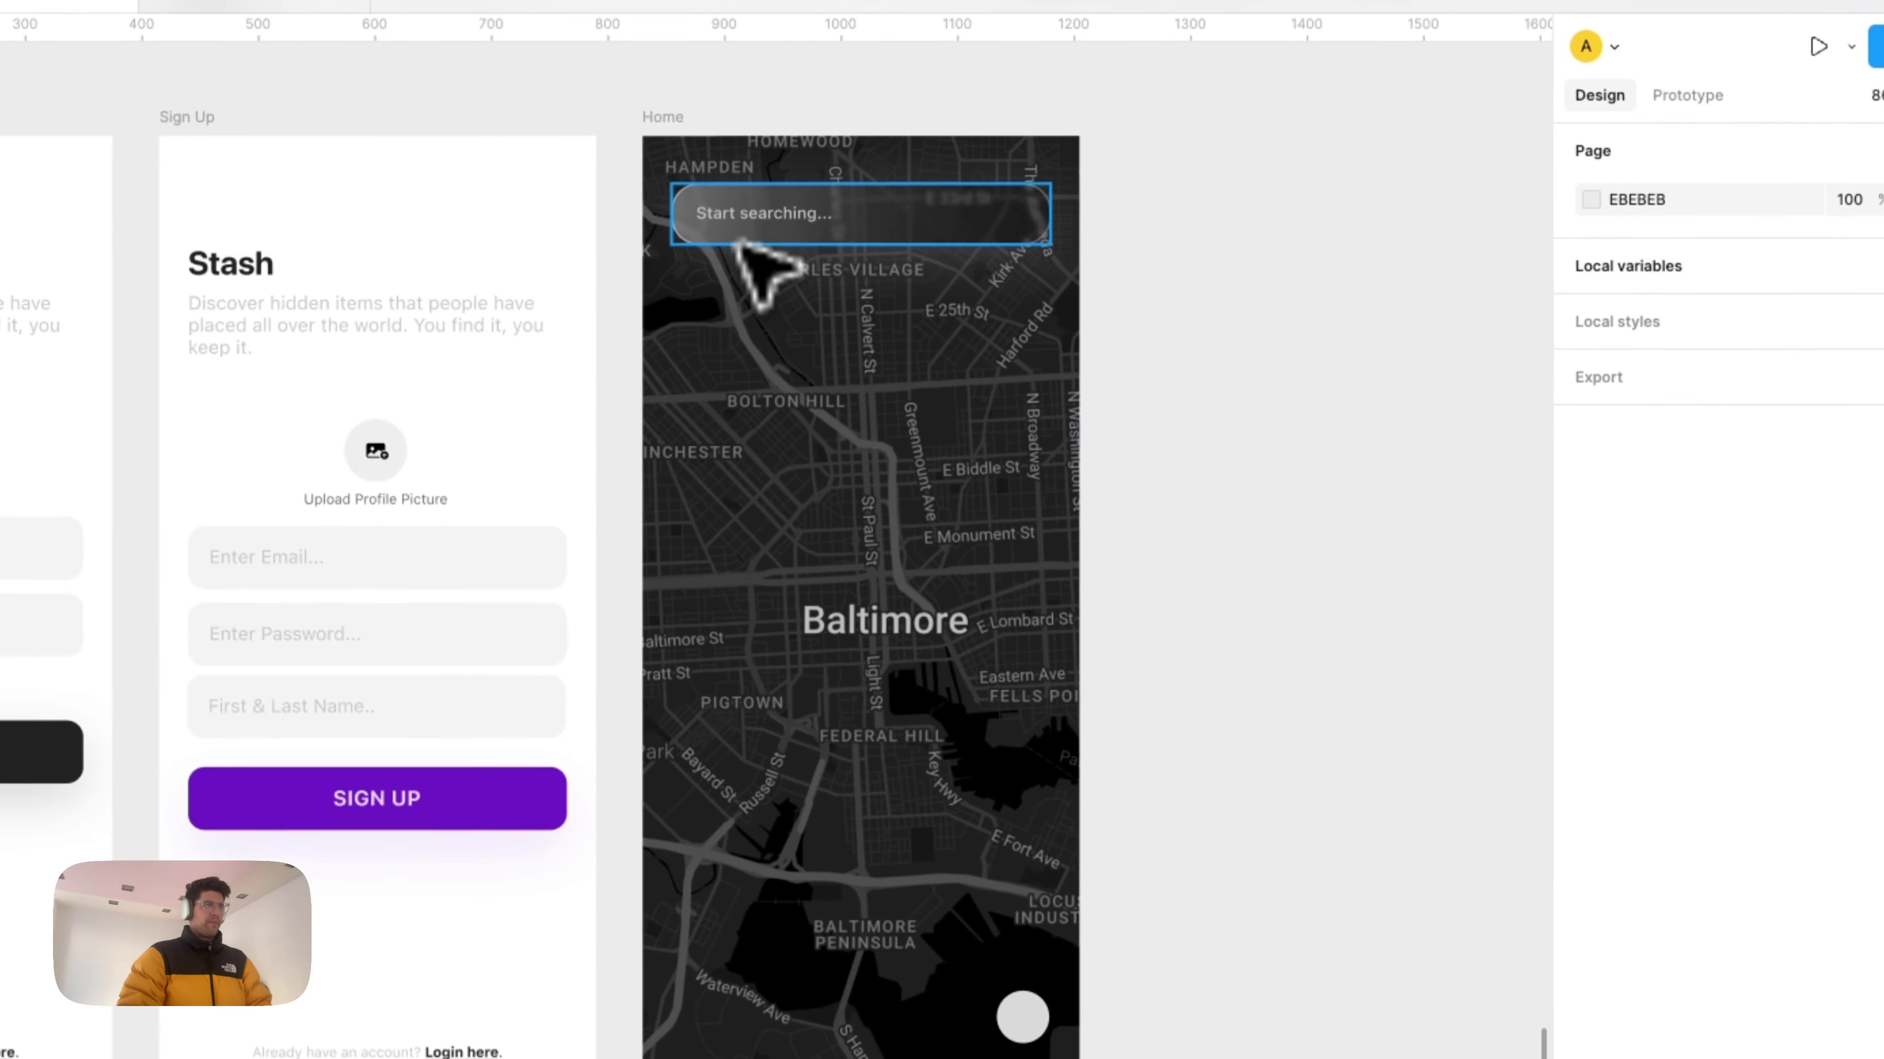
Step: Center the "Start searching..." text vertically in the bar with a Center constraint and nudge it to X 16
{"action": "double_click", "coordinate": [742, 230]}
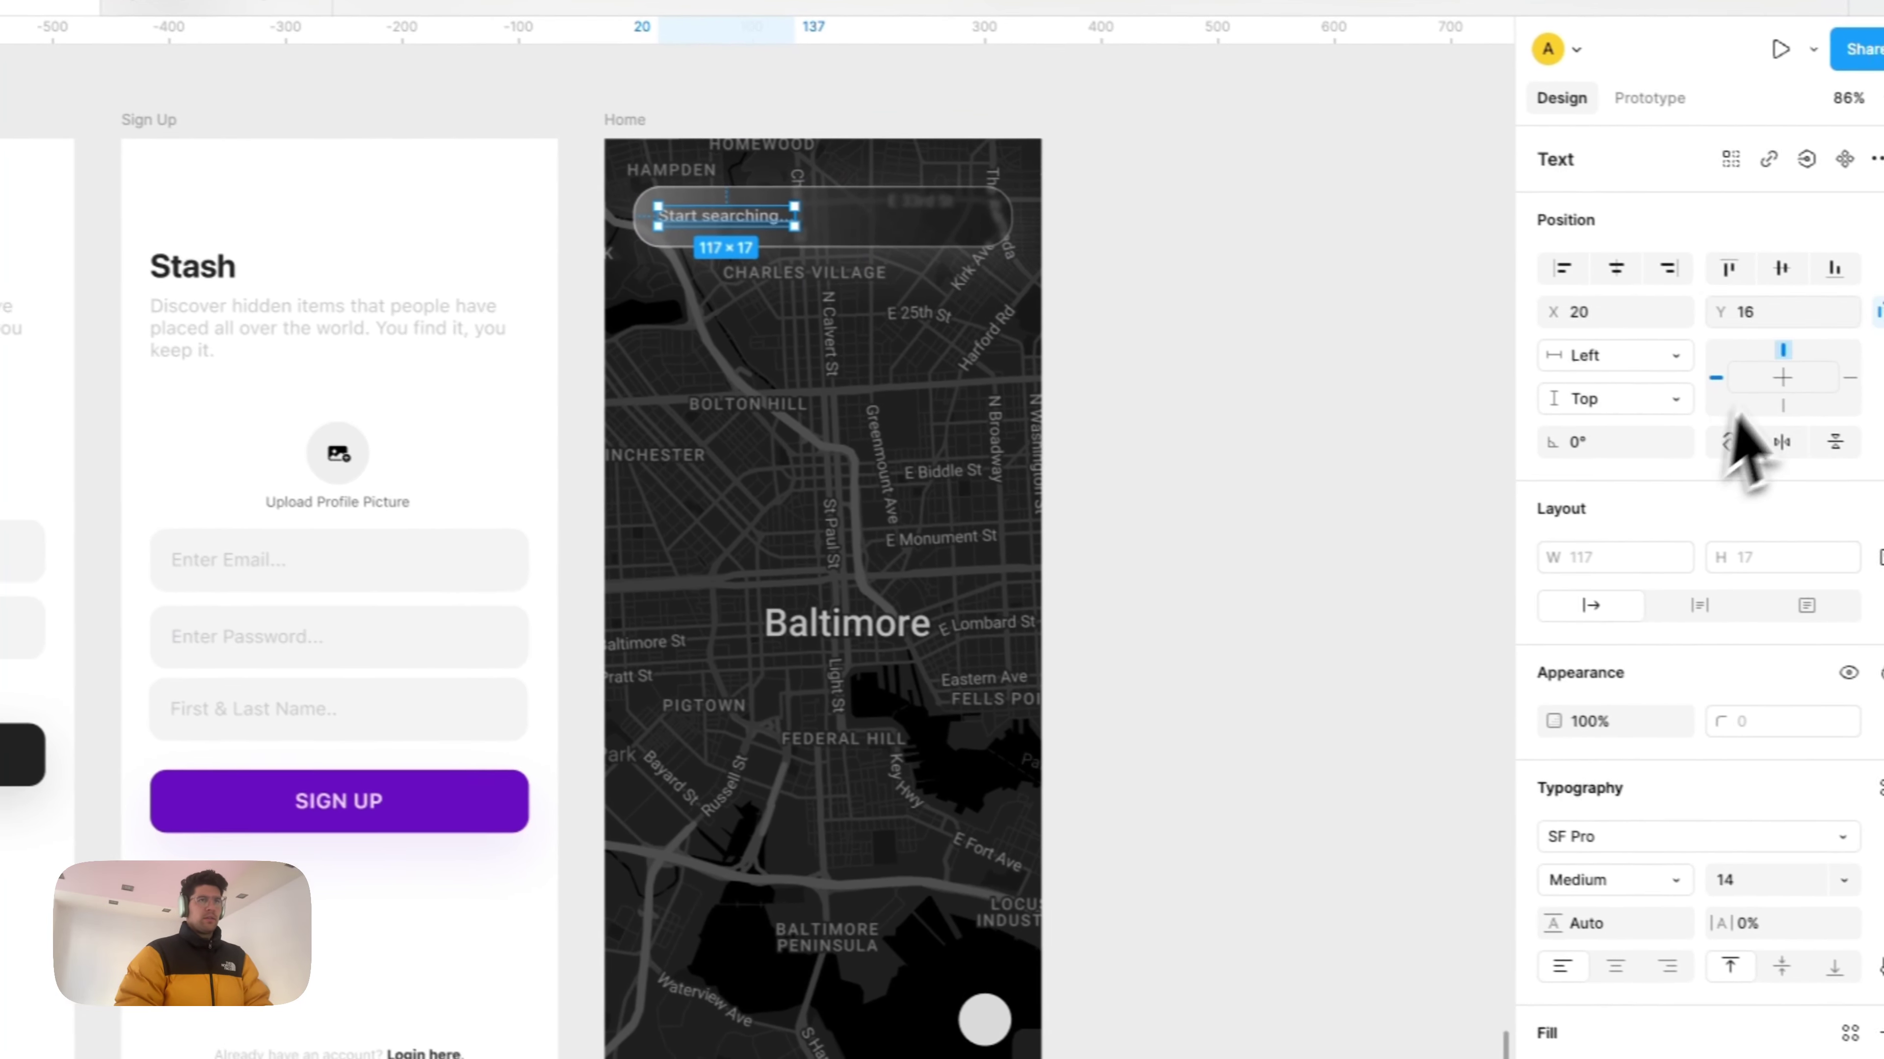
{"action": "left_click", "coordinate": [1820, 275]}
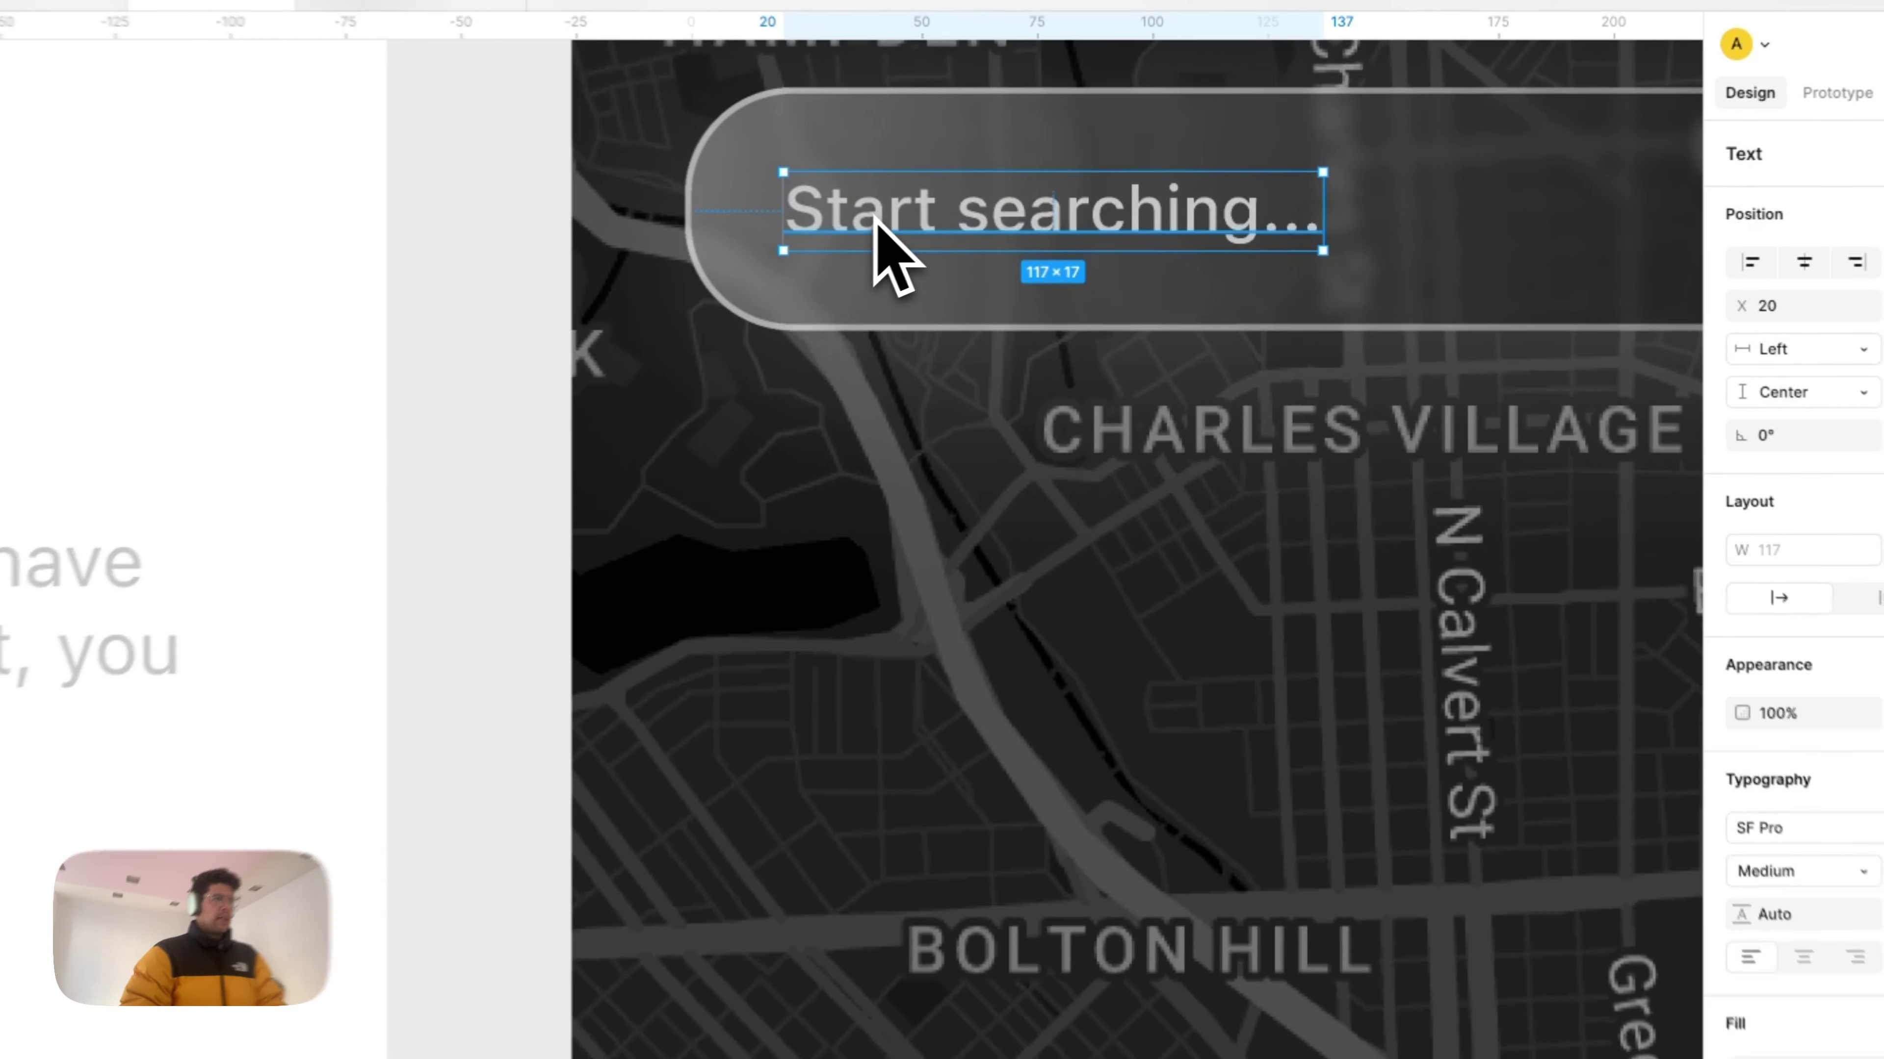
{"action": "key", "text": "Left"}
{"action": "key", "text": "Left"}
{"action": "key", "text": "Left"}
{"action": "key", "text": "Left"}
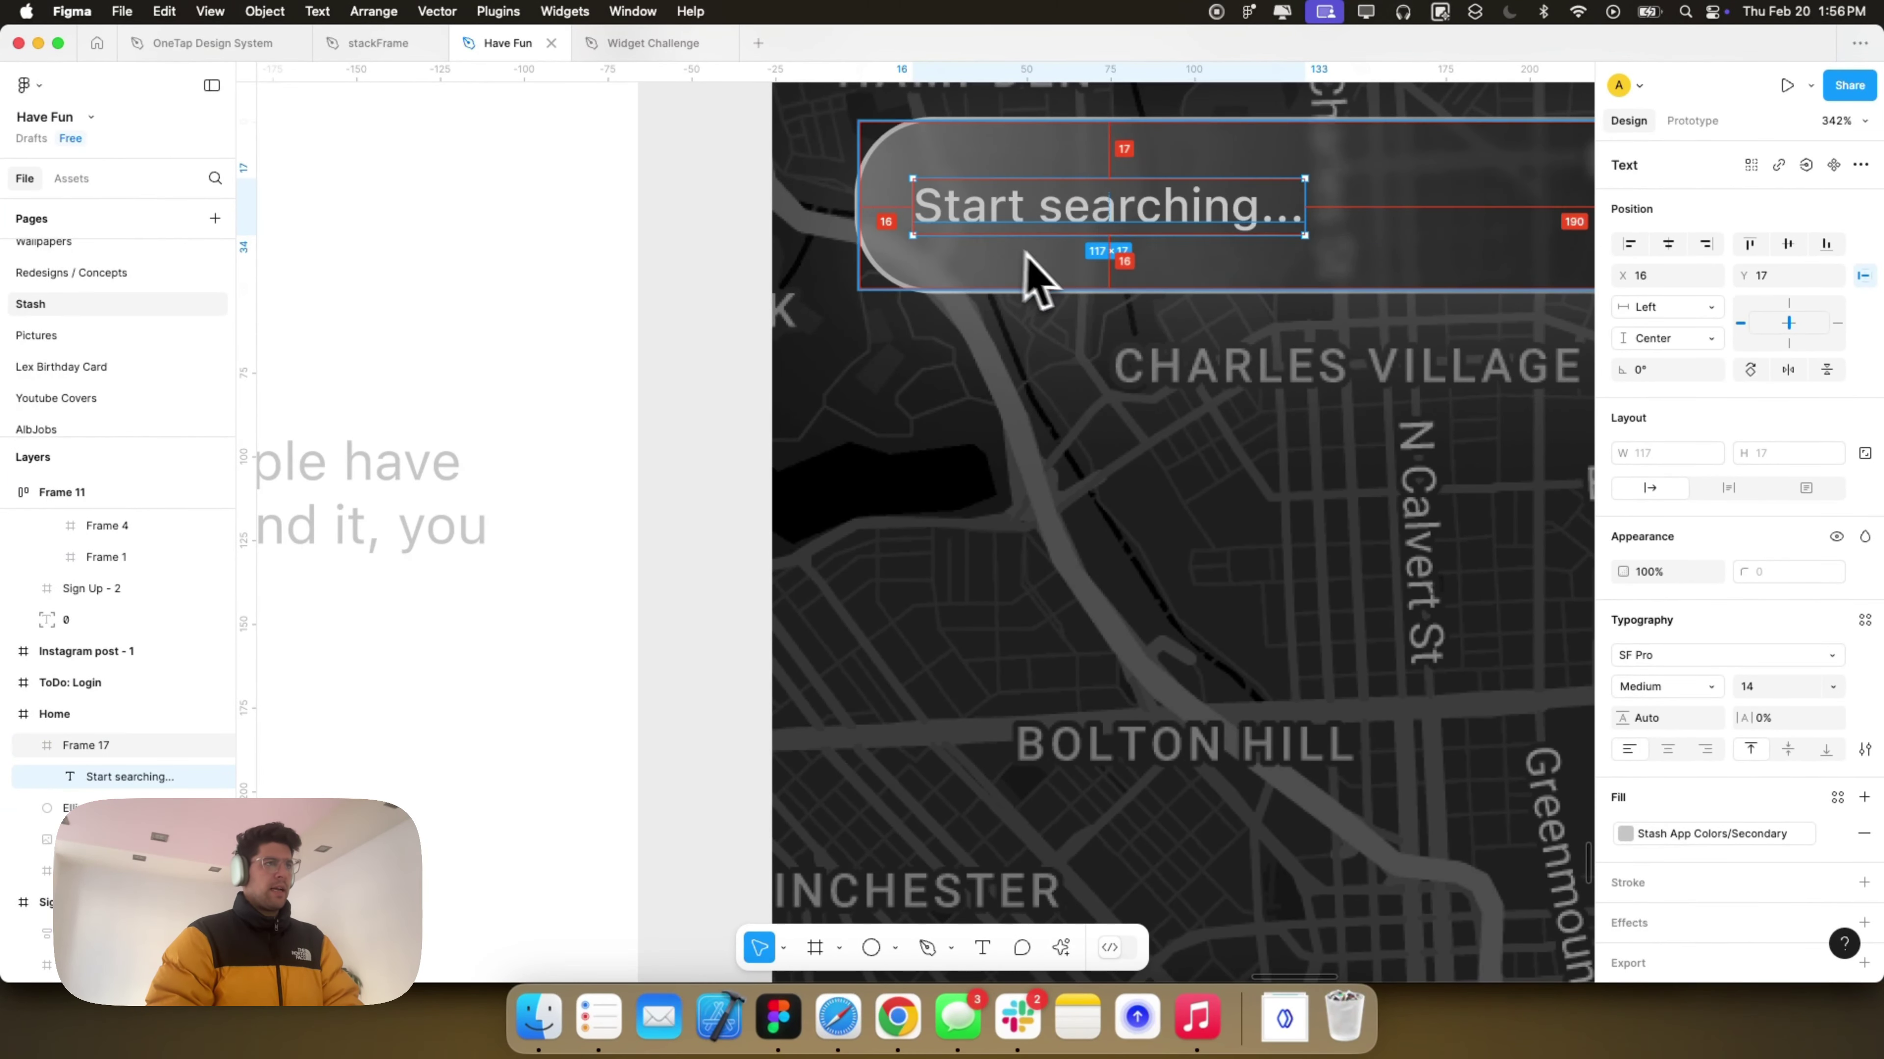
Step: Check the search bar's distances to the Home frame's edges and review the lower part of the screen
{"action": "scroll", "coordinate": [1021, 278], "scroll_direction": "down", "scroll_amount": 5}
{"action": "scroll", "coordinate": [1216, 341], "scroll_direction": "right", "scroll_amount": 3}
{"action": "left_click", "coordinate": [1254, 276]}
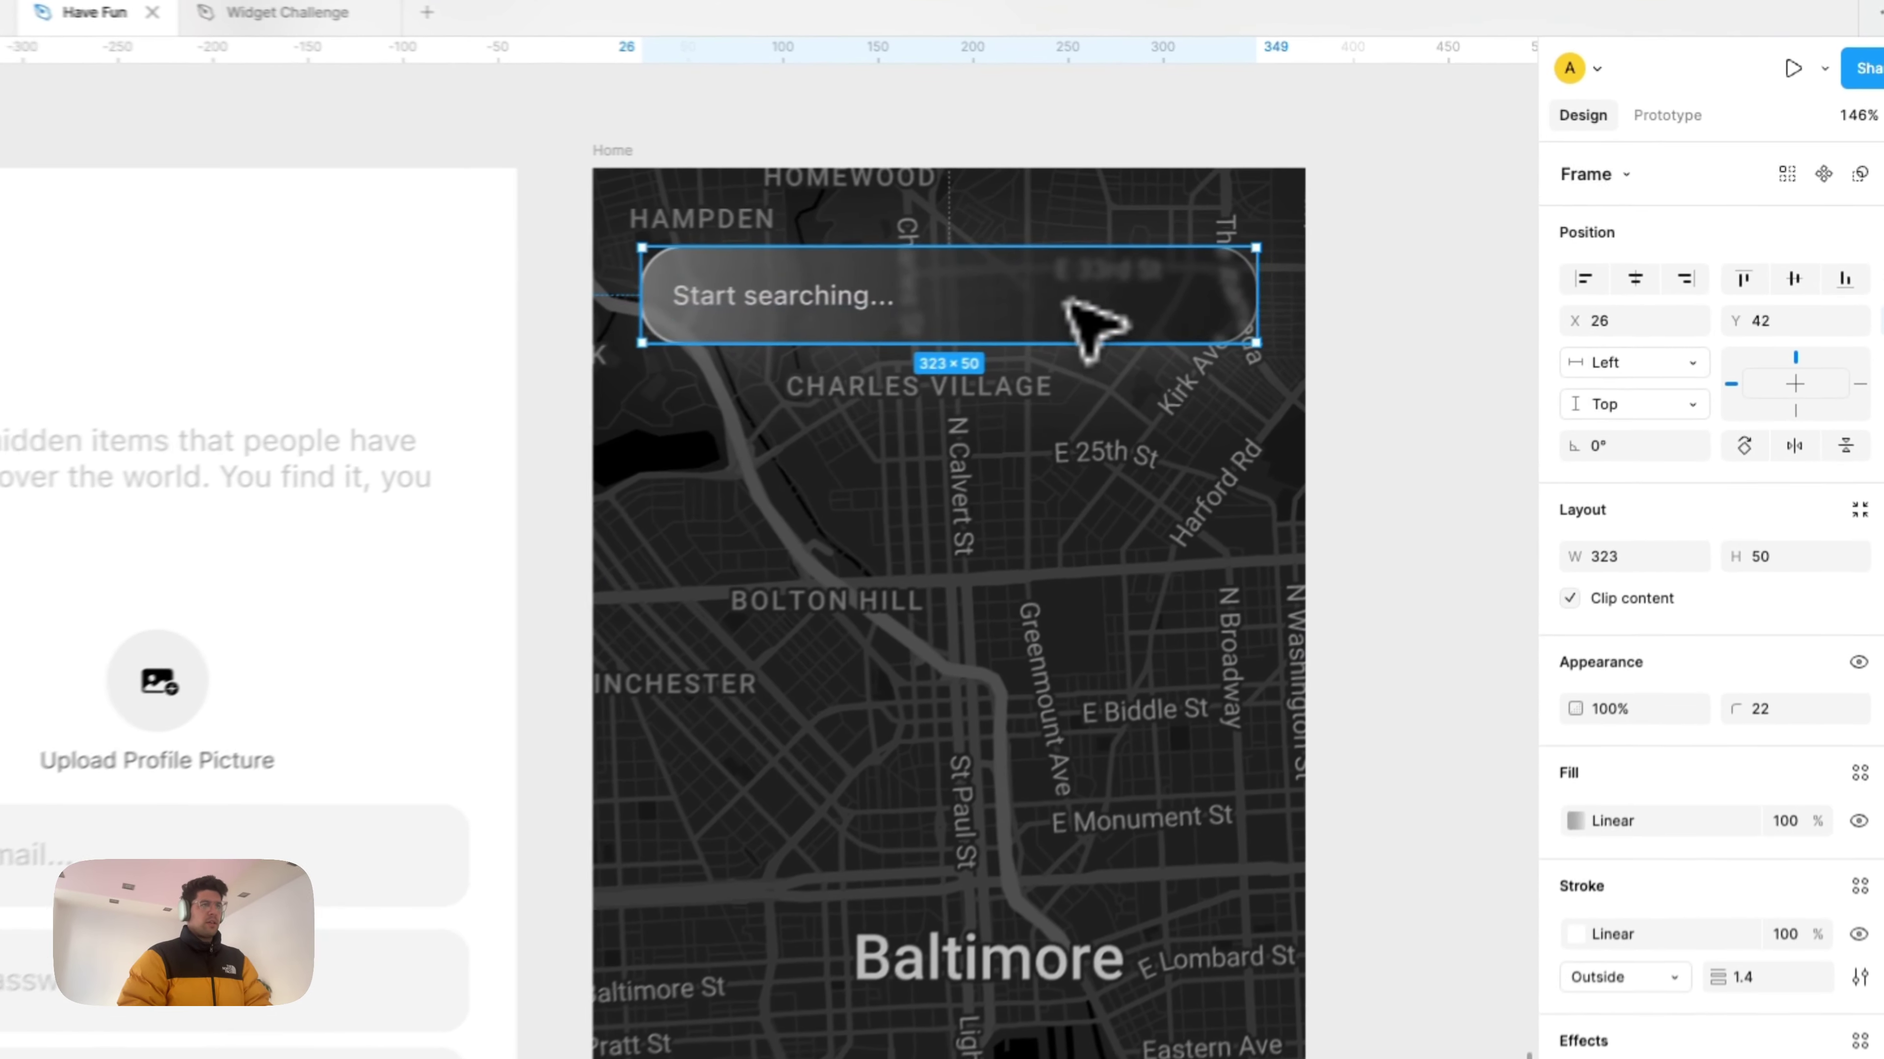
{"action": "scroll", "coordinate": [1282, 371], "scroll_direction": "down", "scroll_amount": 3}
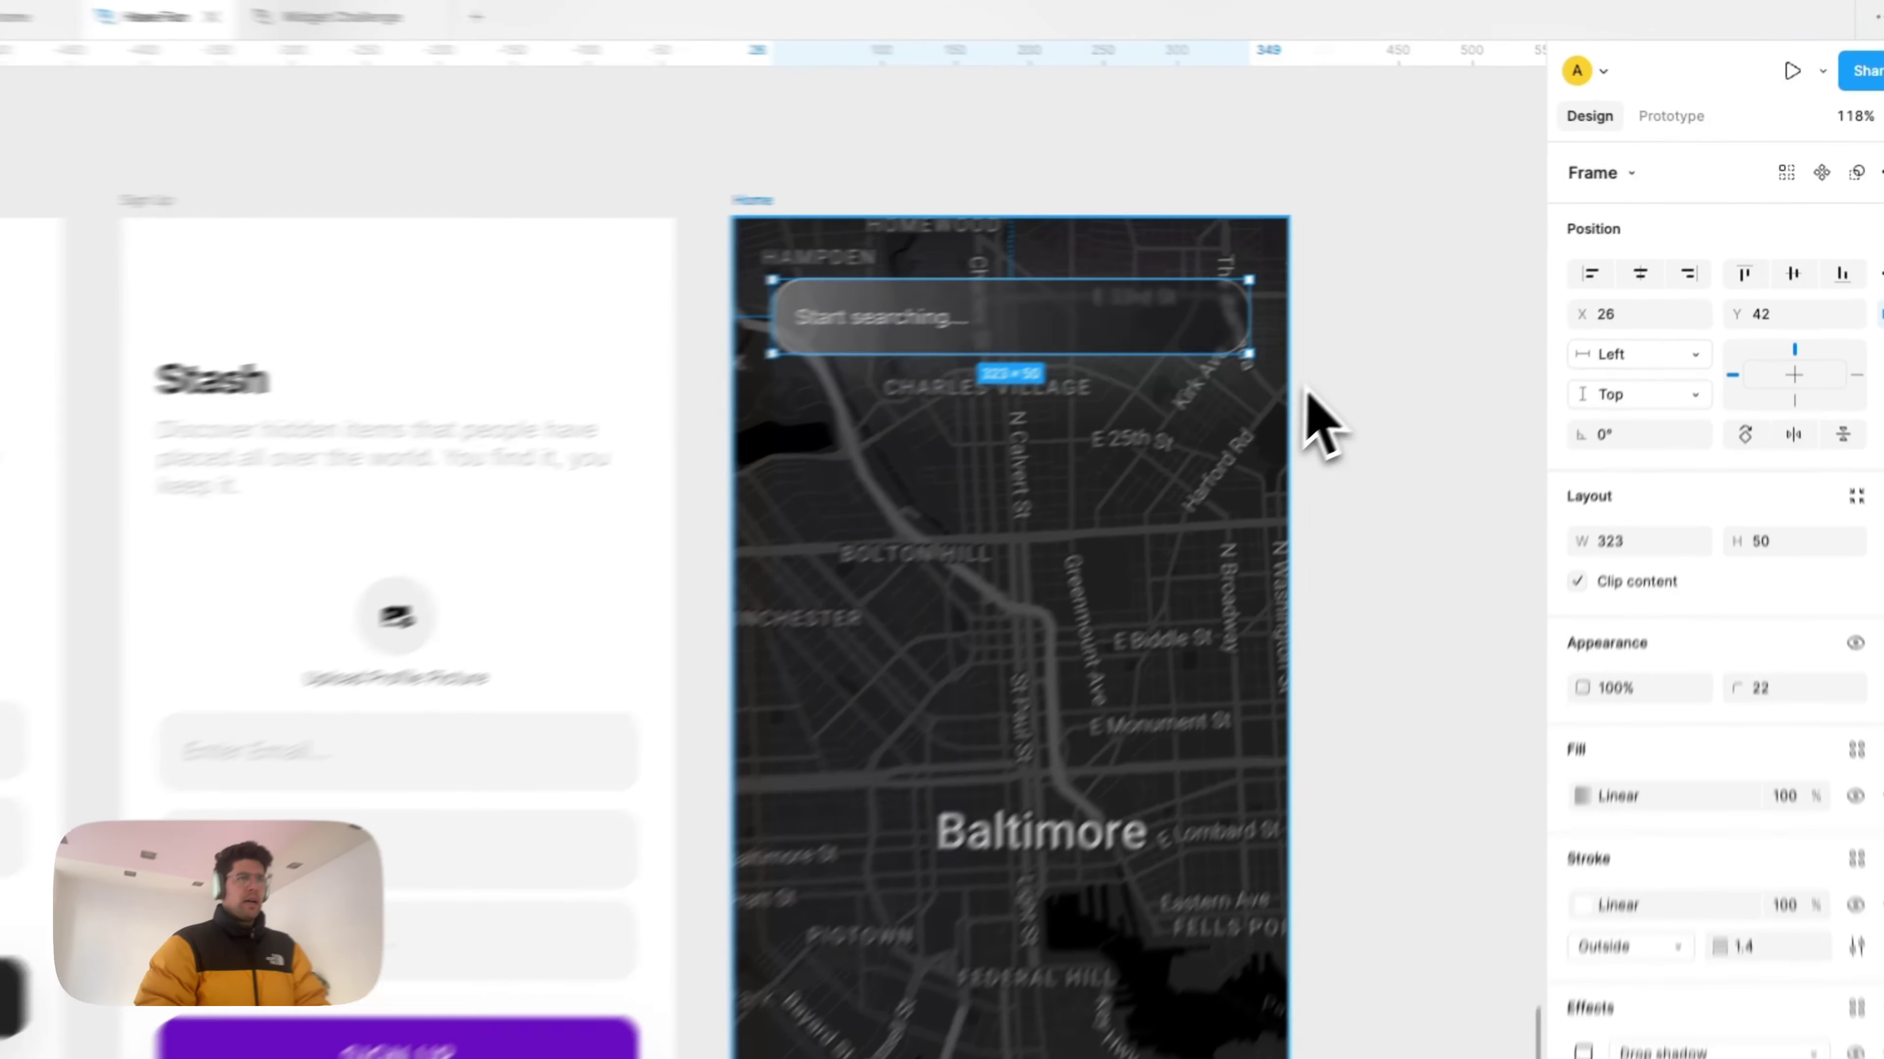
{"action": "key", "text": "alt"}
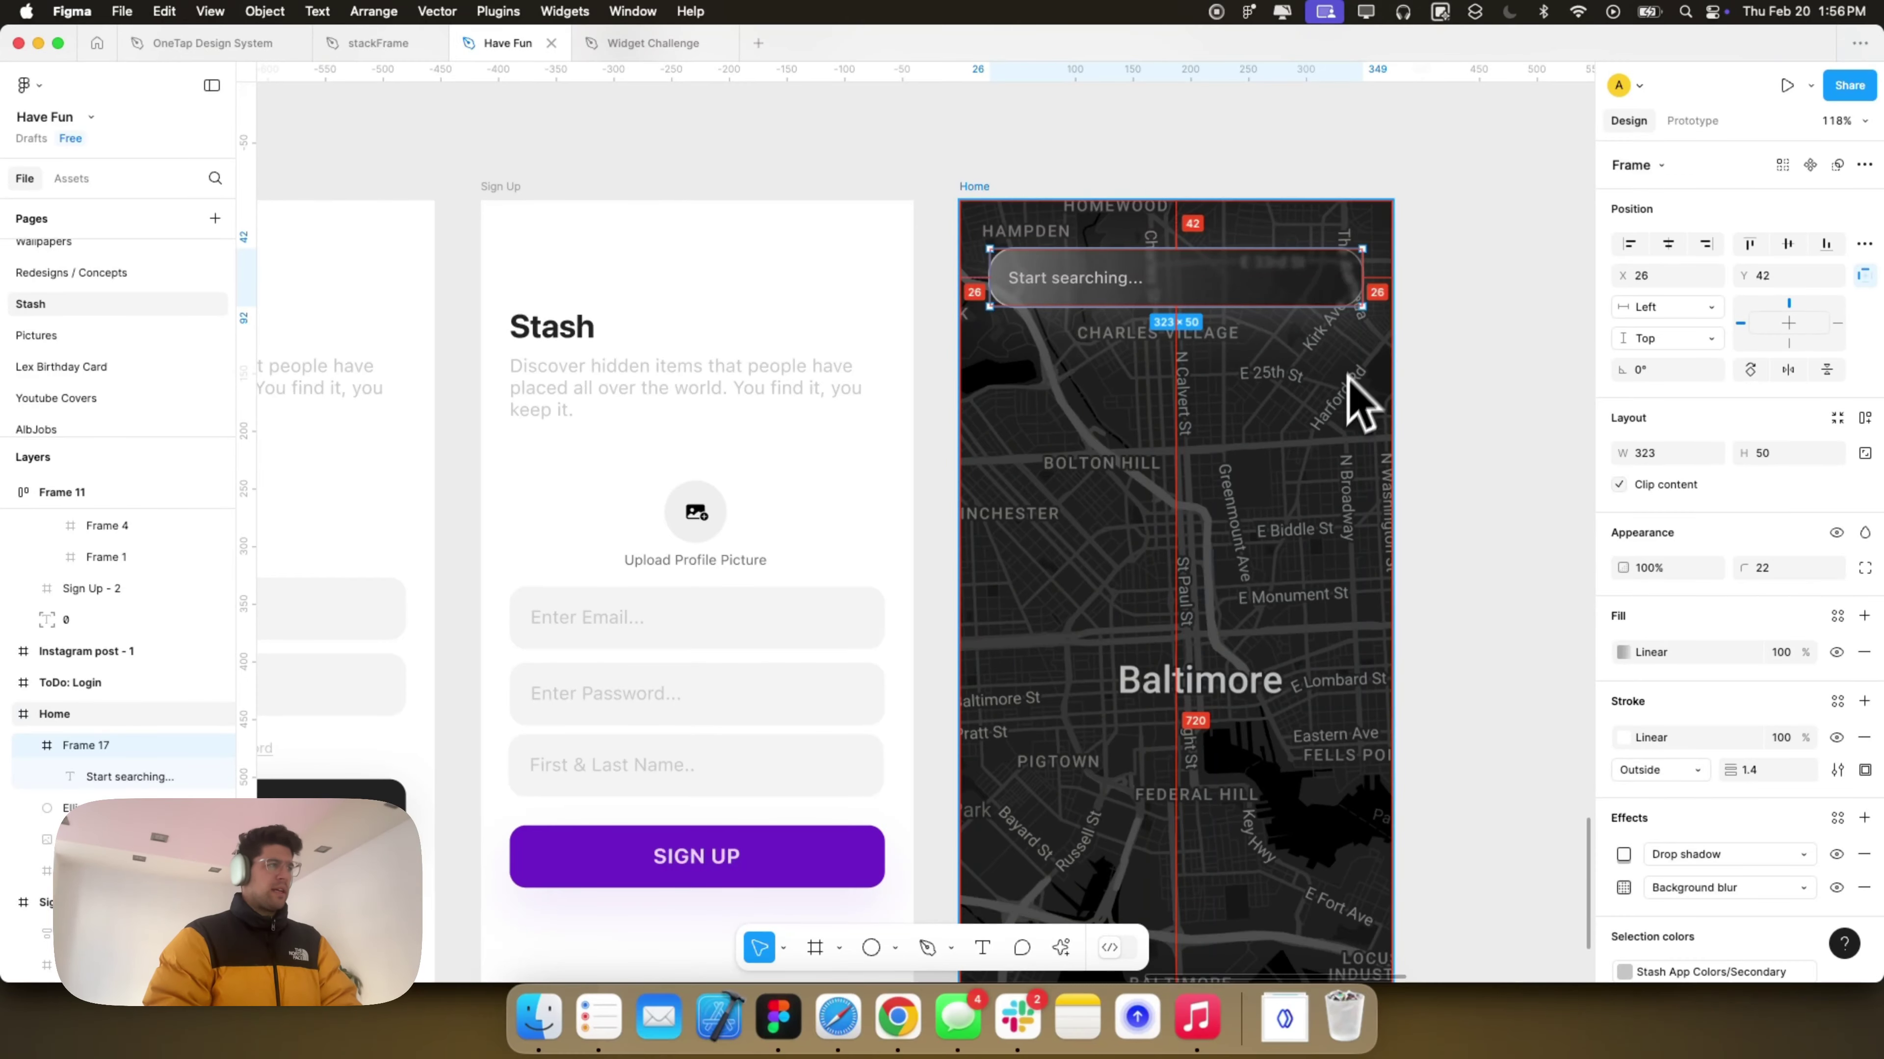
{"action": "scroll", "coordinate": [1332, 505], "scroll_direction": "down", "scroll_amount": 5}
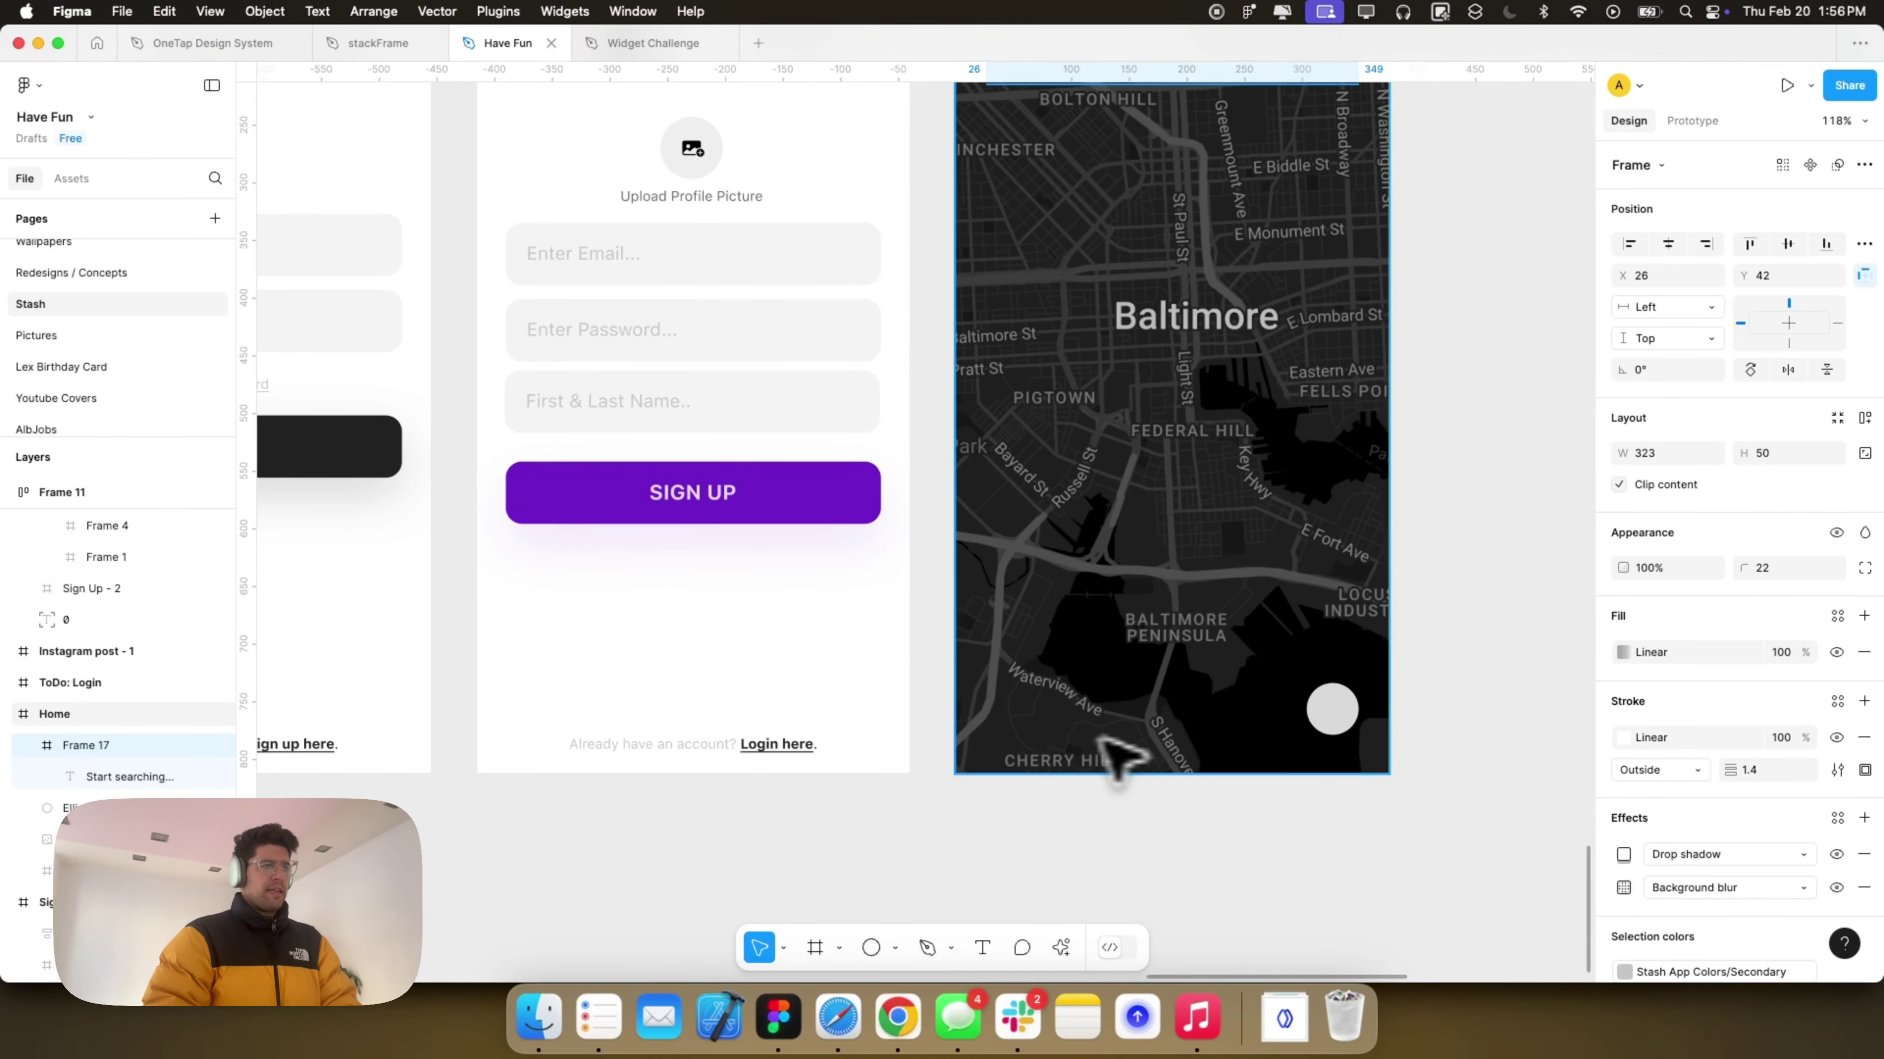
Step: Select the light grey circle near the lower corner of the Home map and examine its size and placement up close
{"action": "scroll", "coordinate": [1195, 737], "scroll_direction": "right", "scroll_amount": 2}
{"action": "left_click", "coordinate": [1254, 716]}
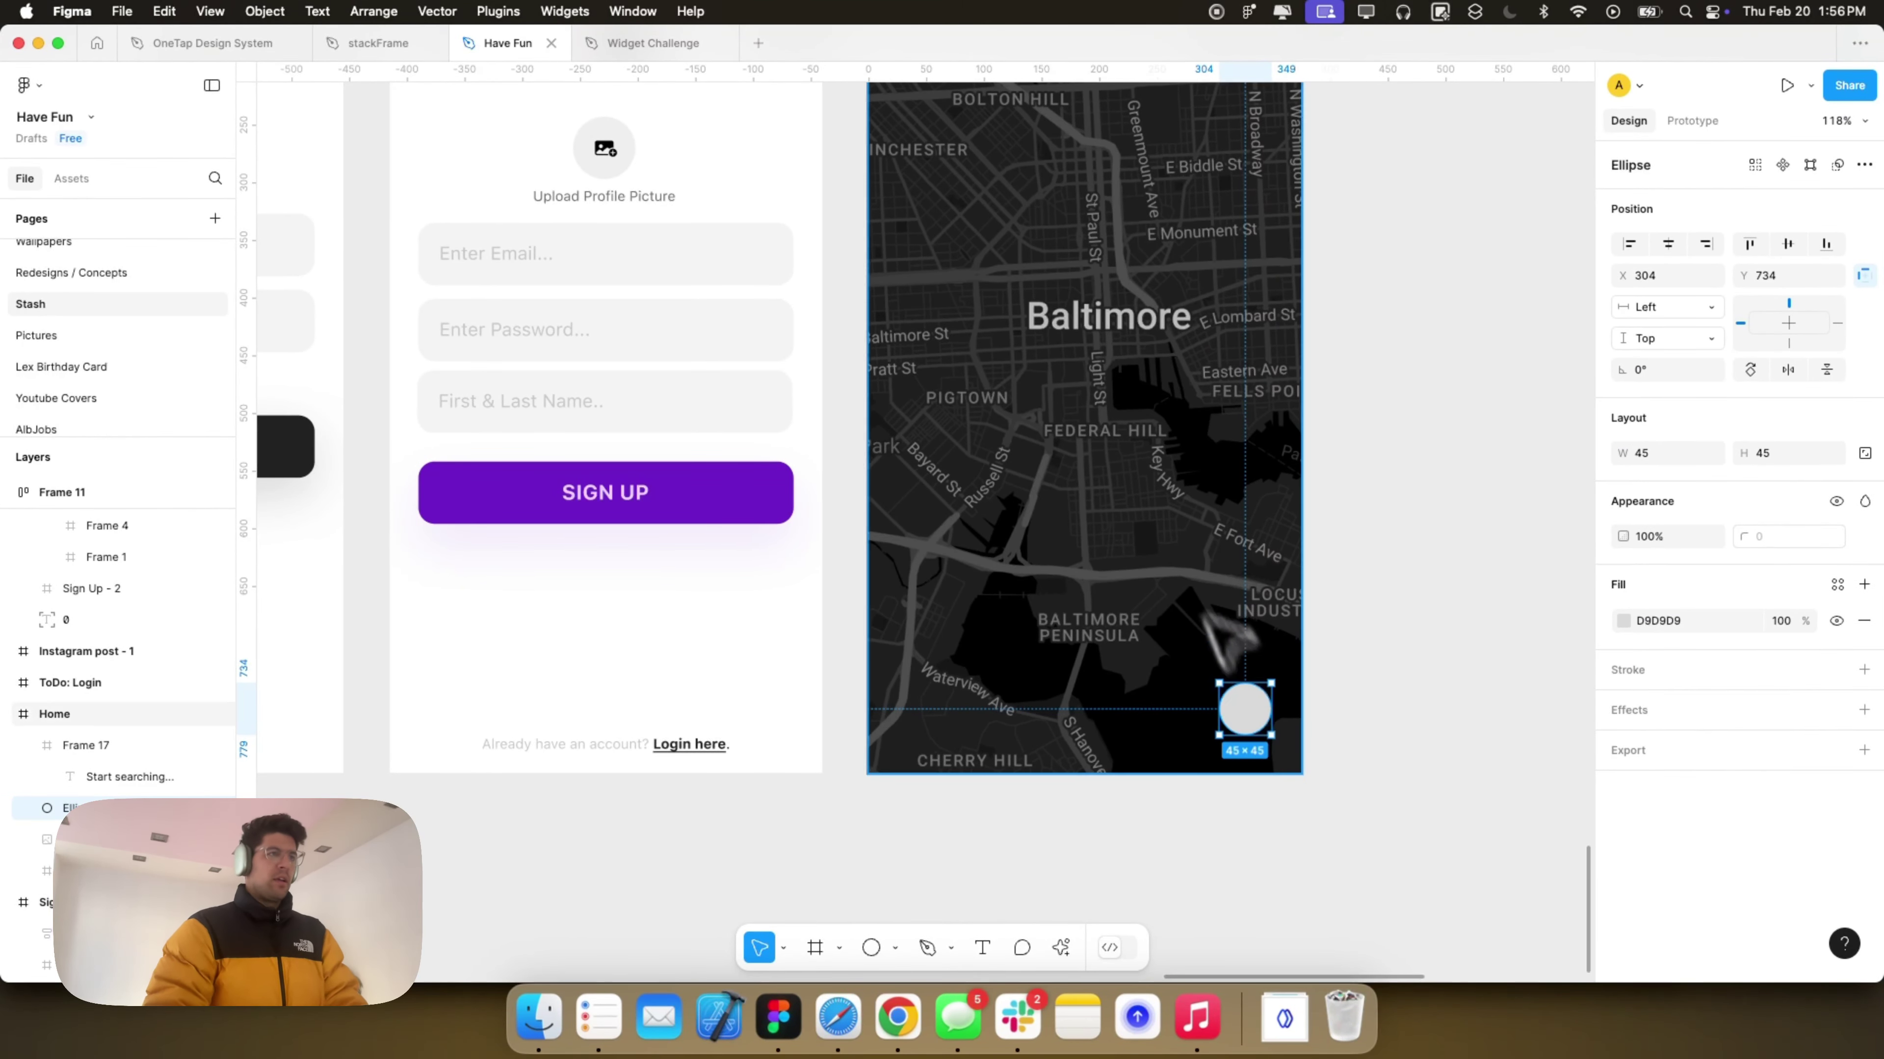
{"action": "scroll", "coordinate": [1114, 533], "scroll_direction": "down", "scroll_amount": 2}
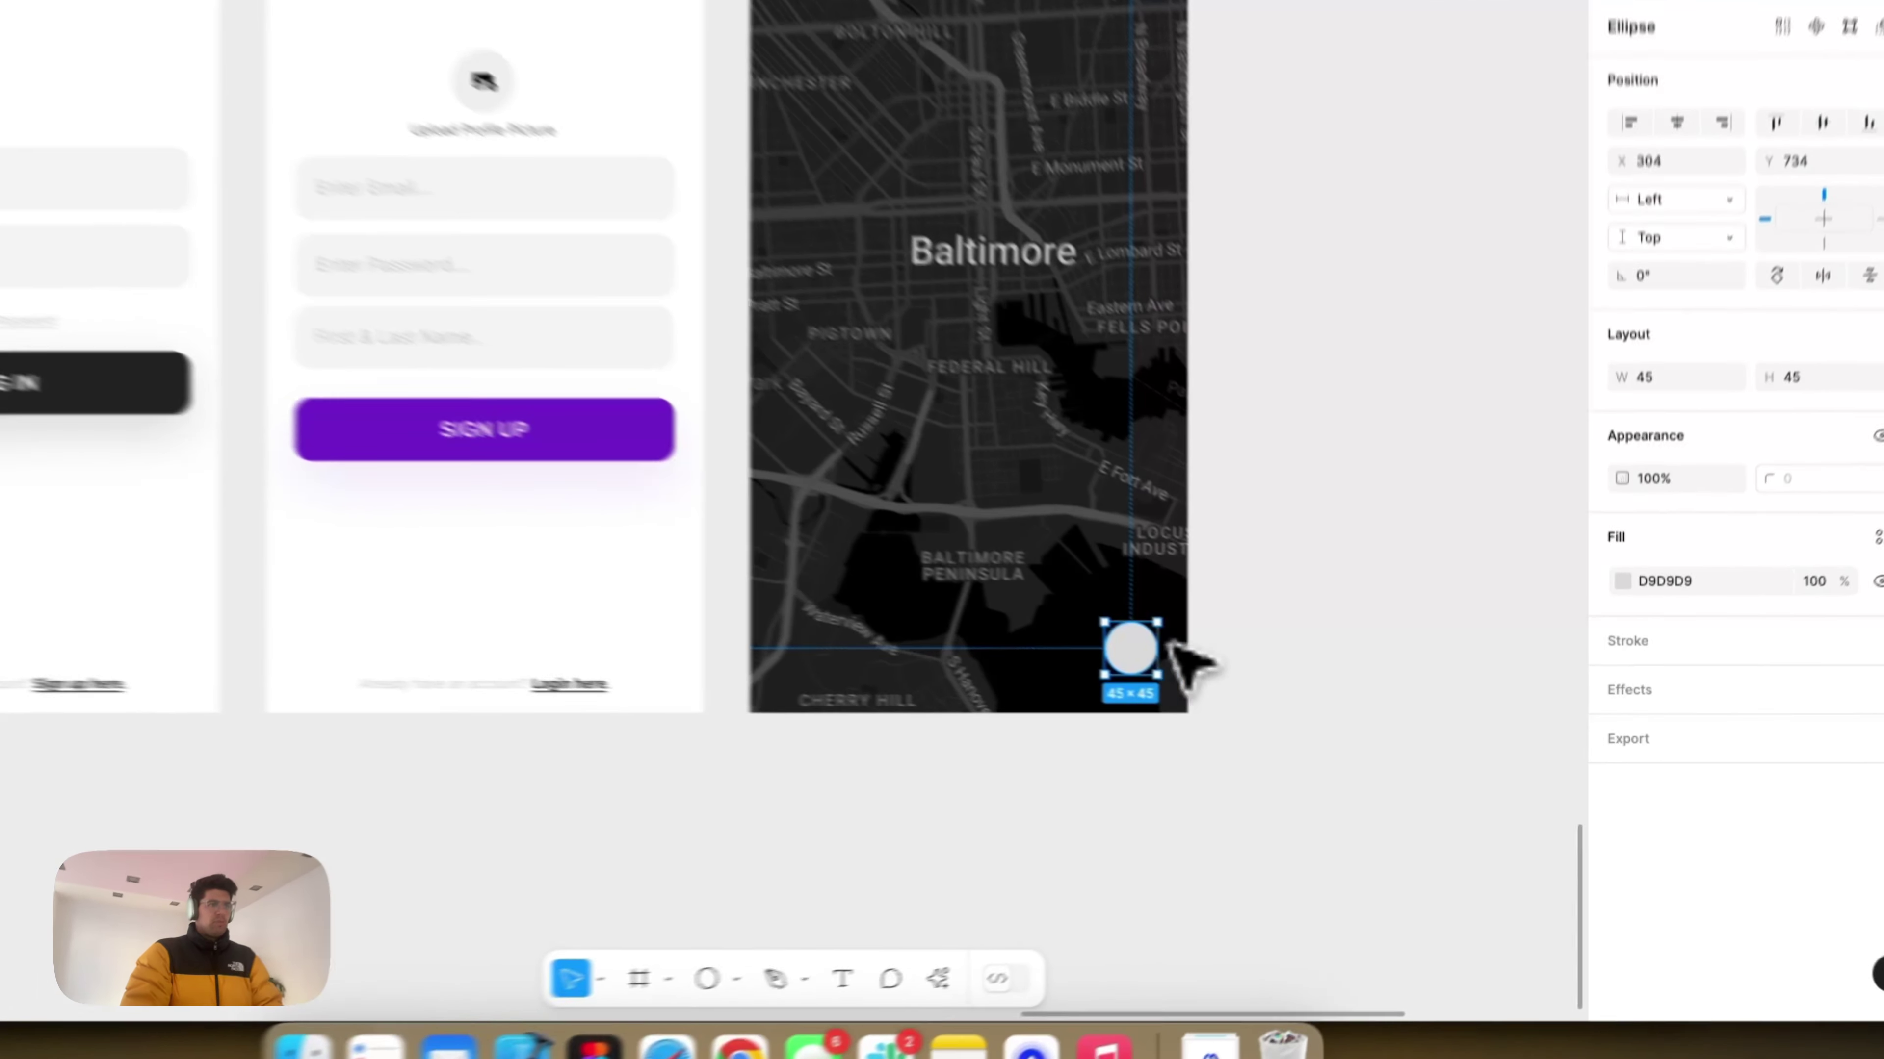
{"action": "key", "text": "Escape"}
{"action": "left_click", "coordinate": [1219, 675]}
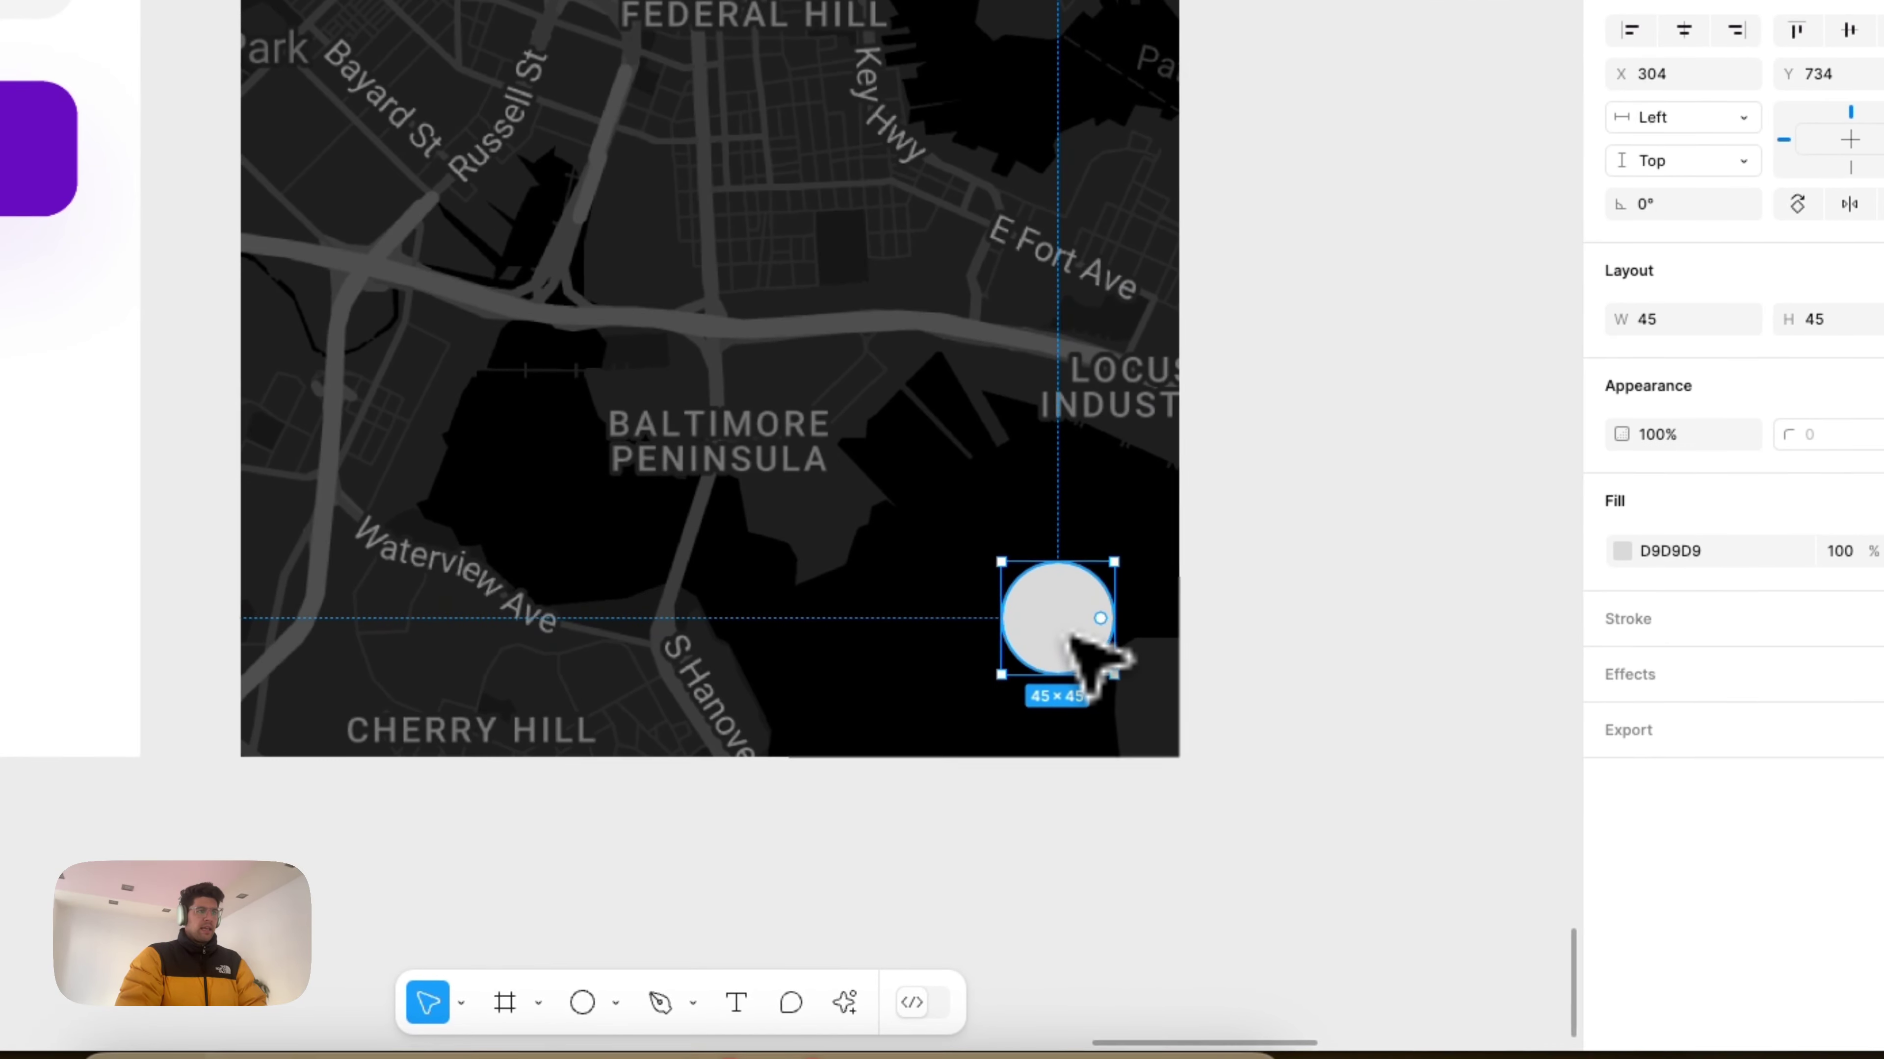
{"action": "scroll", "coordinate": [1072, 636], "scroll_direction": "down", "scroll_amount": 1}
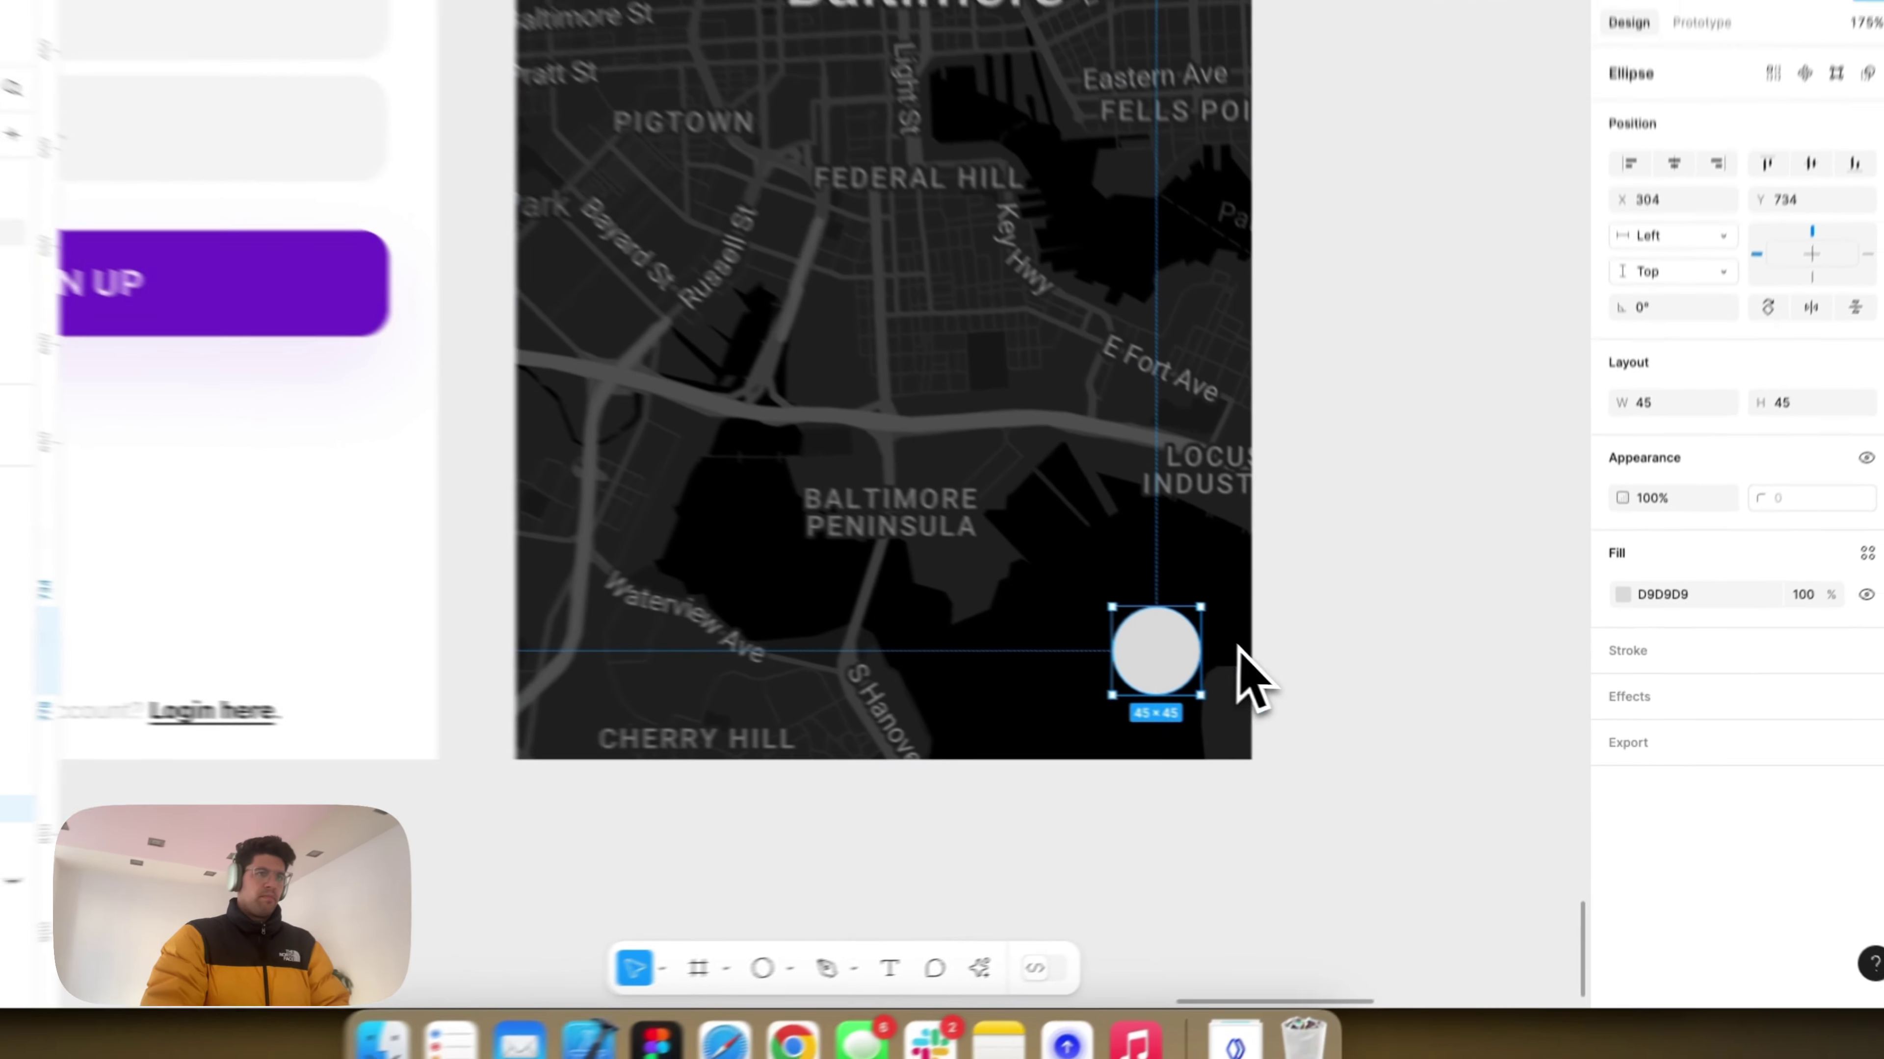
{"action": "scroll", "coordinate": [1298, 705], "scroll_direction": "down", "scroll_amount": 1}
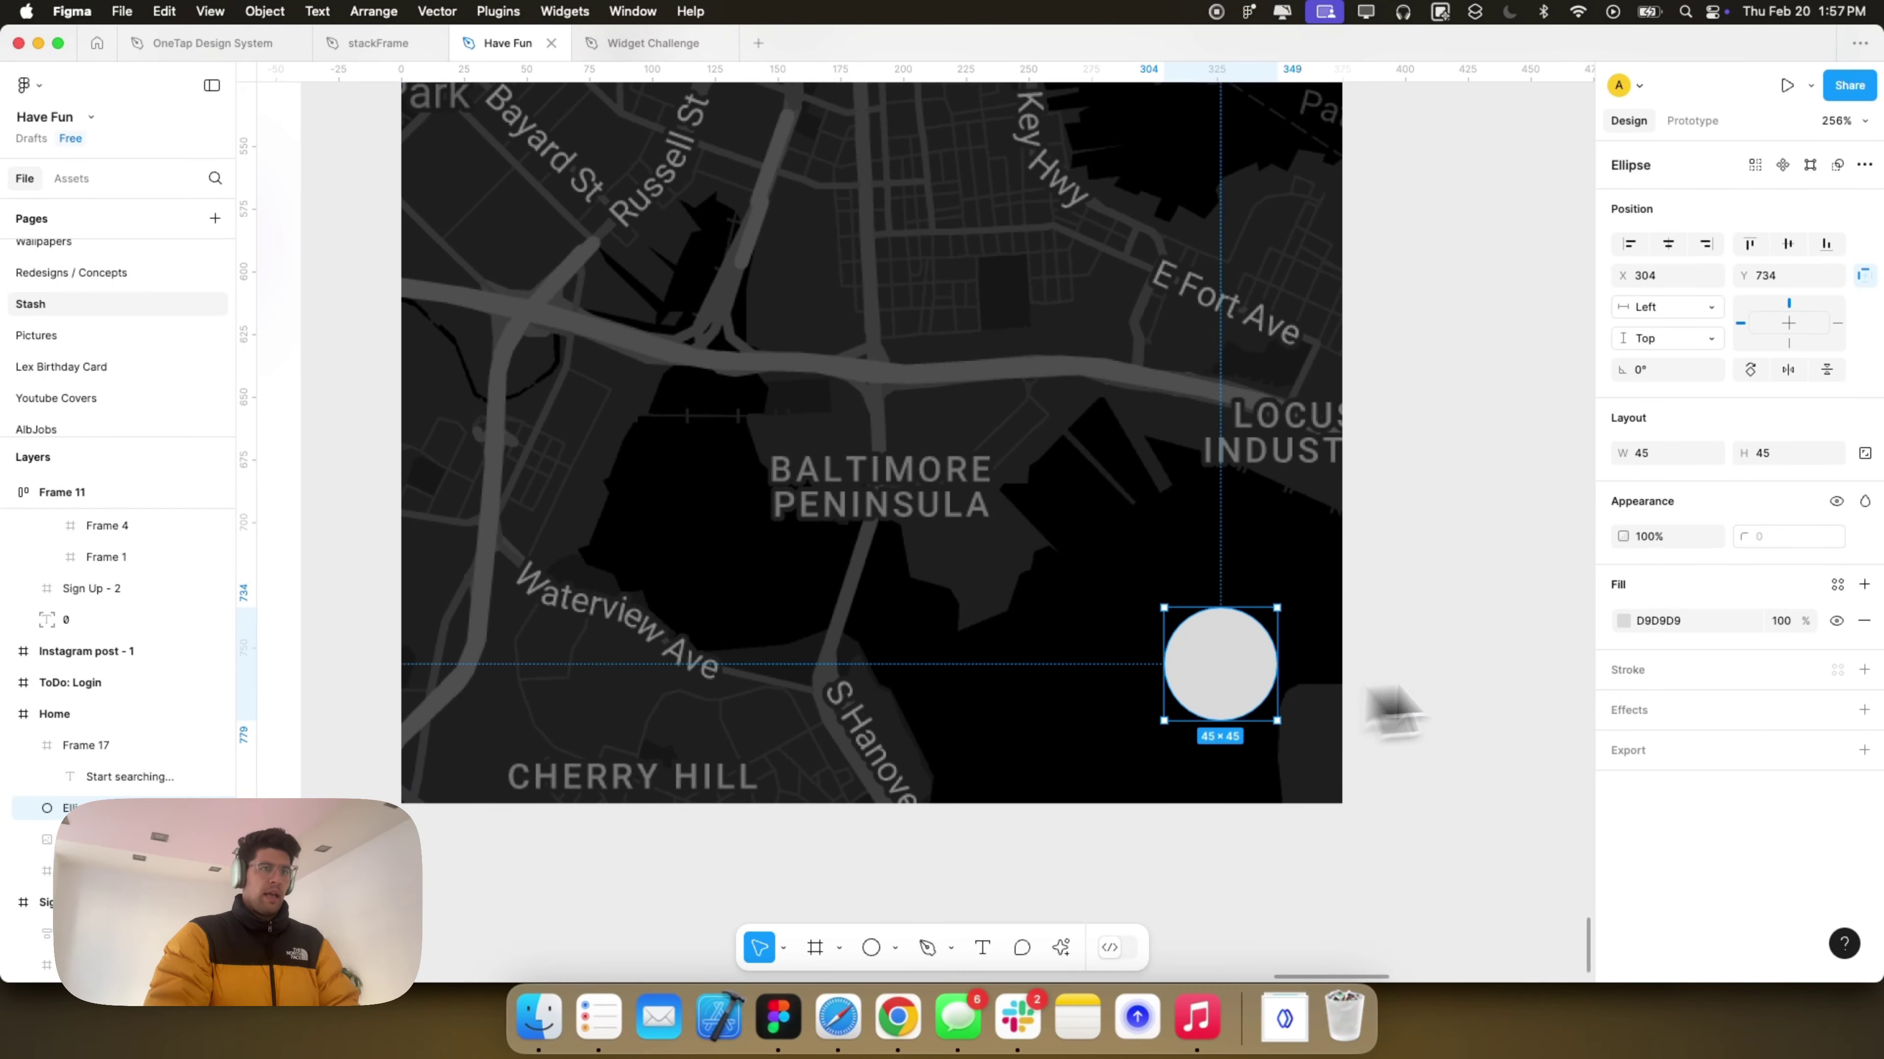
Step: Select the "Start searching..." search bar frame on the Home screen
{"action": "scroll", "coordinate": [1409, 598], "scroll_direction": "down", "scroll_amount": 5}
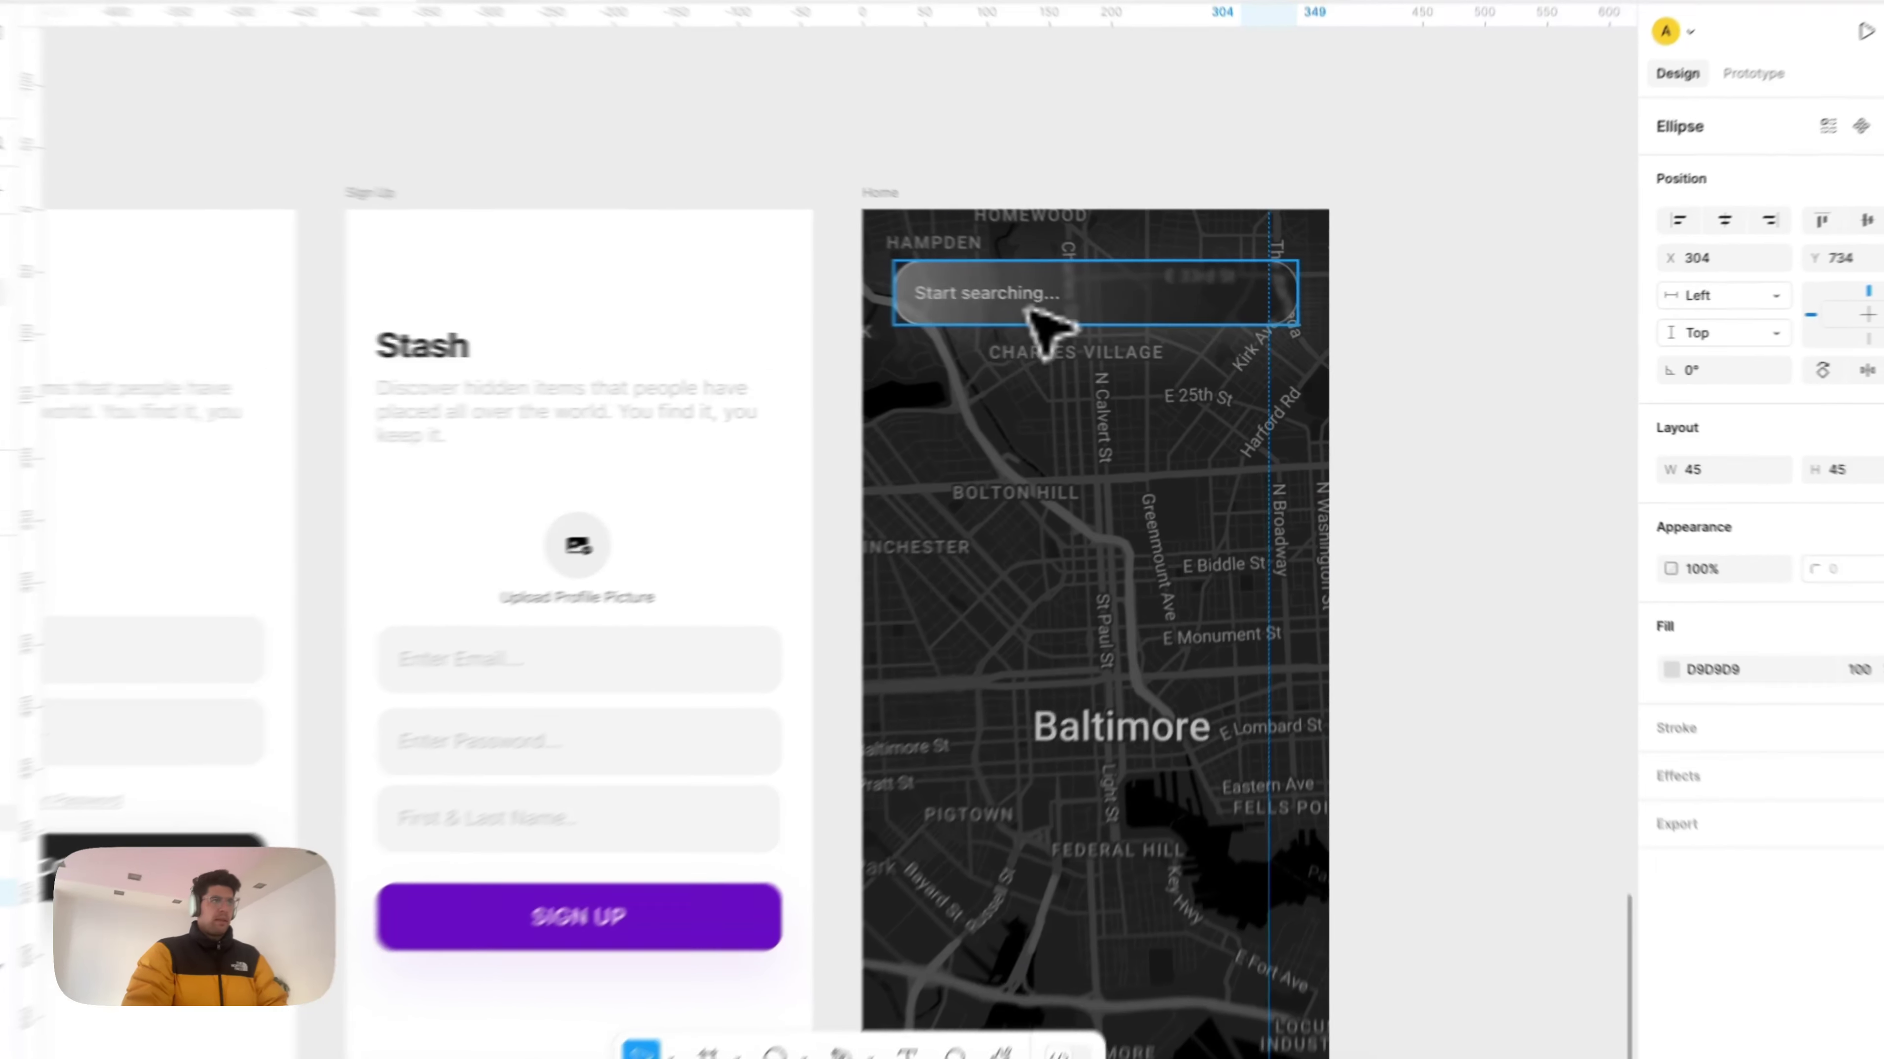
{"action": "left_click", "coordinate": [1039, 300]}
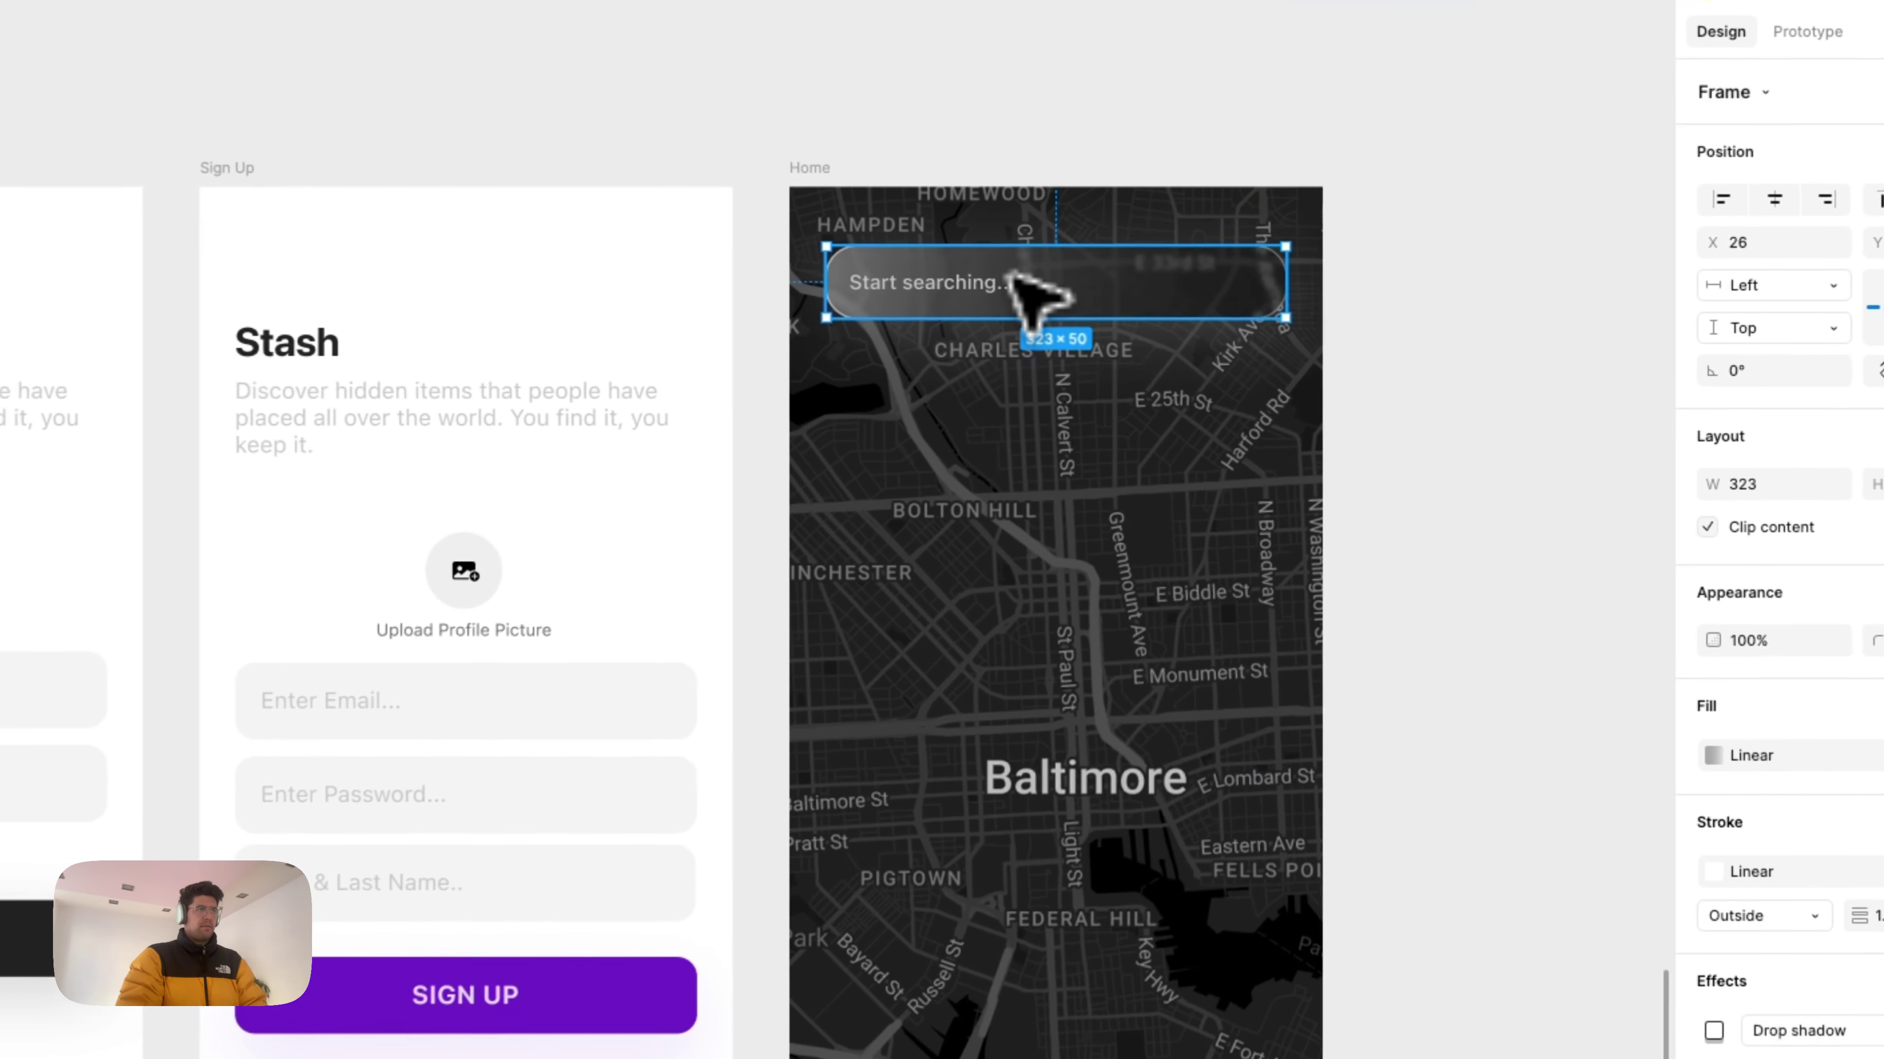
Step: Copy the search bar's properties and paste them onto the plain grey circle in the Home frame's lower corner
{"action": "right_click", "coordinate": [1058, 297]}
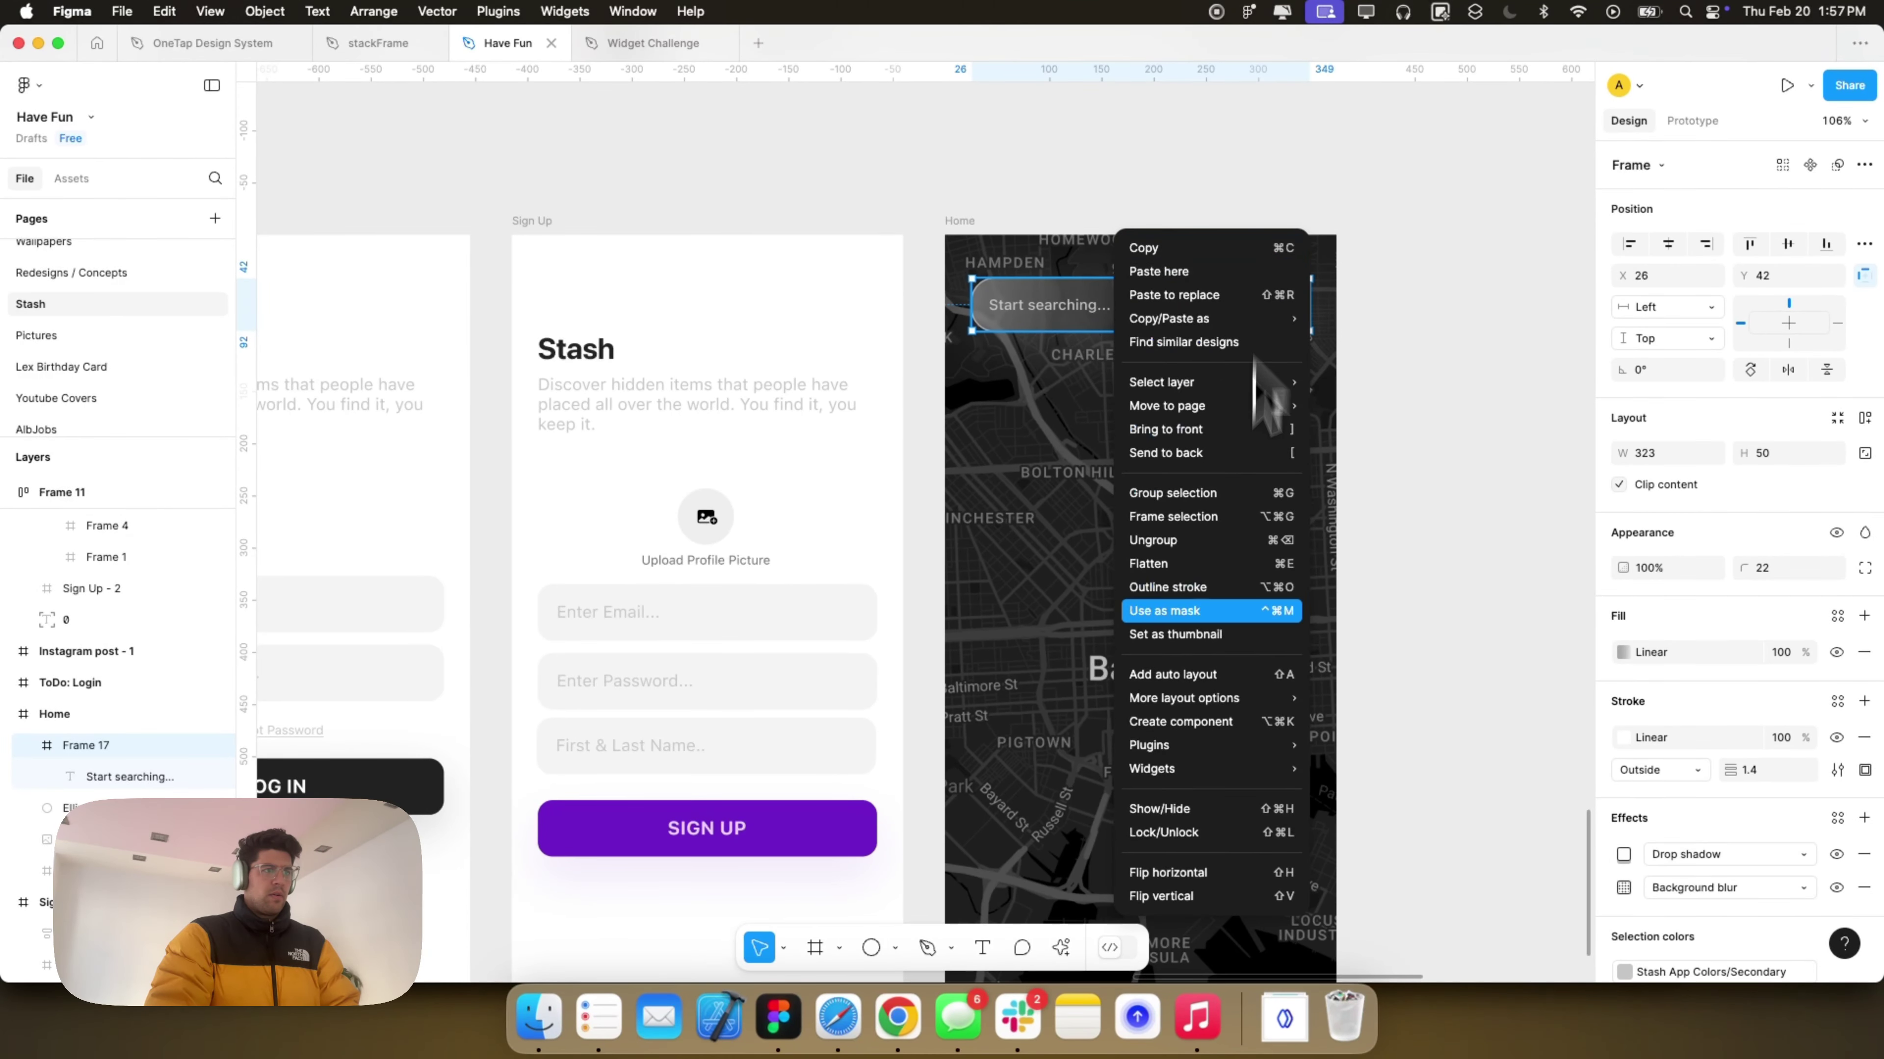
{"action": "mouse_move", "coordinate": [1209, 319]}
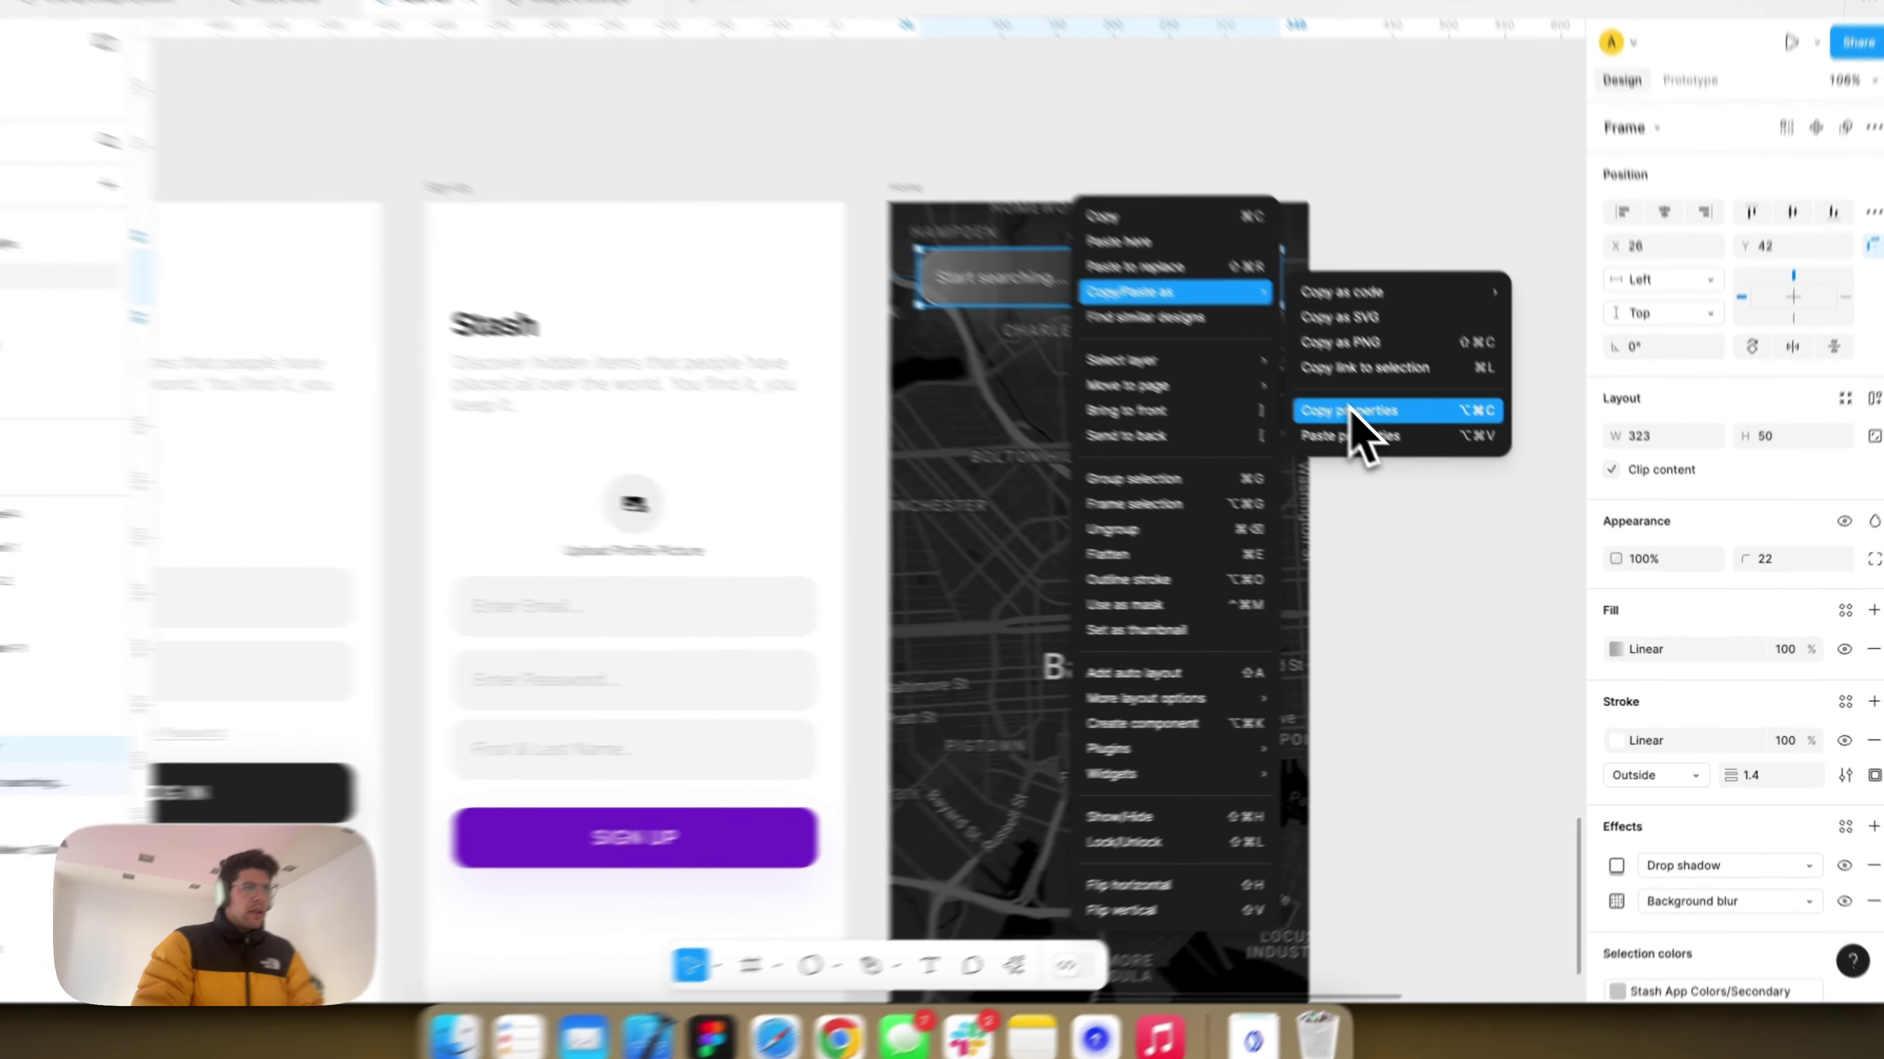
{"action": "left_click", "coordinate": [1374, 430]}
{"action": "left_click", "coordinate": [1165, 454]}
{"action": "scroll", "coordinate": [1164, 454], "scroll_direction": "down", "scroll_amount": 5}
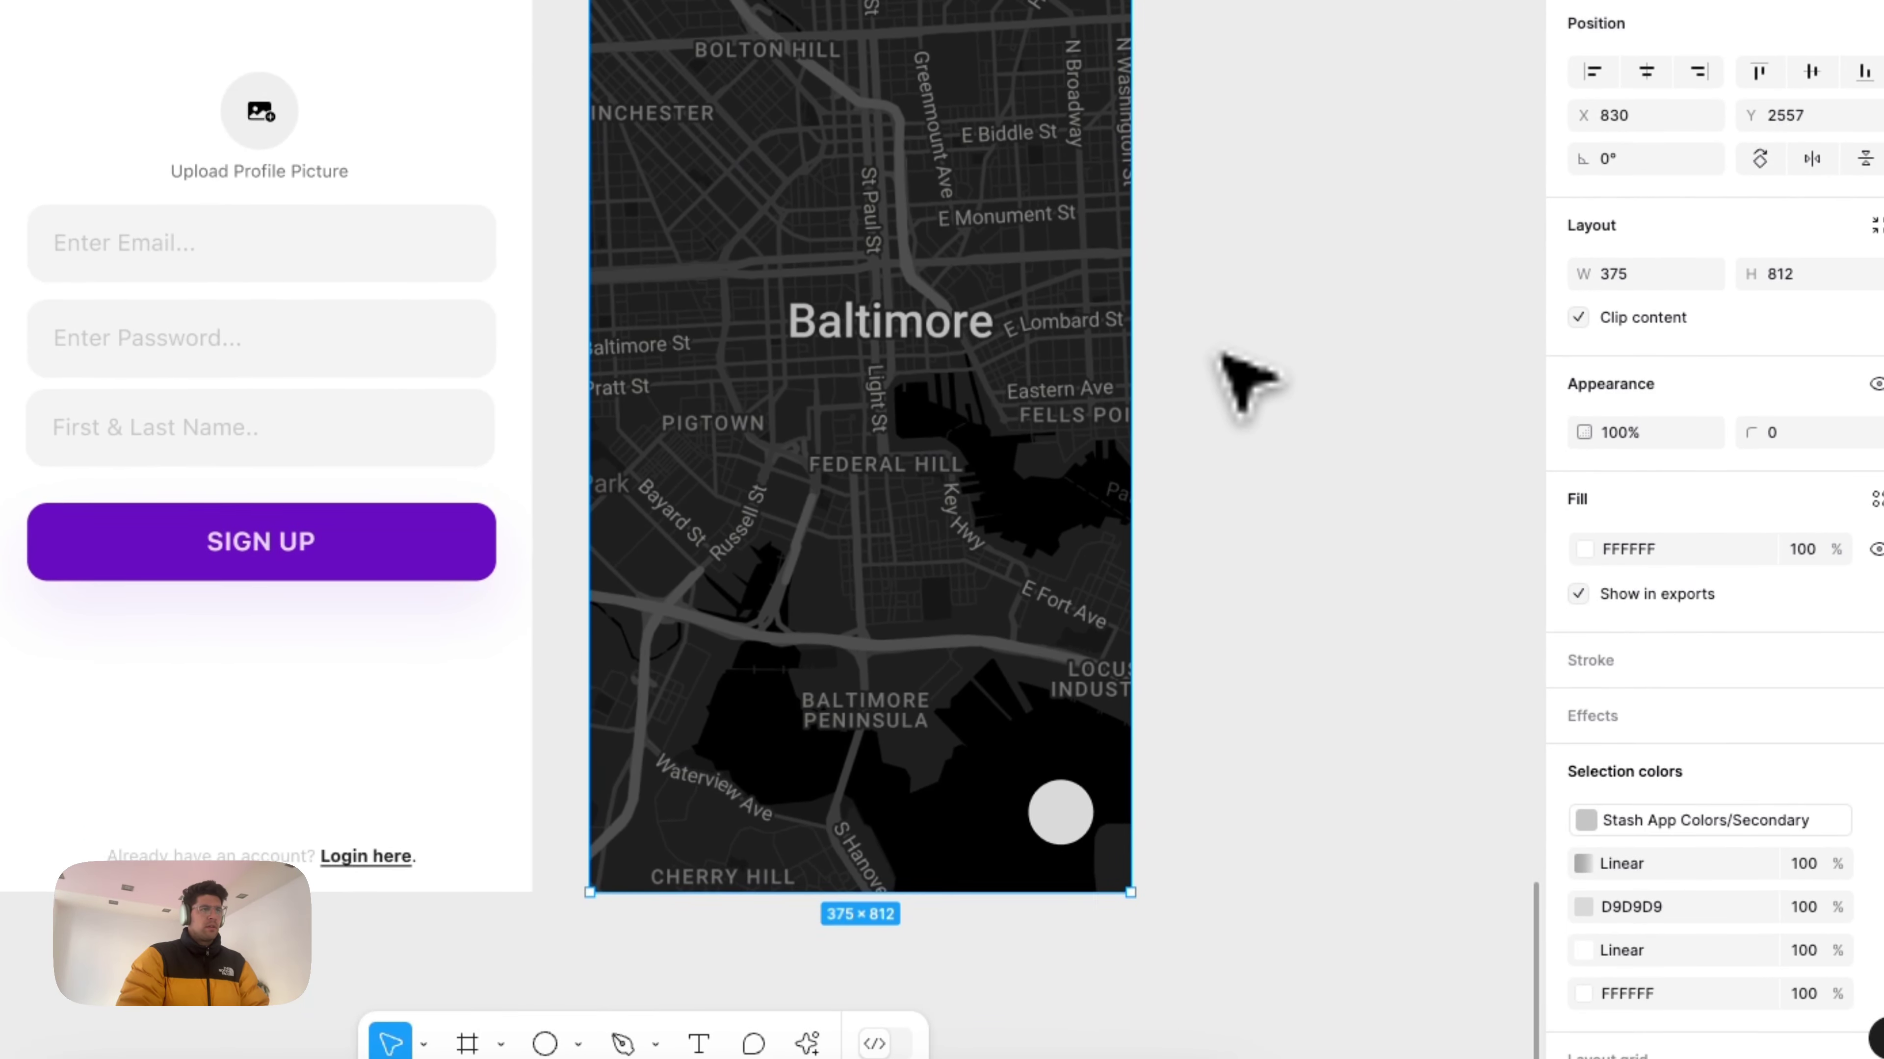
{"action": "right_click", "coordinate": [1038, 797]}
{"action": "mouse_move", "coordinate": [1187, 275]}
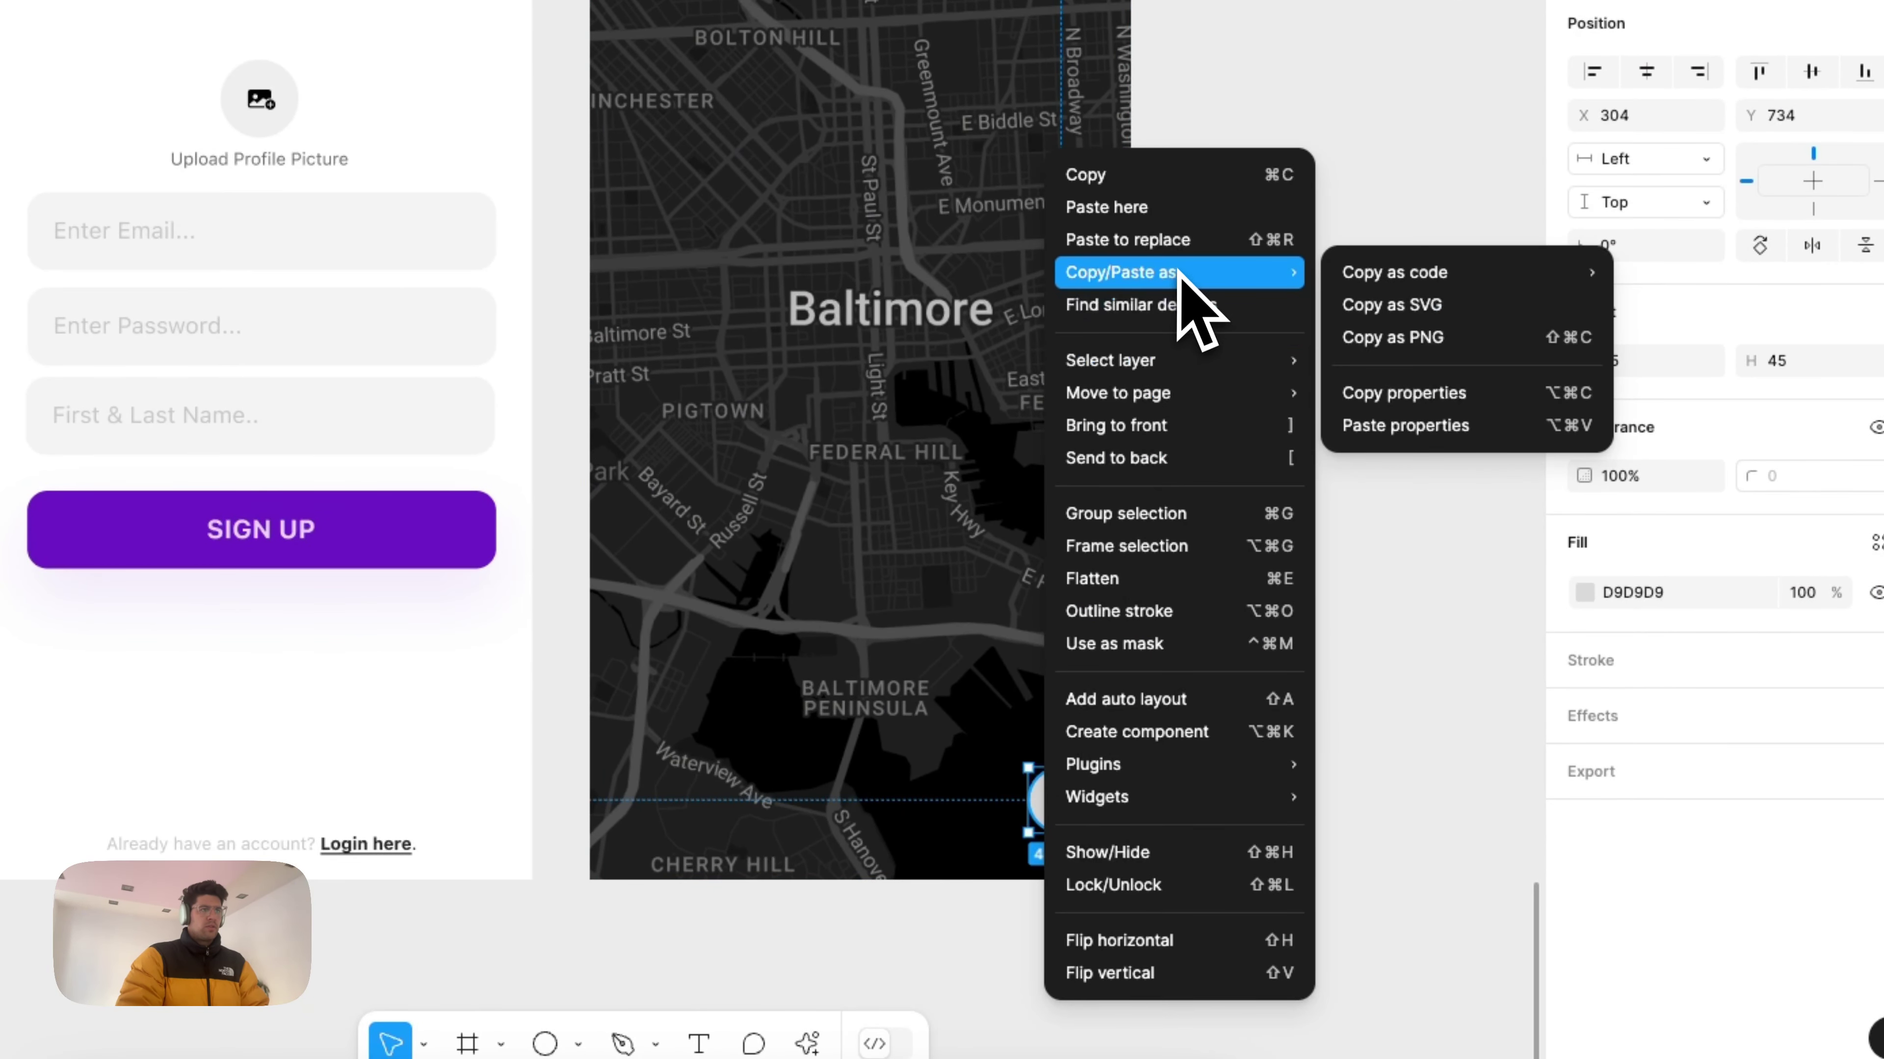
{"action": "left_click", "coordinate": [1400, 455]}
{"action": "left_click", "coordinate": [1316, 593]}
{"action": "scroll", "coordinate": [1274, 673], "scroll_direction": "down", "scroll_amount": 2}
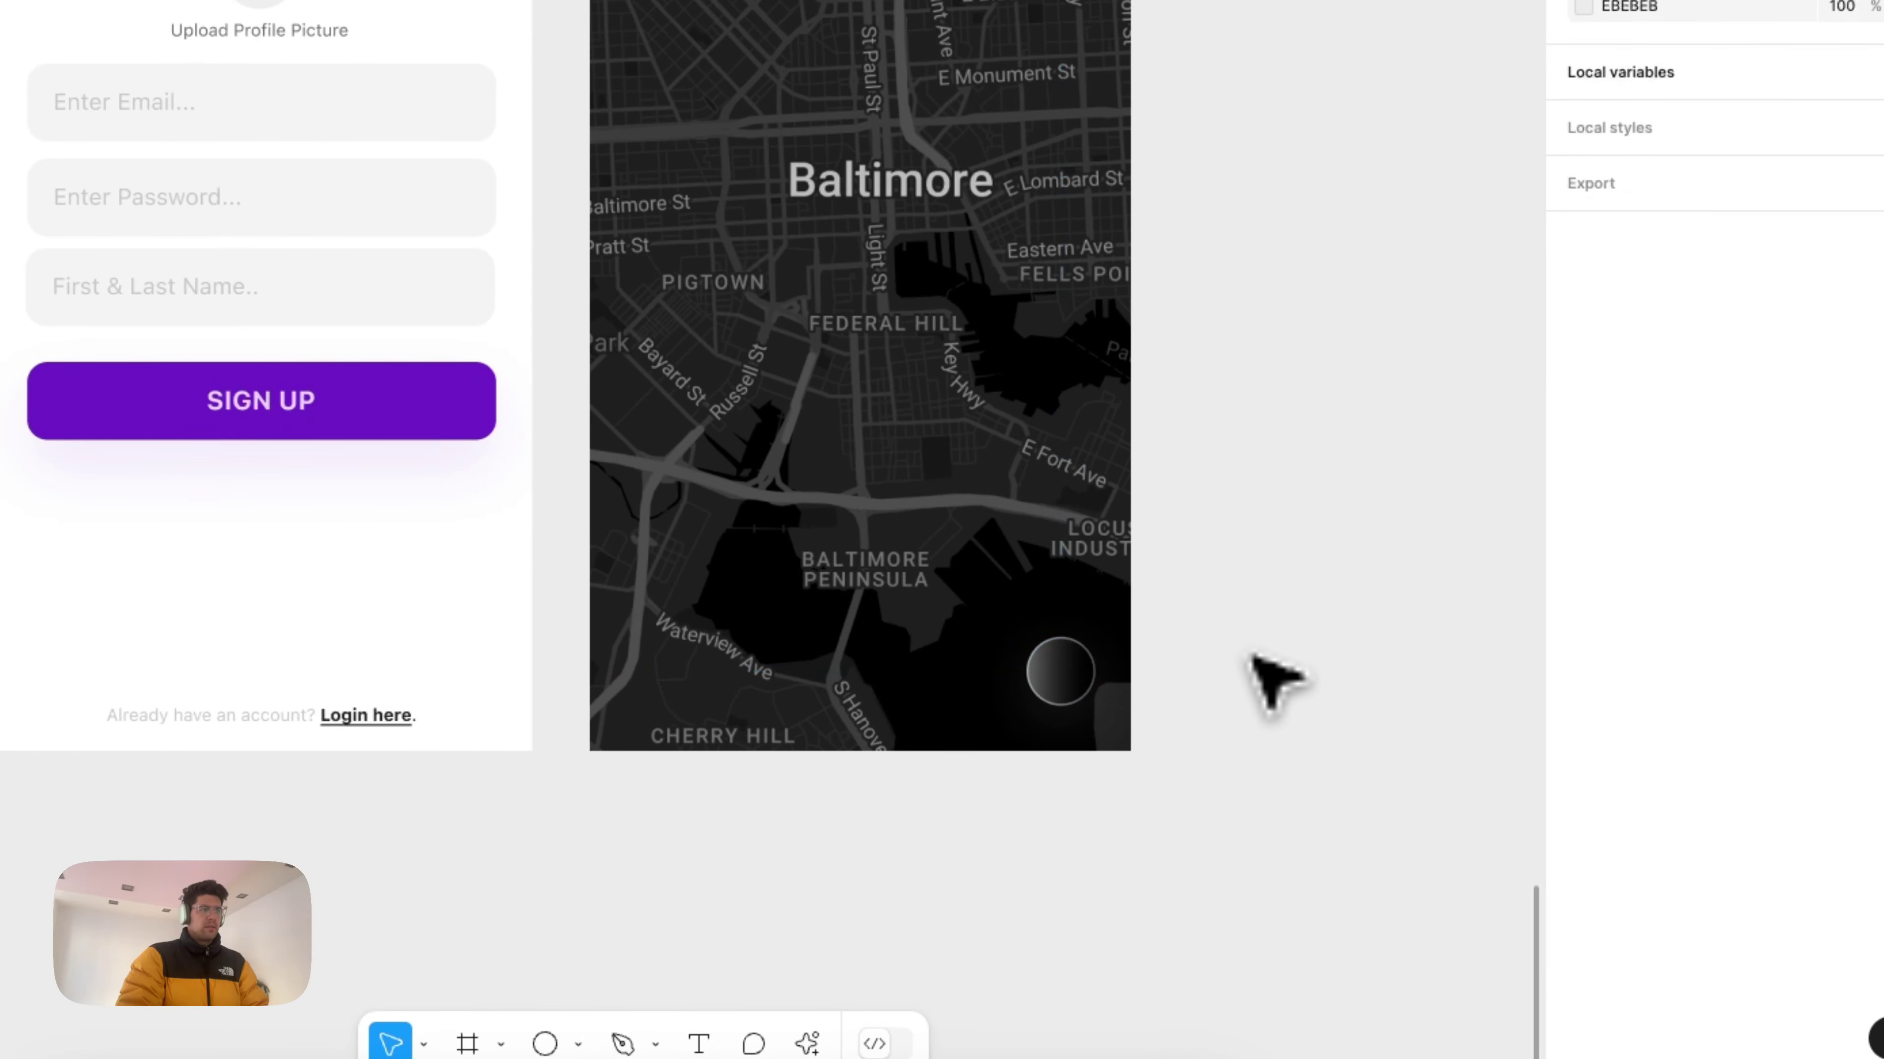
Step: Examine the restyled circle up close, checking its gradient fill, outline, shadow and blur against the map
{"action": "scroll", "coordinate": [1123, 790], "scroll_direction": "up", "scroll_amount": 5}
{"action": "scroll", "coordinate": [1097, 768], "scroll_direction": "up", "scroll_amount": 4}
{"action": "left_click", "coordinate": [1053, 575]}
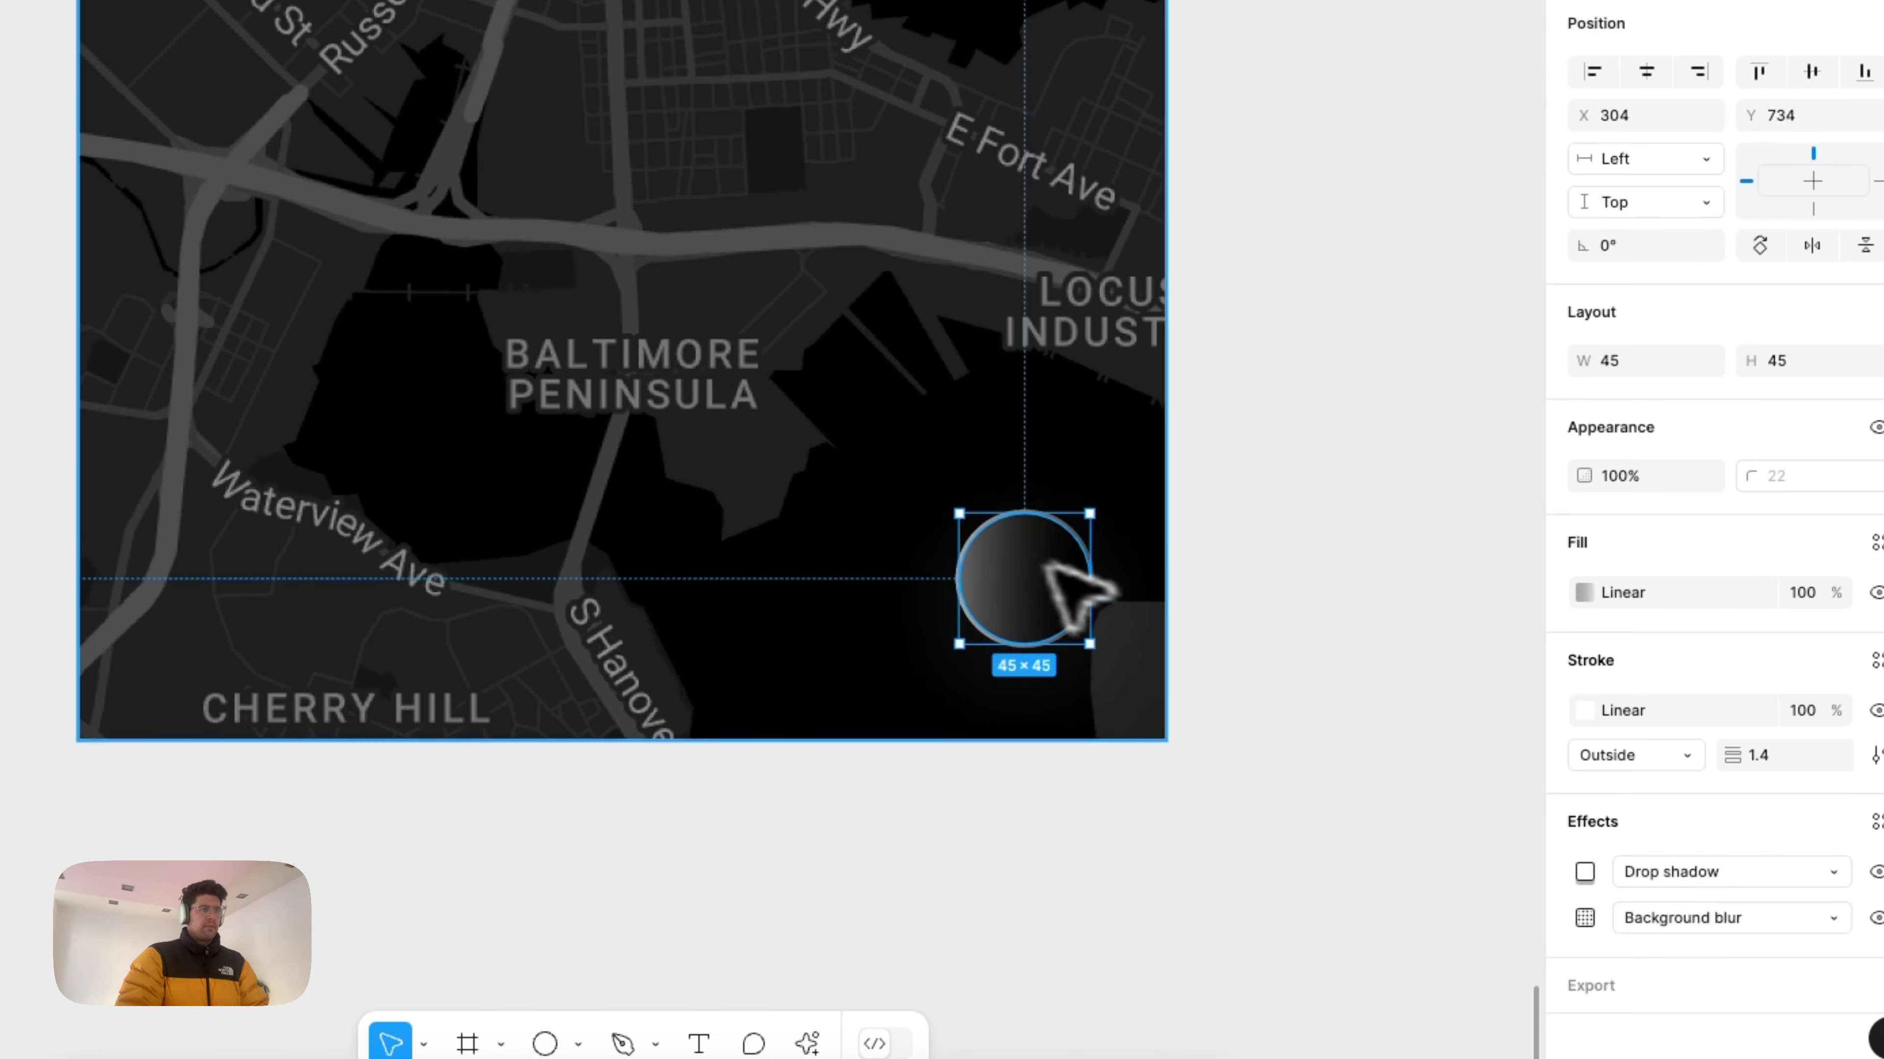
{"action": "scroll", "coordinate": [1120, 594], "scroll_direction": "up", "scroll_amount": 4}
{"action": "scroll", "coordinate": [1119, 593], "scroll_direction": "down", "scroll_amount": 1}
{"action": "left_click", "coordinate": [1228, 853]}
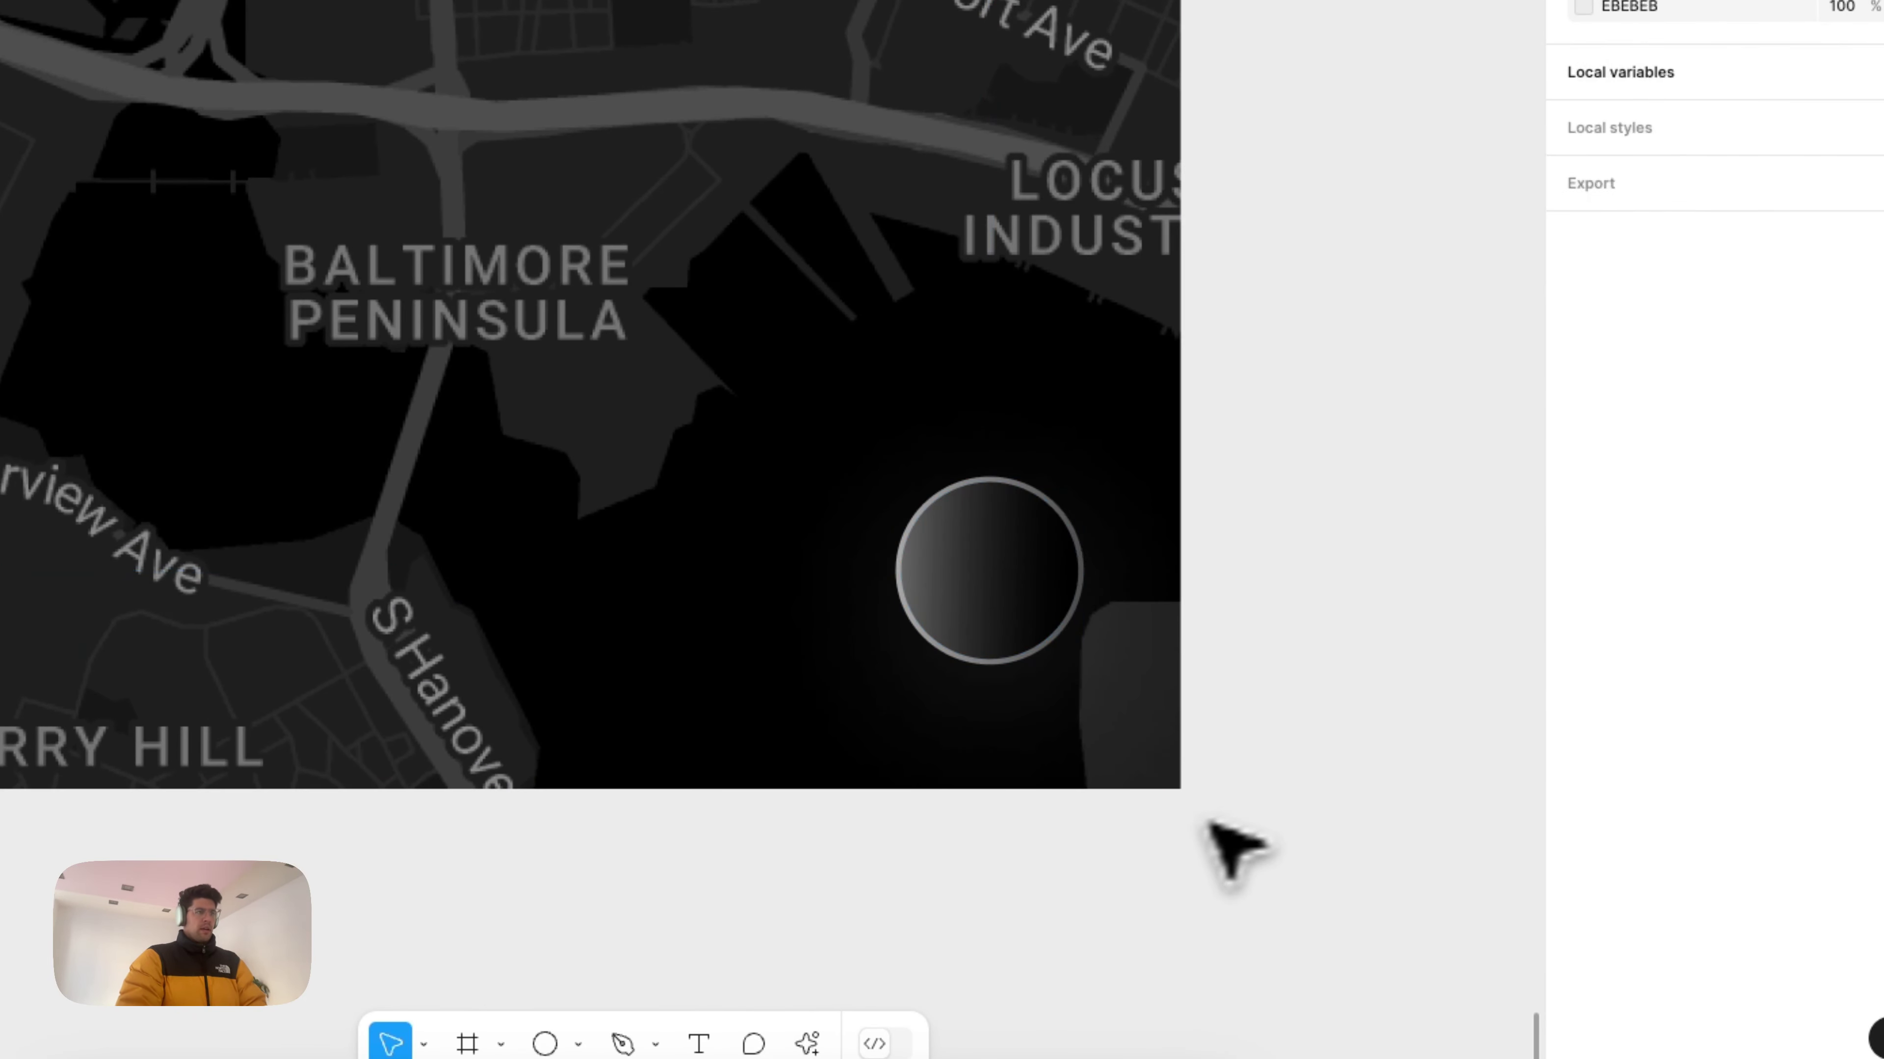
{"action": "left_click", "coordinate": [987, 600]}
{"action": "left_click", "coordinate": [1357, 706]}
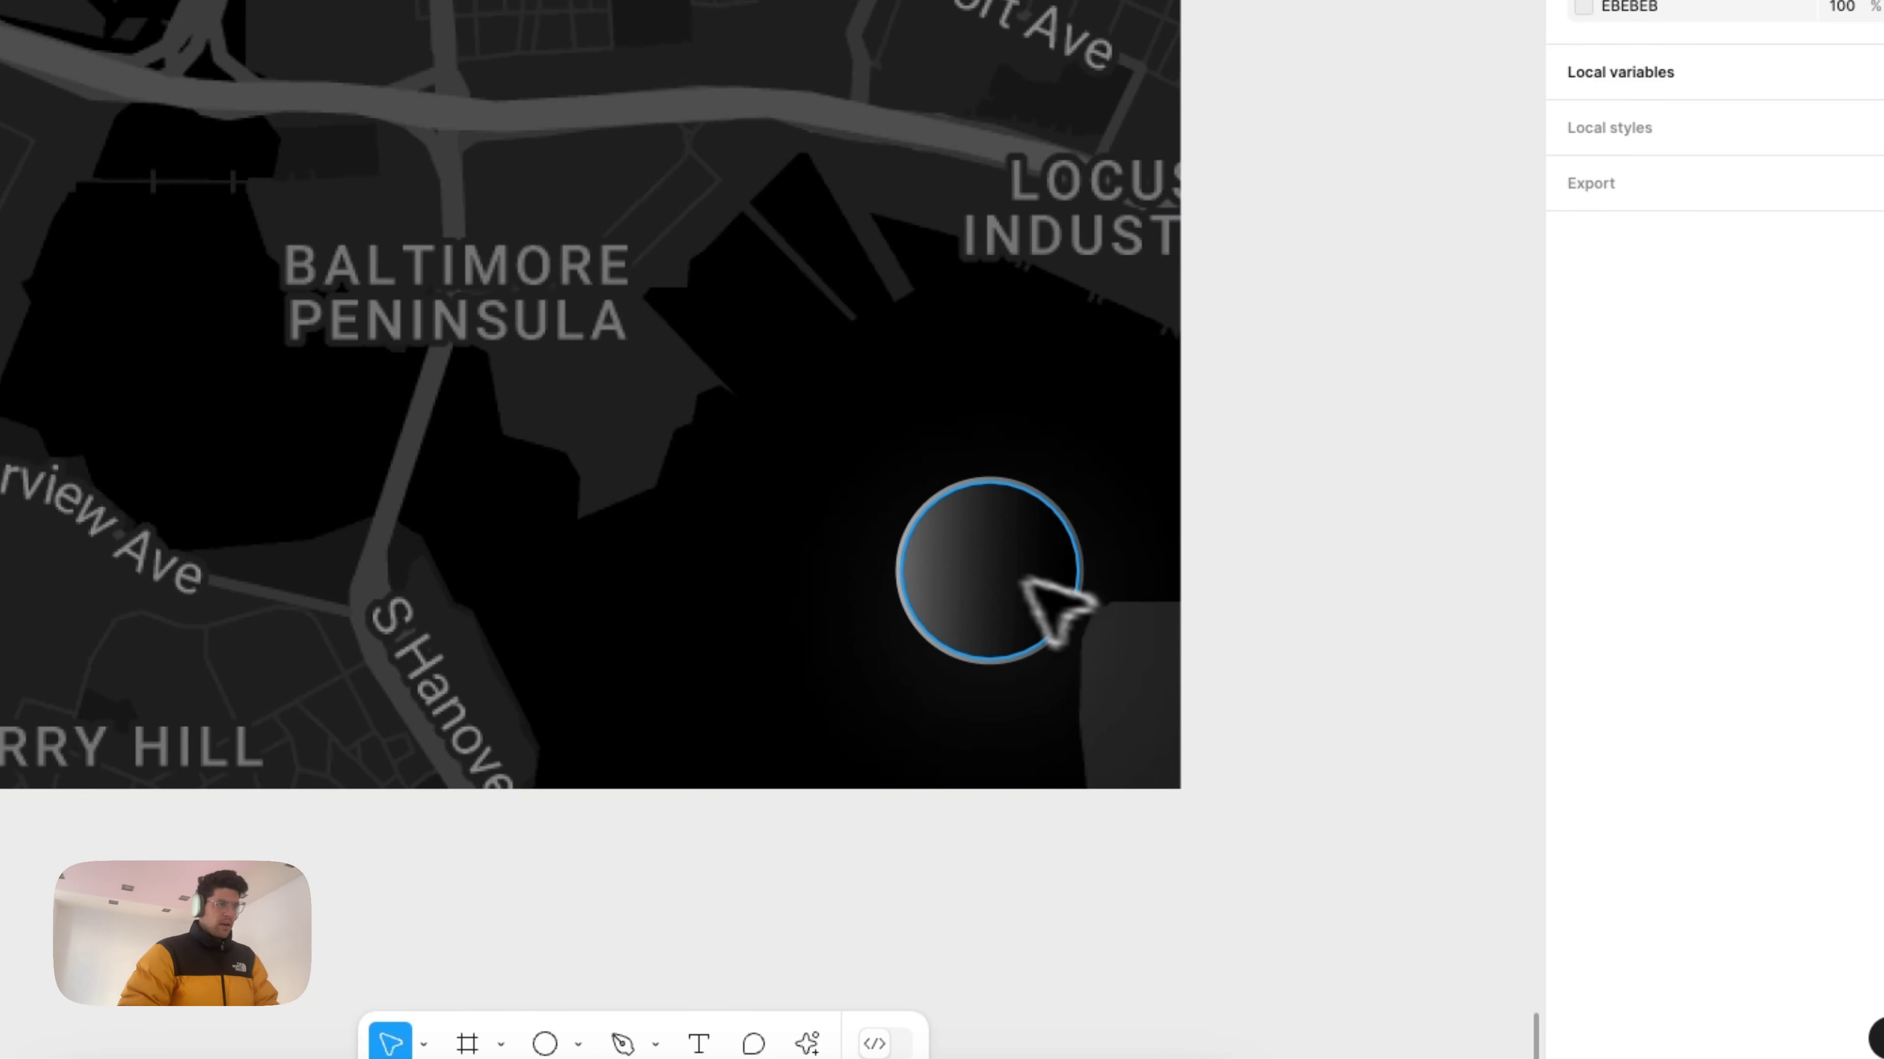
Step: Switch to SF Symbols, search for "plus" and copy the plain plus symbol
{"action": "left_click", "coordinate": [967, 561]}
{"action": "key", "text": "super+space"}
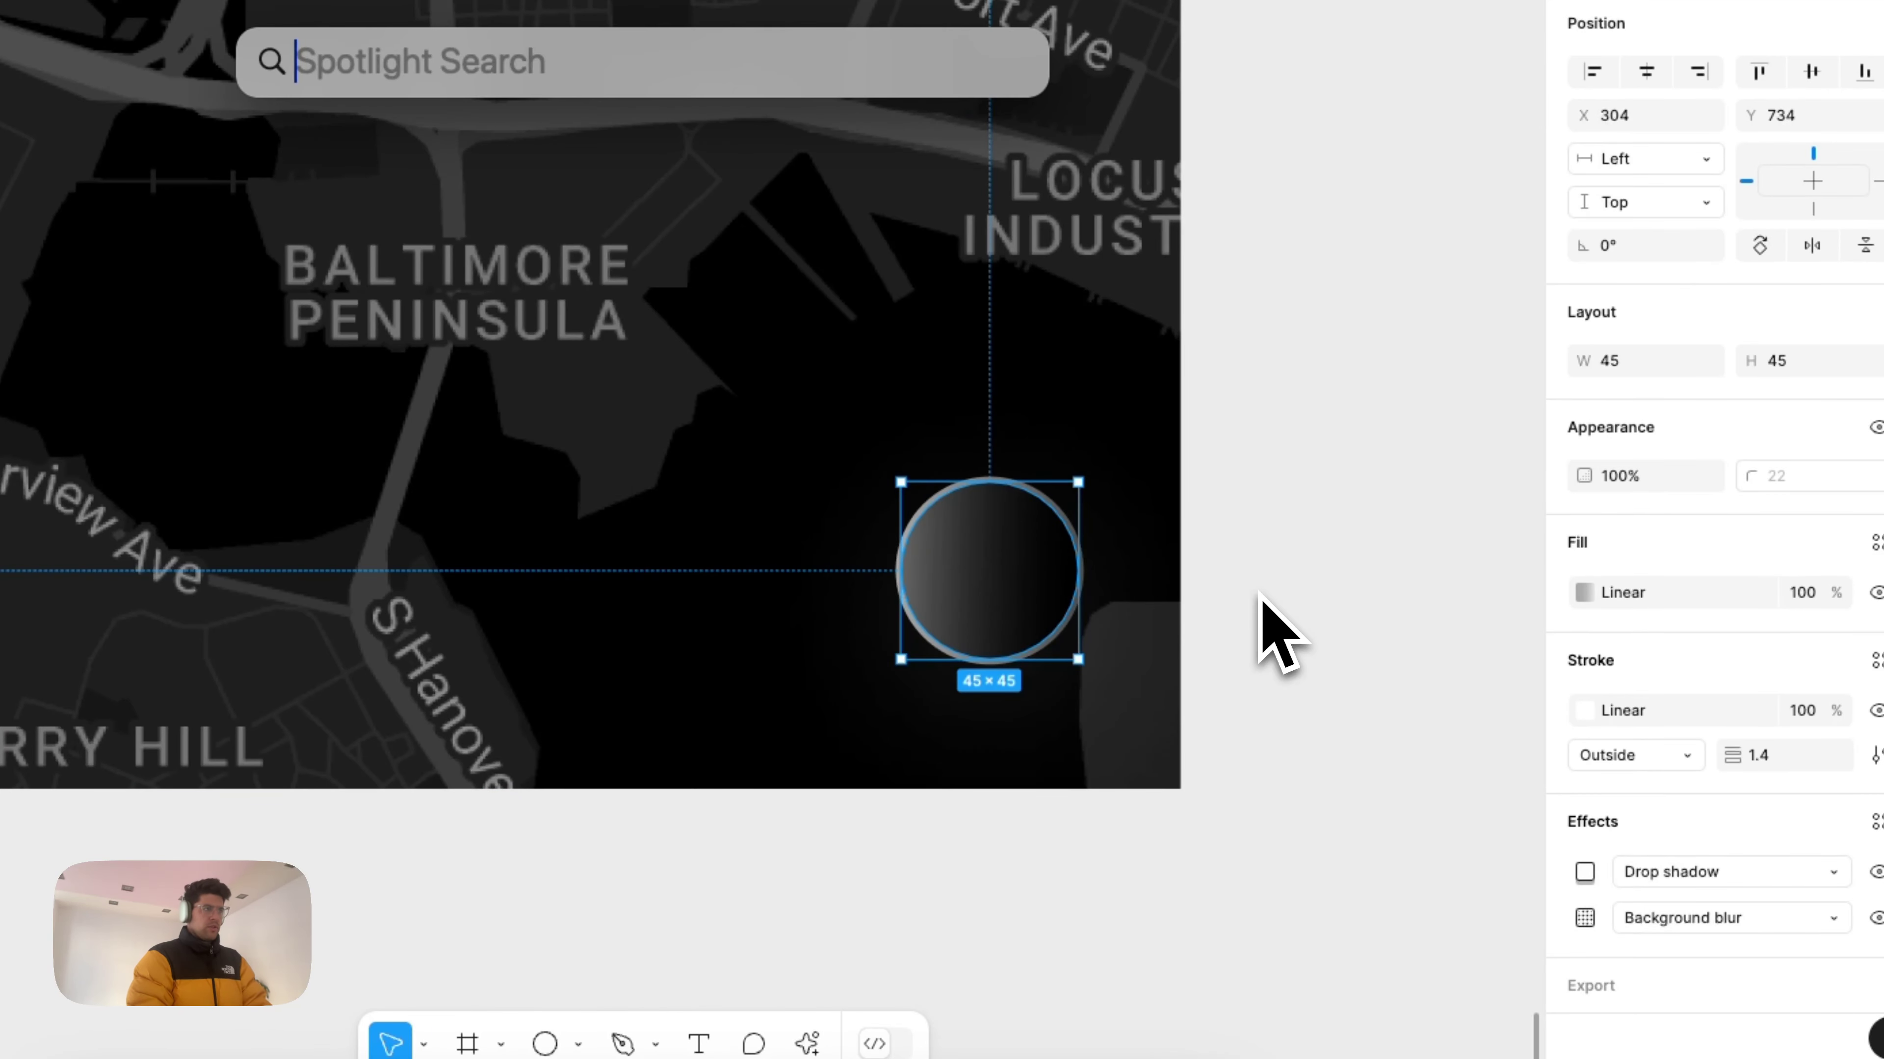
{"action": "type", "text": "sf"}
{"action": "key", "text": "Return"}
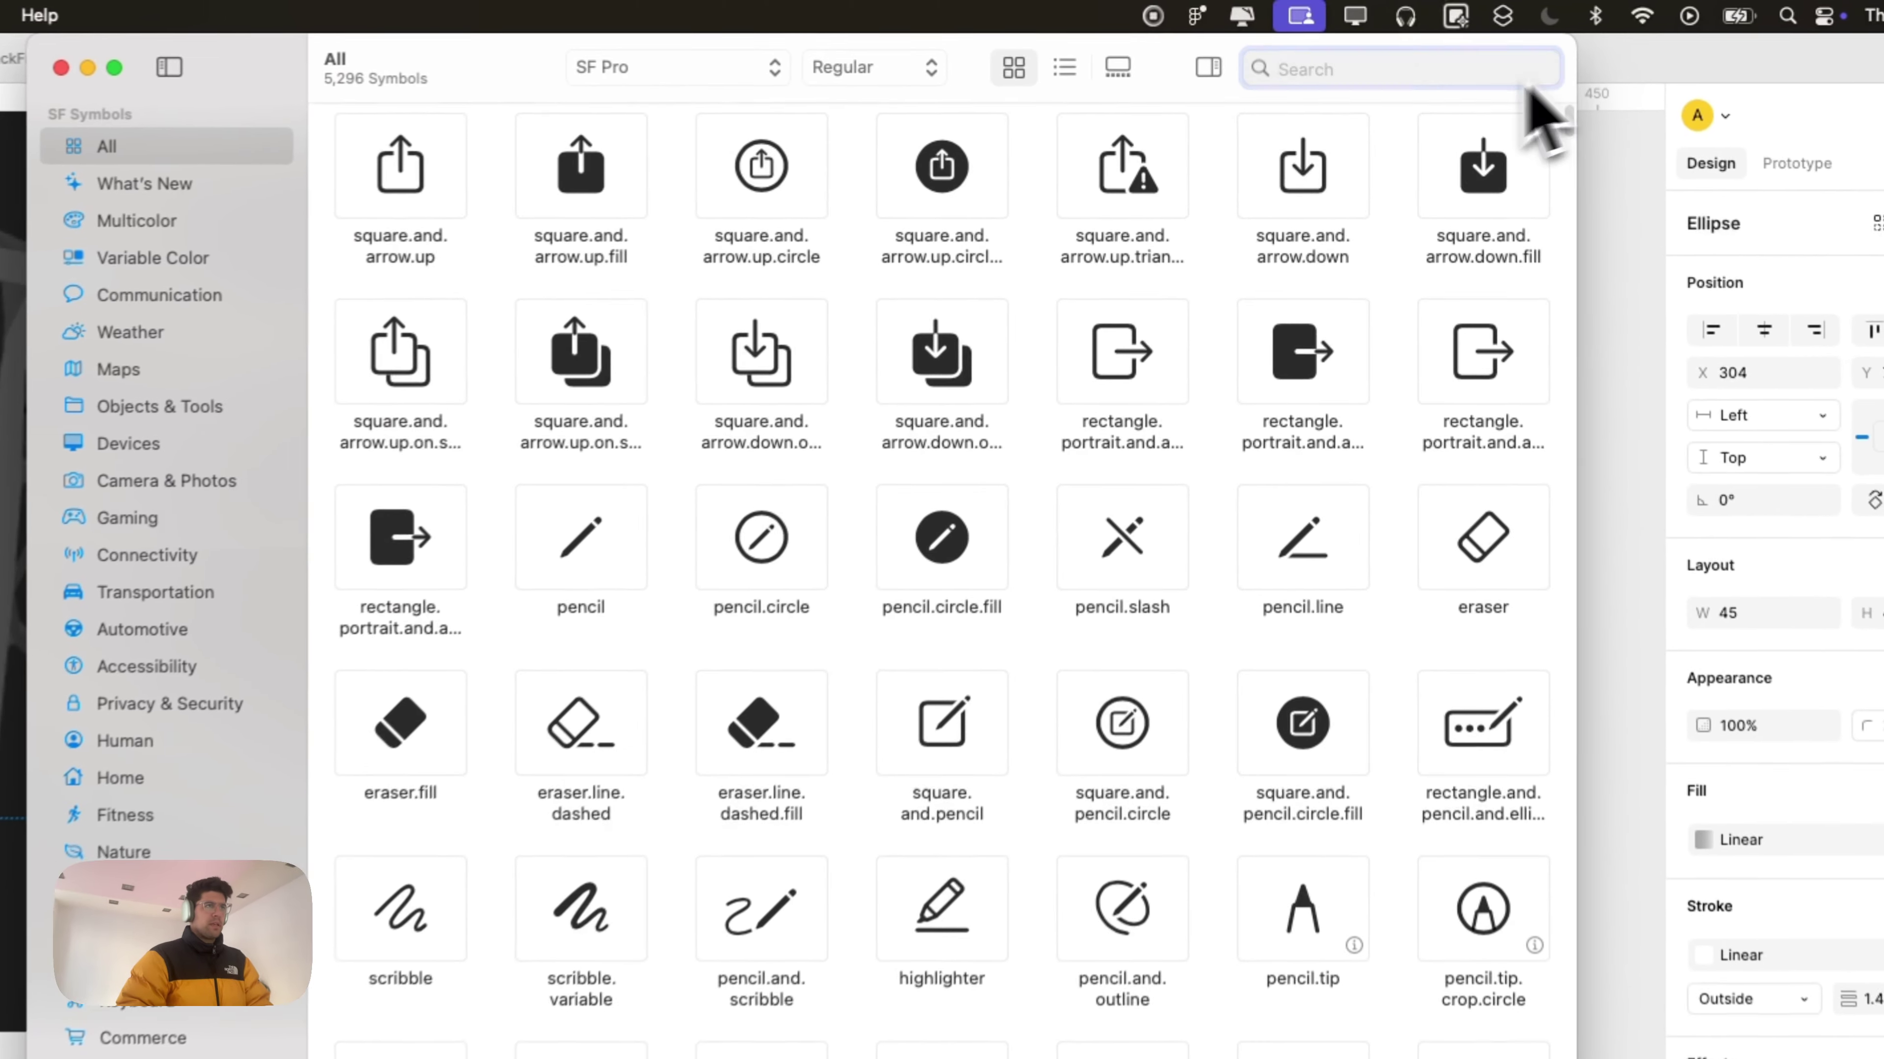
{"action": "left_click", "coordinate": [1303, 62]}
{"action": "type", "text": "plus"}
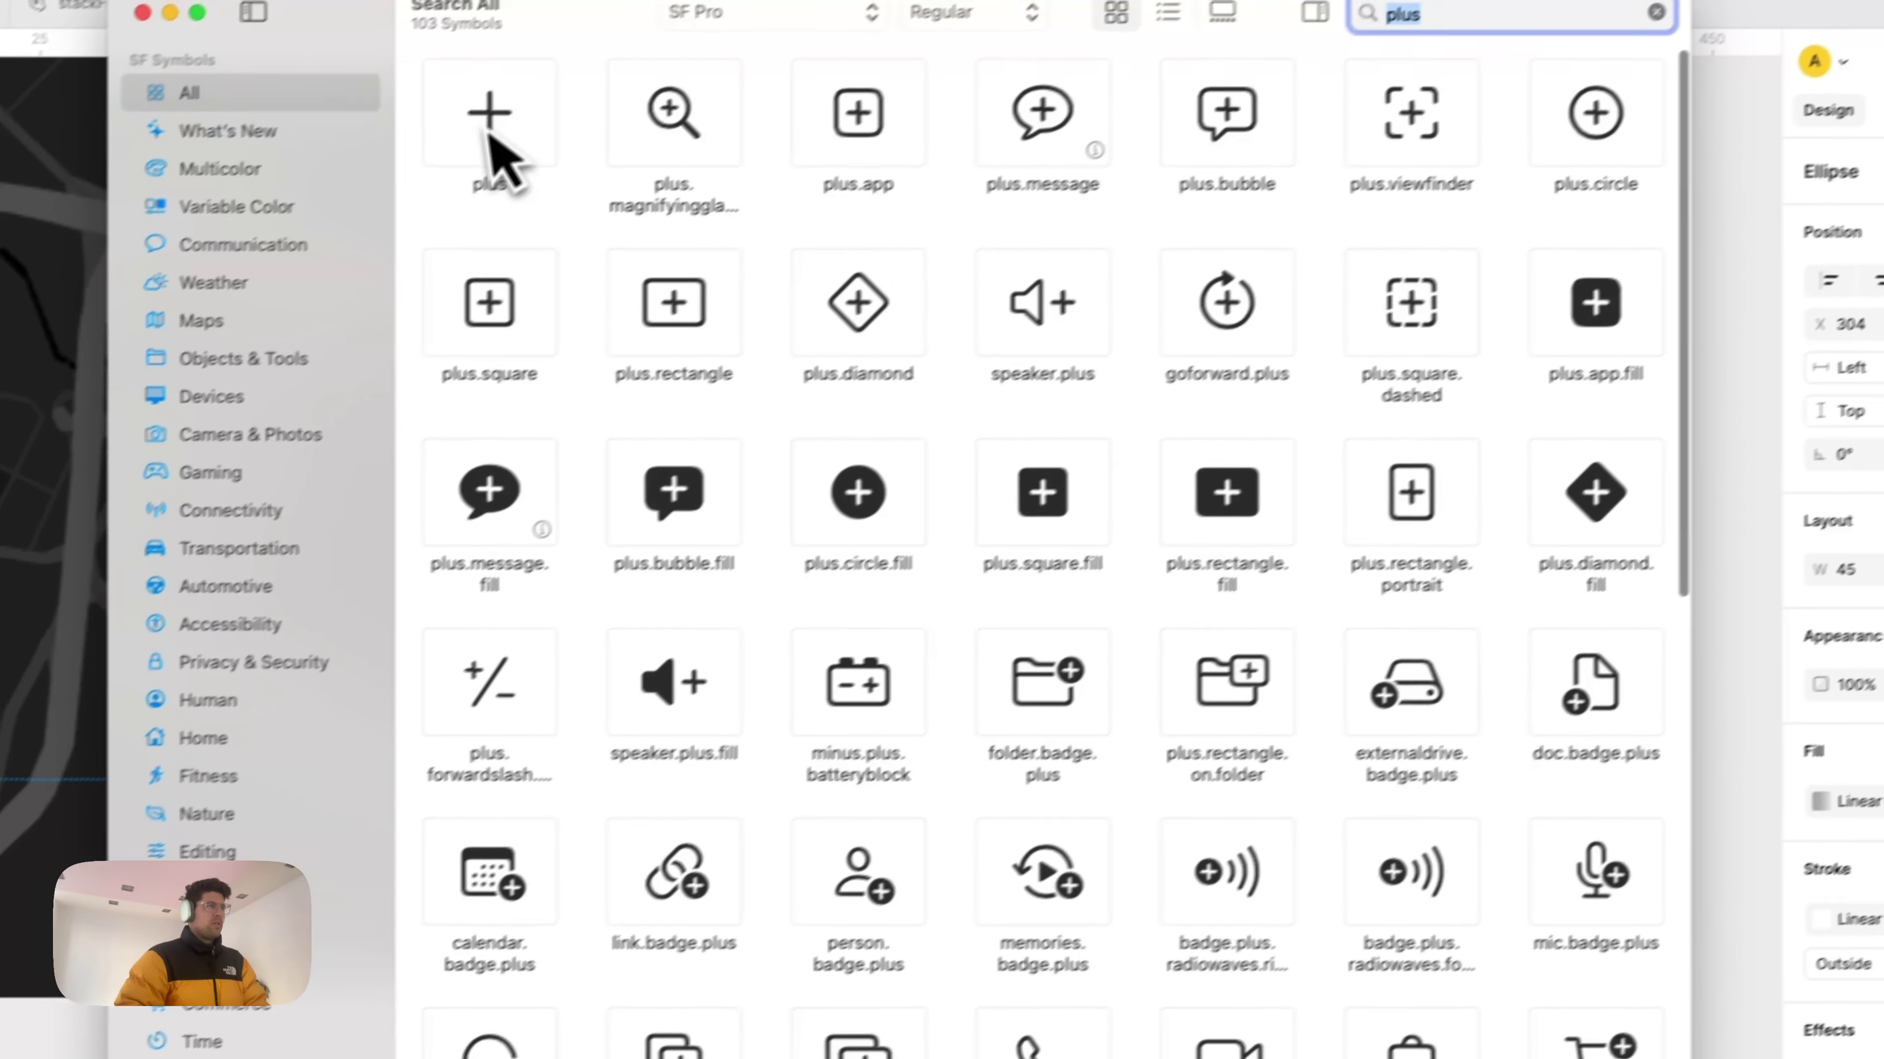
{"action": "right_click", "coordinate": [378, 175]}
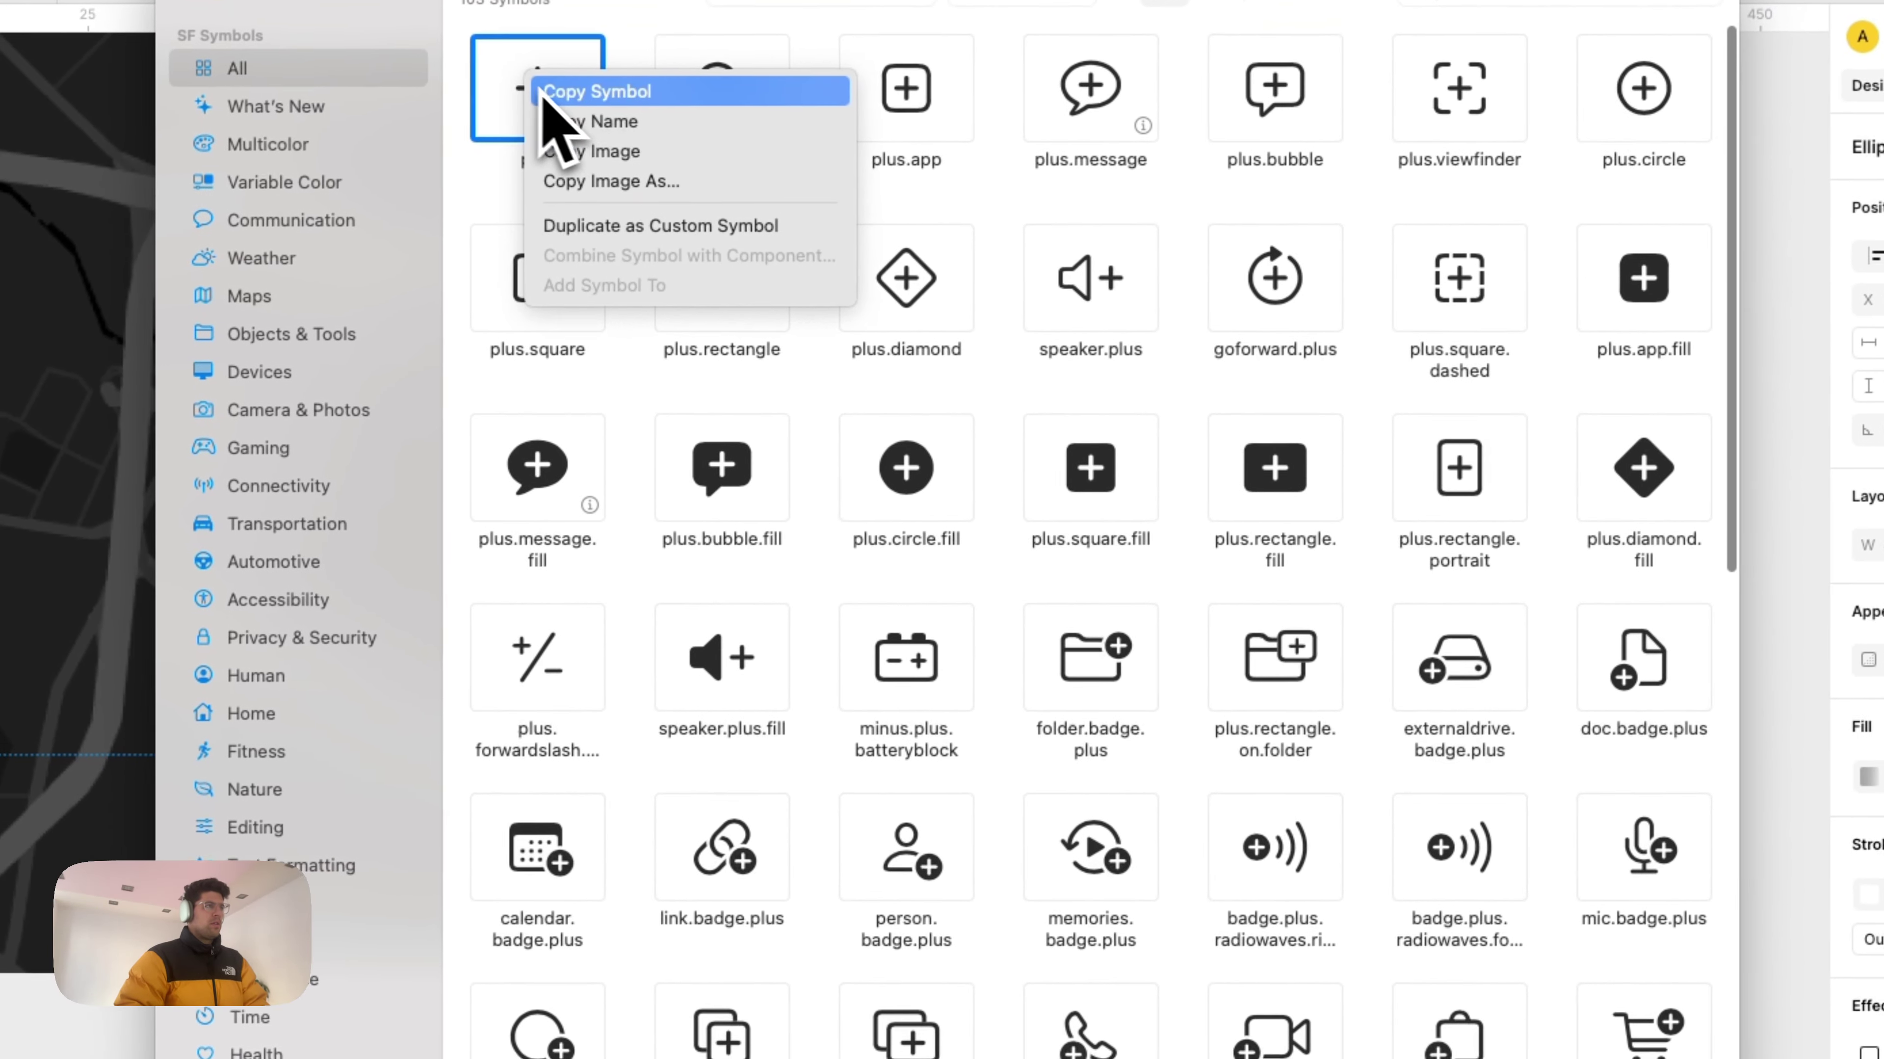
{"action": "left_click", "coordinate": [504, 164]}
Step: Back in Figma, paste the plus symbol as a text layer on the circle and move it near the circle's centre
{"action": "key", "text": "super+Tab"}
{"action": "key", "text": "t"}
{"action": "left_click", "coordinate": [1269, 753]}
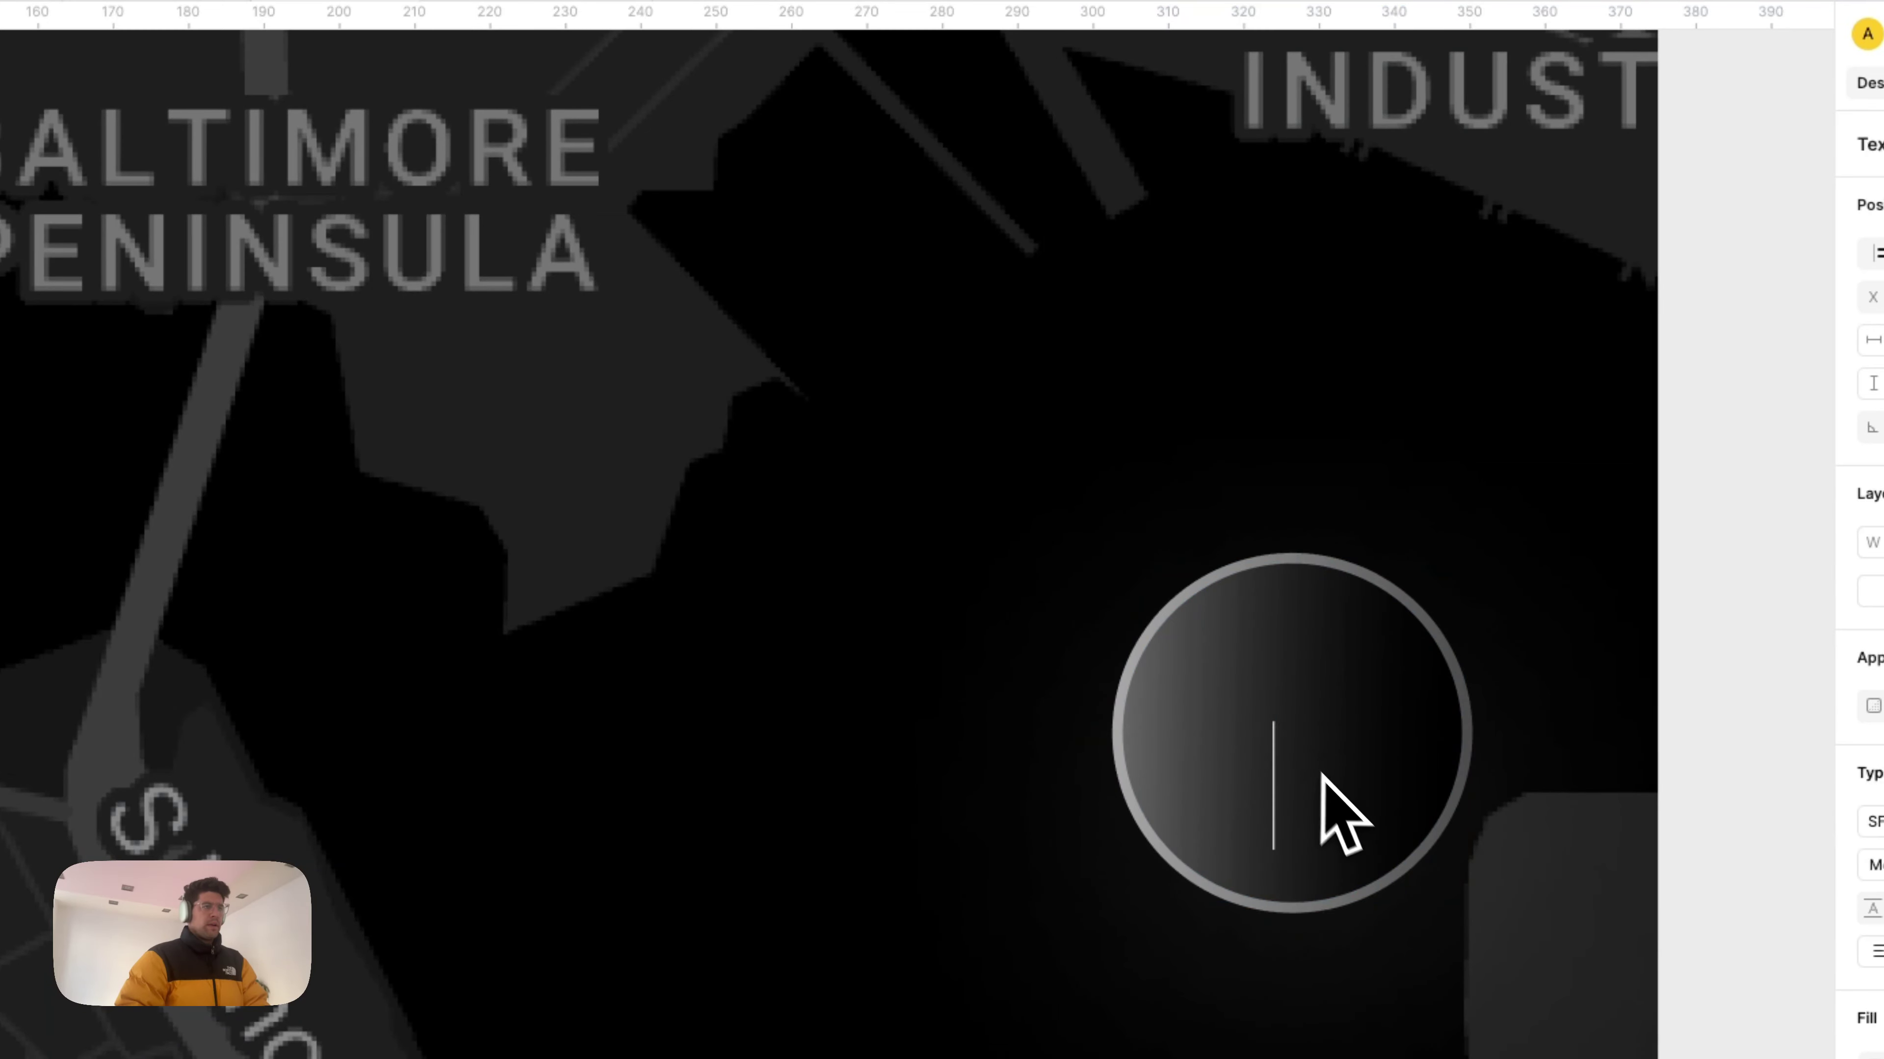
{"action": "key", "text": "super+v"}
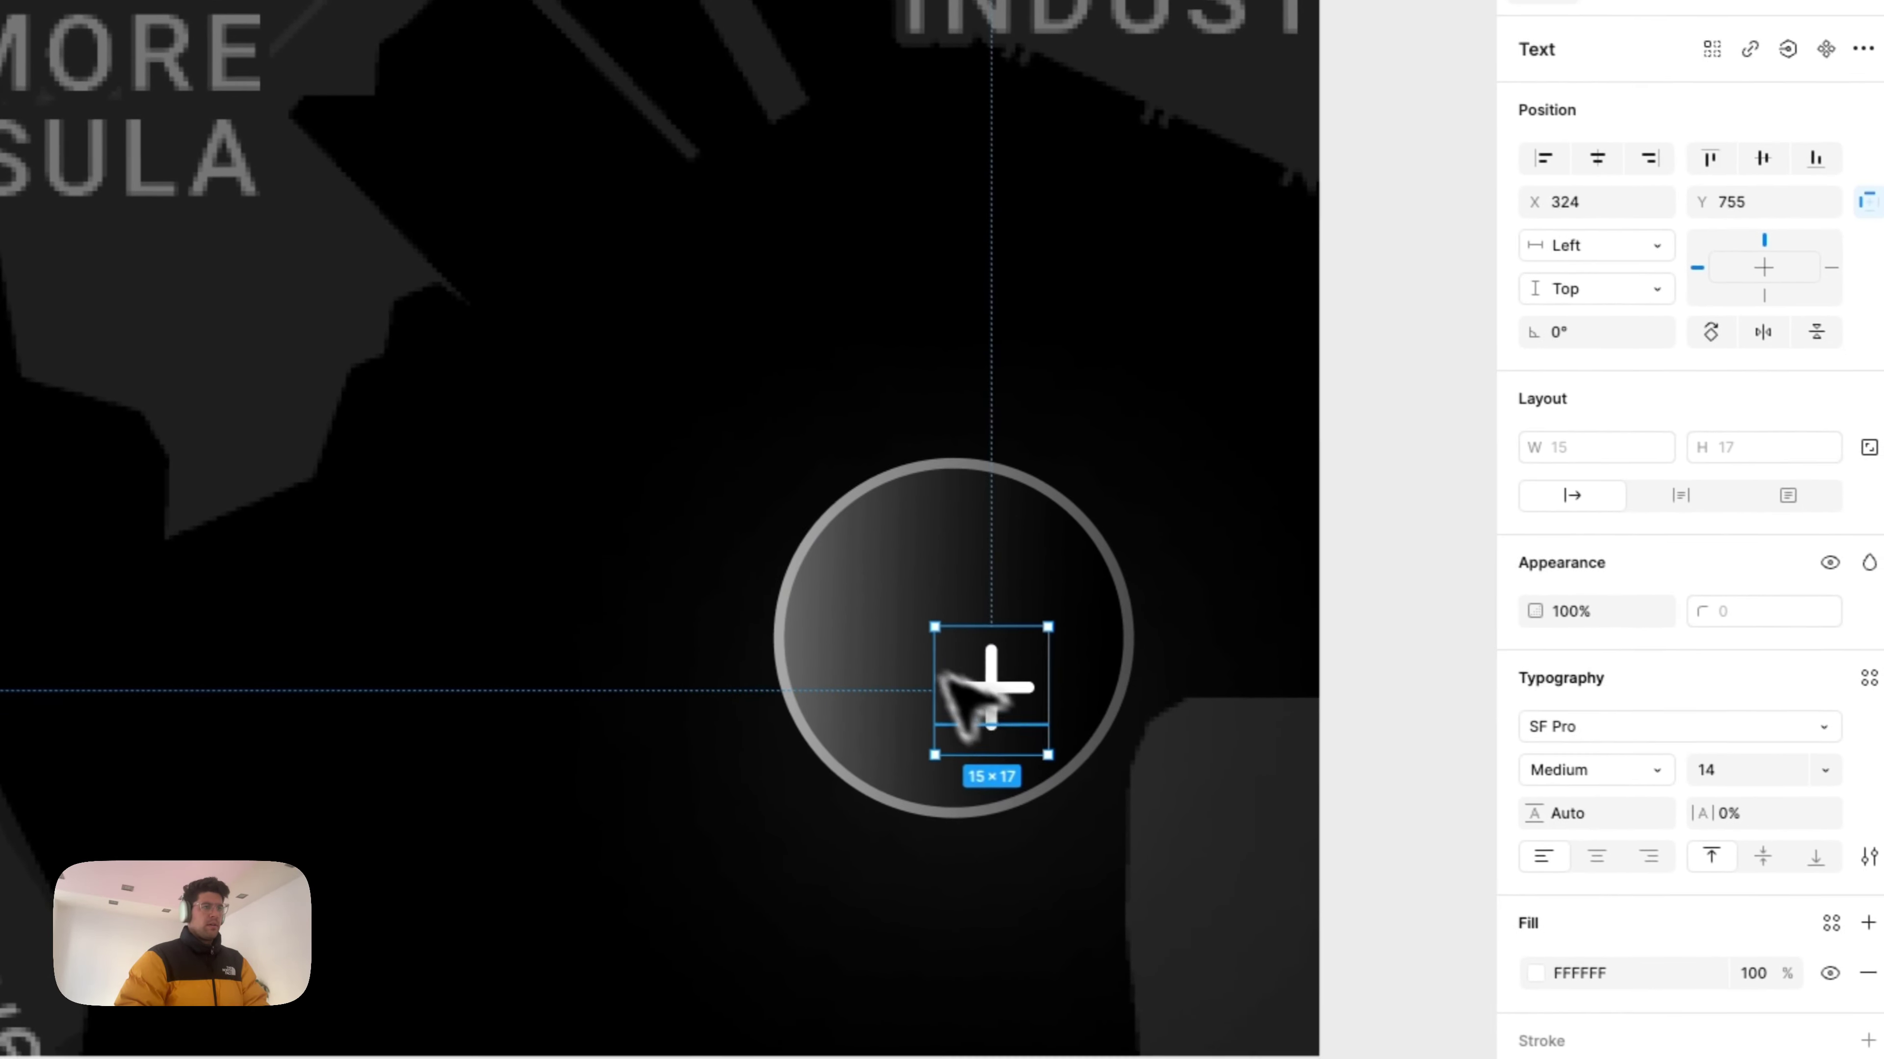
{"action": "left_click_drag", "start_coordinate": [941, 671], "coordinate": [932, 636]}
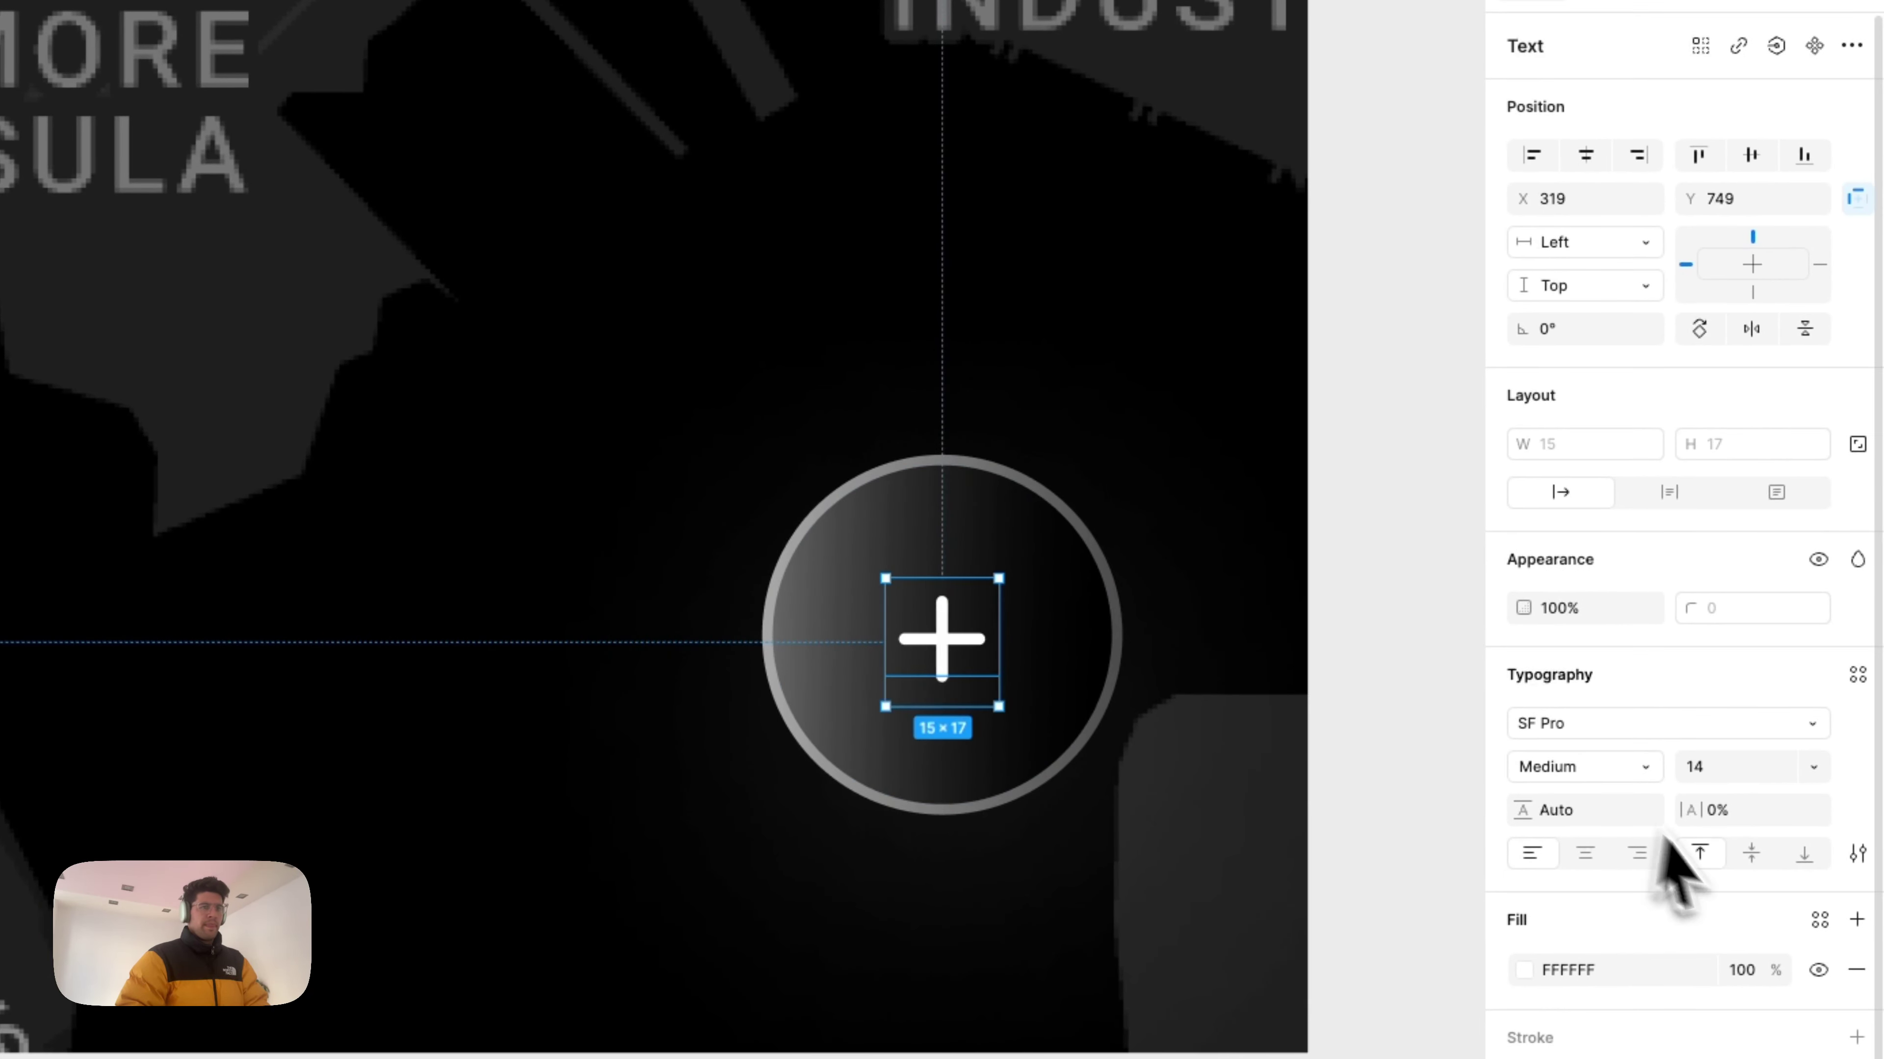
Step: Centre-align the plus symbol's text, widen its box to 18 and centre it horizontally on the circle
{"action": "left_click", "coordinate": [1597, 855]}
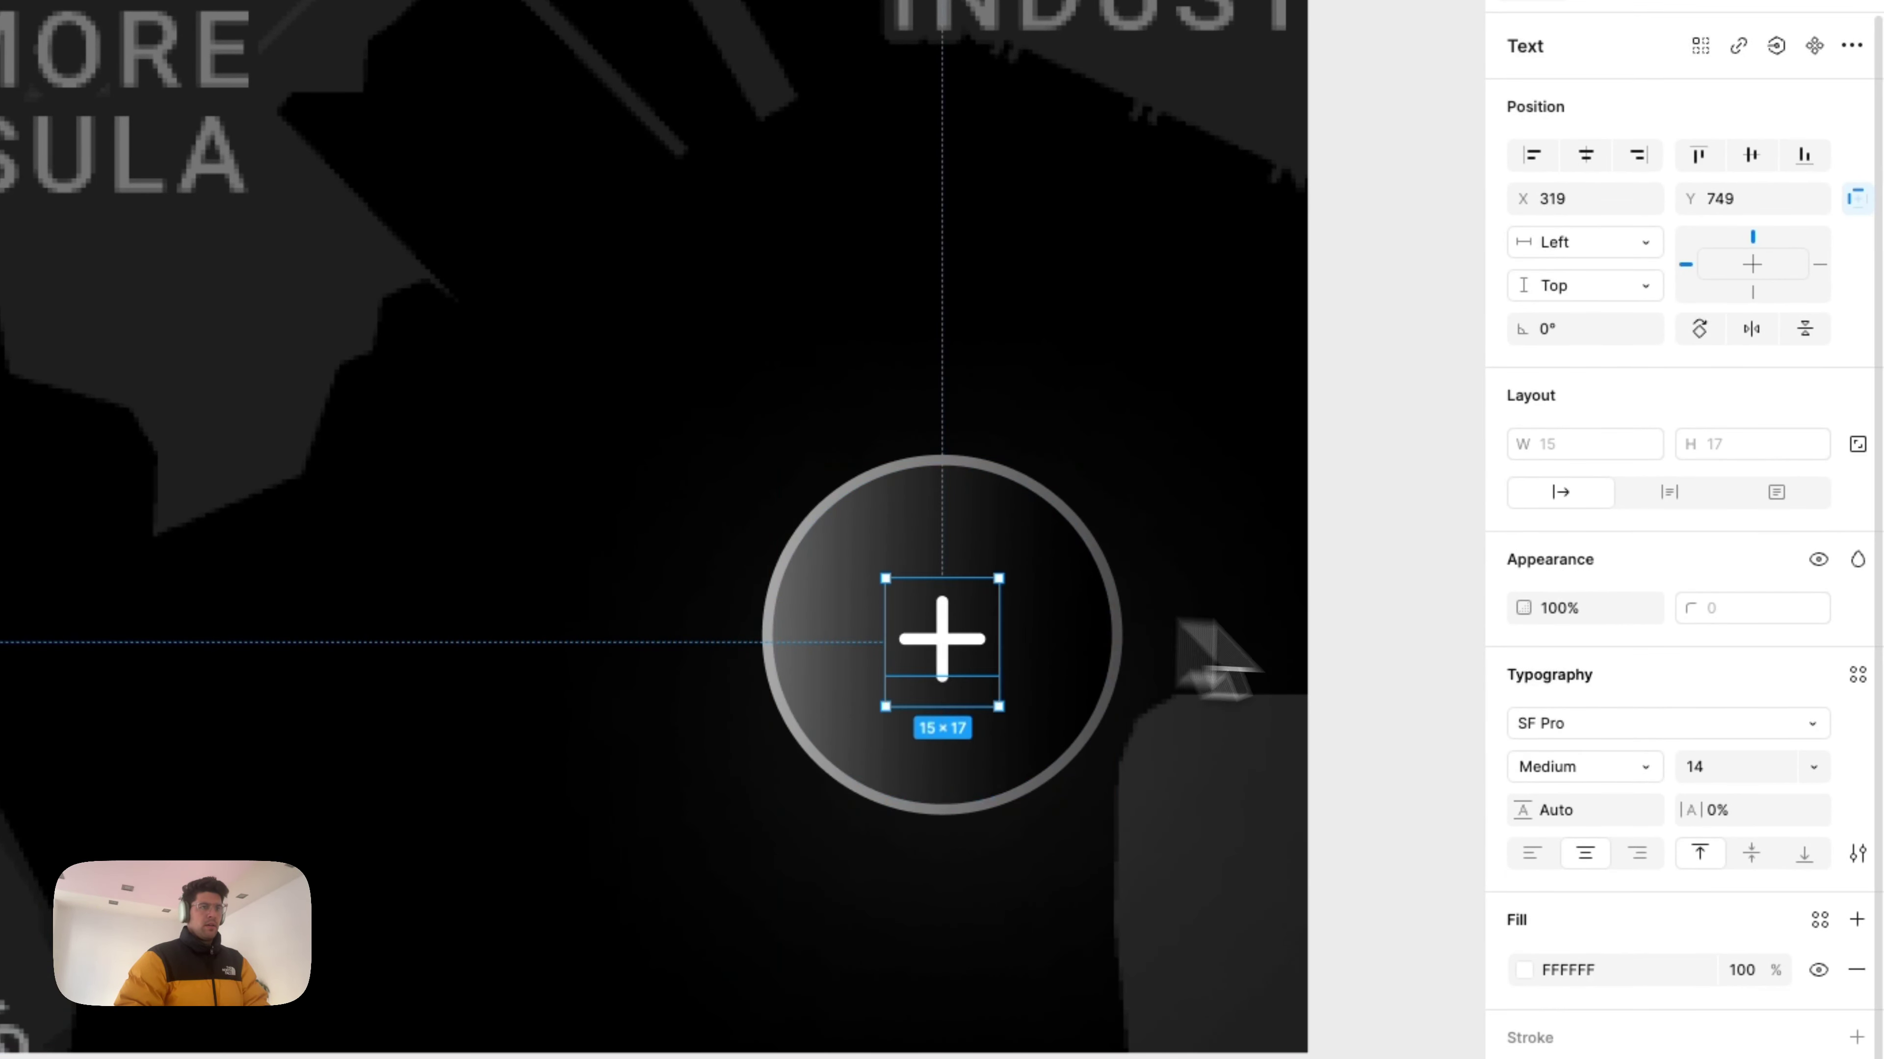
{"action": "left_click_drag", "start_coordinate": [991, 619], "coordinate": [1015, 619]}
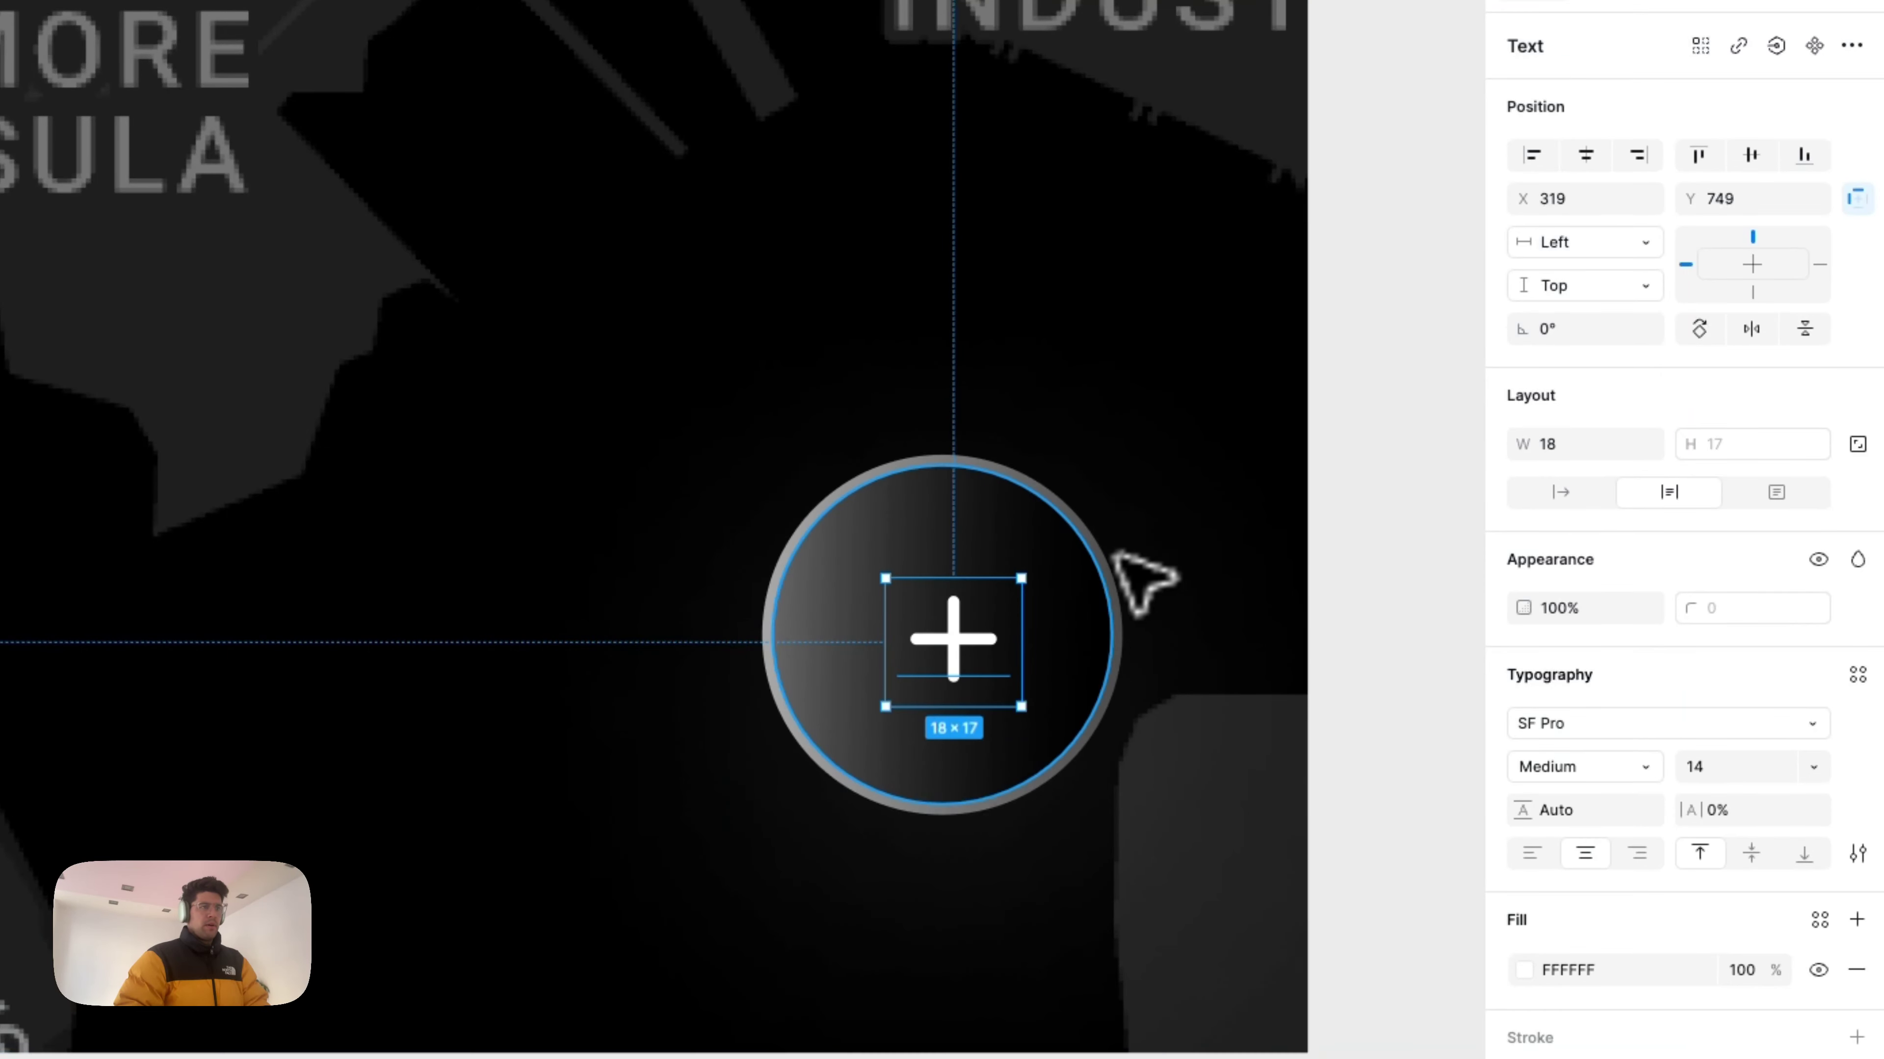
{"action": "left_click", "coordinate": [1116, 549], "text": "shift"}
{"action": "left_click", "coordinate": [1585, 154]}
{"action": "left_click", "coordinate": [964, 645]}
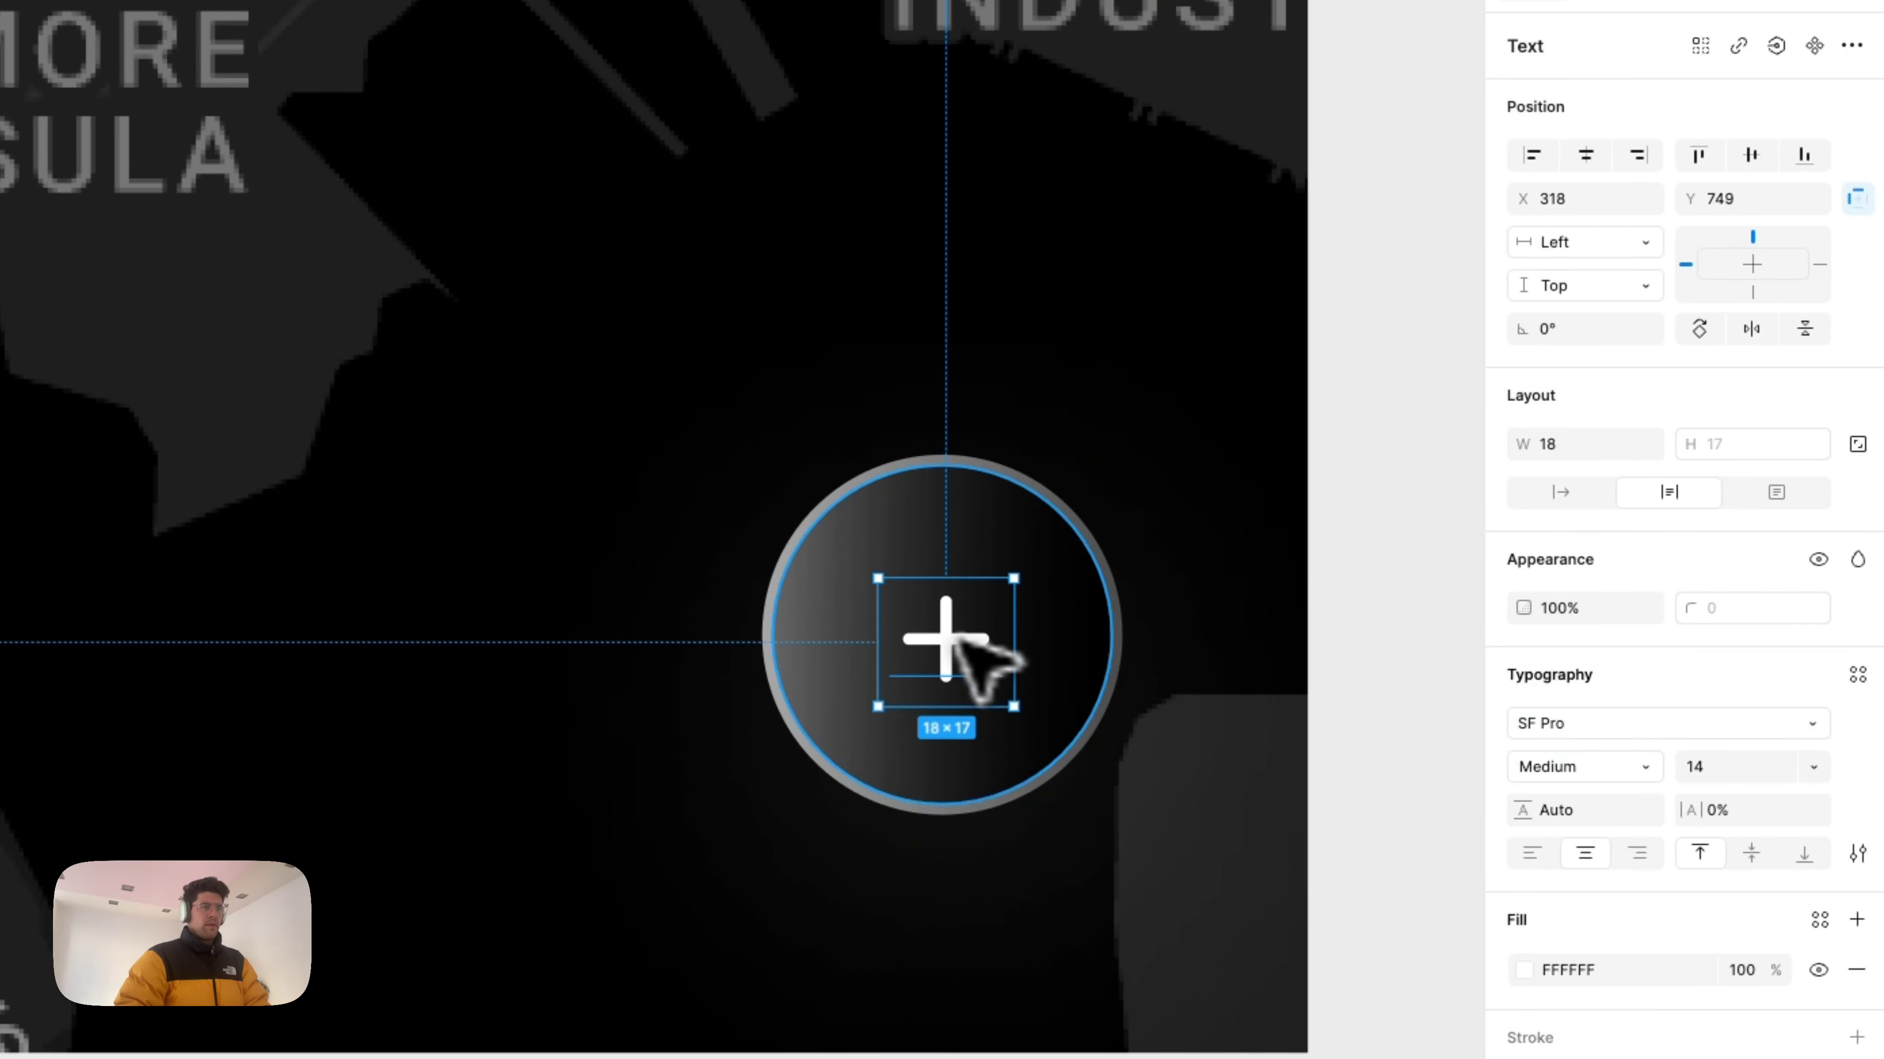
Step: Set the plus symbol's font size to 18 and centre it vertically on the circle
{"action": "left_click", "coordinate": [1715, 771]}
{"action": "type", "text": "18"}
{"action": "key", "text": "Return"}
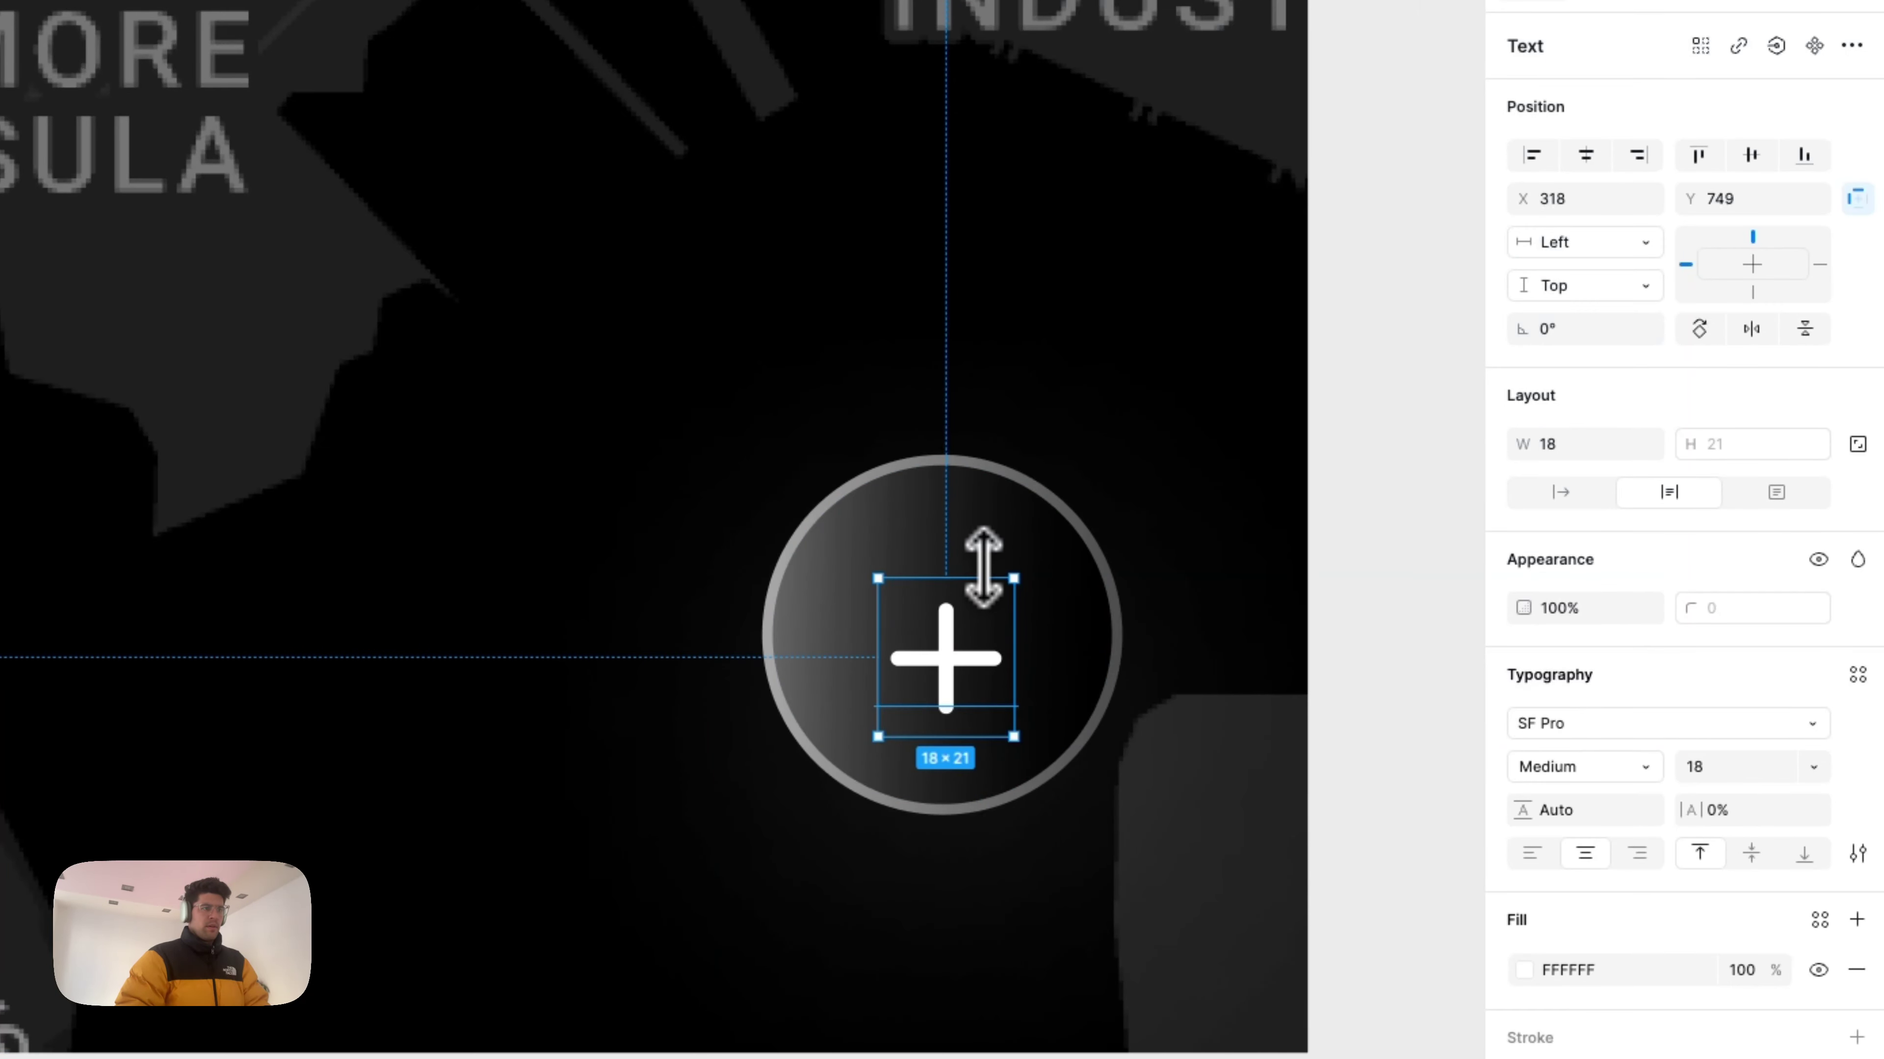
{"action": "left_click_drag", "start_coordinate": [984, 569], "coordinate": [984, 568]}
{"action": "left_click", "coordinate": [1081, 533], "text": "shift"}
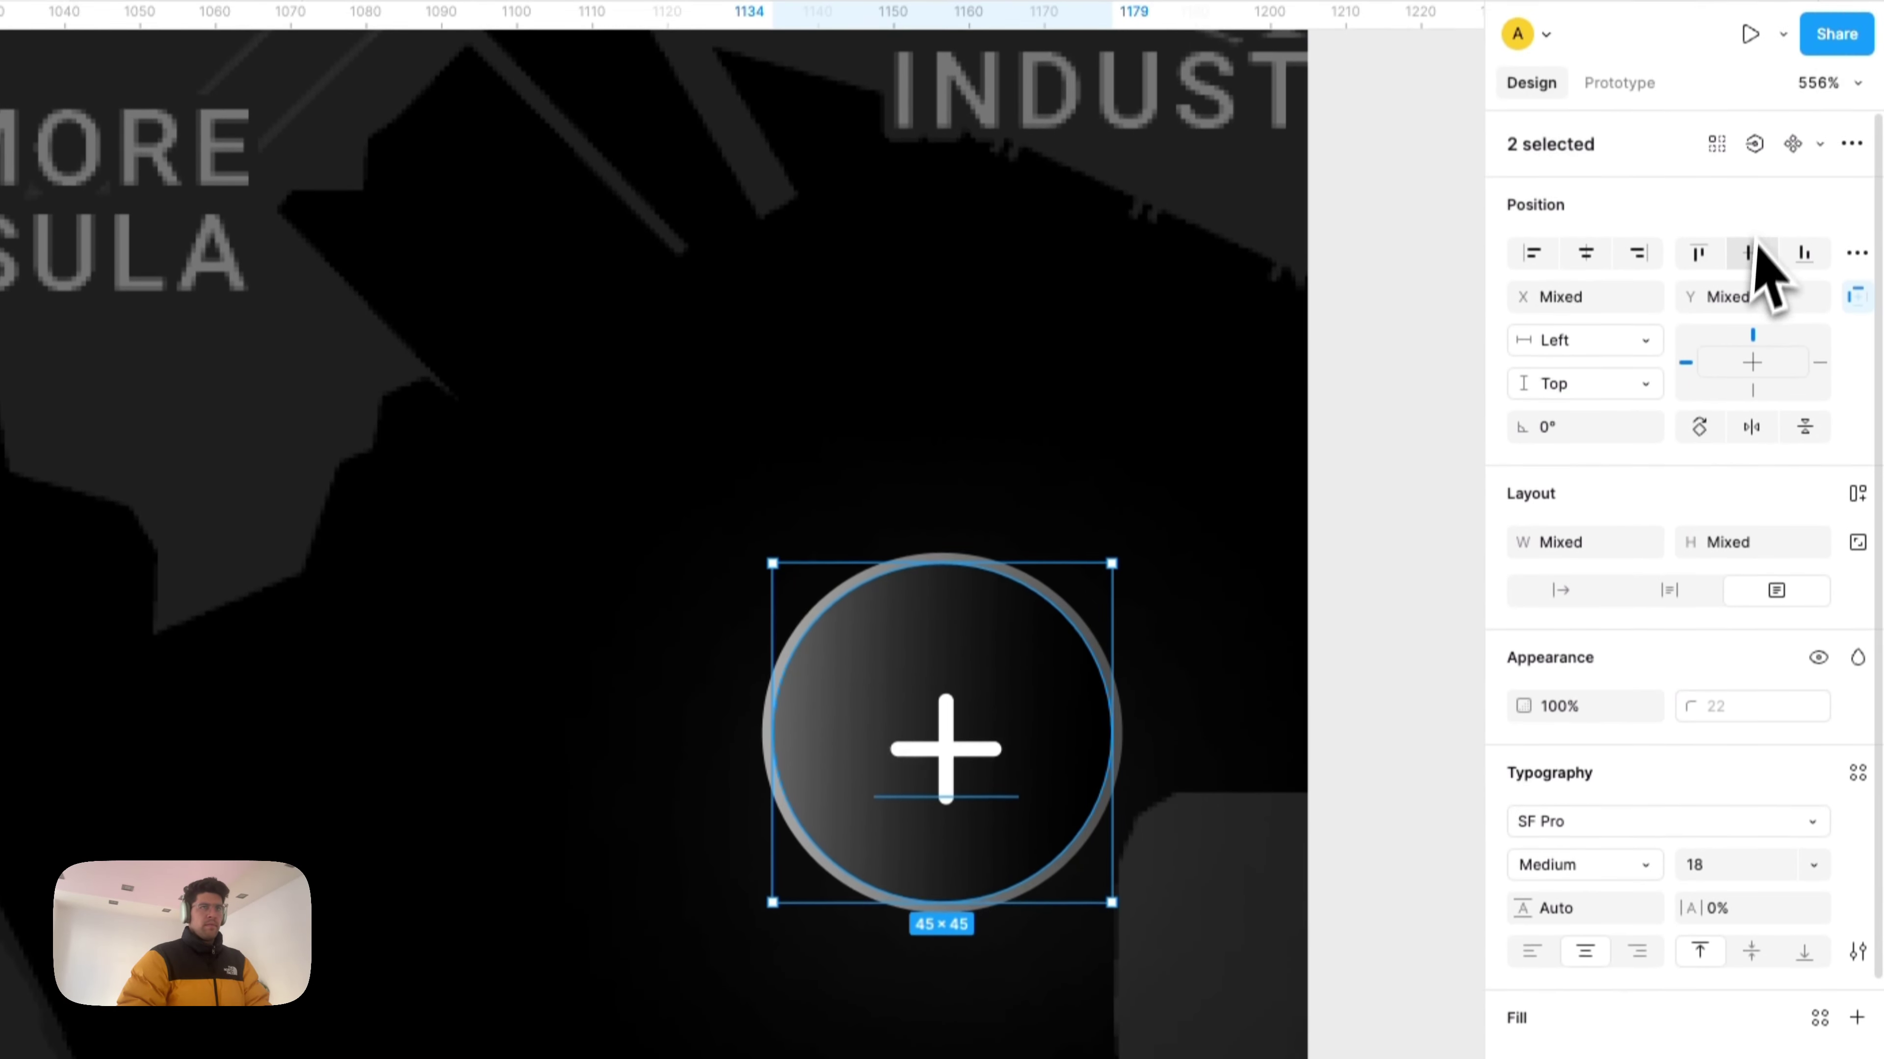
{"action": "left_click", "coordinate": [962, 713]}
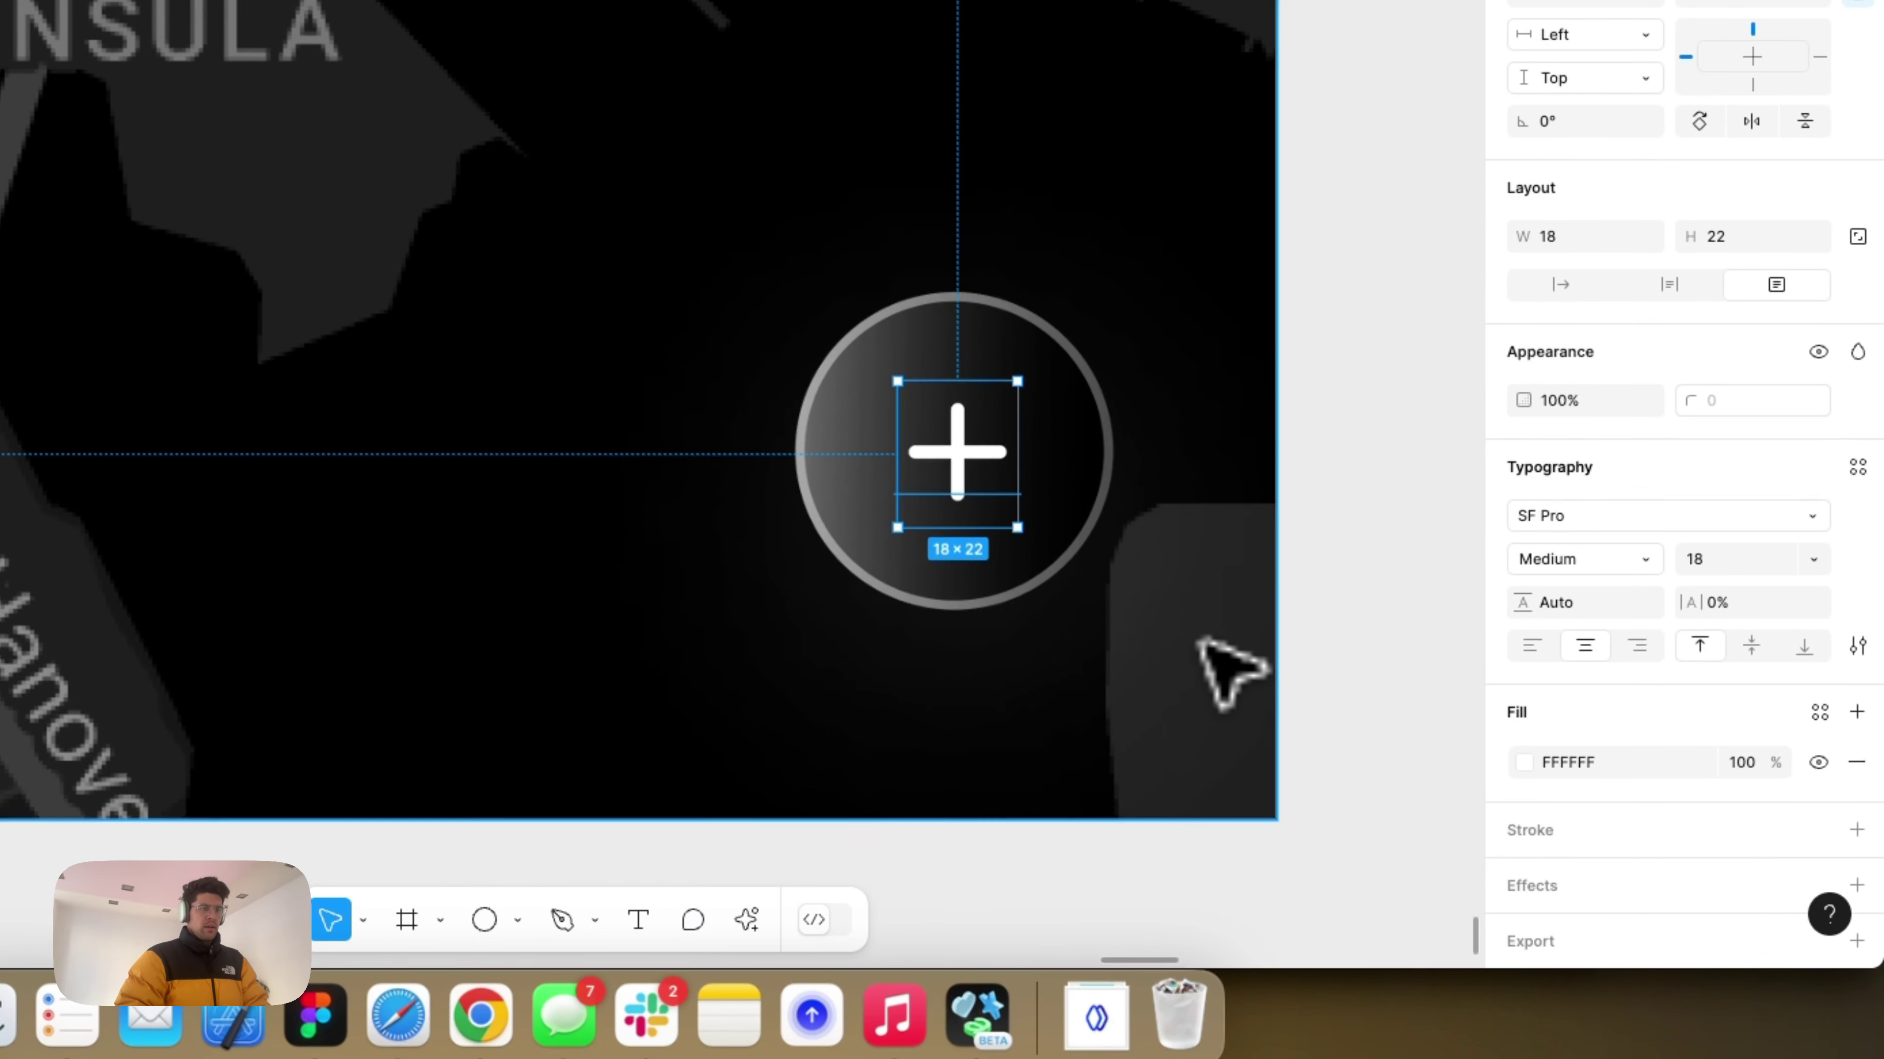
Step: Apply the Stash App Colors/SecondaryCTA library colour to the plus symbol's fill
{"action": "left_click", "coordinate": [1818, 714]}
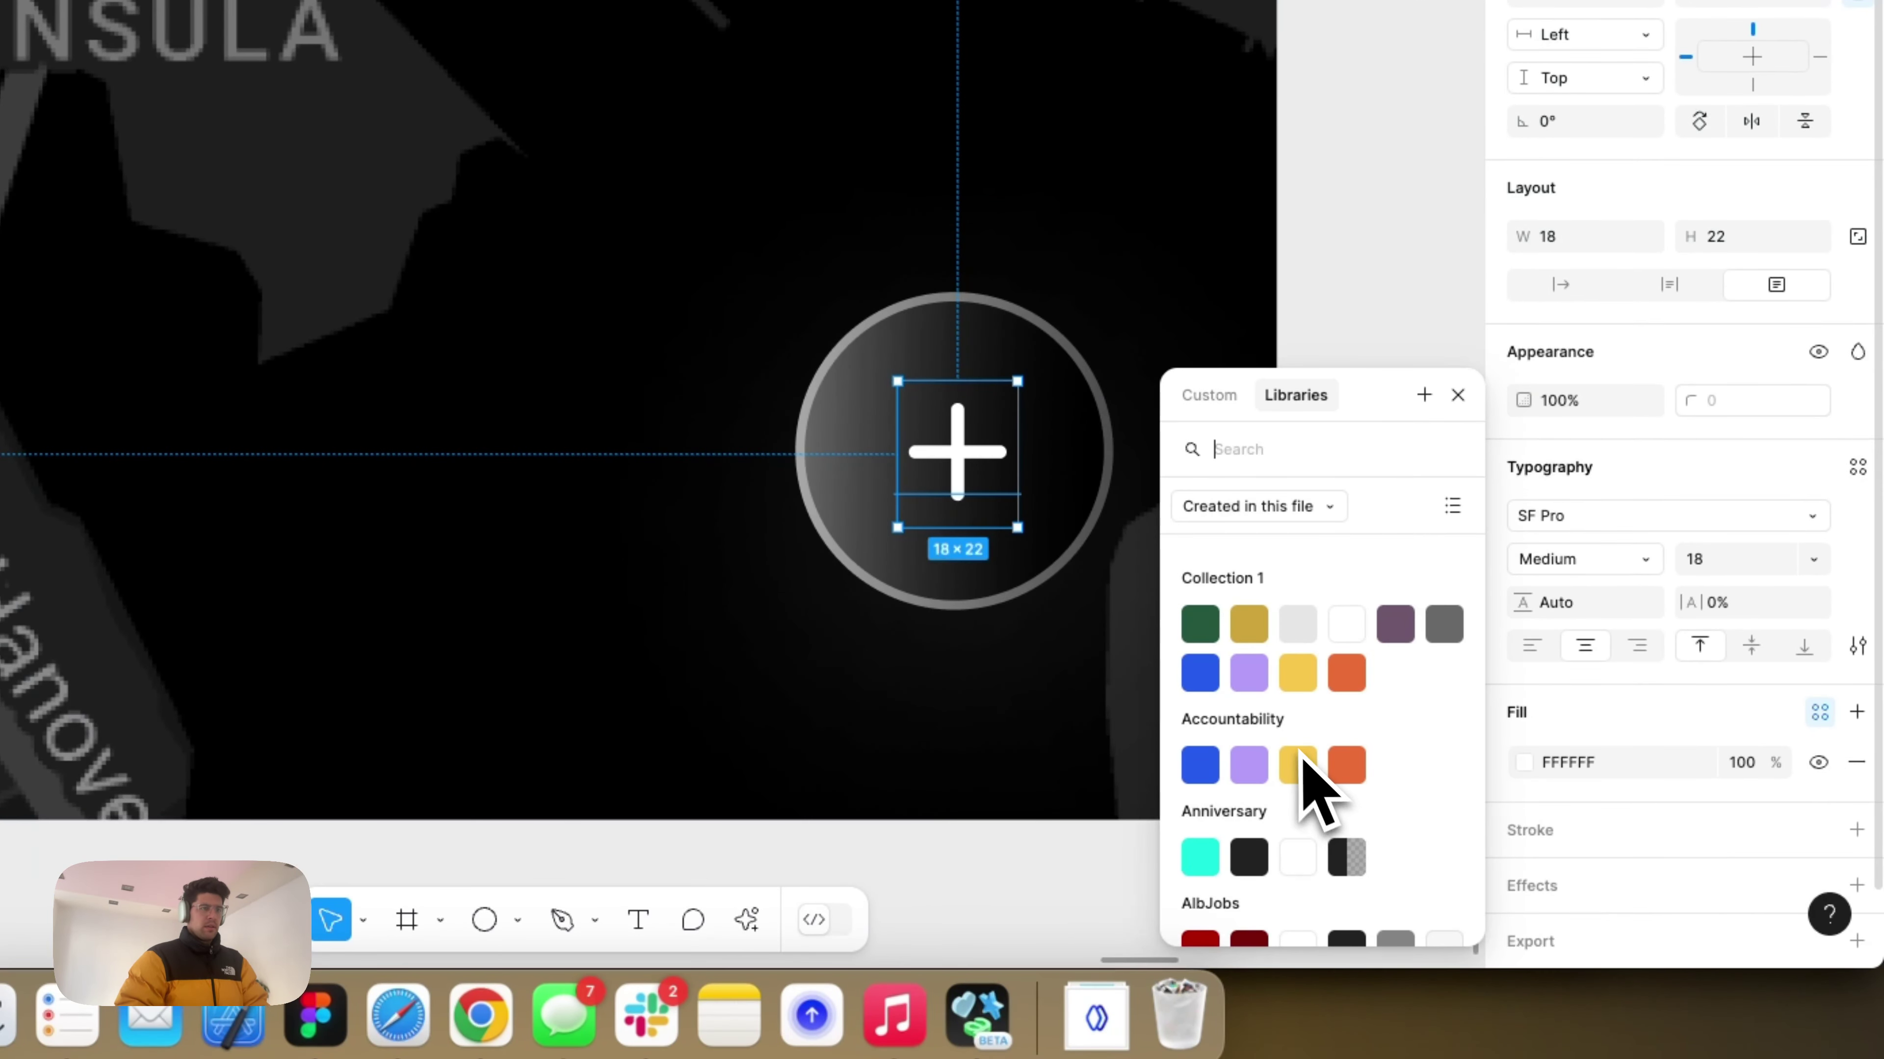
{"action": "scroll", "coordinate": [1261, 779], "scroll_direction": "down", "scroll_amount": 5}
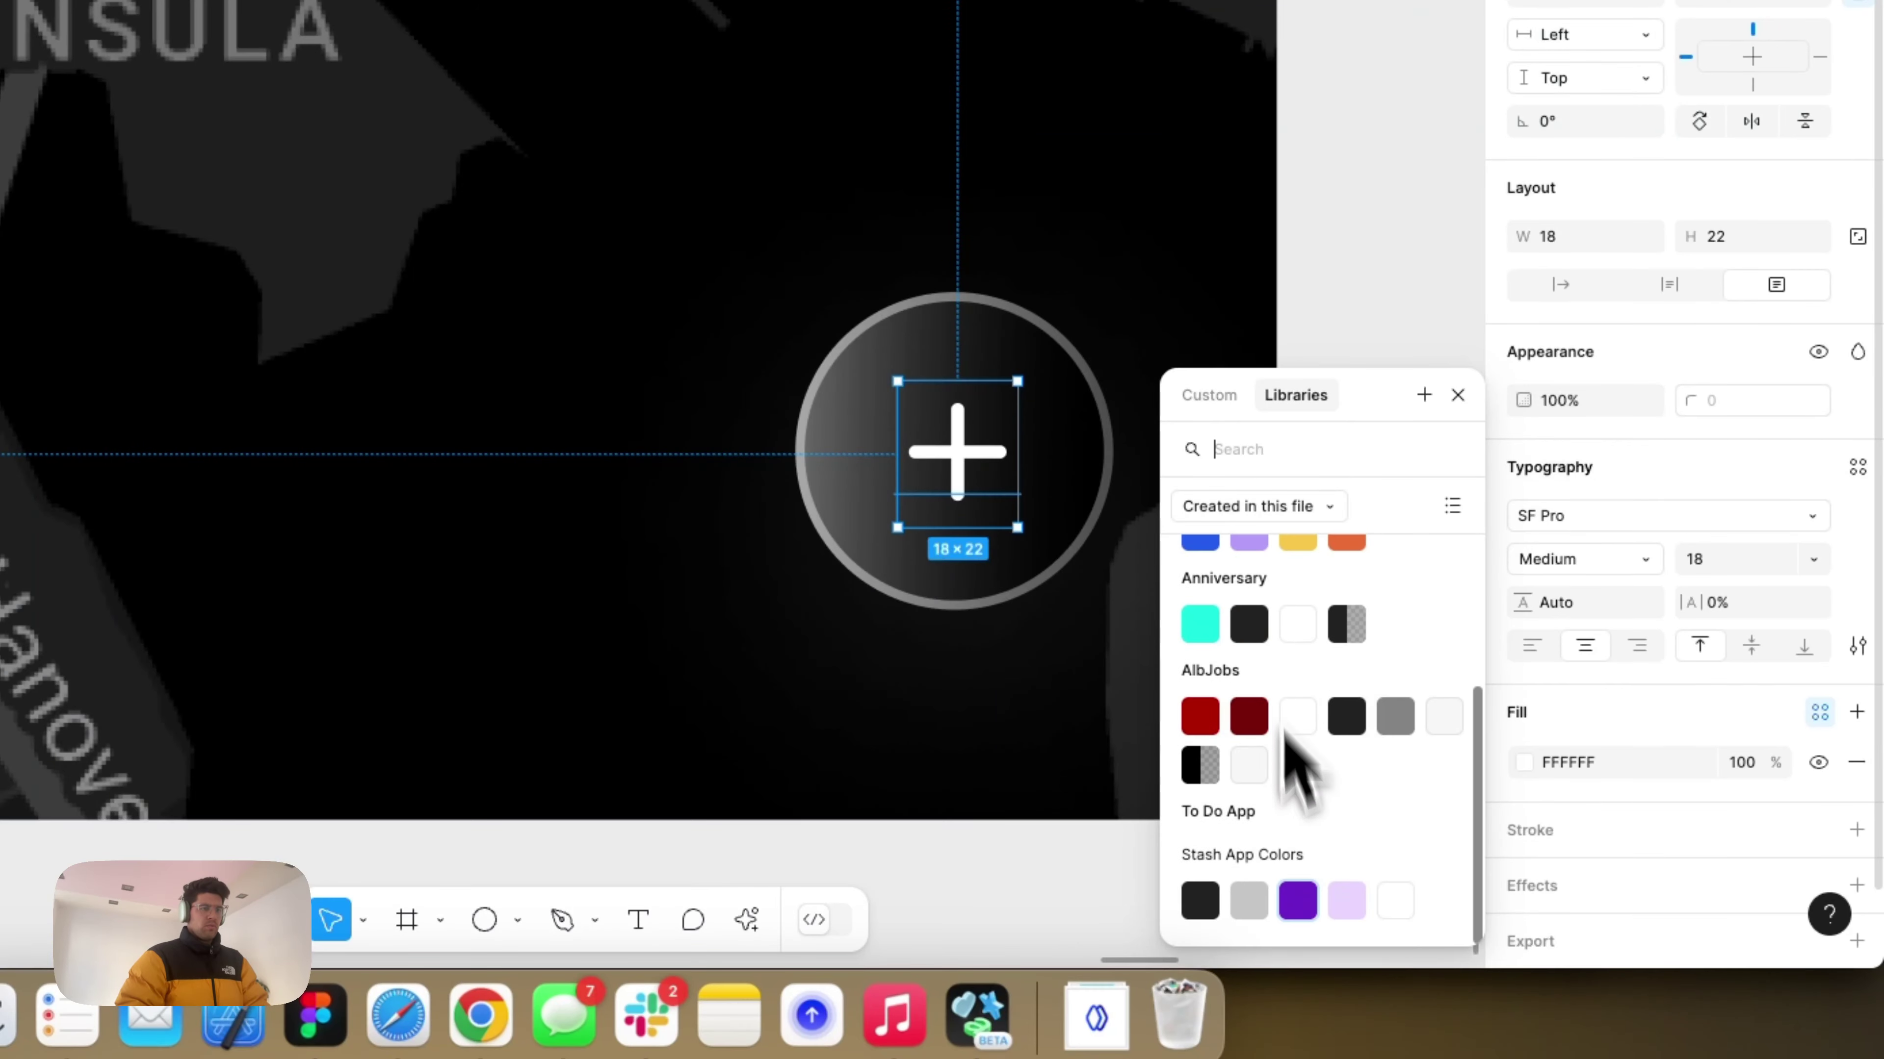
{"action": "left_click", "coordinate": [1293, 900]}
{"action": "left_click", "coordinate": [1526, 761]}
{"action": "left_click", "coordinate": [1343, 899]}
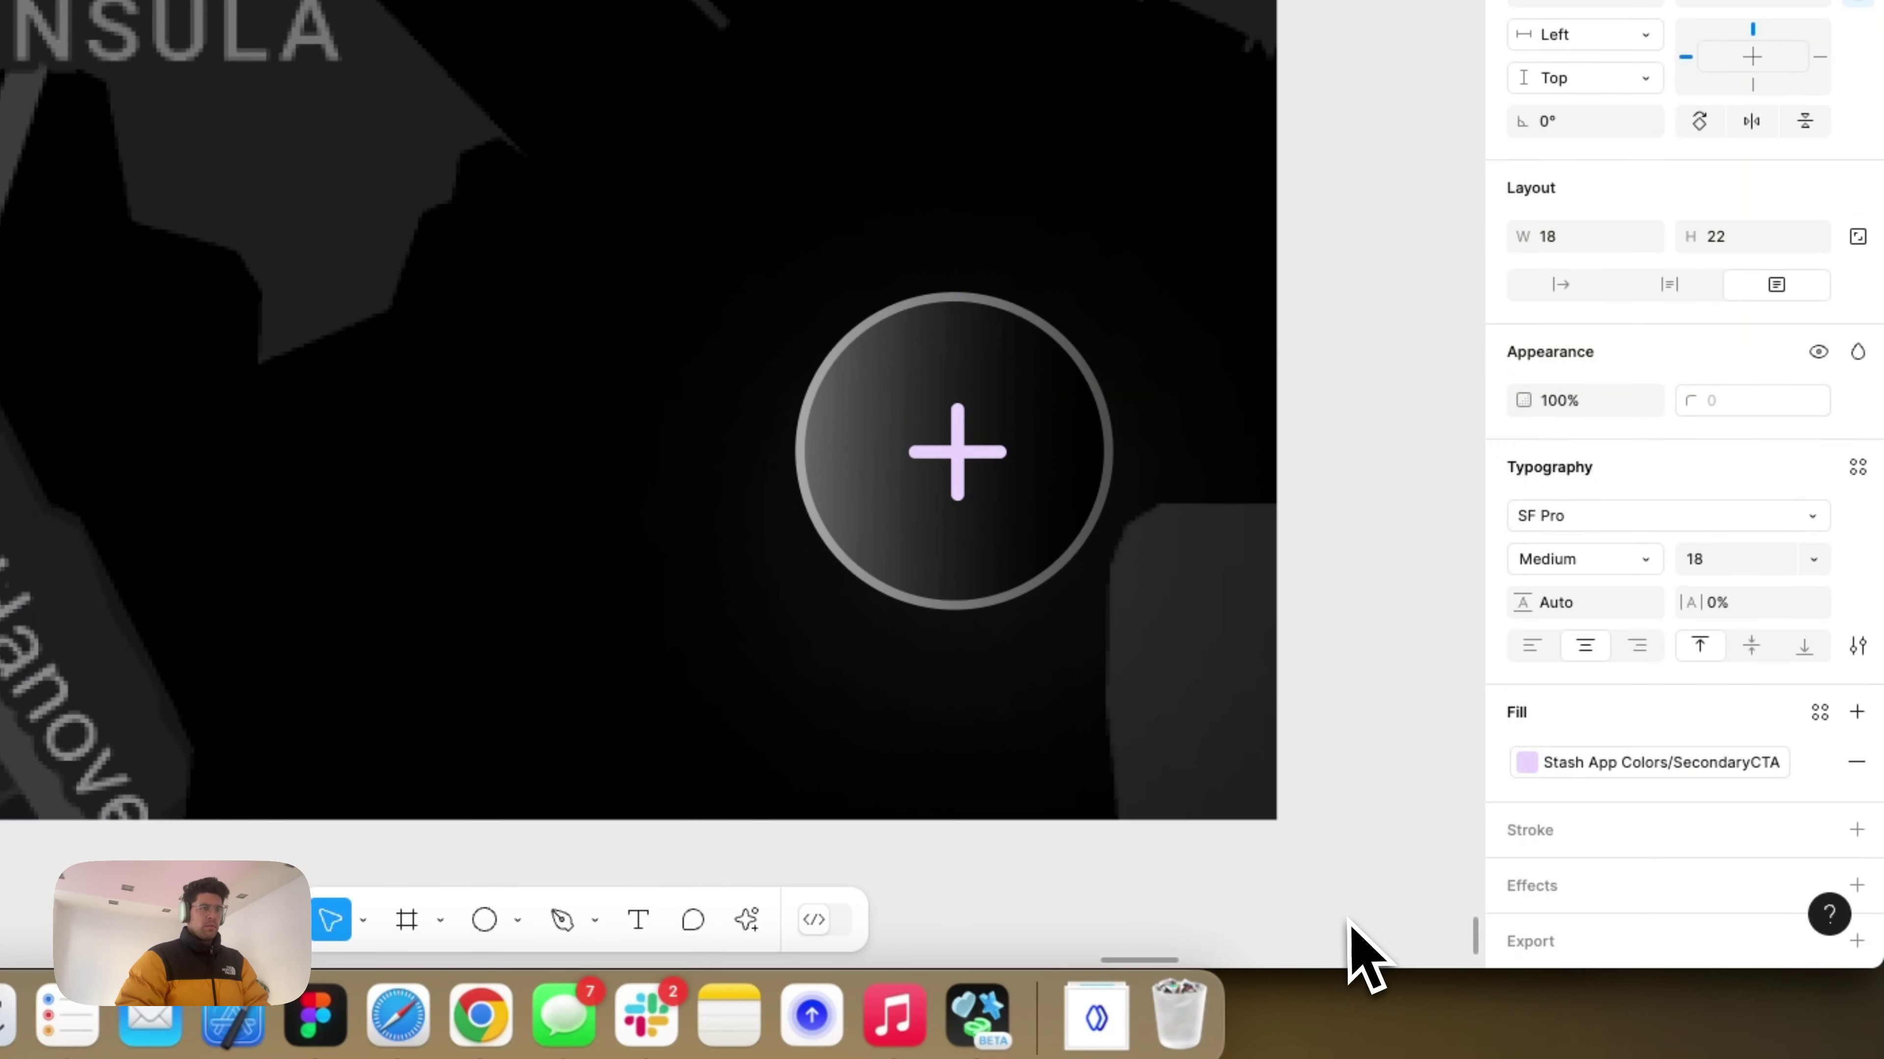
{"action": "left_click", "coordinate": [1331, 771]}
Step: Change the plus symbol's font weight to Bold
{"action": "scroll", "coordinate": [1303, 766], "scroll_direction": "down", "scroll_amount": 5}
{"action": "scroll", "coordinate": [1294, 765], "scroll_direction": "left", "scroll_amount": 2}
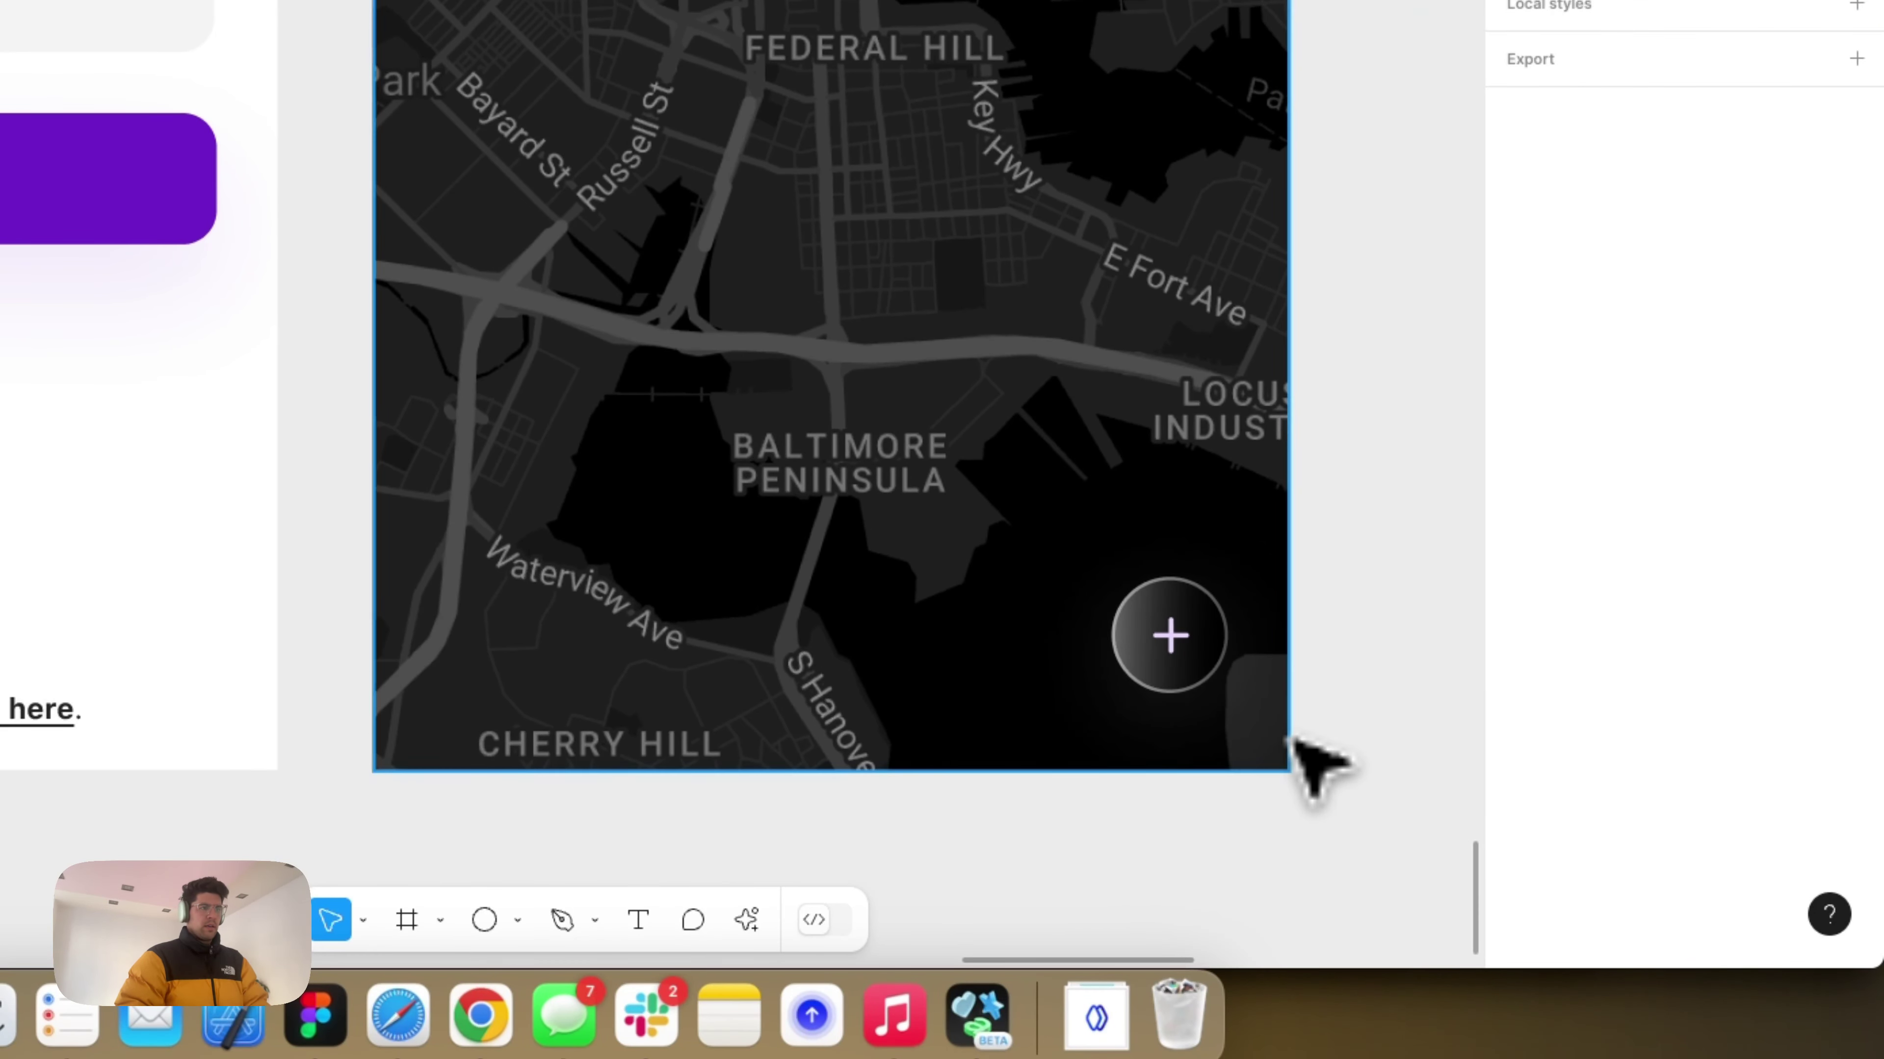
{"action": "scroll", "coordinate": [1298, 765], "scroll_direction": "right", "scroll_amount": 3}
{"action": "left_click", "coordinate": [978, 633]}
{"action": "left_click", "coordinate": [1602, 562]}
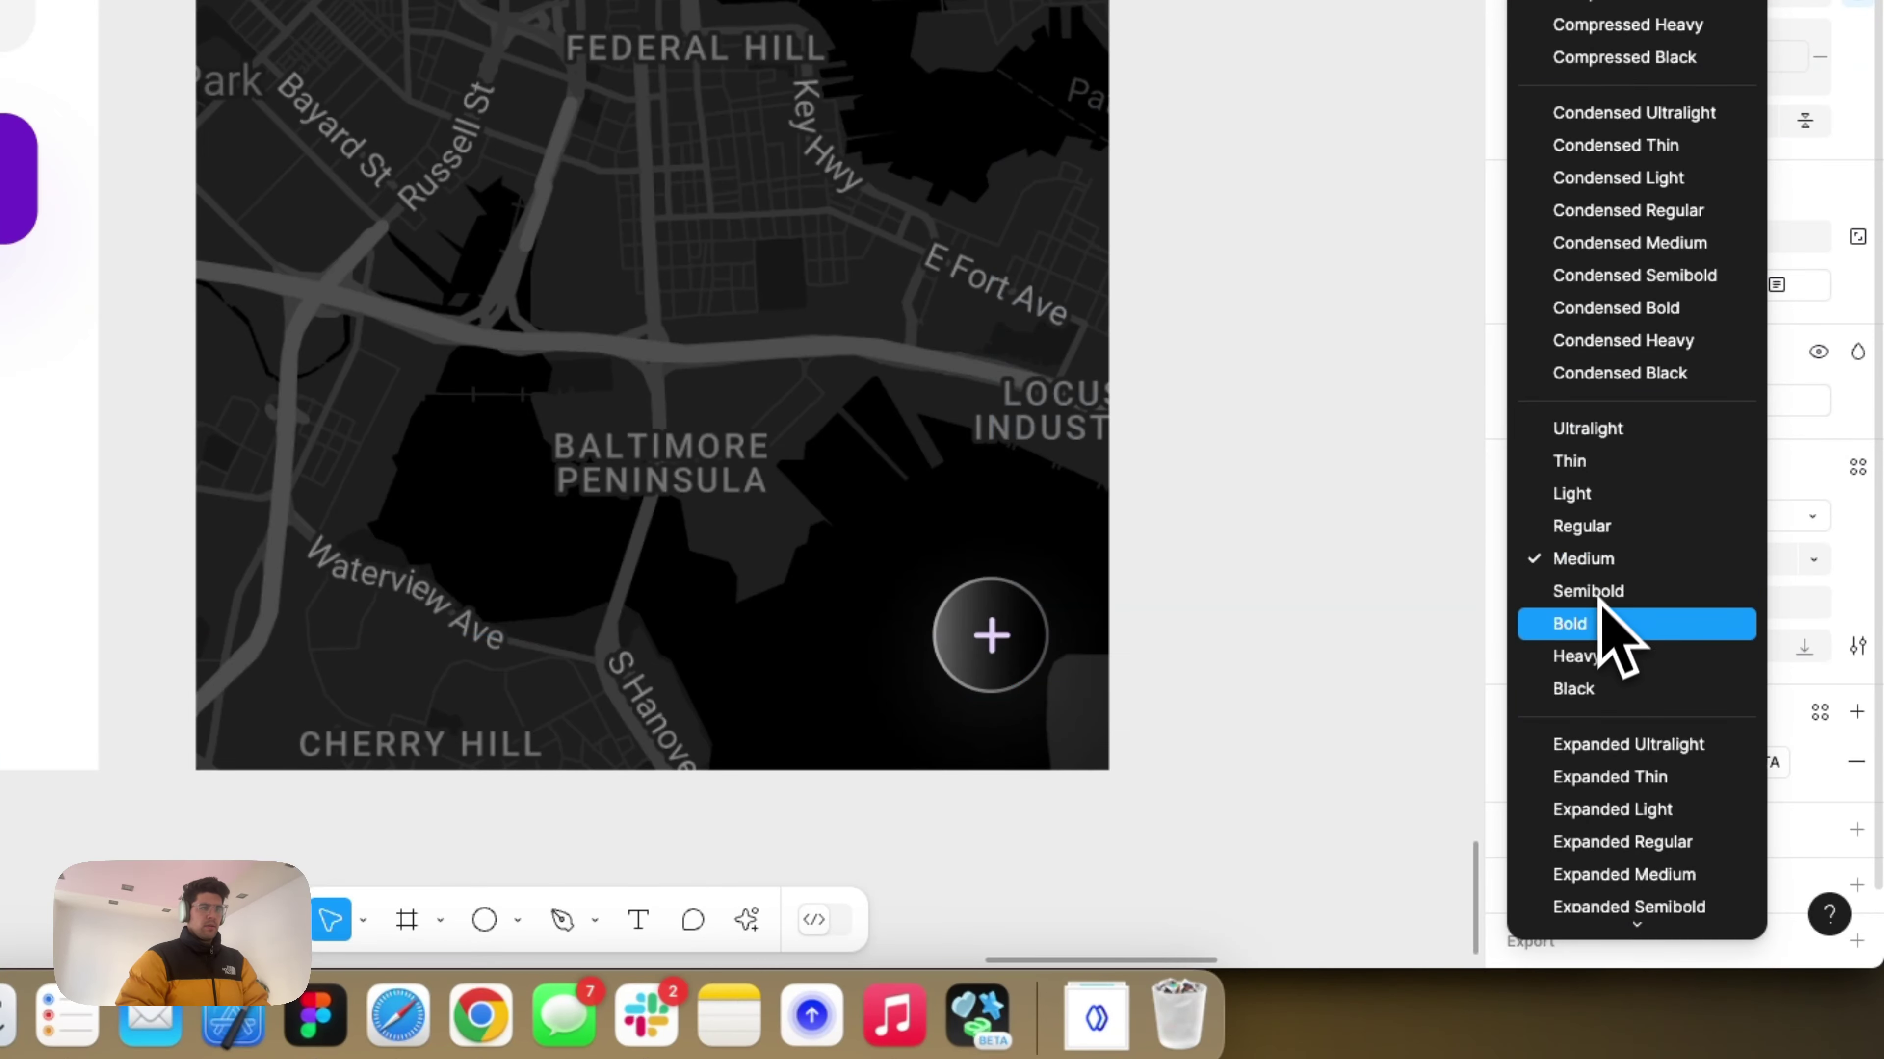
{"action": "left_click", "coordinate": [1606, 623]}
{"action": "left_click", "coordinate": [1241, 639]}
Step: Enlarge the plus symbol with the Scale tool to about 22 × 28
{"action": "scroll", "coordinate": [1046, 681], "scroll_direction": "up", "scroll_amount": 5}
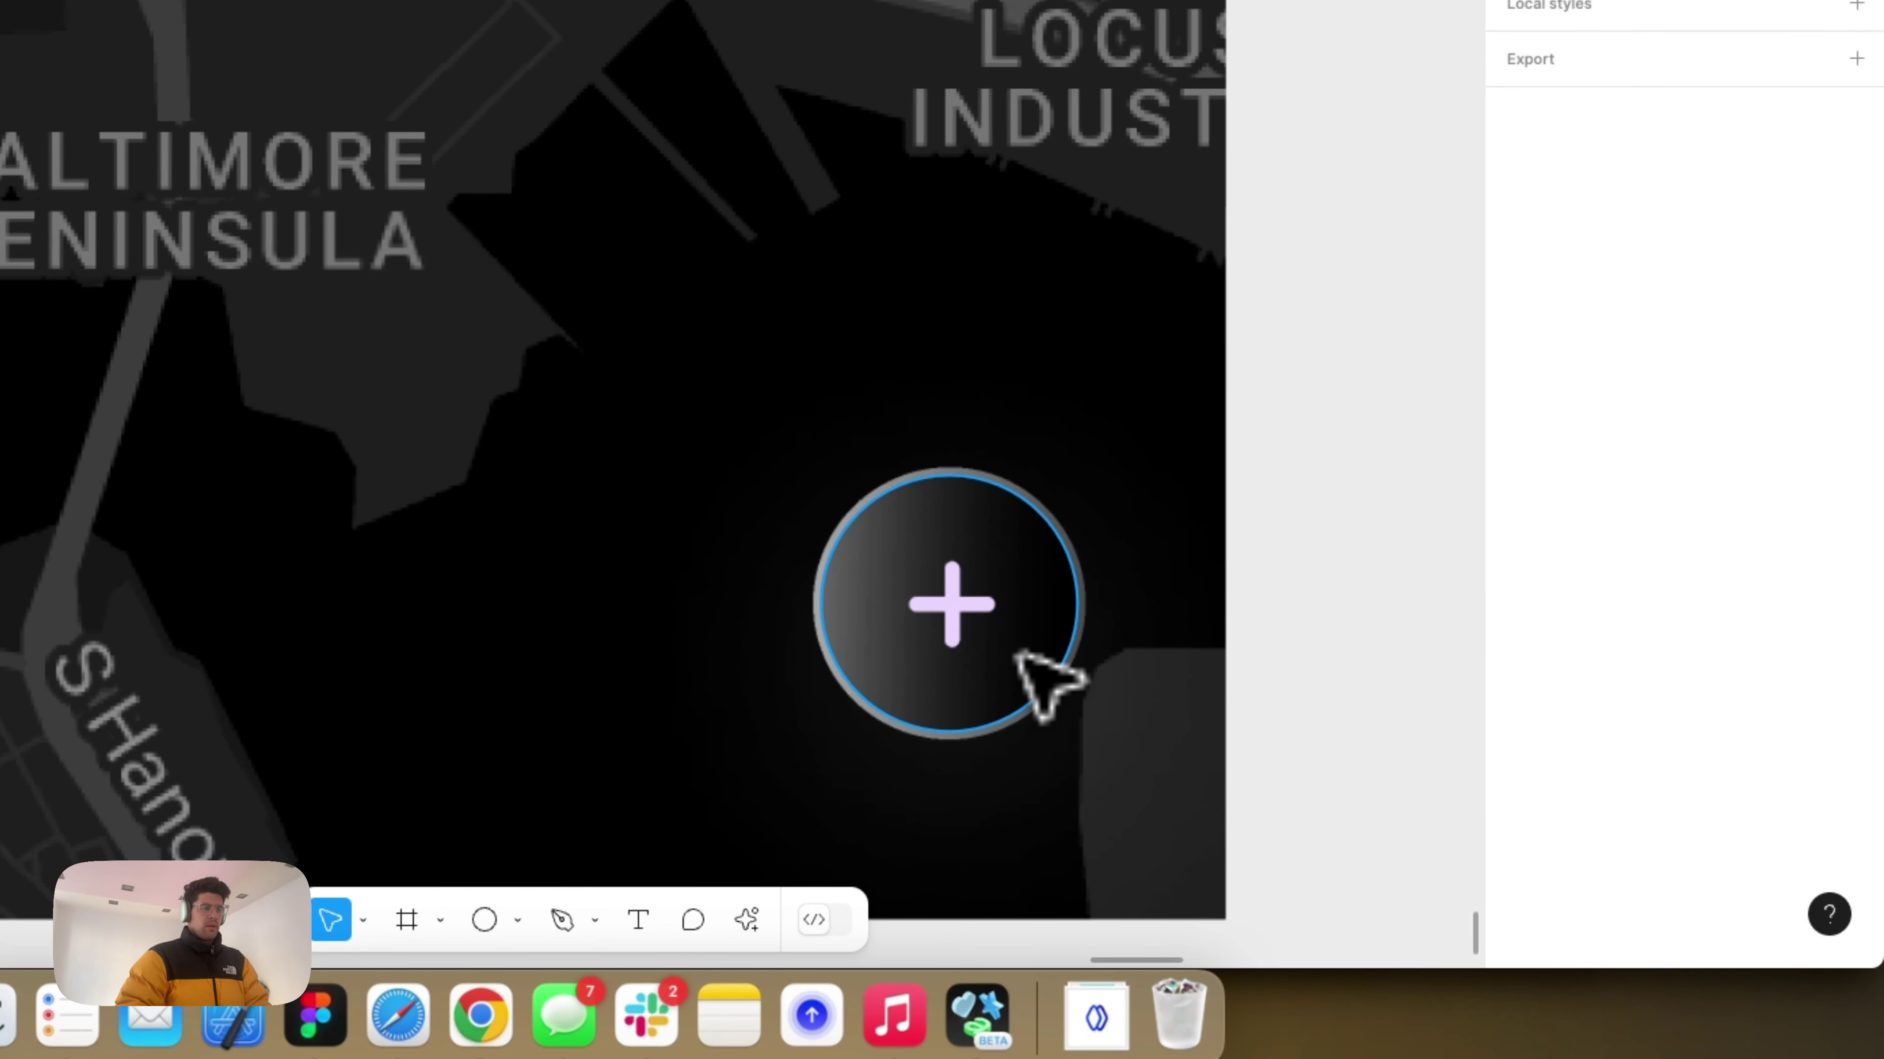
{"action": "left_click", "coordinate": [977, 635]}
{"action": "scroll", "coordinate": [987, 653], "scroll_direction": "down", "scroll_amount": 6}
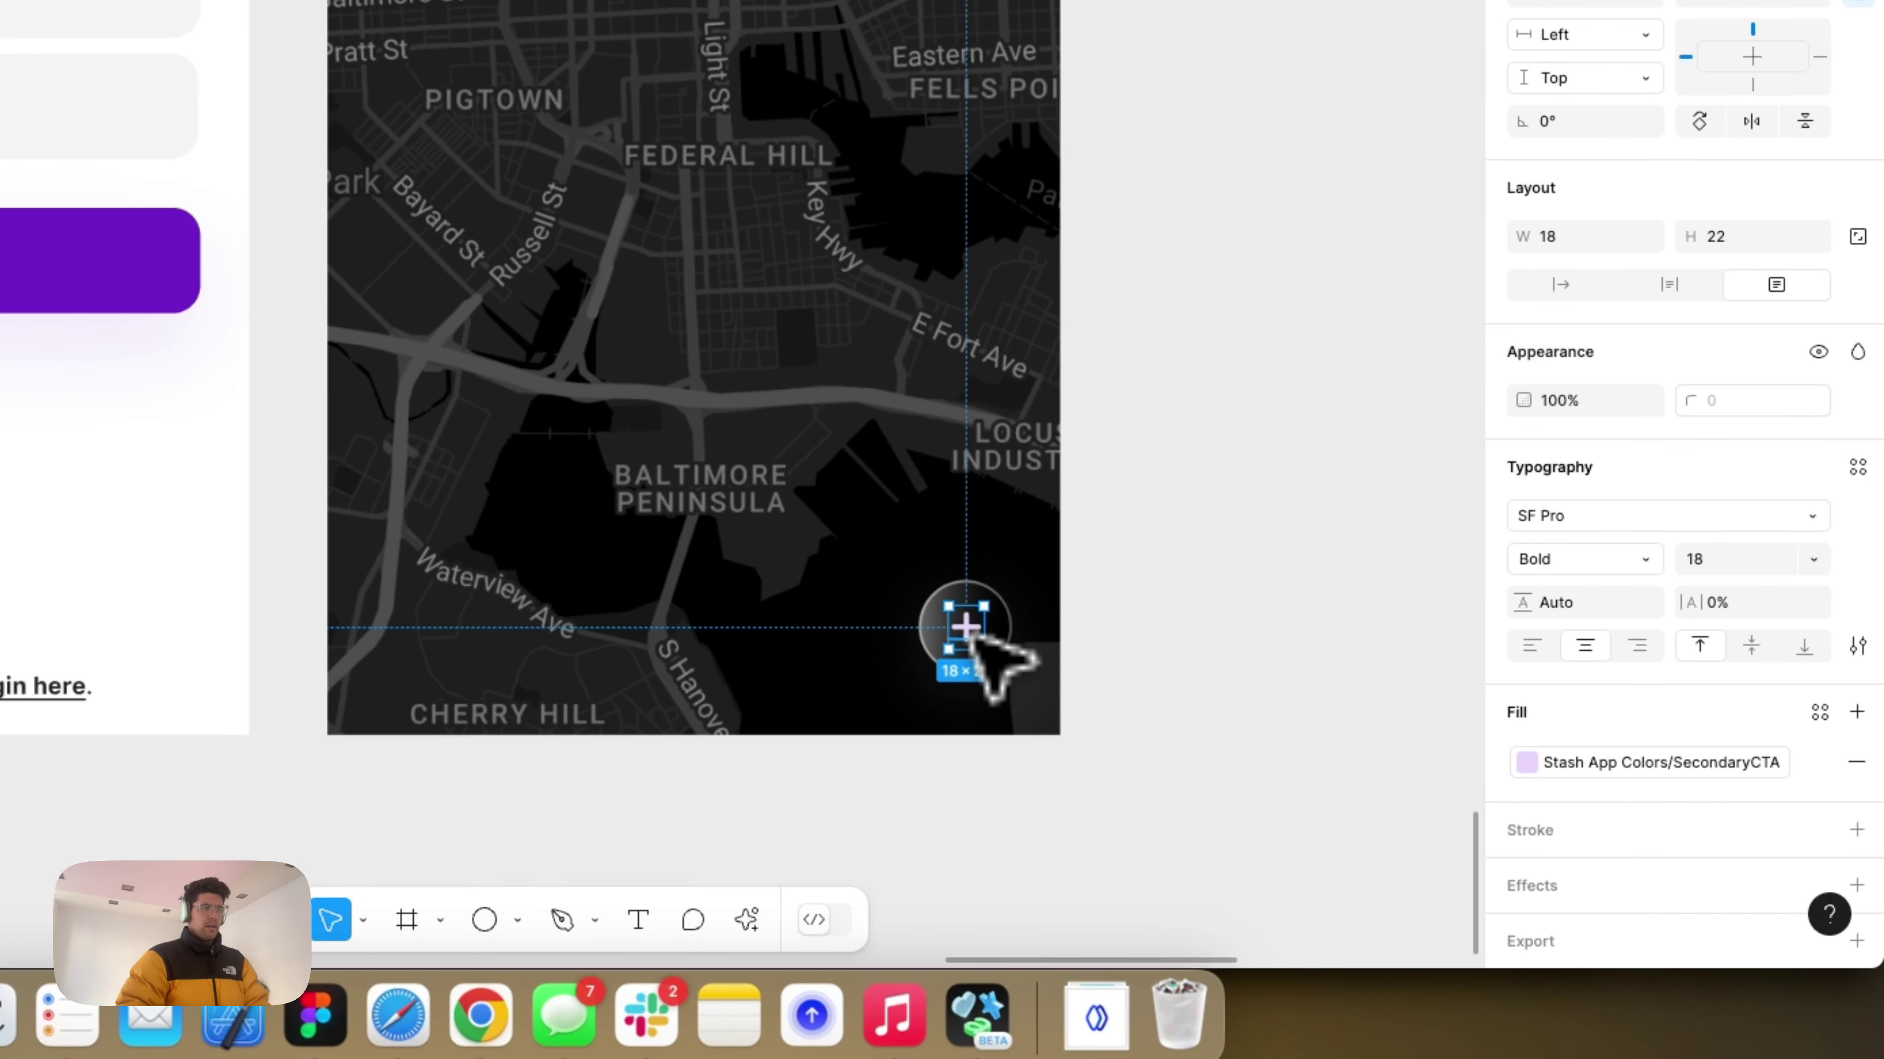
{"action": "scroll", "coordinate": [994, 646], "scroll_direction": "up", "scroll_amount": 4}
{"action": "left_click", "coordinate": [1001, 614]}
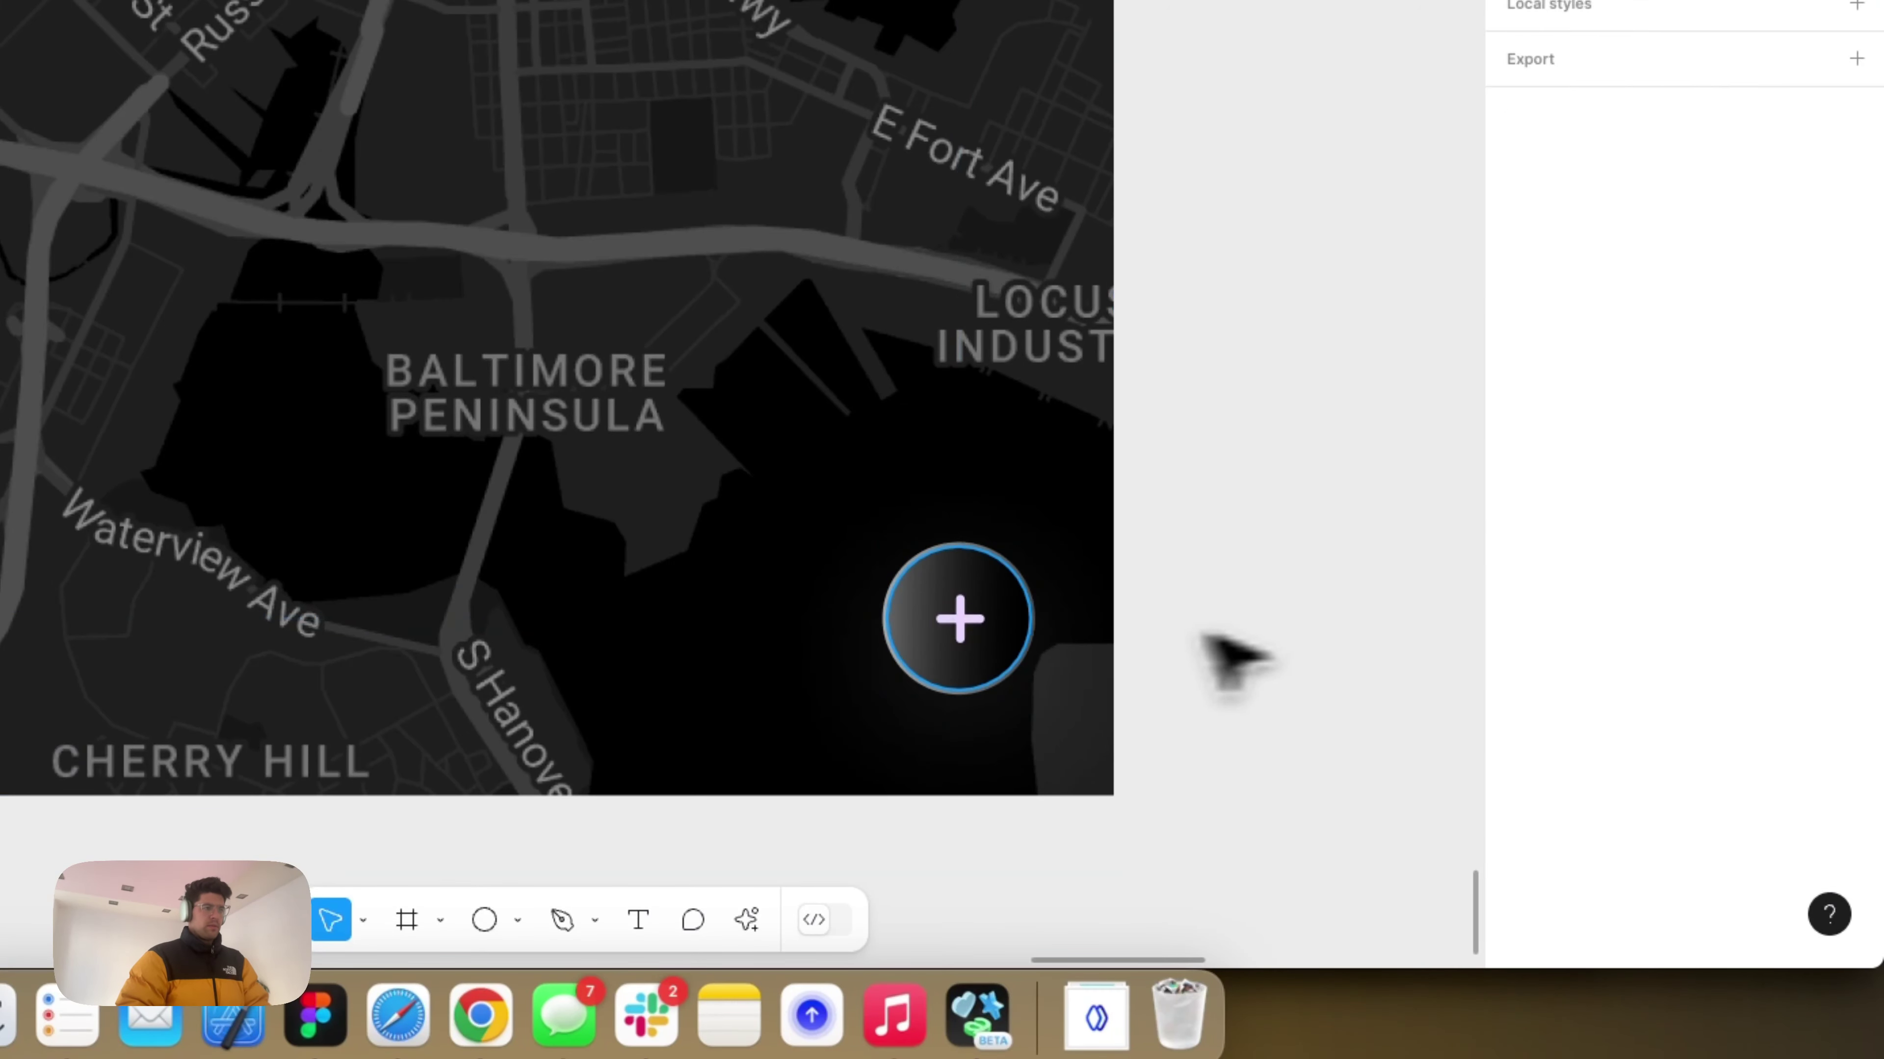
{"action": "left_click", "coordinate": [977, 622]}
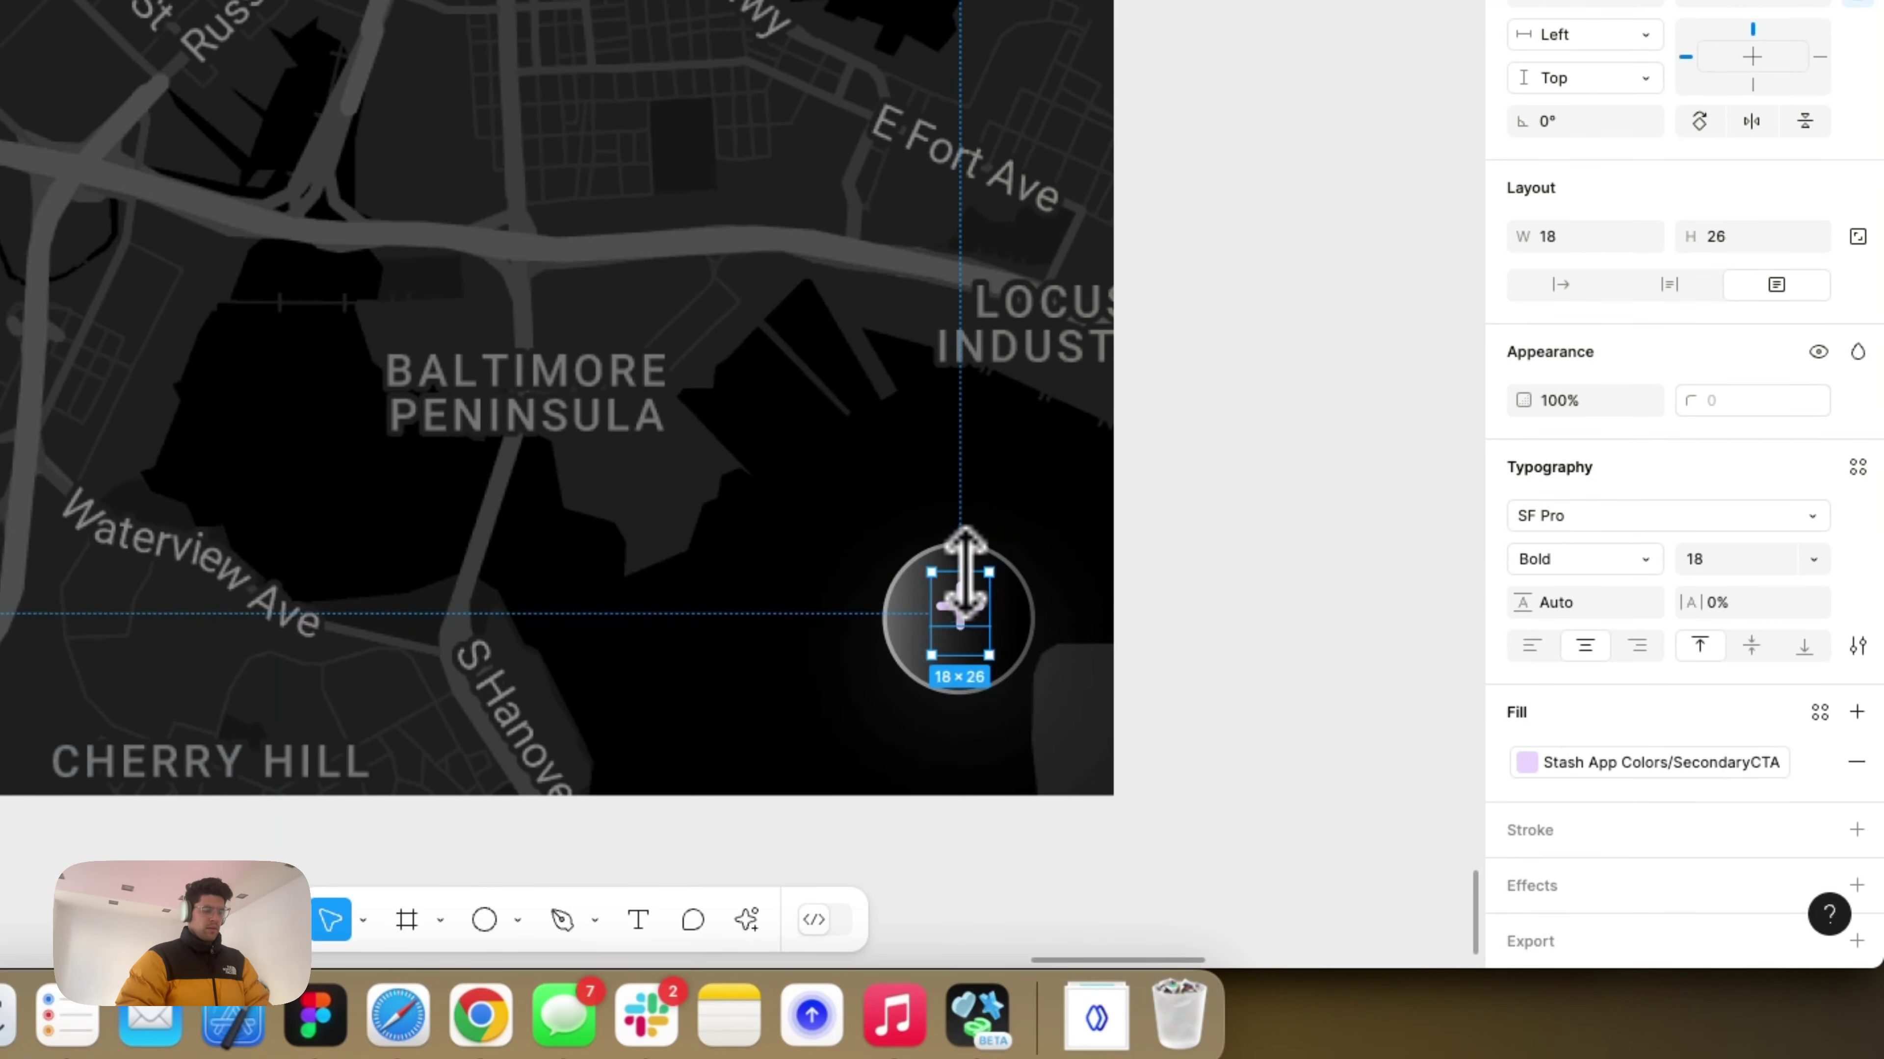
{"action": "key", "text": "k"}
{"action": "left_click_drag", "start_coordinate": [963, 572], "coordinate": [958, 568]}
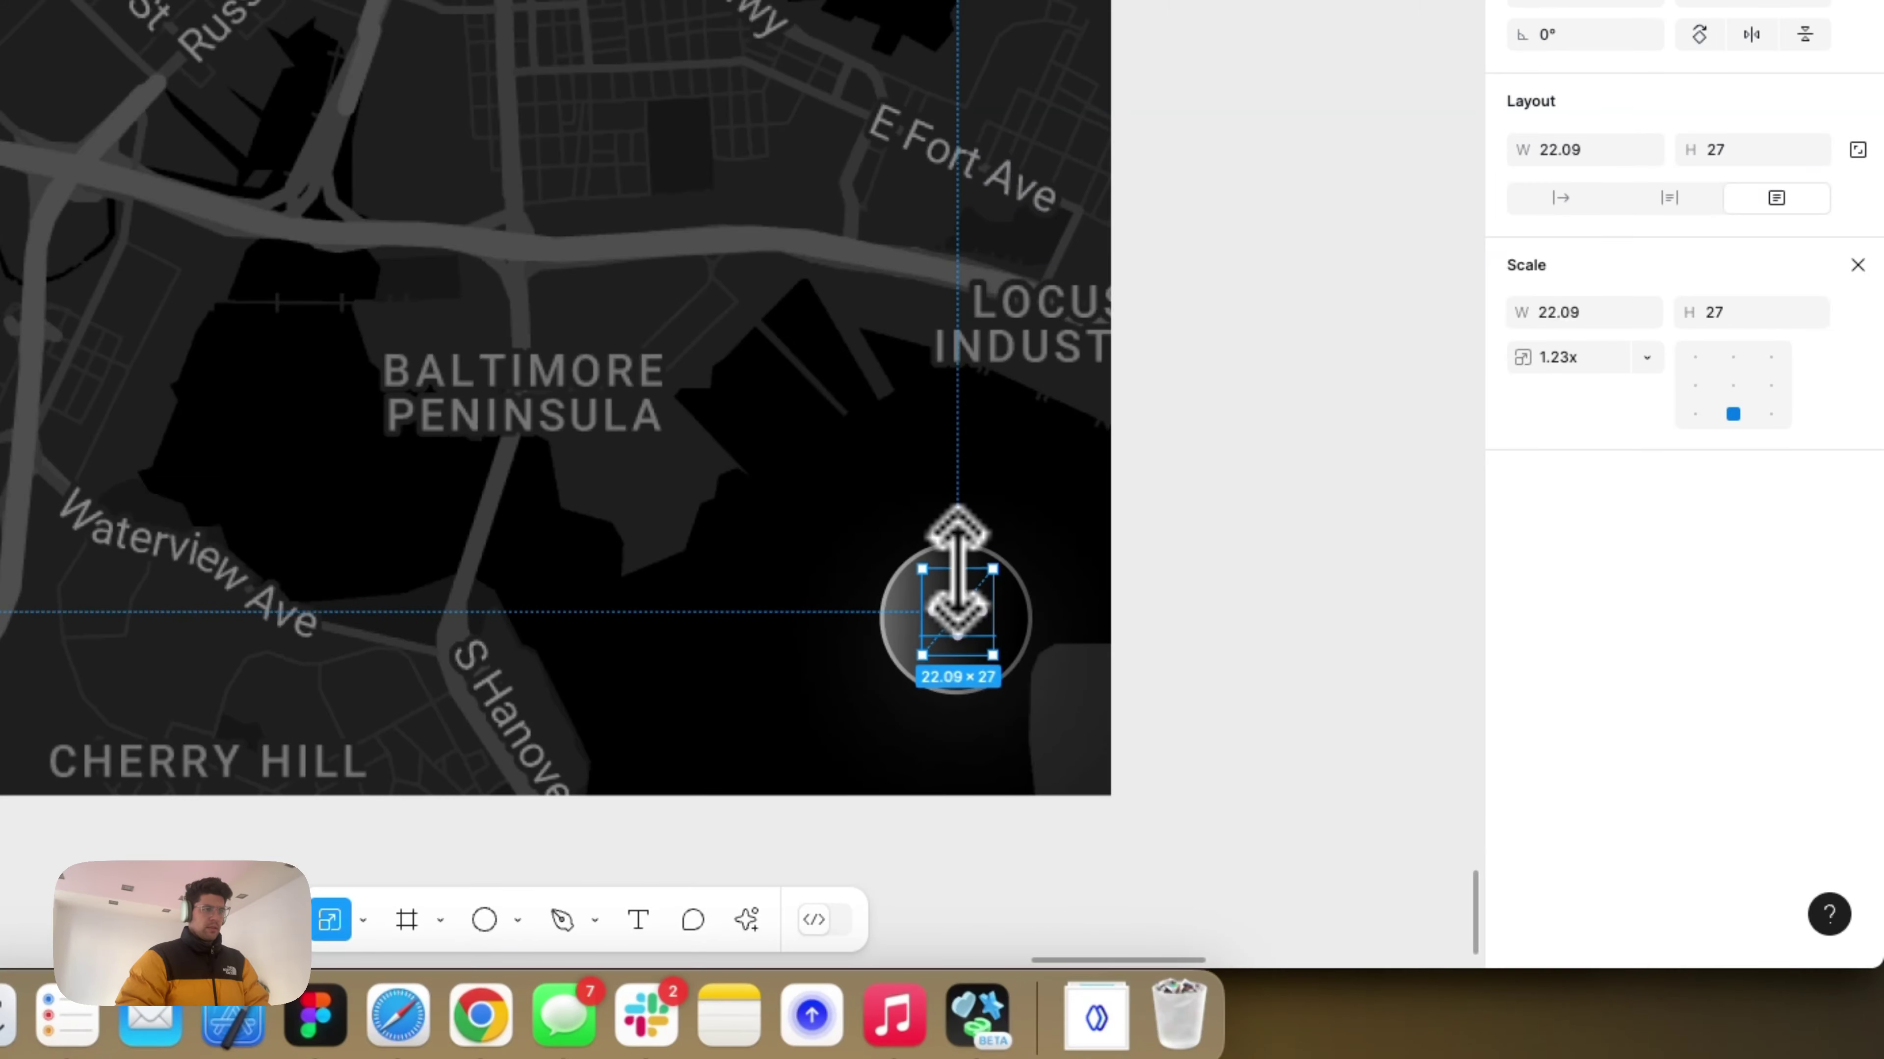
Step: Move the enlarged plus symbol down to Y 743 so it sits in the middle of the circle
{"action": "scroll", "coordinate": [964, 624], "scroll_direction": "up", "scroll_amount": 5}
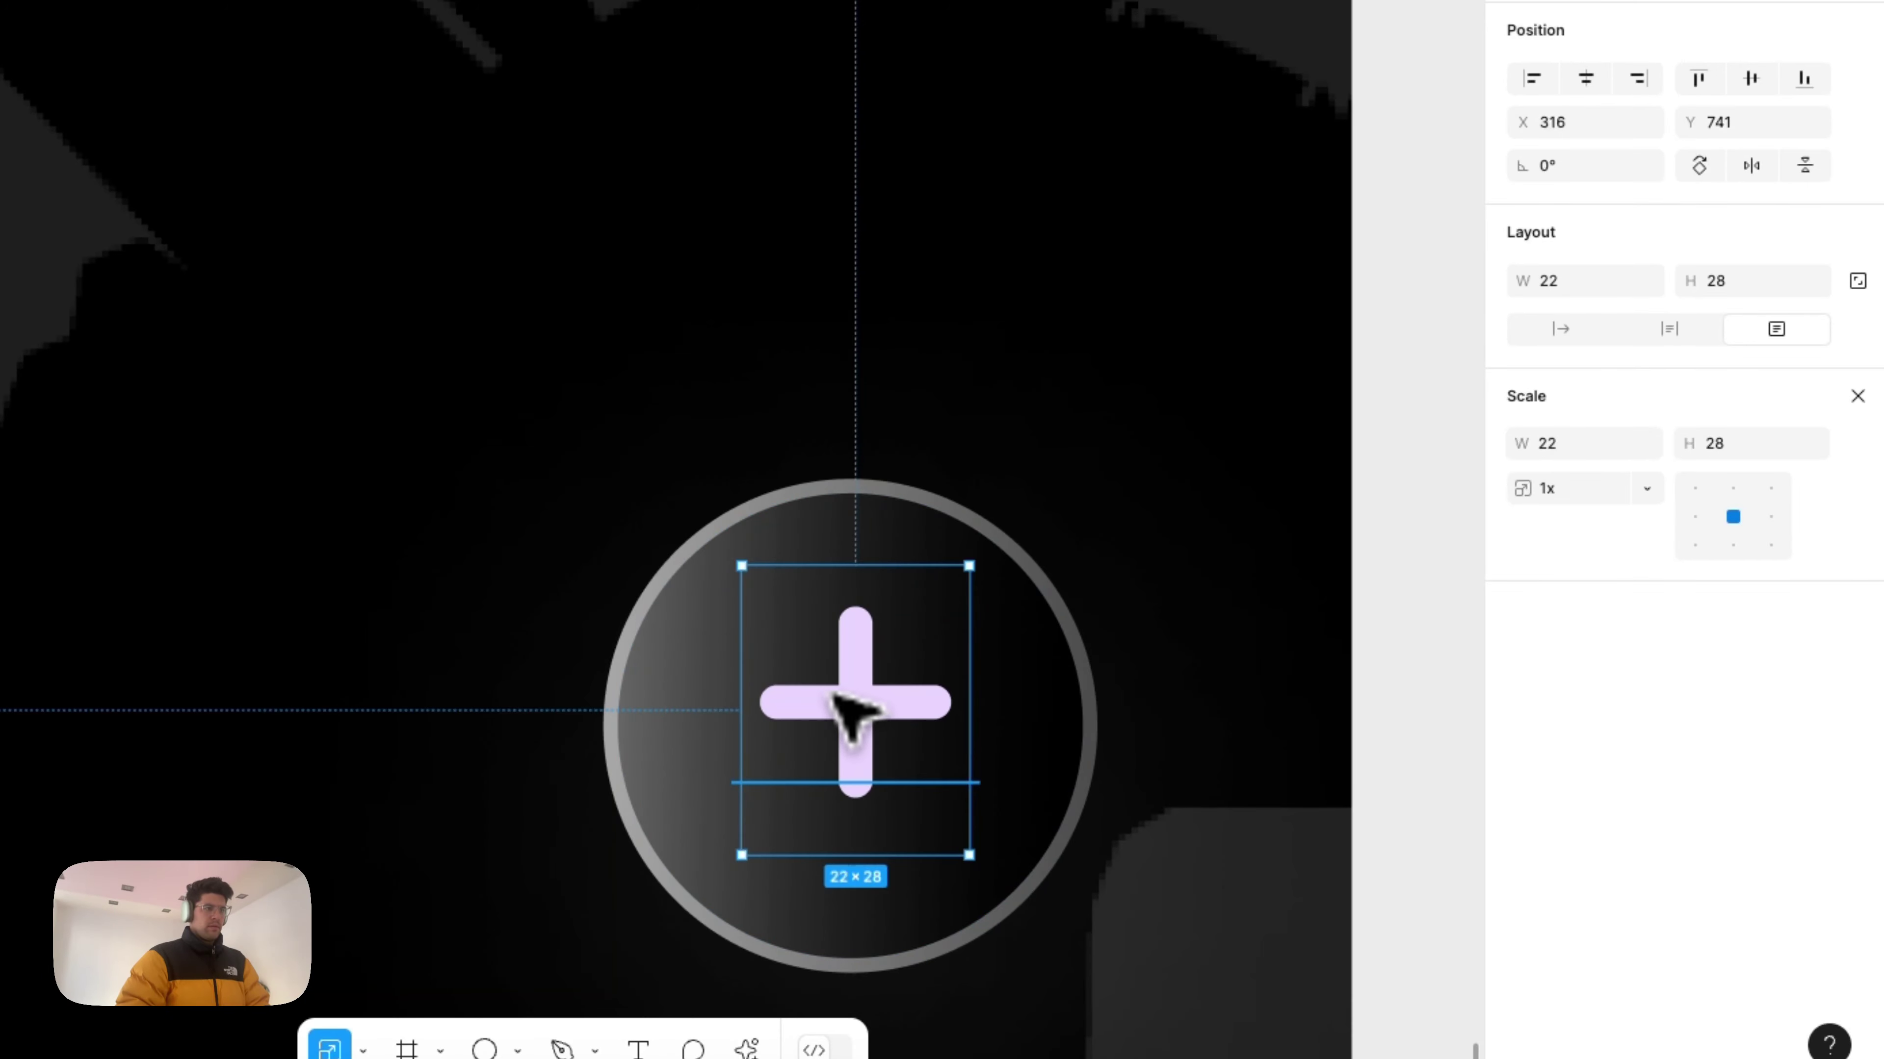
{"action": "left_click_drag", "start_coordinate": [834, 696], "coordinate": [829, 701]}
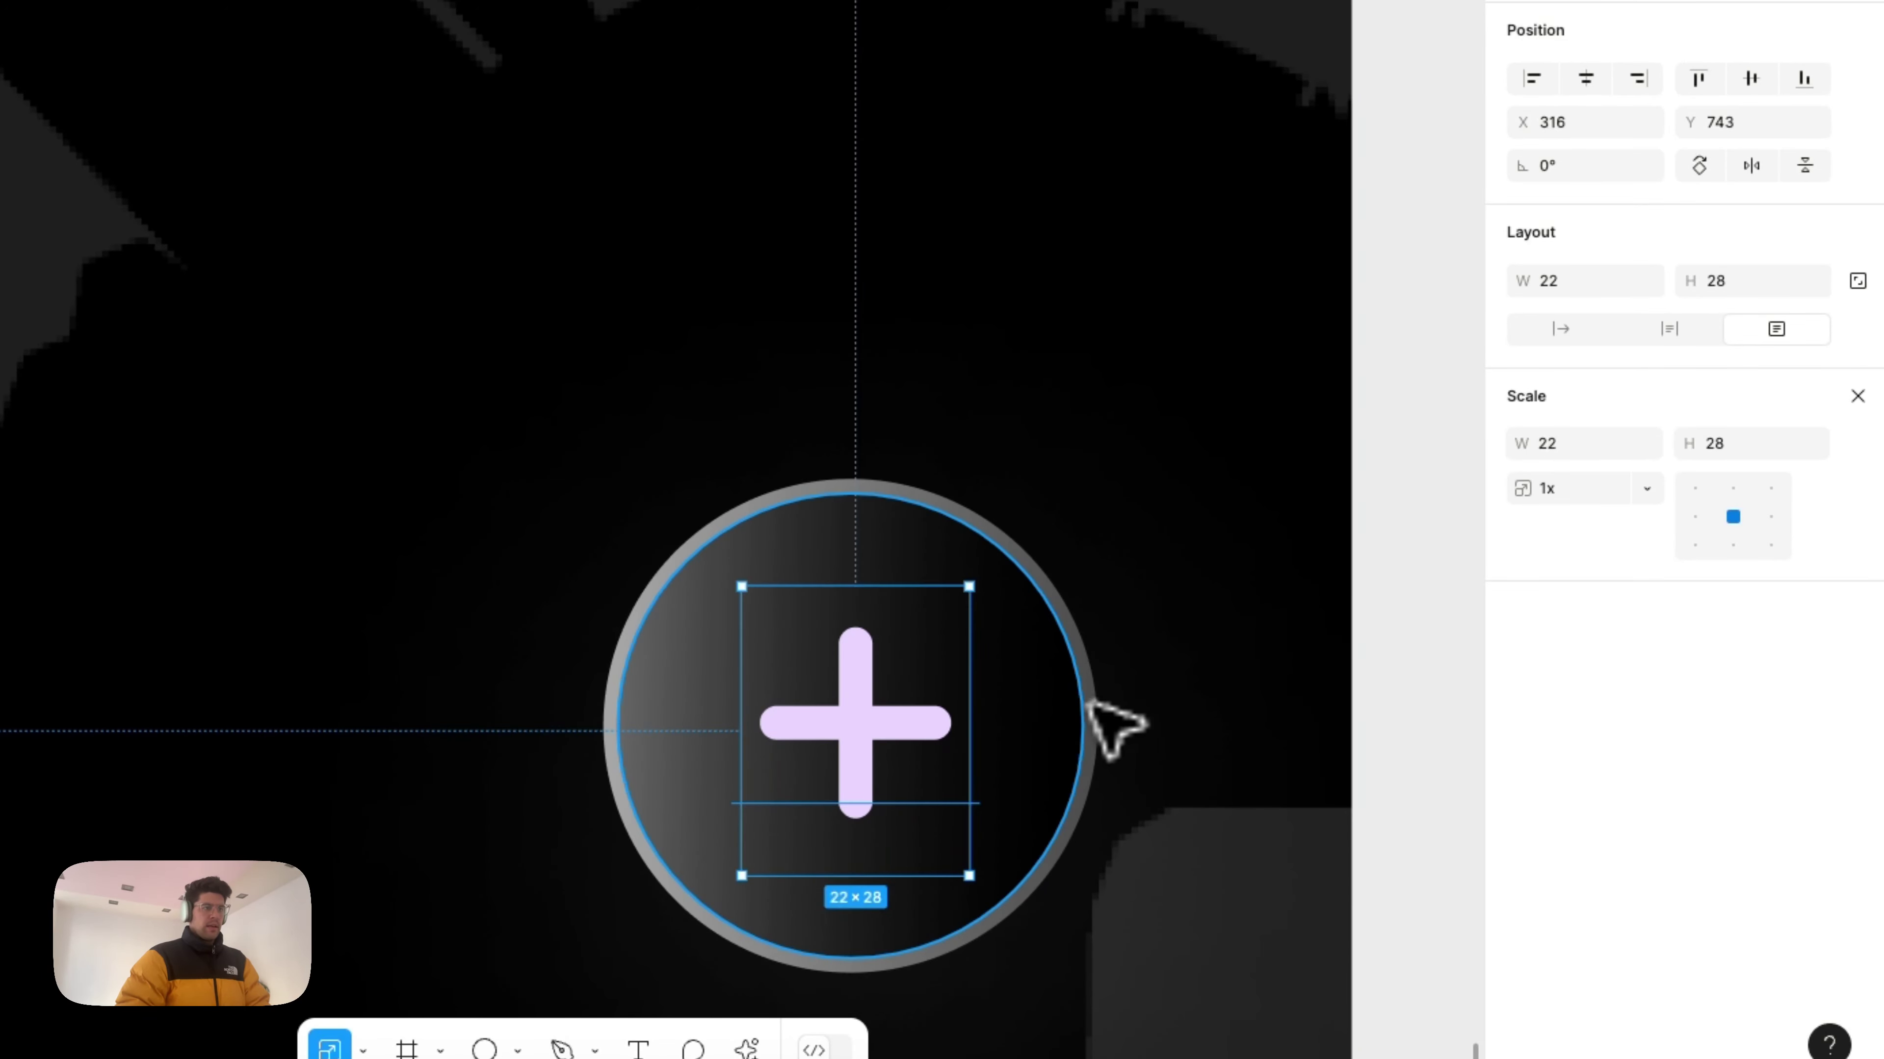
{"action": "left_click", "coordinate": [1096, 723], "text": "shift"}
Step: Scale the circle behind the plus symbol to 46 × 46
{"action": "left_click", "coordinate": [710, 797]}
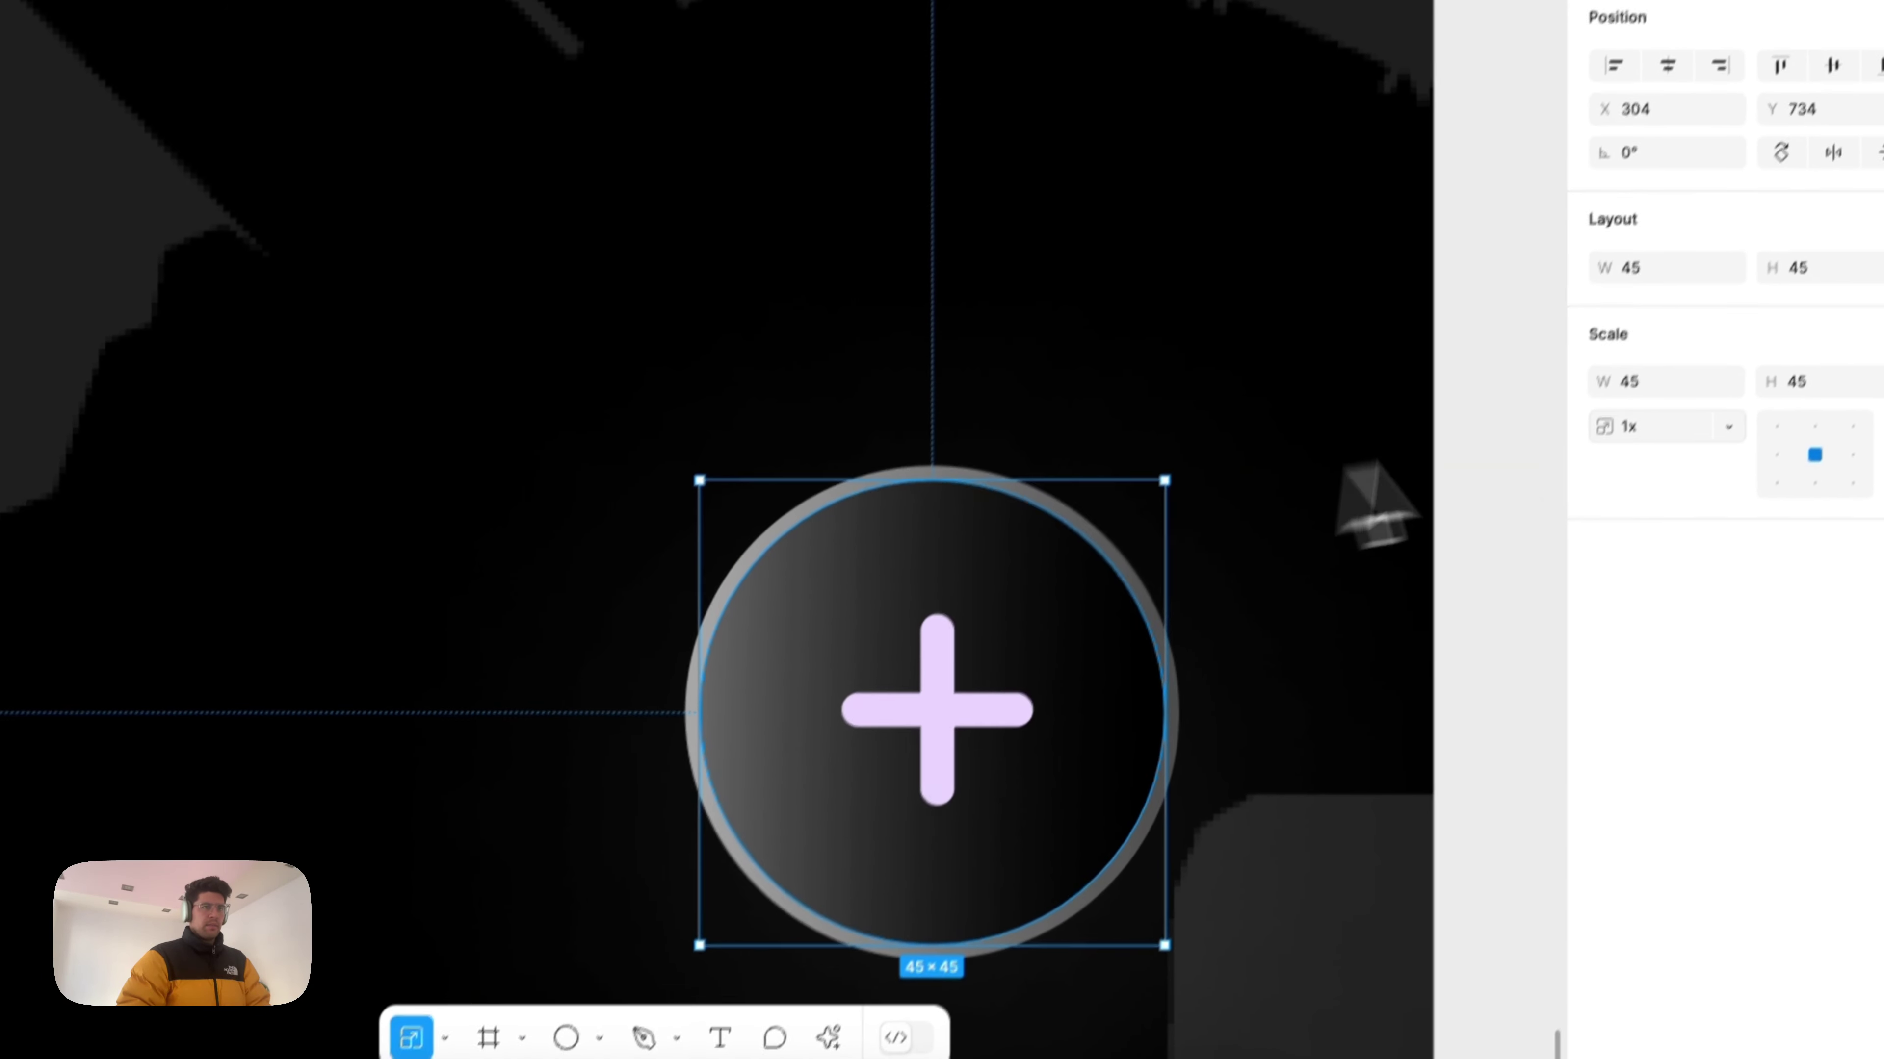
{"action": "left_click", "coordinate": [1589, 454]}
{"action": "type", "text": "1"}
{"action": "key", "text": "BackSpace"}
{"action": "type", "text": "46"}
{"action": "key", "text": "Tab"}
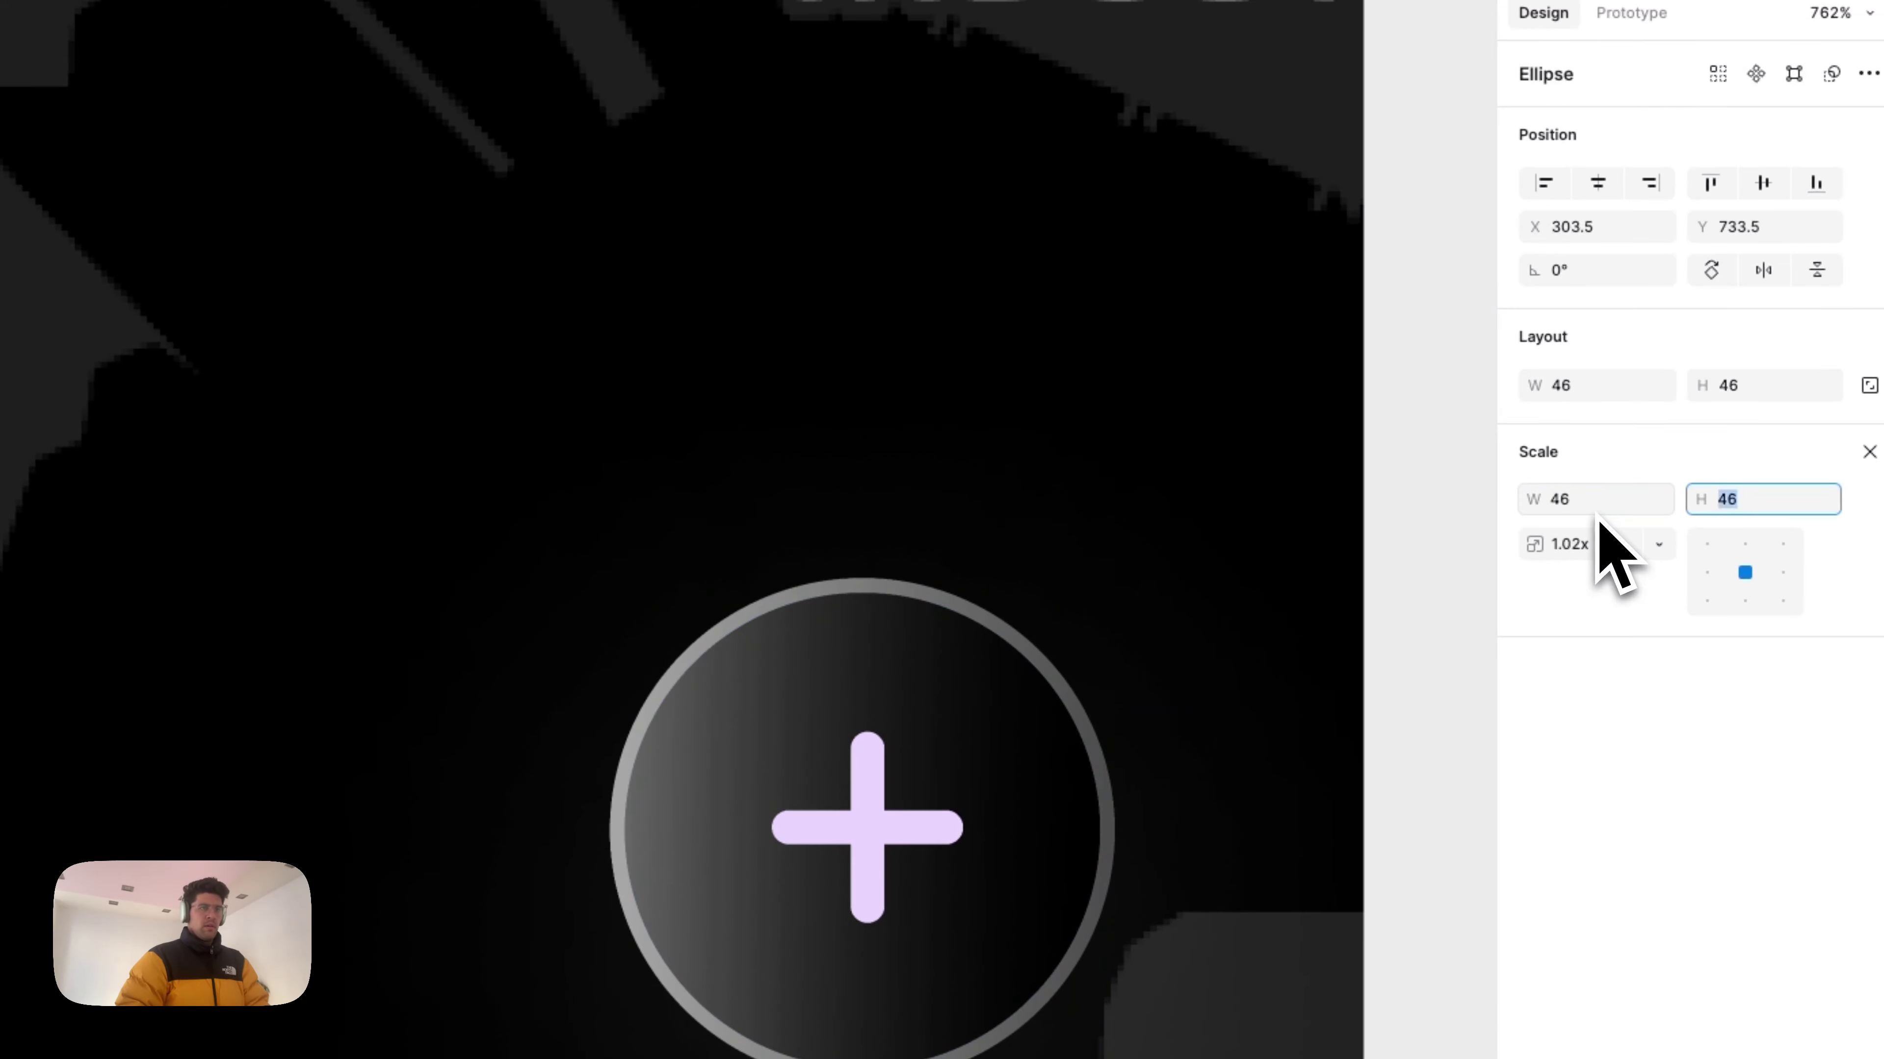
Step: Align the plus symbol and the circle behind it on their horizontal and vertical centers
{"action": "left_click", "coordinate": [864, 838]}
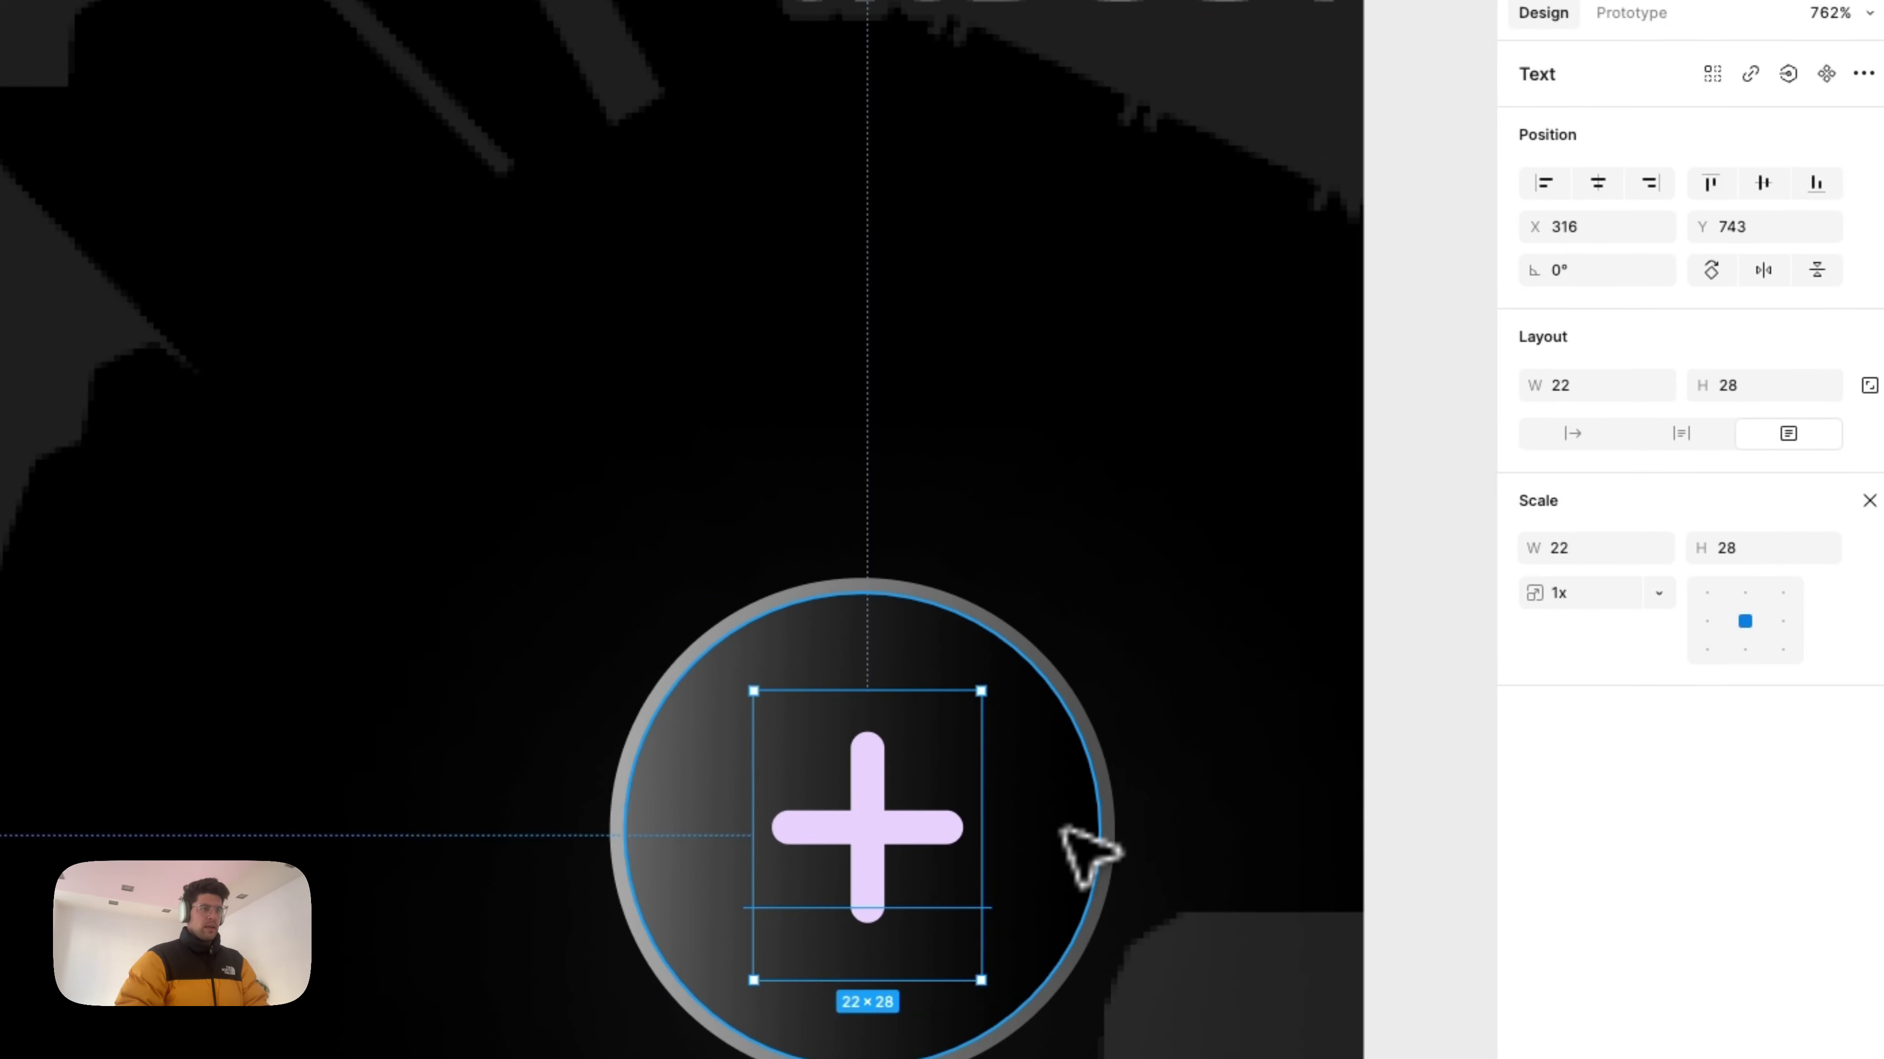
{"action": "left_click", "coordinate": [1075, 846], "text": "shift"}
{"action": "left_click", "coordinate": [1592, 221]}
{"action": "left_click", "coordinate": [1758, 220]}
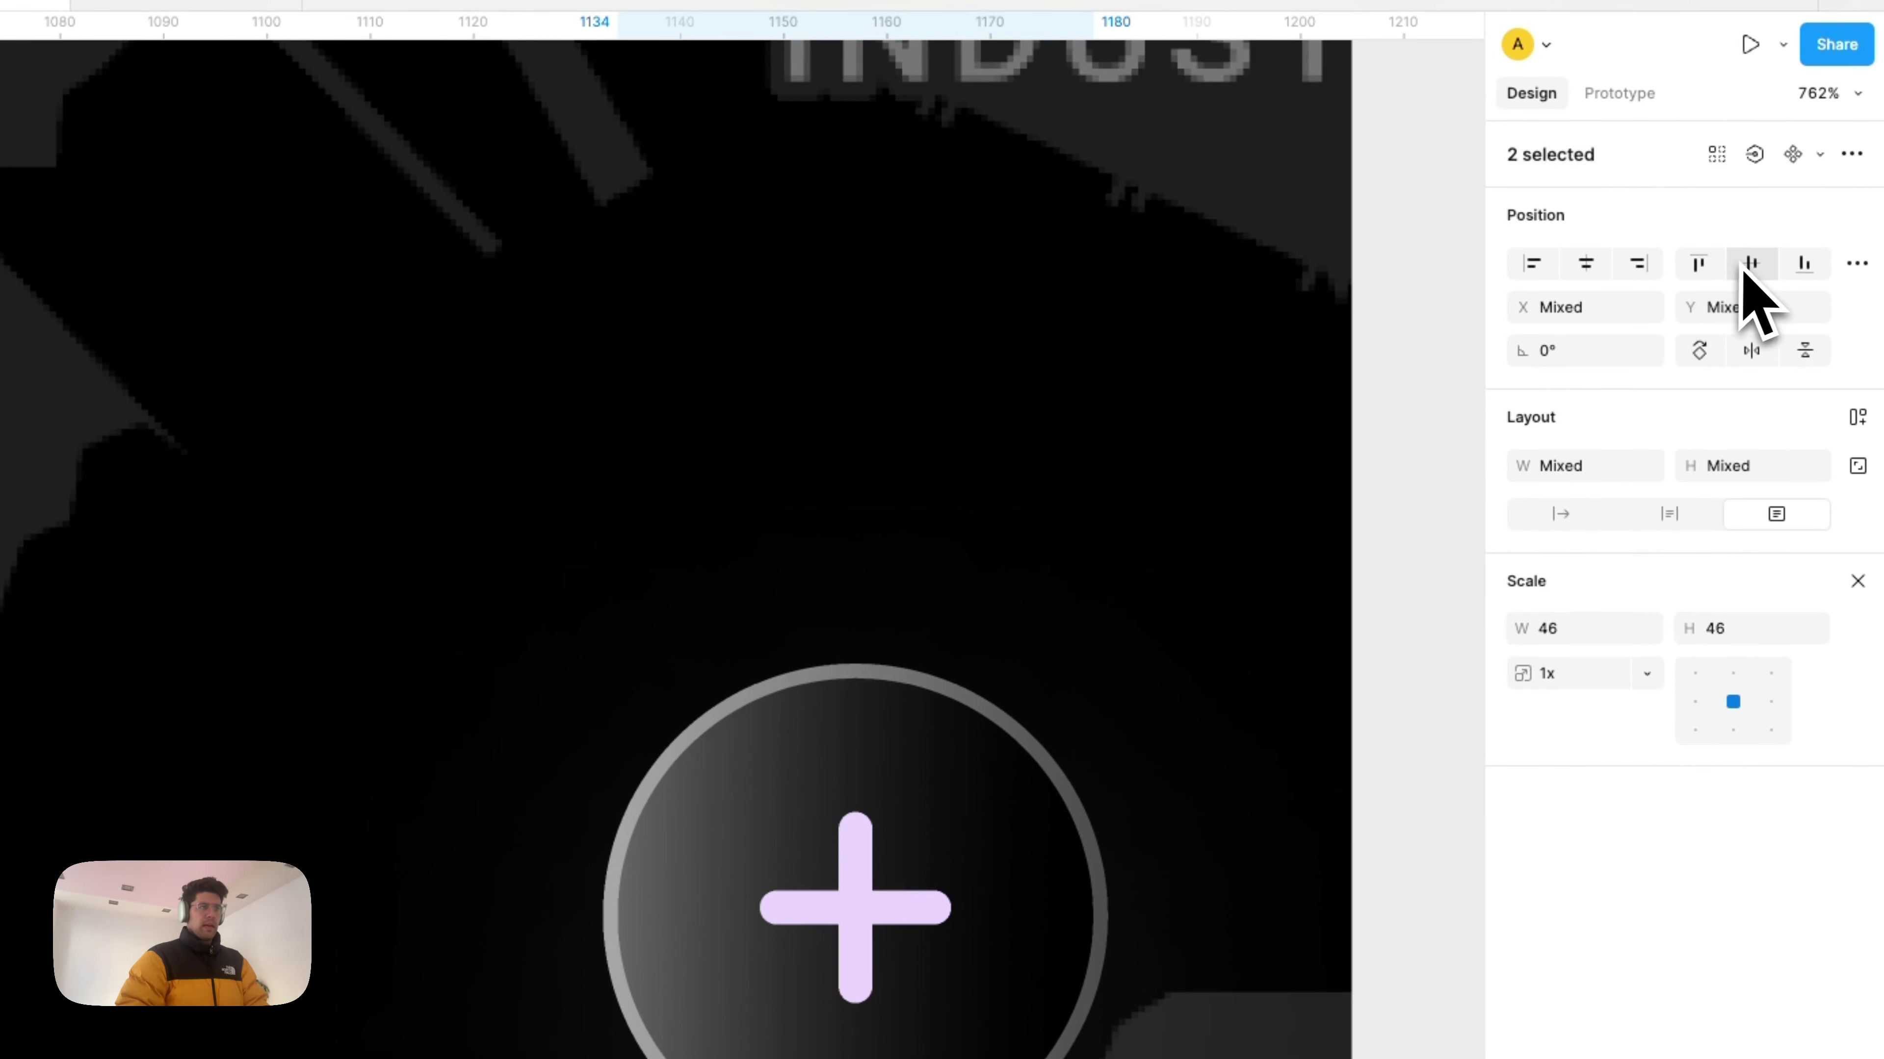
{"action": "key", "text": "Escape"}
Step: Set the plus symbol's vertical text alignment to middle so it sits centered in its text box
{"action": "scroll", "coordinate": [1022, 631], "scroll_direction": "down", "scroll_amount": 5}
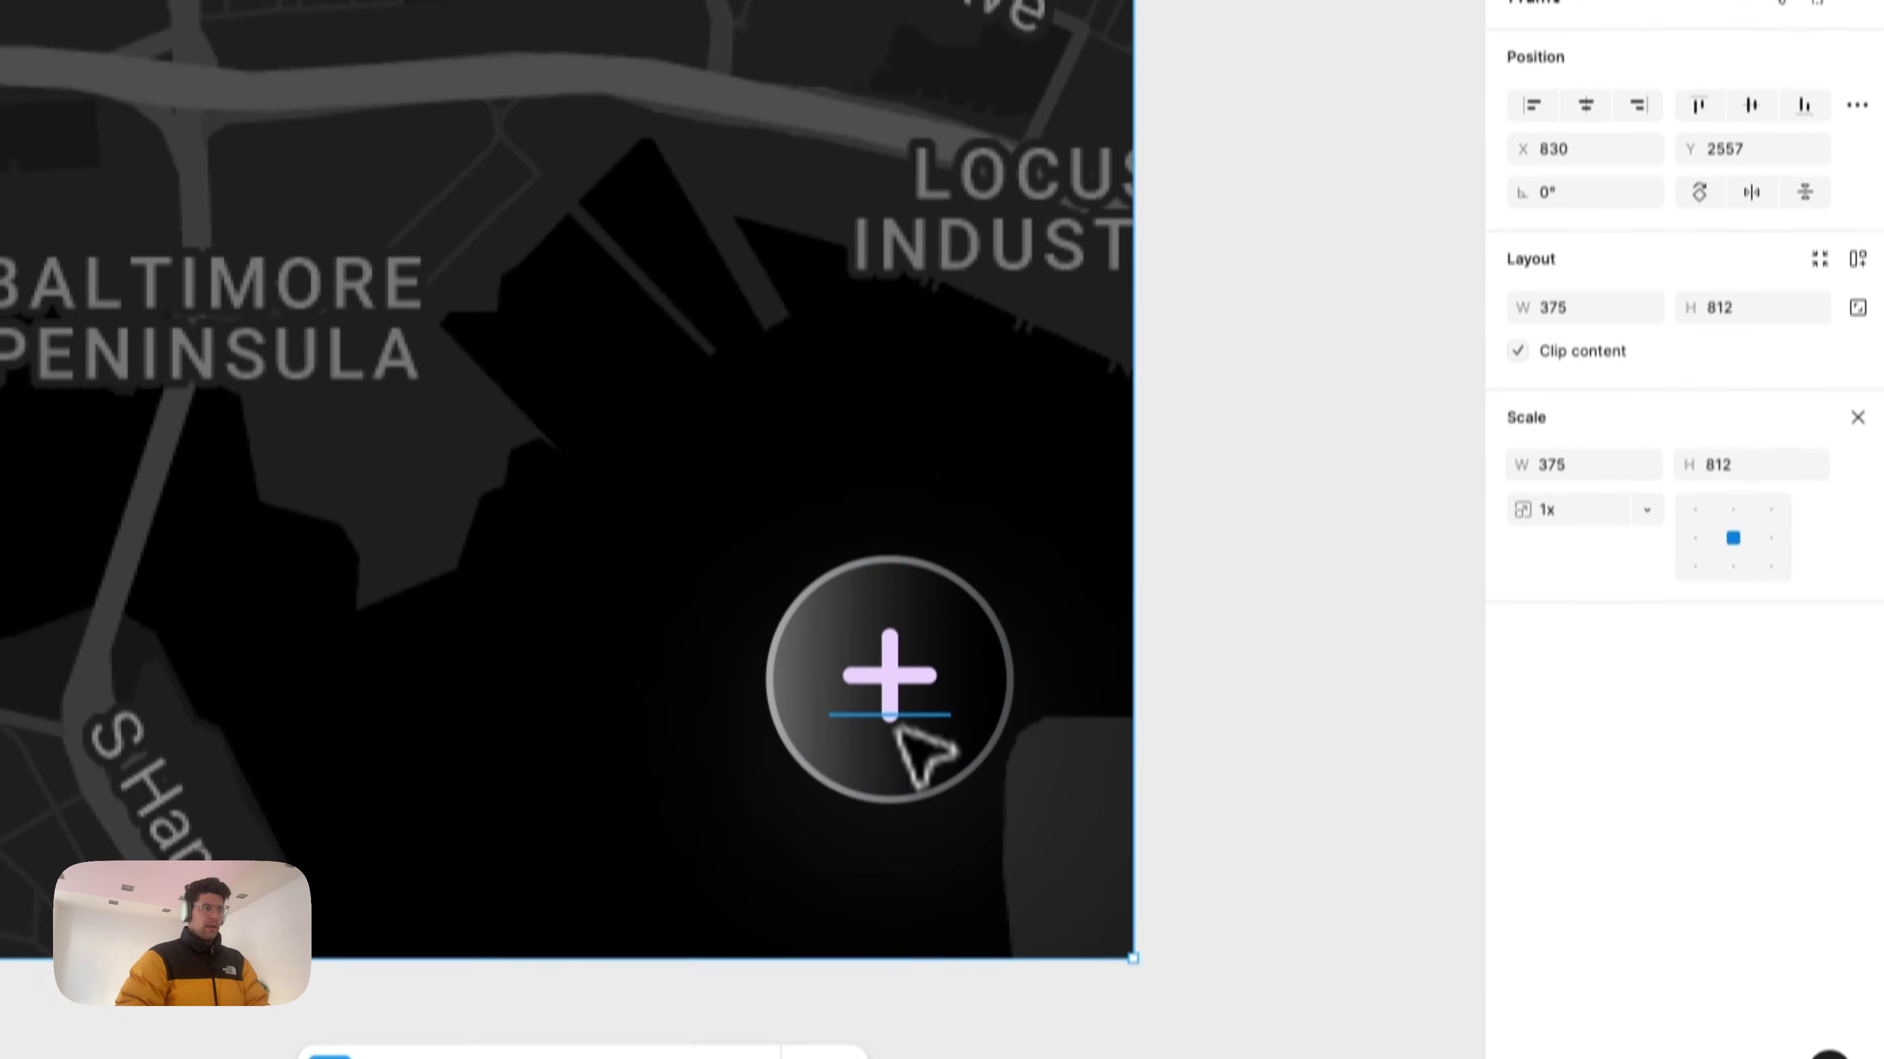
{"action": "left_click", "coordinate": [890, 994]}
{"action": "key", "text": "v"}
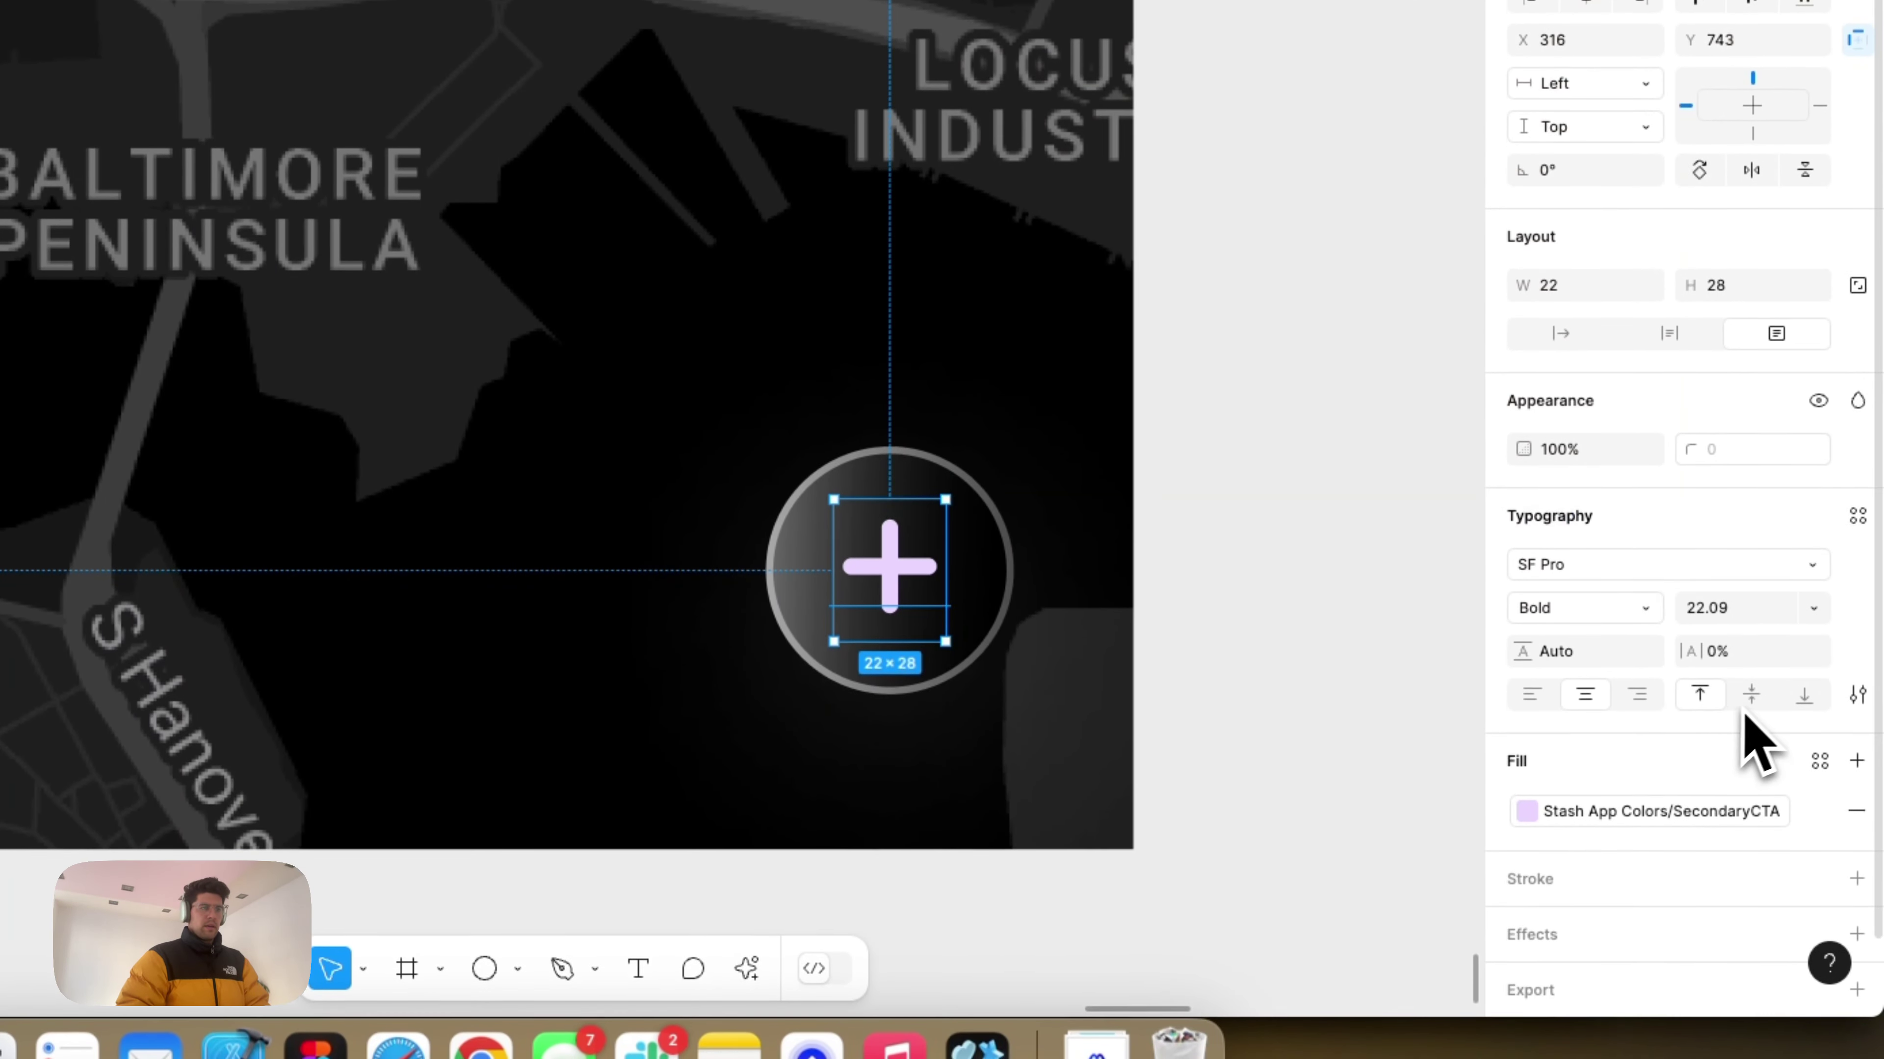
{"action": "left_click", "coordinate": [1273, 632]}
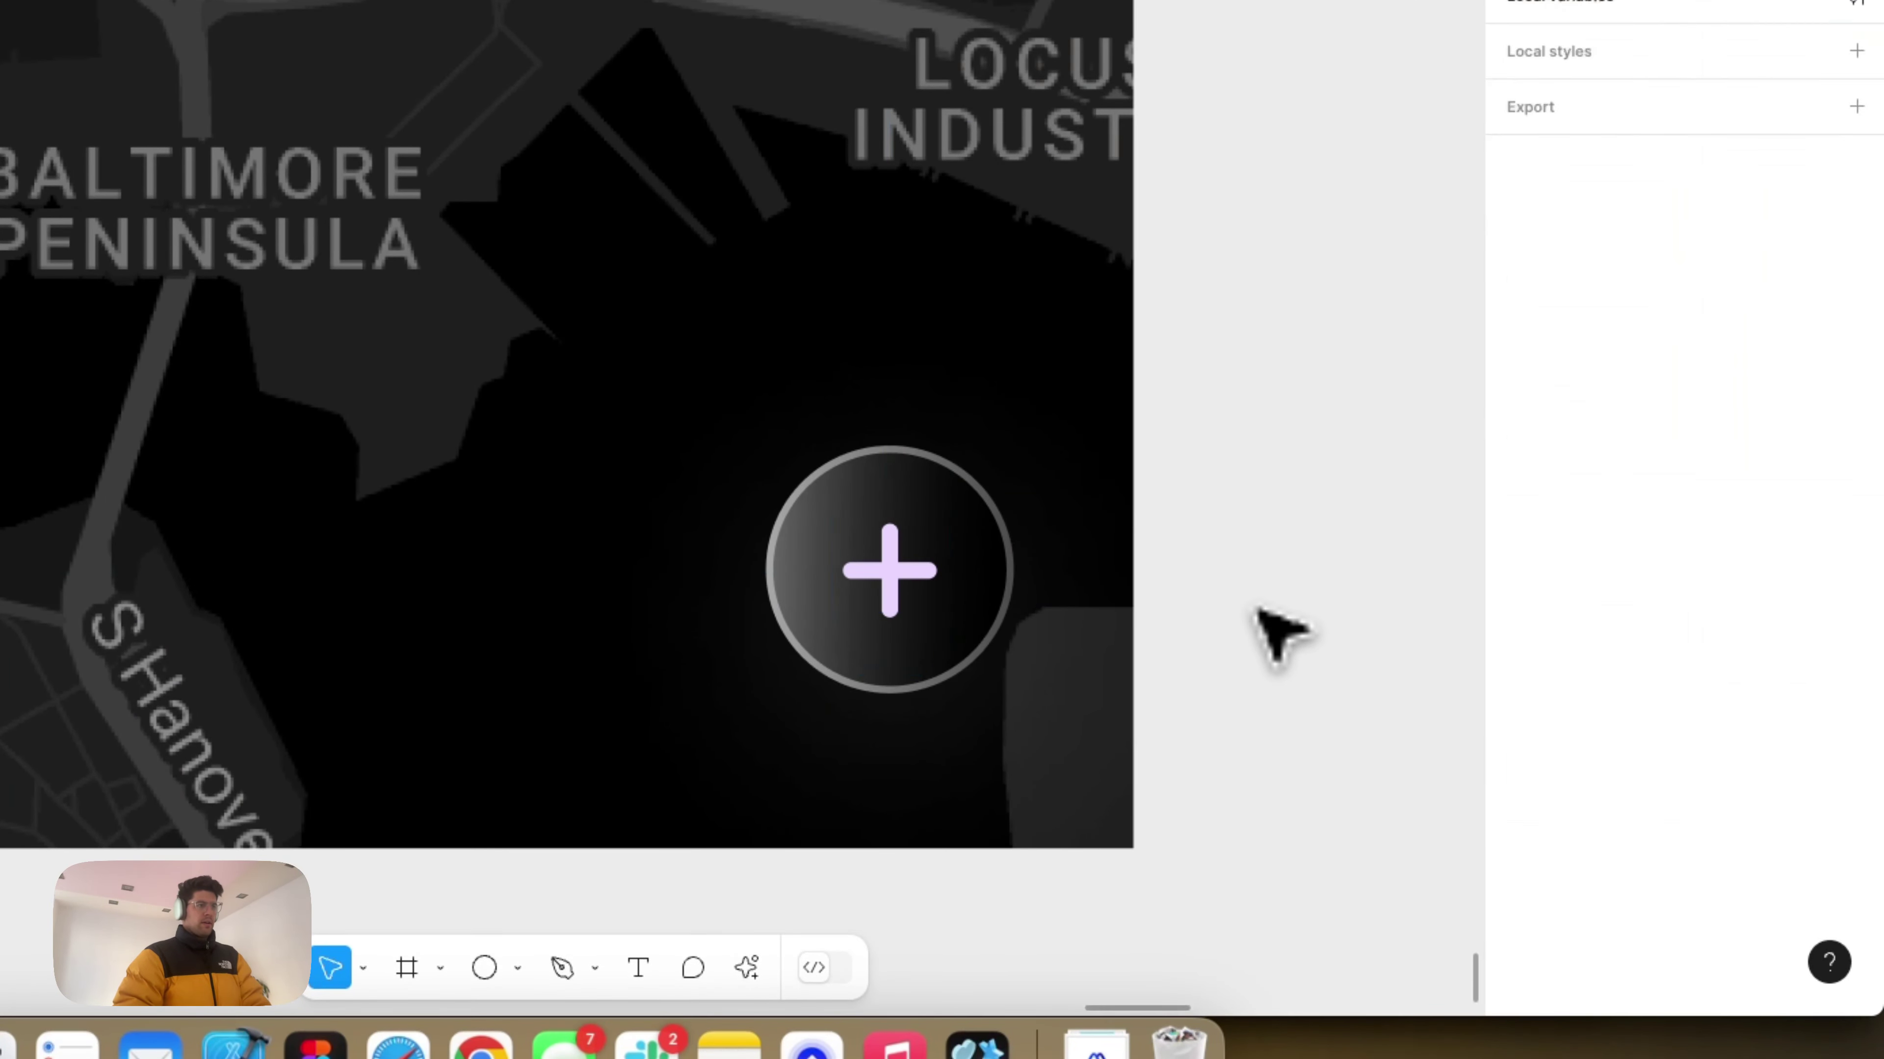
{"action": "scroll", "coordinate": [1283, 631], "scroll_direction": "down", "scroll_amount": 5}
{"action": "scroll", "coordinate": [1262, 607], "scroll_direction": "up", "scroll_amount": 5}
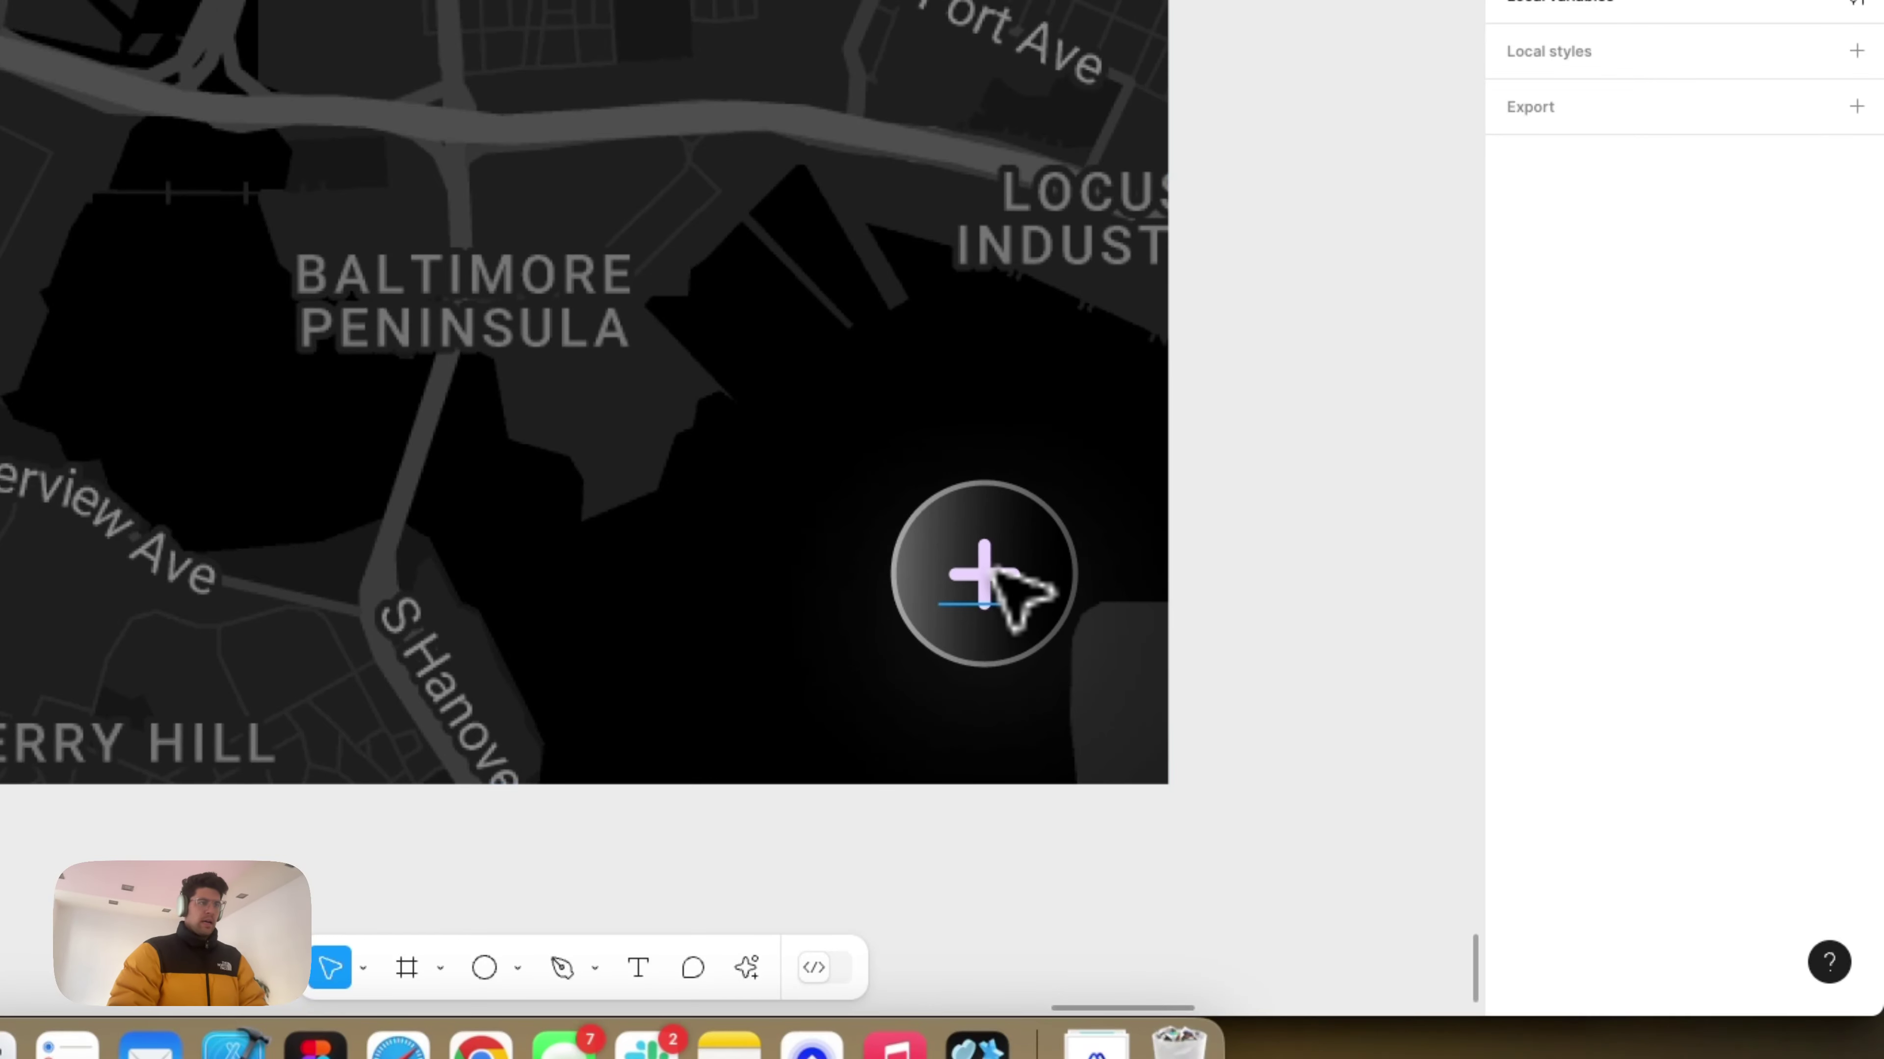
Step: Try the plus symbol at 50% opacity and at 75% opacity
{"action": "left_click", "coordinate": [997, 570]}
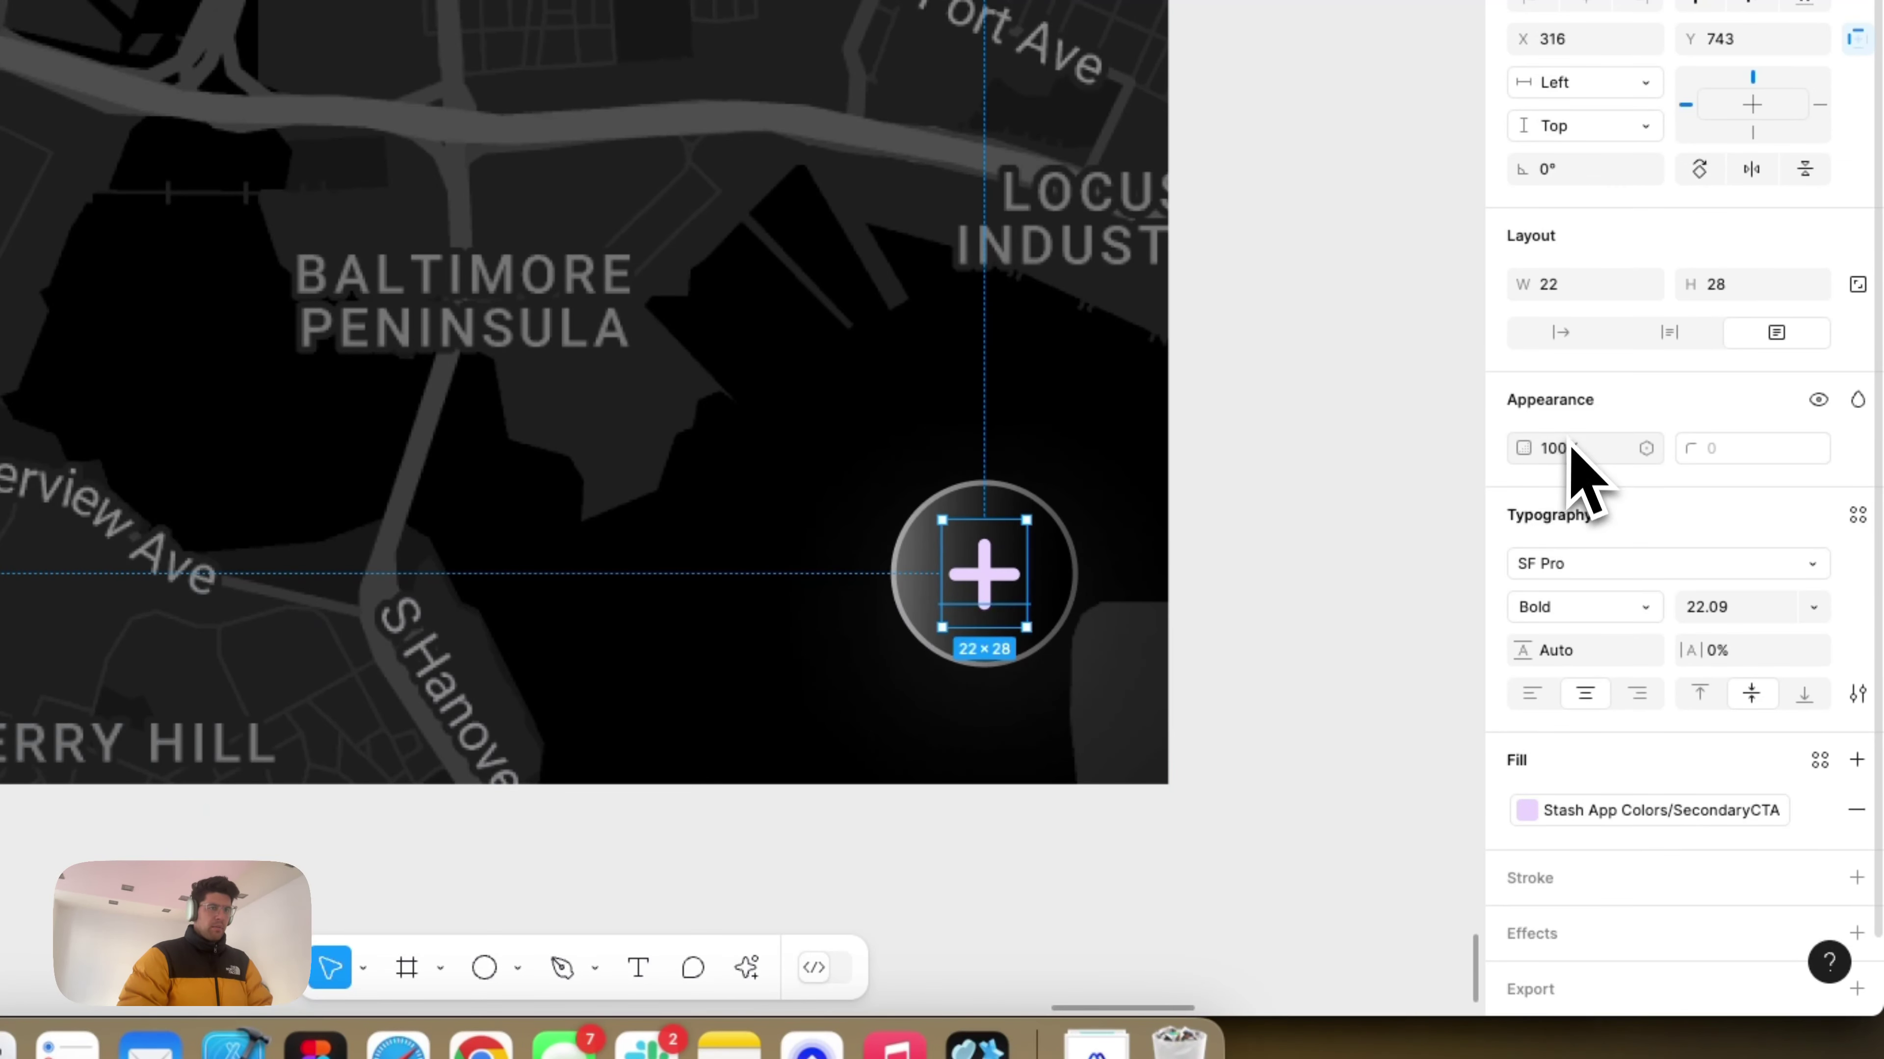
{"action": "key", "text": "Return"}
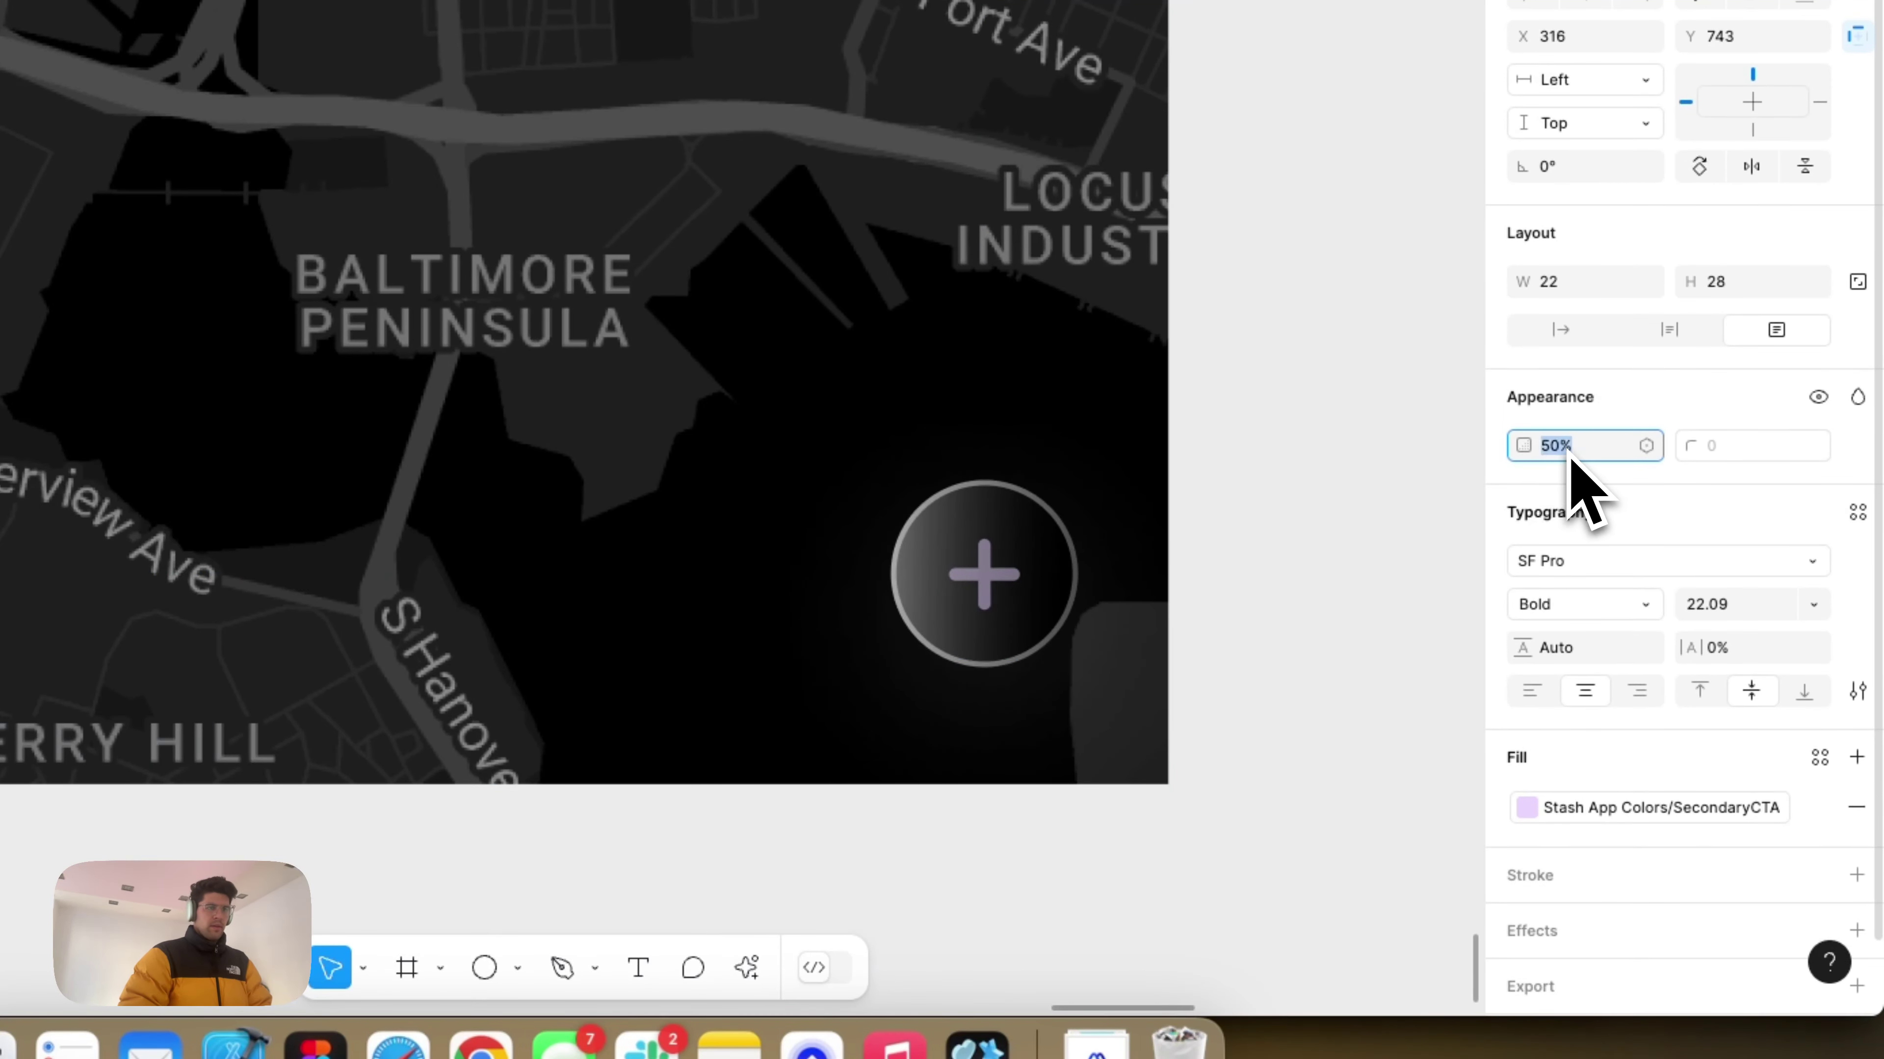
{"action": "type", "text": "75"}
{"action": "key", "text": "Return"}
Step: Try the Stash App Colors PrimaryCTA and Background styles as the plus symbol's fill
{"action": "left_click", "coordinate": [1628, 809]}
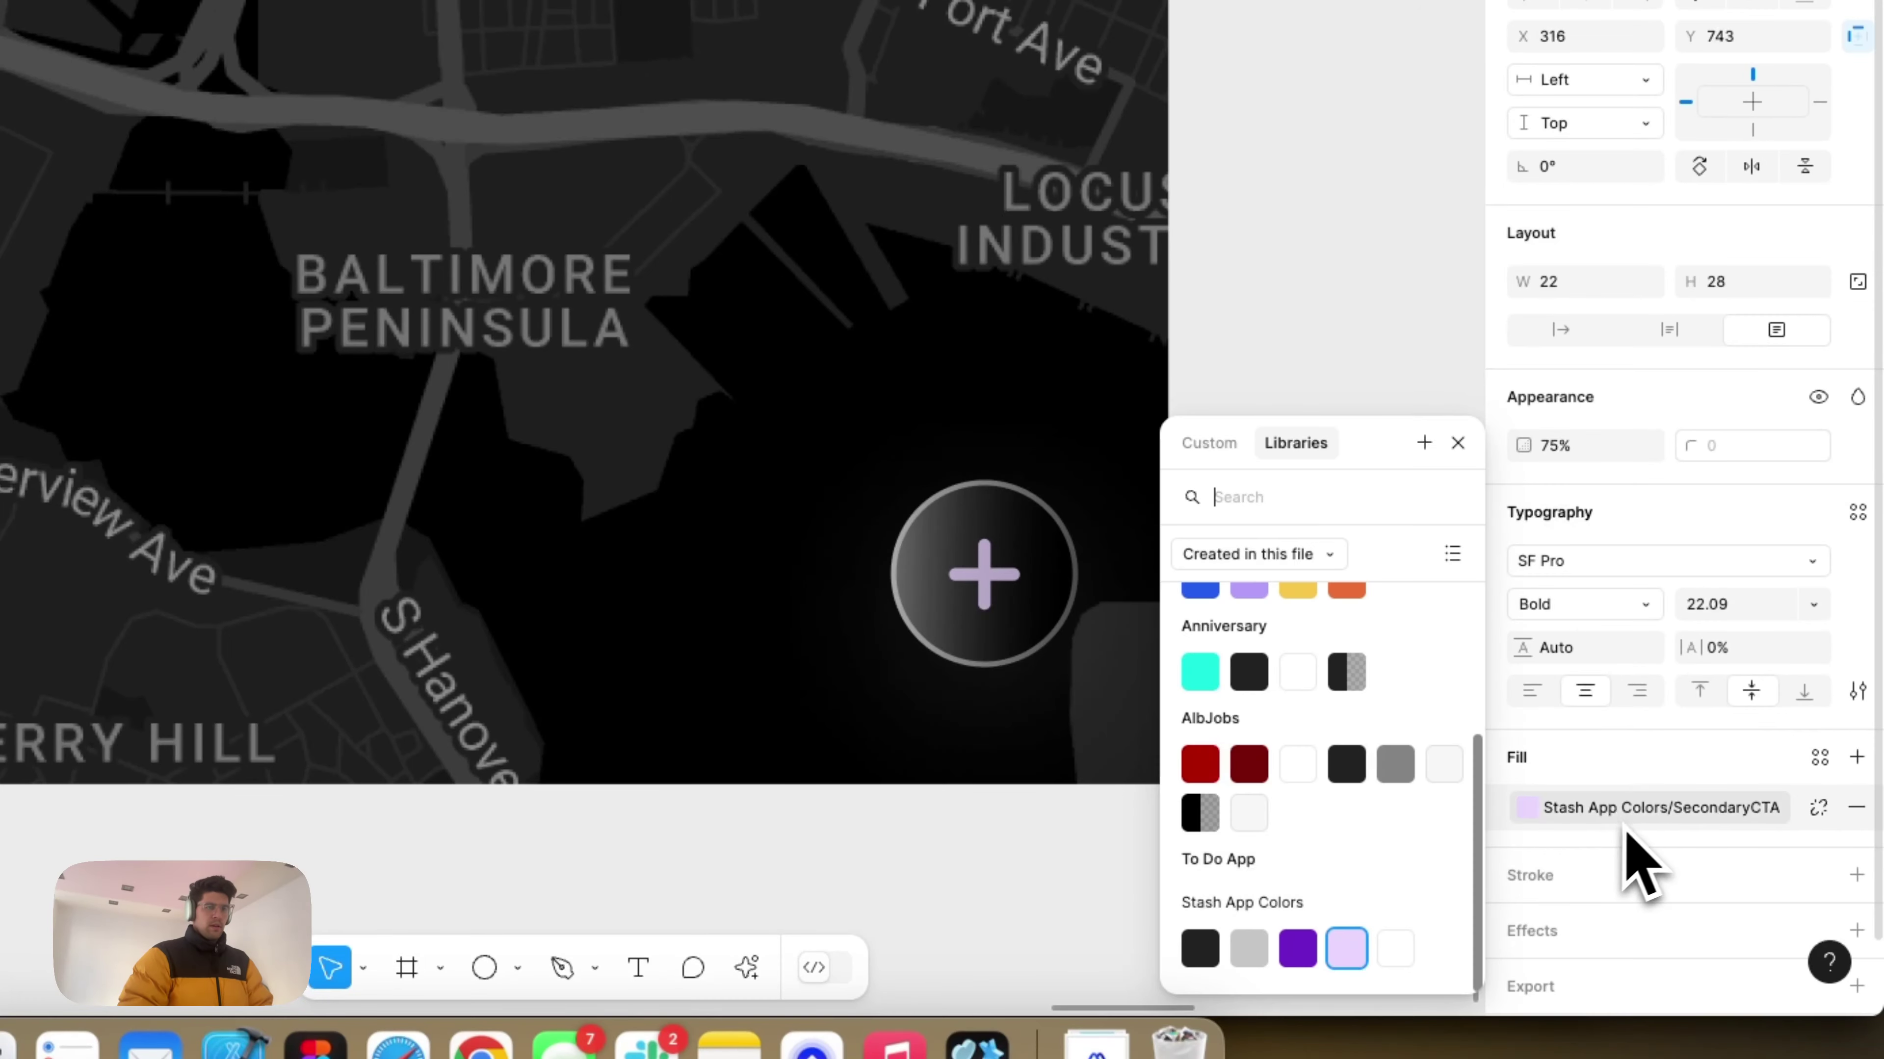
{"action": "left_click", "coordinate": [1292, 948]}
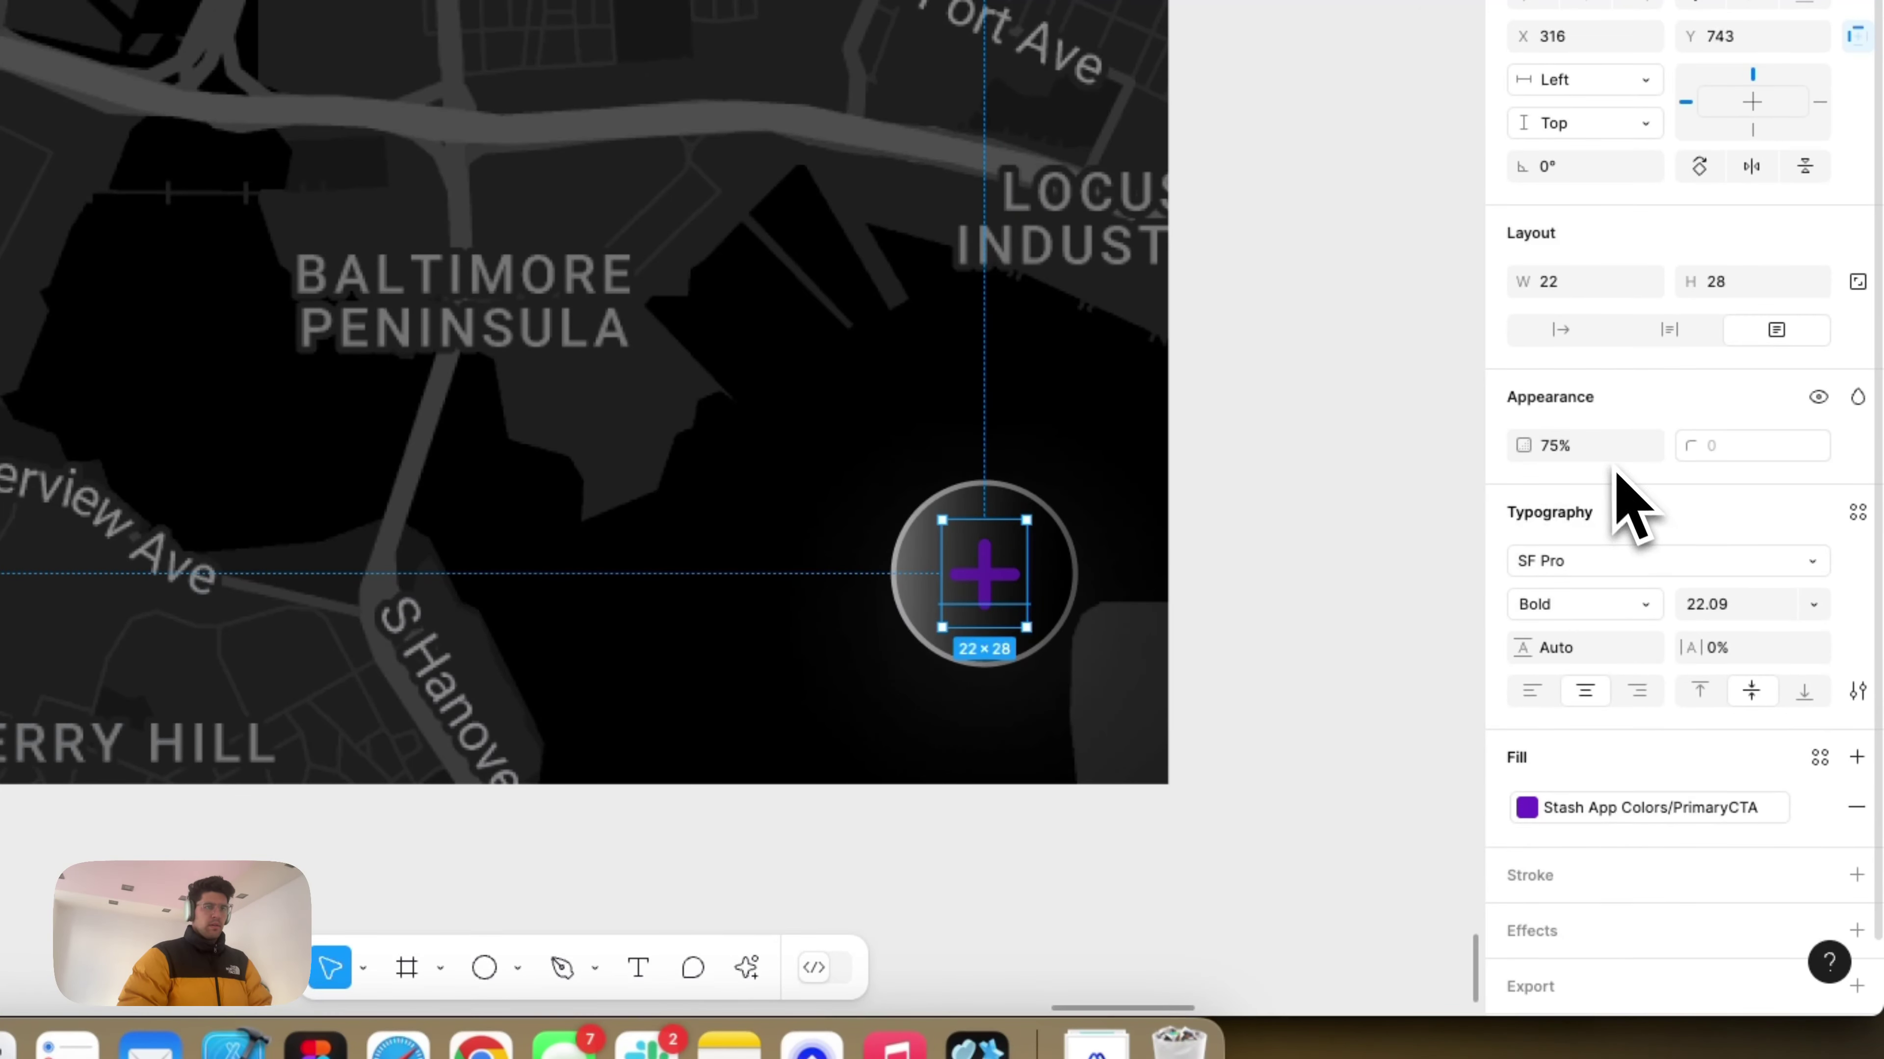
{"action": "left_click", "coordinate": [1626, 811]}
{"action": "left_click", "coordinate": [1395, 948]}
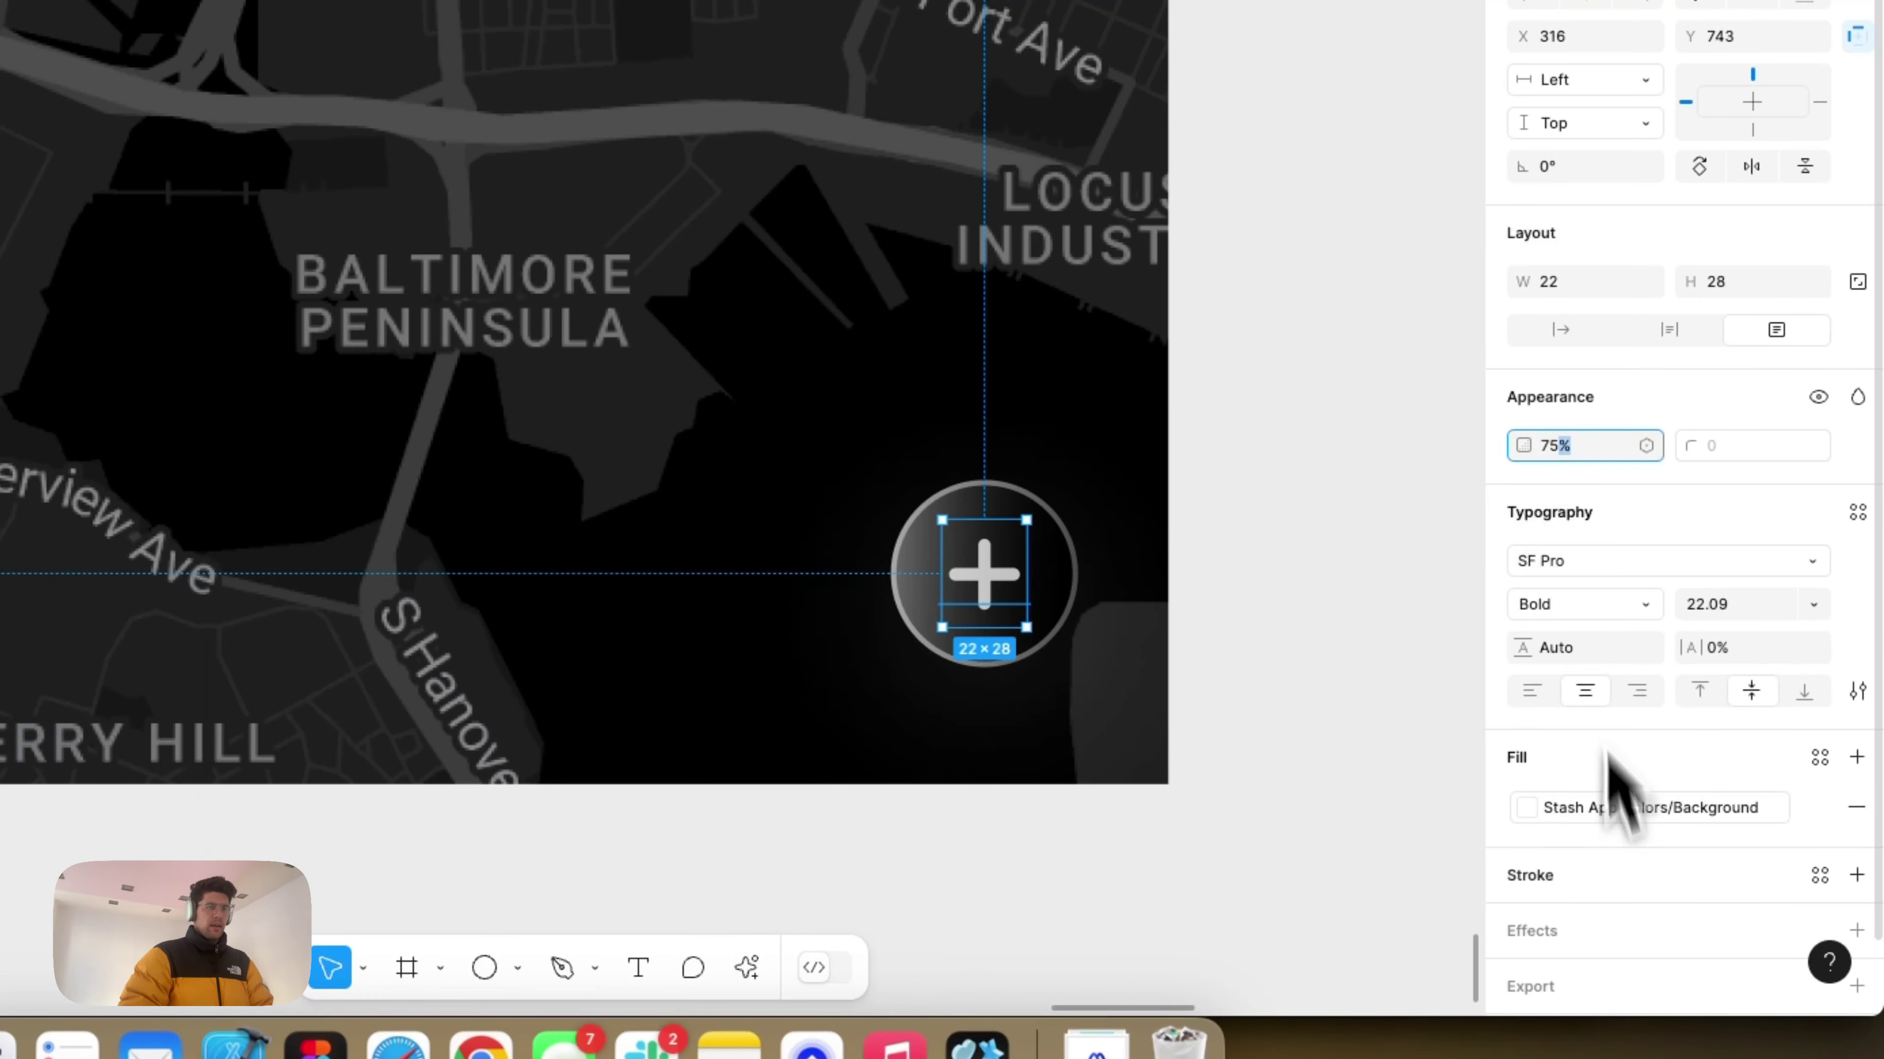
Step: Apply the Stash App Colors/Secondary fill to the plus symbol and set its opacity to 100%
{"action": "left_click", "coordinate": [1610, 807]}
{"action": "left_click", "coordinate": [1248, 949]}
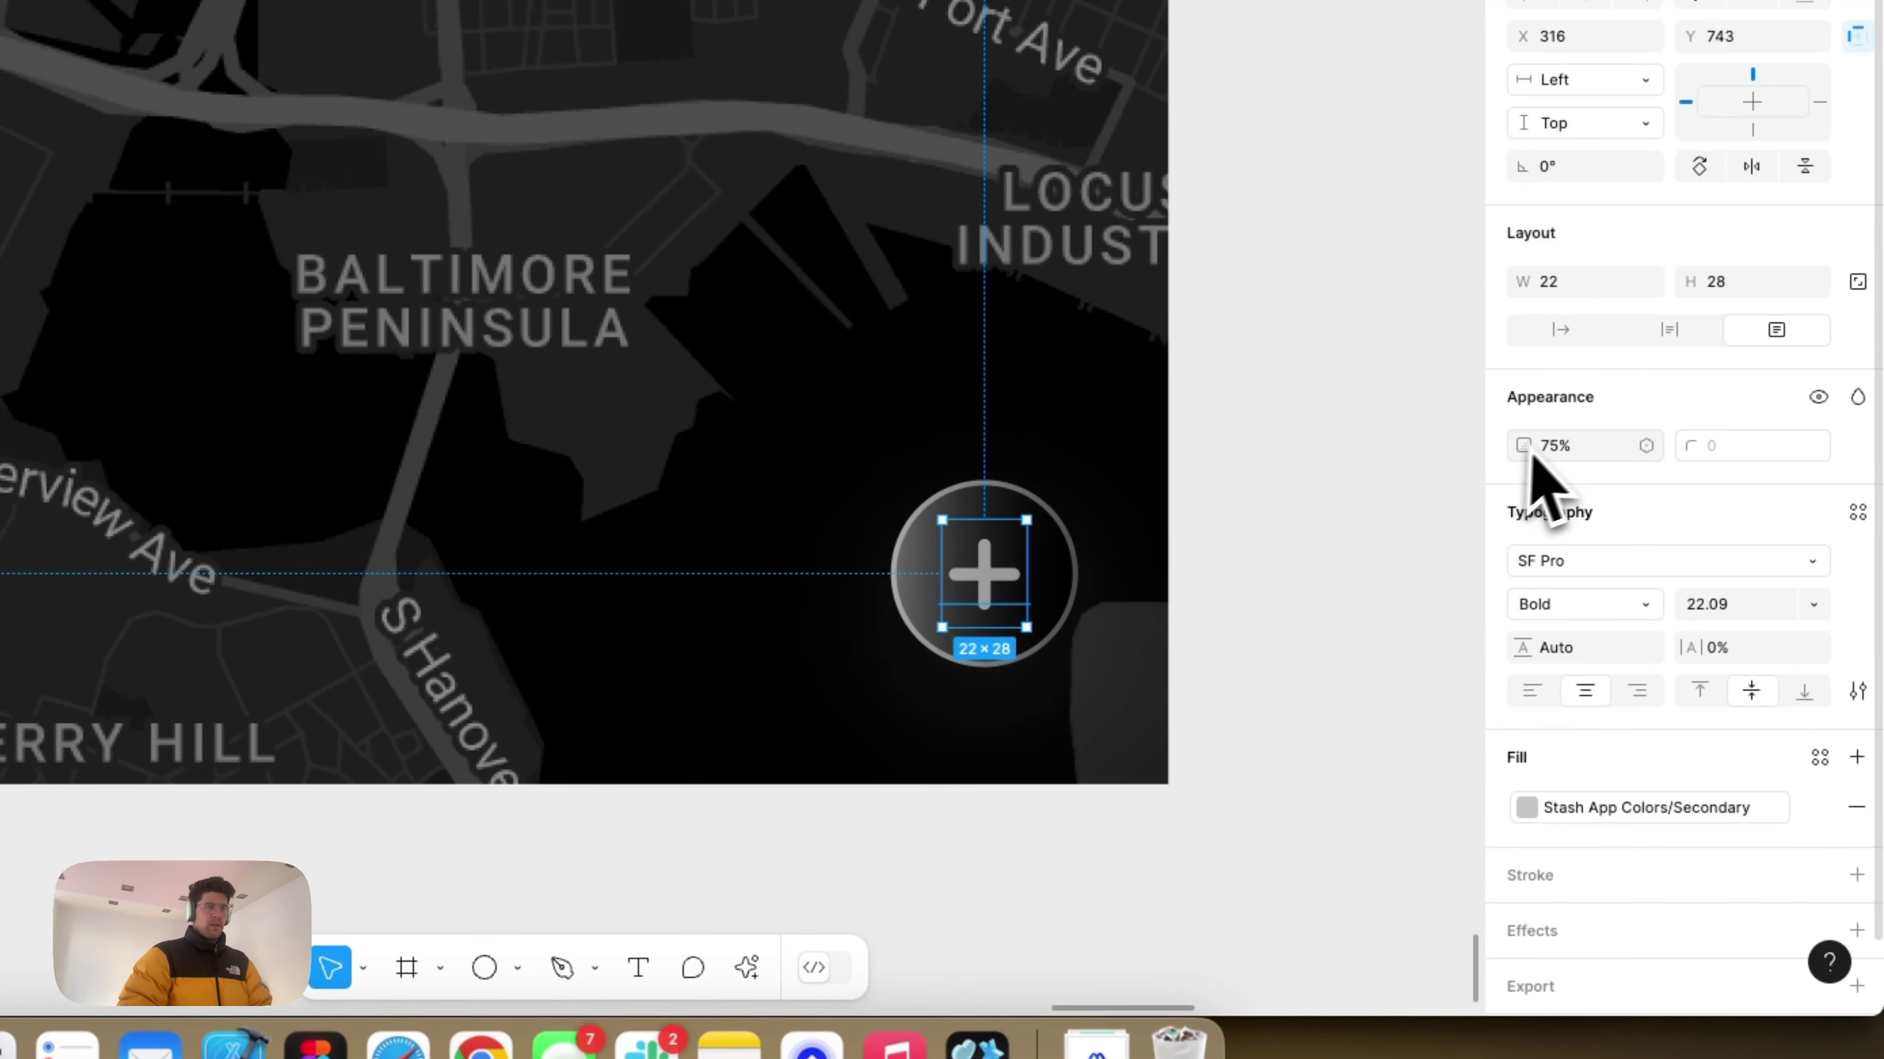
{"action": "left_click", "coordinate": [1568, 454]}
{"action": "type", "text": "1"}
{"action": "key", "text": "Return"}
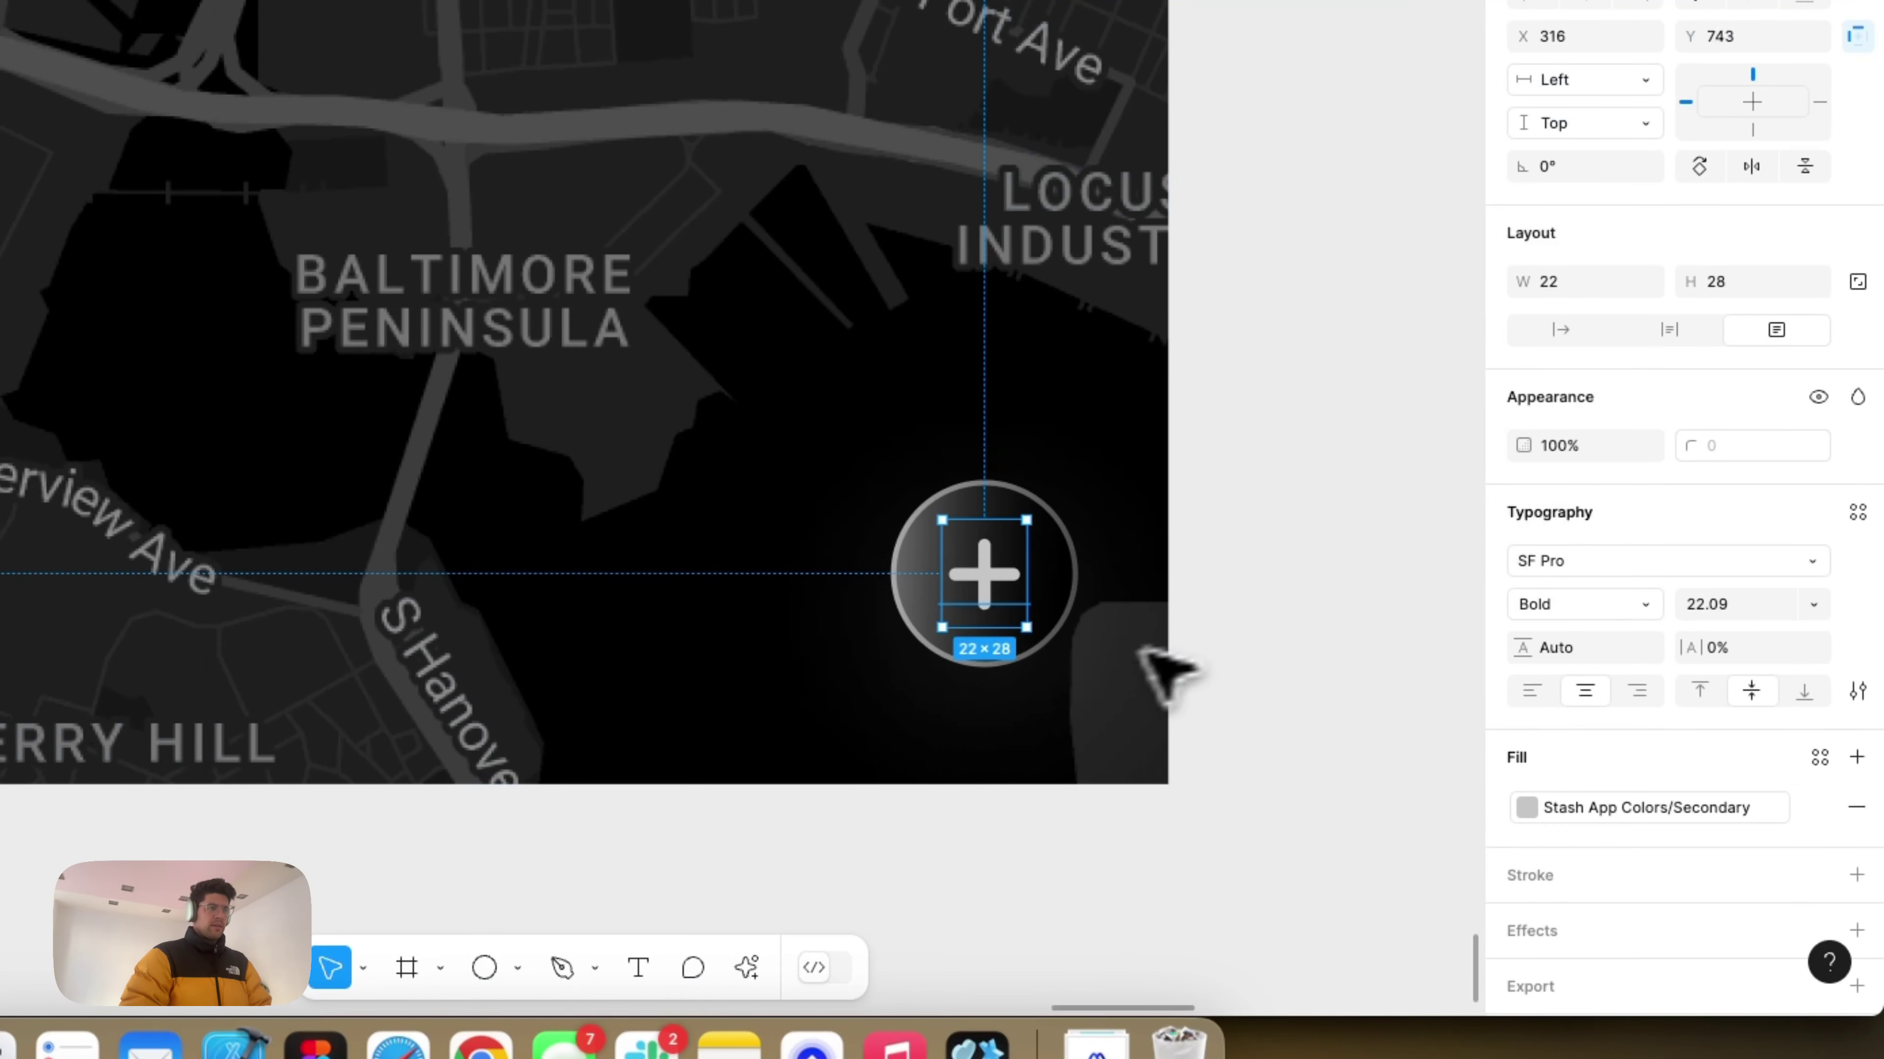
{"action": "left_click", "coordinate": [1245, 698]}
{"action": "scroll", "coordinate": [1244, 698], "scroll_direction": "down", "scroll_amount": 5}
{"action": "scroll", "coordinate": [1227, 686], "scroll_direction": "right", "scroll_amount": 3}
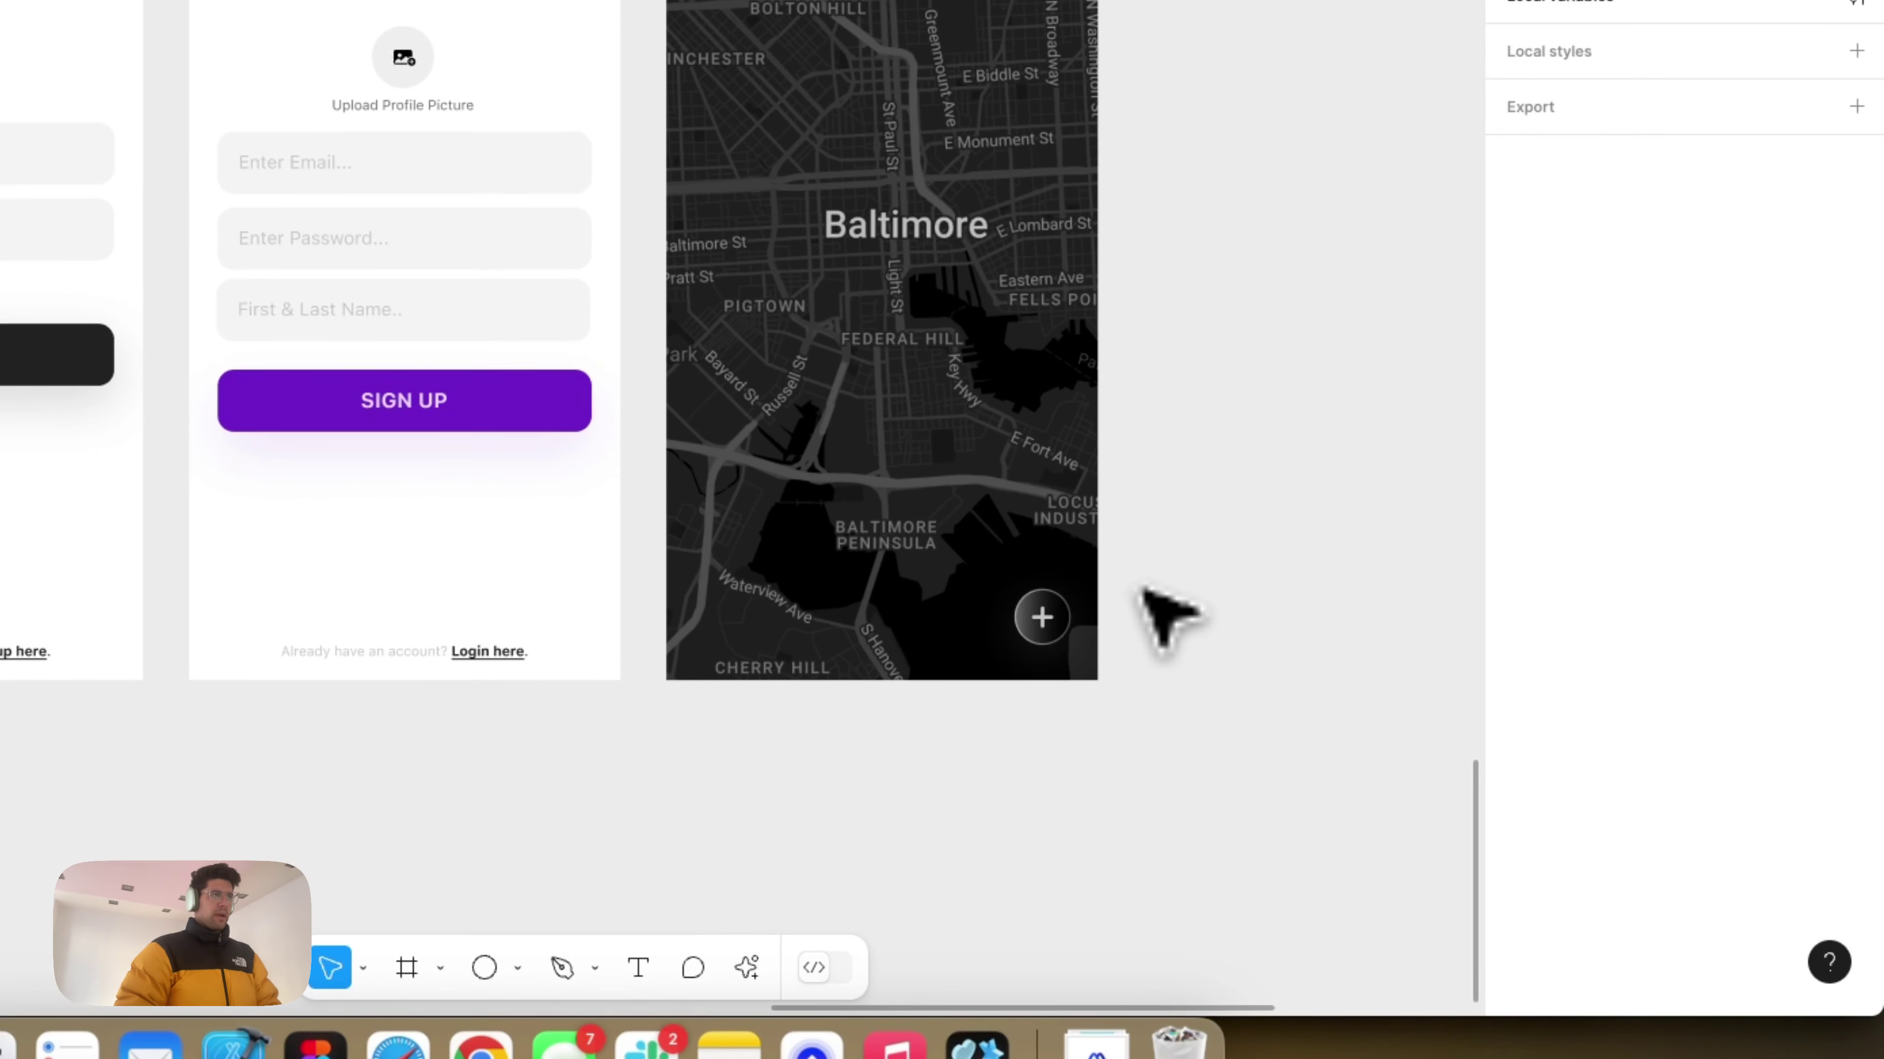
Step: Detach the "Start searching..." text's fill from its color style and set the color to E1E1E1
{"action": "scroll", "coordinate": [1157, 586], "scroll_direction": "up", "scroll_amount": 3}
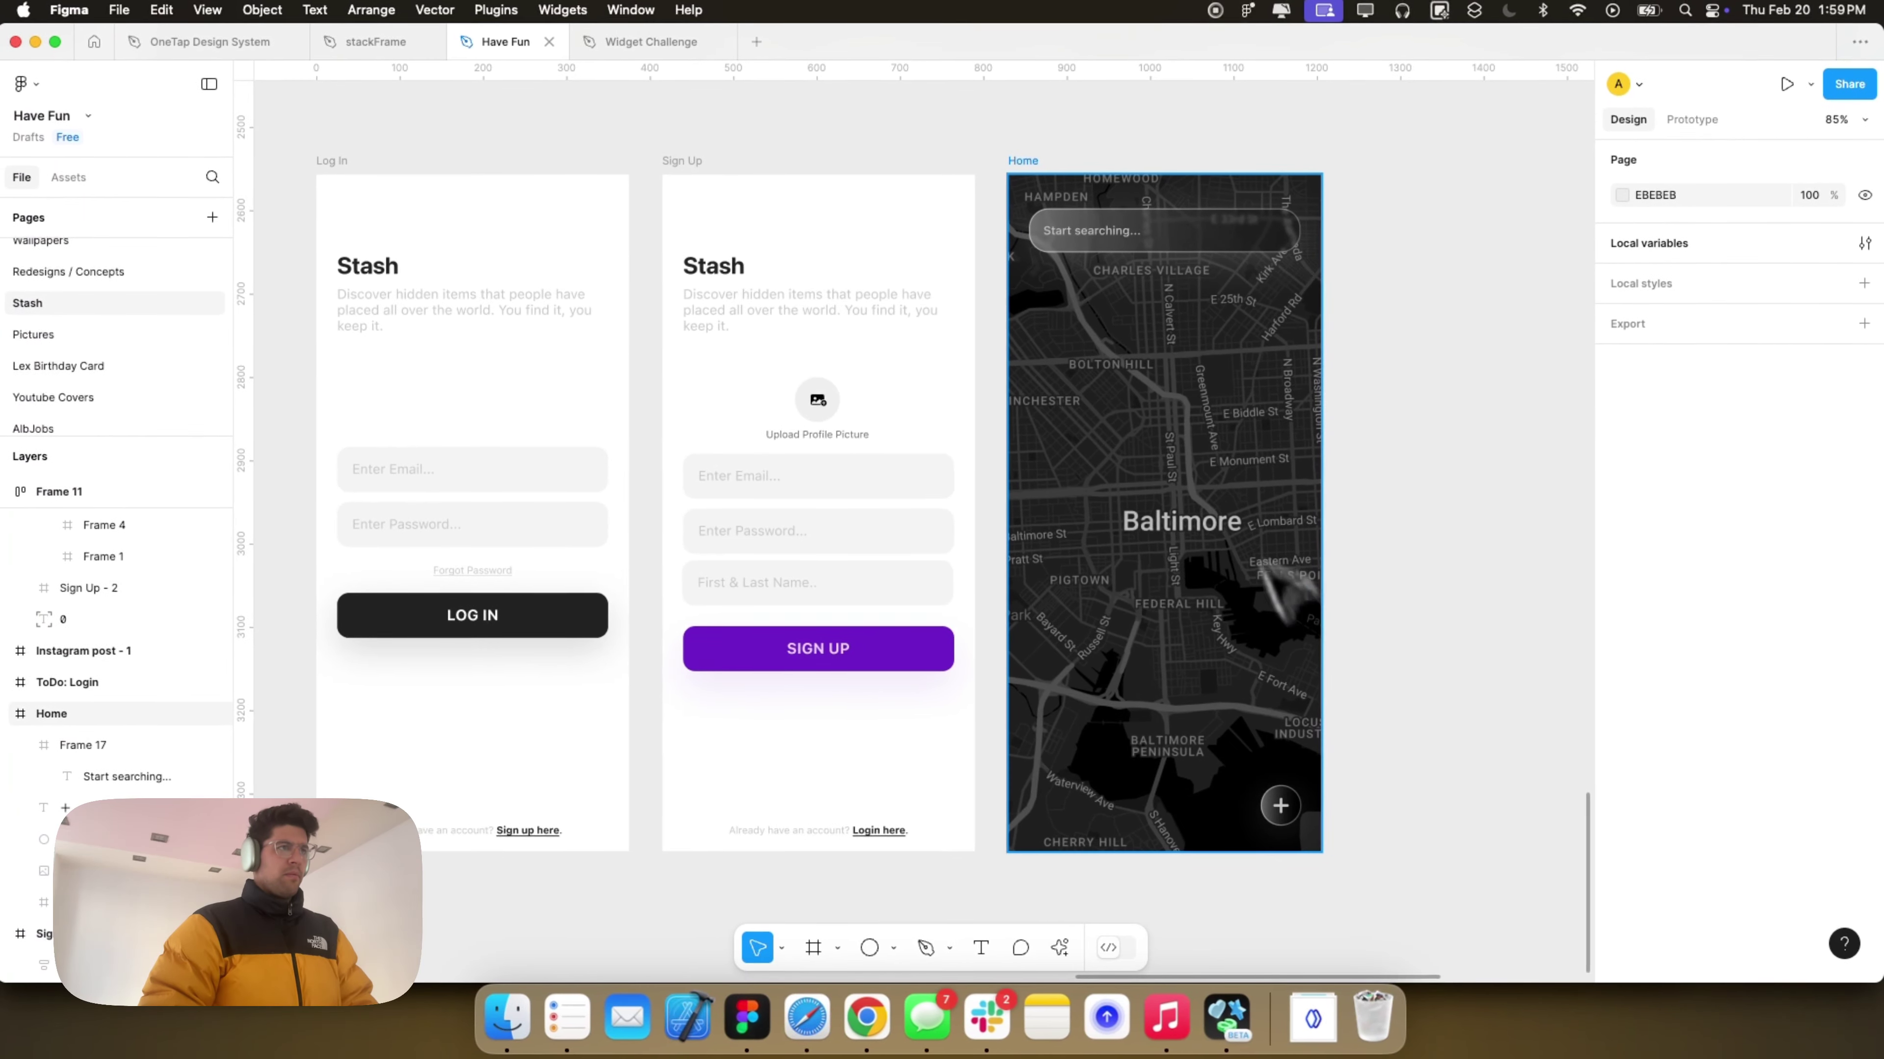
{"action": "scroll", "coordinate": [1112, 416], "scroll_direction": "down", "scroll_amount": 2}
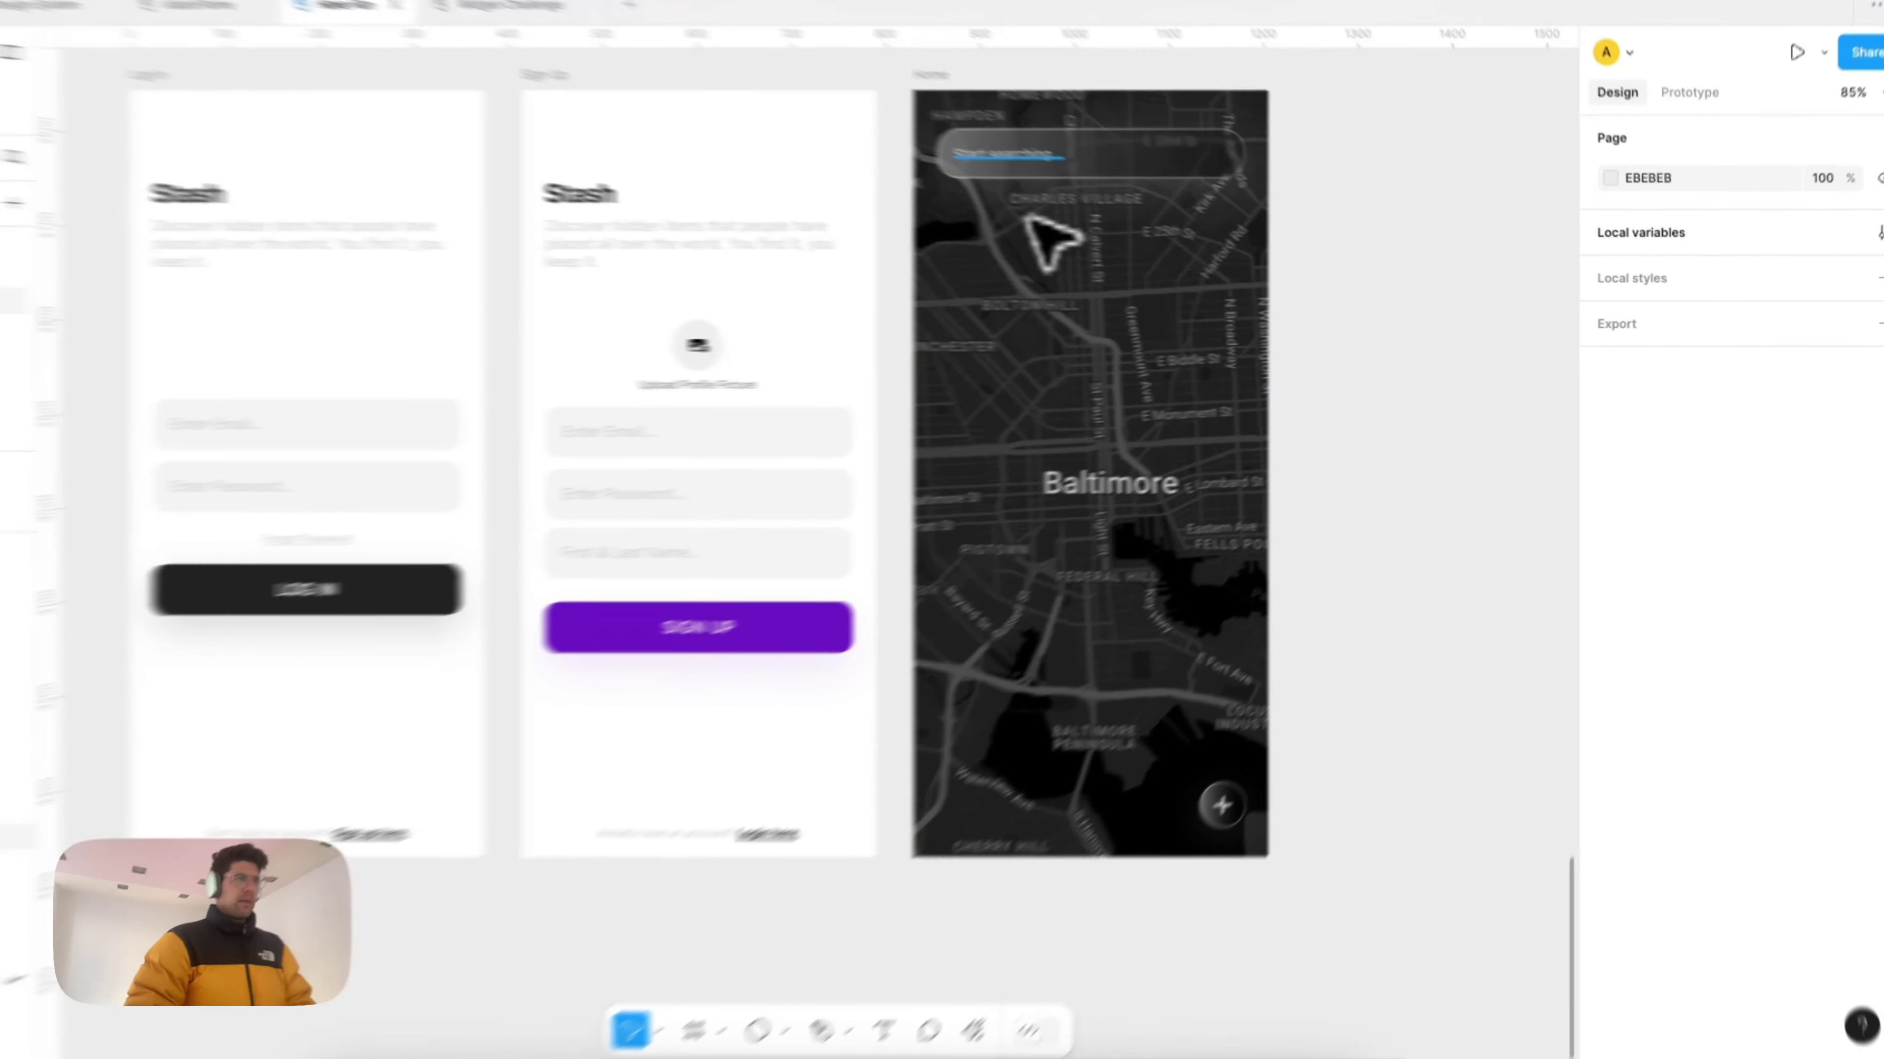
{"action": "left_click", "coordinate": [1016, 156]}
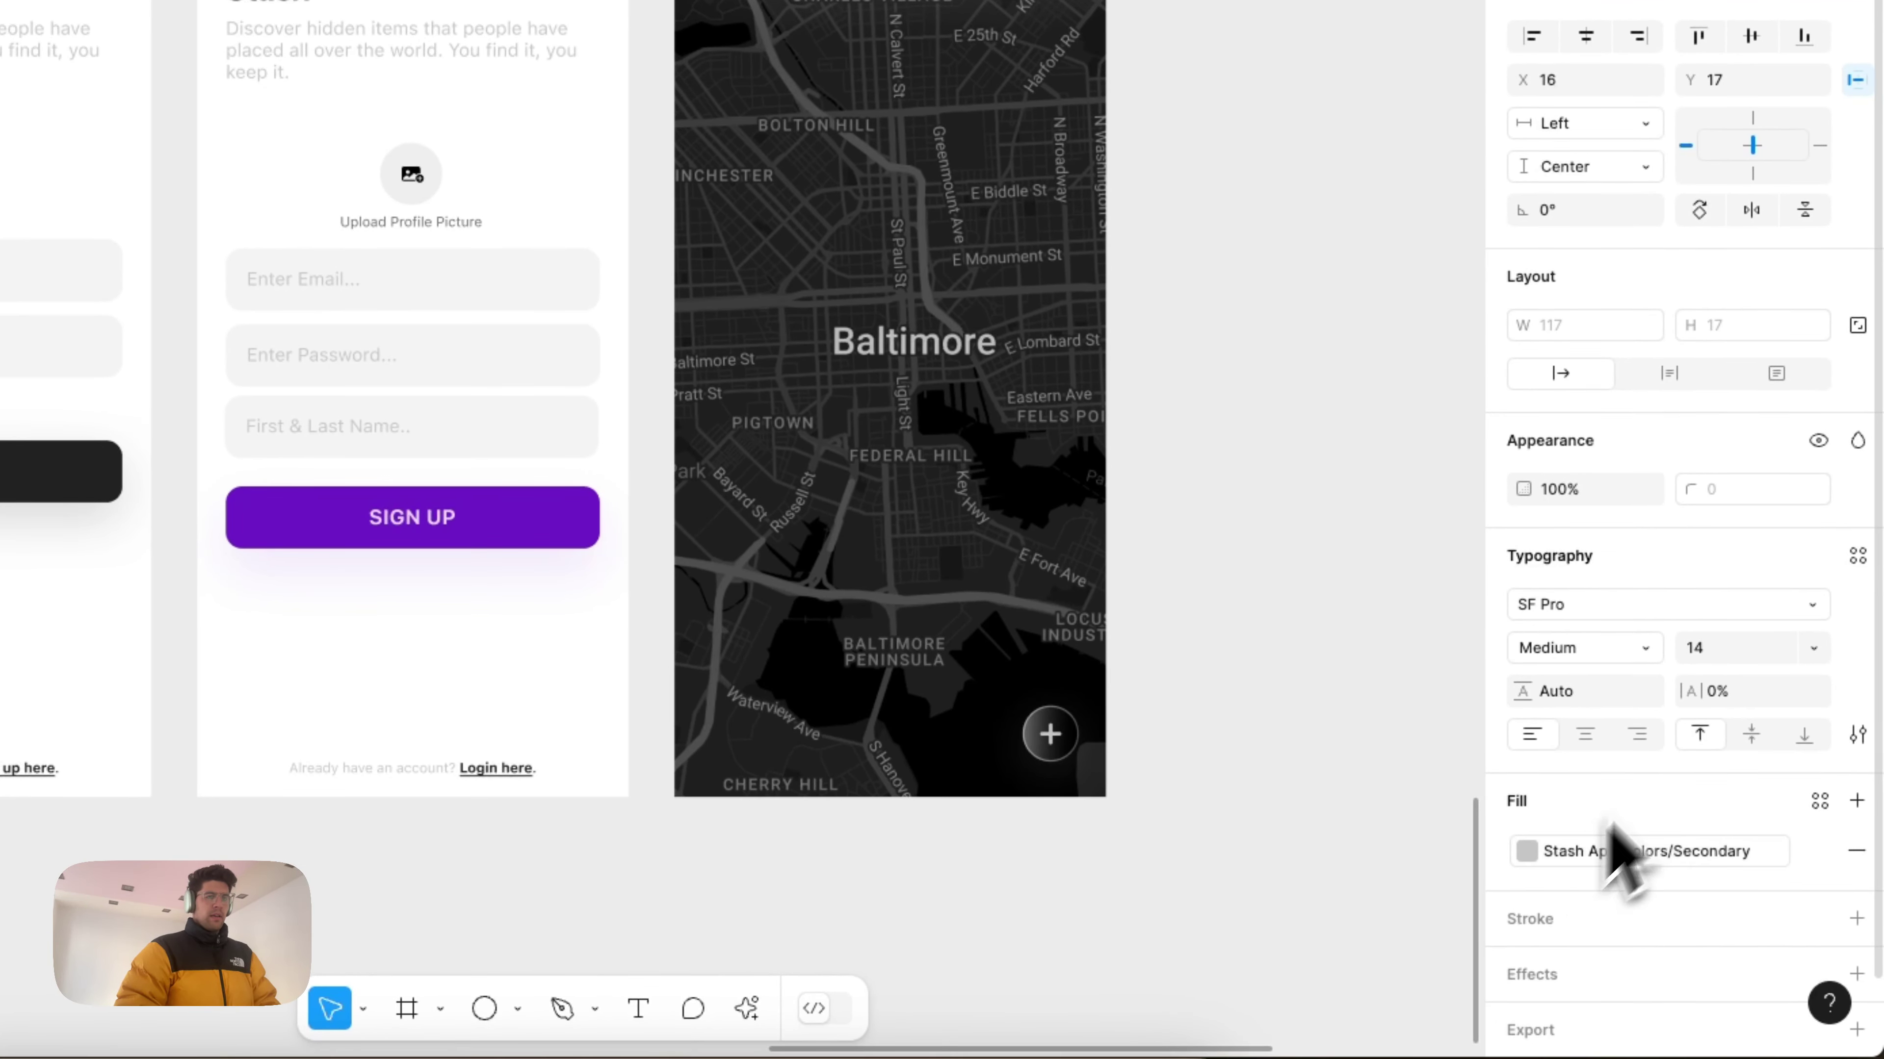
{"action": "left_click", "coordinate": [1814, 851]}
{"action": "left_click", "coordinate": [1525, 851]}
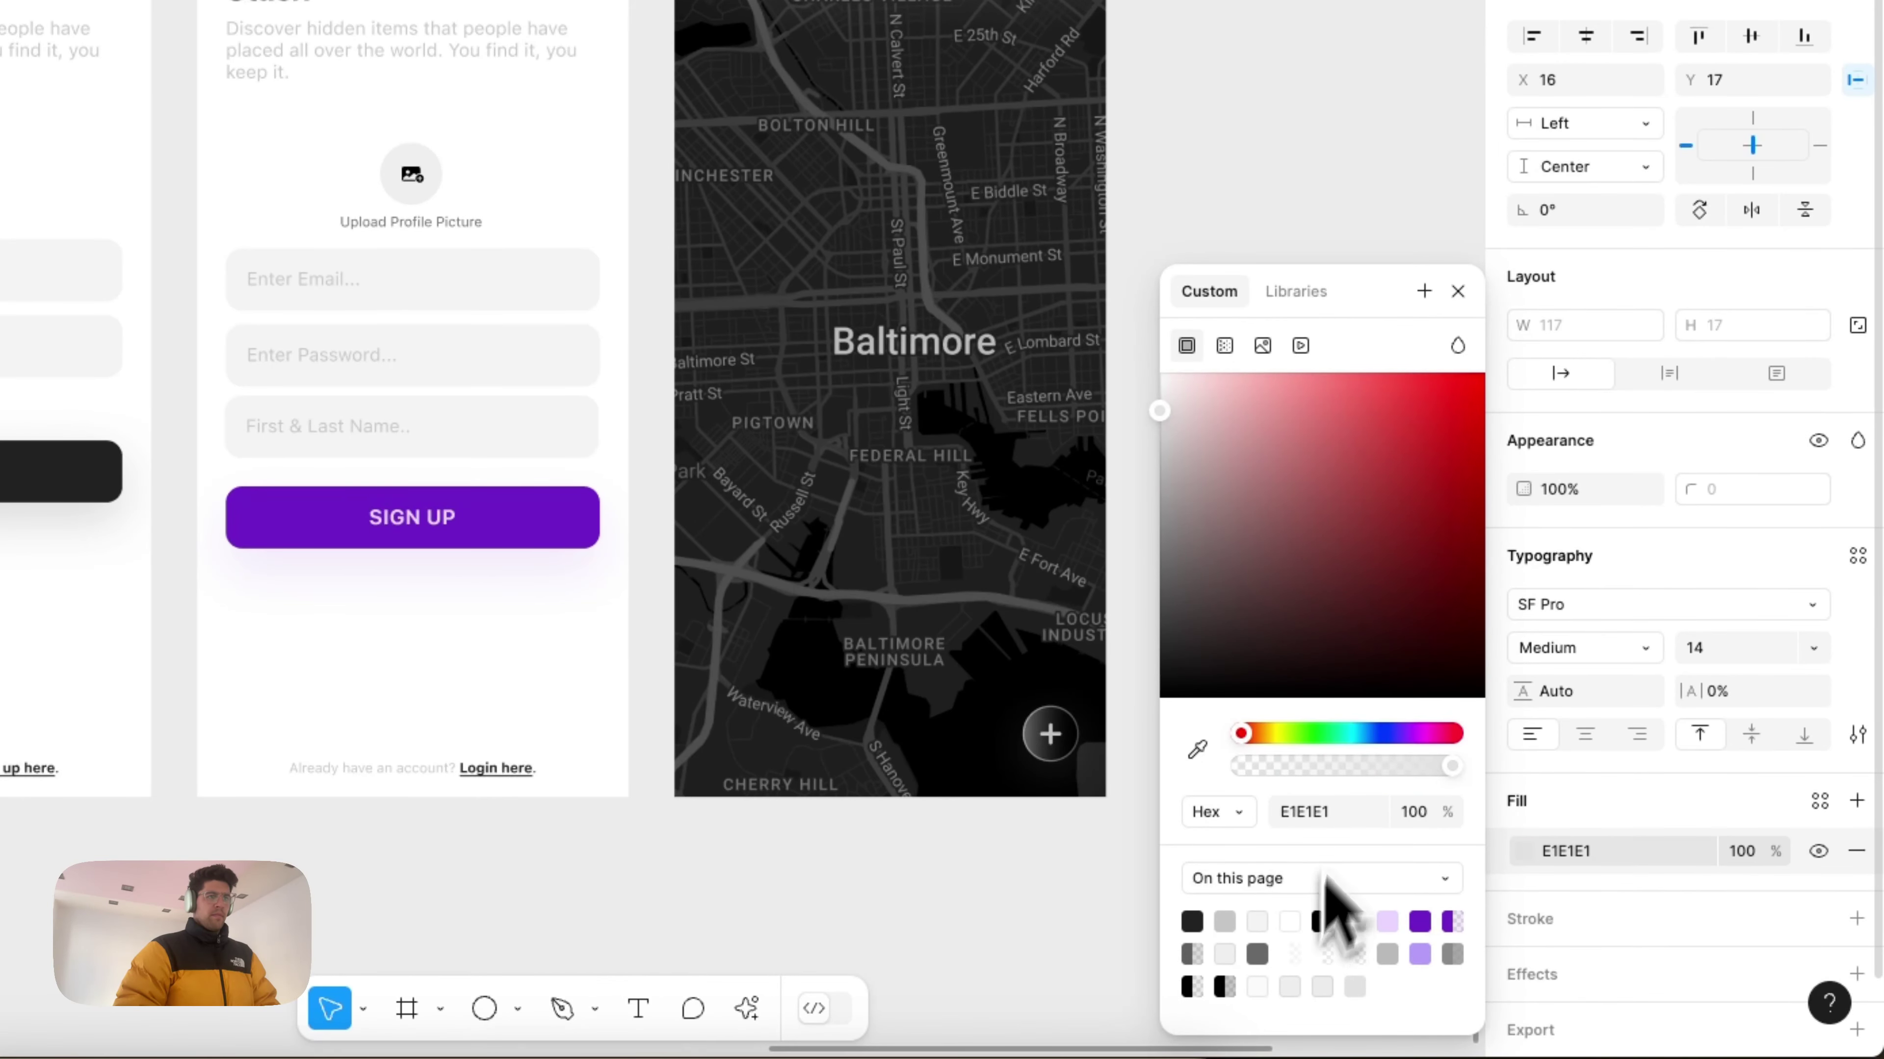
{"action": "left_click", "coordinate": [1358, 252]}
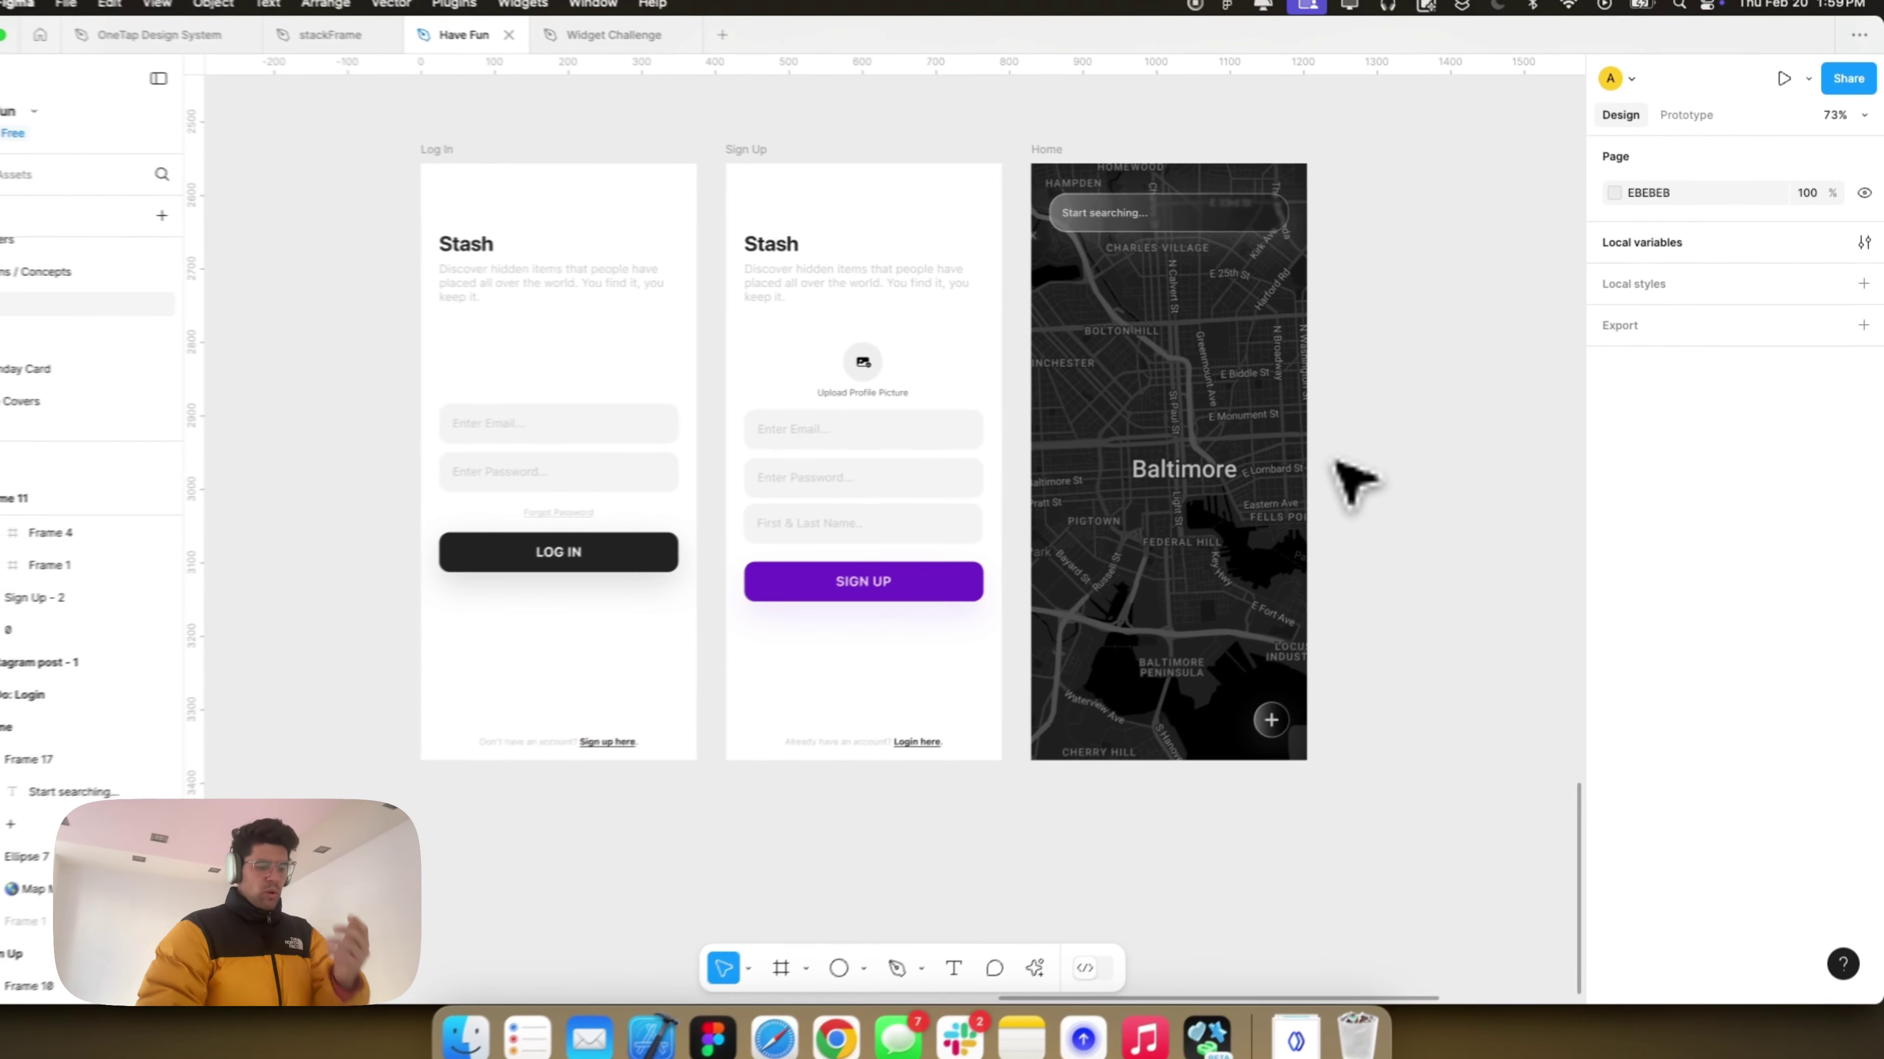
{"action": "scroll", "coordinate": [1249, 594], "scroll_direction": "up", "scroll_amount": 5}
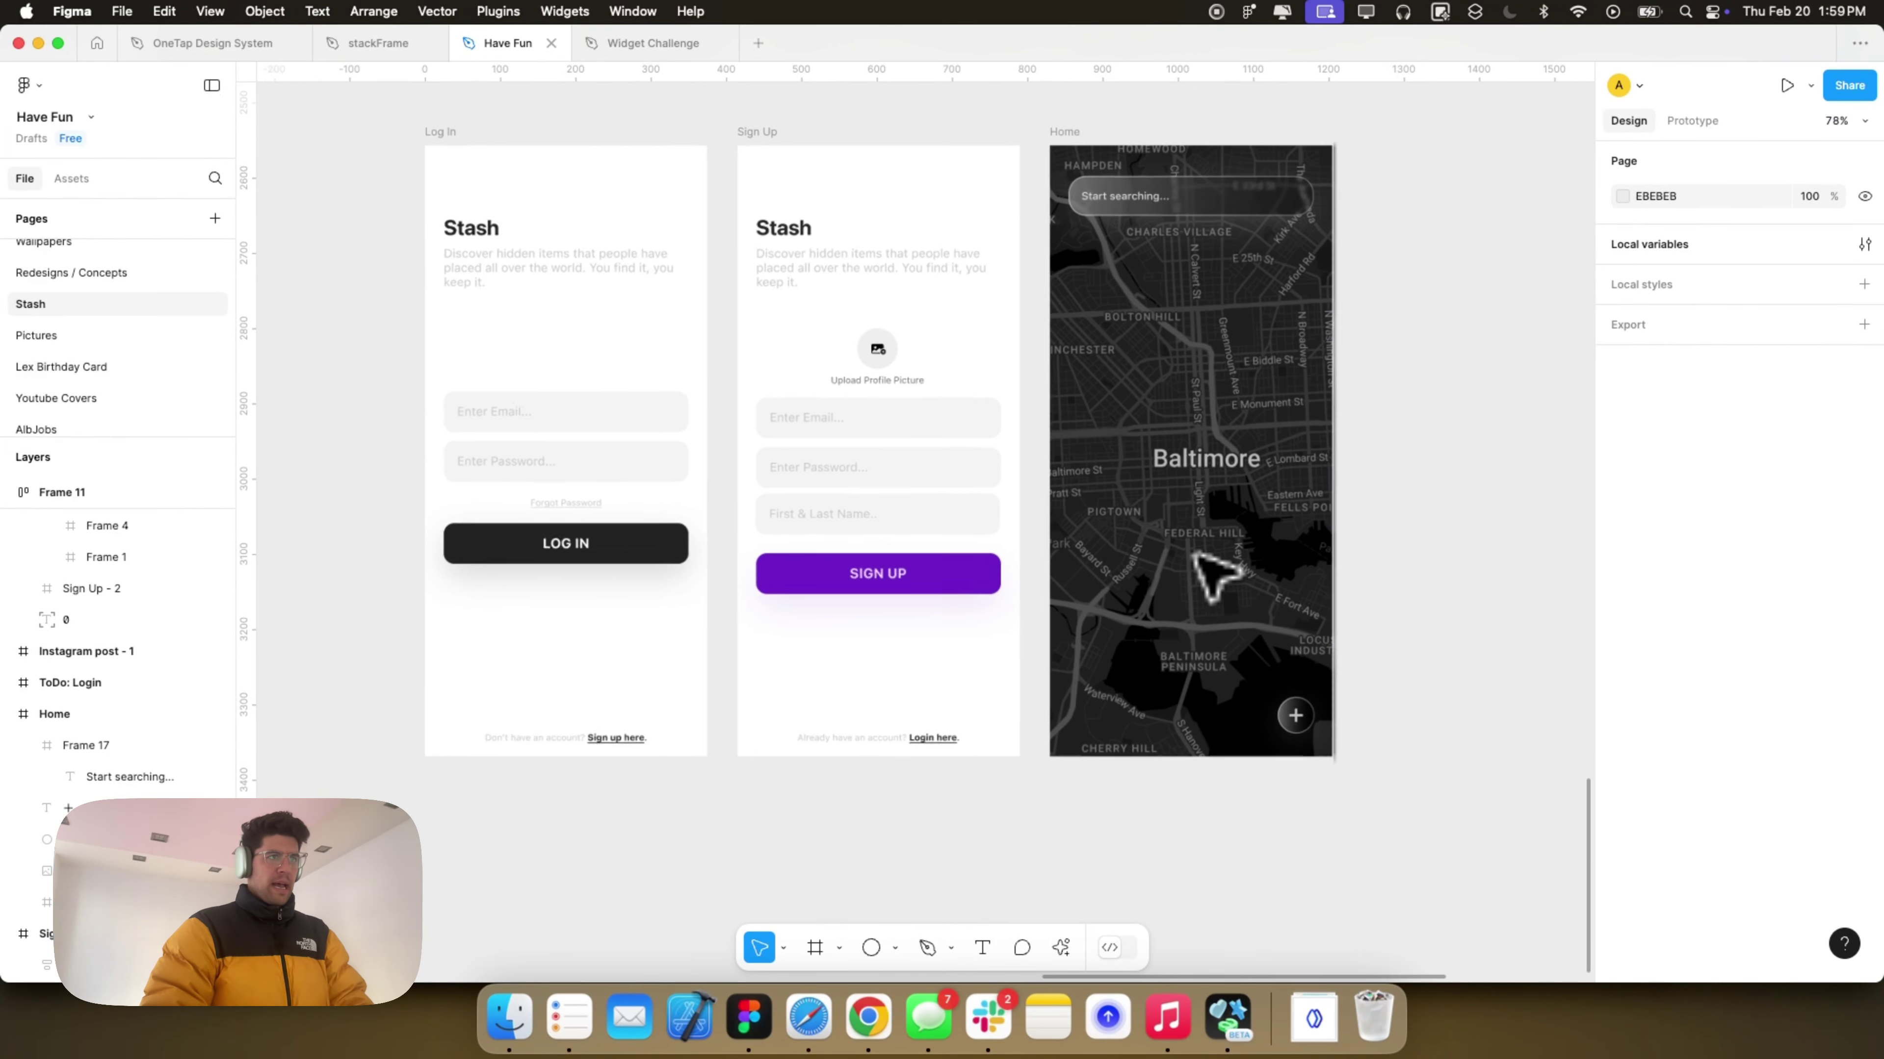
{"action": "scroll", "coordinate": [1195, 556], "scroll_direction": "up", "scroll_amount": 3}
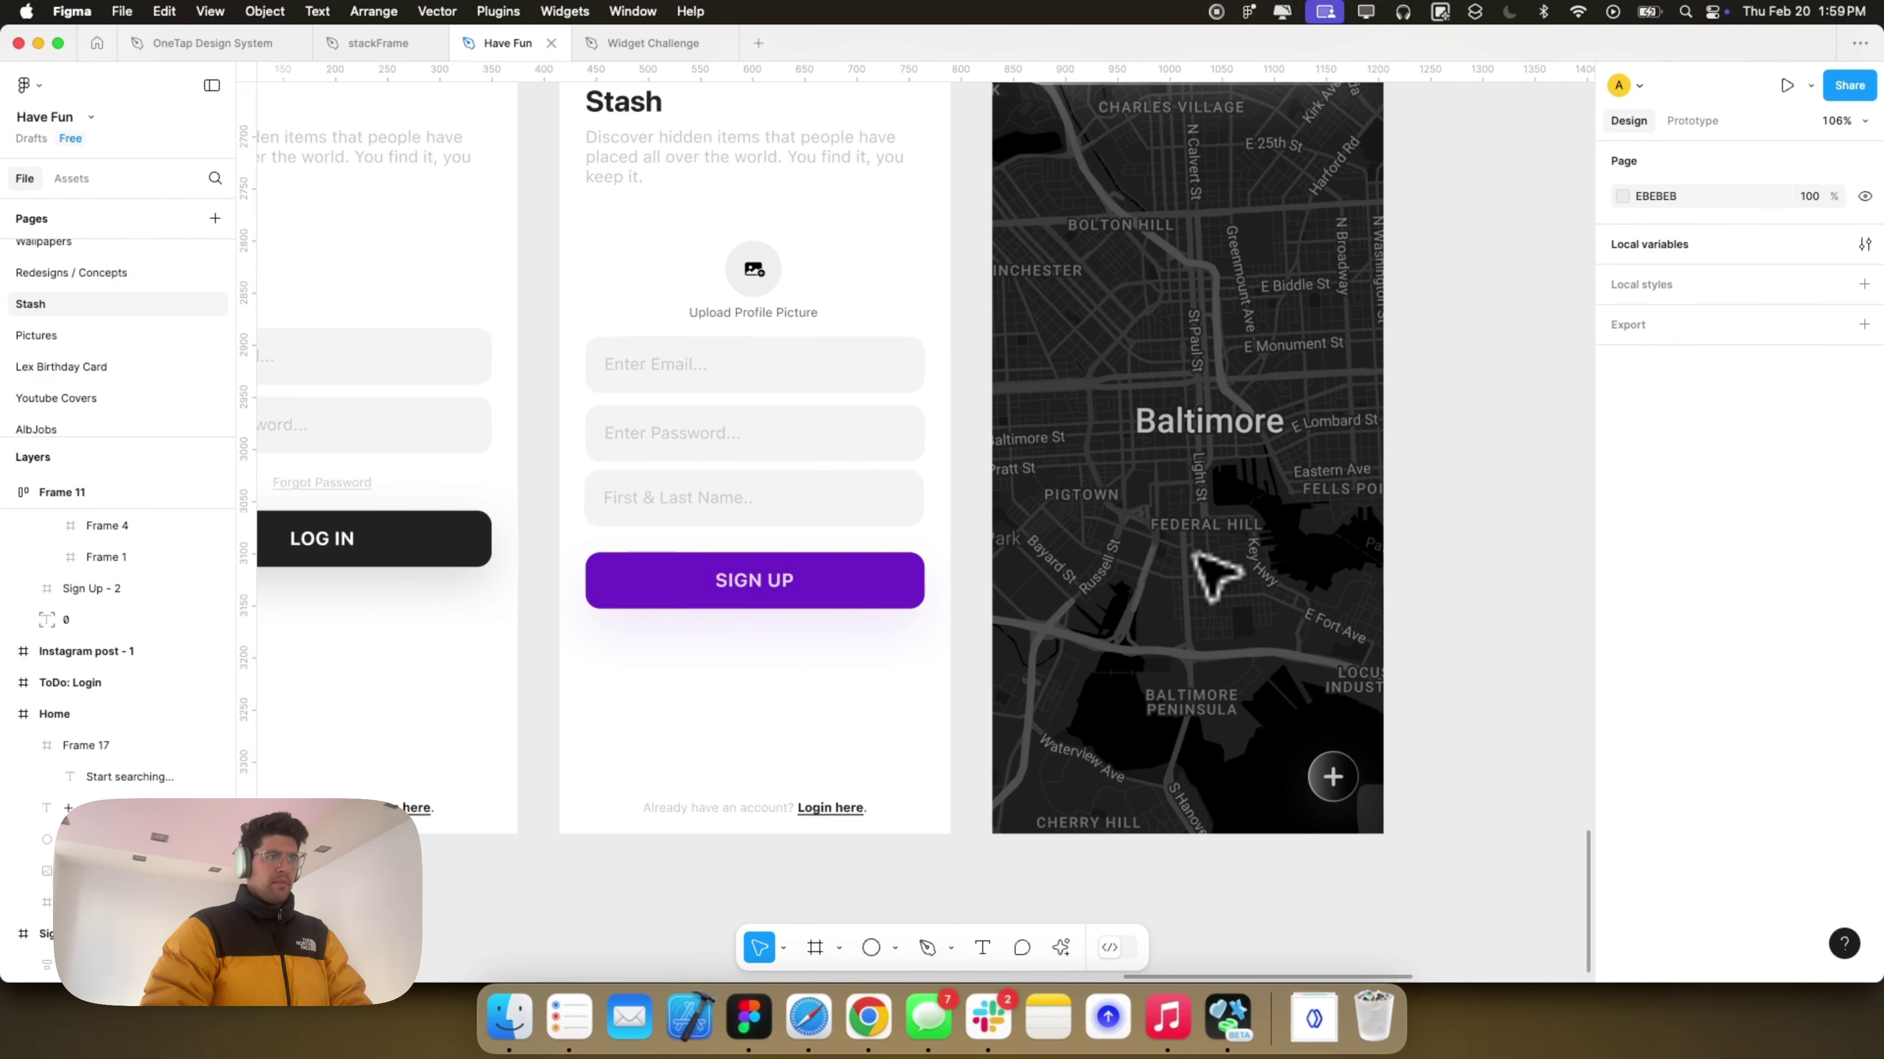
{"action": "scroll", "coordinate": [1216, 575], "scroll_direction": "down", "scroll_amount": 3}
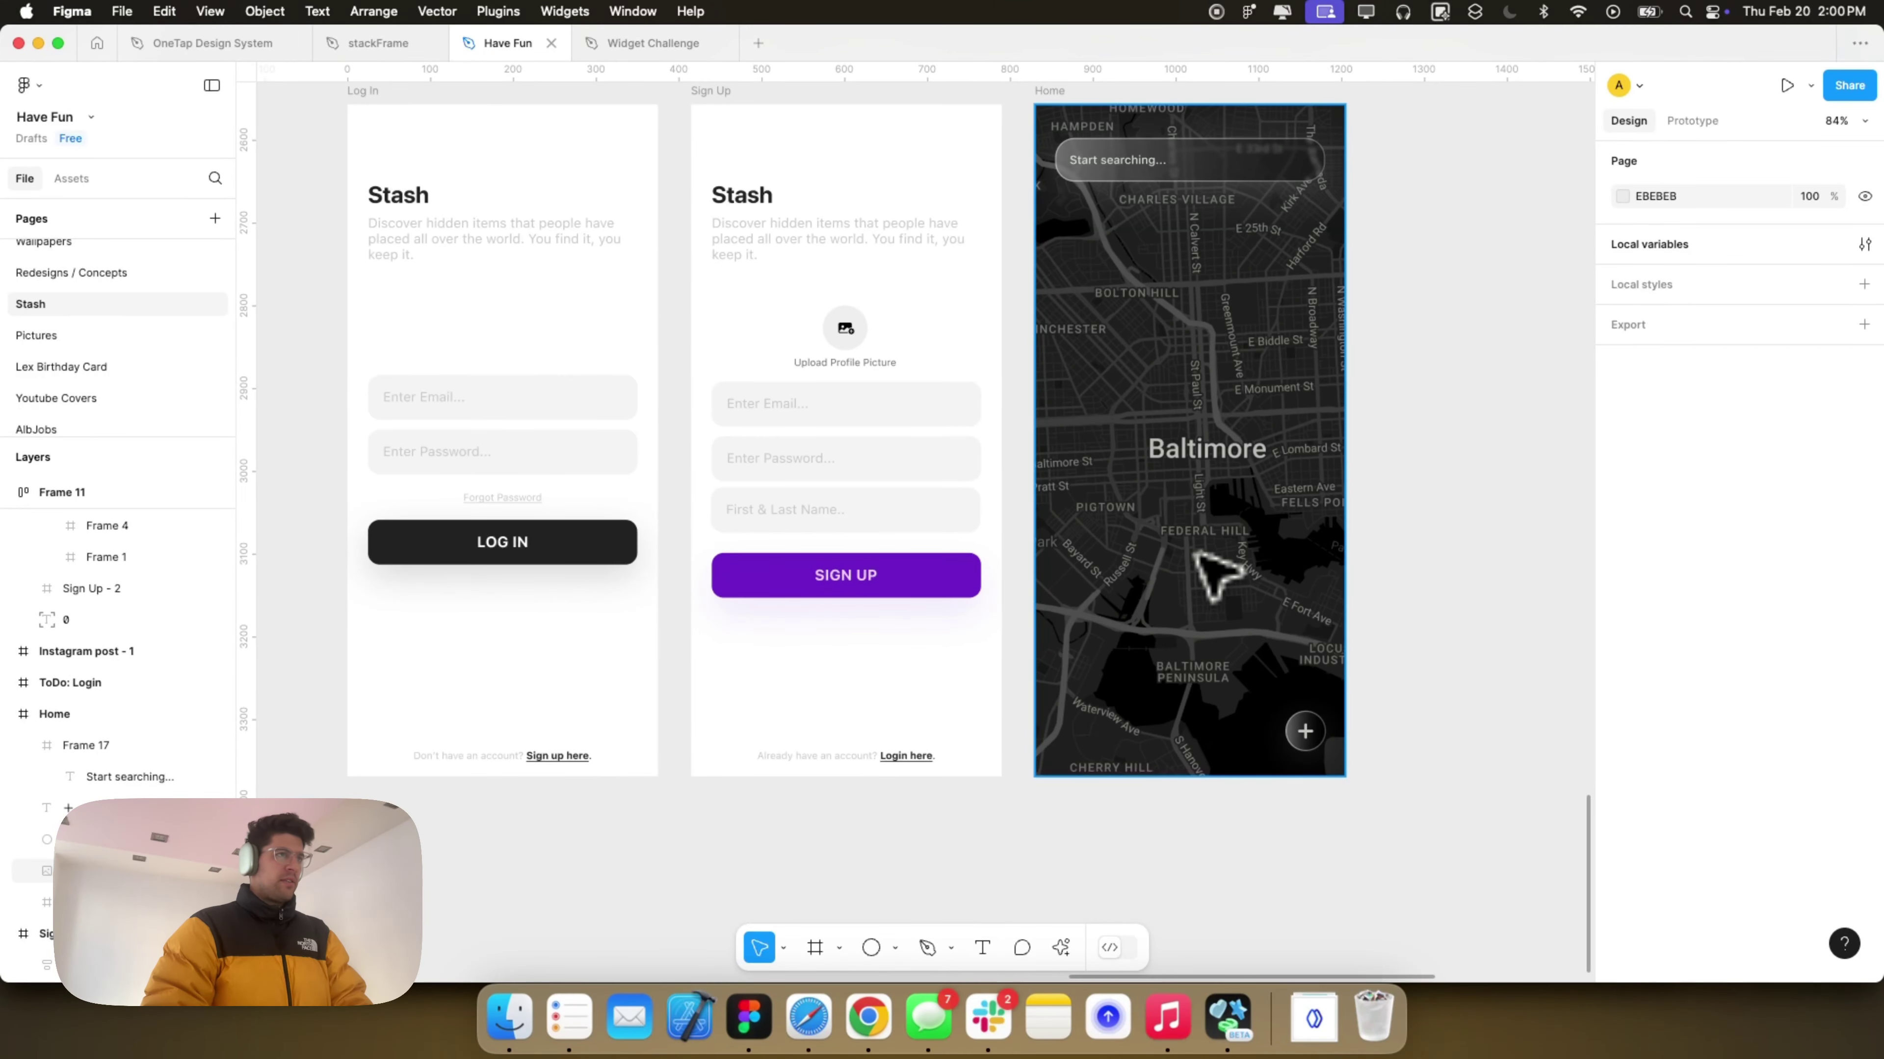
{"action": "scroll", "coordinate": [1216, 574], "scroll_direction": "up", "scroll_amount": 1}
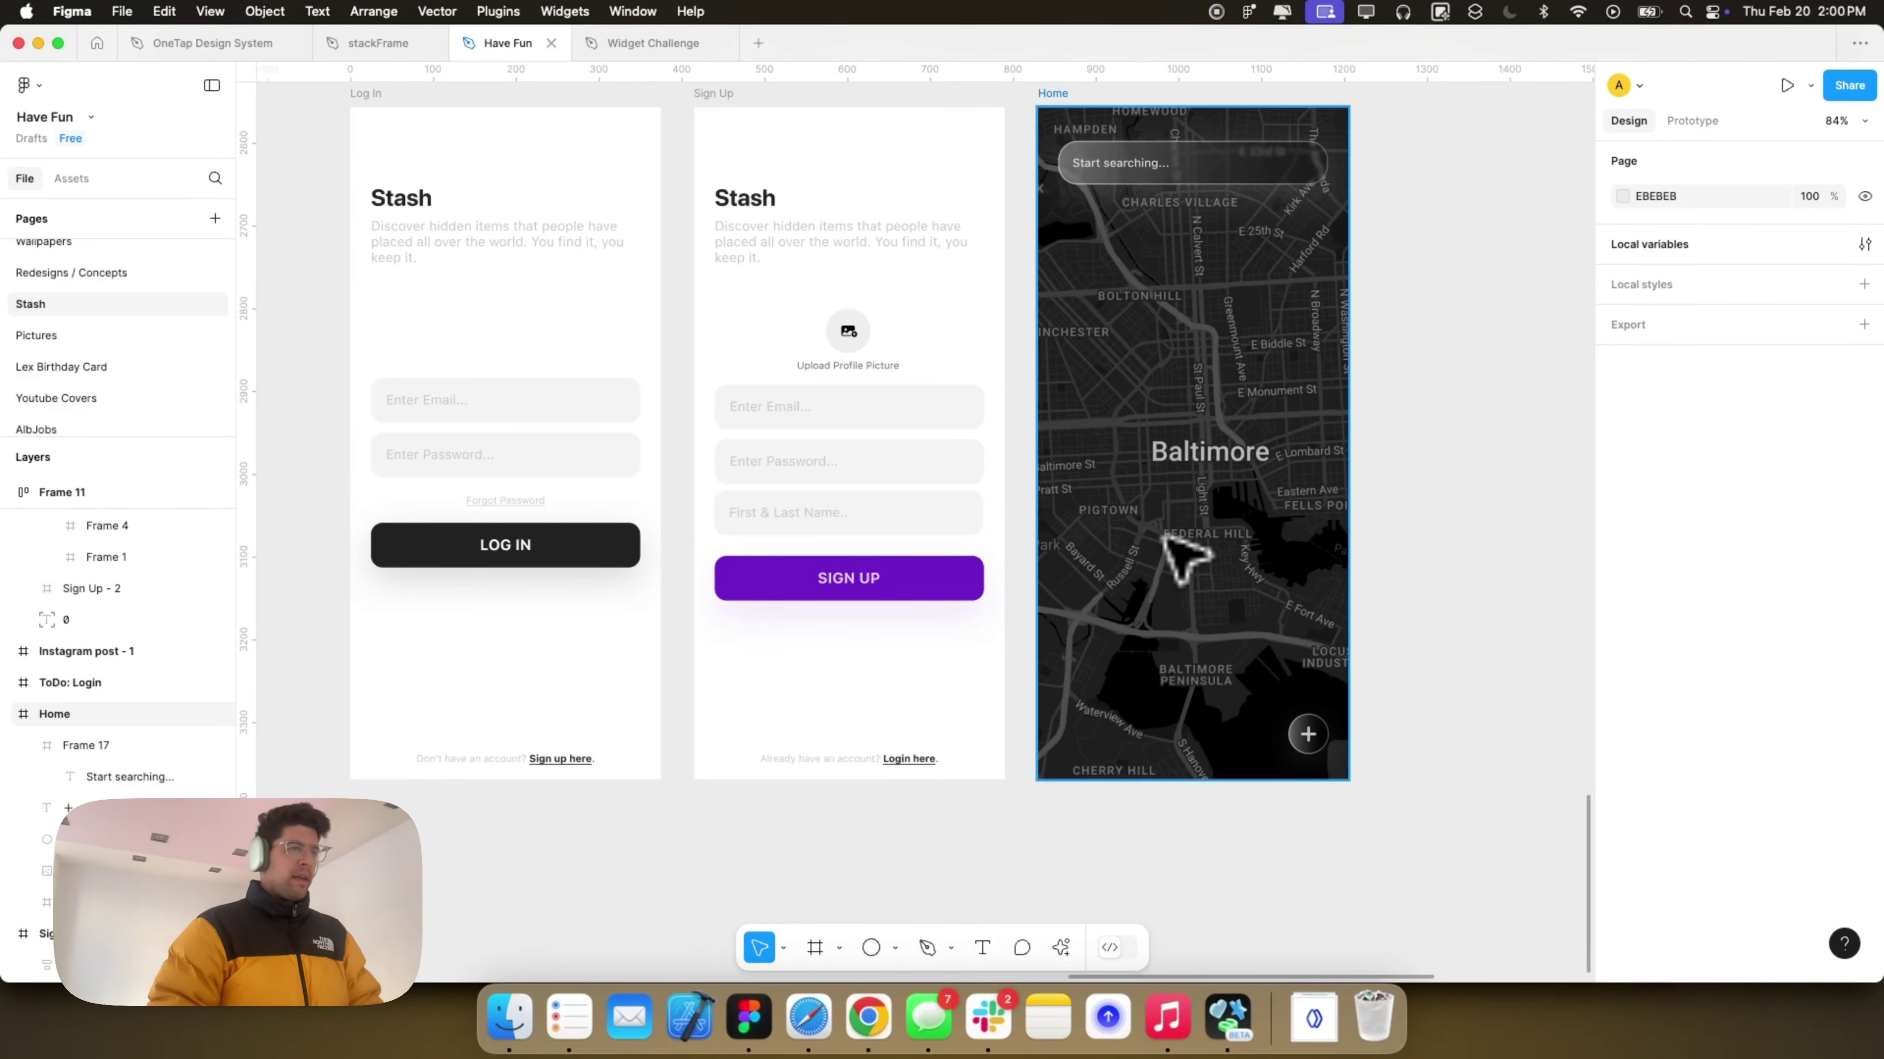
Step: Wrap the plus symbol and its circle together in one frame
{"action": "left_click", "coordinate": [1307, 733]}
{"action": "scroll", "coordinate": [1316, 733], "scroll_direction": "up", "scroll_amount": 10}
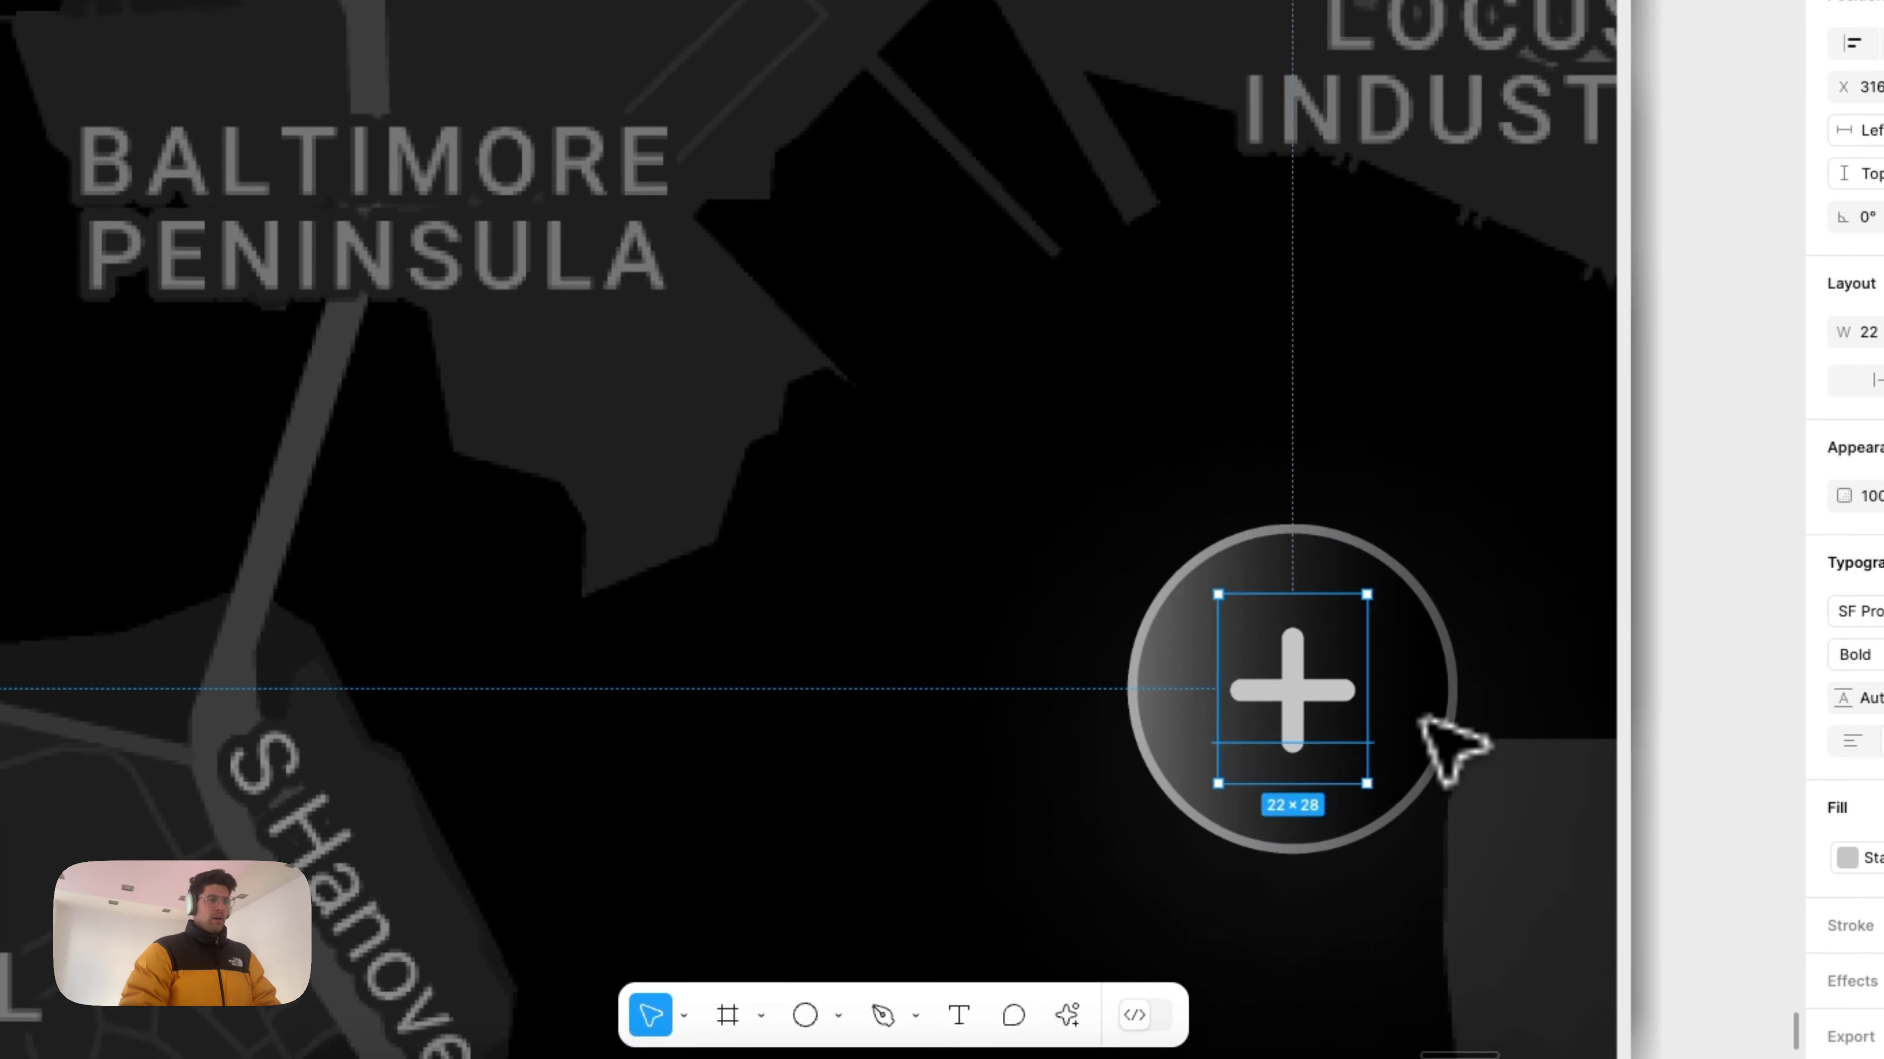
{"action": "left_click", "coordinate": [1434, 724]}
{"action": "left_click", "coordinate": [1316, 723], "text": "shift"}
{"action": "right_click", "coordinate": [1320, 738]}
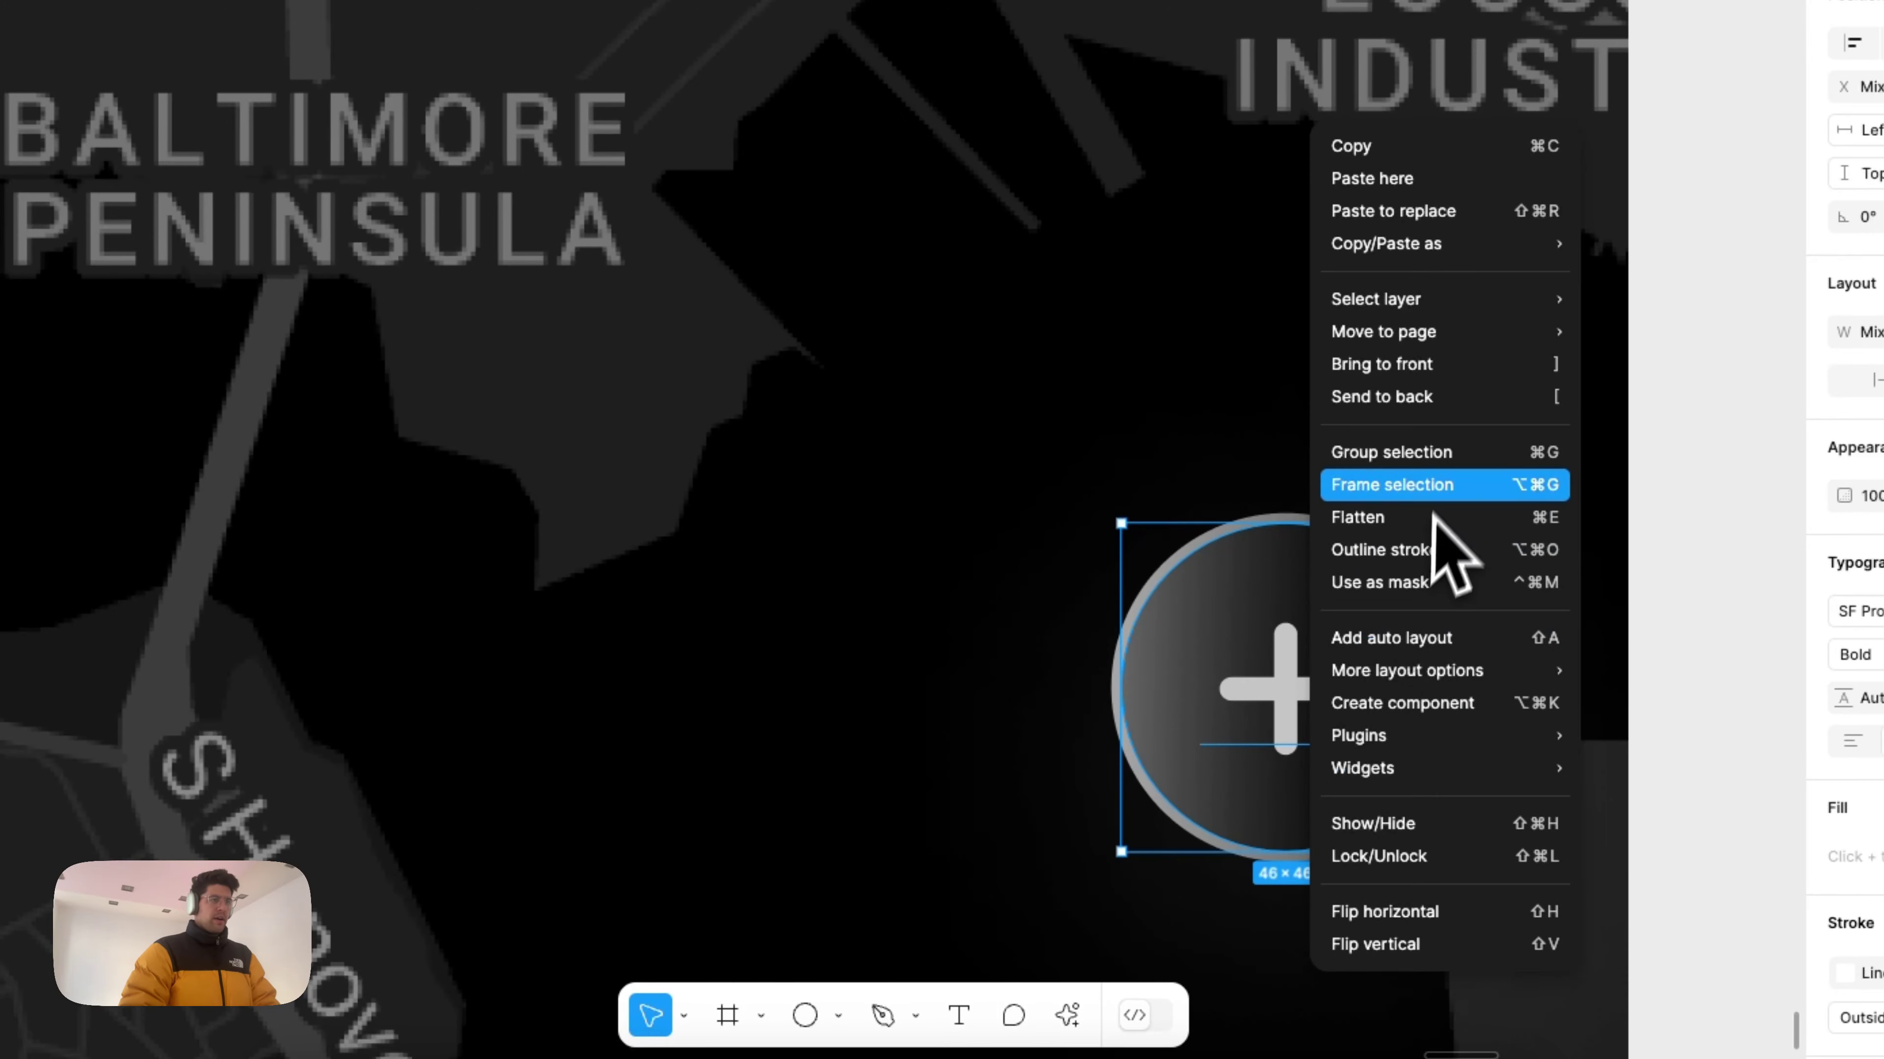
{"action": "left_click", "coordinate": [1401, 486]}
Step: Duplicate the plus button frame to the Home screen's lower-left corner at X 25, Y 734, level with the original
{"action": "scroll", "coordinate": [1276, 675], "scroll_direction": "down", "scroll_amount": 10}
{"action": "left_click_drag", "start_coordinate": [1294, 646], "coordinate": [423, 649]}
{"action": "left_click", "coordinate": [1261, 654]}
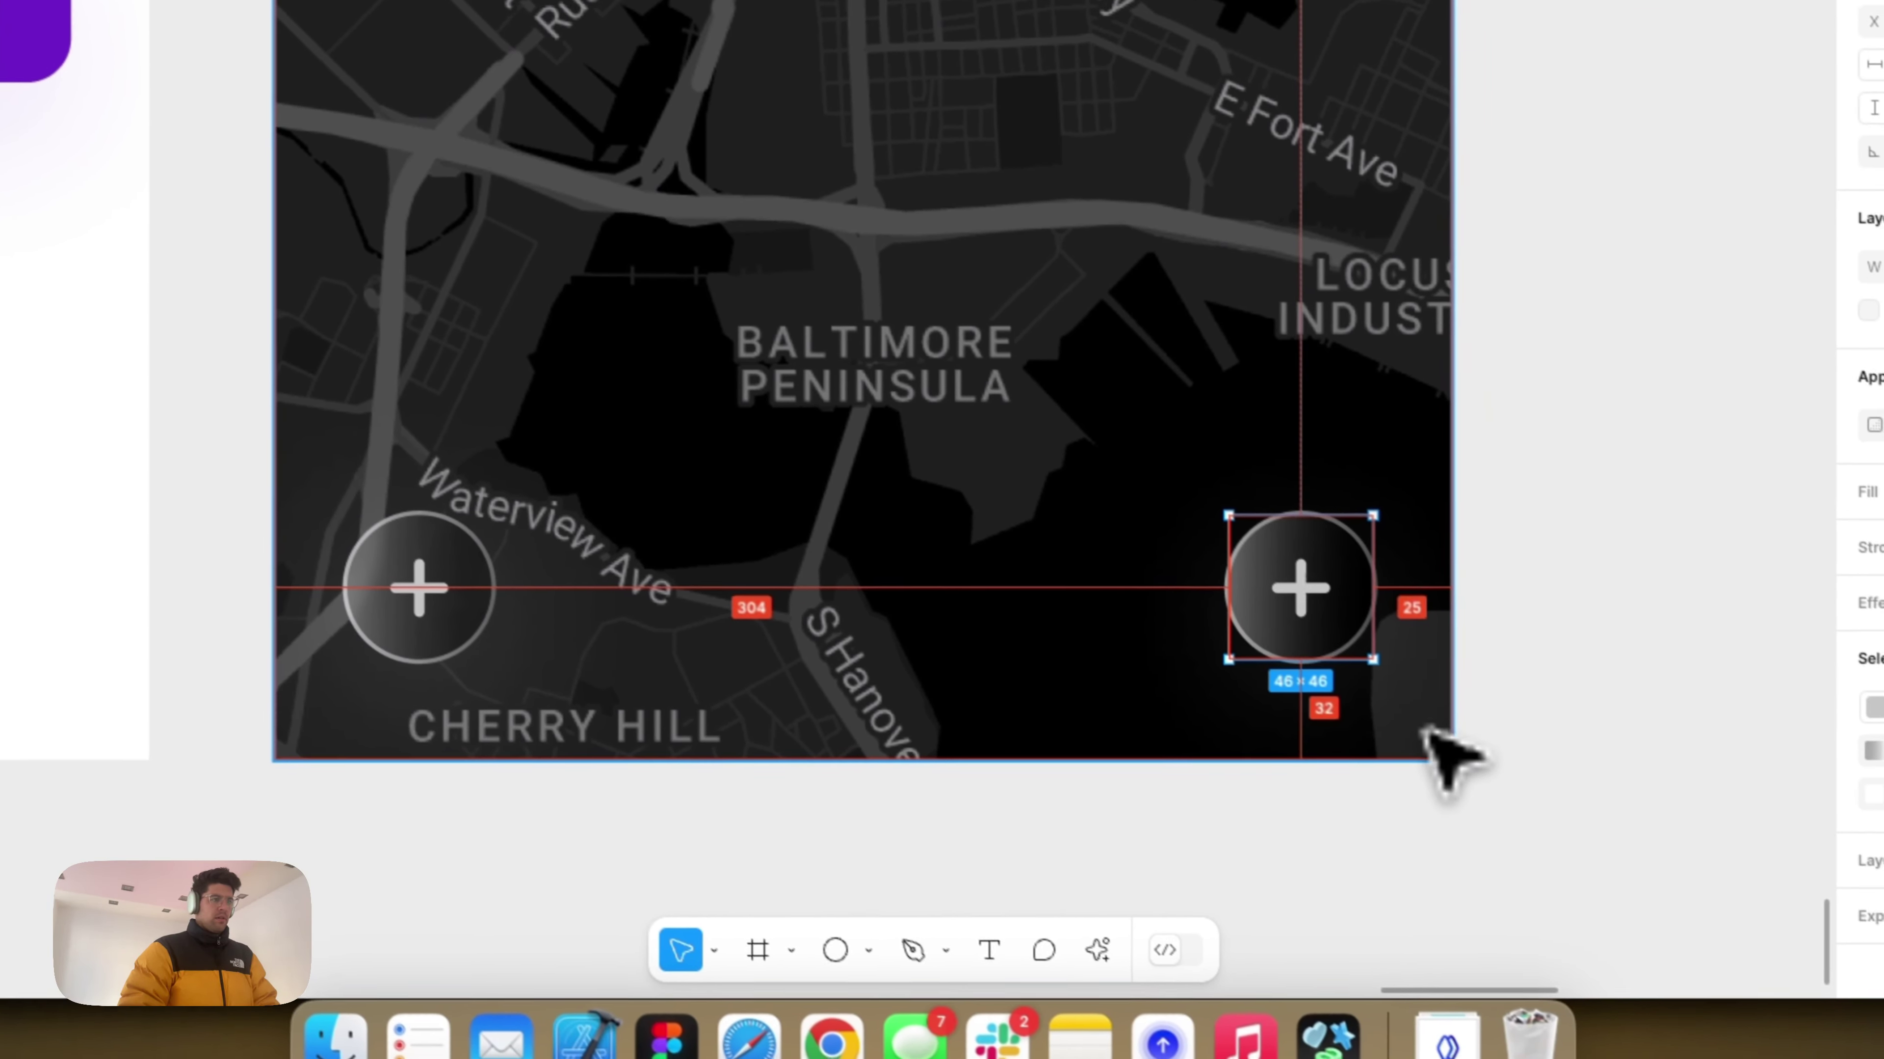
{"action": "left_click", "coordinate": [467, 616]}
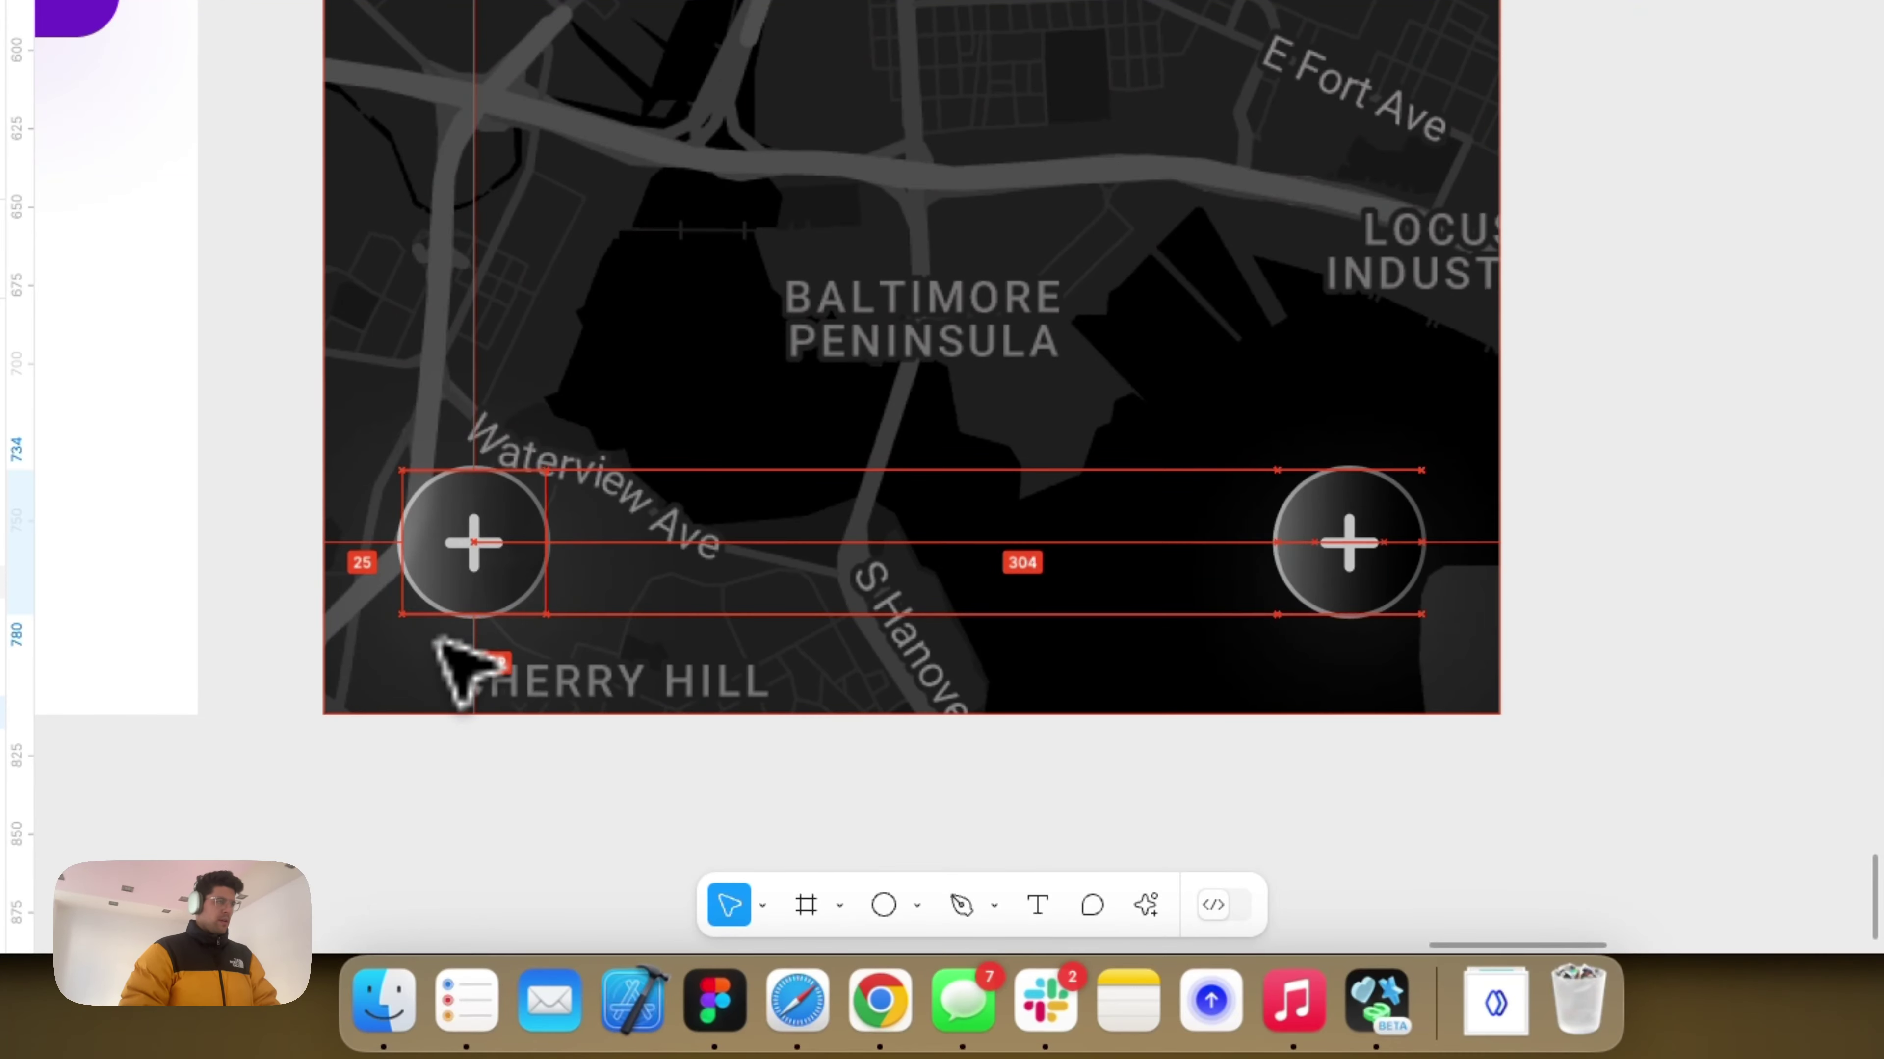
Step: Switch to SF Symbols, search for "list" and copy the list.bullet symbol
{"action": "left_click", "coordinate": [1377, 1001]}
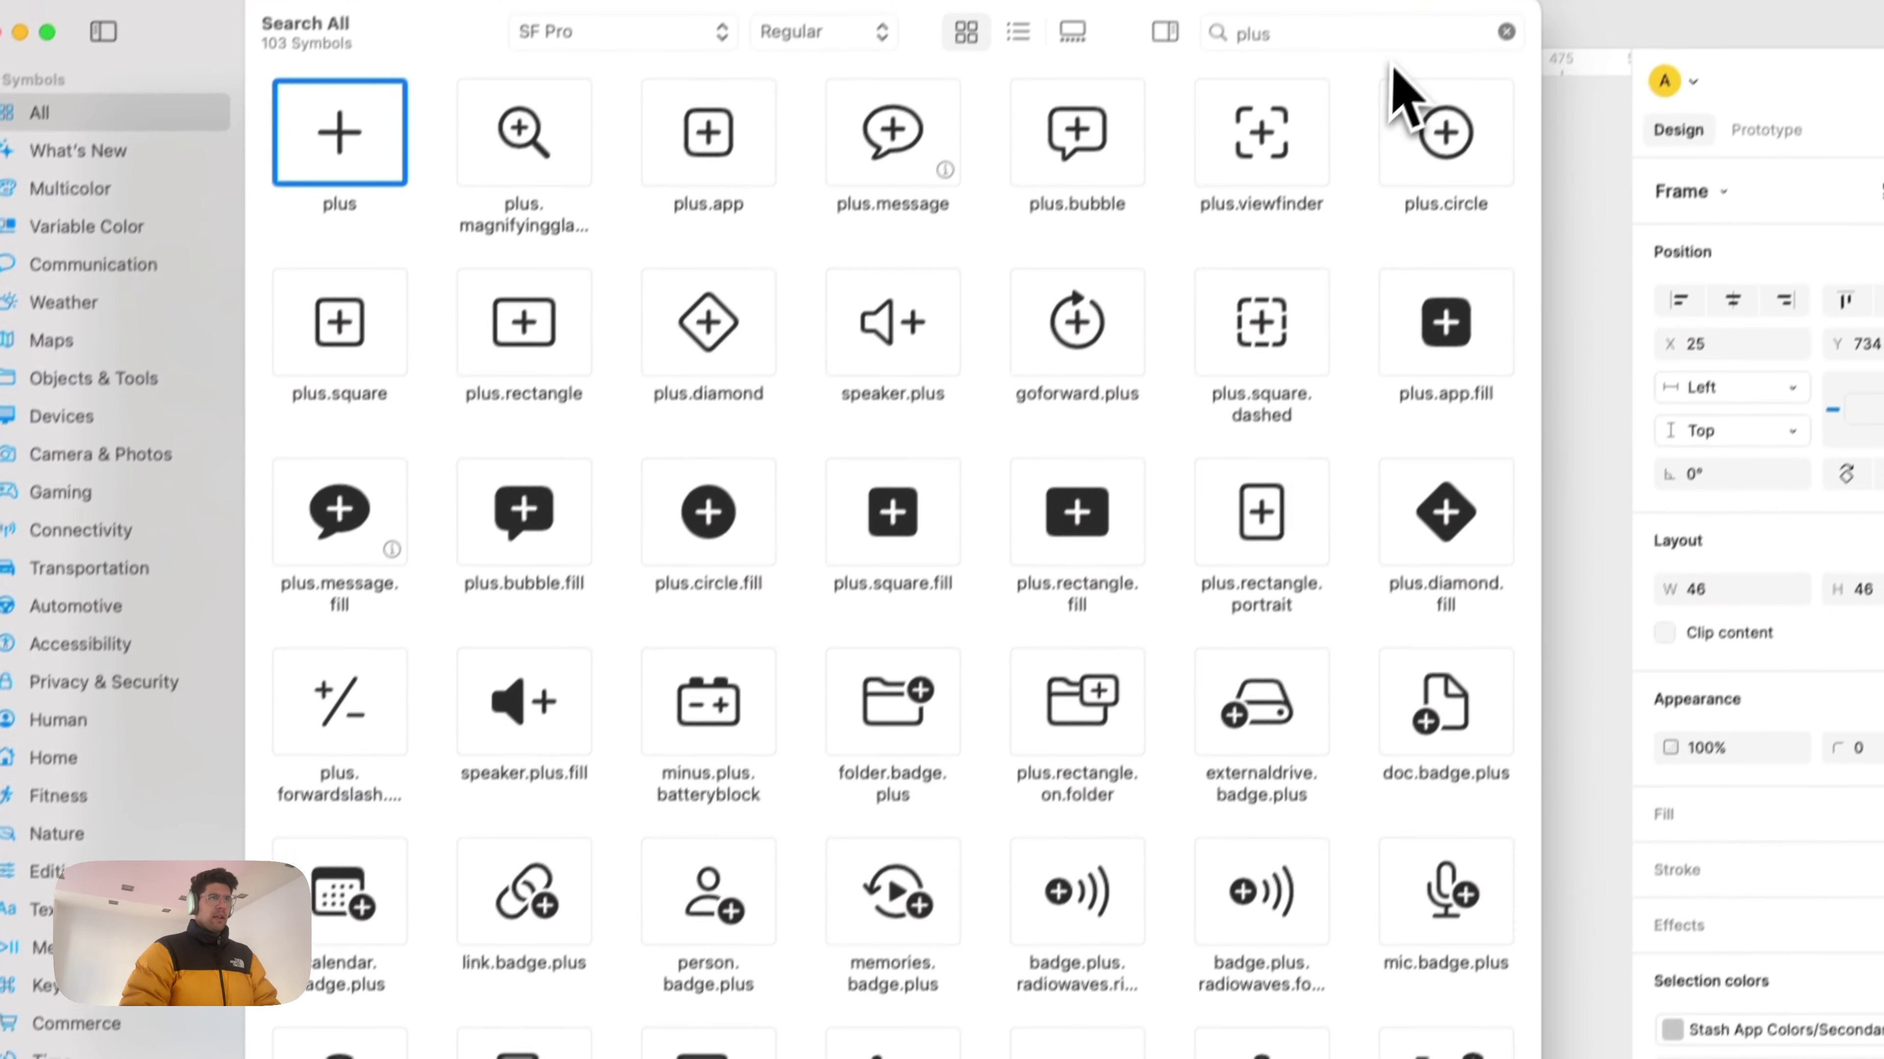
{"action": "left_click", "coordinate": [1378, 26]}
{"action": "type", "text": "list"}
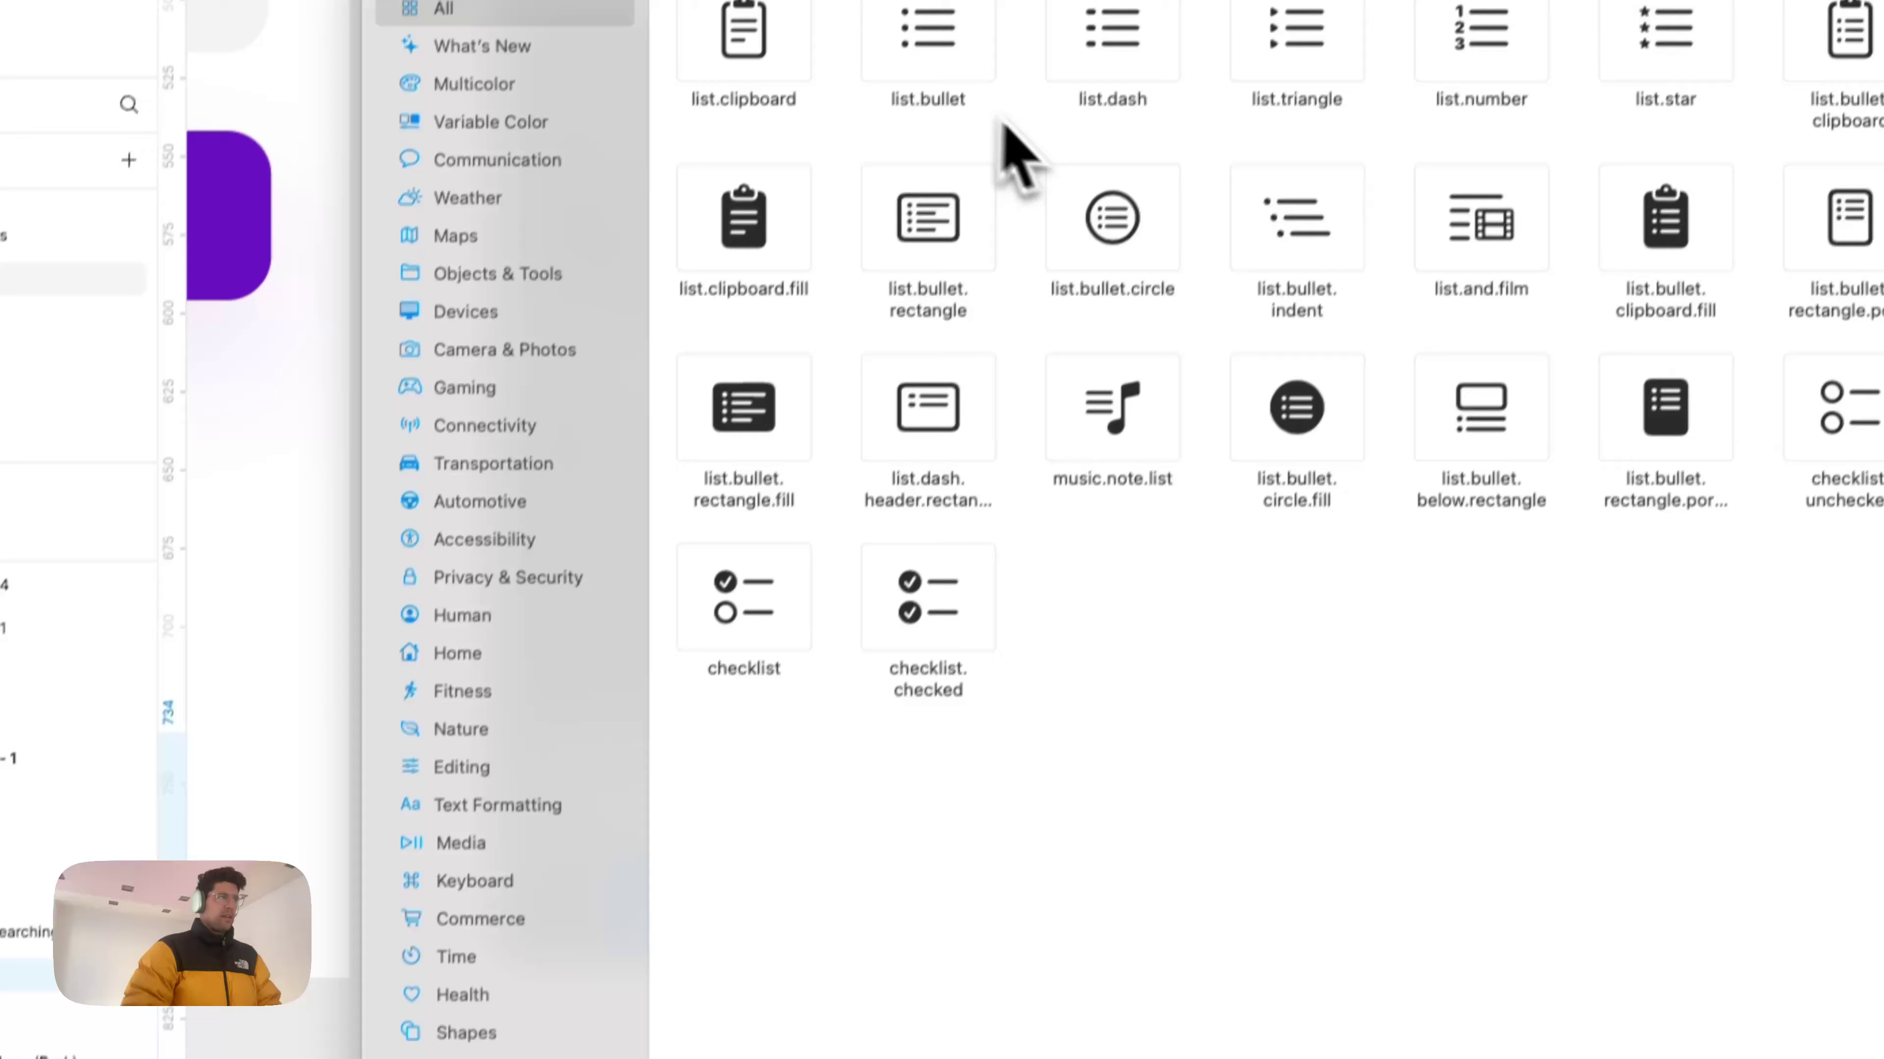
{"action": "left_click", "coordinate": [511, 200]}
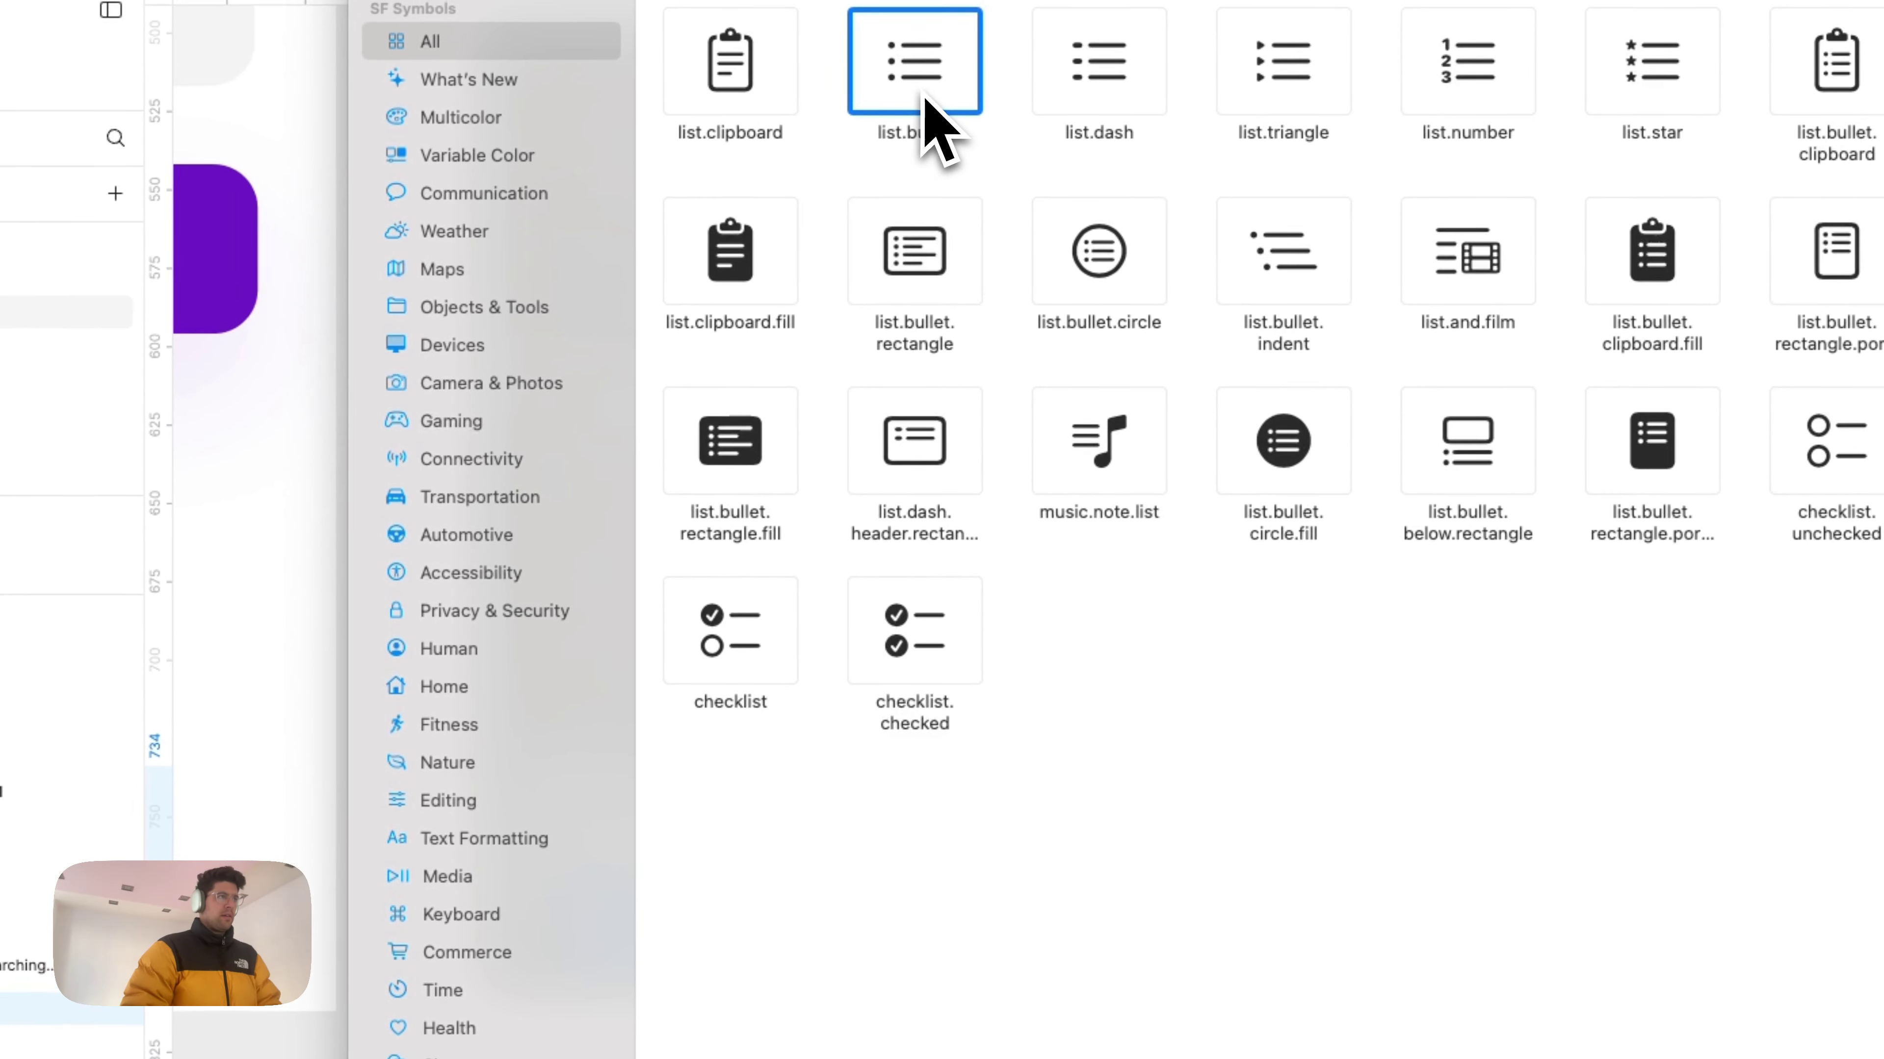
{"action": "right_click", "coordinate": [924, 96]}
{"action": "left_click", "coordinate": [957, 104]}
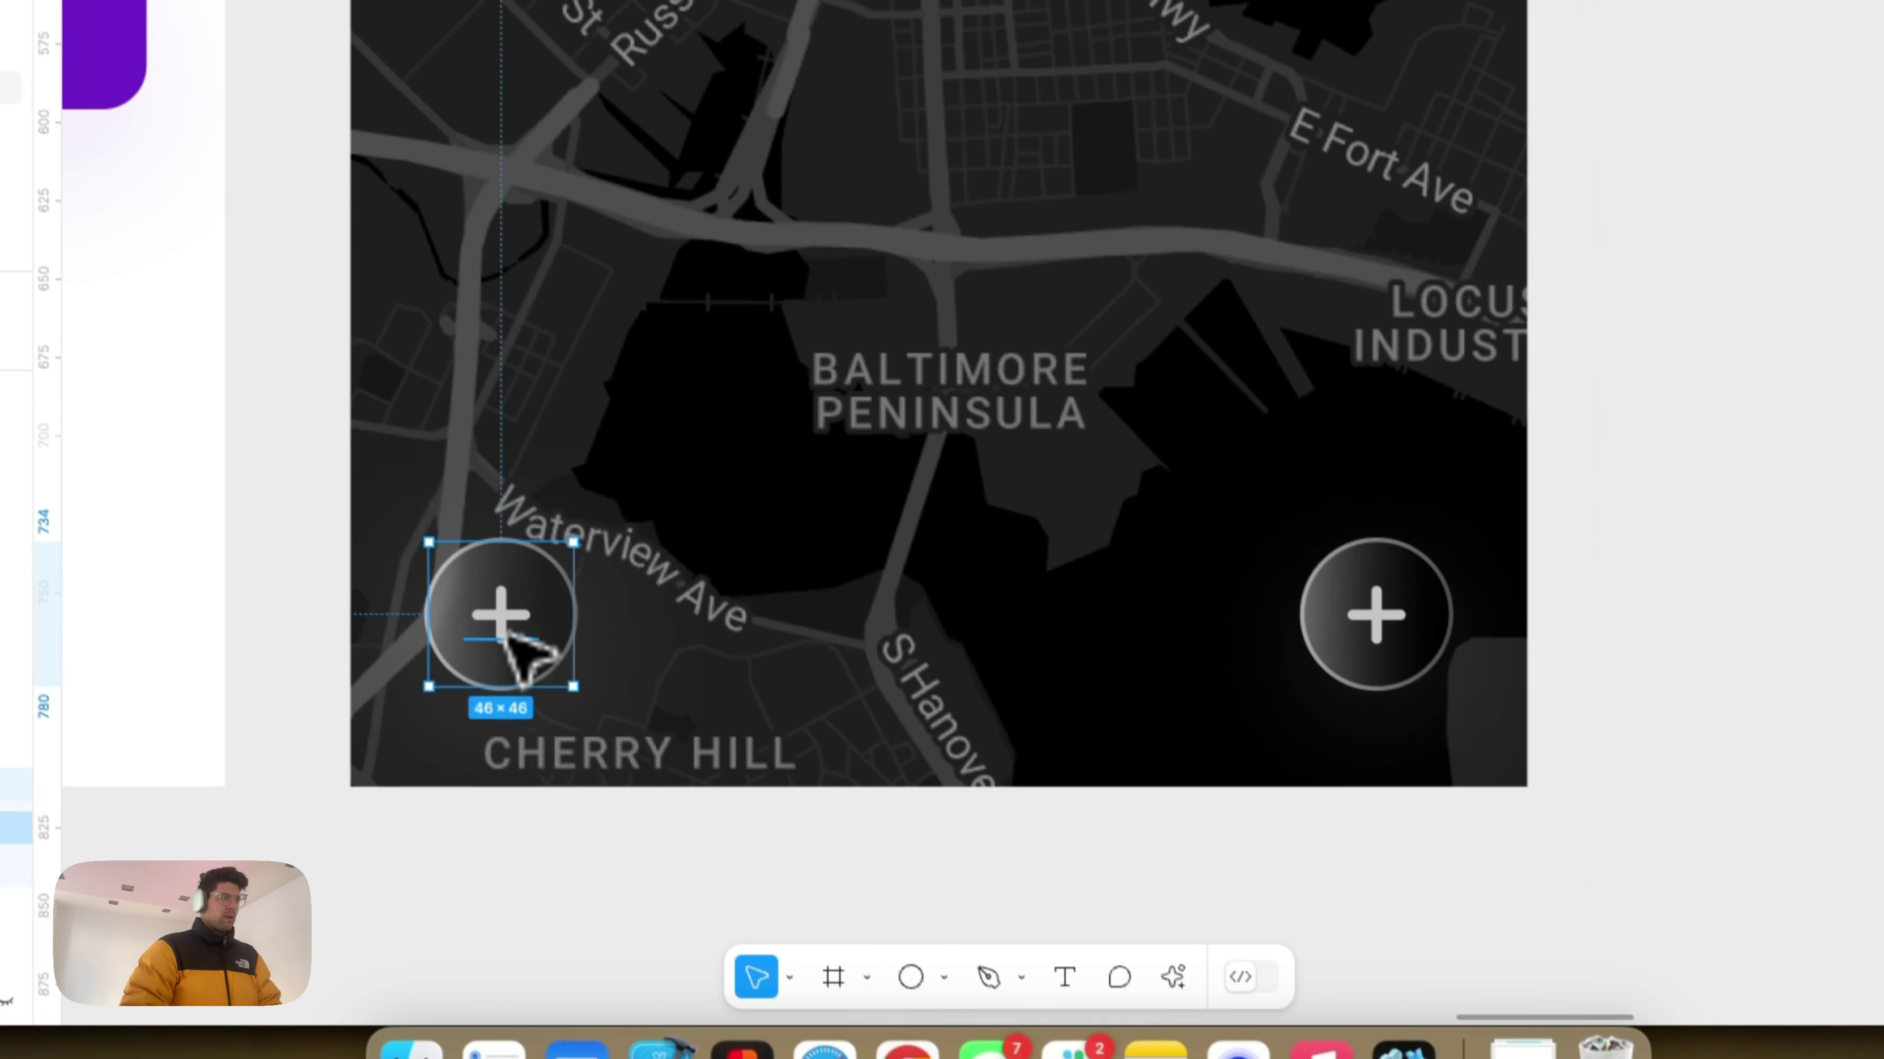
Step: Back in Figma, replace the plus in the lower-left button with the copied list.bullet symbol
{"action": "key", "text": "super+v"}
{"action": "scroll", "coordinate": [645, 615], "scroll_direction": "left", "scroll_amount": 3}
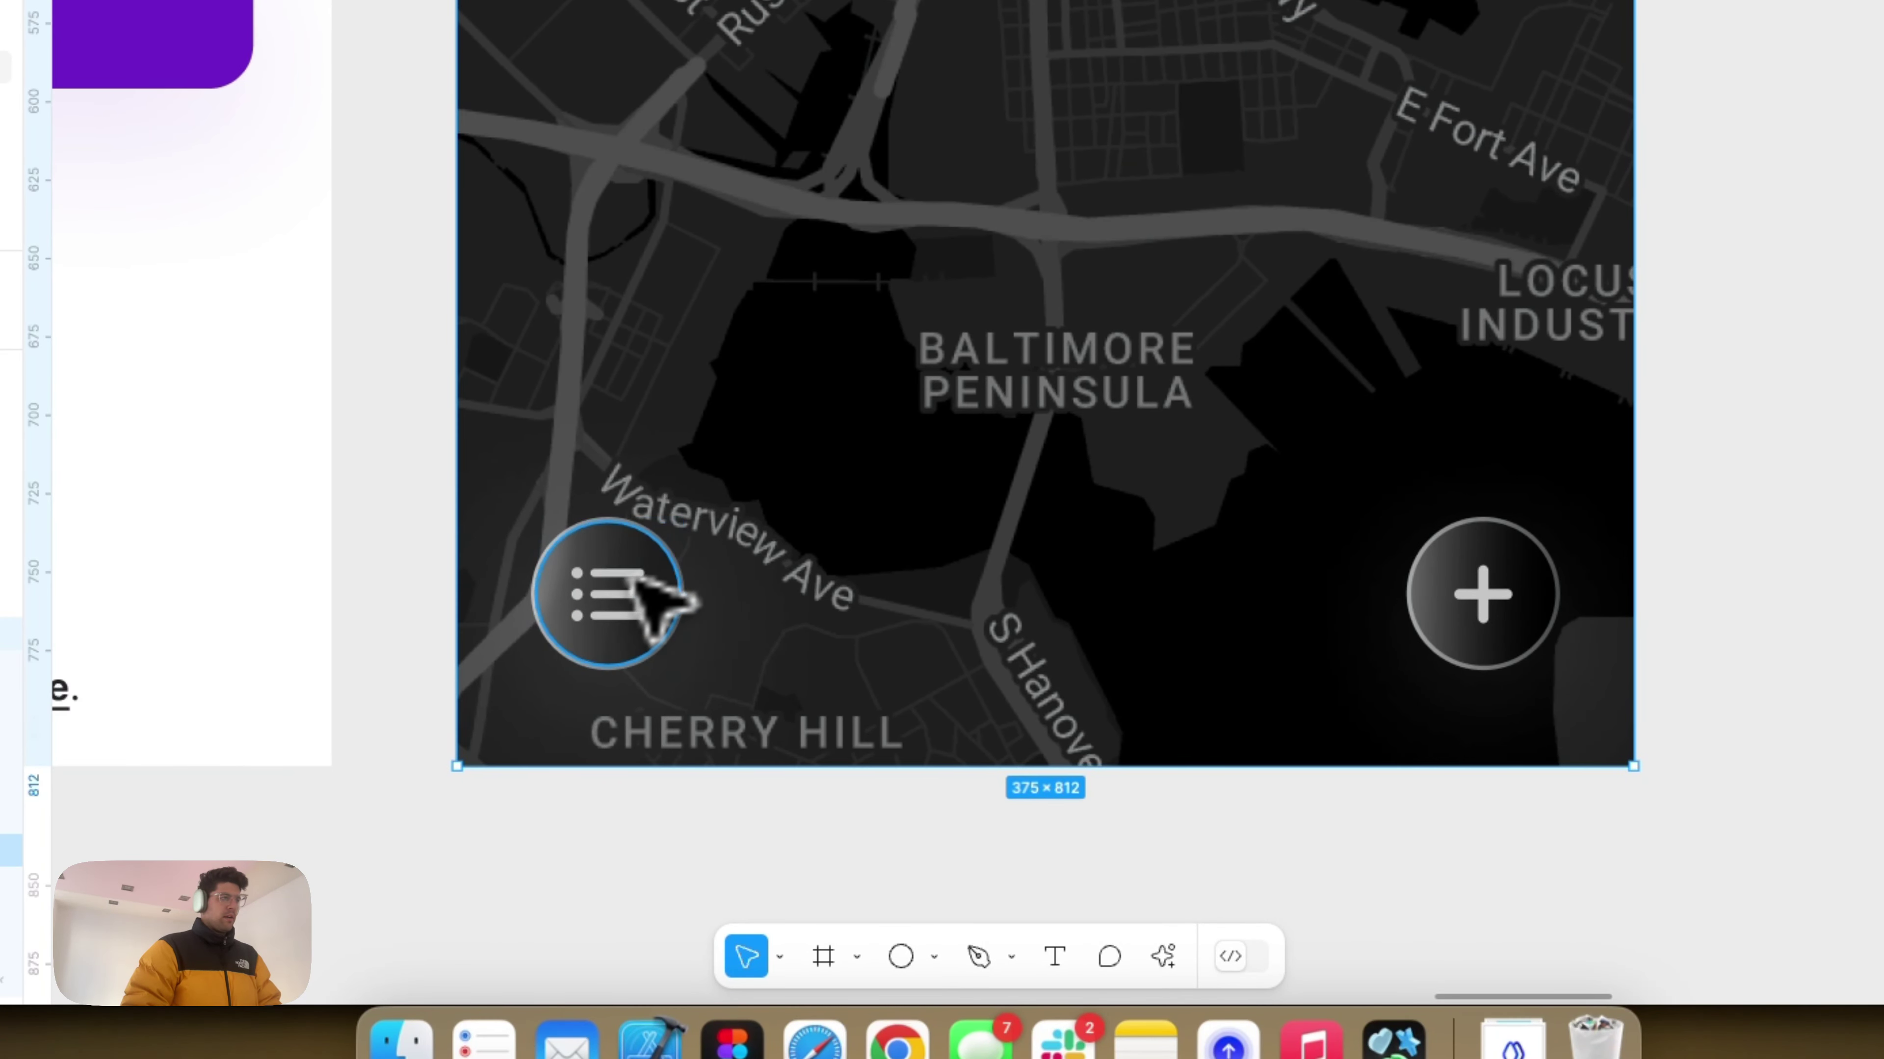
{"action": "left_click", "coordinate": [658, 566]}
{"action": "scroll", "coordinate": [689, 564], "scroll_direction": "left", "scroll_amount": 2}
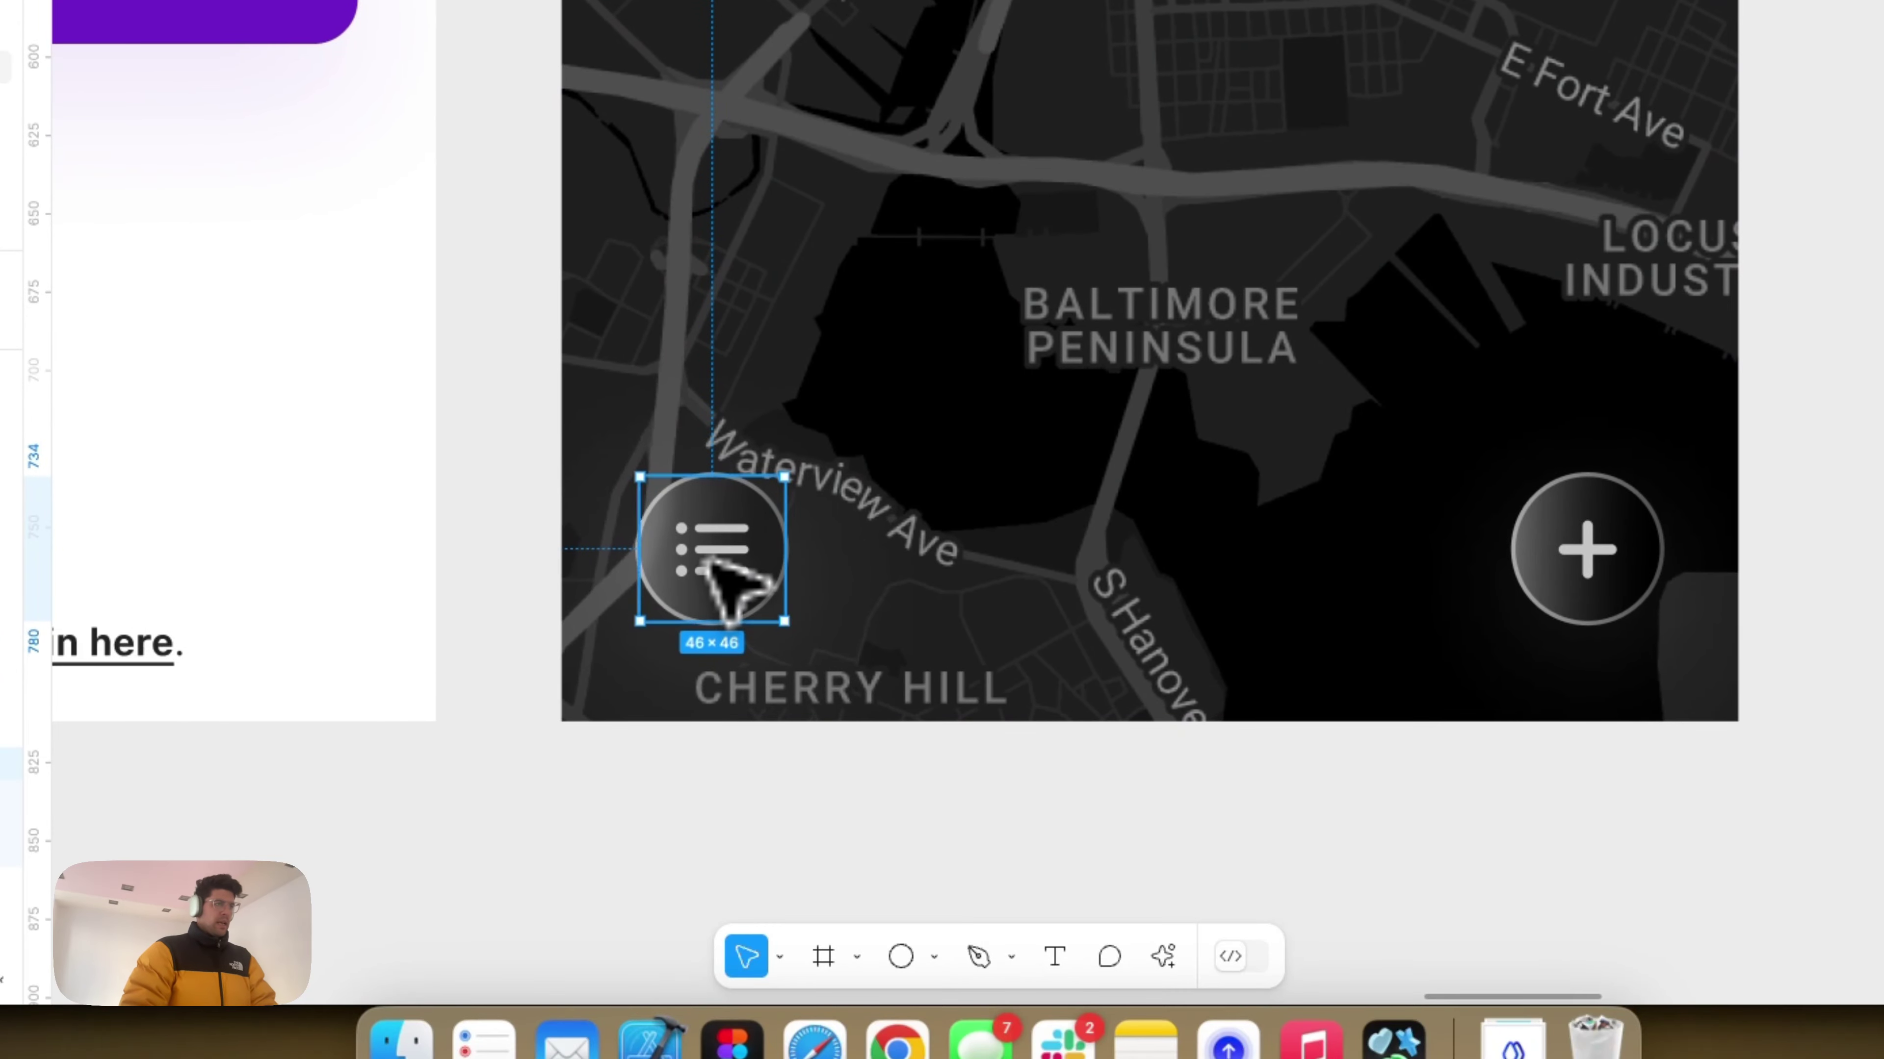
{"action": "scroll", "coordinate": [875, 605], "scroll_direction": "down", "scroll_amount": 6}
{"action": "left_click", "coordinate": [1324, 568]}
{"action": "scroll", "coordinate": [1335, 586], "scroll_direction": "left", "scroll_amount": 5}
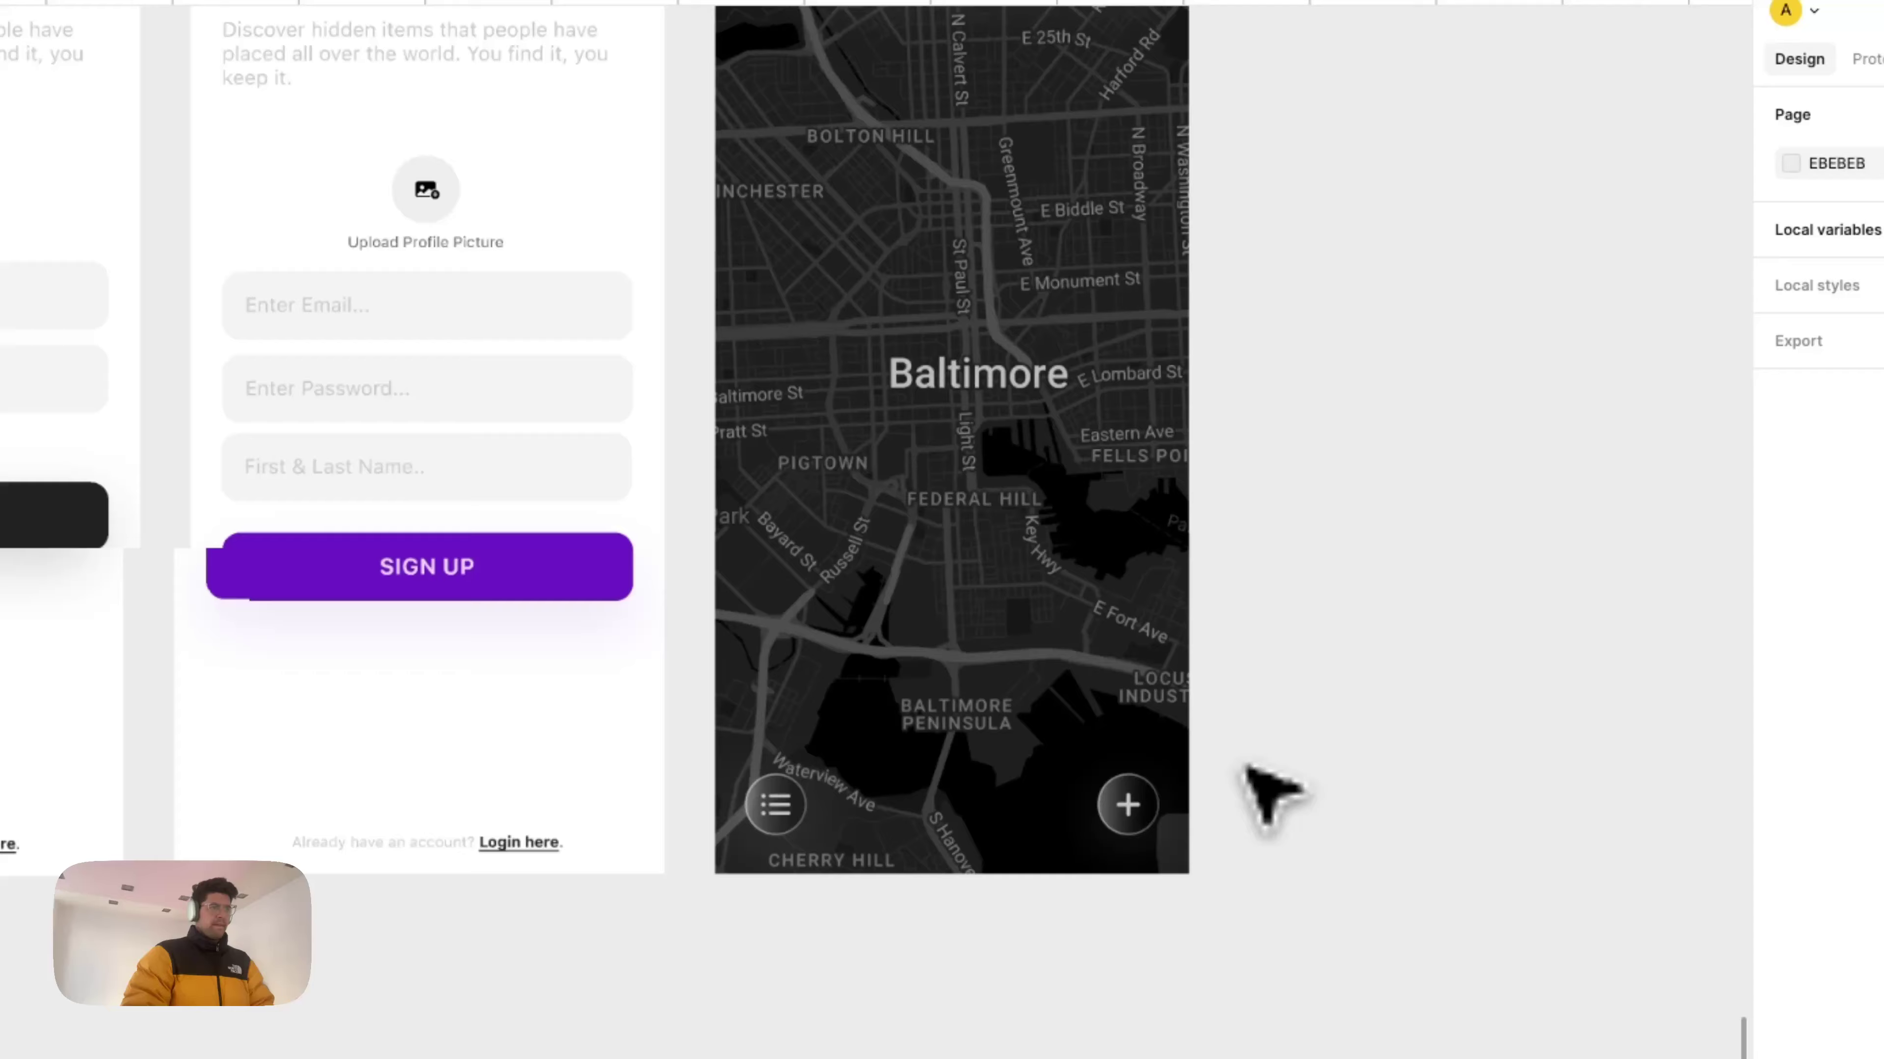
{"action": "scroll", "coordinate": [1272, 797], "scroll_direction": "down", "scroll_amount": 2}
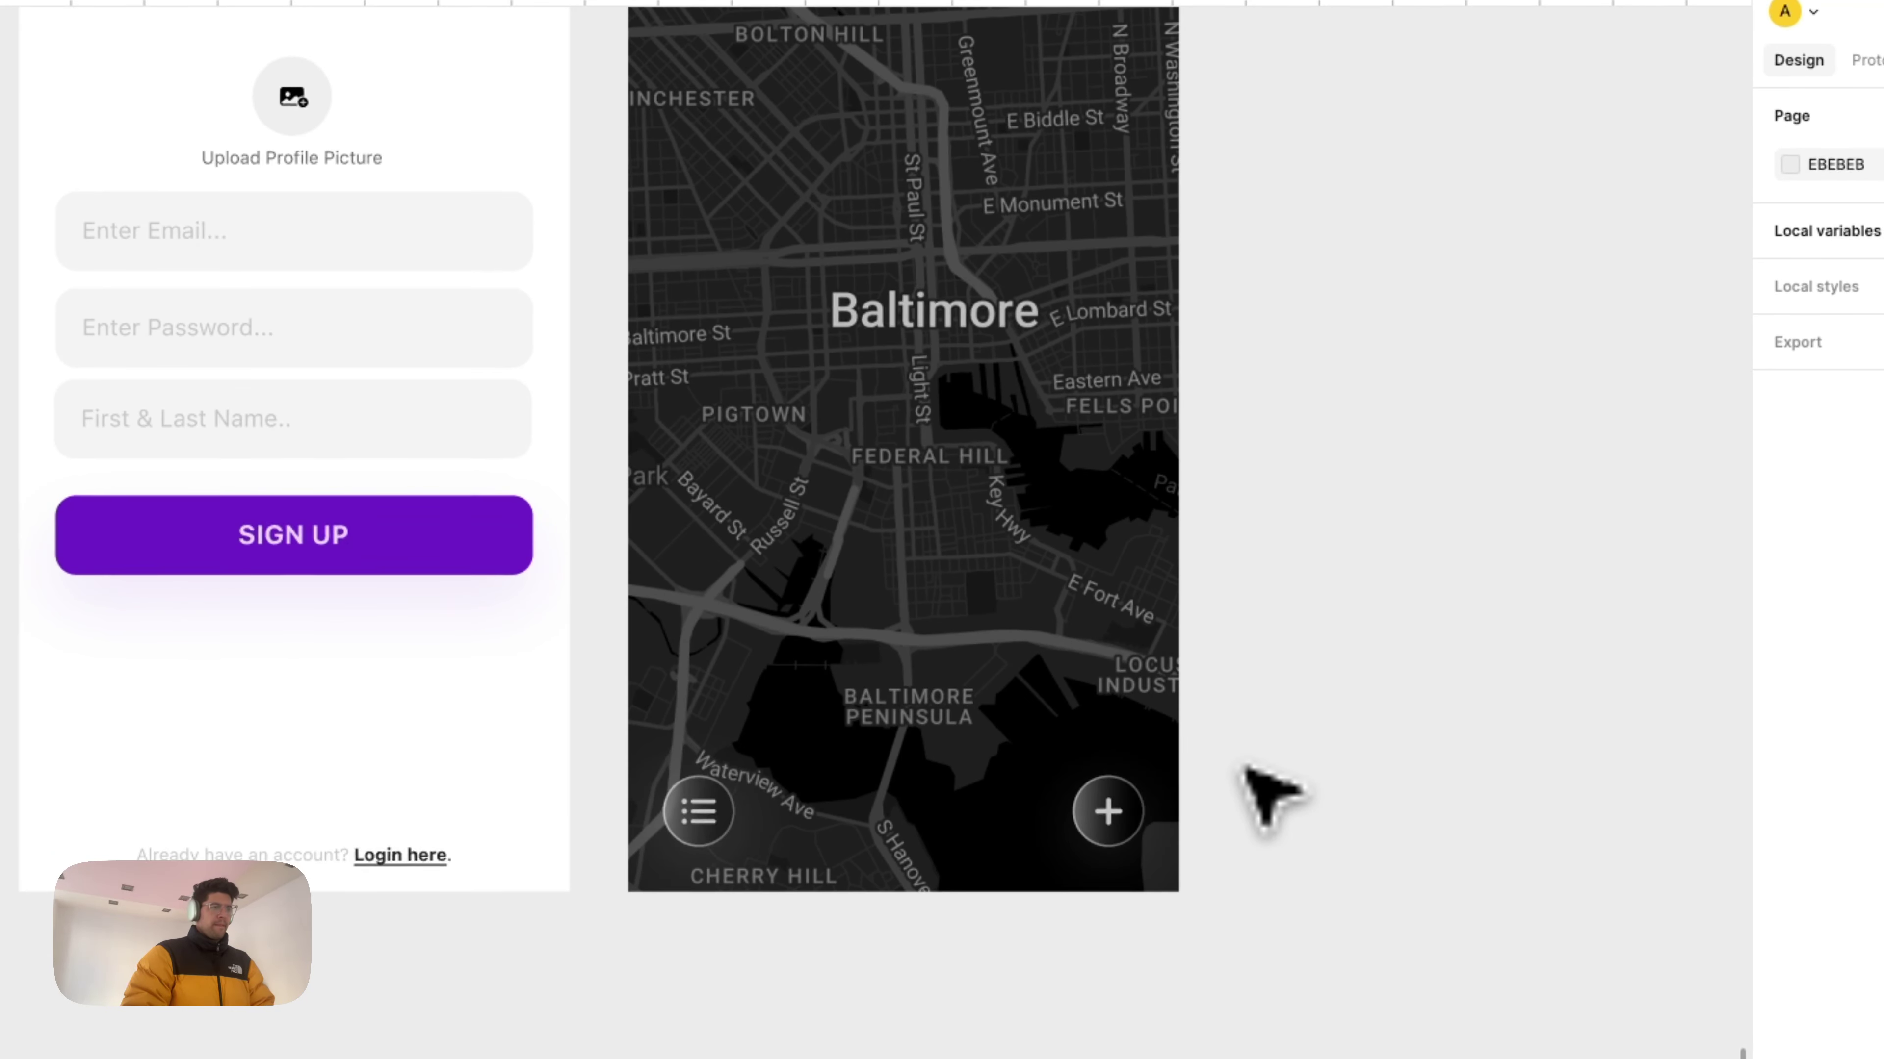
Step: Narrow the Home screen's search bar to 264 wide and move the list button up beside it at X 304
{"action": "scroll", "coordinate": [1253, 742], "scroll_direction": "up", "scroll_amount": 3}
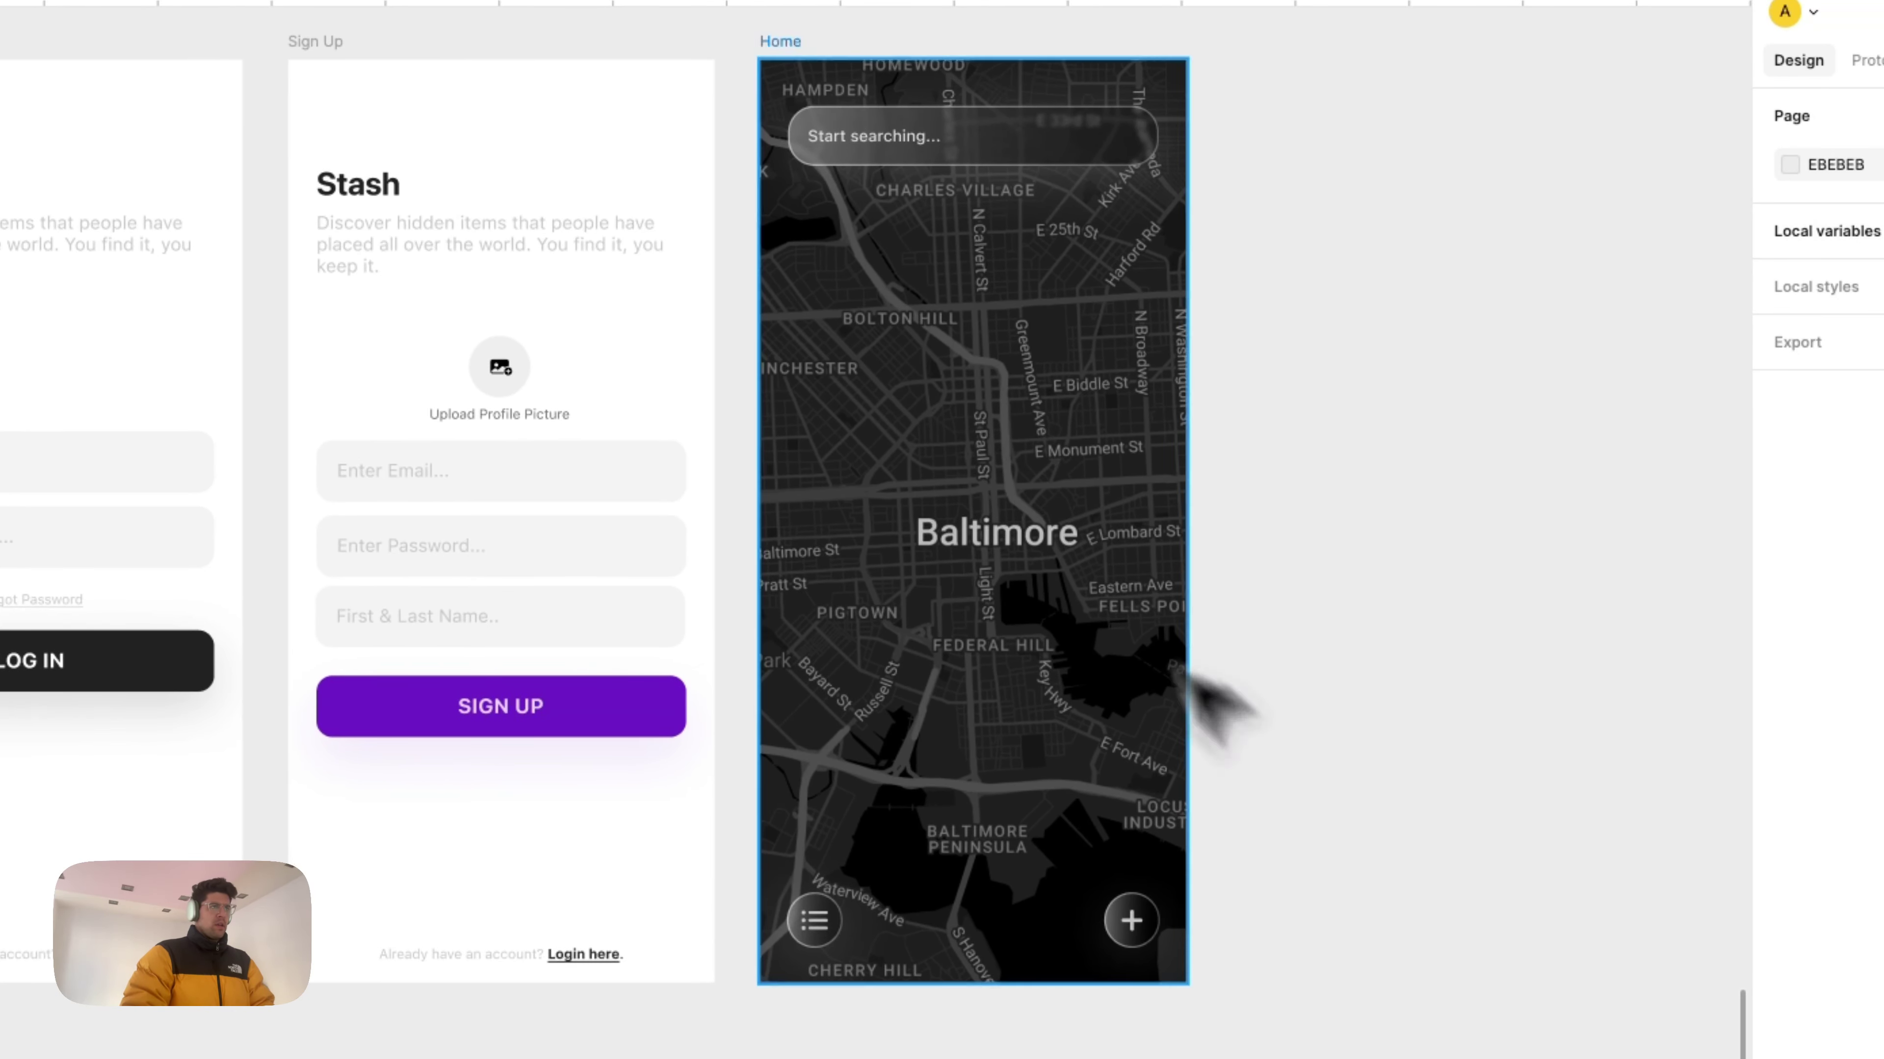
{"action": "left_click", "coordinate": [1096, 141]}
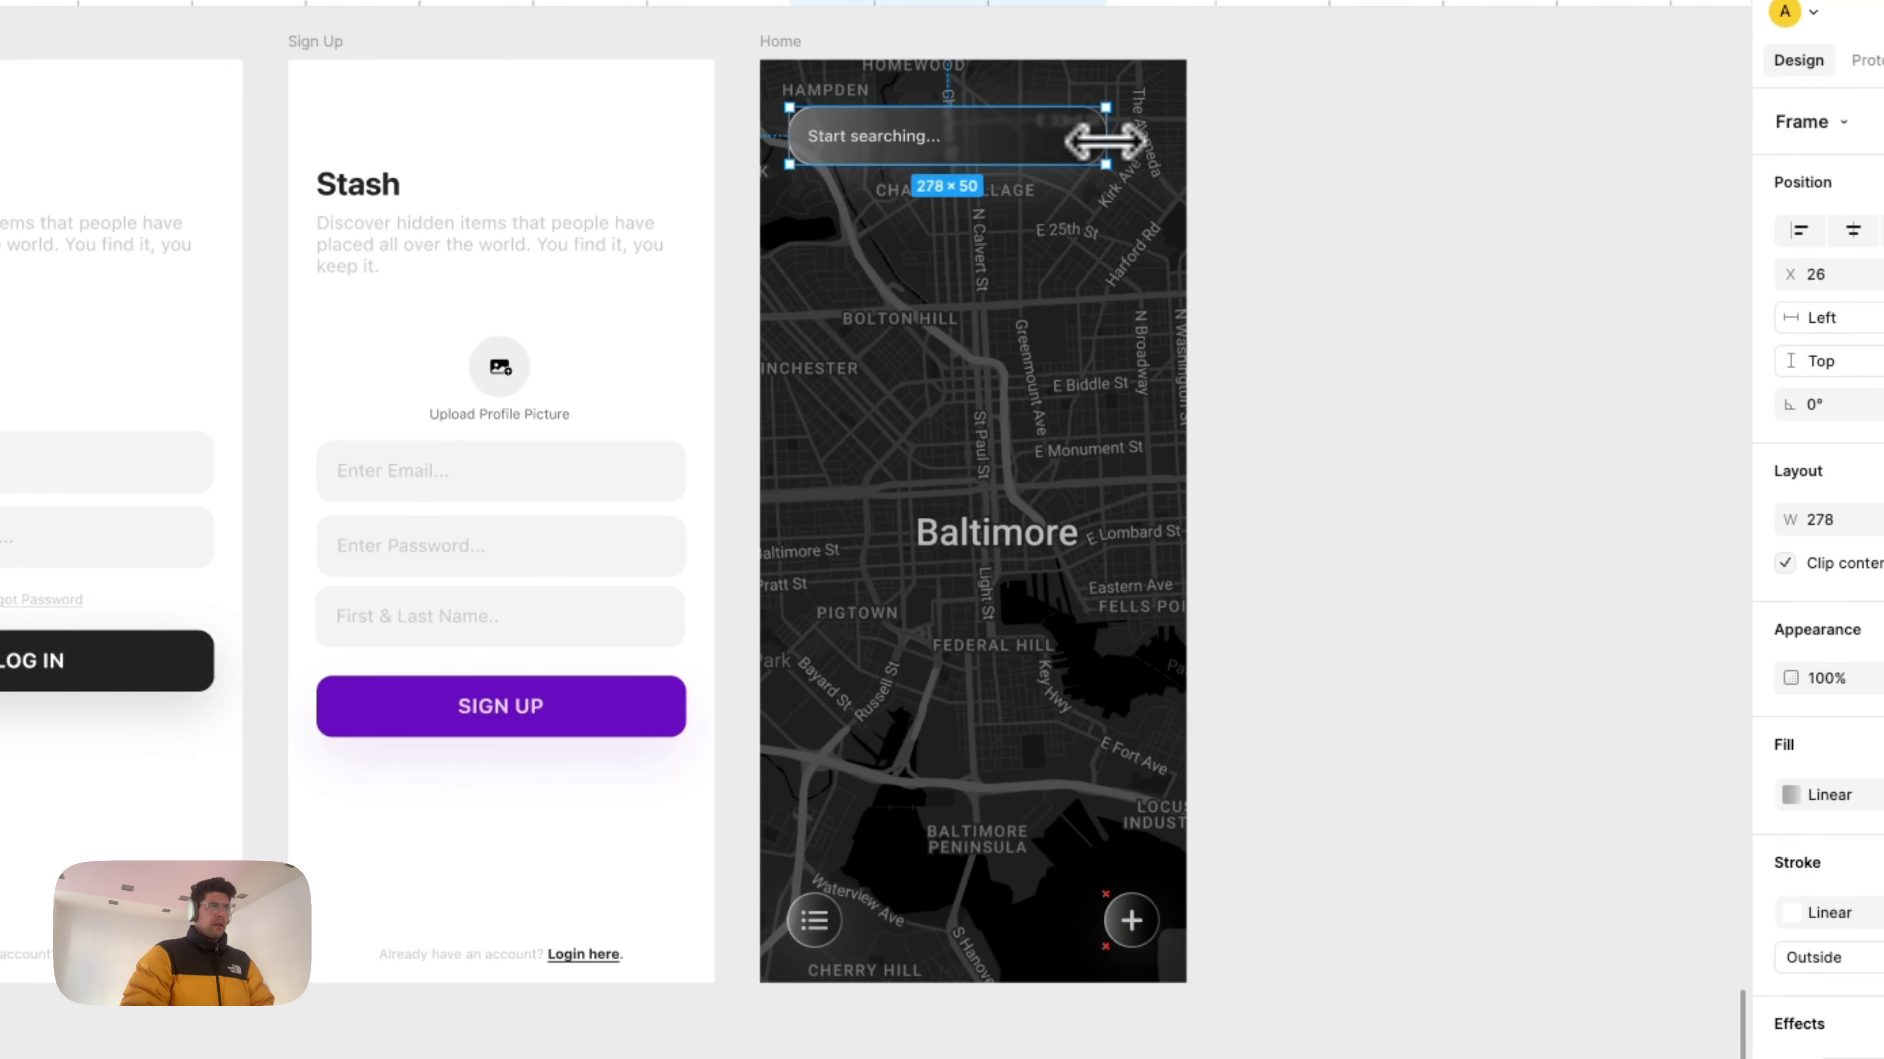
{"action": "left_click_drag", "start_coordinate": [814, 920], "coordinate": [1123, 165]}
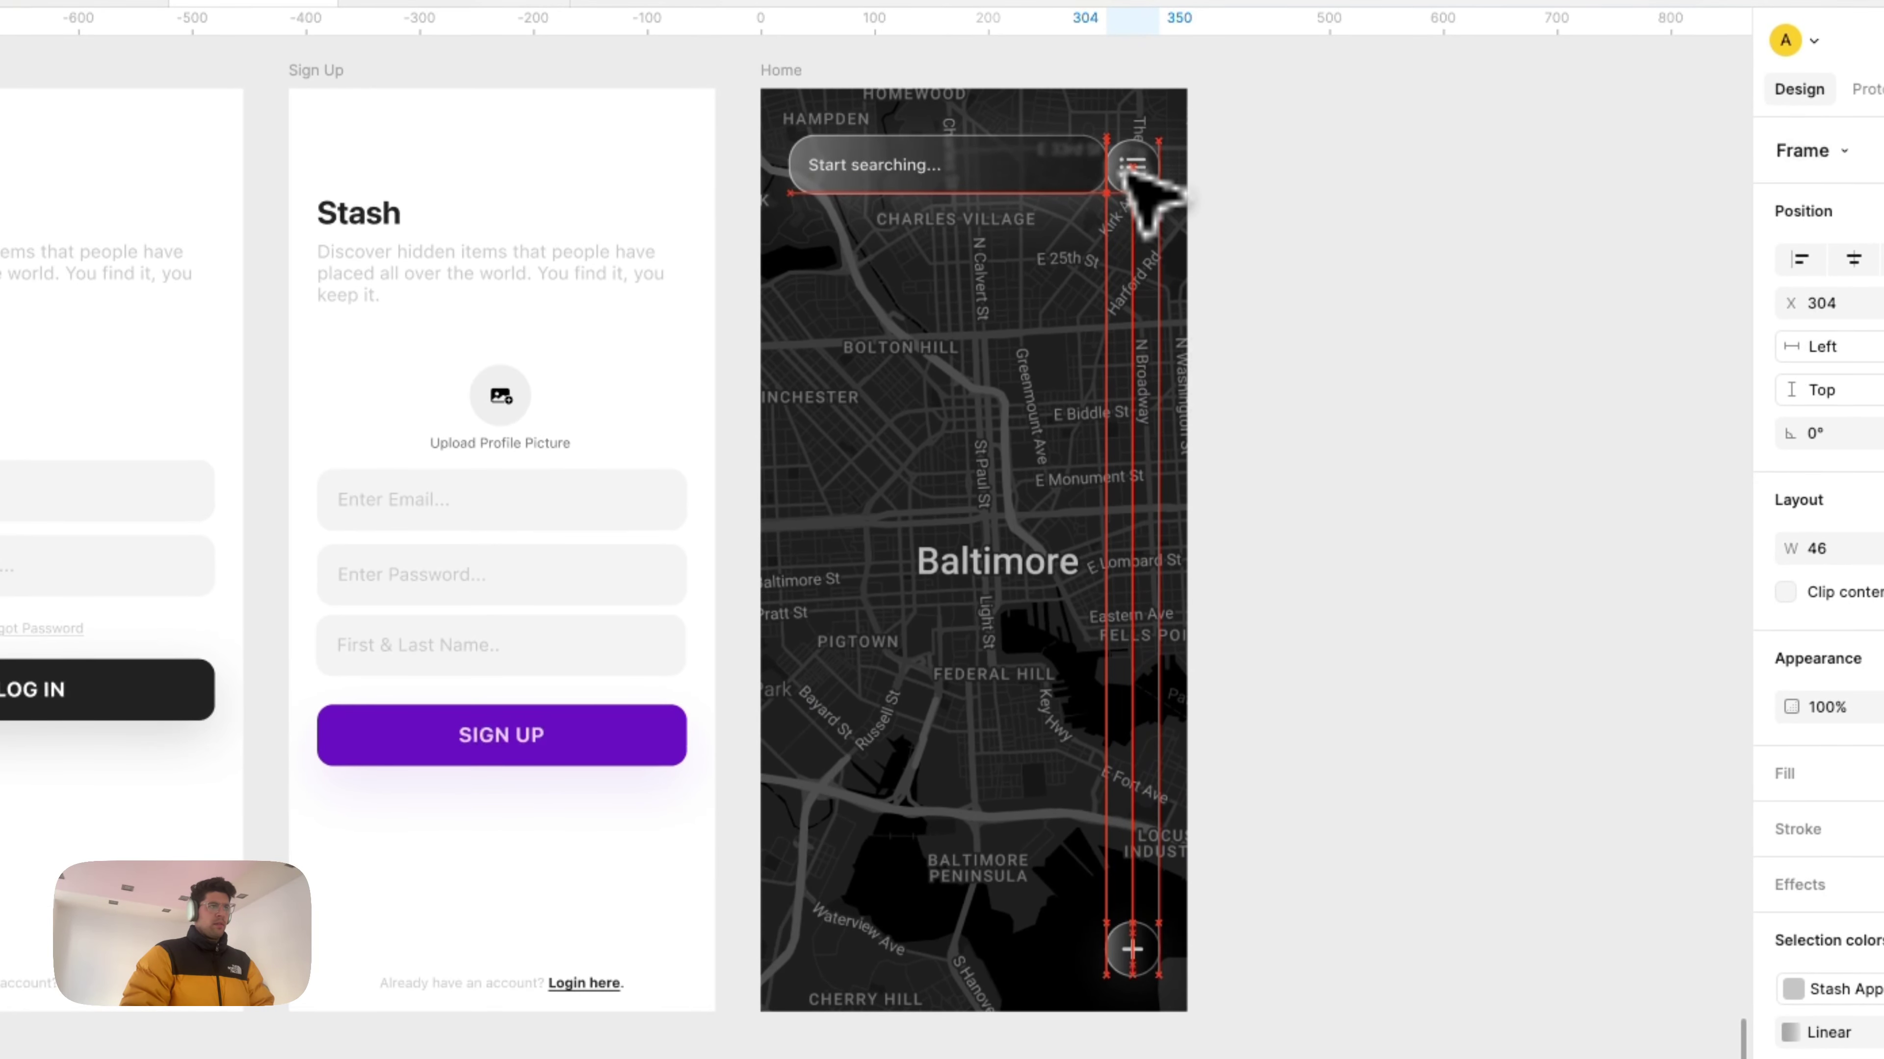
{"action": "left_click", "coordinate": [1088, 177]}
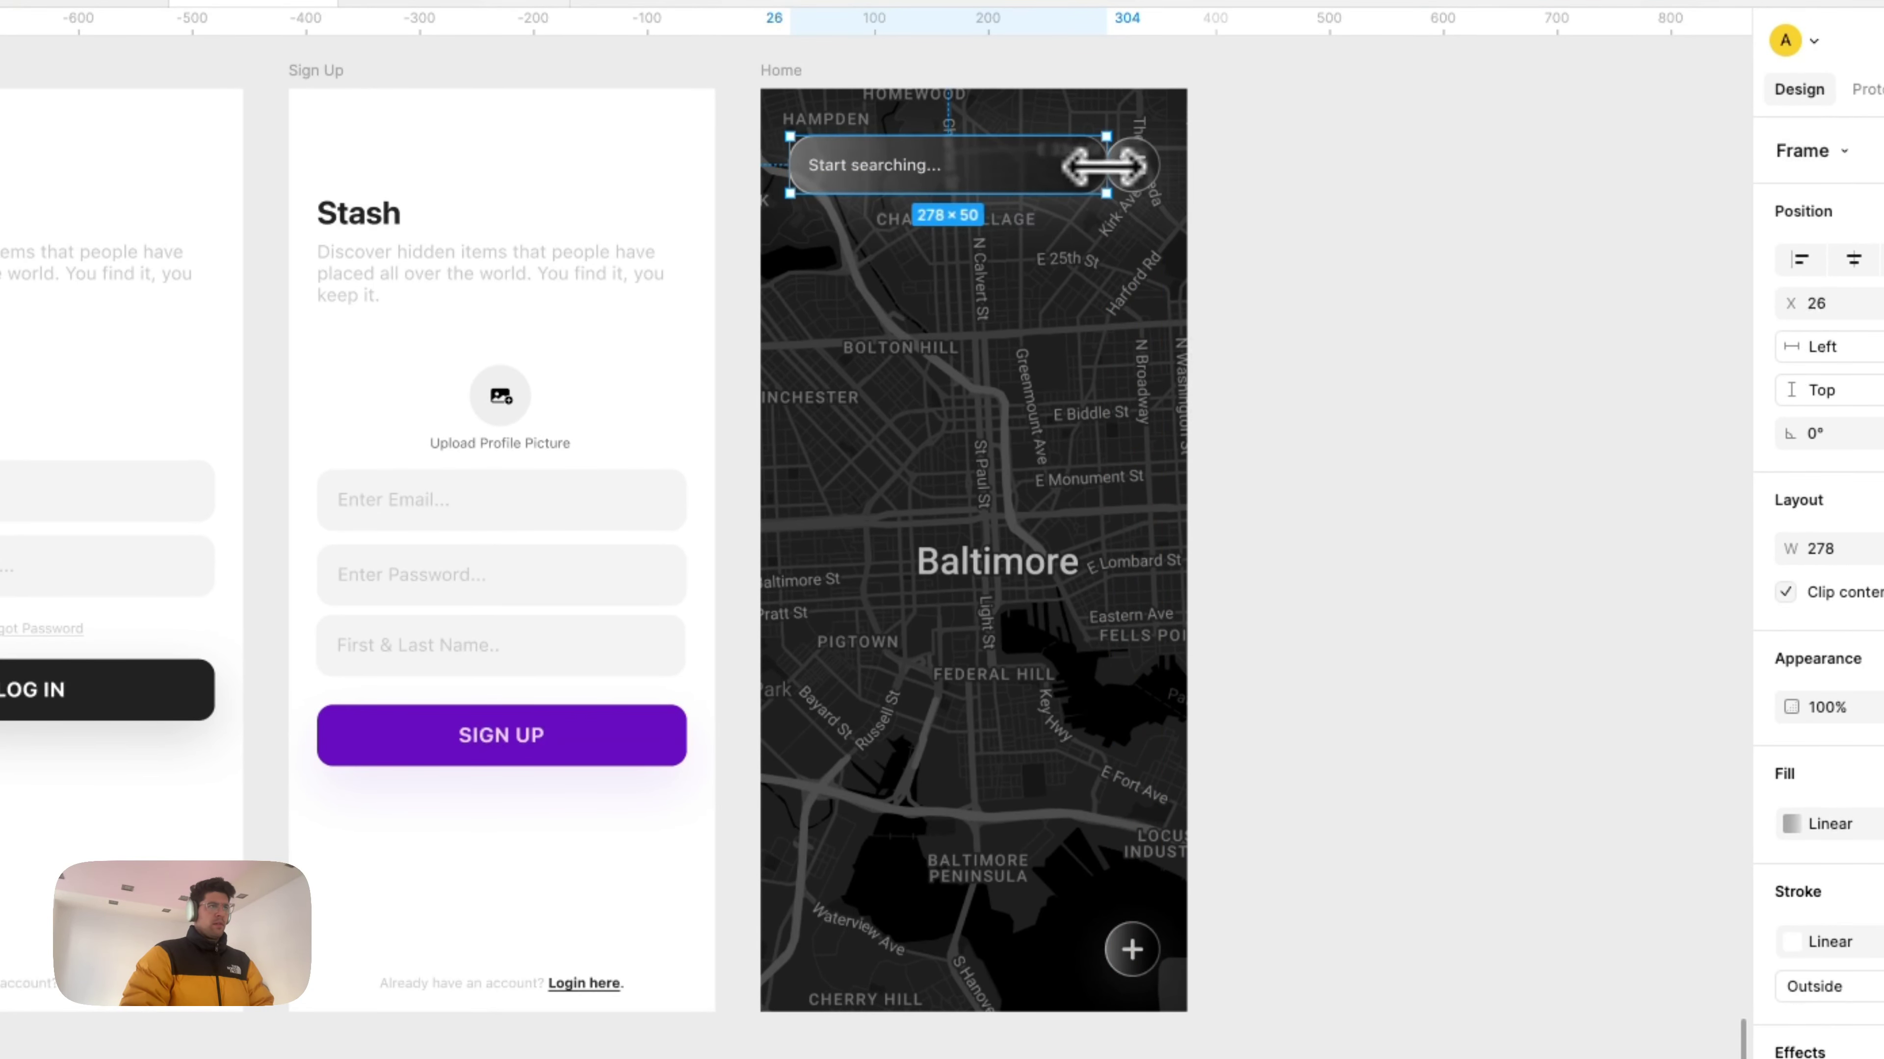
{"action": "left_click", "coordinate": [1130, 162]}
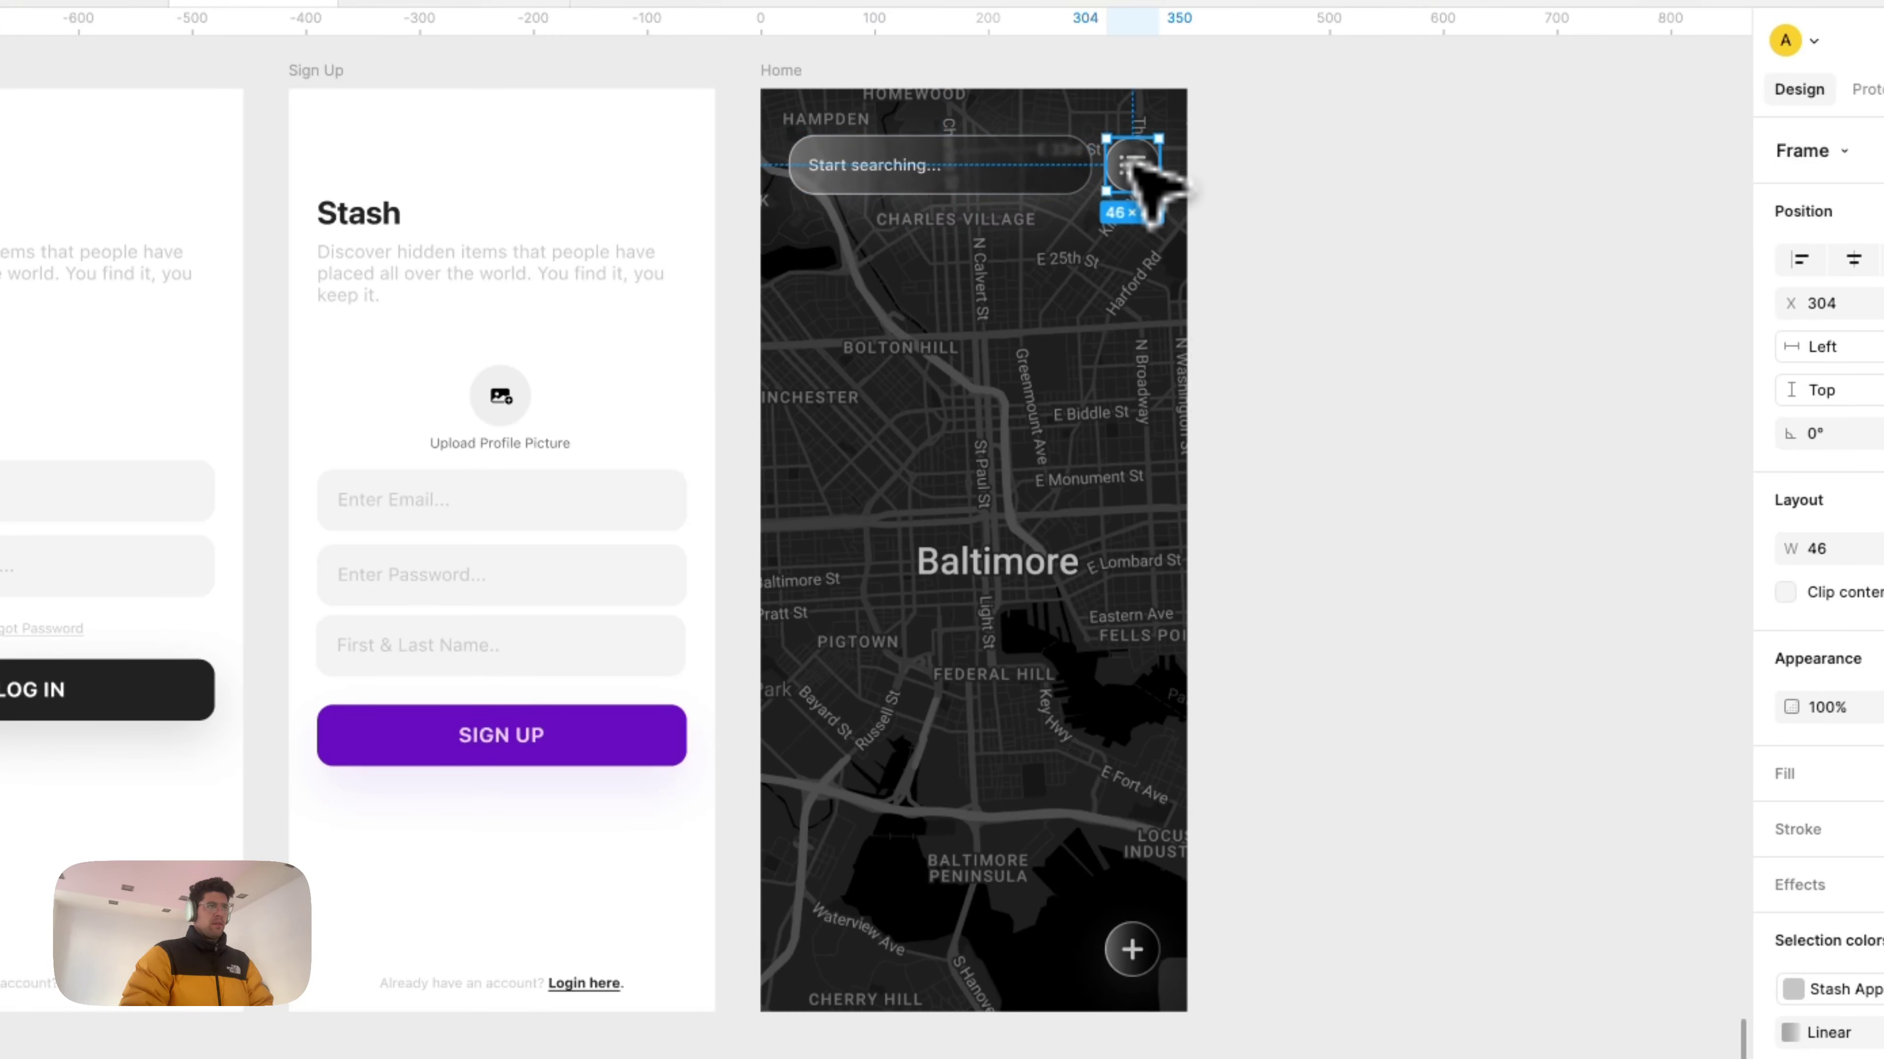
{"action": "left_click_drag", "start_coordinate": [1140, 164], "coordinate": [1127, 164]}
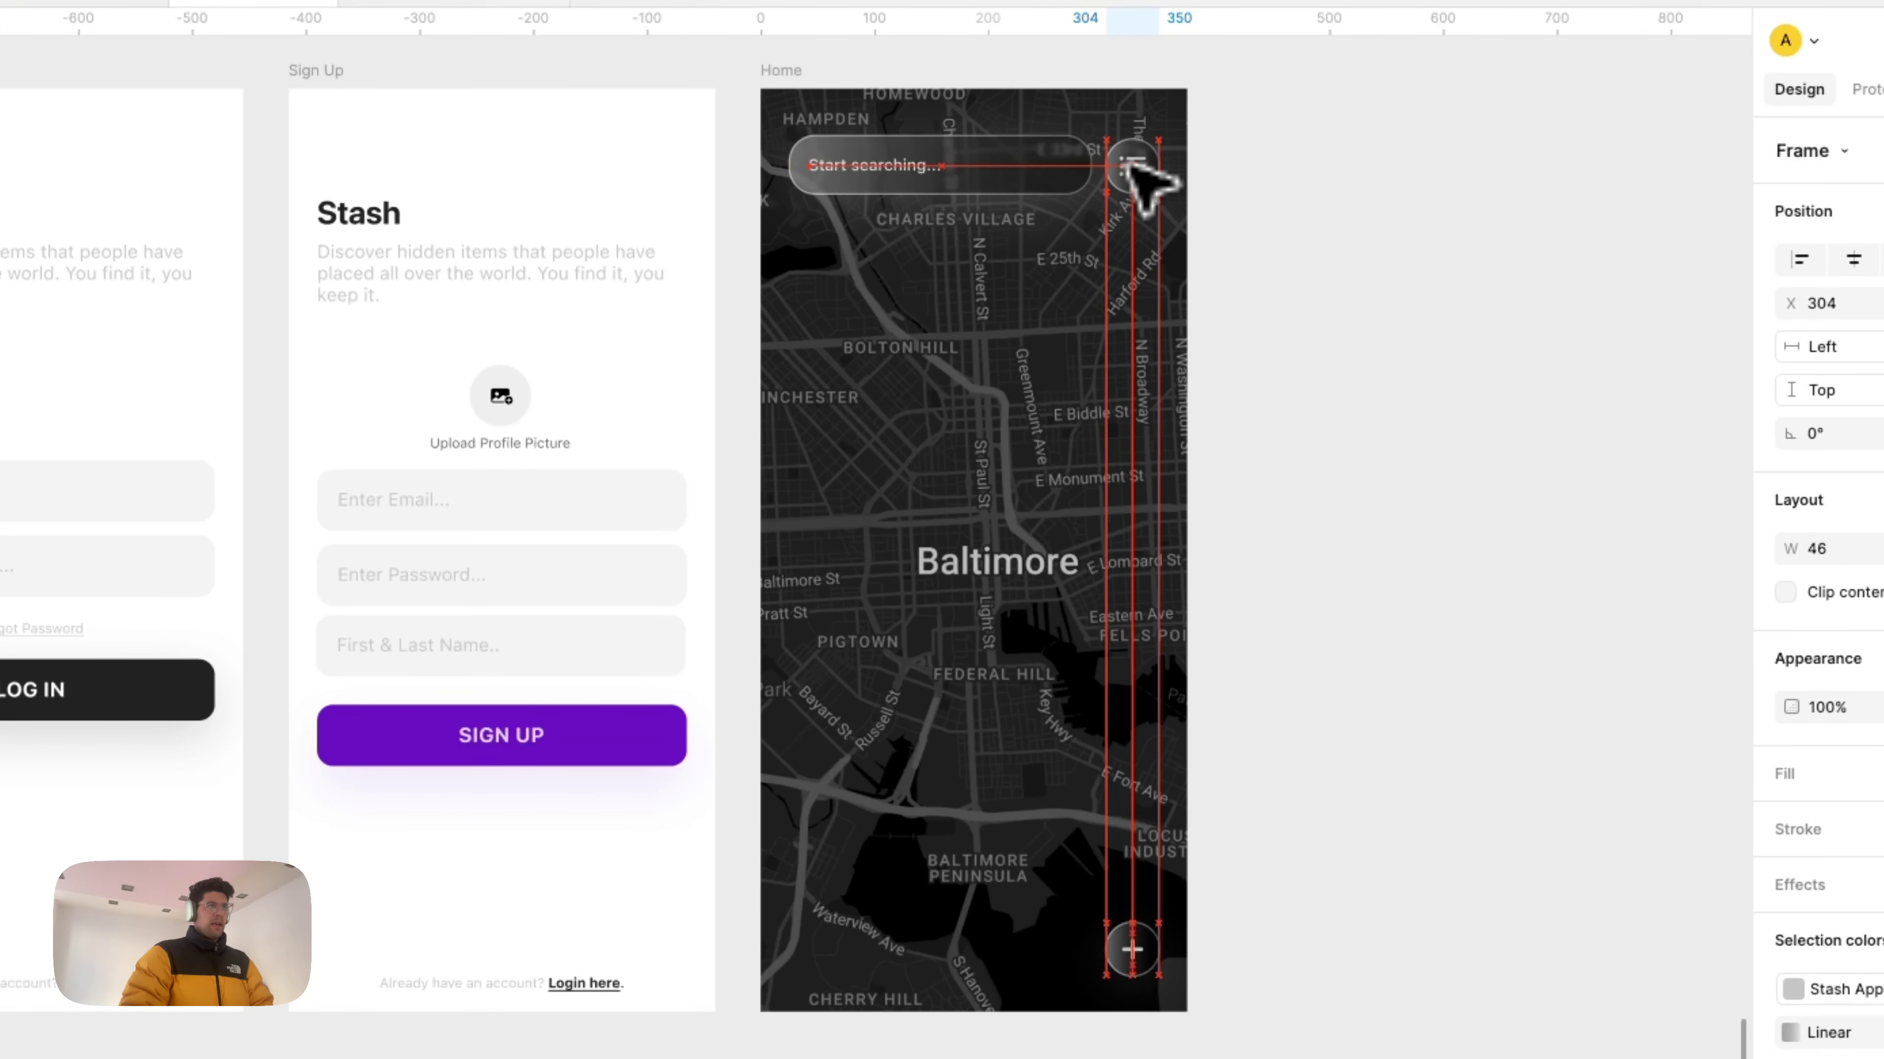
Step: Delete the search bar and duplicate the list button just to its left at X 248
{"action": "left_click", "coordinate": [920, 172]}
{"action": "scroll", "coordinate": [901, 189], "scroll_direction": "up", "scroll_amount": 2}
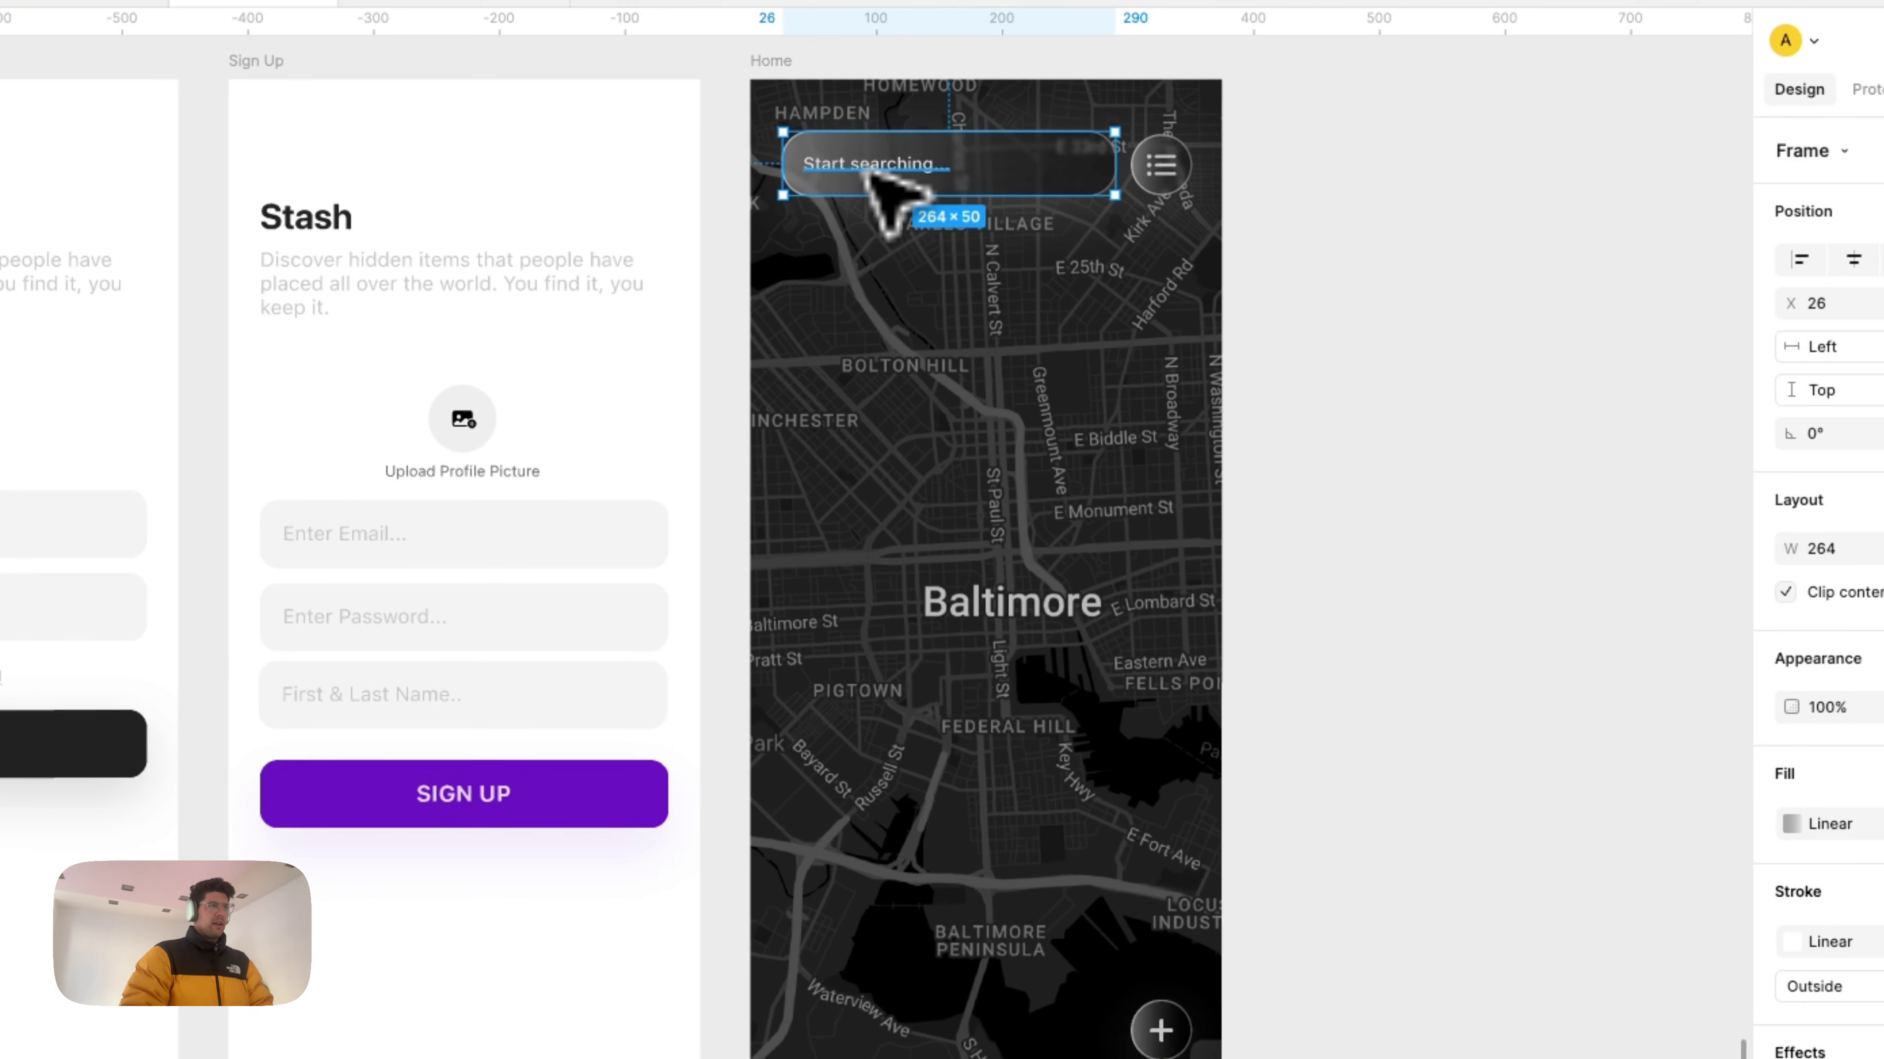
{"action": "key", "text": "Delete"}
{"action": "left_click", "coordinate": [1163, 174]}
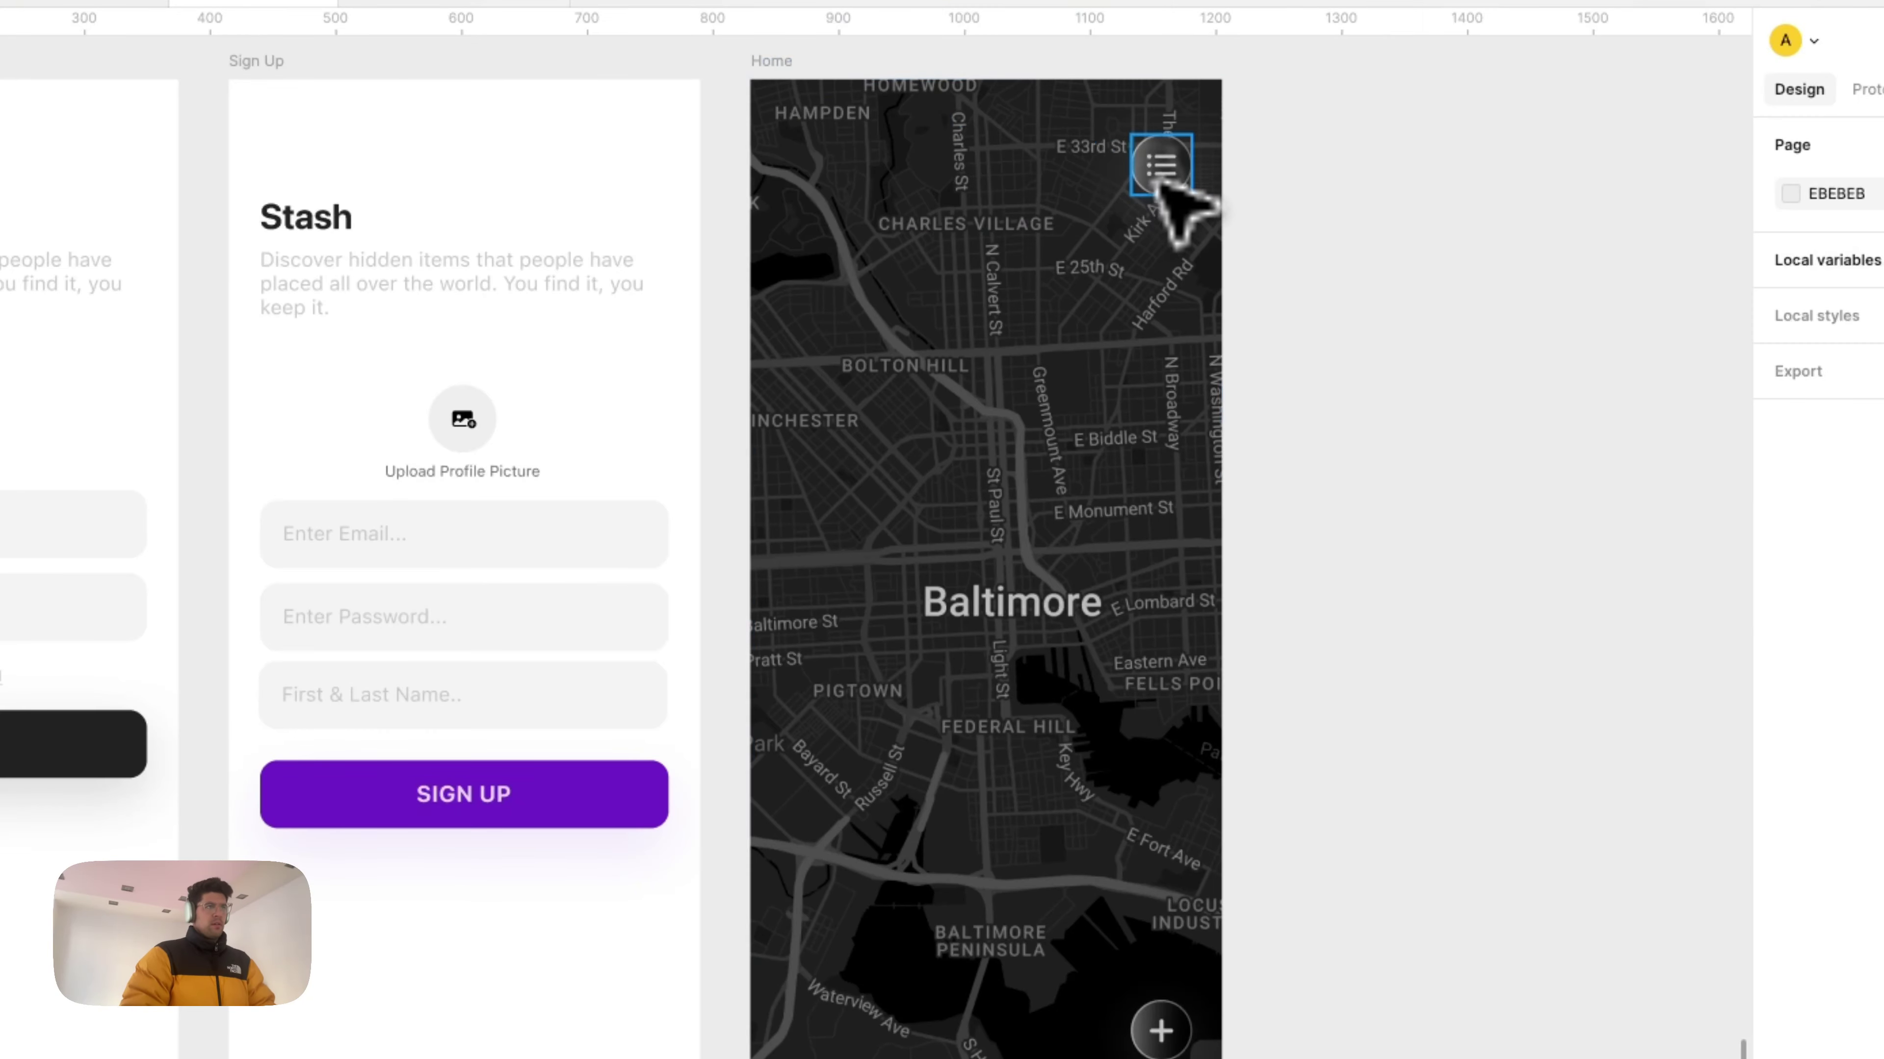
{"action": "left_click_drag", "start_coordinate": [1172, 177], "coordinate": [1090, 171]}
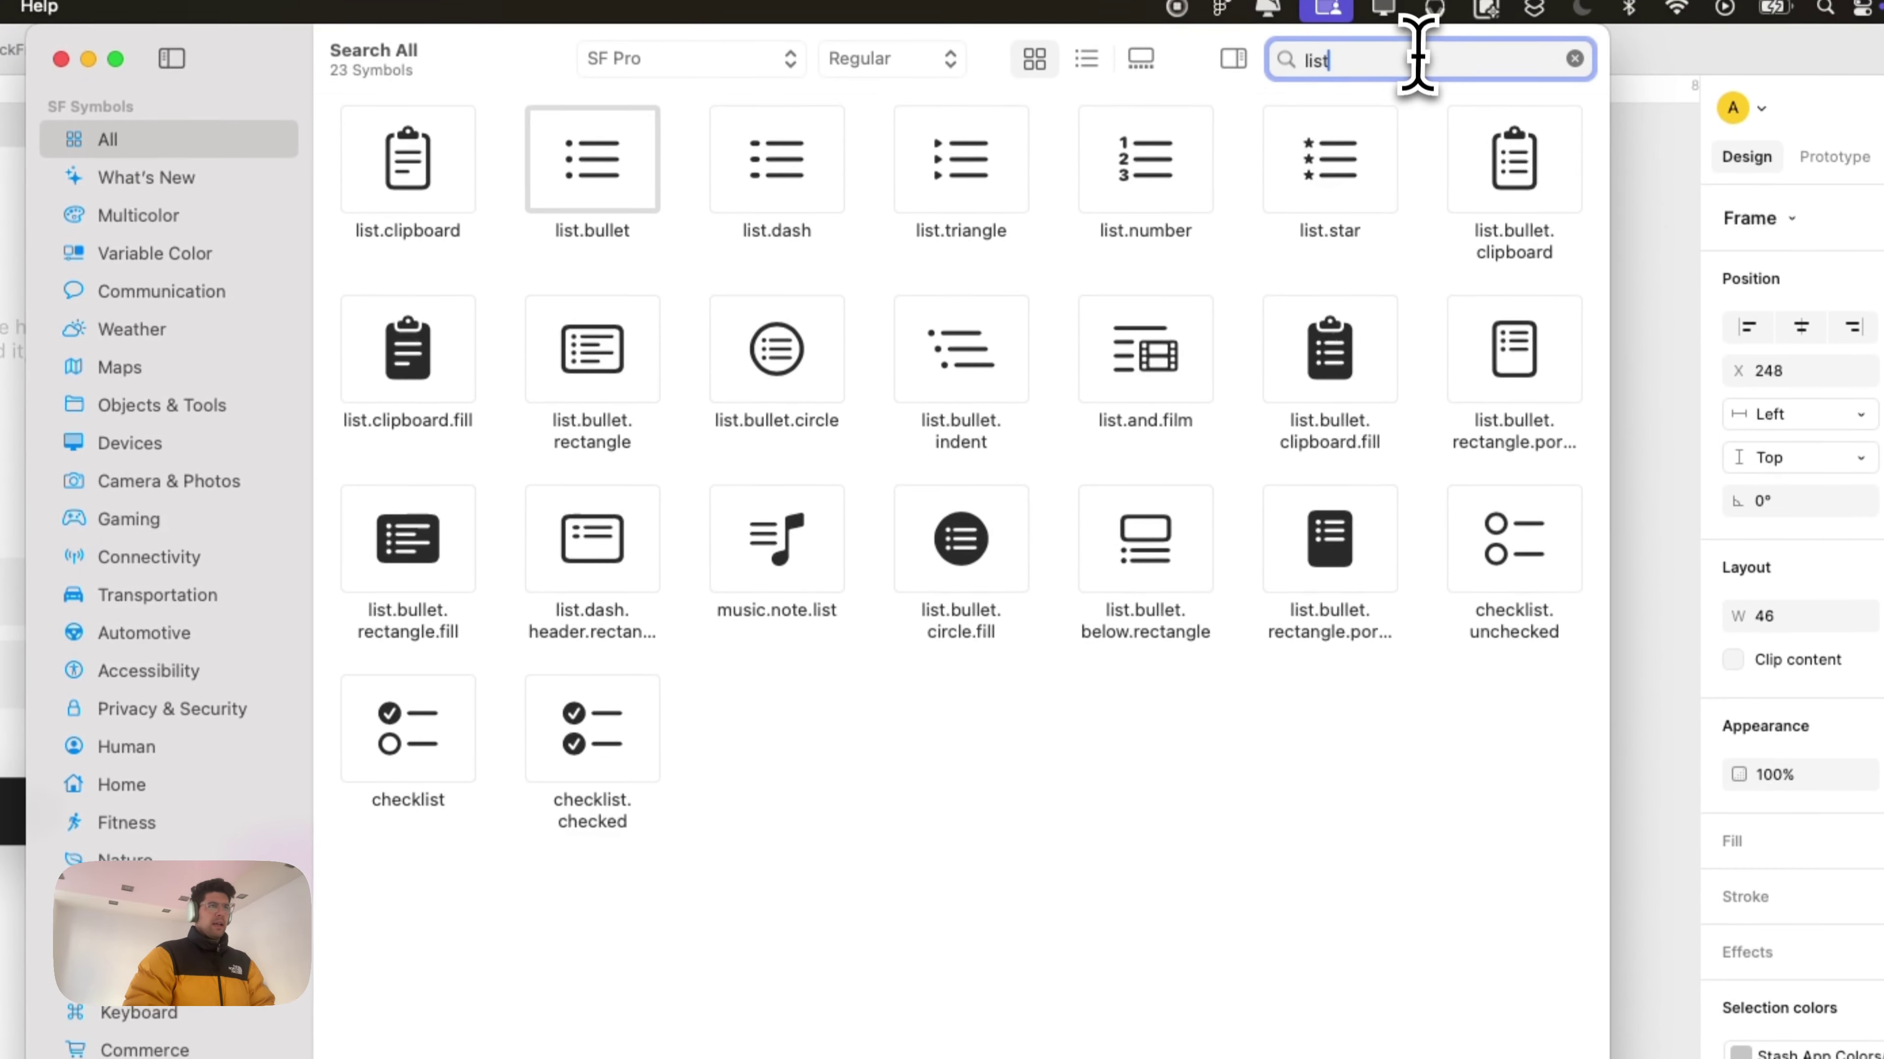
Step: Switch to SF Symbols, search for "search" and copy the magnifyingglass symbol
{"action": "key", "text": "cmd+a"}
{"action": "type", "text": "search"}
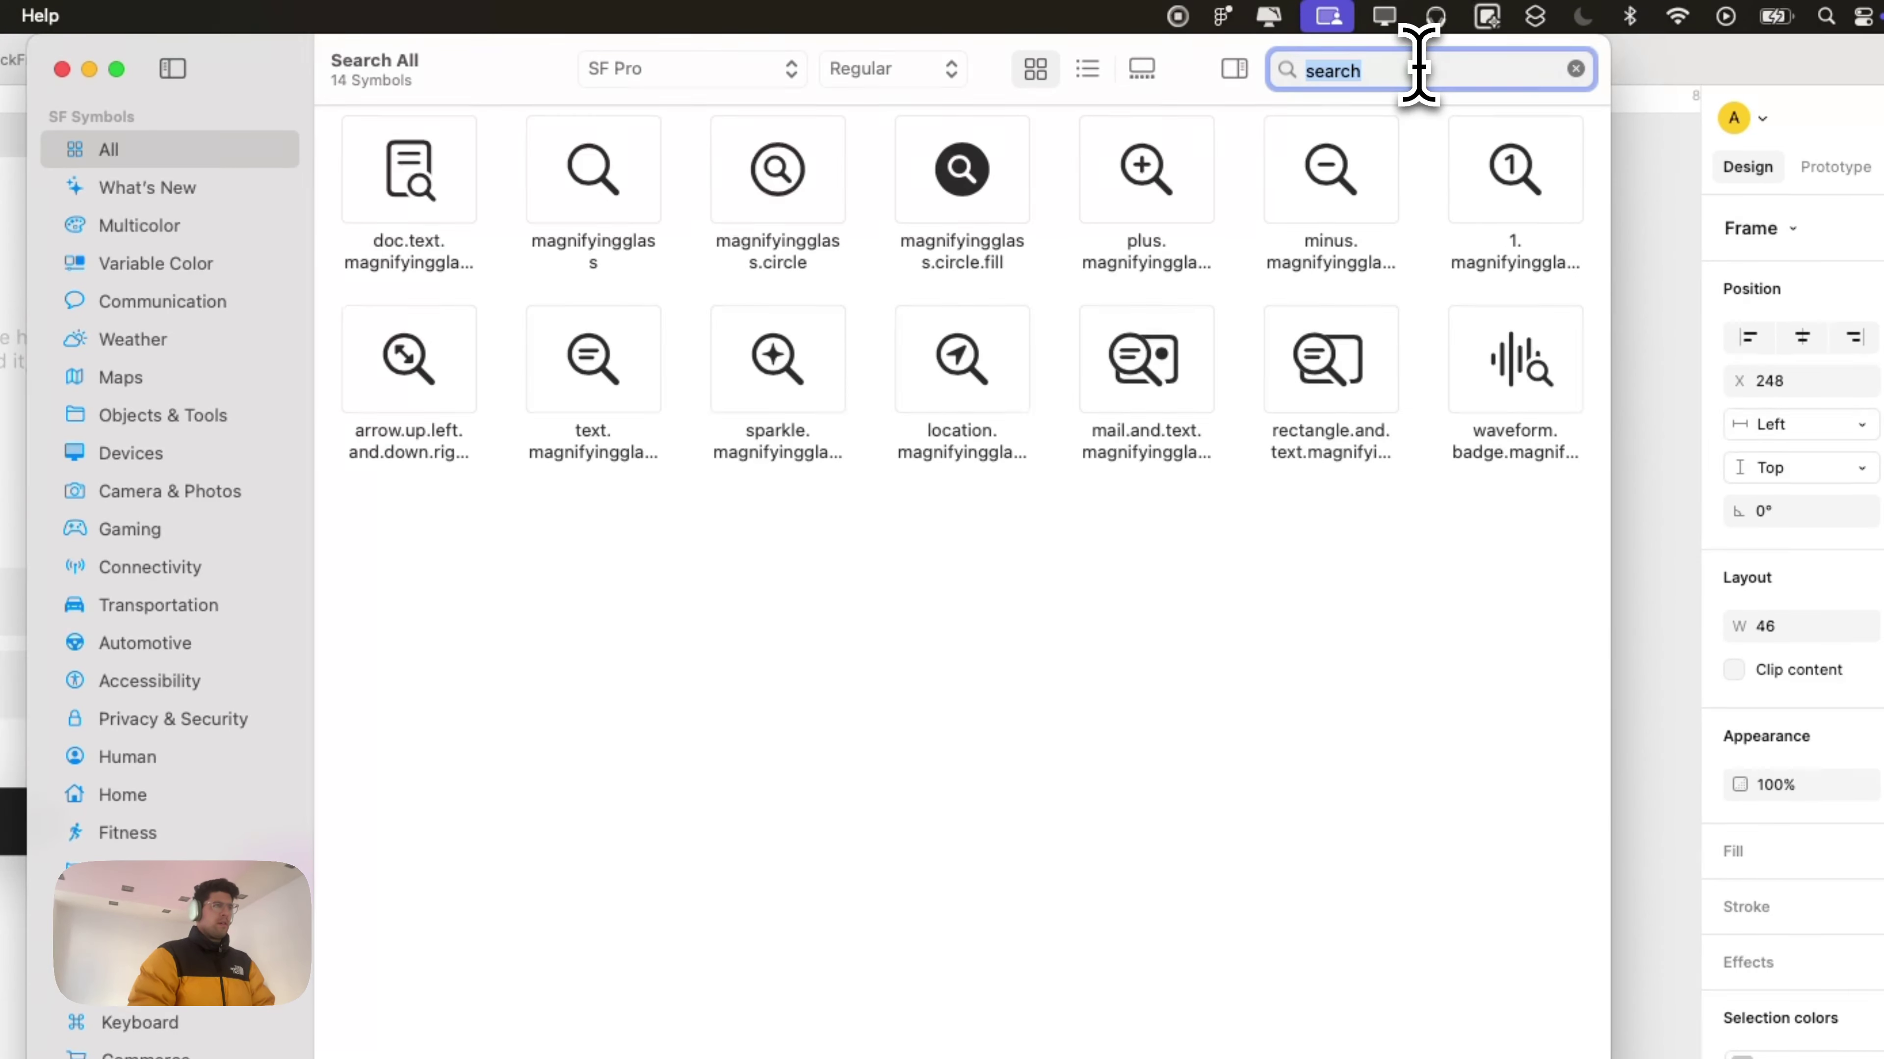
{"action": "key", "text": "cmd+a"}
{"action": "left_click", "coordinate": [634, 185]}
{"action": "right_click", "coordinate": [639, 186]}
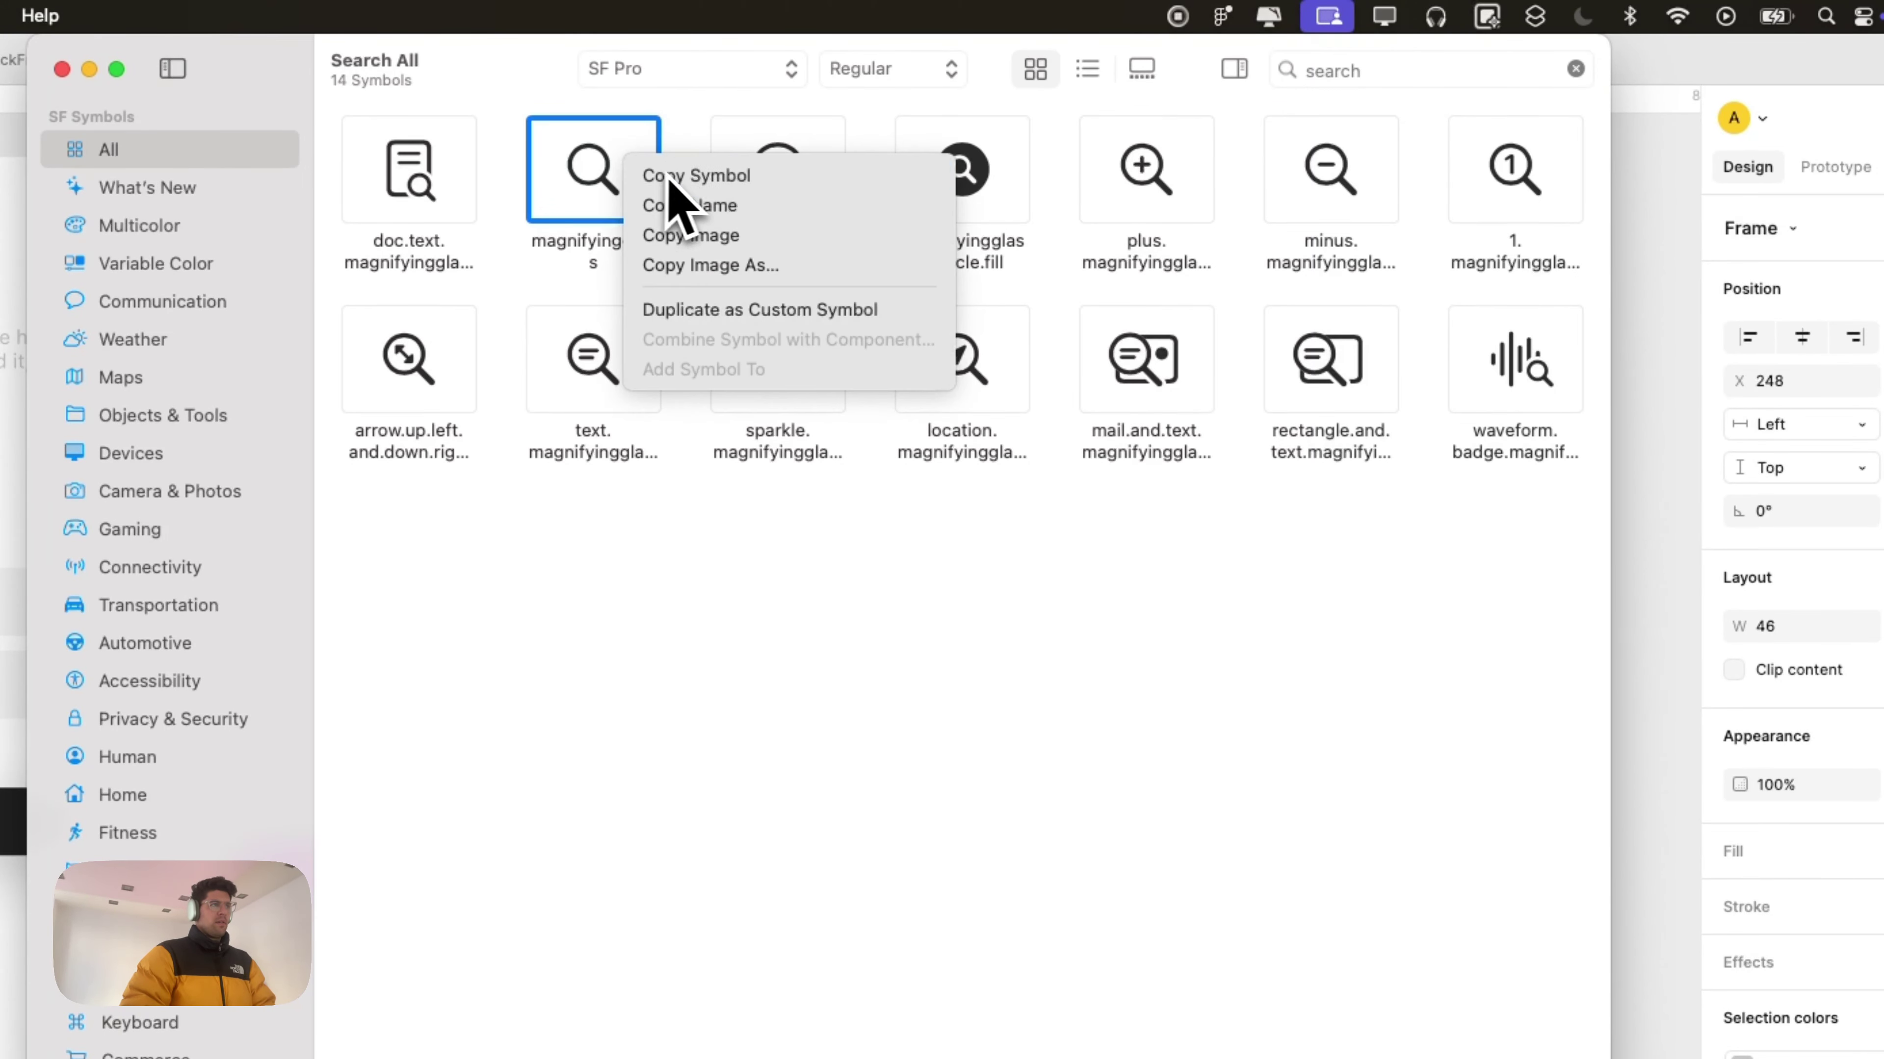
{"action": "left_click", "coordinate": [672, 176]}
Step: Back in Figma, replace the list symbol in the duplicated button with the copied magnifying glass
{"action": "key", "text": "cmd+Tab"}
{"action": "double_click", "coordinate": [1033, 247]}
{"action": "key", "text": "cmd+v"}
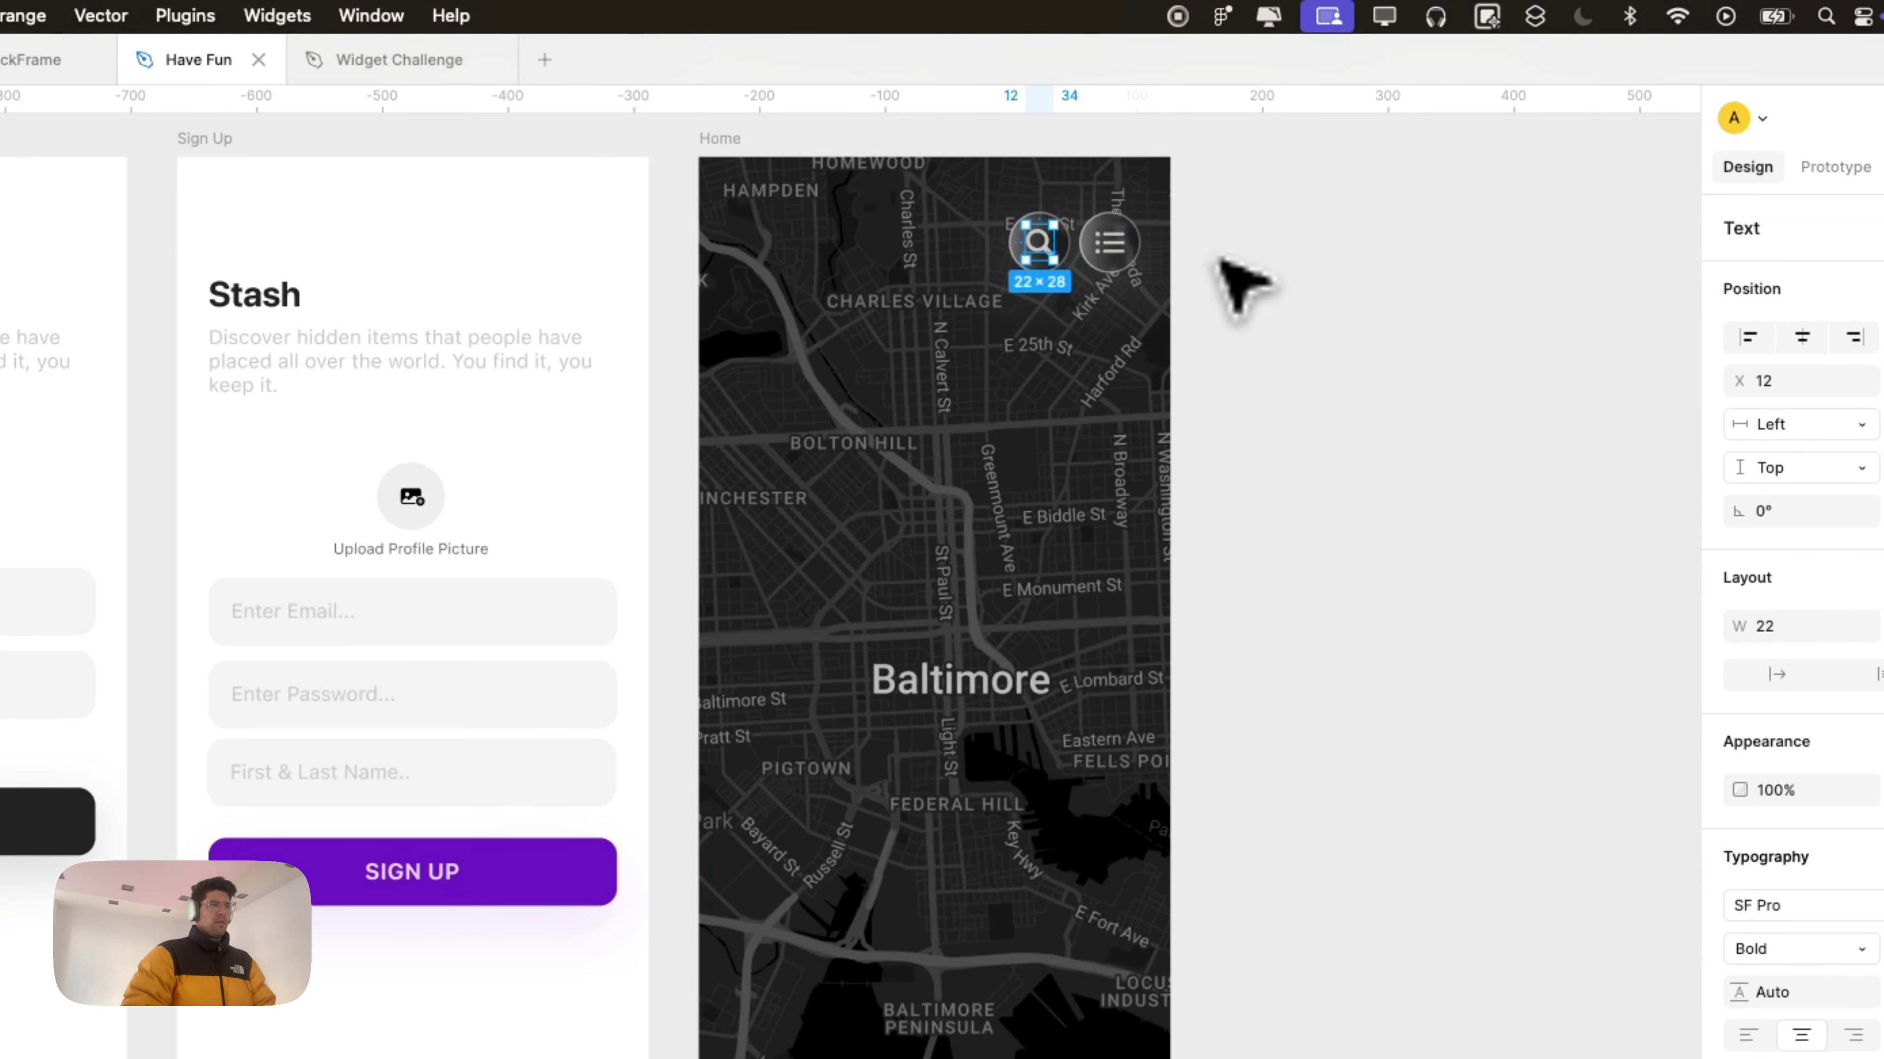
Step: Scale the search and list buttons down together and wrap them in a 75 × 34 auto layout frame at X 275, Y 47
{"action": "key", "text": "Escape"}
{"action": "left_click", "coordinate": [1126, 252], "text": "shift"}
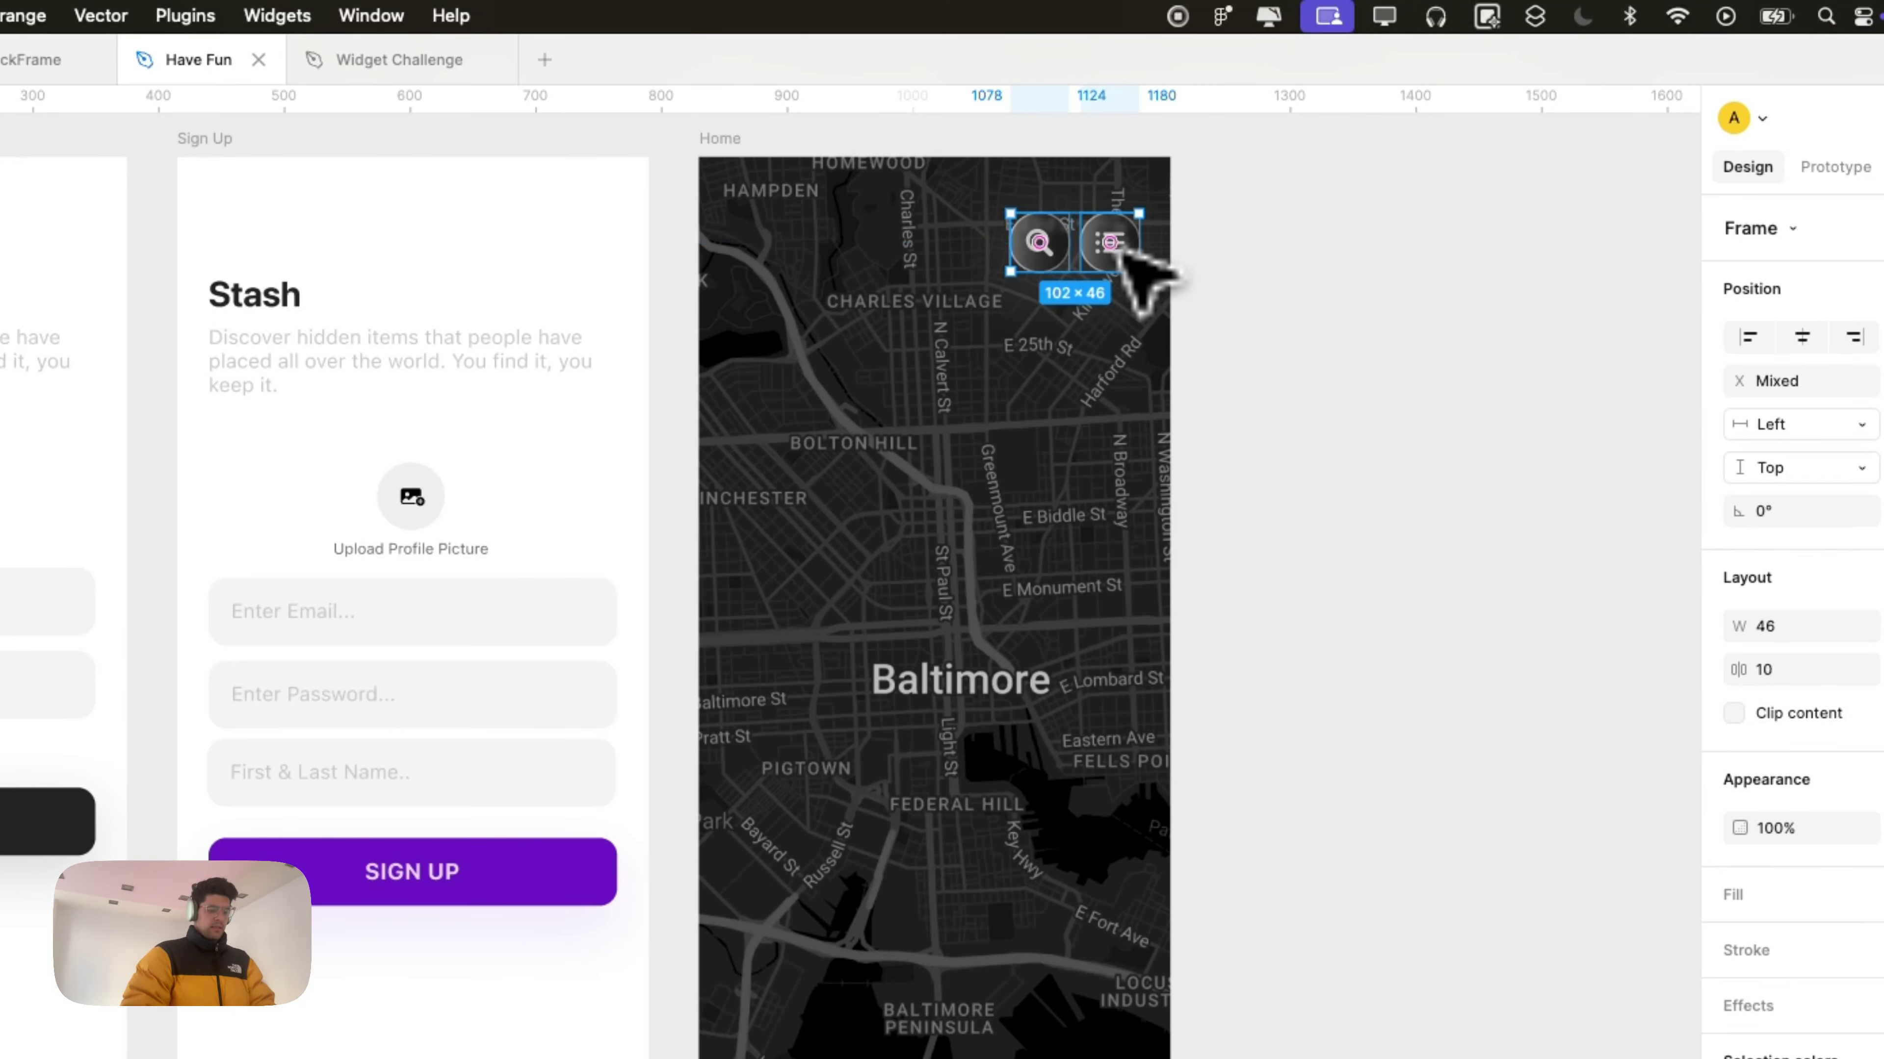
{"action": "key", "text": "k"}
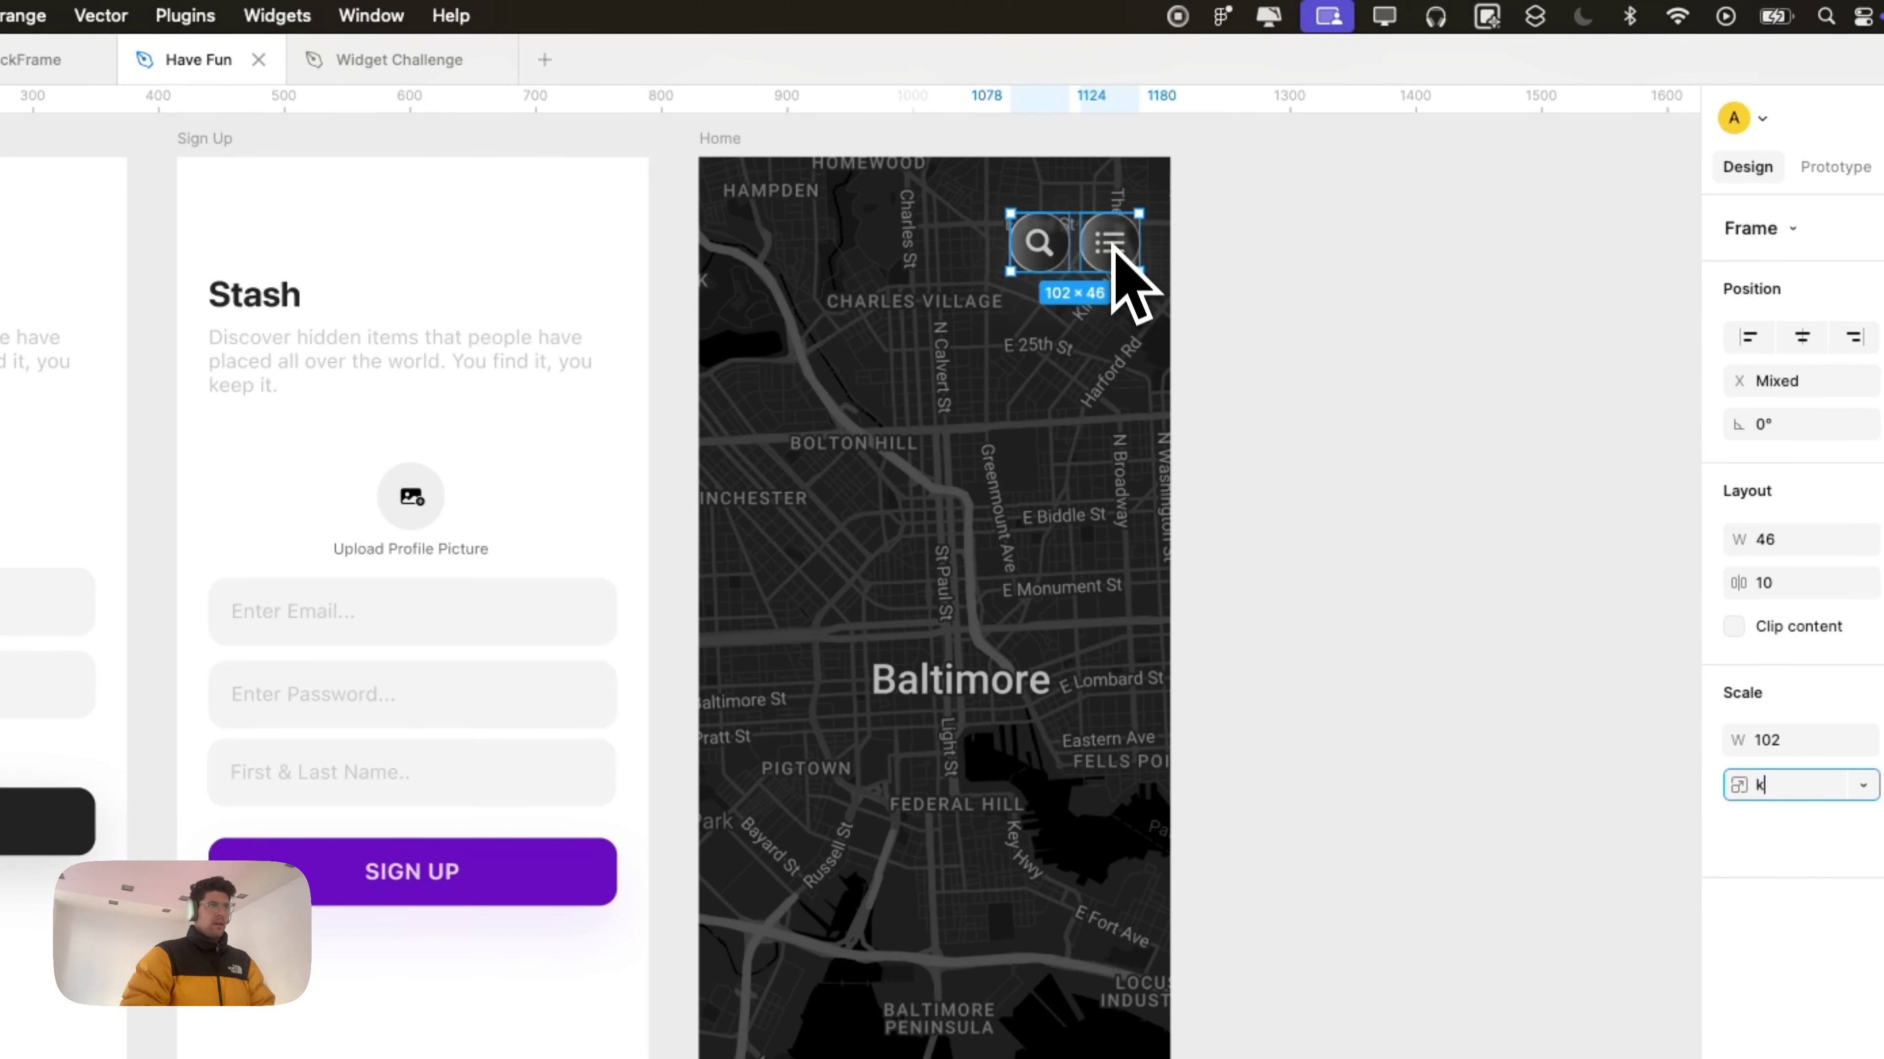
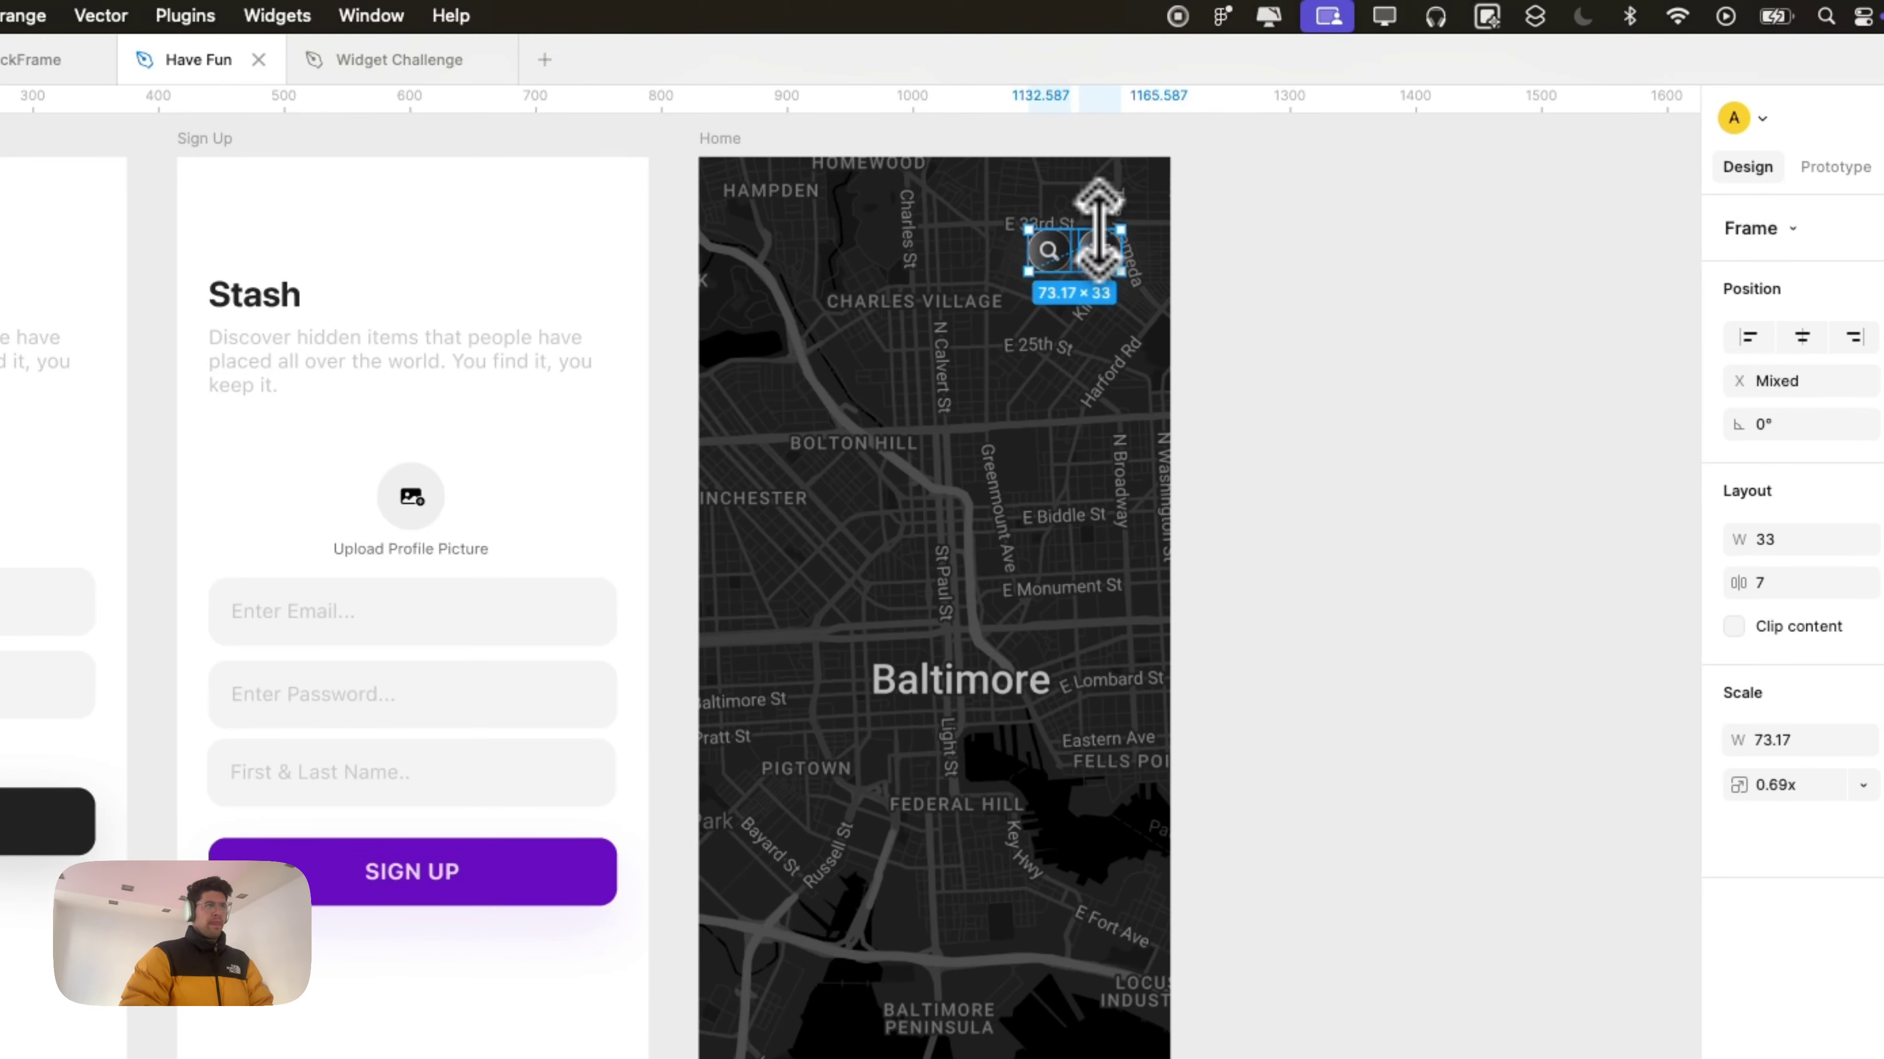
{"action": "key", "text": "shift+a"}
{"action": "mouse_move", "coordinate": [1089, 252]}
{"action": "left_mouse_down"}
{"action": "mouse_move", "coordinate": [1114, 261]}
{"action": "mouse_move", "coordinate": [1106, 243]}
{"action": "left_mouse_up"}
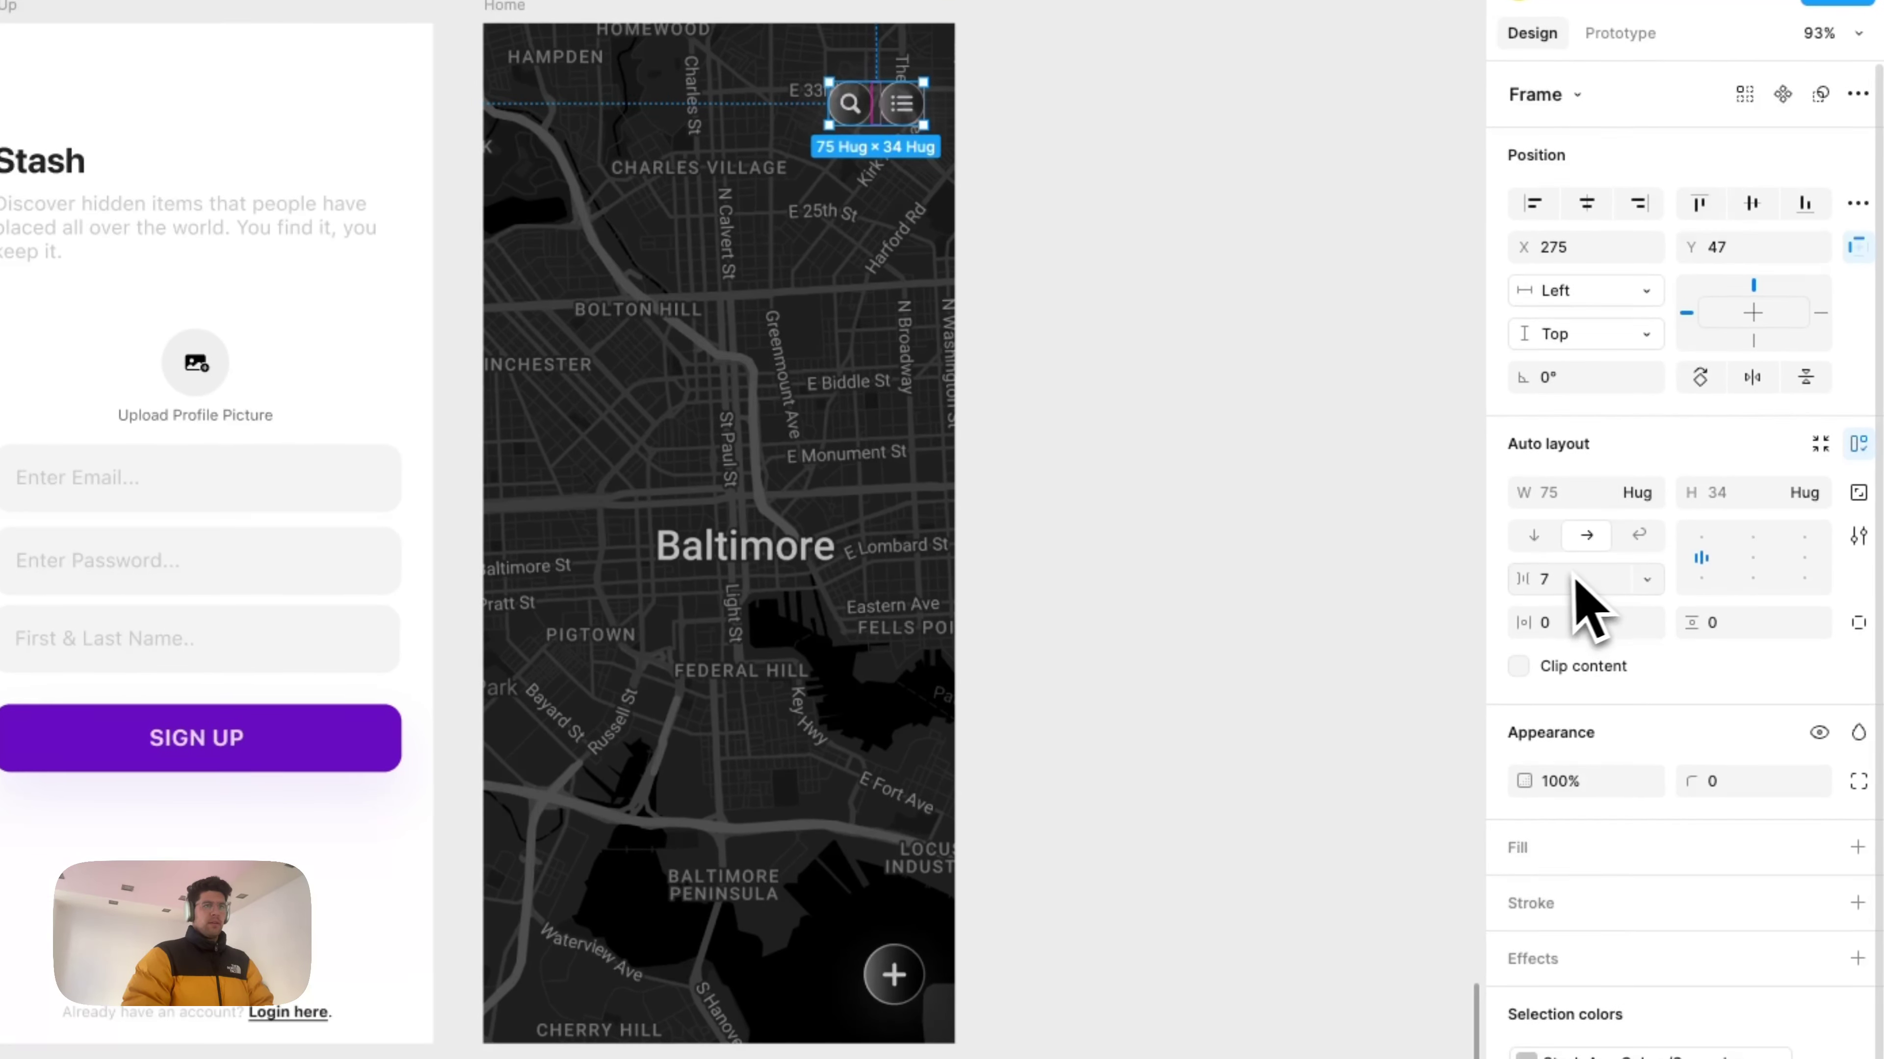
Step: Set the auto layout gap between the search and list buttons to 16 and place the row at X 266, Y 60
{"action": "left_click", "coordinate": [1572, 622]}
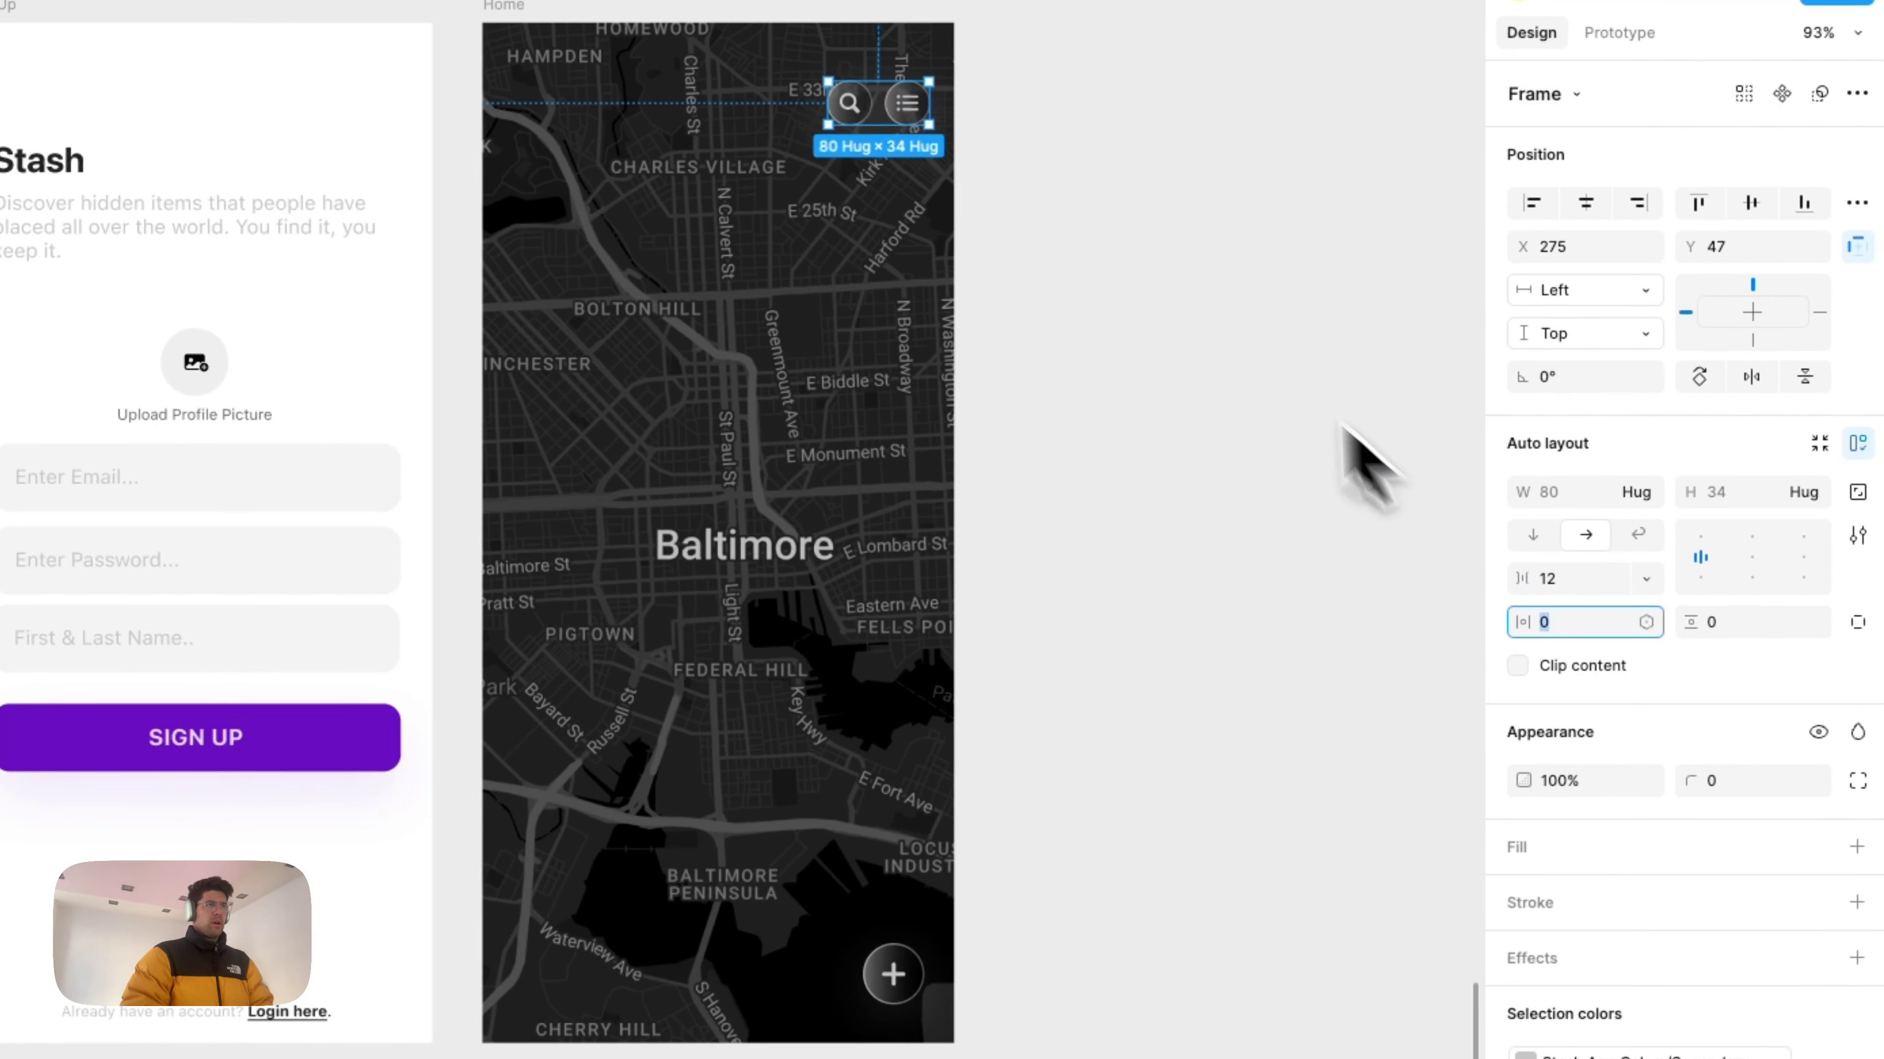
{"action": "left_click_drag", "start_coordinate": [909, 106], "coordinate": [903, 106]}
{"action": "left_click", "coordinate": [1593, 581]}
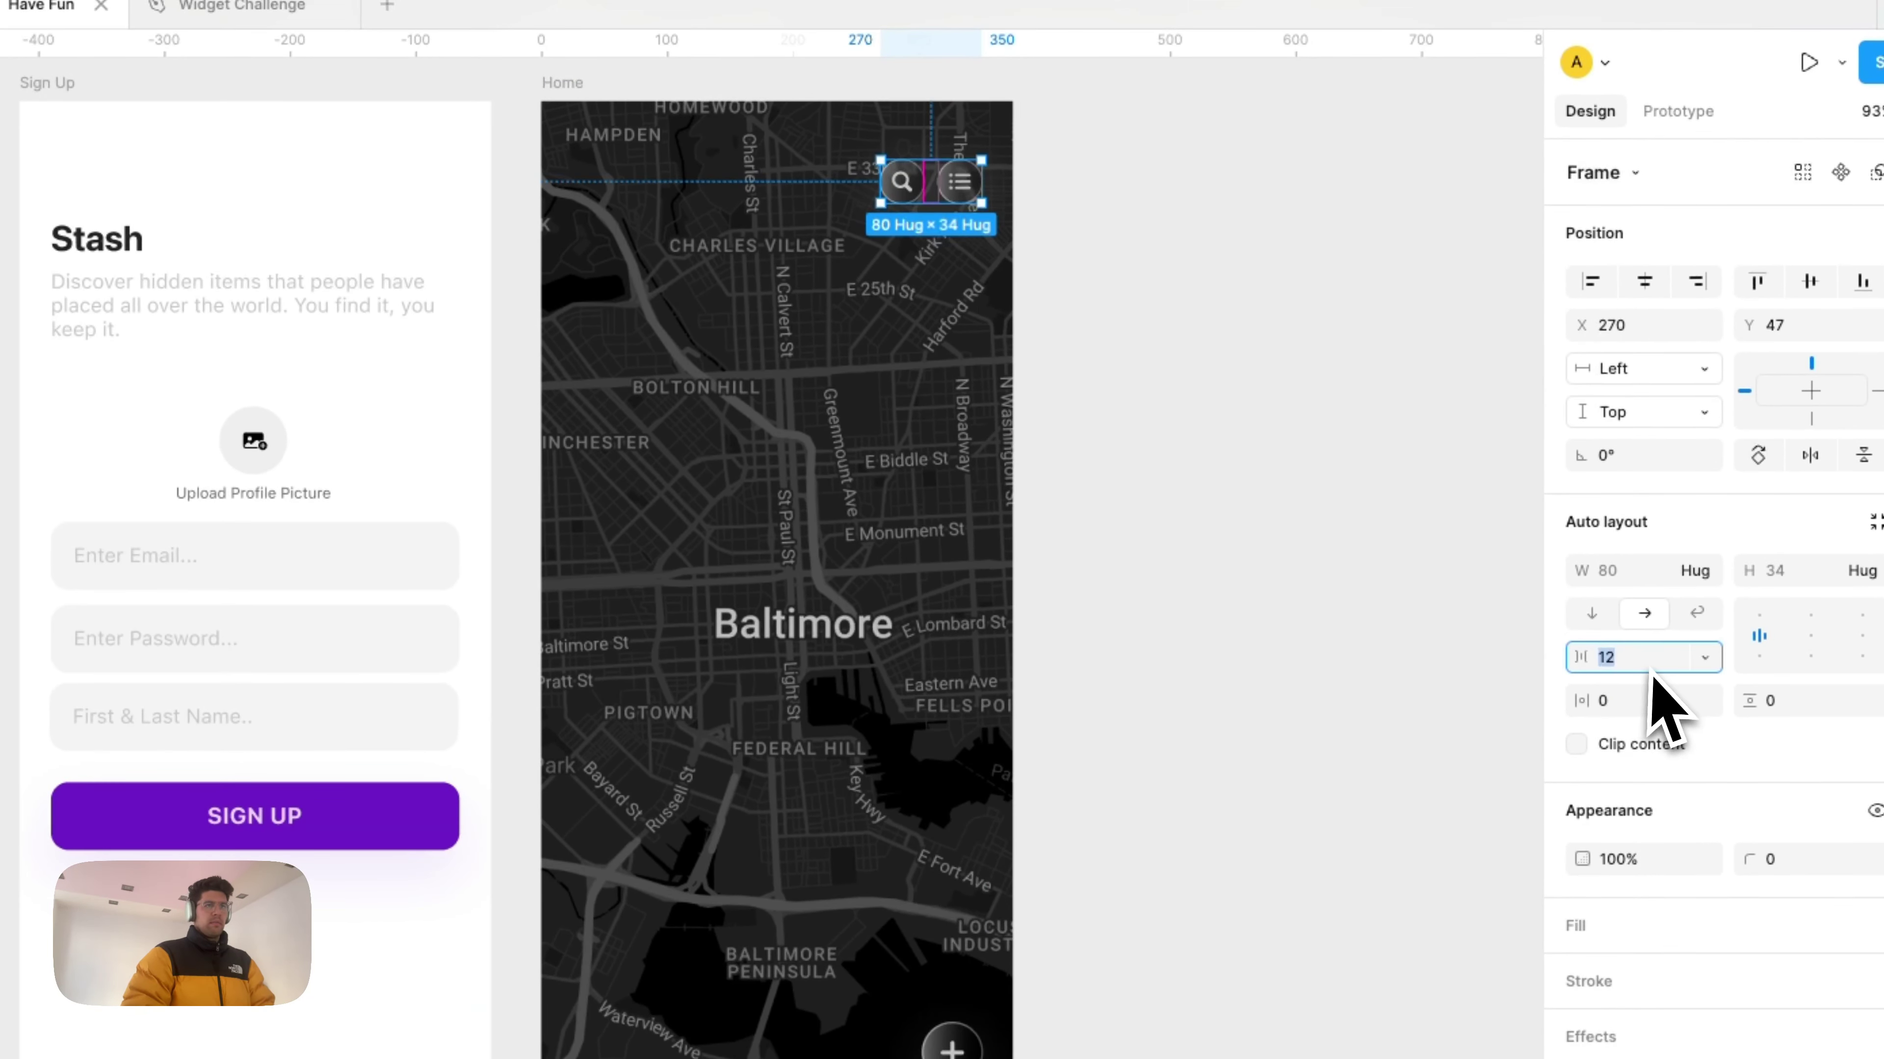
{"action": "type", "text": "16"}
{"action": "mouse_move", "coordinate": [990, 186]}
{"action": "left_mouse_down"}
{"action": "mouse_move", "coordinate": [968, 191]}
{"action": "mouse_move", "coordinate": [966, 172]}
{"action": "left_mouse_up"}
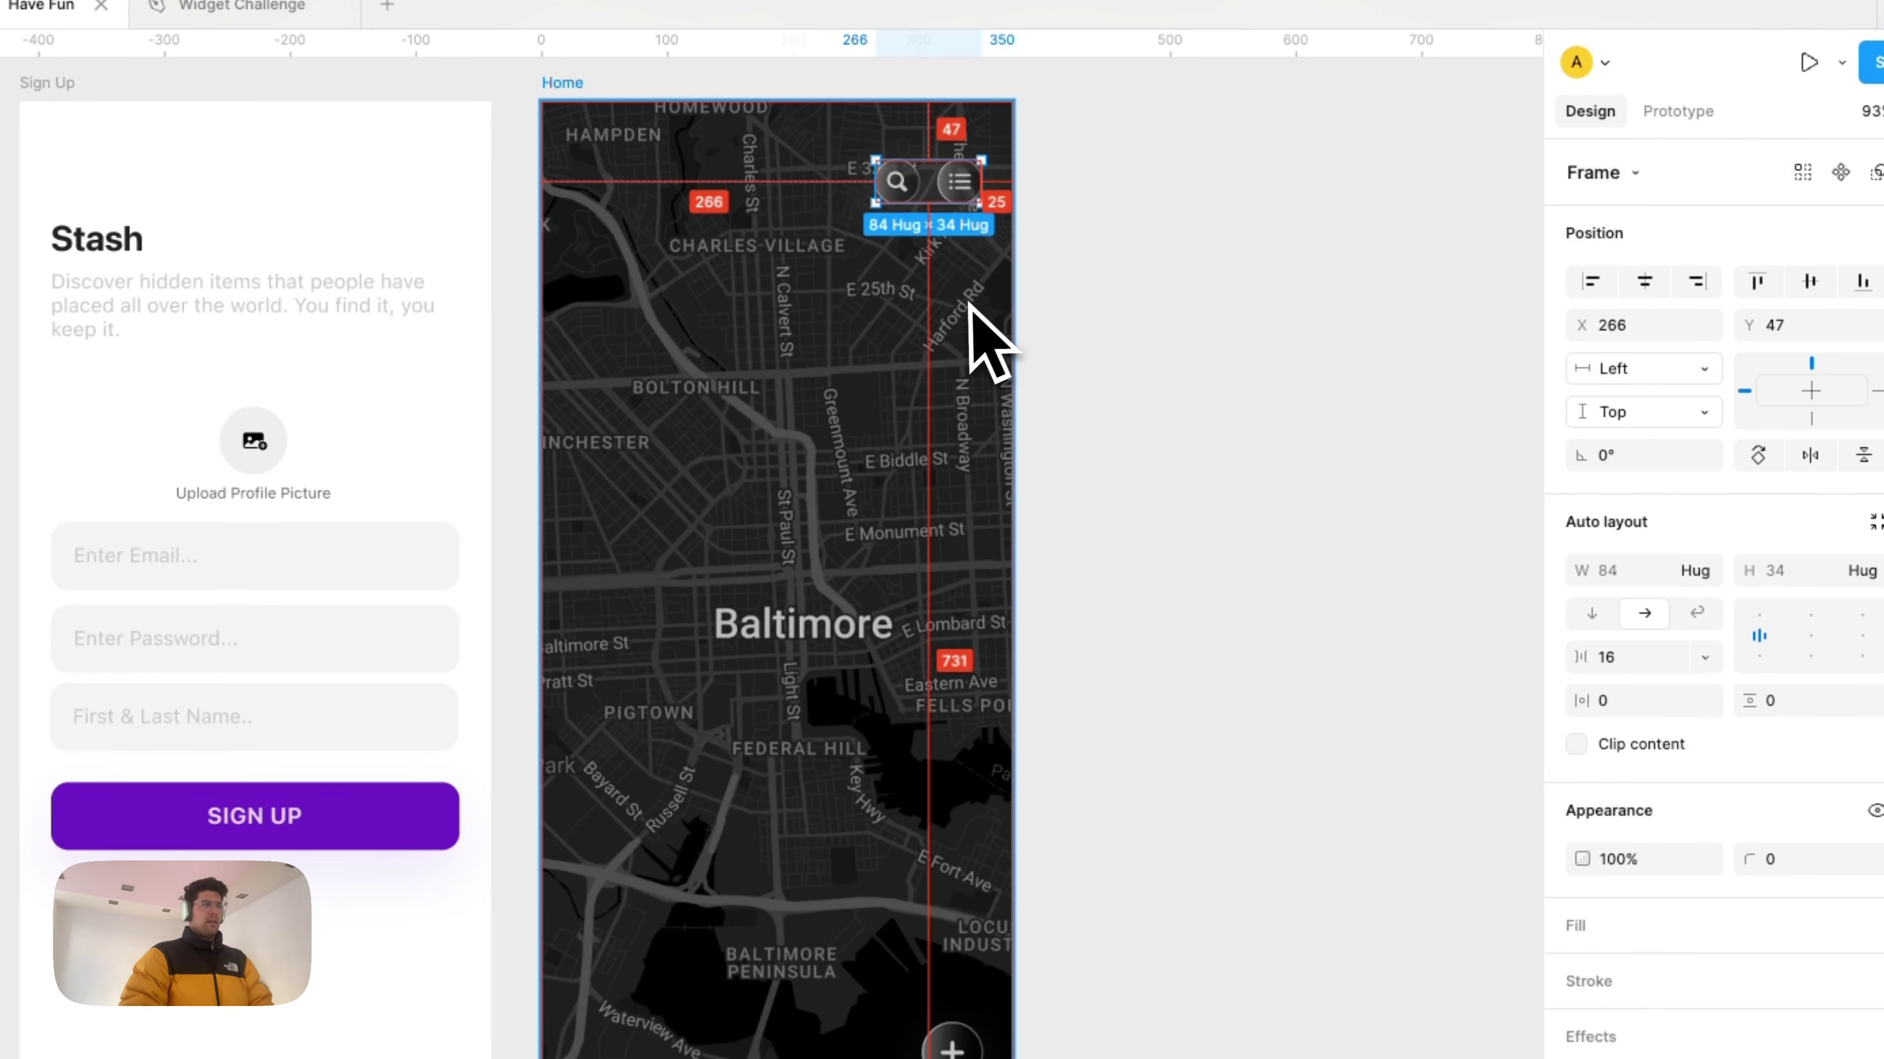
{"action": "key", "text": "shift+Down"}
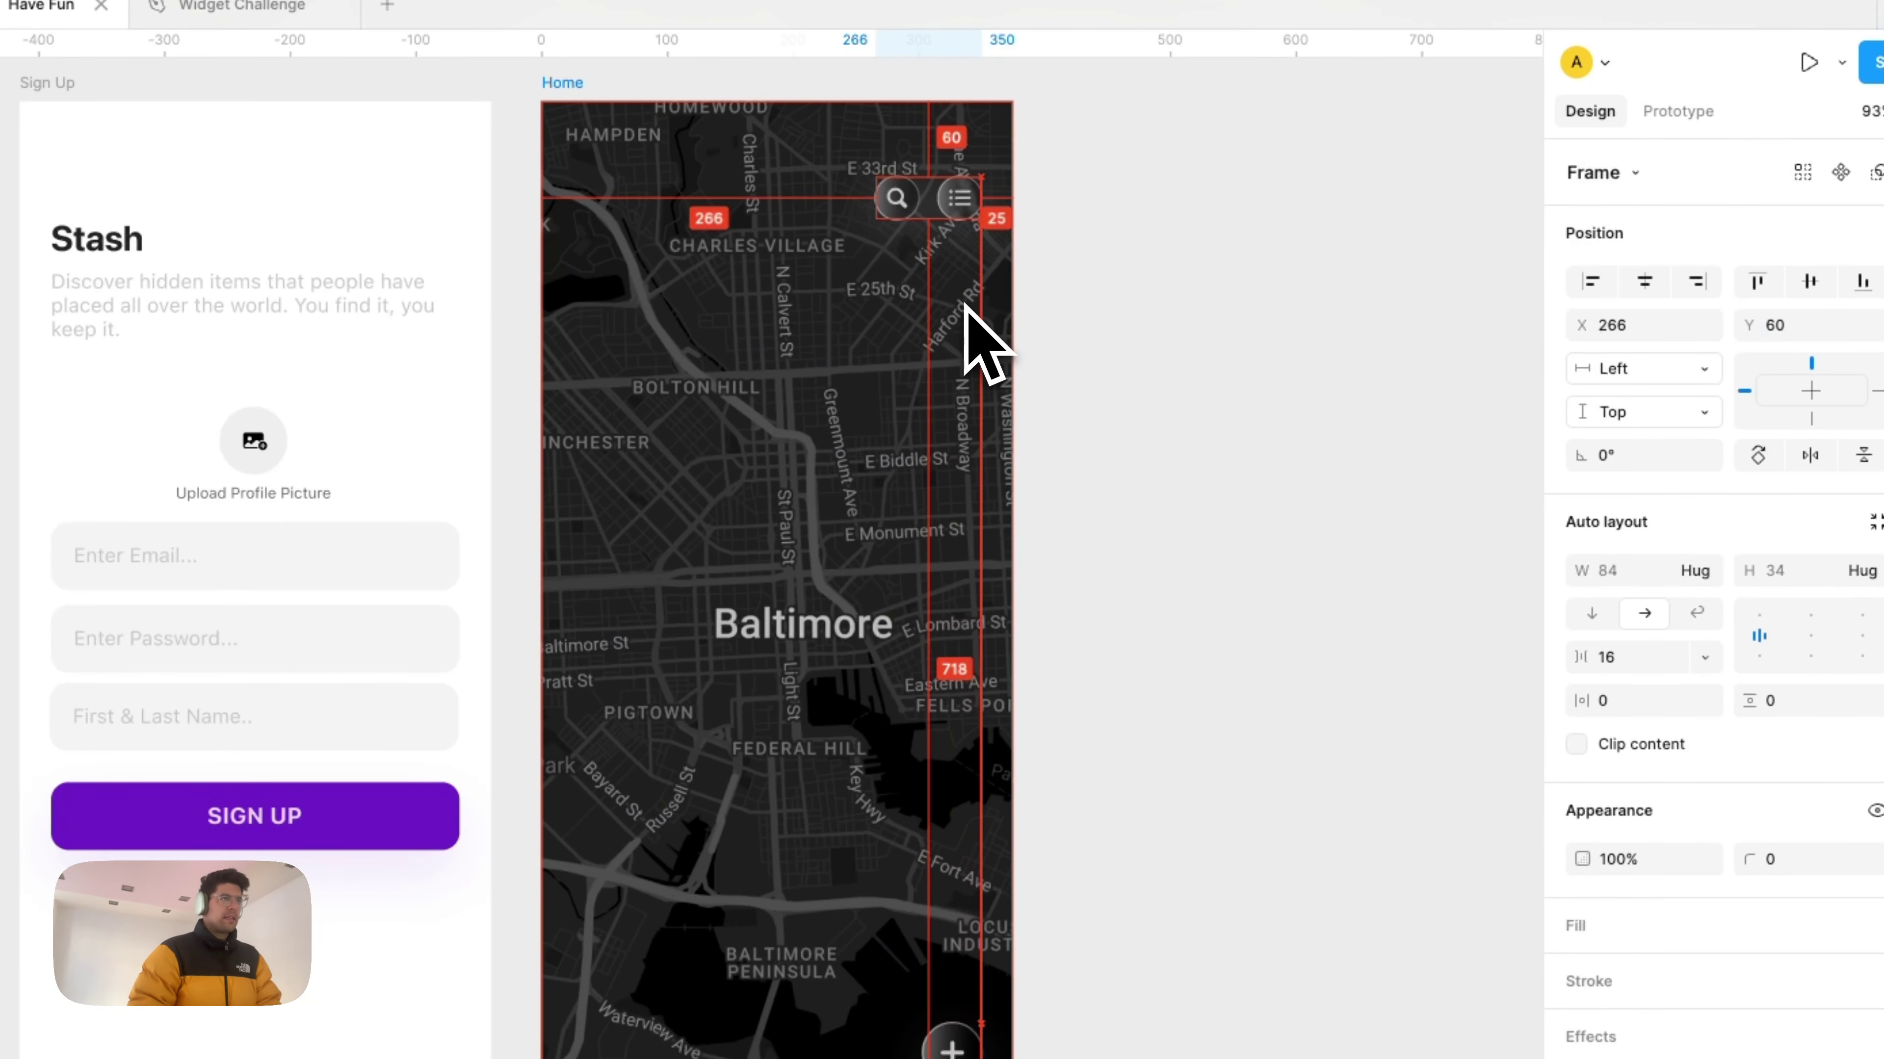
{"action": "left_click", "coordinate": [1207, 433]}
{"action": "scroll", "coordinate": [1214, 539], "scroll_direction": "left", "scroll_amount": 2}
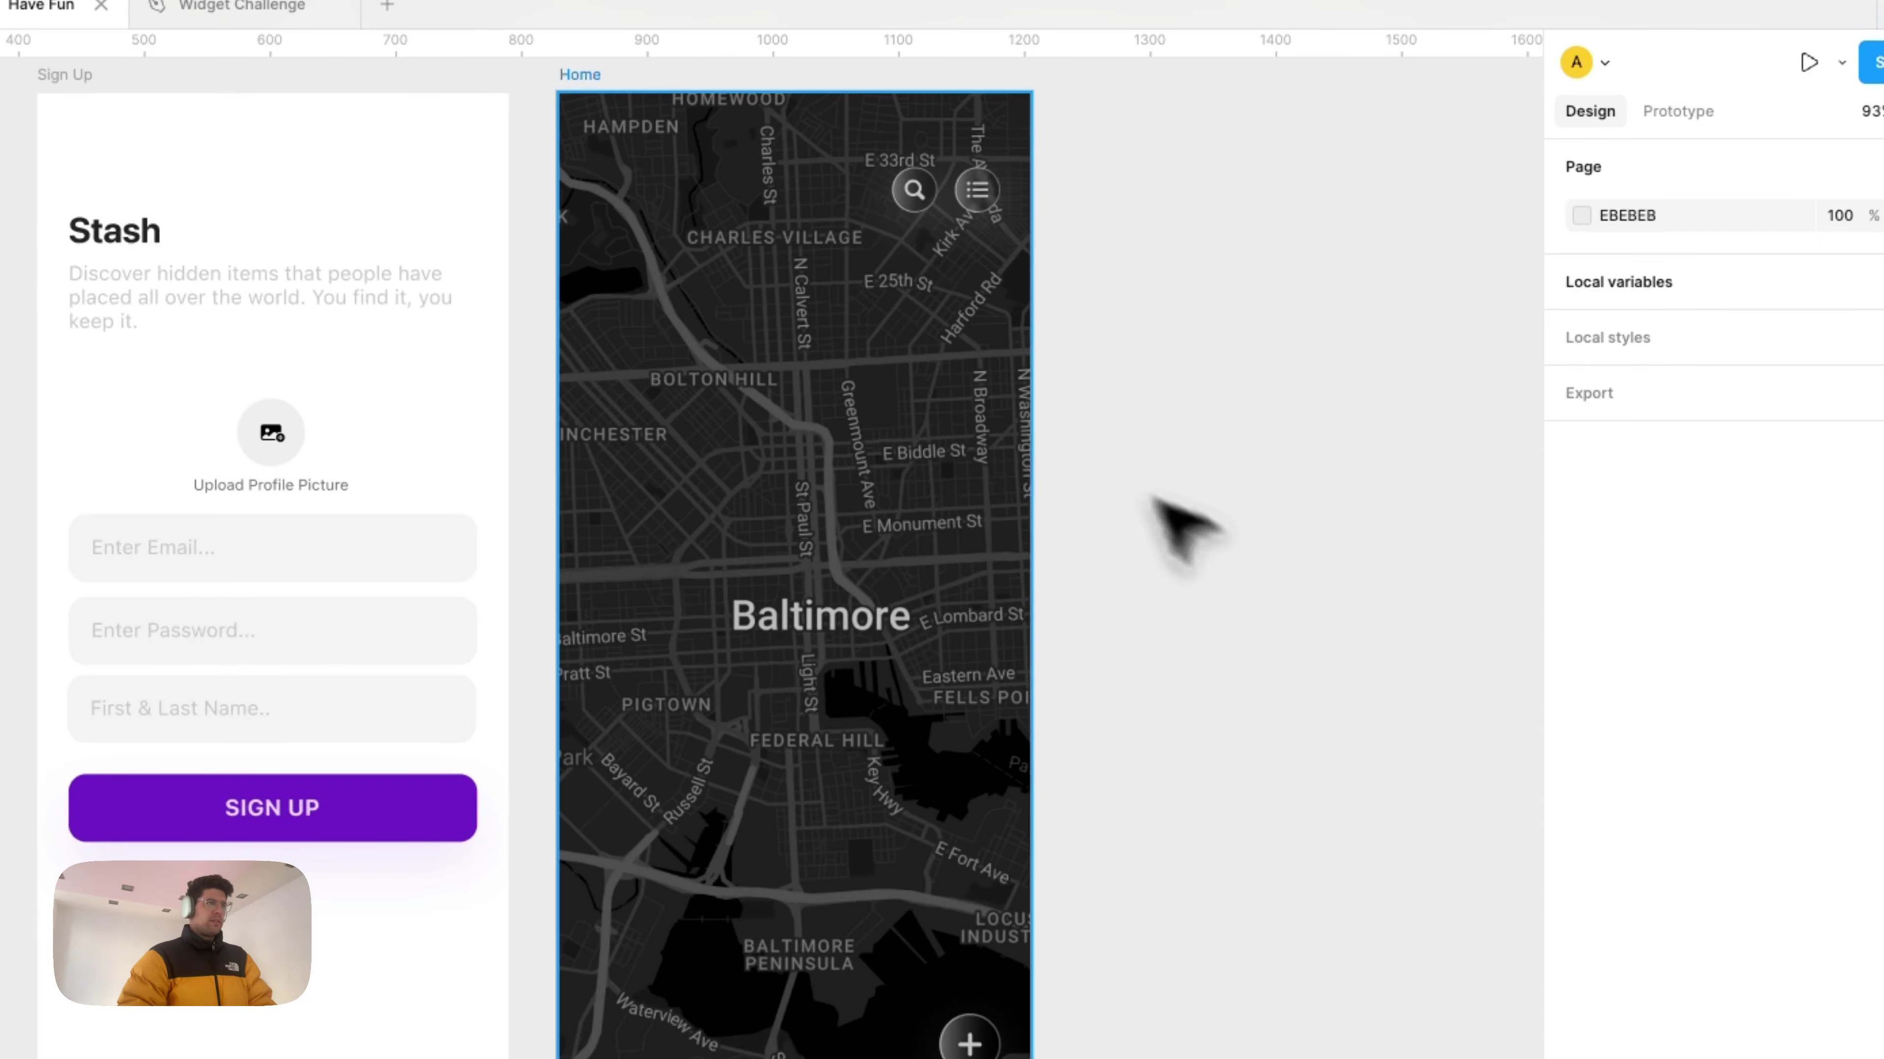
{"action": "left_click", "coordinate": [913, 190]}
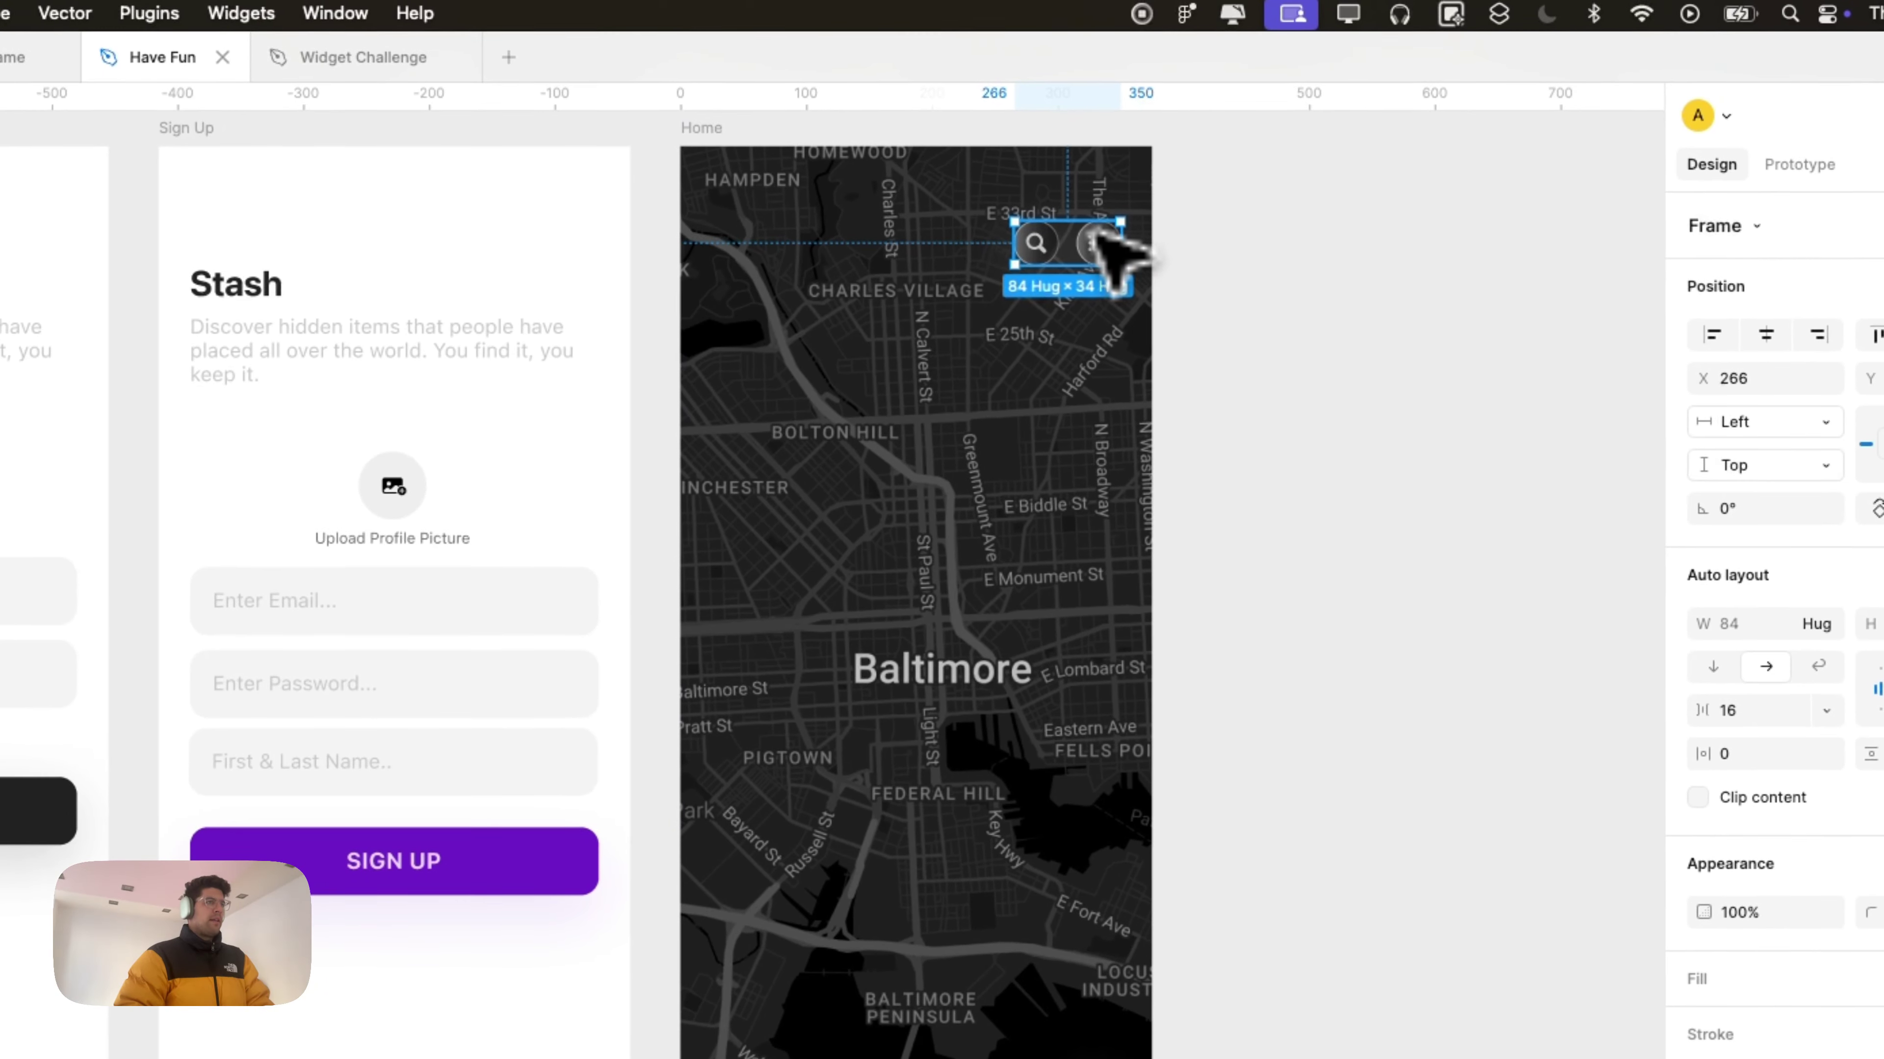
{"action": "double_click", "coordinate": [1092, 251]}
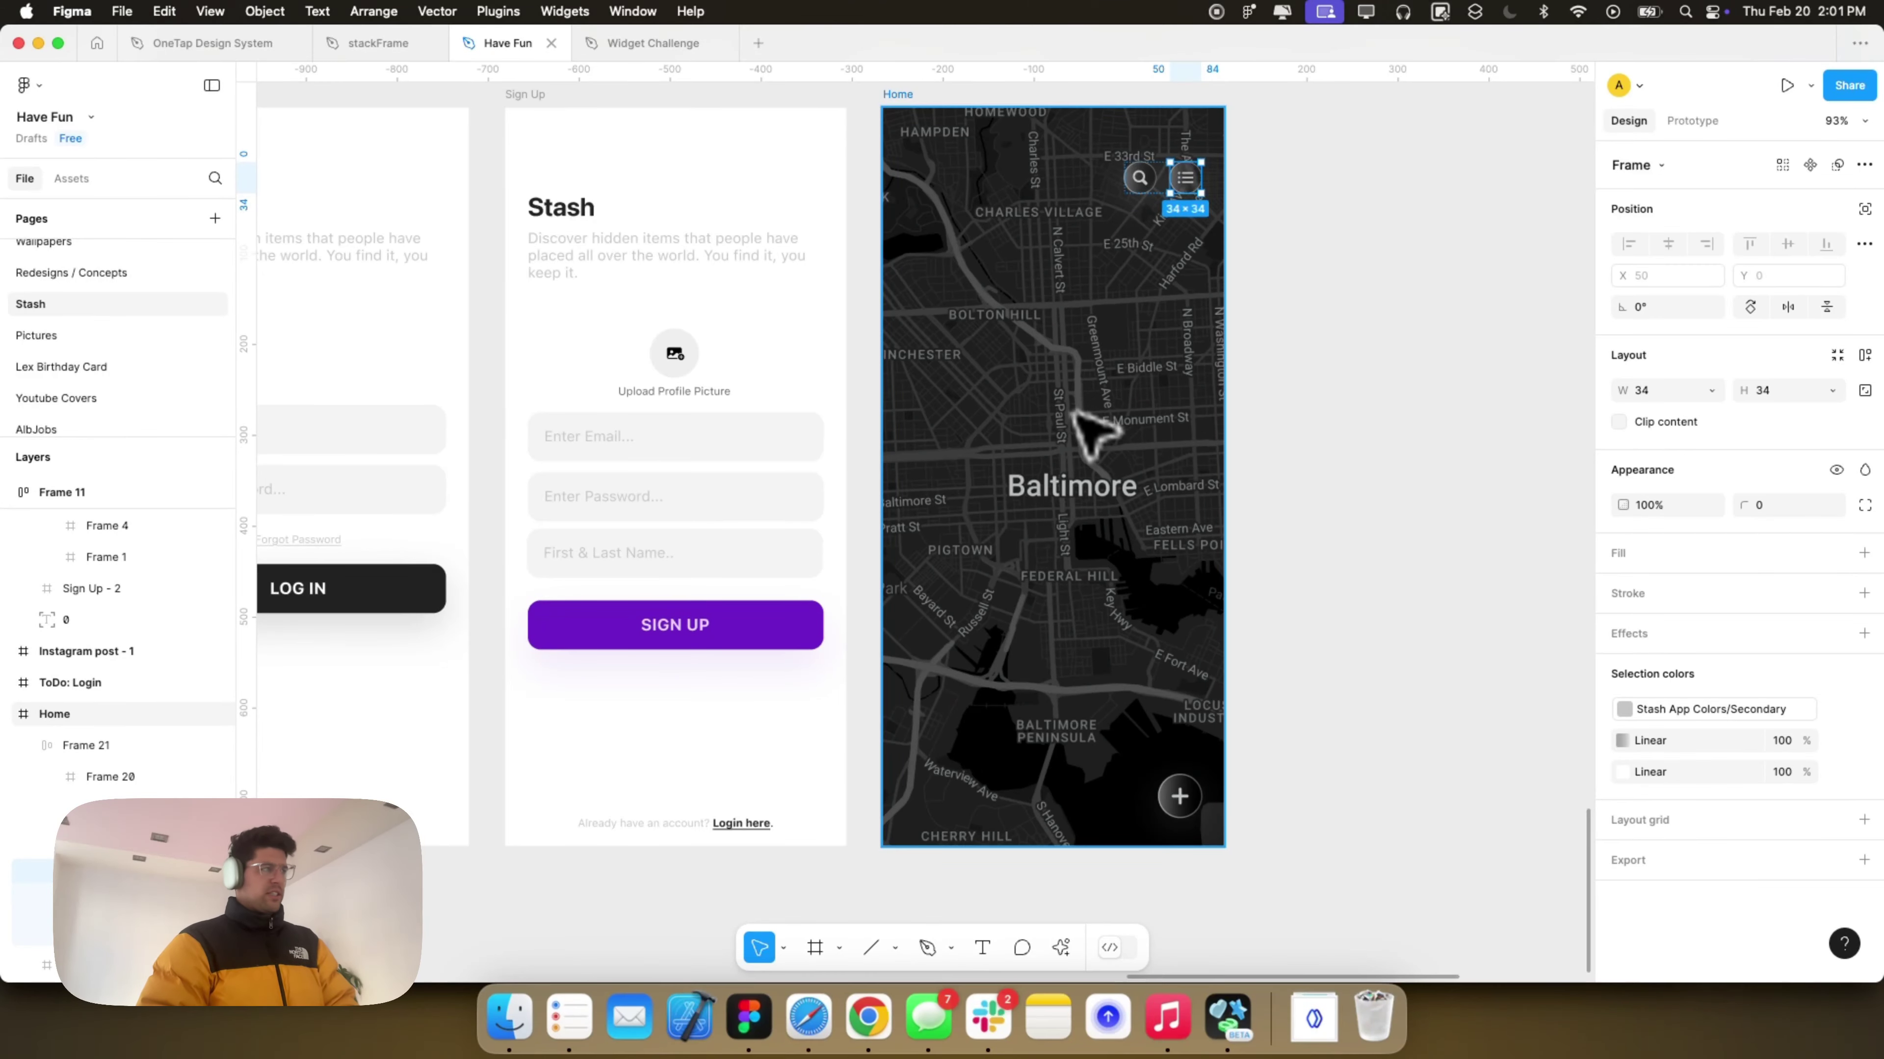
{"action": "left_click", "coordinate": [1106, 449]}
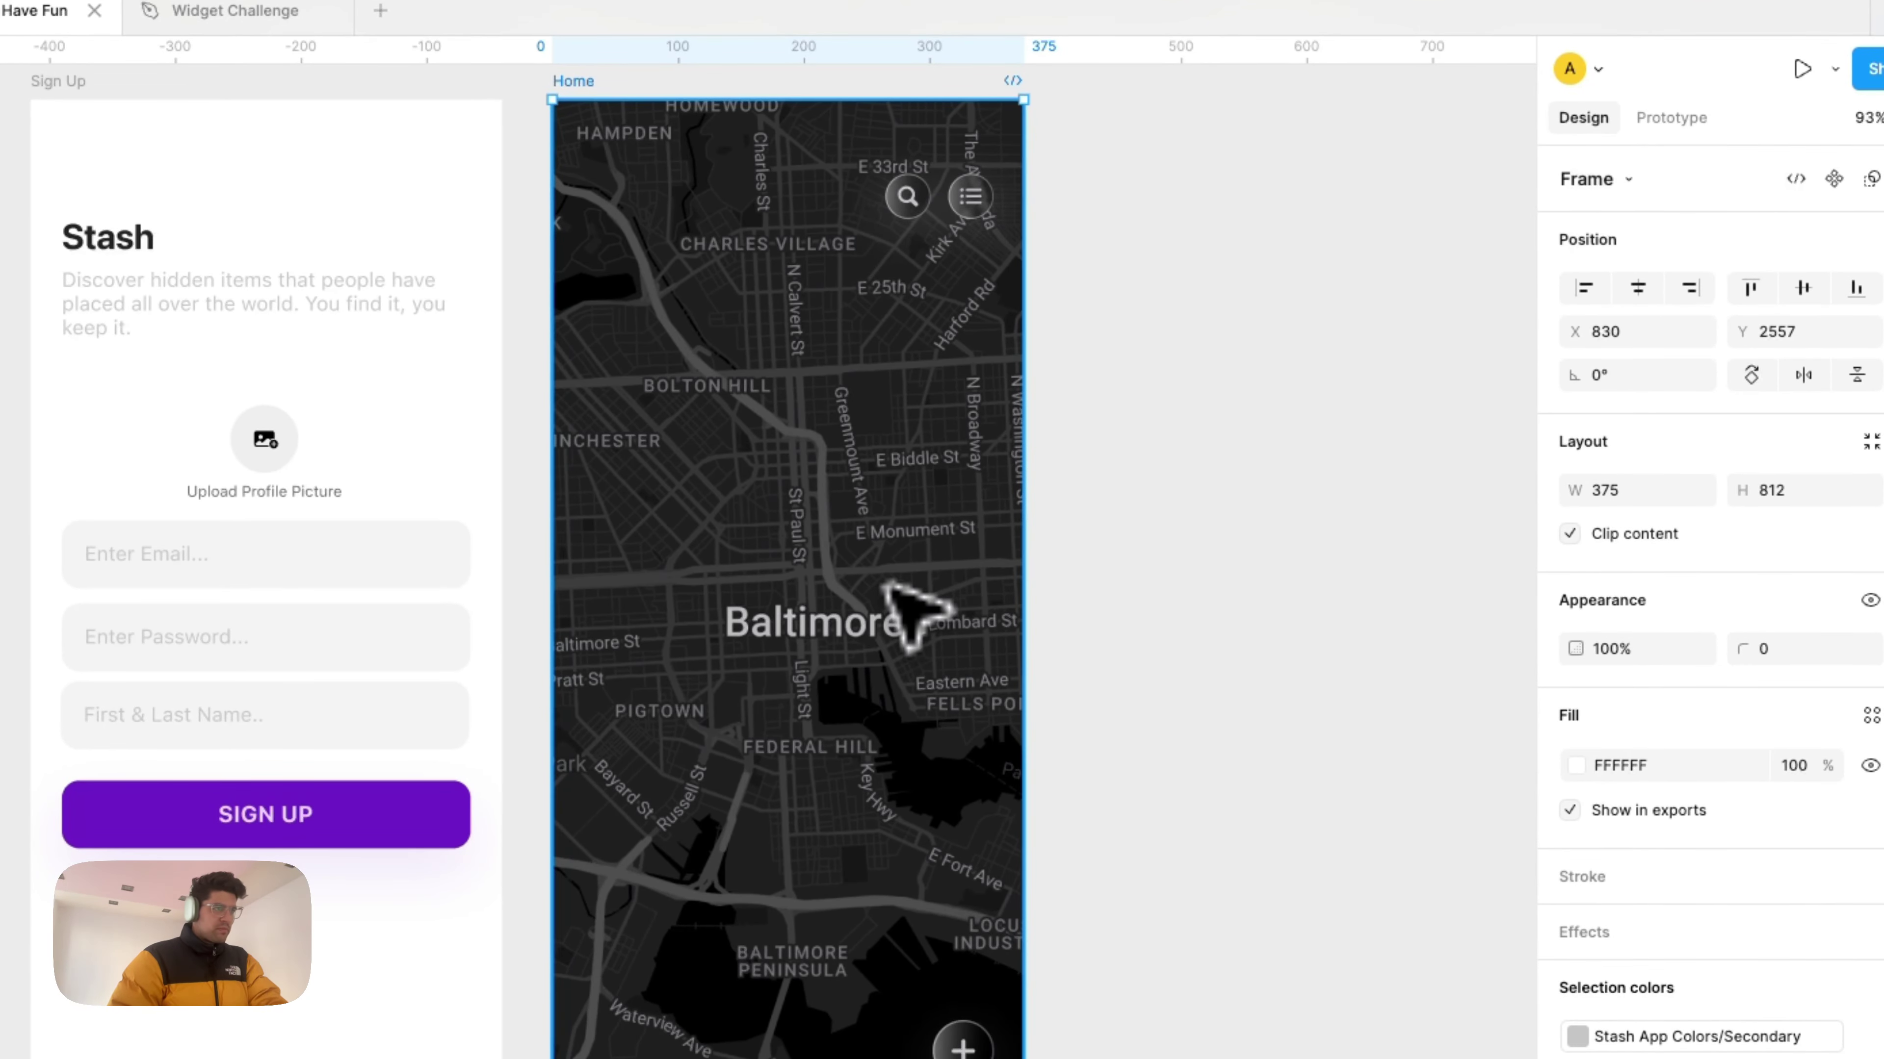
{"action": "left_click", "coordinate": [1085, 589]}
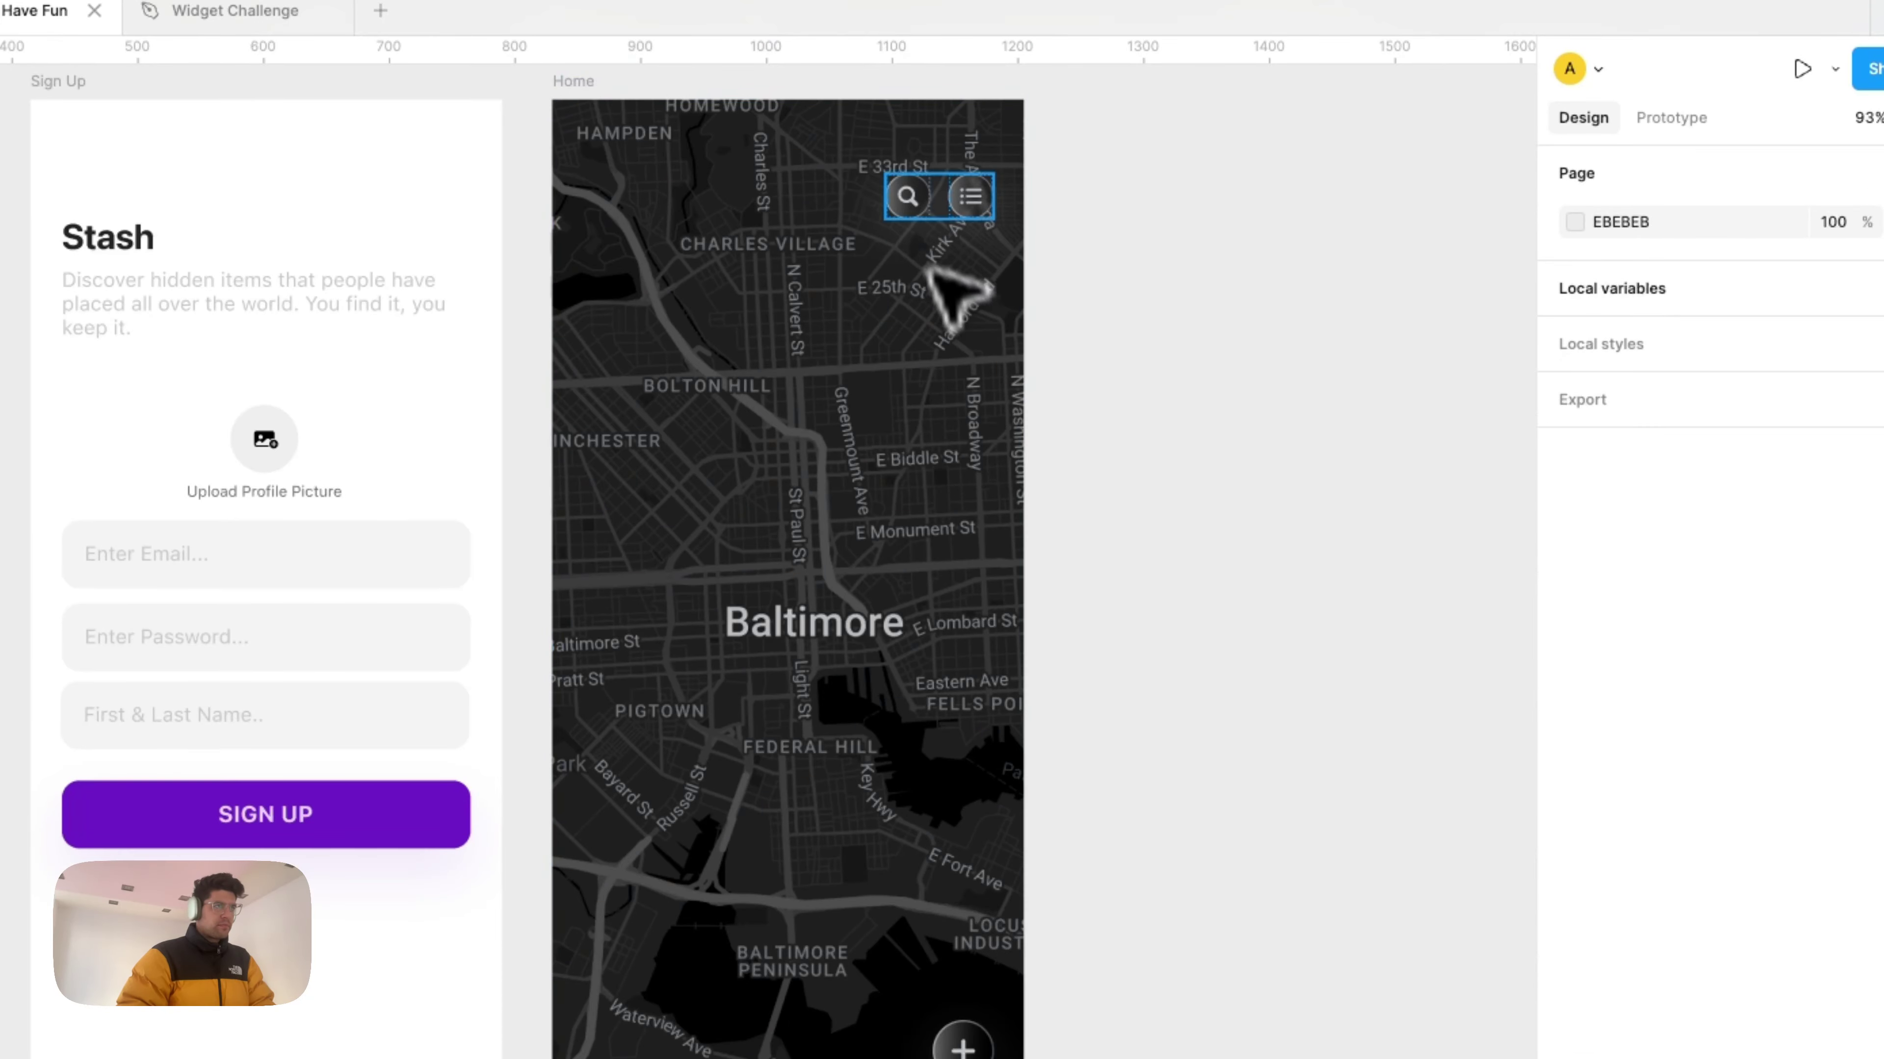
{"action": "left_click", "coordinate": [938, 196]}
{"action": "scroll", "coordinate": [1052, 421], "scroll_direction": "left", "scroll_amount": 3}
{"action": "scroll", "coordinate": [1127, 623], "scroll_direction": "right", "scroll_amount": 3}
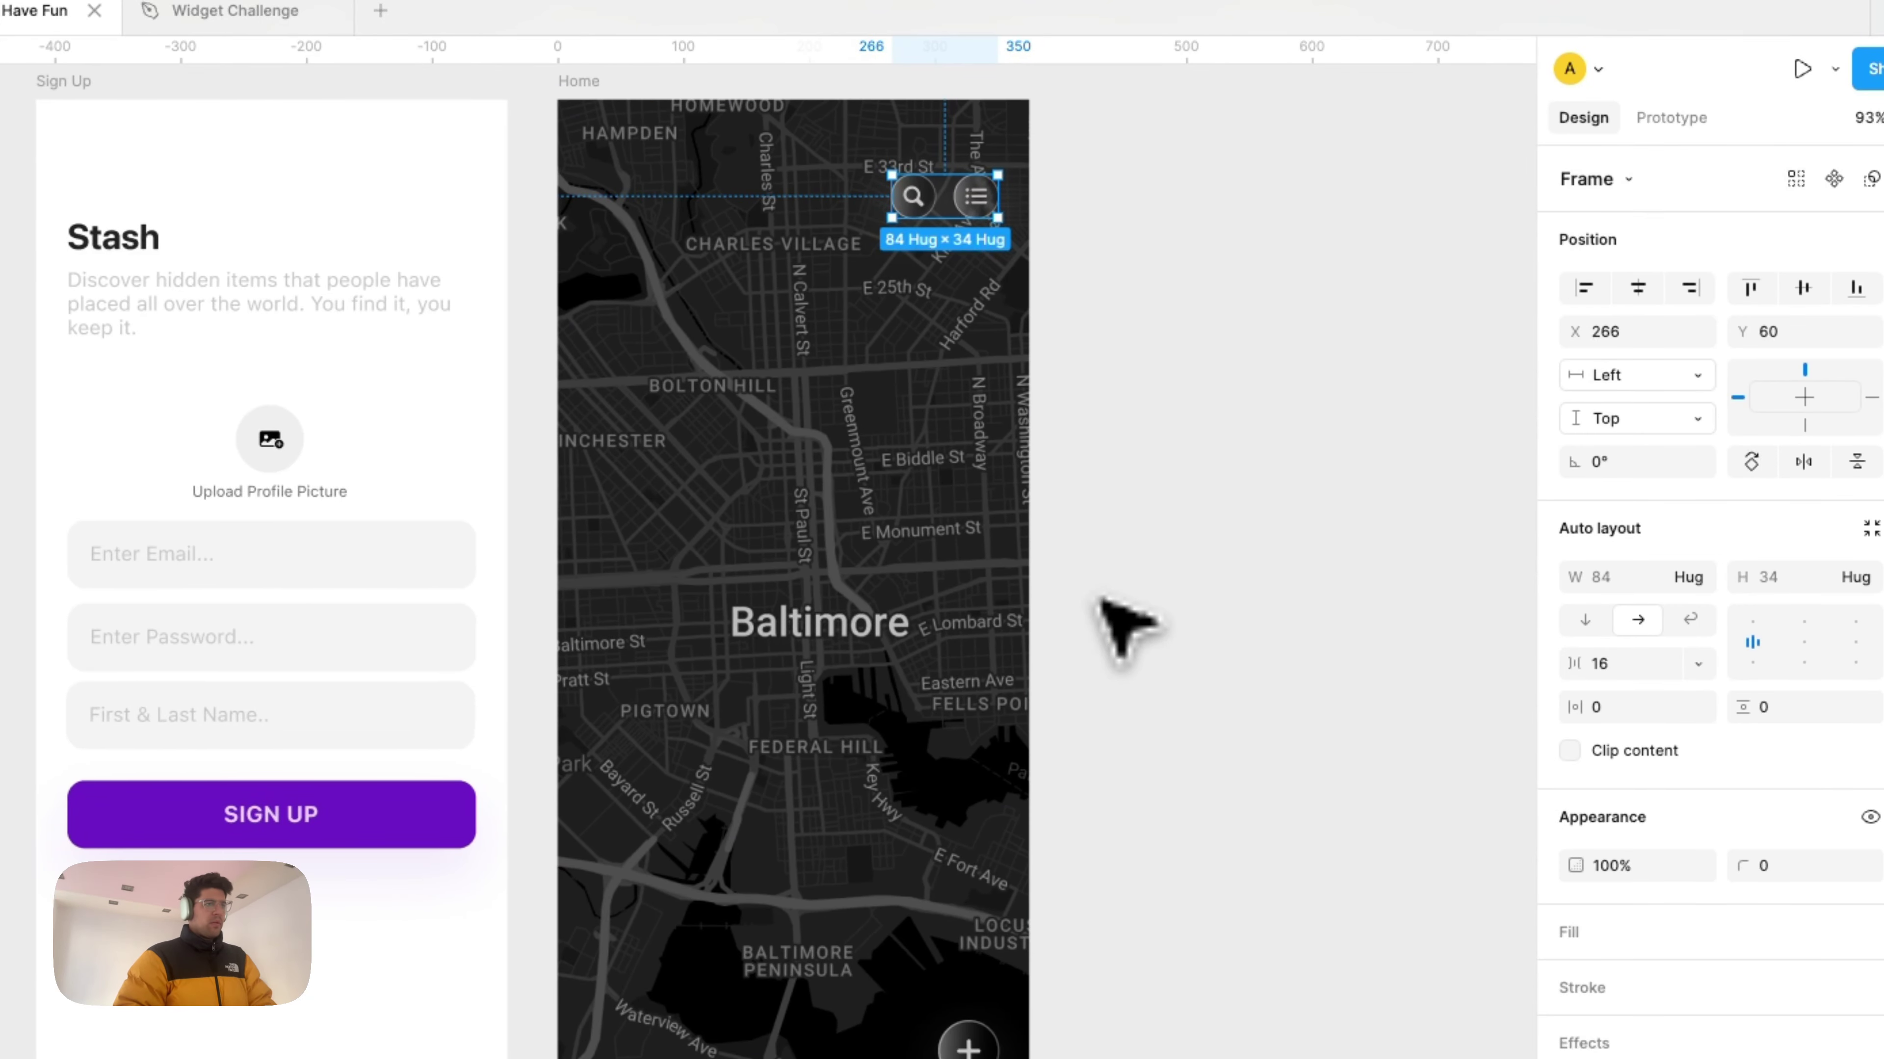
{"action": "scroll", "coordinate": [1123, 616], "scroll_direction": "up", "scroll_amount": 1}
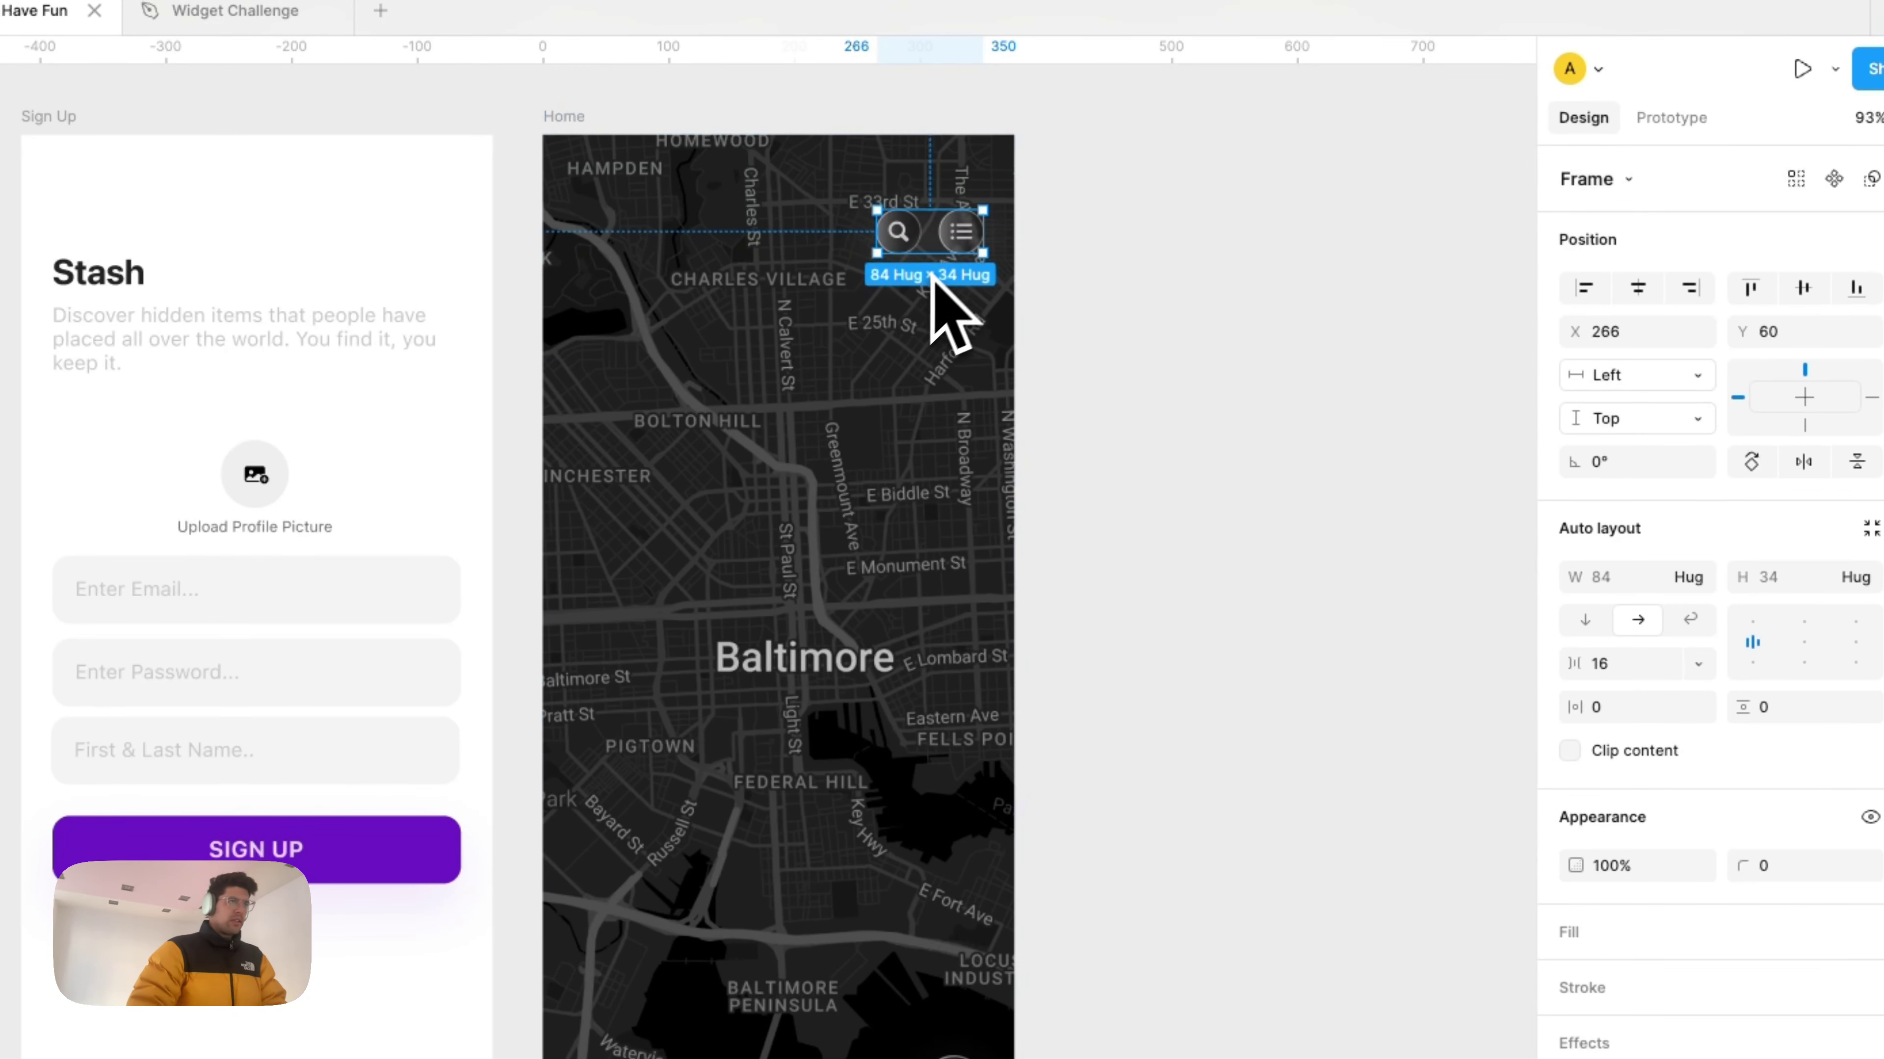
Step: Turn the search button into a component and move it out of the Home screen onto the empty canvas above it
{"action": "left_click", "coordinate": [914, 241]}
{"action": "scroll", "coordinate": [957, 312], "scroll_direction": "up", "scroll_amount": 6}
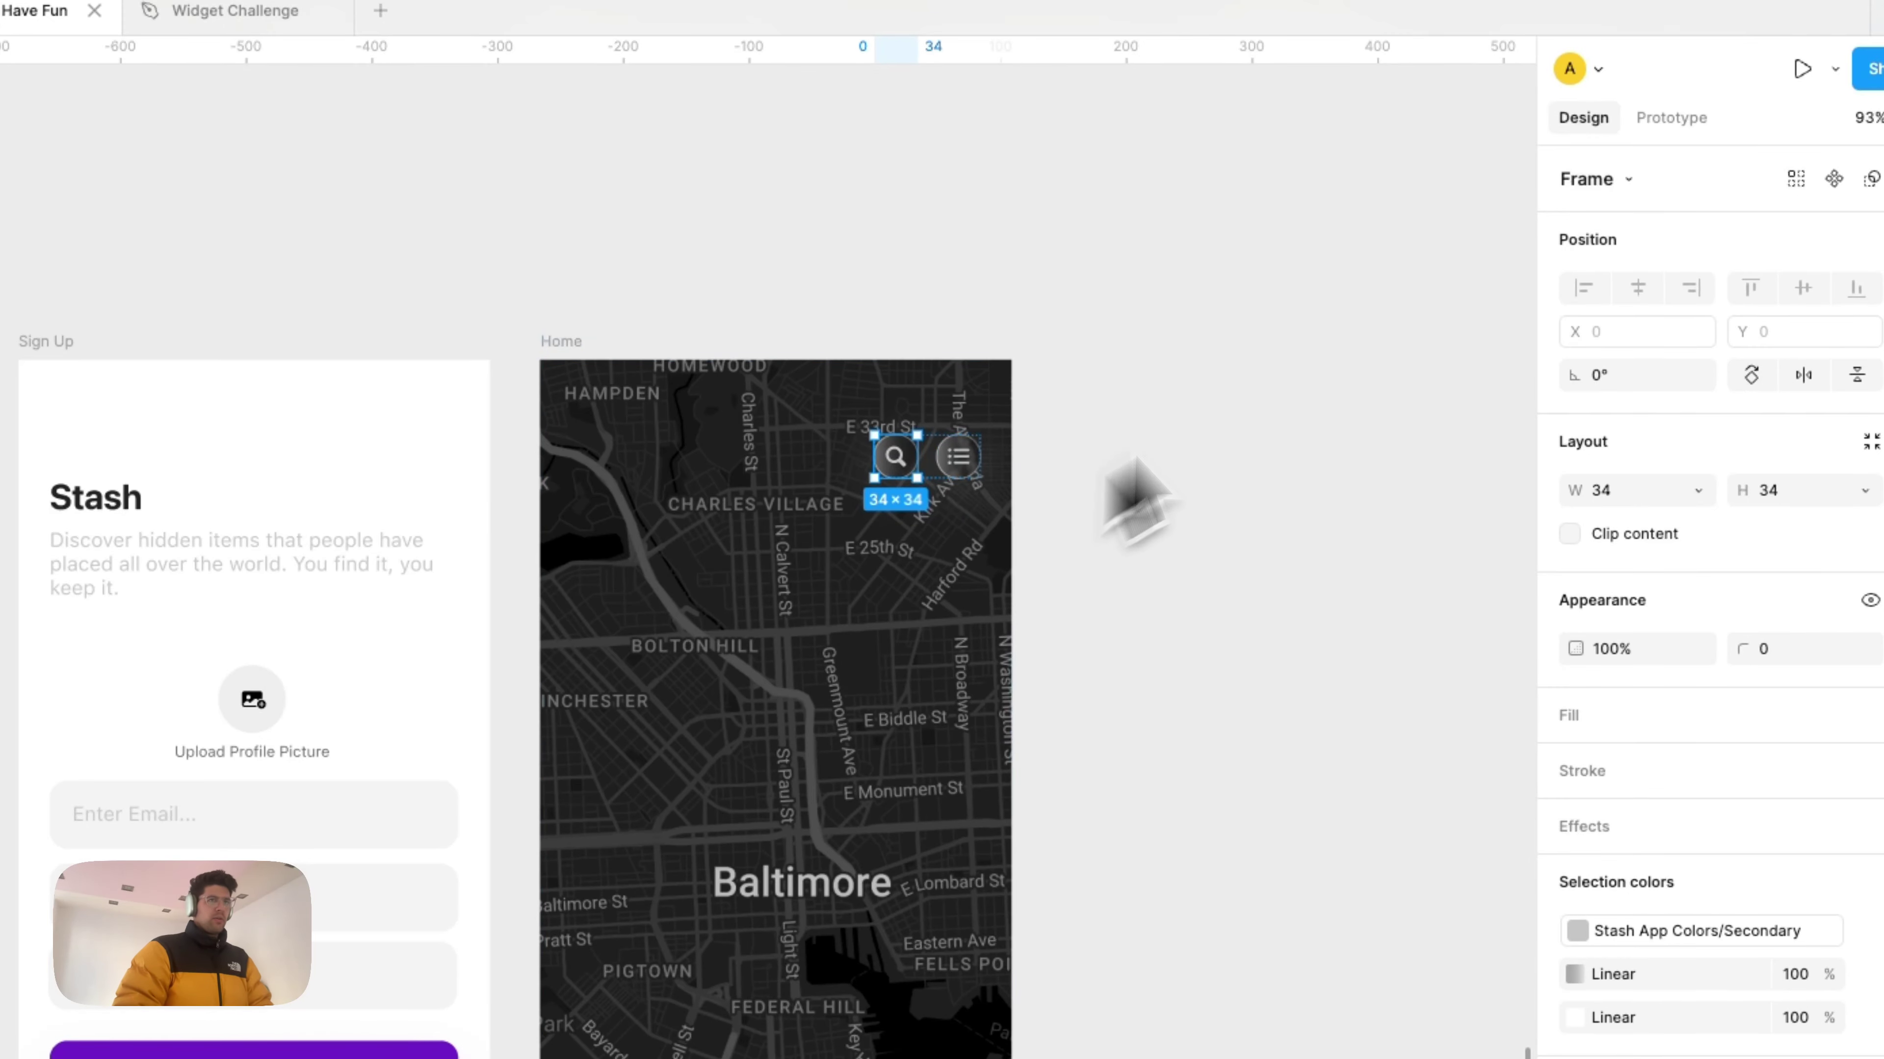
{"action": "left_click", "coordinate": [1818, 192]}
{"action": "scroll", "coordinate": [853, 493], "scroll_direction": "down", "scroll_amount": 3}
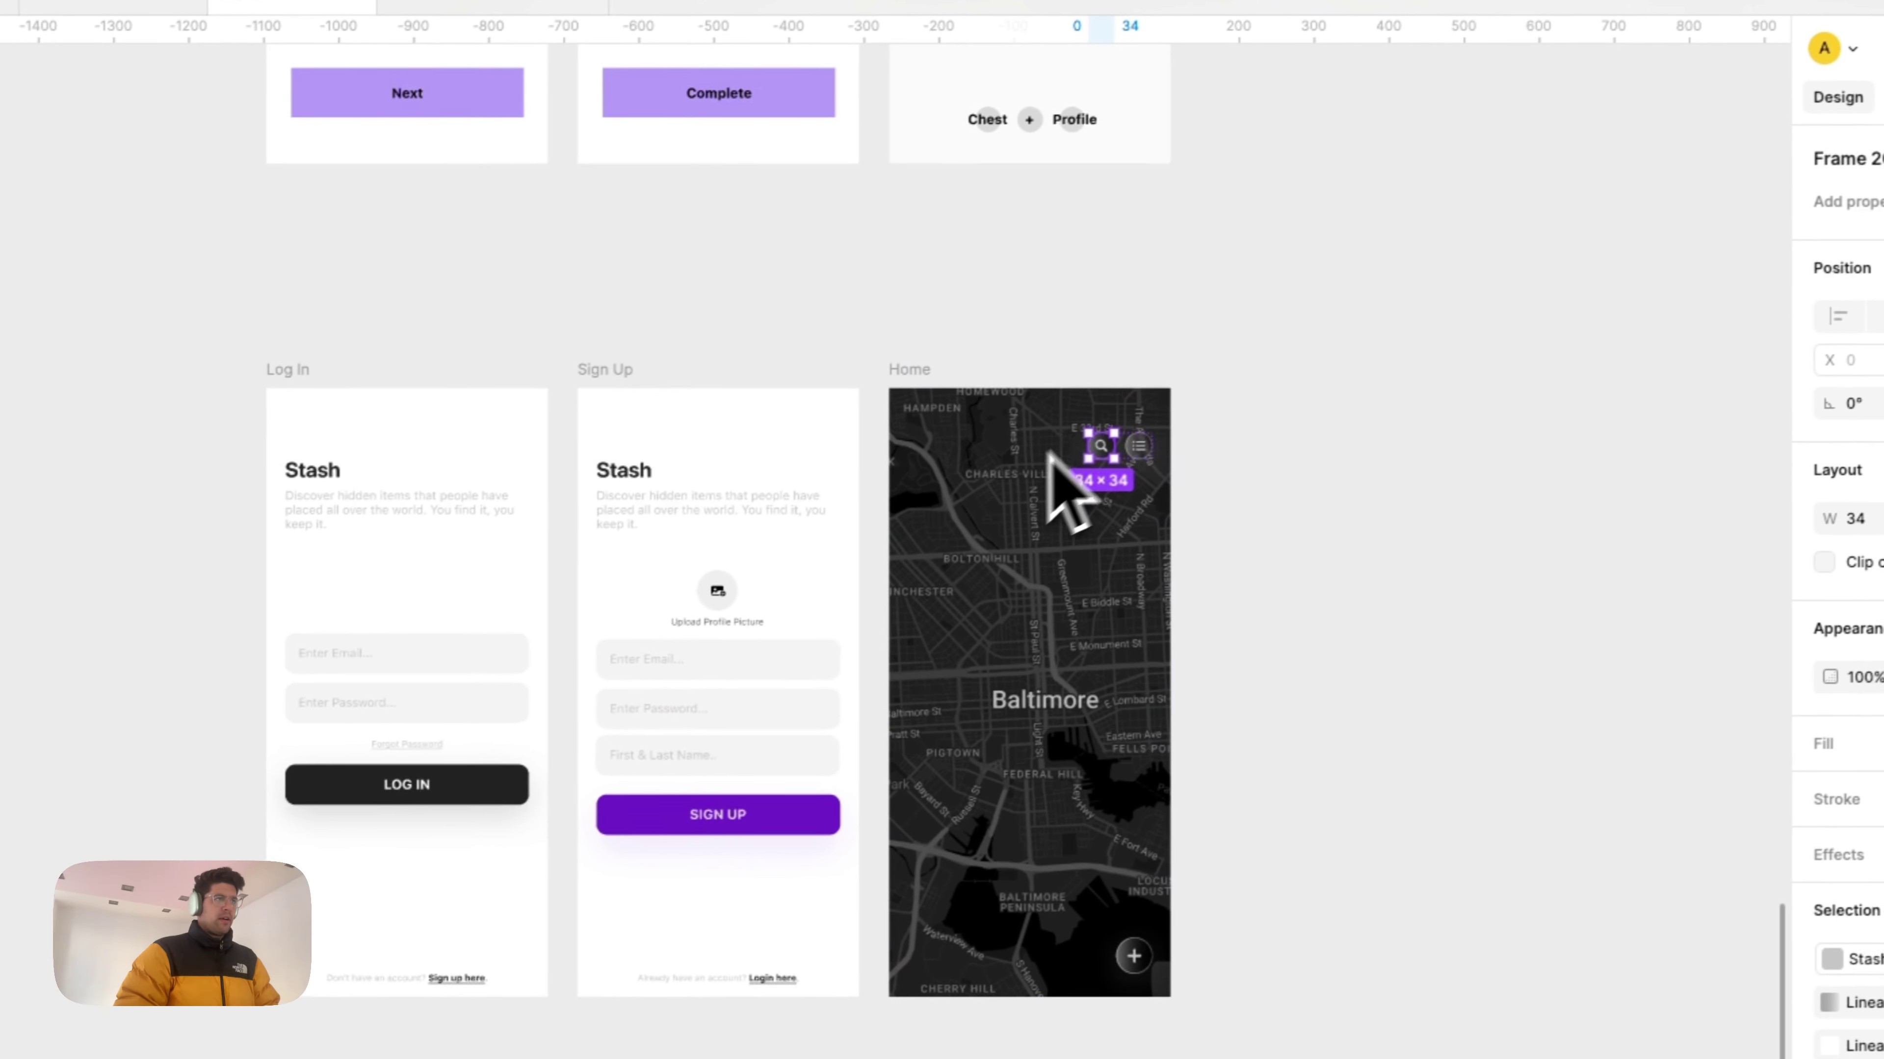
{"action": "left_click_drag", "start_coordinate": [1116, 438], "coordinate": [1295, 316]}
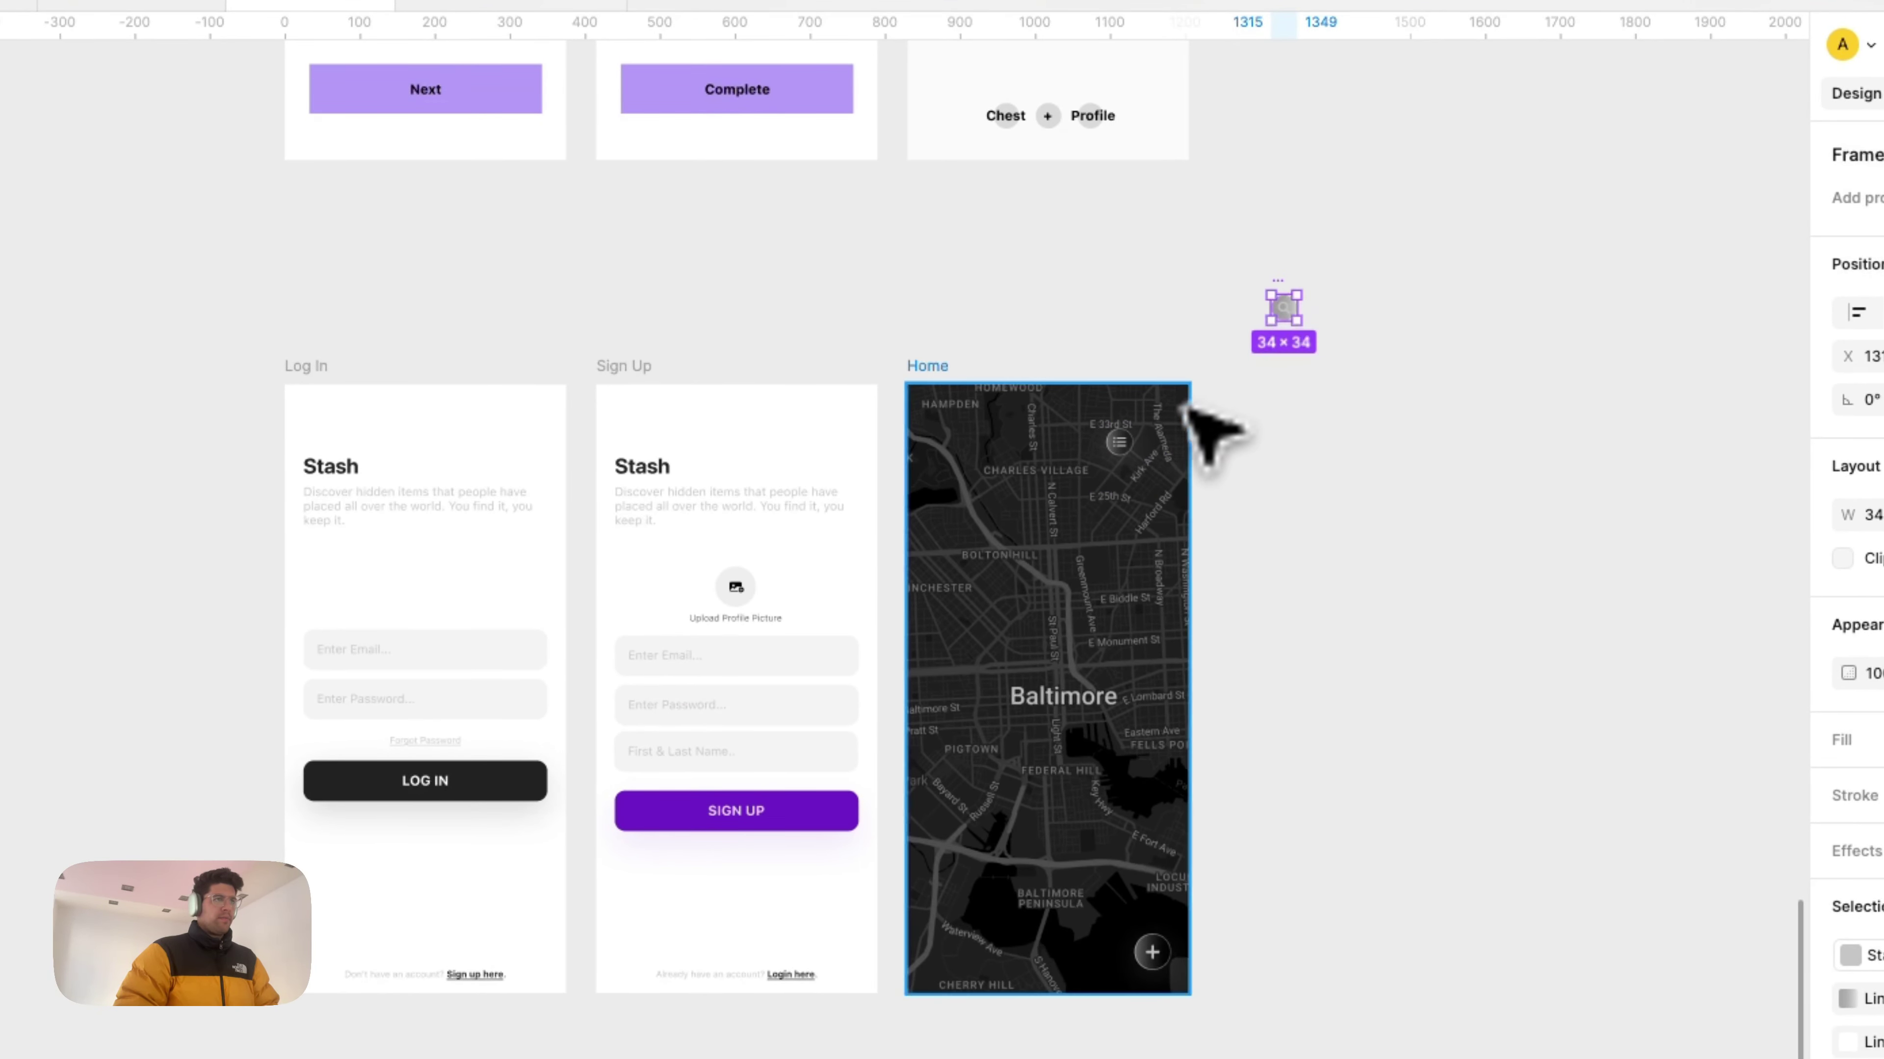
Step: Paste two instances of the search button component into the Home screen's button row and delete the original list button
{"action": "left_click", "coordinate": [1121, 443]}
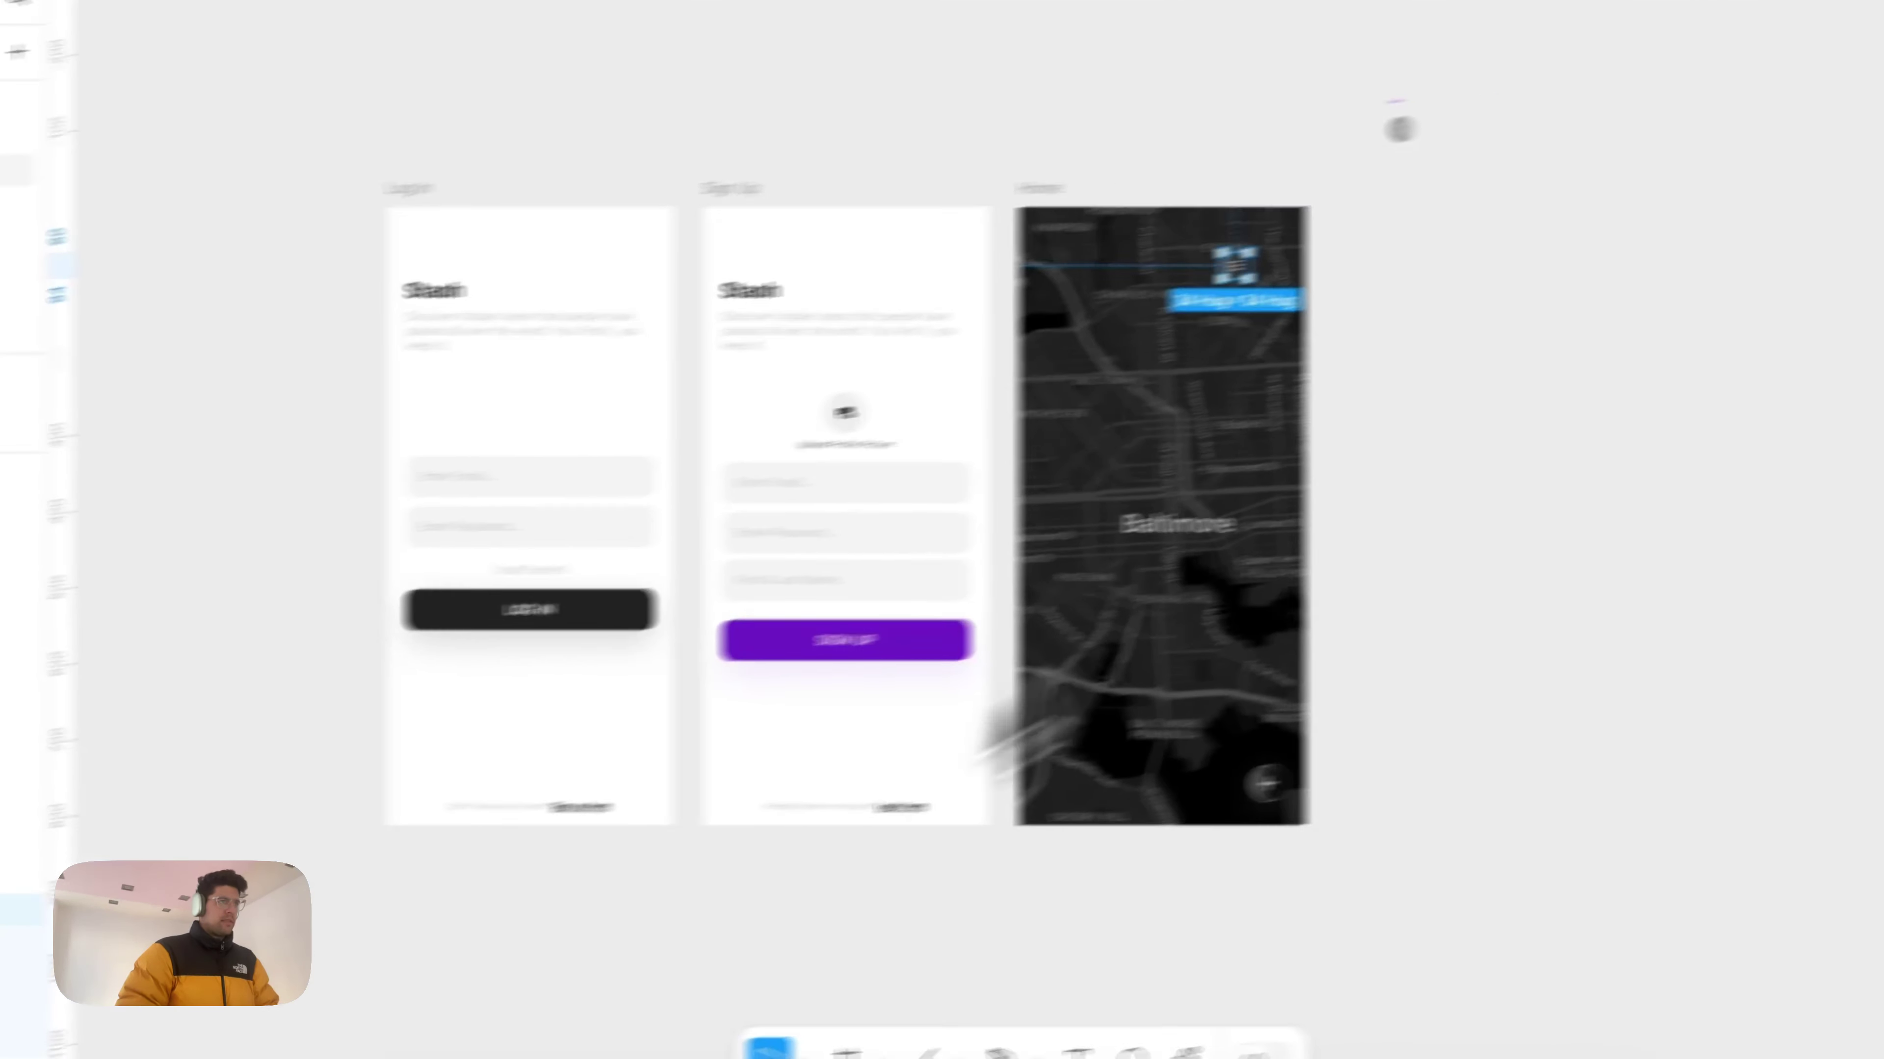
{"action": "key", "text": "super+v"}
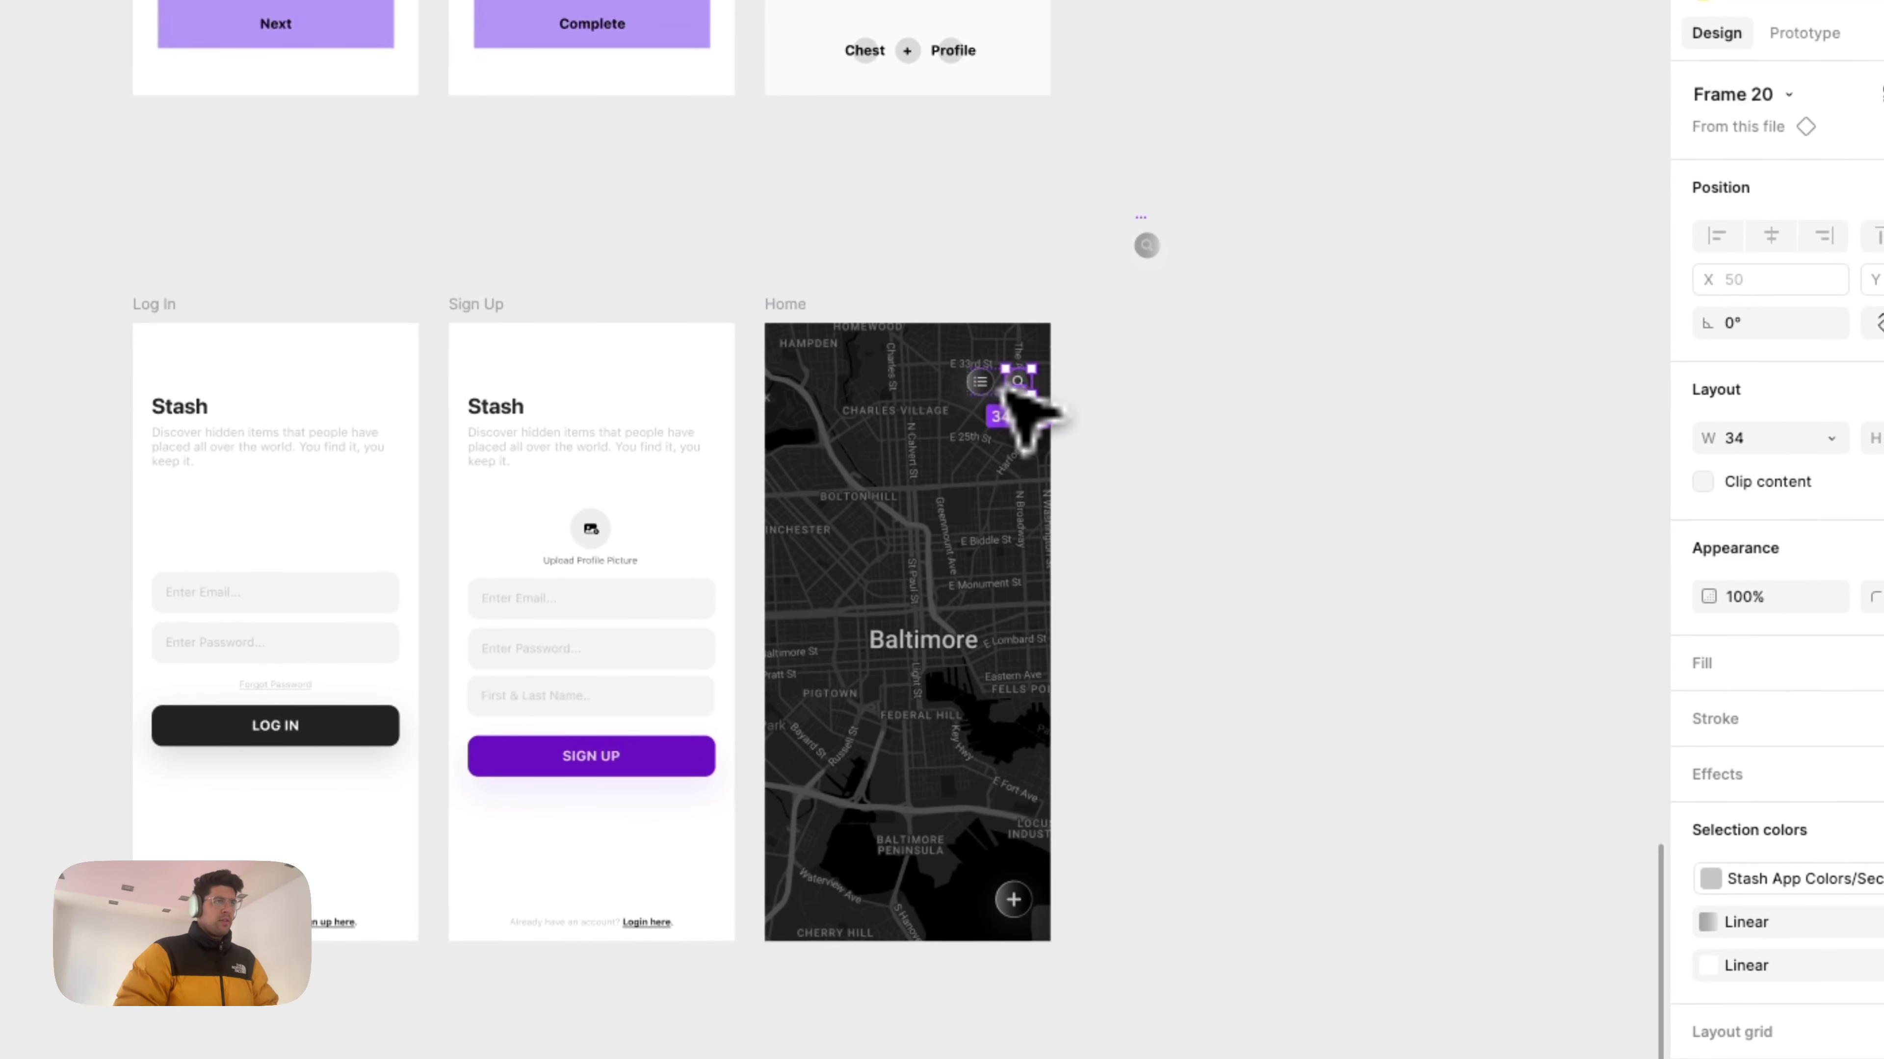
{"action": "left_click", "coordinate": [991, 391]}
{"action": "double_click", "coordinate": [983, 382]}
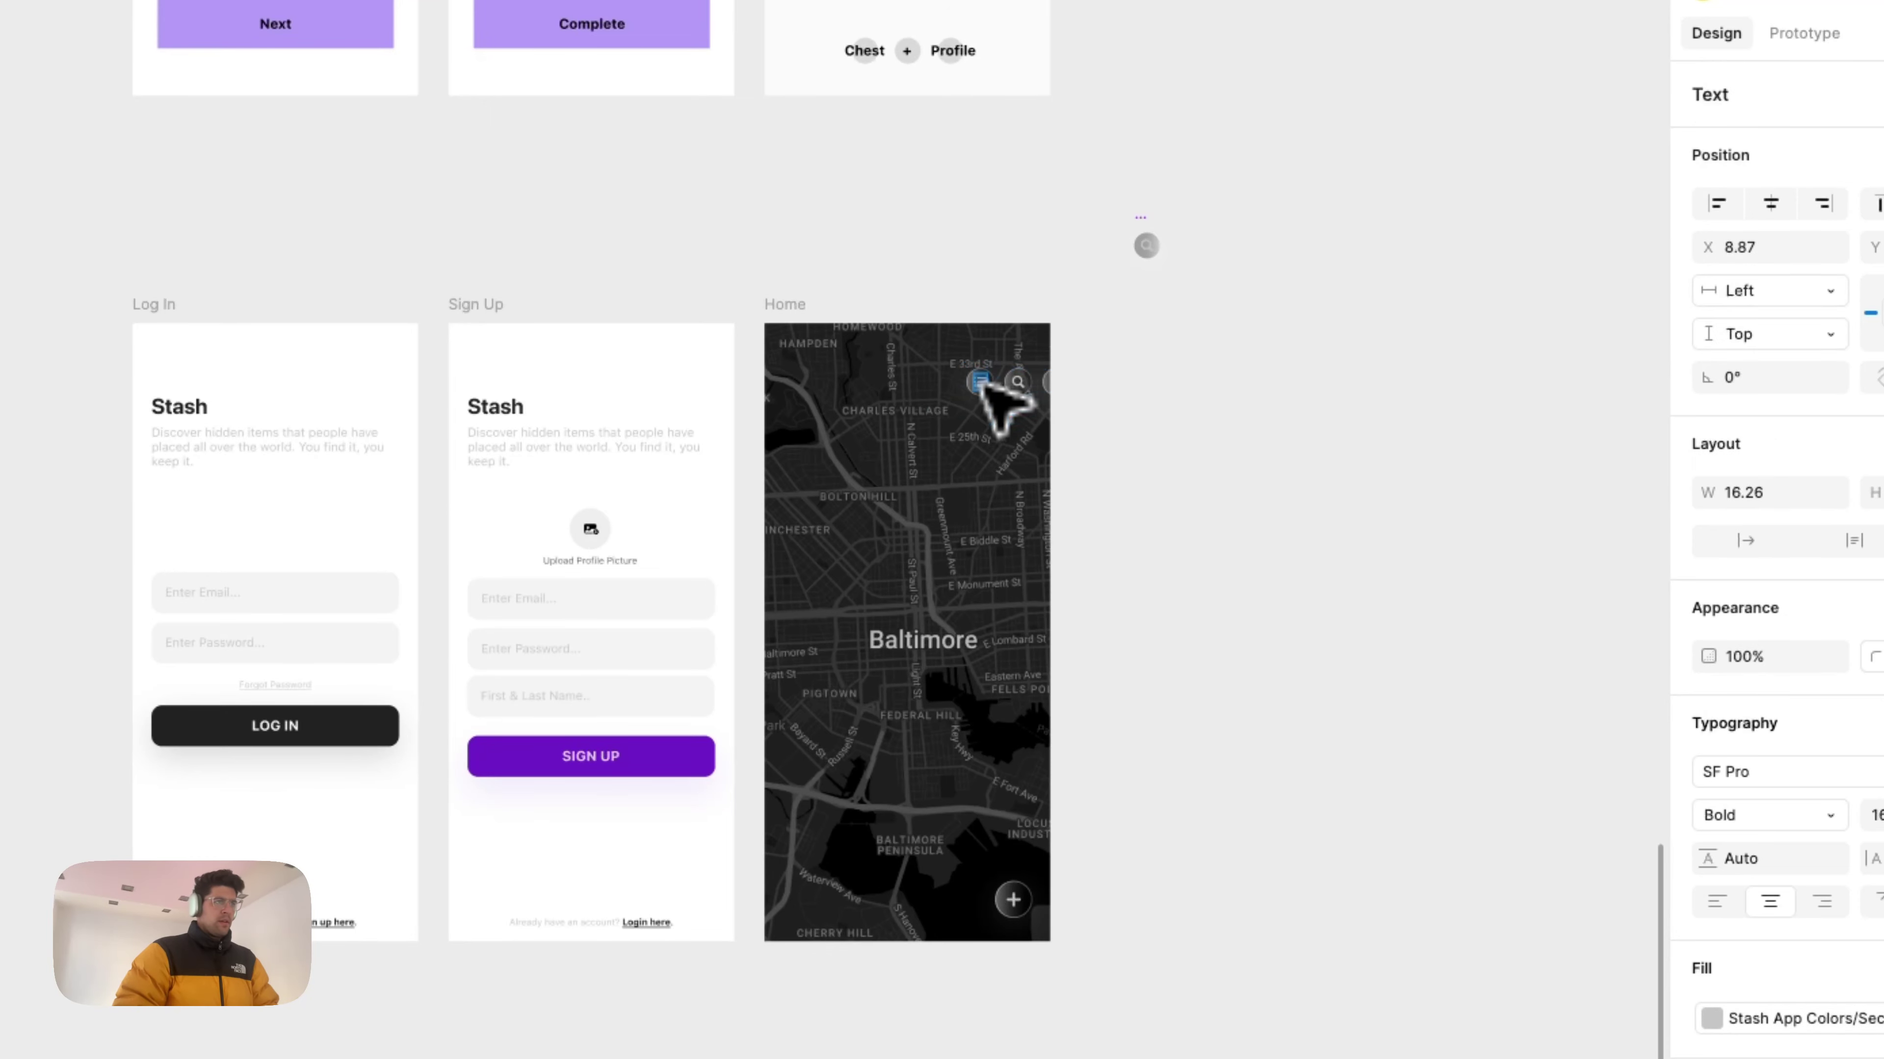
{"action": "scroll", "coordinate": [1027, 389], "scroll_direction": "up", "scroll_amount": 5}
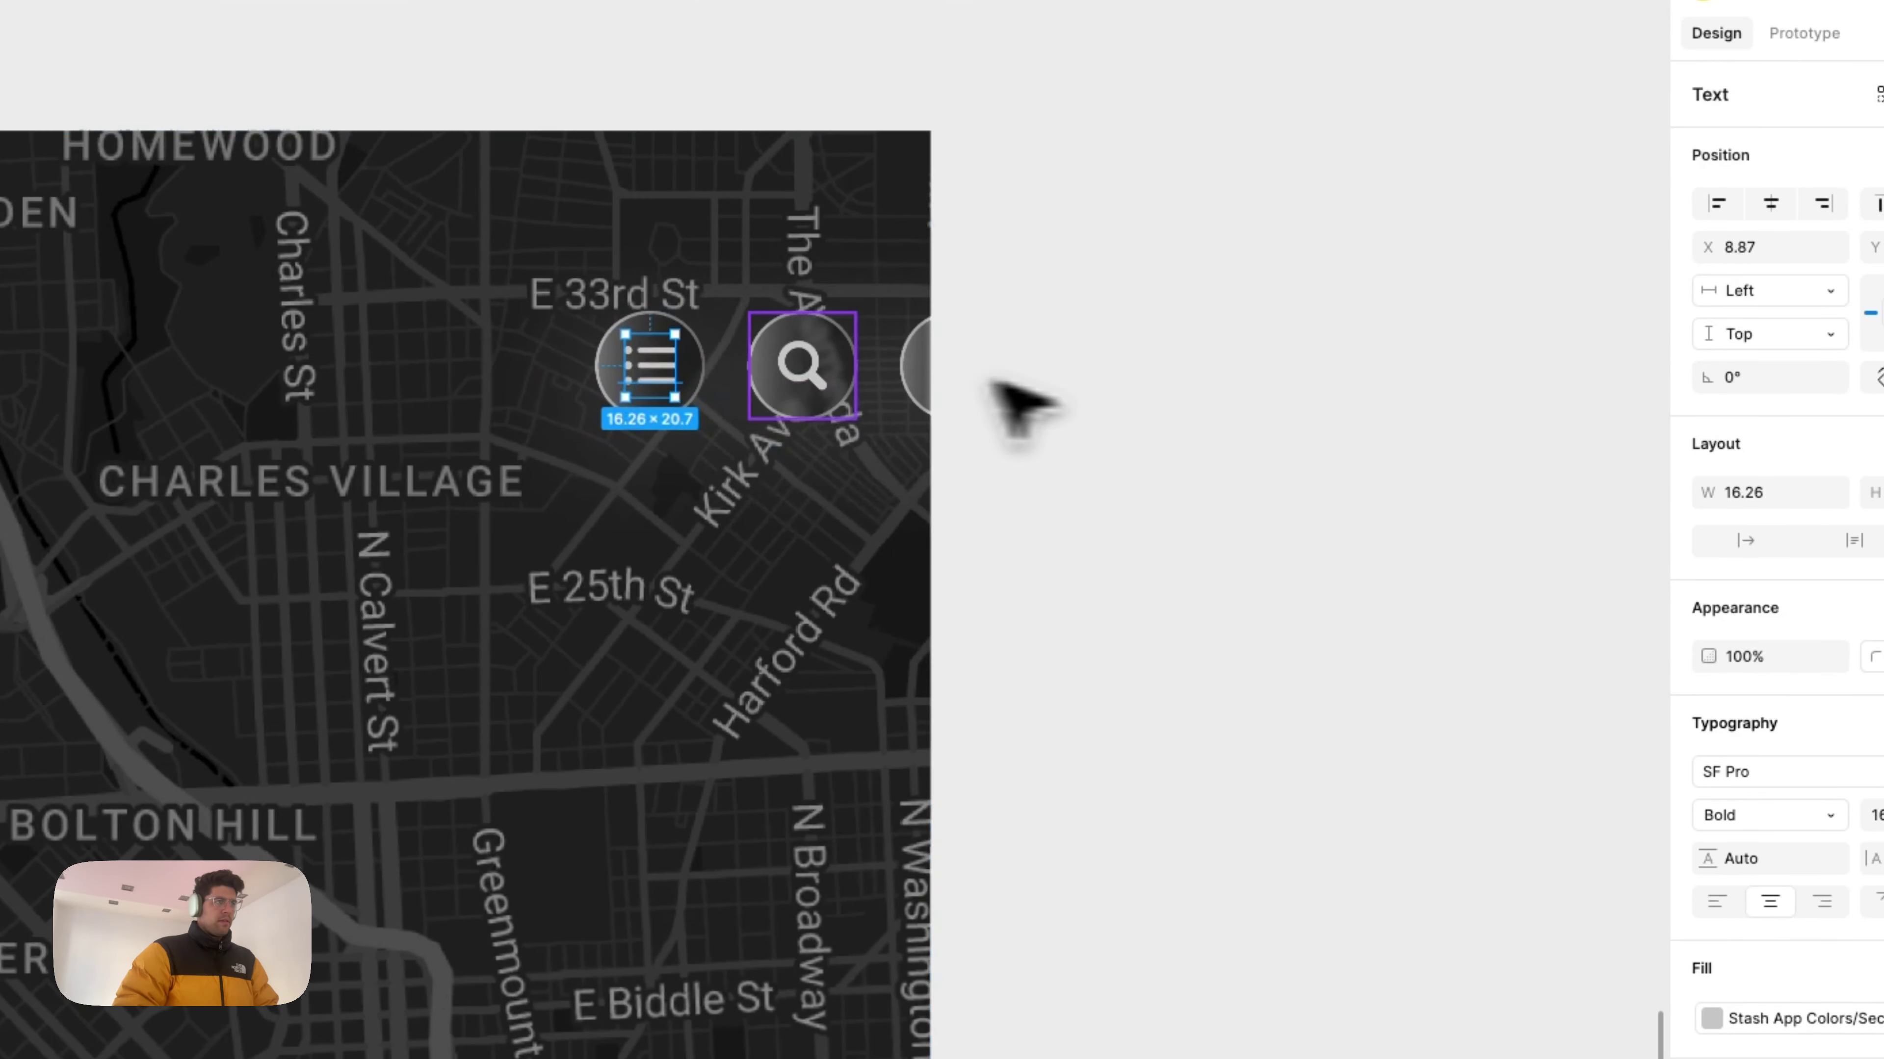
{"action": "left_click", "coordinate": [697, 408]}
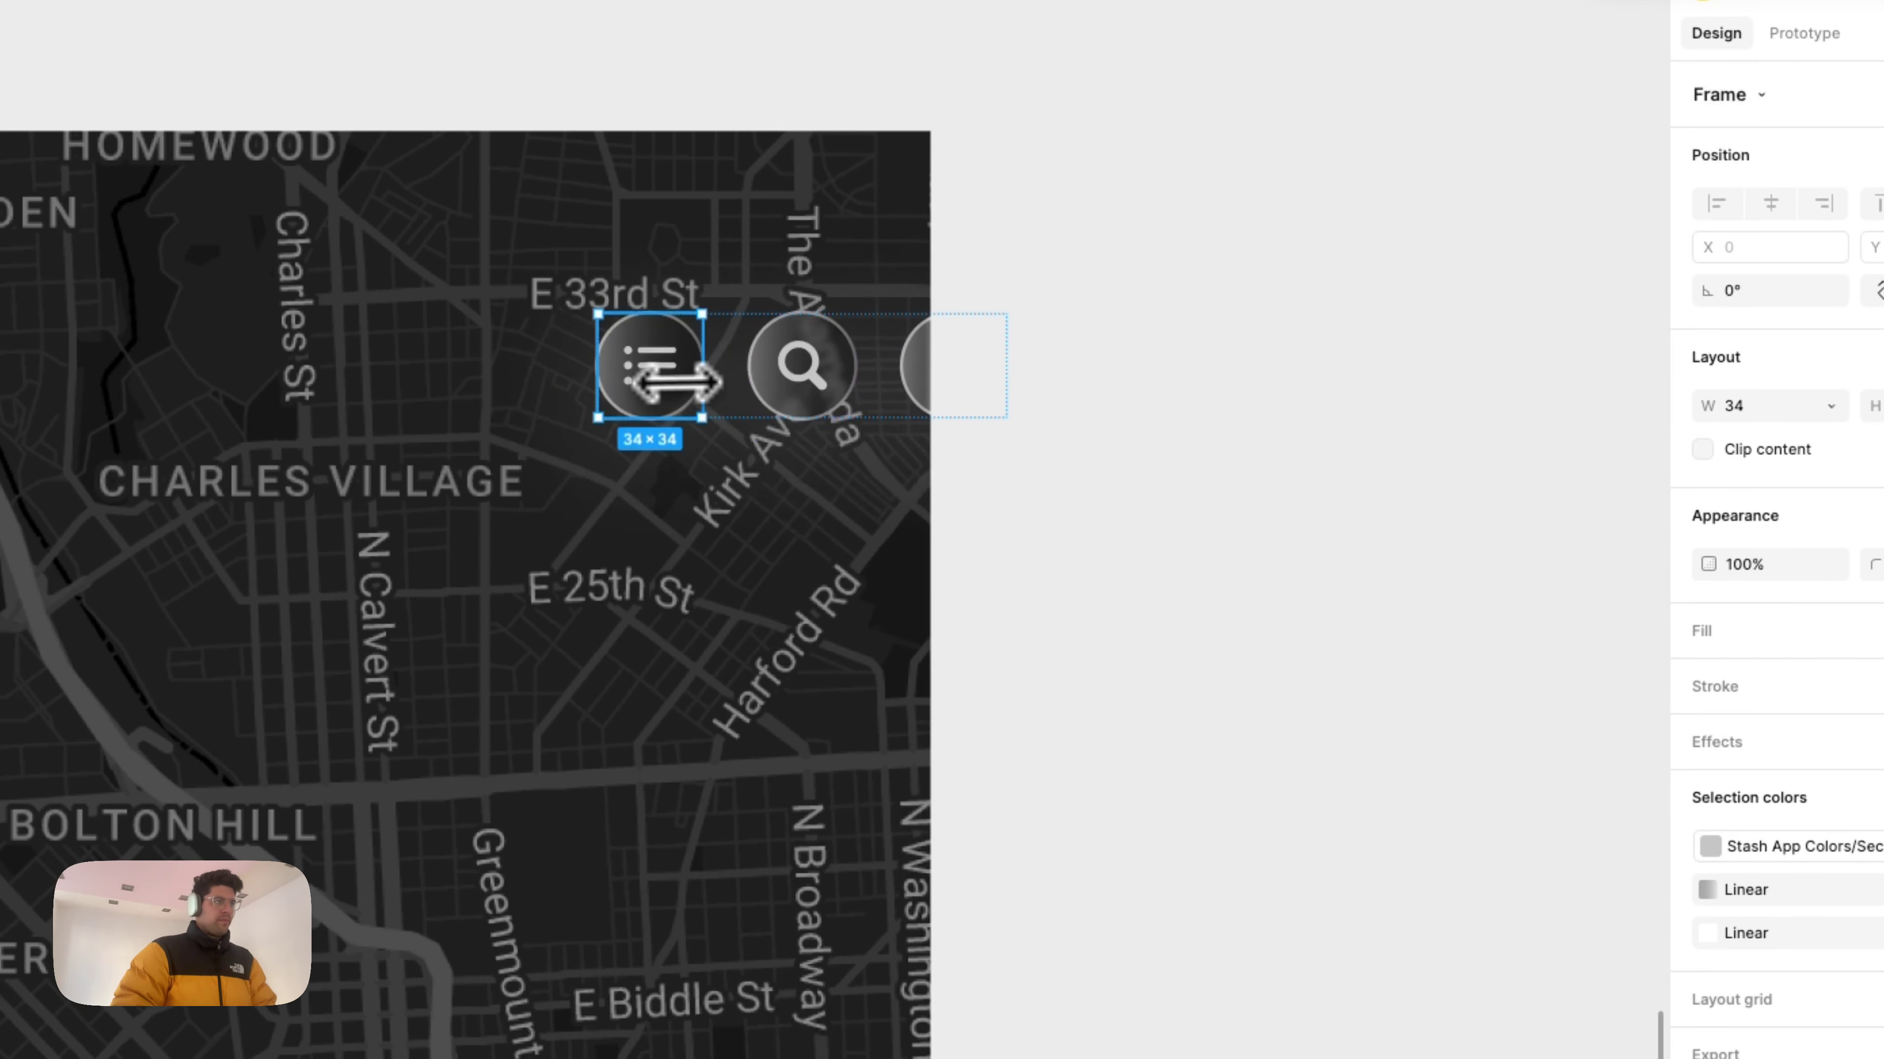
{"action": "key", "text": "Delete"}
Step: Replace the magnifying glass in the second button instance of the row with the list symbol
{"action": "left_click", "coordinate": [800, 365]}
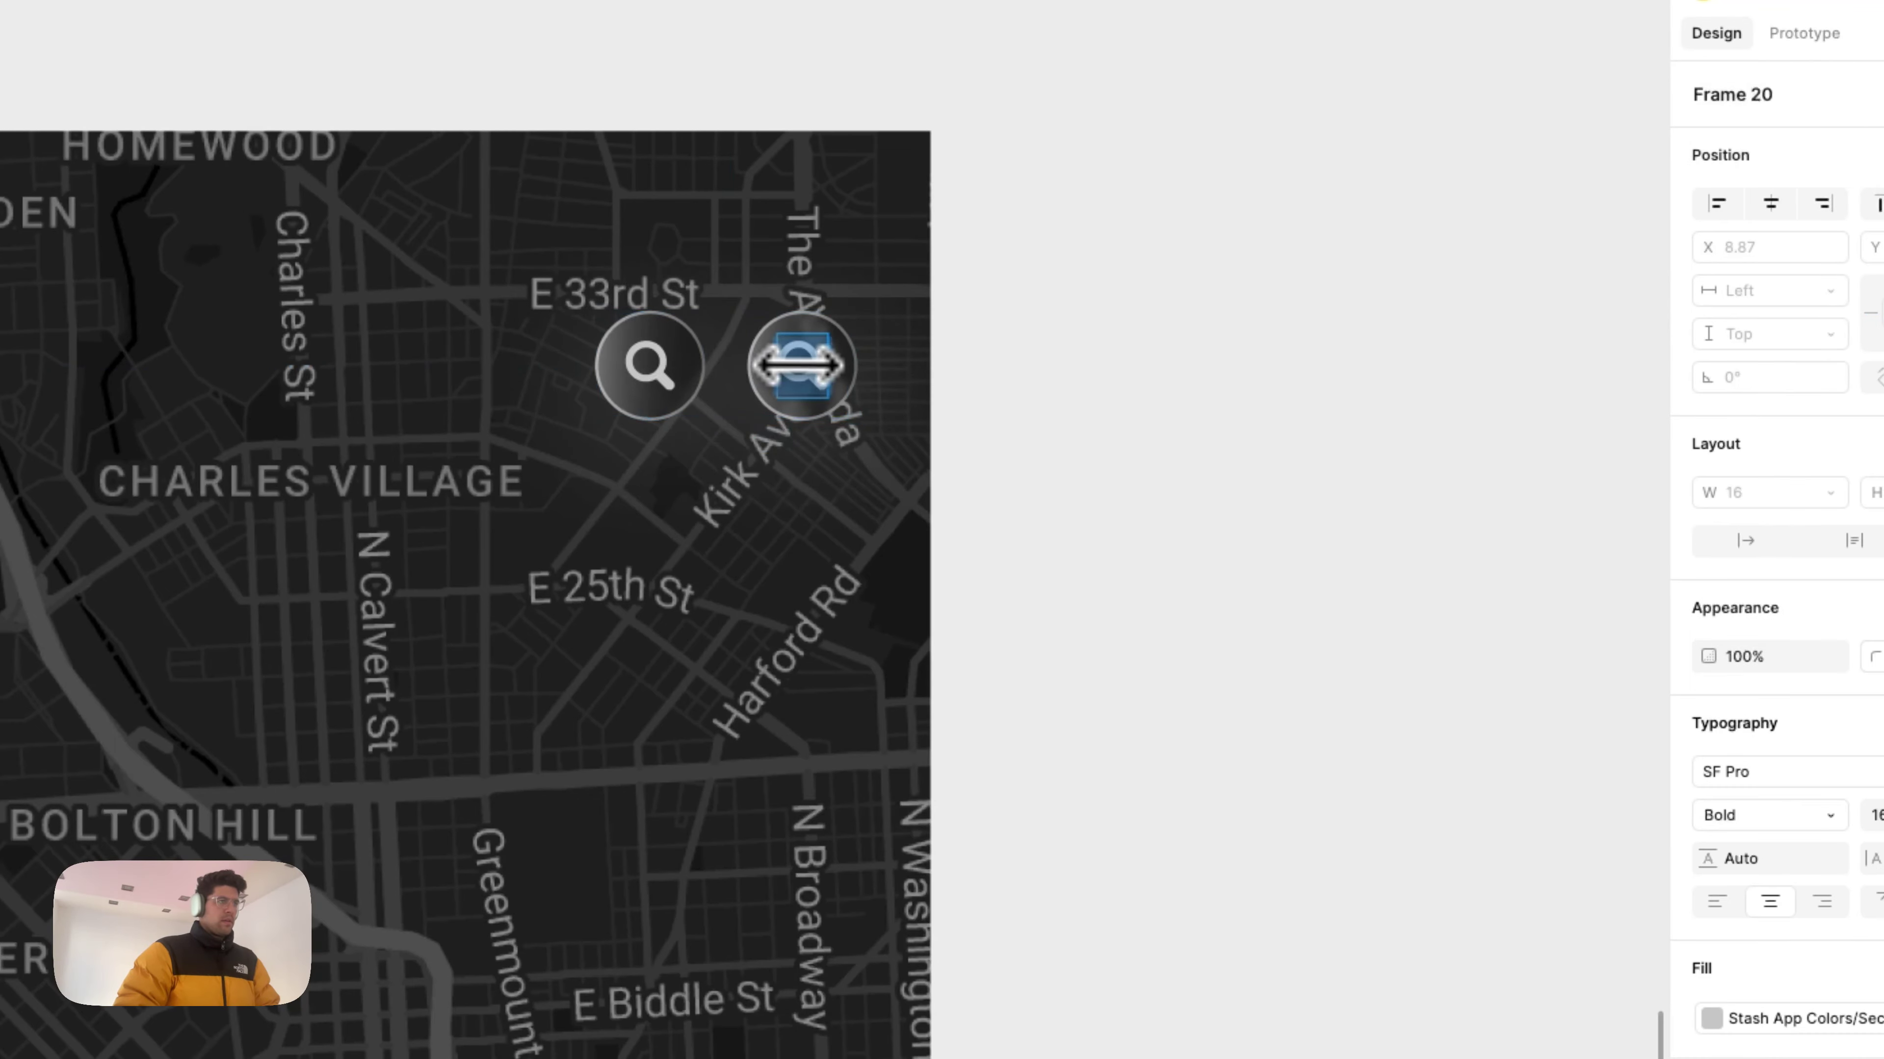
{"action": "scroll", "coordinate": [913, 388], "scroll_direction": "left", "scroll_amount": 5}
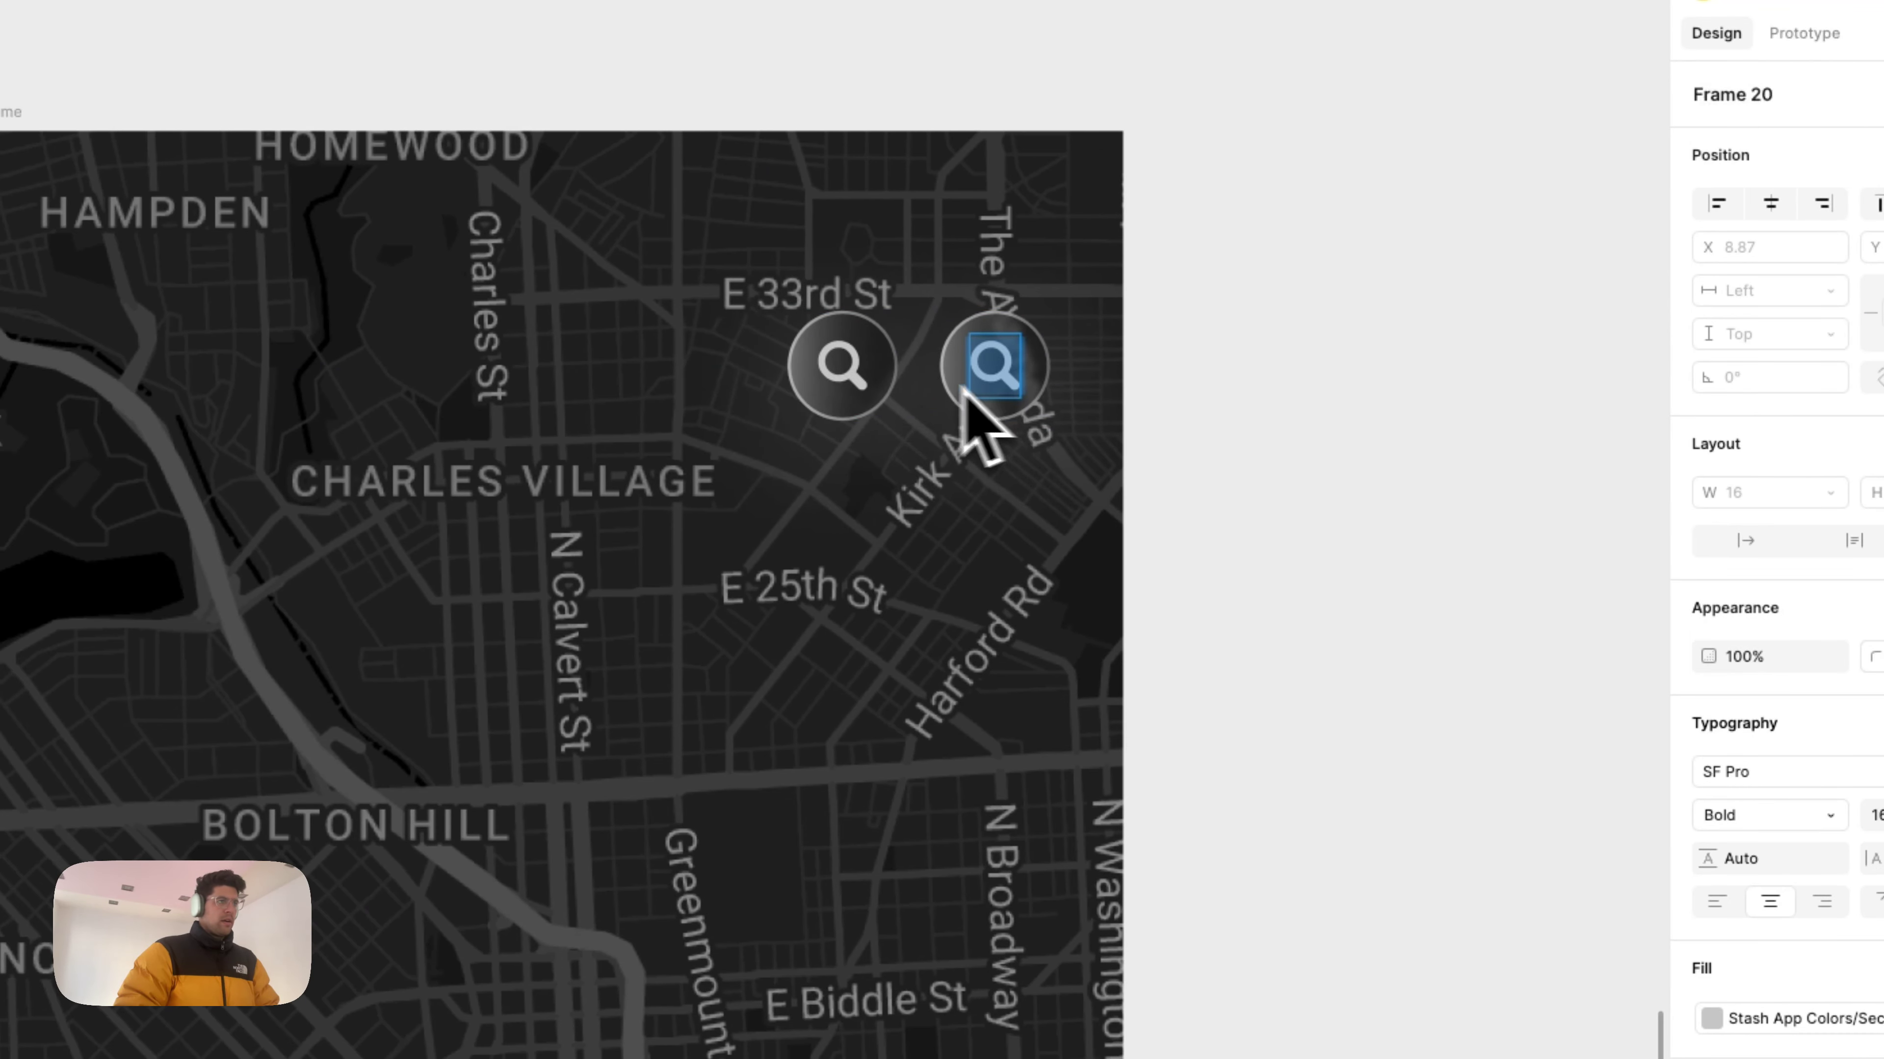
{"action": "left_click", "coordinate": [1289, 406]}
{"action": "scroll", "coordinate": [1283, 430], "scroll_direction": "down", "scroll_amount": 10}
{"action": "left_click", "coordinate": [1138, 420]}
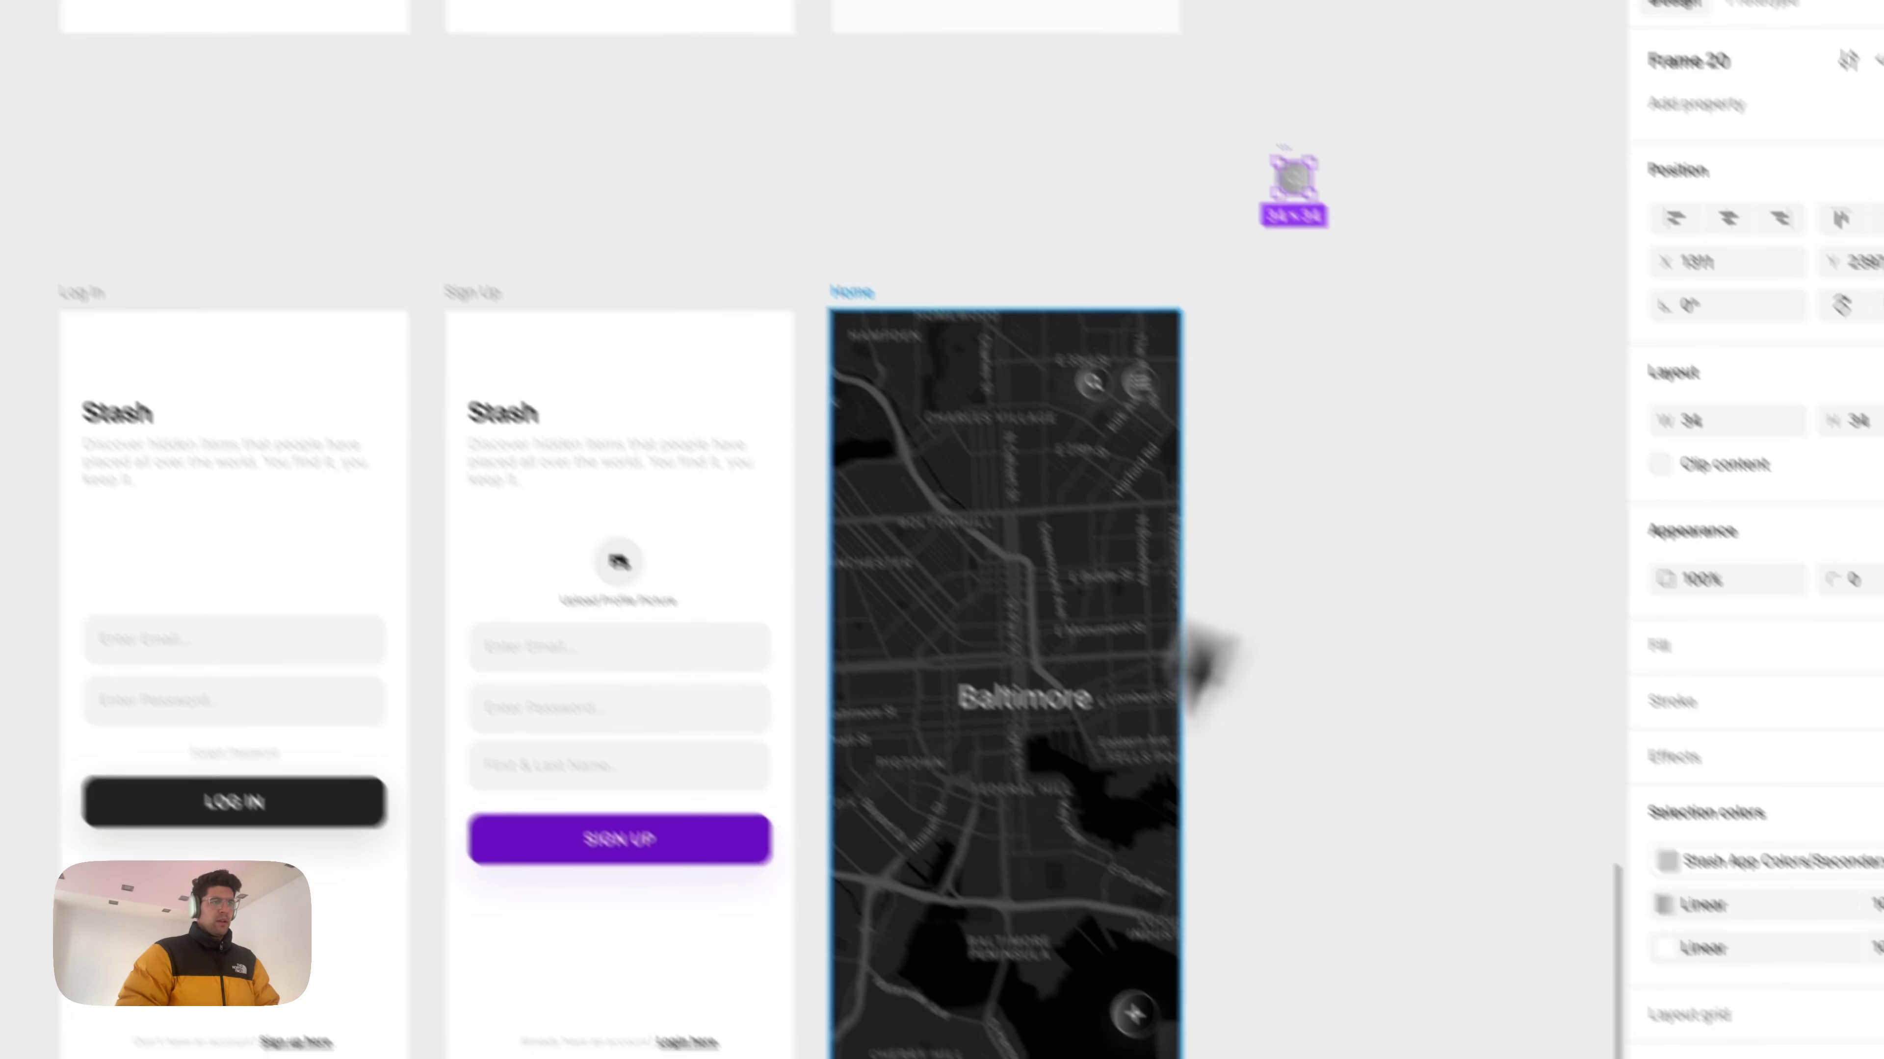
Step: Turn the plus button into a component and move it onto the empty canvas beside the search button component
{"action": "left_click", "coordinate": [1177, 1046]}
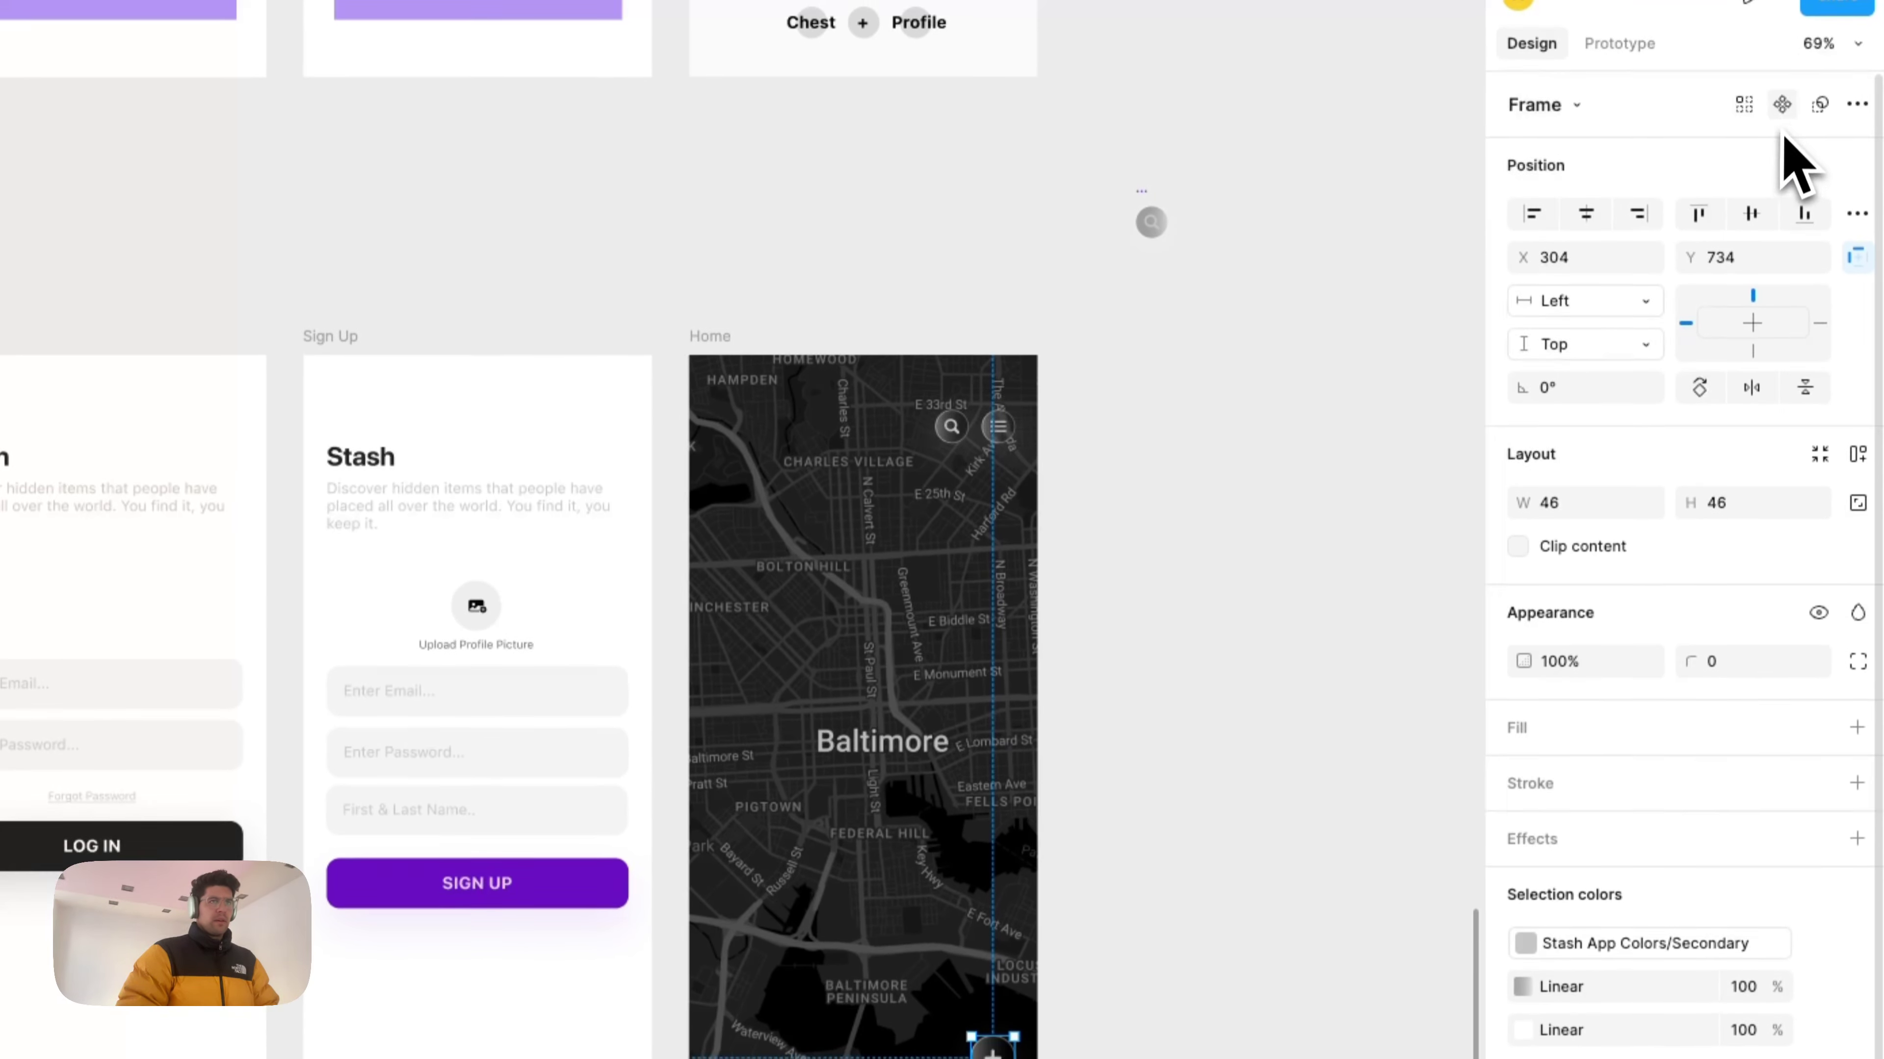
{"action": "left_click", "coordinate": [1784, 9]}
{"action": "left_click_drag", "start_coordinate": [997, 964], "coordinate": [1291, 141]}
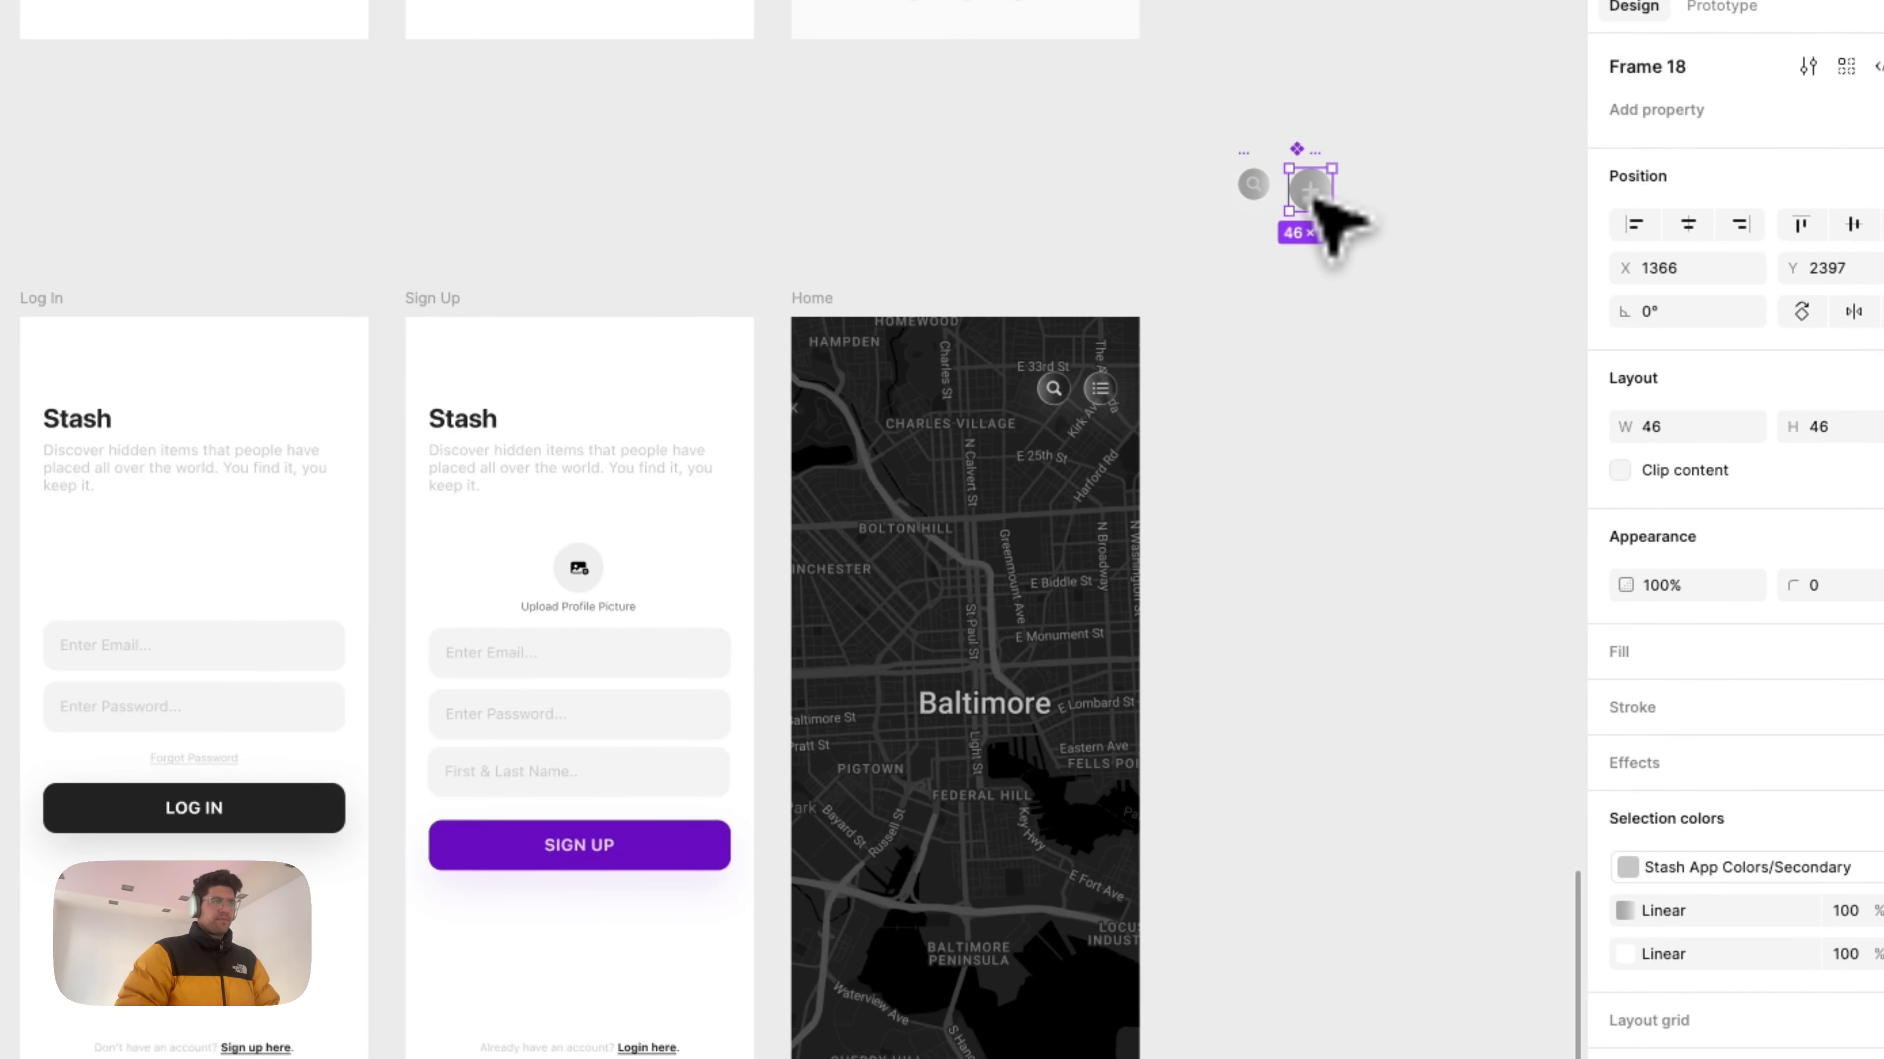
Step: Paste an instance of the plus button component into the Home screen and place it at about X 308, Y 730
{"action": "key", "text": "ctrl+c"}
{"action": "left_click", "coordinate": [860, 327]}
{"action": "key", "text": "ctrl+v"}
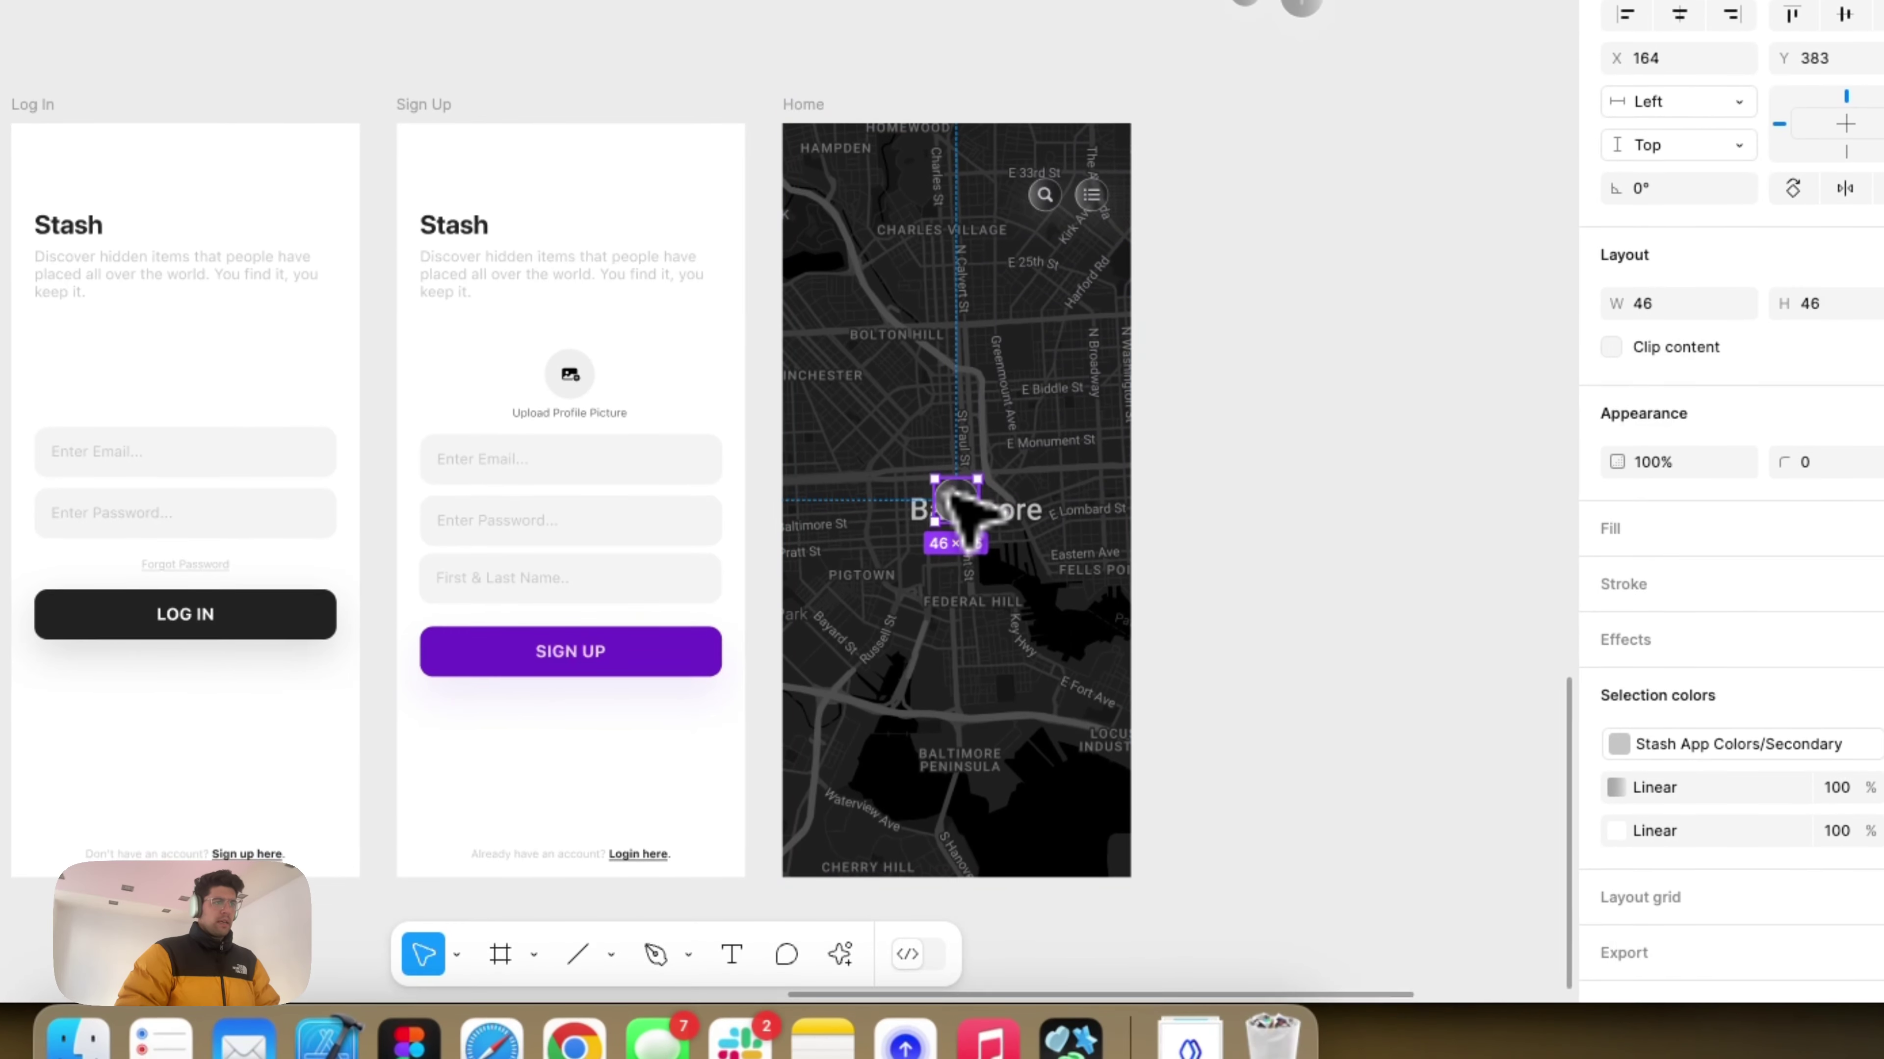
{"action": "left_click_drag", "start_coordinate": [976, 714], "coordinate": [1053, 1011]}
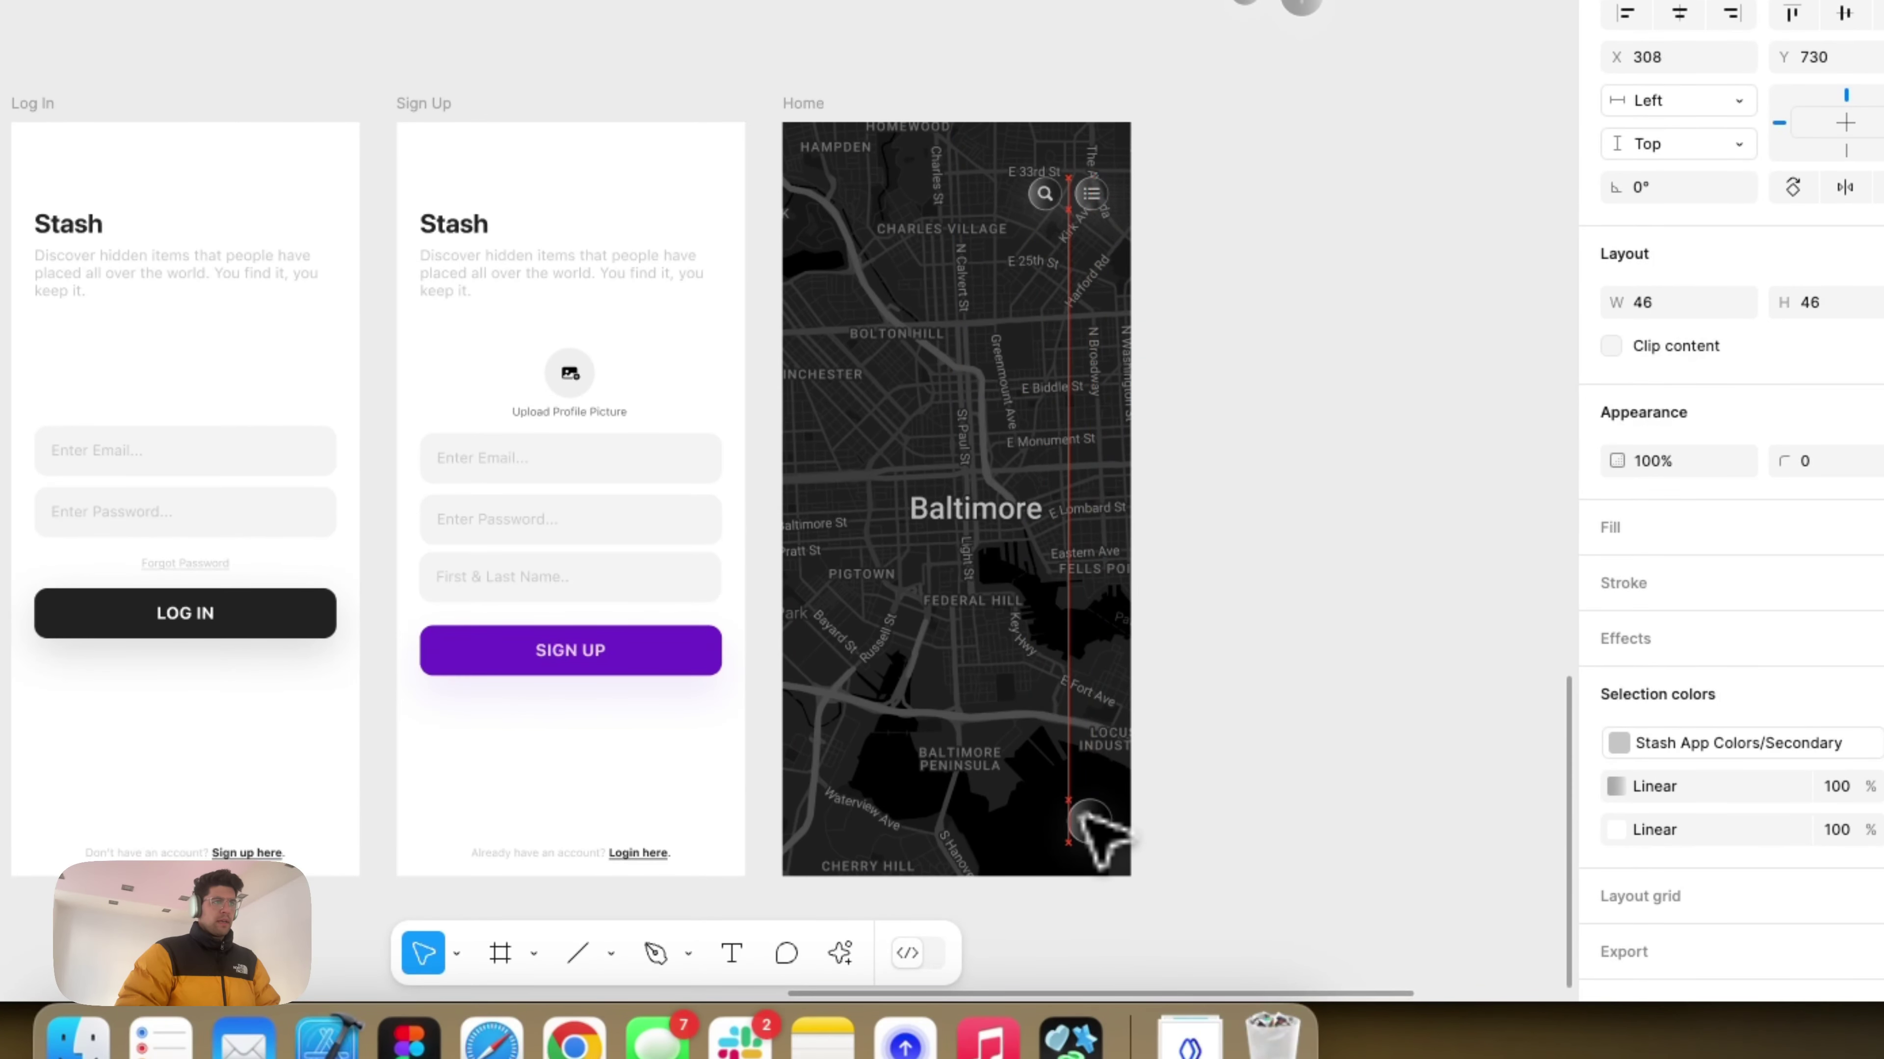
{"action": "left_click", "coordinate": [1231, 720]}
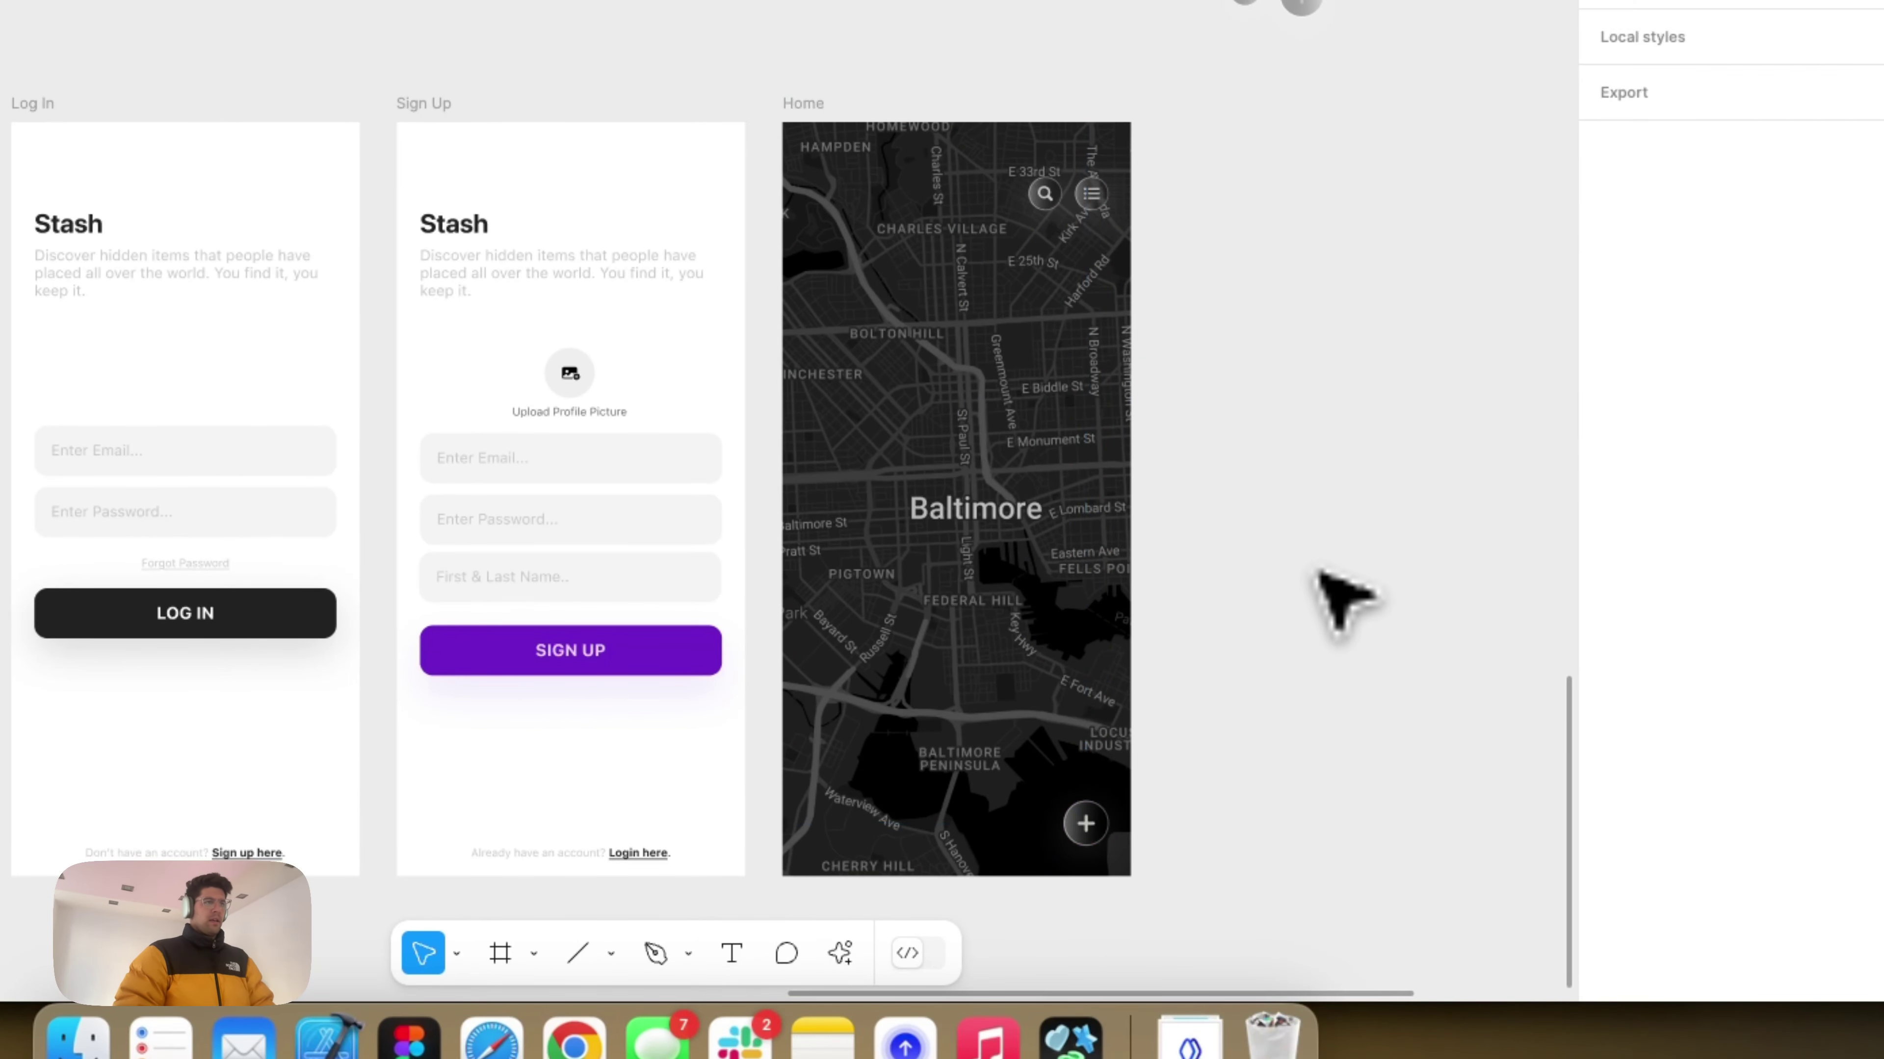
Step: Draw a 174 × 145 section named Components around the search and plus button components
{"action": "scroll", "coordinate": [1342, 579], "scroll_direction": "right", "scroll_amount": 5}
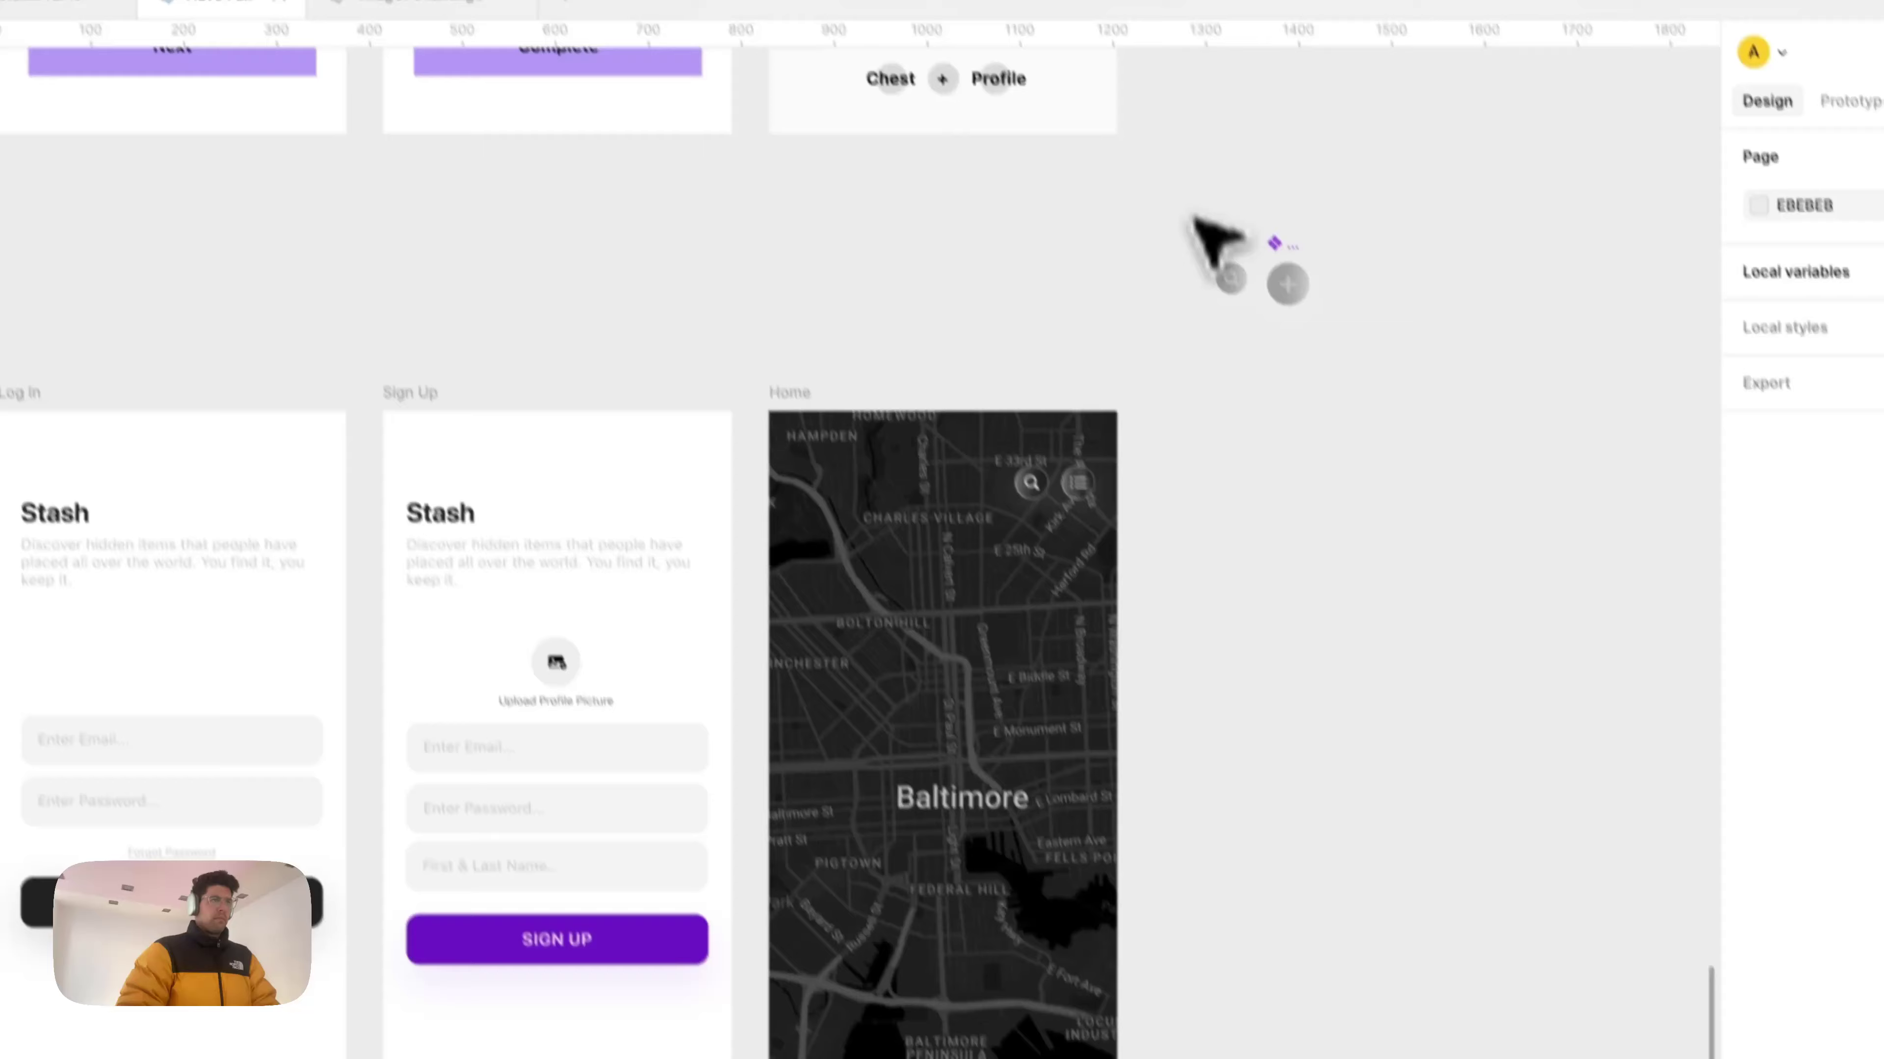
{"action": "left_click_drag", "start_coordinate": [1190, 217], "coordinate": [1353, 393]}
{"action": "scroll", "coordinate": [1354, 394], "scroll_direction": "down", "scroll_amount": 5}
{"action": "scroll", "coordinate": [1341, 327], "scroll_direction": "right", "scroll_amount": 2}
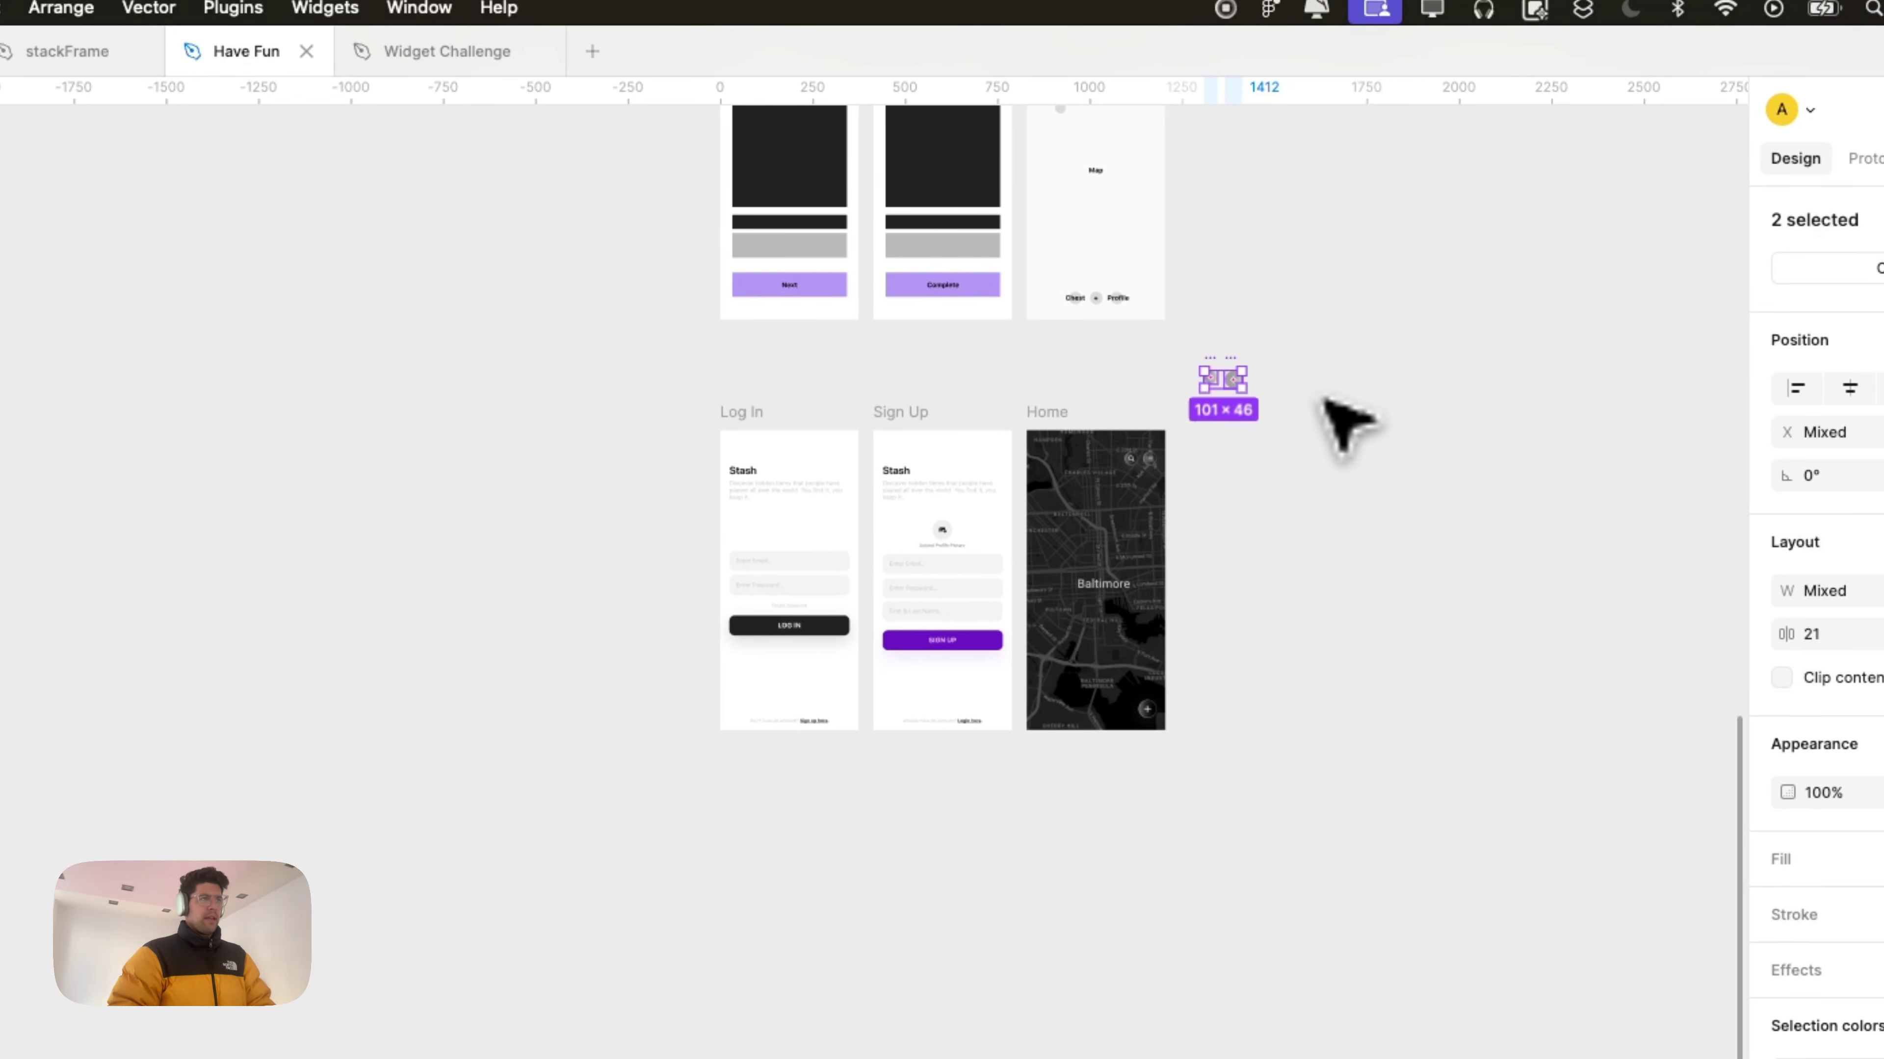
{"action": "left_click", "coordinate": [1327, 420]}
{"action": "scroll", "coordinate": [1316, 419], "scroll_direction": "up", "scroll_amount": 5}
{"action": "key", "text": "shift+s"}
{"action": "left_click_drag", "start_coordinate": [1034, 286], "coordinate": [1203, 425]}
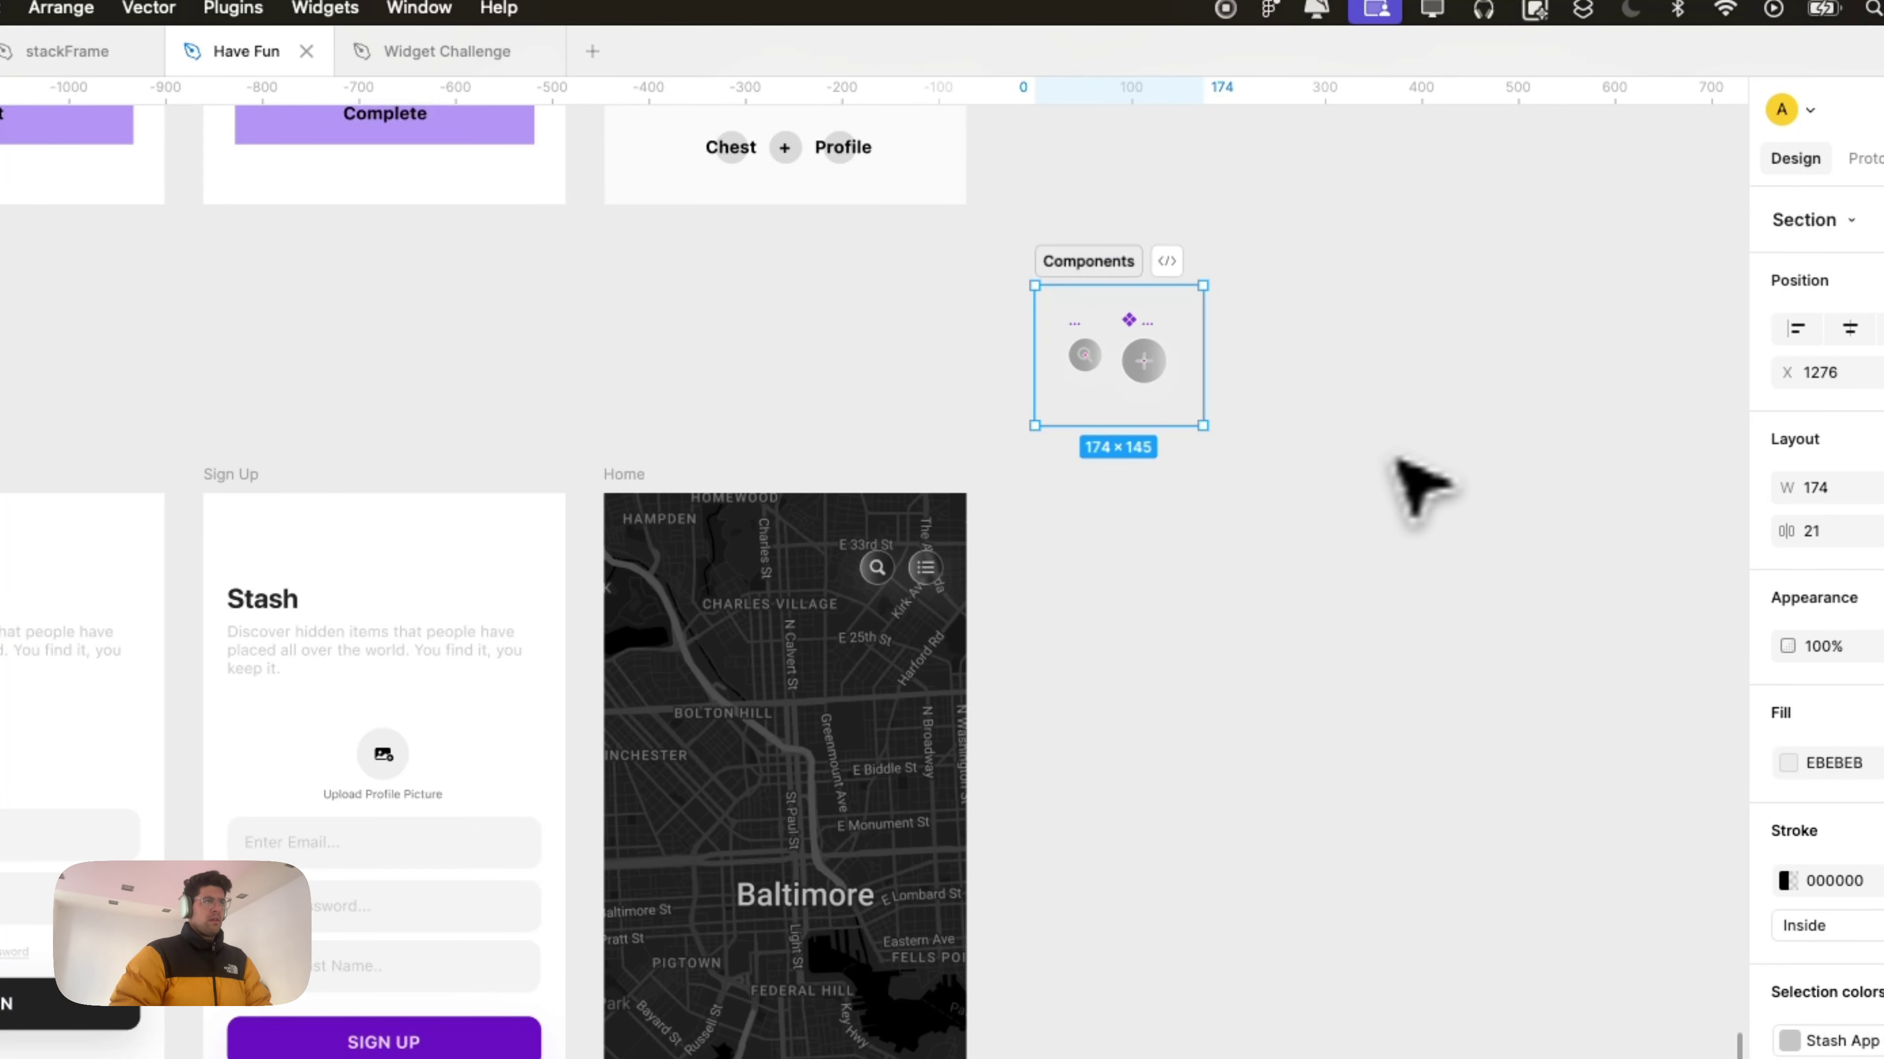
Step: Move the Components section leftward across the canvas, away from the space above the Home screen
{"action": "scroll", "coordinate": [1372, 486], "scroll_direction": "down", "scroll_amount": 2}
{"action": "left_click", "coordinate": [1329, 488]}
{"action": "scroll", "coordinate": [1329, 488], "scroll_direction": "down", "scroll_amount": 5}
{"action": "scroll", "coordinate": [1298, 430], "scroll_direction": "left", "scroll_amount": 1}
{"action": "left_click_drag", "start_coordinate": [1241, 332], "coordinate": [573, 395]}
{"action": "left_click", "coordinate": [1387, 474]}
Step: Draw a 35 × 35 circle on the Home map above the Baltimore label, at X 139, Y 321
{"action": "scroll", "coordinate": [1386, 474], "scroll_direction": "down", "scroll_amount": 1}
{"action": "scroll", "coordinate": [957, 474], "scroll_direction": "up", "scroll_amount": 5}
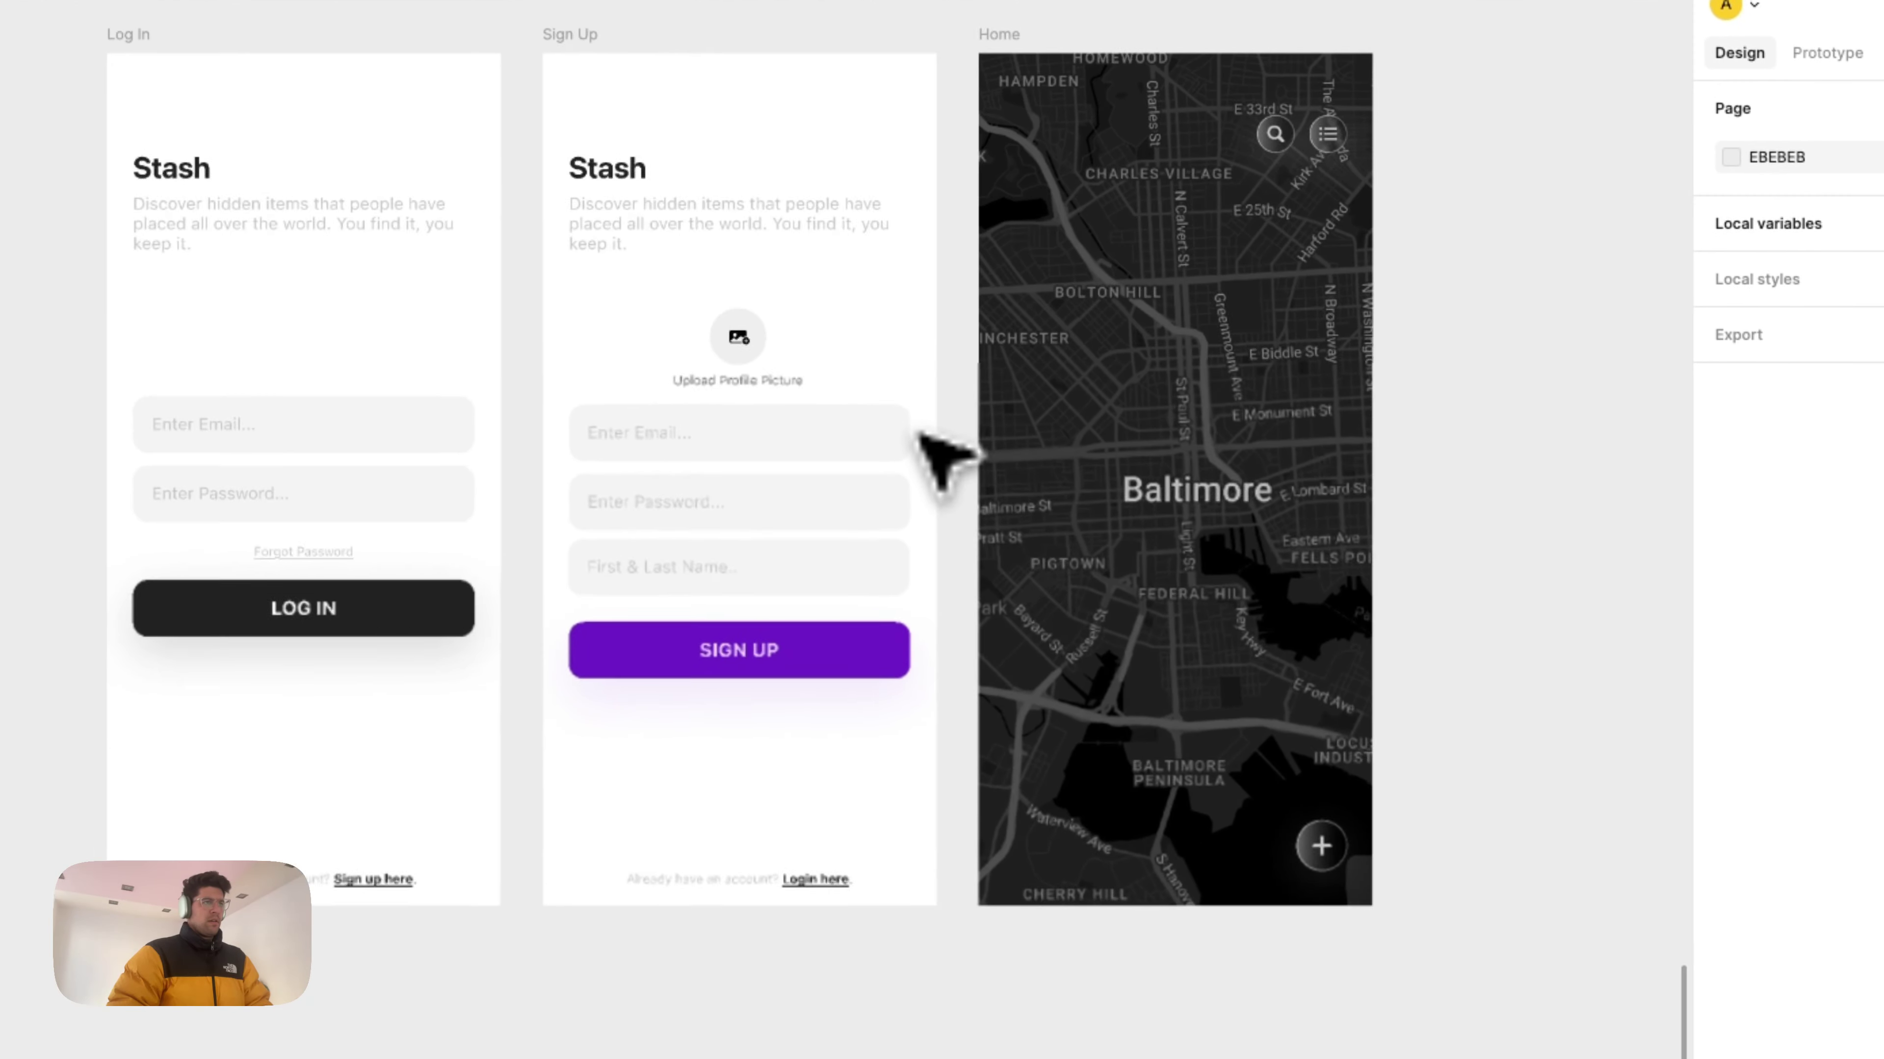
{"action": "scroll", "coordinate": [1338, 523], "scroll_direction": "right", "scroll_amount": 2}
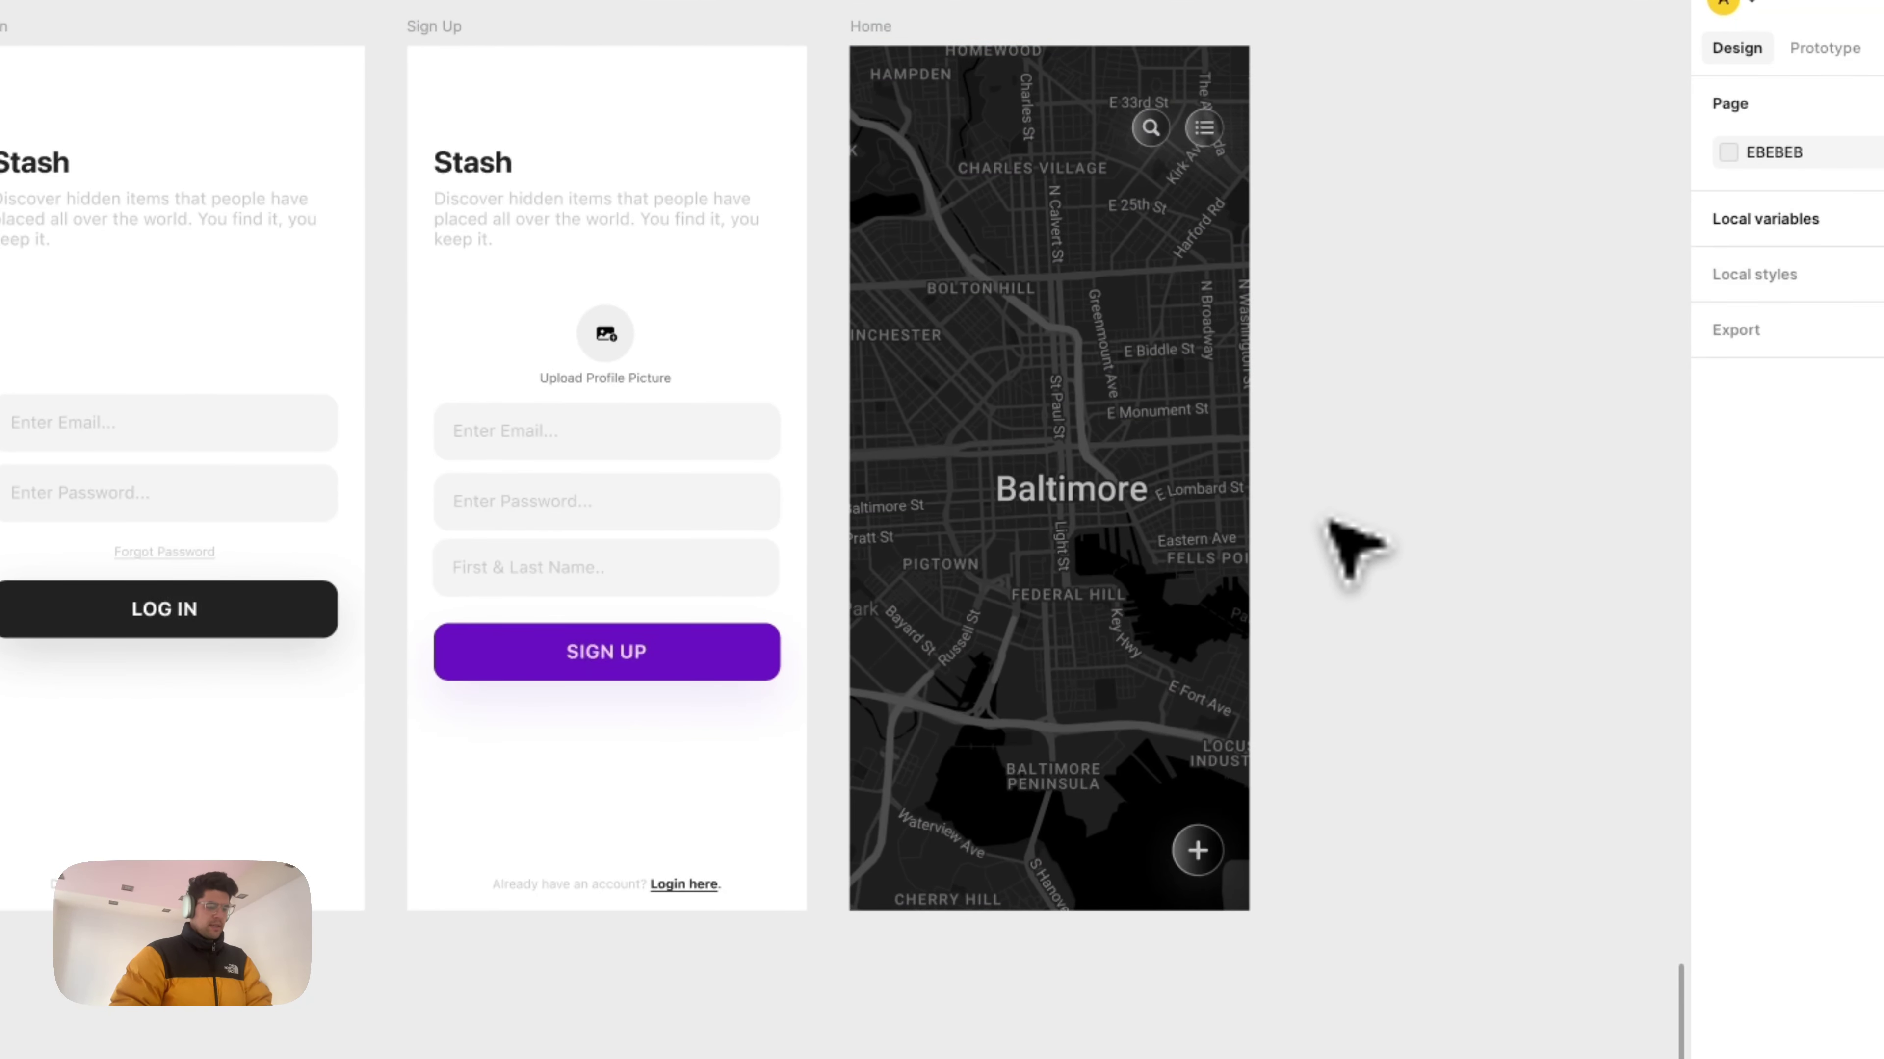
{"action": "scroll", "coordinate": [949, 343], "scroll_direction": "up", "scroll_amount": 3}
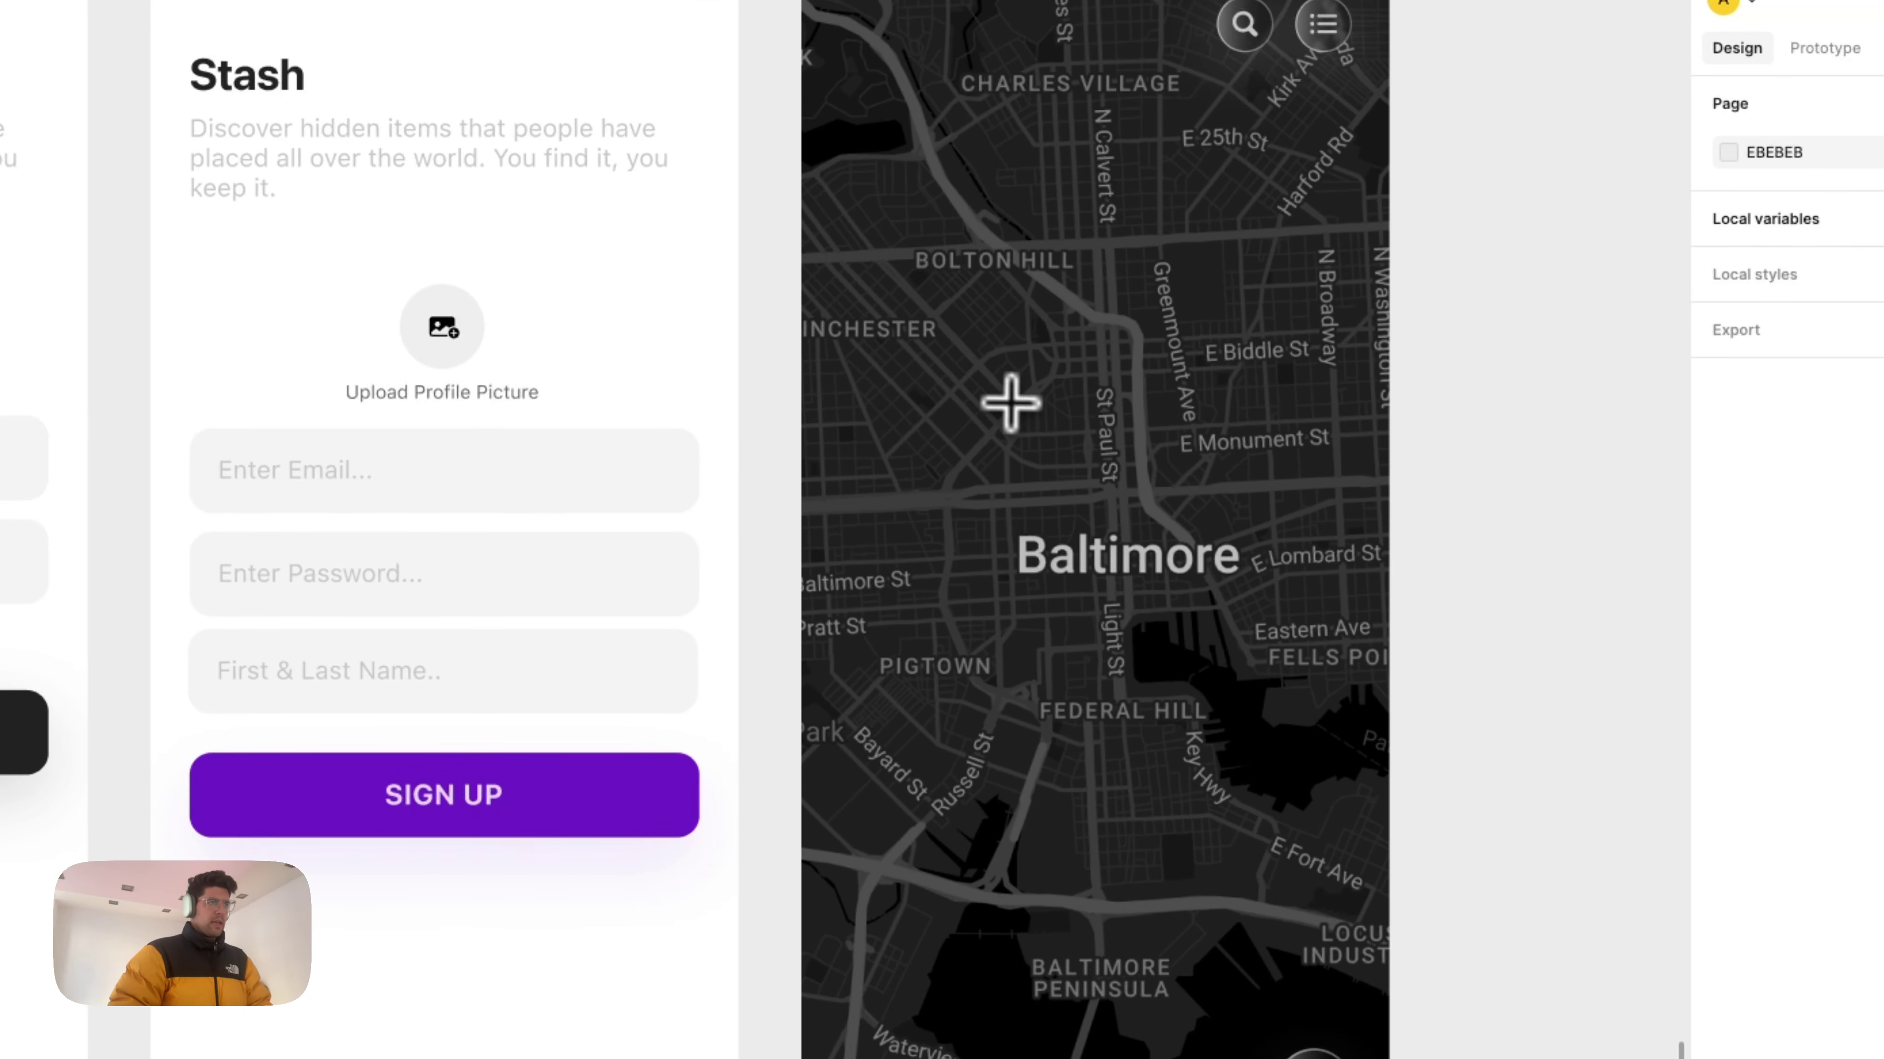
{"action": "left_click_drag", "start_coordinate": [1019, 407], "coordinate": [1053, 443]}
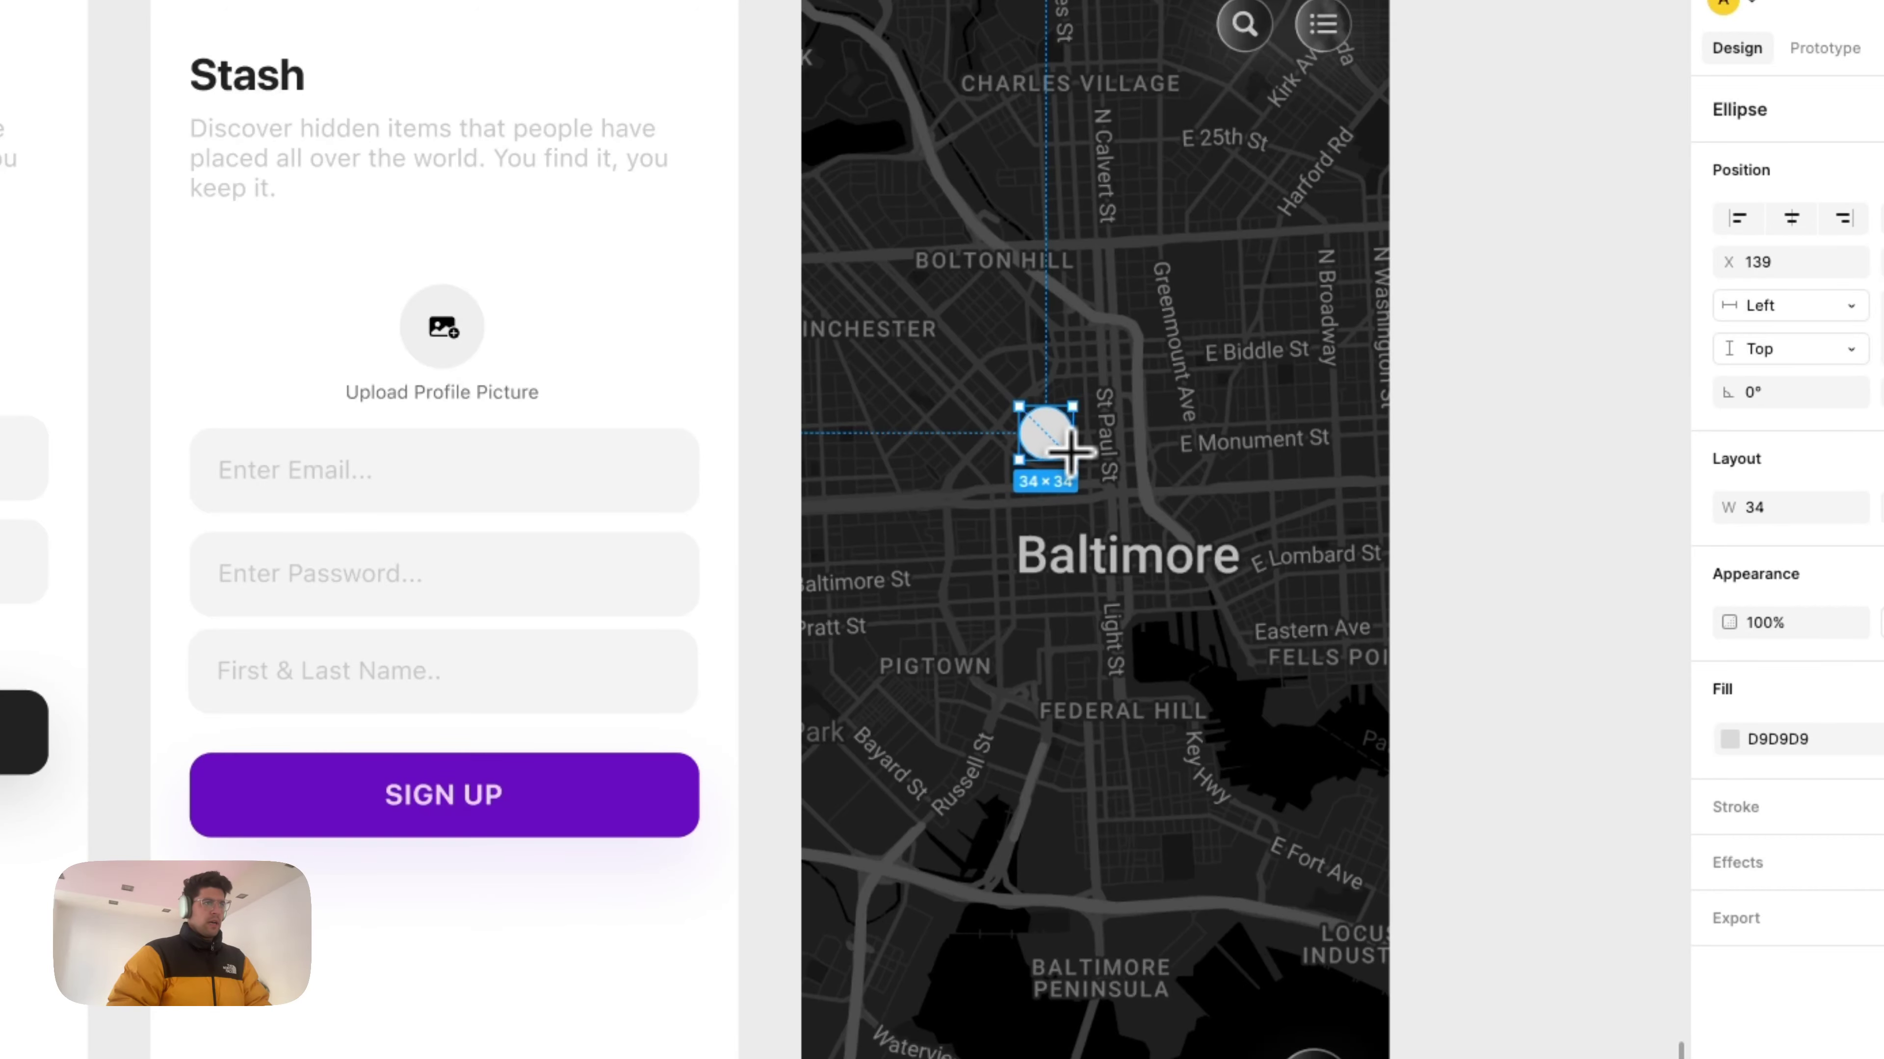
{"action": "scroll", "coordinate": [1068, 456], "scroll_direction": "up", "scroll_amount": 2}
{"action": "scroll", "coordinate": [1064, 463], "scroll_direction": "down", "scroll_amount": 4}
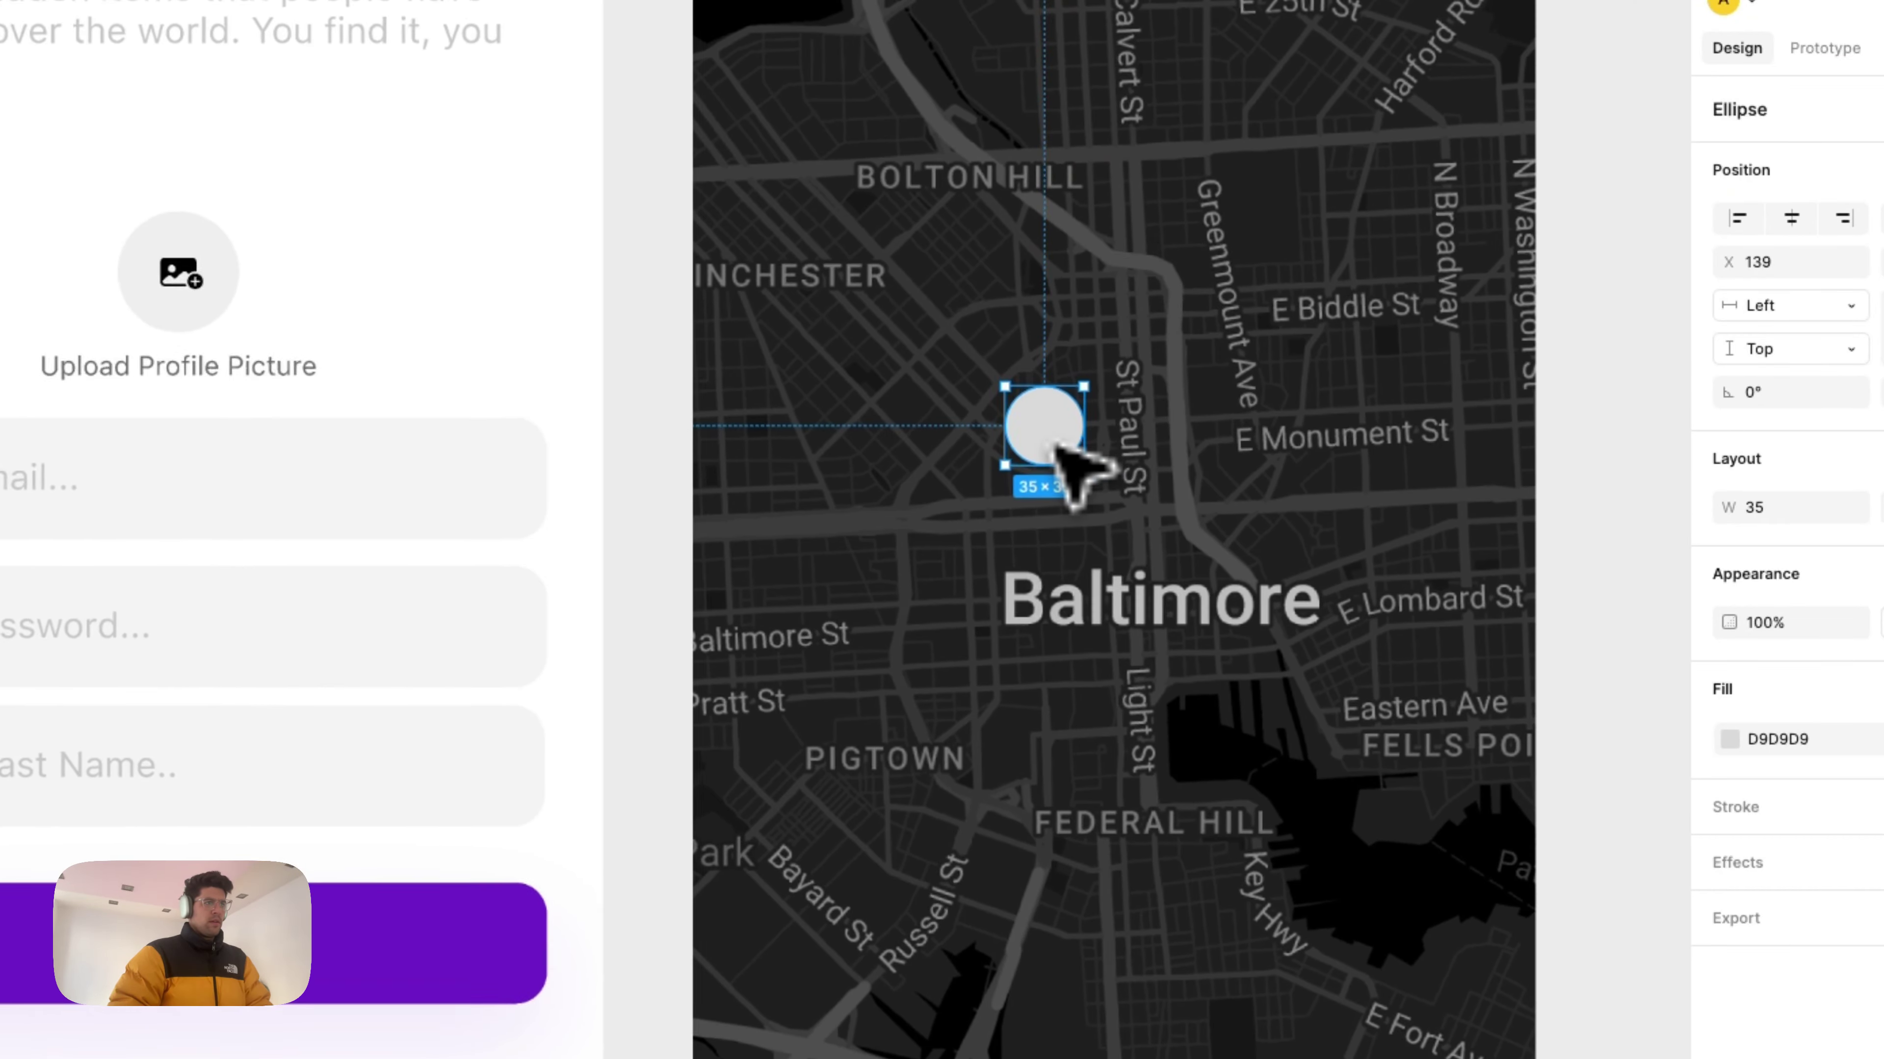
Step: Change the circle's fill from a solid color to an image fill
{"action": "scroll", "coordinate": [1068, 463], "scroll_direction": "up", "scroll_amount": 5}
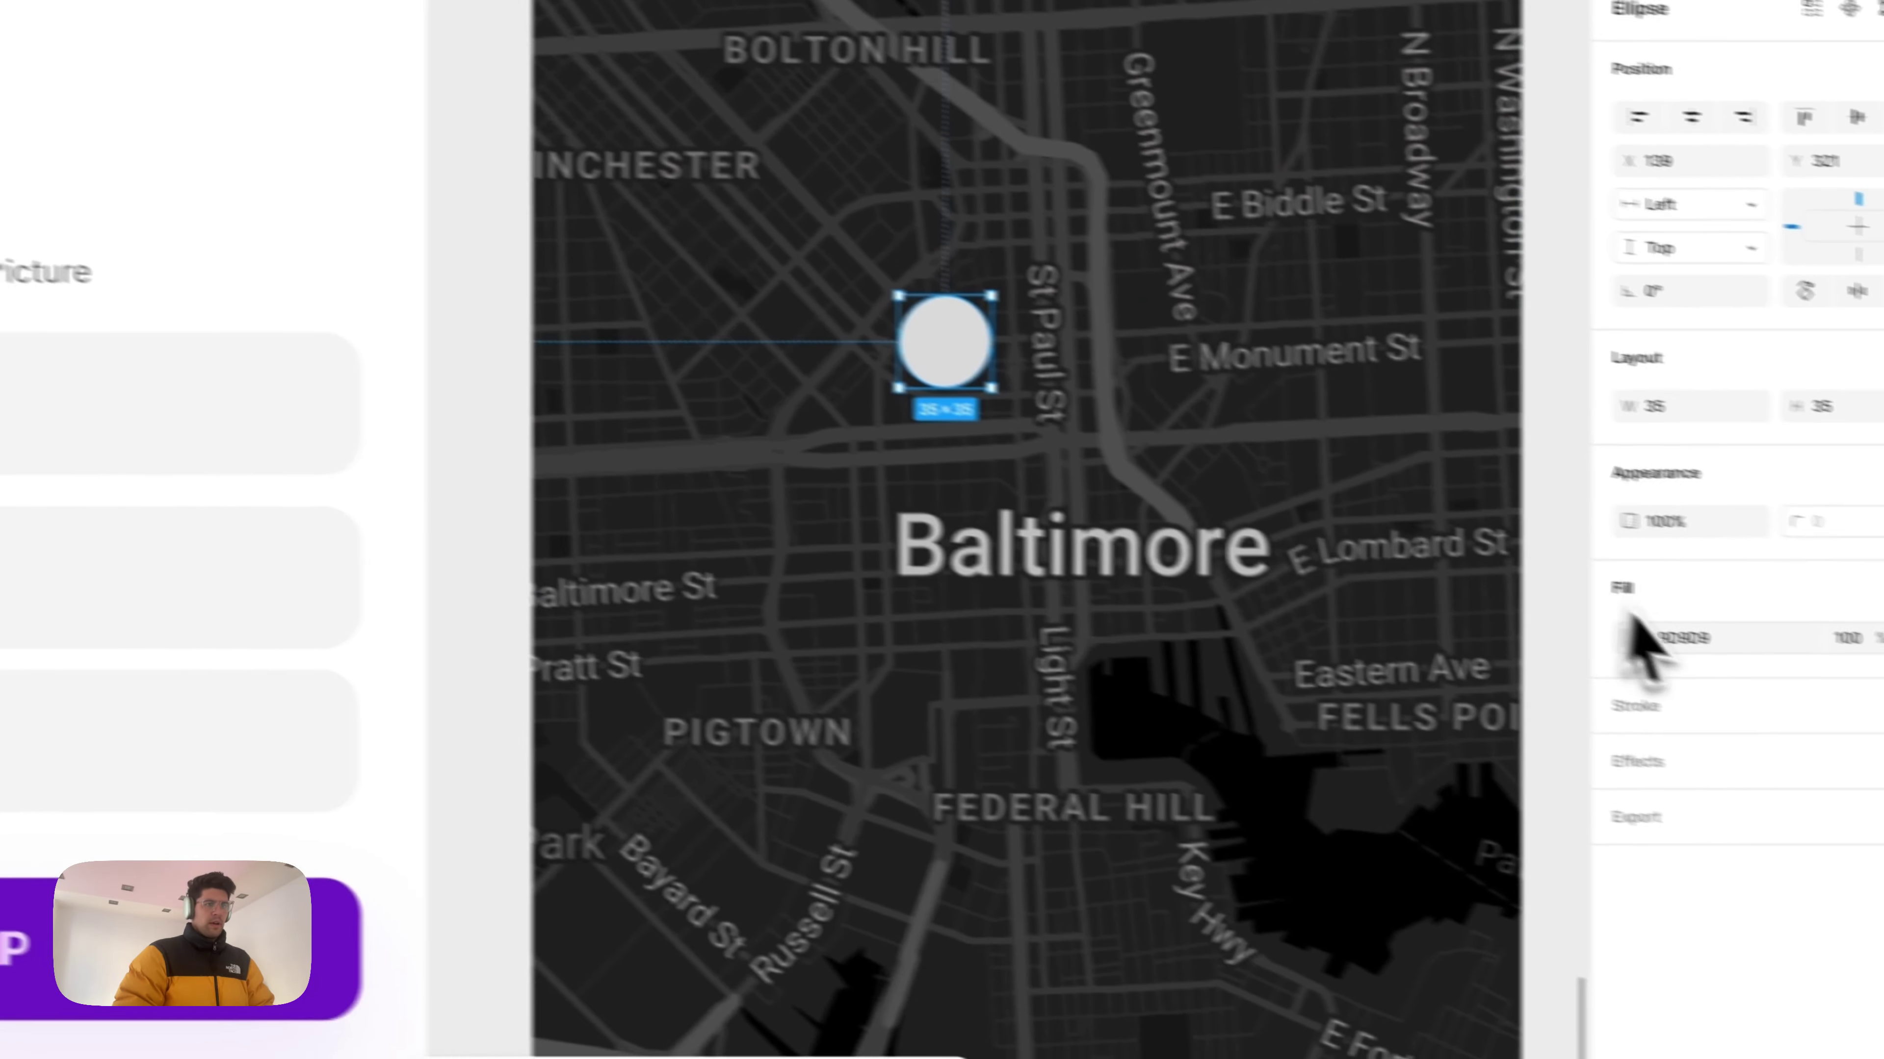
{"action": "left_click", "coordinate": [1752, 664]}
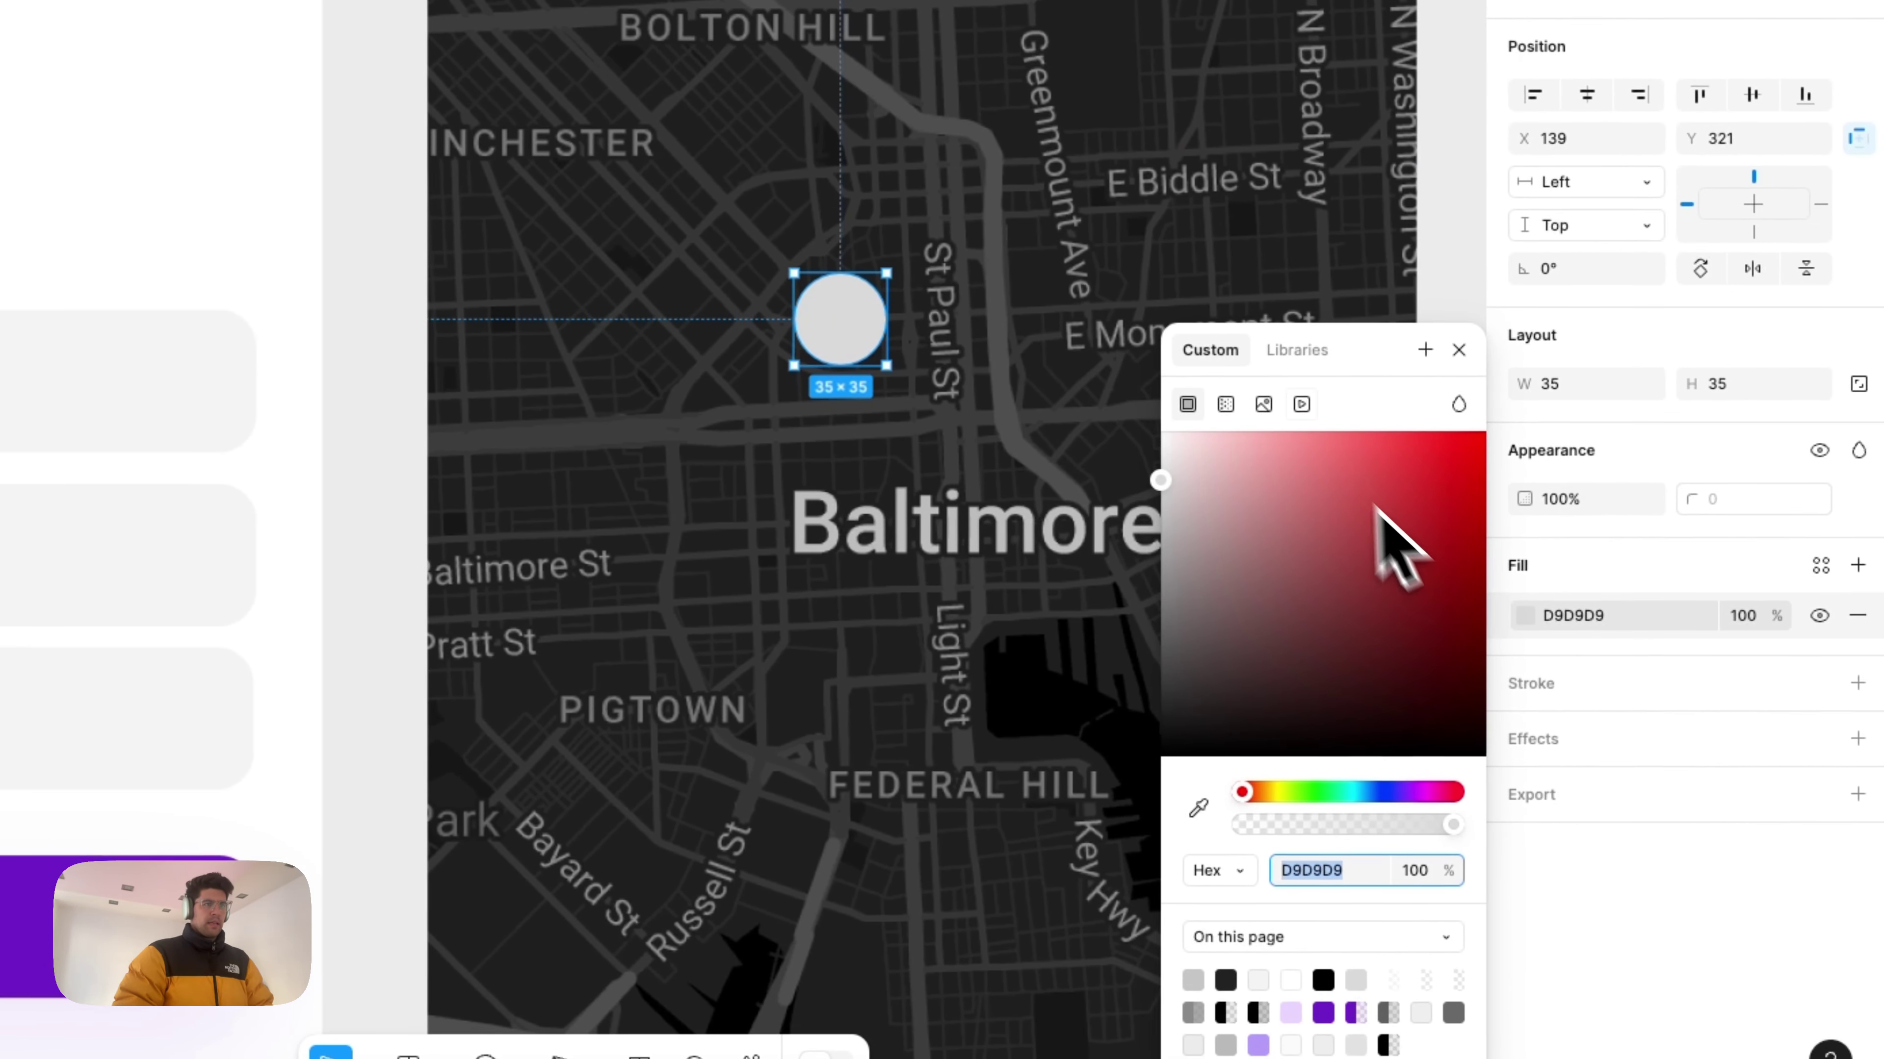
{"action": "left_click", "coordinate": [1265, 404]}
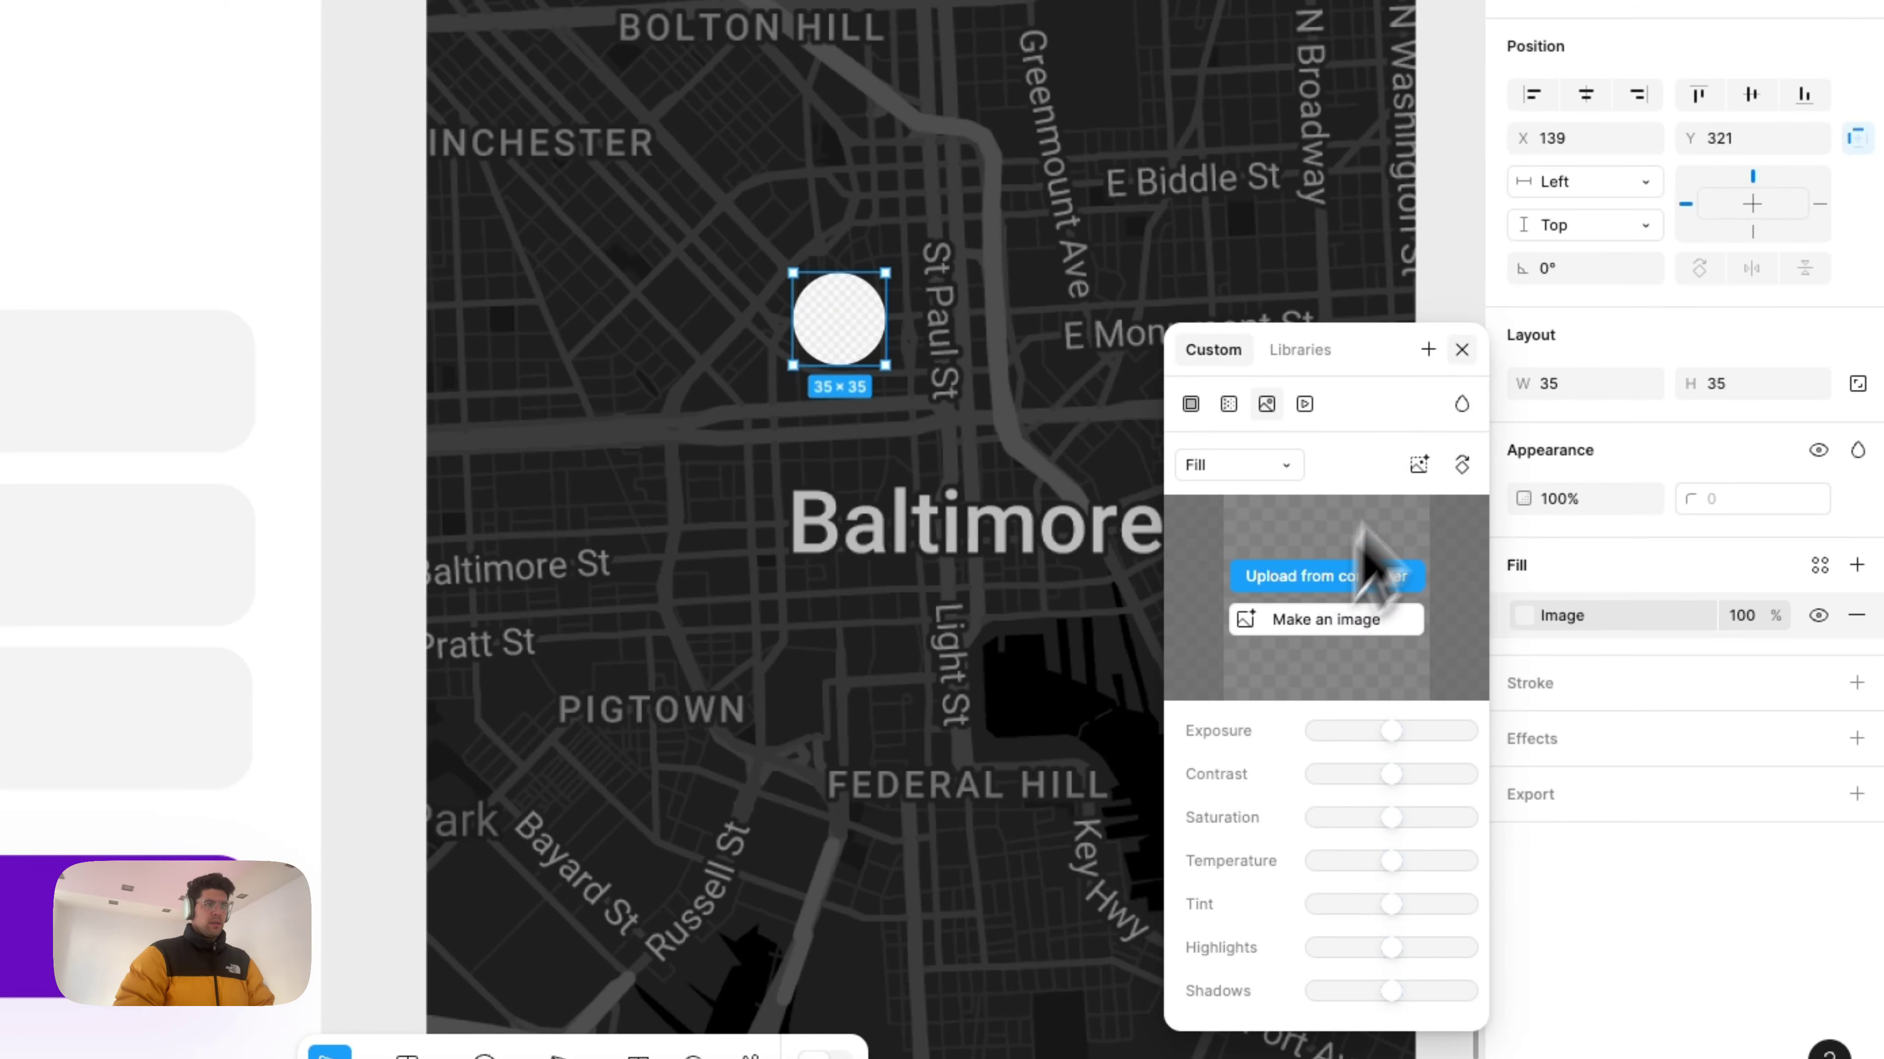
{"action": "left_click", "coordinate": [1461, 355]}
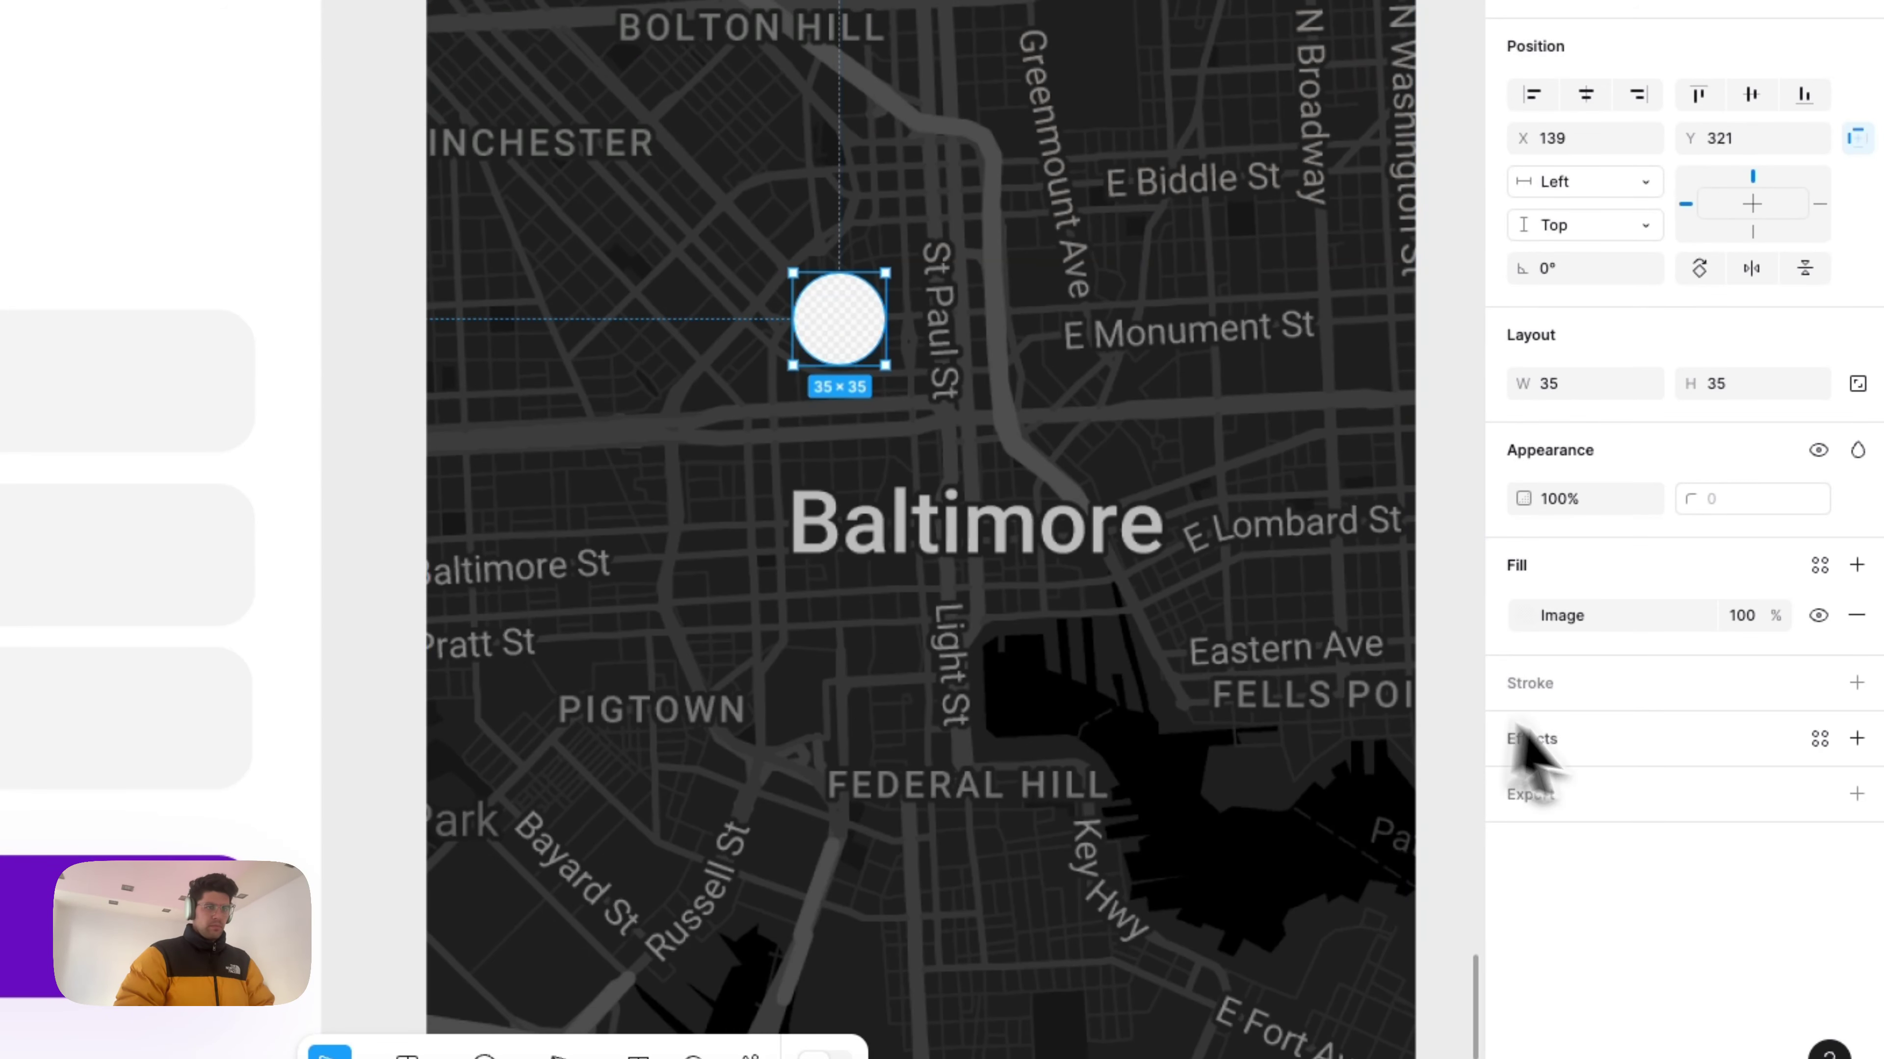
Step: Give the circle an outside stroke of width 2 in the Stash App Colors/SecondaryCTA style
{"action": "left_click", "coordinate": [1578, 693]}
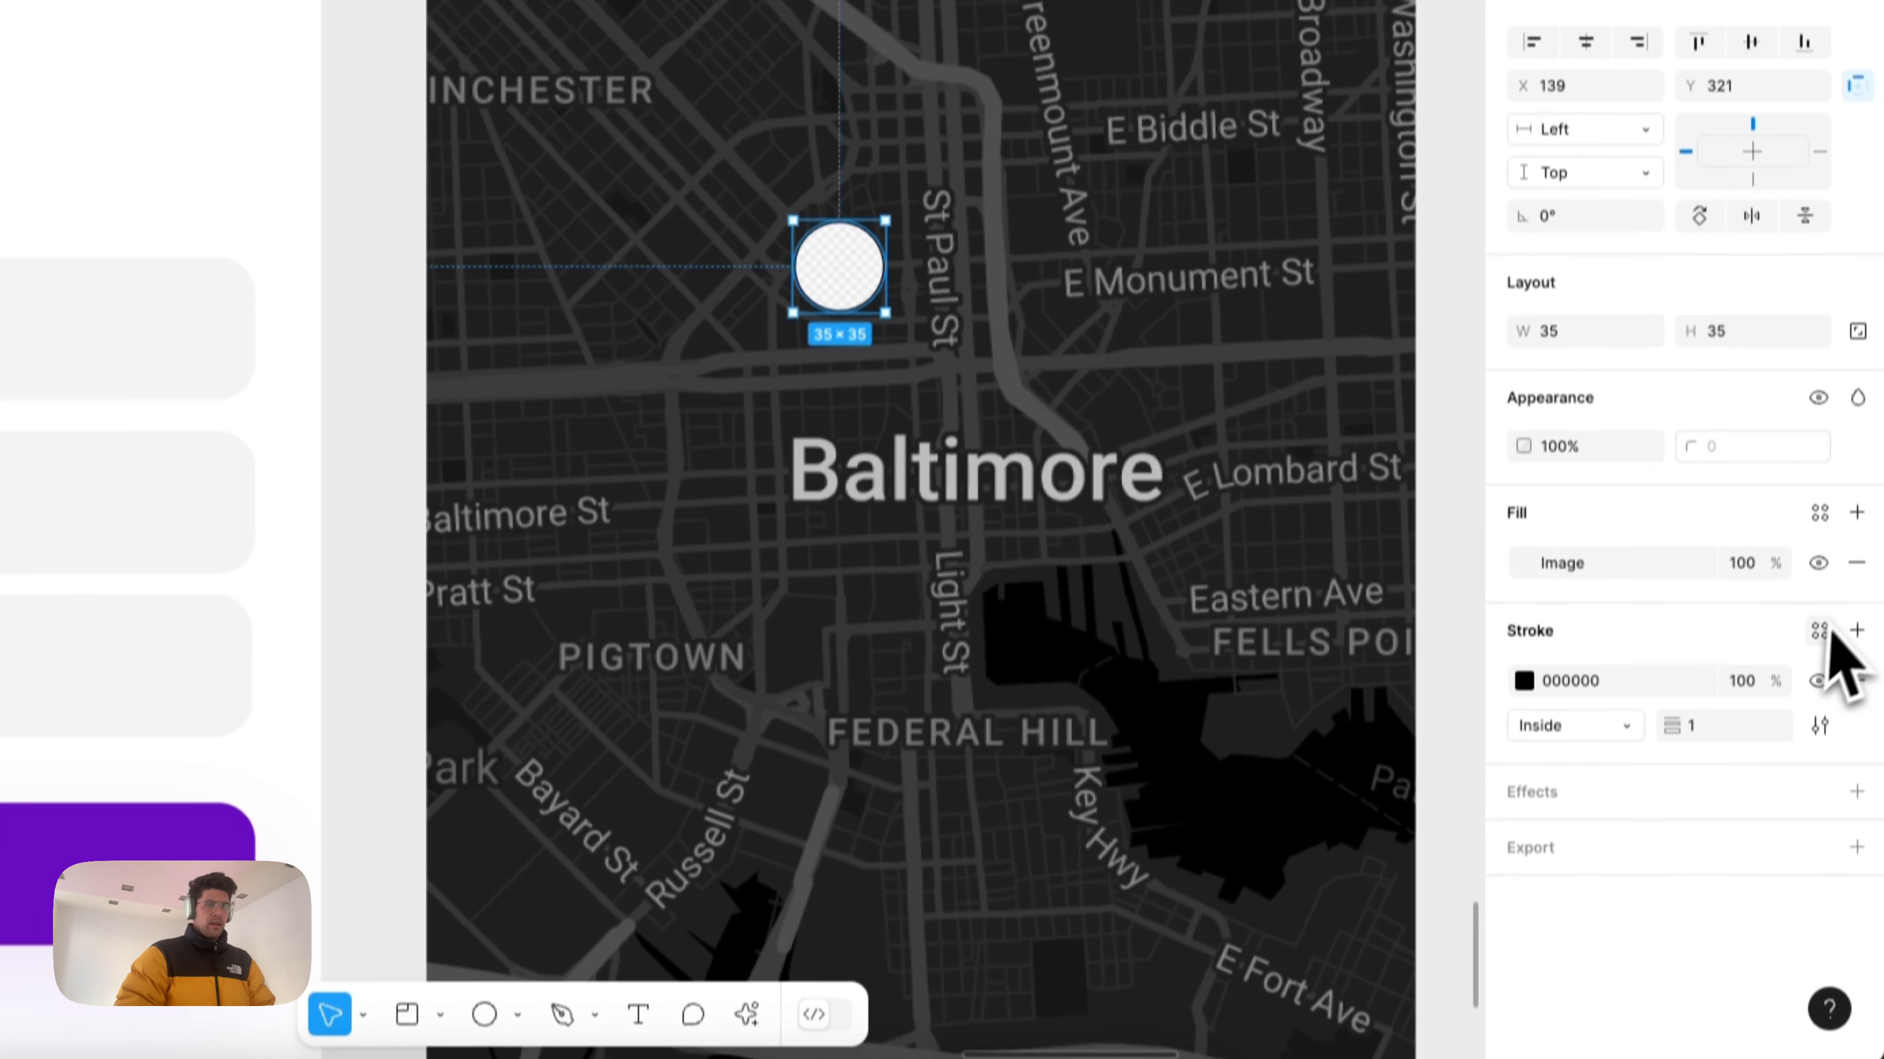
{"action": "left_click", "coordinate": [1820, 683]}
{"action": "scroll", "coordinate": [1346, 920], "scroll_direction": "down", "scroll_amount": 3}
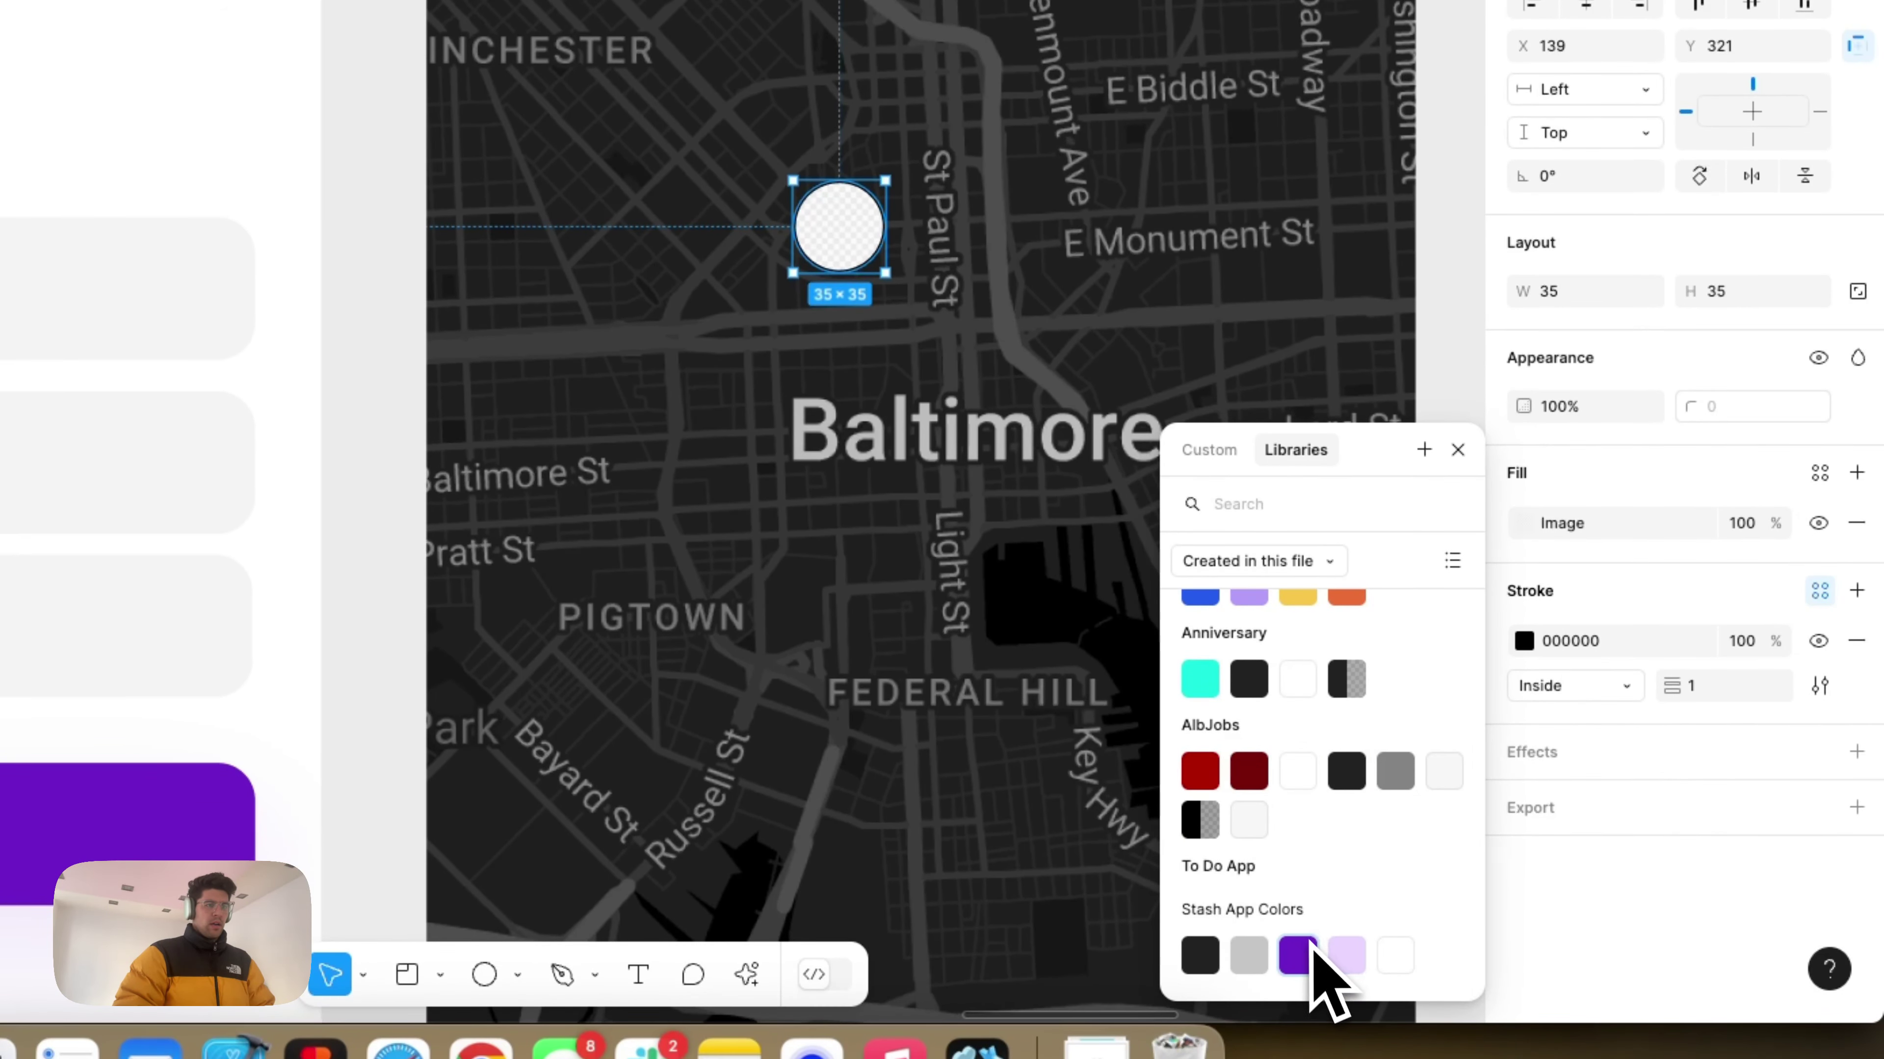
{"action": "left_click", "coordinate": [1343, 955]}
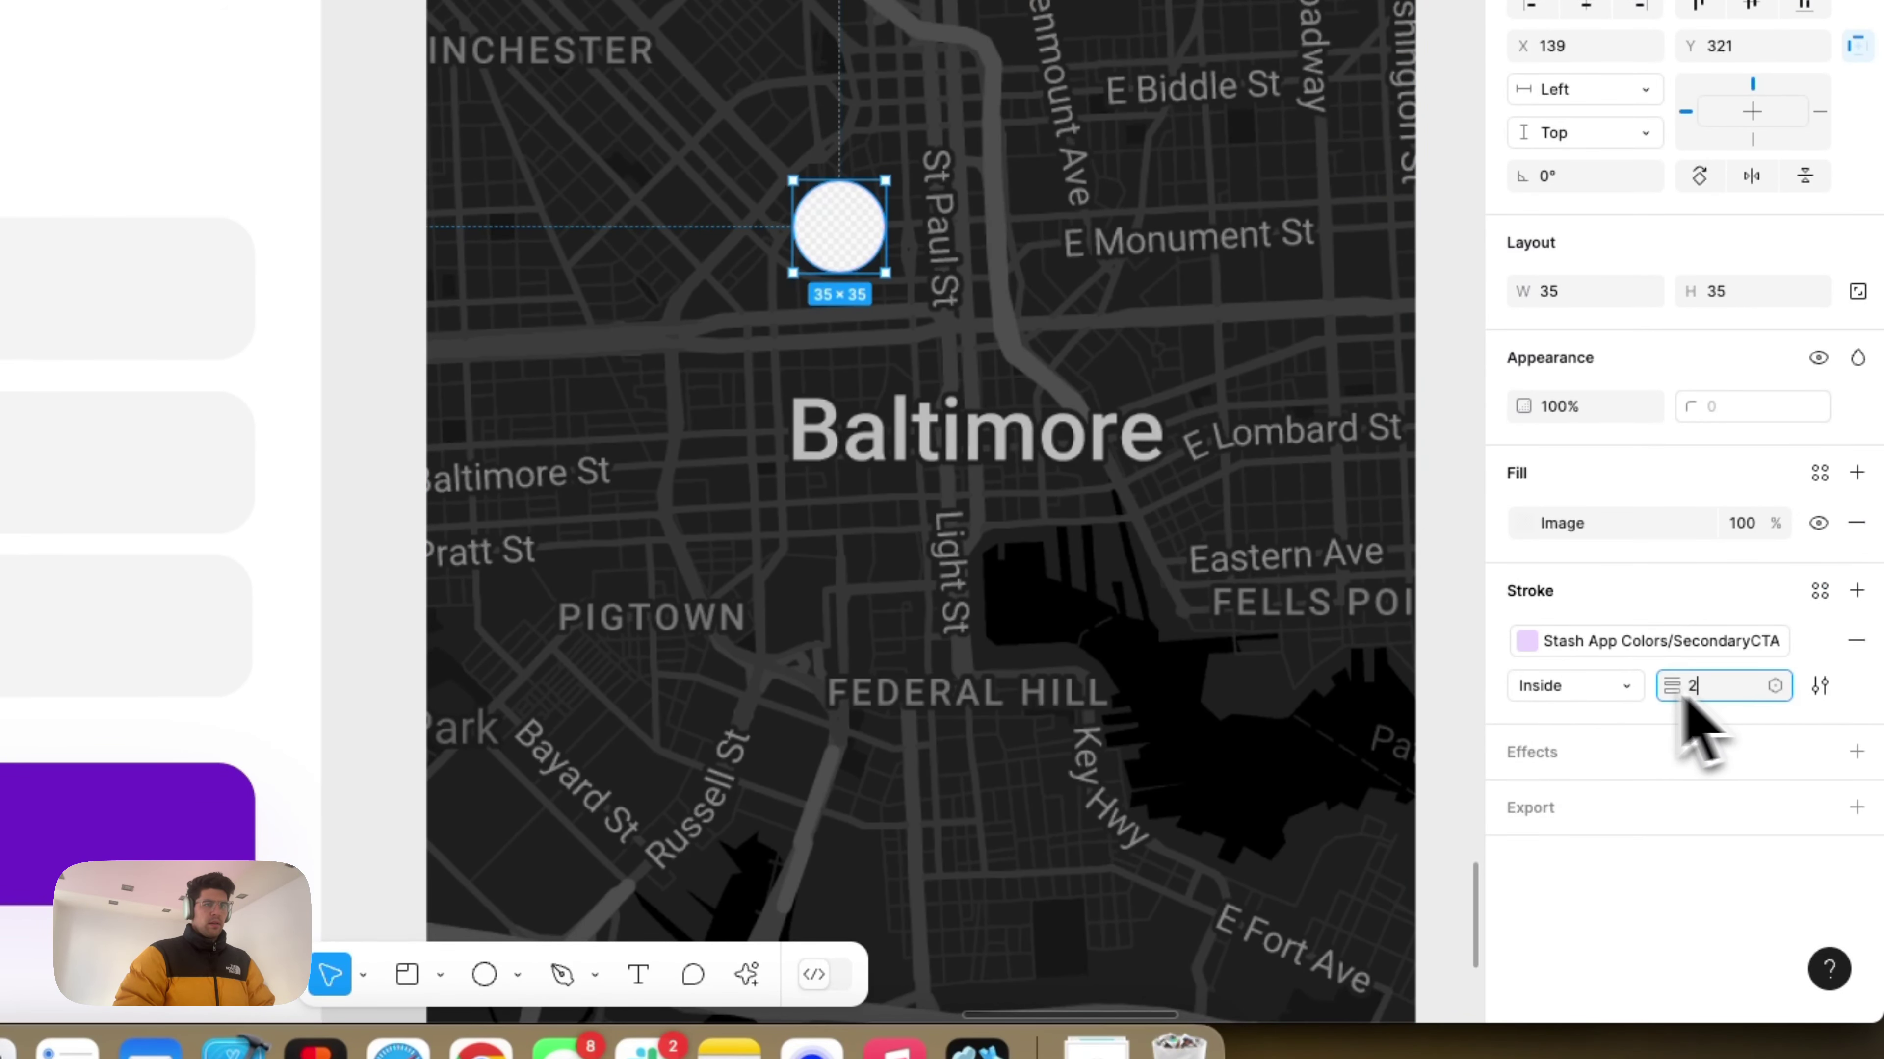
{"action": "left_click", "coordinate": [1587, 687]}
{"action": "left_click", "coordinate": [1589, 716]}
{"action": "left_click", "coordinate": [1262, 464]}
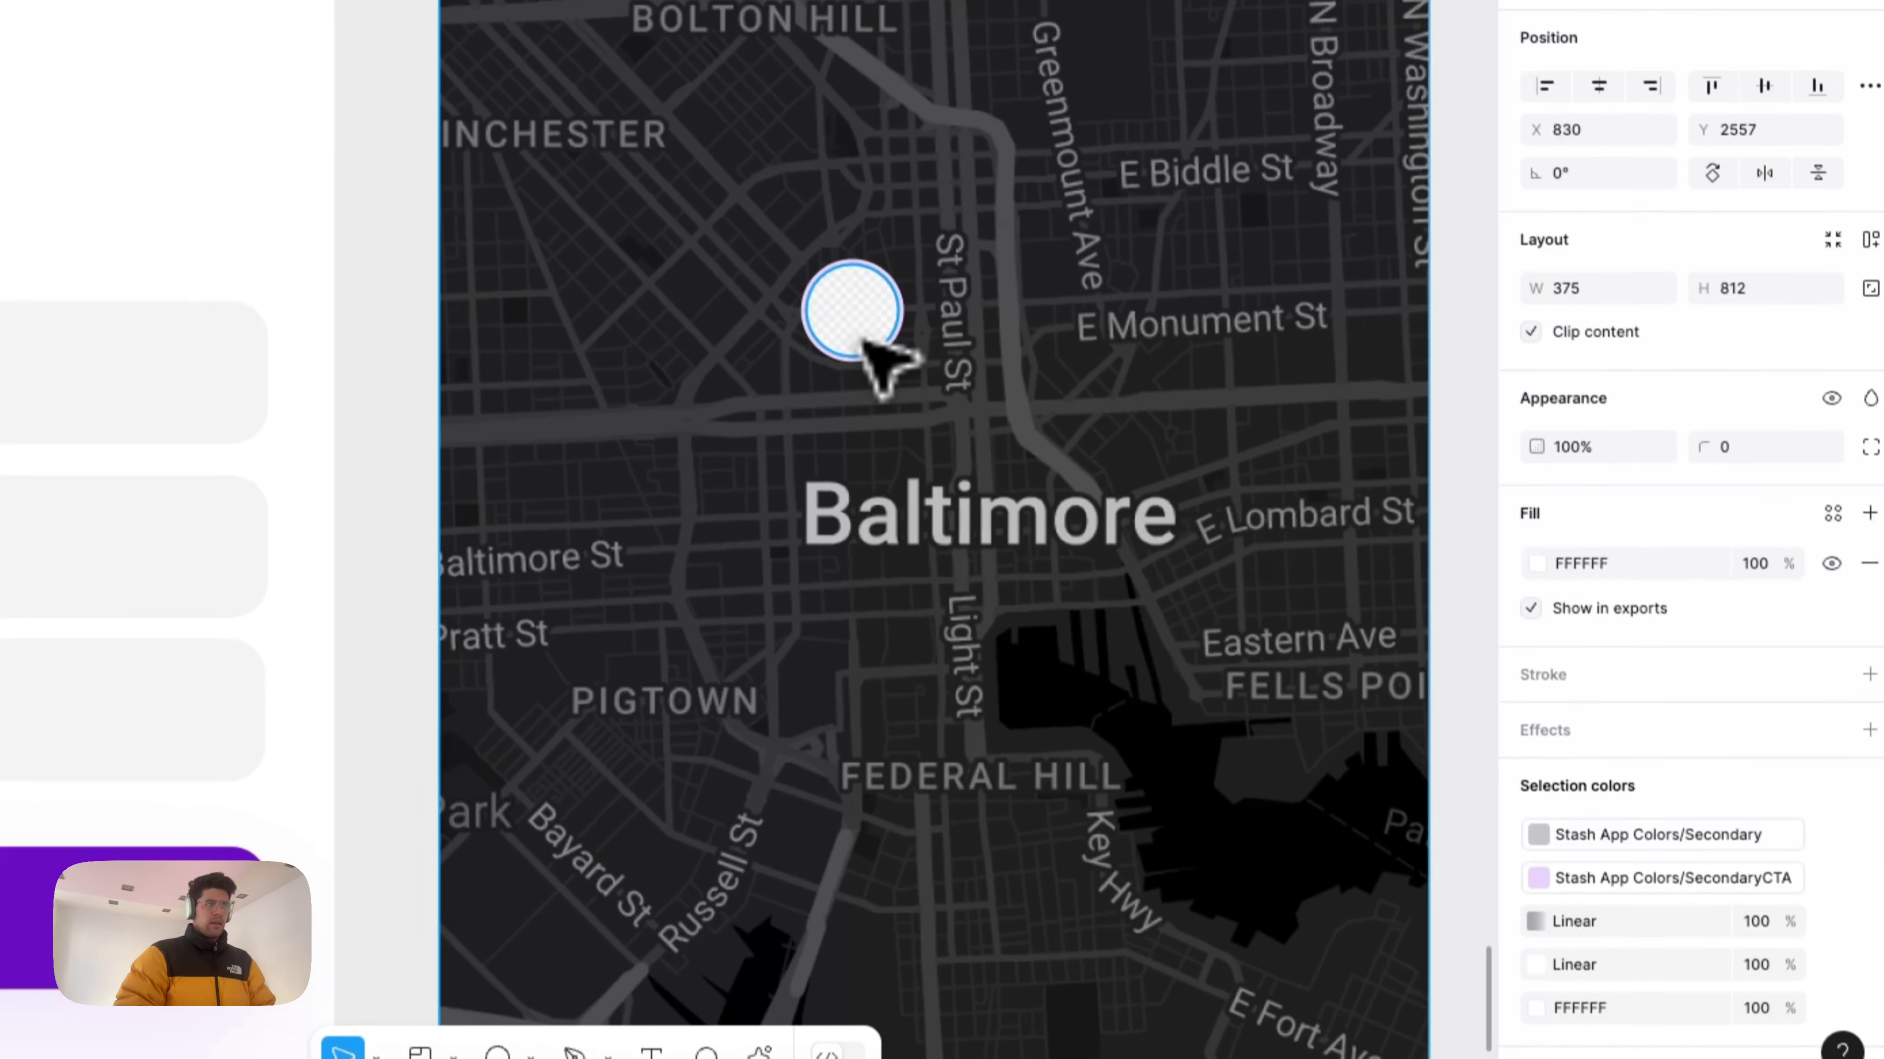
Step: Launch the Unsplash plugin with the map circle selected
{"action": "left_click", "coordinate": [847, 226]}
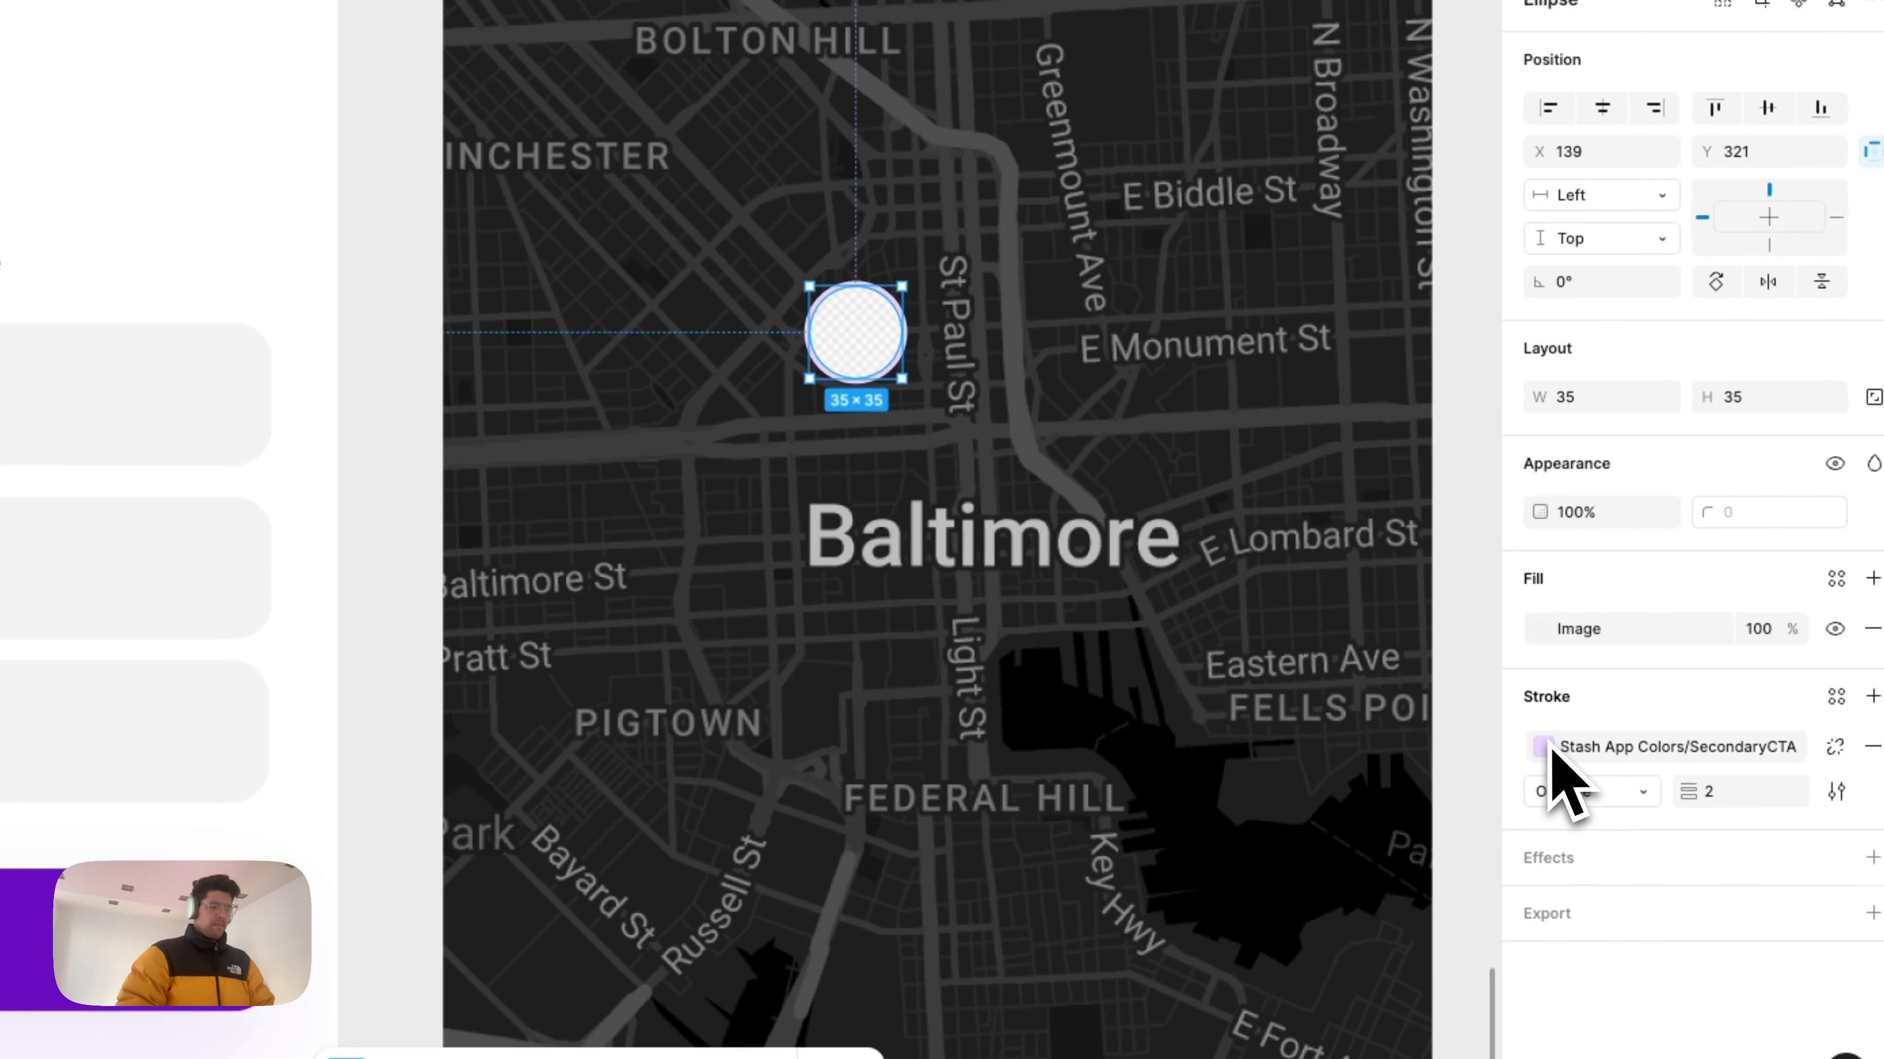
{"action": "key", "text": "super+k"}
{"action": "type", "text": "co"}
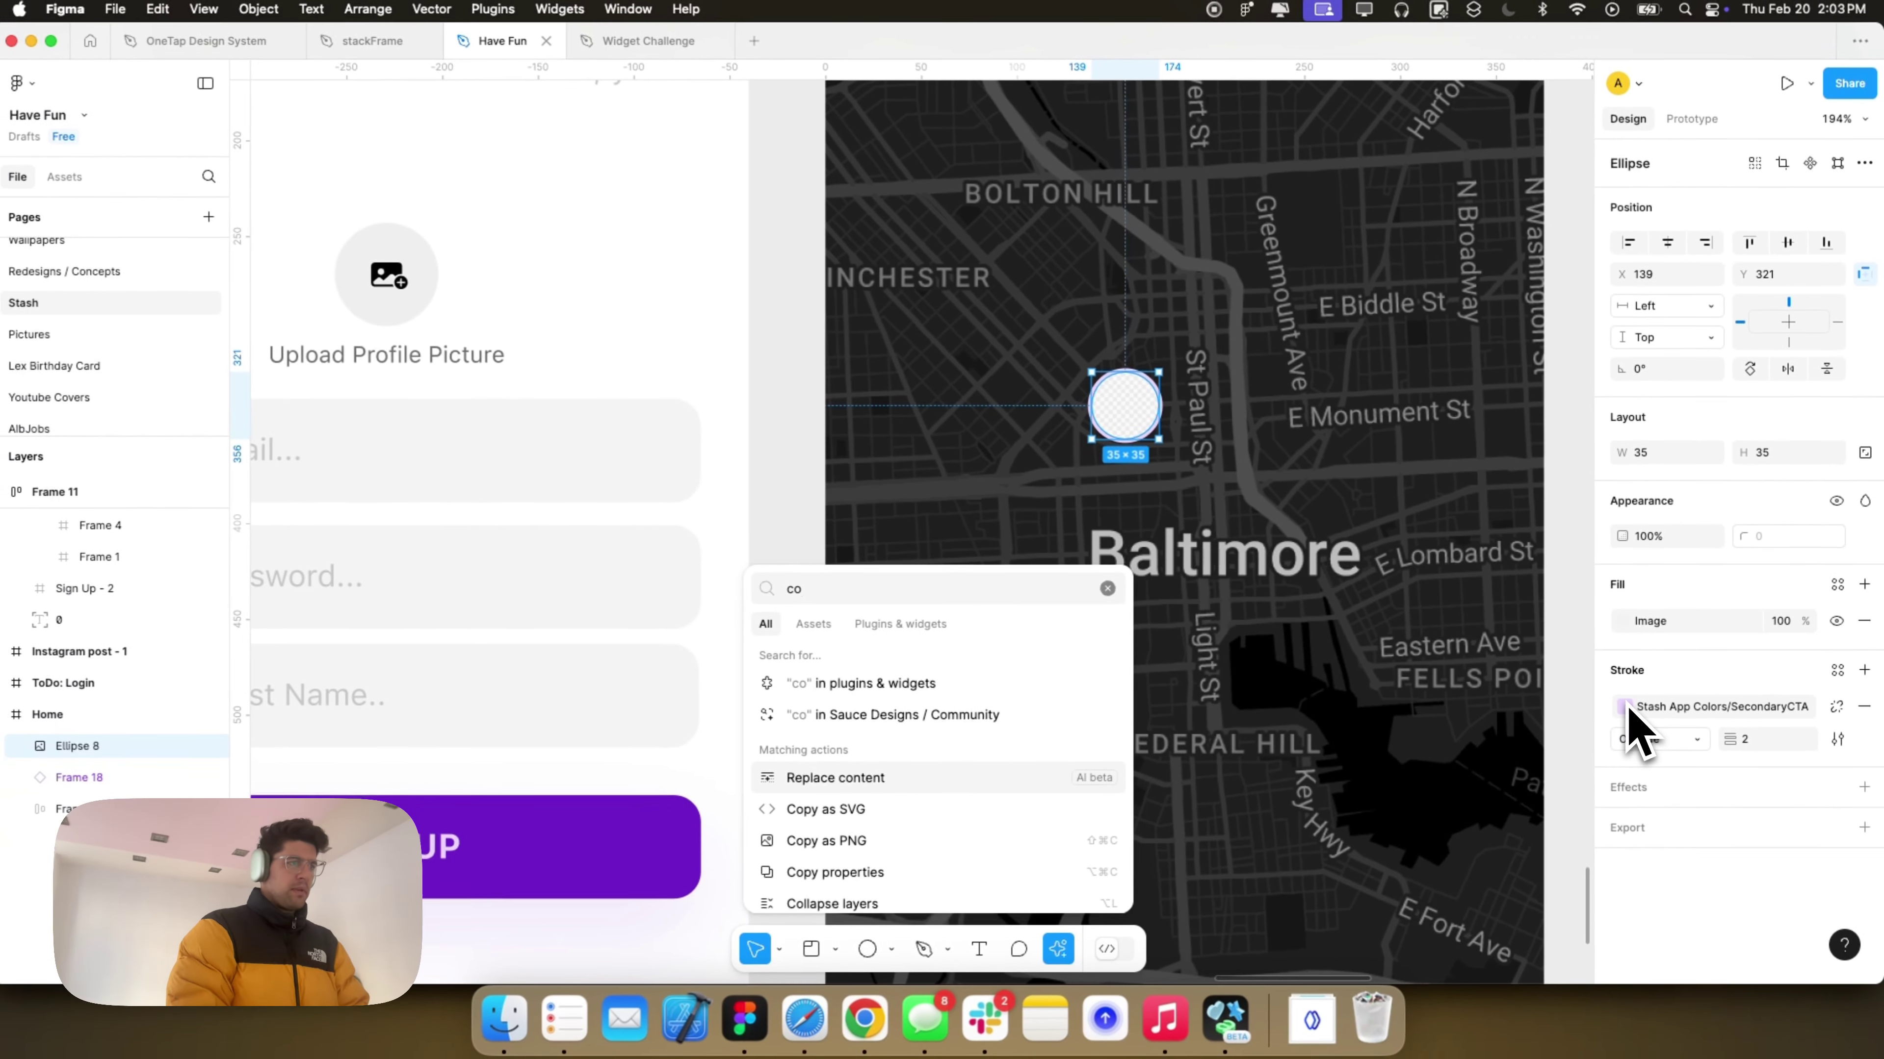
{"action": "key", "text": "BackSpace"}
{"action": "key", "text": "BackSpace"}
{"action": "type", "text": "uns"}
{"action": "key", "text": "Return"}
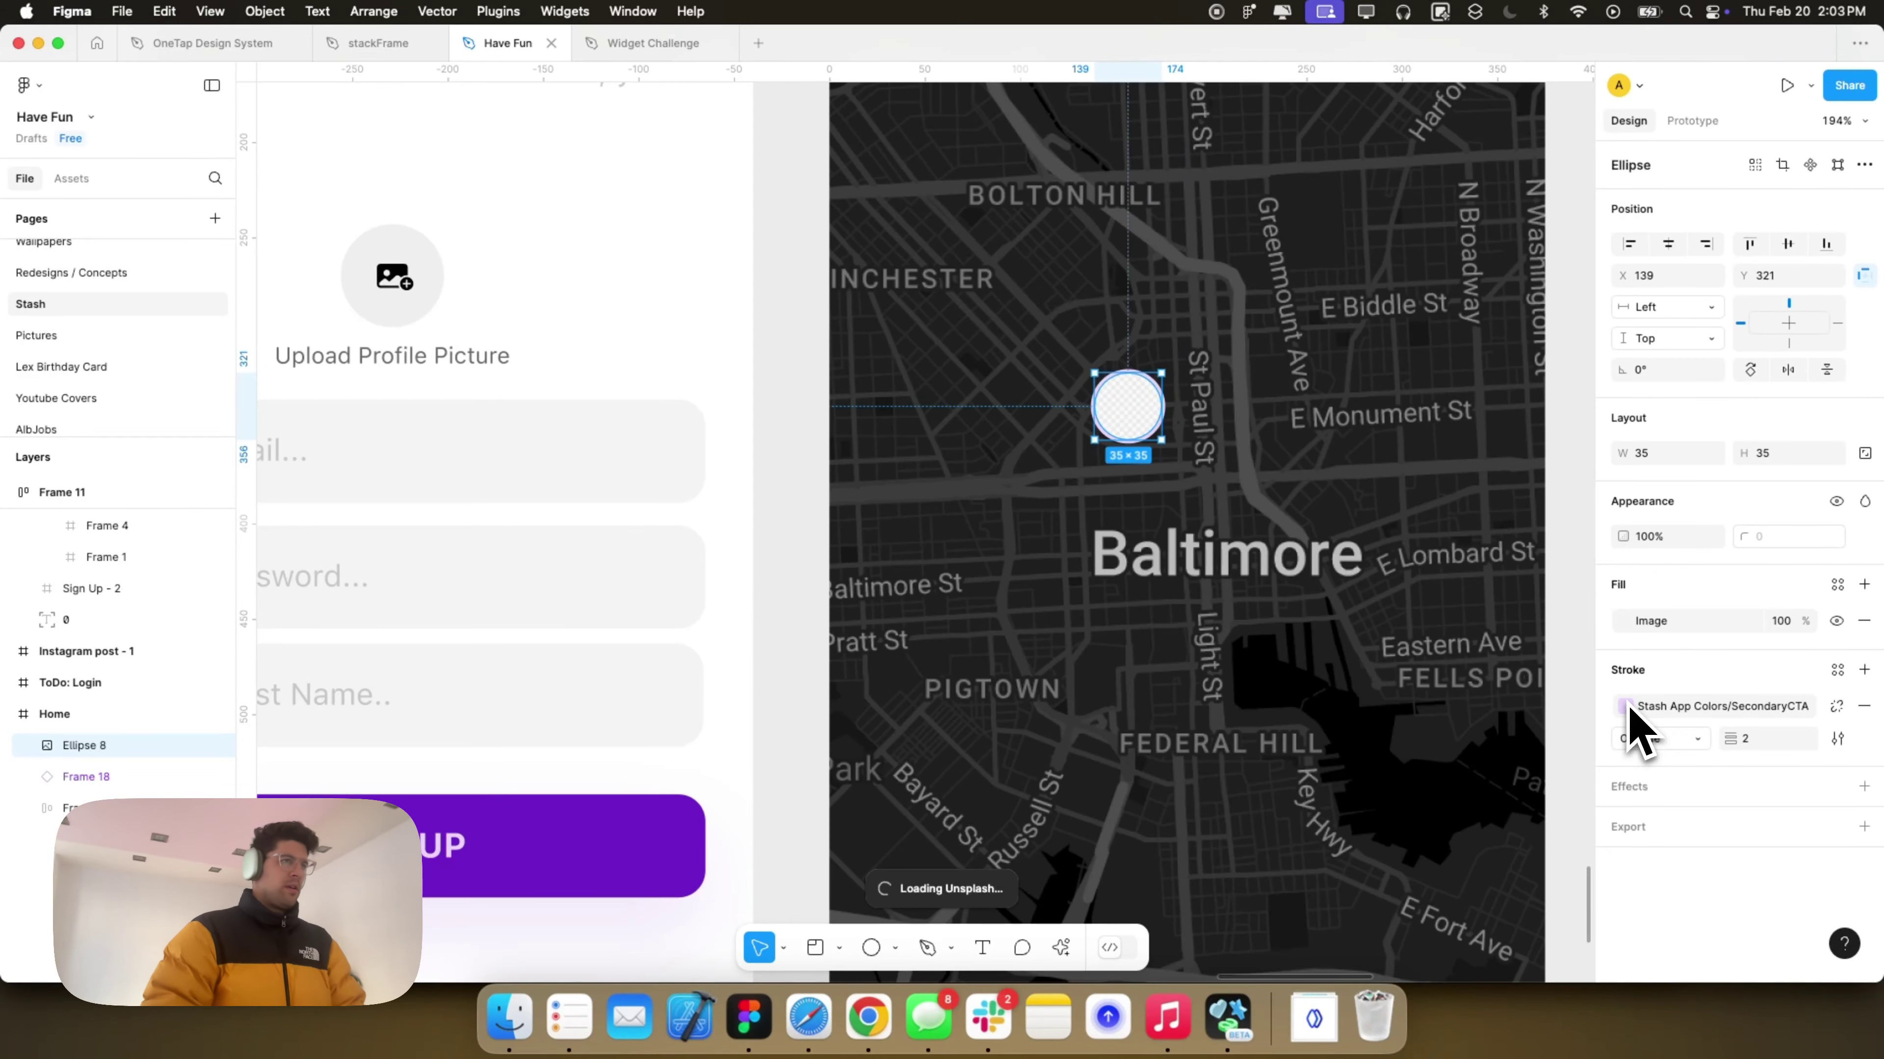
Step: Search Unsplash for "food" photos to use in the circle
{"action": "scroll", "coordinate": [1568, 623], "scroll_direction": "right", "scroll_amount": 3}
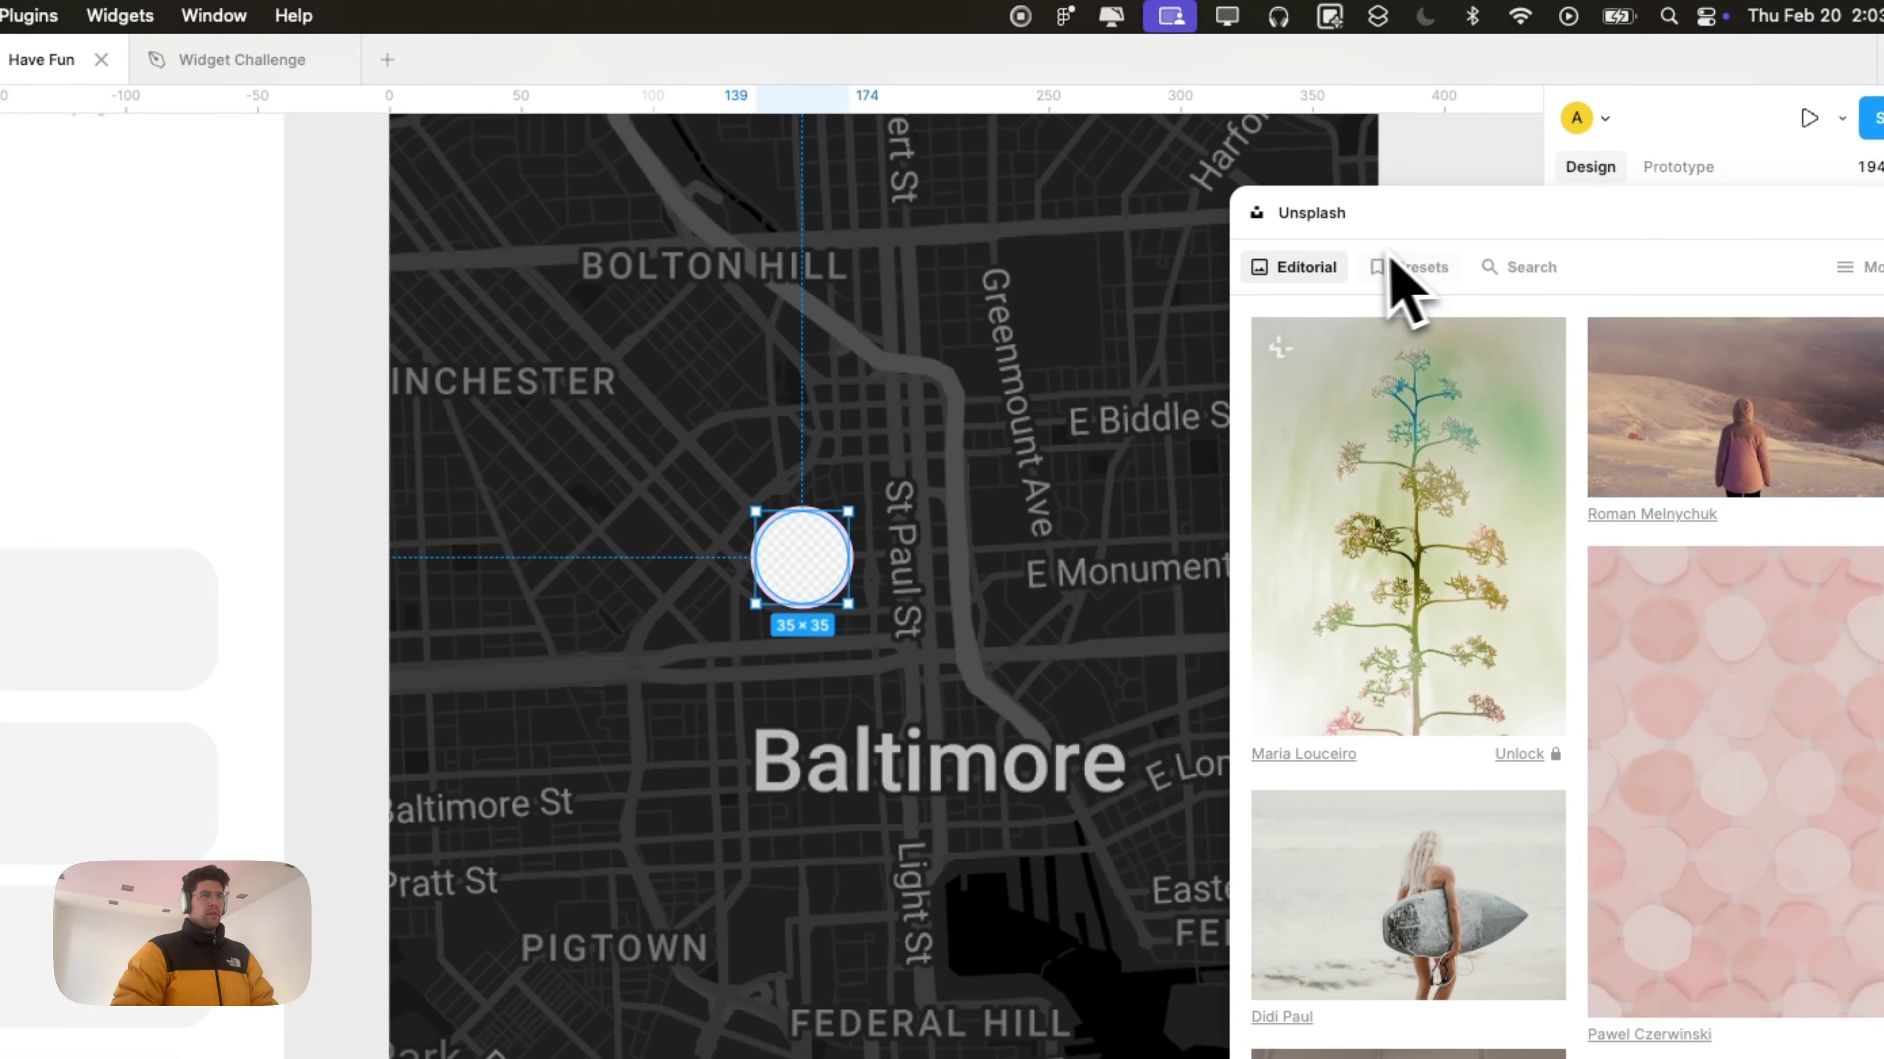
{"action": "left_click", "coordinate": [1509, 269]}
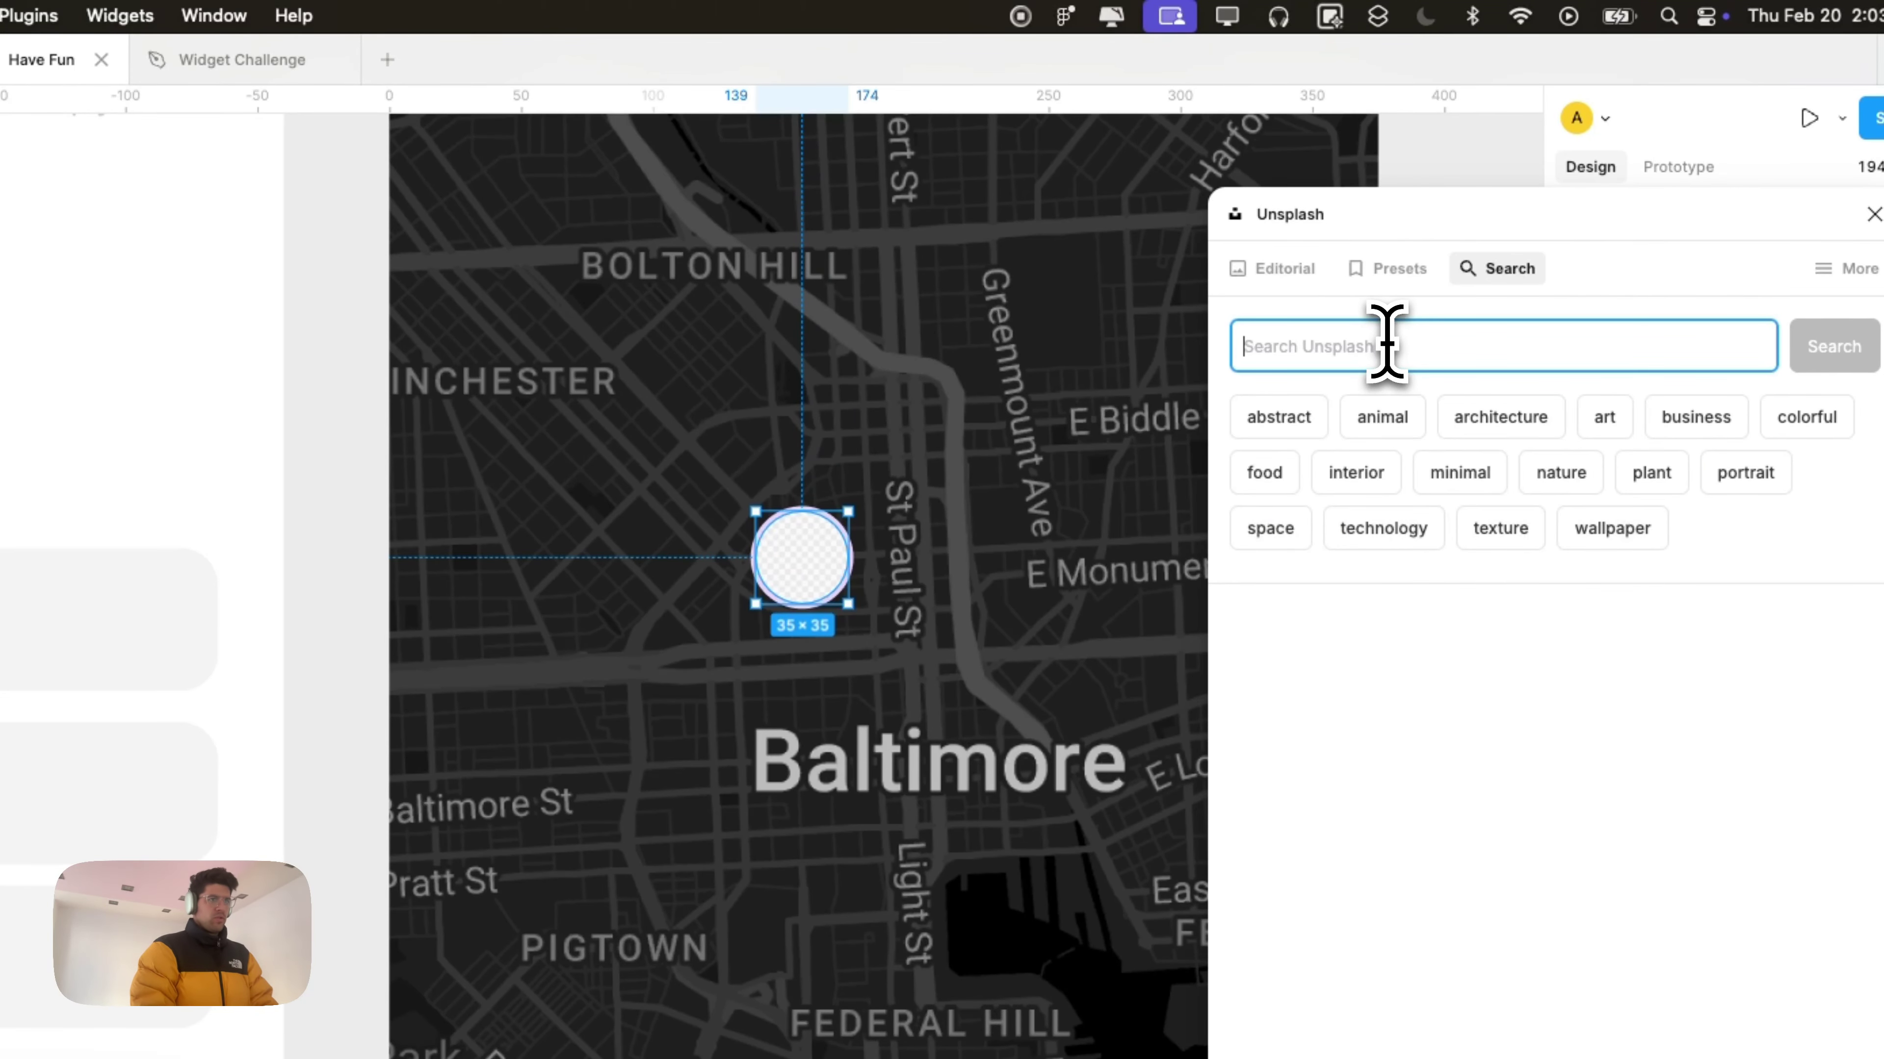
{"action": "key", "text": "Return"}
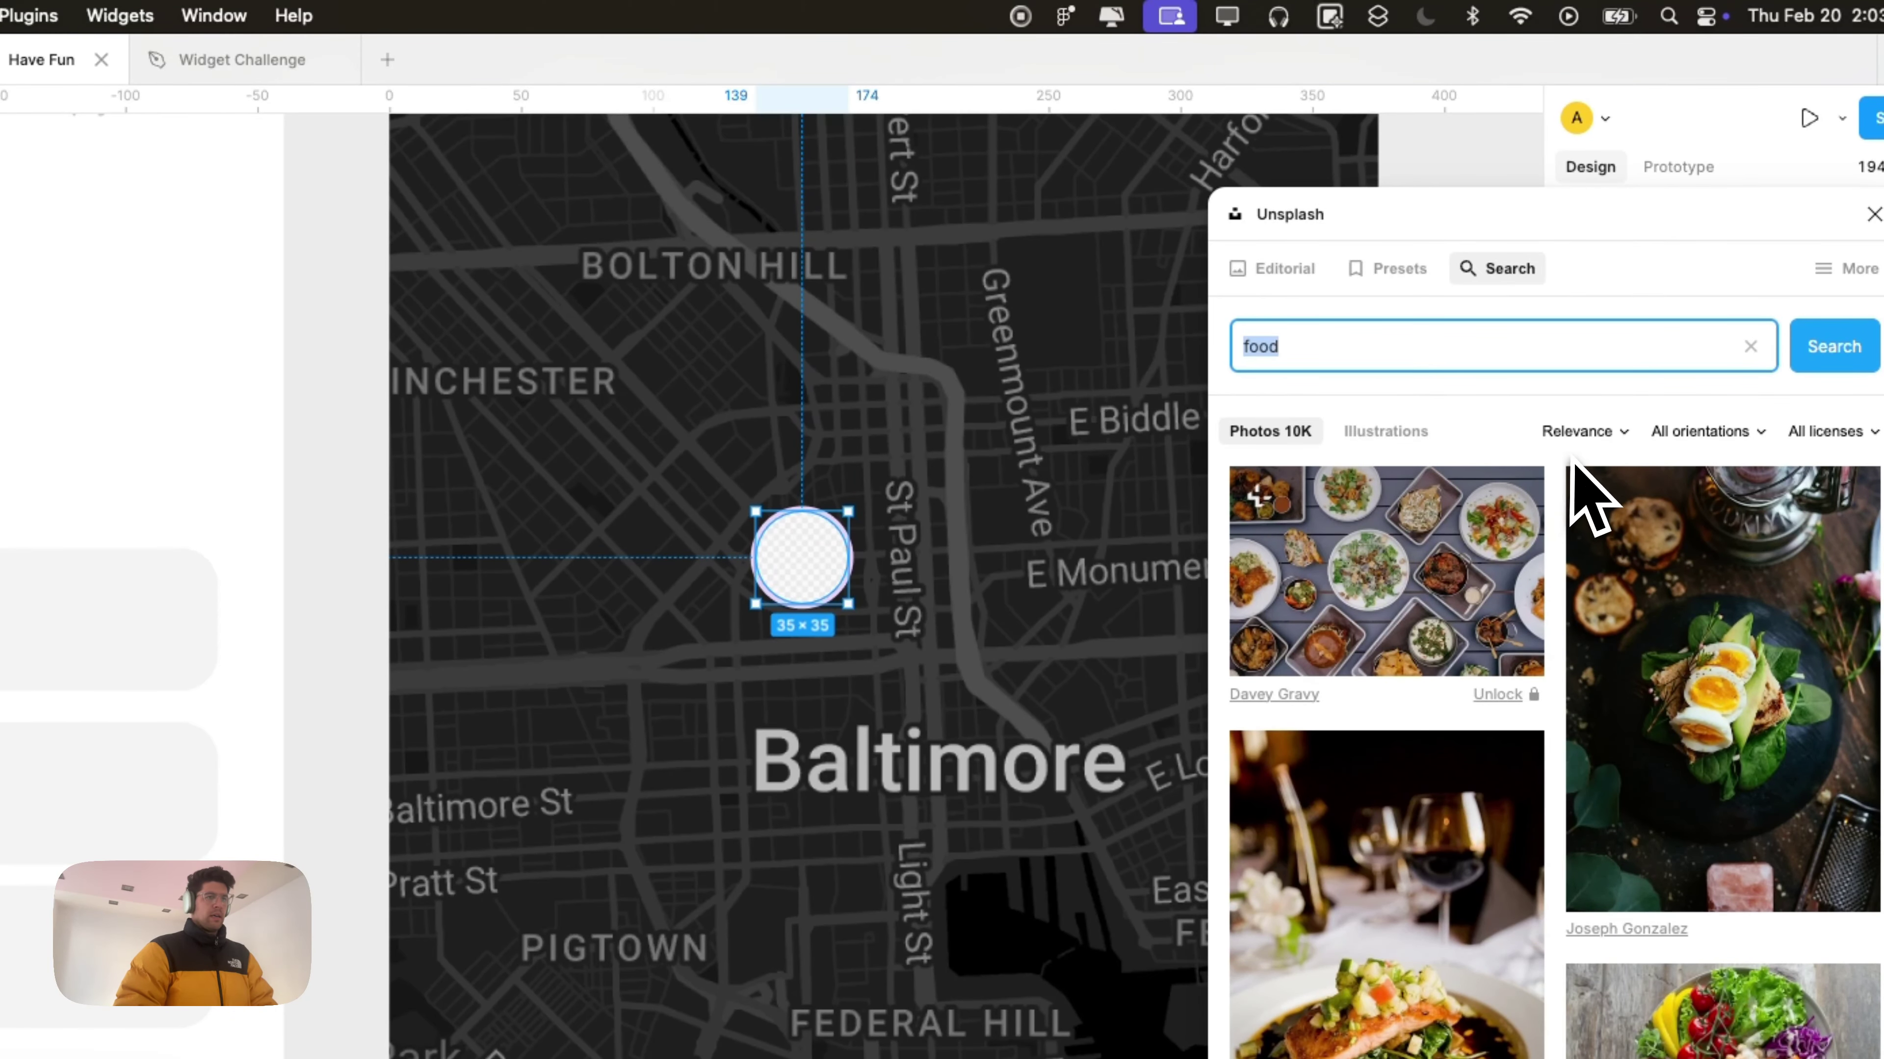
Step: Search Unsplash for "money" and browse the photos for one that suits the map circle
{"action": "type", "text": "ney"}
{"action": "key", "text": "Return"}
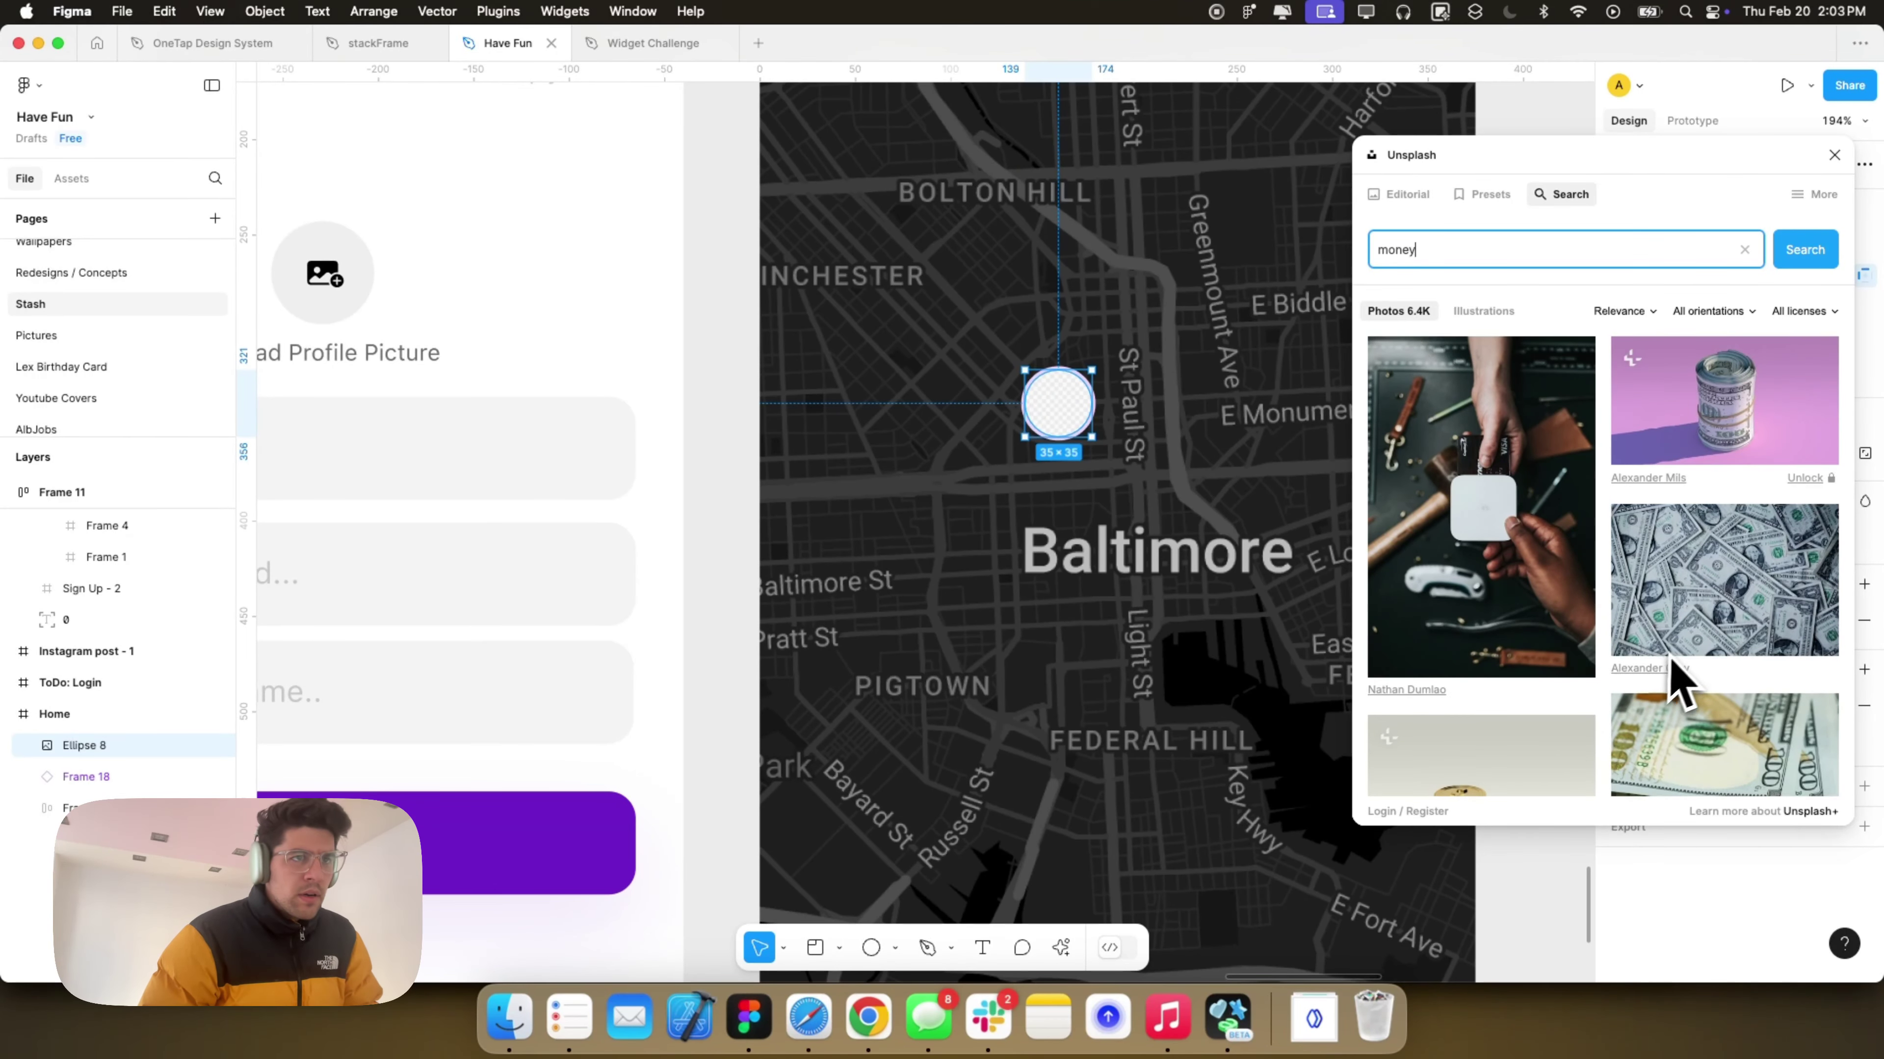
{"action": "scroll", "coordinate": [1673, 671], "scroll_direction": "down", "scroll_amount": 3}
{"action": "scroll", "coordinate": [1682, 560], "scroll_direction": "down", "scroll_amount": 4}
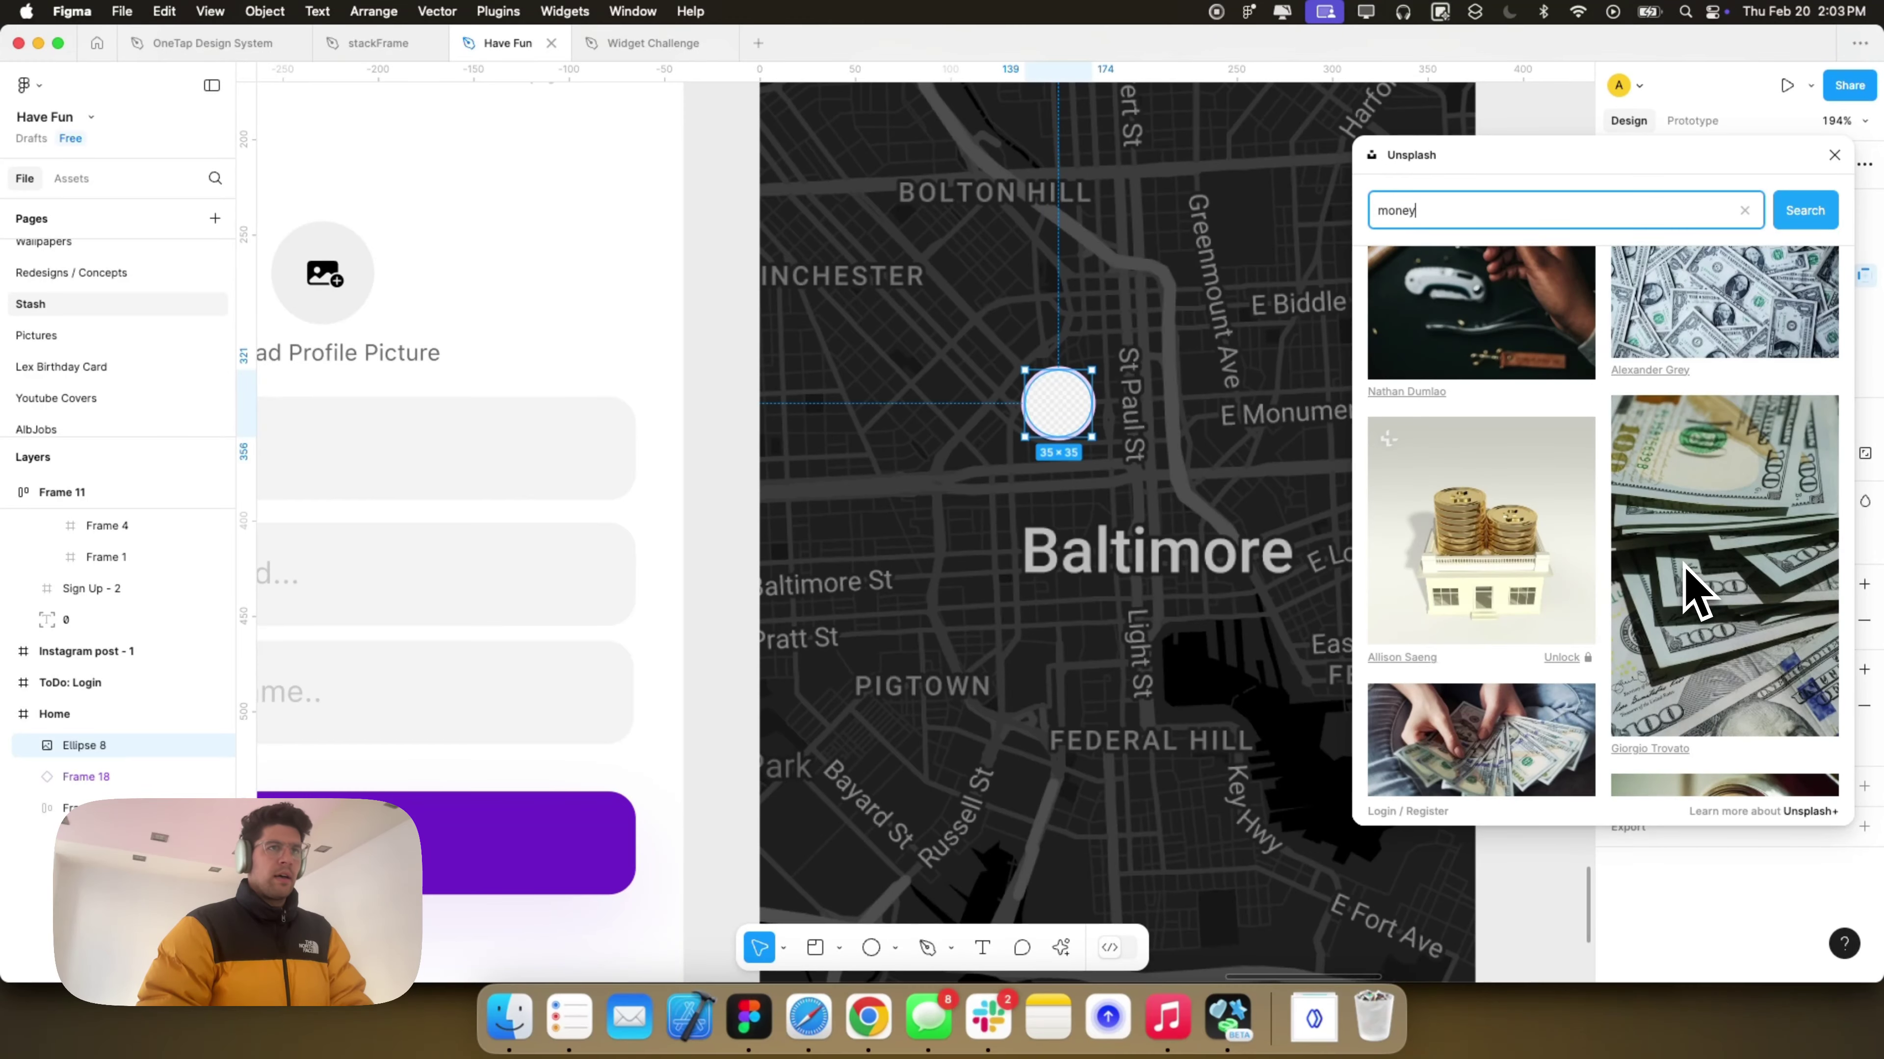
{"action": "scroll", "coordinate": [1694, 586], "scroll_direction": "up", "scroll_amount": 7}
{"action": "scroll", "coordinate": [1728, 579], "scroll_direction": "down", "scroll_amount": 10}
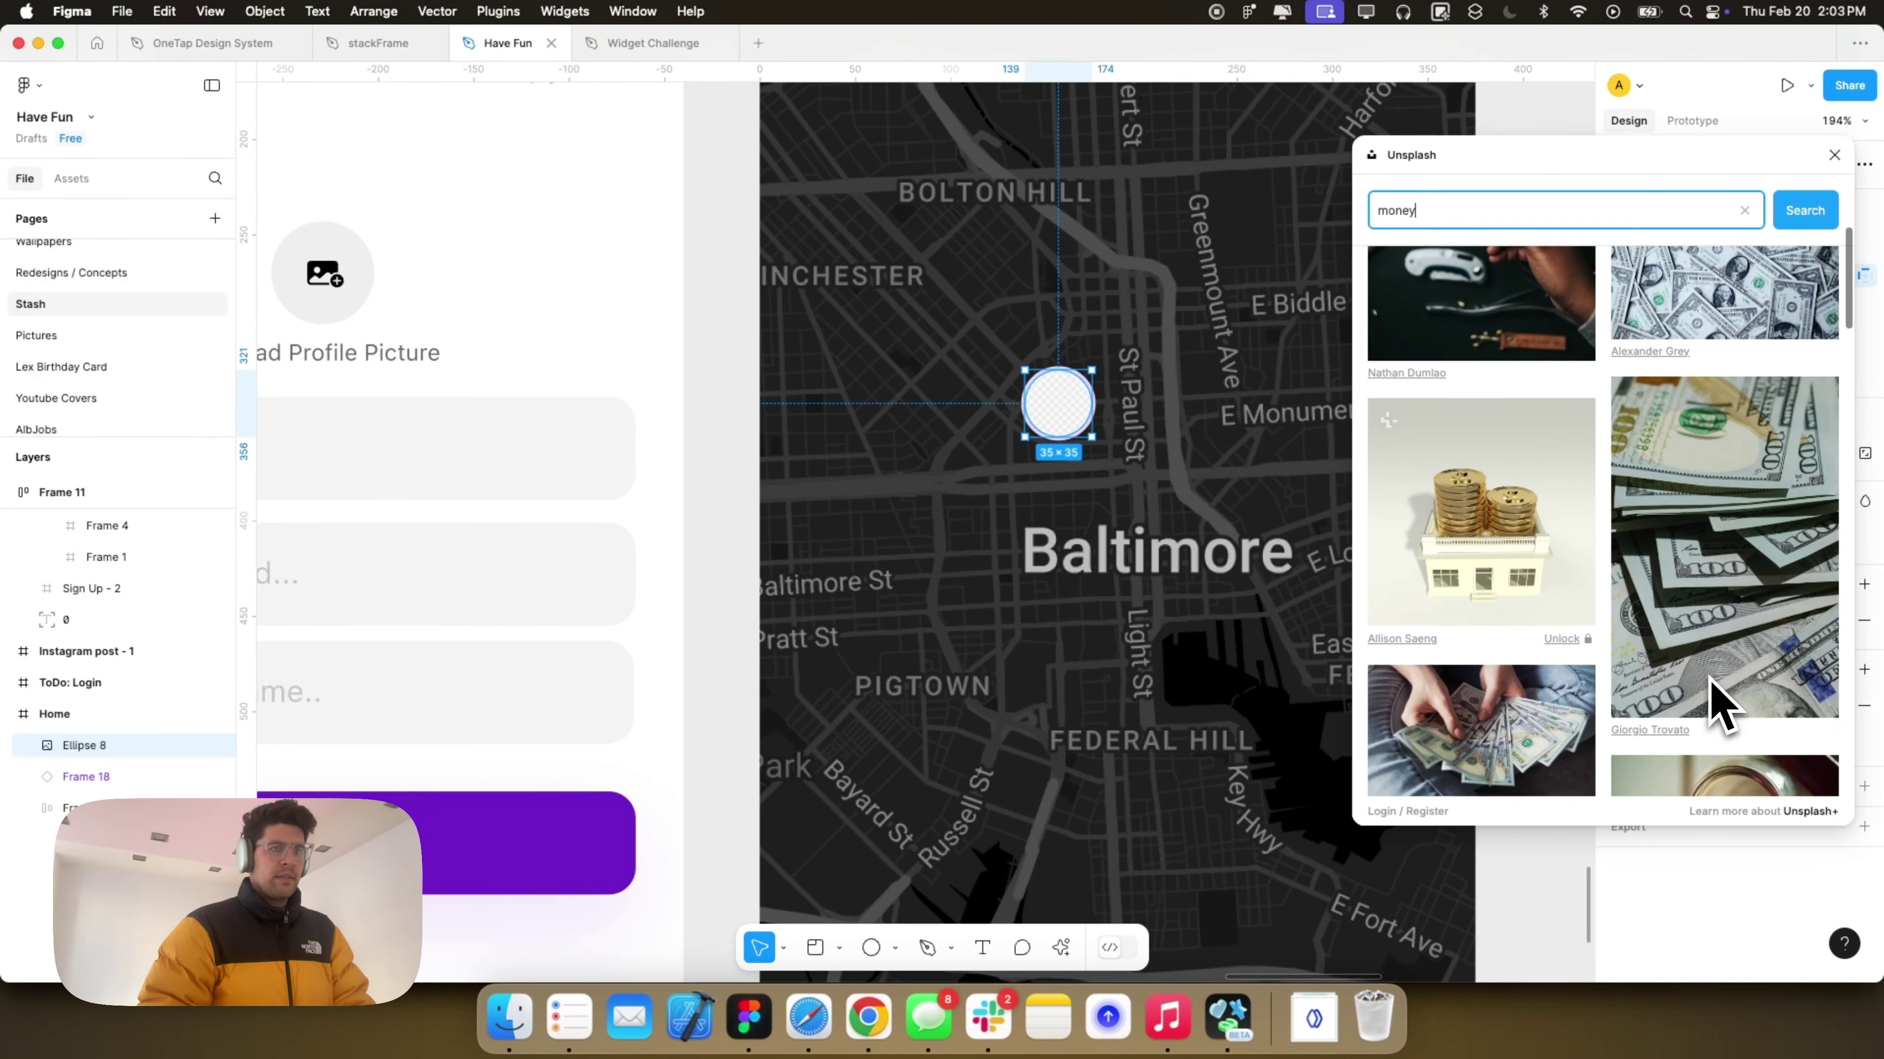
{"action": "scroll", "coordinate": [1709, 679], "scroll_direction": "up", "scroll_amount": 8}
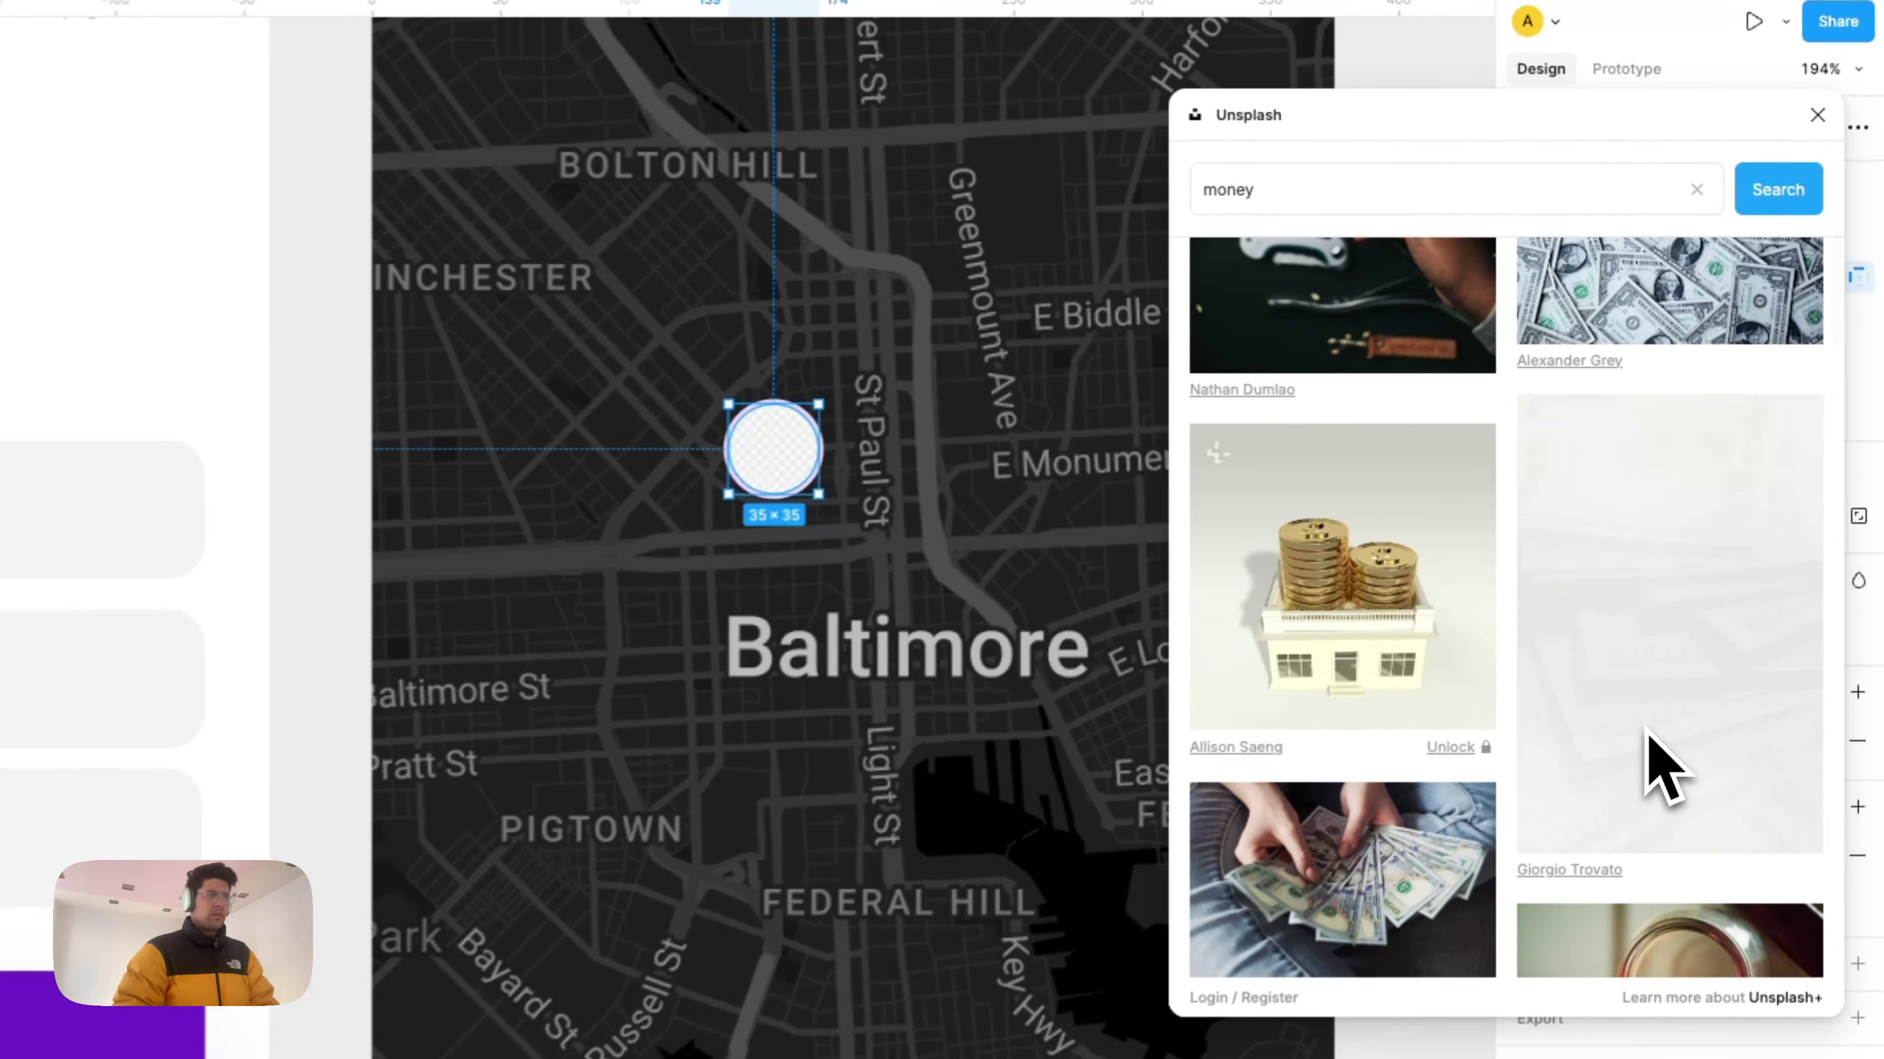
Step: Fill the map circle with the photo of stacked hundred-dollar bills and close the Unsplash plugin
{"action": "left_click", "coordinate": [1692, 624]}
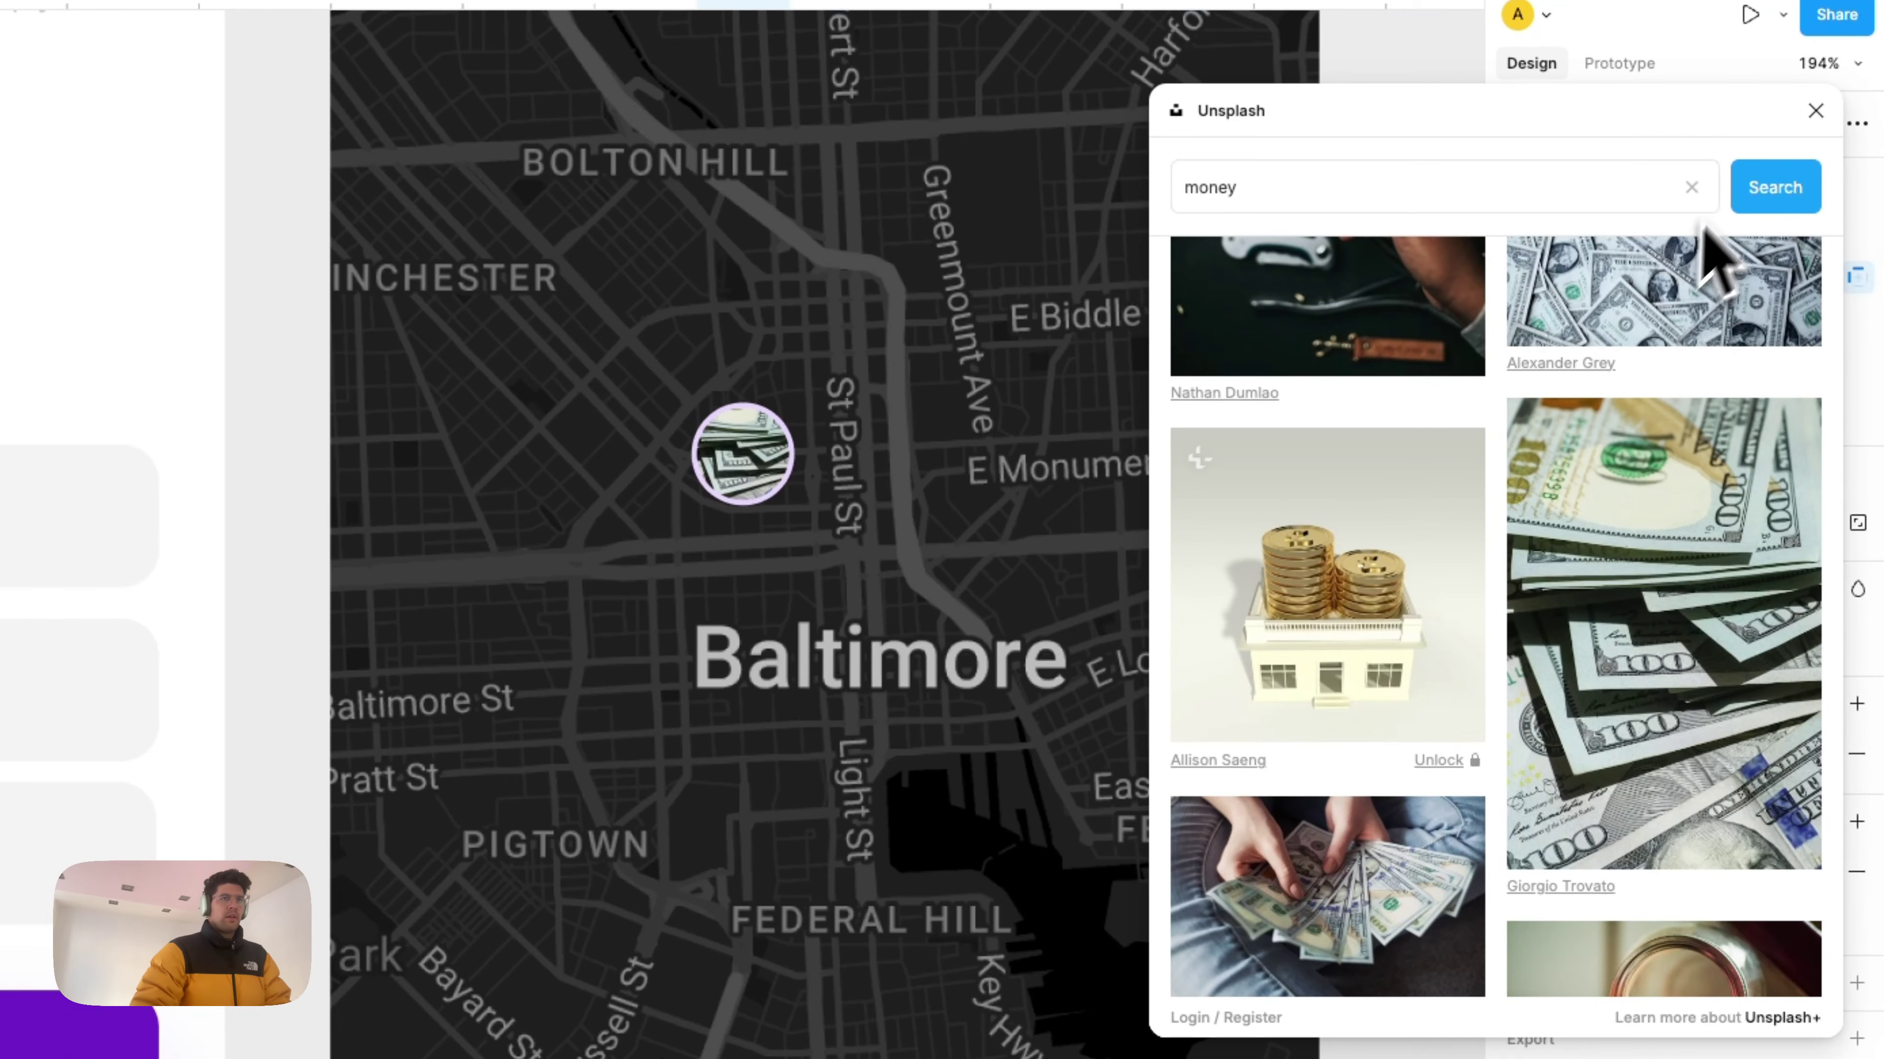
{"action": "left_click", "coordinate": [1814, 111]}
{"action": "key", "text": "Escape"}
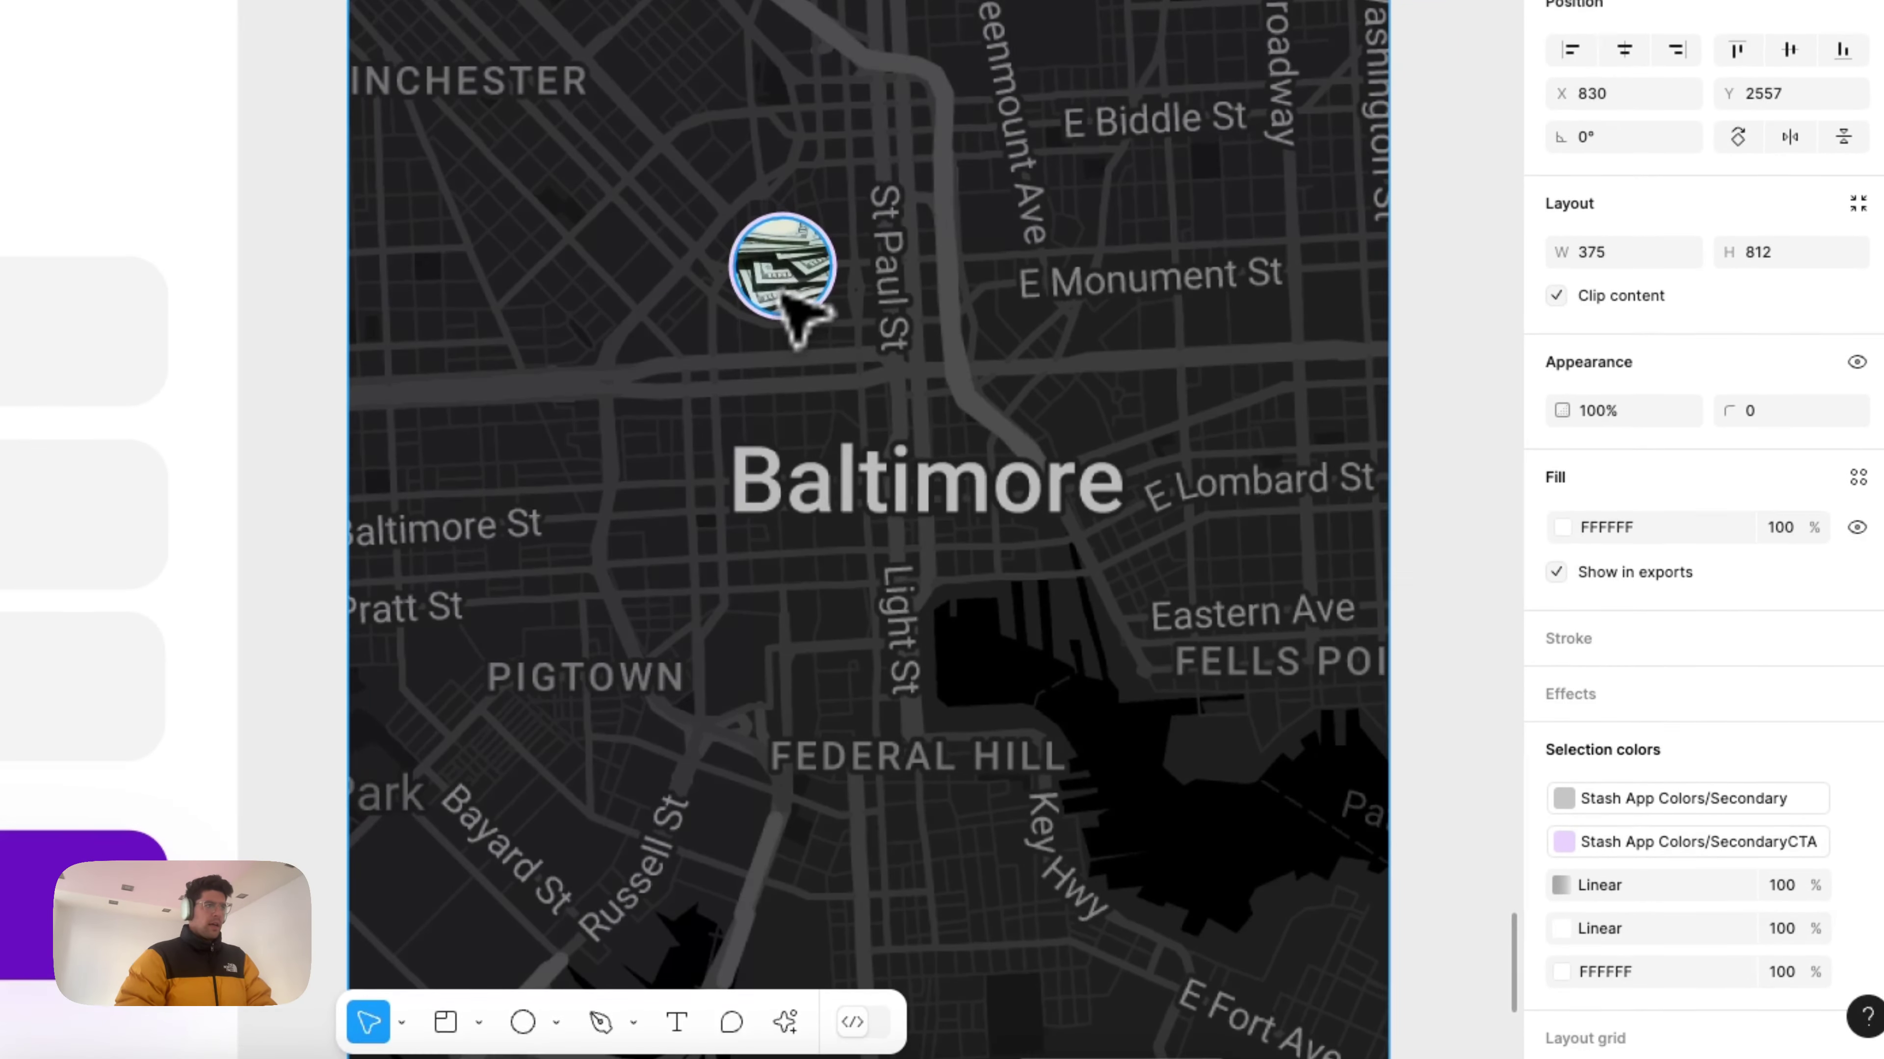
Step: Detach the circle's stroke color from the Stash App Colors/SecondaryCTA style
{"action": "left_click", "coordinate": [787, 295]}
{"action": "scroll", "coordinate": [837, 326], "scroll_direction": "up", "scroll_amount": 5}
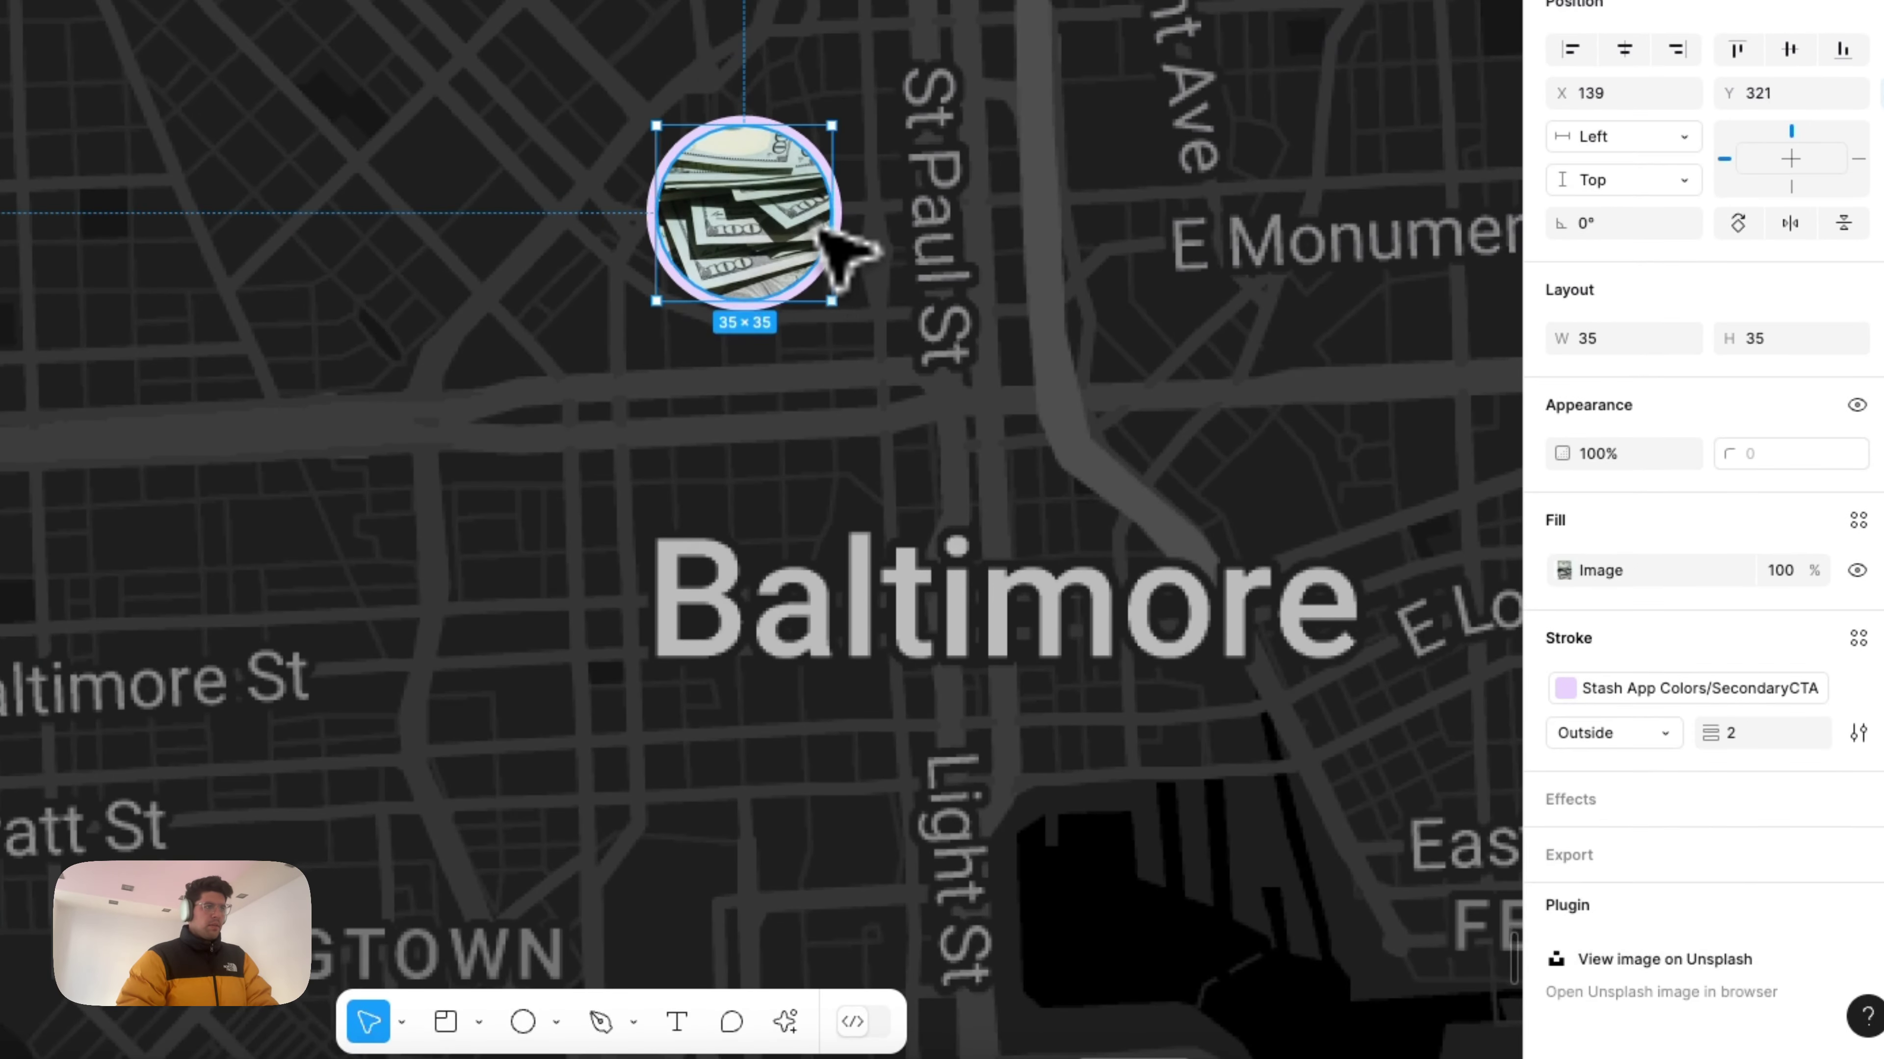
{"action": "scroll", "coordinate": [1661, 698], "scroll_direction": "down", "scroll_amount": 1}
{"action": "scroll", "coordinate": [846, 404], "scroll_direction": "down", "scroll_amount": 4}
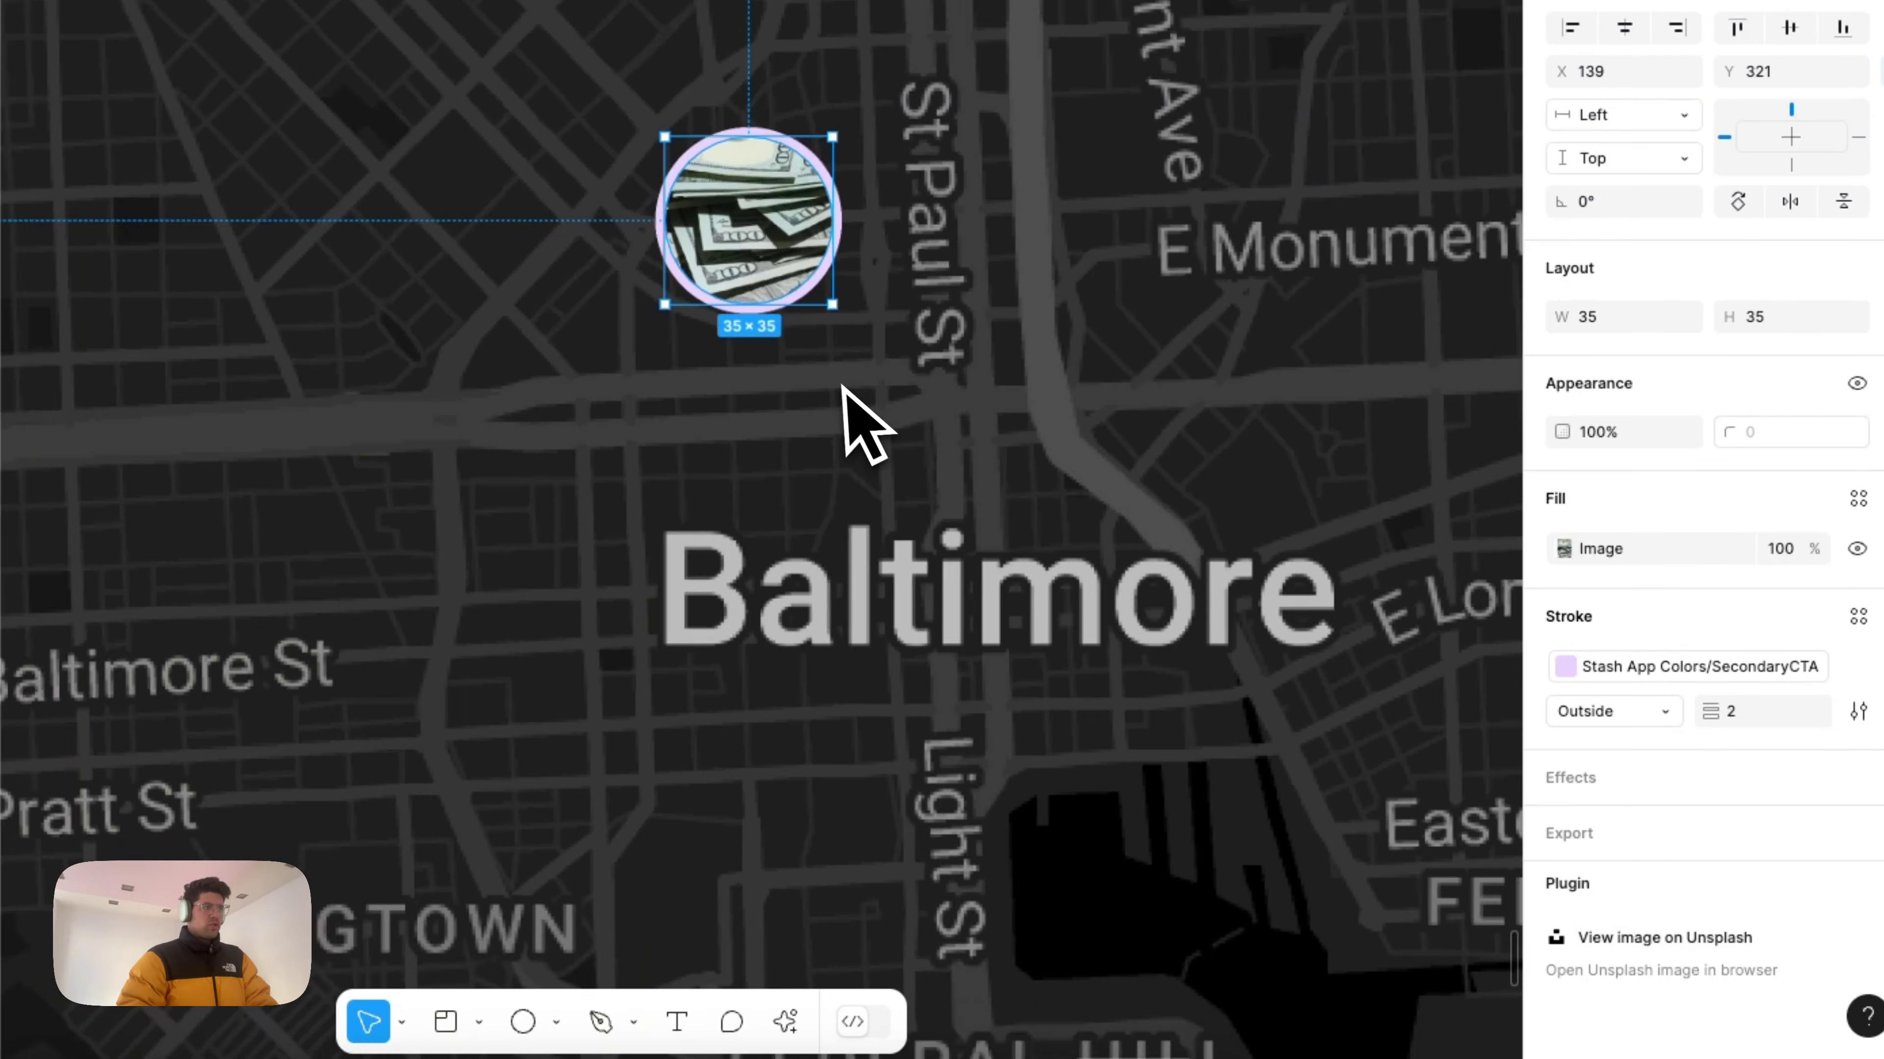
{"action": "left_click", "coordinate": [1565, 666]}
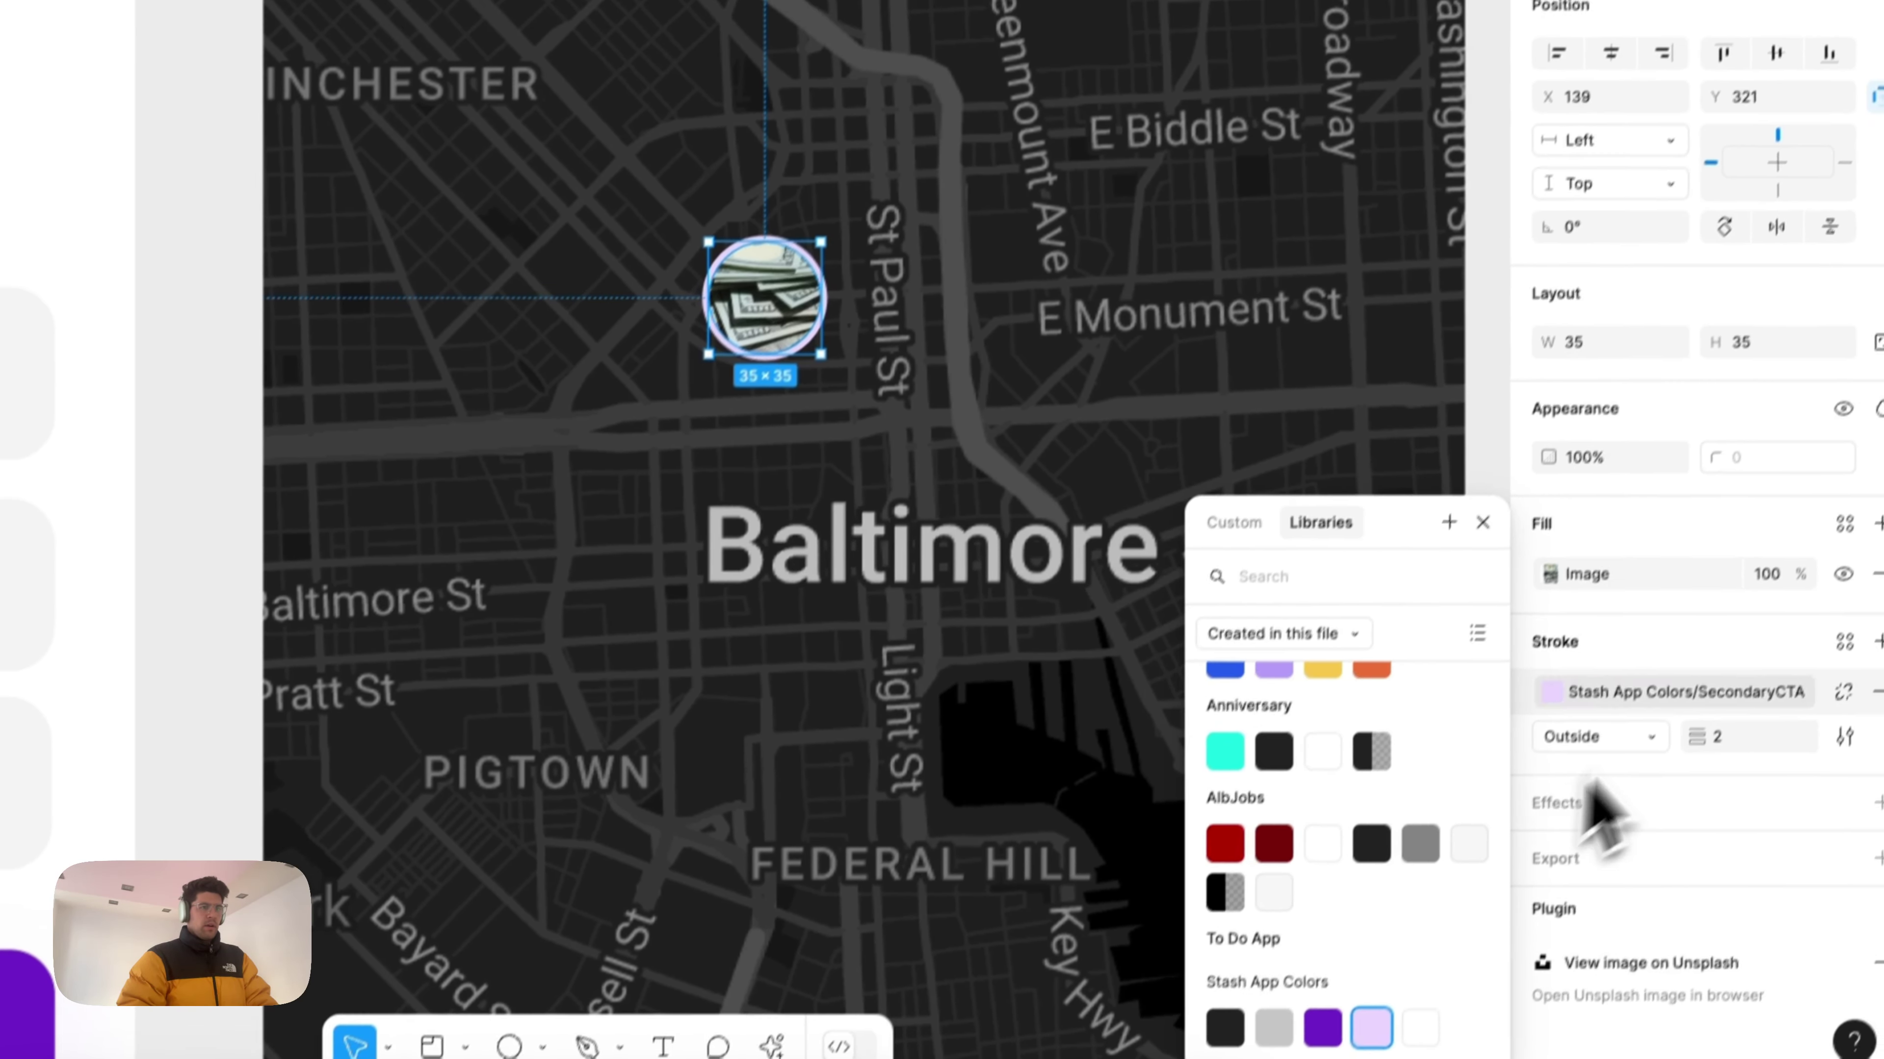
{"action": "key", "text": "Escape"}
{"action": "left_click", "coordinate": [1857, 666]}
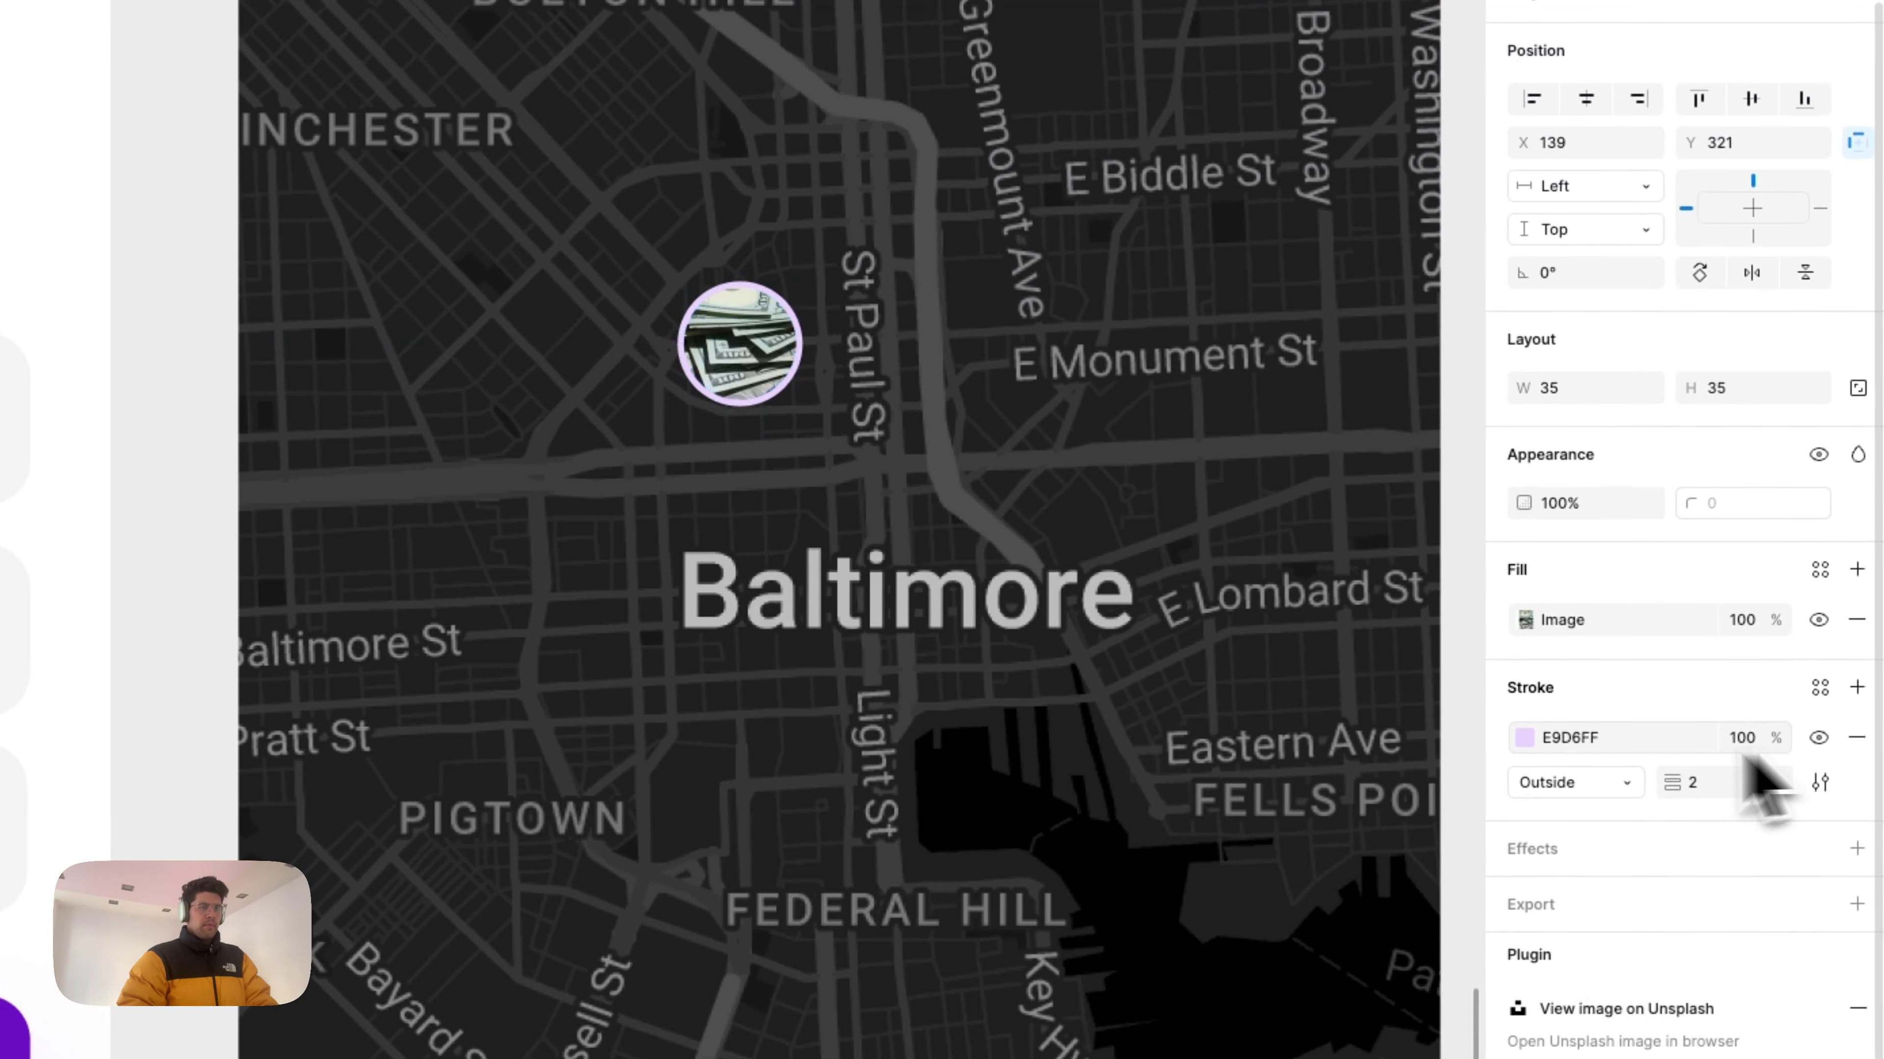
Step: Try a linear gradient stroke on the circle ending in FFFFFF, testing 6D1FC6 at 50% and E9D6FF as the starting color
{"action": "left_click", "coordinate": [1524, 738]}
{"action": "left_click", "coordinate": [1226, 430]}
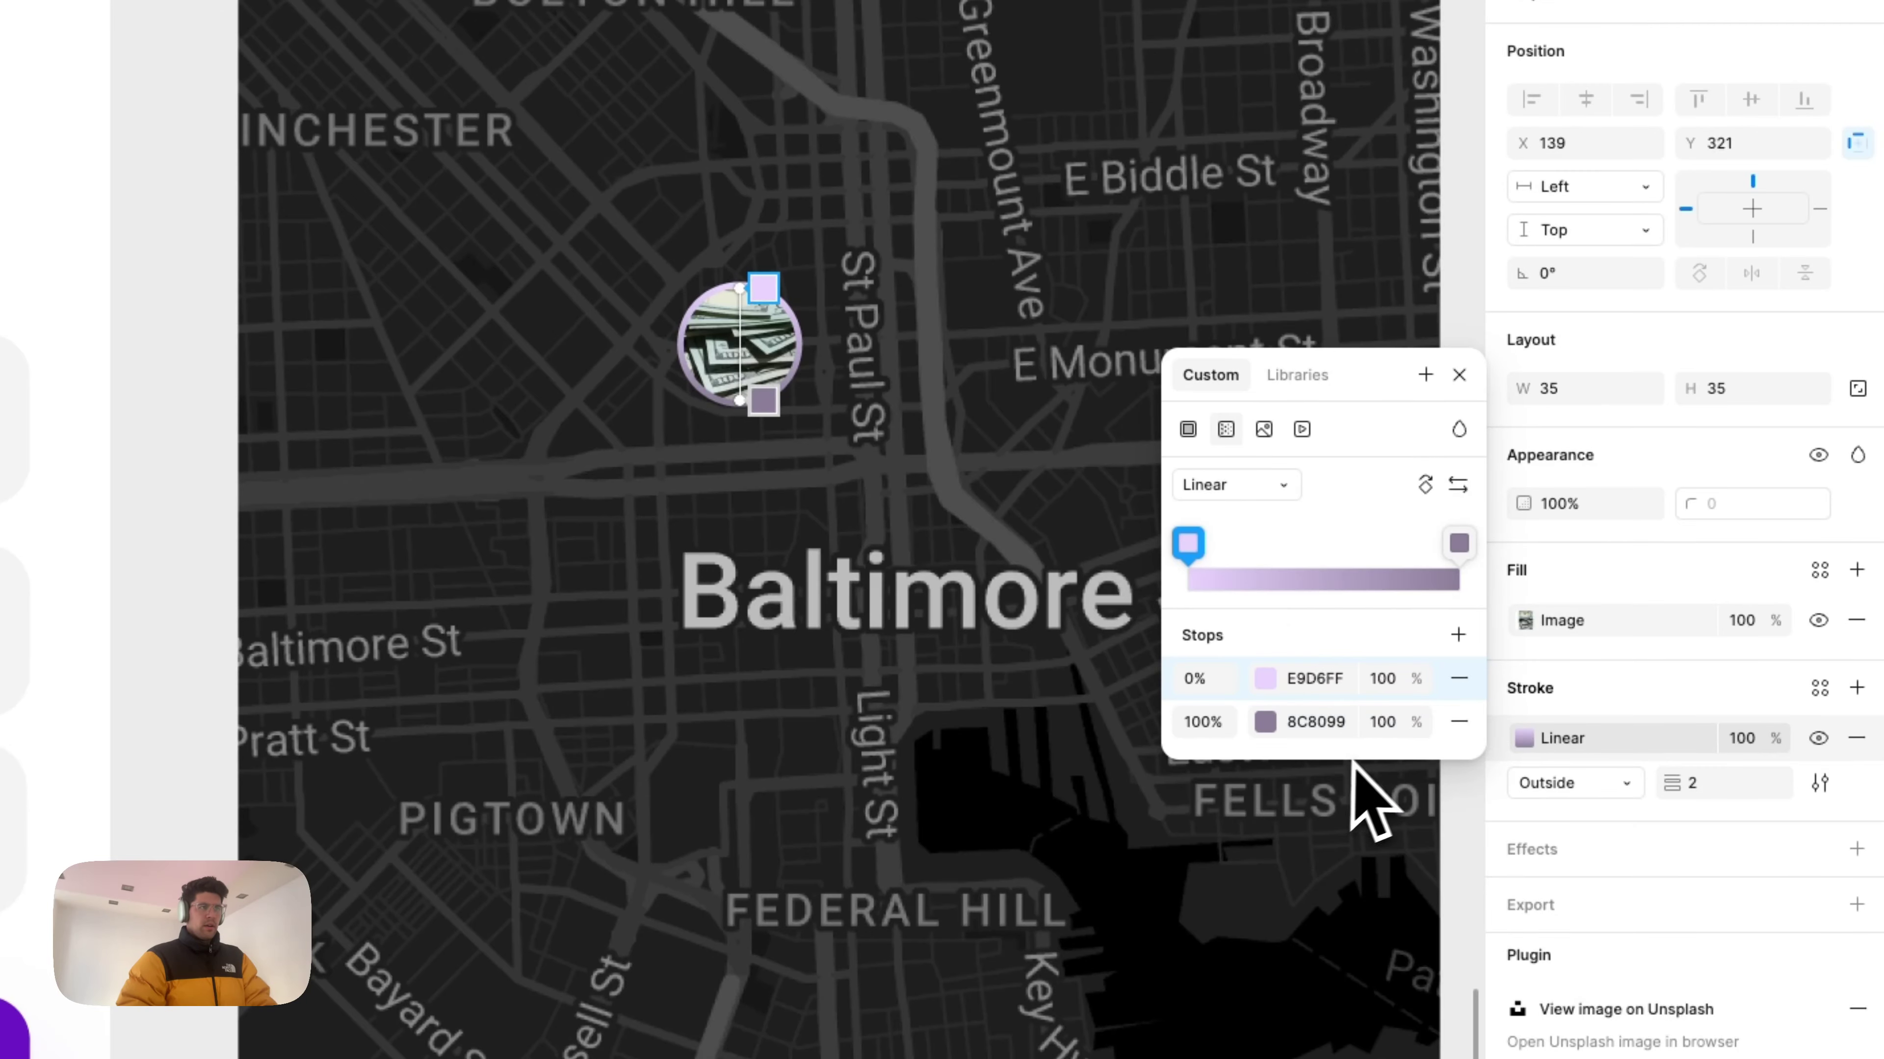
{"action": "left_click", "coordinate": [1265, 722]}
{"action": "left_click_drag", "start_coordinate": [896, 576], "coordinate": [669, 390]}
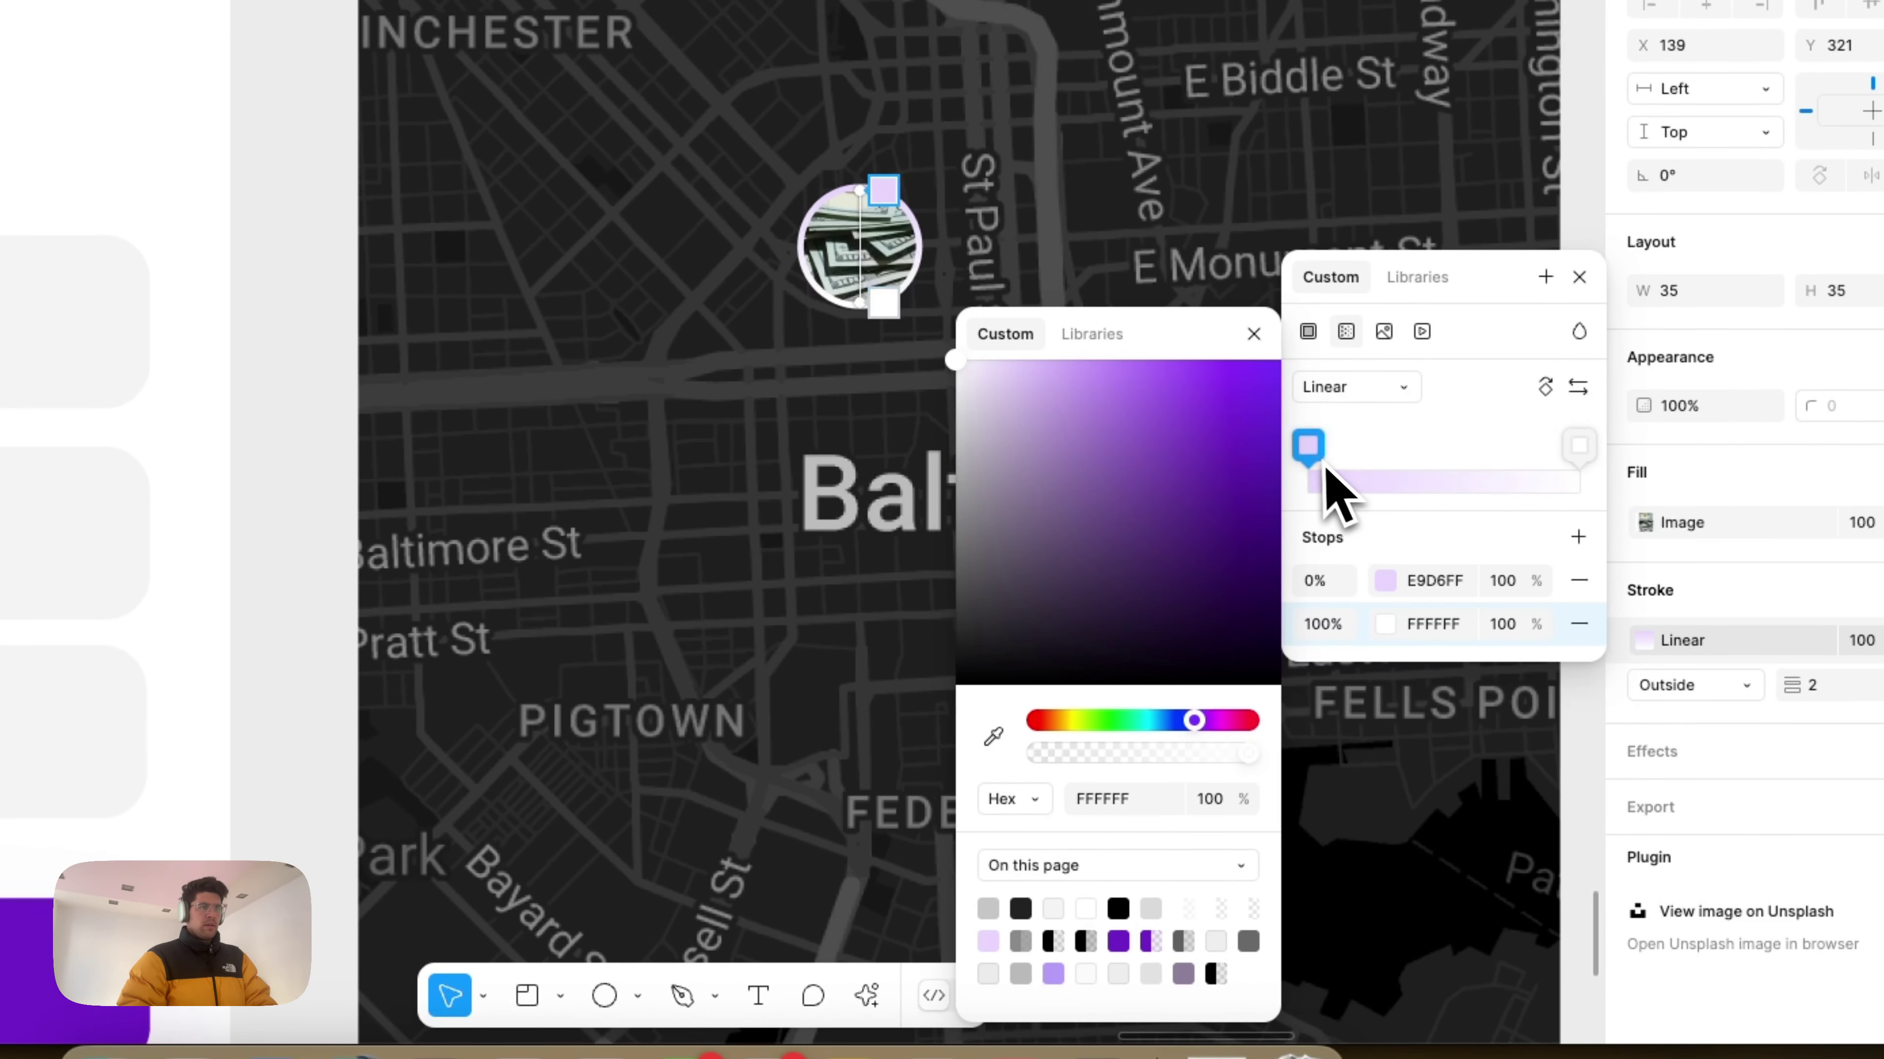
{"action": "left_click", "coordinate": [1313, 452]}
{"action": "left_click", "coordinate": [1119, 942]}
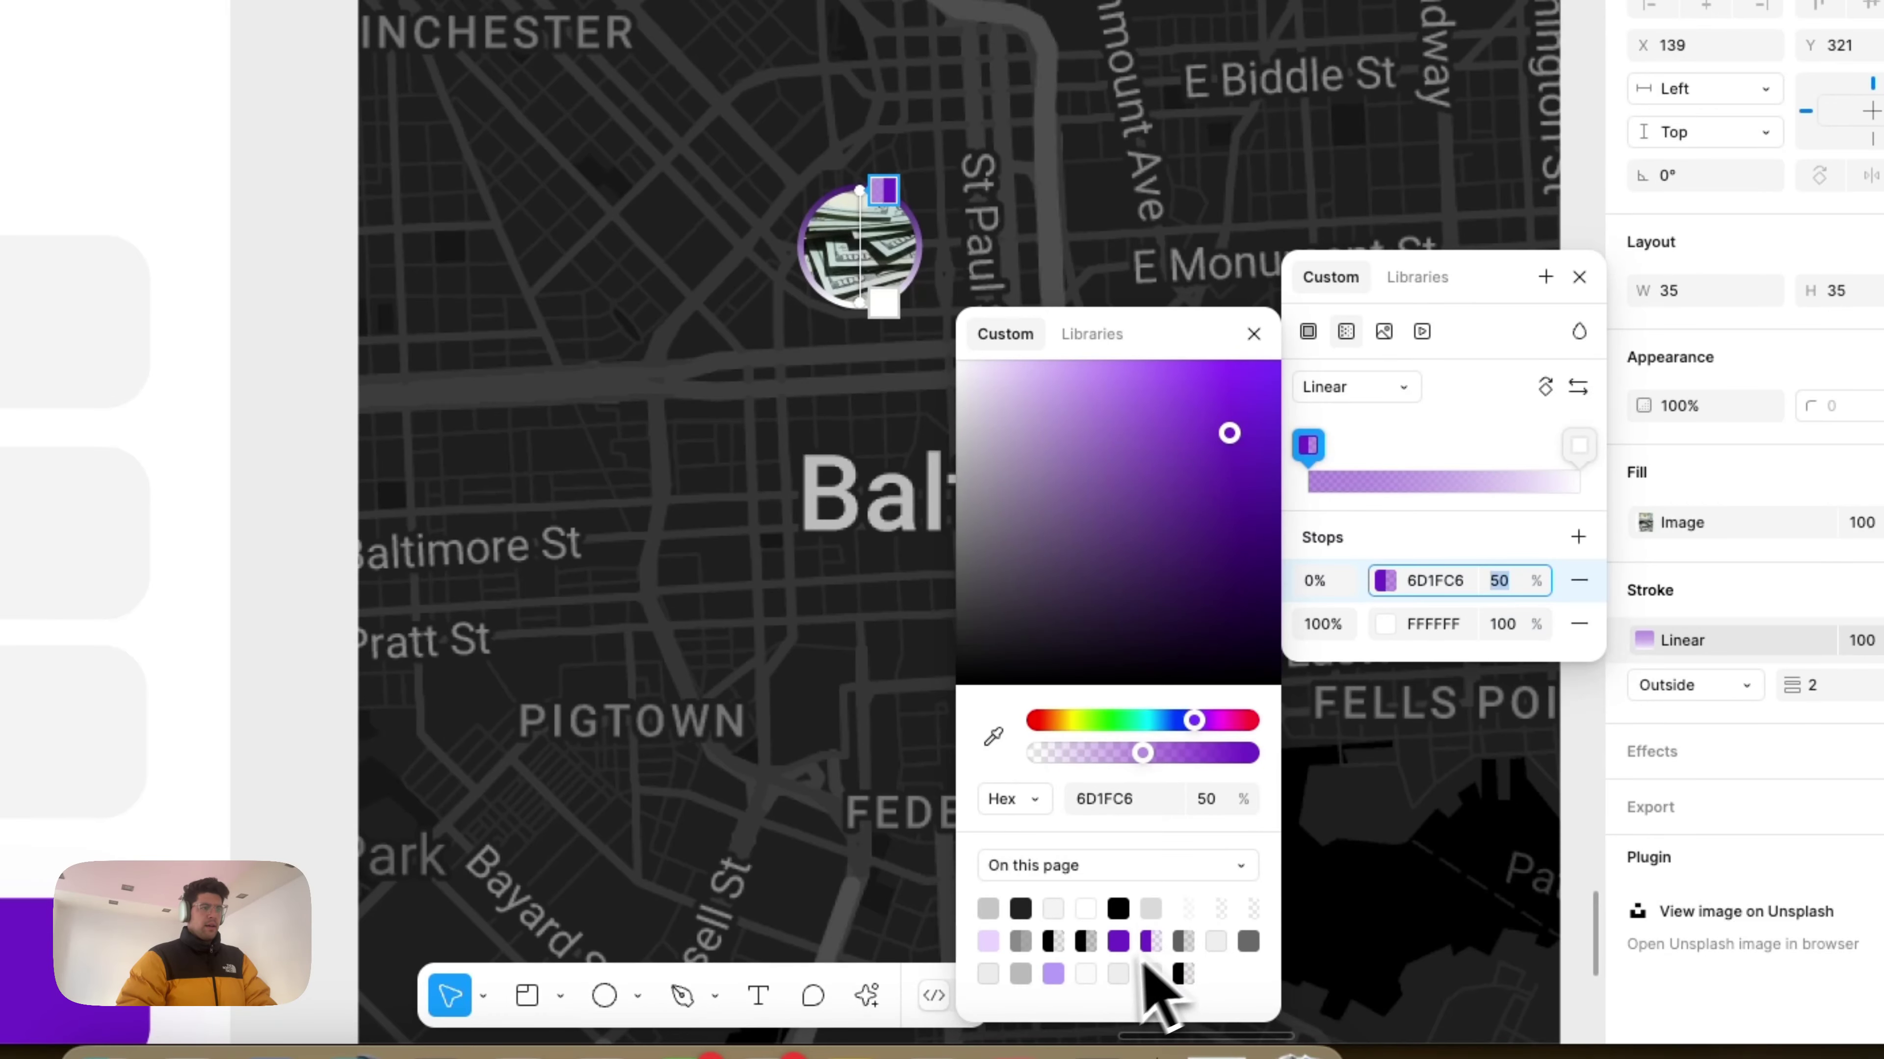
{"action": "left_click", "coordinate": [989, 942]}
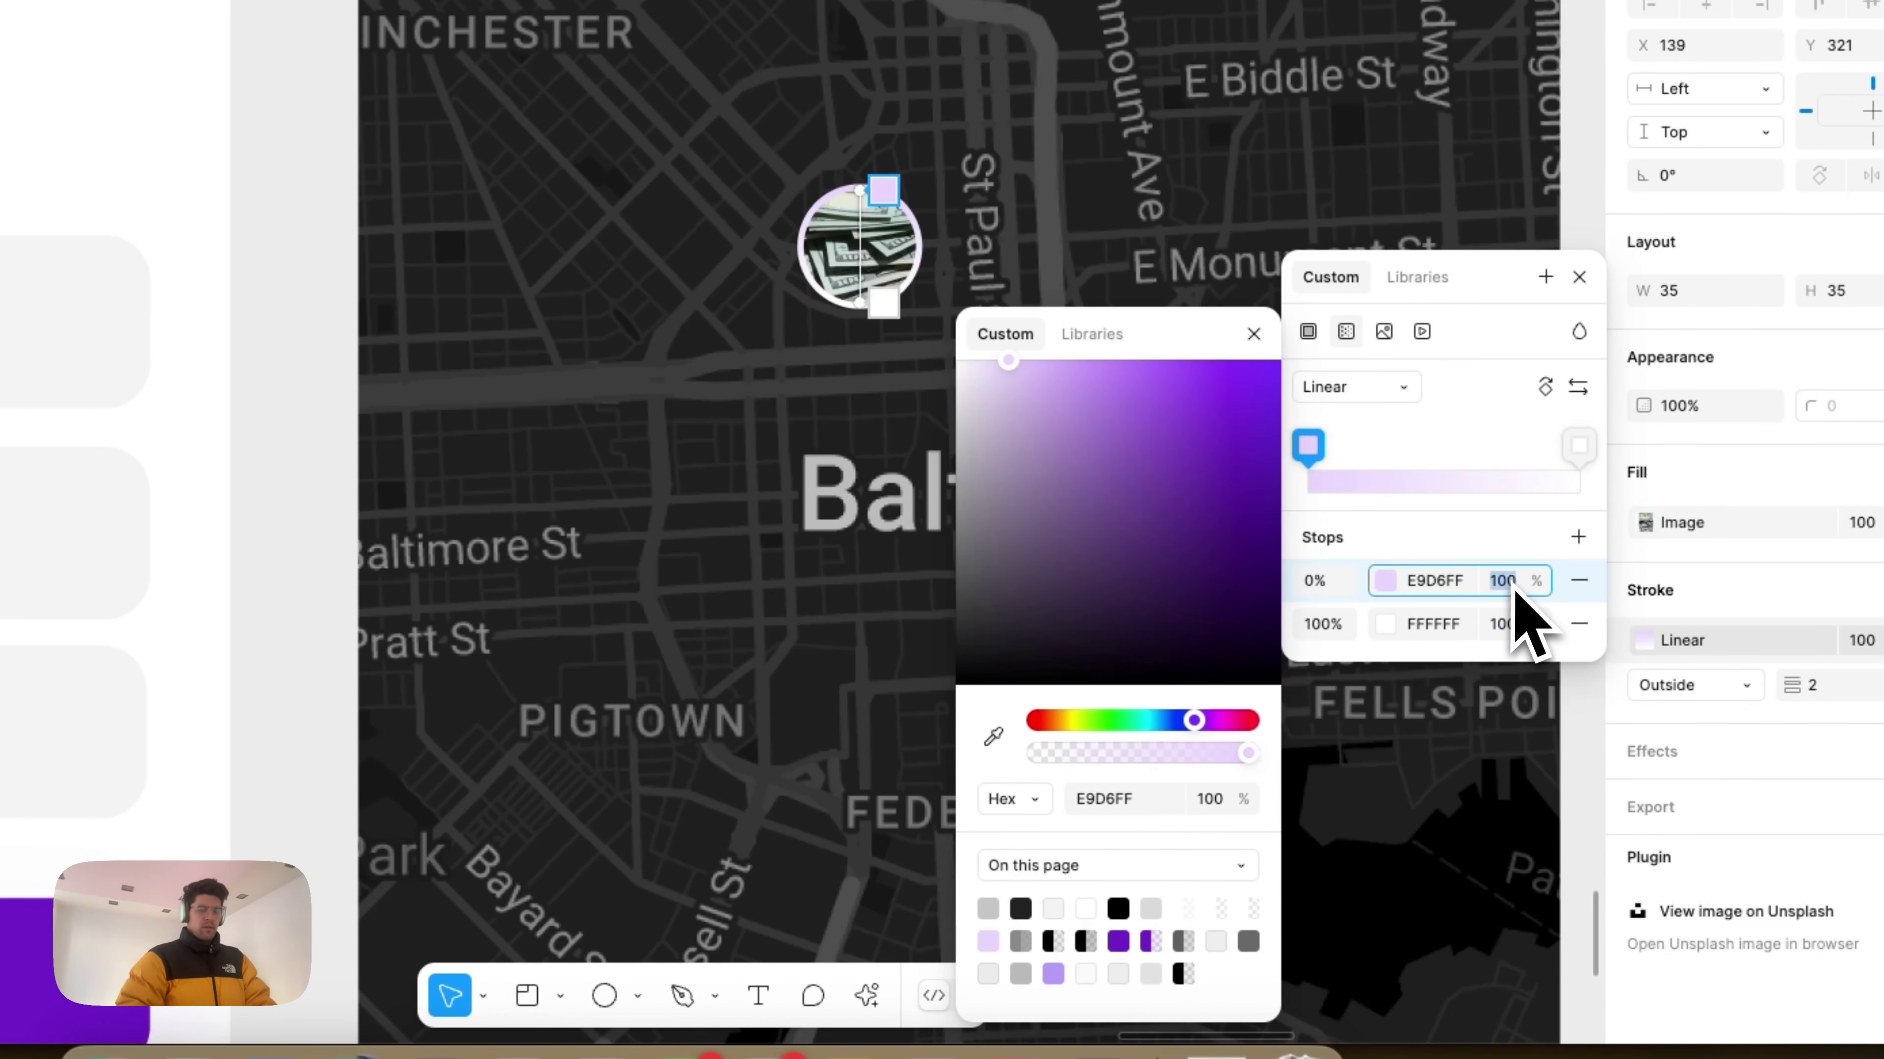
Step: Undo the gradient changes on the circle's stroke to return to a solid color
{"action": "key", "text": "super+z"}
{"action": "key", "text": "super+z"}
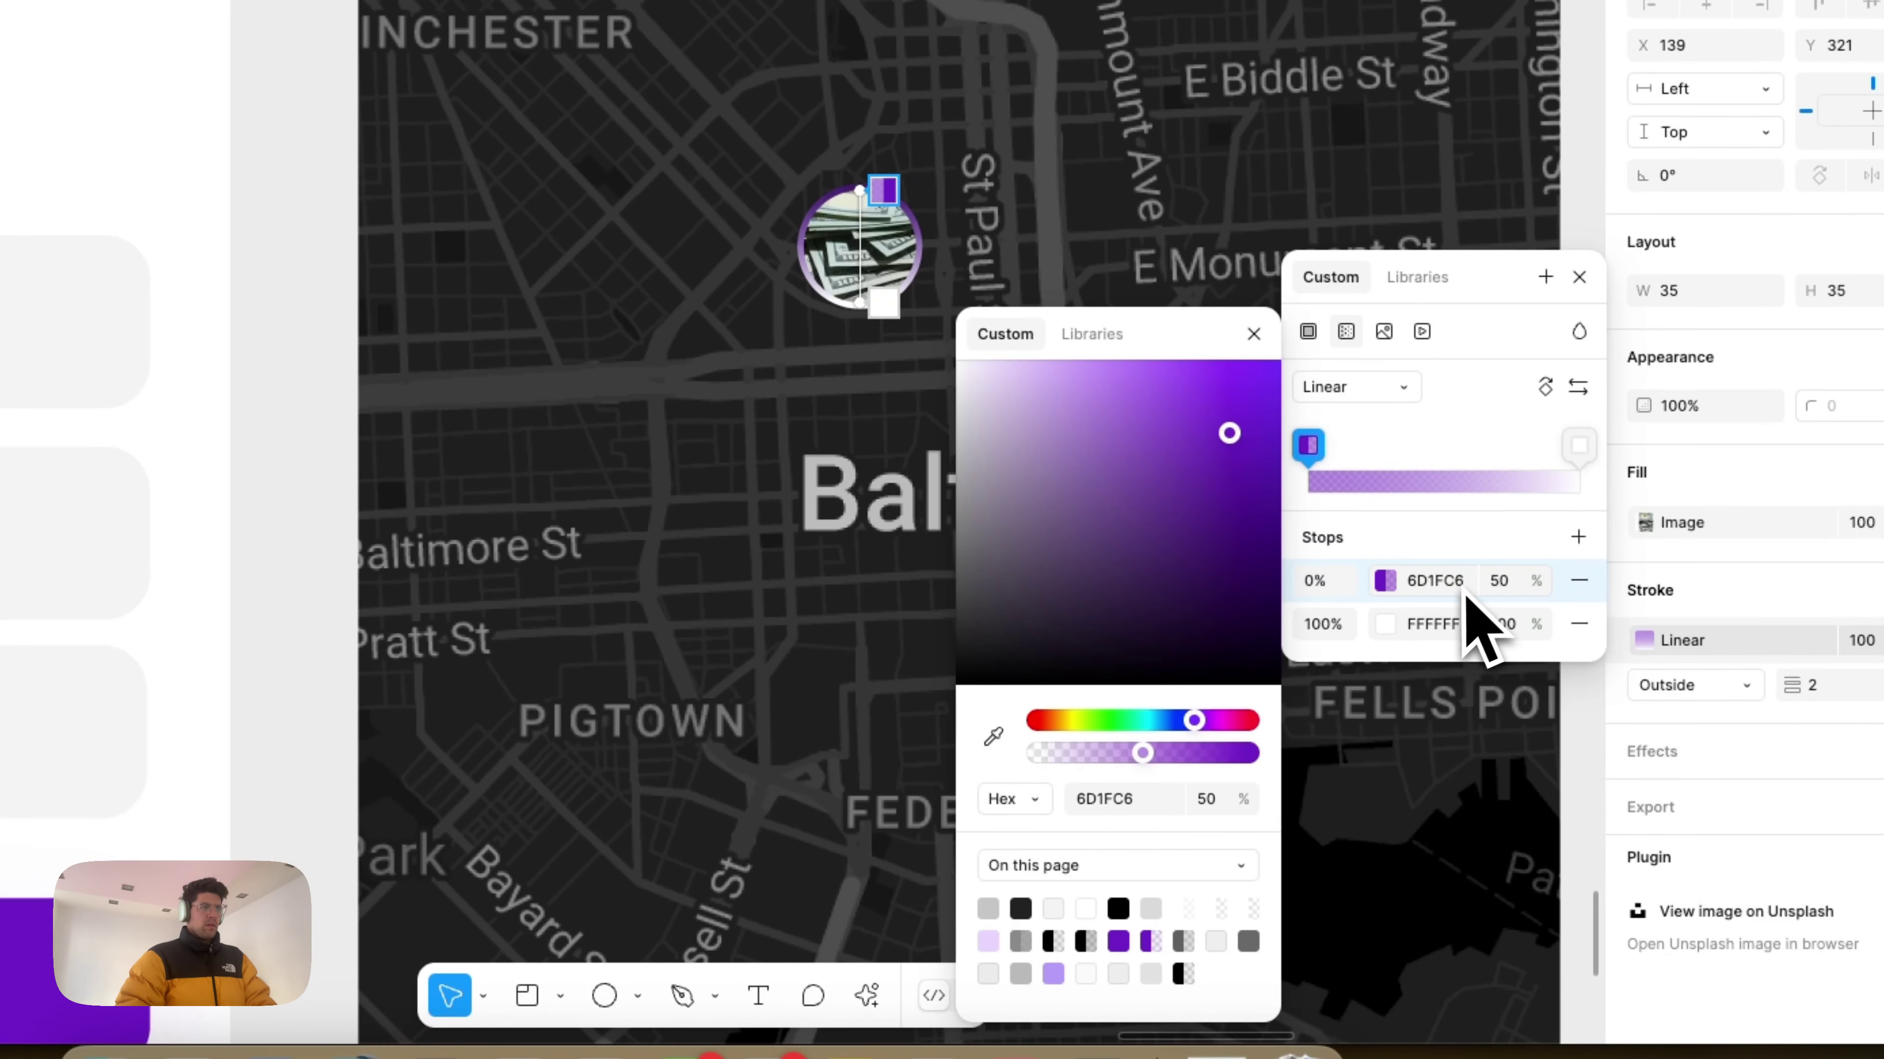
{"action": "key", "text": "super+shift+z"}
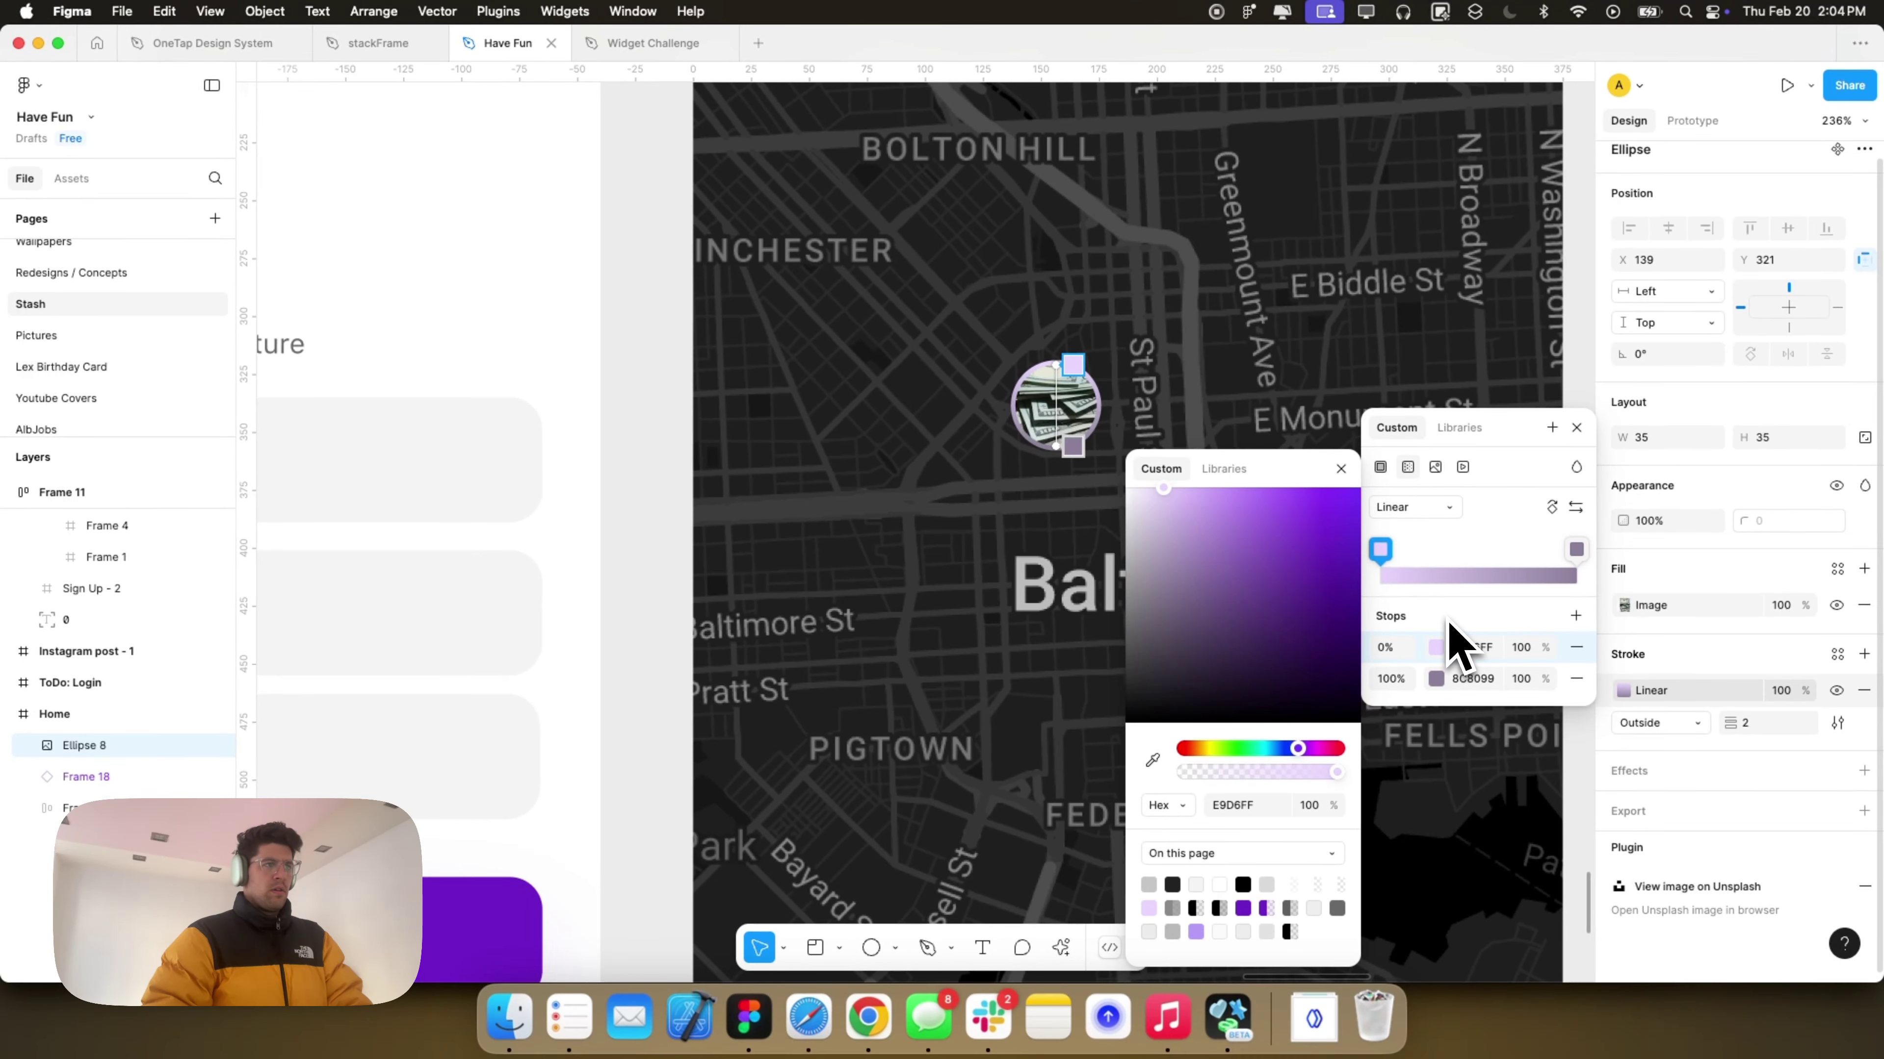
{"action": "key", "text": "super+z"}
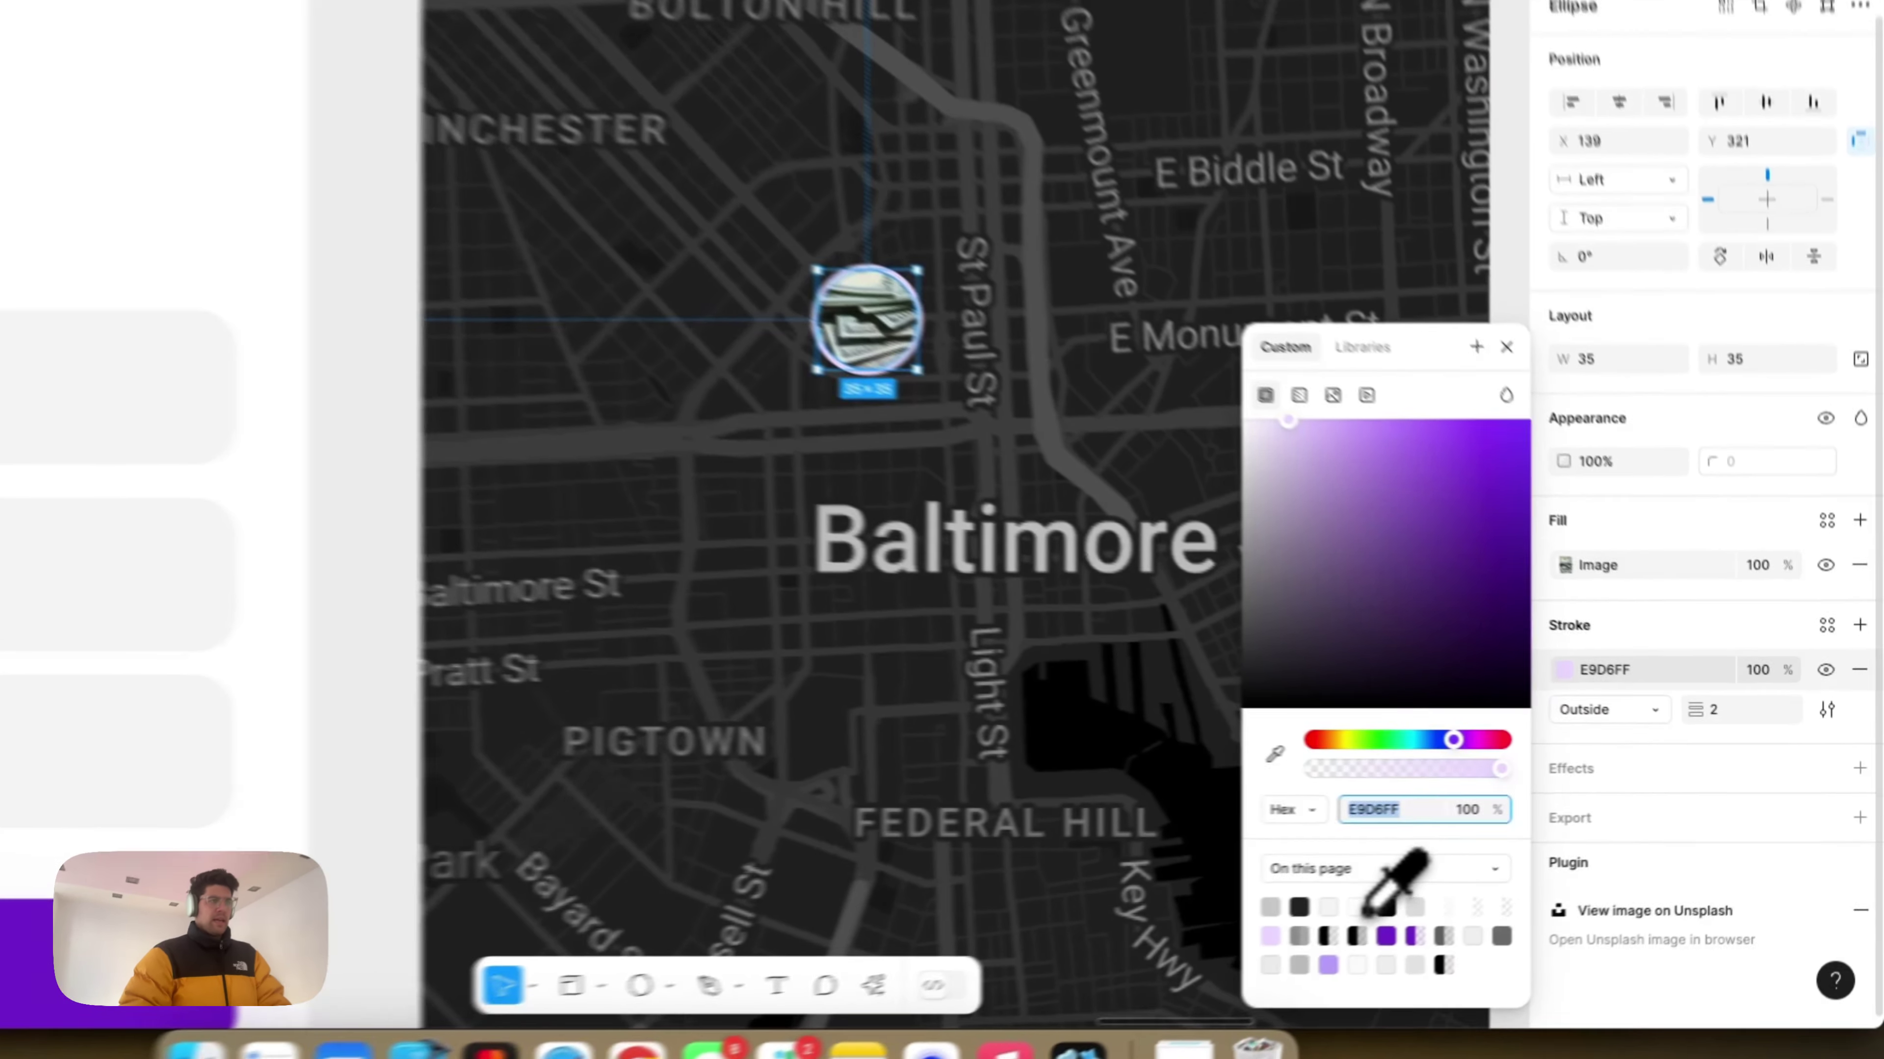
Step: Set the circle's outside stroke to solid white FFFFFF with a weight of 1
{"action": "left_click", "coordinate": [1455, 884]}
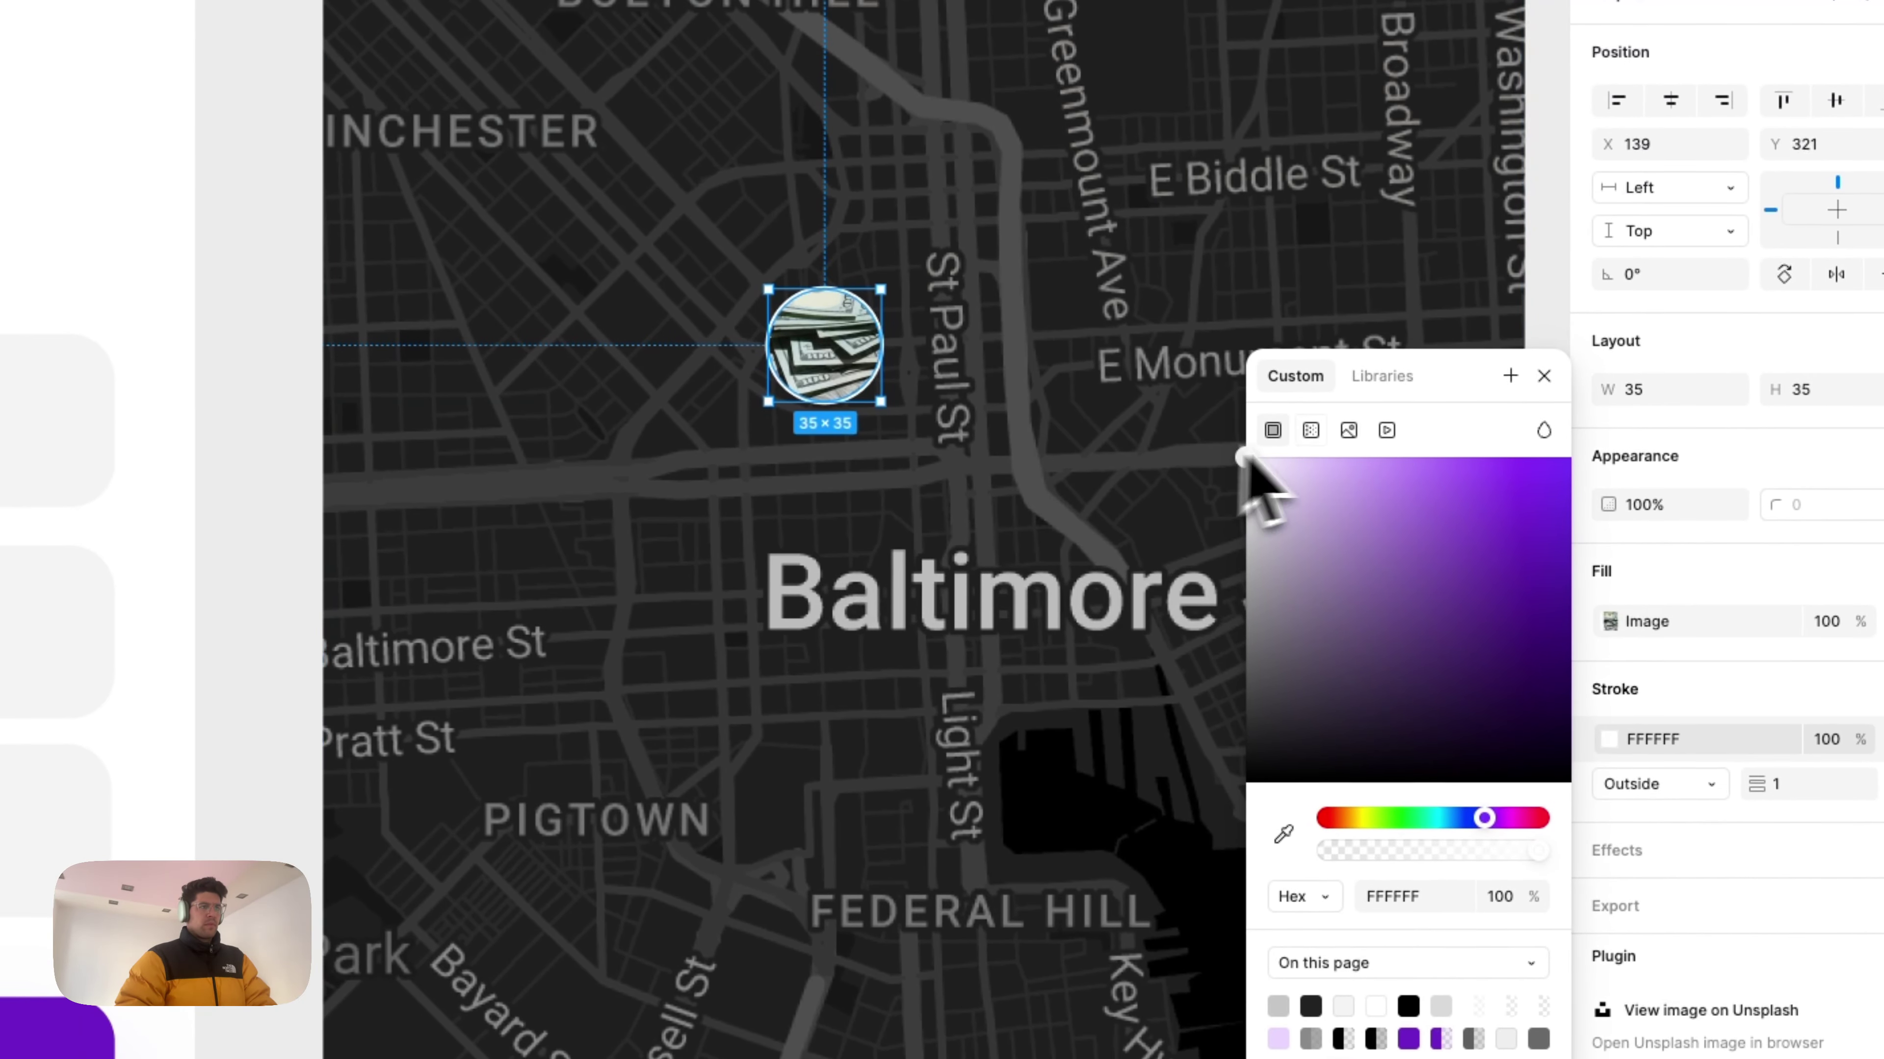
{"action": "left_click", "coordinate": [941, 537]}
{"action": "left_click", "coordinate": [869, 397]}
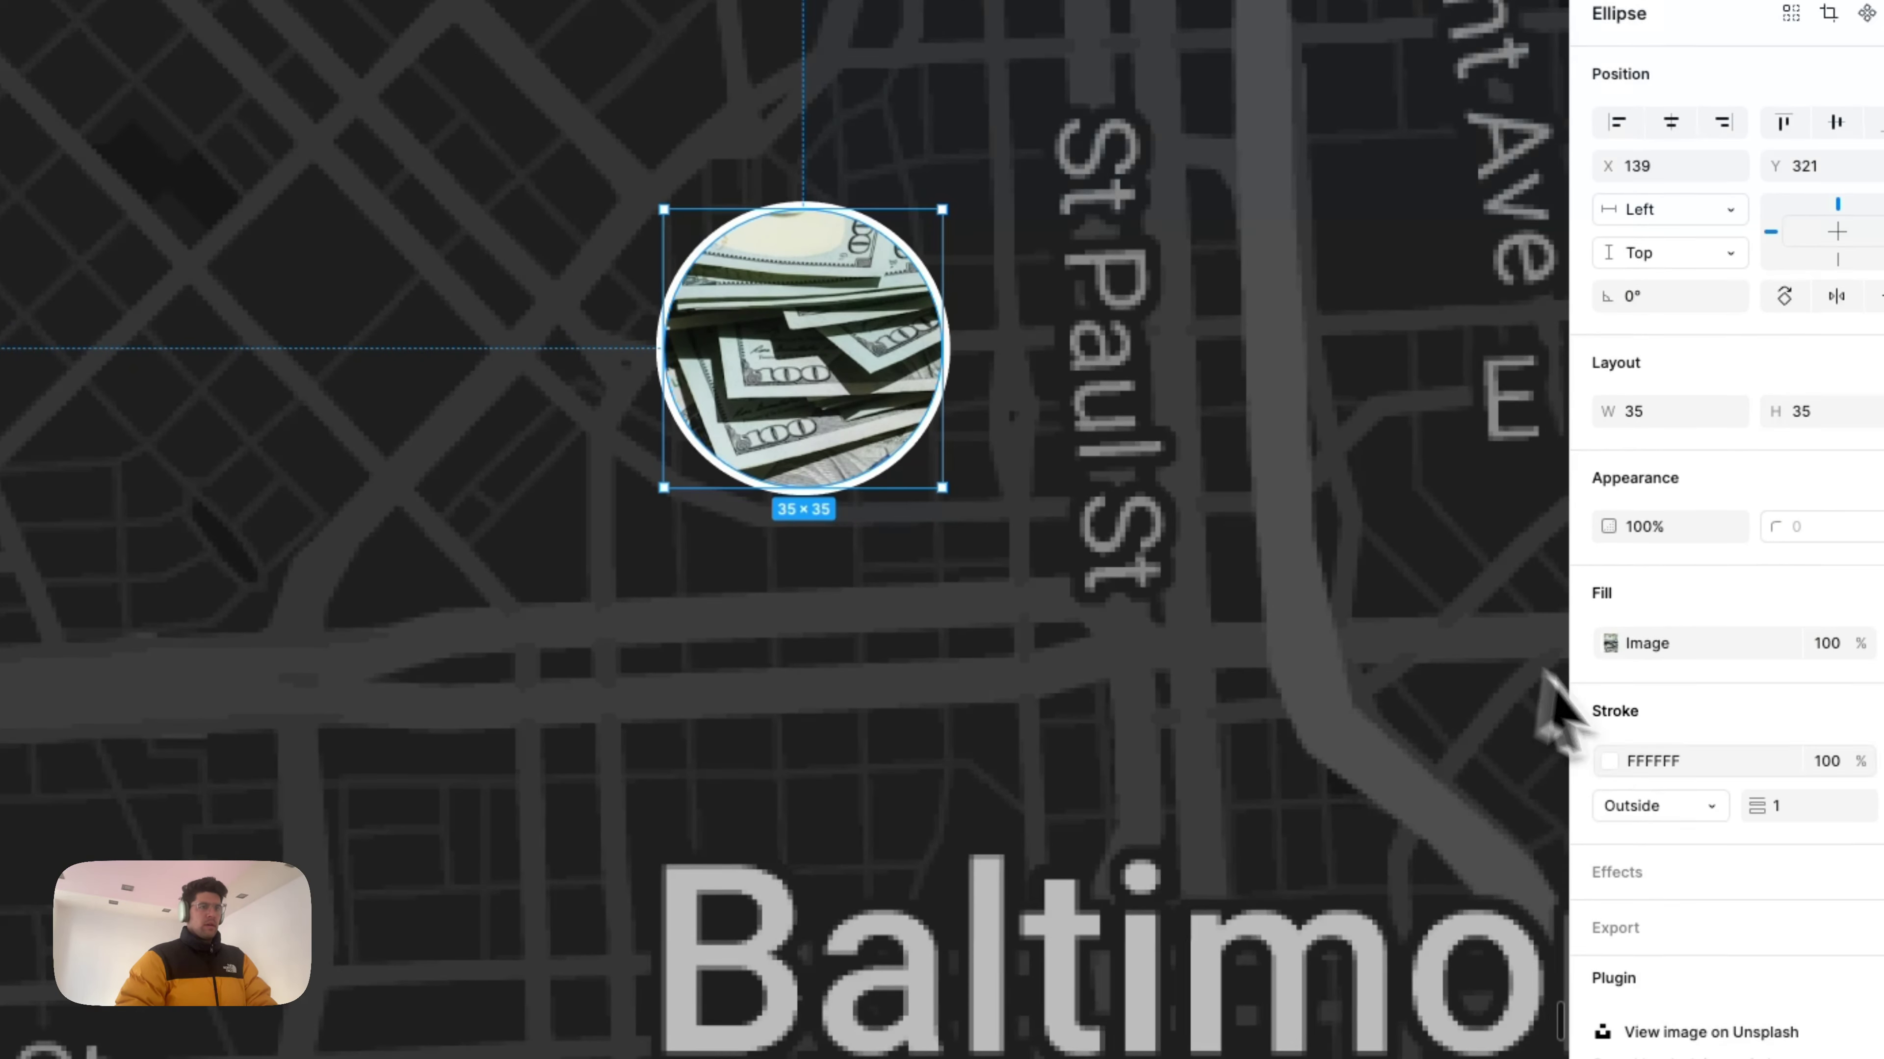
Step: Change the circle's stroke to a linear gradient from FFFFFF at 100% to FFFFFF at 30% opacity
{"action": "left_click", "coordinate": [1608, 761]}
{"action": "left_click", "coordinate": [1308, 433]}
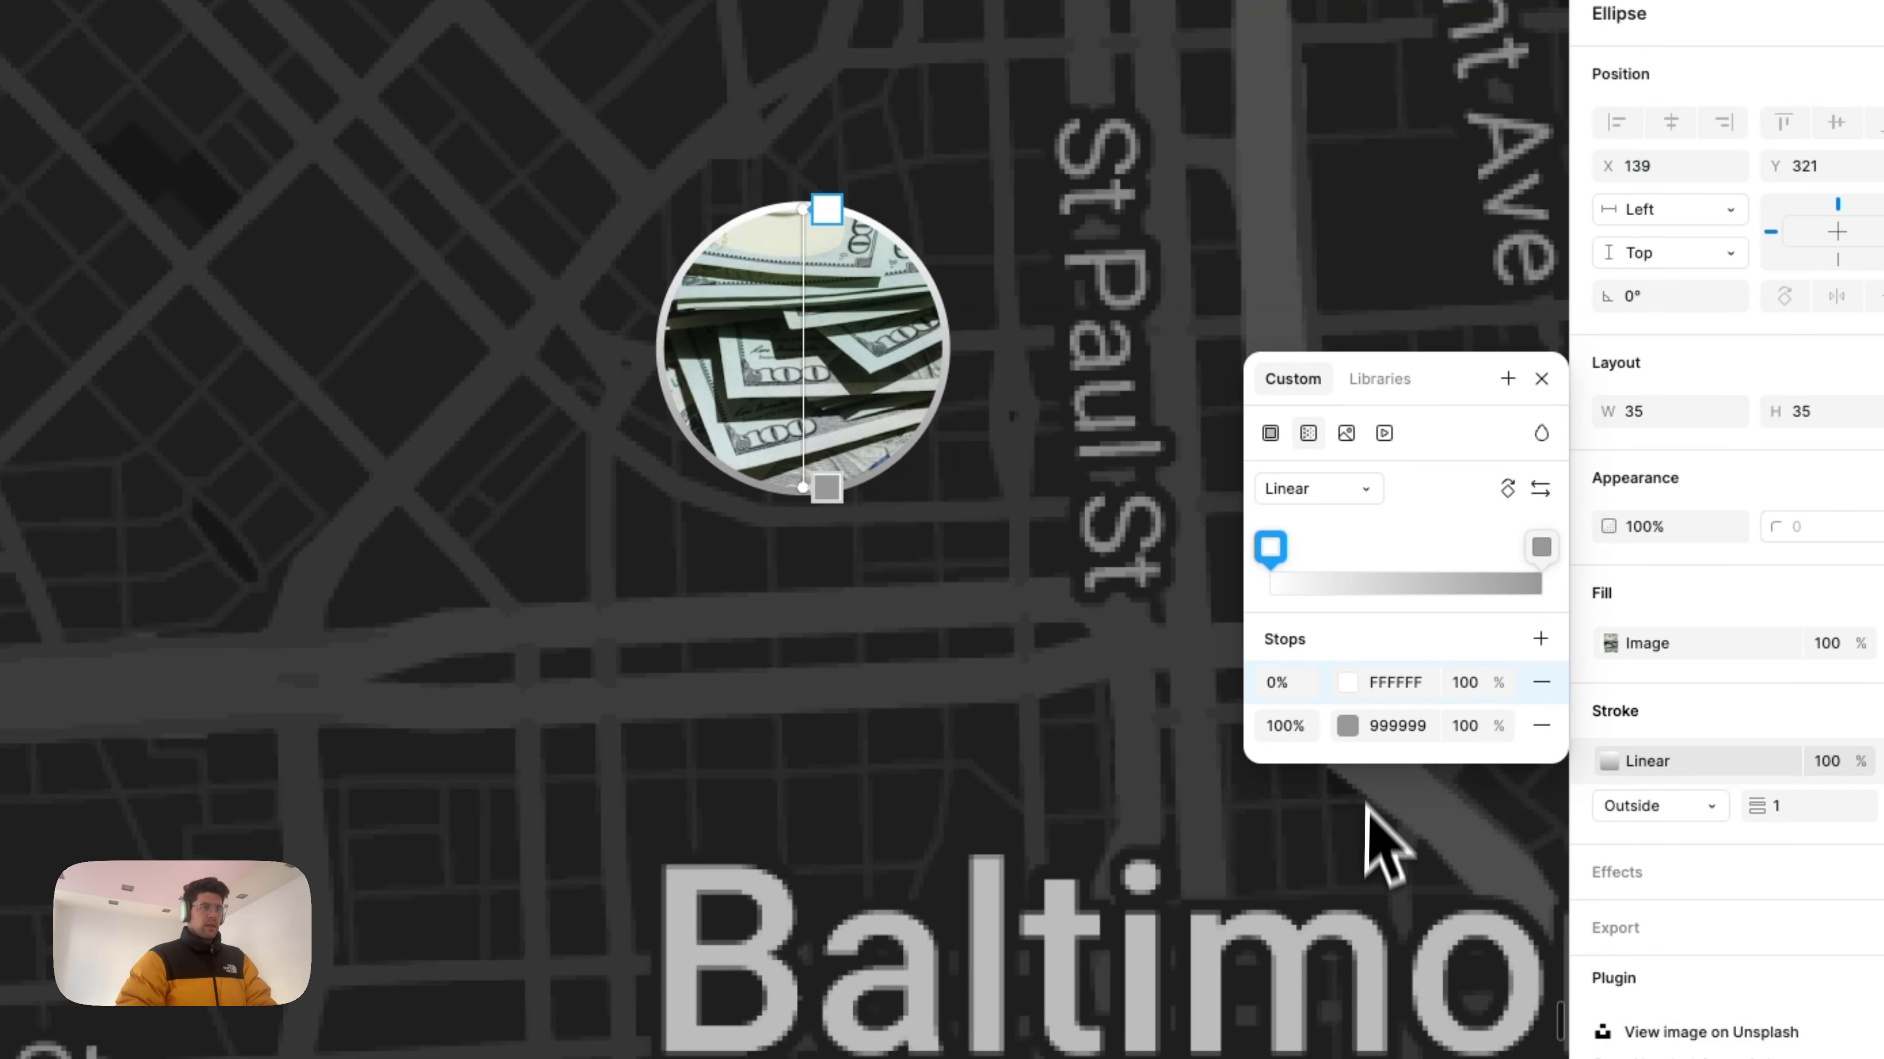
{"action": "left_click", "coordinate": [1348, 727]}
{"action": "type", "text": "FFFFFF"}
{"action": "key", "text": "Tab"}
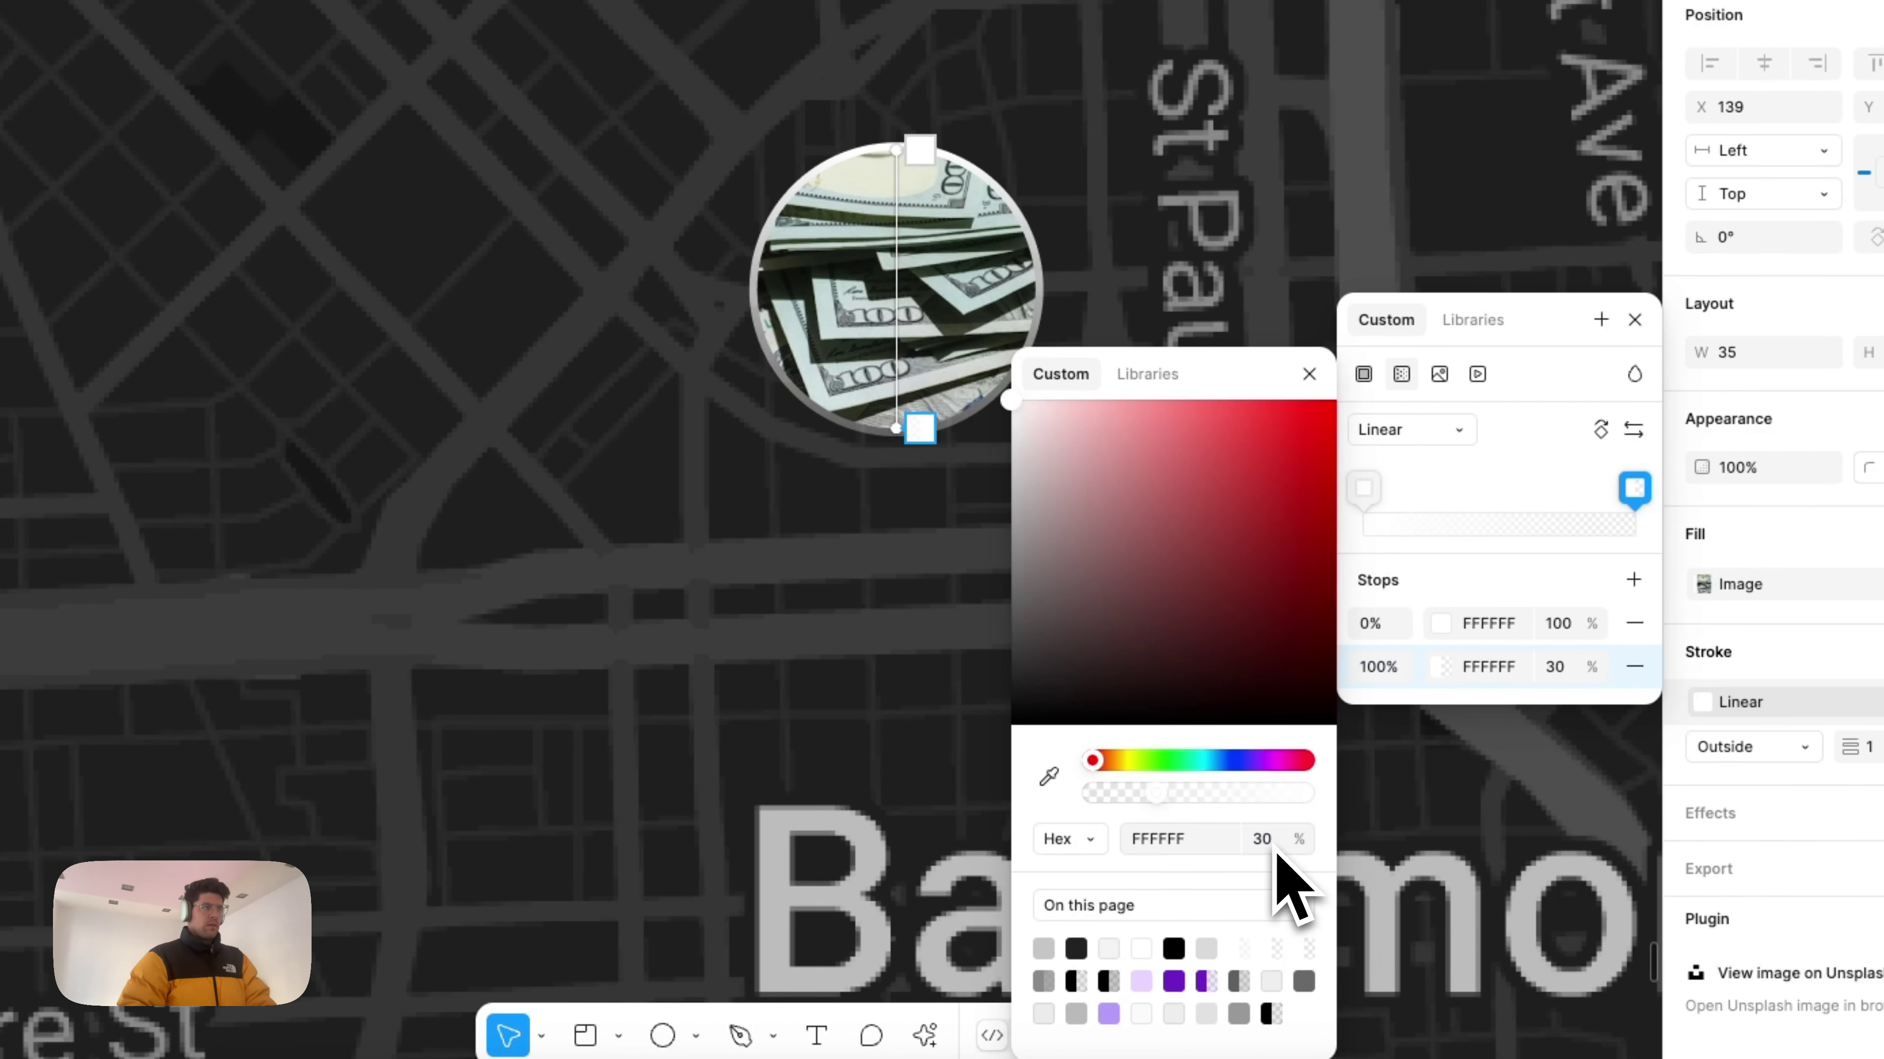
{"action": "key", "text": "Escape"}
{"action": "key", "text": "Escape"}
{"action": "key", "text": "Escape"}
Step: Scale the photo circle proportionally from its center down to 15 × 15
{"action": "scroll", "coordinate": [927, 734], "scroll_direction": "down", "scroll_amount": 10}
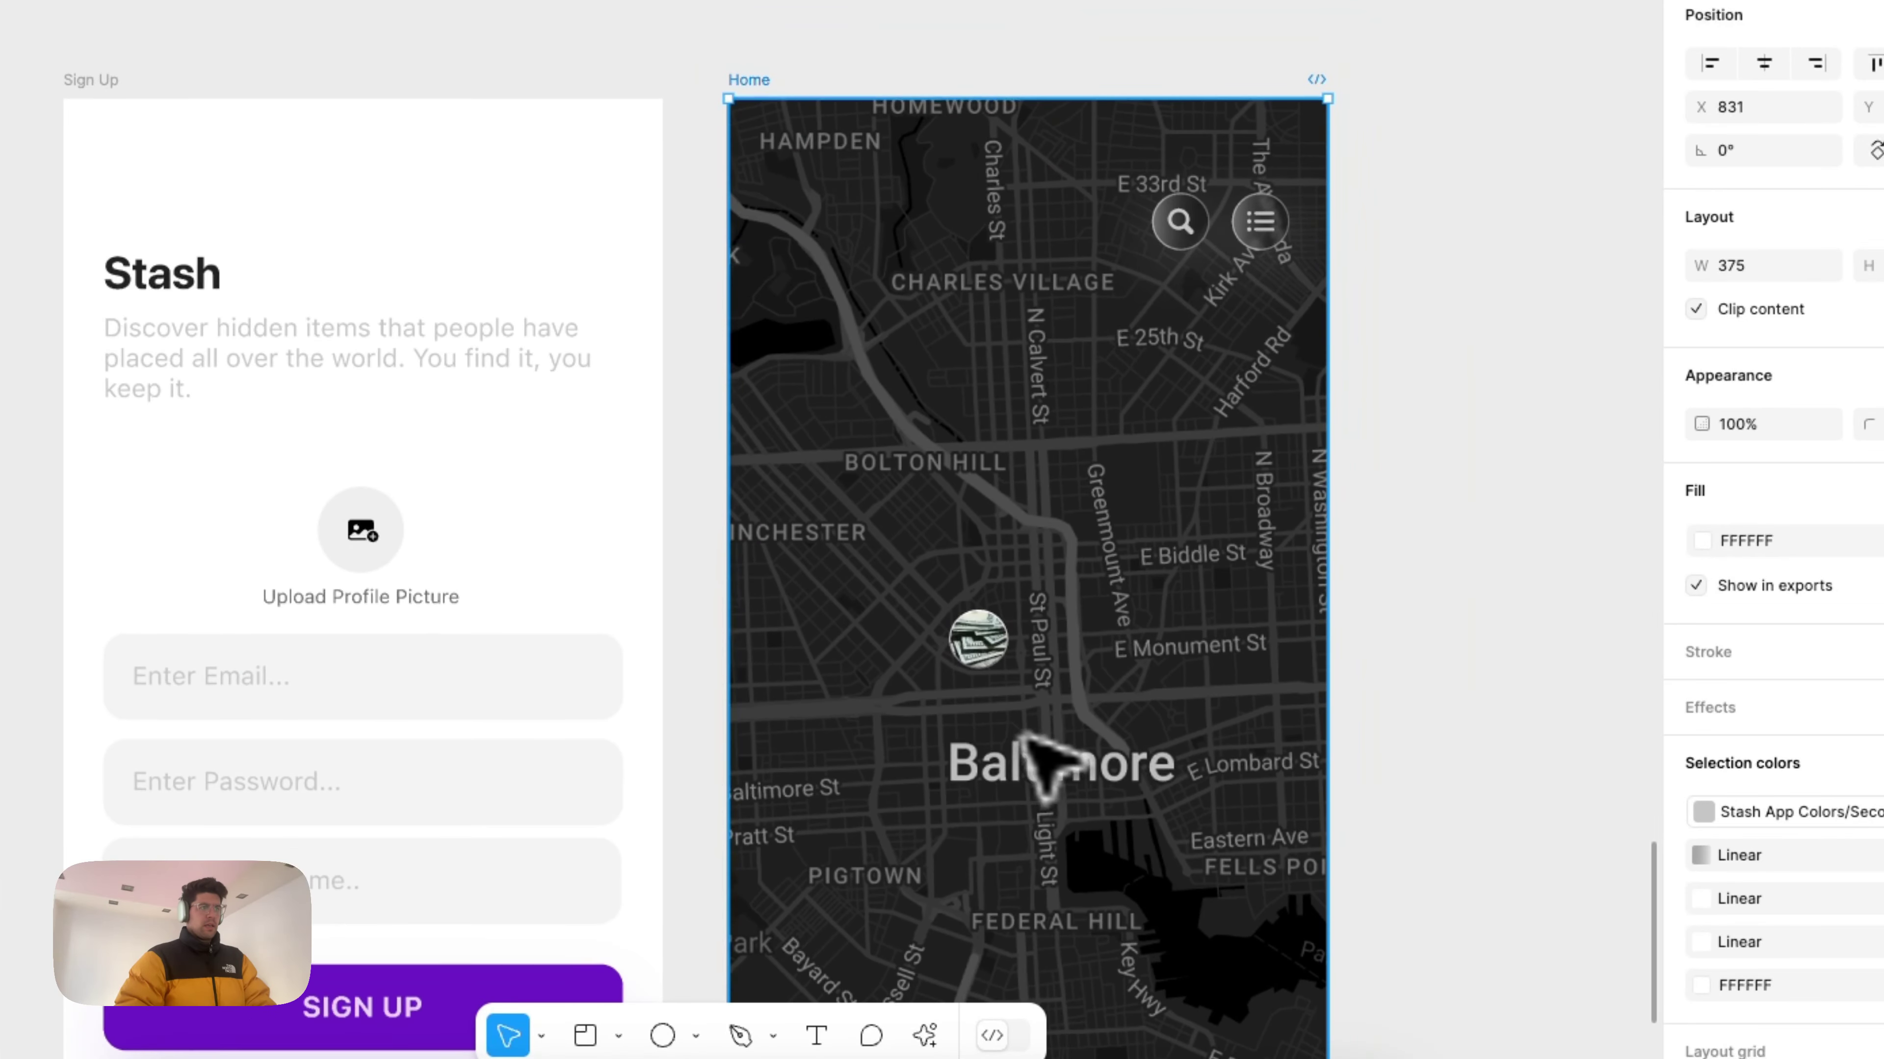
{"action": "scroll", "coordinate": [1046, 712], "scroll_direction": "down", "scroll_amount": 3}
{"action": "left_click", "coordinate": [978, 446]}
{"action": "scroll", "coordinate": [945, 519], "scroll_direction": "up", "scroll_amount": 5}
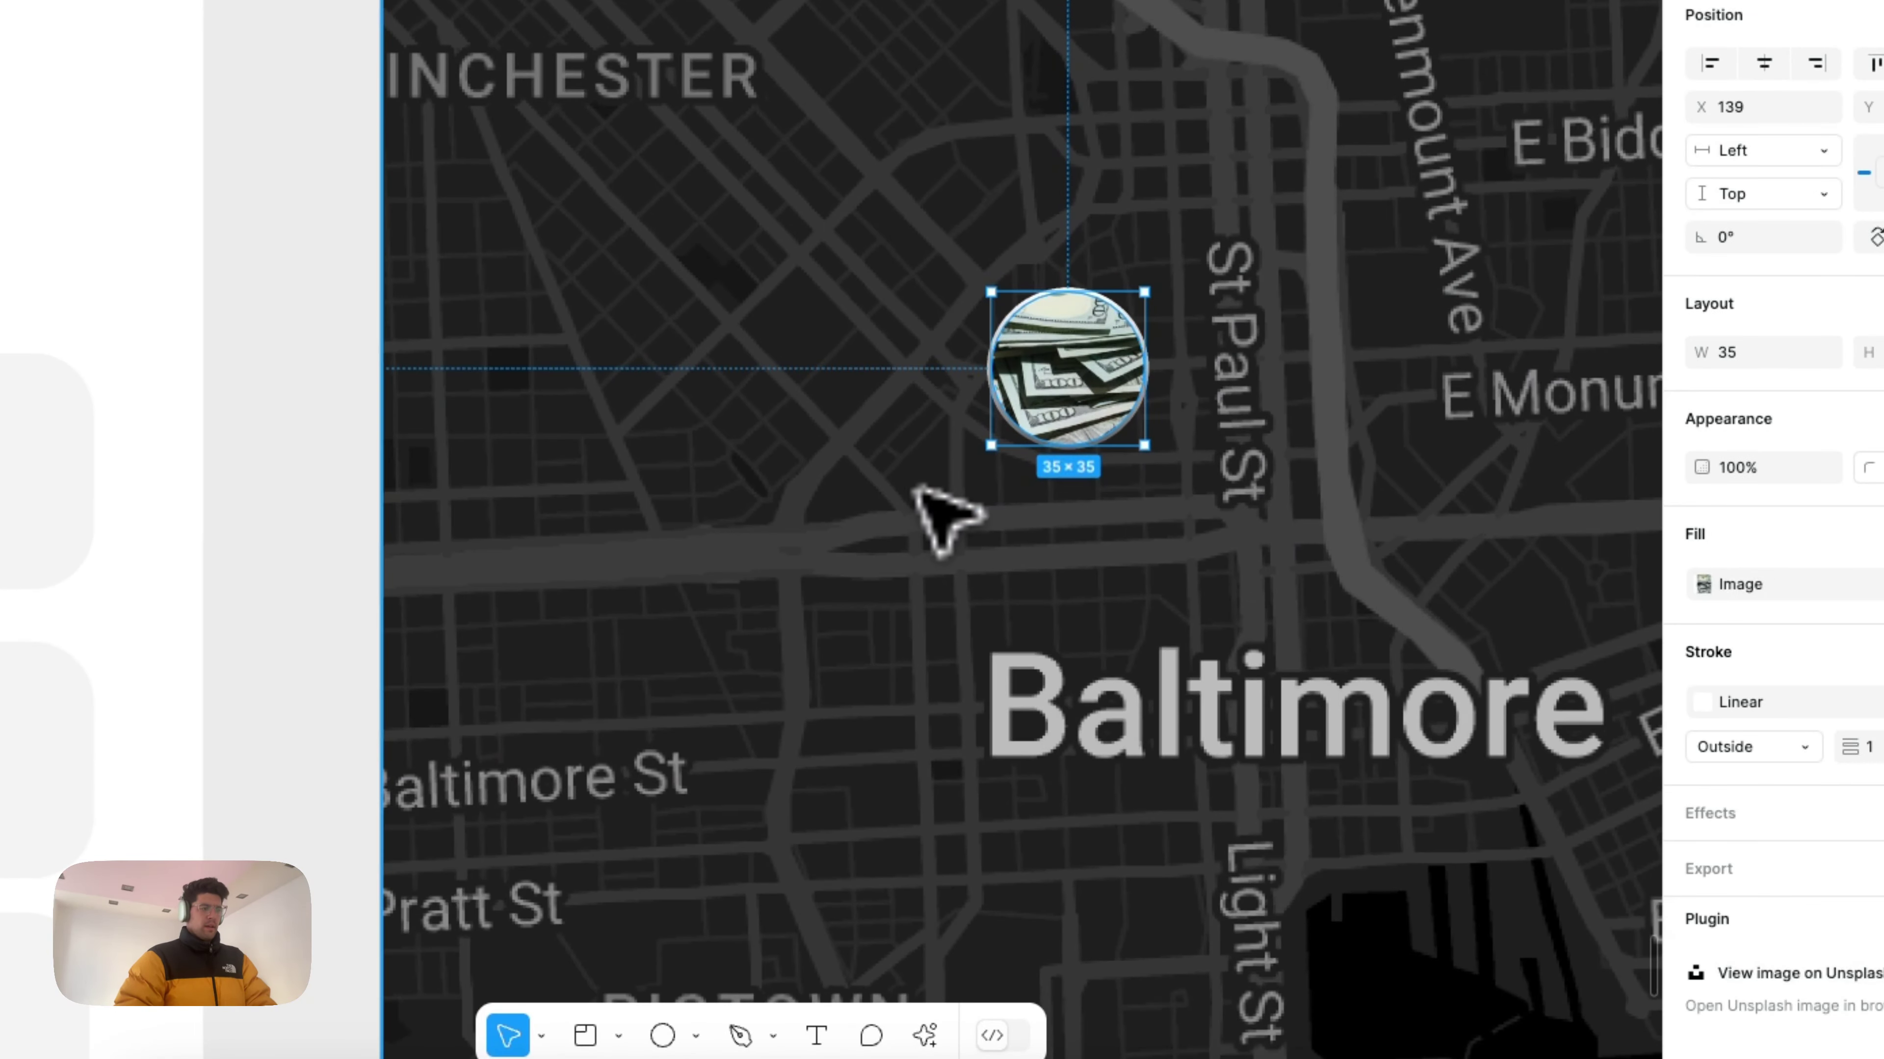
{"action": "key", "text": "k"}
{"action": "left_click_drag", "start_coordinate": [1073, 301], "coordinate": [1077, 362]}
{"action": "scroll", "coordinate": [1090, 437], "scroll_direction": "down", "scroll_amount": 5}
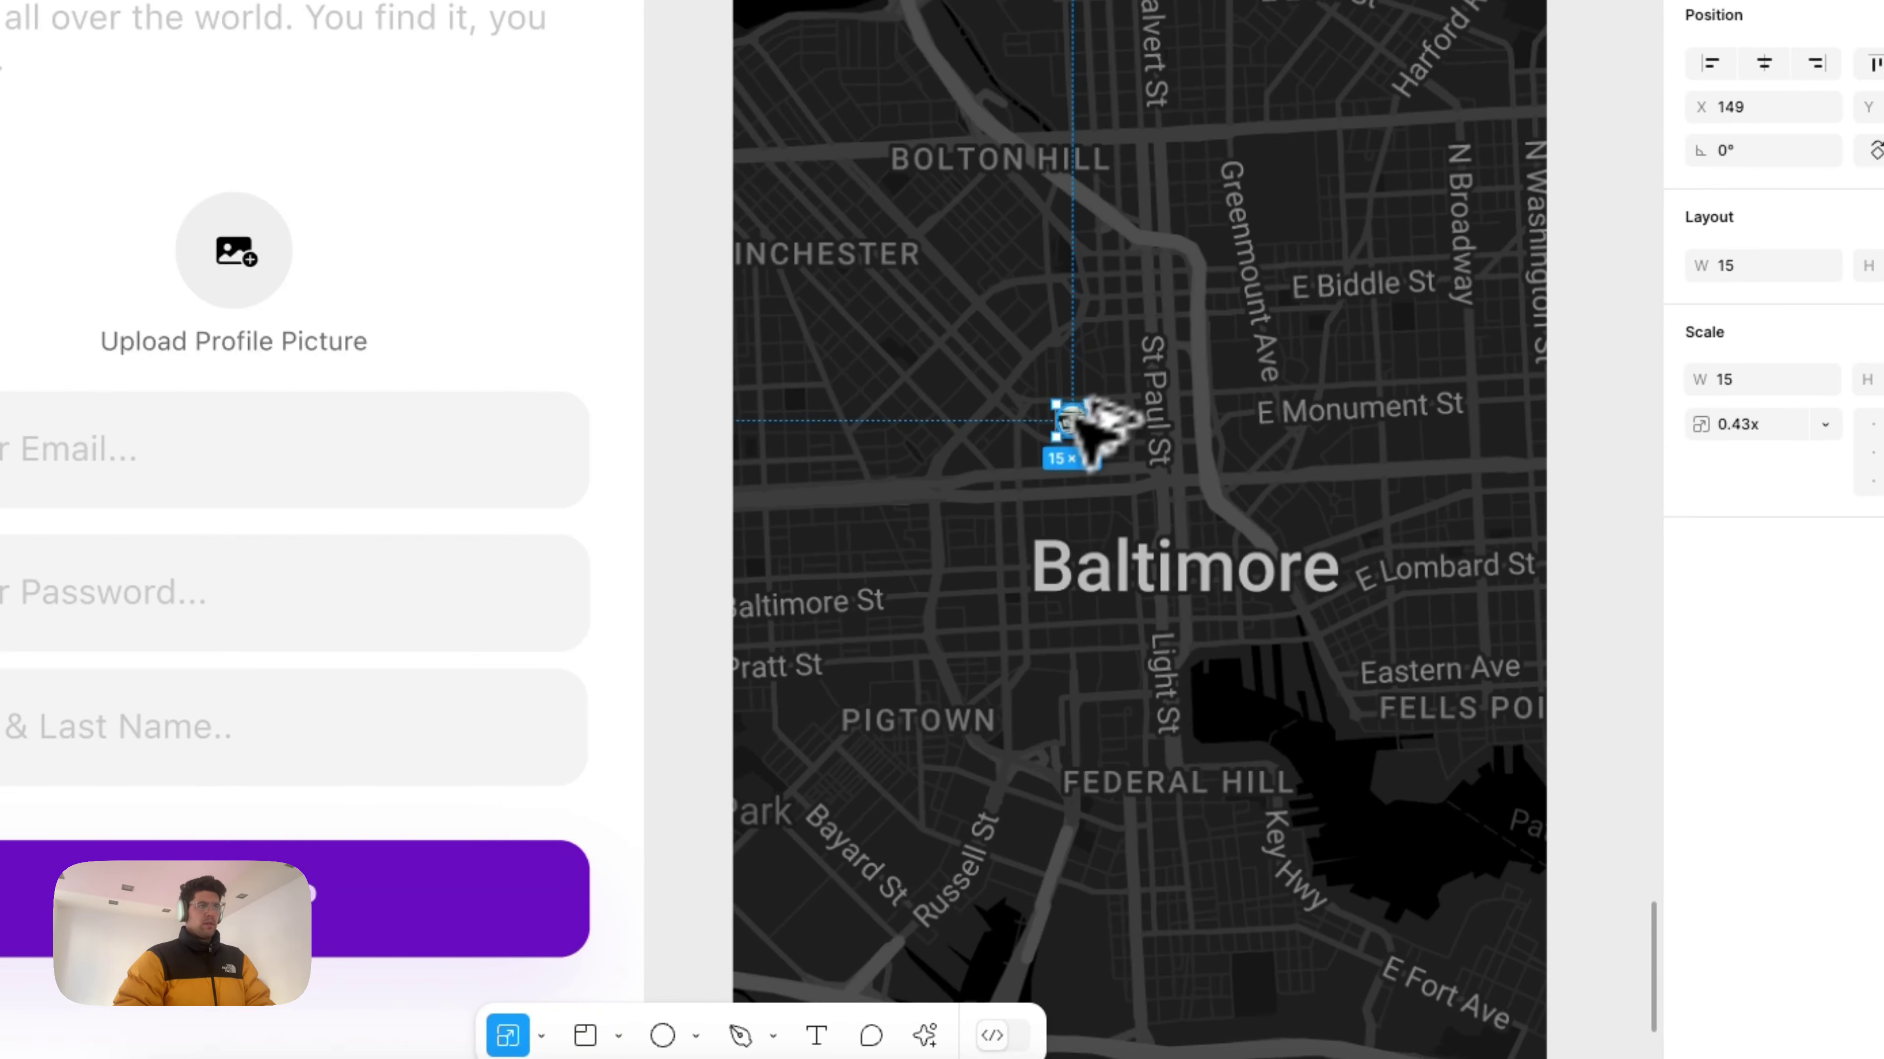
Step: Place six copies of the 15 × 15 photo marker around the Baltimore map and leave the Scale tool
{"action": "left_click_drag", "start_coordinate": [913, 249], "coordinate": [903, 768]}
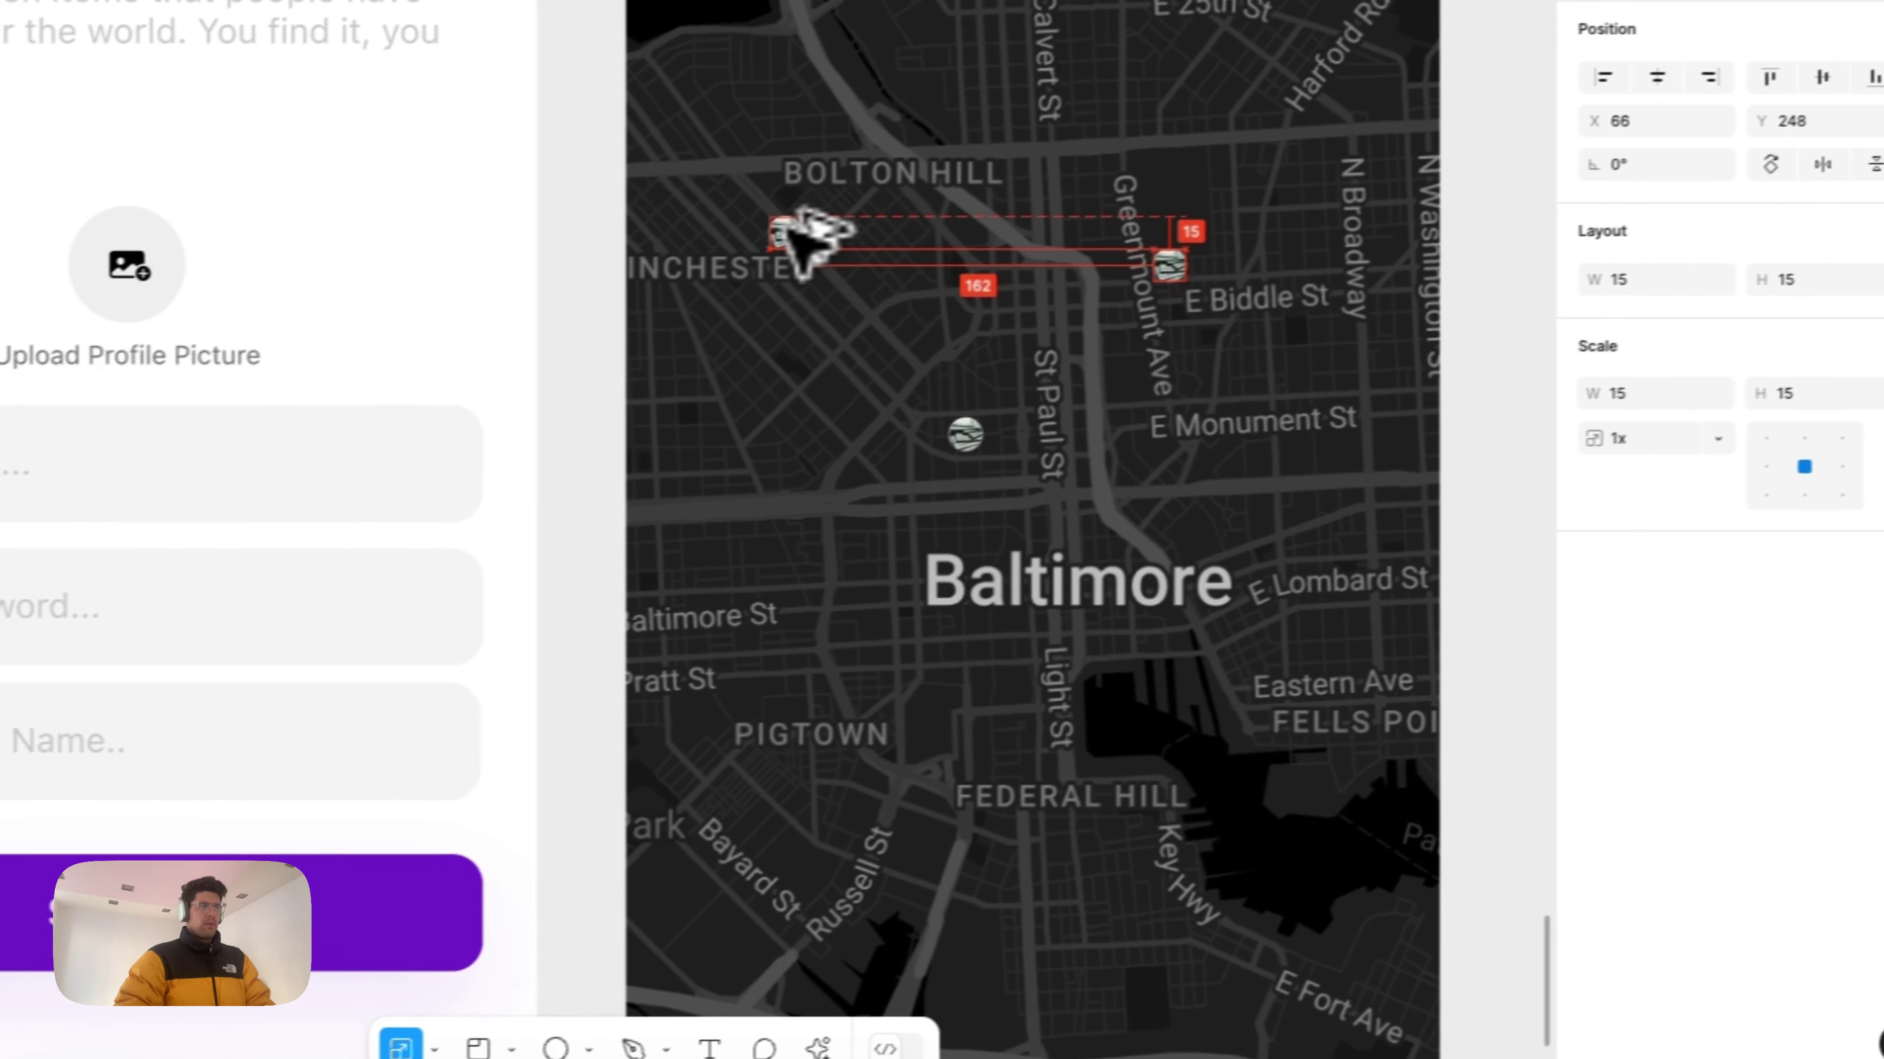
{"action": "left_click_drag", "start_coordinate": [756, 803], "coordinate": [1270, 741]}
{"action": "scroll", "coordinate": [1148, 884], "scroll_direction": "down", "scroll_amount": 5}
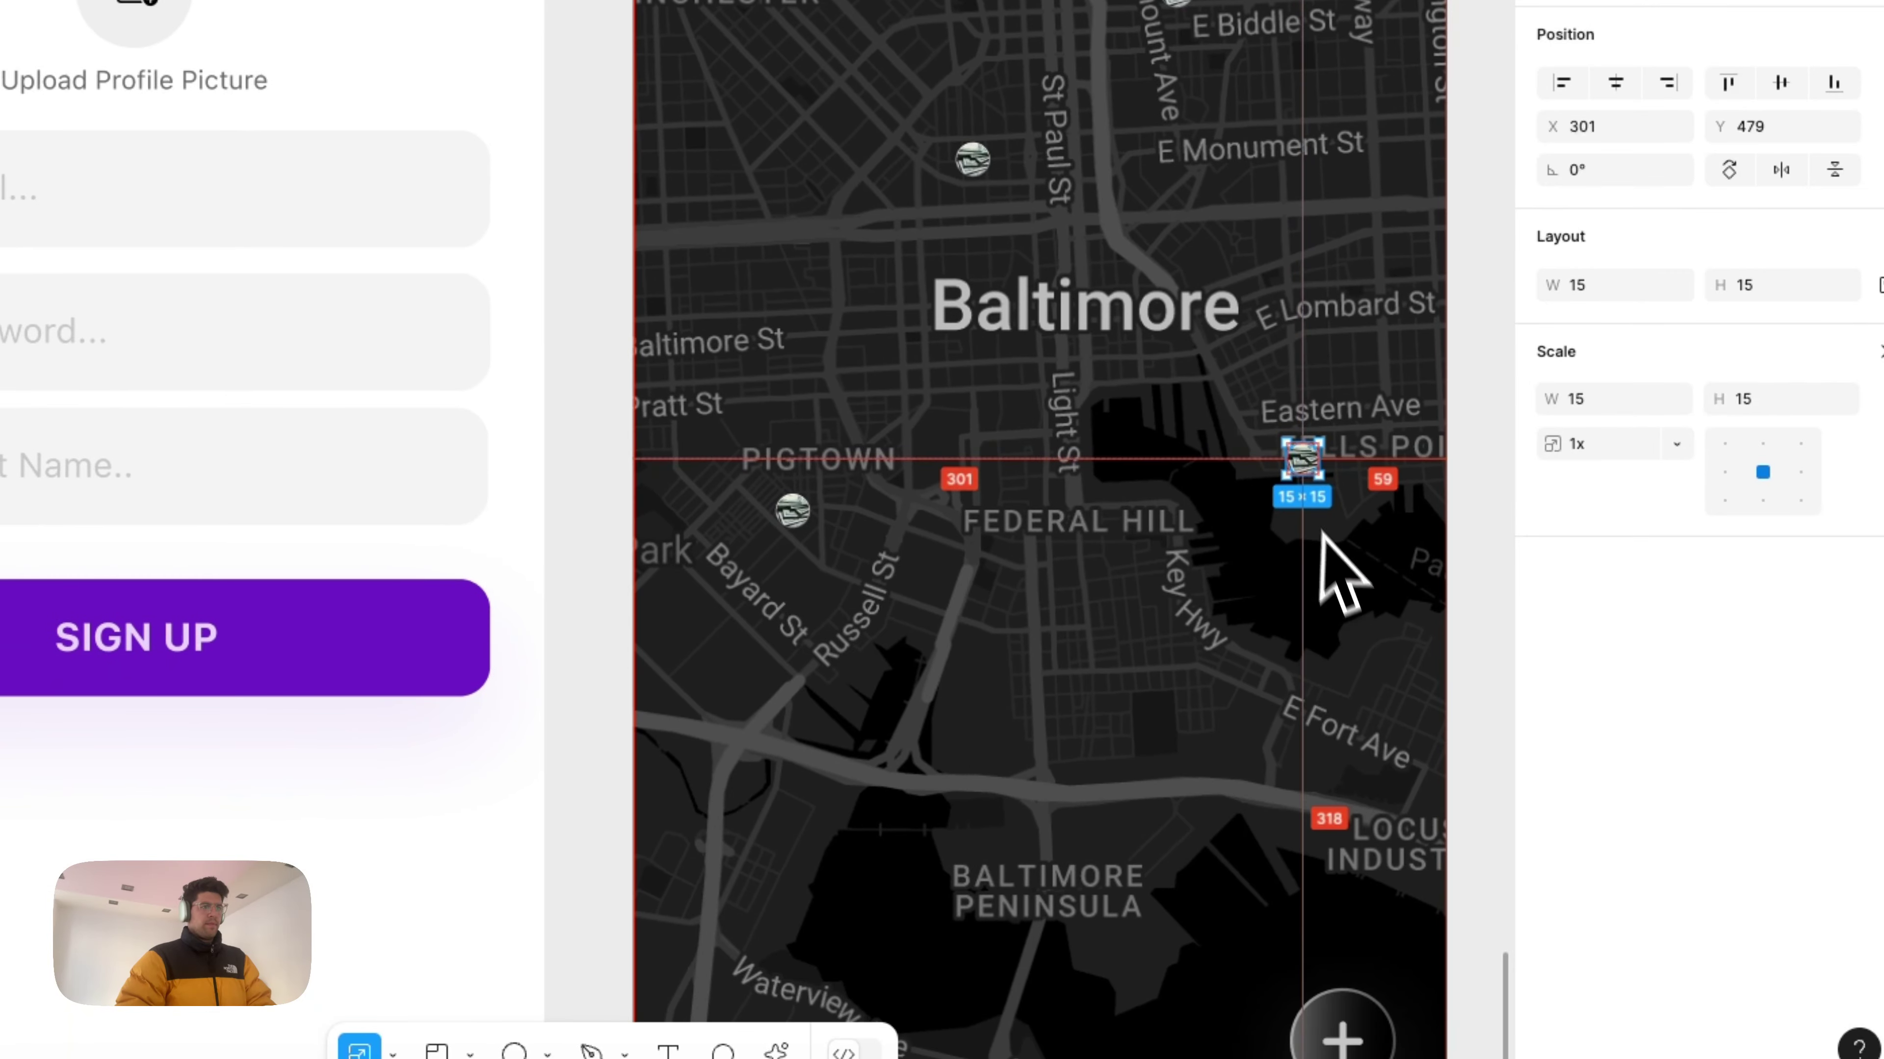
{"action": "left_click_drag", "start_coordinate": [1303, 462], "coordinate": [1235, 774]}
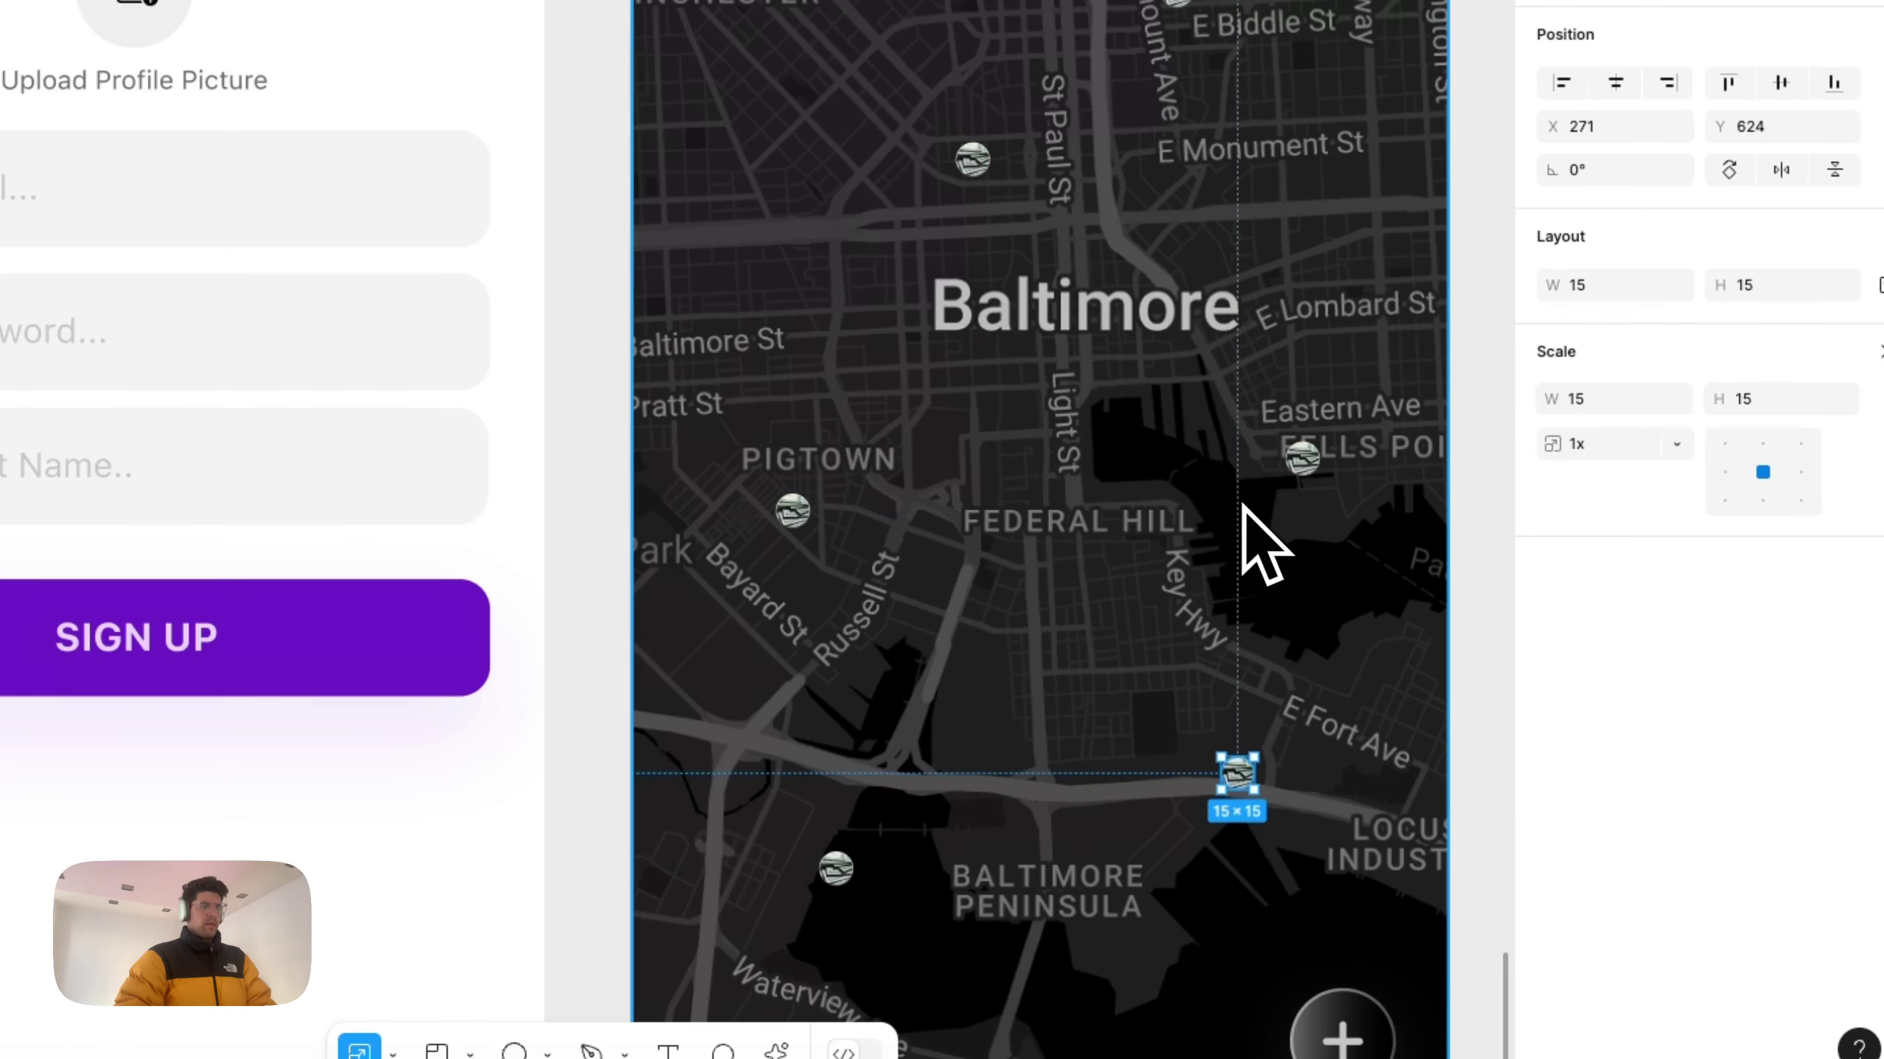
{"action": "key", "text": "Escape"}
{"action": "left_click", "coordinate": [1237, 774]}
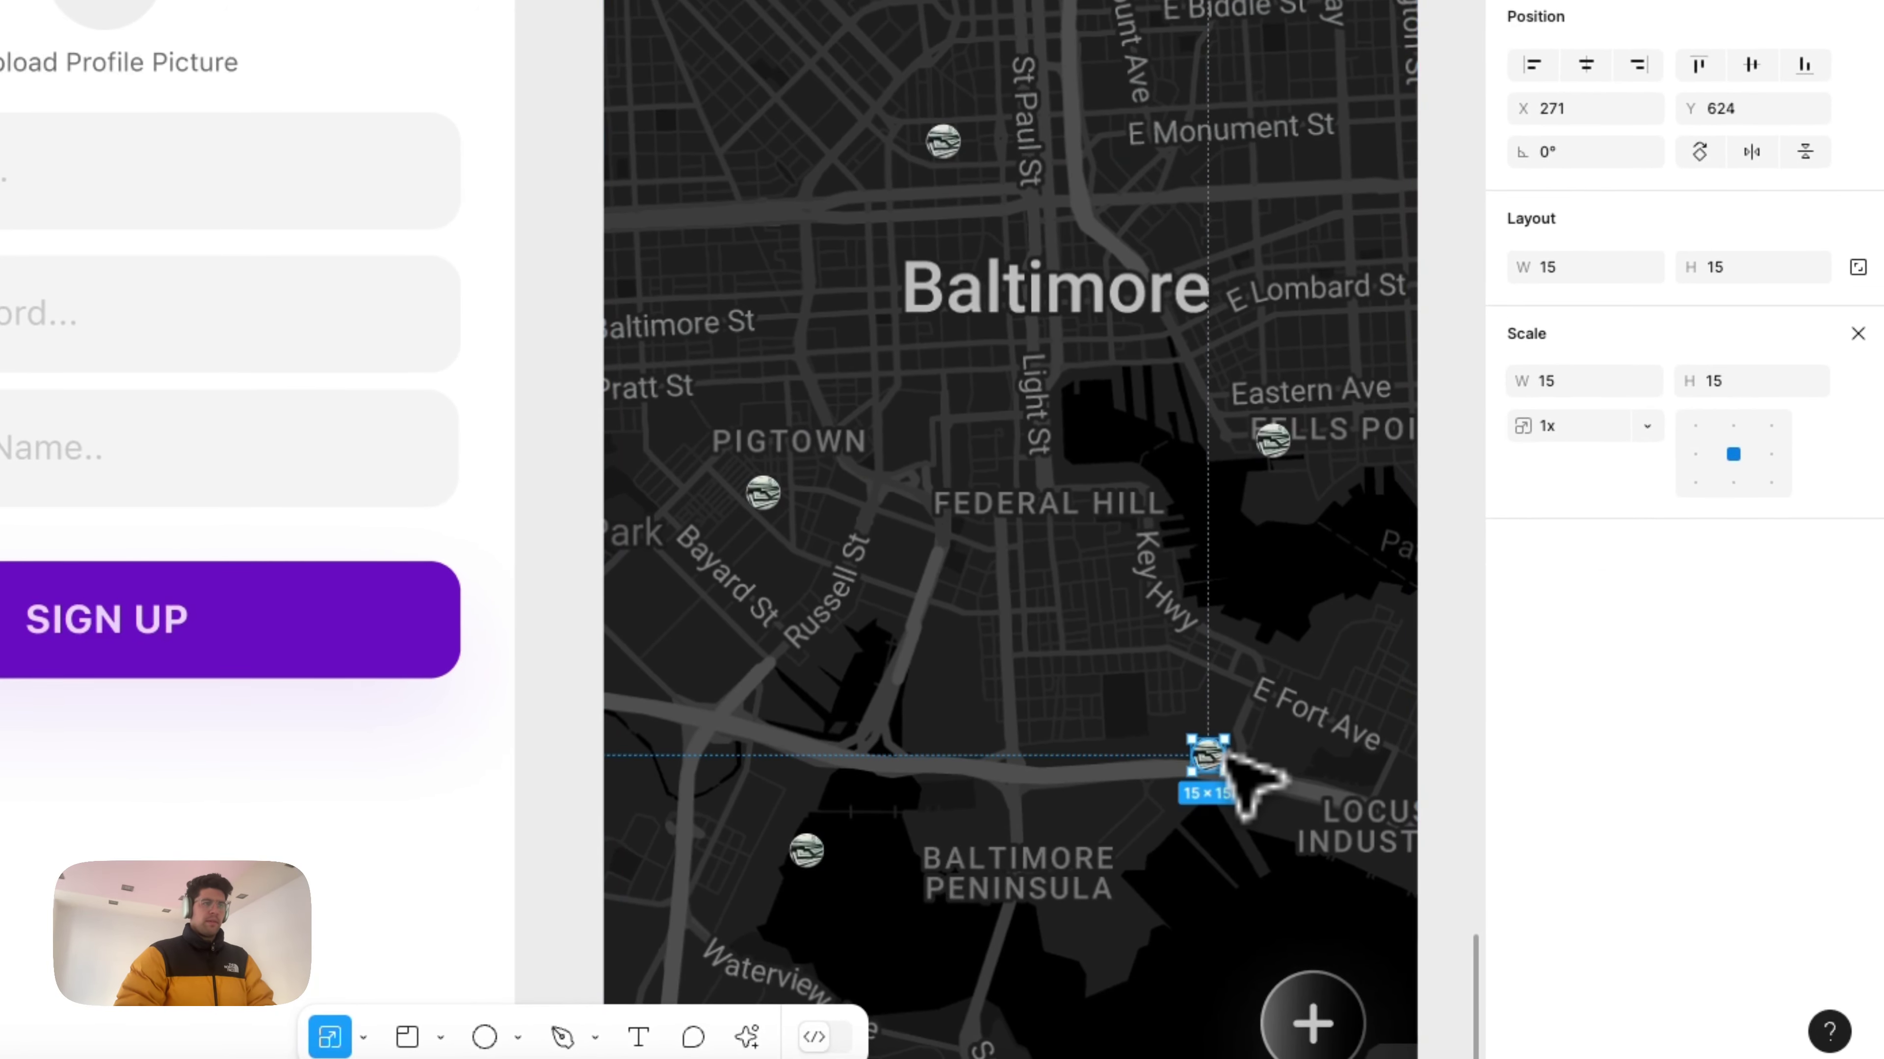
{"action": "left_click", "coordinate": [1858, 334]}
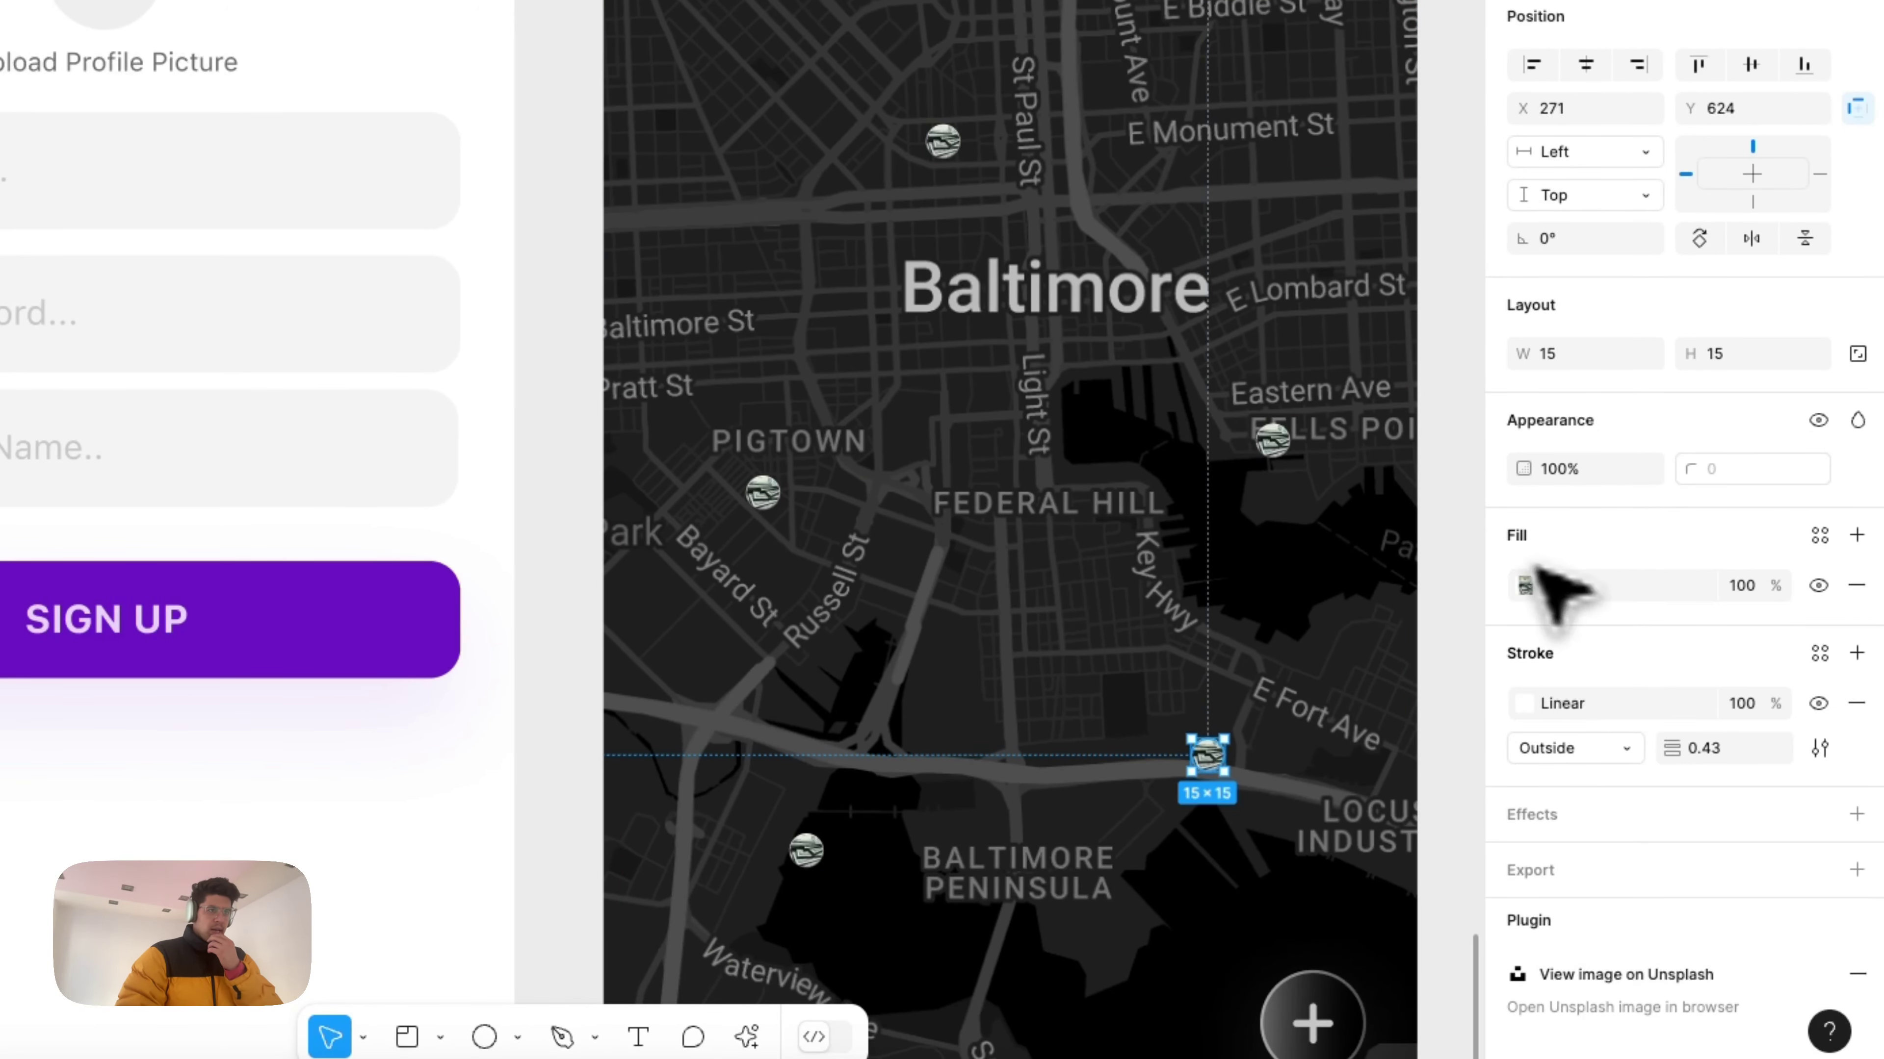
Step: Turn the marker above the Baltimore label into a component and move it into the Components frame beside the plus button
{"action": "key", "text": "Escape"}
{"action": "scroll", "coordinate": [1291, 668], "scroll_direction": "down", "scroll_amount": 3}
{"action": "scroll", "coordinate": [1290, 683], "scroll_direction": "down", "scroll_amount": 2}
{"action": "scroll", "coordinate": [1303, 682], "scroll_direction": "right", "scroll_amount": 3}
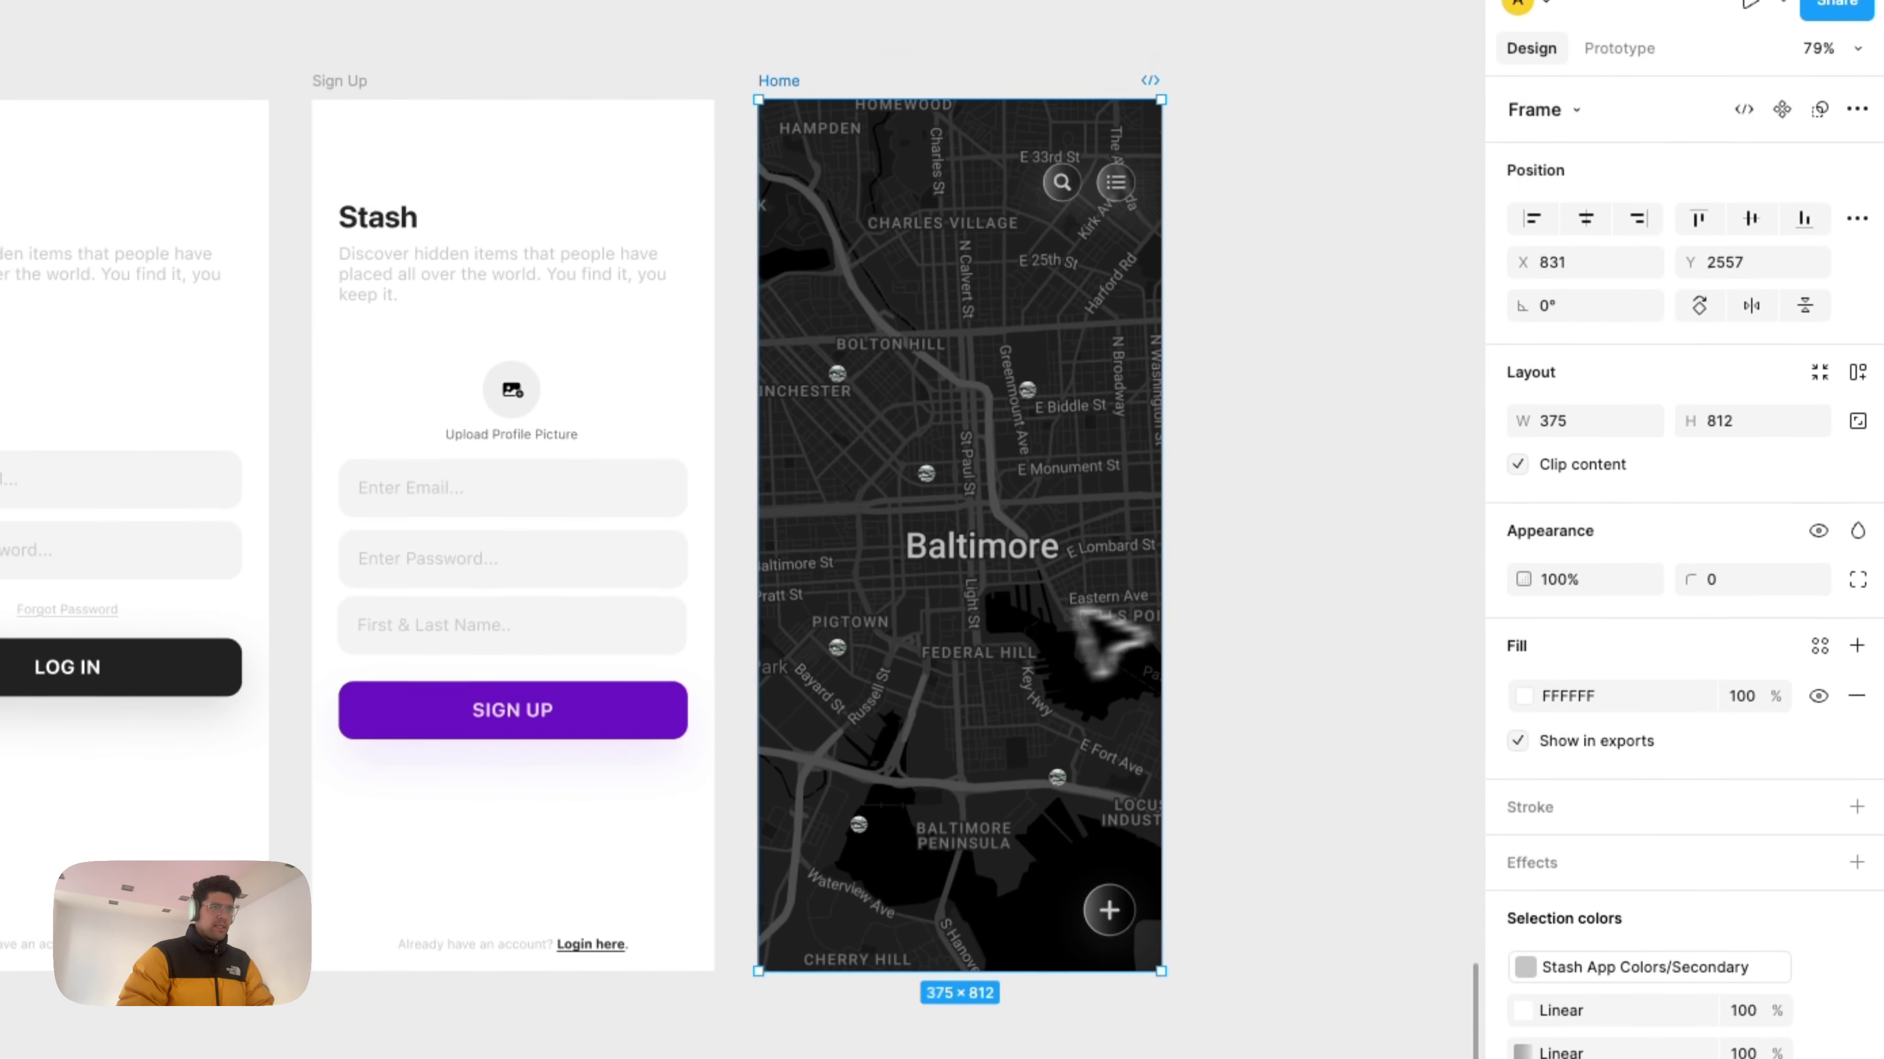
{"action": "left_click", "coordinate": [1241, 652]}
{"action": "scroll", "coordinate": [1228, 673], "scroll_direction": "down", "scroll_amount": 2}
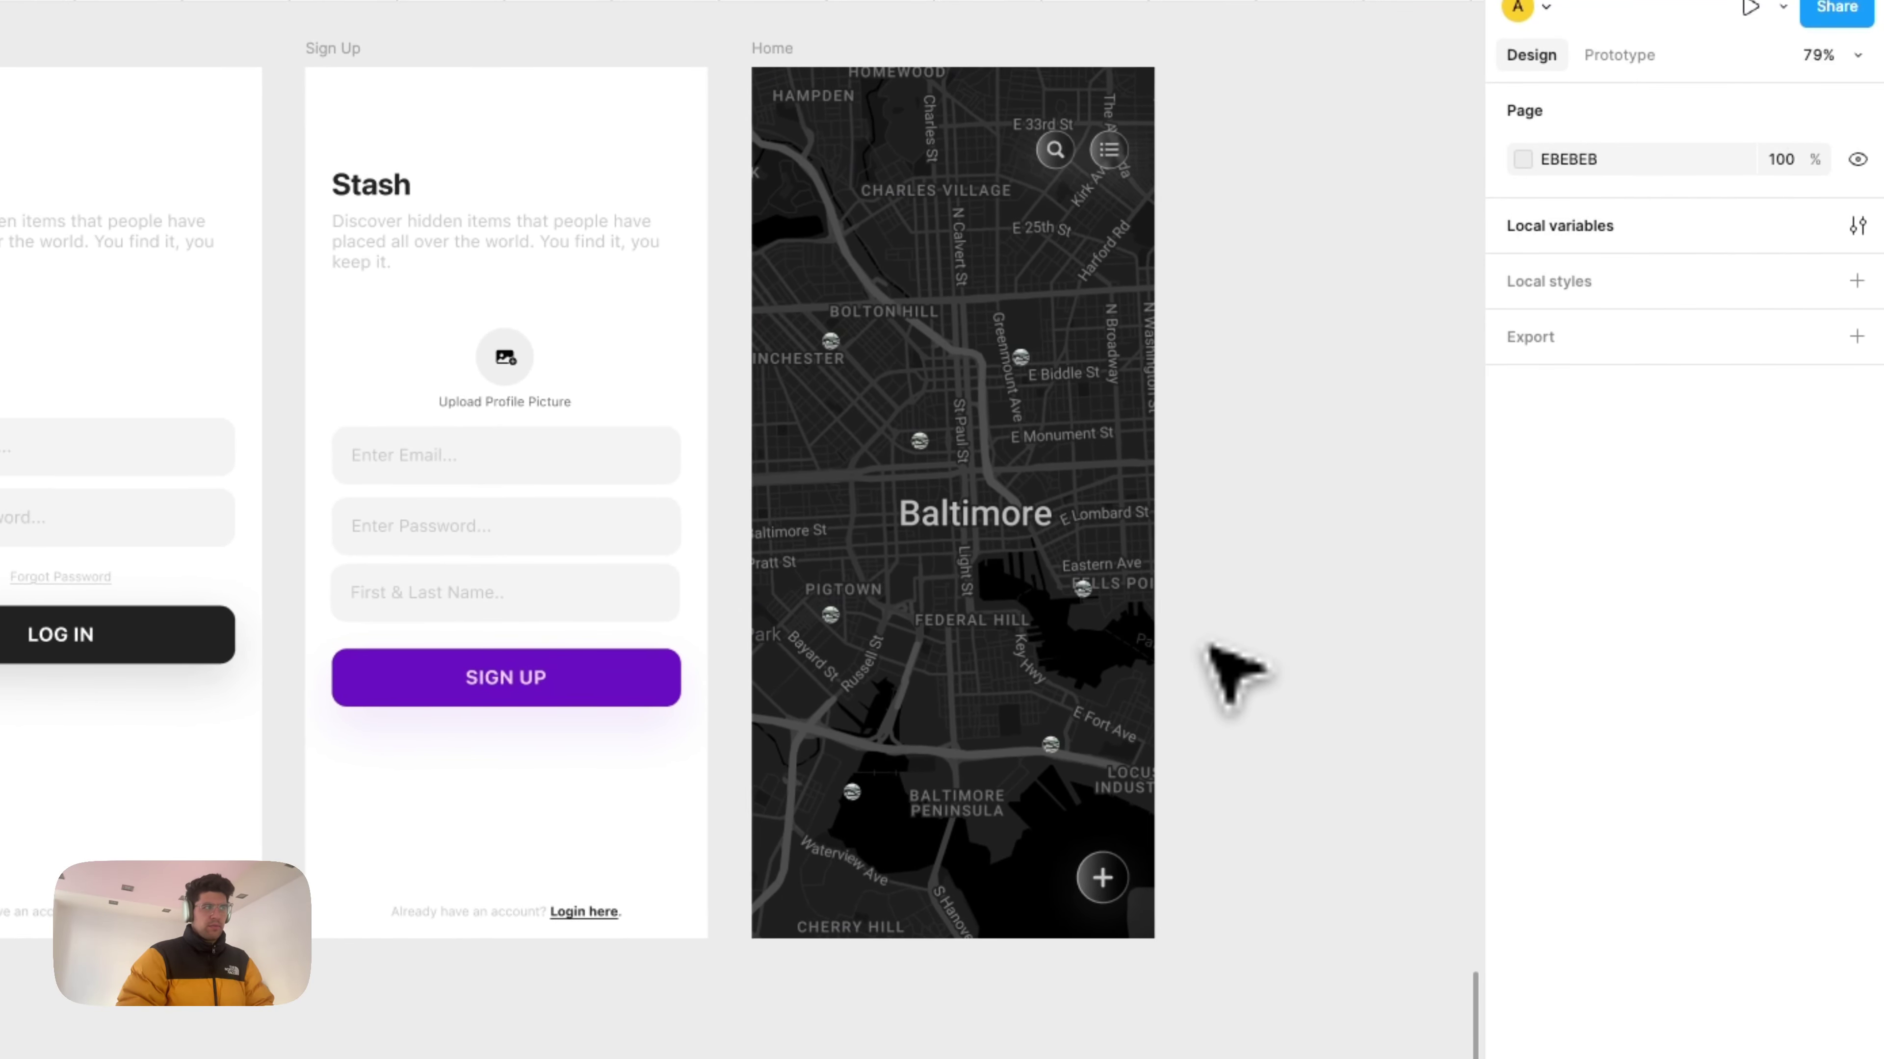
{"action": "scroll", "coordinate": [1223, 673], "scroll_direction": "left", "scroll_amount": 3}
{"action": "left_click", "coordinate": [1007, 443]}
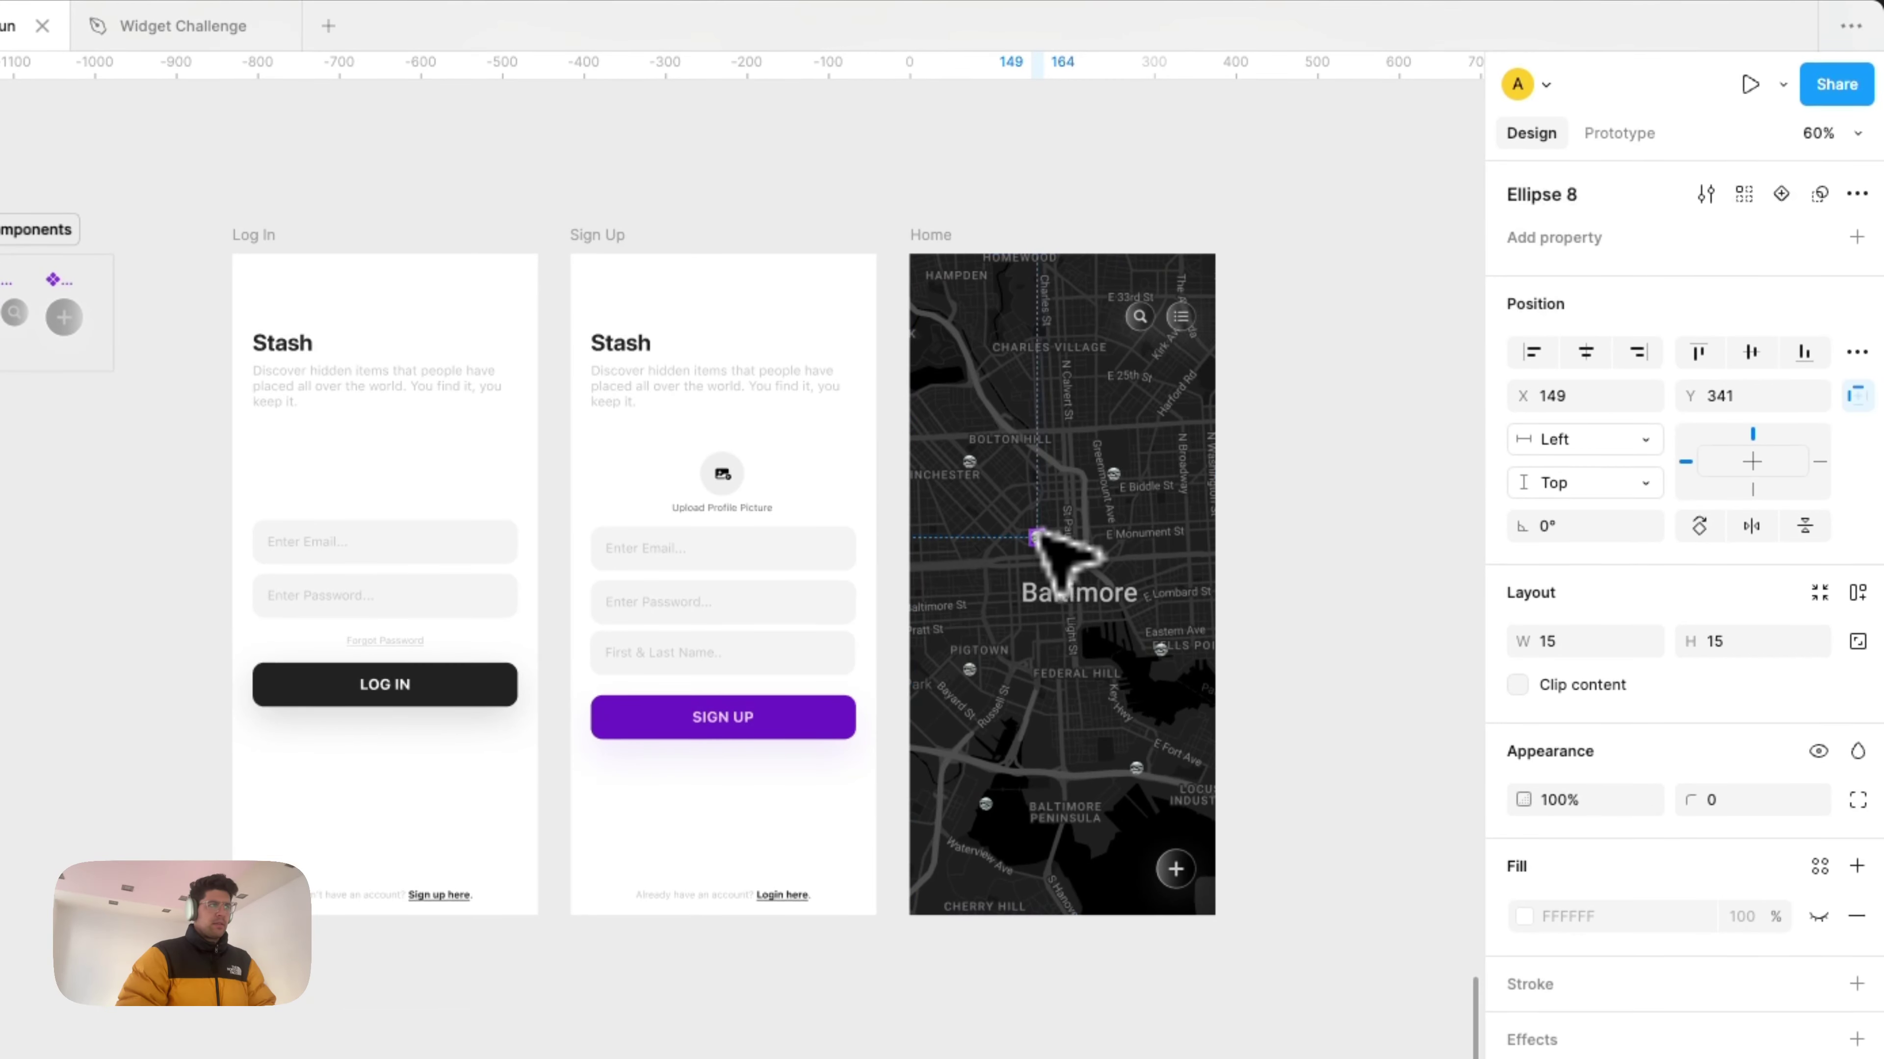
{"action": "left_click_drag", "start_coordinate": [1007, 505], "coordinate": [486, 332]}
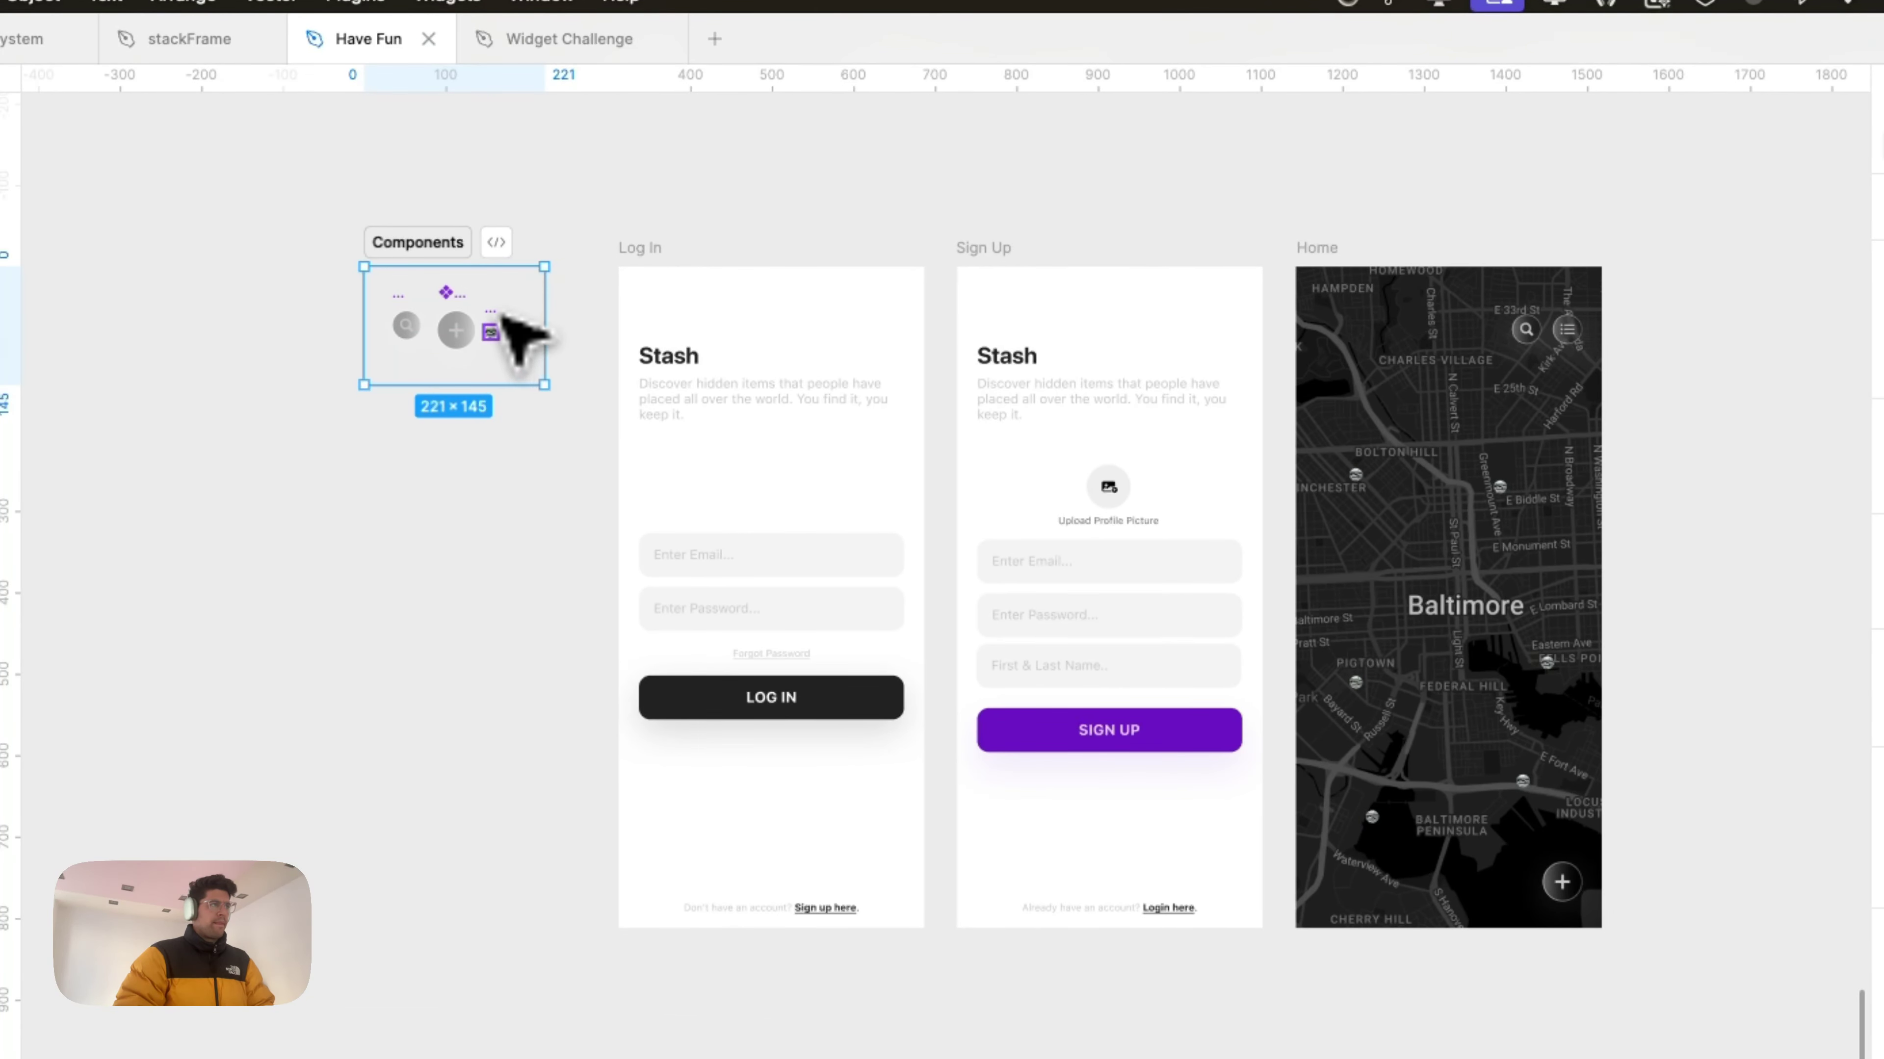
{"action": "left_click_drag", "start_coordinate": [500, 315], "coordinate": [504, 306]}
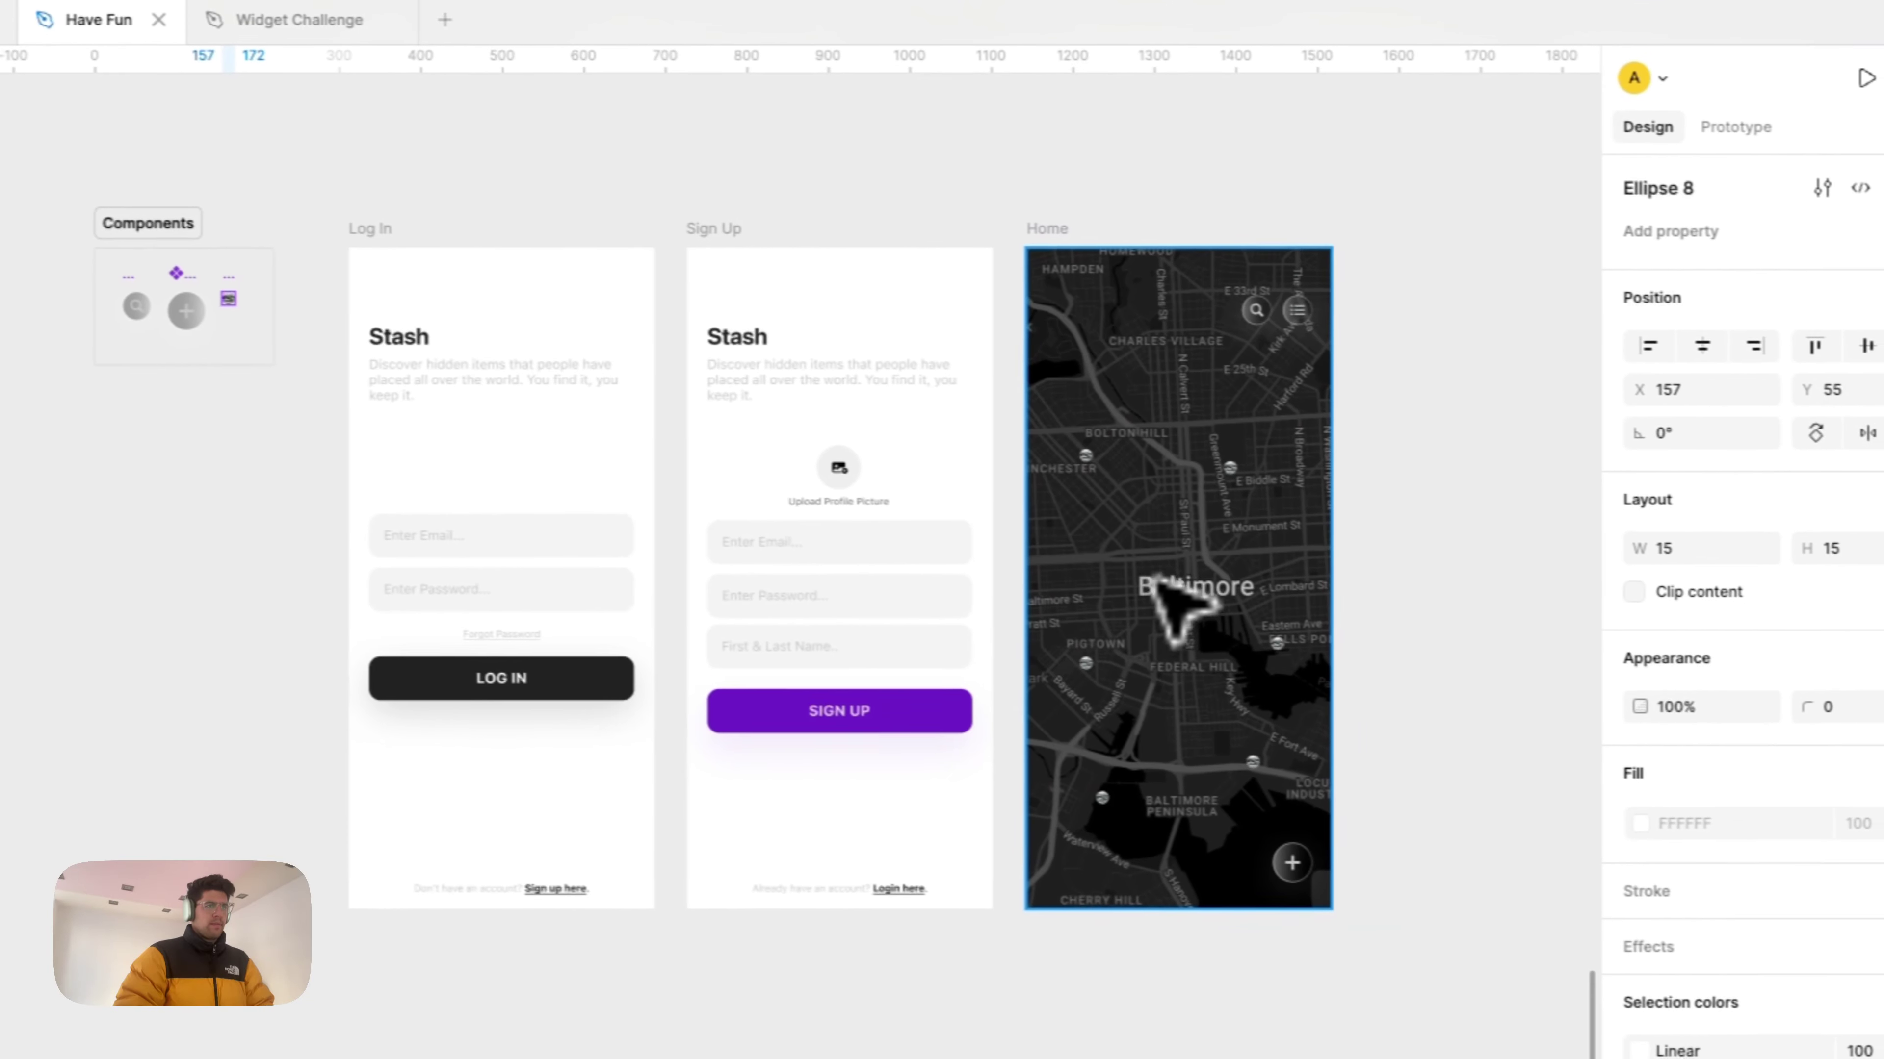
Step: Rename the search button component in the Components frame to titlebar-Button
{"action": "left_click", "coordinate": [1499, 487]}
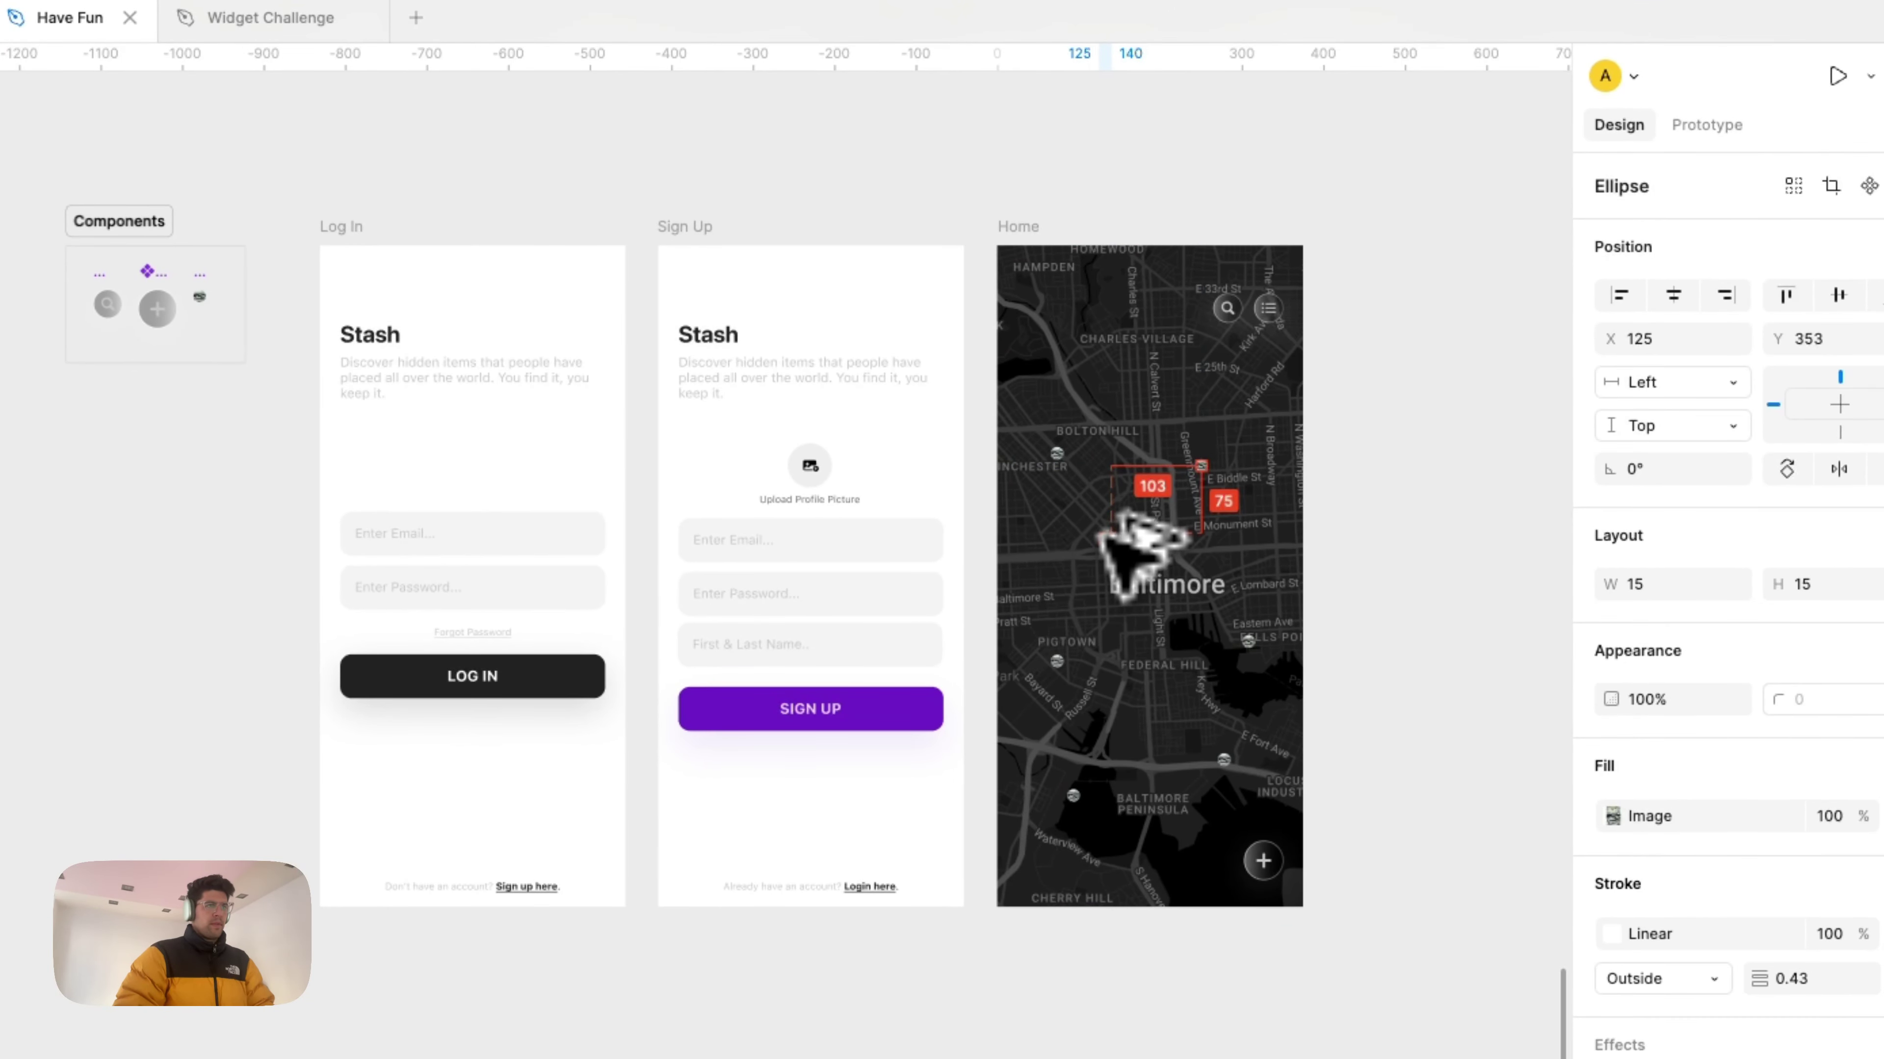
{"action": "scroll", "coordinate": [1104, 532], "scroll_direction": "up", "scroll_amount": 3}
{"action": "scroll", "coordinate": [1114, 547], "scroll_direction": "down", "scroll_amount": 4}
{"action": "scroll", "coordinate": [1127, 538], "scroll_direction": "left", "scroll_amount": 5}
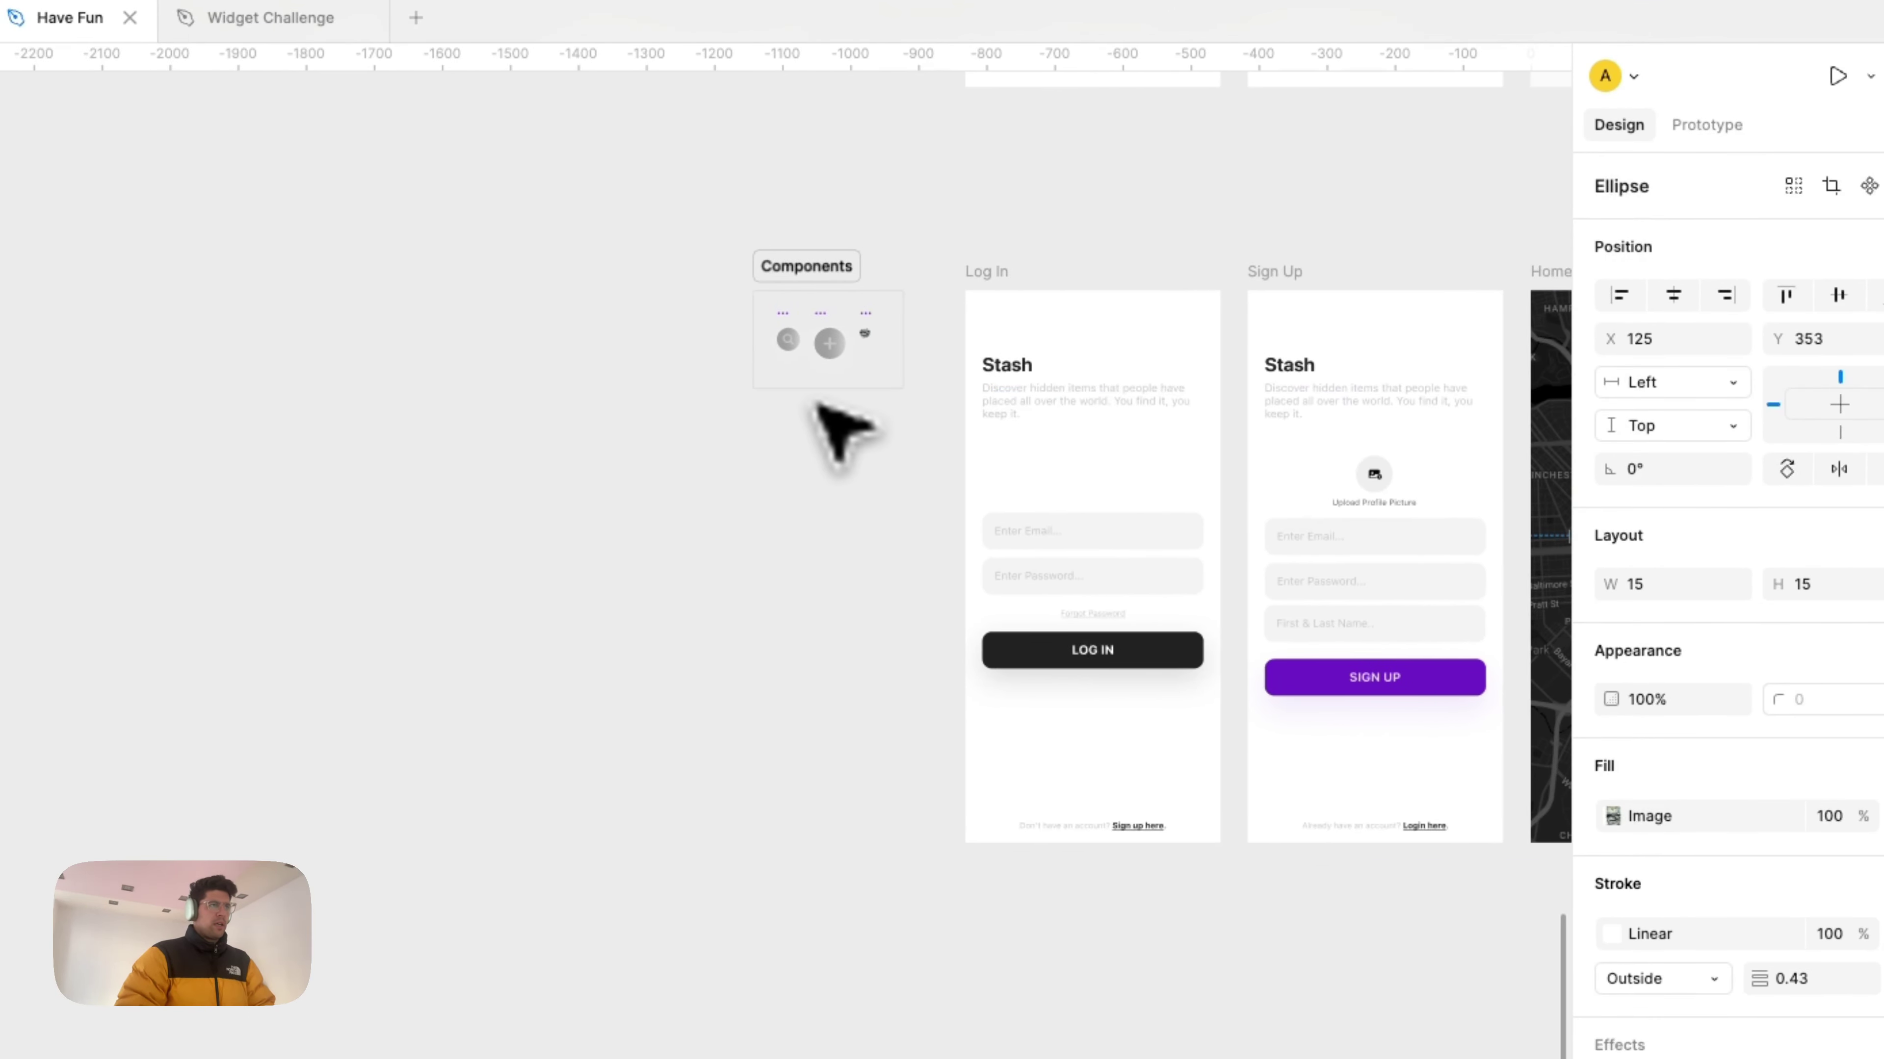
{"action": "scroll", "coordinate": [838, 430], "scroll_direction": "up", "scroll_amount": 5}
{"action": "left_click", "coordinate": [730, 211]}
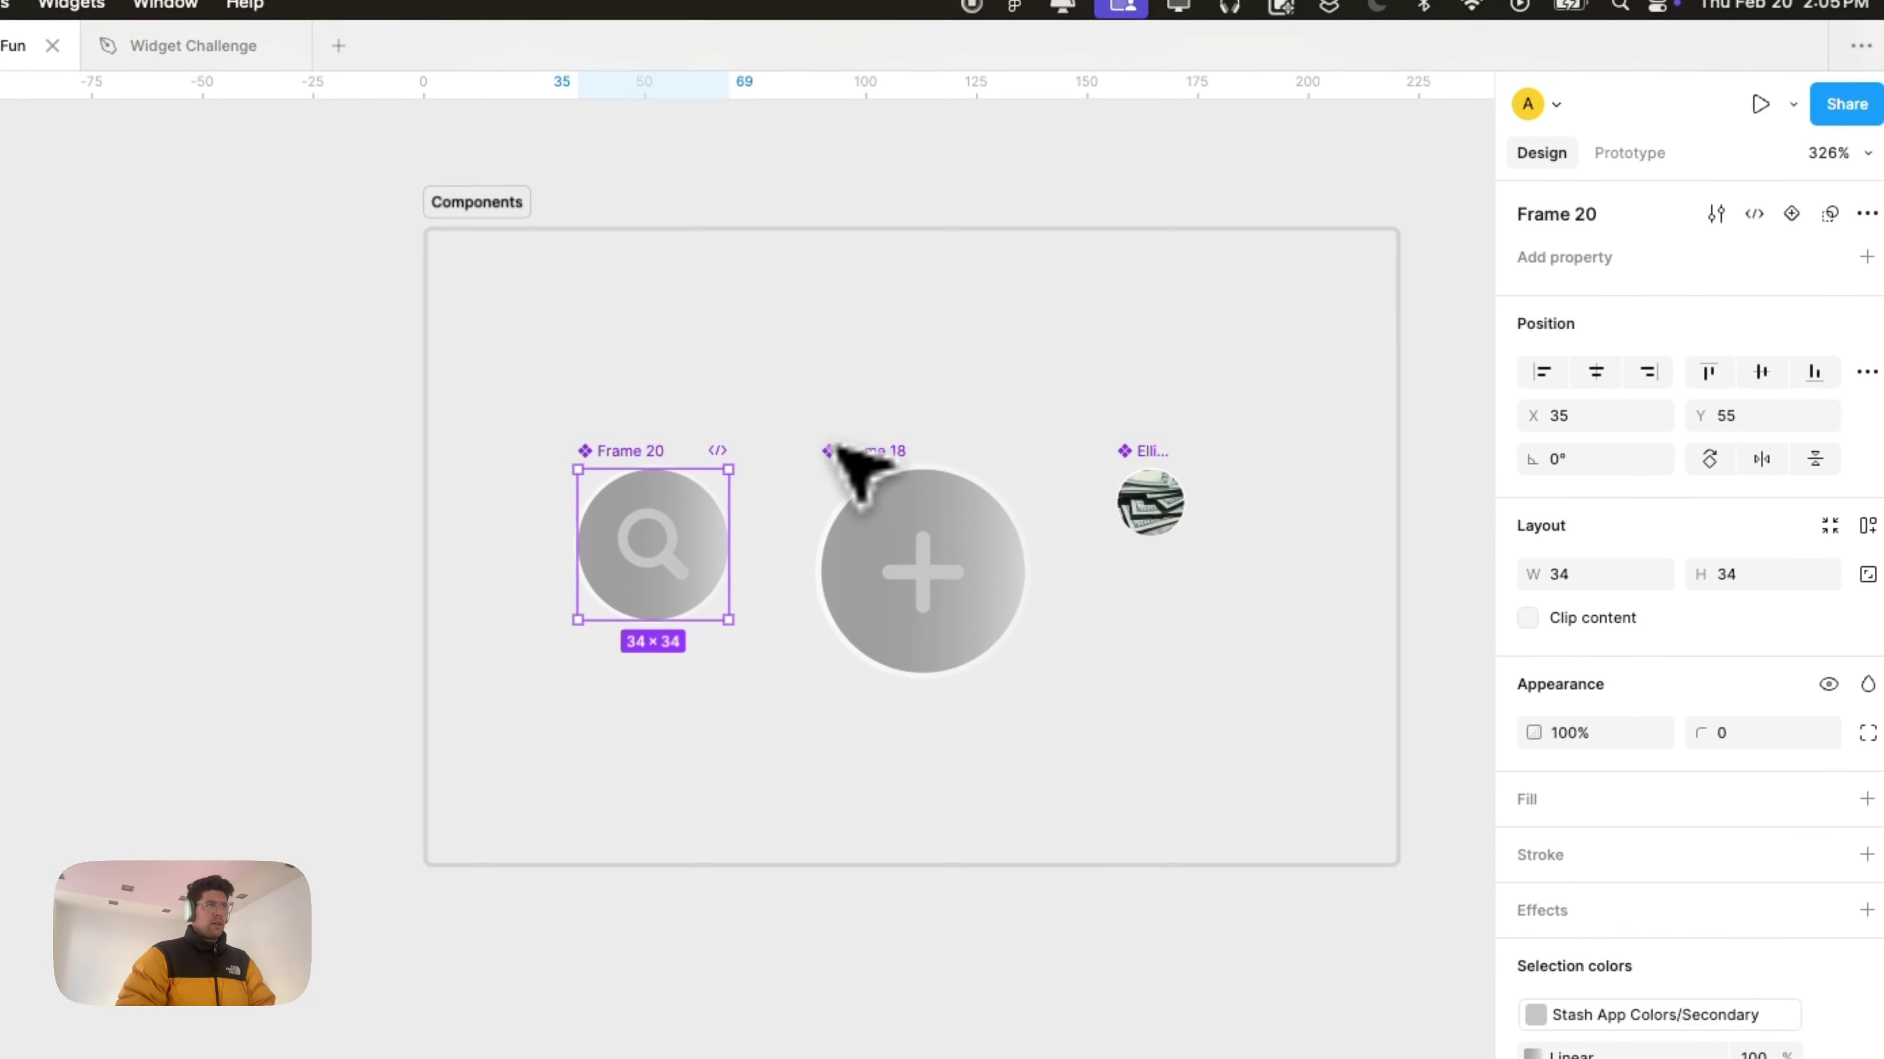
{"action": "double_click", "coordinate": [141, 533]}
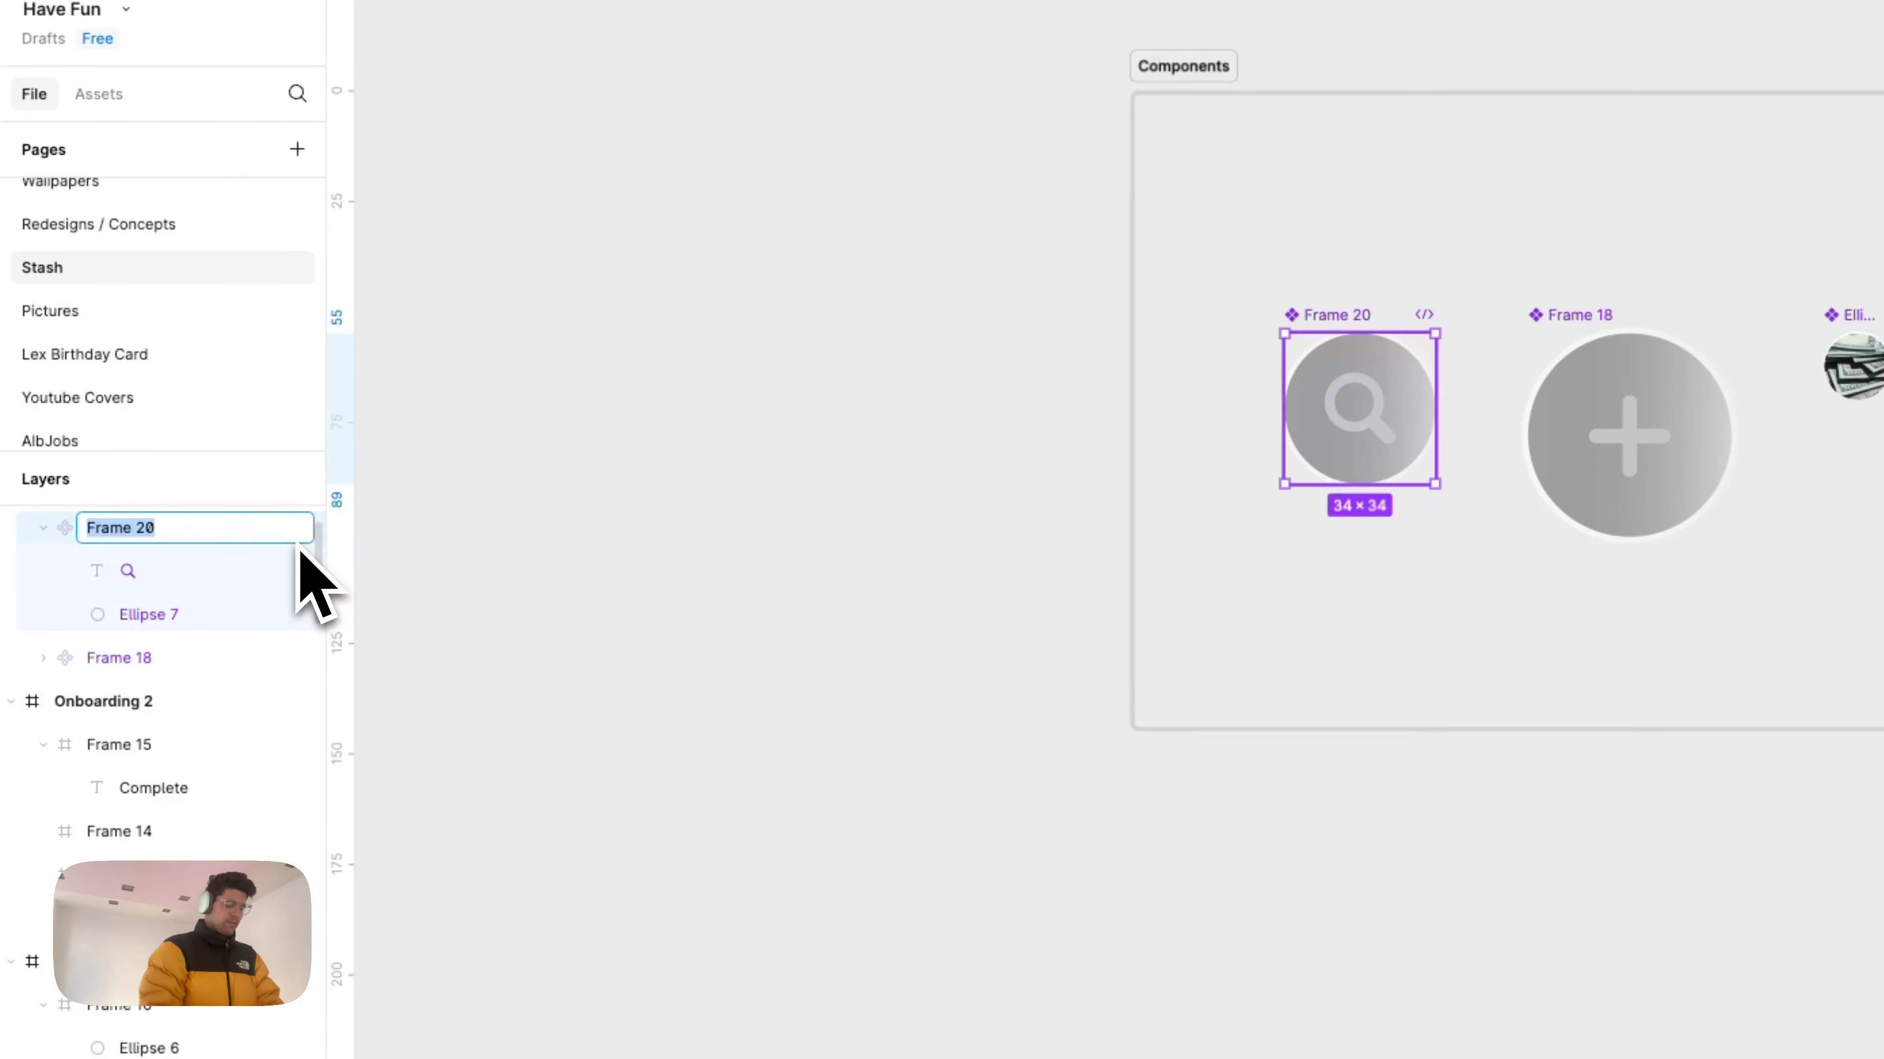
{"action": "type", "text": "titlebar-Button"}
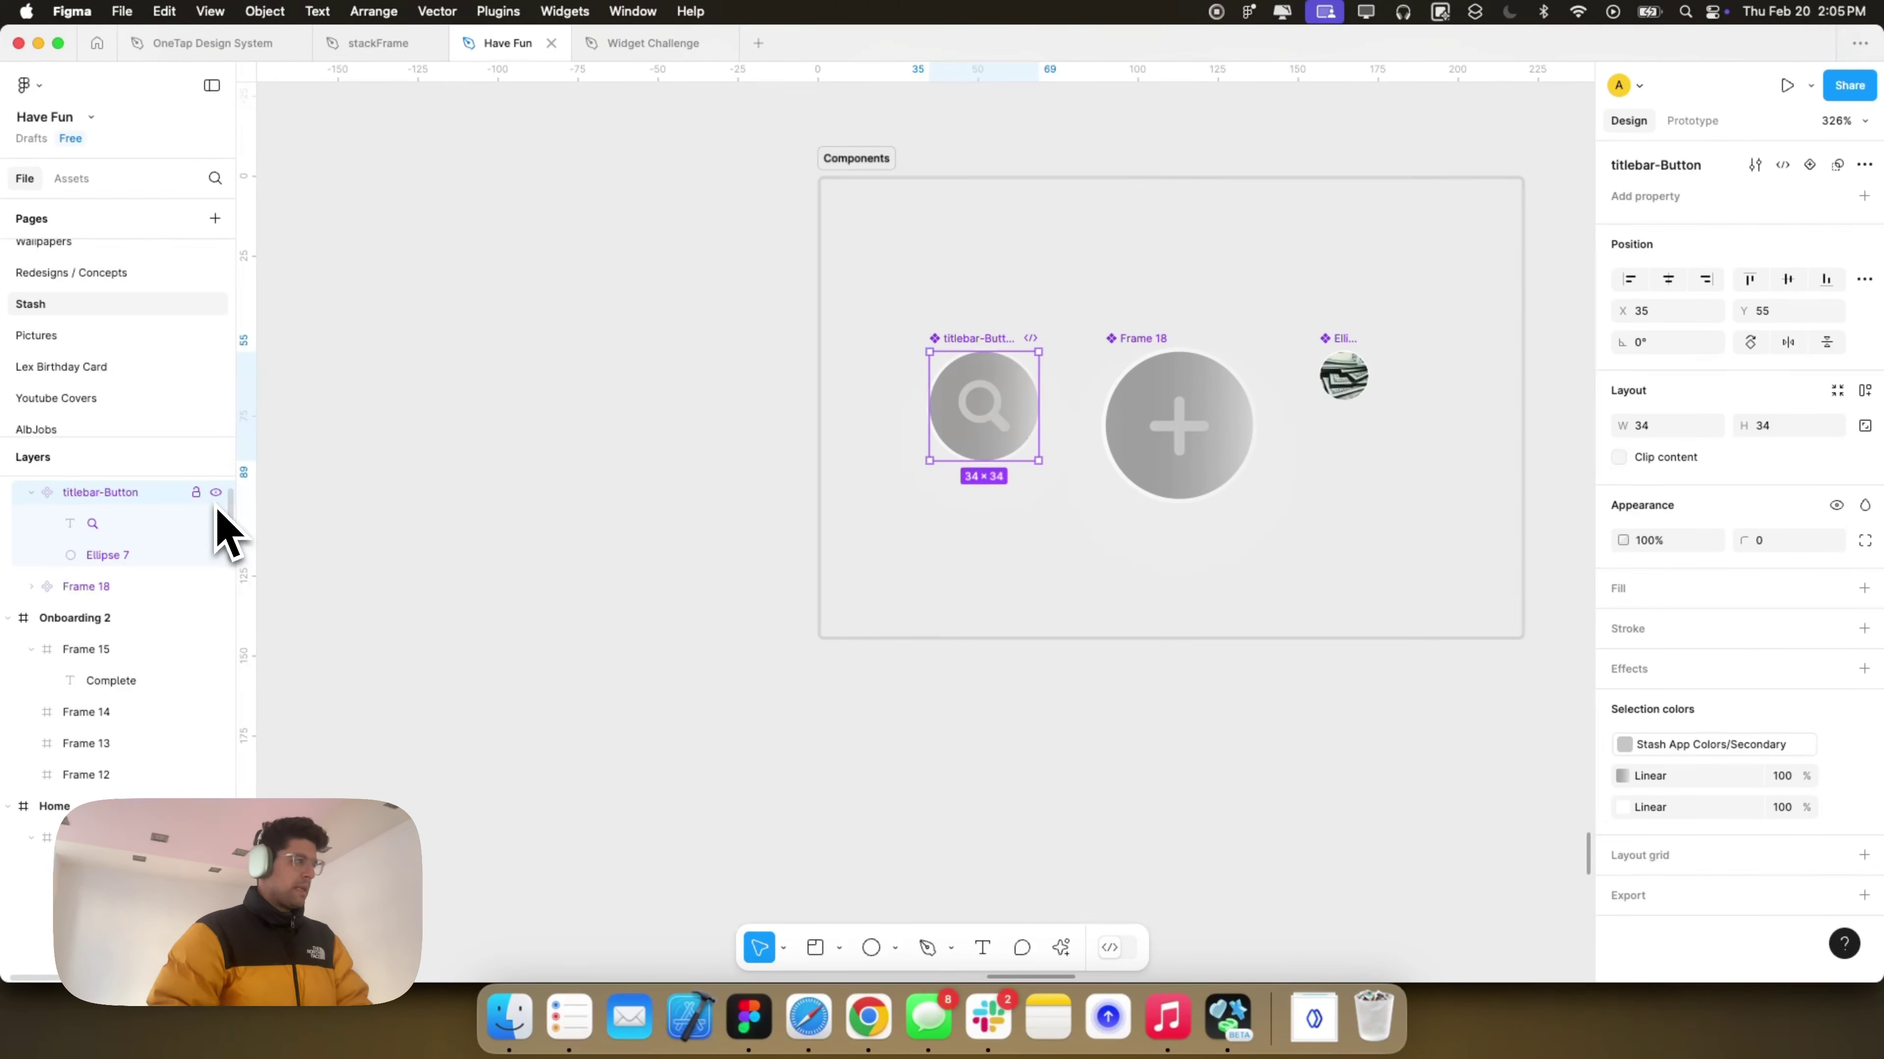
Step: Rename the plus button component to action-Button and the photo marker component to stash-Button
{"action": "left_click", "coordinate": [170, 586]}
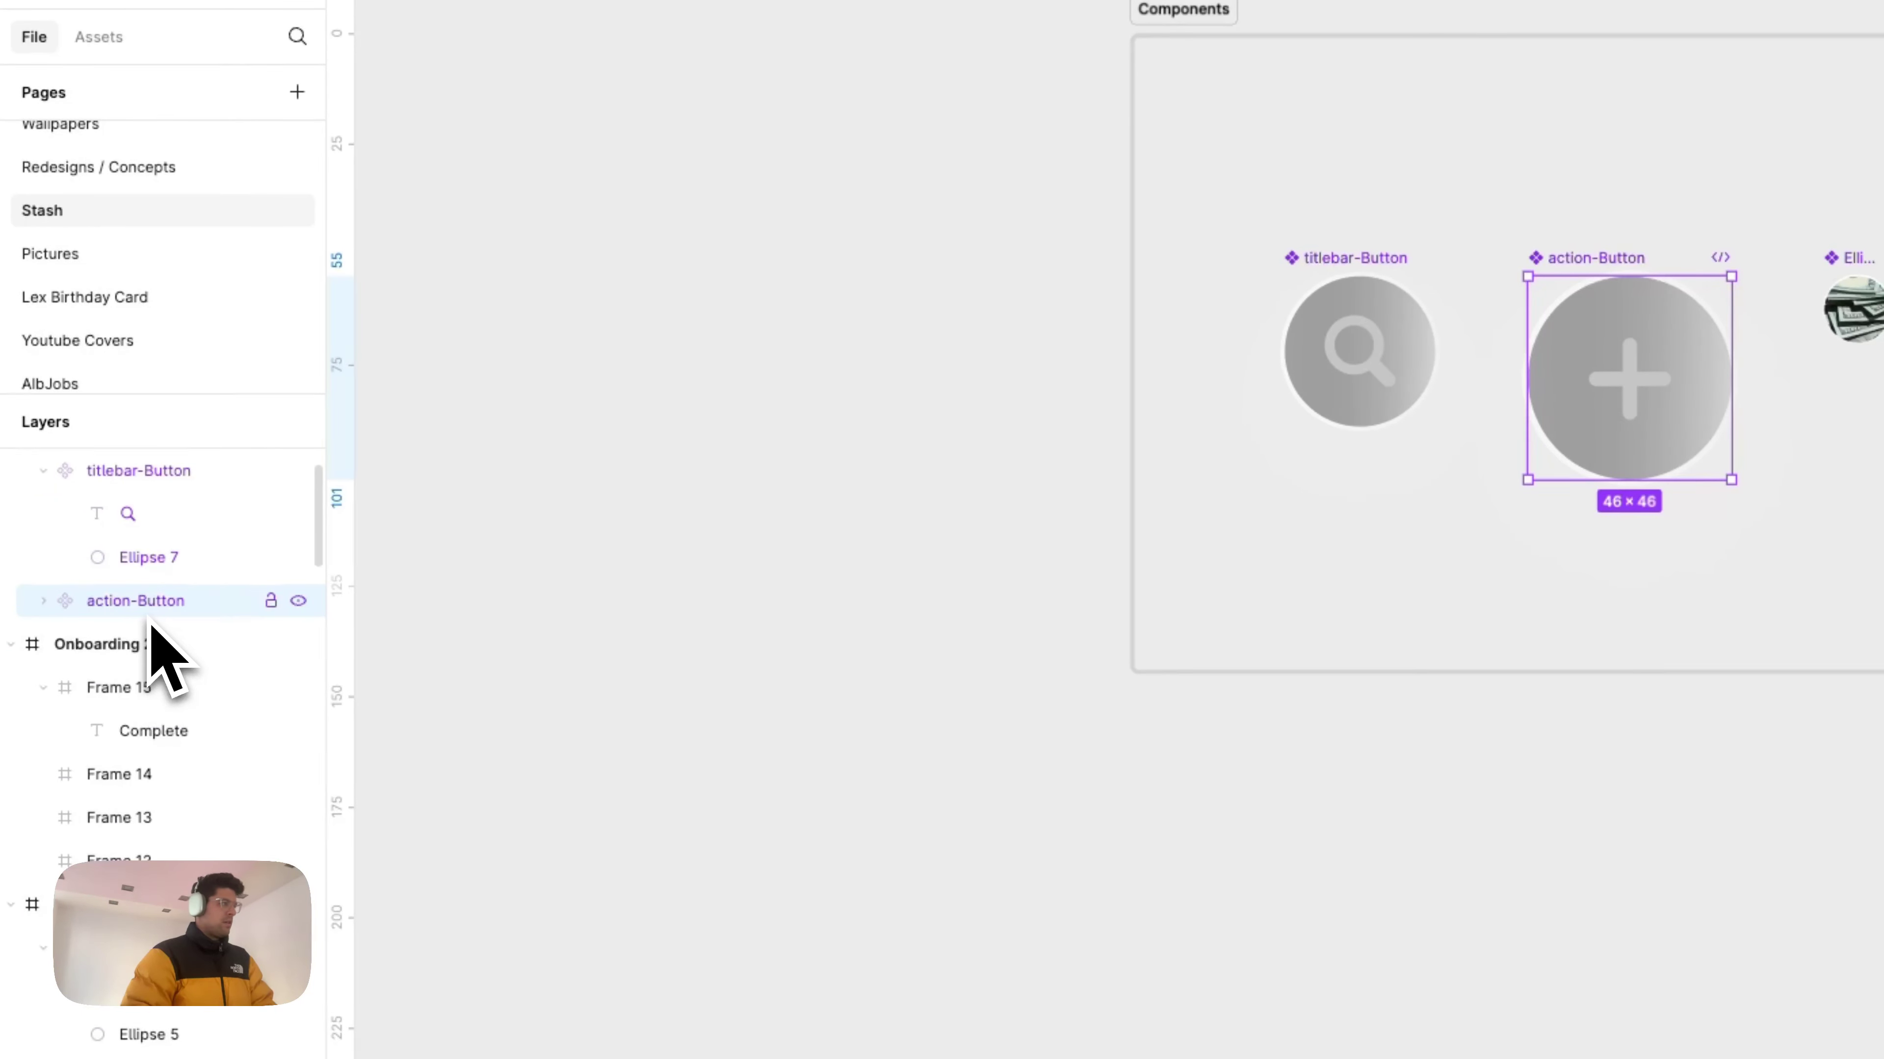
{"action": "left_click", "coordinate": [1857, 307]}
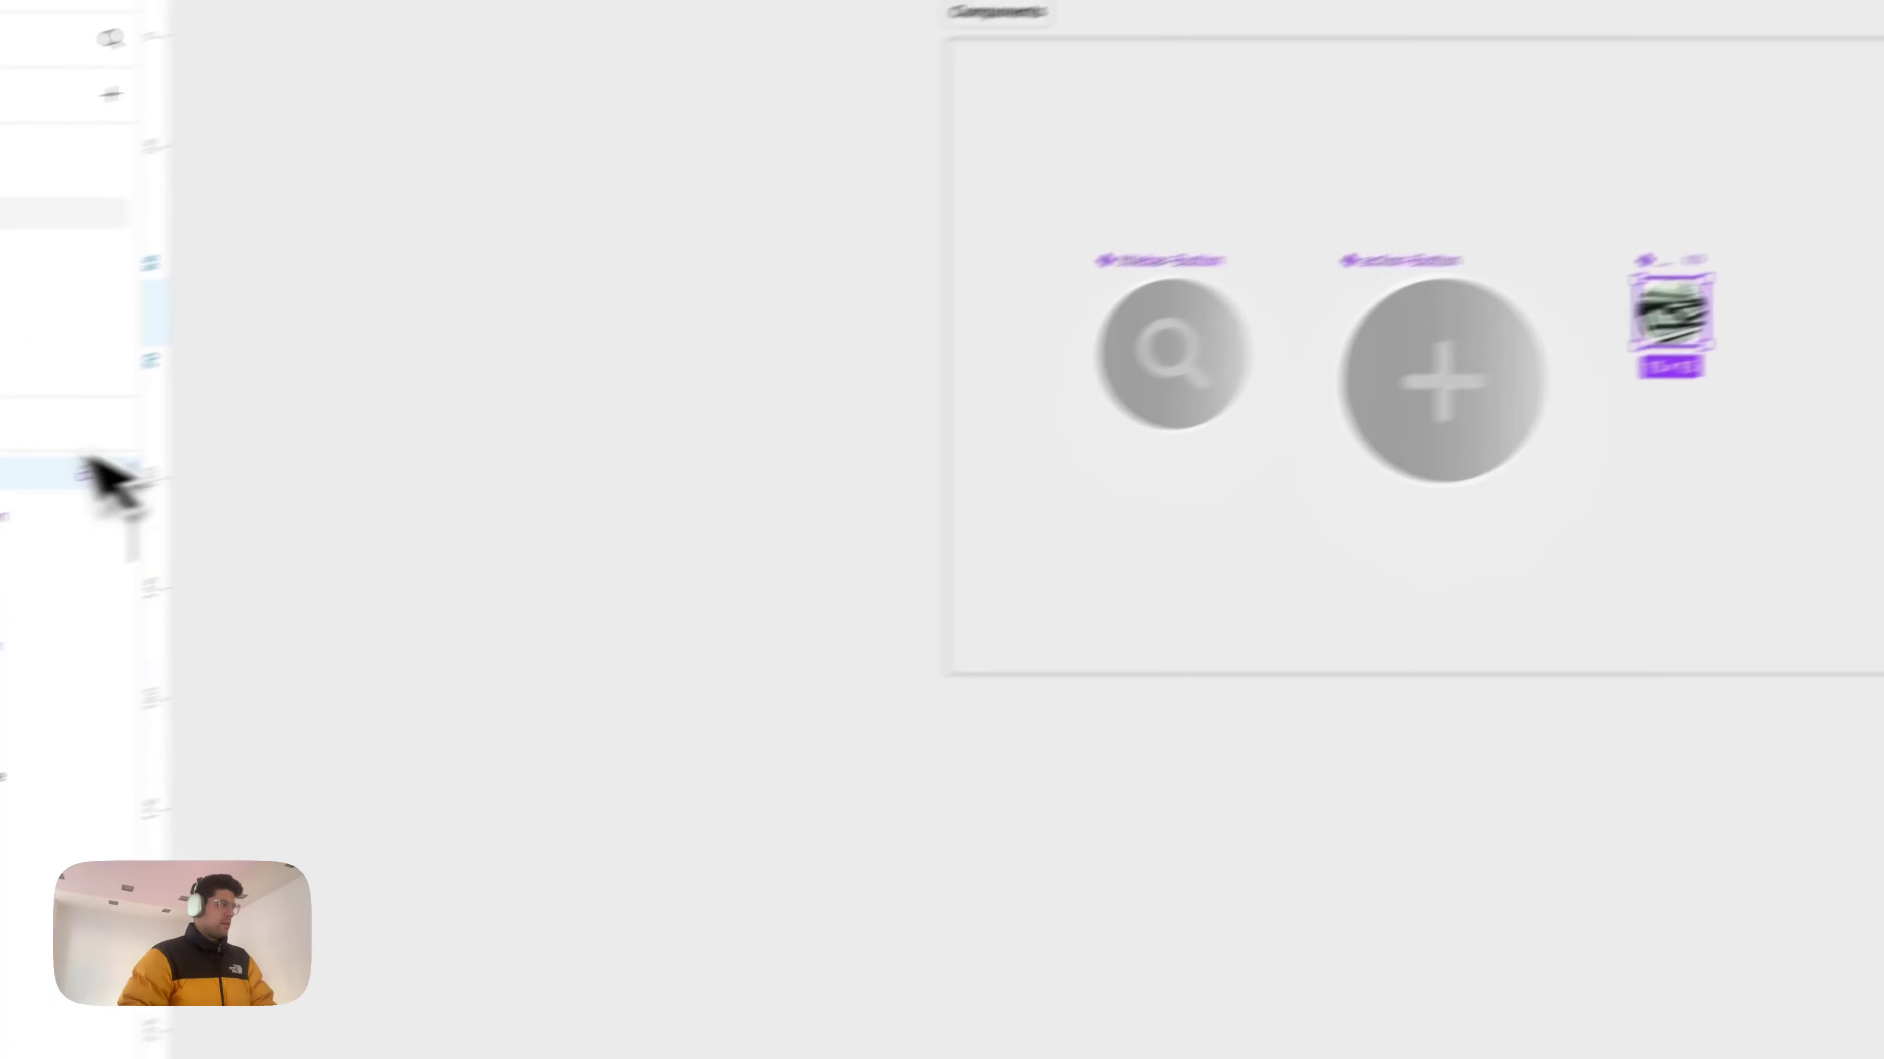
{"action": "double_click", "coordinate": [100, 473]}
{"action": "type", "text": "stash-Button"}
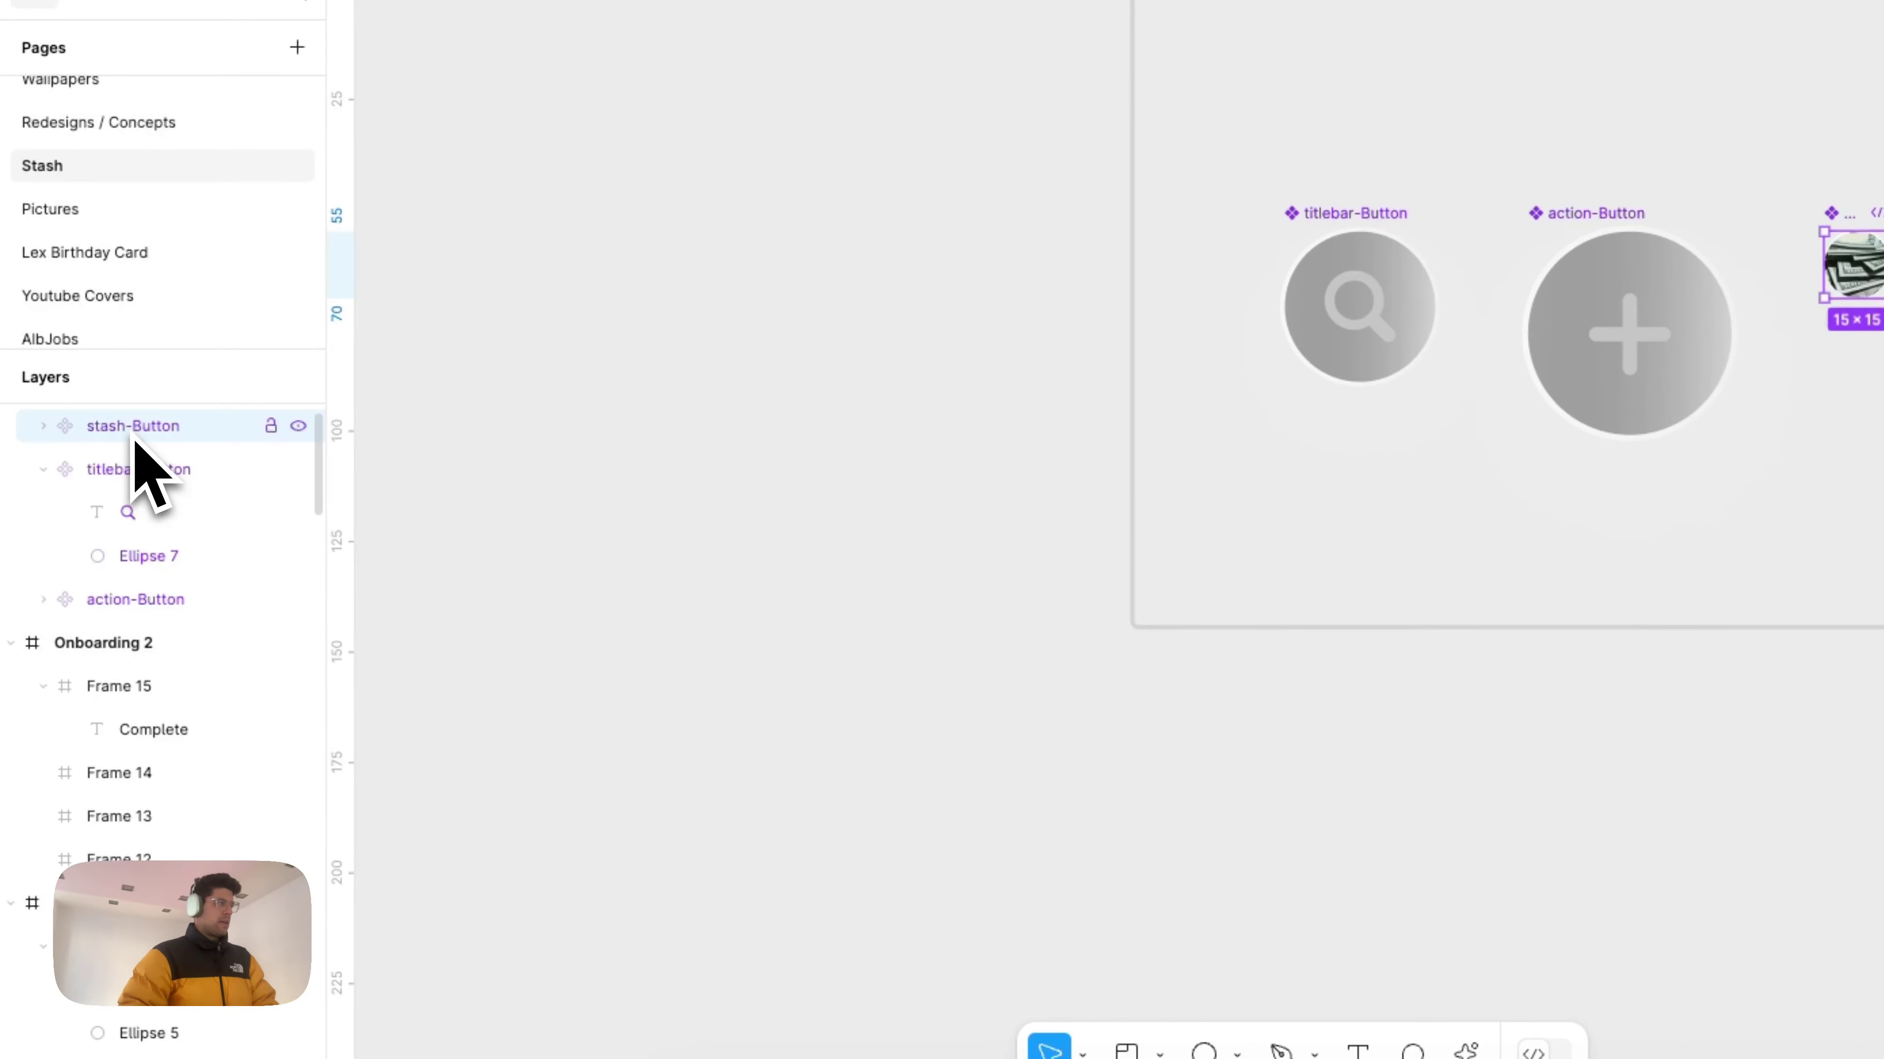
Step: Duplicate the Home frame and place the copy beside the original with a 24 px gap
{"action": "scroll", "coordinate": [778, 790], "scroll_direction": "down", "scroll_amount": 5}
{"action": "scroll", "coordinate": [782, 786], "scroll_direction": "up", "scroll_amount": 10}
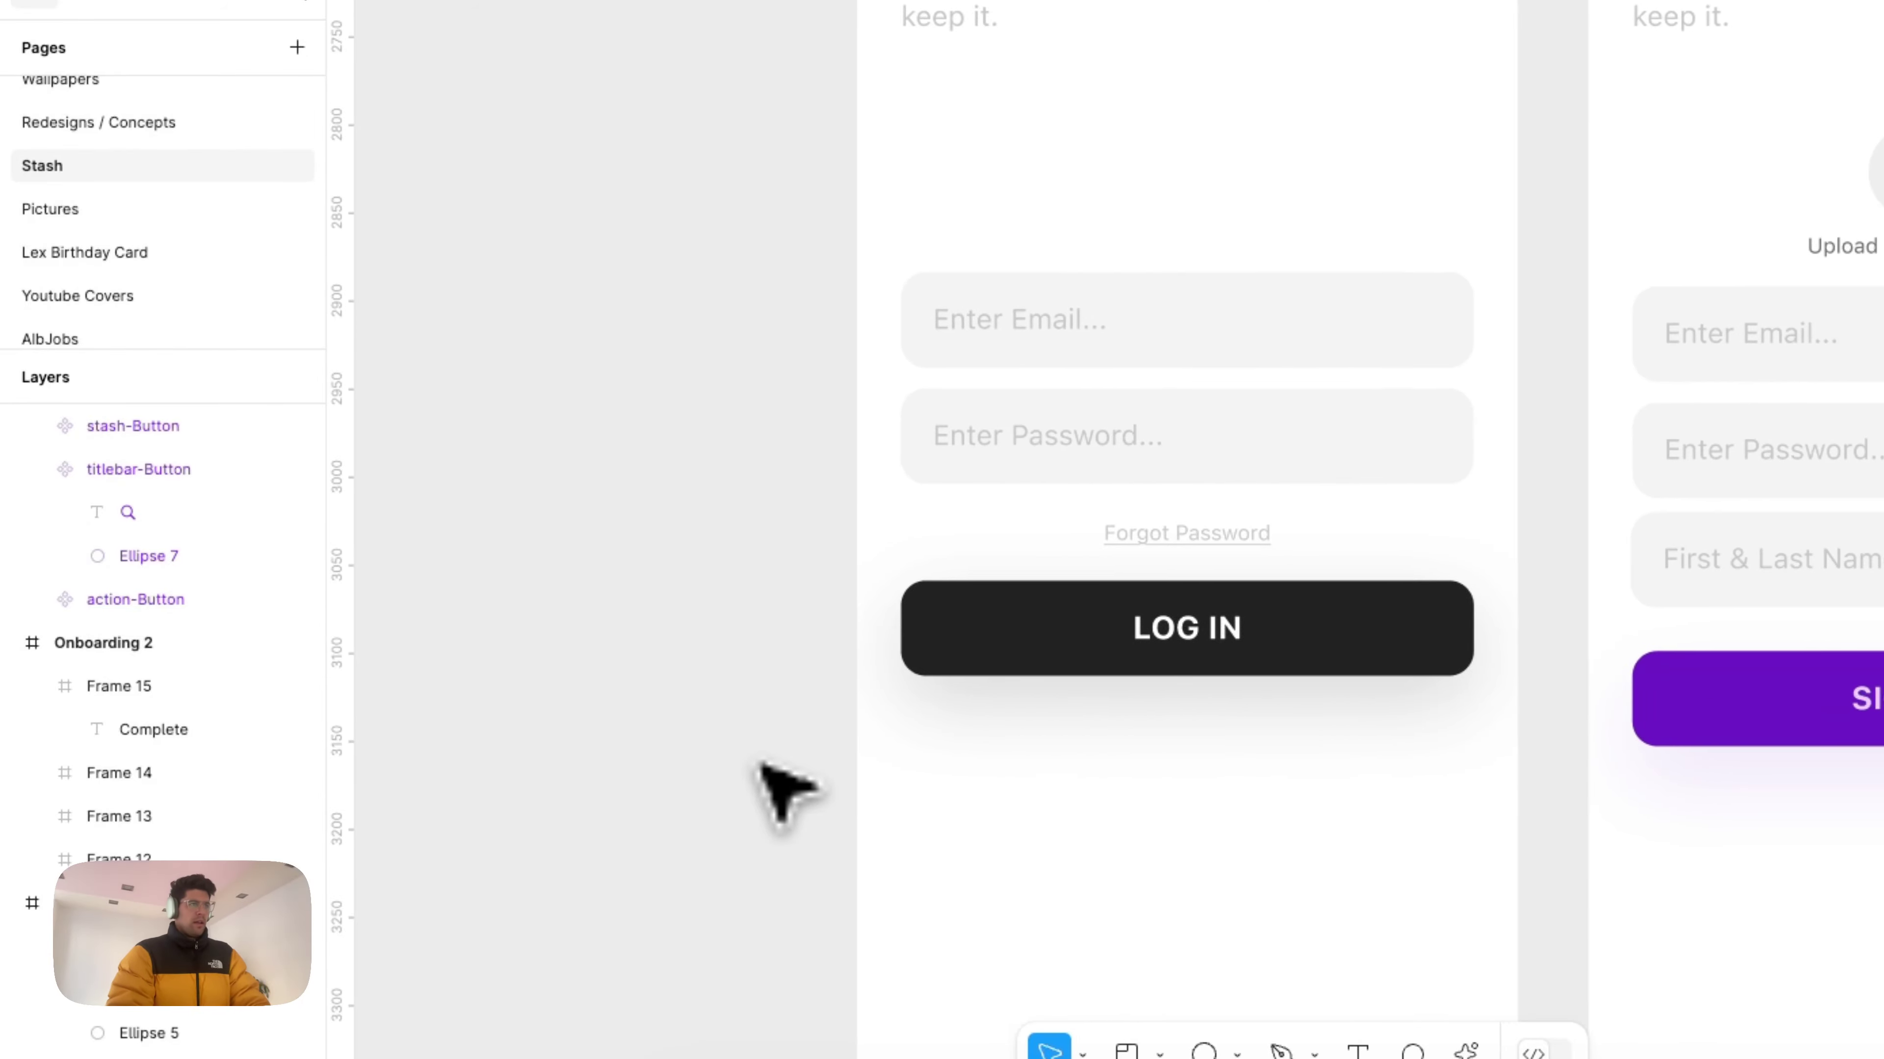
{"action": "scroll", "coordinate": [786, 794], "scroll_direction": "down", "scroll_amount": 5}
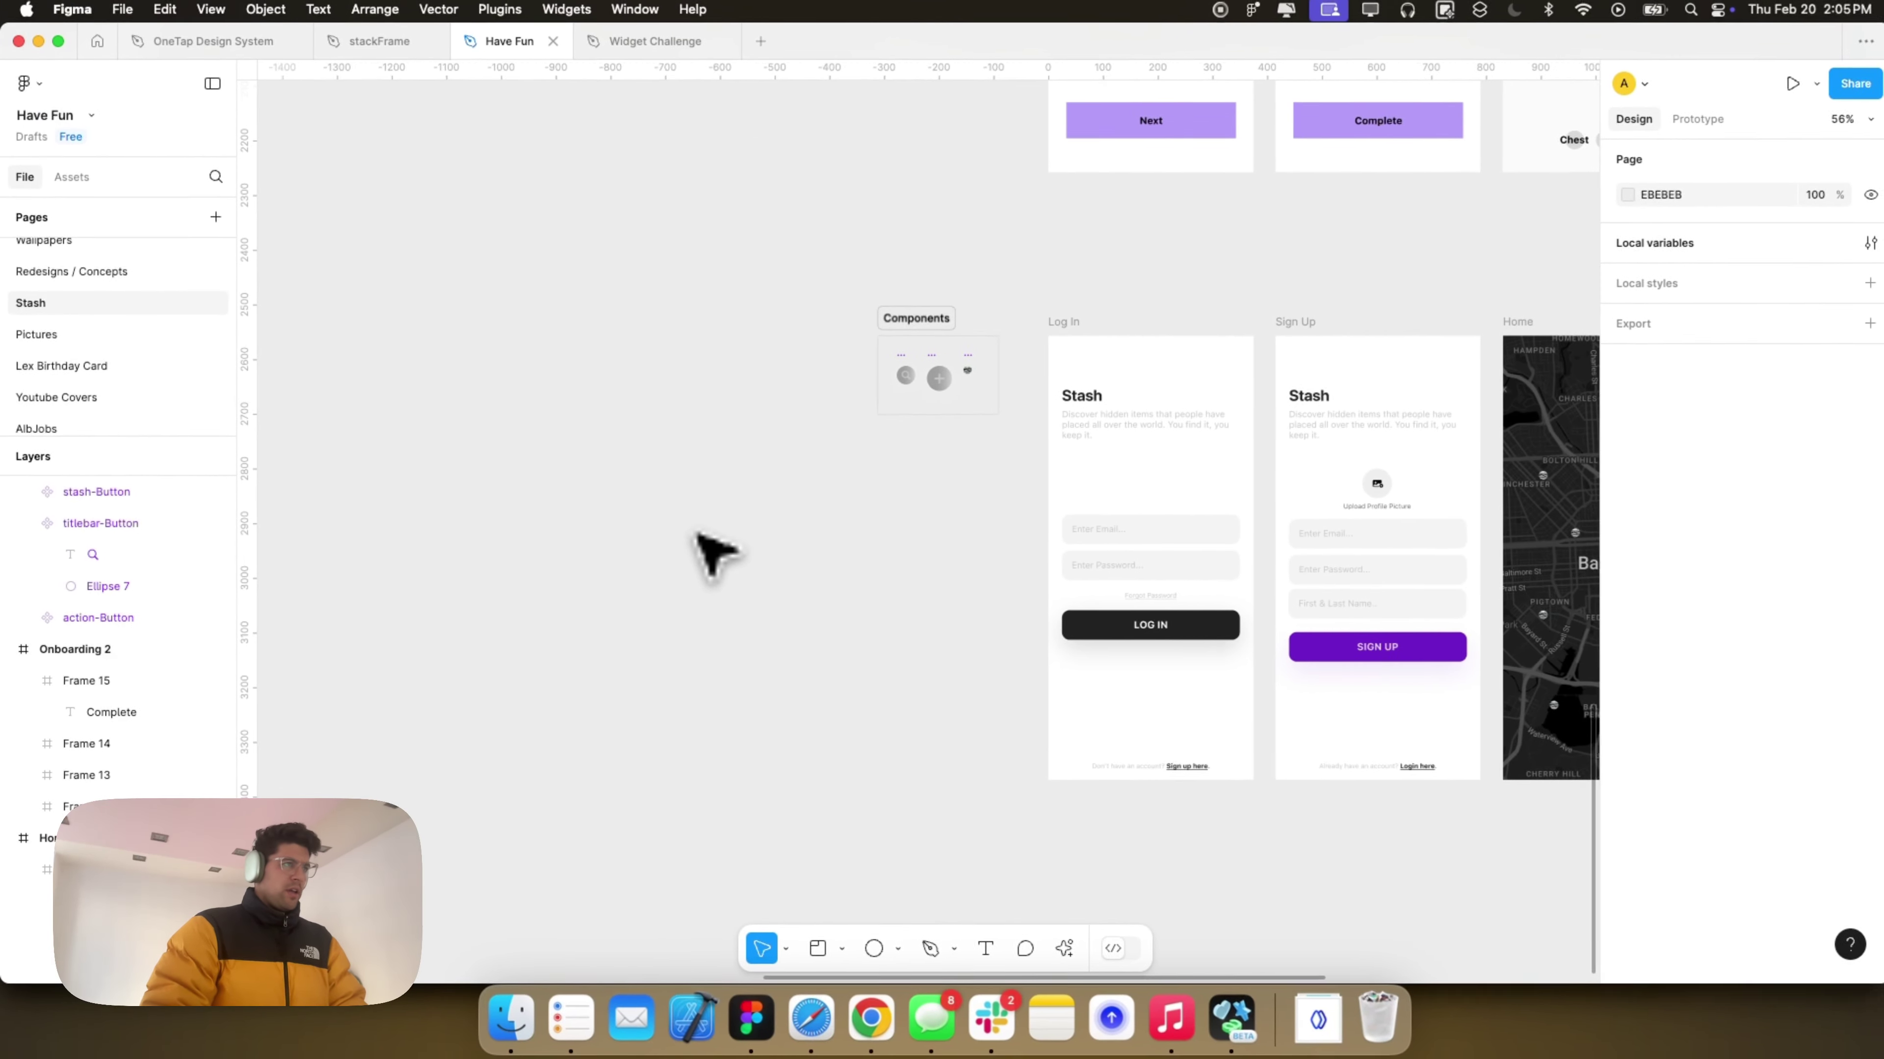
{"action": "scroll", "coordinate": [709, 549], "scroll_direction": "right", "scroll_amount": 5}
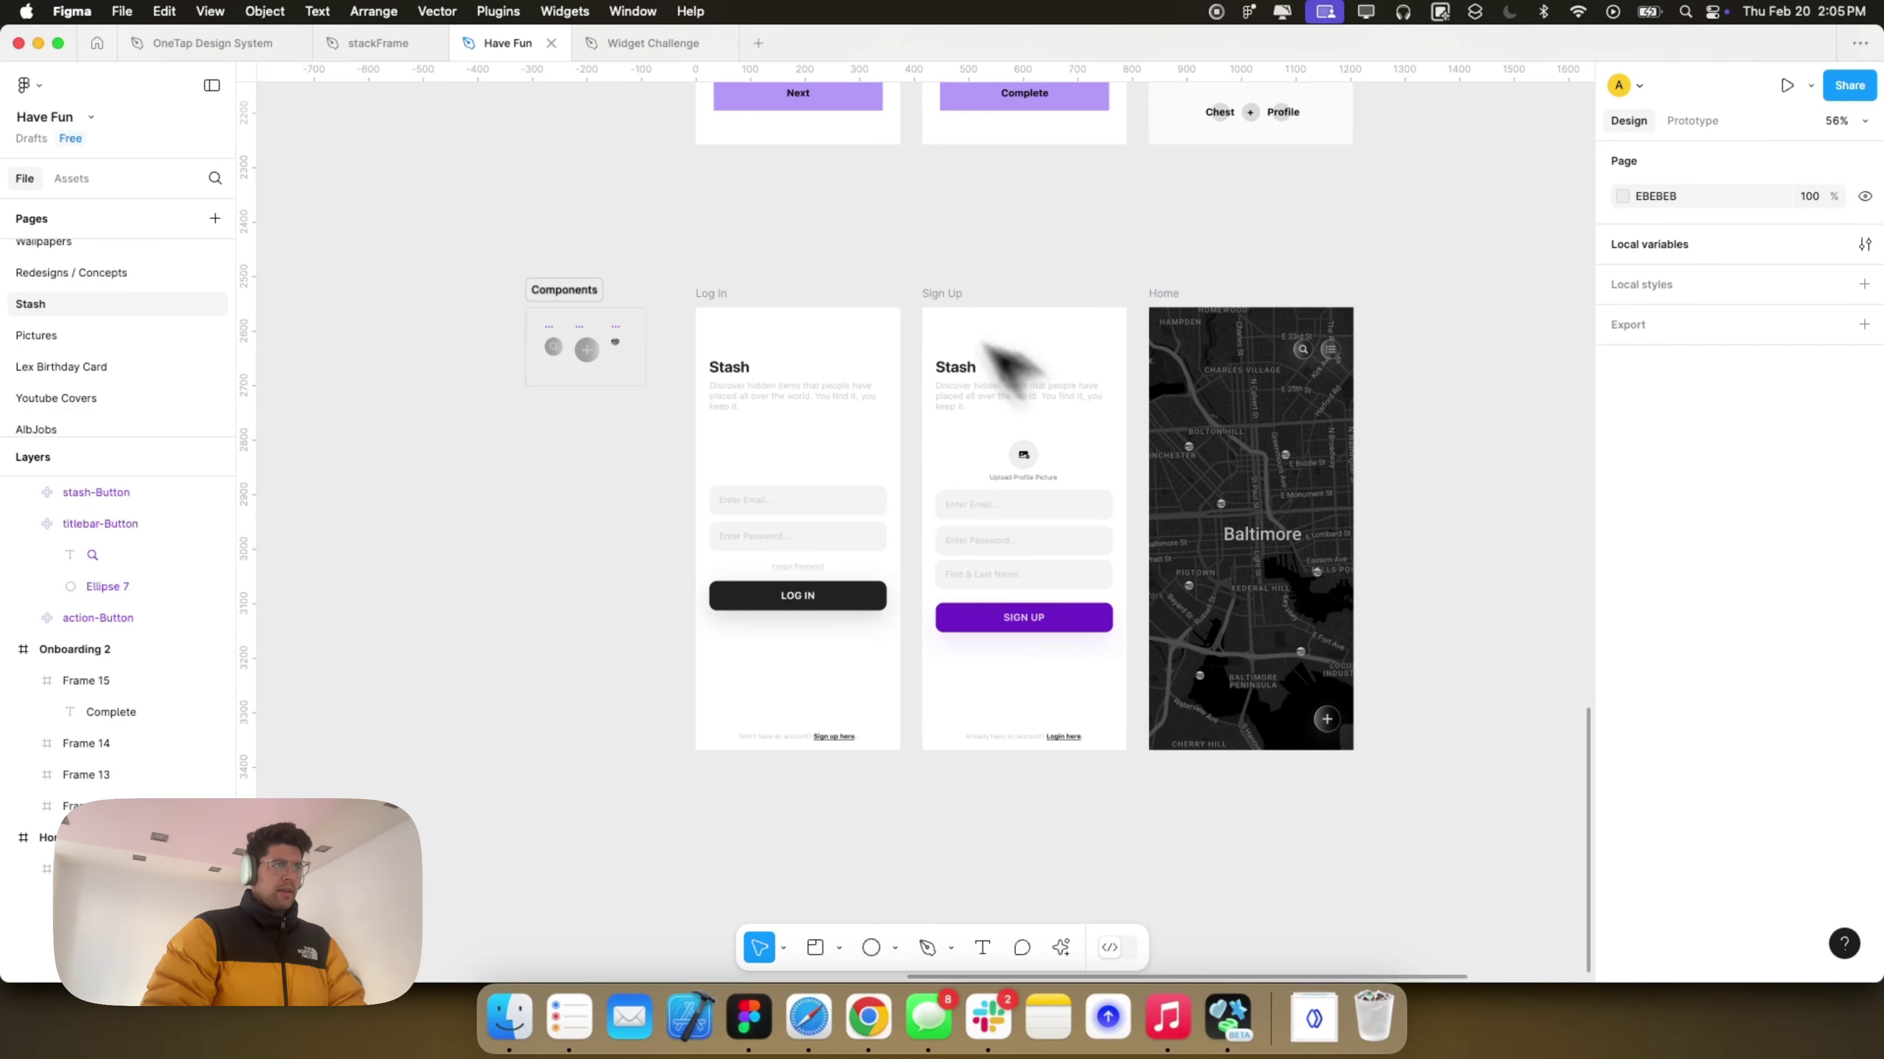
{"action": "left_click", "coordinate": [1045, 295]}
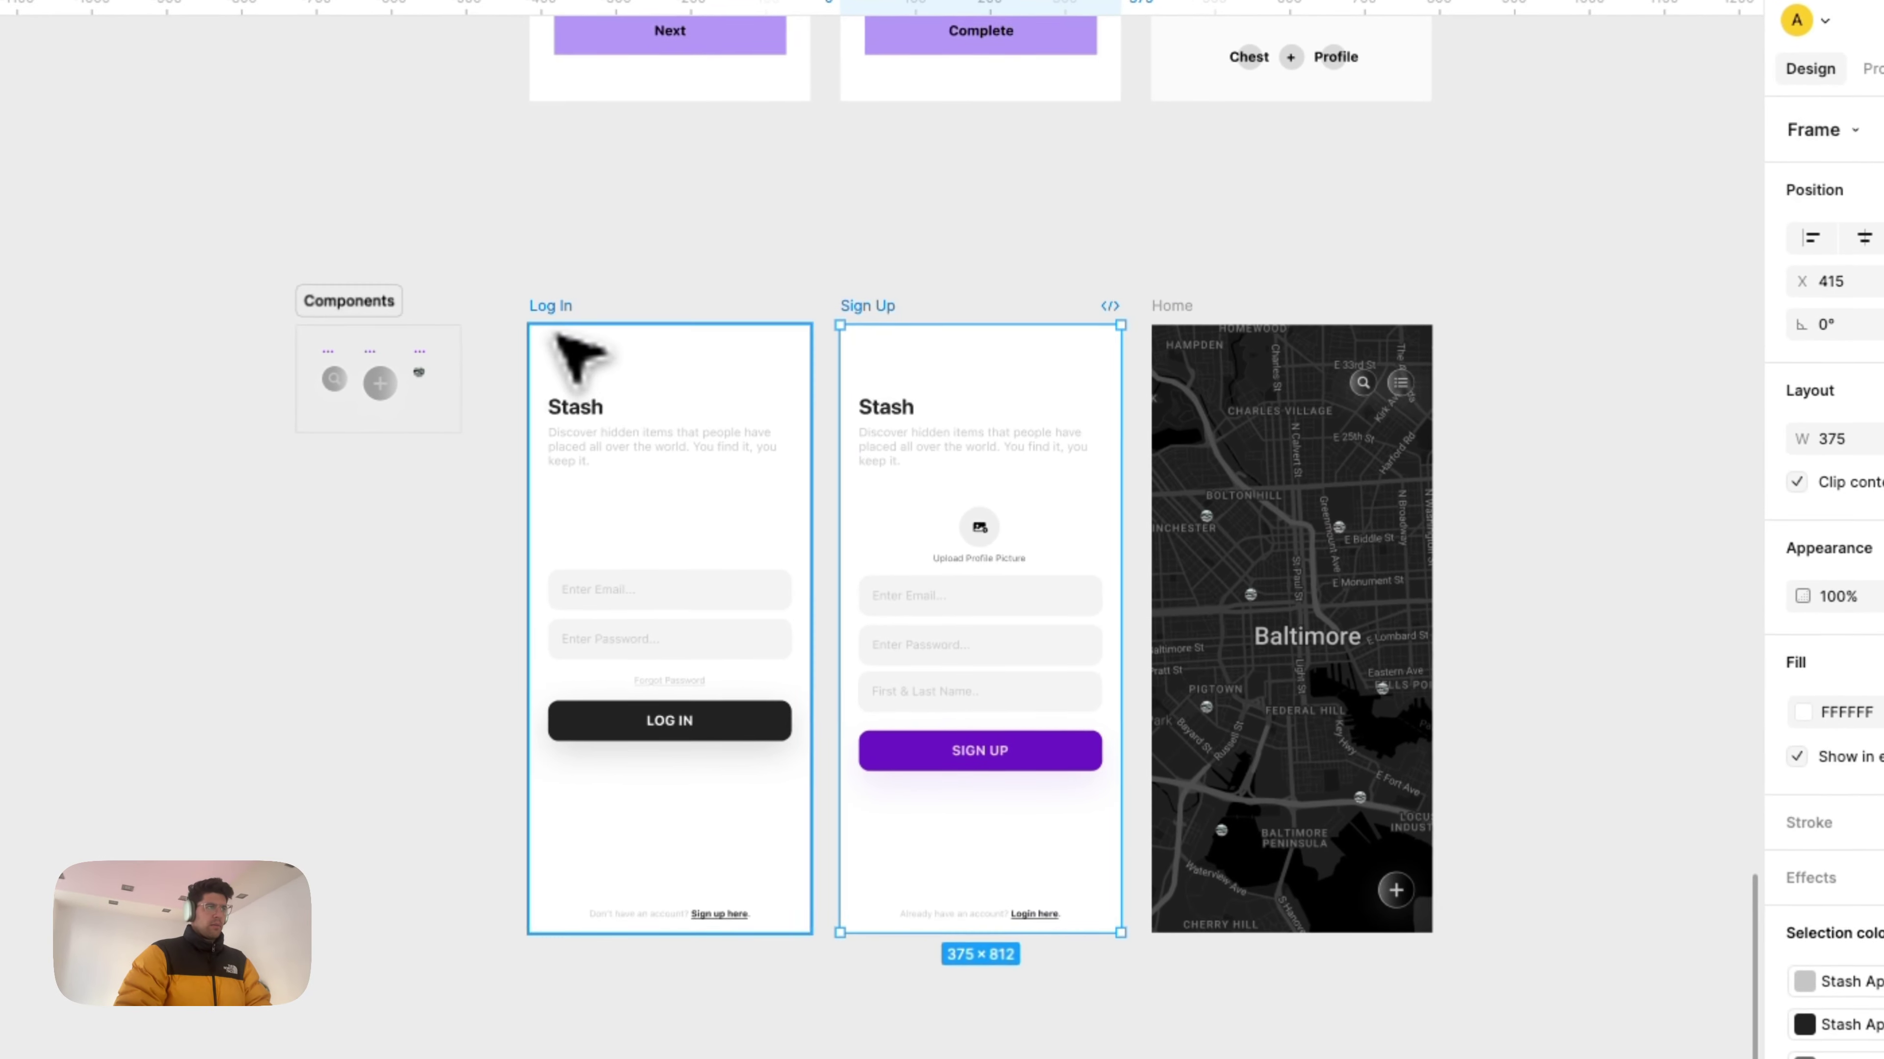
{"action": "left_click", "coordinate": [558, 338]}
{"action": "scroll", "coordinate": [1492, 560], "scroll_direction": "right", "scroll_amount": 3}
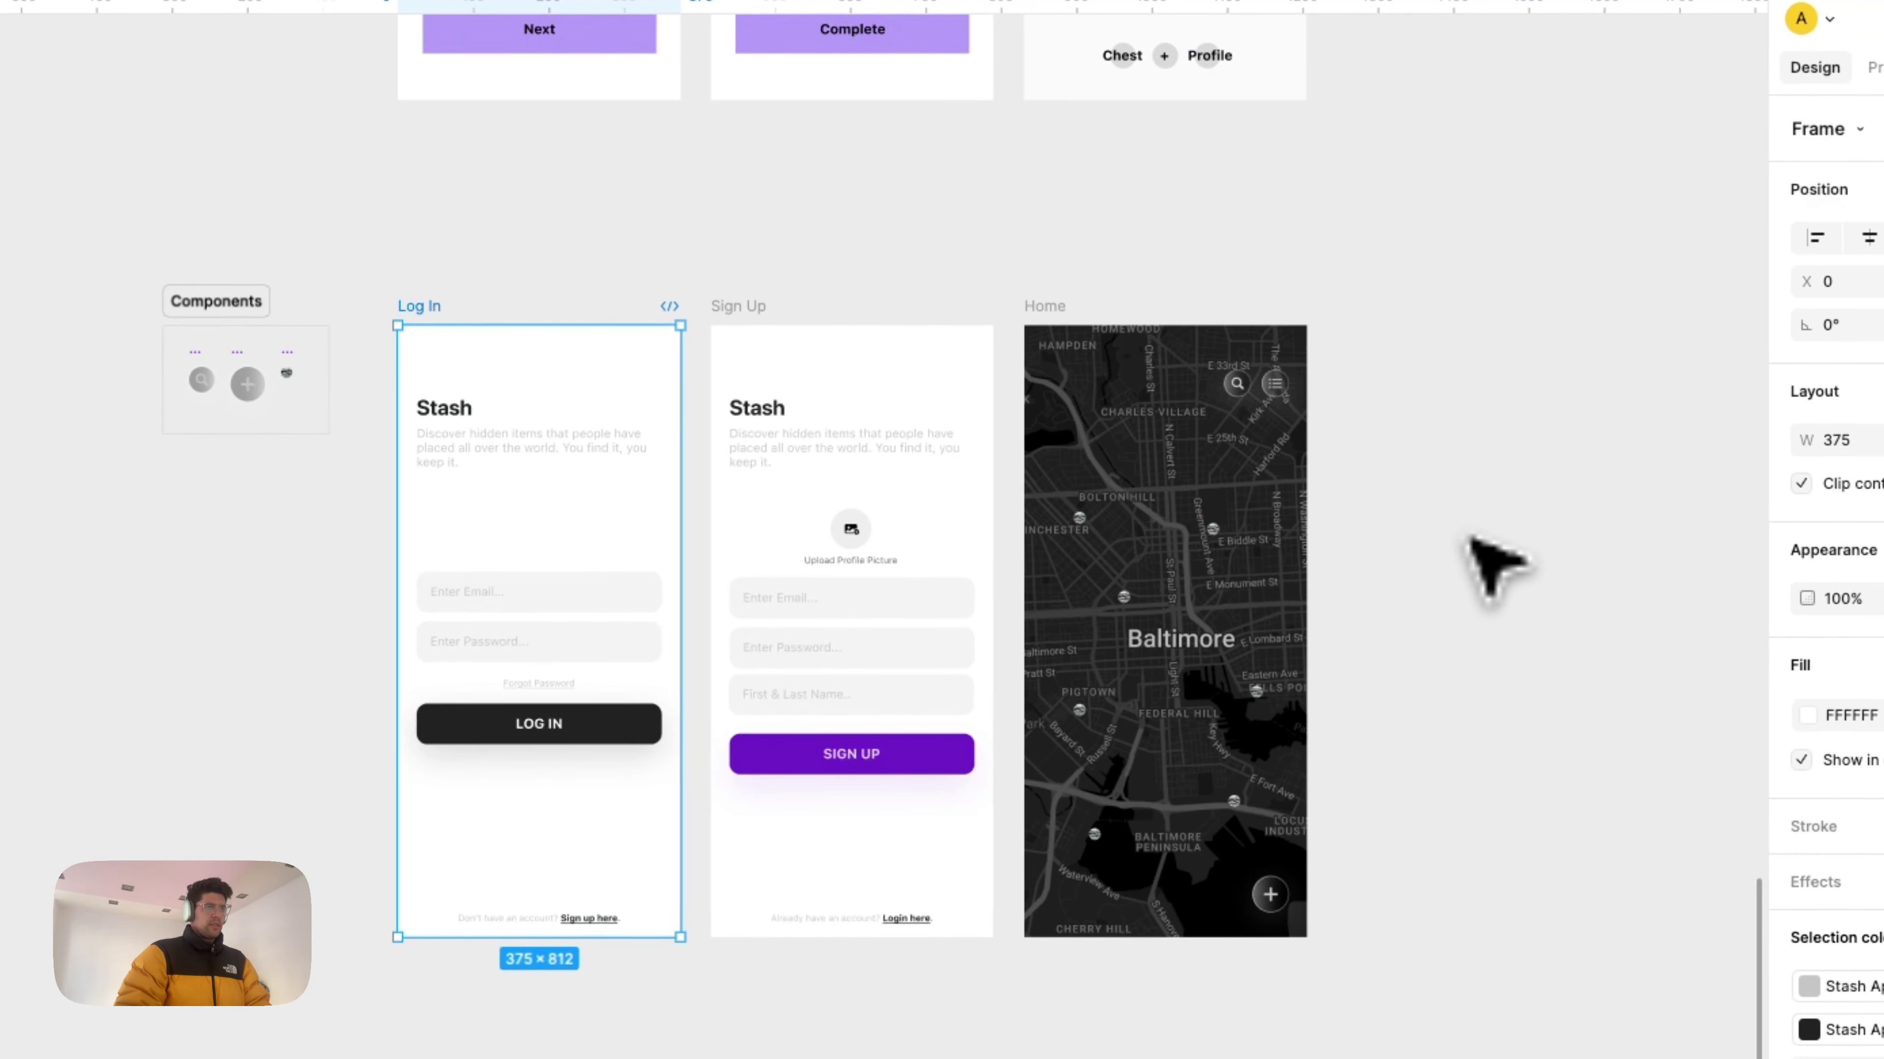
{"action": "left_click", "coordinate": [1240, 611]}
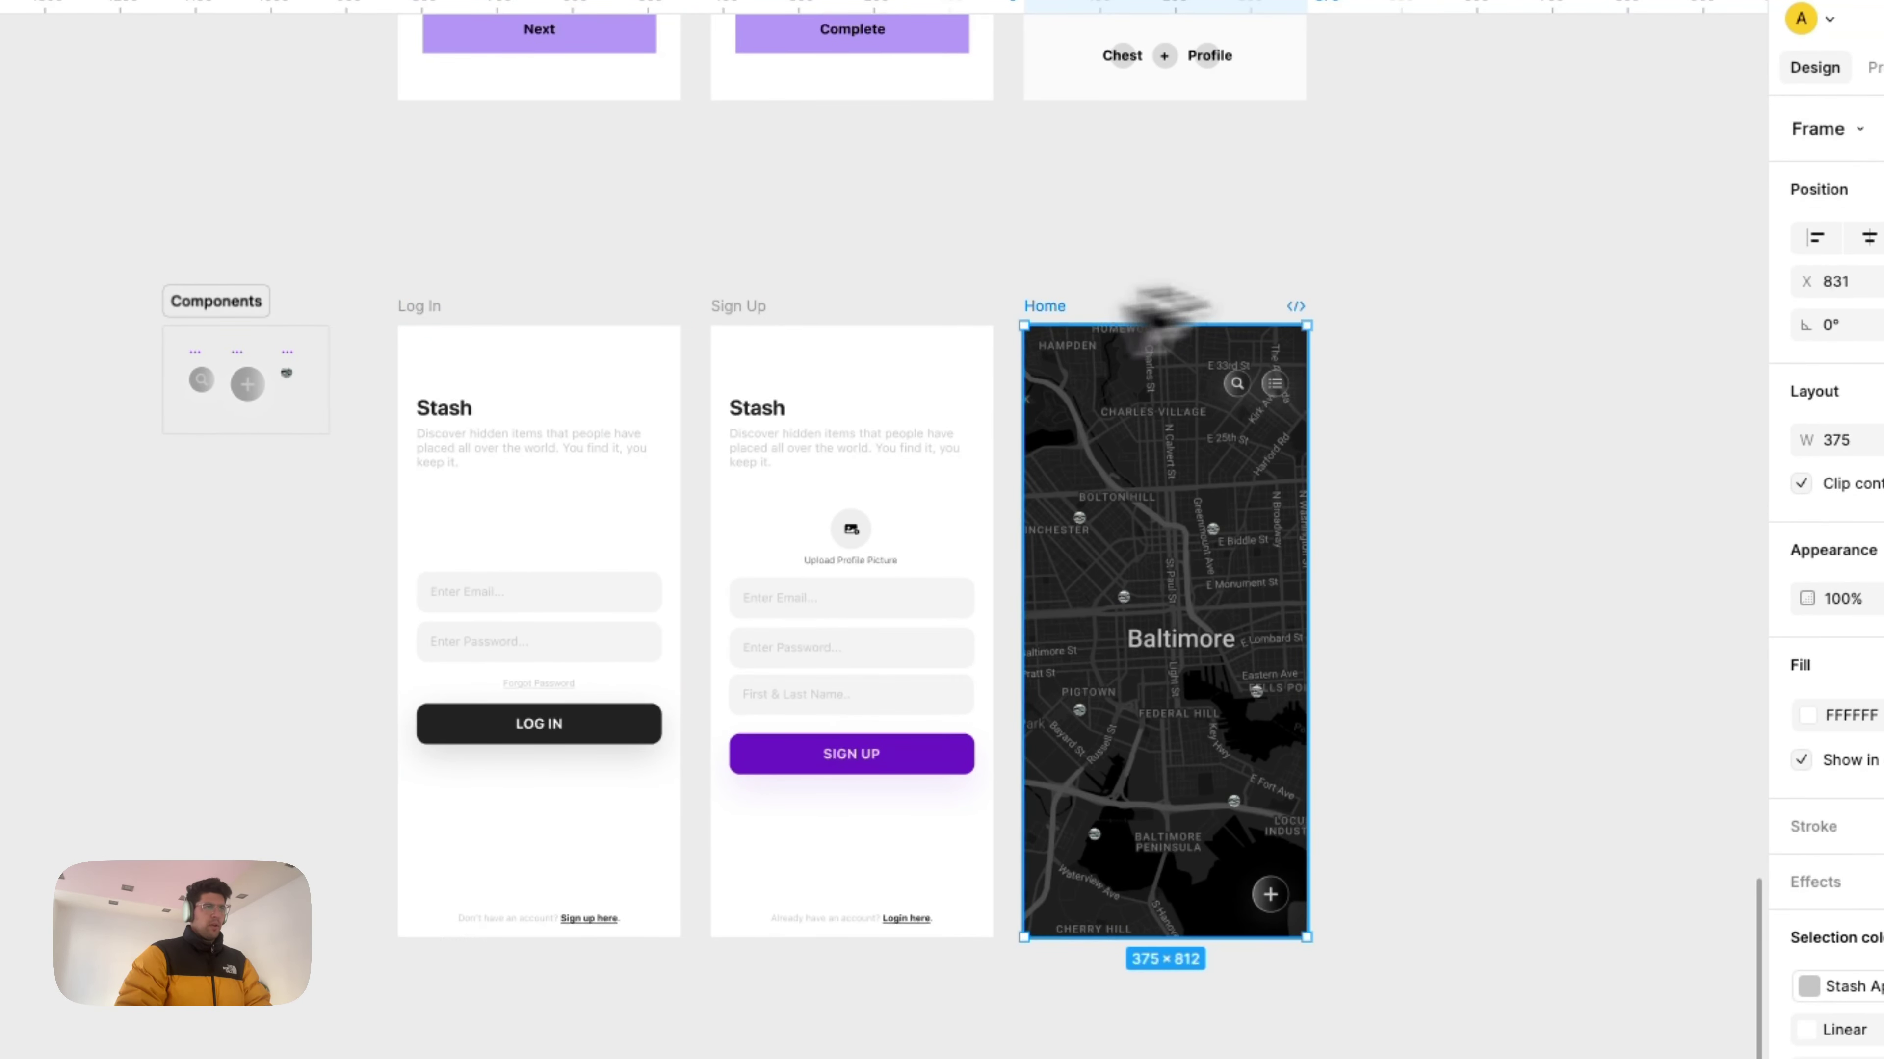
{"action": "left_click_drag", "start_coordinate": [1157, 309], "coordinate": [1370, 305]}
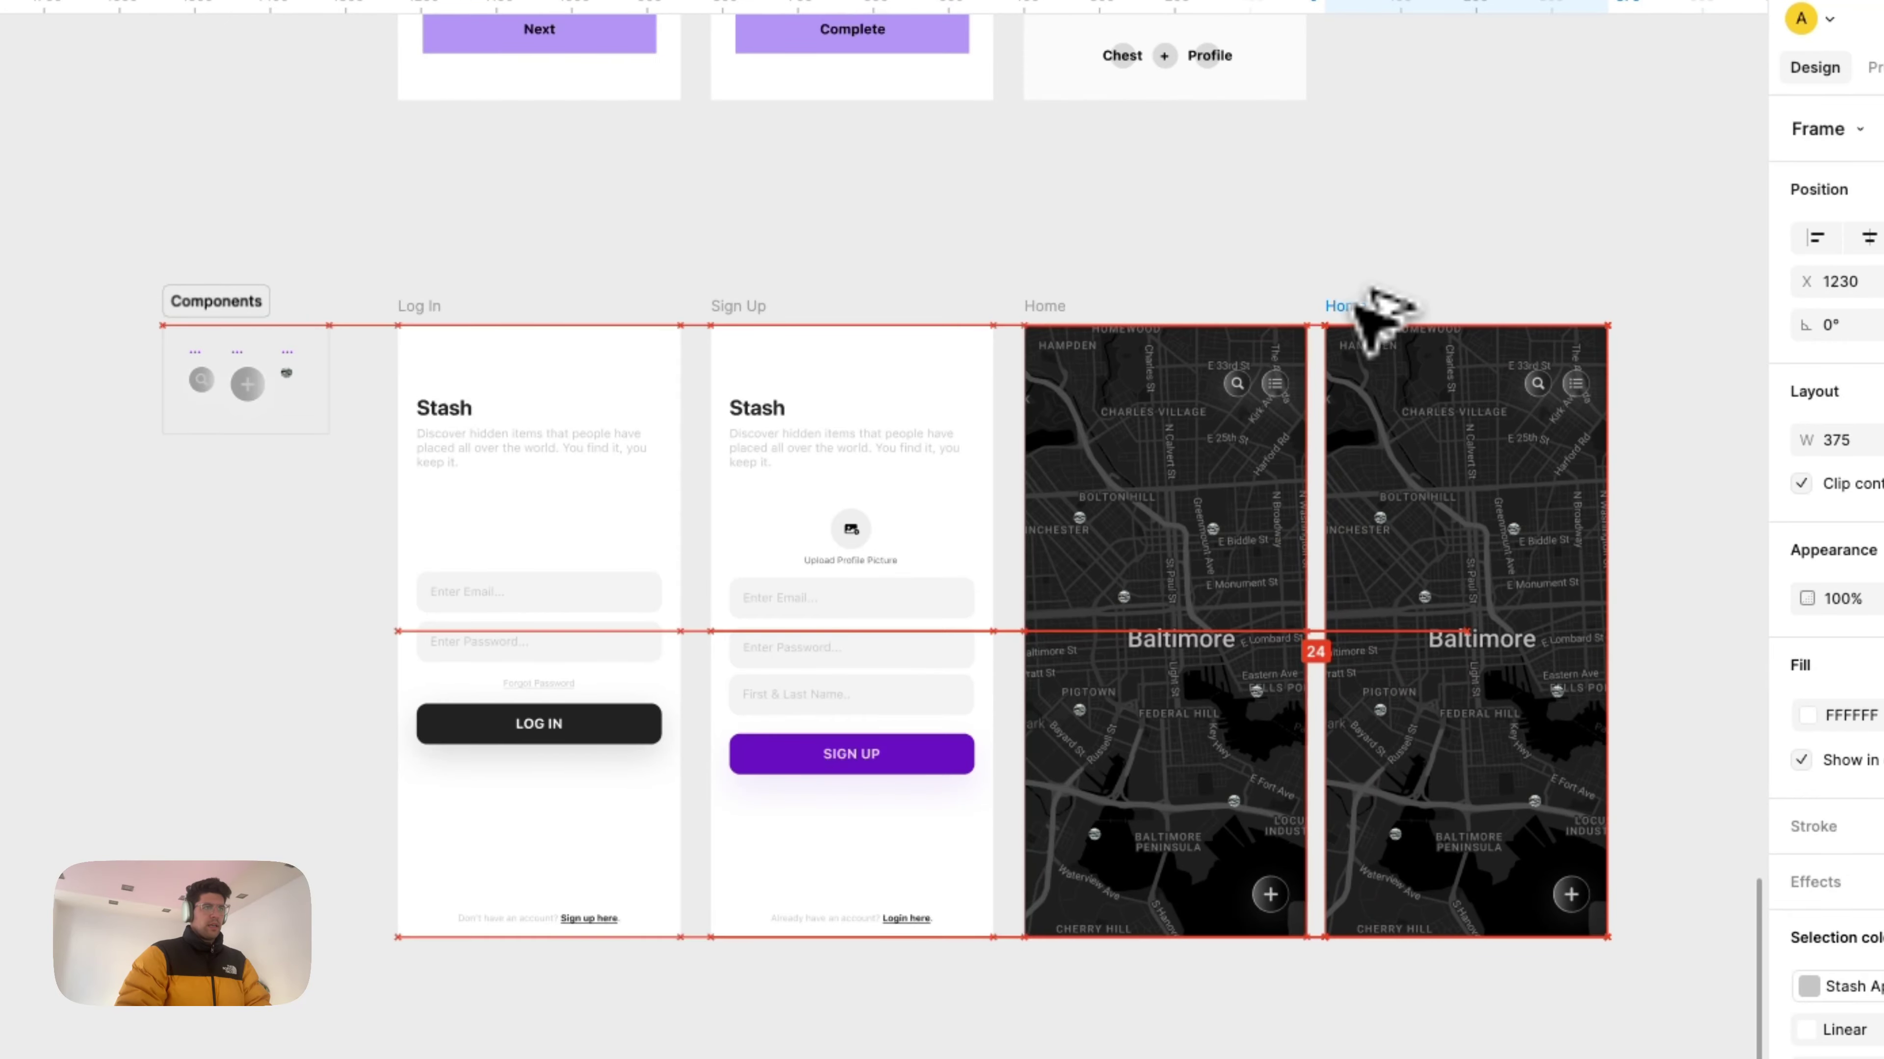
{"action": "scroll", "coordinate": [1558, 460], "scroll_direction": "right", "scroll_amount": 3}
Step: Insert a Silver-style road map of Baltimore, Maryland using the Google Maps - Map Maker plugin and close the plugin
{"action": "key", "text": "super+k"}
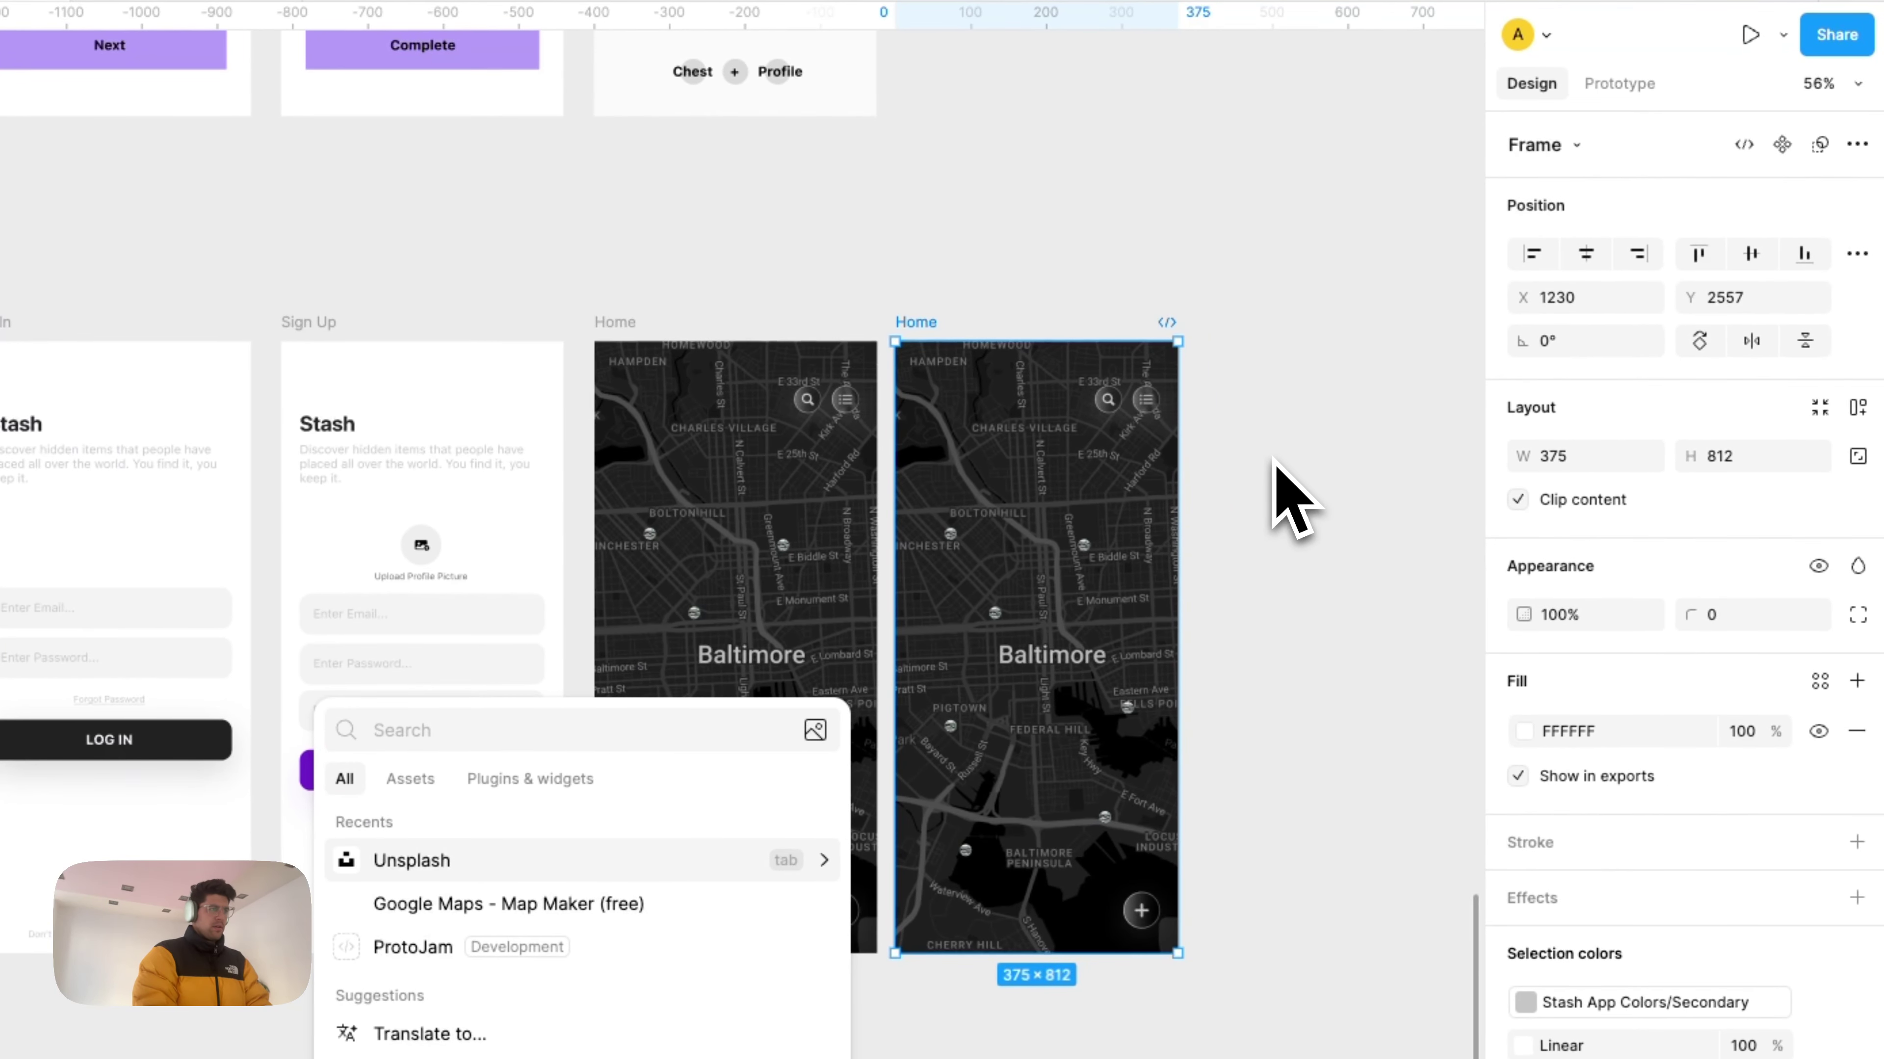
{"action": "type", "text": "googl"}
{"action": "key", "text": "Return"}
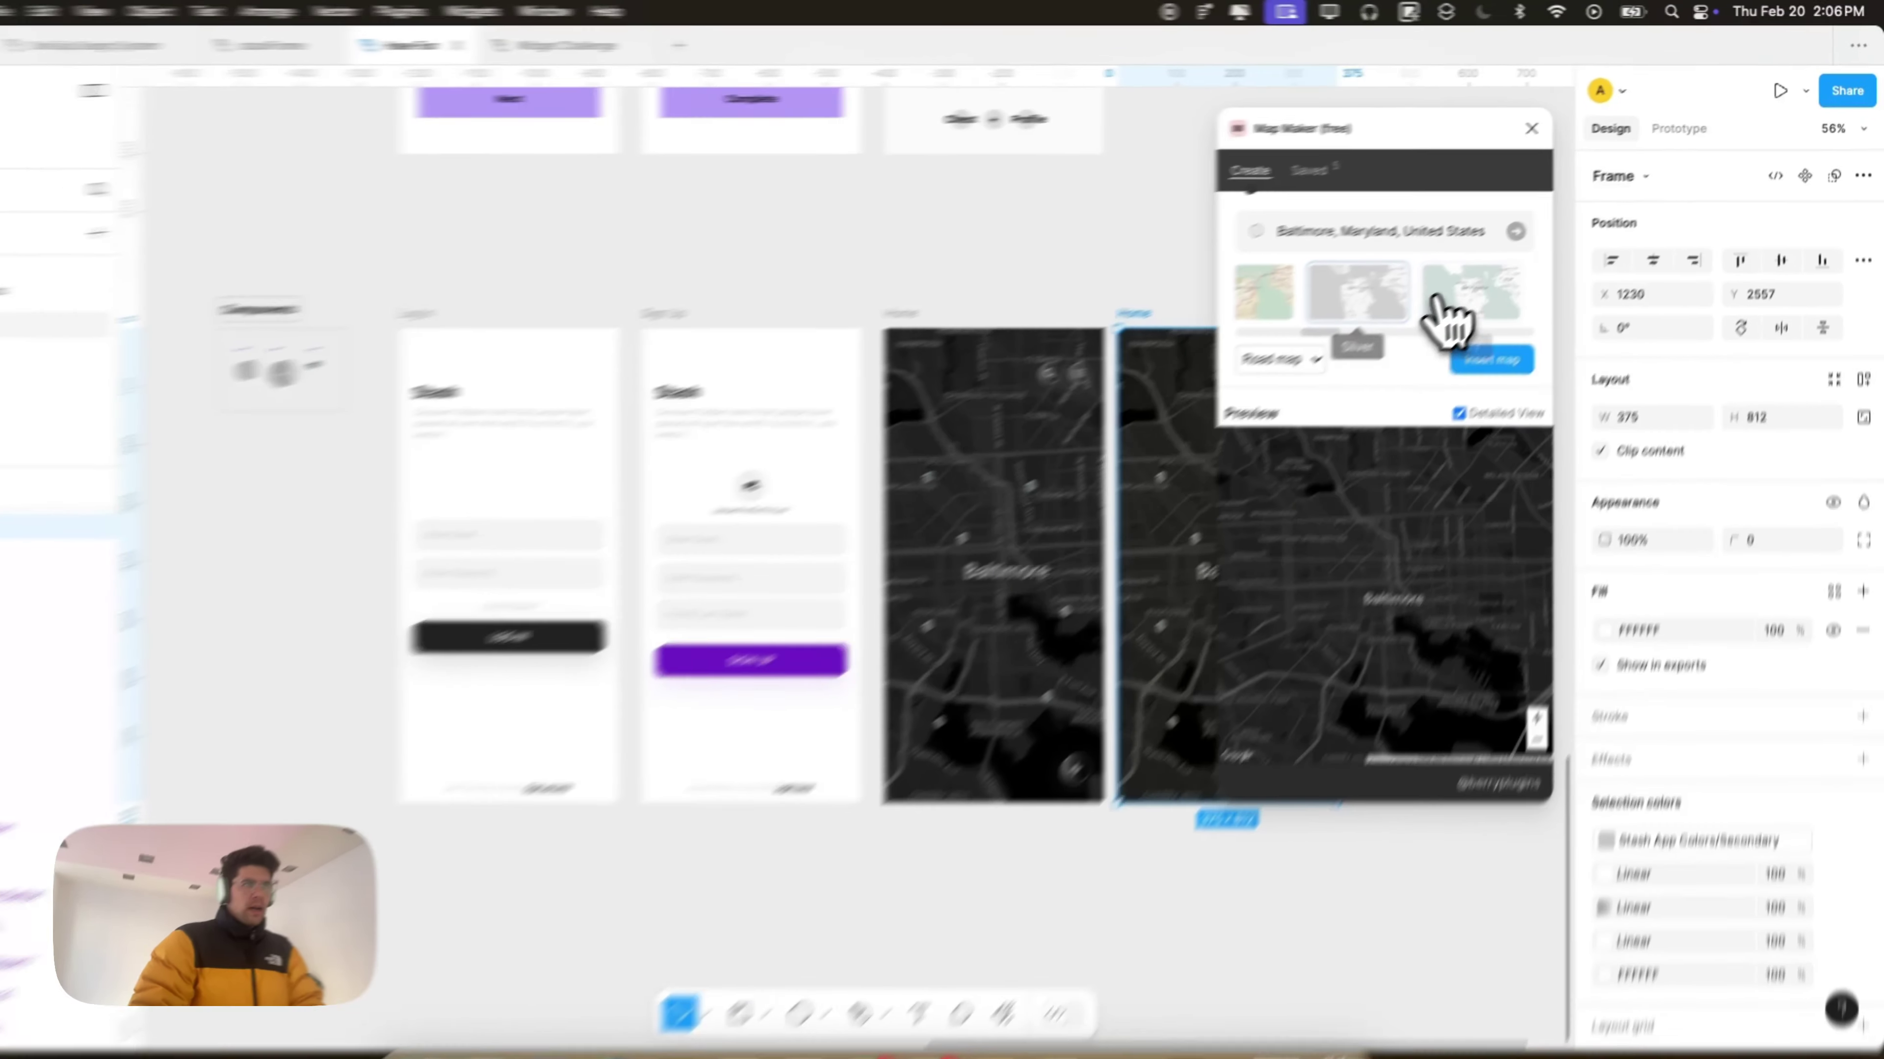
{"action": "left_click", "coordinate": [1398, 278]}
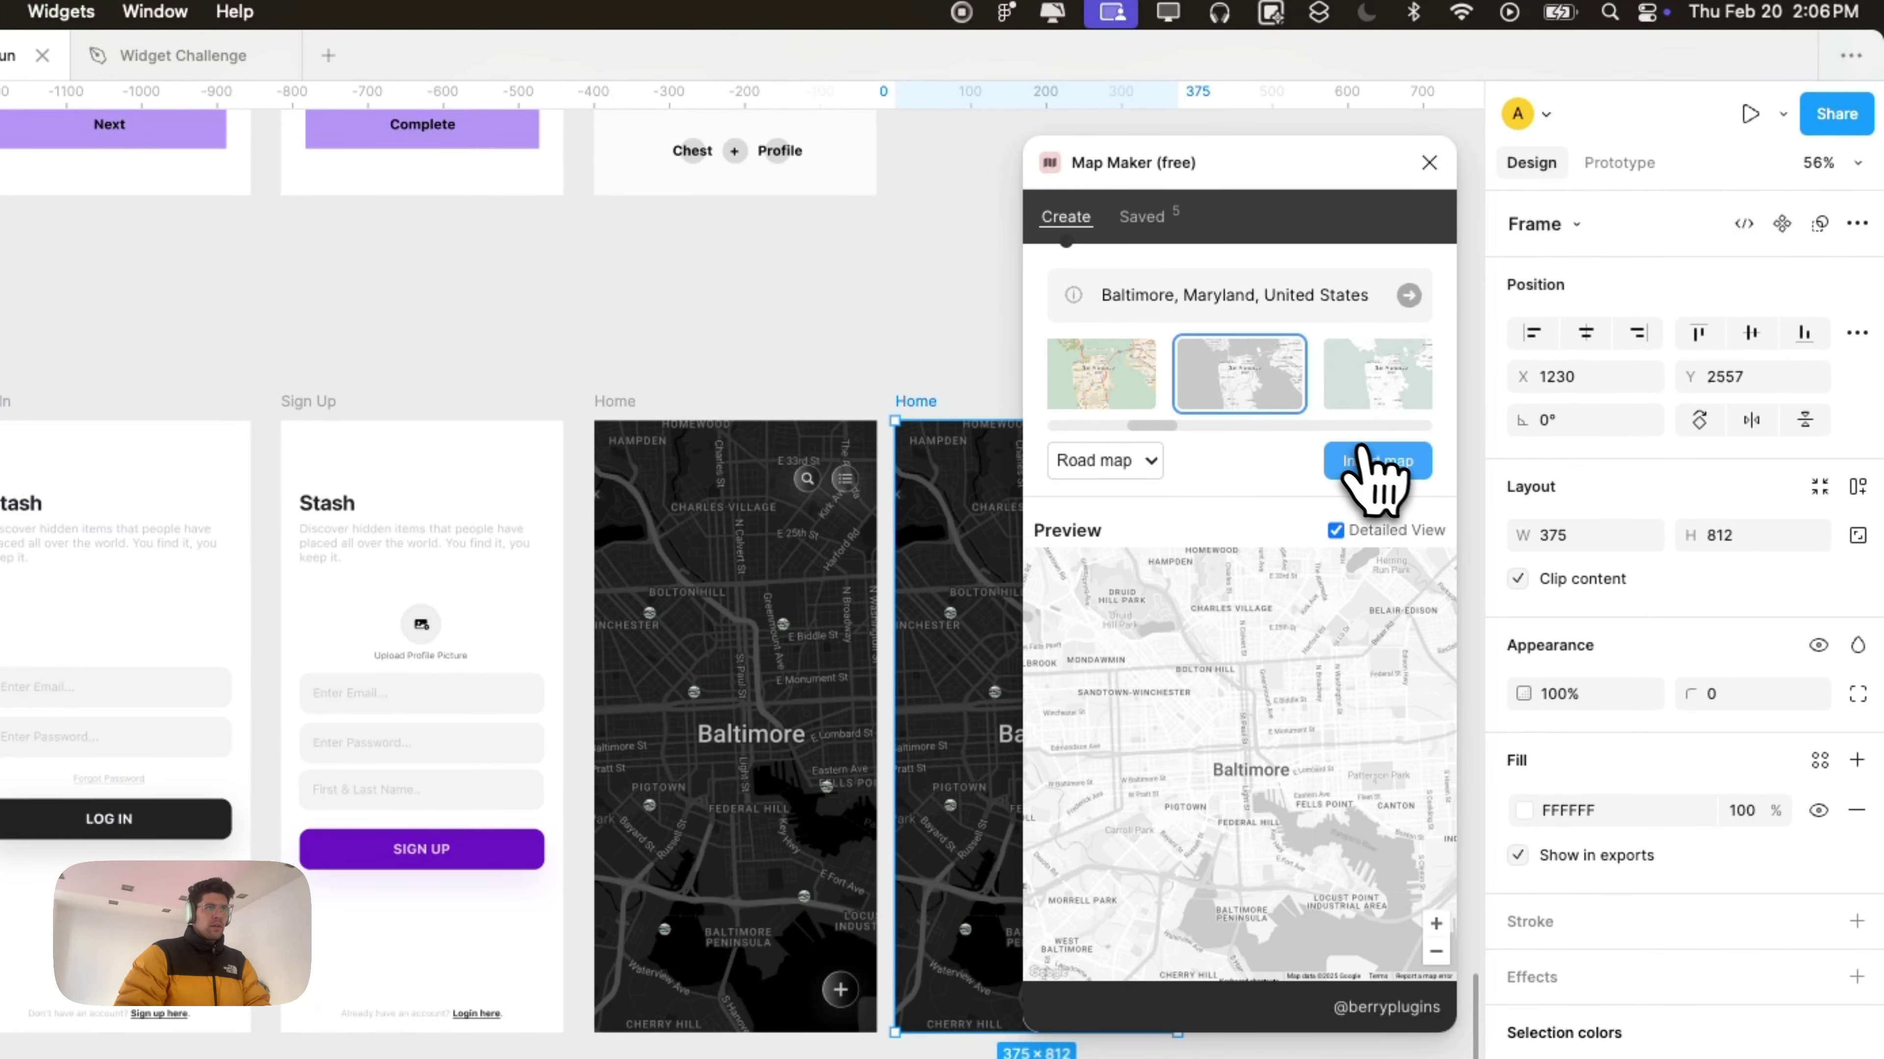
{"action": "left_click", "coordinate": [1368, 460]}
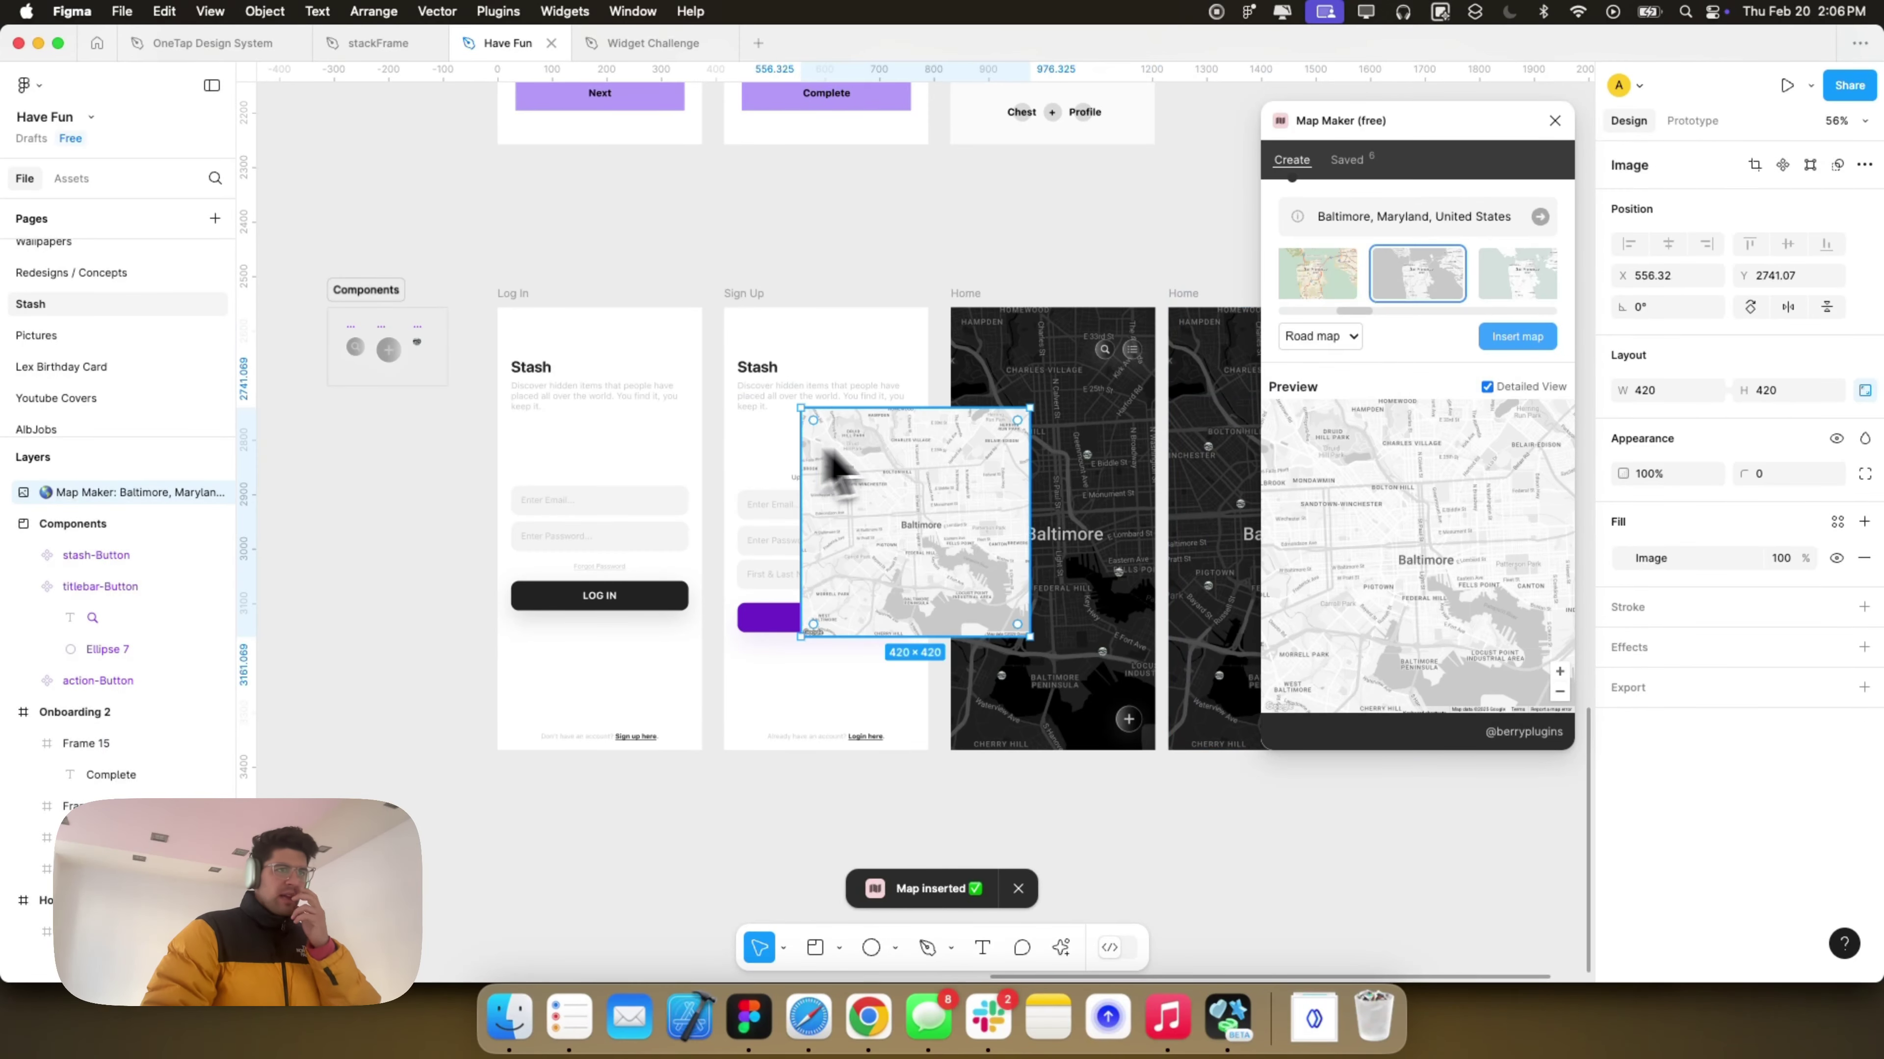
{"action": "left_click", "coordinate": [1555, 120]}
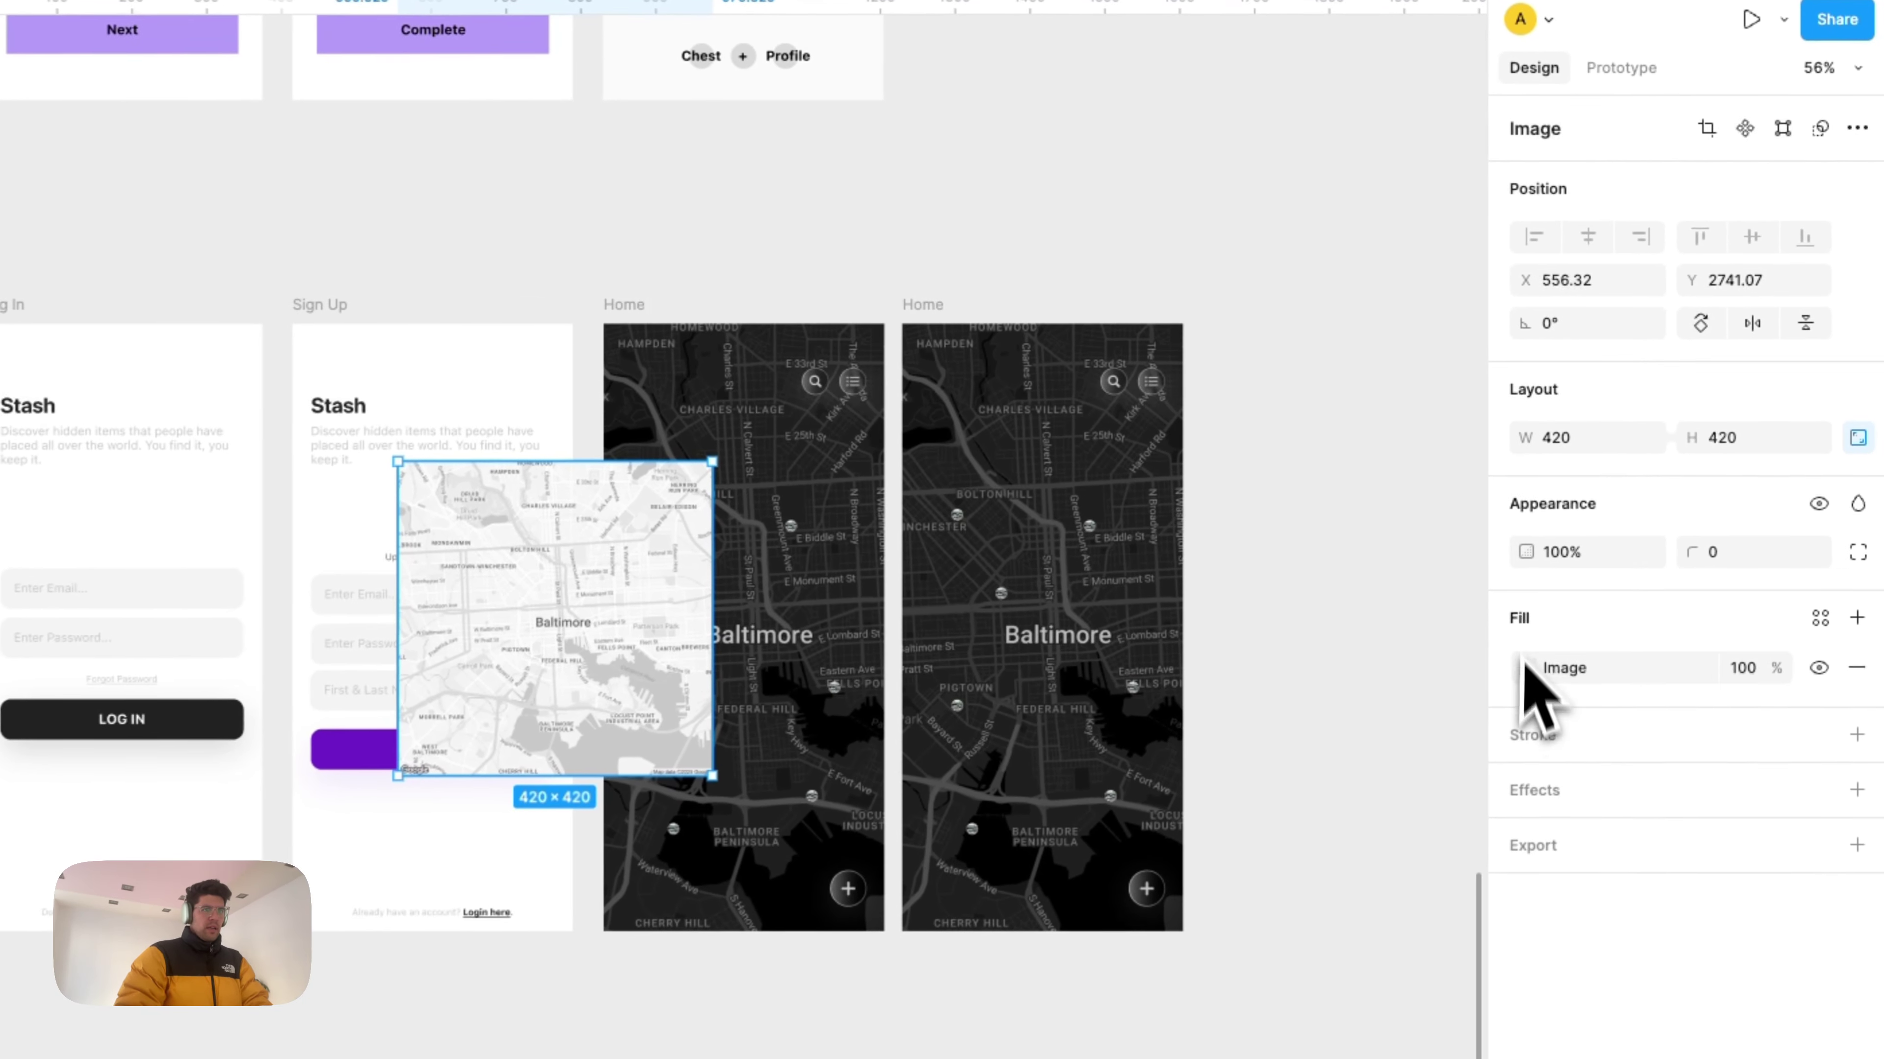
Step: Replace the dark map fill in the duplicated Home frame with the silver map's image fill and delete the standalone map
{"action": "left_click", "coordinate": [1609, 560]}
{"action": "left_click", "coordinate": [1084, 610]}
{"action": "left_click", "coordinate": [1039, 575]}
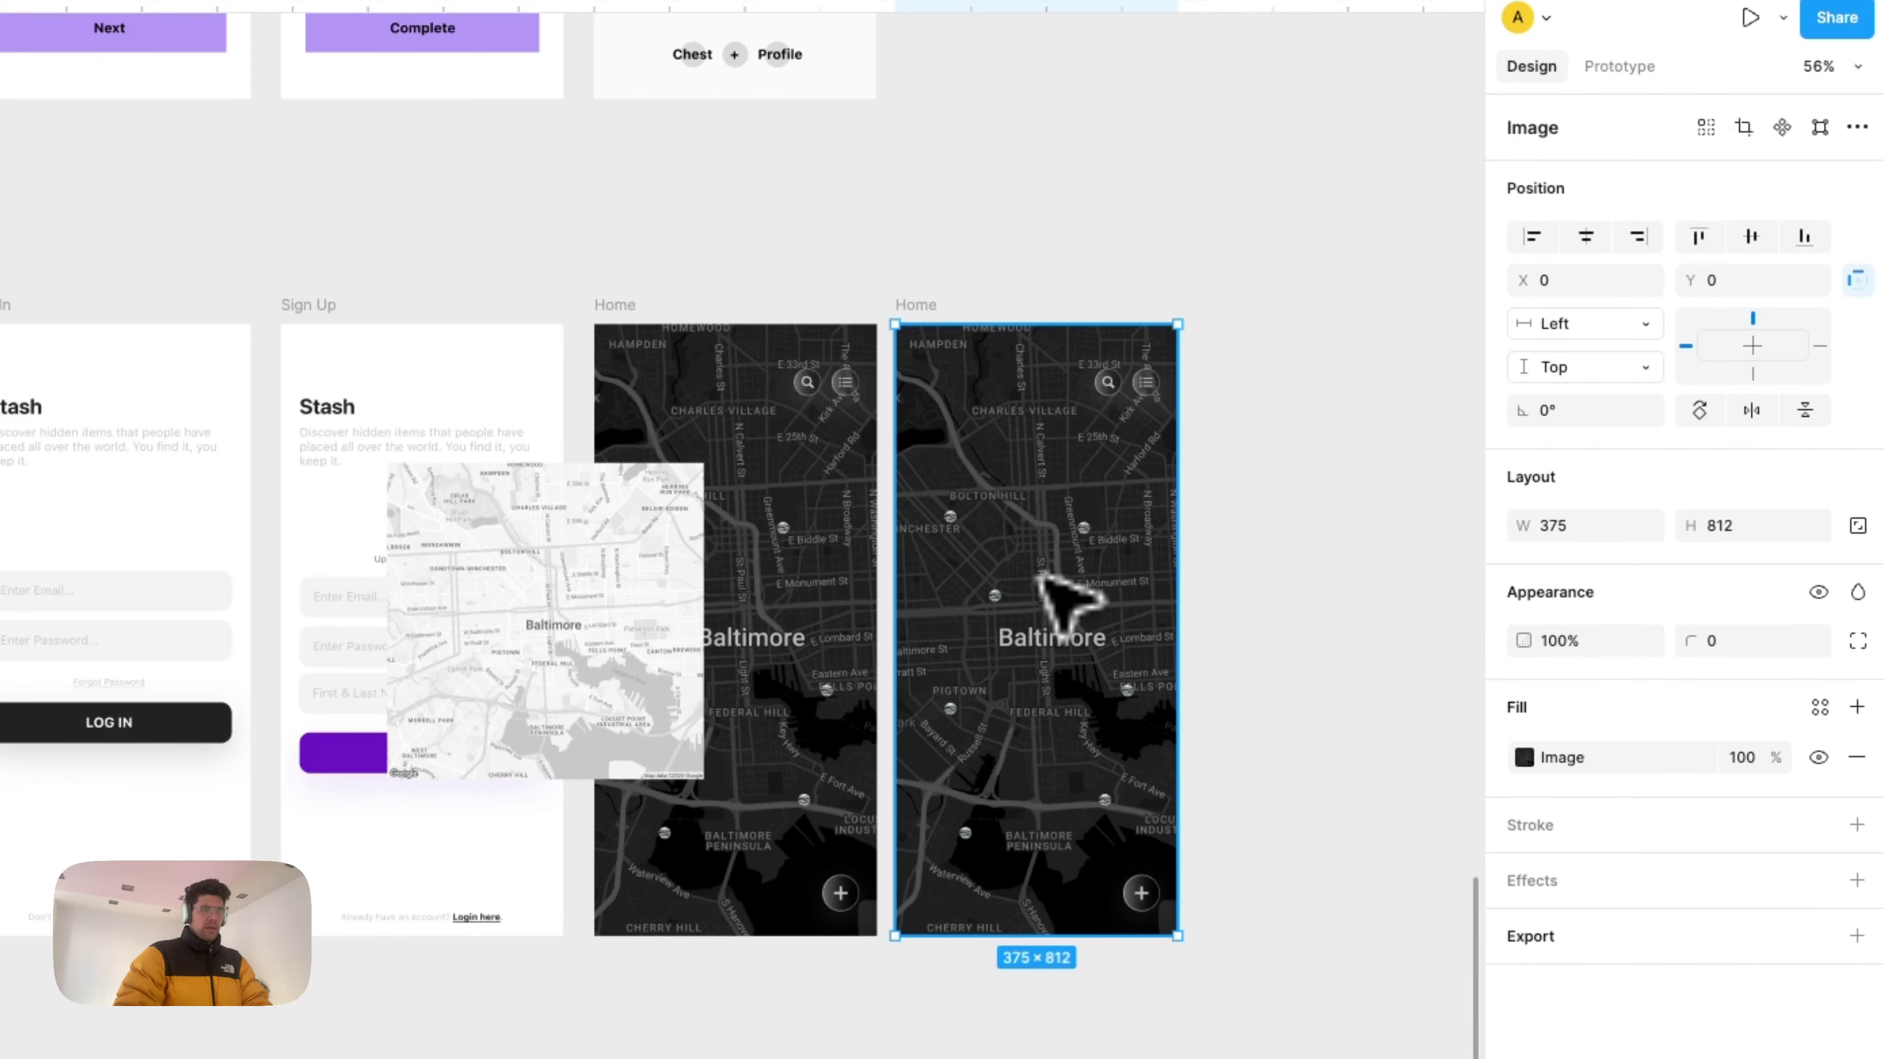
{"action": "left_click", "coordinate": [1506, 761]}
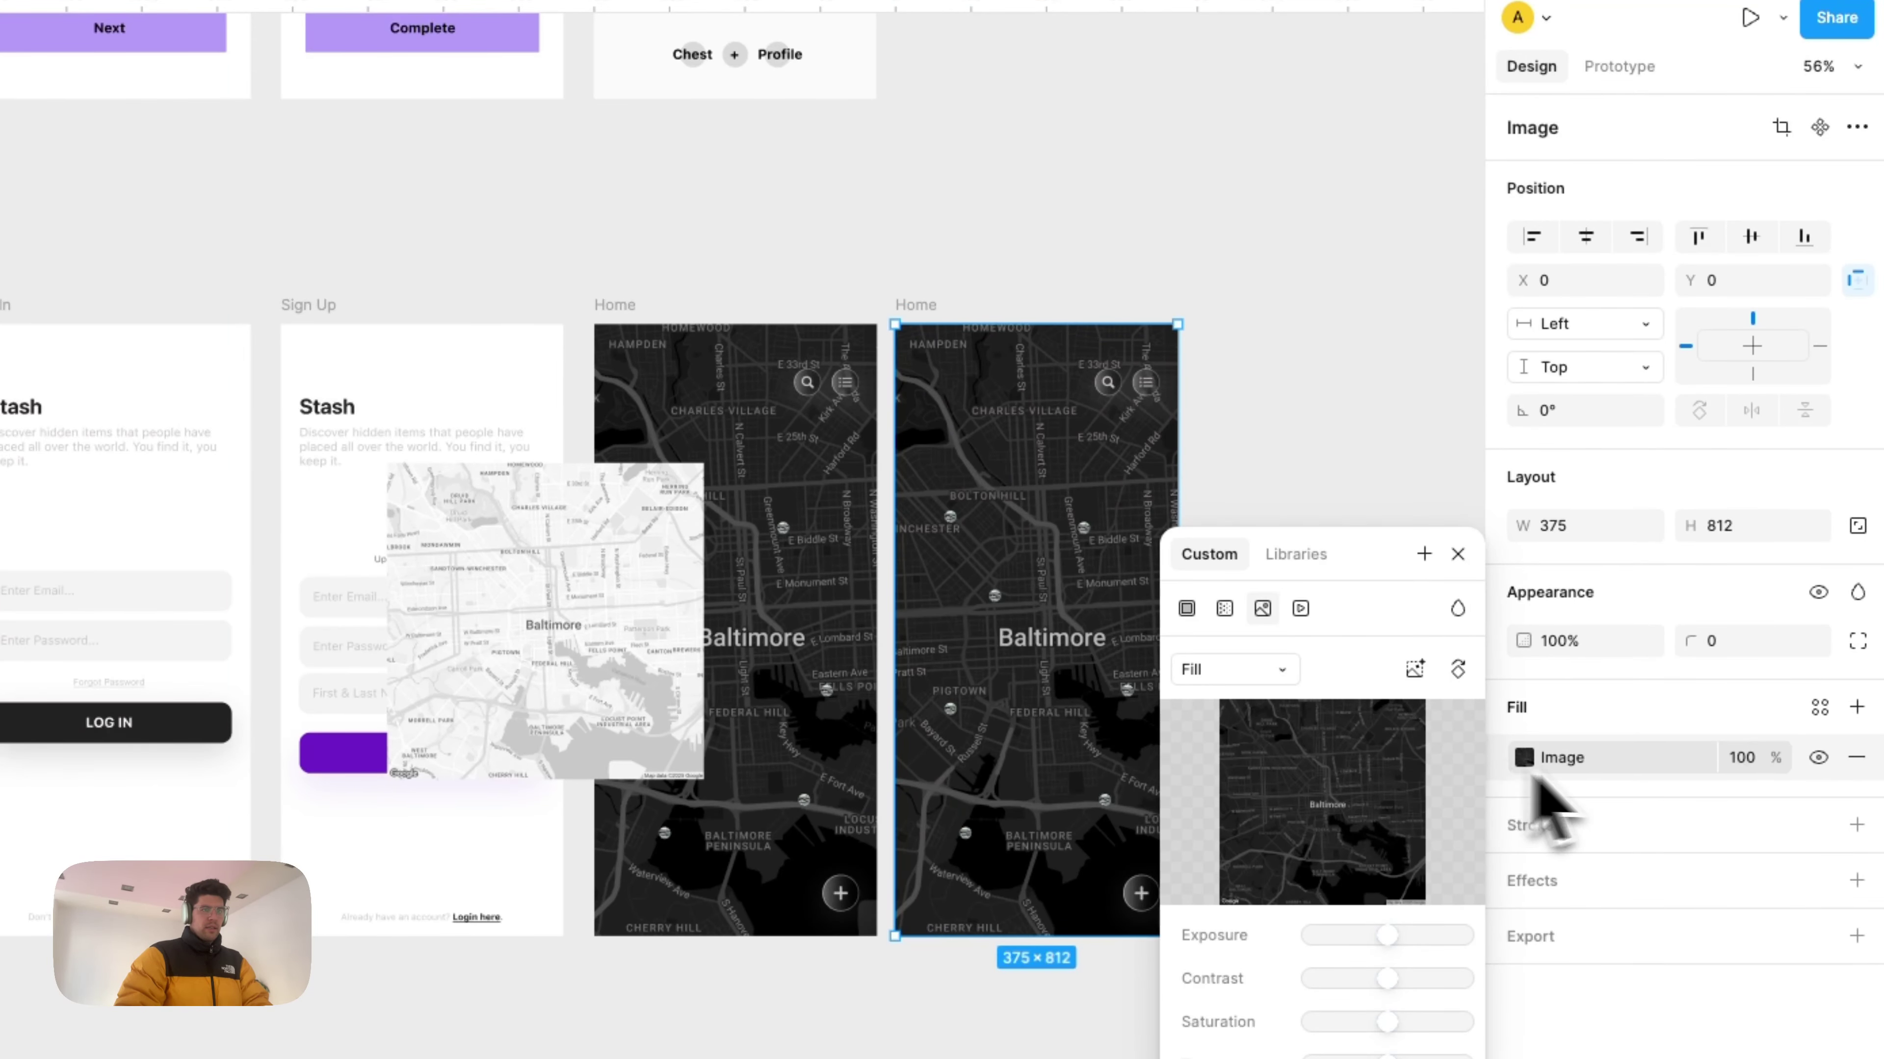
{"action": "key", "text": "super+v"}
{"action": "left_click", "coordinate": [1856, 804]}
{"action": "left_click", "coordinate": [1291, 593]}
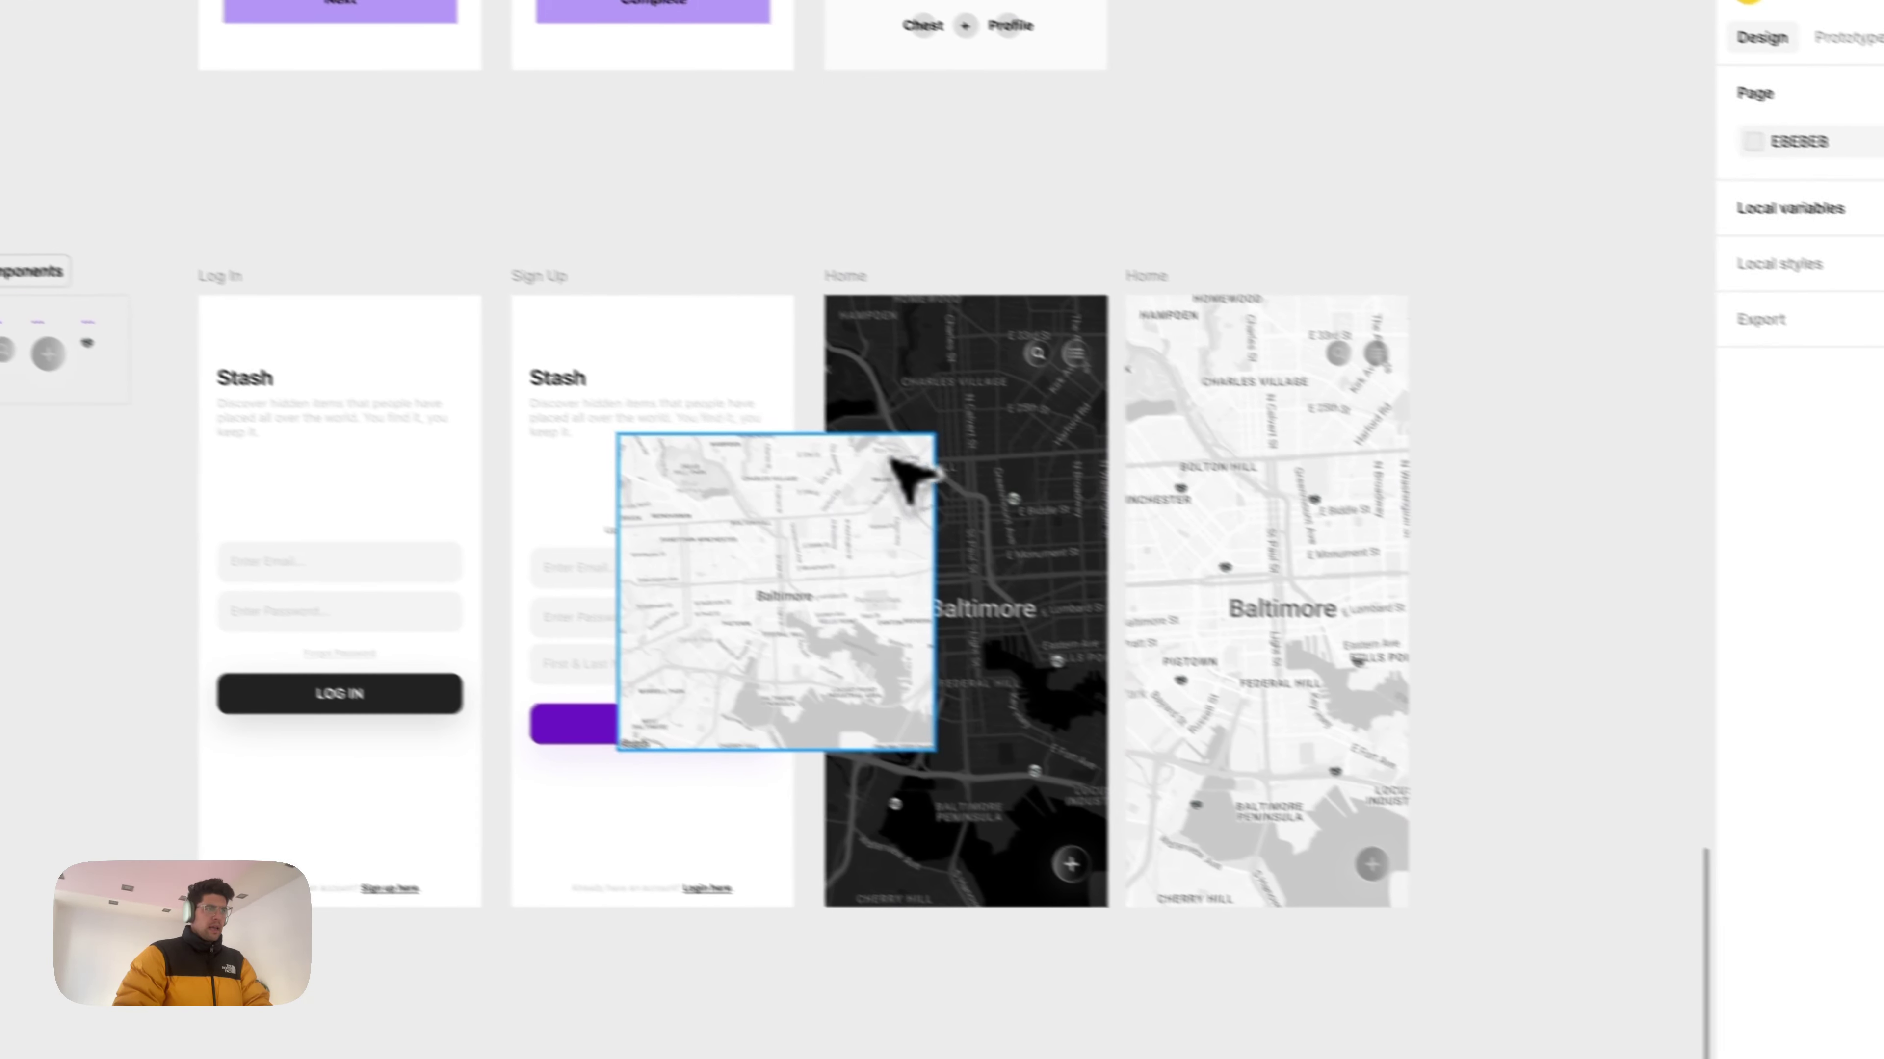
{"action": "key", "text": "BackSpace"}
Step: Extend the Components frame's height to 192 and add a second variant to the titlebar-Button component
{"action": "left_click", "coordinate": [1365, 353]}
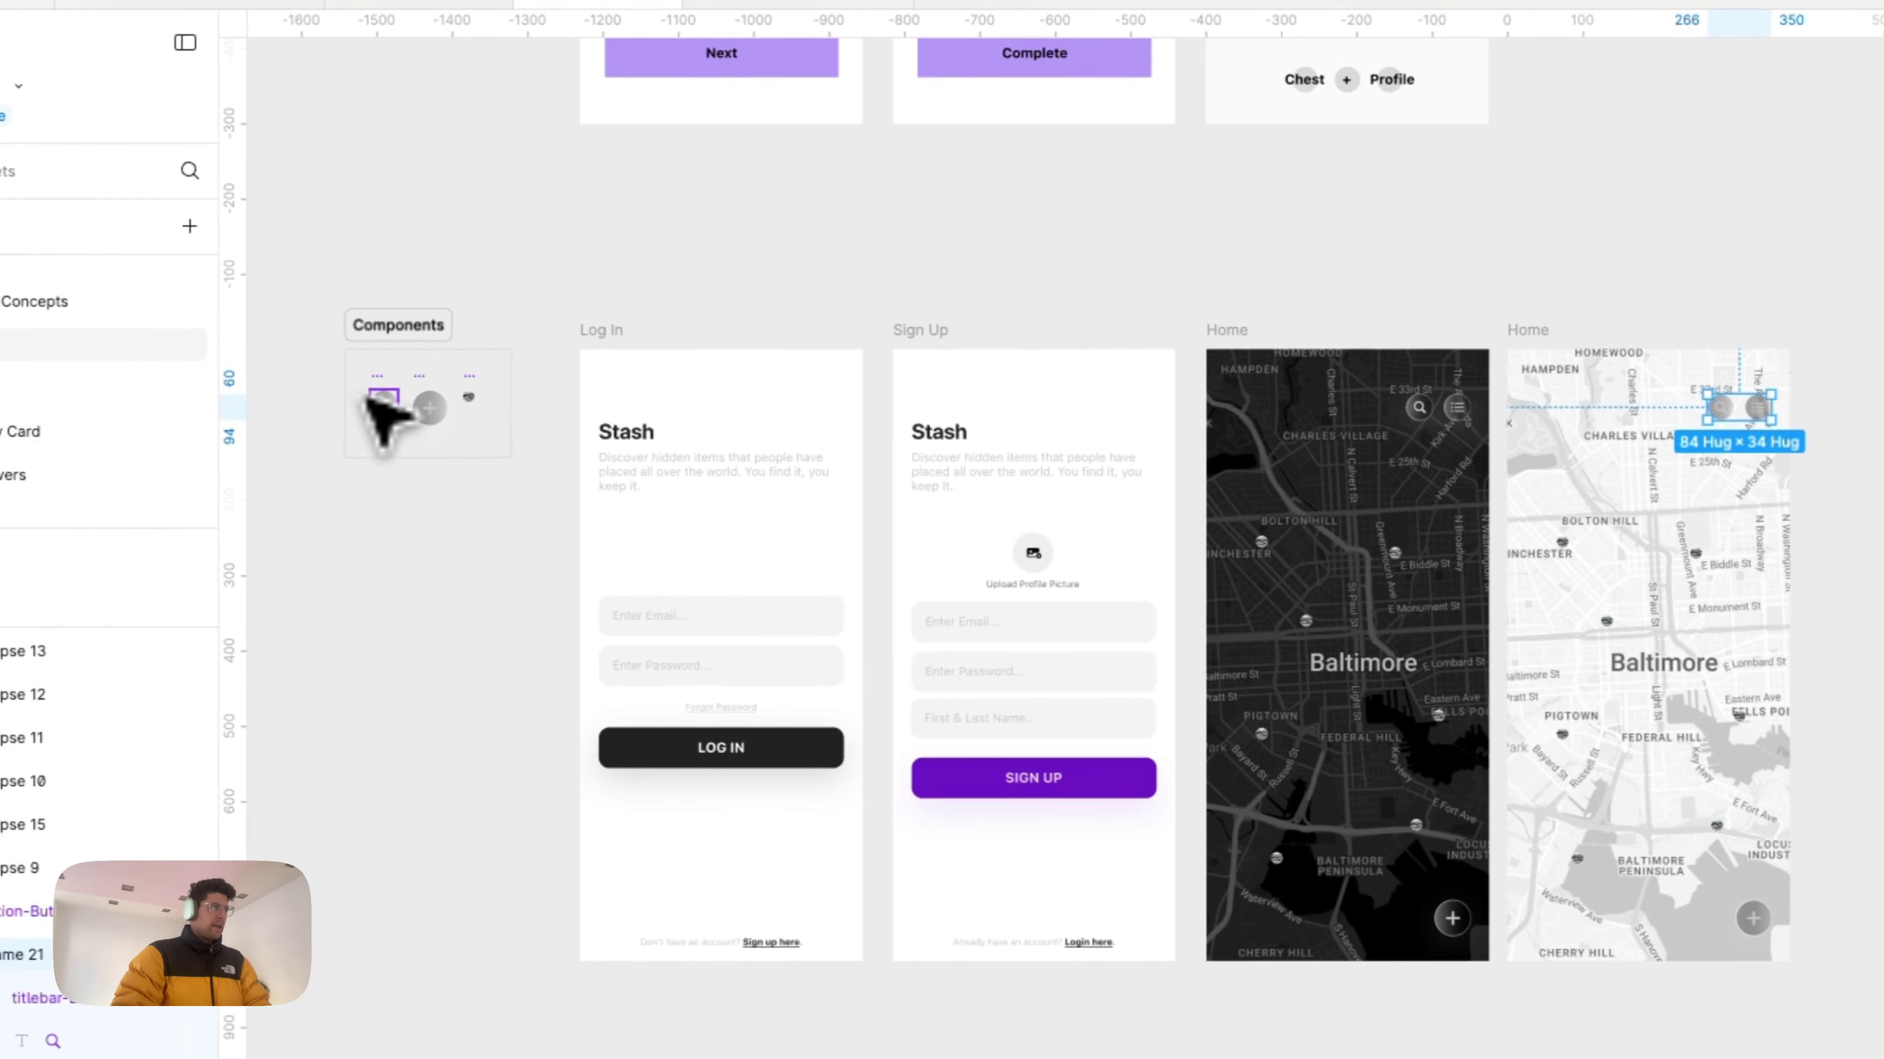
{"action": "left_click", "coordinate": [69, 376]}
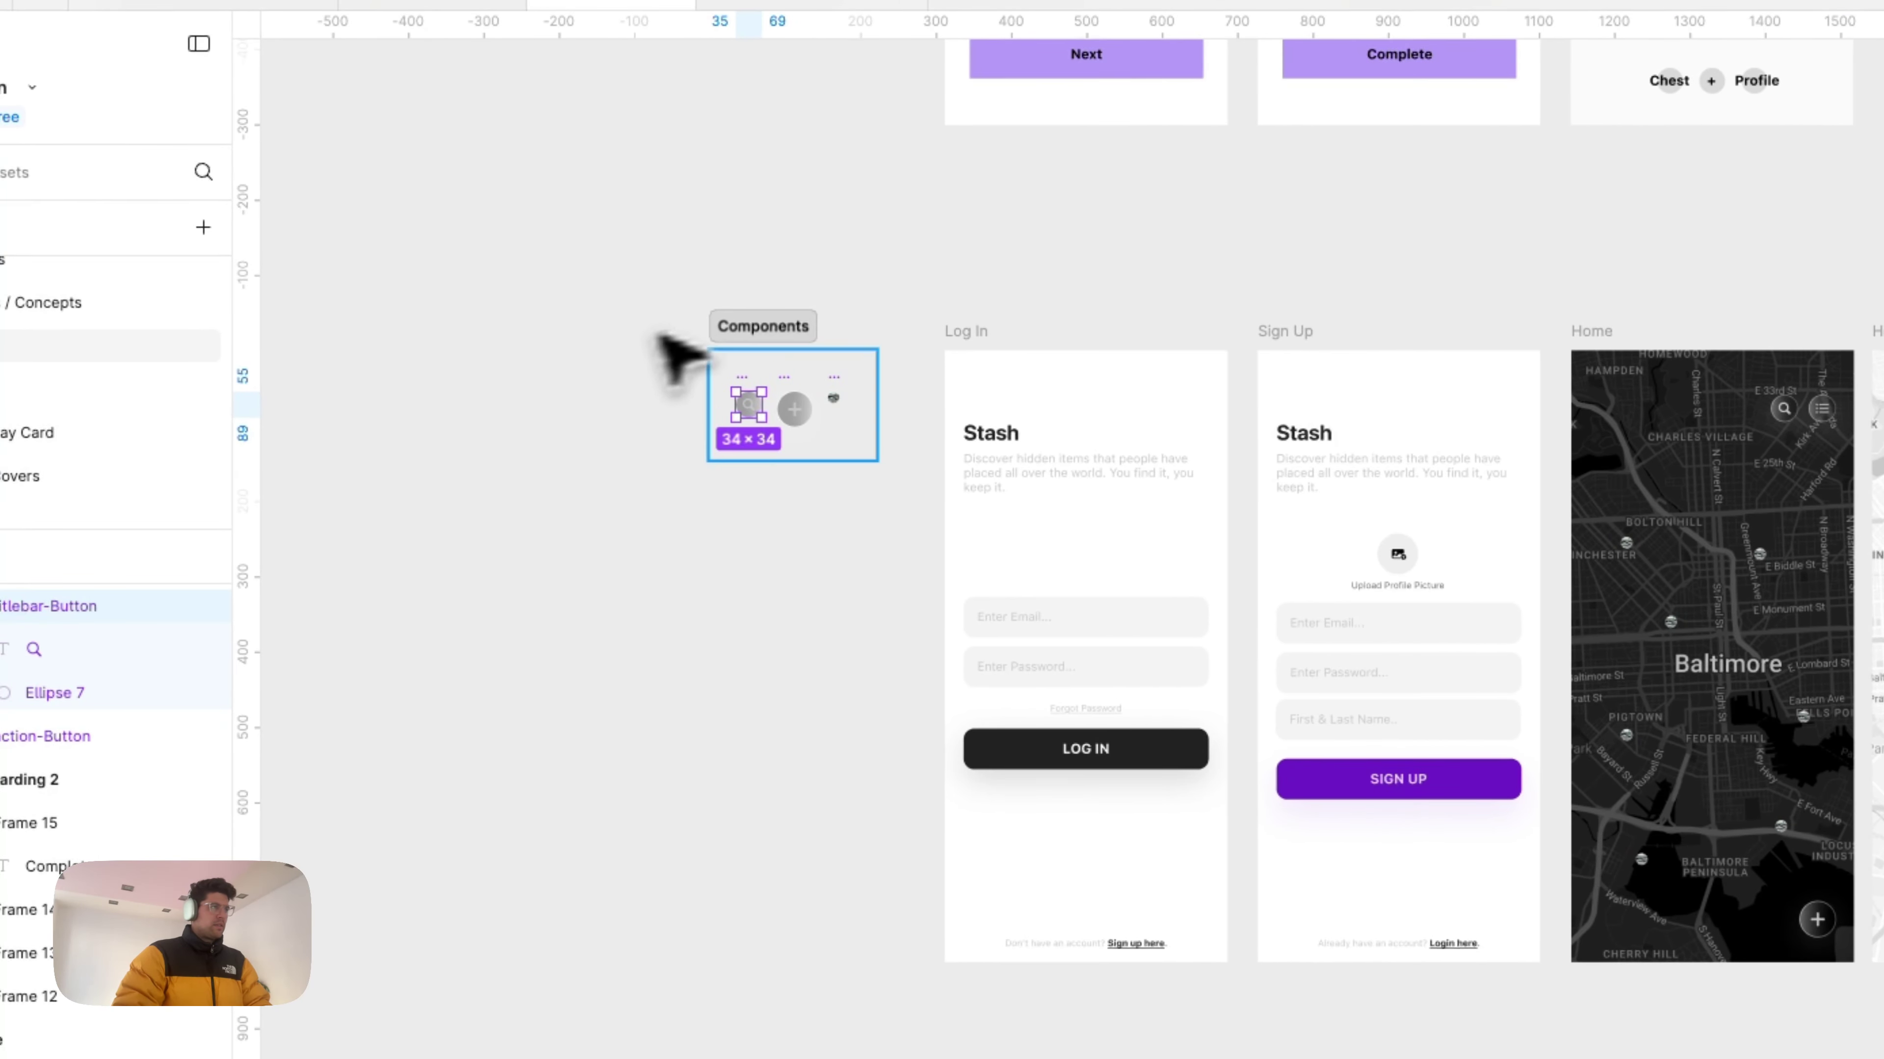
{"action": "left_click", "coordinate": [749, 405]}
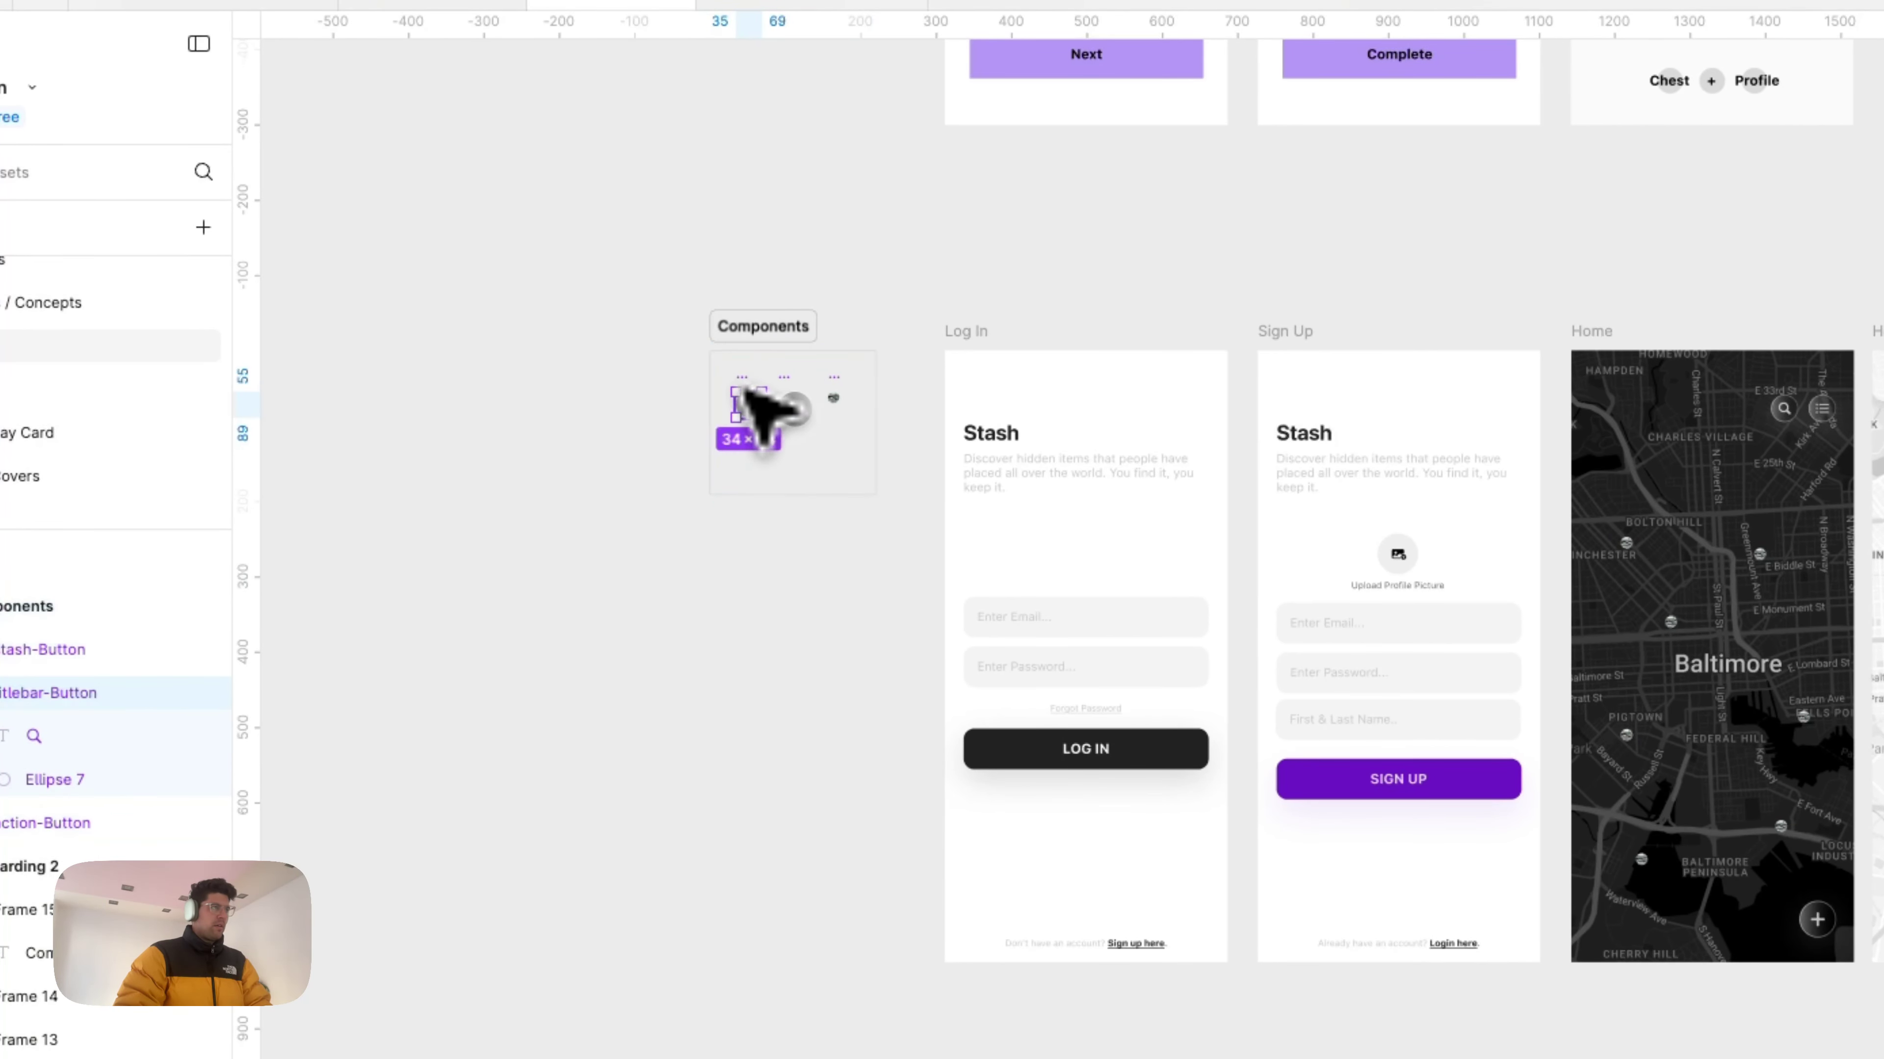
{"action": "scroll", "coordinate": [755, 409], "scroll_direction": "up", "scroll_amount": 5}
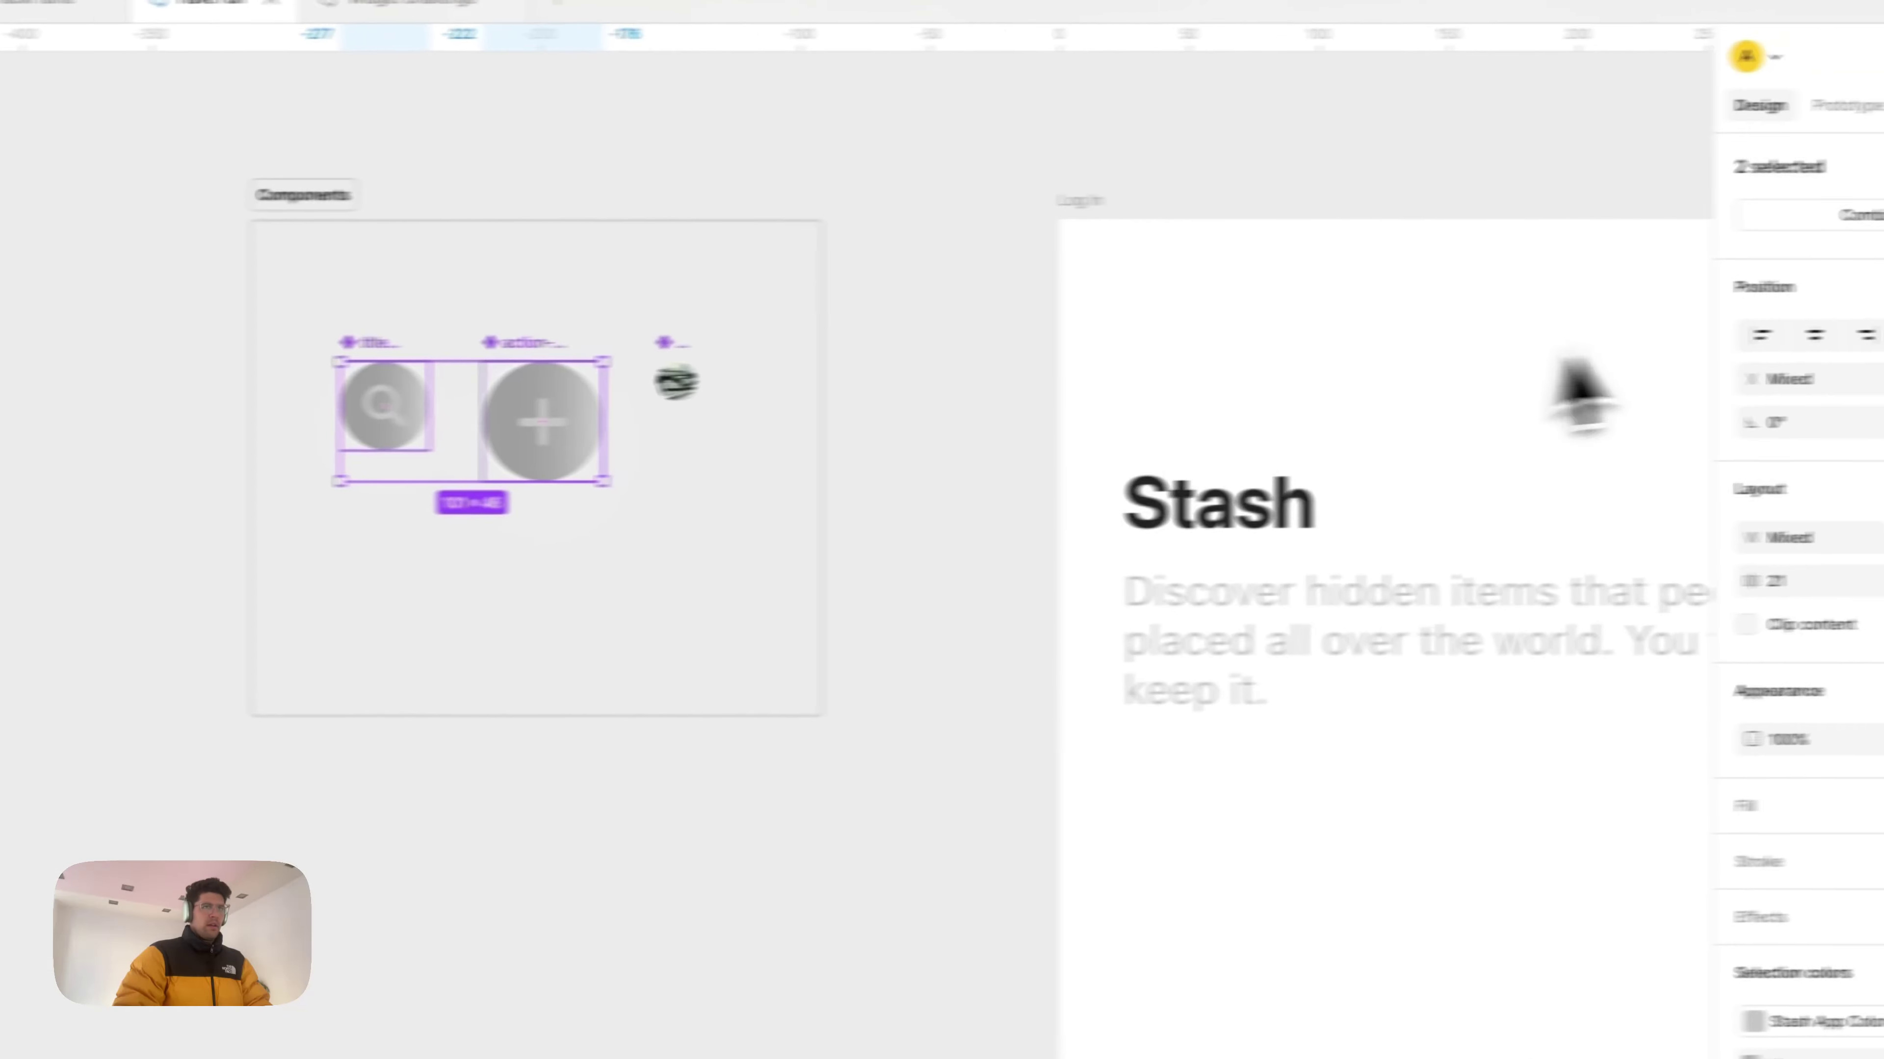
{"action": "key", "text": "Escape"}
{"action": "left_click", "coordinate": [503, 409]}
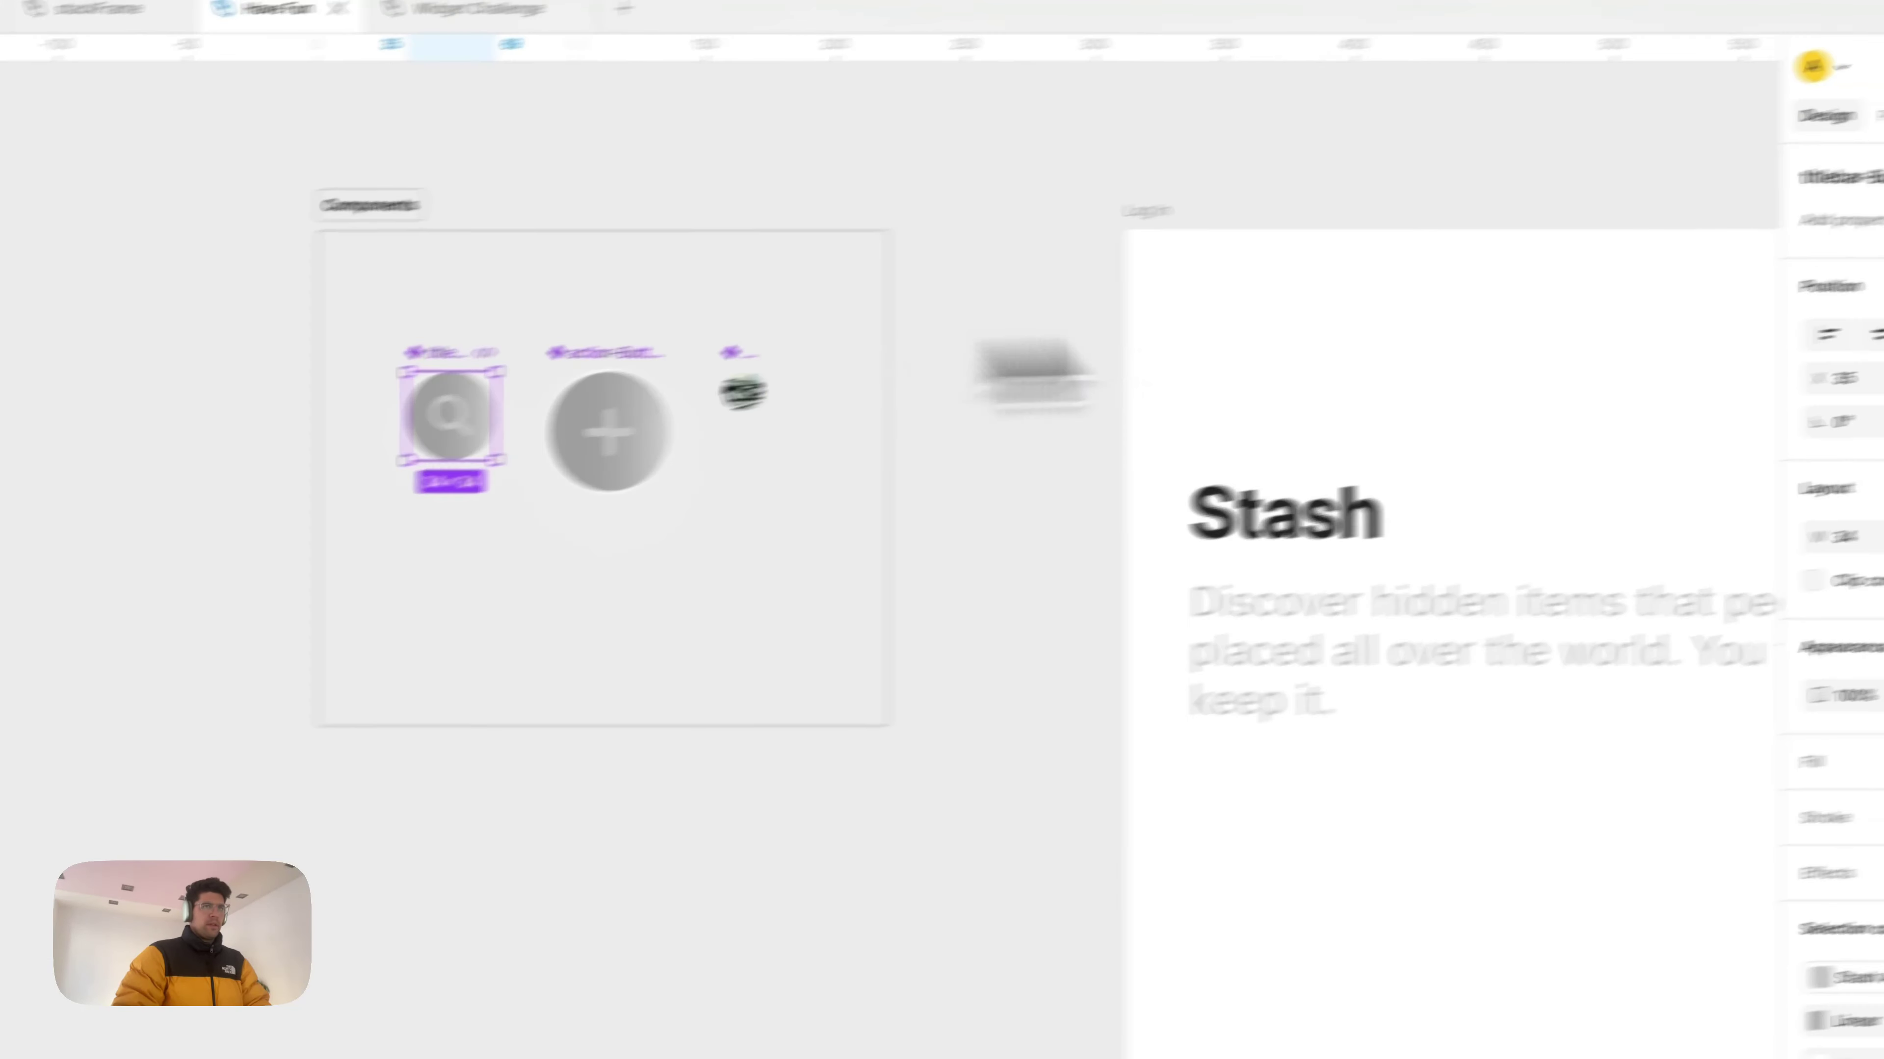
{"action": "left_click", "coordinate": [1783, 229]}
Step: Add a second variant to the action-Button component and move the stash-Button marker clear of the new variant set
{"action": "left_click", "coordinate": [586, 416]}
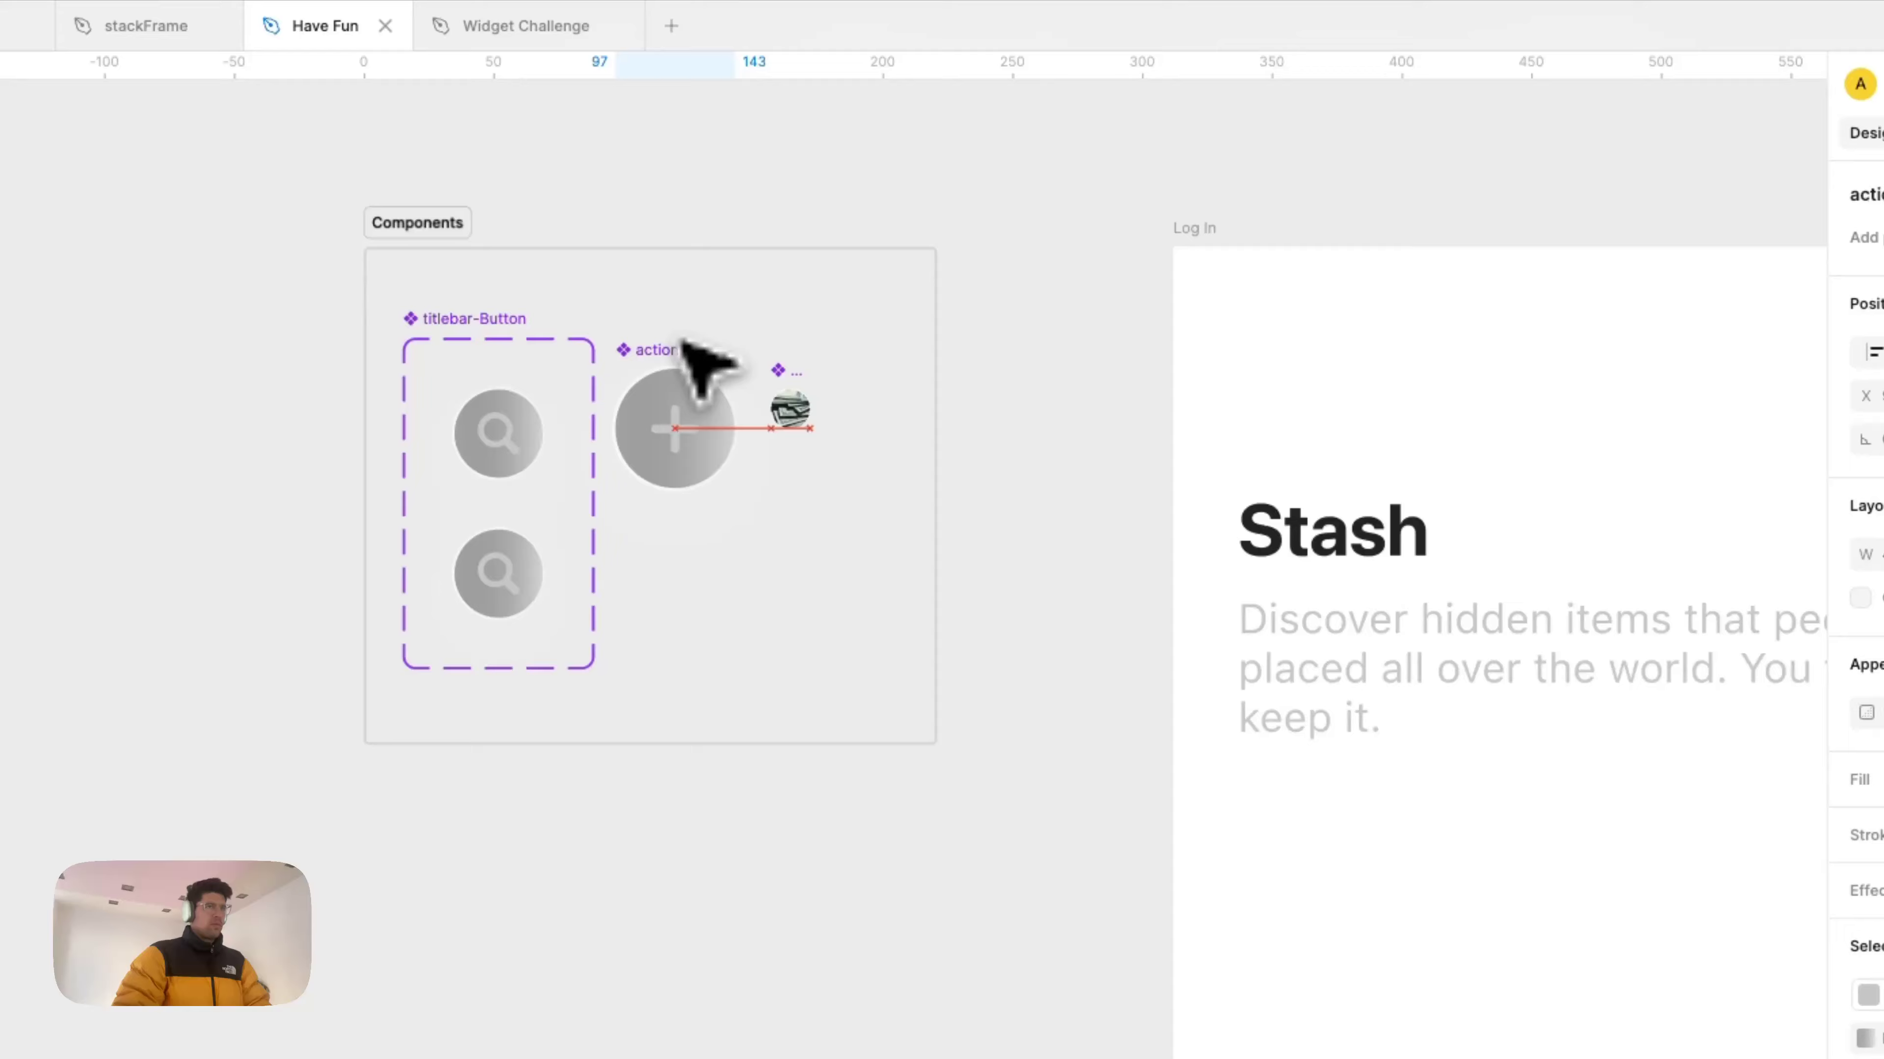
{"action": "left_click", "coordinate": [1793, 198]}
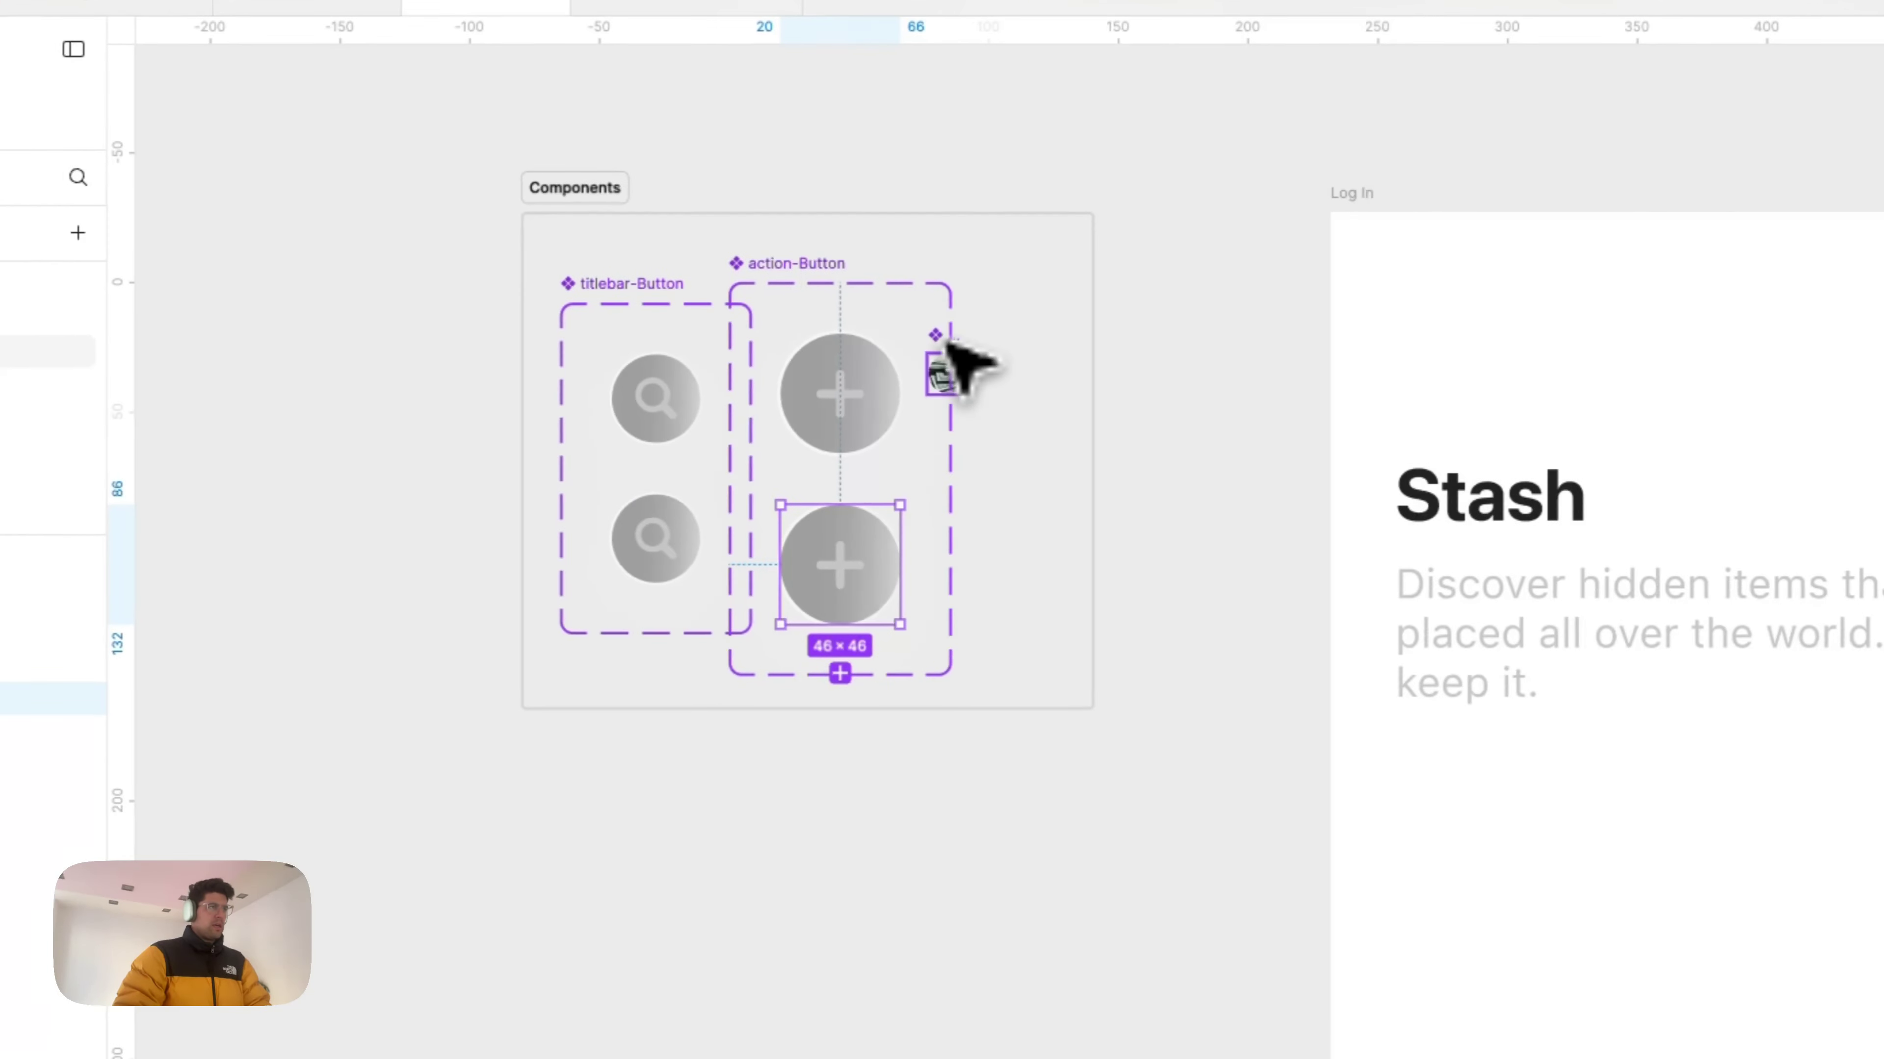
{"action": "left_click_drag", "start_coordinate": [964, 363], "coordinate": [1030, 357]}
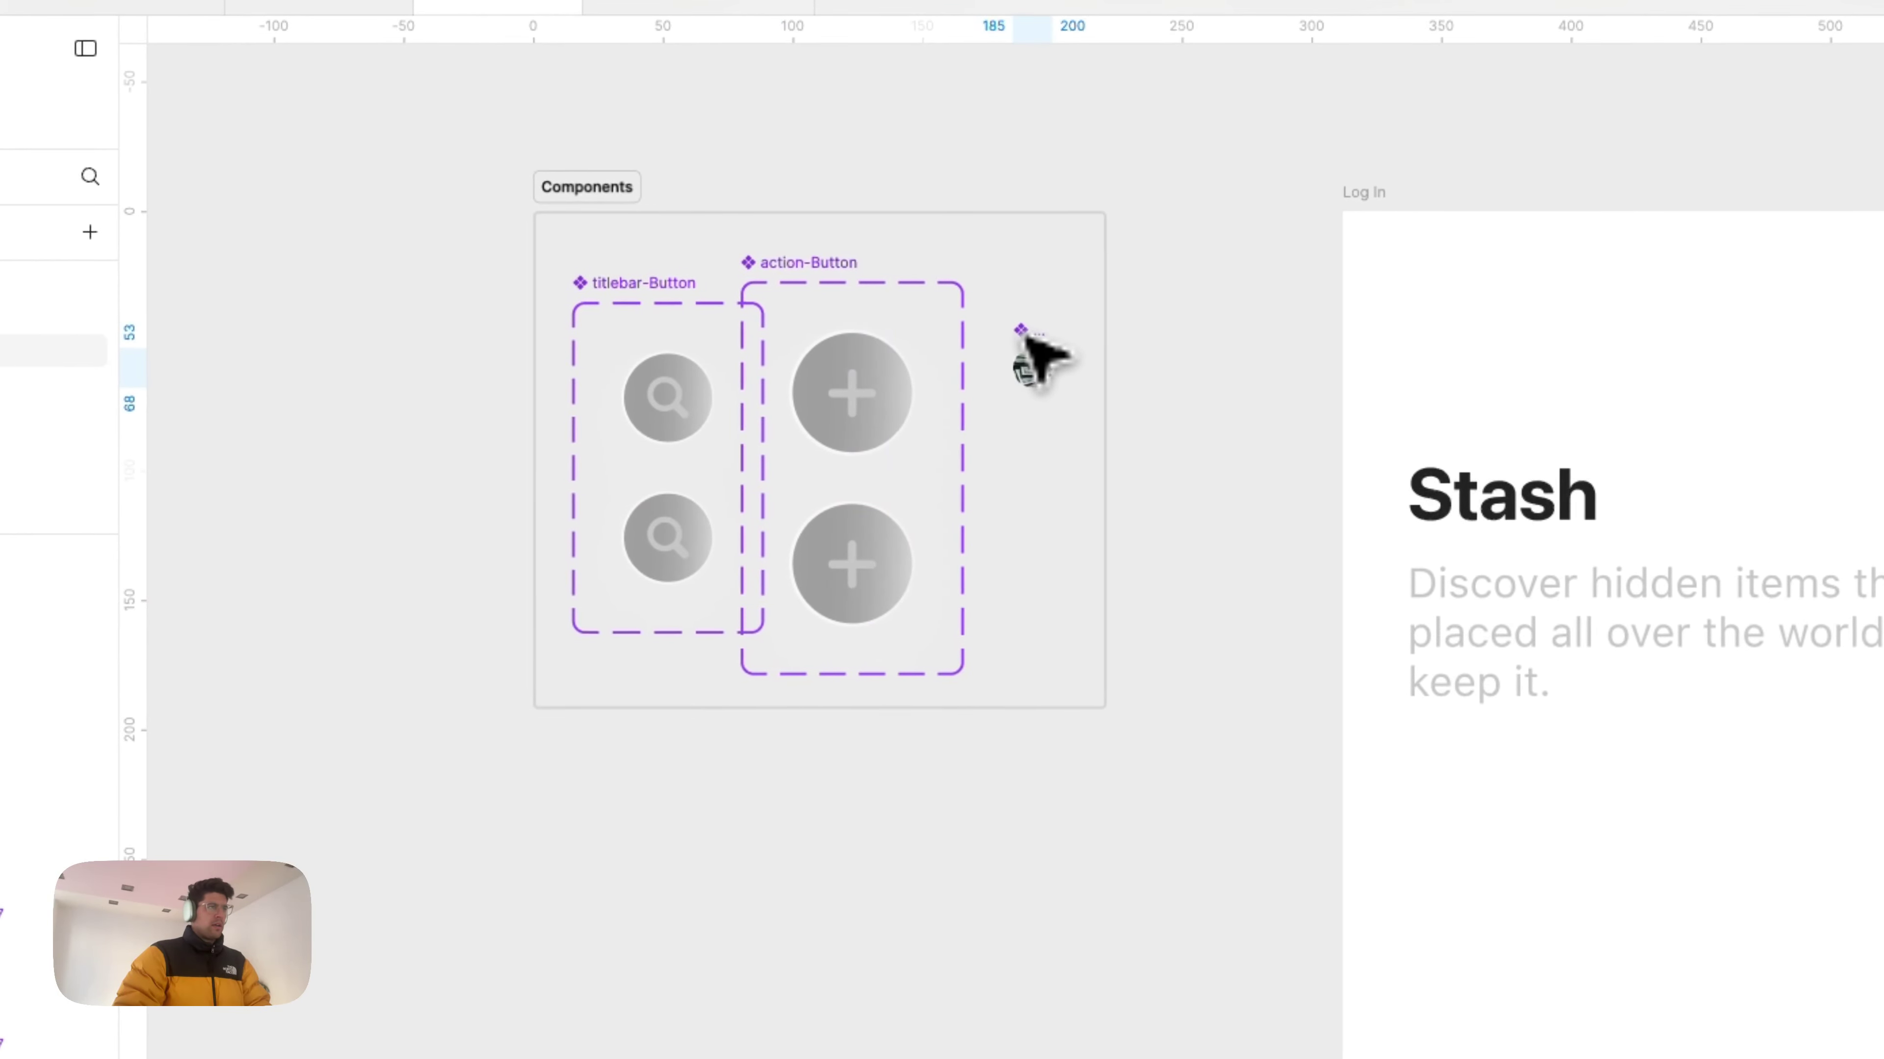
{"action": "key", "text": "Escape"}
Step: Widen the Components frame to 354 and spread the titlebar-Button and action-Button sets apart so they no longer overlap
{"action": "left_click_drag", "start_coordinate": [519, 281], "coordinate": [190, 282]}
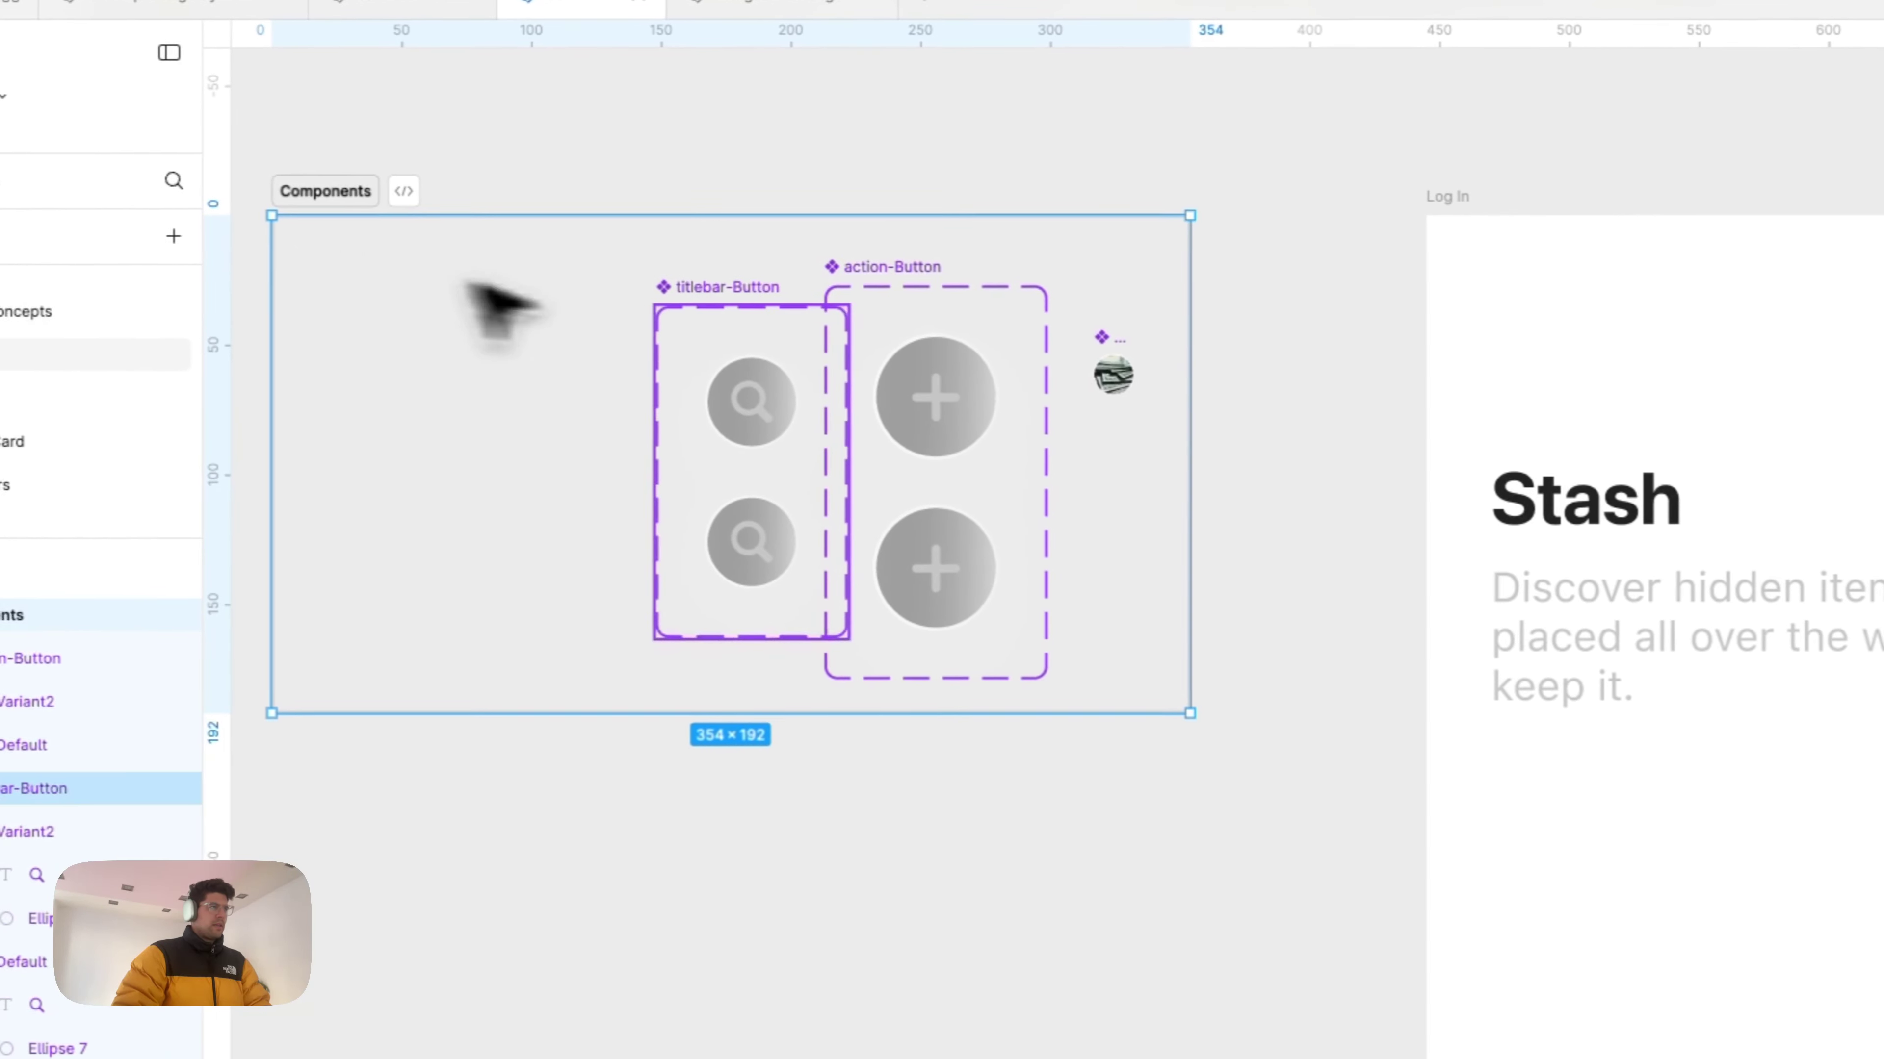
{"action": "left_click_drag", "start_coordinate": [623, 301], "coordinate": [290, 290]}
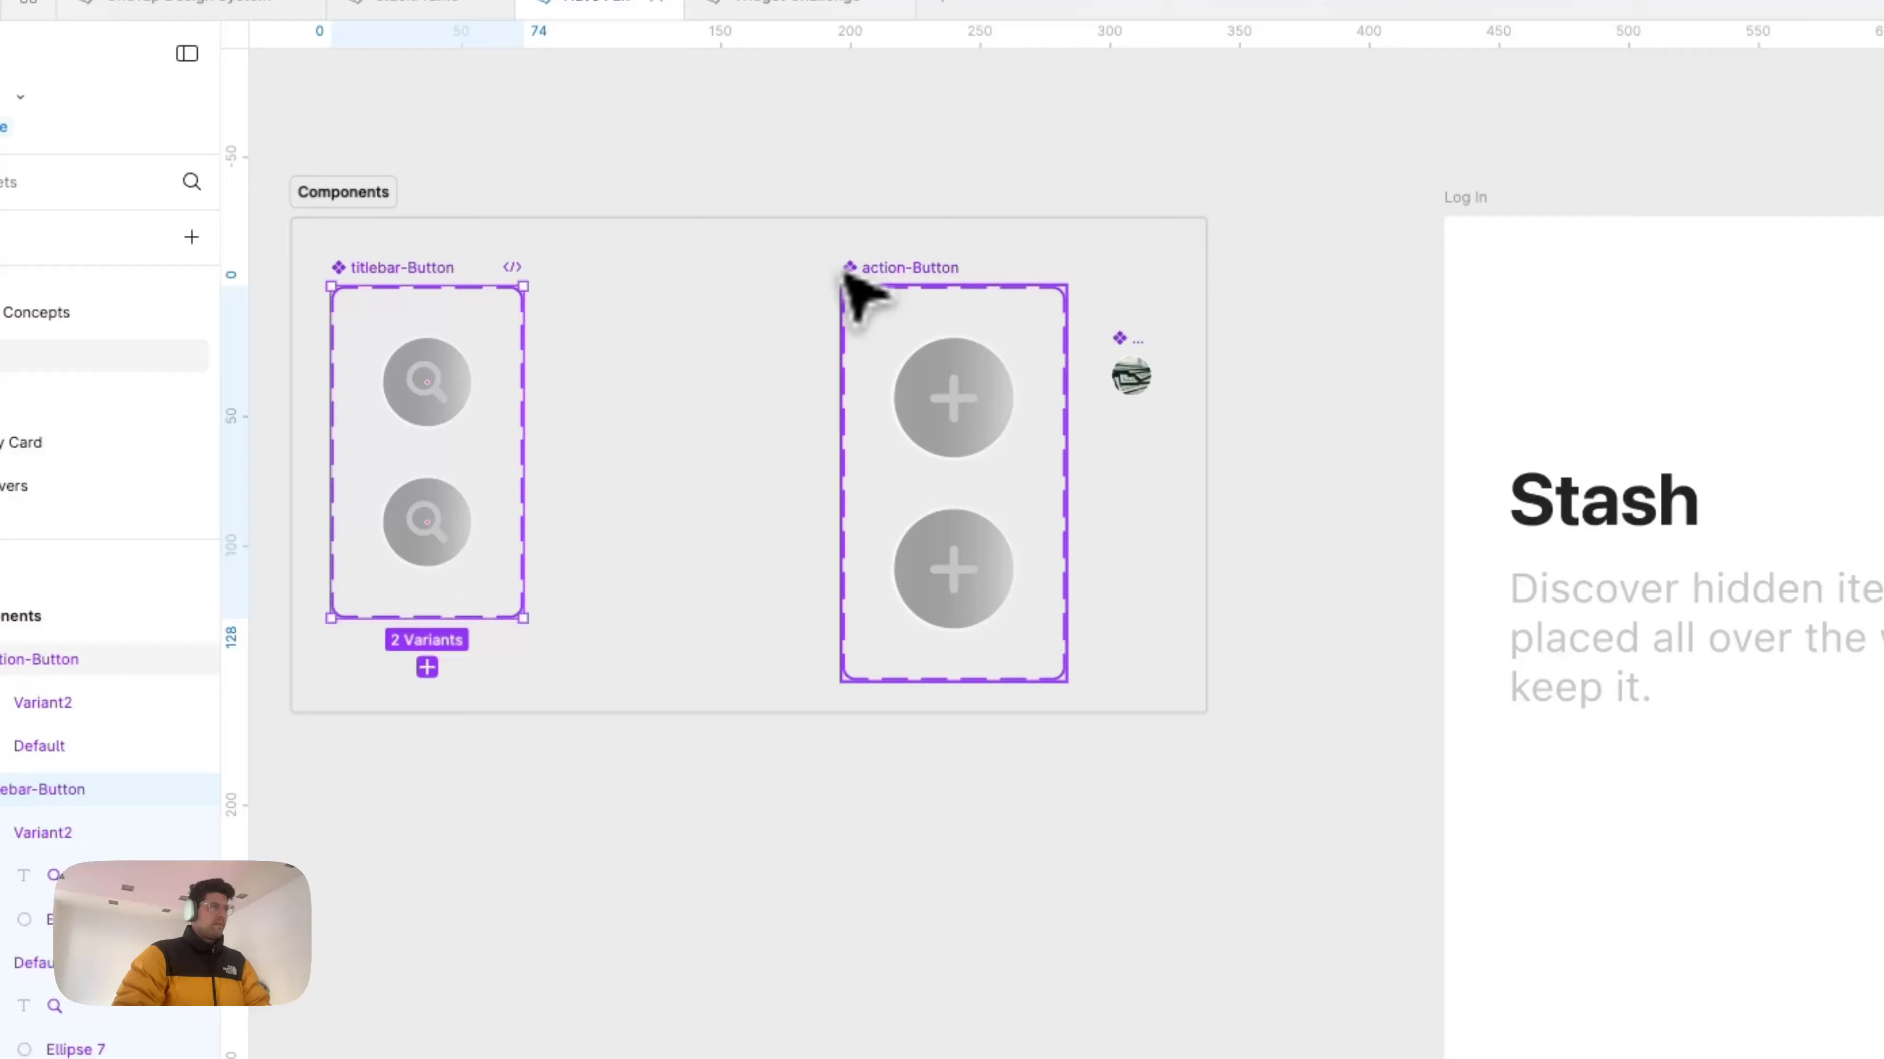
{"action": "left_click_drag", "start_coordinate": [854, 293], "coordinate": [740, 295]}
{"action": "scroll", "coordinate": [820, 378], "scroll_direction": "left", "scroll_amount": 10}
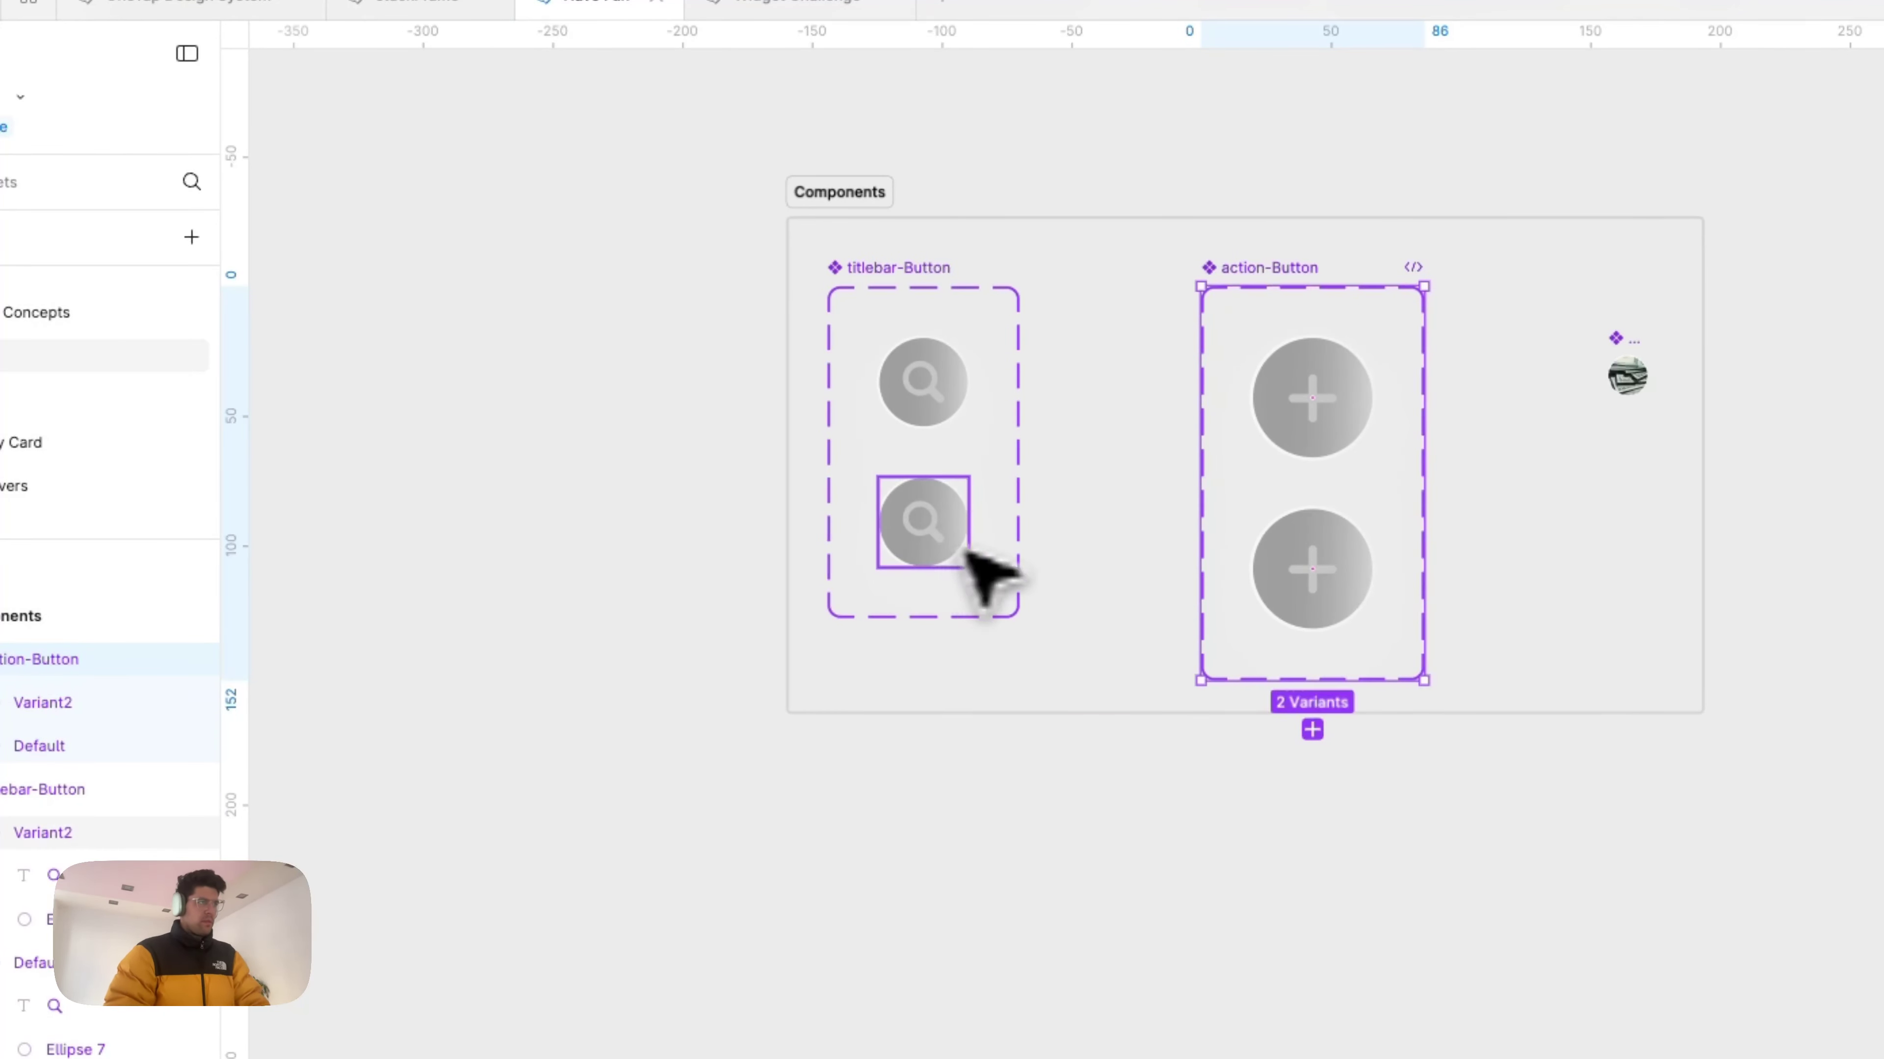
{"action": "left_click", "coordinate": [963, 552]}
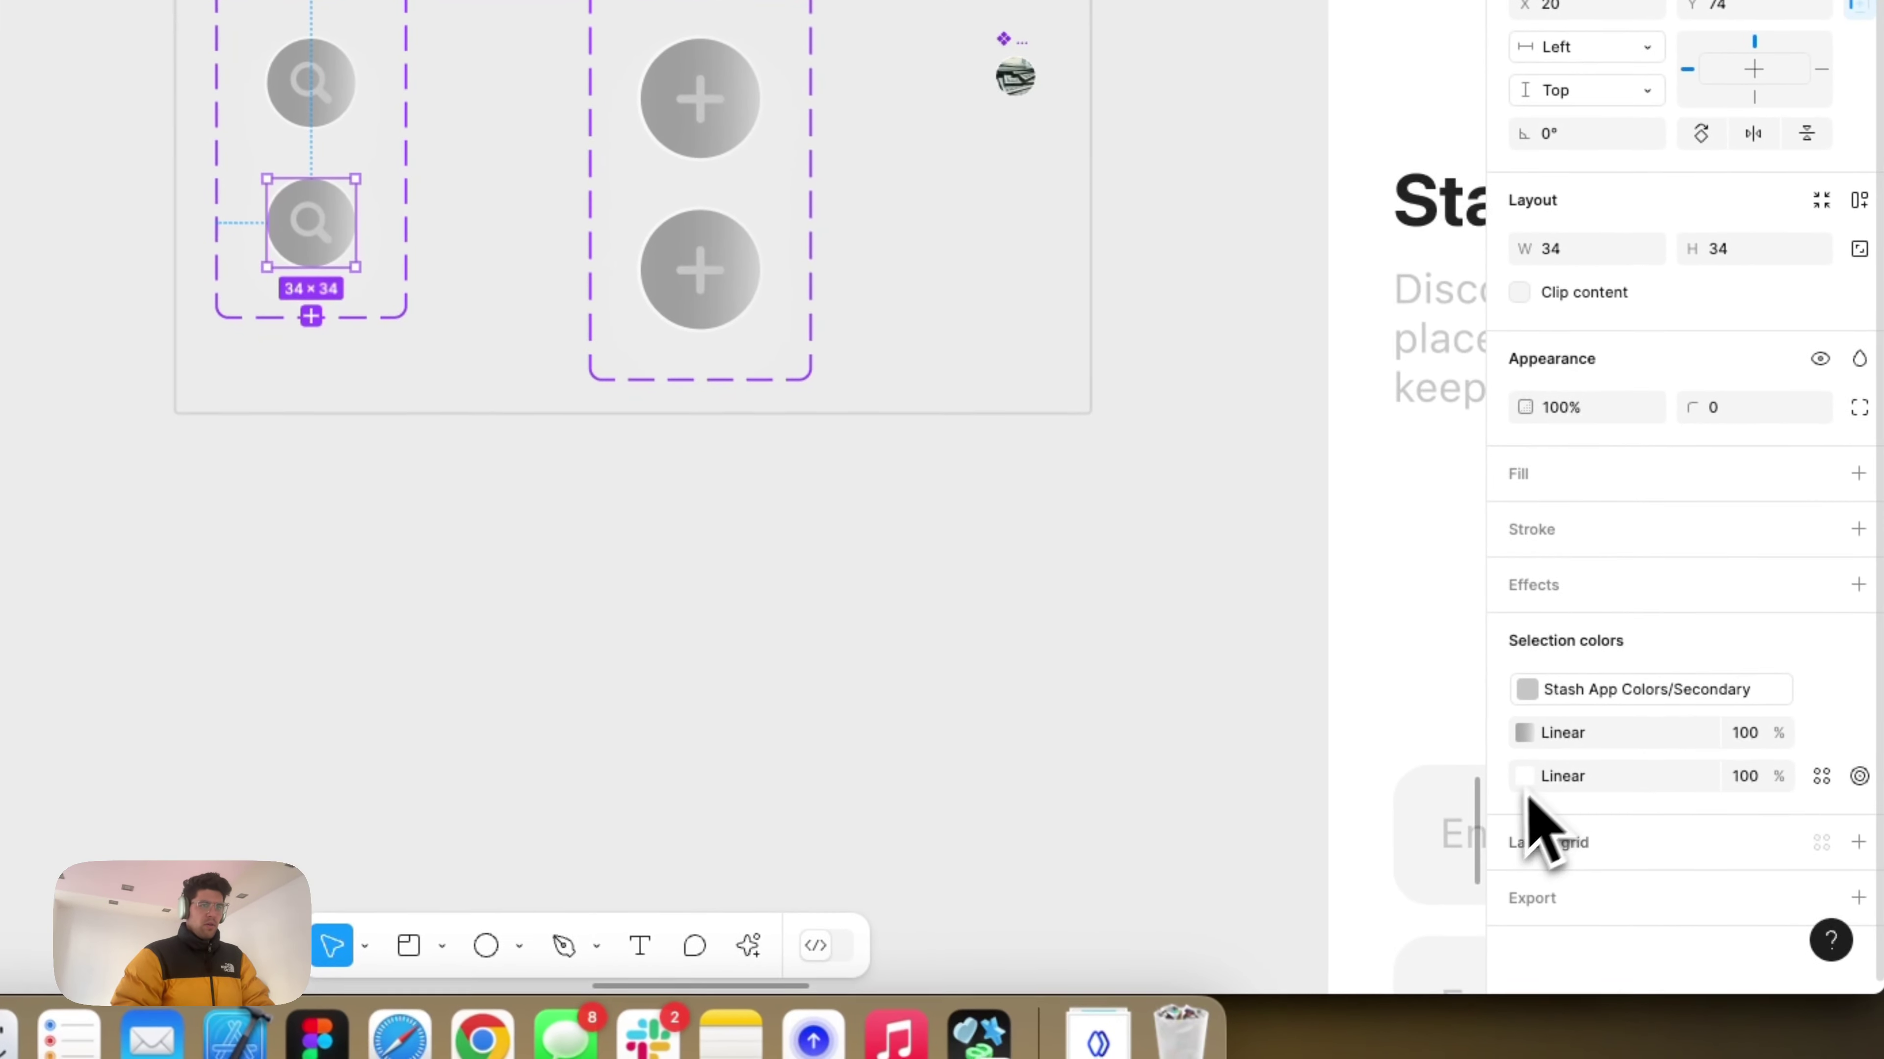
{"action": "double_click", "coordinate": [331, 204]}
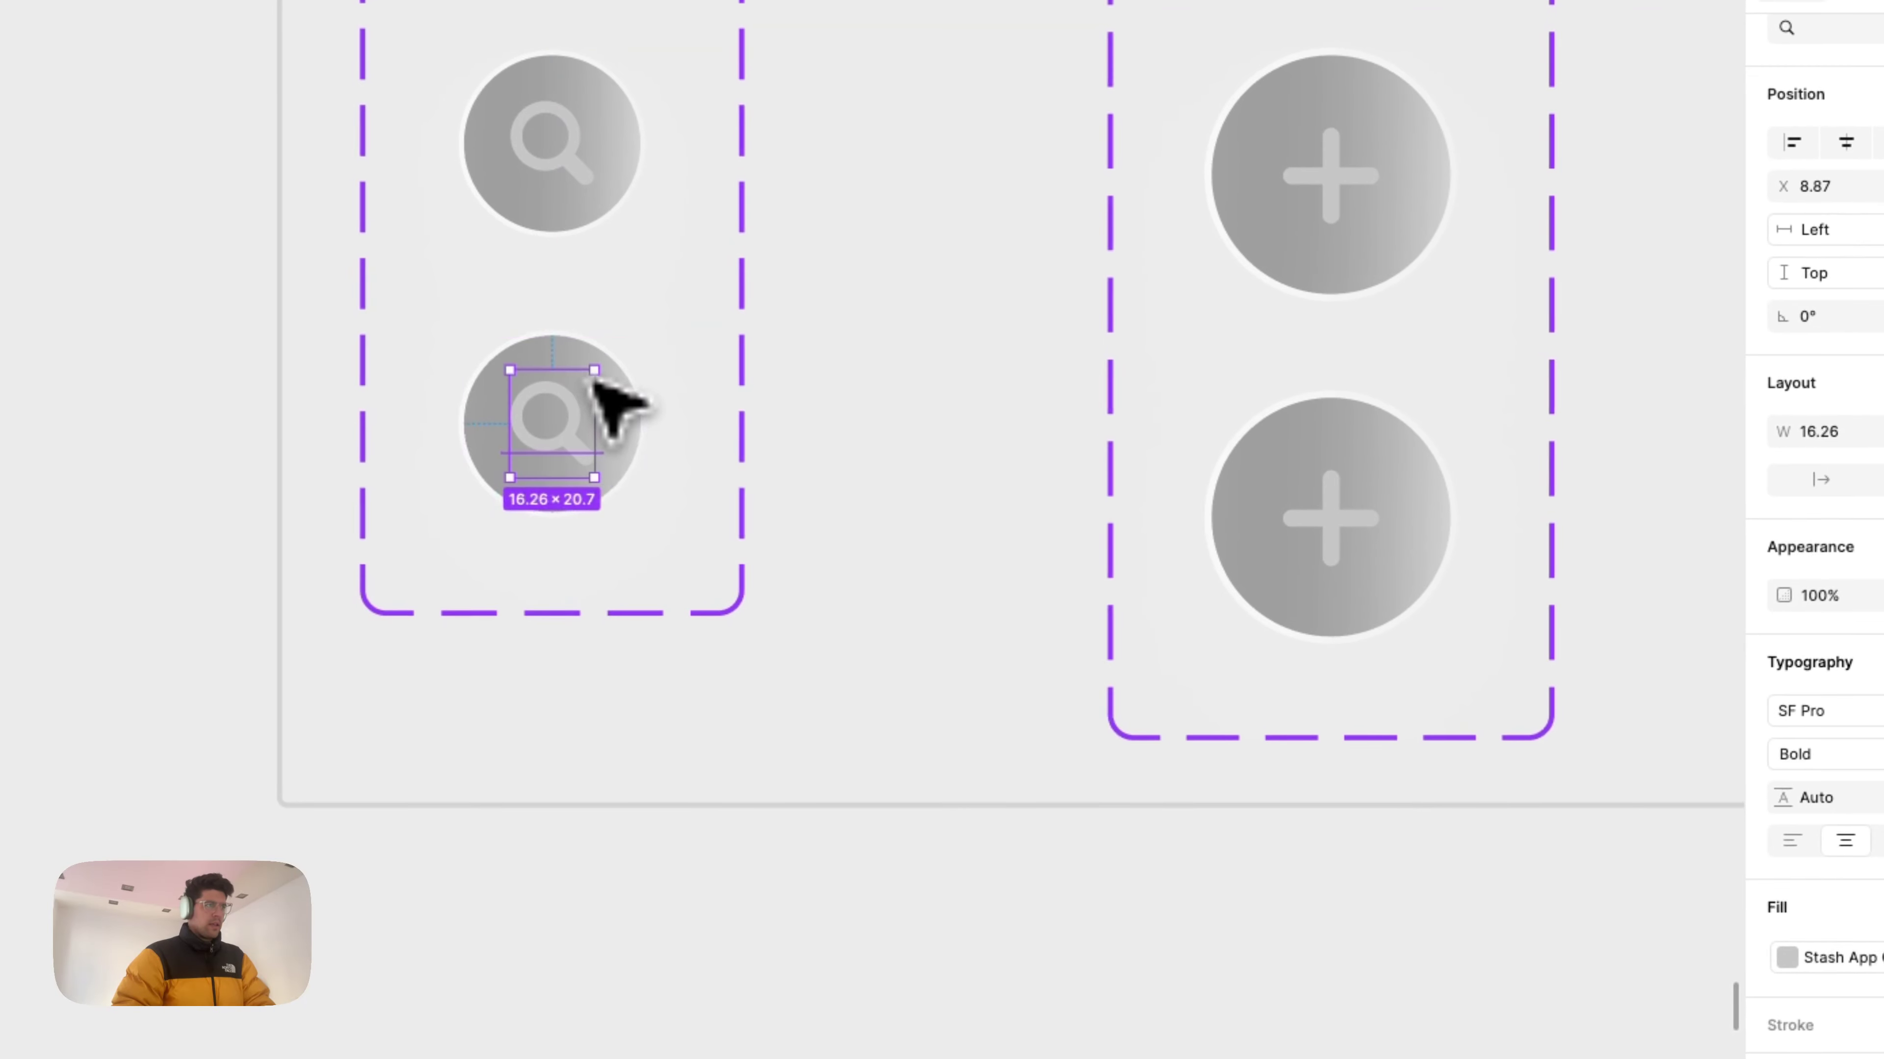
{"action": "key", "text": "Escape"}
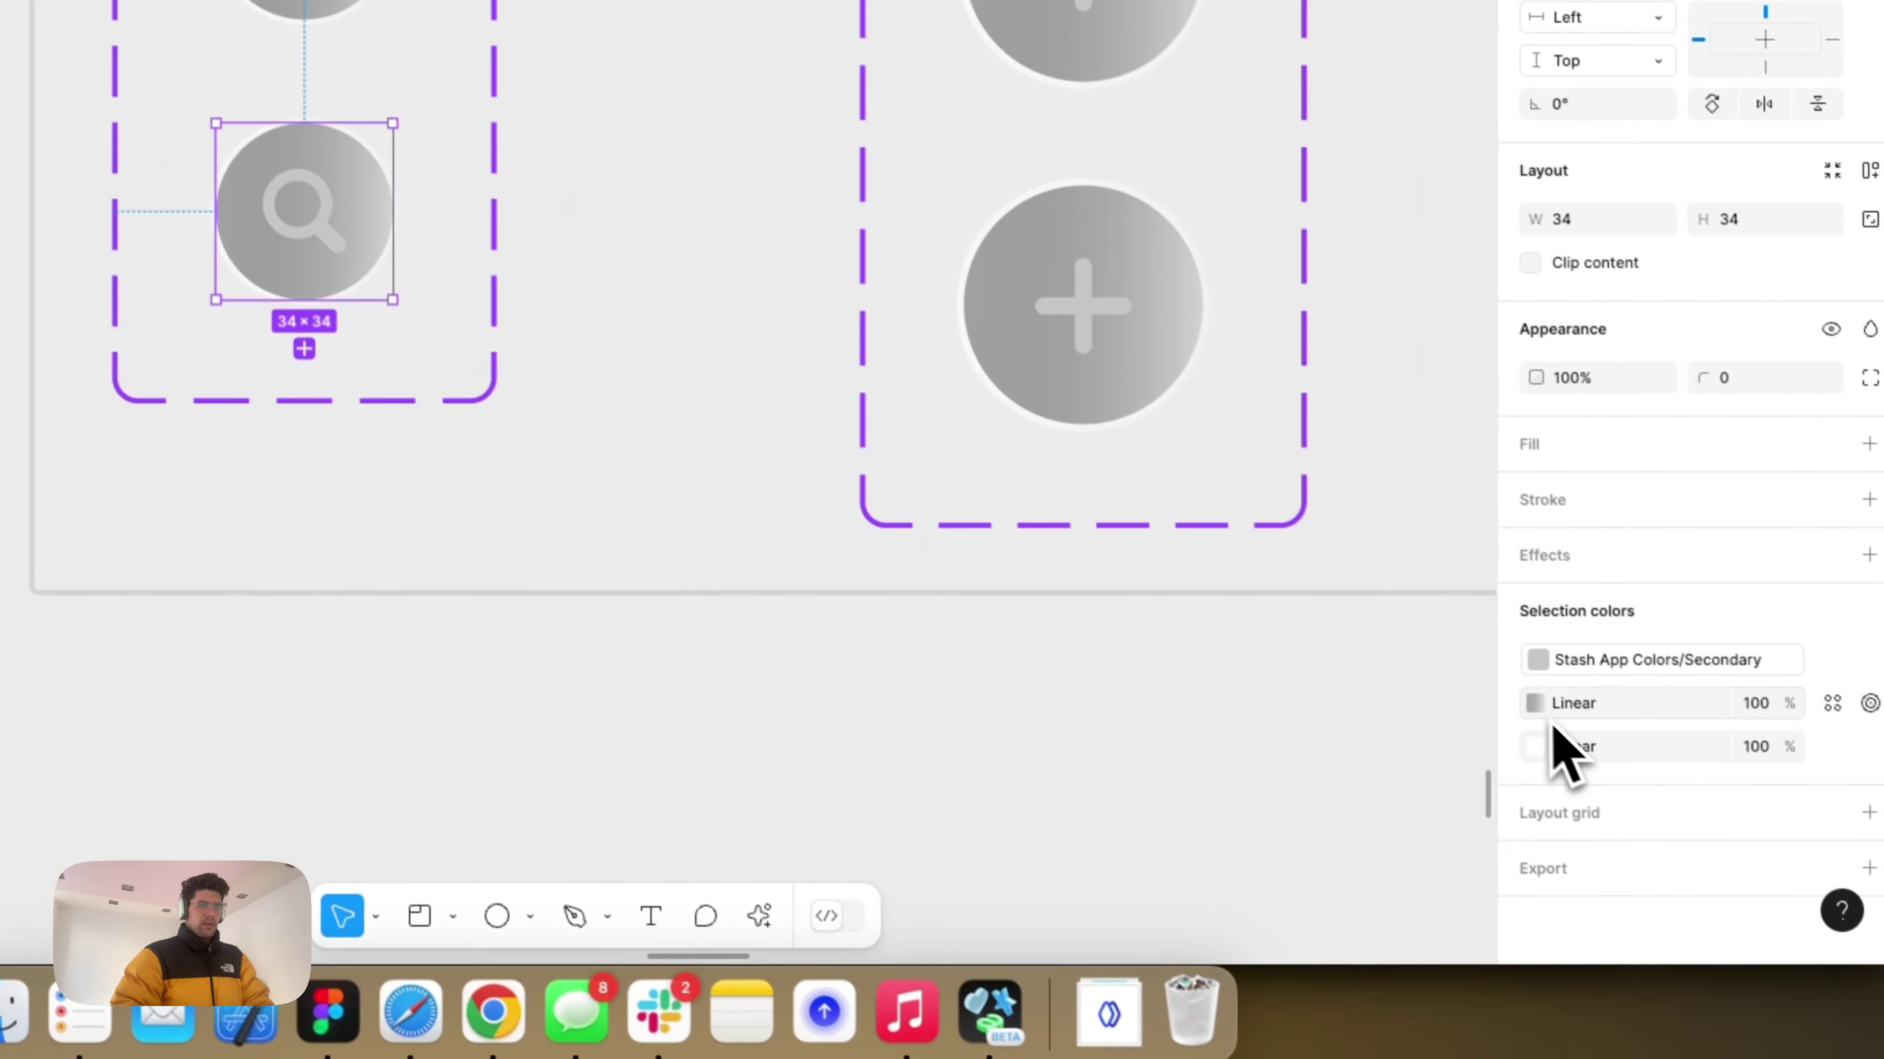
{"action": "left_click", "coordinate": [1533, 702]}
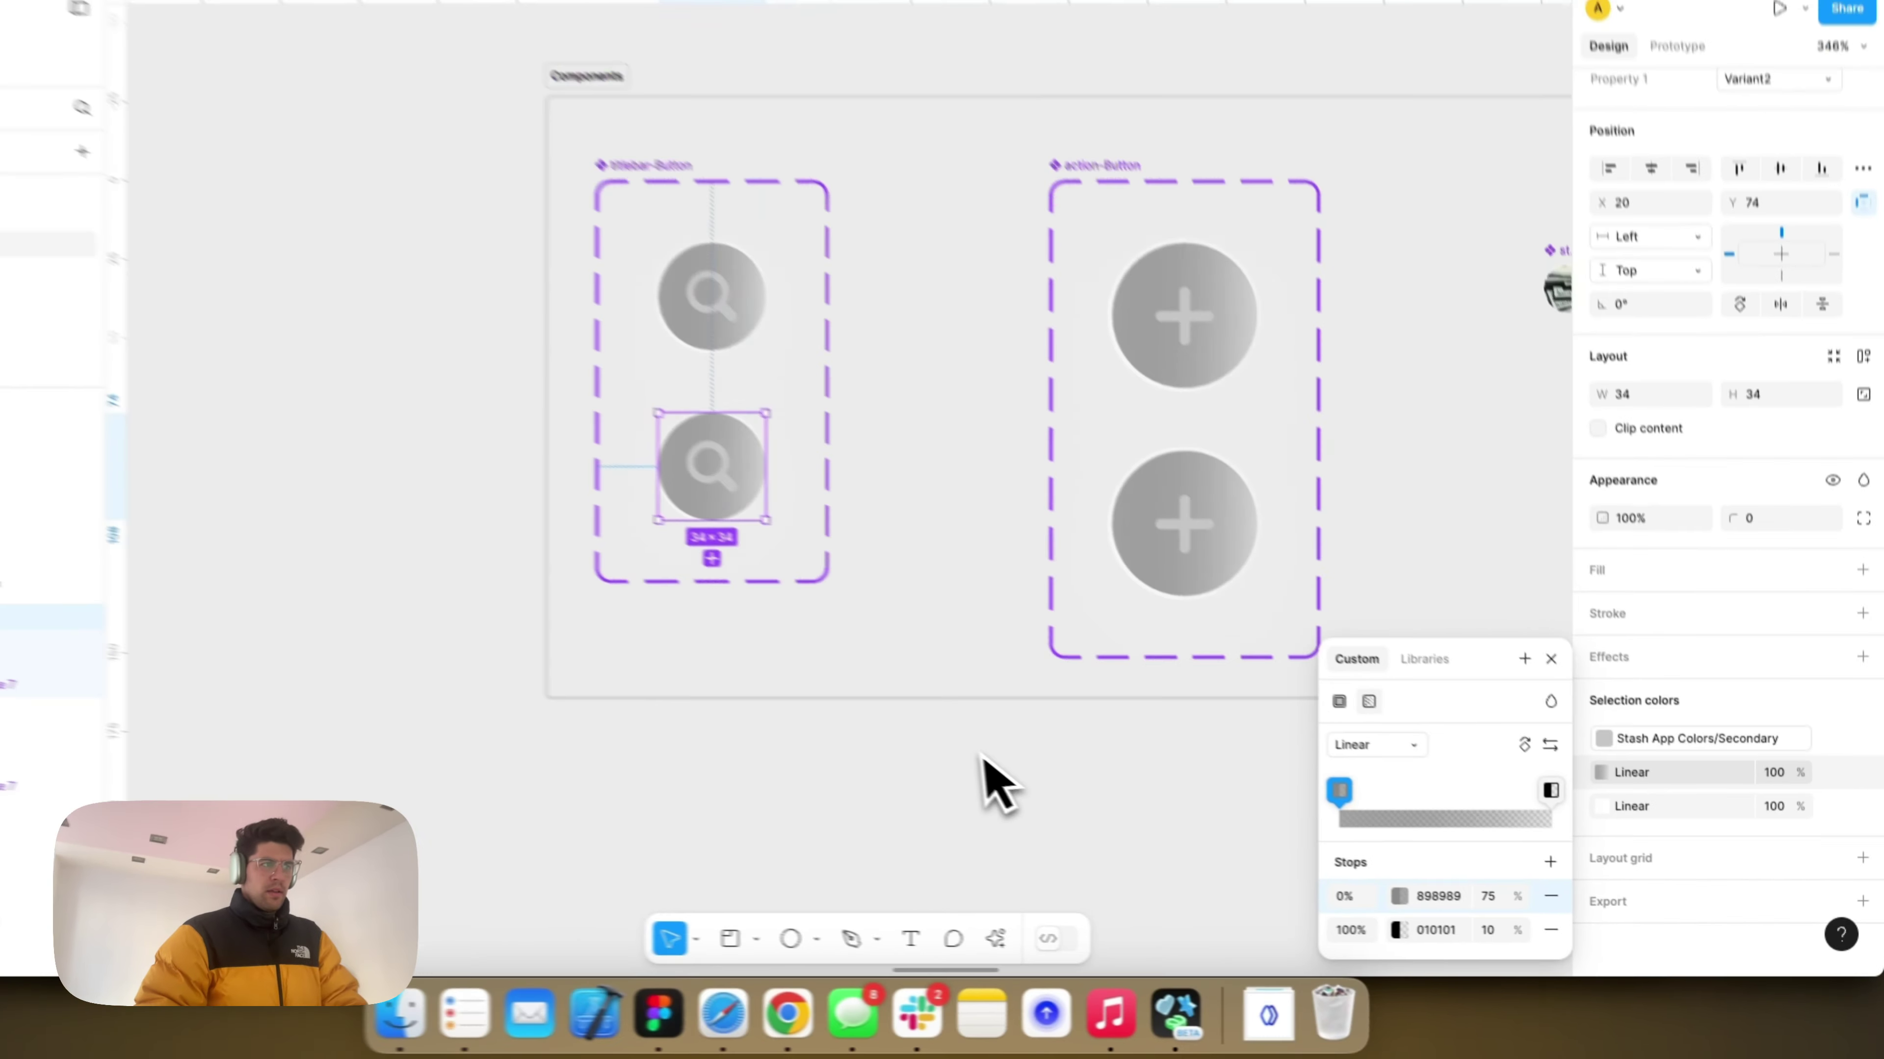
{"action": "scroll", "coordinate": [726, 689], "scroll_direction": "down", "scroll_amount": 5}
{"action": "scroll", "coordinate": [735, 689], "scroll_direction": "right", "scroll_amount": 10}
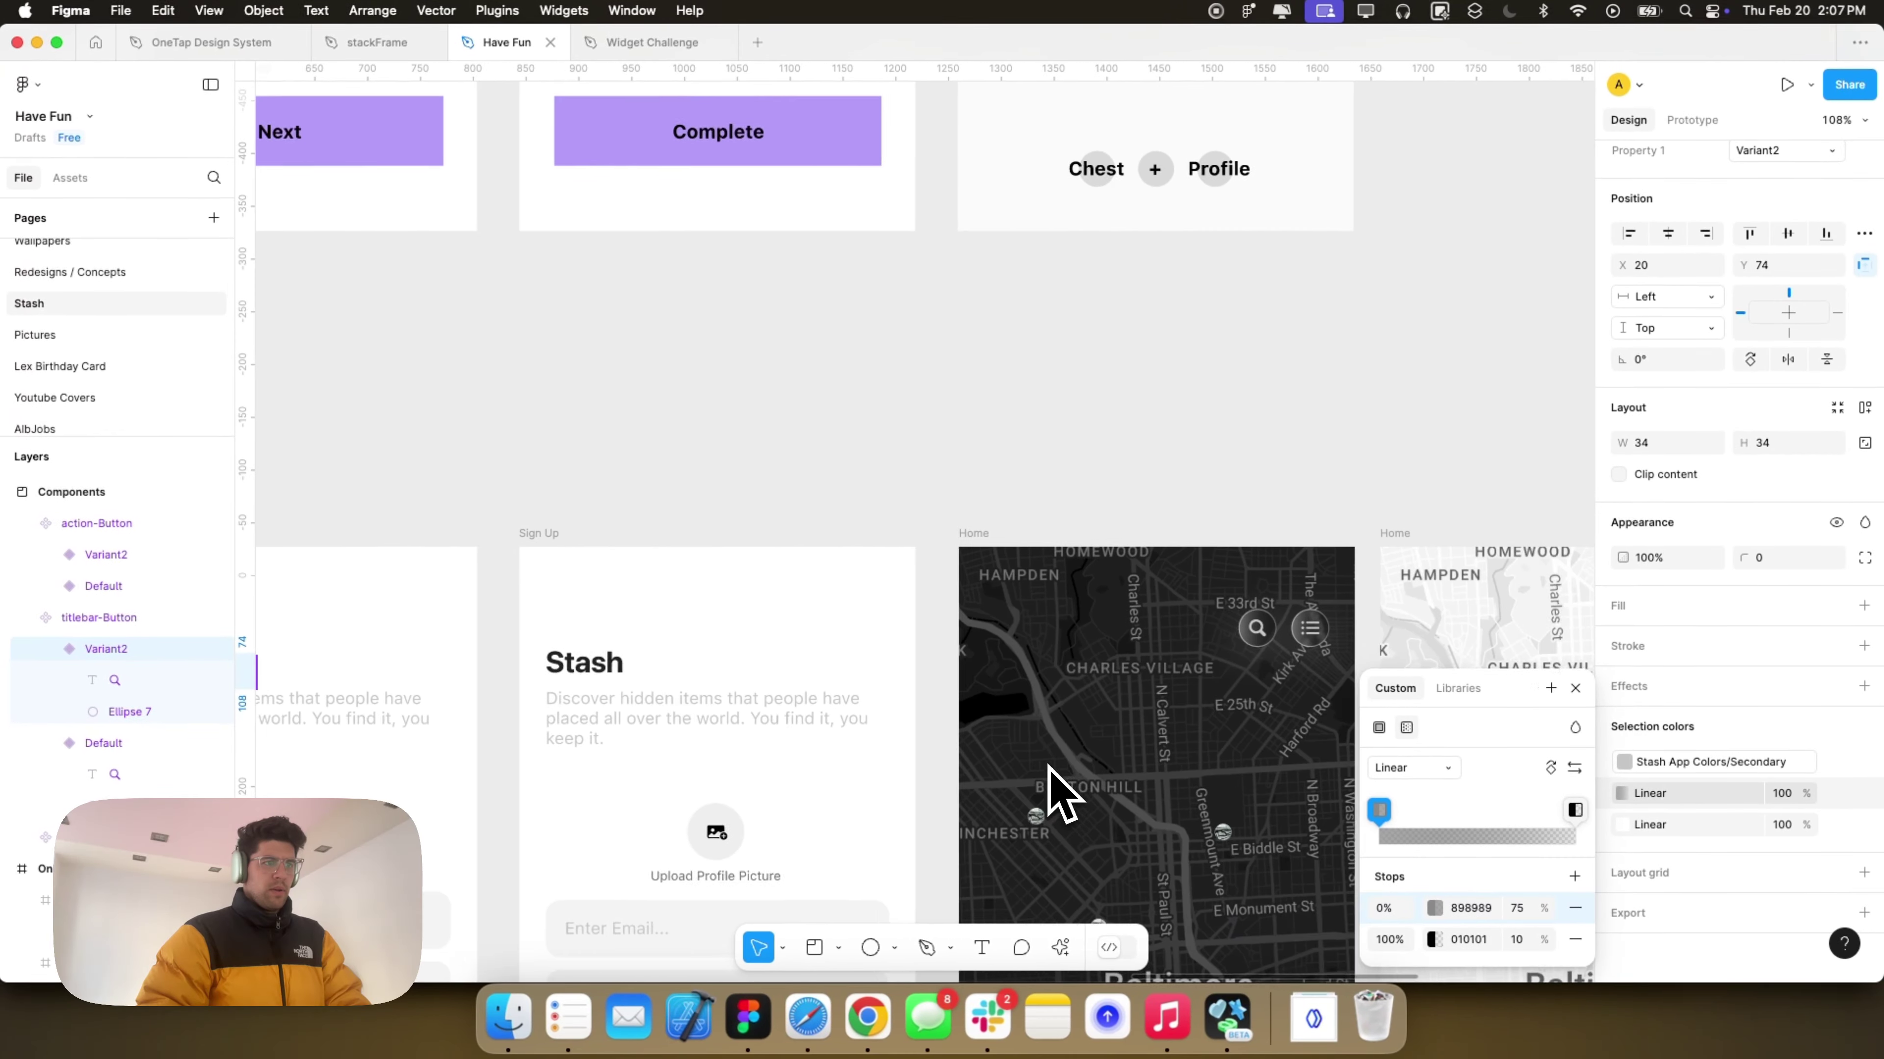
{"action": "scroll", "coordinate": [1060, 795], "scroll_direction": "right", "scroll_amount": 3}
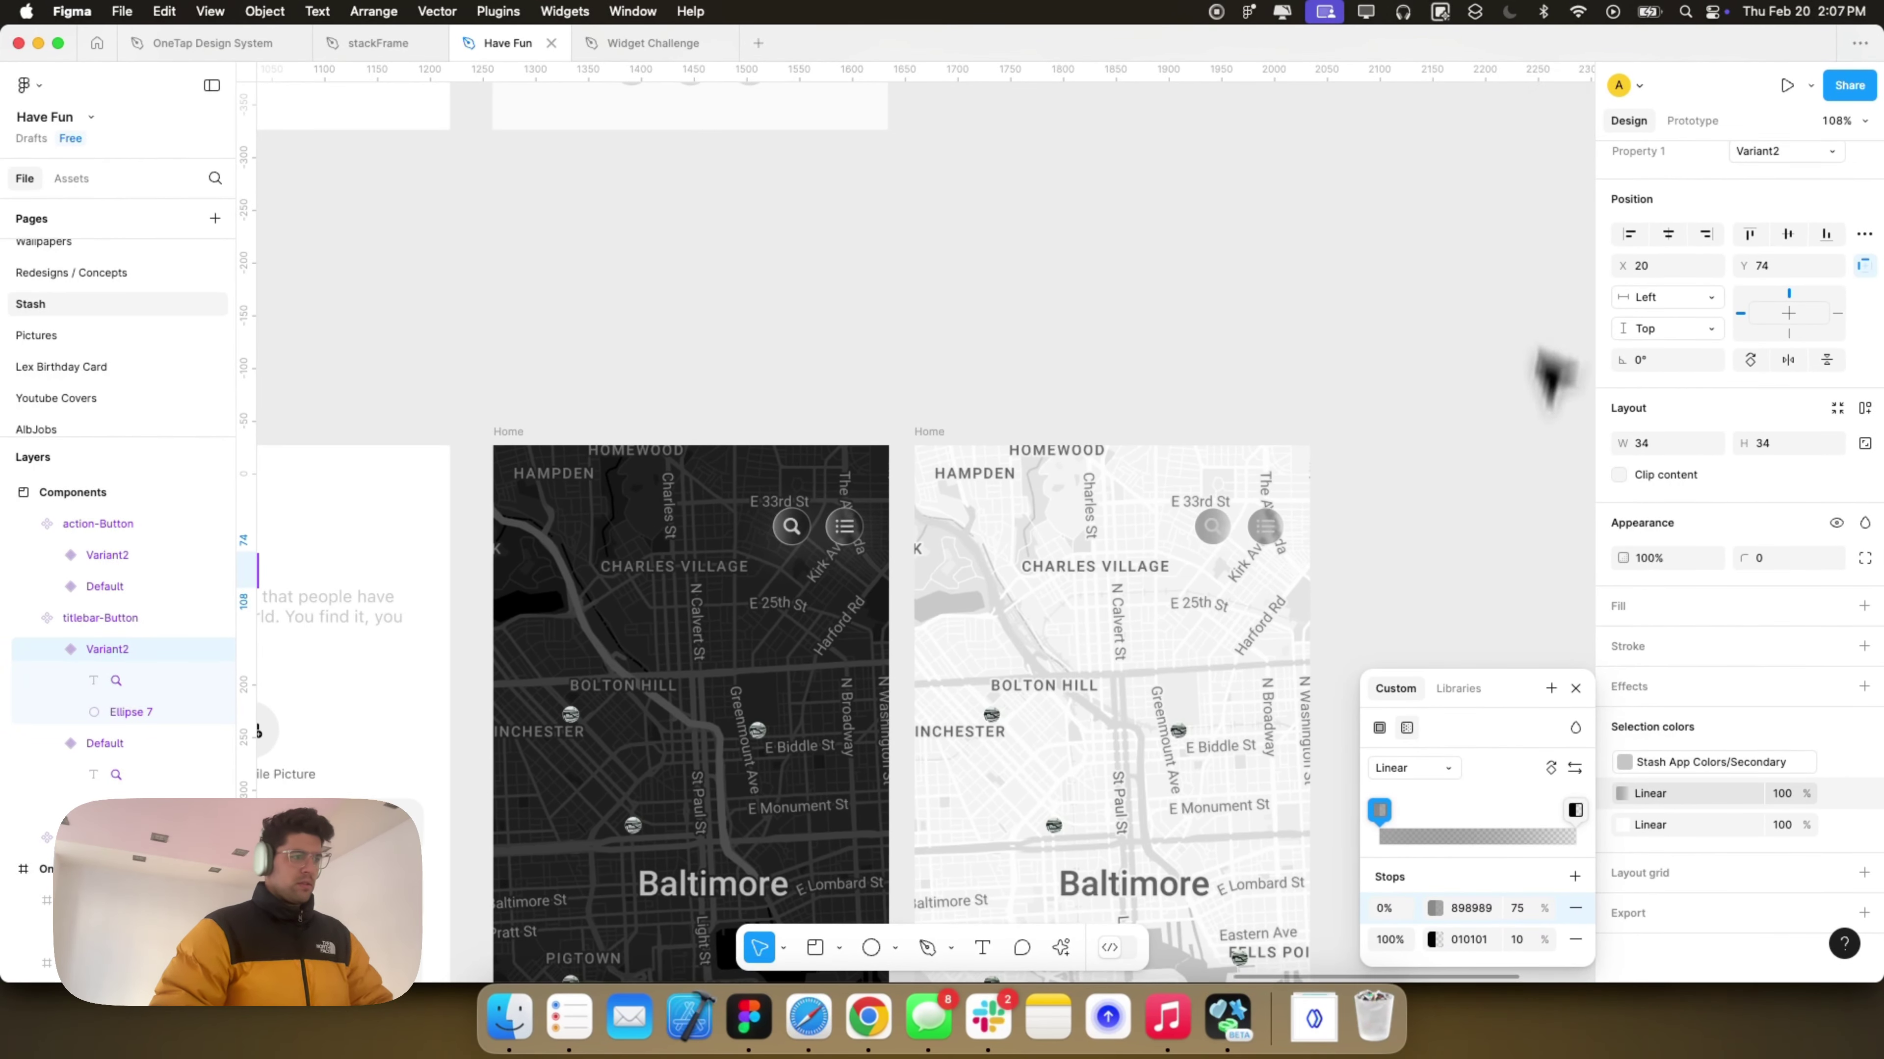
{"action": "scroll", "coordinate": [1254, 622], "scroll_direction": "right", "scroll_amount": 2}
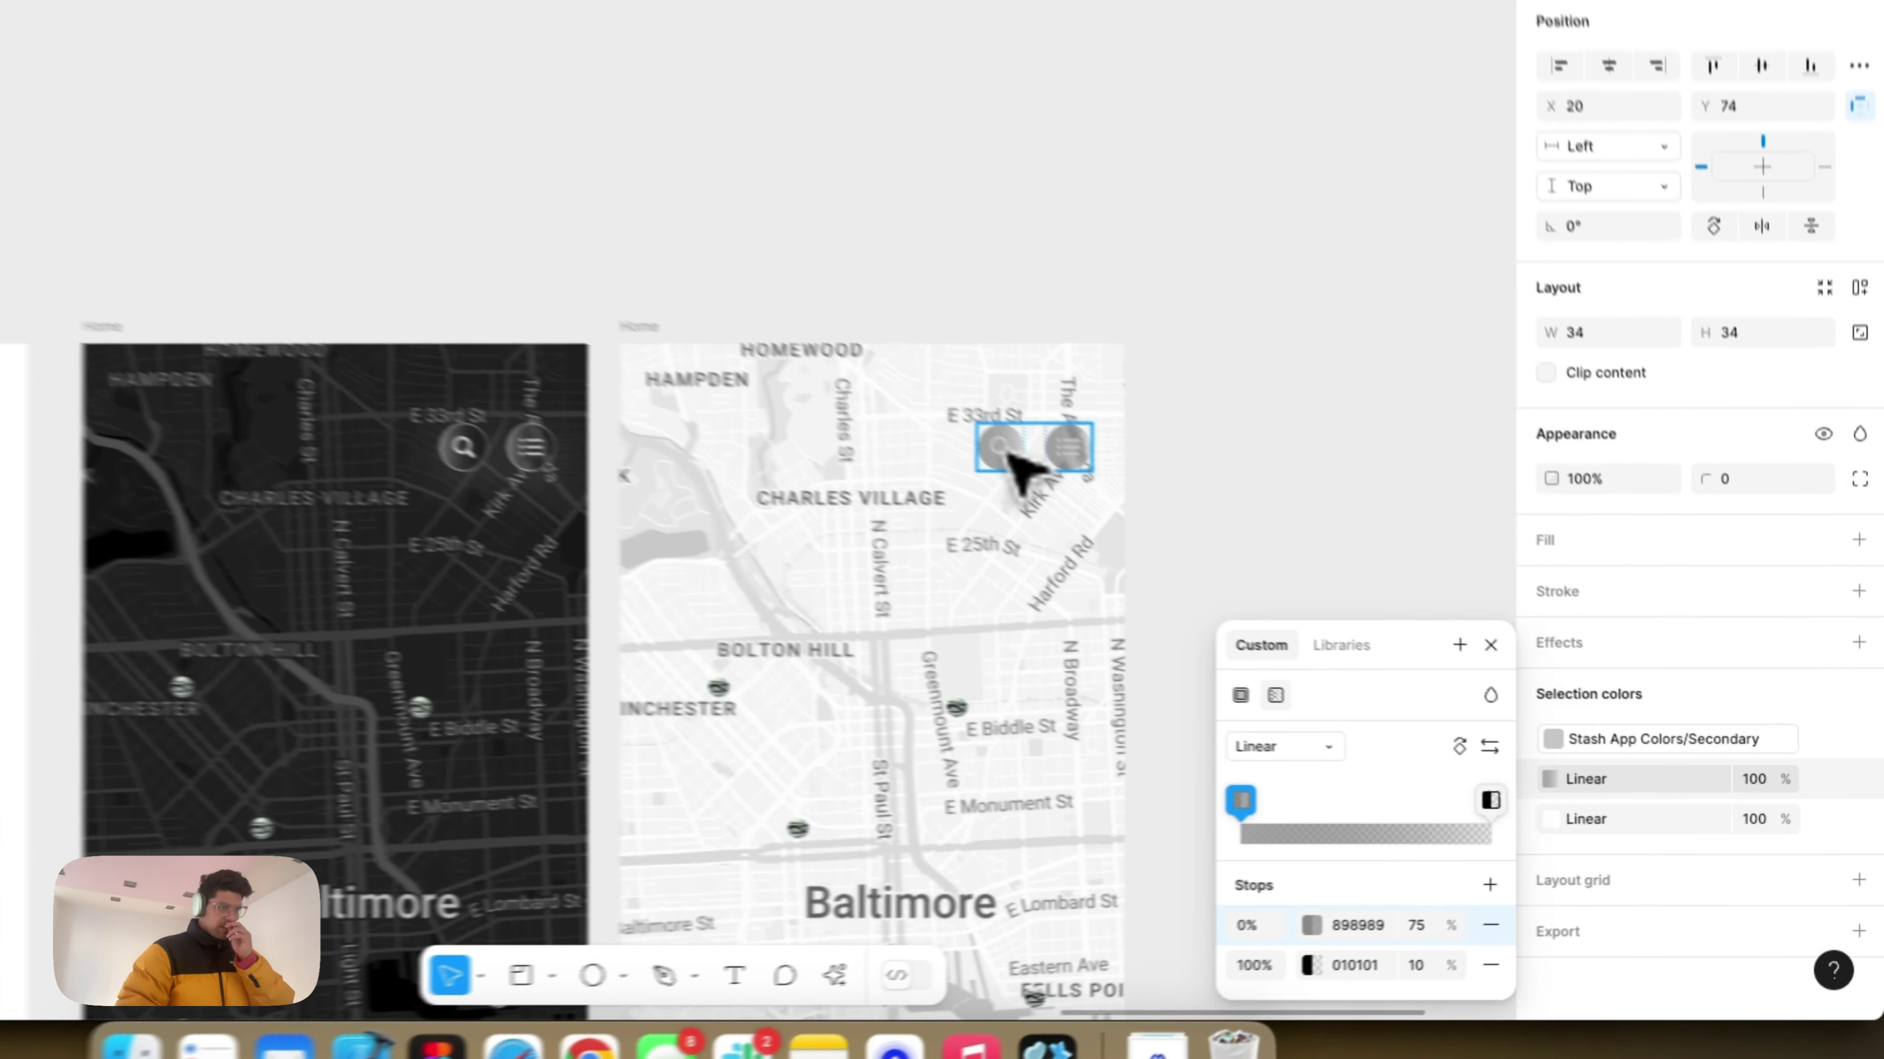
Step: Set the first gradient stop of the search button in the light Home frame to EBEBEB
{"action": "double_click", "coordinate": [1199, 533]}
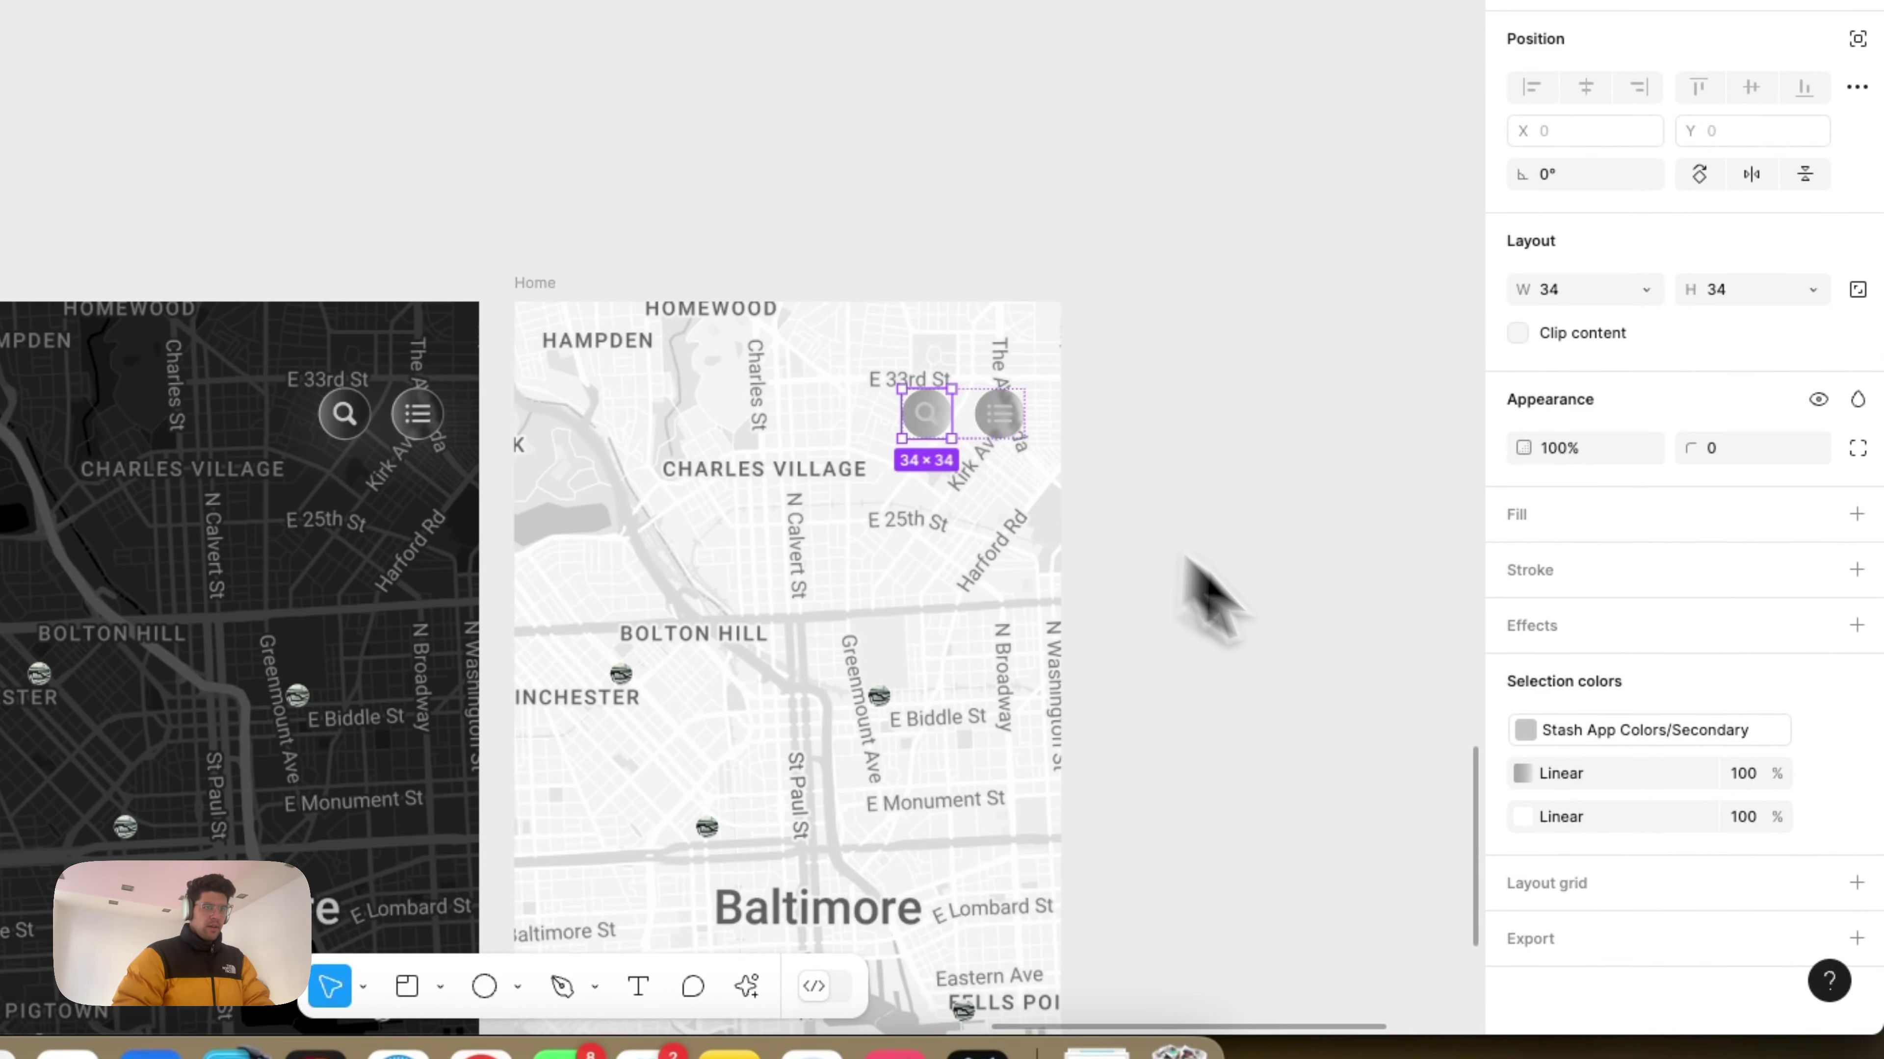
{"action": "left_click", "coordinate": [1521, 773]}
{"action": "left_click", "coordinate": [1263, 932]}
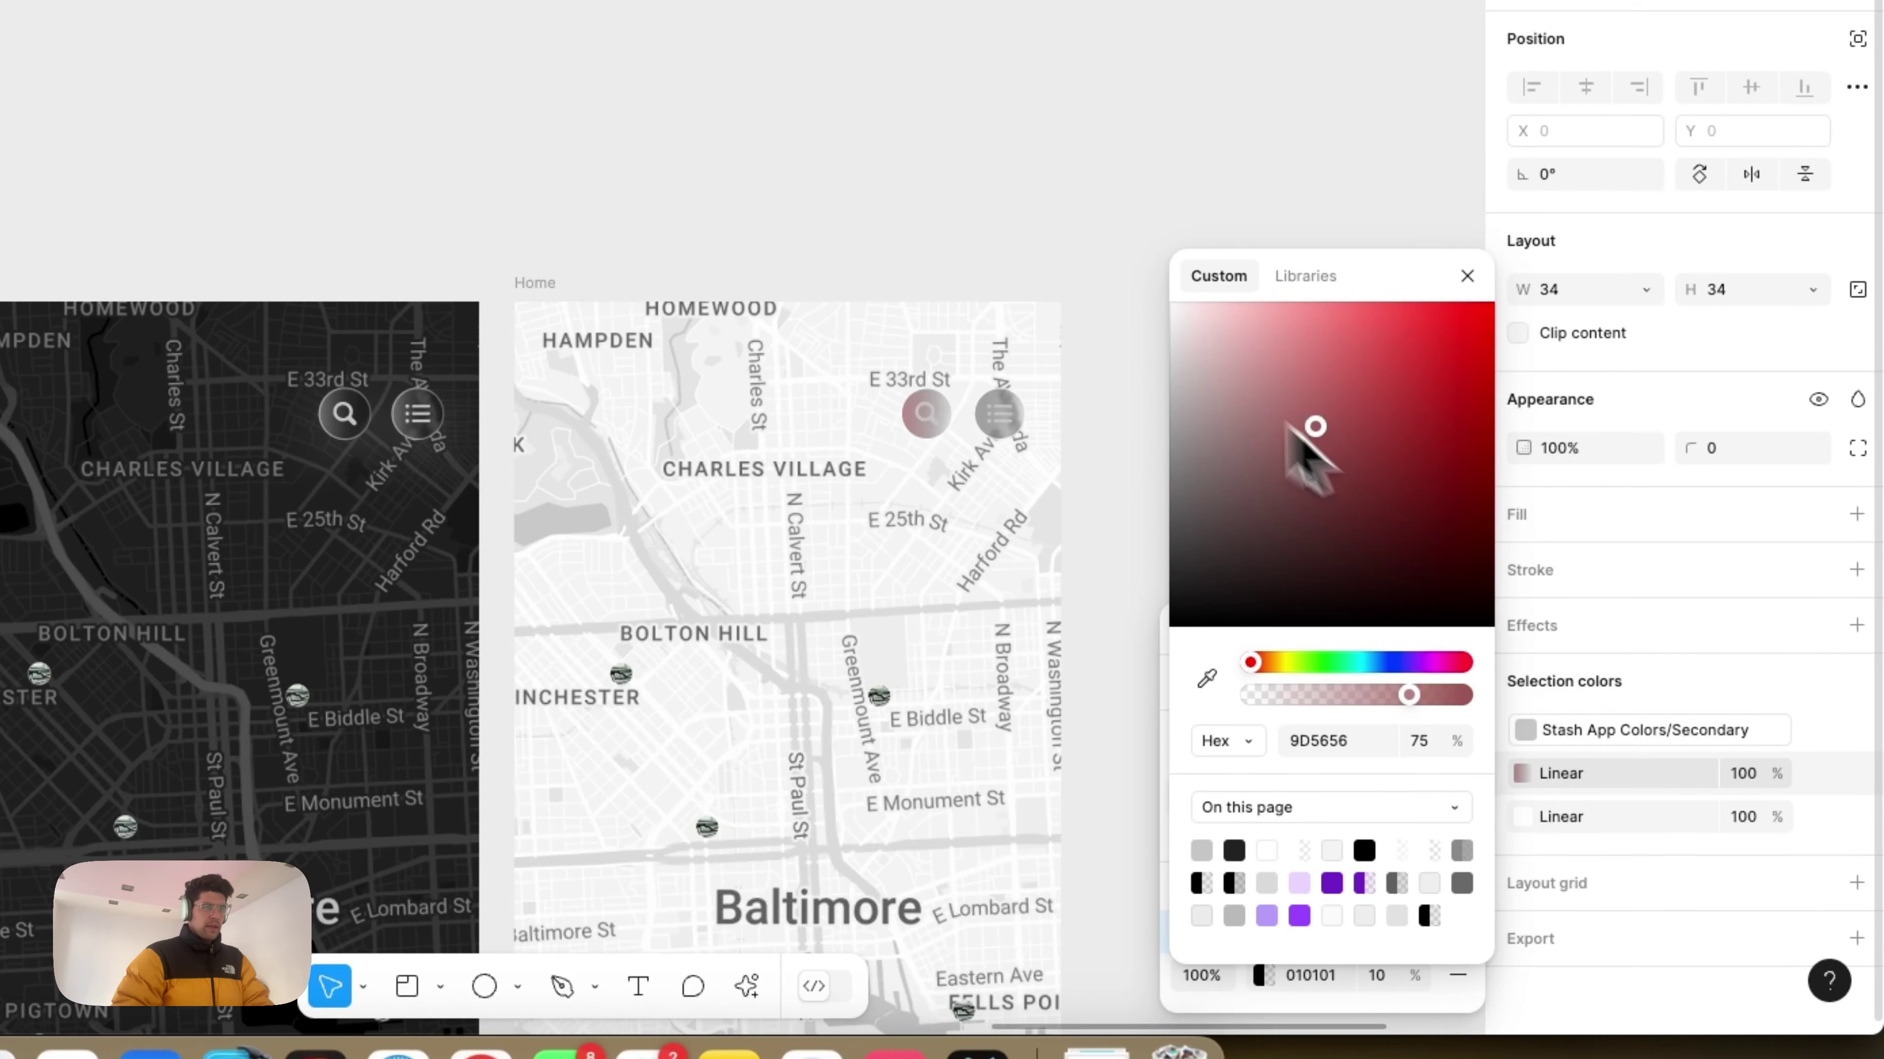
{"action": "left_click_drag", "start_coordinate": [1142, 323], "coordinate": [1147, 327]}
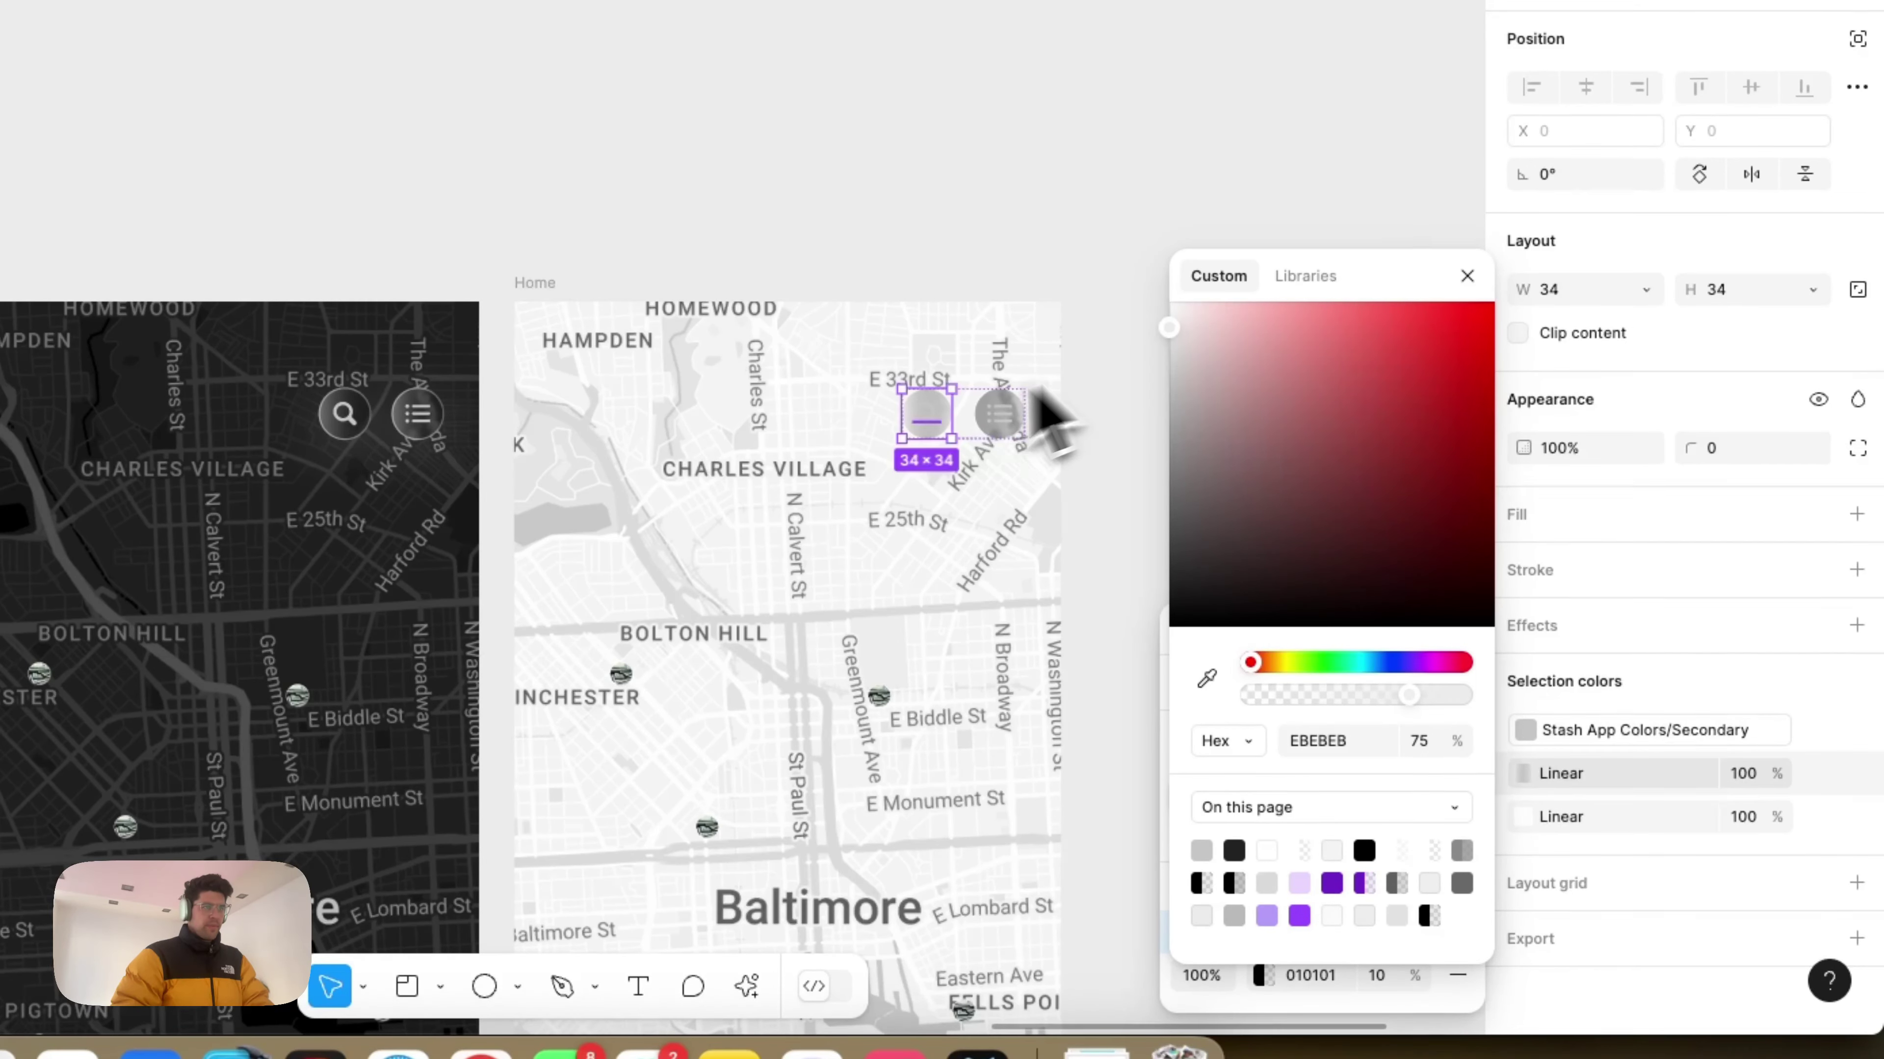
Step: Apply the Stash App Colors/Primary fill to the search and list icons in the light Home frame
{"action": "double_click", "coordinate": [922, 419]}
{"action": "left_click", "coordinate": [1620, 824]}
{"action": "left_click", "coordinate": [1199, 967]}
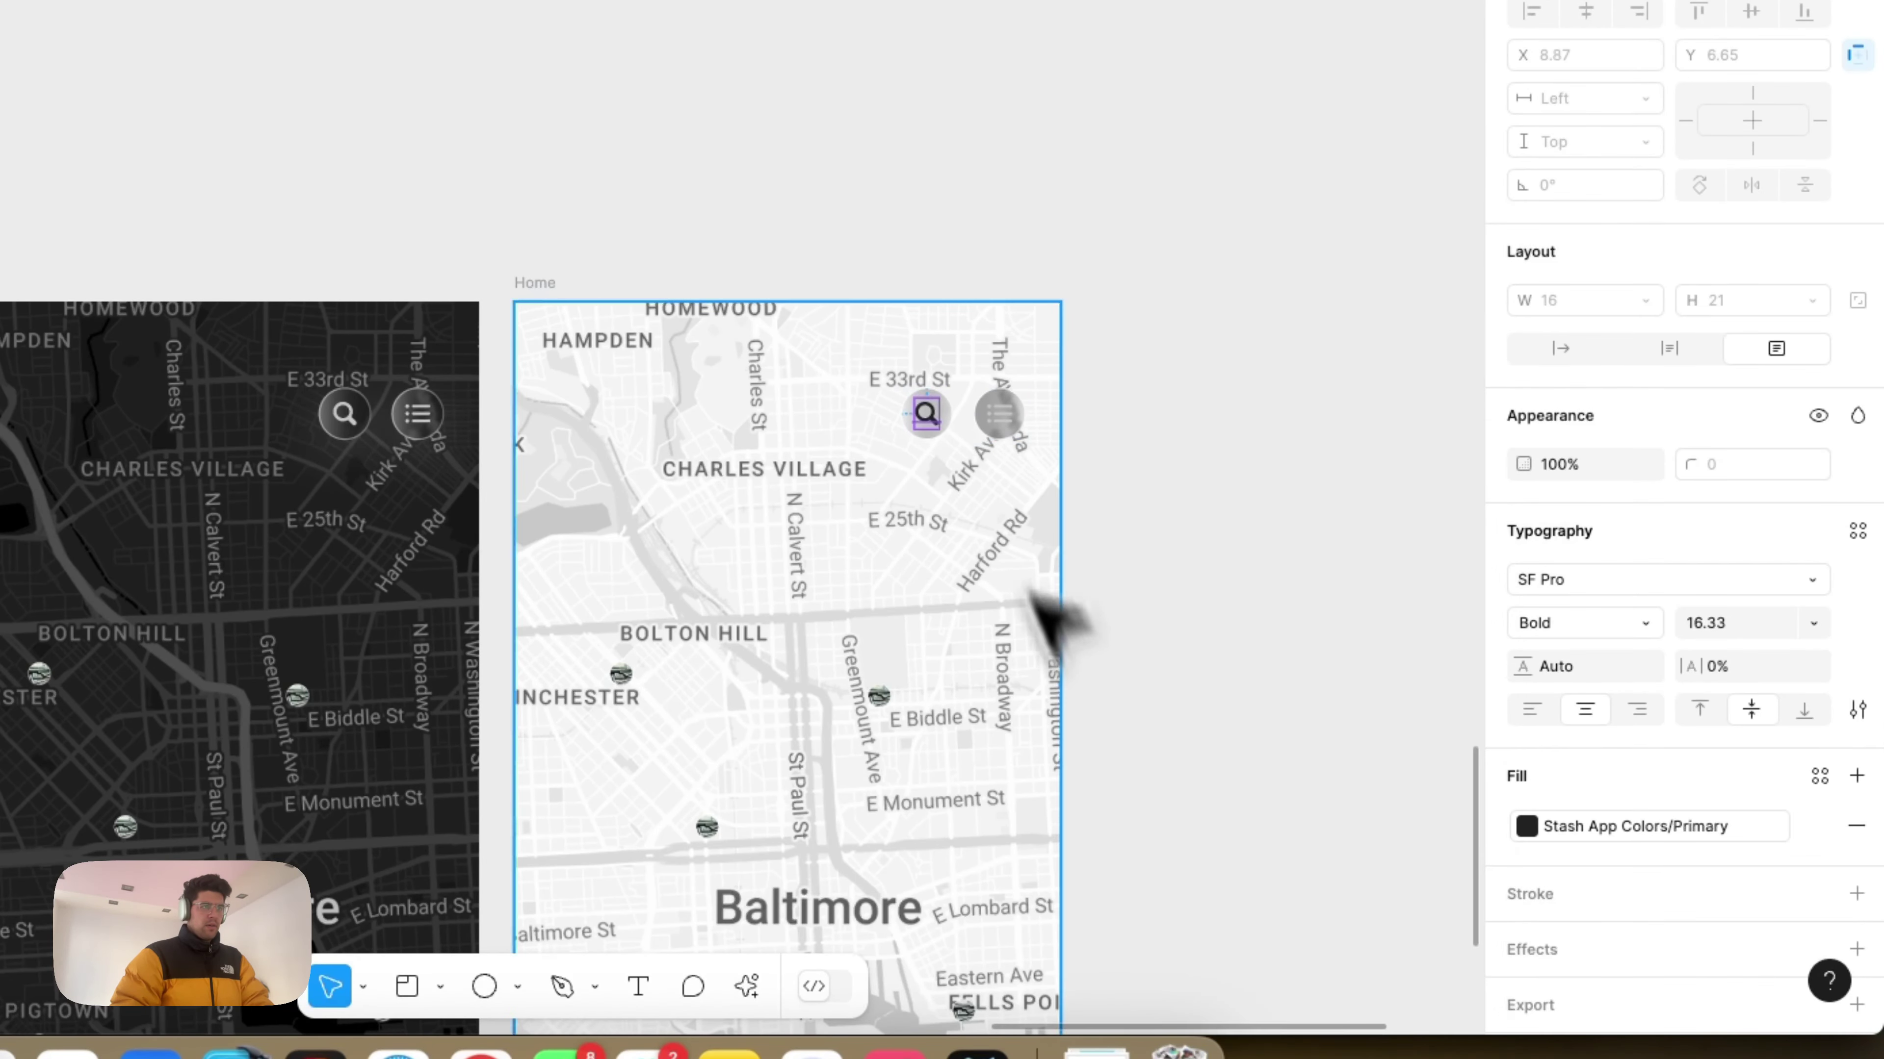
{"action": "left_click", "coordinate": [1526, 827]}
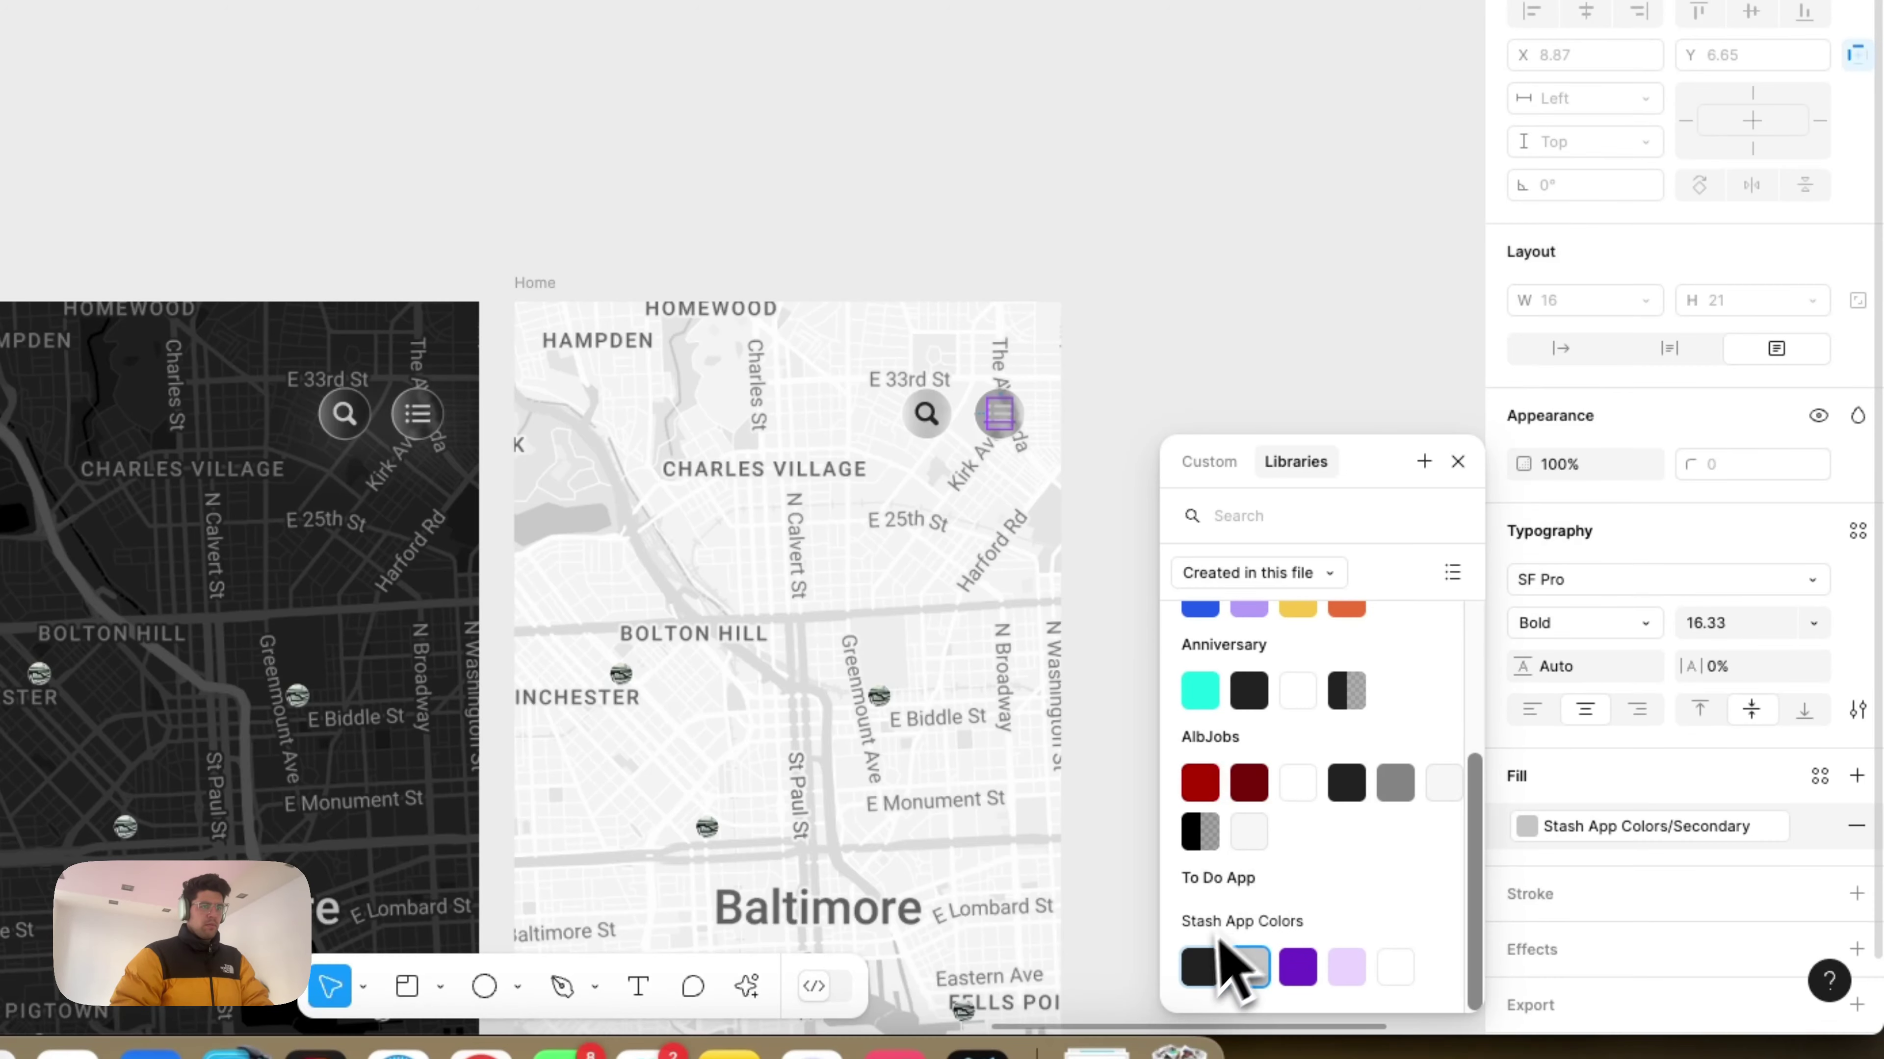
{"action": "left_click", "coordinate": [1200, 967]}
Step: Set both gradient stops of the list button's fill in the light Home frame to FFFFFF
{"action": "scroll", "coordinate": [1023, 453], "scroll_direction": "up", "scroll_amount": 3}
{"action": "left_click", "coordinate": [993, 397]}
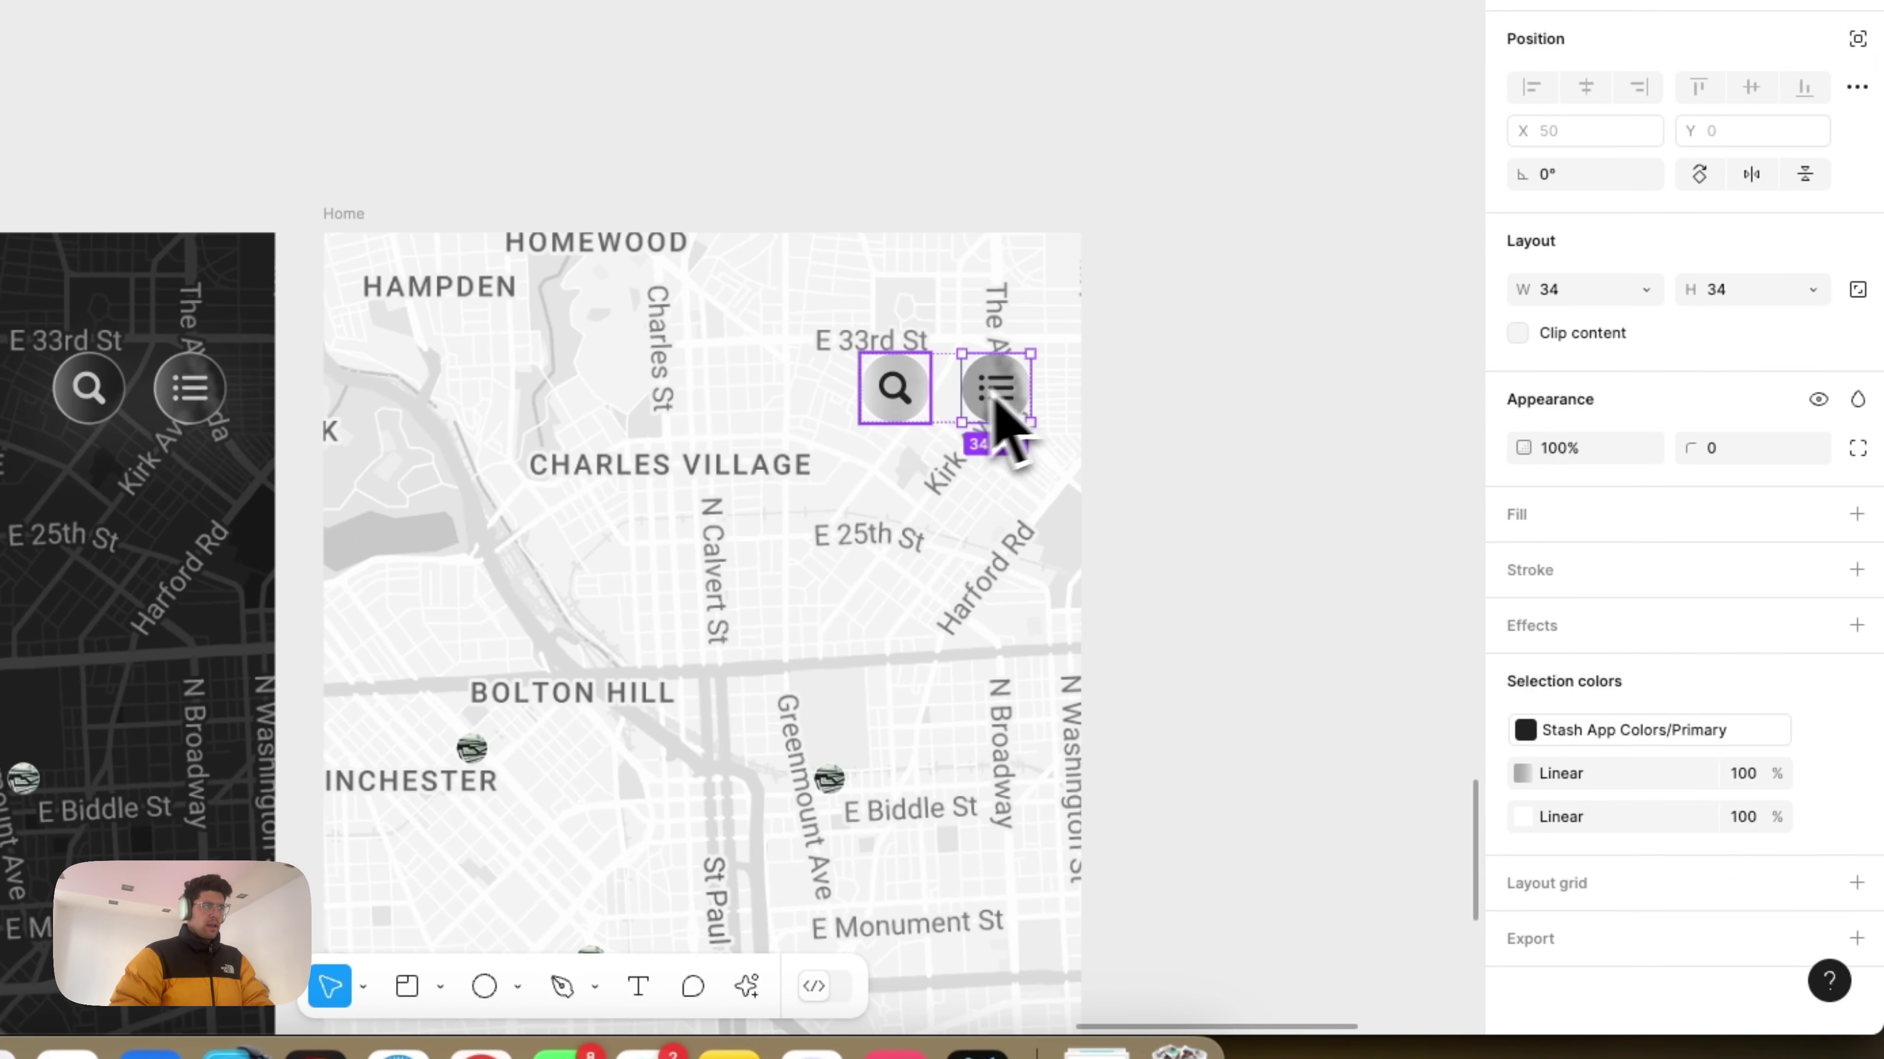
{"action": "left_click", "coordinate": [1522, 773]}
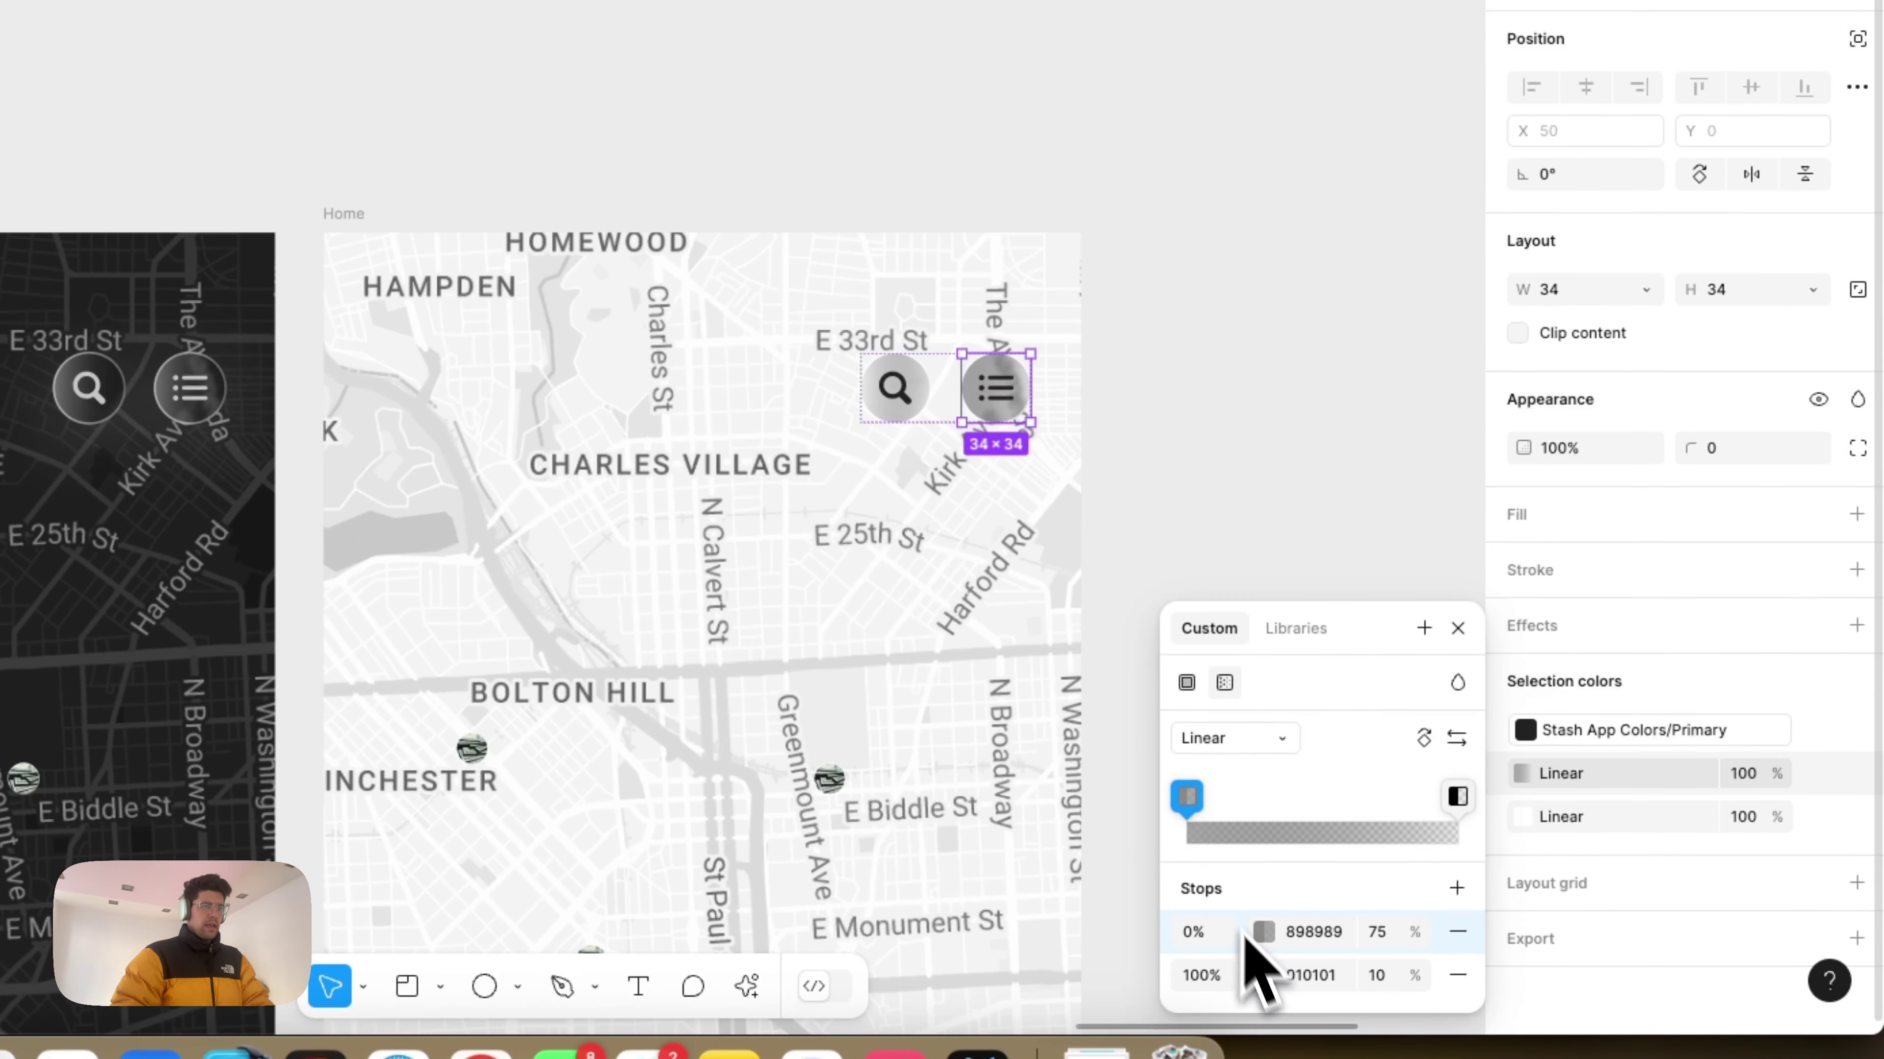
{"action": "left_click", "coordinate": [1263, 932]}
{"action": "left_click", "coordinate": [843, 347]}
{"action": "left_click_drag", "start_coordinate": [1042, 327], "coordinate": [1592, 153]}
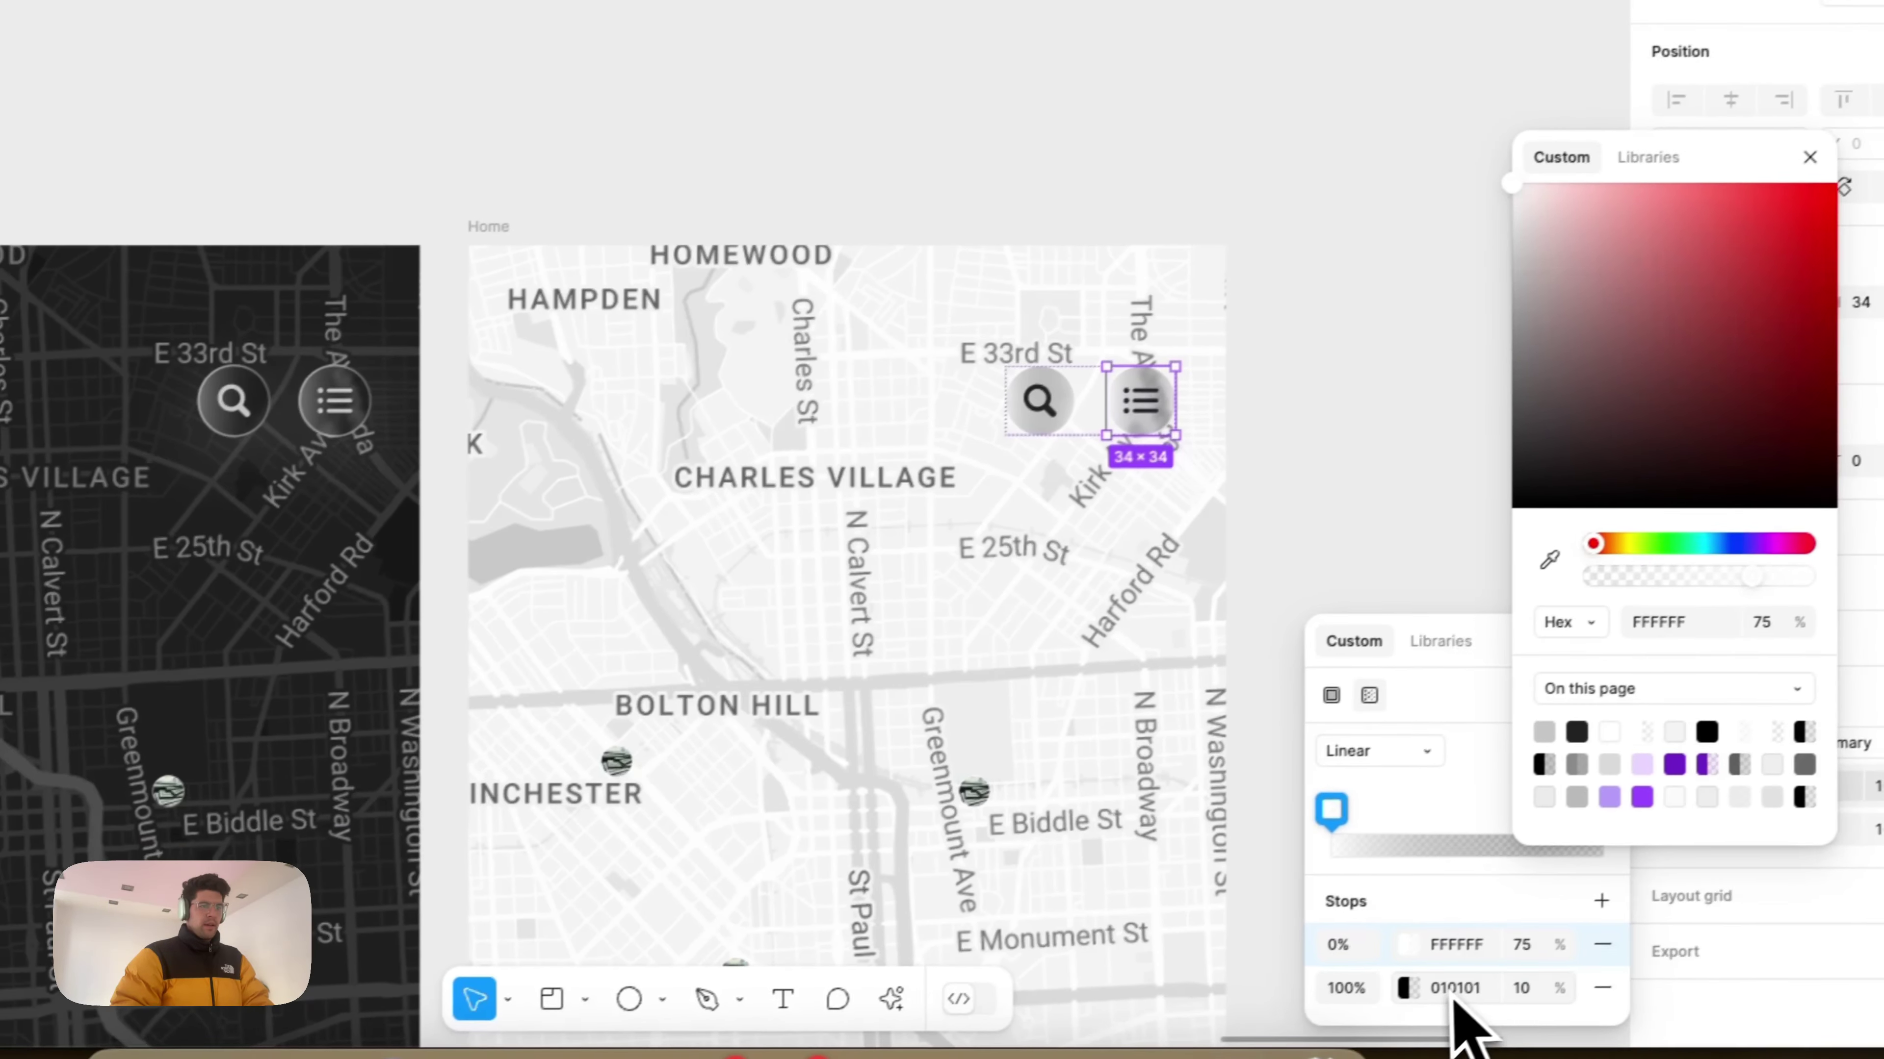
{"action": "left_click", "coordinate": [1265, 1035]}
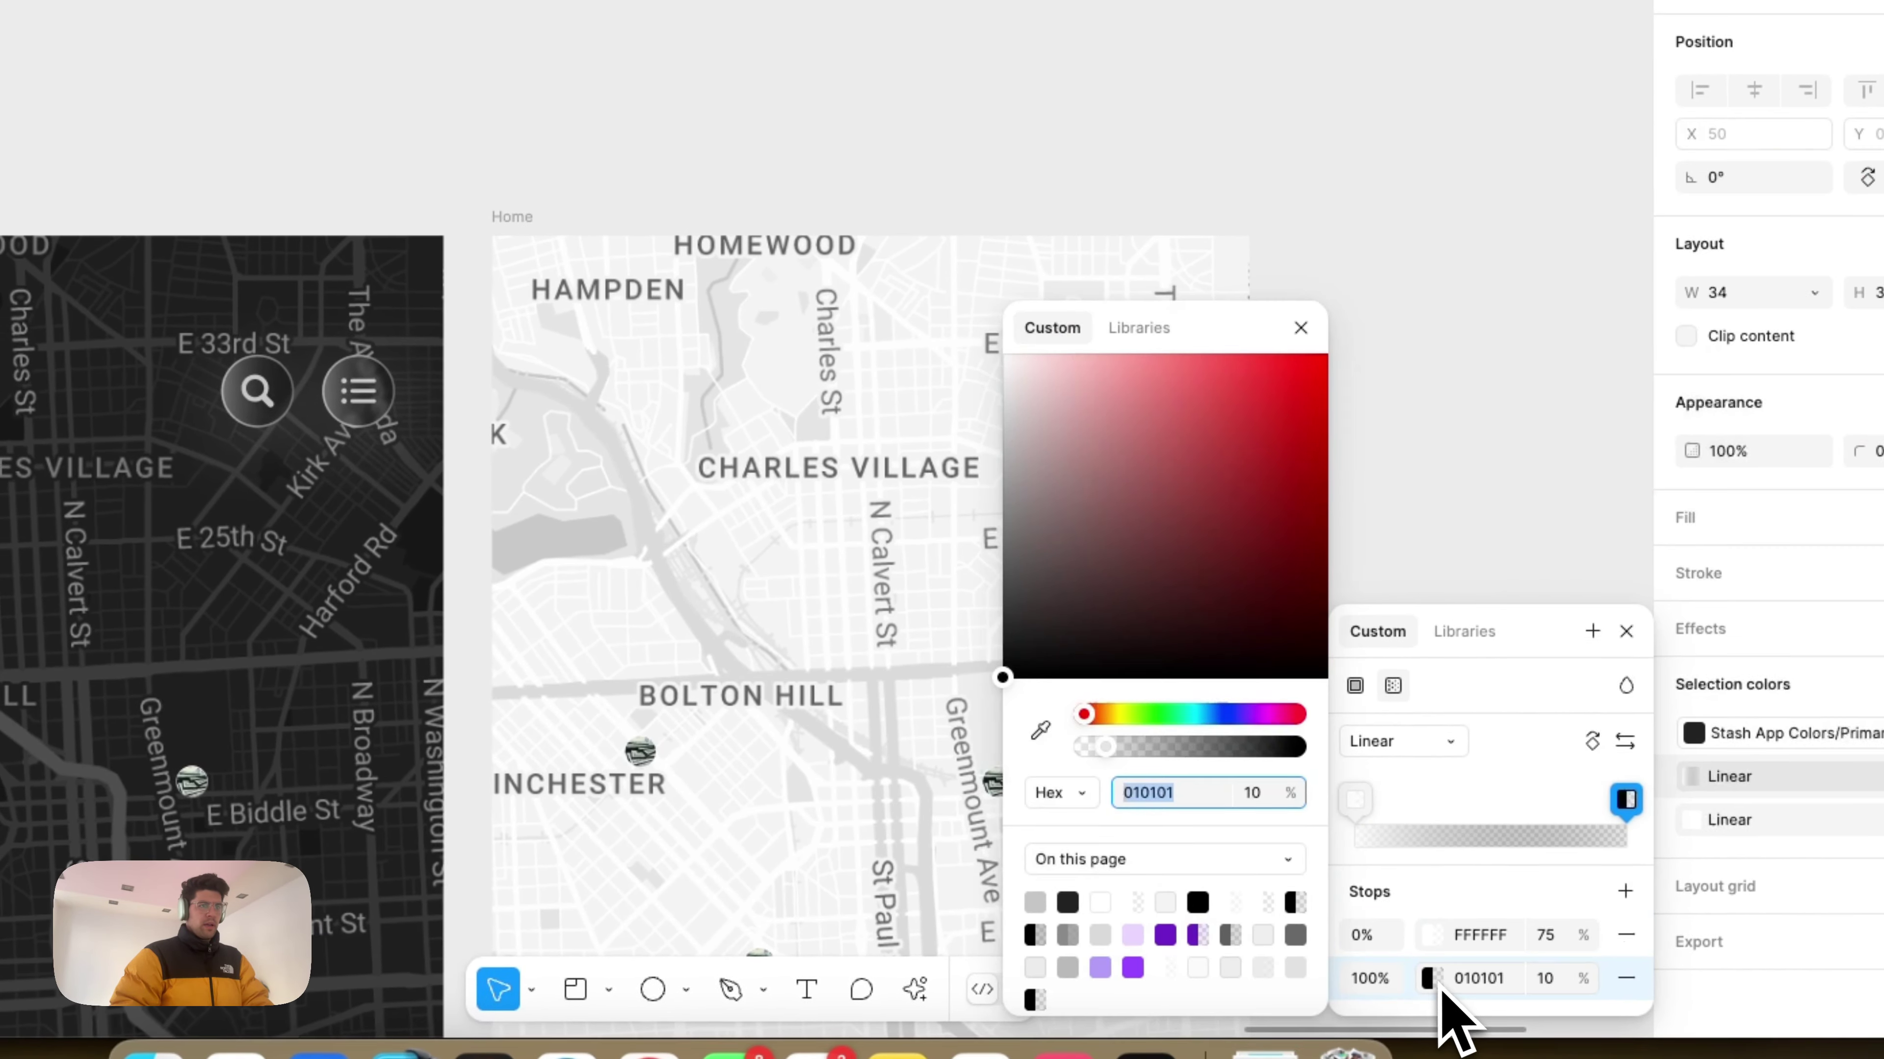
{"action": "left_click_drag", "start_coordinate": [1195, 349], "coordinate": [609, 323]}
{"action": "left_click_drag", "start_coordinate": [647, 413], "coordinate": [344, 313]}
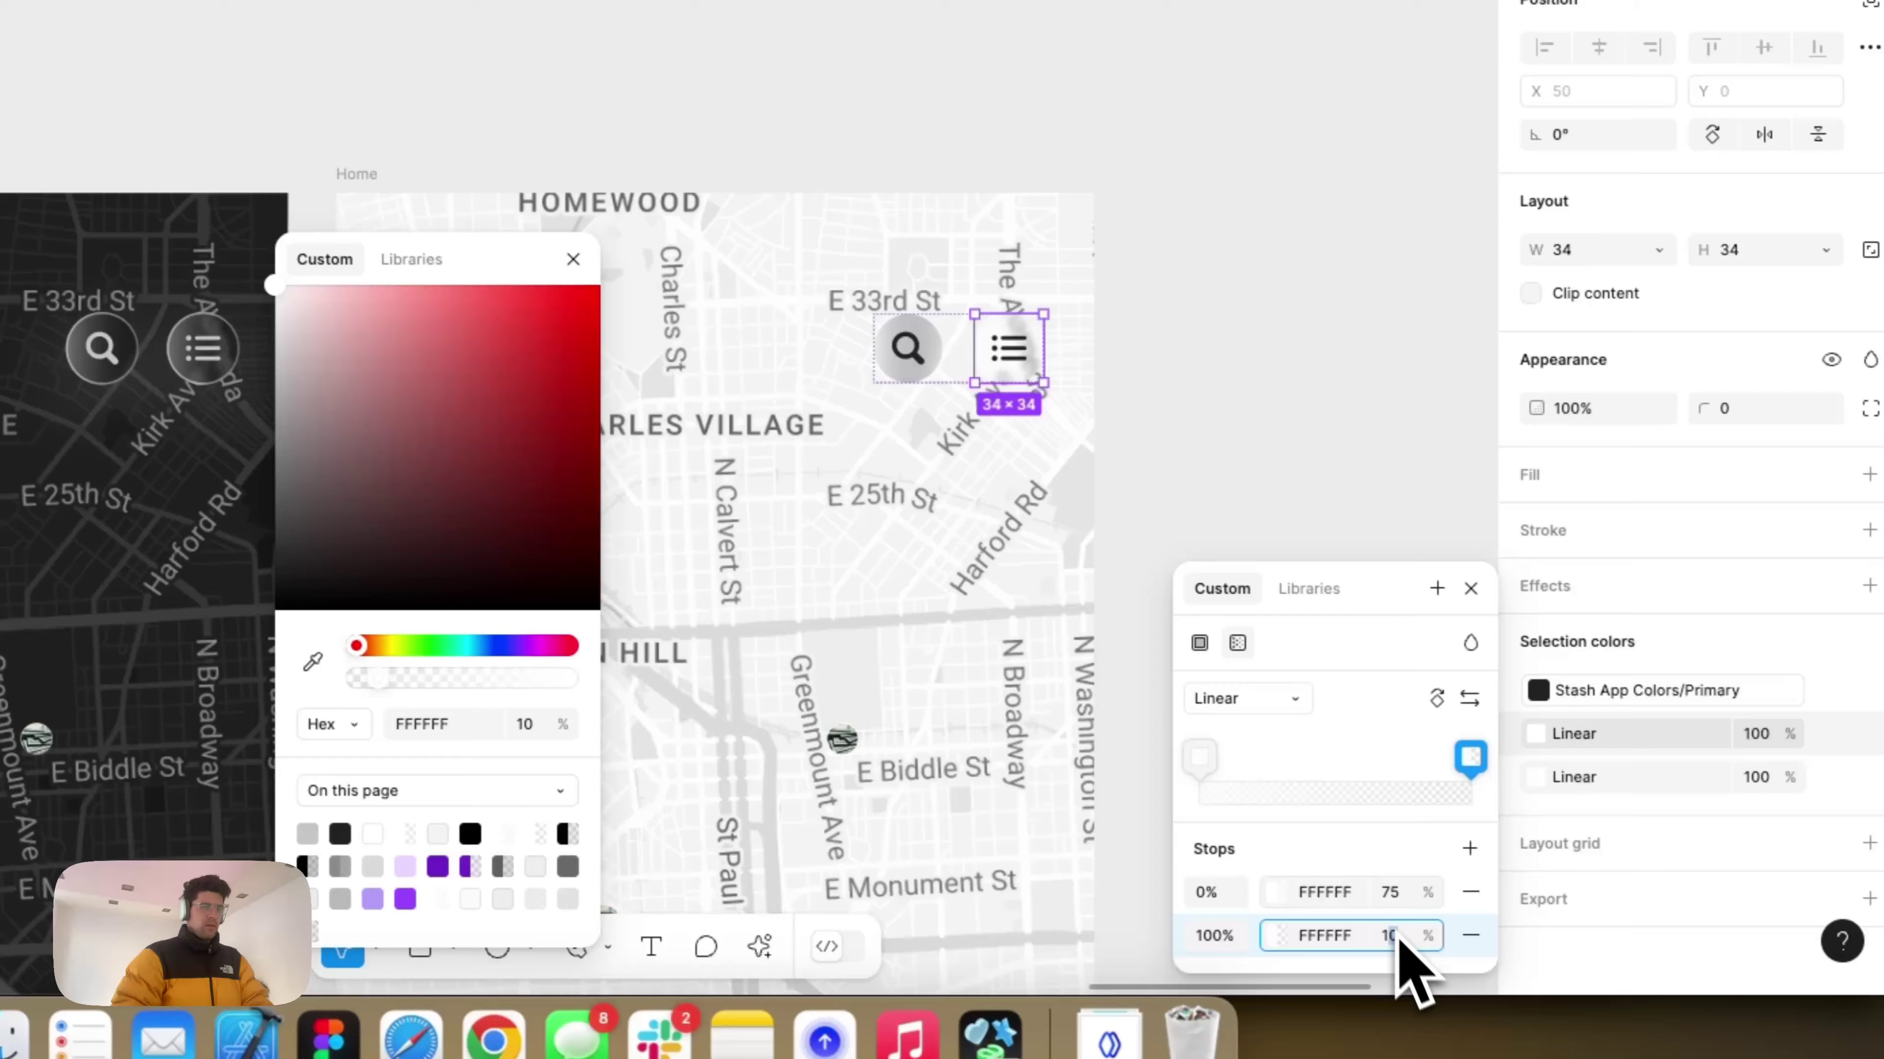
Step: Set the opacity of the list button's fill gradient stops to 100% at the start and 30% at the end
{"action": "left_click", "coordinate": [1505, 924]}
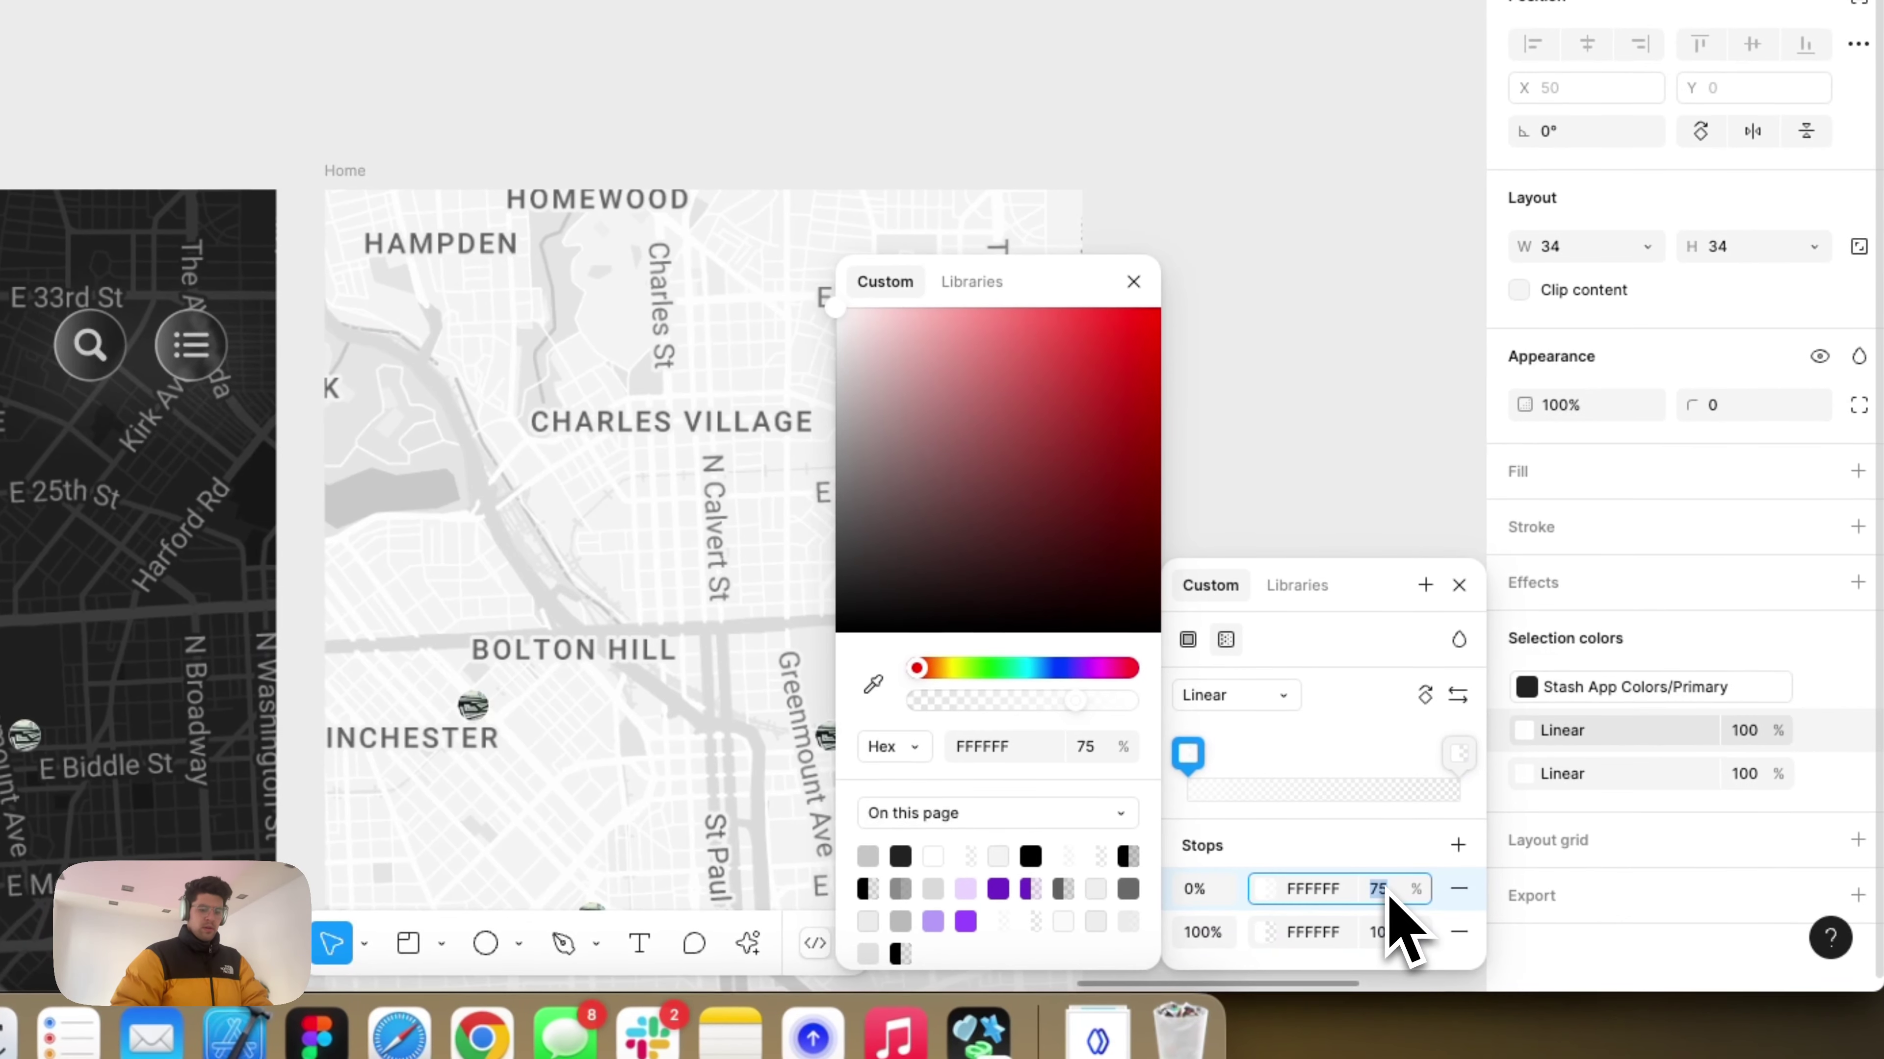
{"action": "type", "text": "100"}
{"action": "scroll", "coordinate": [1358, 405], "scroll_direction": "down", "scroll_amount": 5}
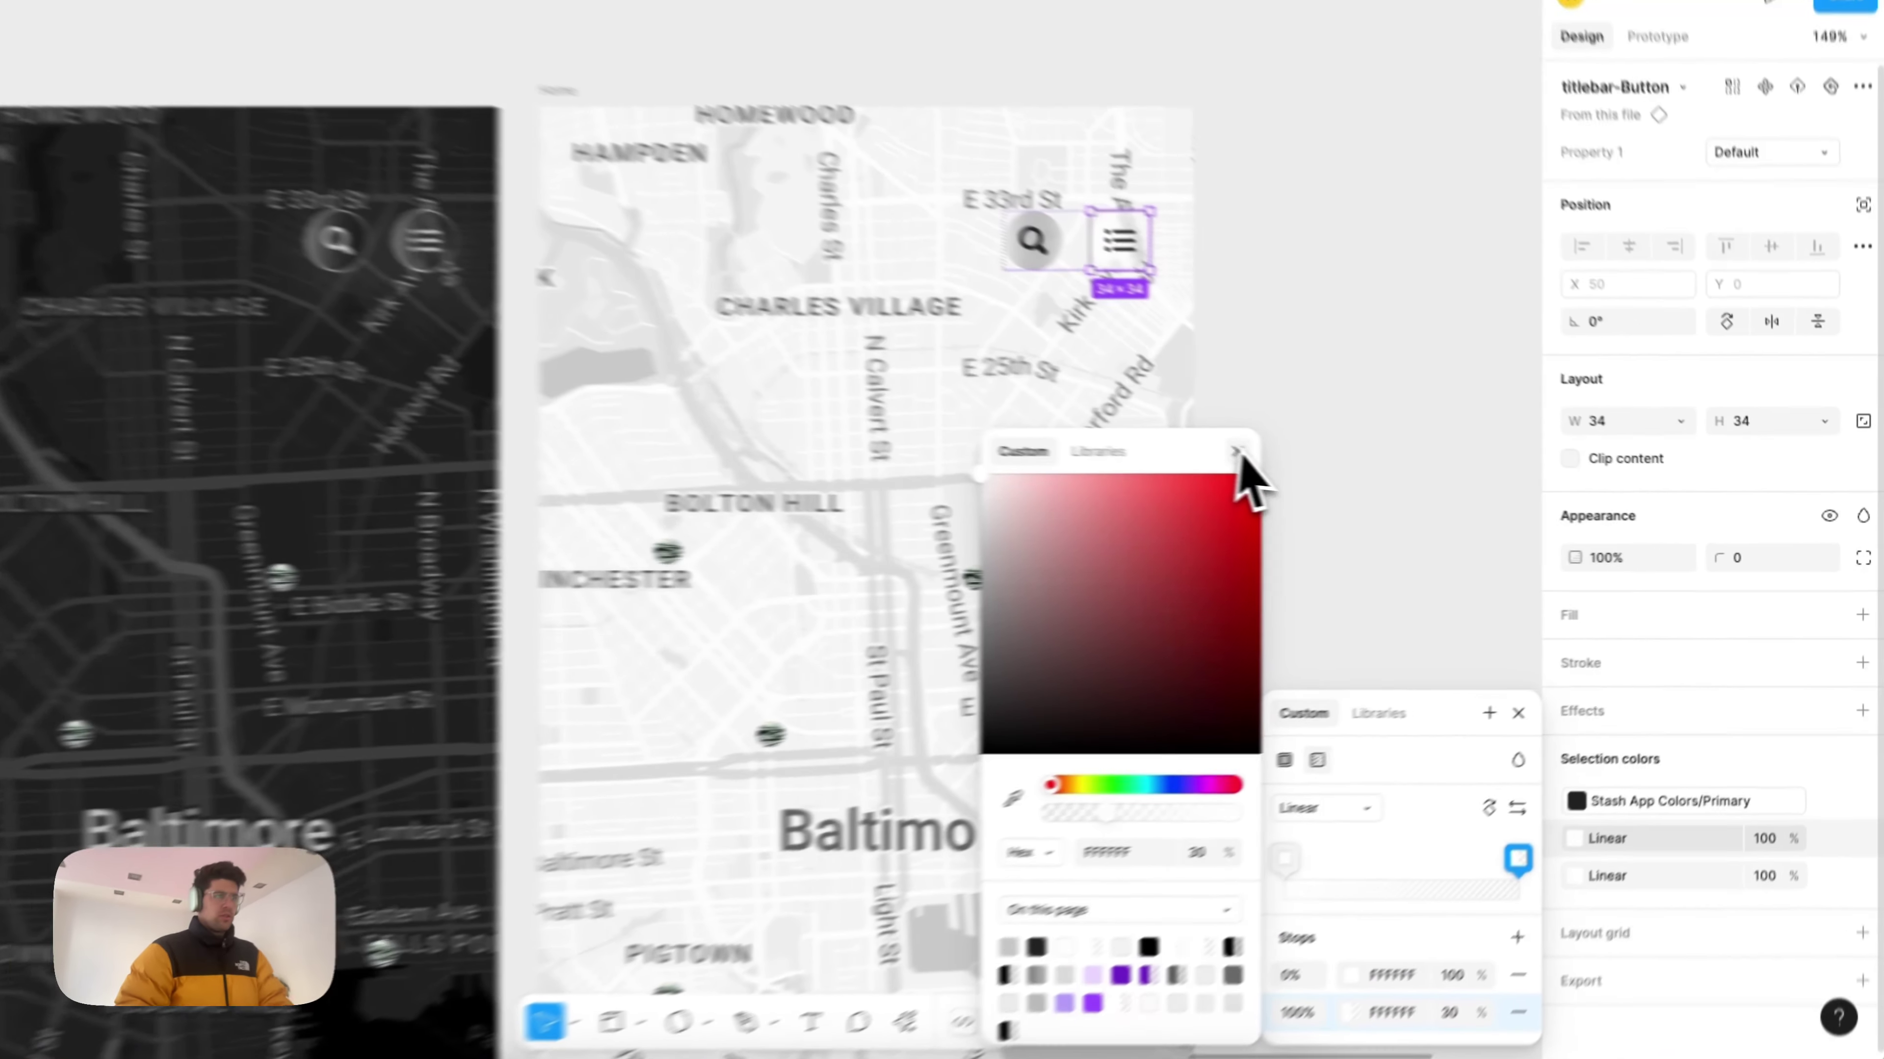
{"action": "left_click", "coordinate": [1328, 401]}
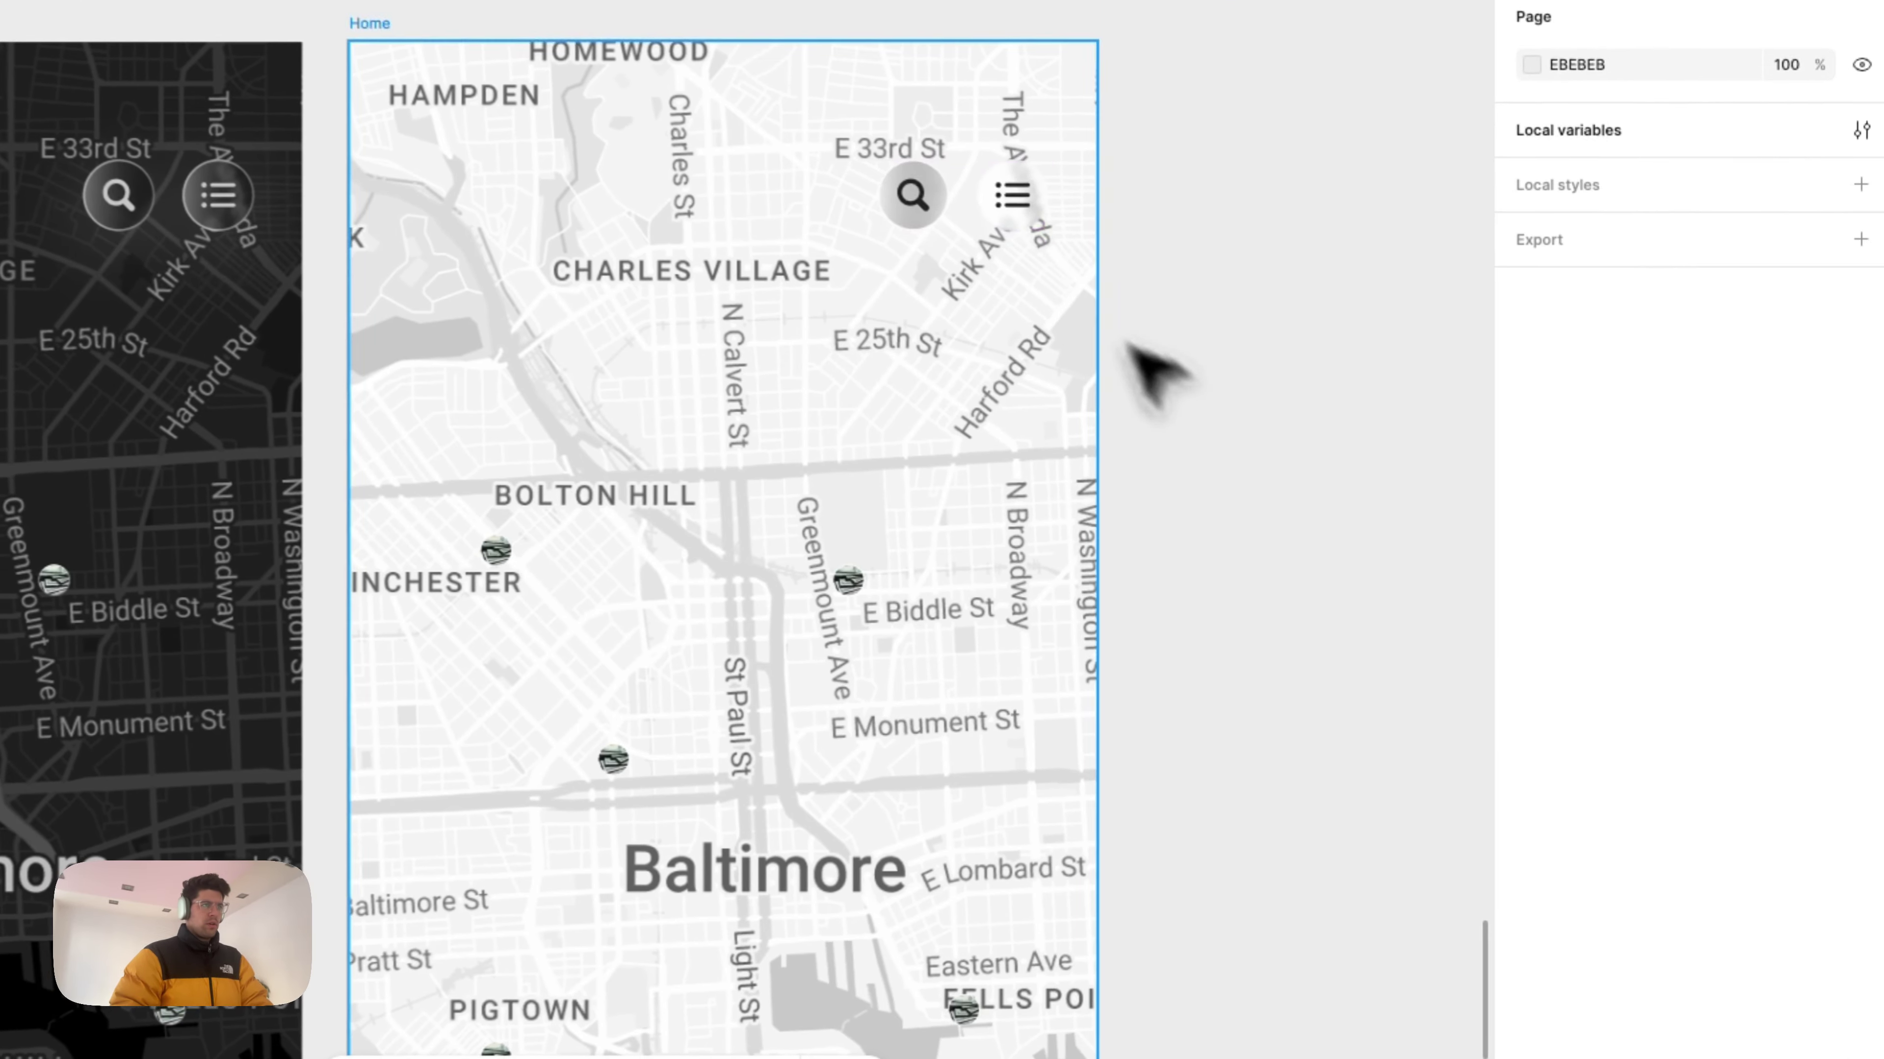
Step: Set the end stop of the list button circle's stroke gradient to 636363
{"action": "left_click", "coordinate": [1001, 194]}
{"action": "left_click", "coordinate": [1554, 652]}
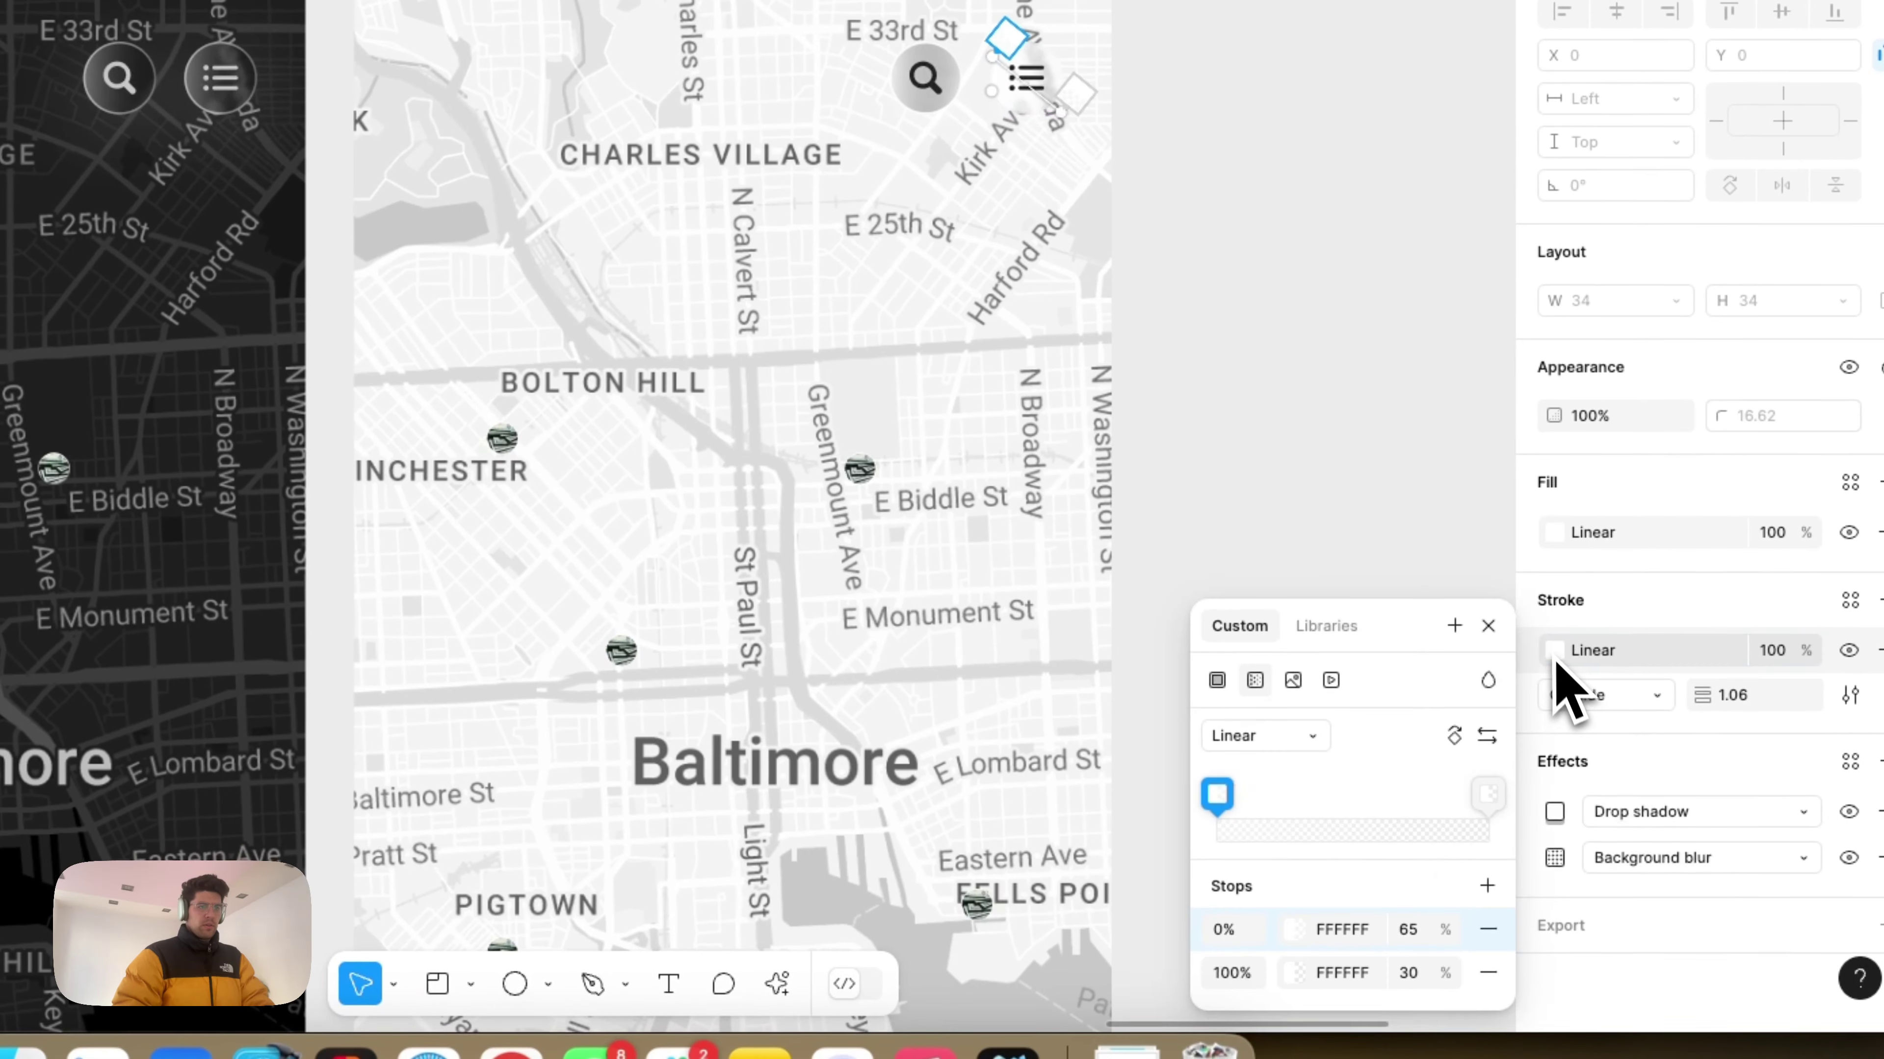
{"action": "left_click", "coordinate": [1488, 796]}
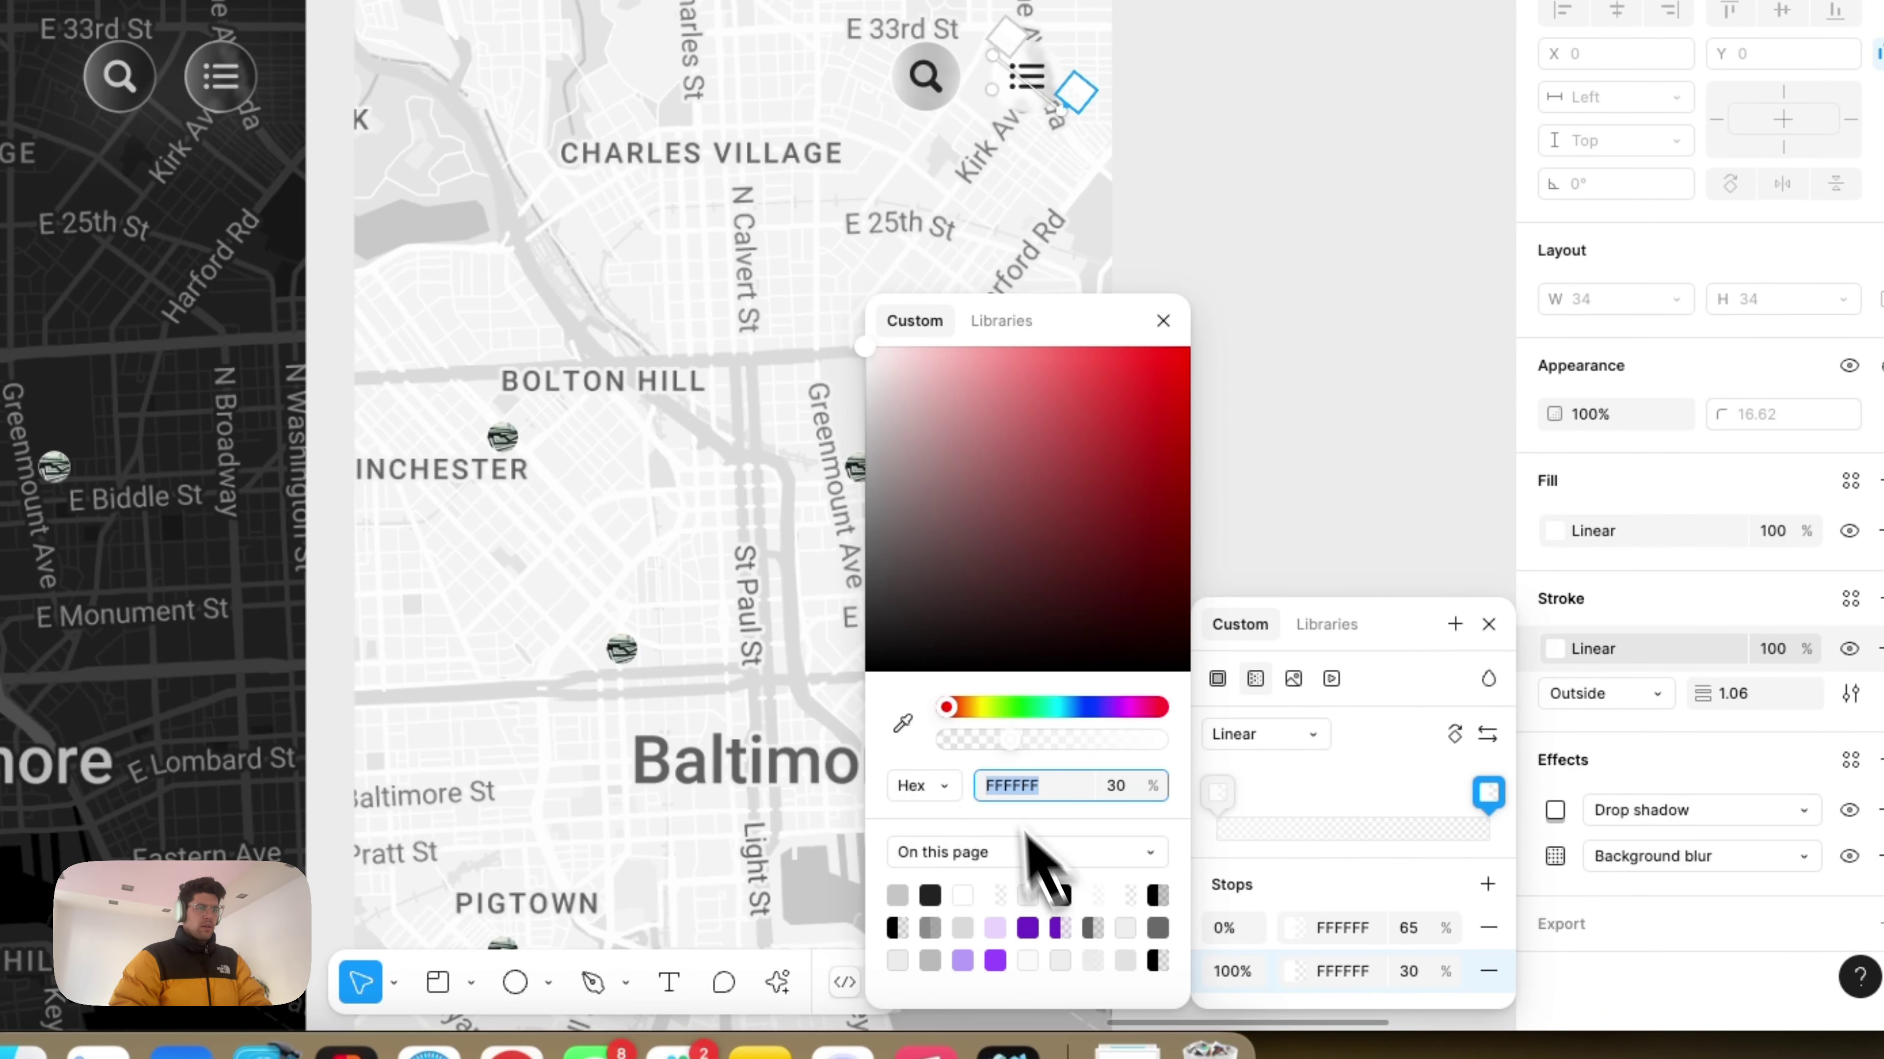
{"action": "left_click_drag", "start_coordinate": [949, 549], "coordinate": [775, 626]}
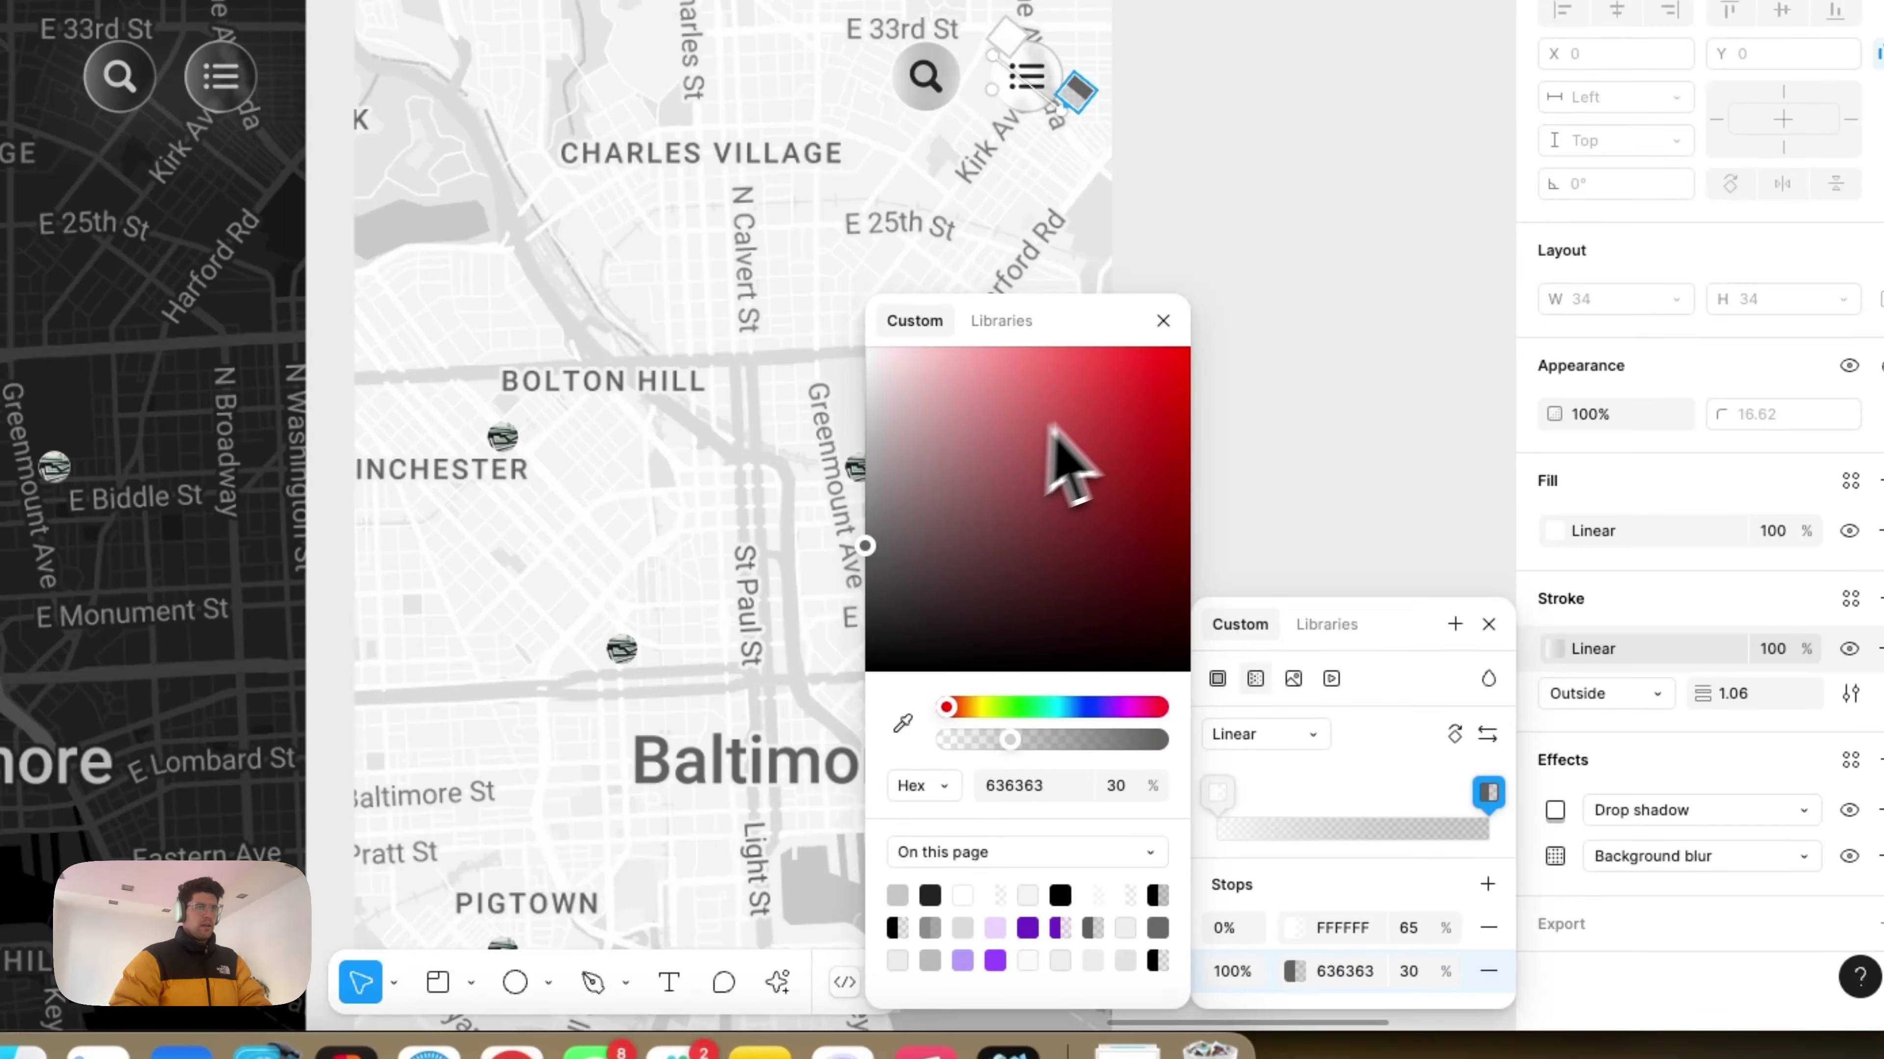
Step: Set the stroke gradient's opacity to 100% at the first stop and 25% at the last stop
{"action": "left_click", "coordinate": [1412, 931]}
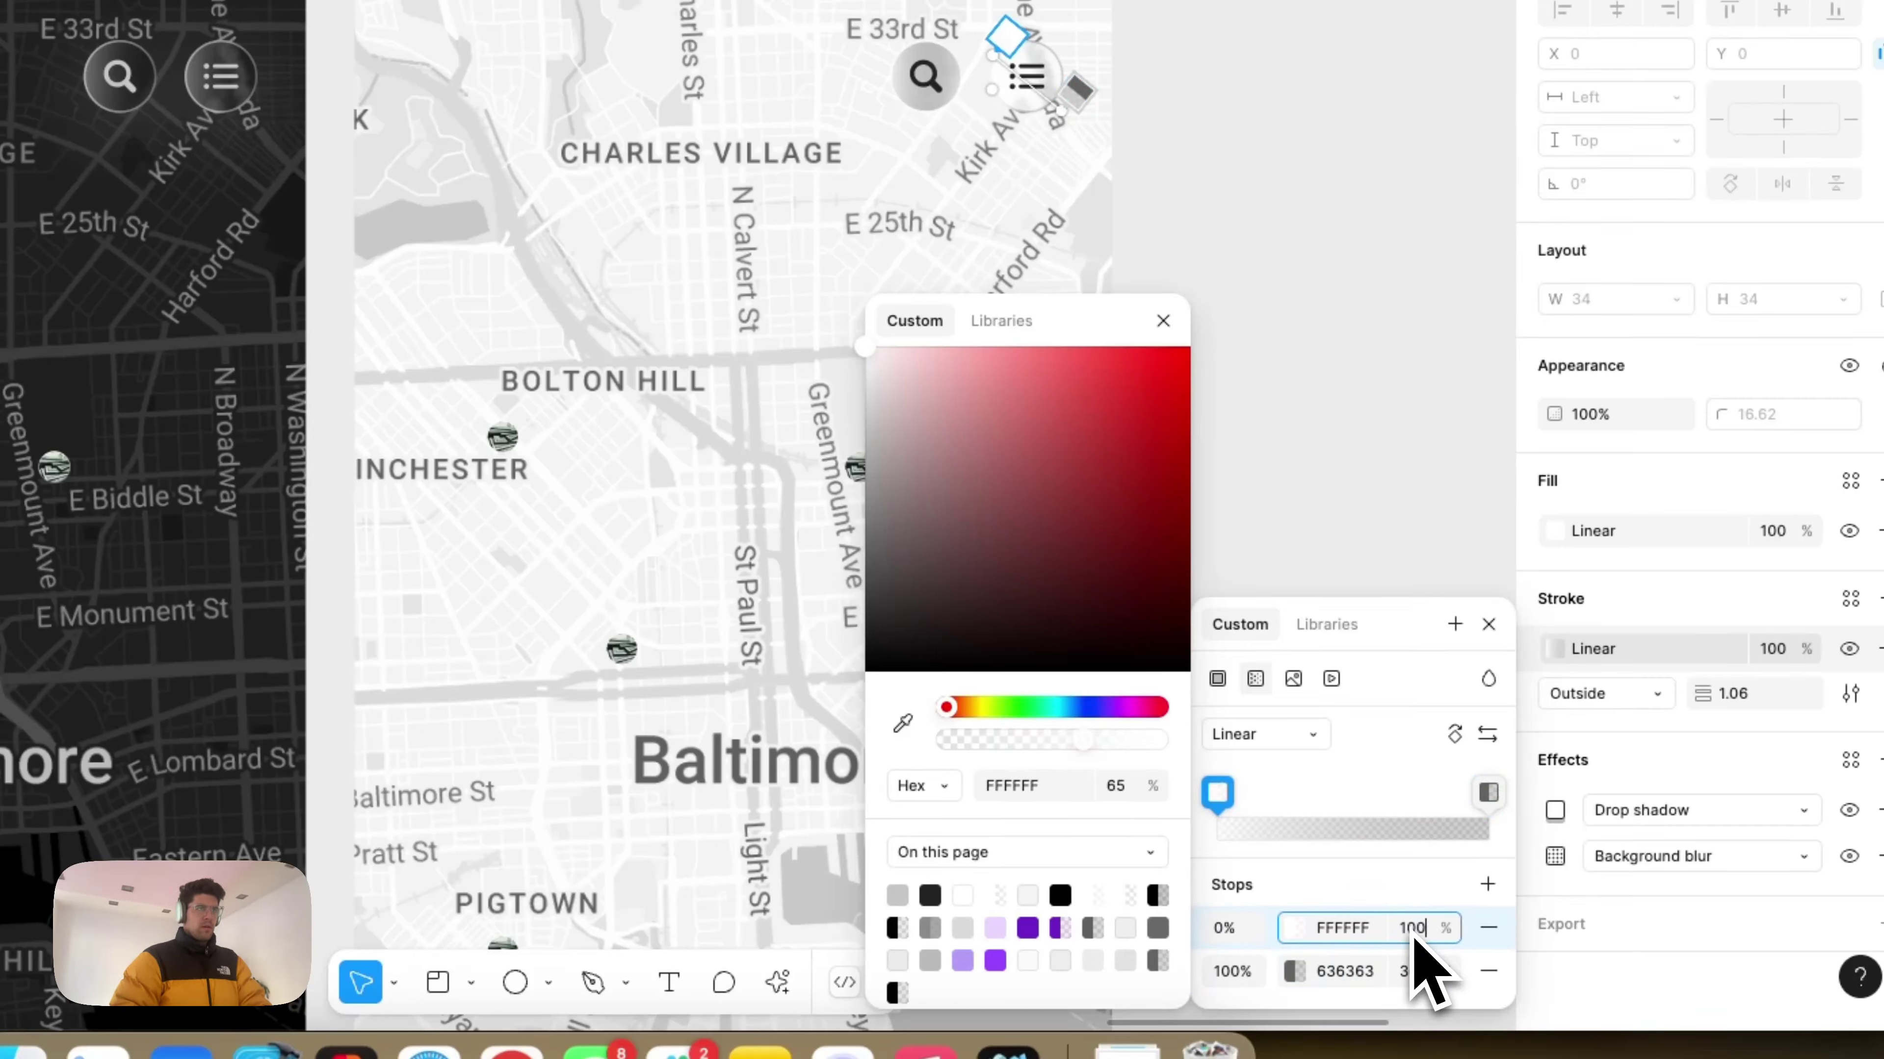
{"action": "left_click", "coordinate": [1423, 972]}
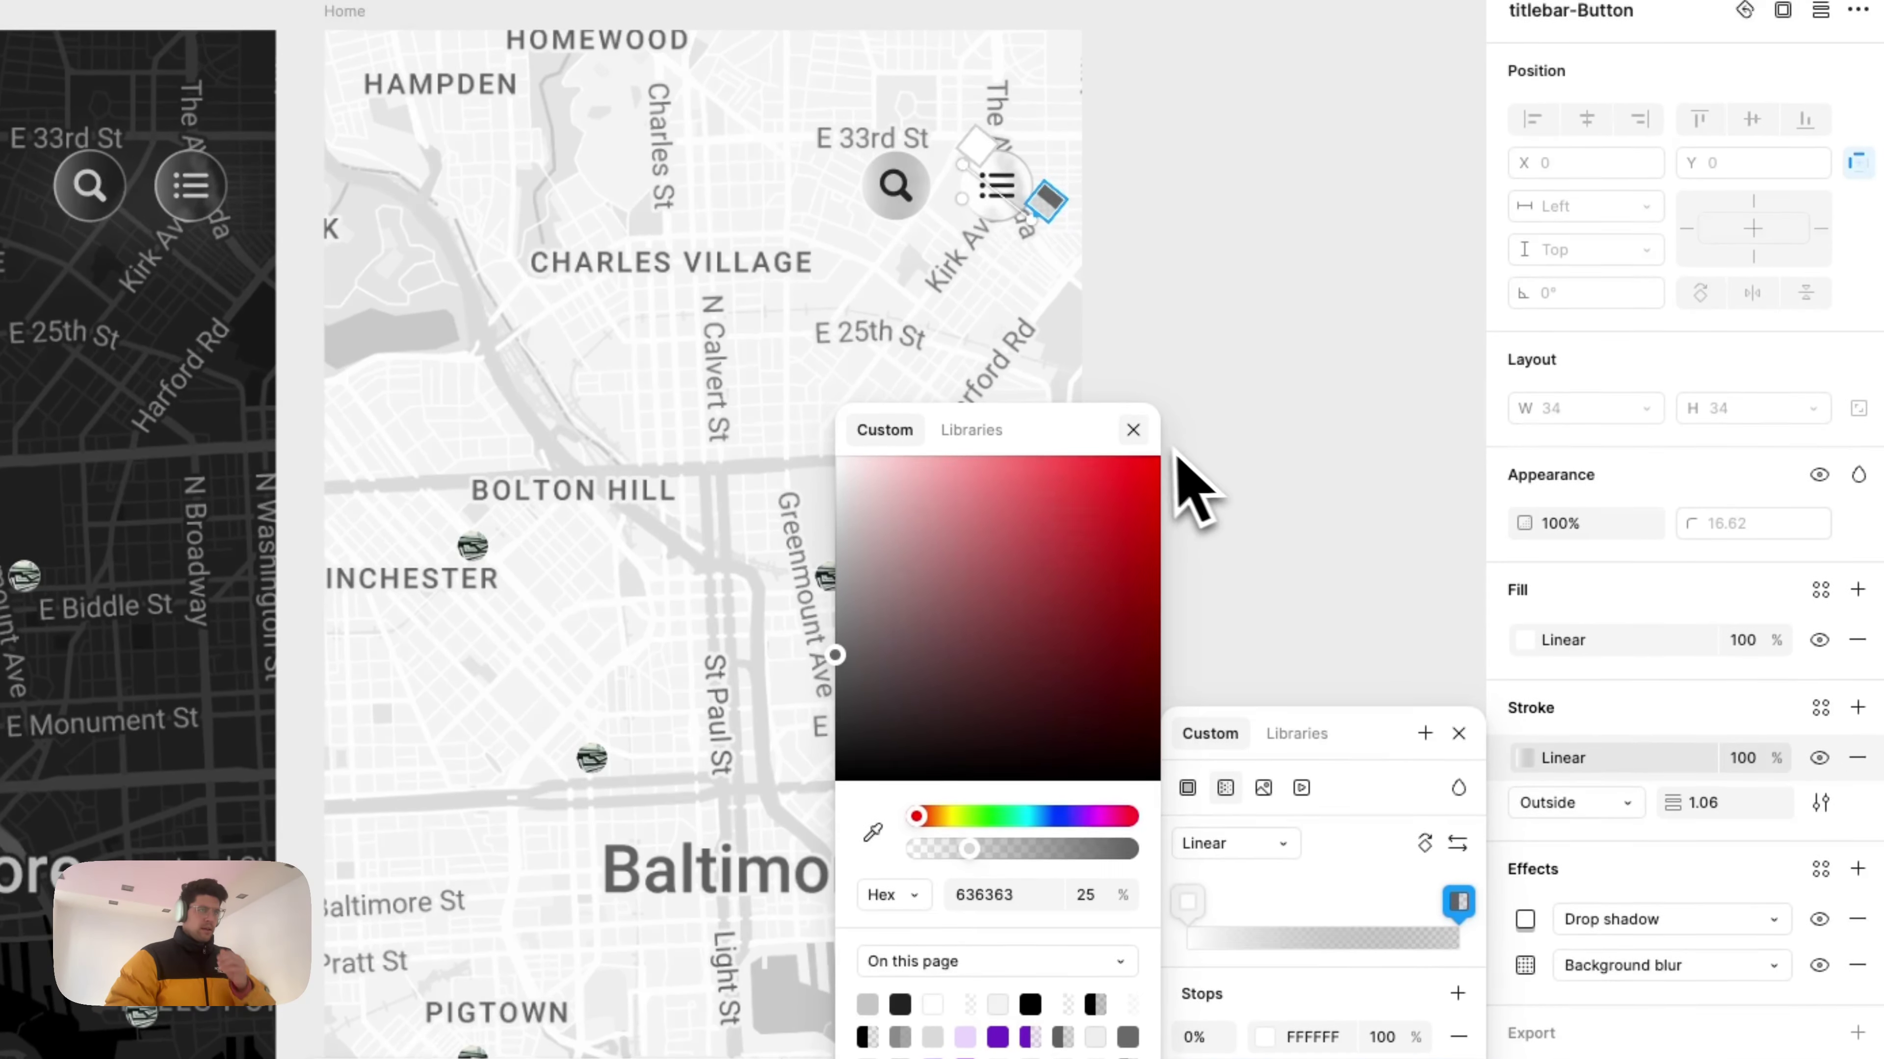
{"action": "key", "text": "Escape"}
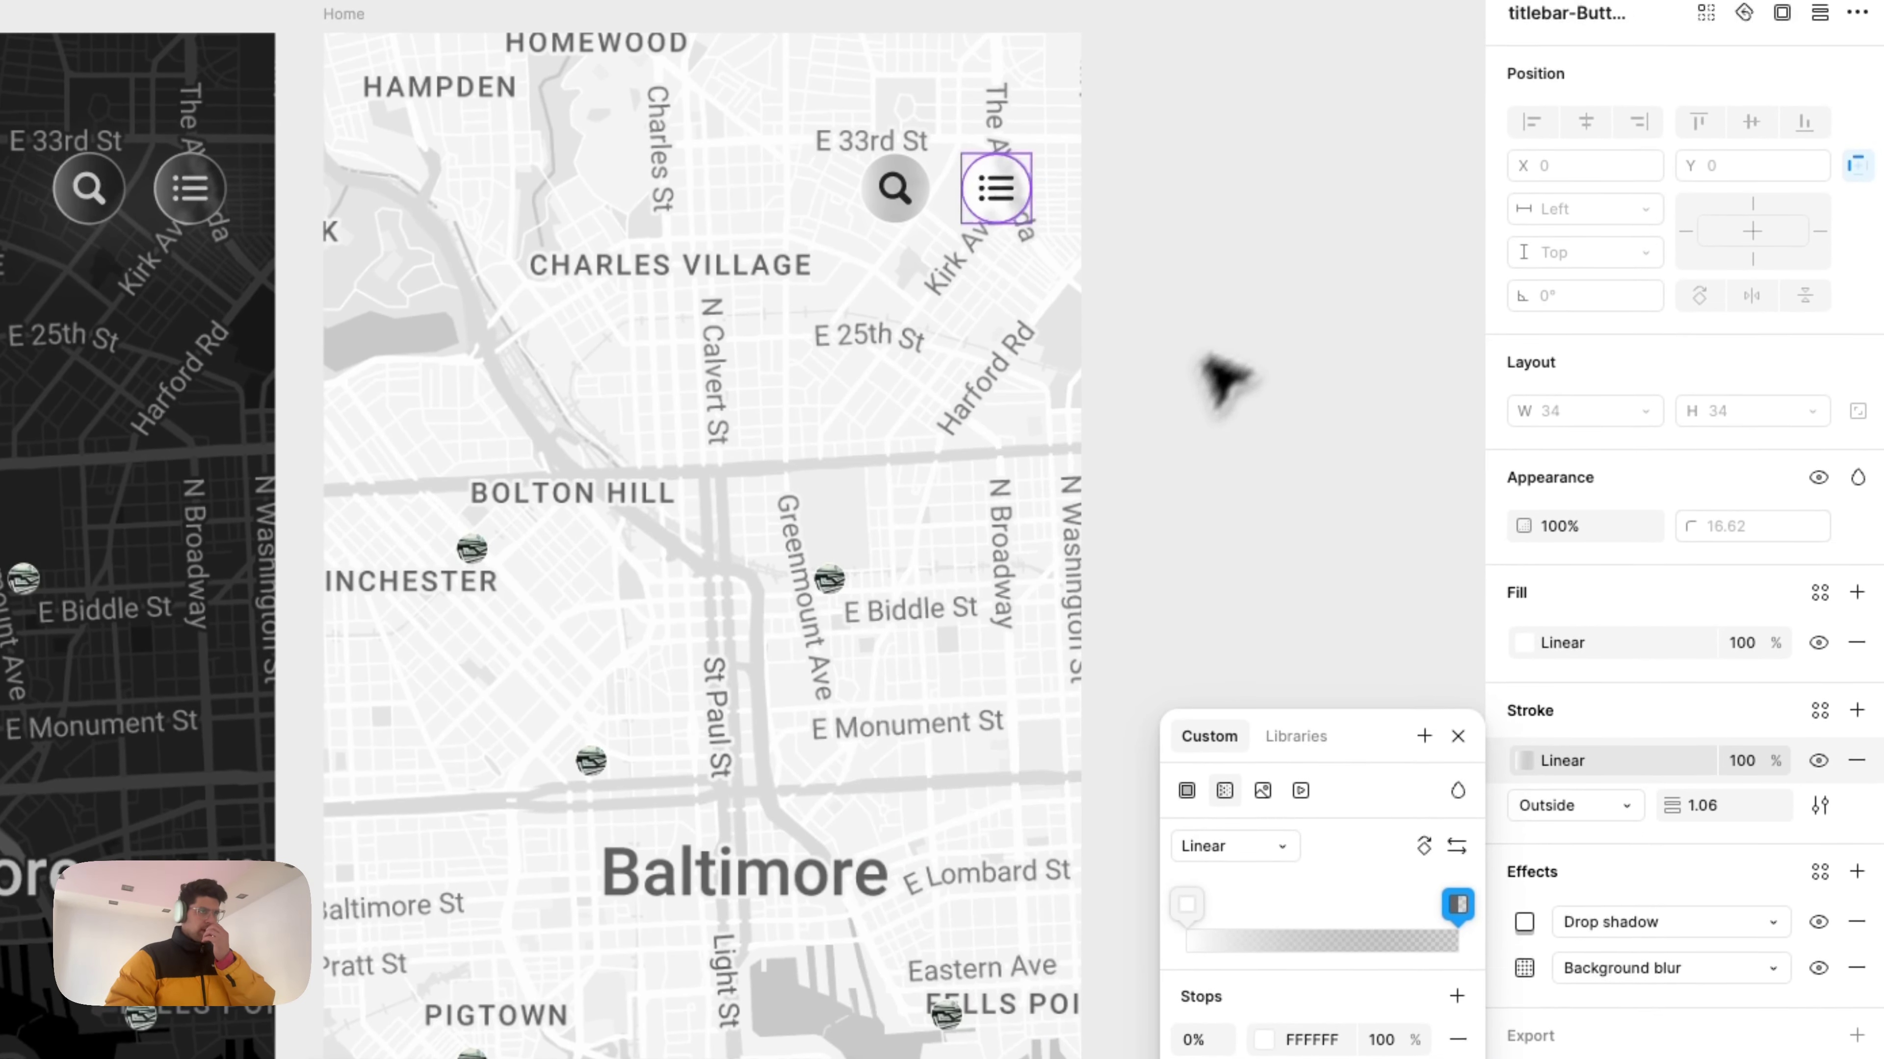
{"action": "key", "text": "Escape"}
Step: Copy the properties of the restyled list button circle in the light Home frame
{"action": "right_click", "coordinate": [984, 220]}
{"action": "key", "text": "Escape"}
{"action": "scroll", "coordinate": [992, 225], "scroll_direction": "up", "scroll_amount": 3}
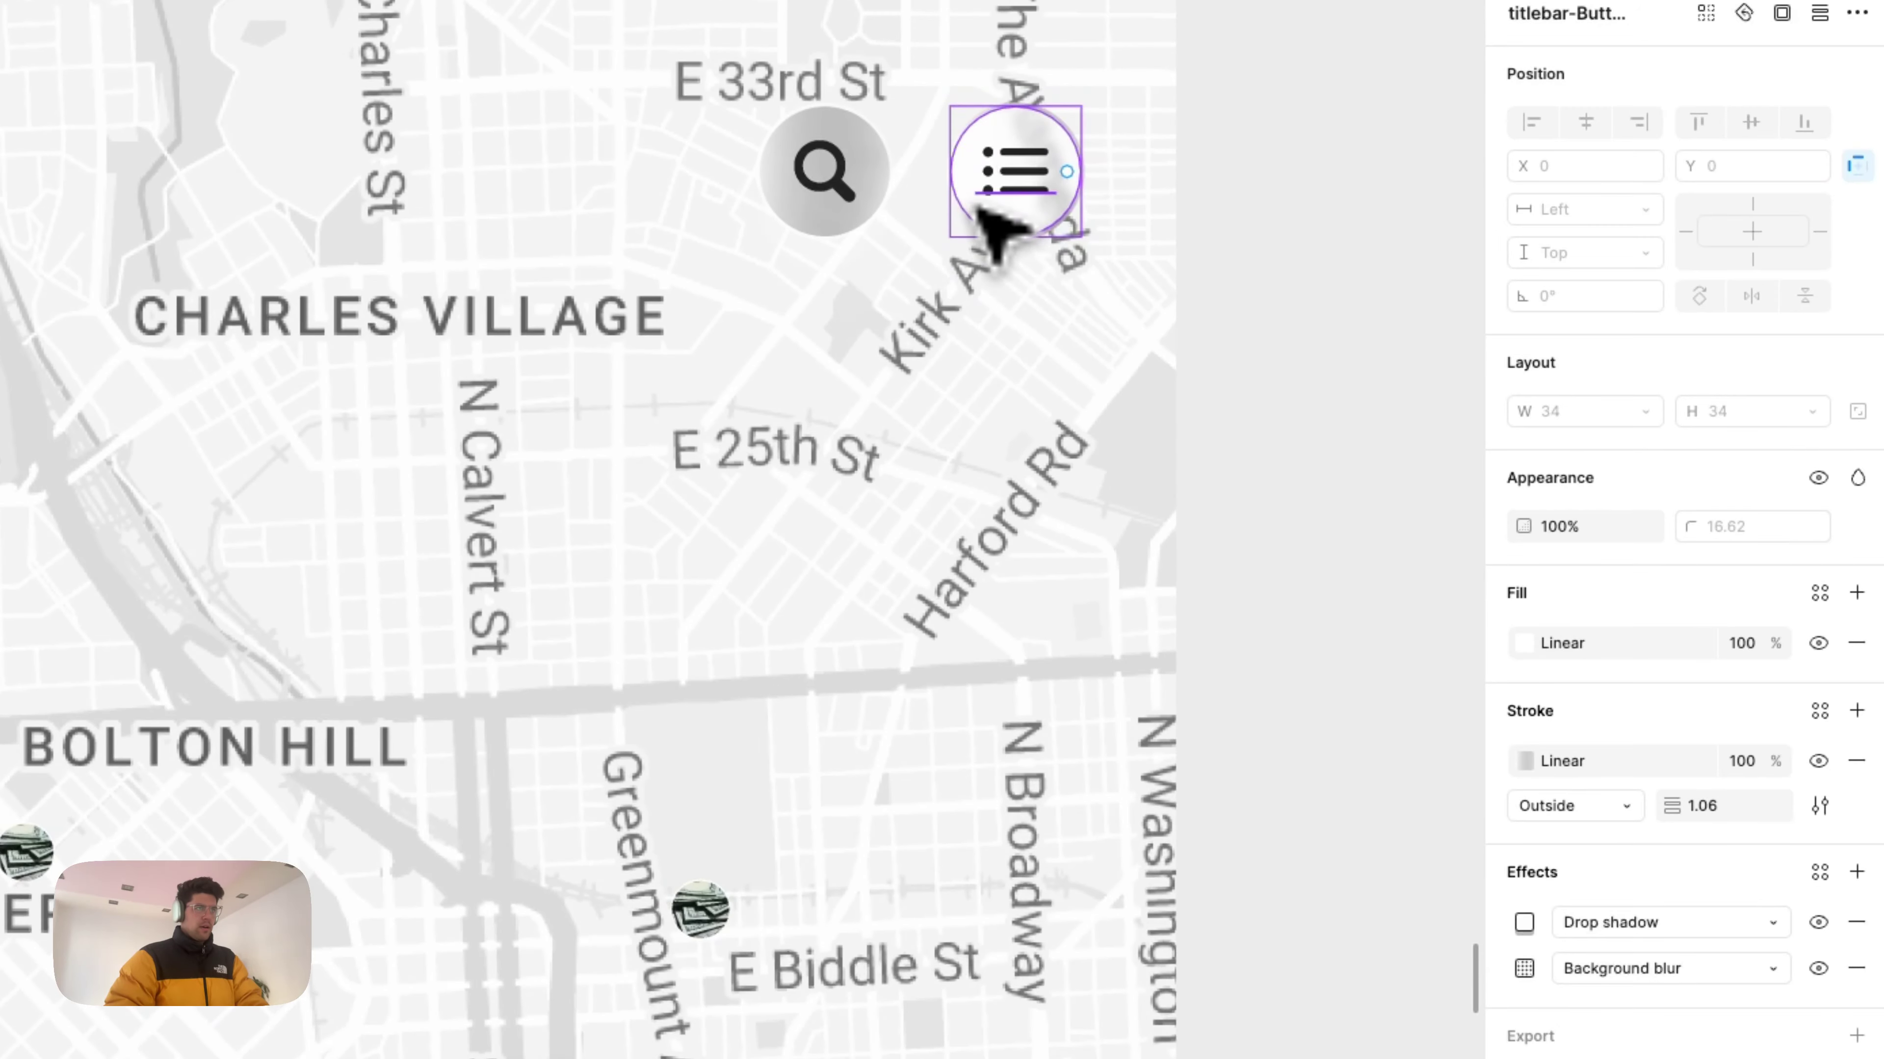
{"action": "right_click", "coordinate": [1009, 224]}
{"action": "mouse_move", "coordinate": [1172, 337]}
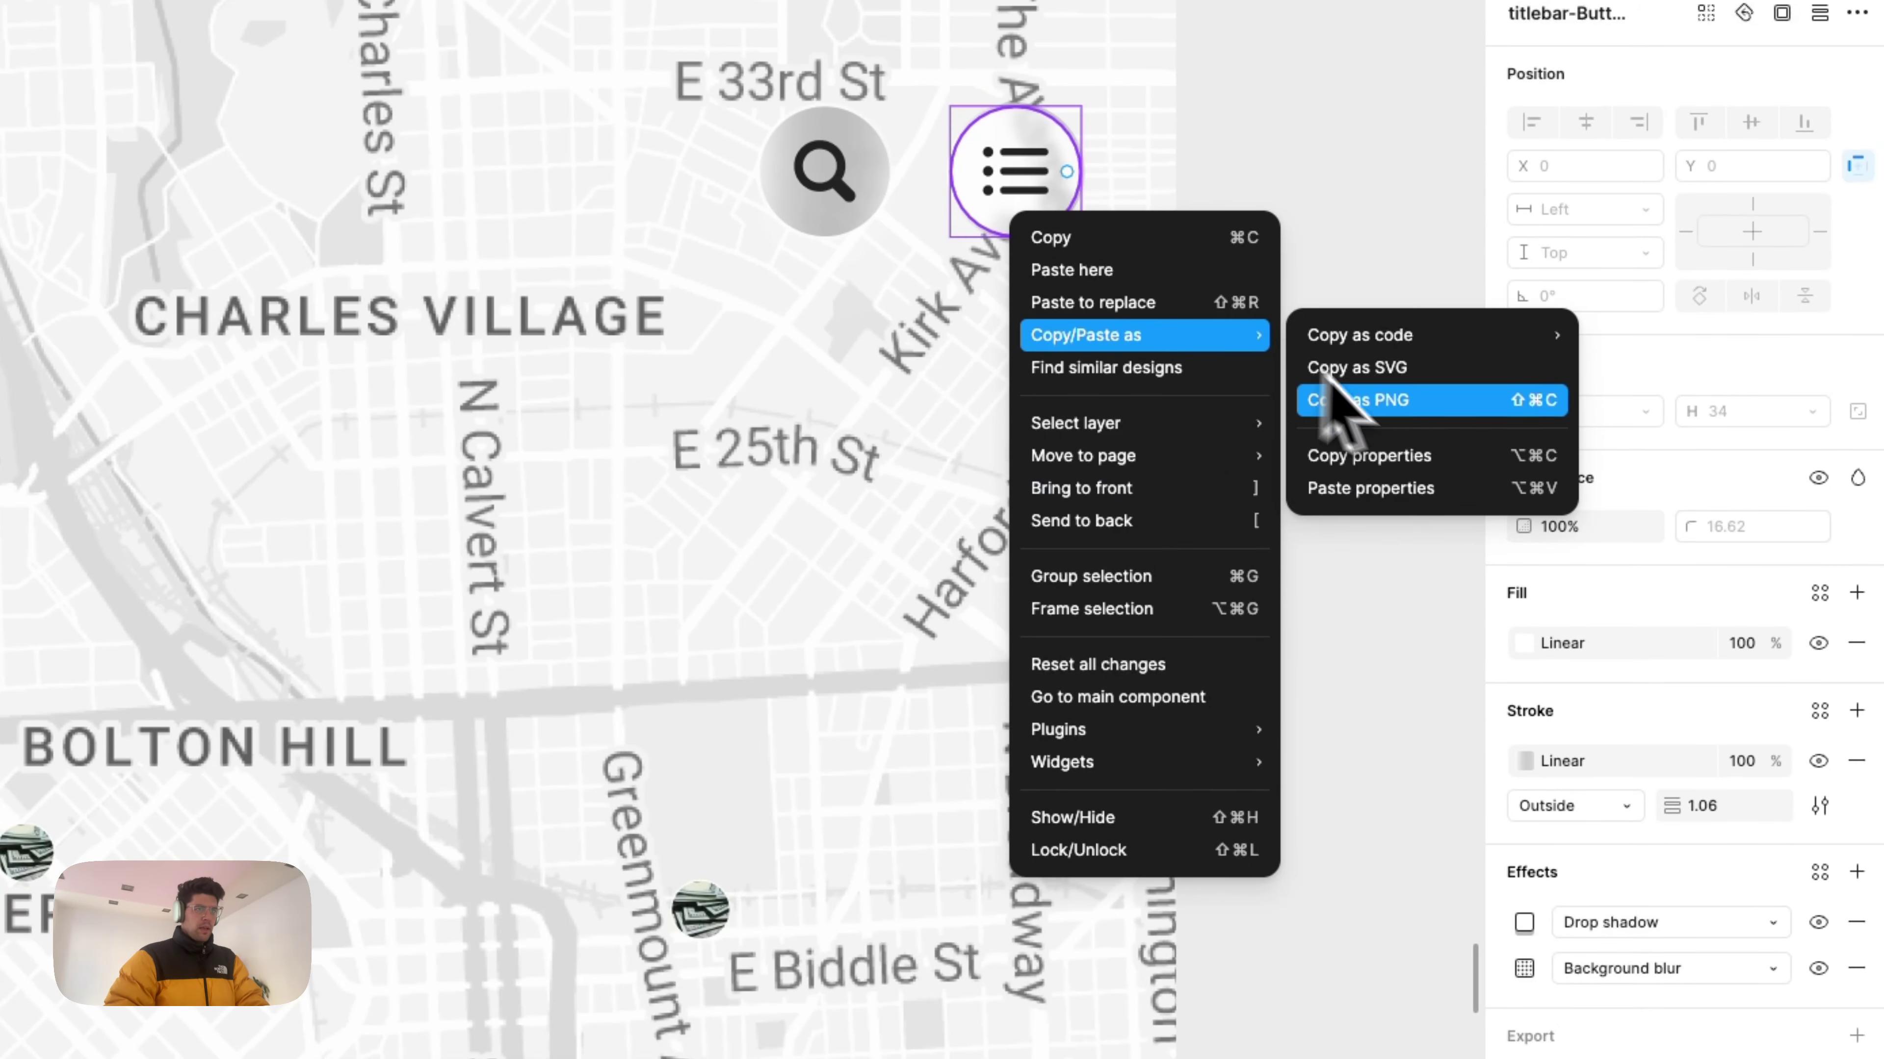
{"action": "left_click", "coordinate": [1334, 393]}
Step: Try to paste the copied properties onto the second titlebar-Button variant in the Components frame
{"action": "scroll", "coordinate": [1412, 471], "scroll_direction": "down", "scroll_amount": 5}
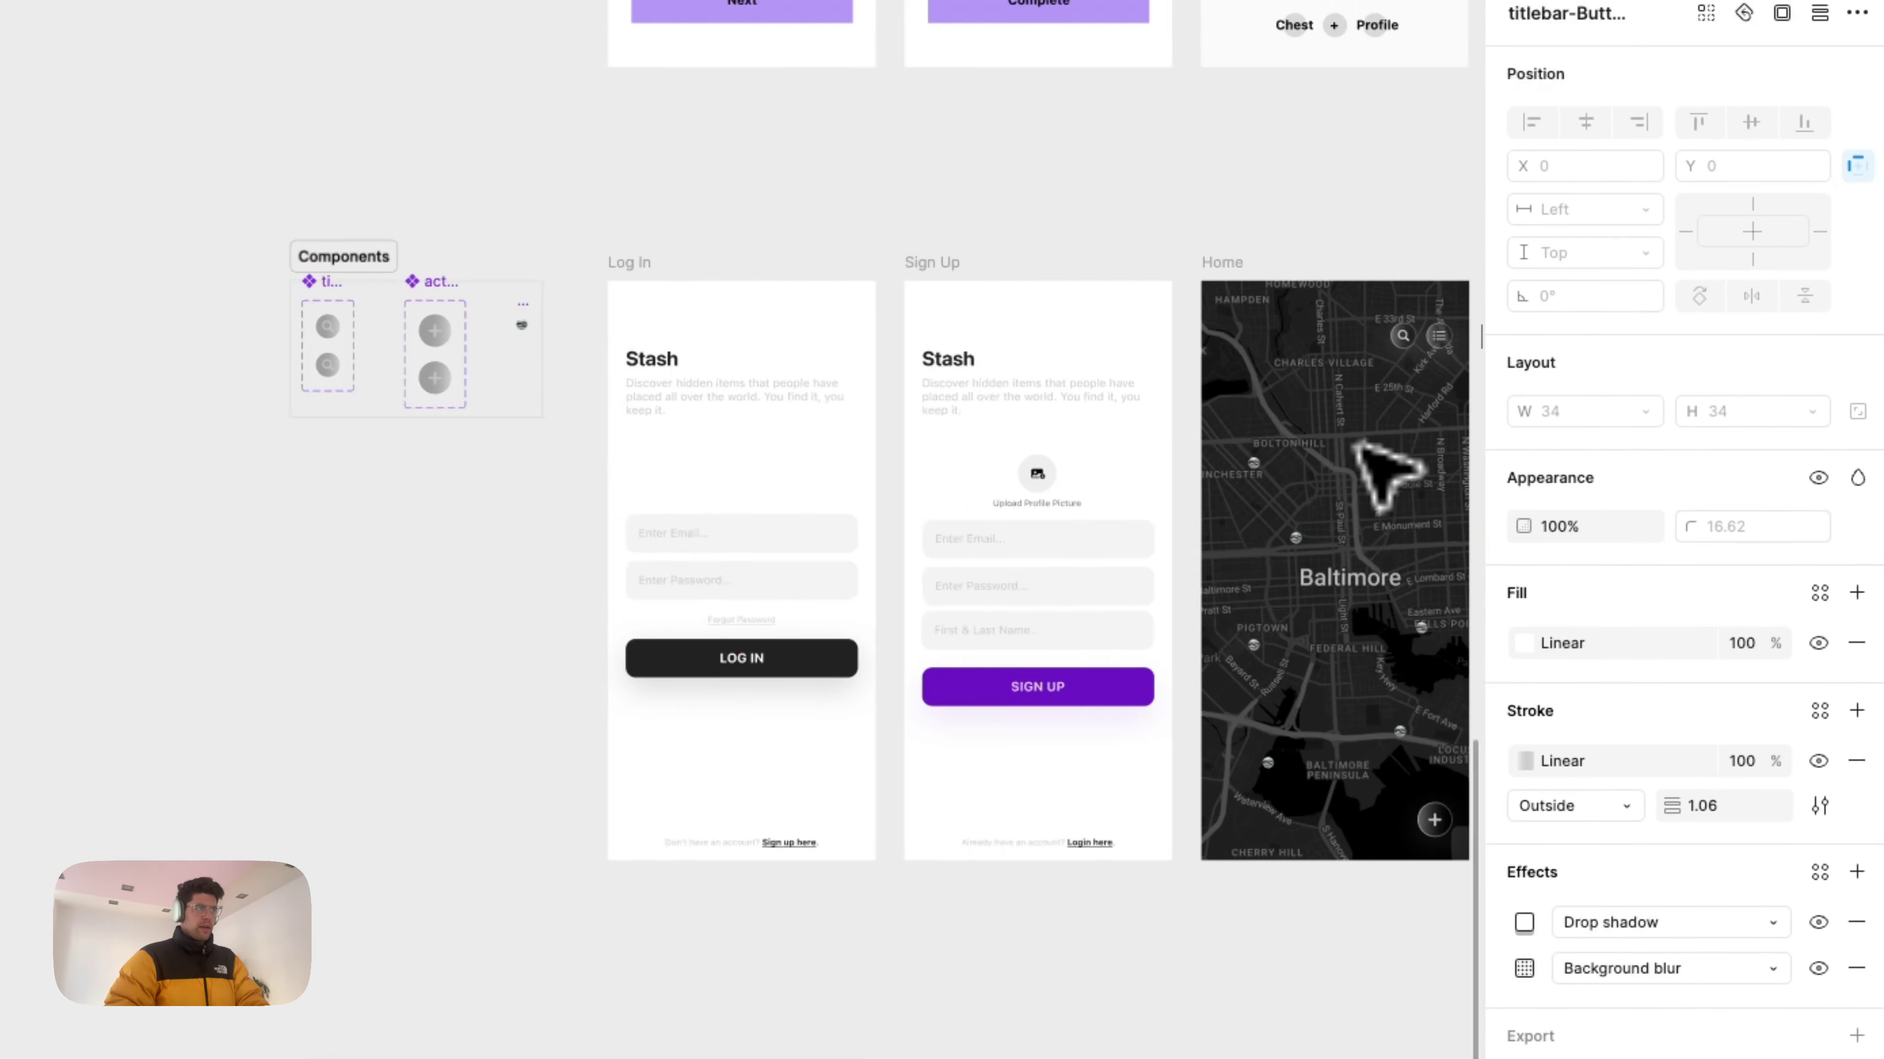
{"action": "scroll", "coordinate": [525, 492], "scroll_direction": "up", "scroll_amount": 5}
{"action": "left_click", "coordinate": [894, 345]}
{"action": "right_click", "coordinate": [897, 304]}
{"action": "mouse_move", "coordinate": [956, 505]}
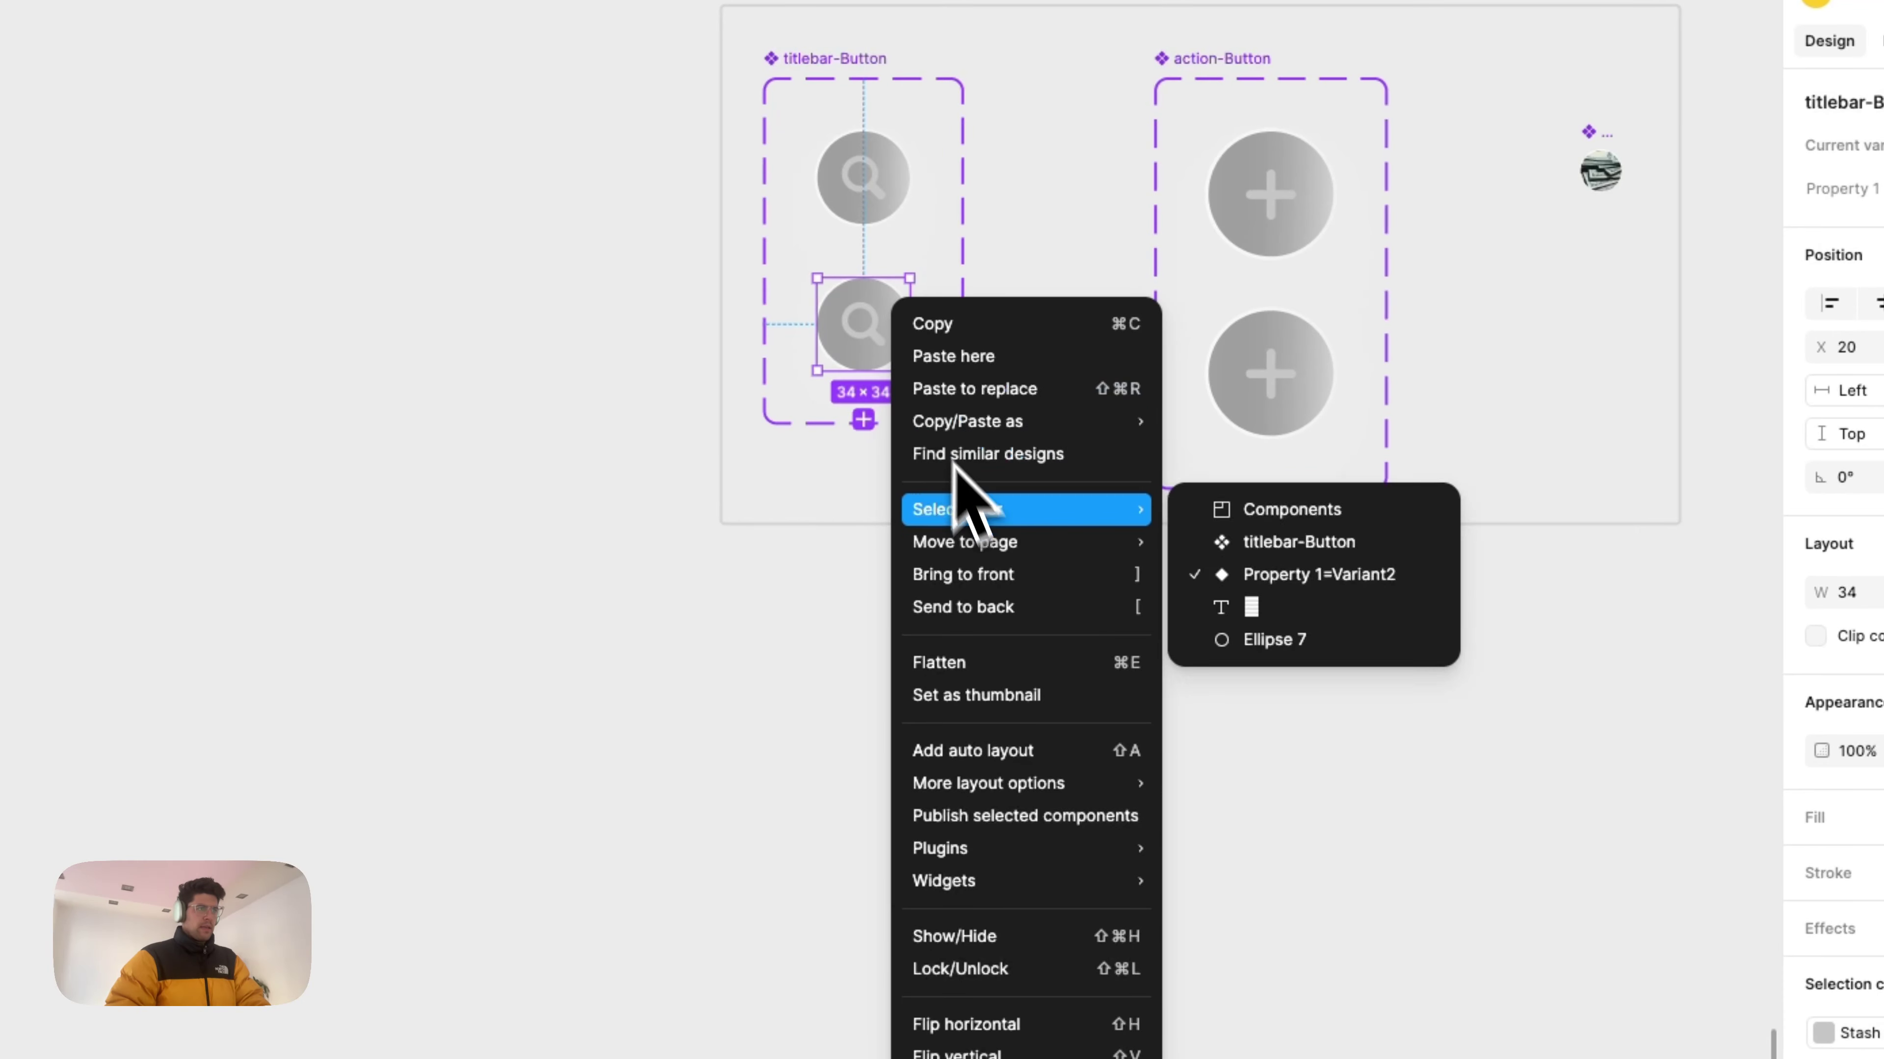
{"action": "mouse_move", "coordinate": [1048, 430]}
{"action": "left_click", "coordinate": [1308, 604]}
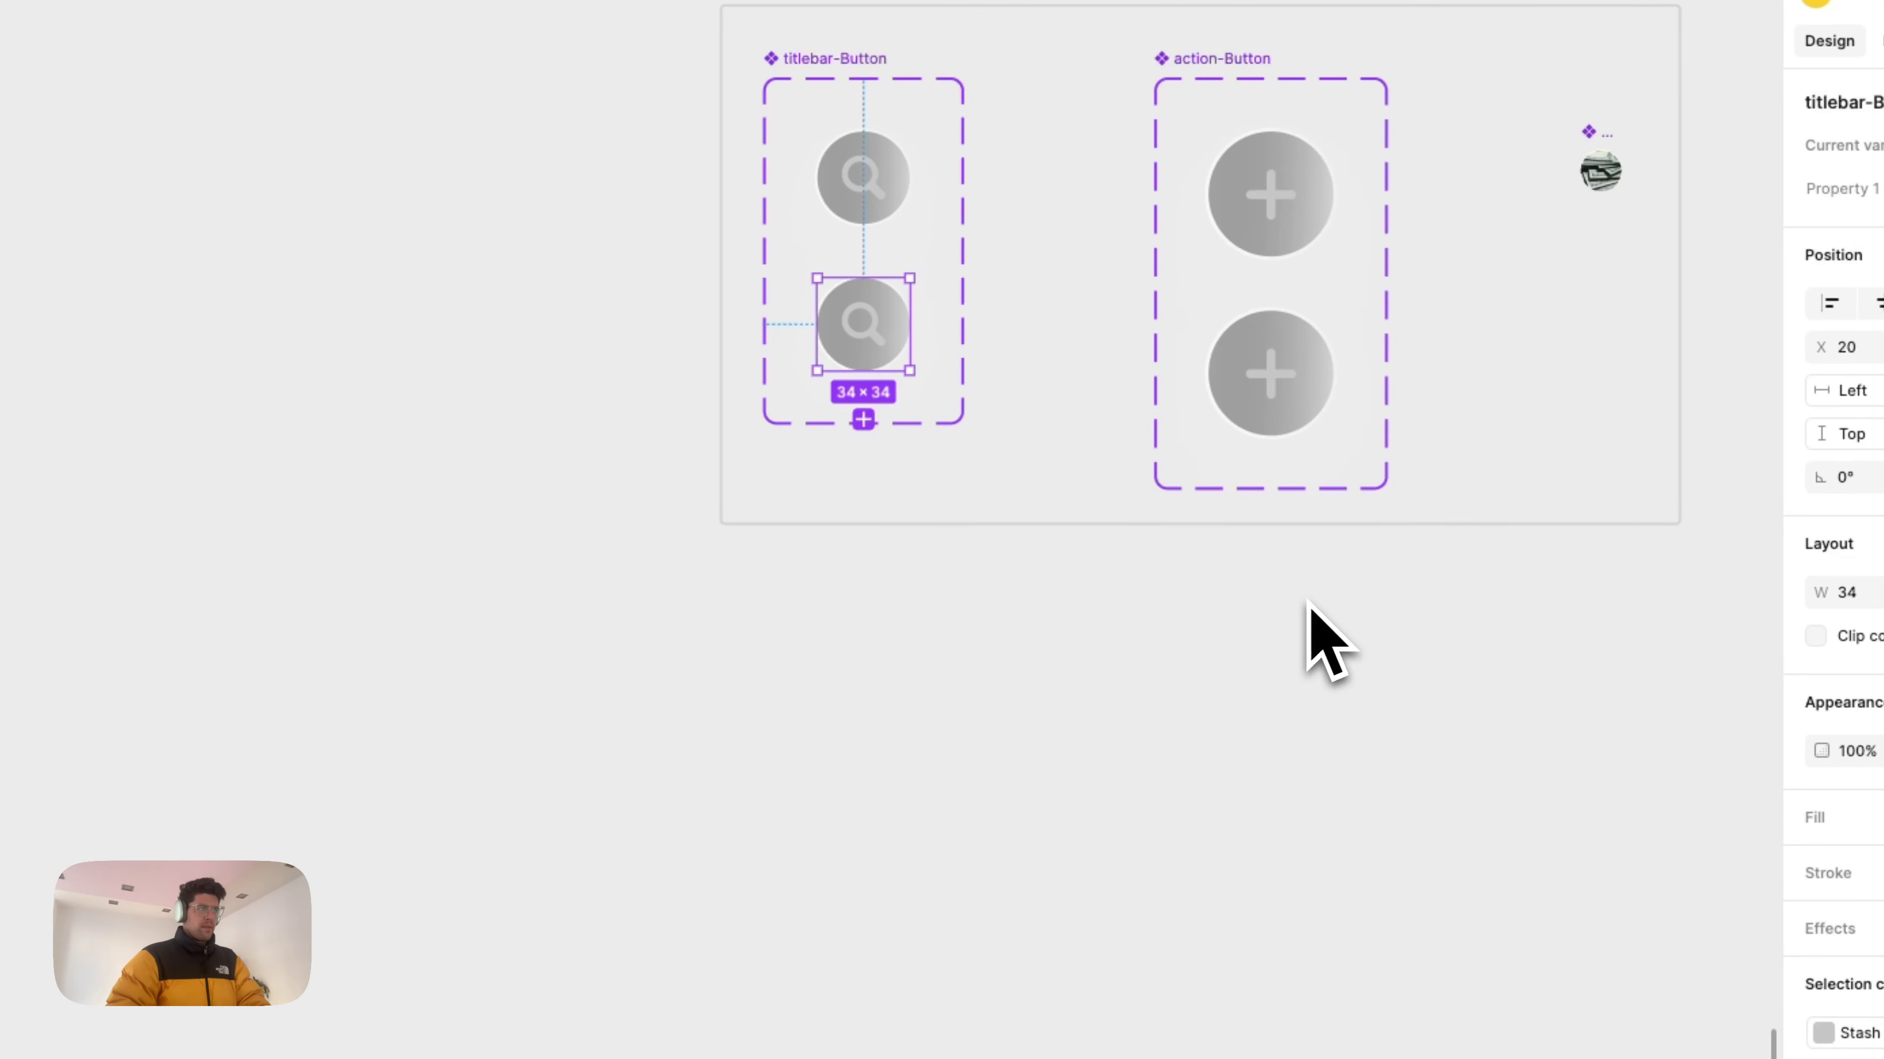
{"action": "right_click", "coordinate": [893, 326]}
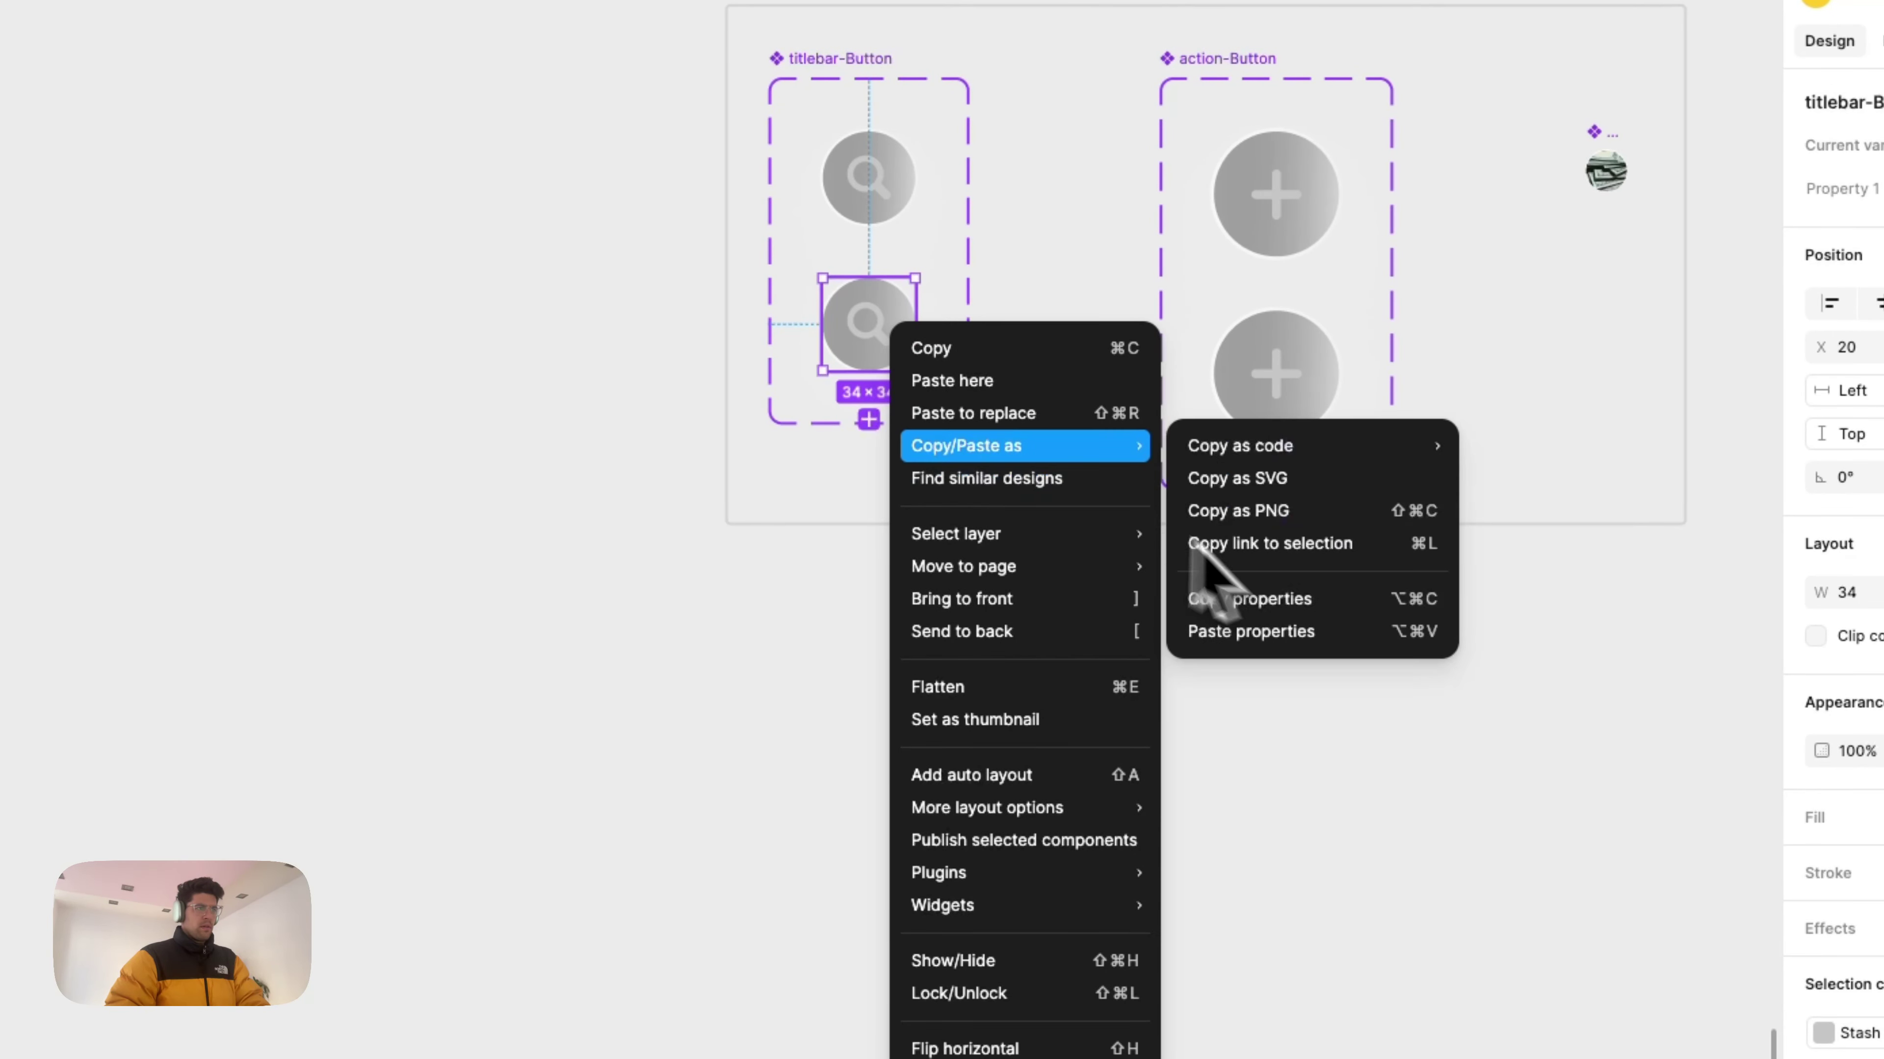
{"action": "left_click", "coordinate": [1227, 599]}
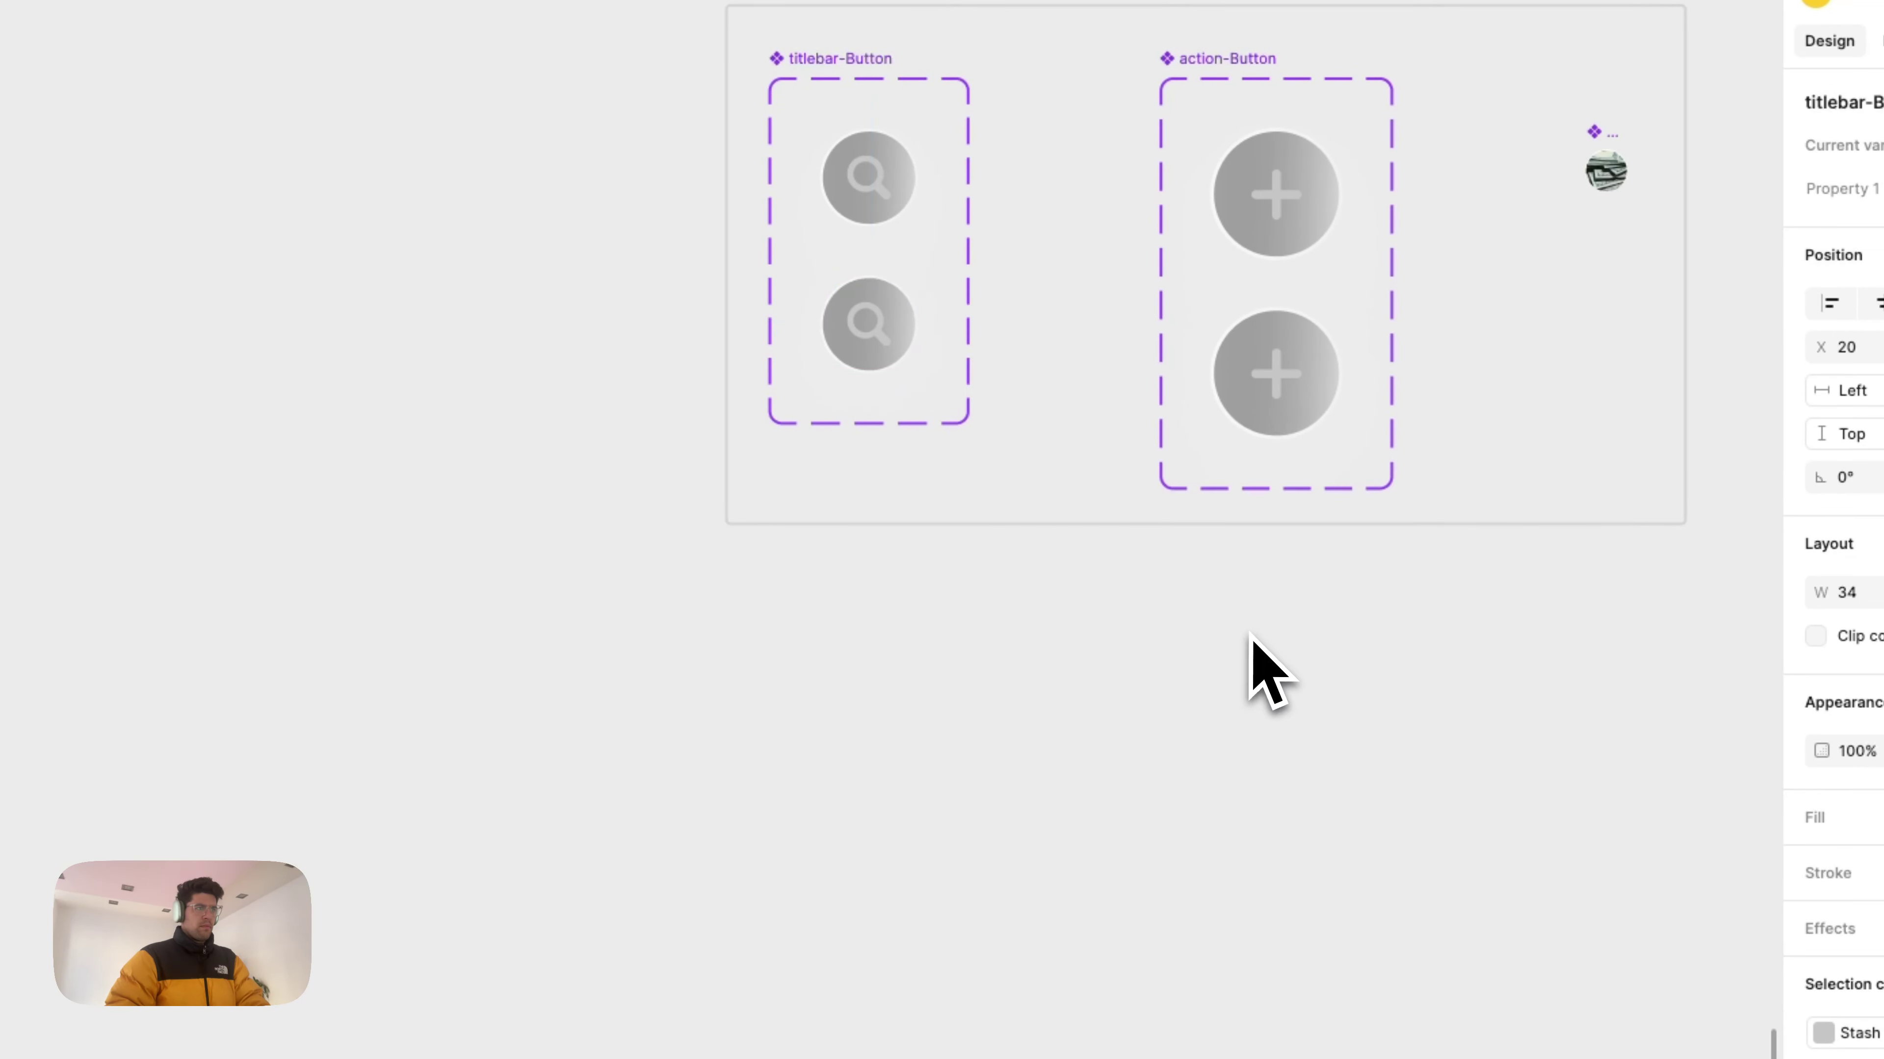
Step: Set the search icon's fill in the second titlebar-Button variant to the dark Stash App Colors/Primary swatch
{"action": "double_click", "coordinate": [875, 337]}
{"action": "left_click", "coordinate": [1883, 1058]}
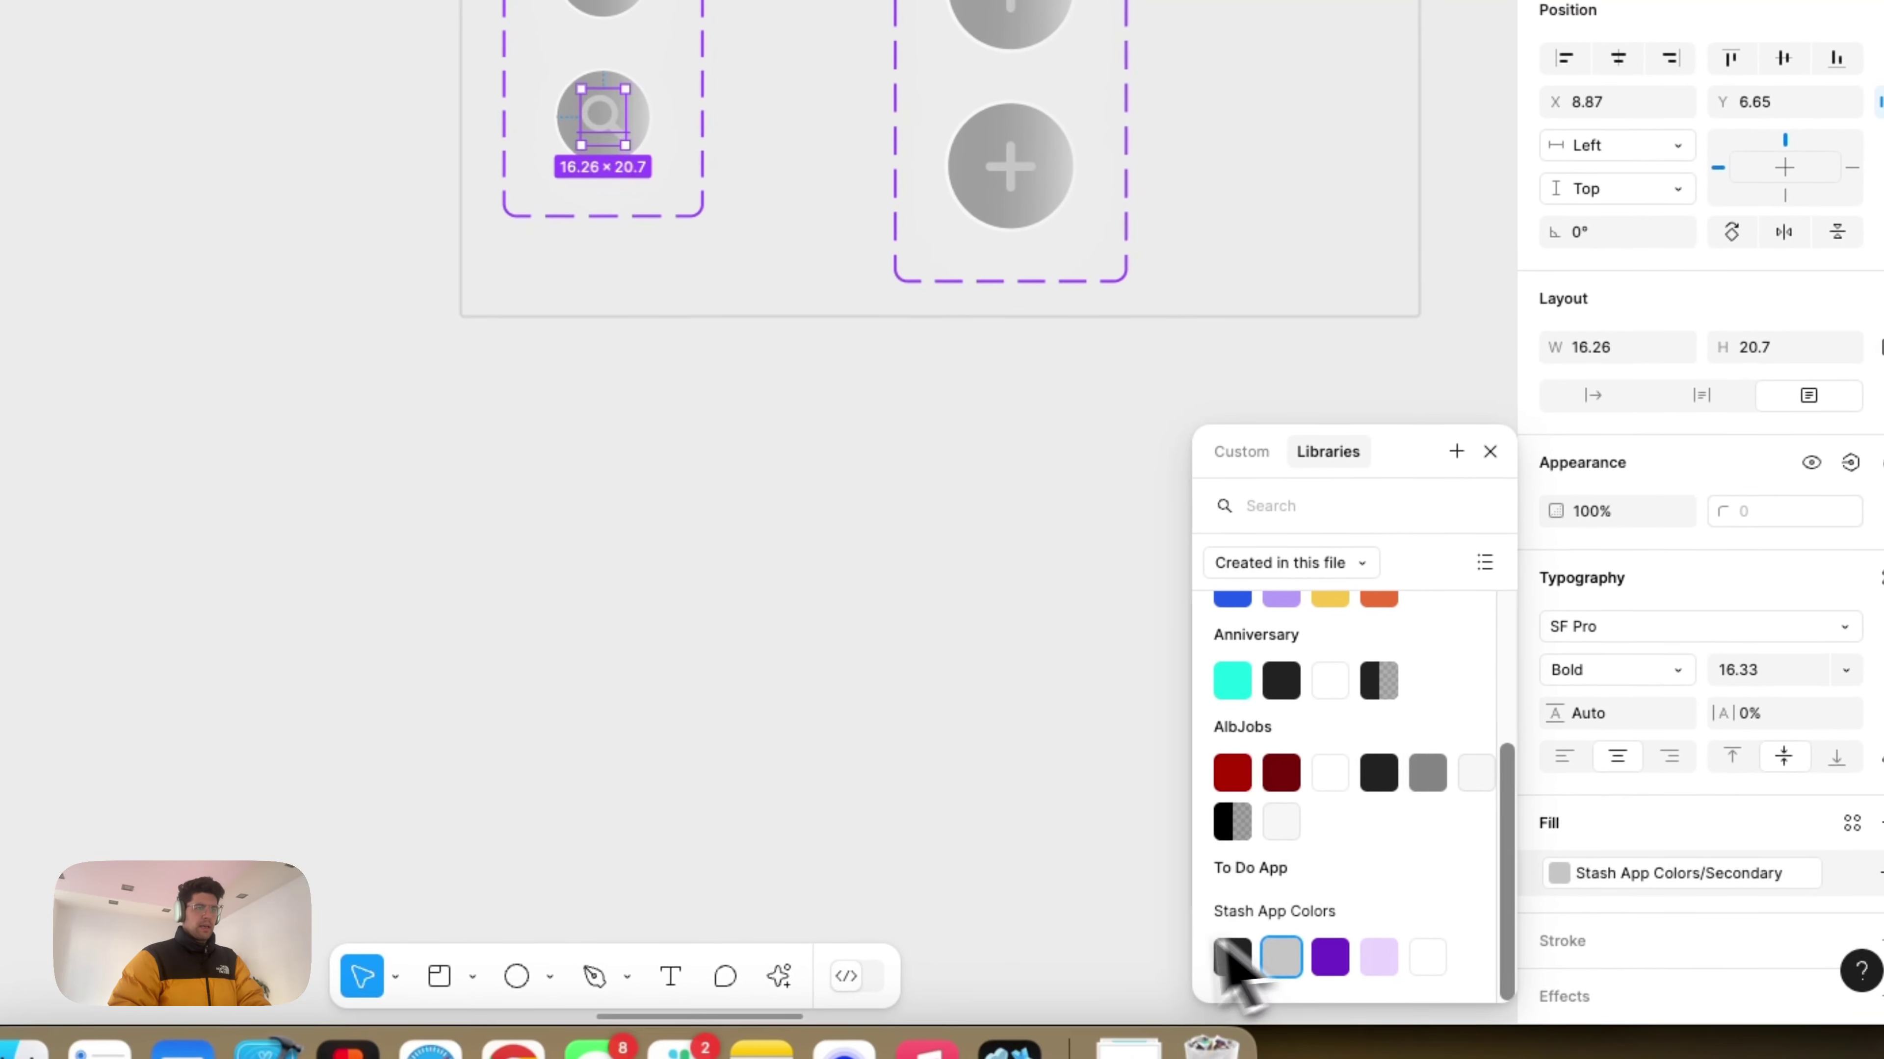
{"action": "left_click", "coordinate": [1486, 1058]}
{"action": "left_click", "coordinate": [1128, 884]}
Step: Switch the list button in the light Home frame to Variant2 of titlebar-Button
{"action": "scroll", "coordinate": [704, 516], "scroll_direction": "down", "scroll_amount": 3}
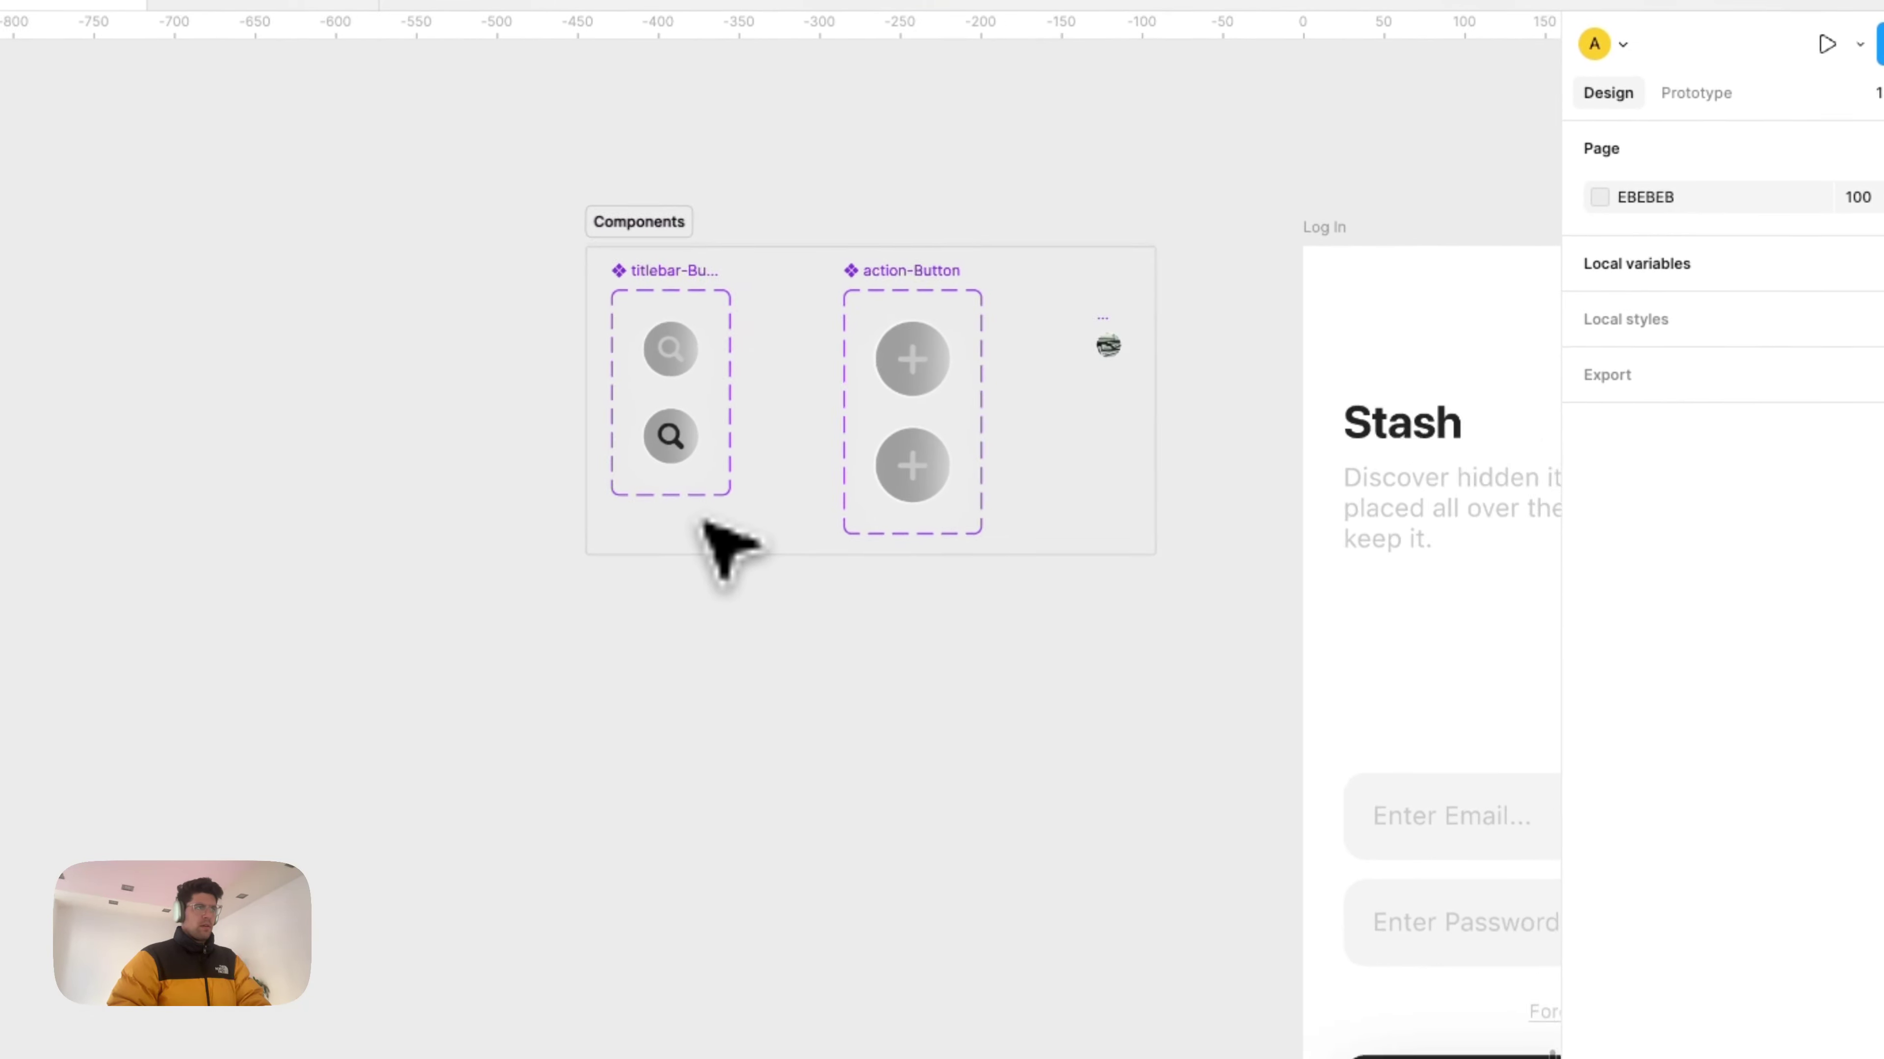
{"action": "scroll", "coordinate": [742, 534], "scroll_direction": "right", "scroll_amount": 5}
{"action": "scroll", "coordinate": [794, 541], "scroll_direction": "right", "scroll_amount": 15}
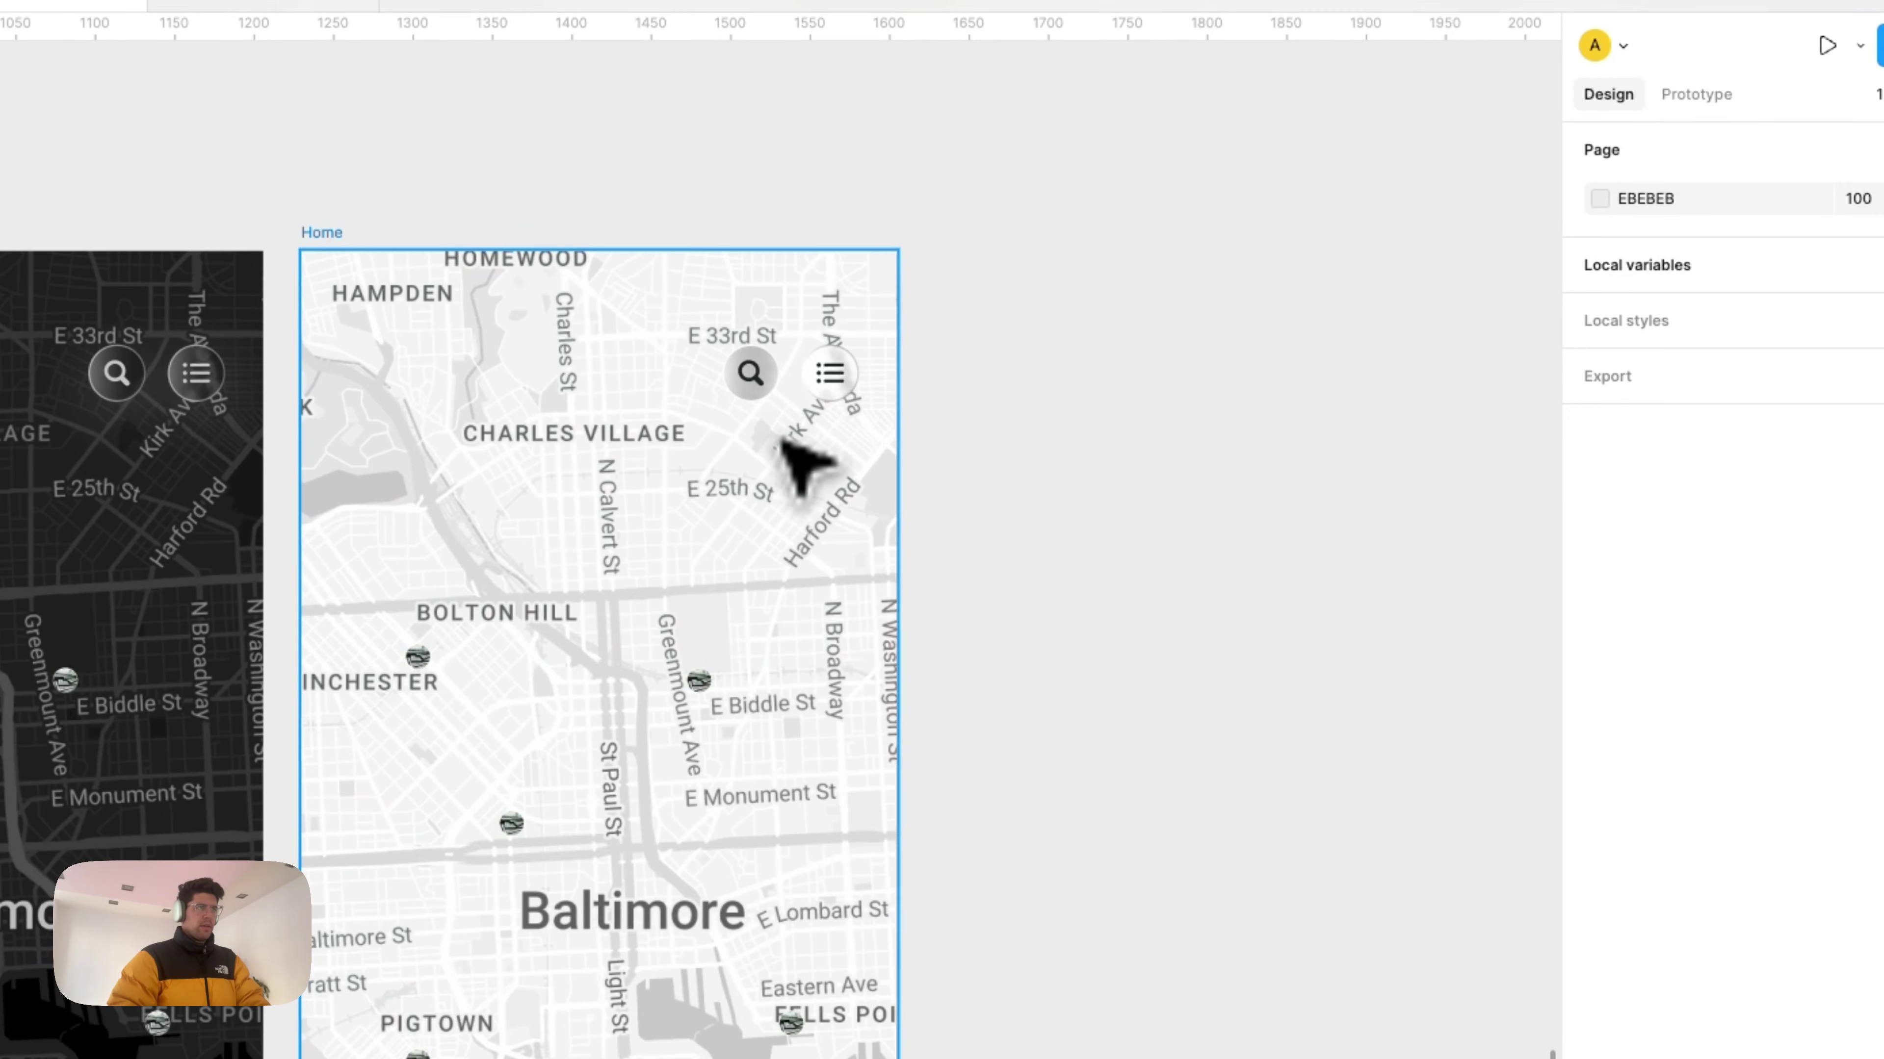
{"action": "left_click", "coordinate": [827, 393]}
{"action": "double_click", "coordinate": [827, 388]}
{"action": "left_click", "coordinate": [1809, 231]}
{"action": "left_click", "coordinate": [1735, 250]}
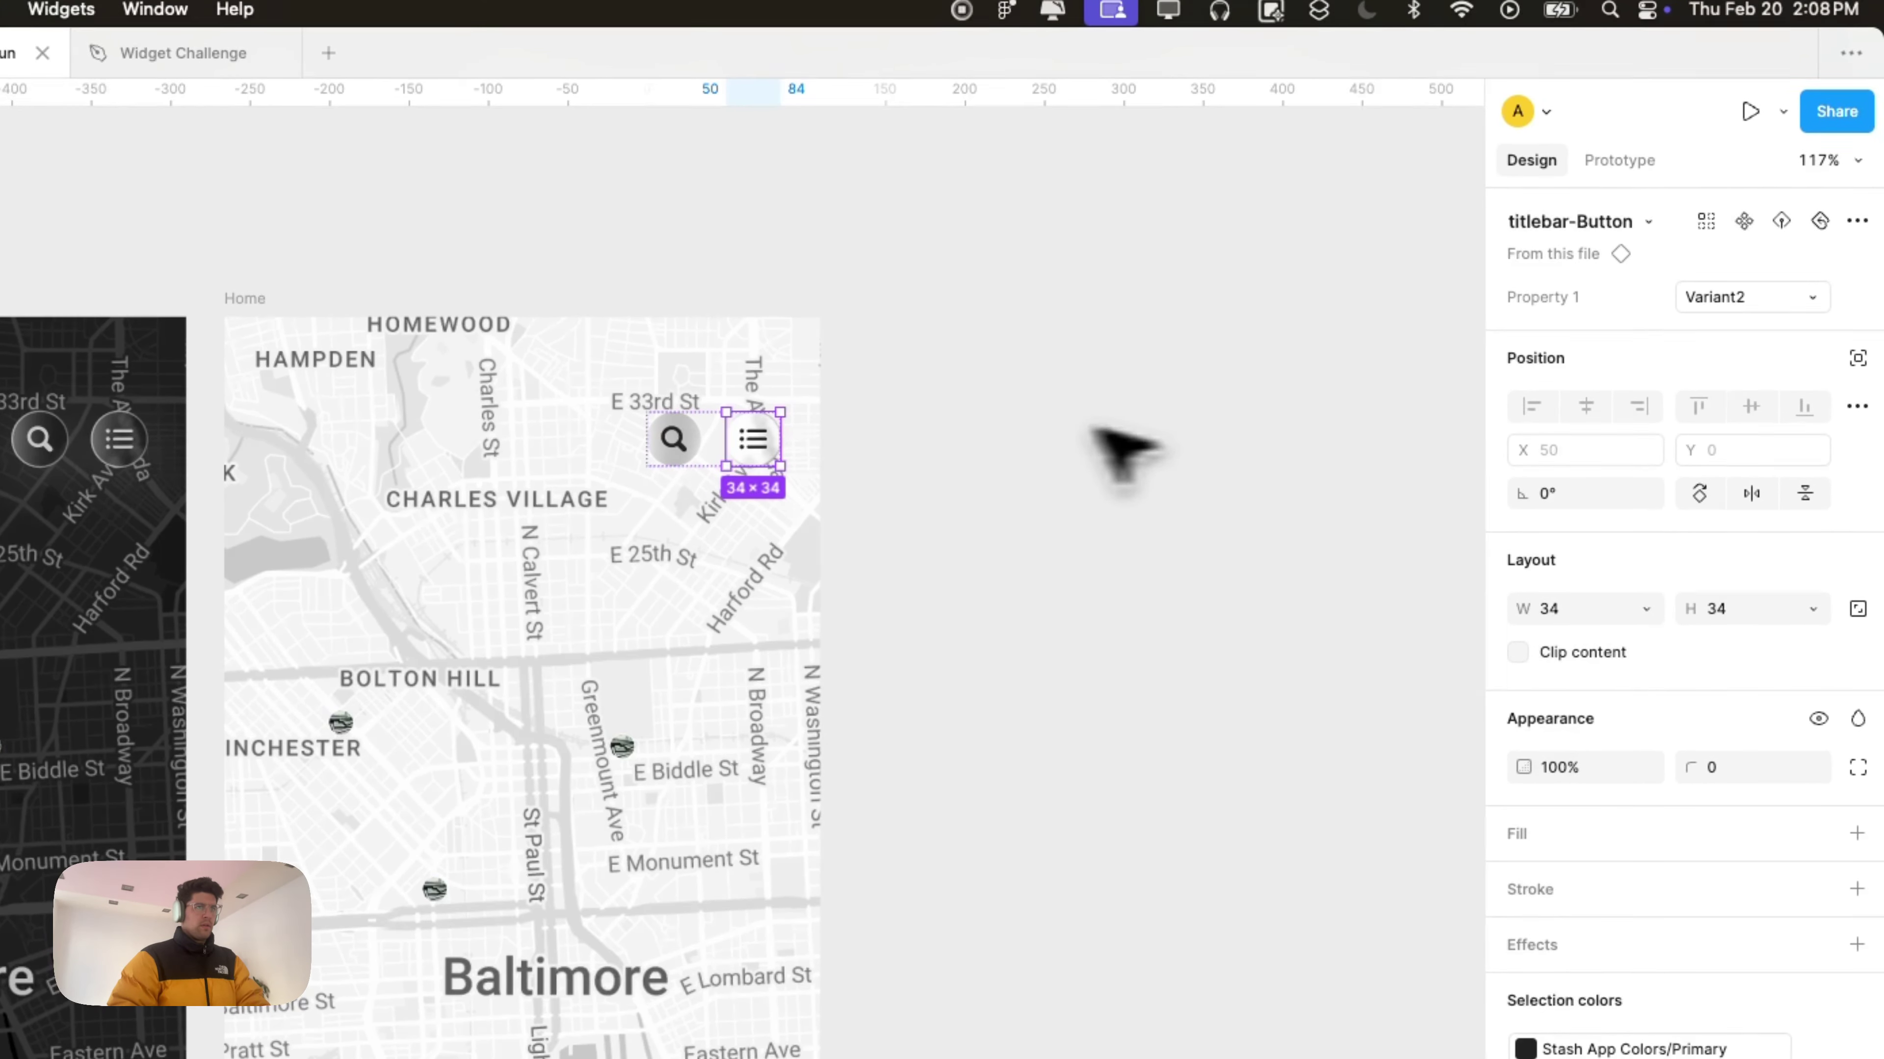
Step: Switch the search button in the light Home frame to Variant2 of titlebar-Button
{"action": "left_click", "coordinate": [674, 439]}
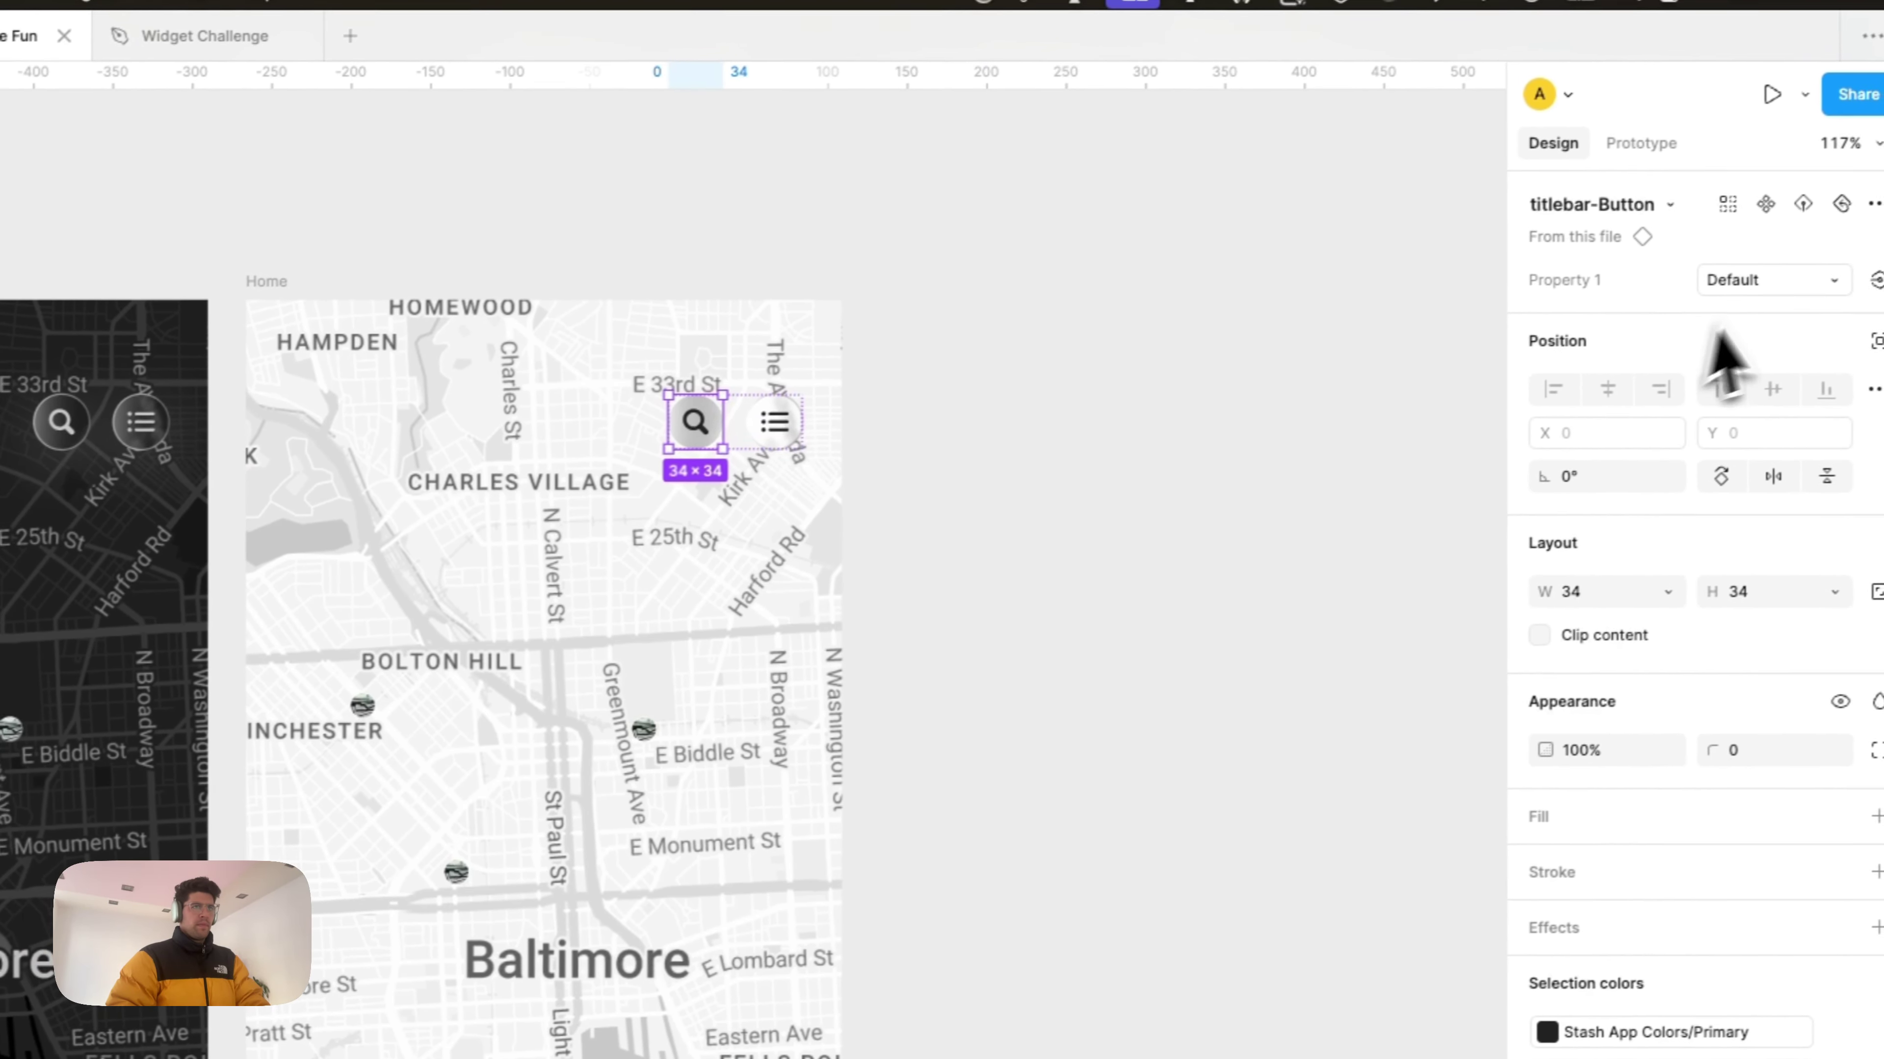
{"action": "left_click", "coordinate": [1728, 297]}
{"action": "left_click", "coordinate": [1718, 319]}
{"action": "scroll", "coordinate": [1187, 460], "scroll_direction": "left", "scroll_amount": 1}
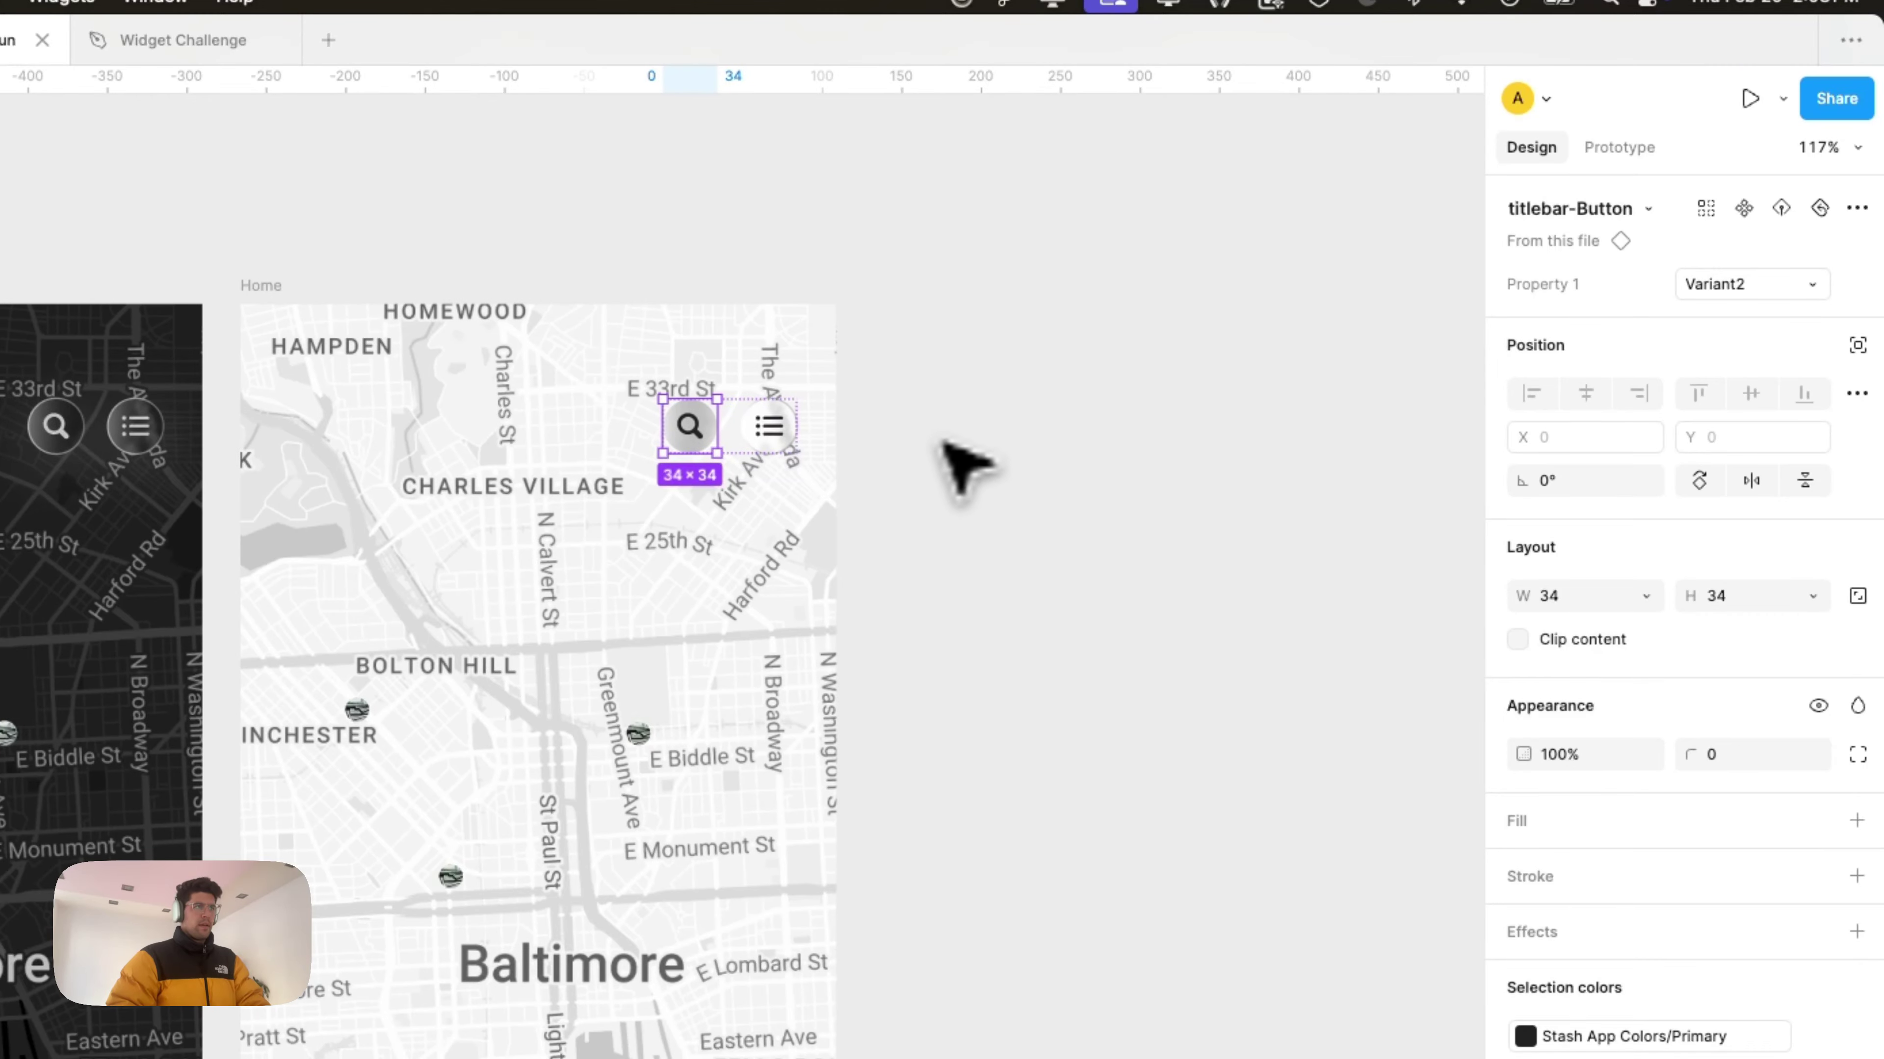
{"action": "left_click", "coordinate": [961, 445]}
{"action": "scroll", "coordinate": [927, 452], "scroll_direction": "left", "scroll_amount": 2}
{"action": "double_click", "coordinate": [690, 426]}
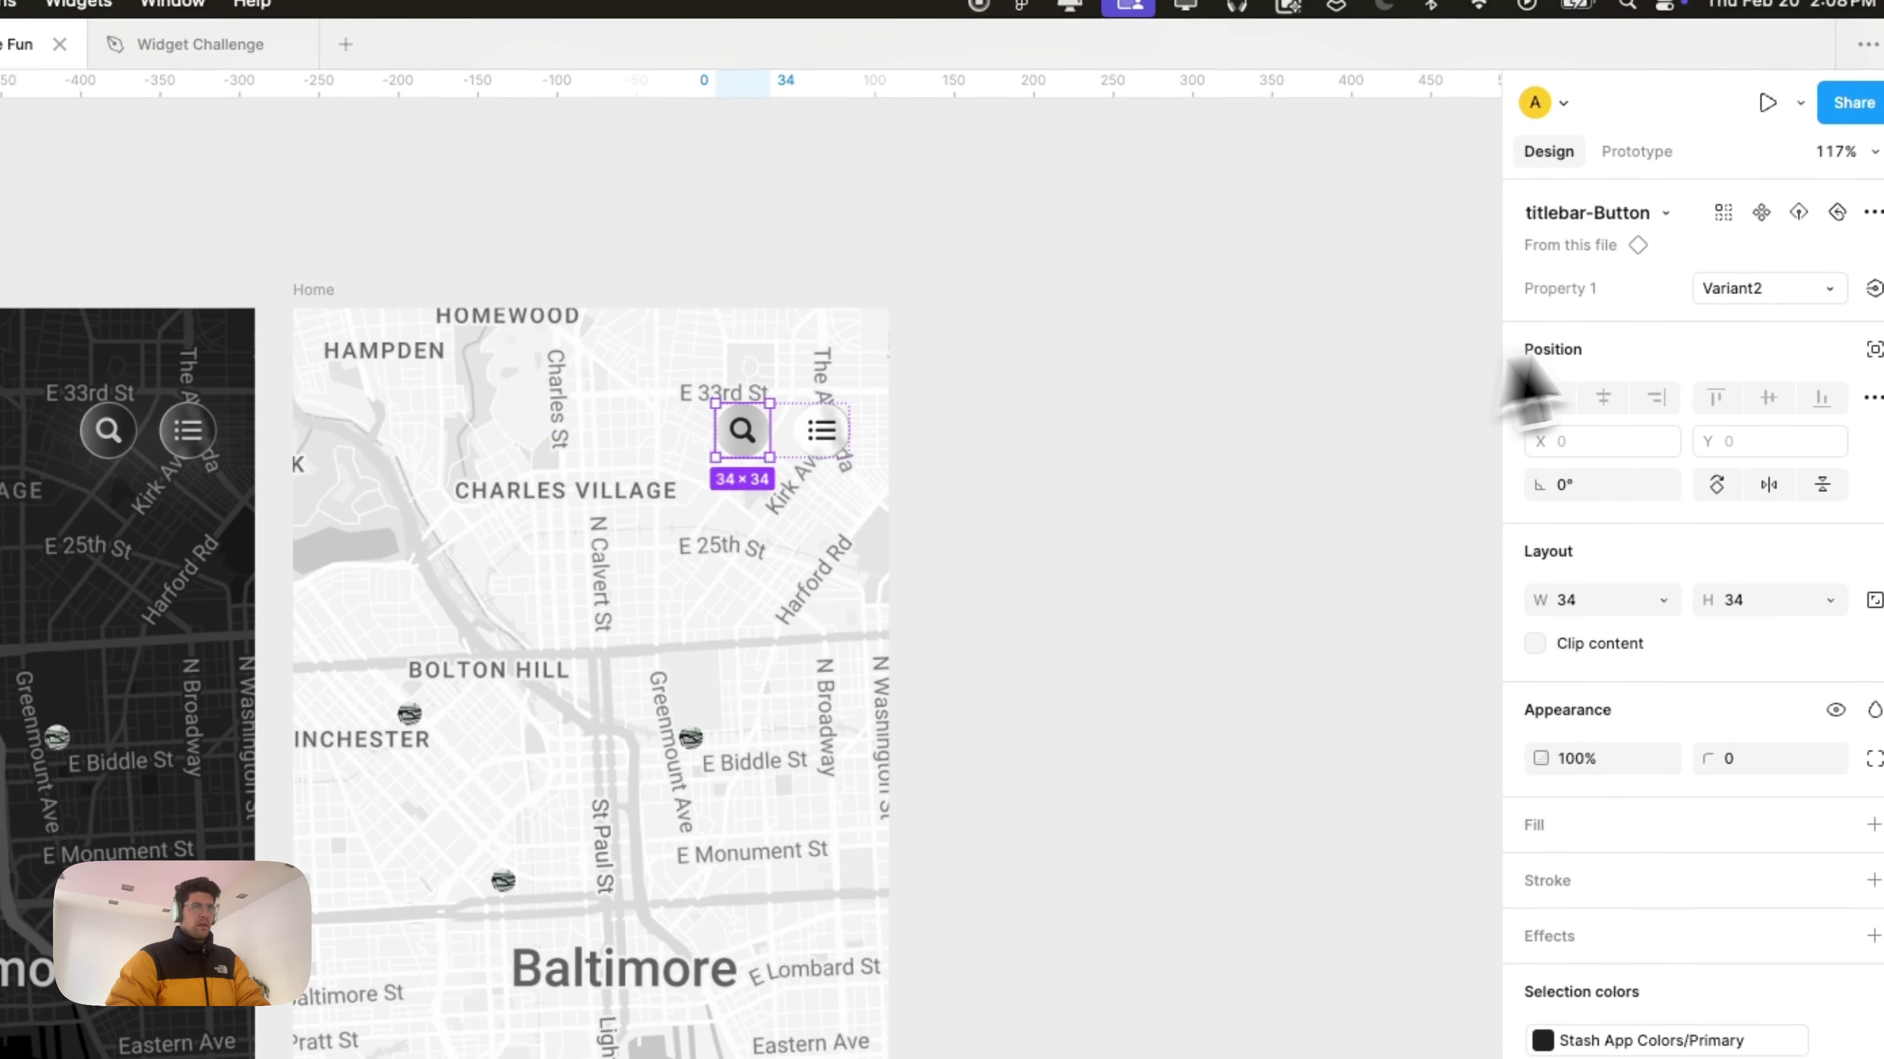
{"action": "left_click", "coordinate": [1752, 286]}
{"action": "left_click", "coordinate": [1755, 303]}
Step: Copy the linear fill of the light Home list button's circle onto the second titlebar-Button variant's circle in Components
{"action": "scroll", "coordinate": [816, 415], "scroll_direction": "left", "scroll_amount": 5}
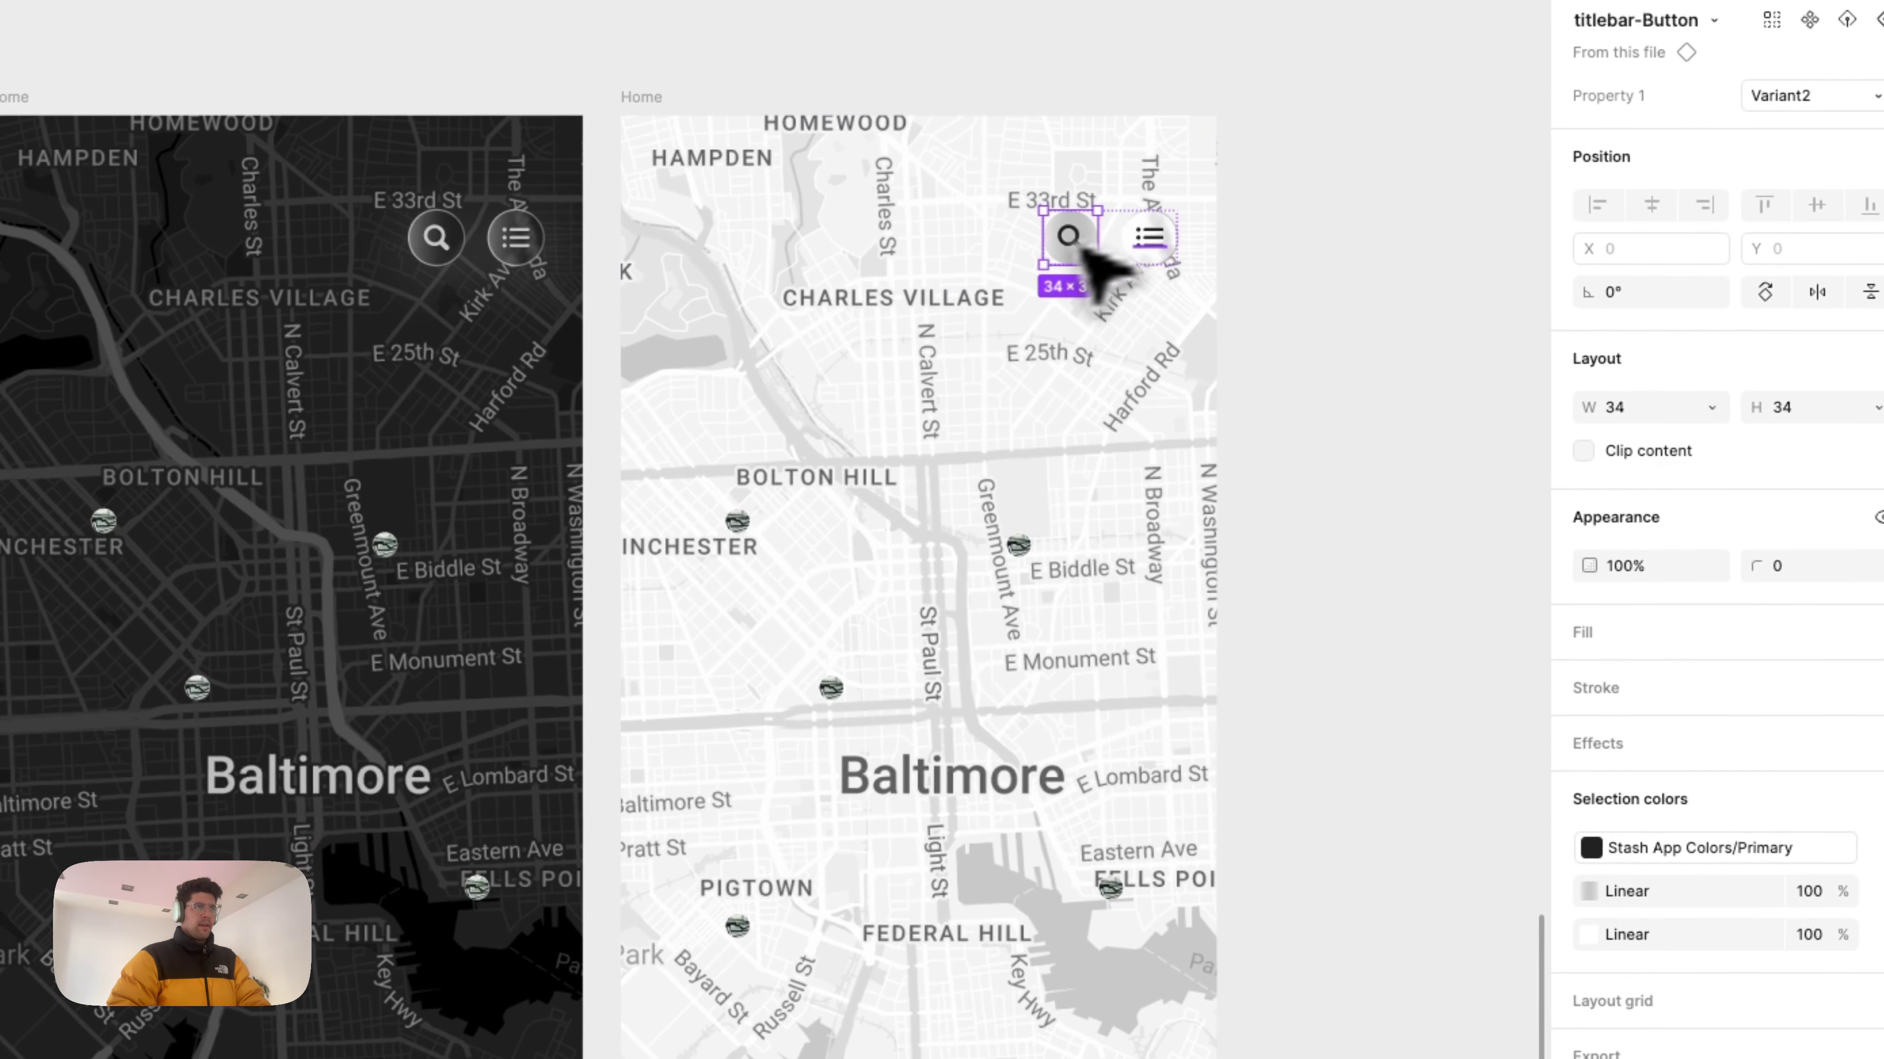
{"action": "left_click", "coordinate": [1064, 441]}
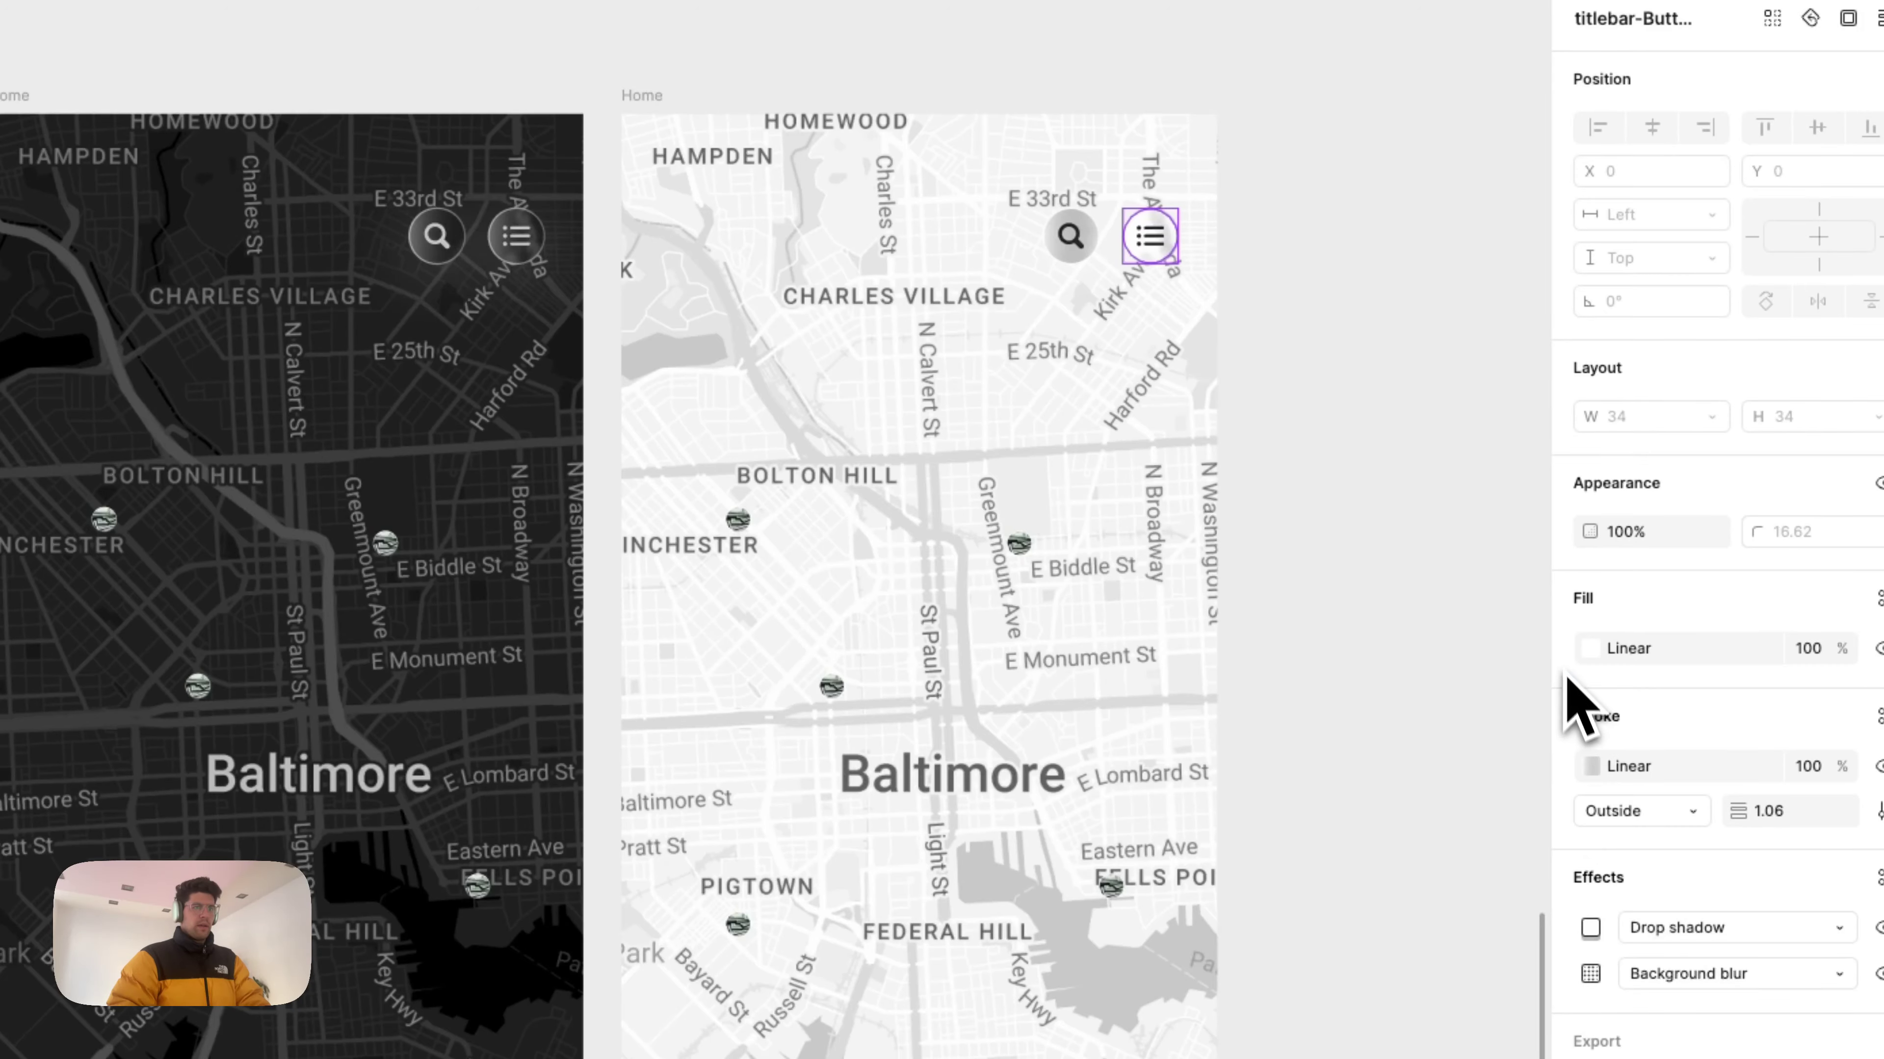
{"action": "scroll", "coordinate": [1388, 694], "scroll_direction": "down", "scroll_amount": 3}
{"action": "scroll", "coordinate": [1231, 643], "scroll_direction": "left", "scroll_amount": 10}
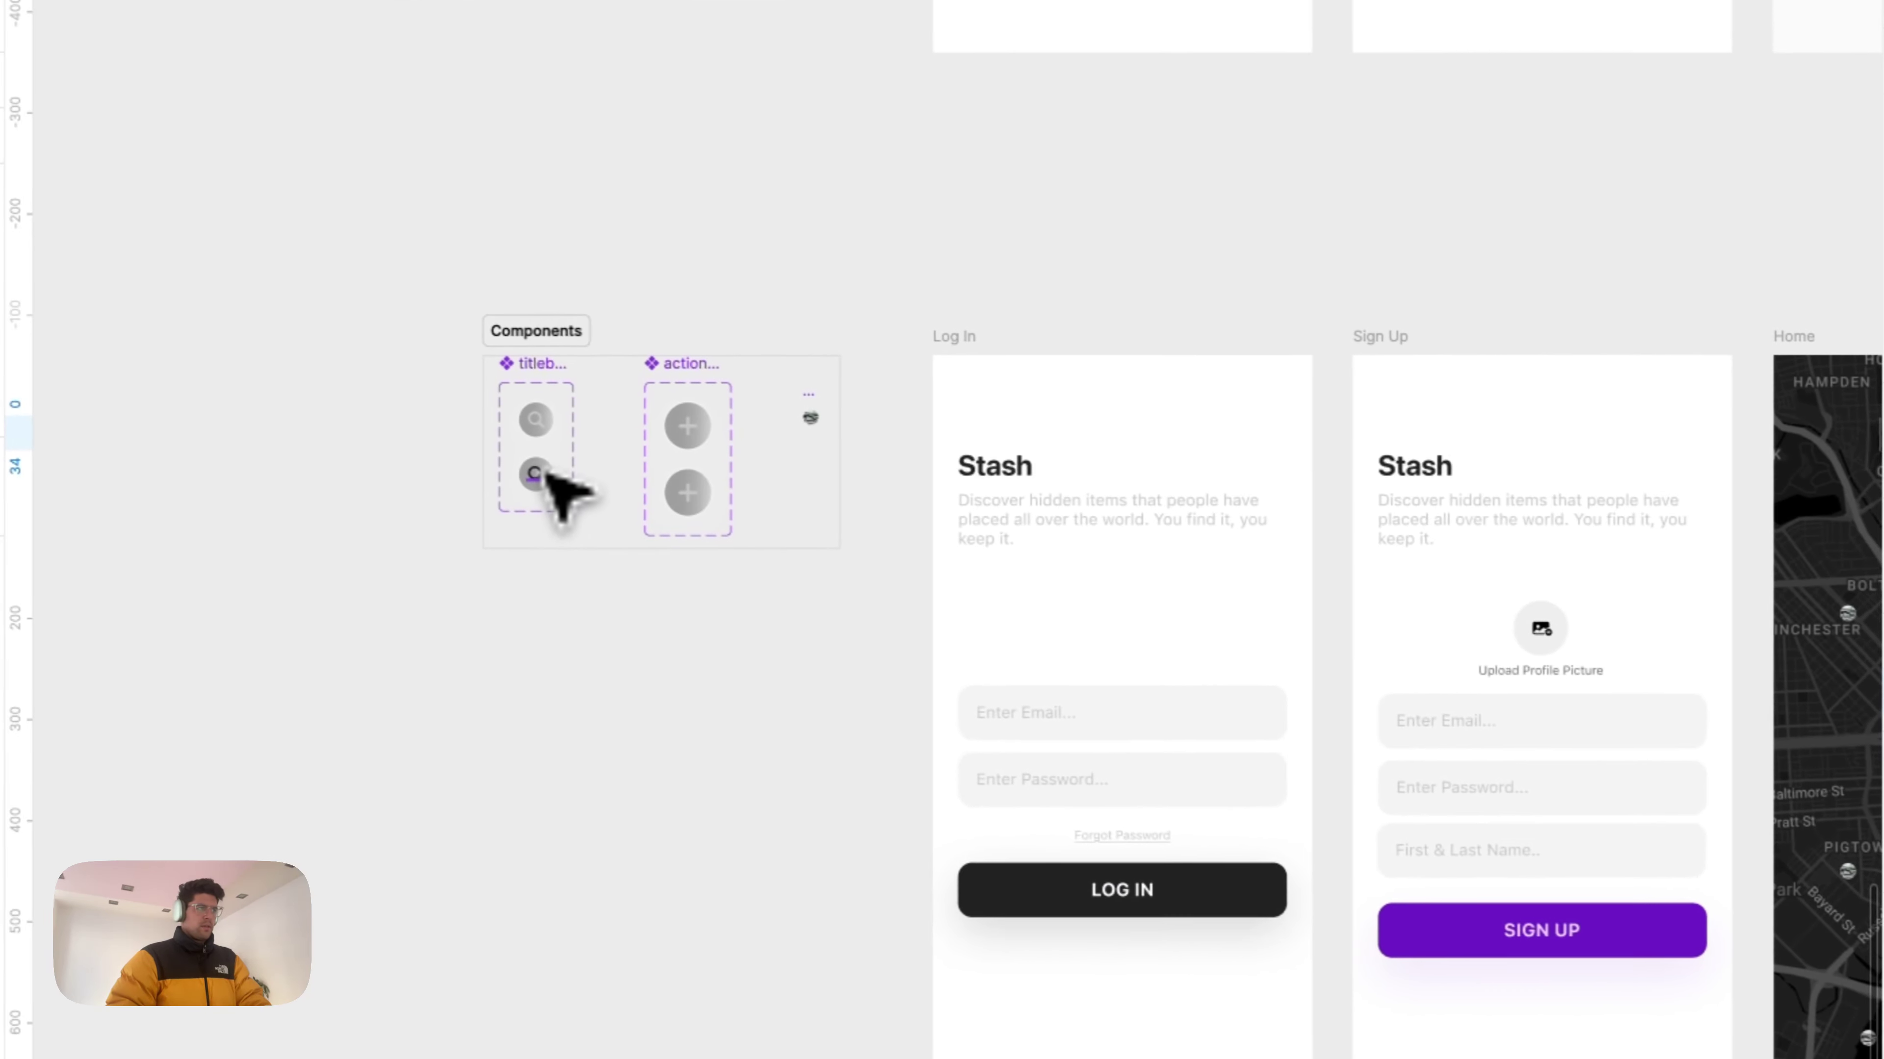
{"action": "scroll", "coordinate": [563, 493], "scroll_direction": "up", "scroll_amount": 5}
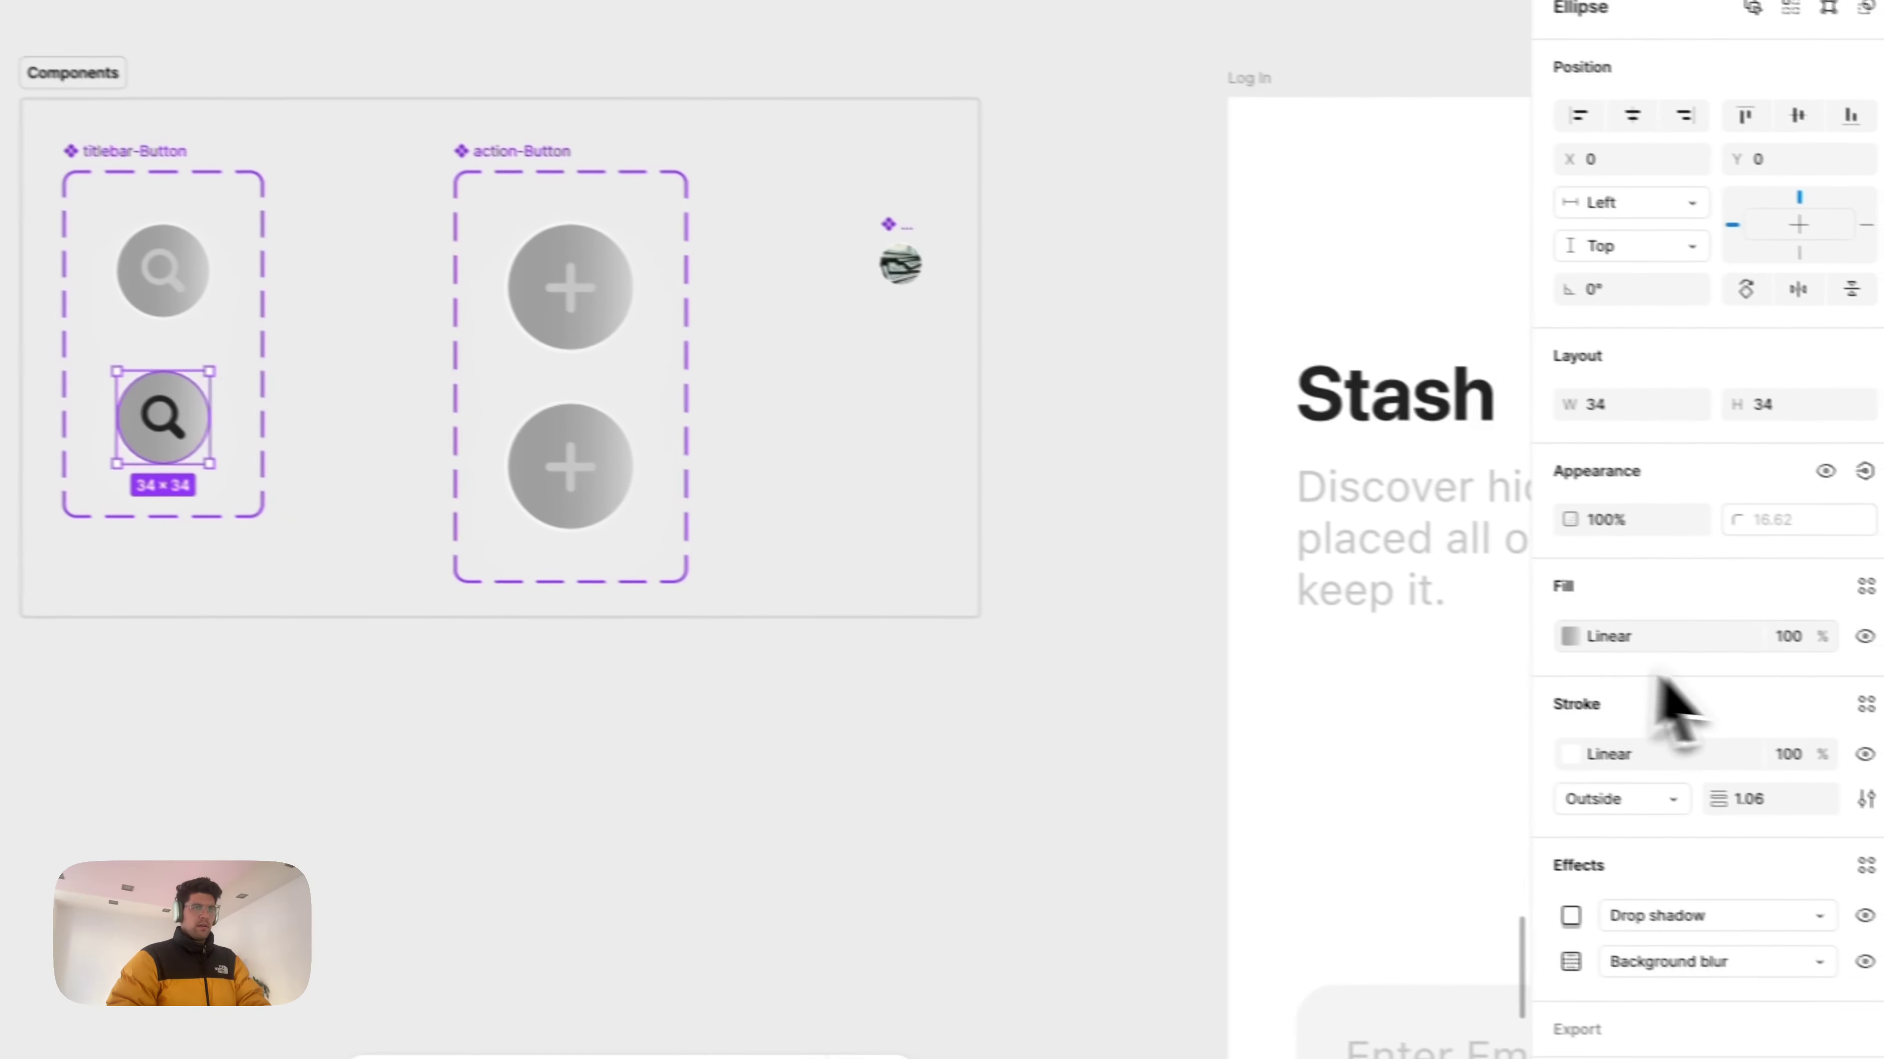
{"action": "left_click", "coordinate": [1882, 586]}
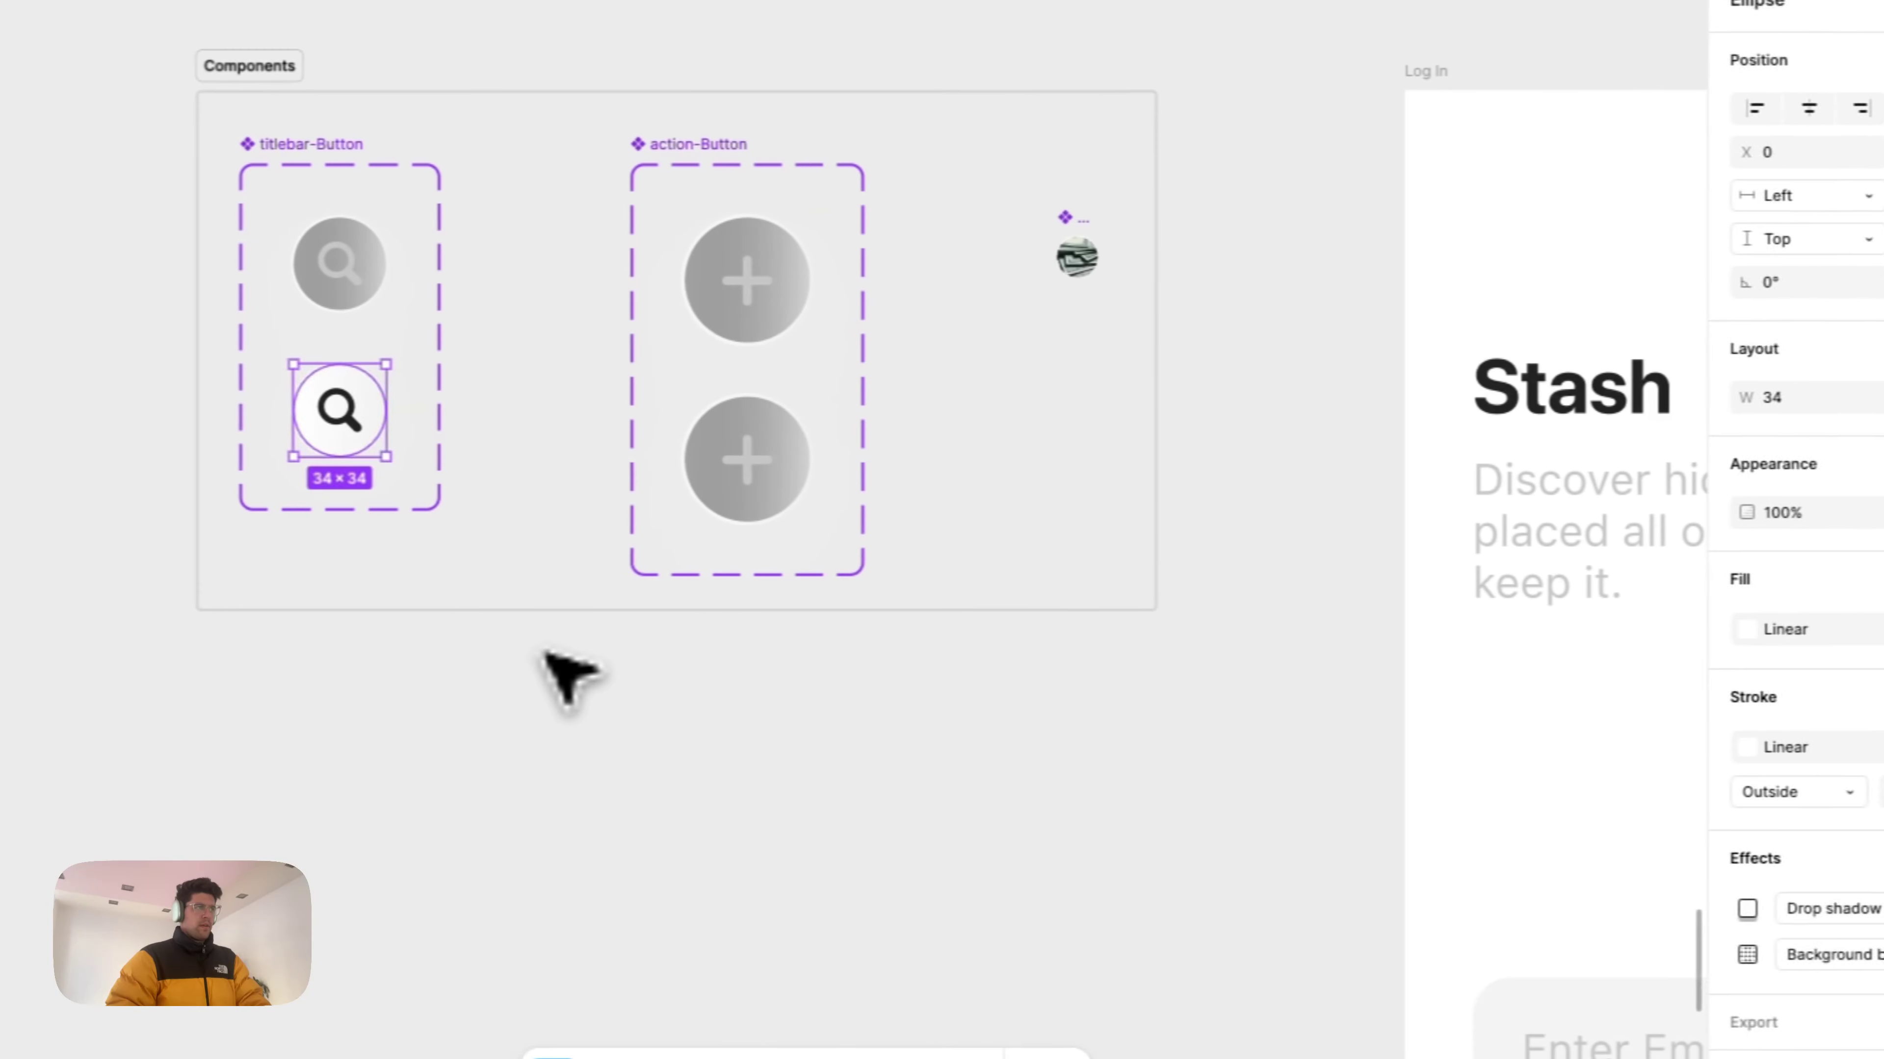
Step: Replace the stroke of the second titlebar-Button variant's circle with the linear stroke copied from the light Home list button
{"action": "left_click", "coordinate": [579, 673]}
{"action": "scroll", "coordinate": [593, 673], "scroll_direction": "down", "scroll_amount": 3}
{"action": "scroll", "coordinate": [714, 665], "scroll_direction": "up", "scroll_amount": 8}
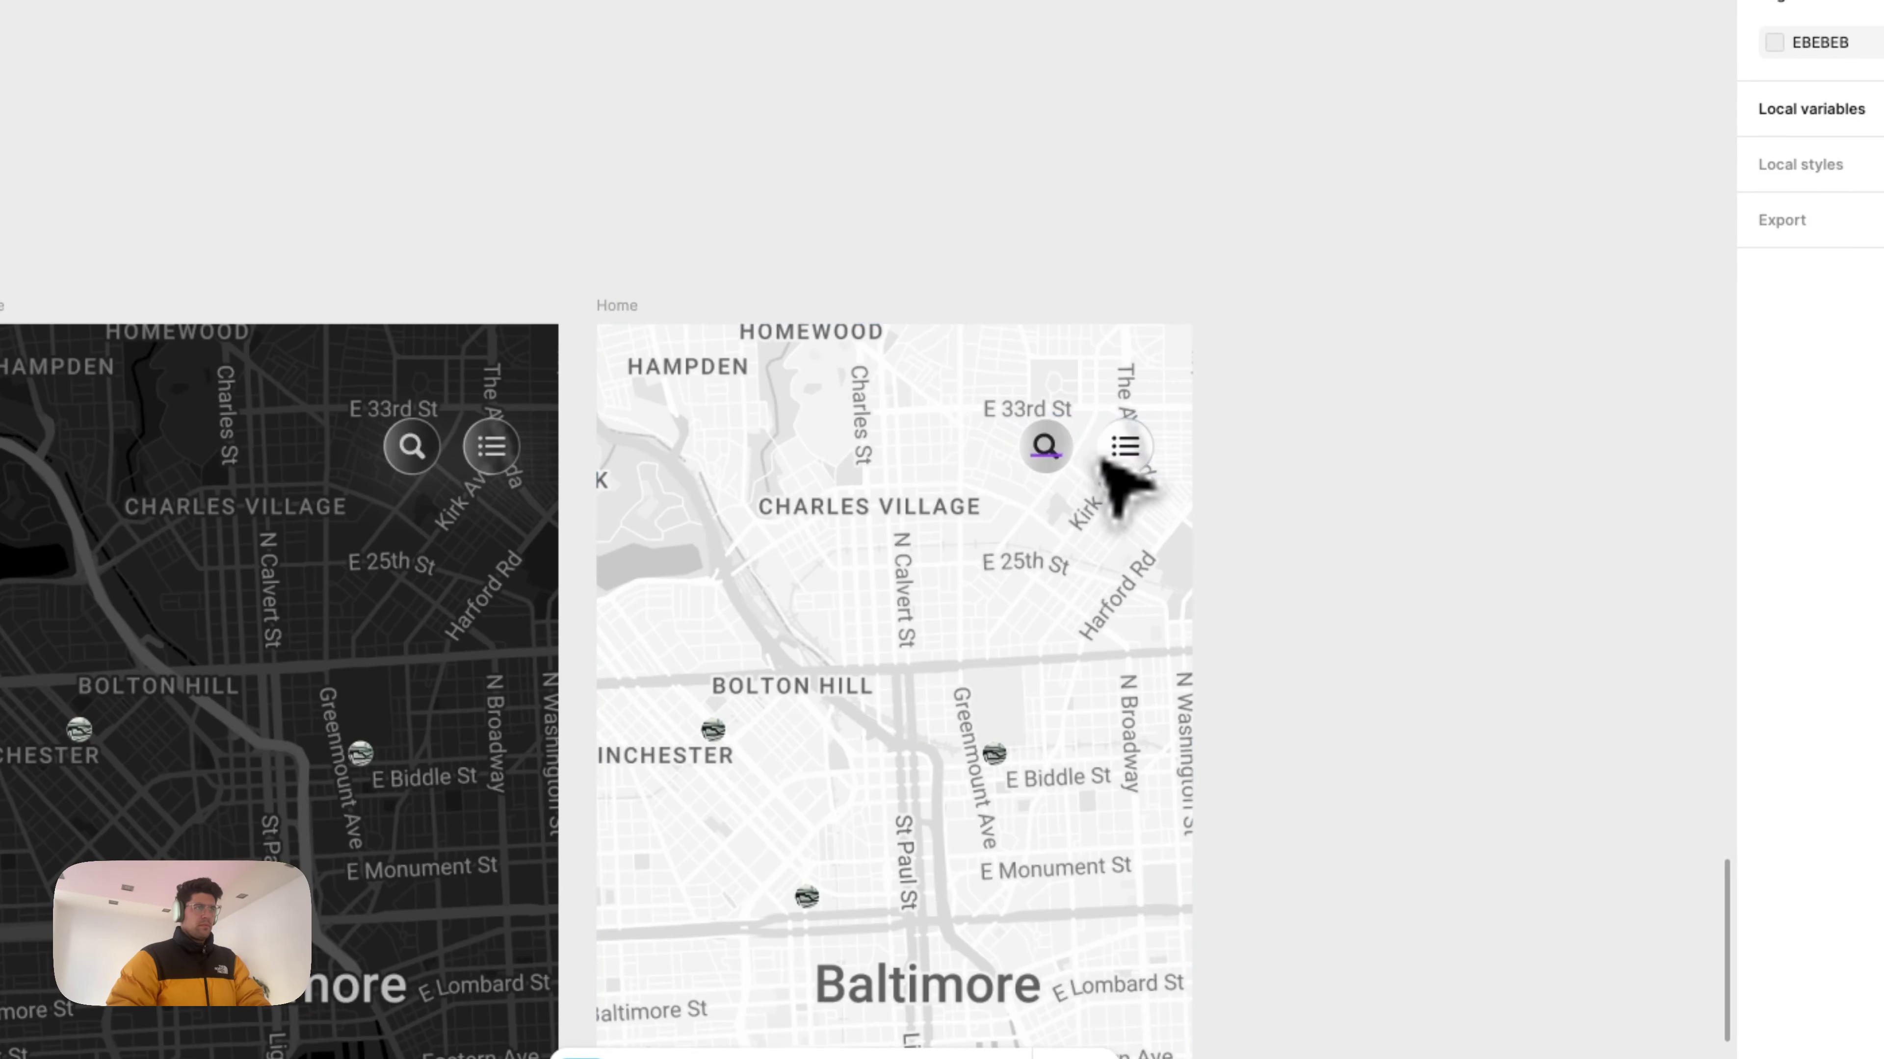
{"action": "left_click", "coordinate": [1125, 445]}
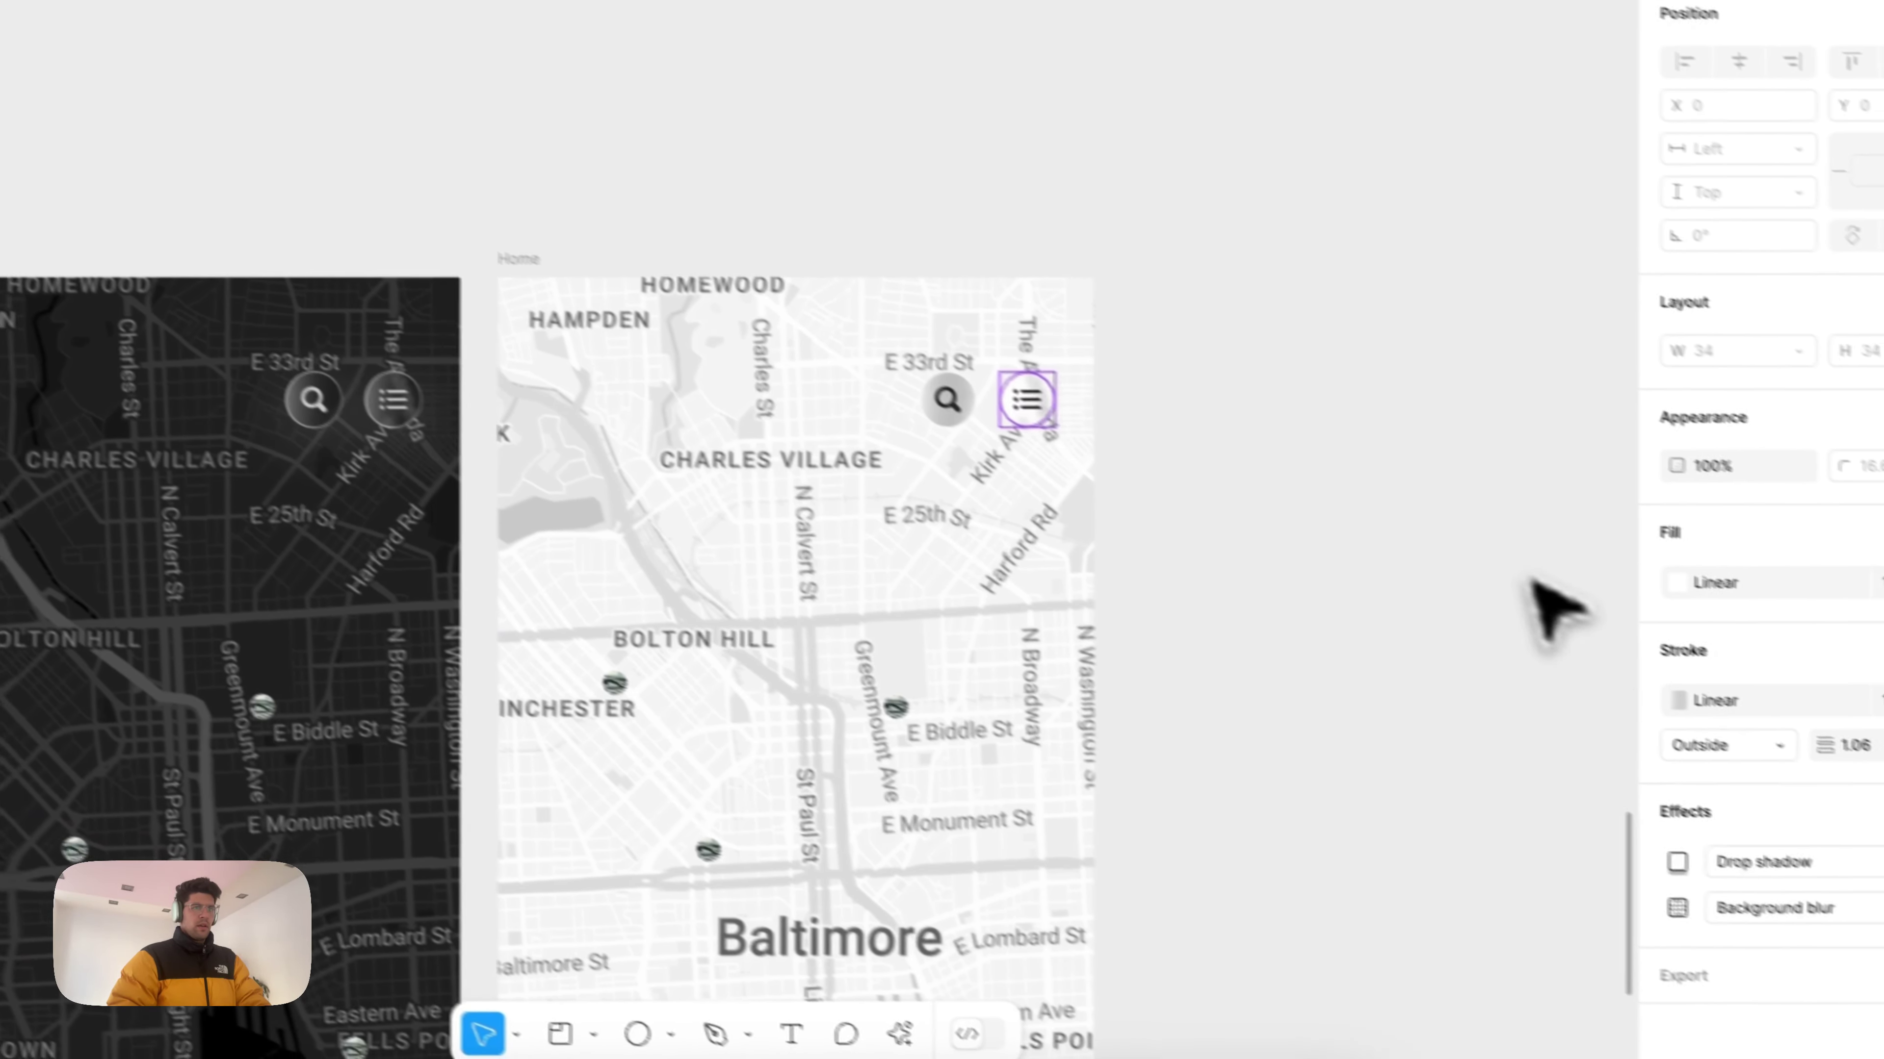
{"action": "scroll", "coordinate": [1156, 568], "scroll_direction": "left", "scroll_amount": 20}
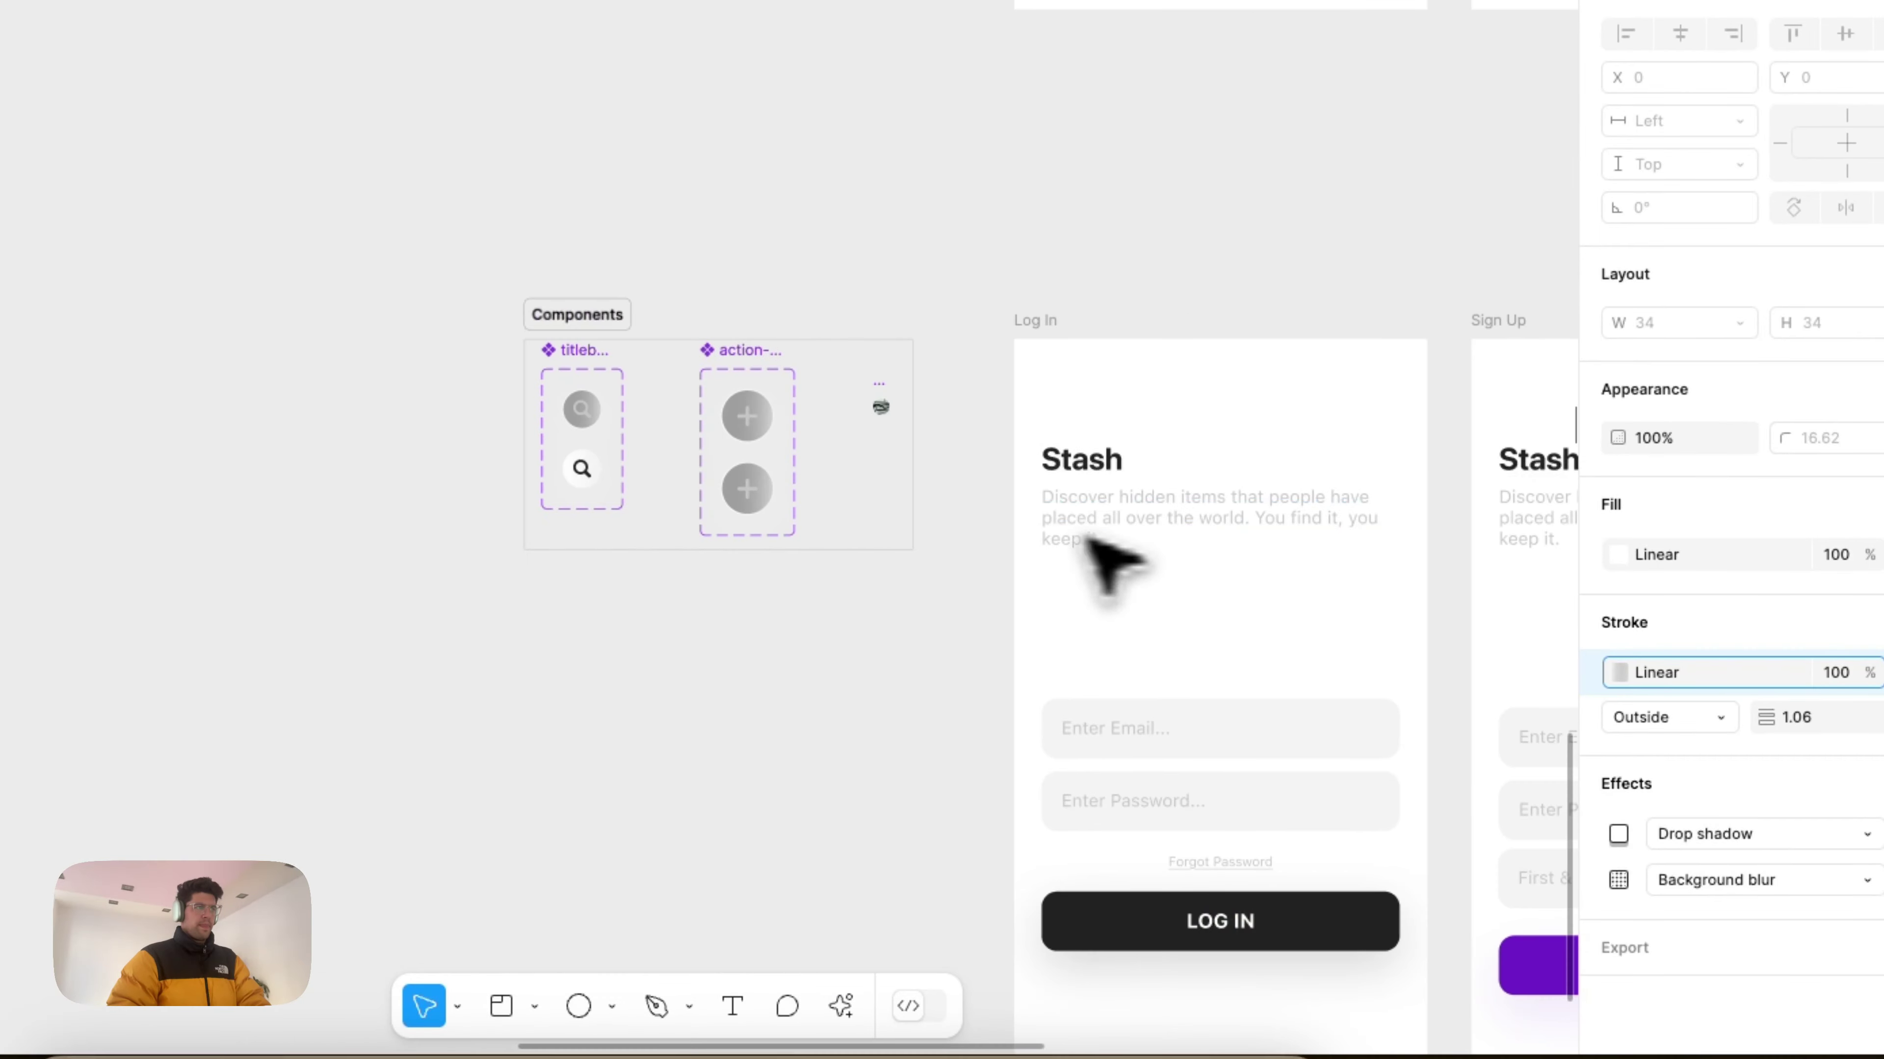
{"action": "left_click", "coordinate": [628, 505]}
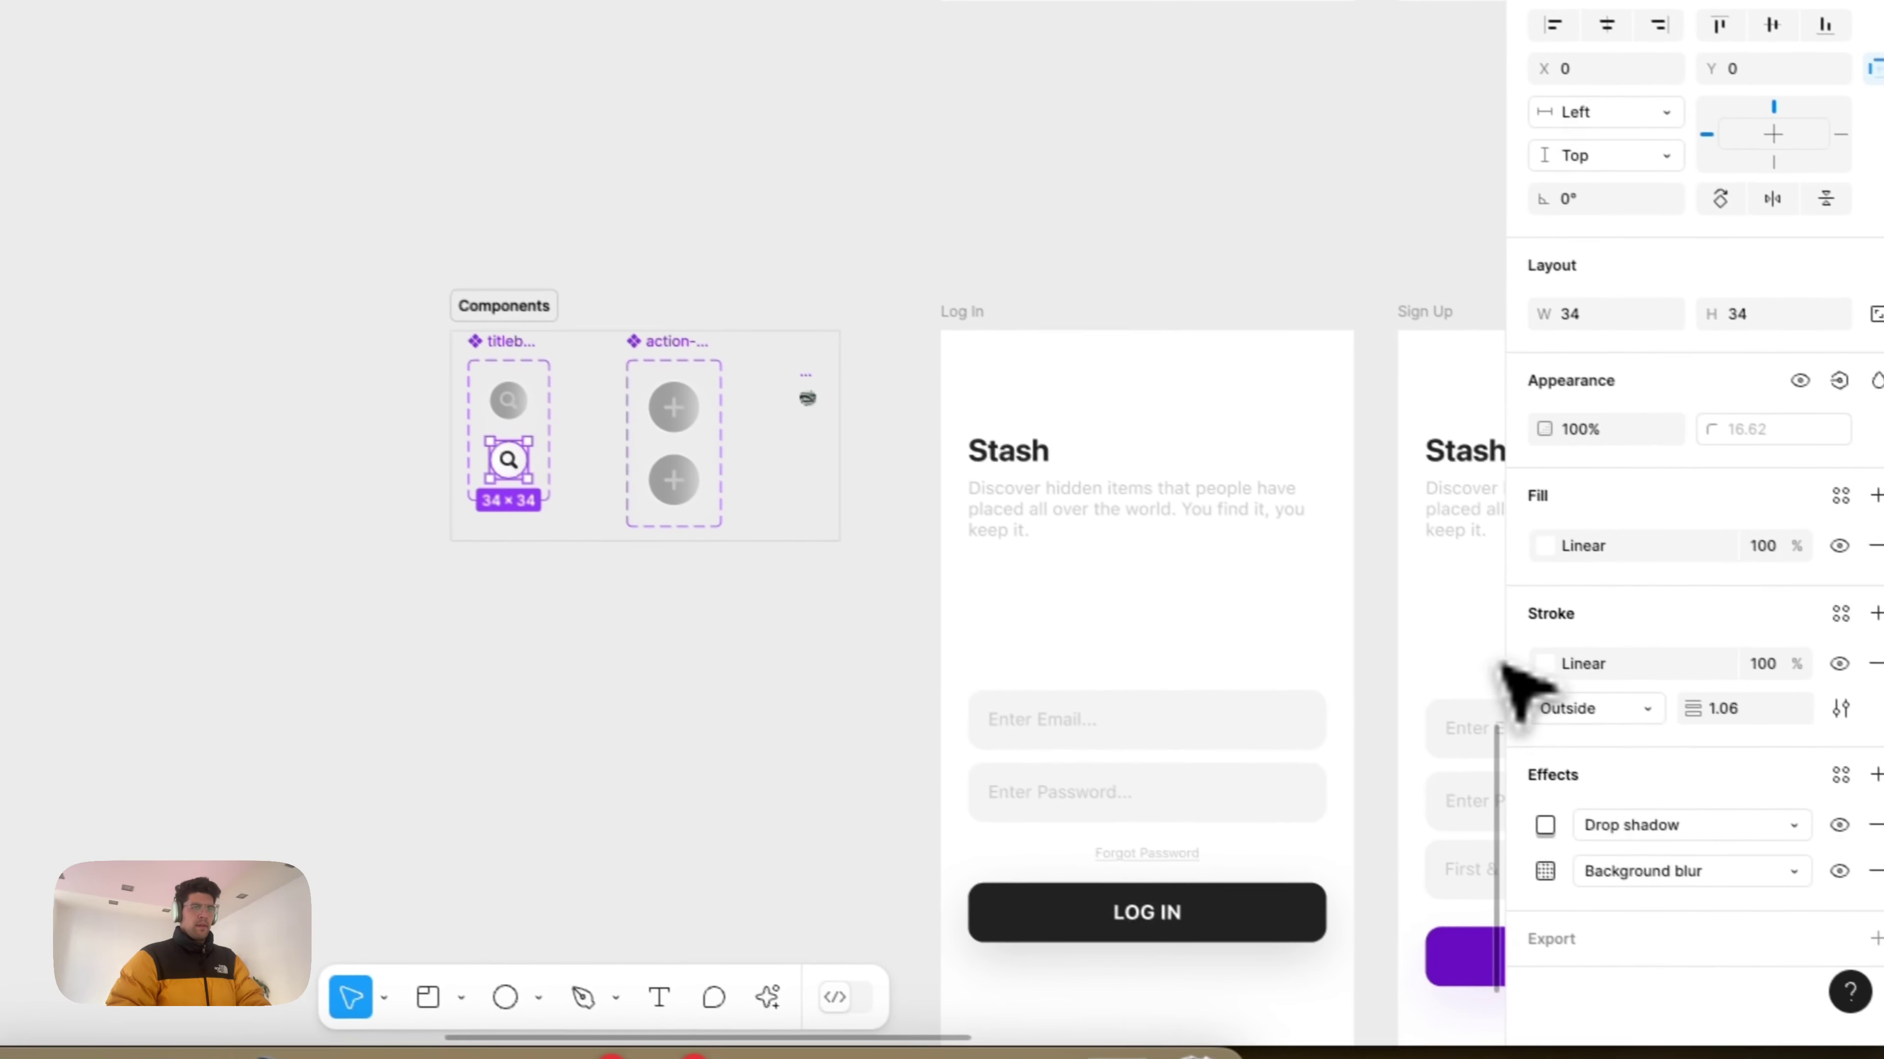
{"action": "left_click", "coordinate": [1858, 701]}
Step: Try to refresh the light Home search button by switching it to Default and back to Variant2
{"action": "scroll", "coordinate": [1010, 736], "scroll_direction": "right", "scroll_amount": 15}
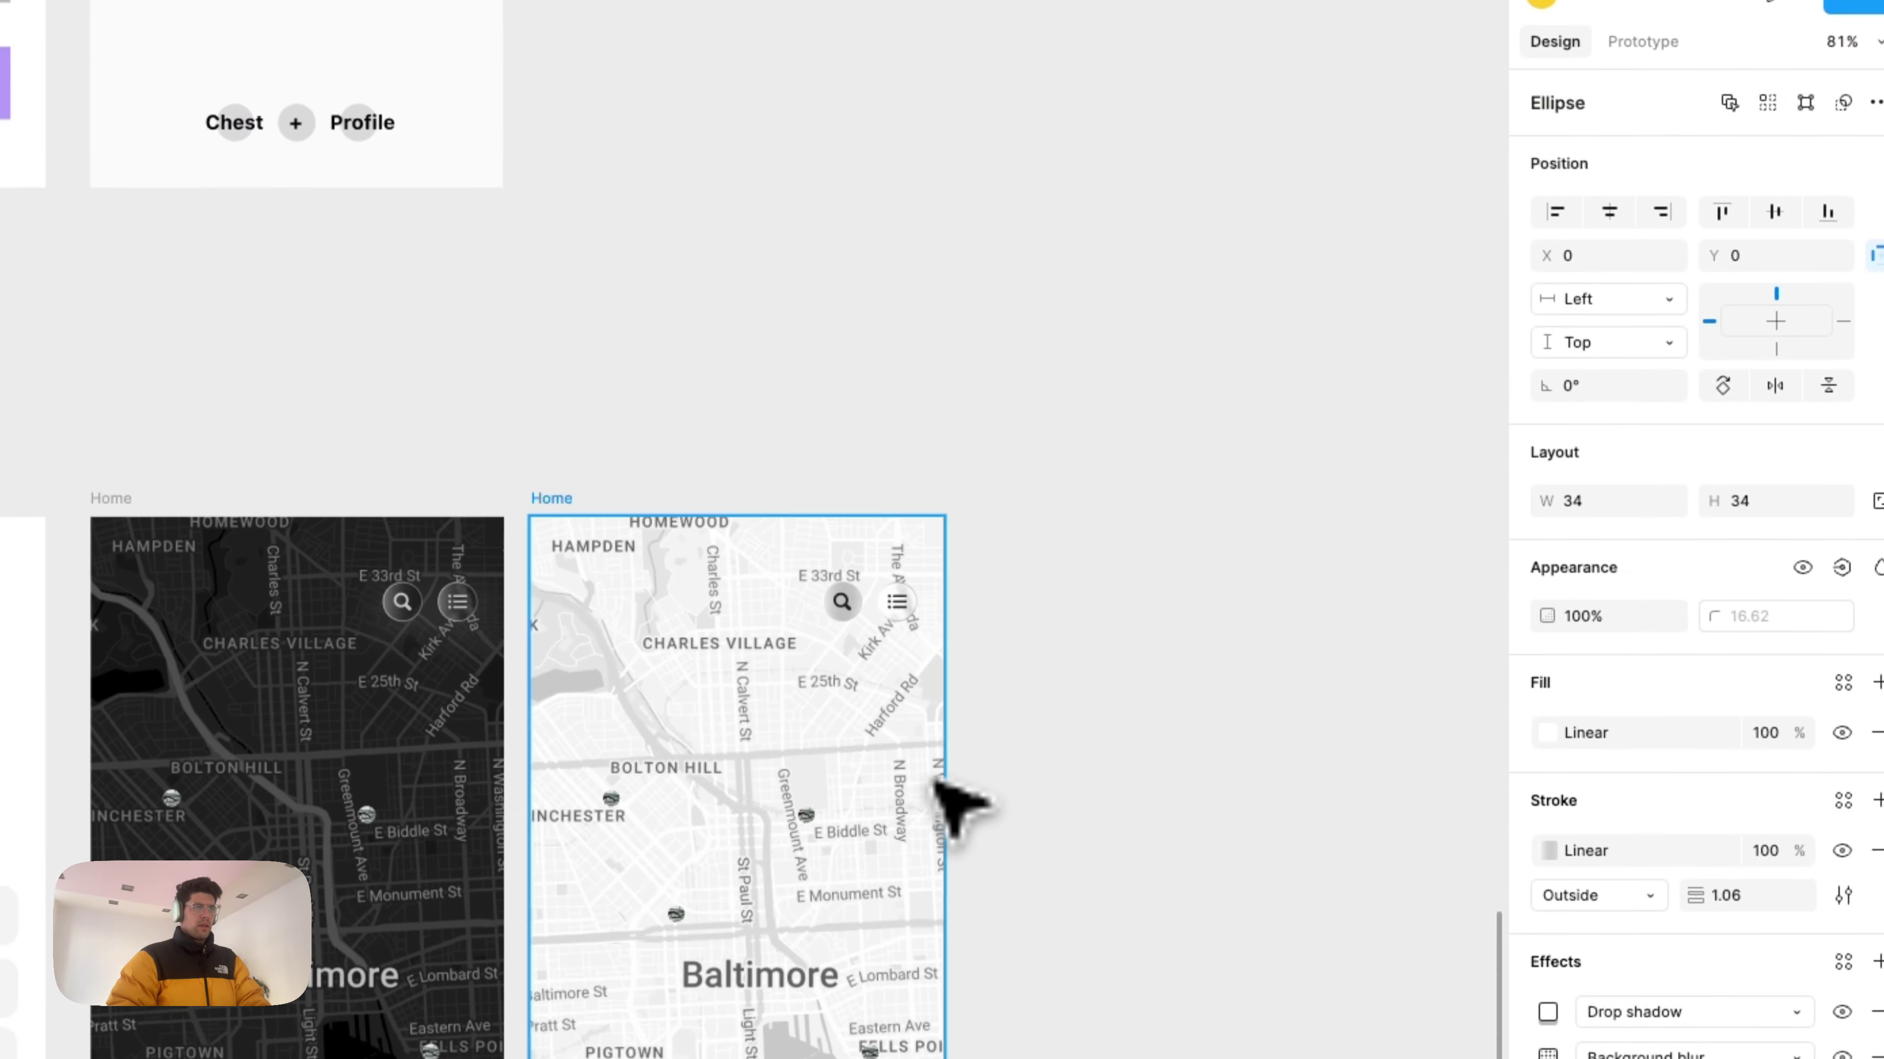
{"action": "left_click", "coordinate": [1776, 186]}
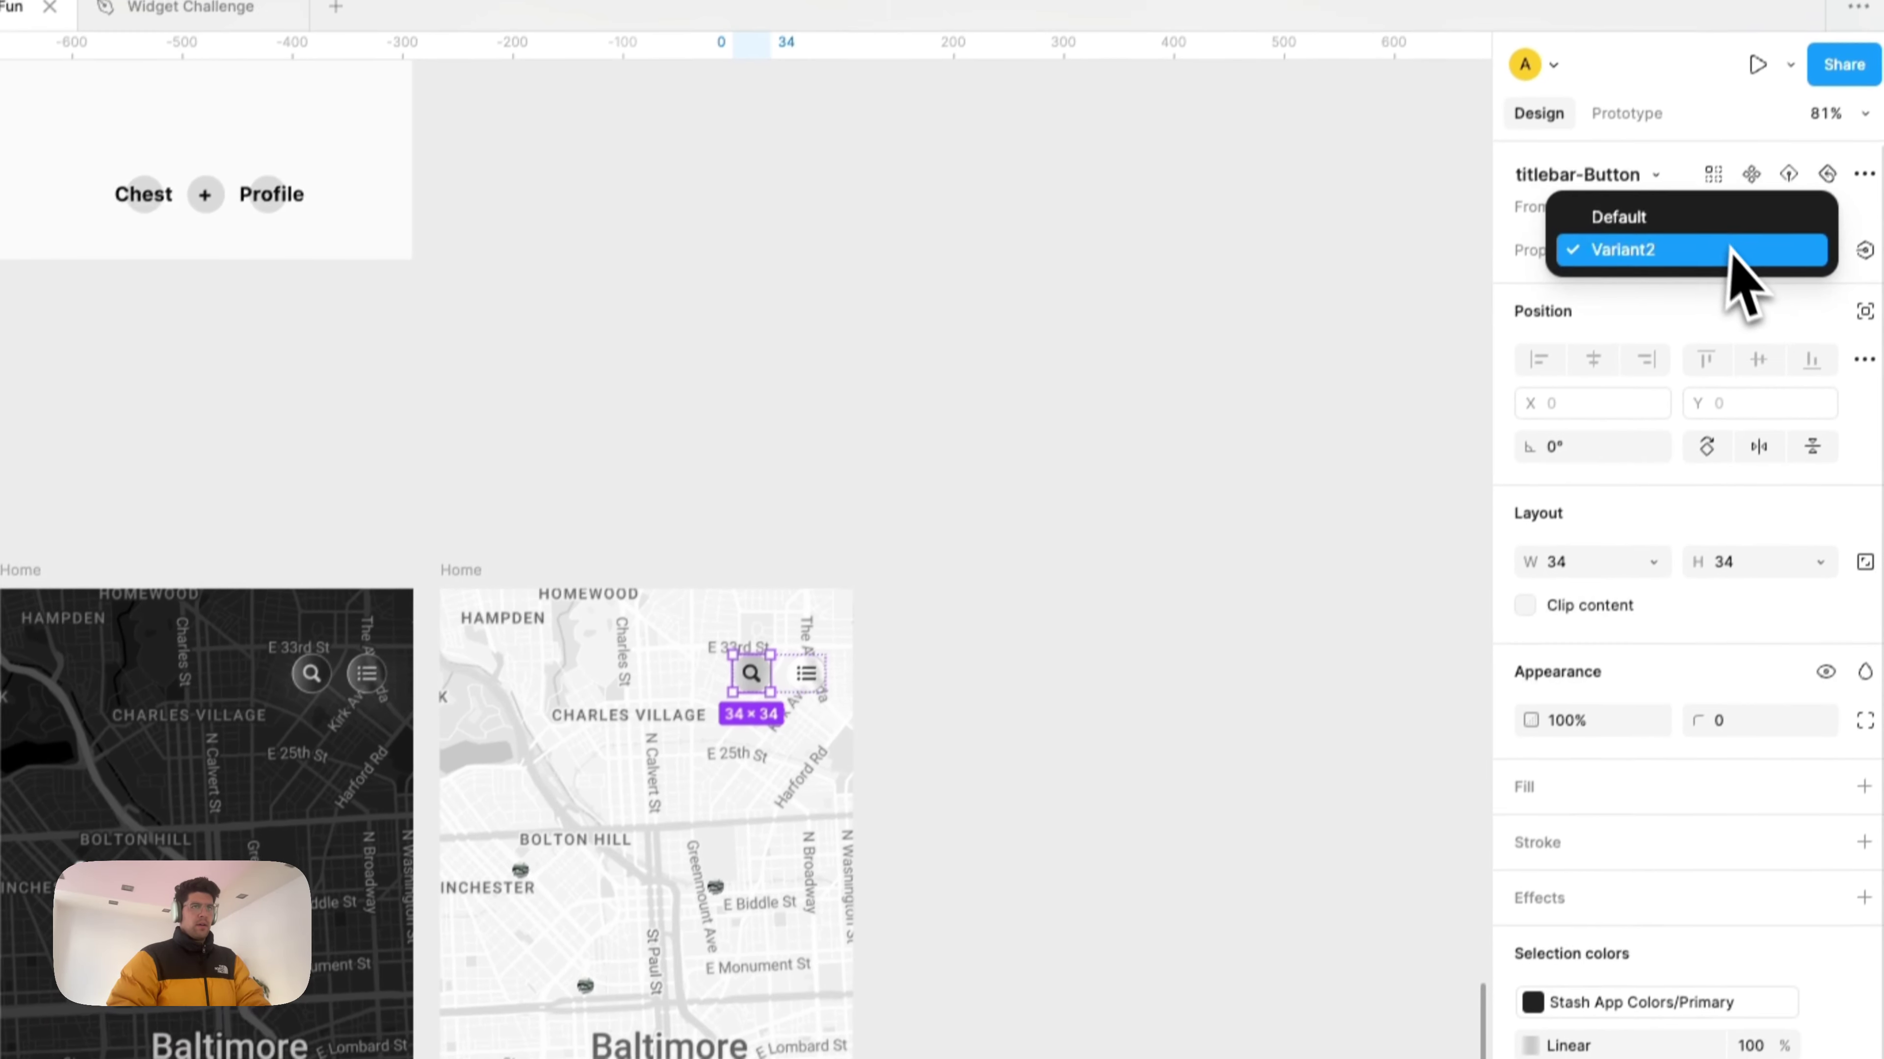
{"action": "left_click", "coordinate": [1739, 150]}
{"action": "scroll", "coordinate": [809, 467], "scroll_direction": "up", "scroll_amount": 5}
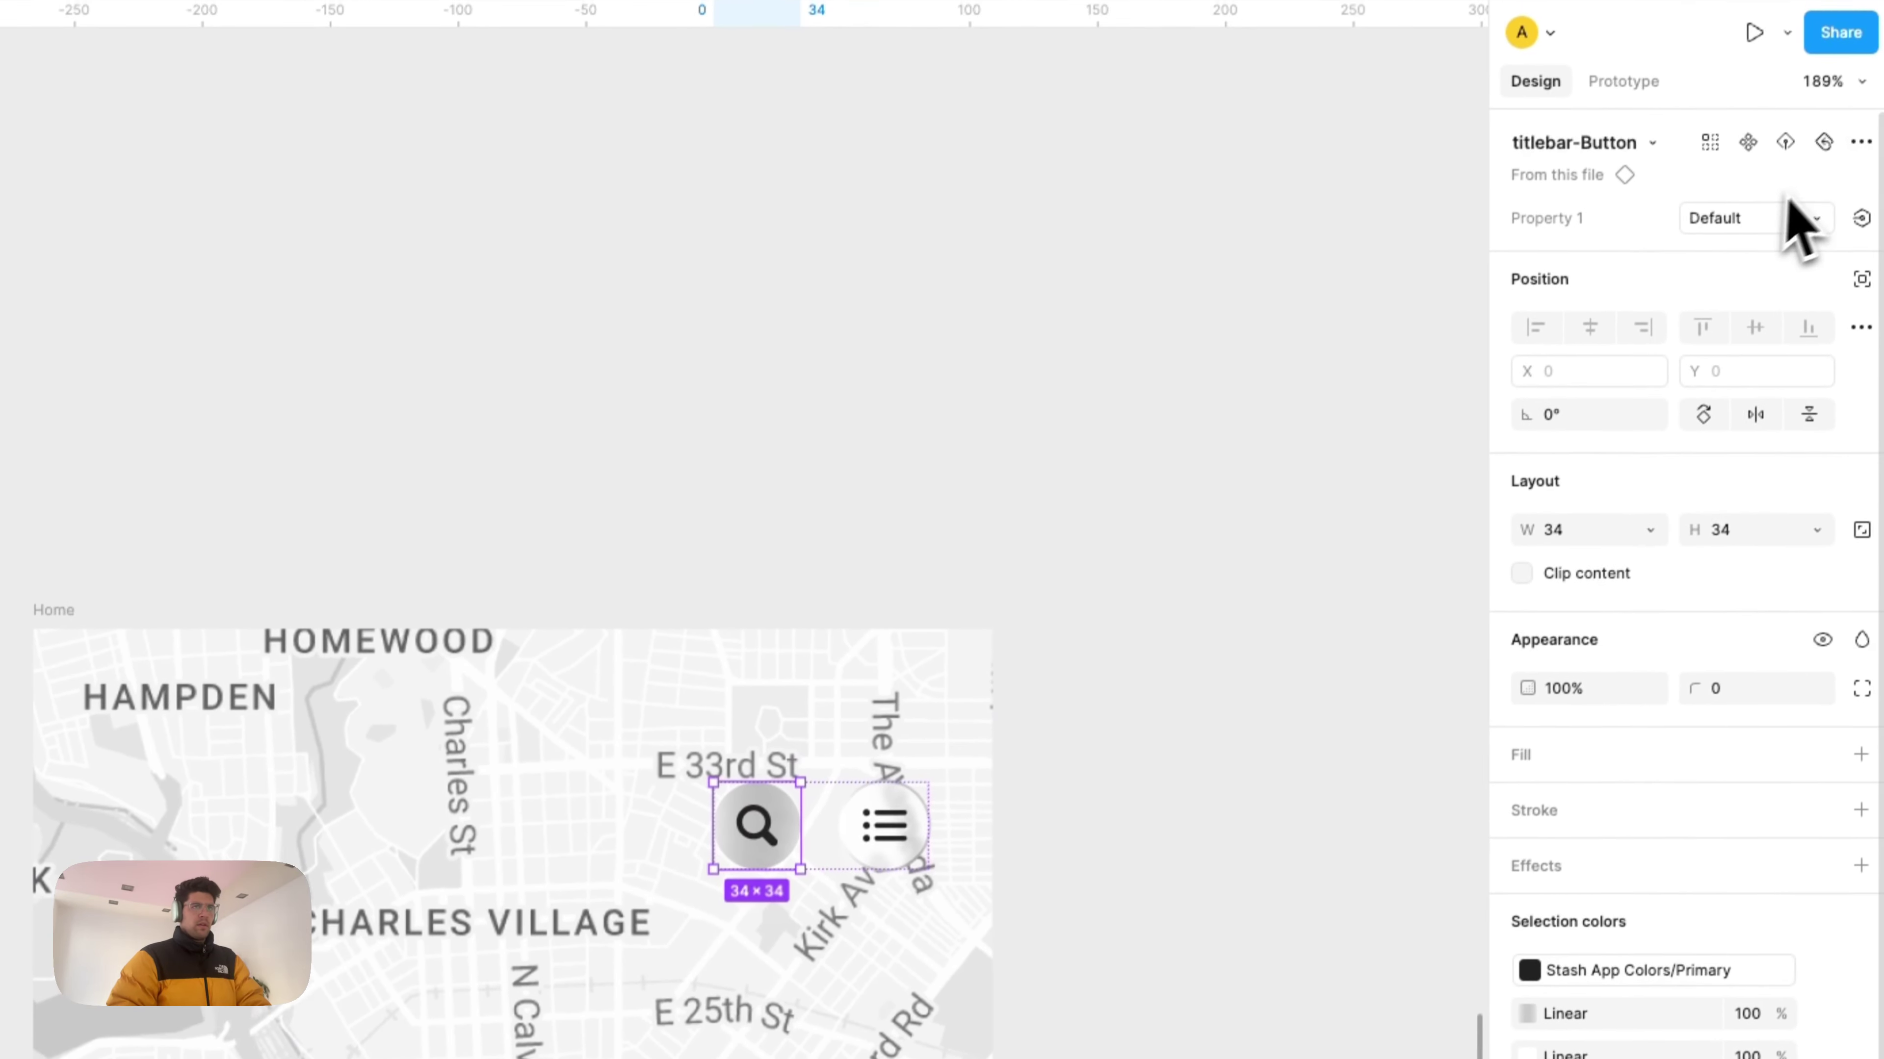
{"action": "left_click", "coordinate": [1817, 155]}
{"action": "left_click", "coordinate": [1780, 191]}
{"action": "scroll", "coordinate": [1294, 556], "scroll_direction": "down", "scroll_amount": 3}
Step: Replace the light Home frame's search button with a duplicate of the list button that carries the search icon
{"action": "left_click", "coordinate": [894, 683]}
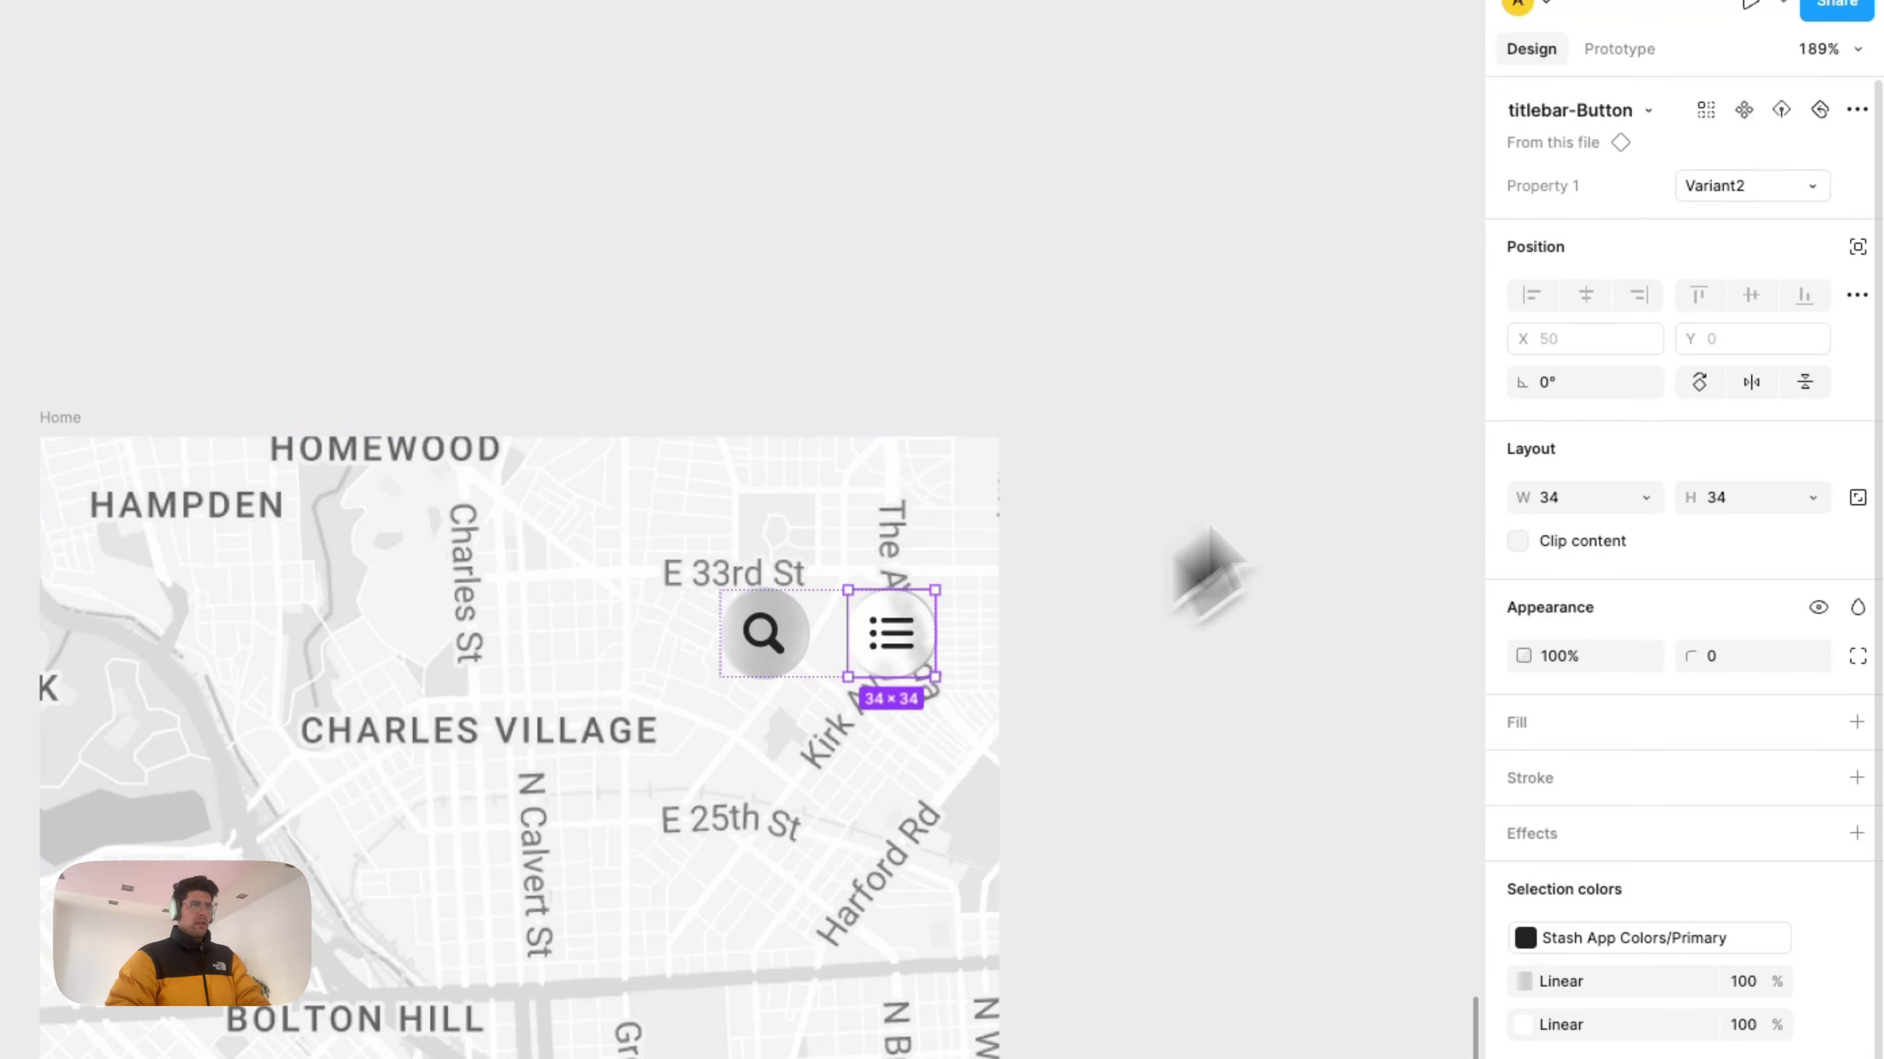
{"action": "key", "text": "ctrl+d"}
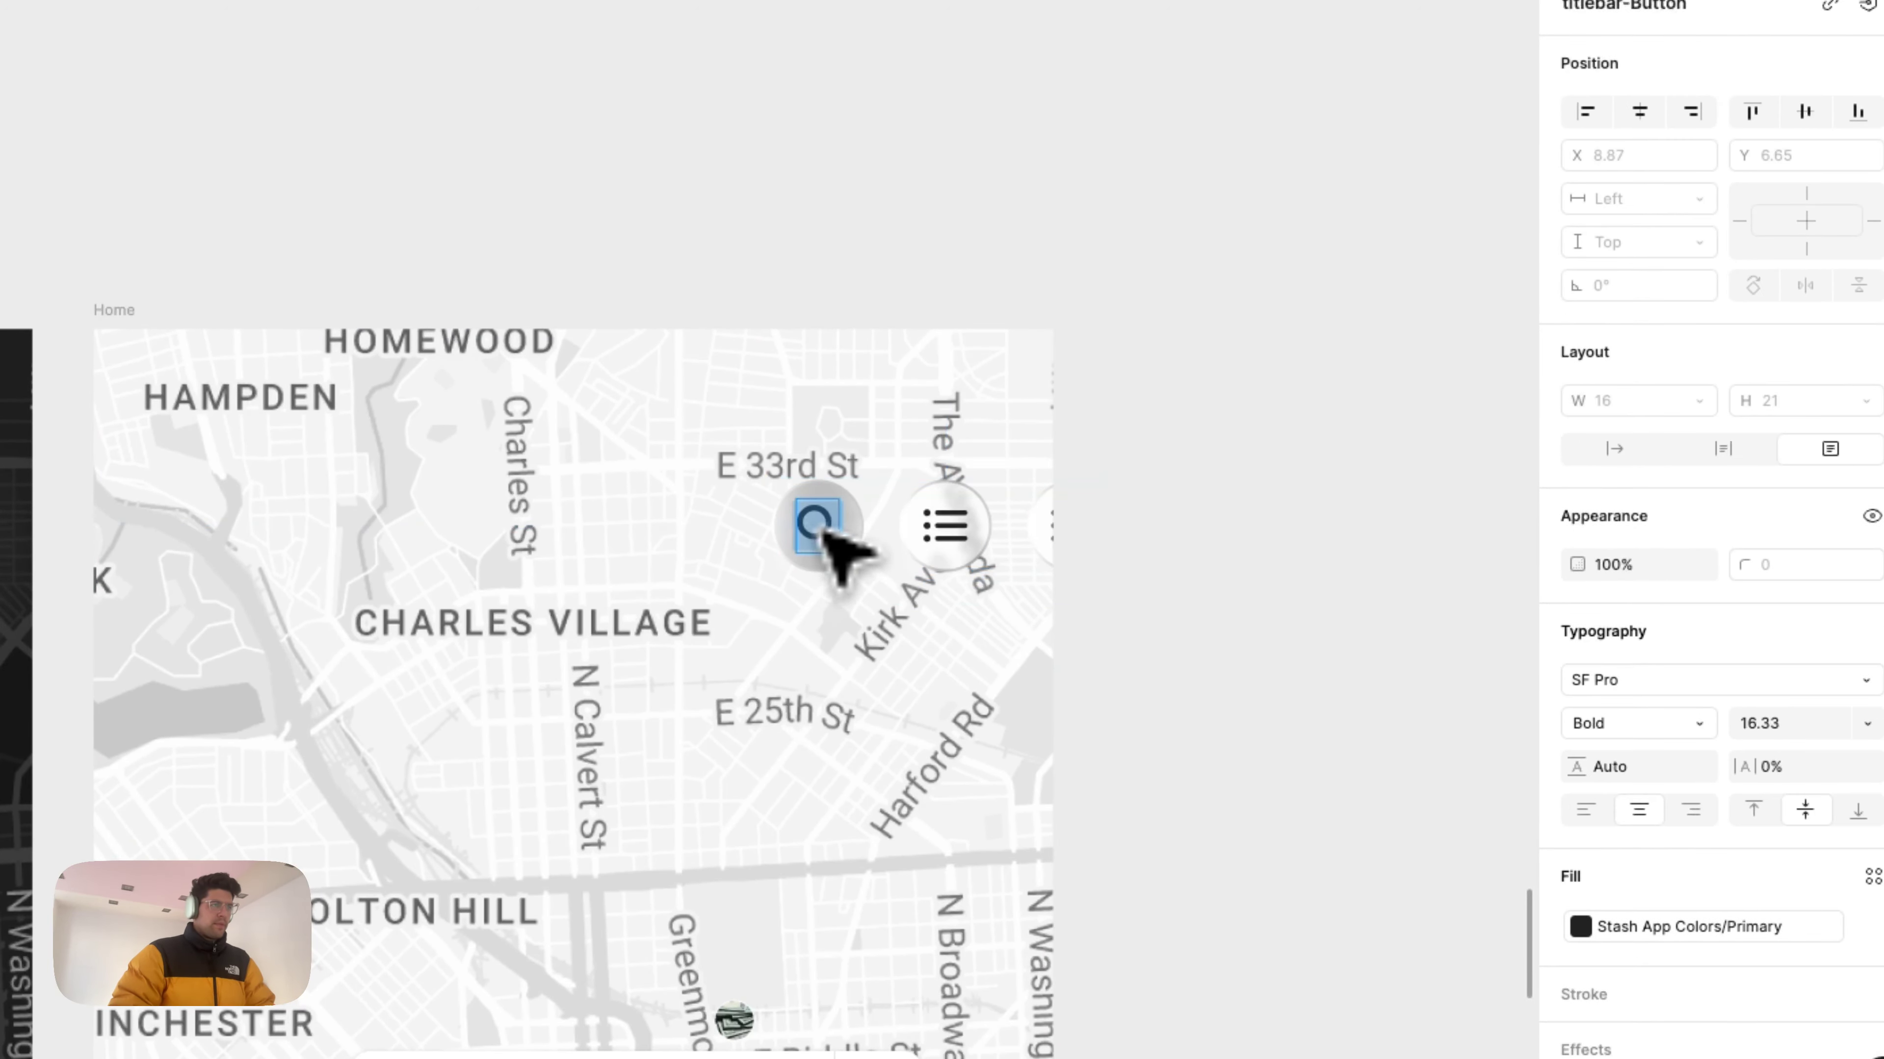
{"action": "left_click", "coordinate": [853, 512]}
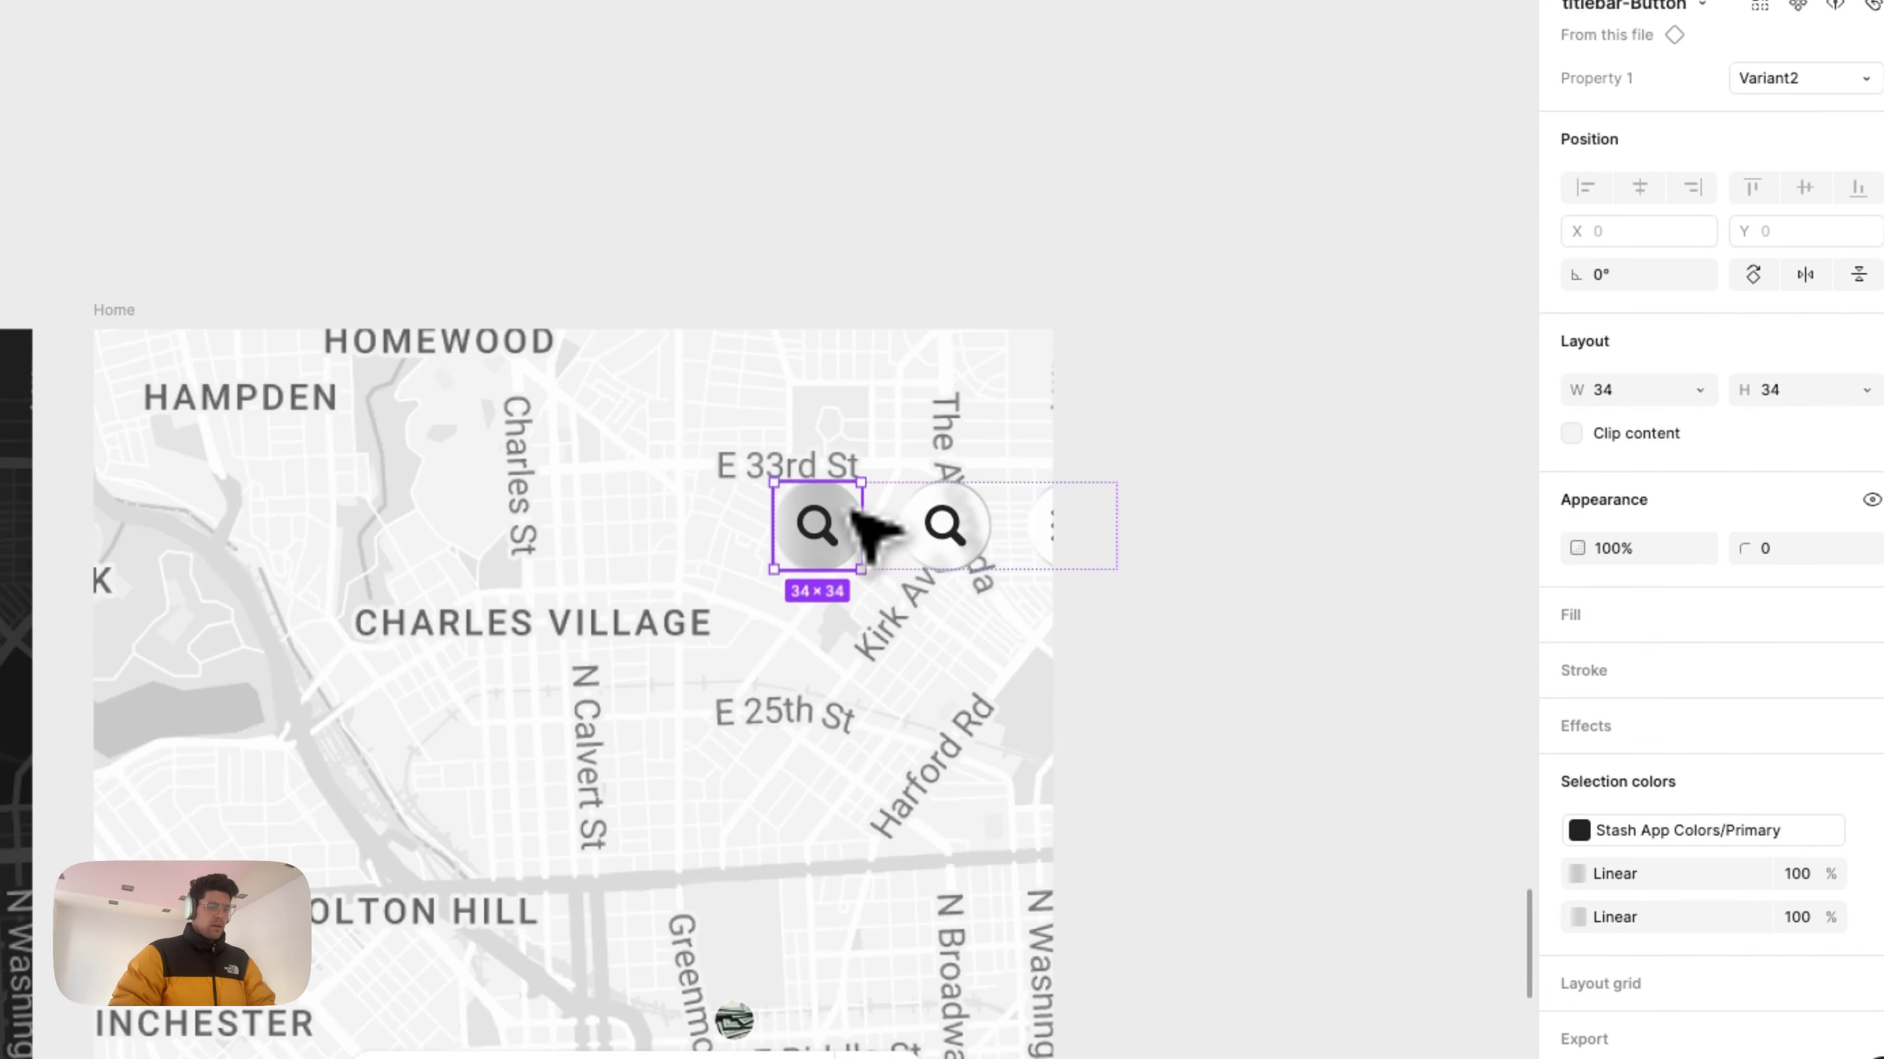
{"action": "scroll", "coordinate": [875, 535], "scroll_direction": "left", "scroll_amount": 5}
{"action": "key", "text": "Delete"}
{"action": "left_click", "coordinate": [1075, 549]}
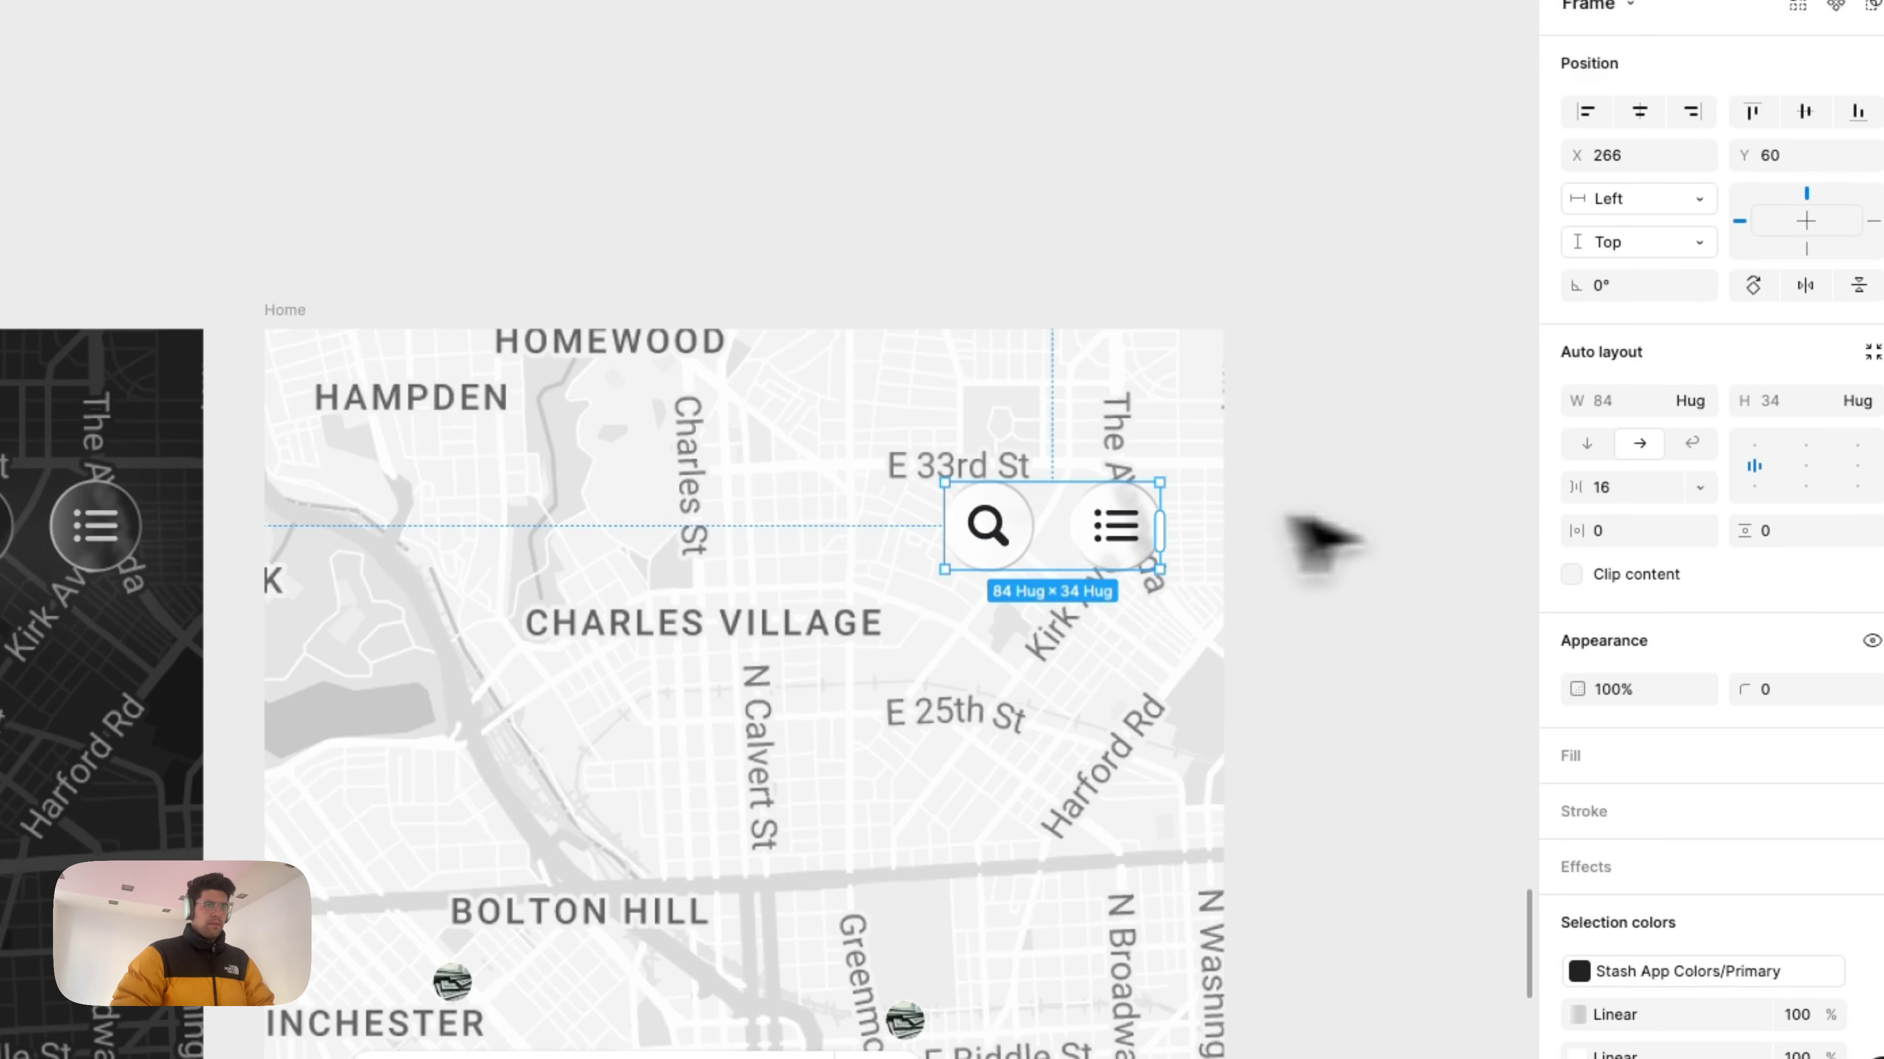
{"action": "left_click", "coordinate": [1291, 751]}
{"action": "scroll", "coordinate": [1291, 753], "scroll_direction": "down", "scroll_amount": 3}
{"action": "scroll", "coordinate": [1294, 757], "scroll_direction": "down", "scroll_amount": 5}
{"action": "scroll", "coordinate": [1290, 753], "scroll_direction": "down", "scroll_amount": 5}
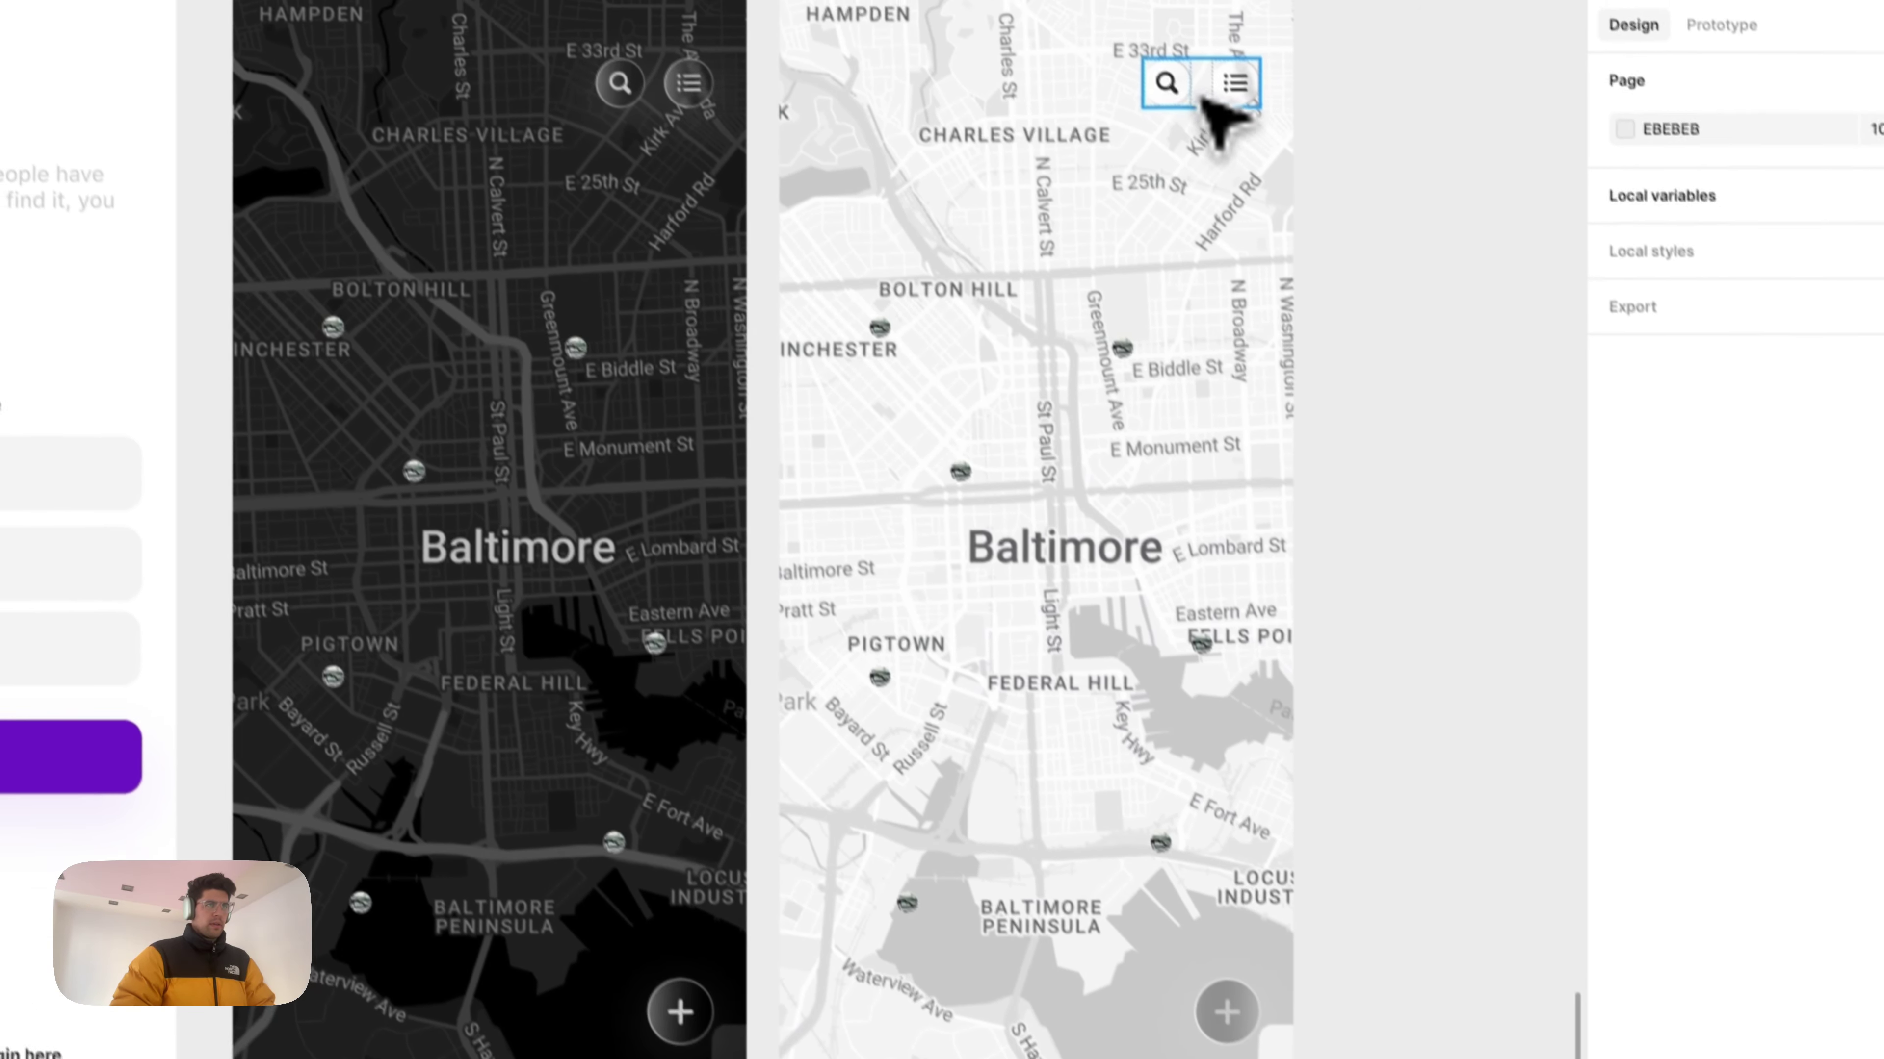
{"action": "right_click", "coordinate": [1204, 87]}
{"action": "key", "text": "Escape"}
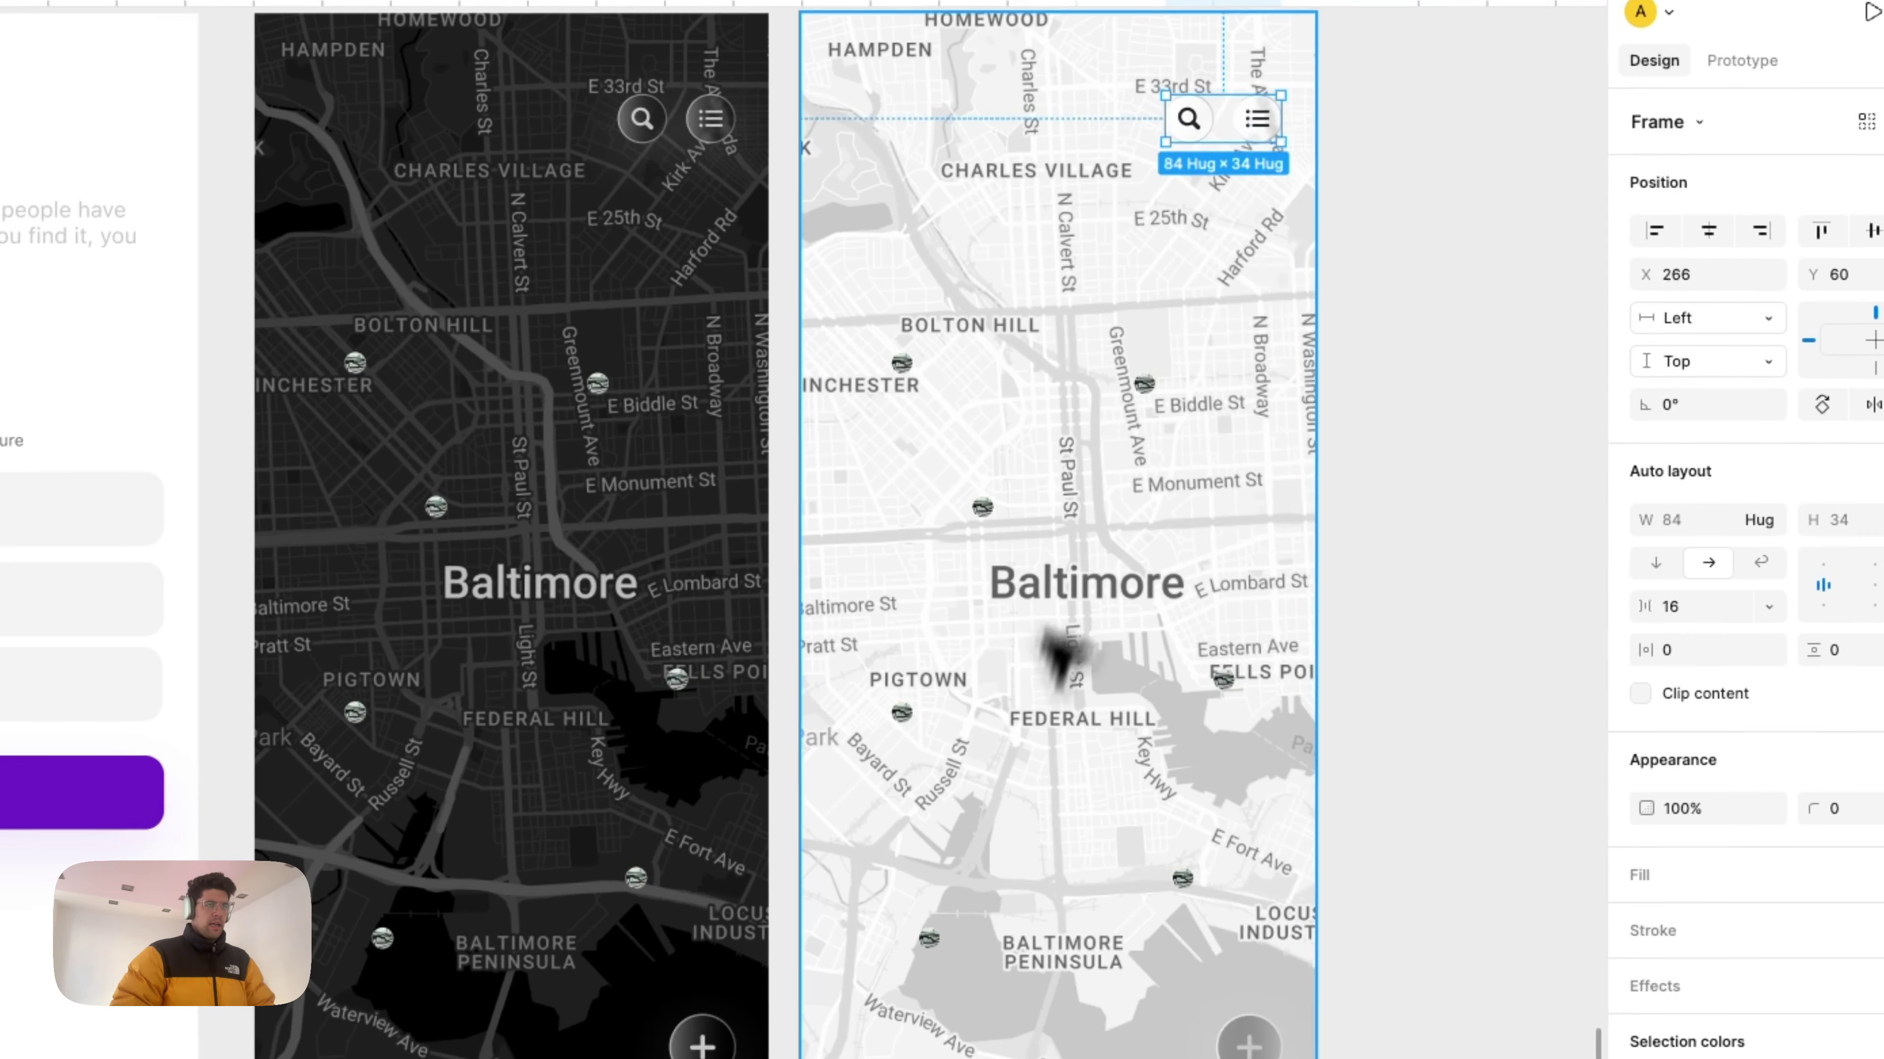
{"action": "left_click", "coordinate": [1246, 1043]}
{"action": "right_click", "coordinate": [1261, 1046]}
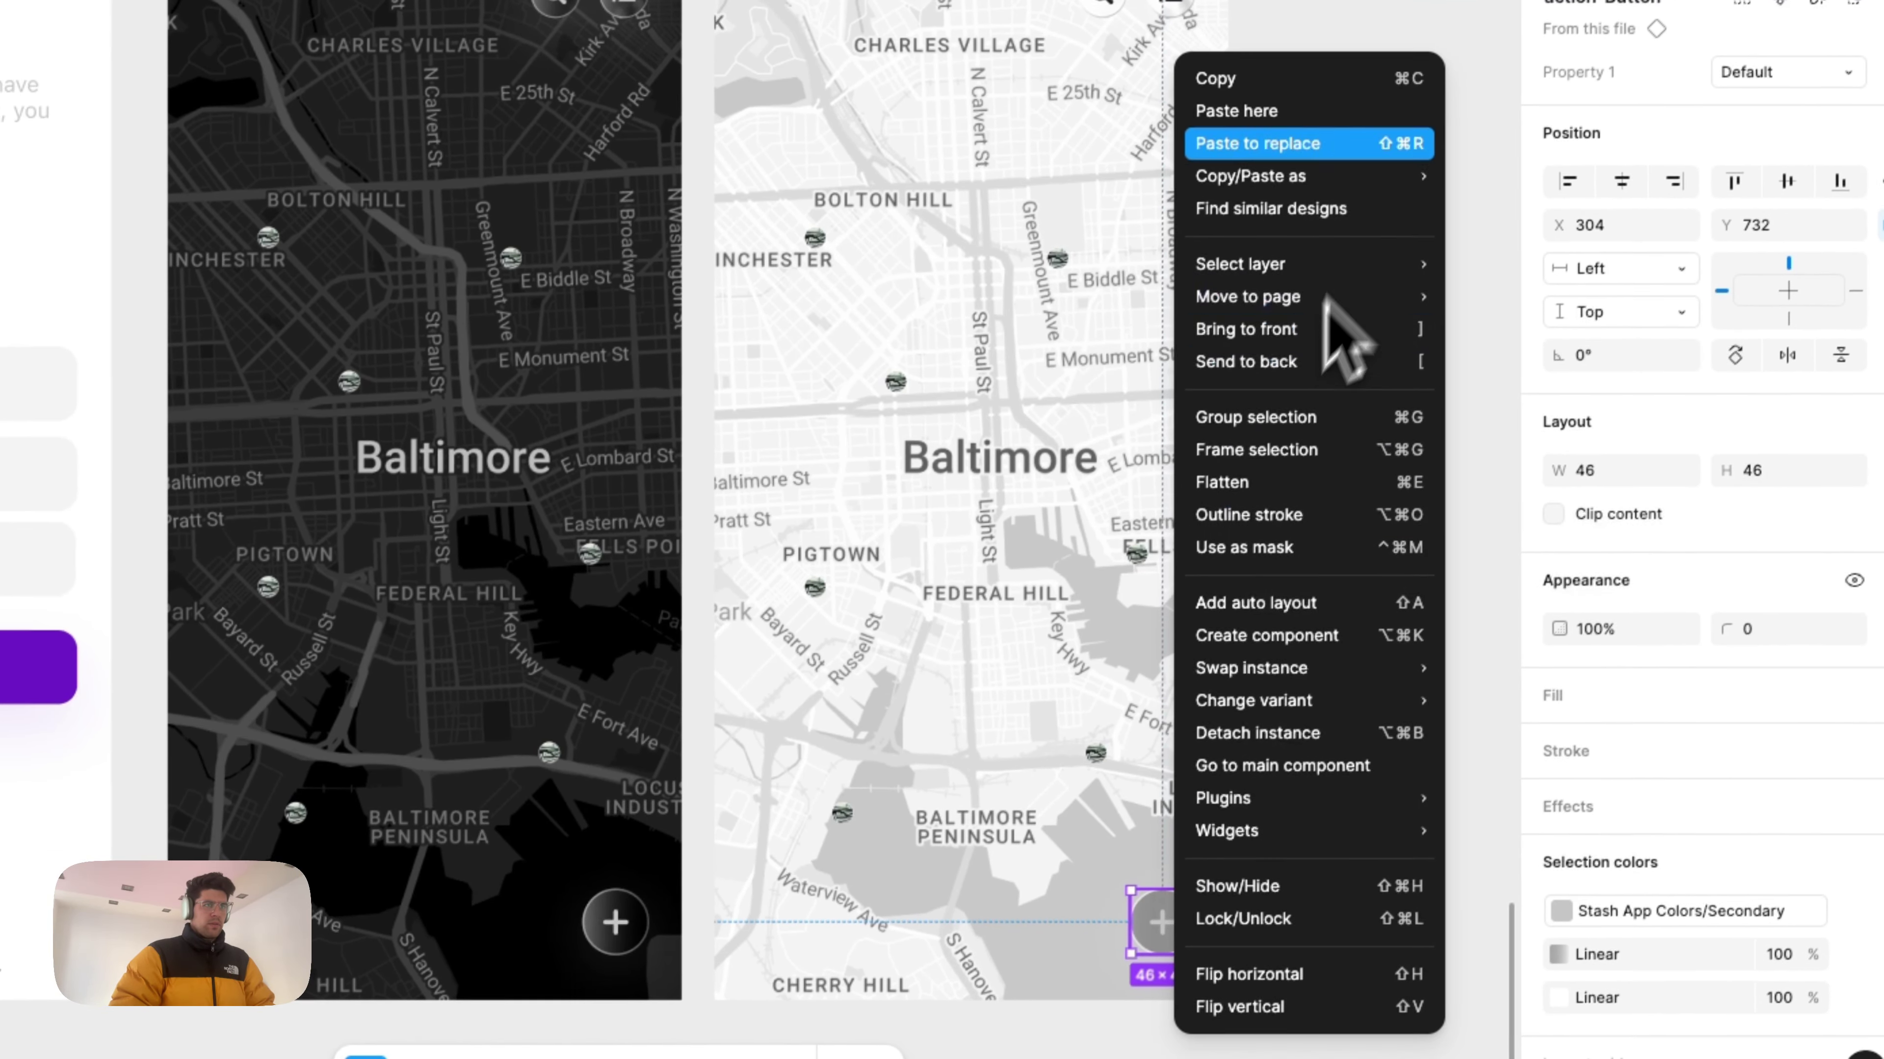
{"action": "mouse_move", "coordinate": [1381, 175]}
{"action": "left_click", "coordinate": [1568, 326]}
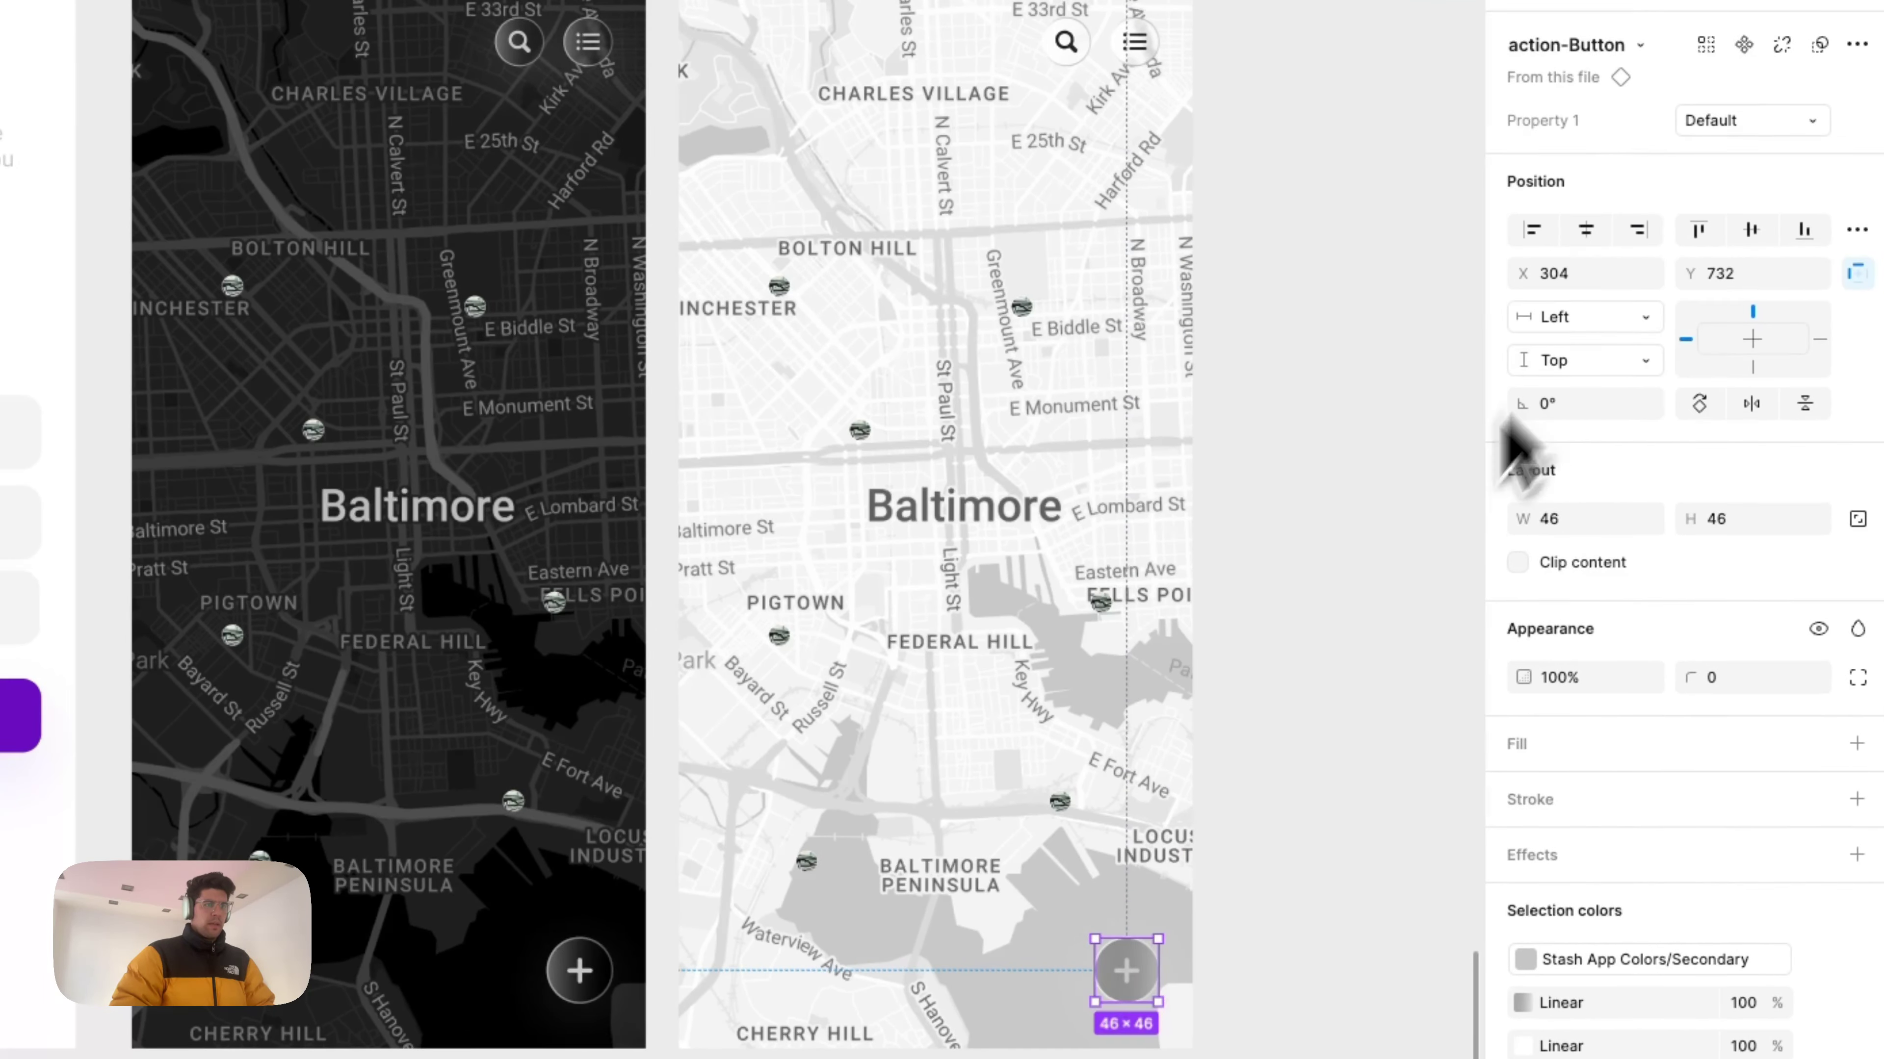
Step: Copy the linear fill of the light search button's circle onto the plus button's circle in the light Home frame
{"action": "scroll", "coordinate": [1337, 681], "scroll_direction": "down", "scroll_amount": 2}
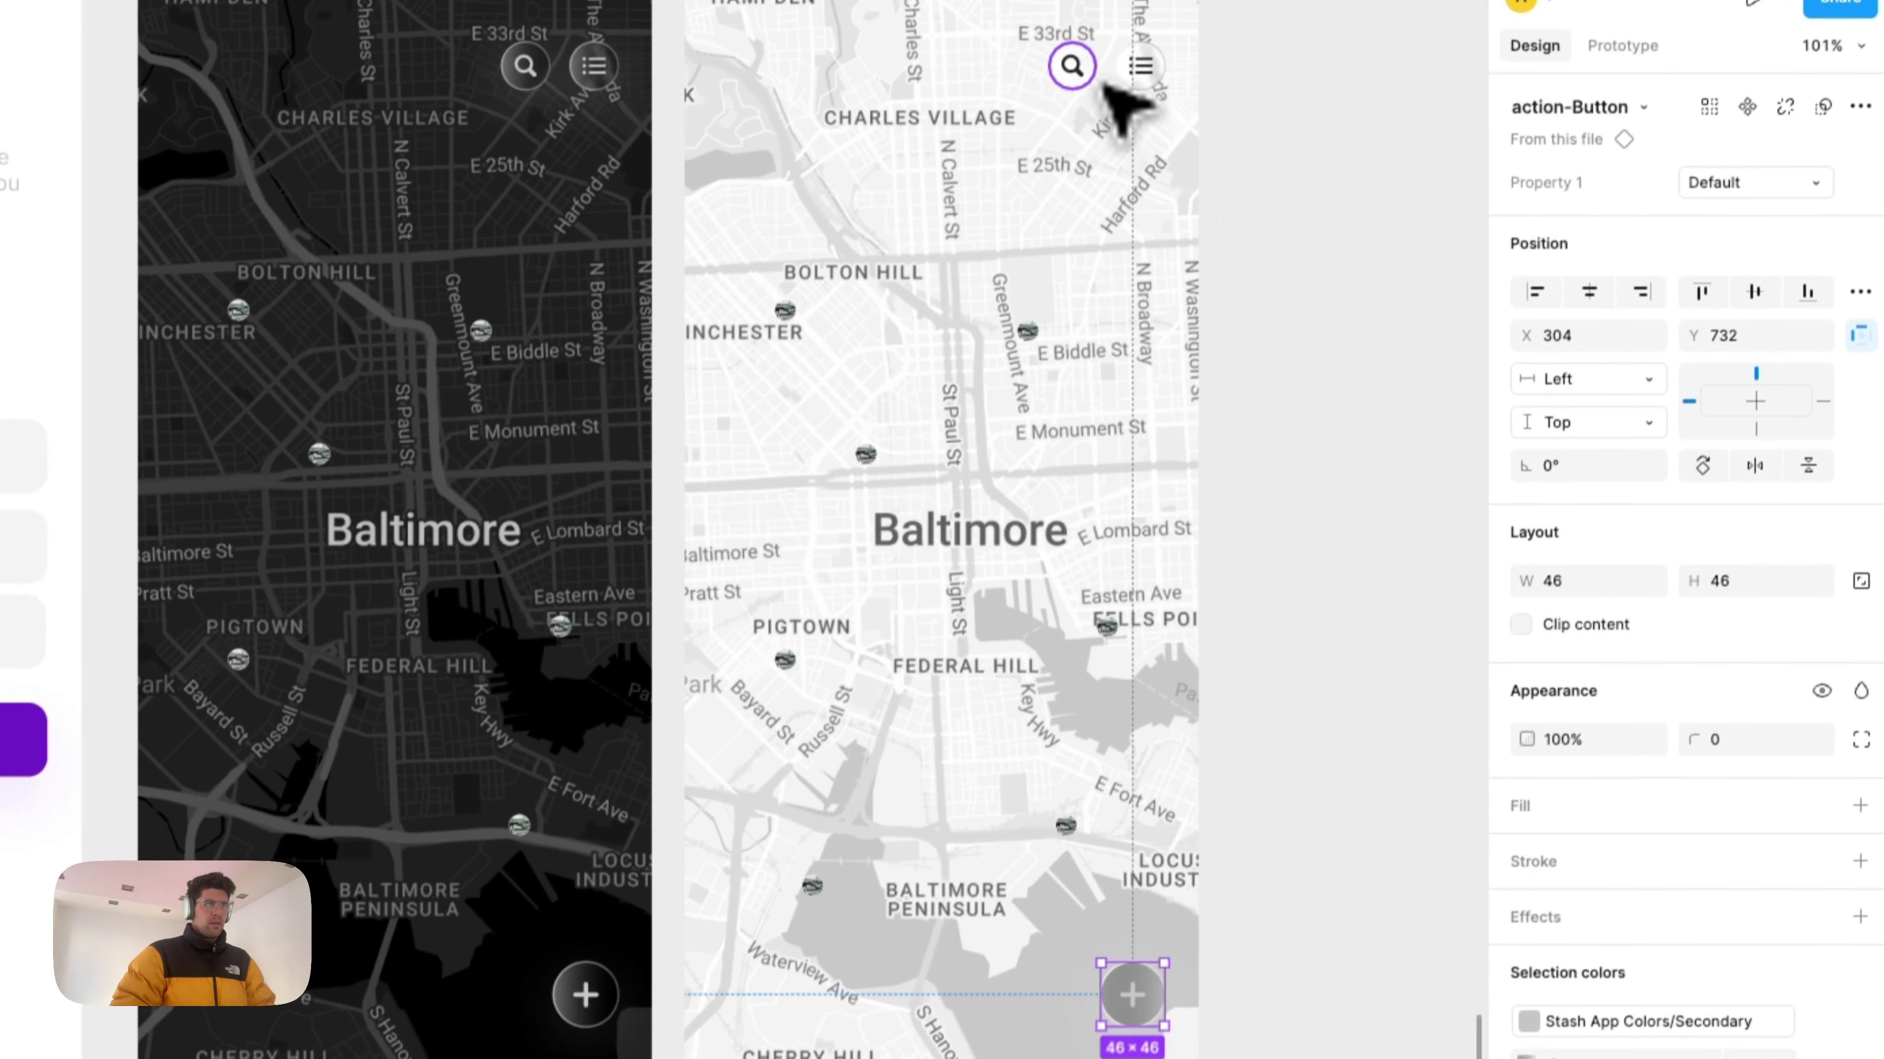
{"action": "left_click", "coordinate": [1068, 13]}
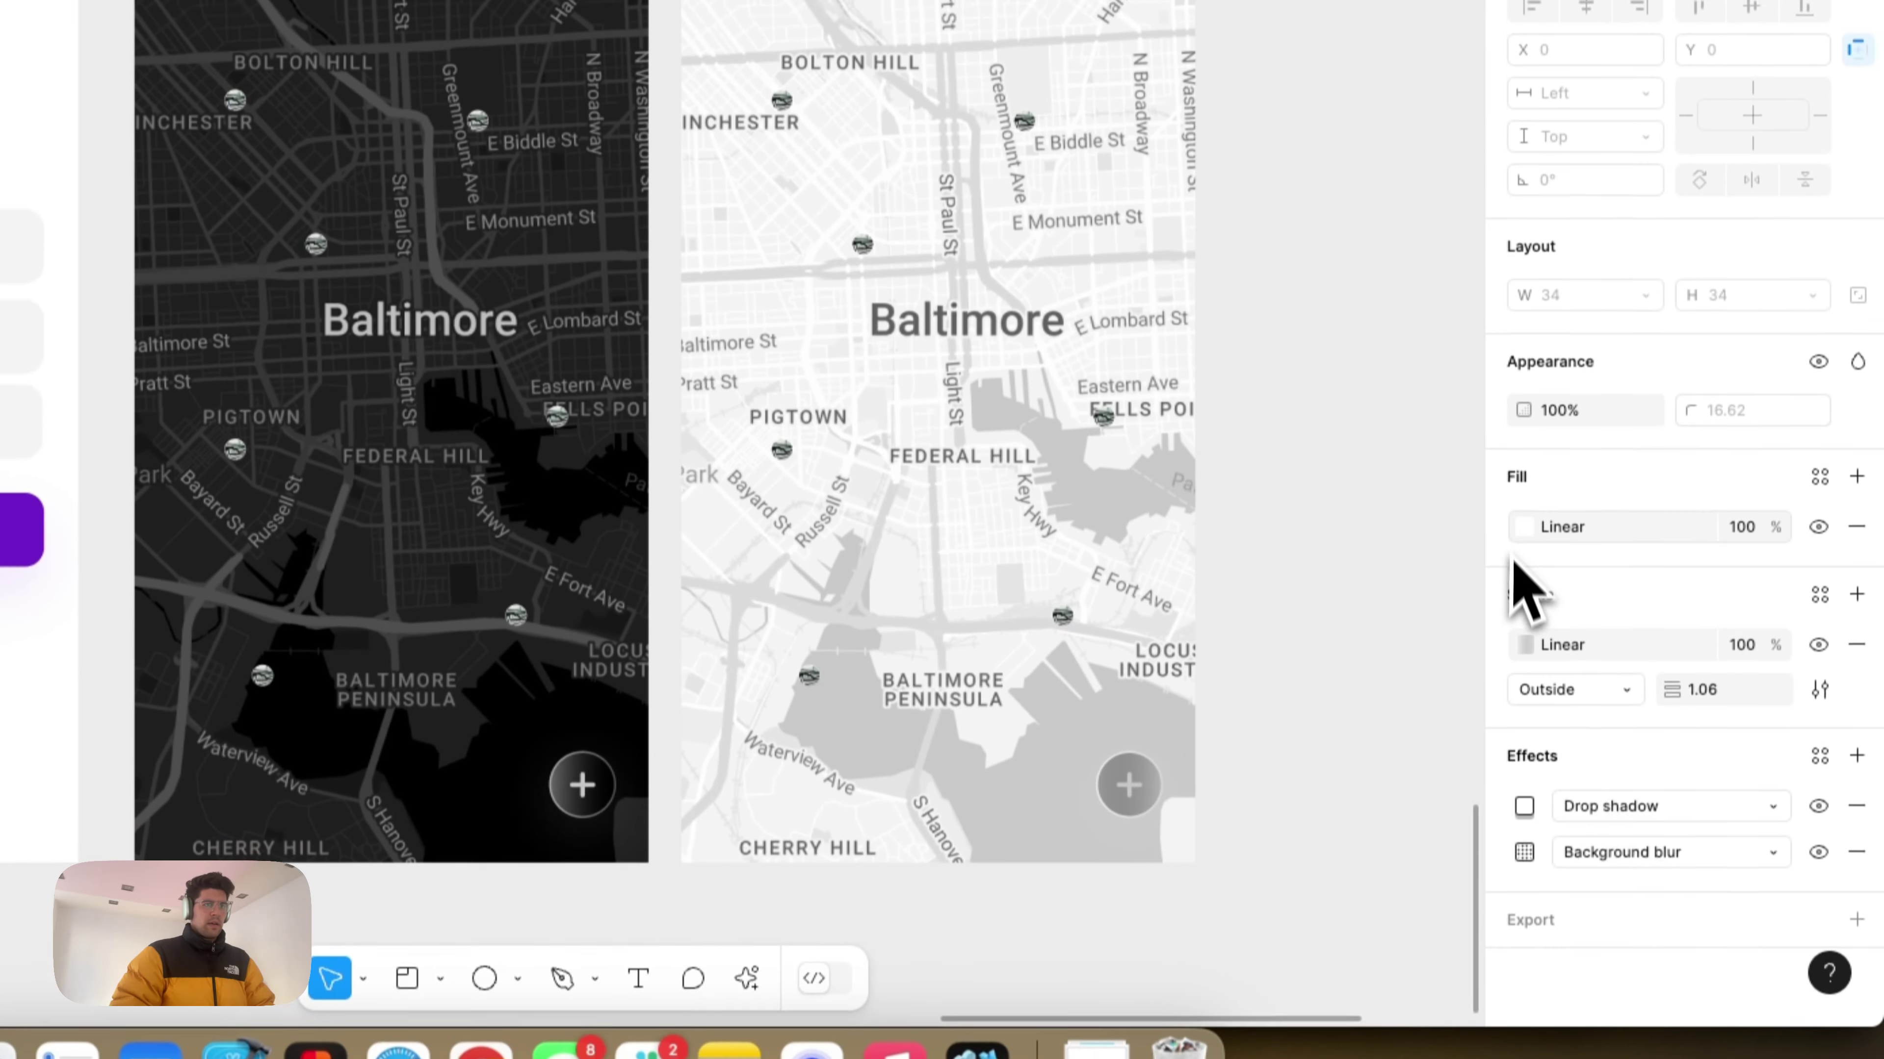
{"action": "left_click", "coordinate": [1520, 686]}
{"action": "left_click", "coordinate": [1148, 927]}
{"action": "left_click", "coordinate": [1166, 776]}
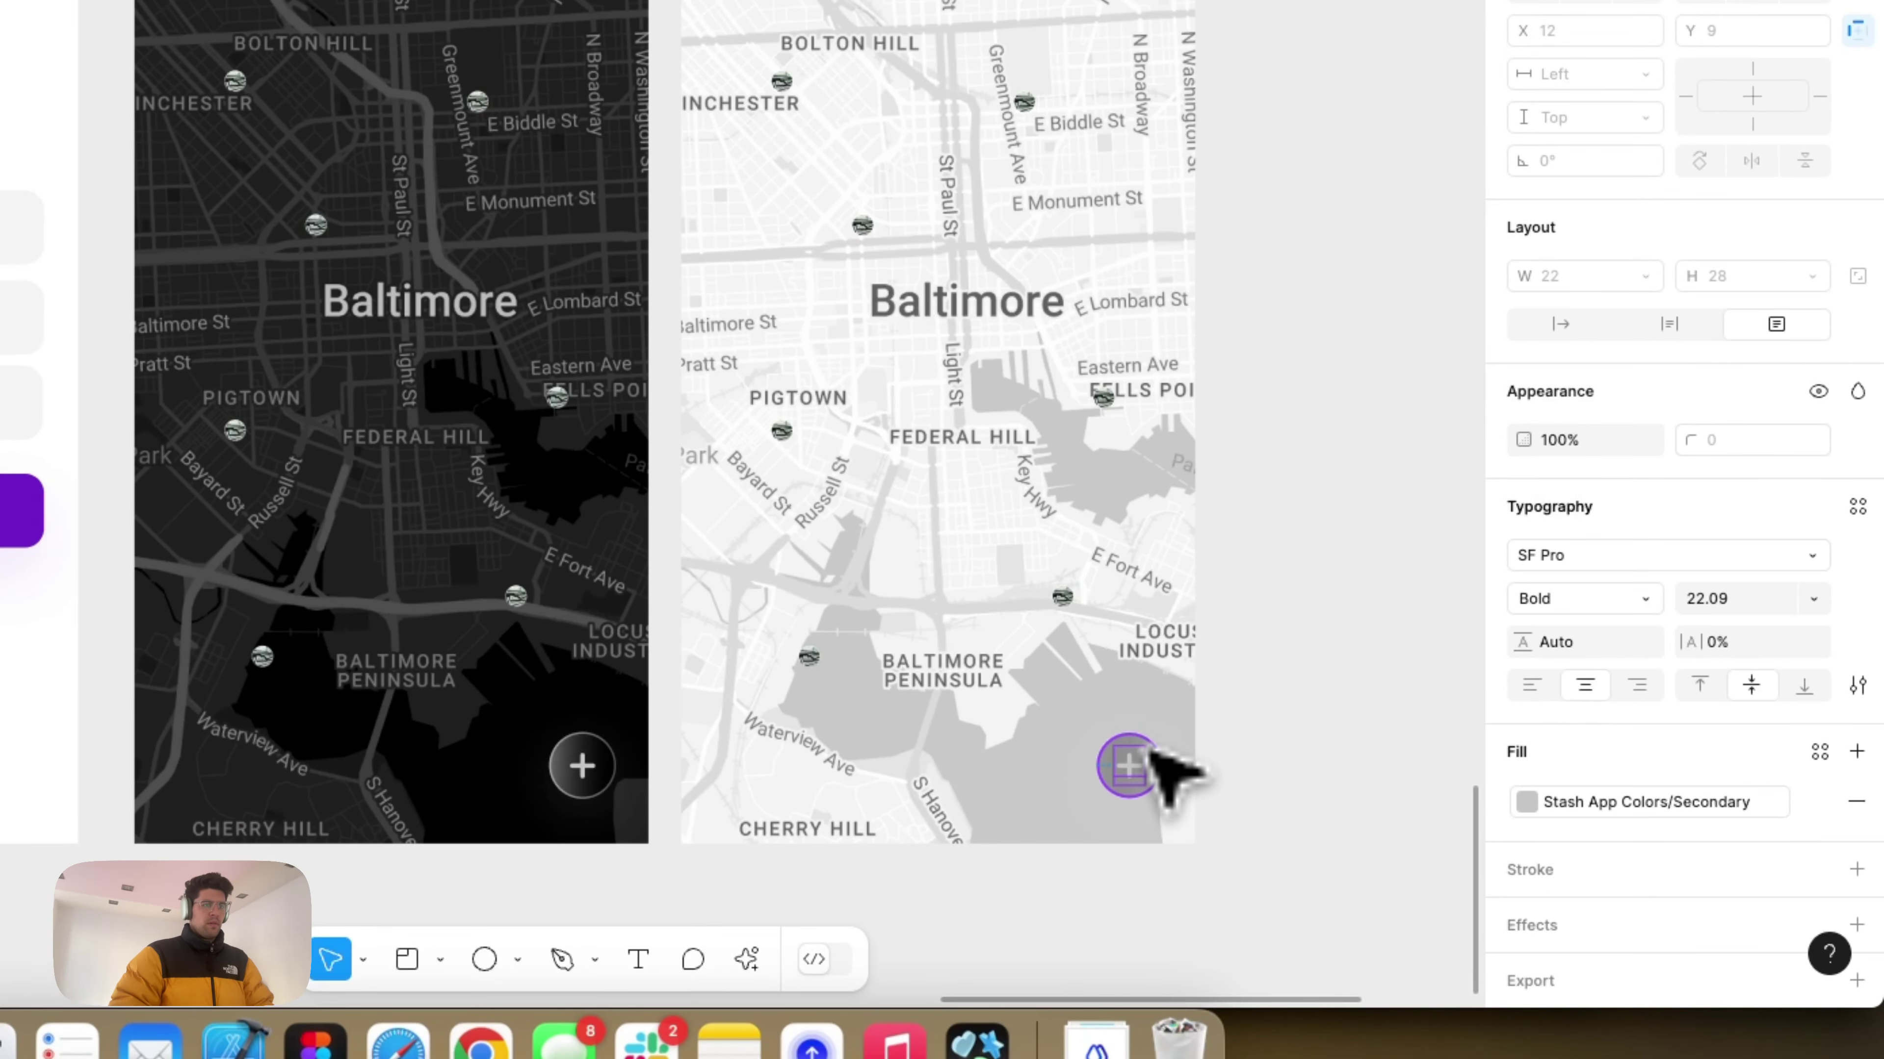
{"action": "key", "text": "Escape"}
{"action": "key", "text": "ctrl+v"}
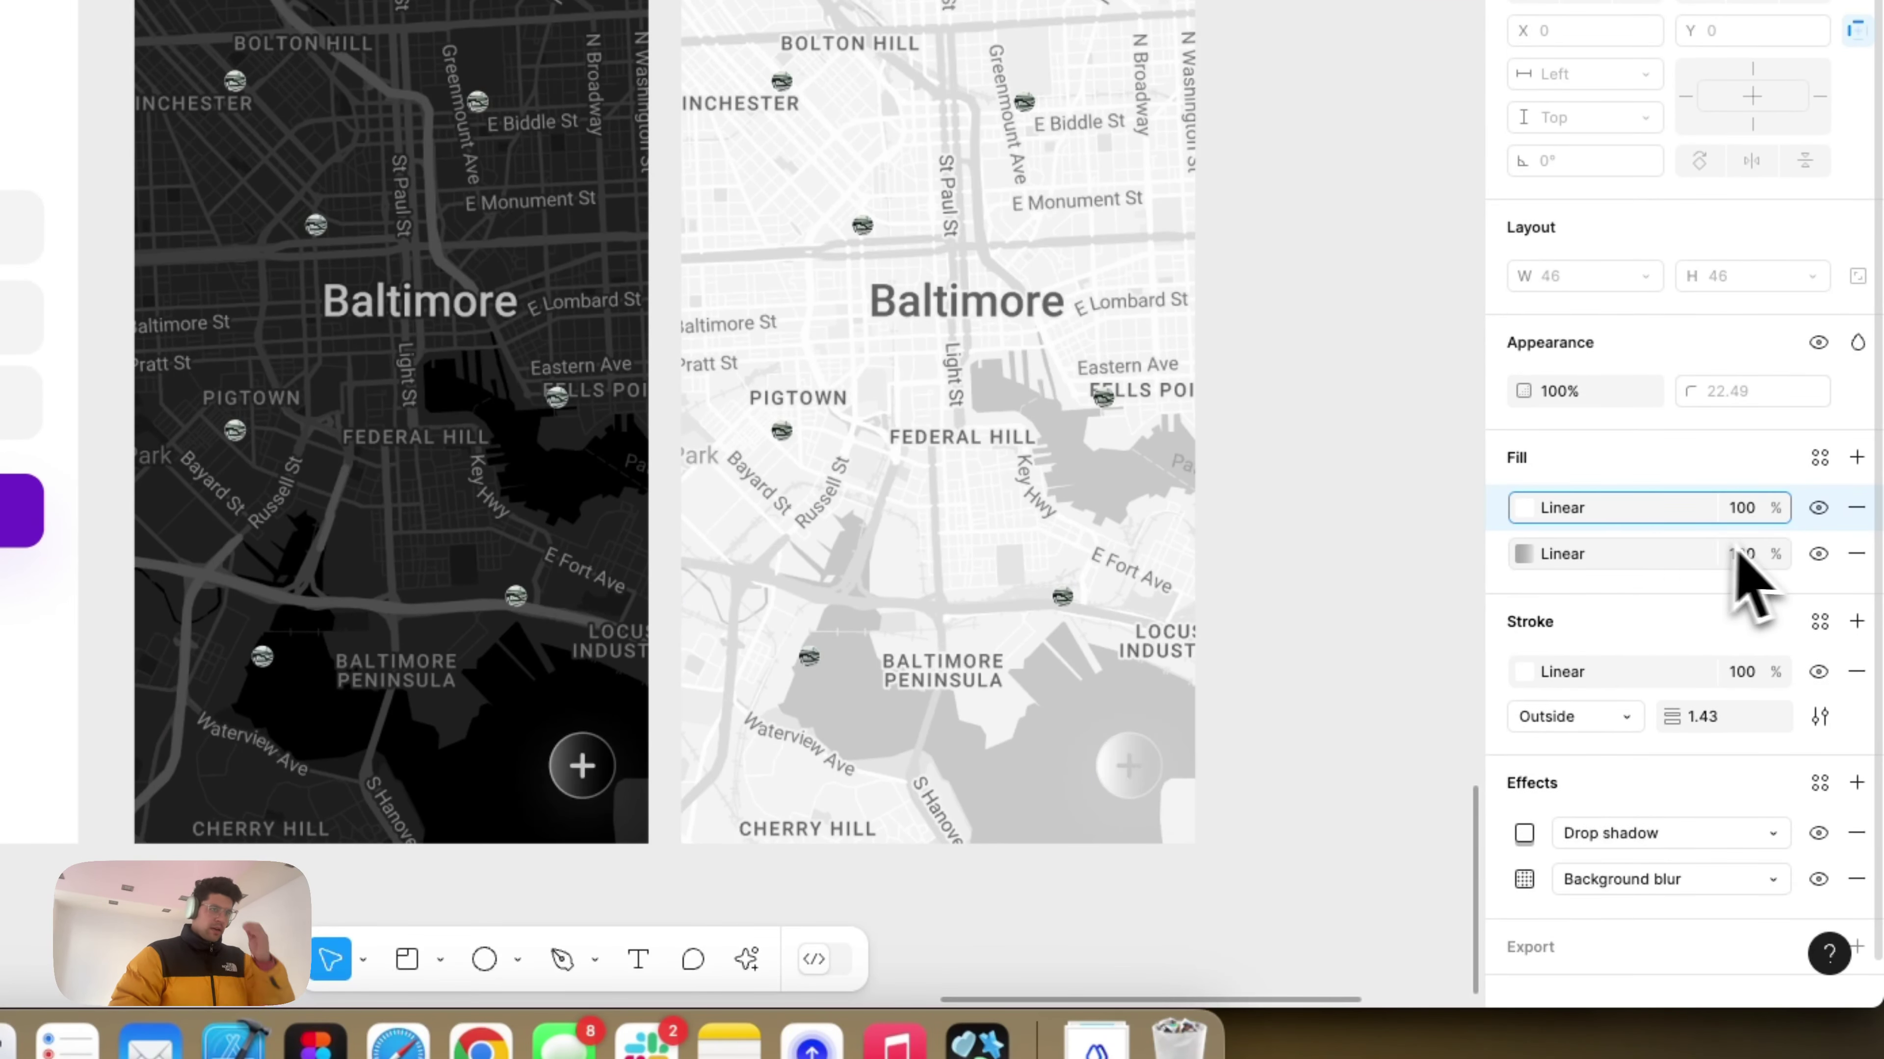
Step: Set the plus icon's fill in the light Home frame's action button to Stash App Colors/Primary
{"action": "left_click", "coordinate": [1157, 776]}
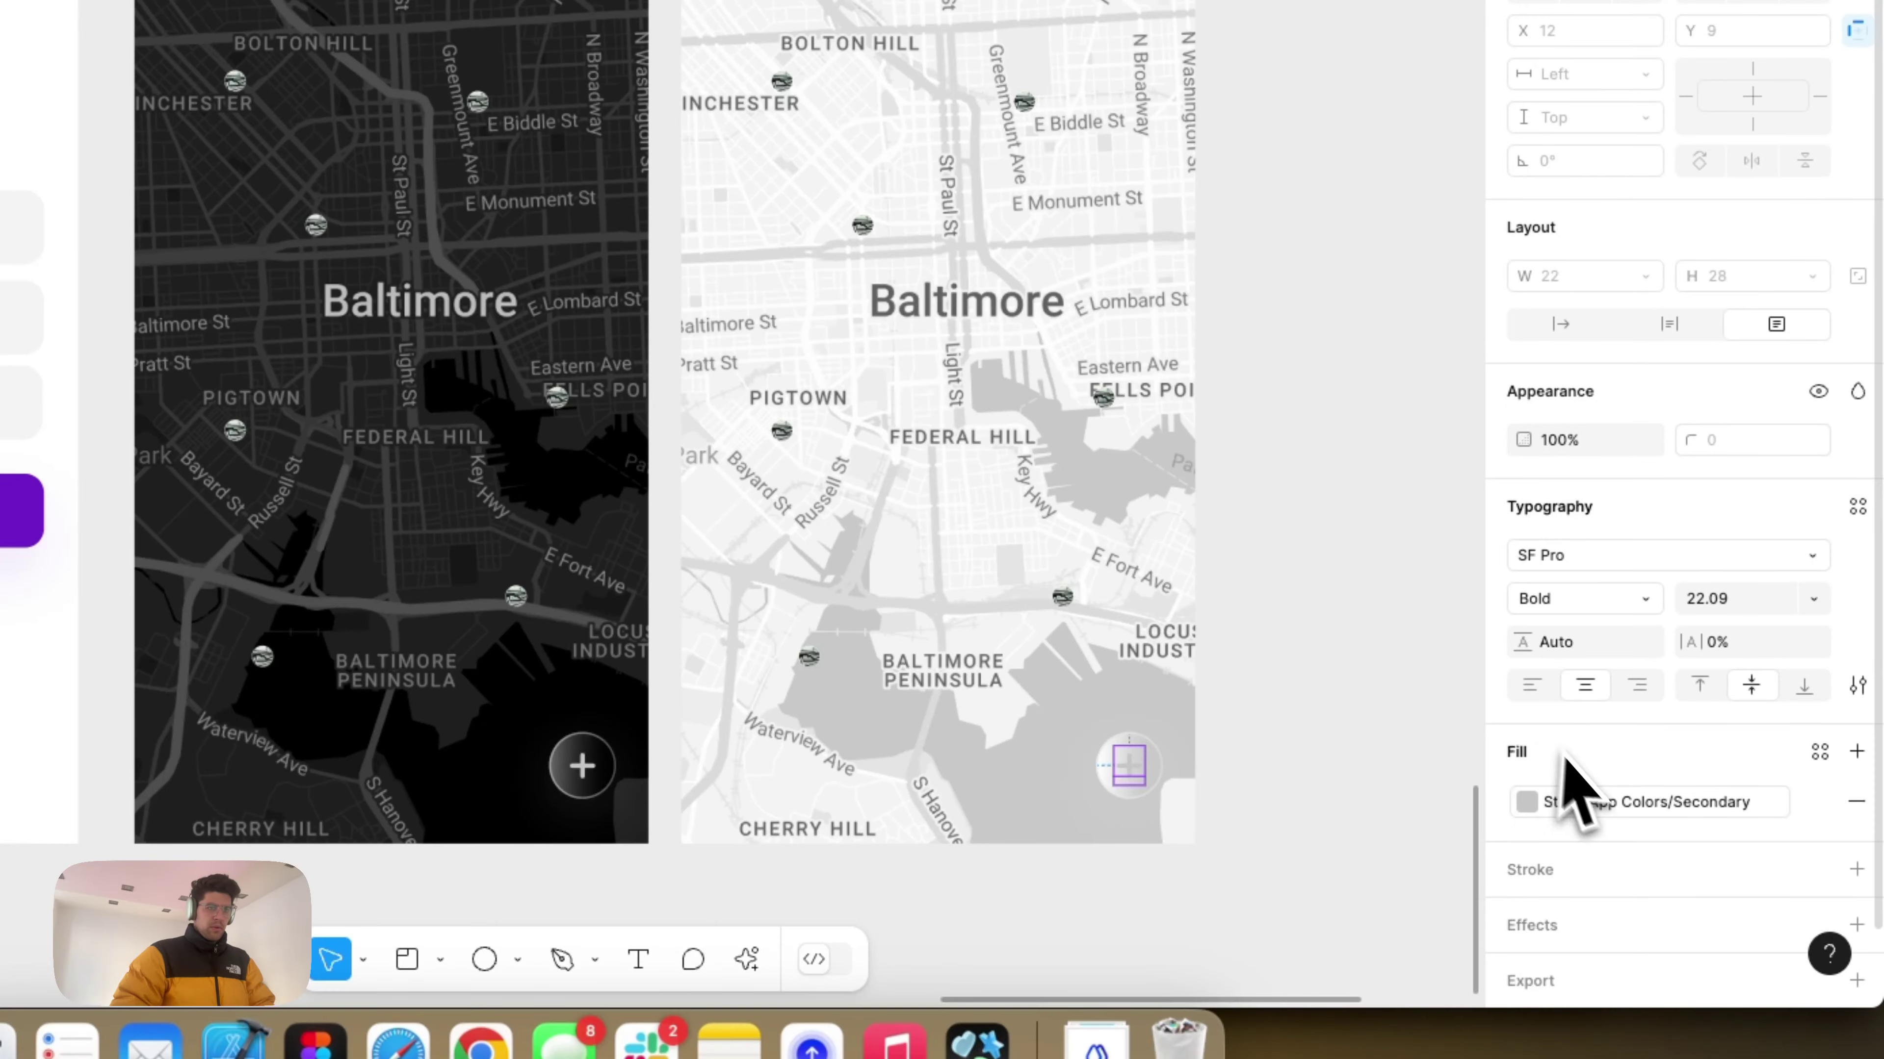
{"action": "left_click", "coordinate": [1526, 801]}
{"action": "left_click", "coordinate": [1201, 940]}
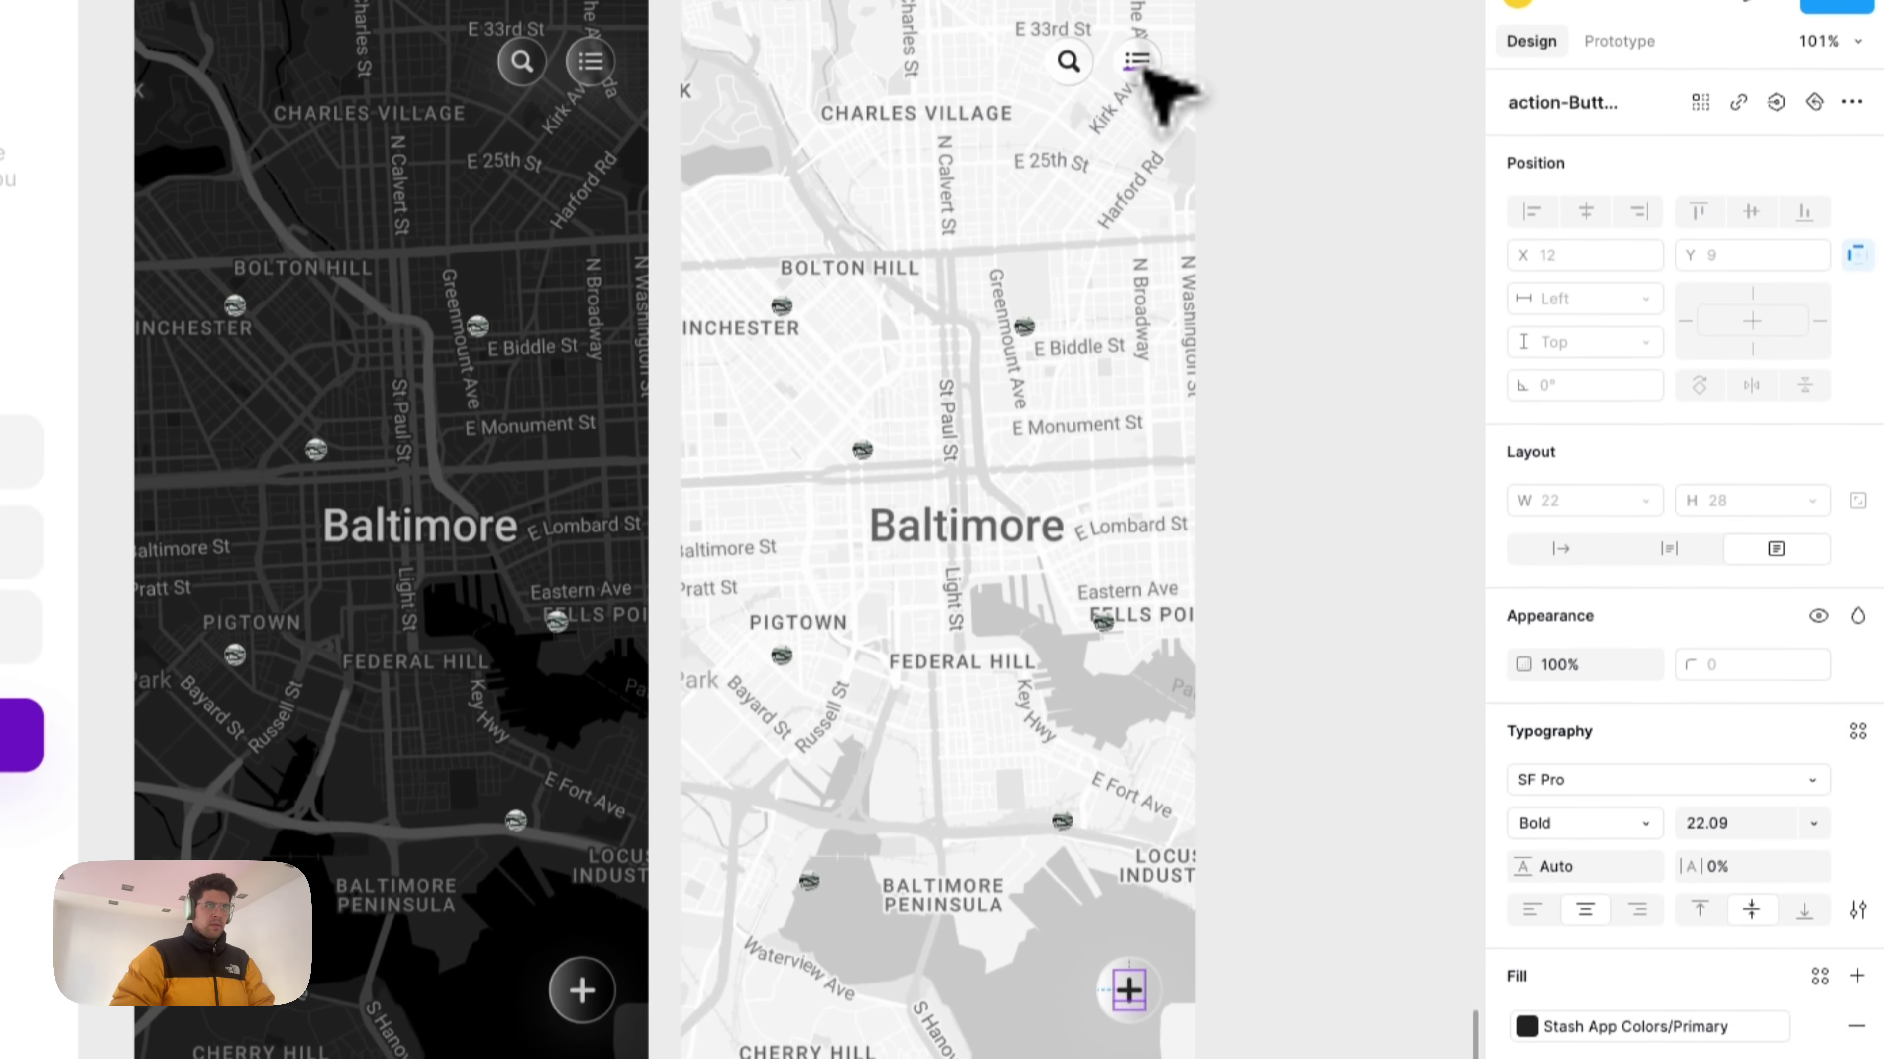
Step: Copy the linear stroke of the light list button's circle onto the plus button's circle
{"action": "left_click", "coordinate": [1142, 61]}
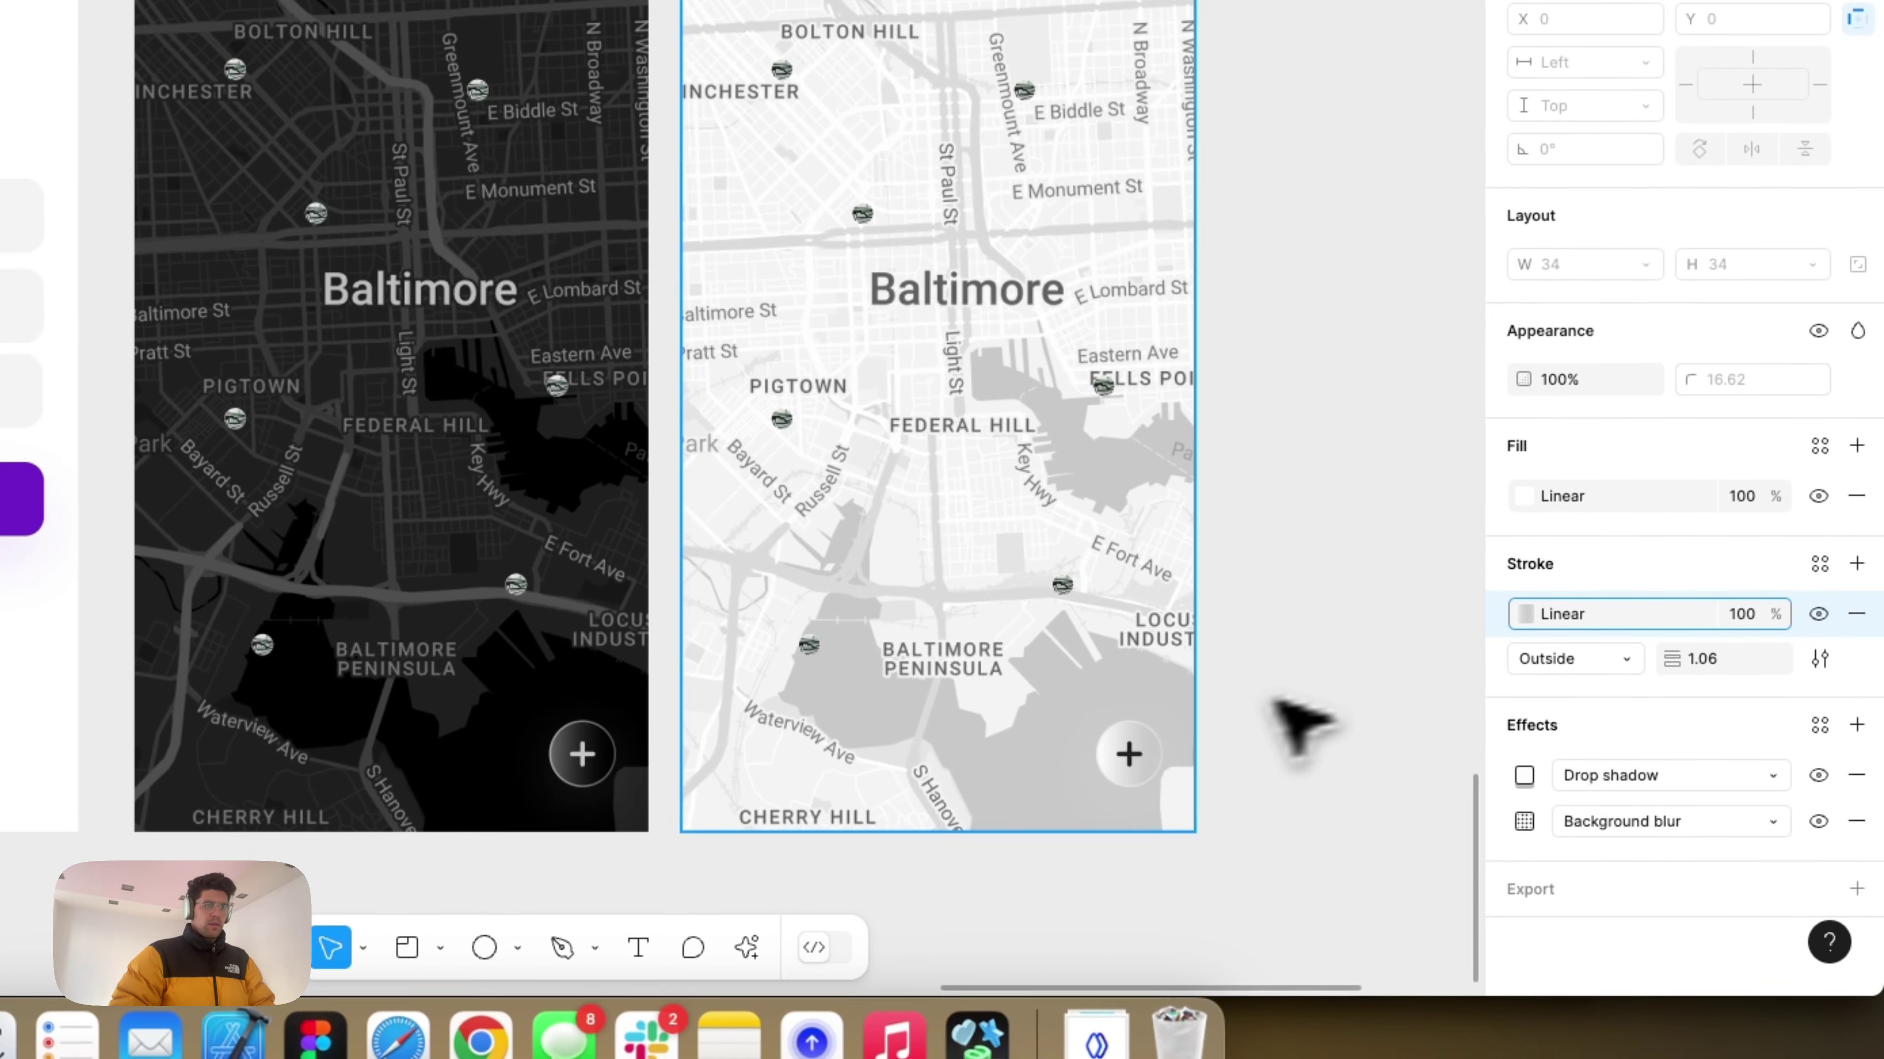
{"action": "left_click", "coordinate": [1145, 928]}
{"action": "left_click", "coordinate": [1527, 664]}
{"action": "key", "text": "super+v"}
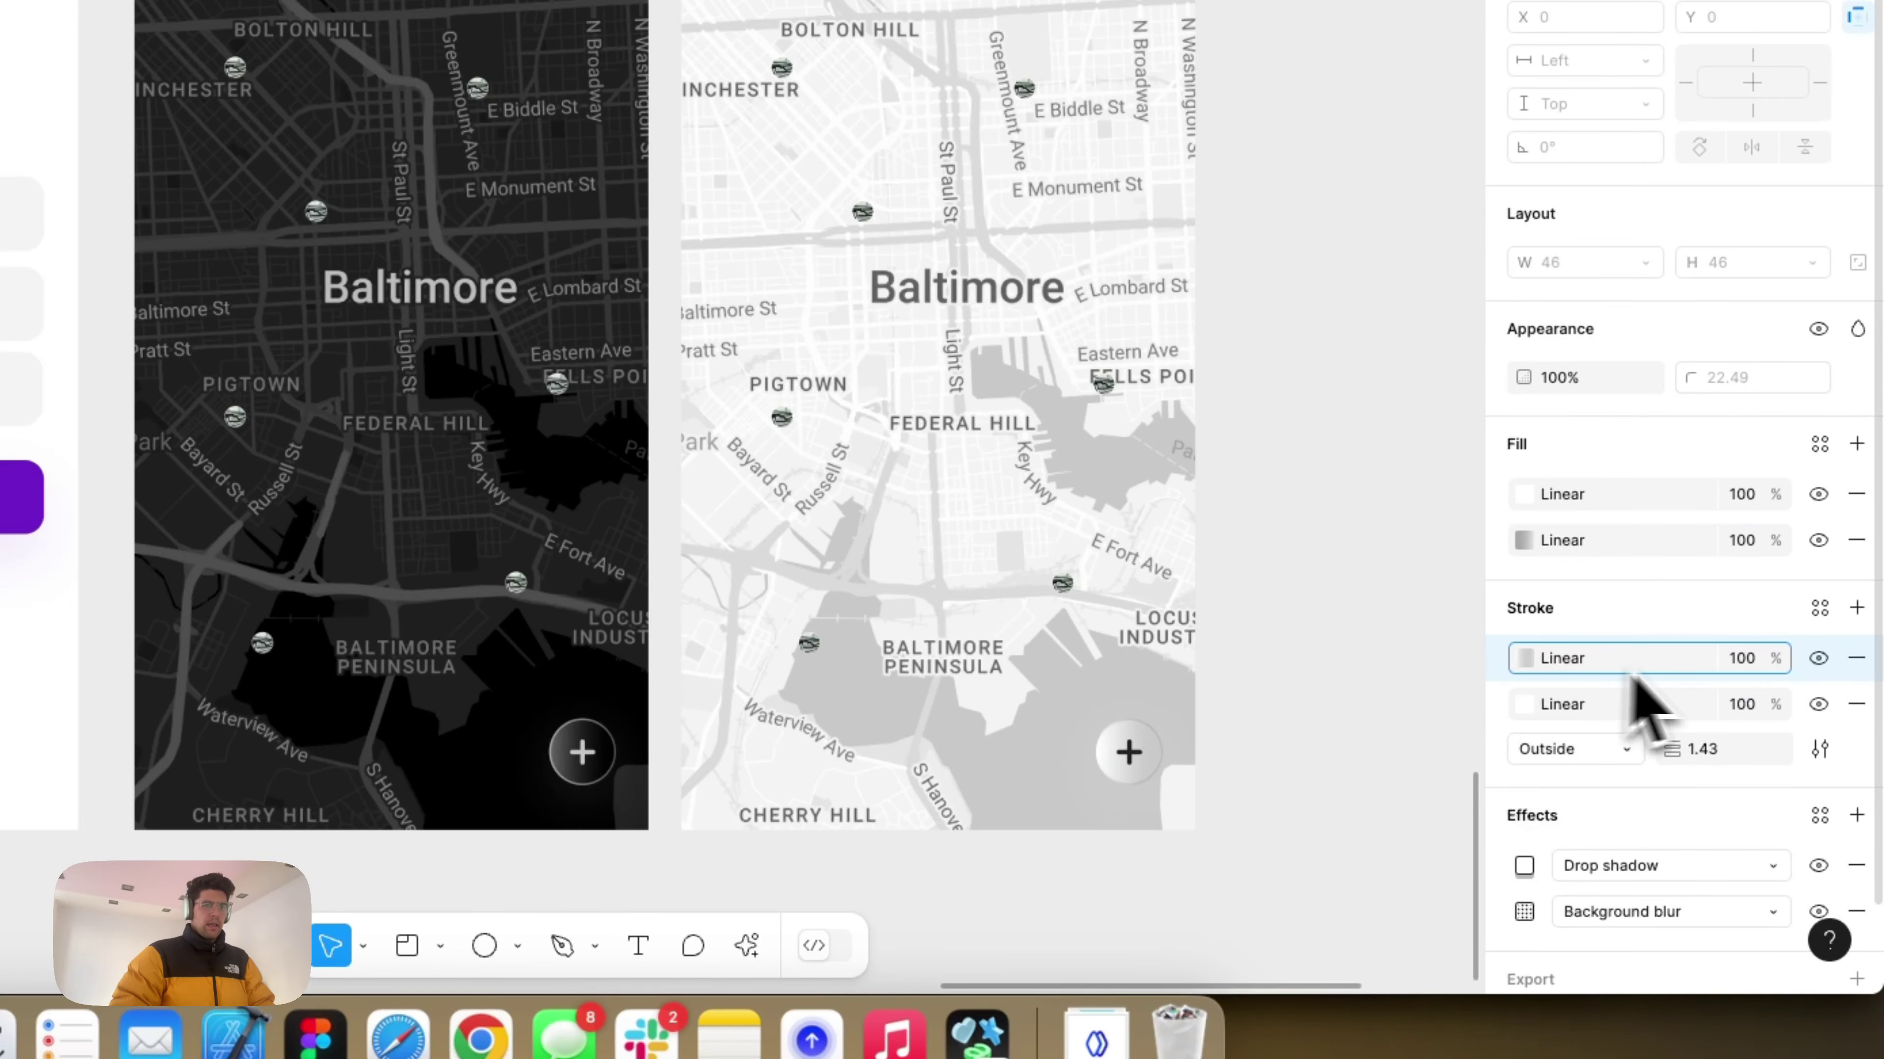
Step: Remove the lower of the two linear strokes from the plus button's circle in the light Home frame and deselect it
{"action": "left_click", "coordinate": [1854, 705]}
{"action": "left_click", "coordinate": [1390, 675]}
{"action": "scroll", "coordinate": [1390, 675], "scroll_direction": "down", "scroll_amount": 3}
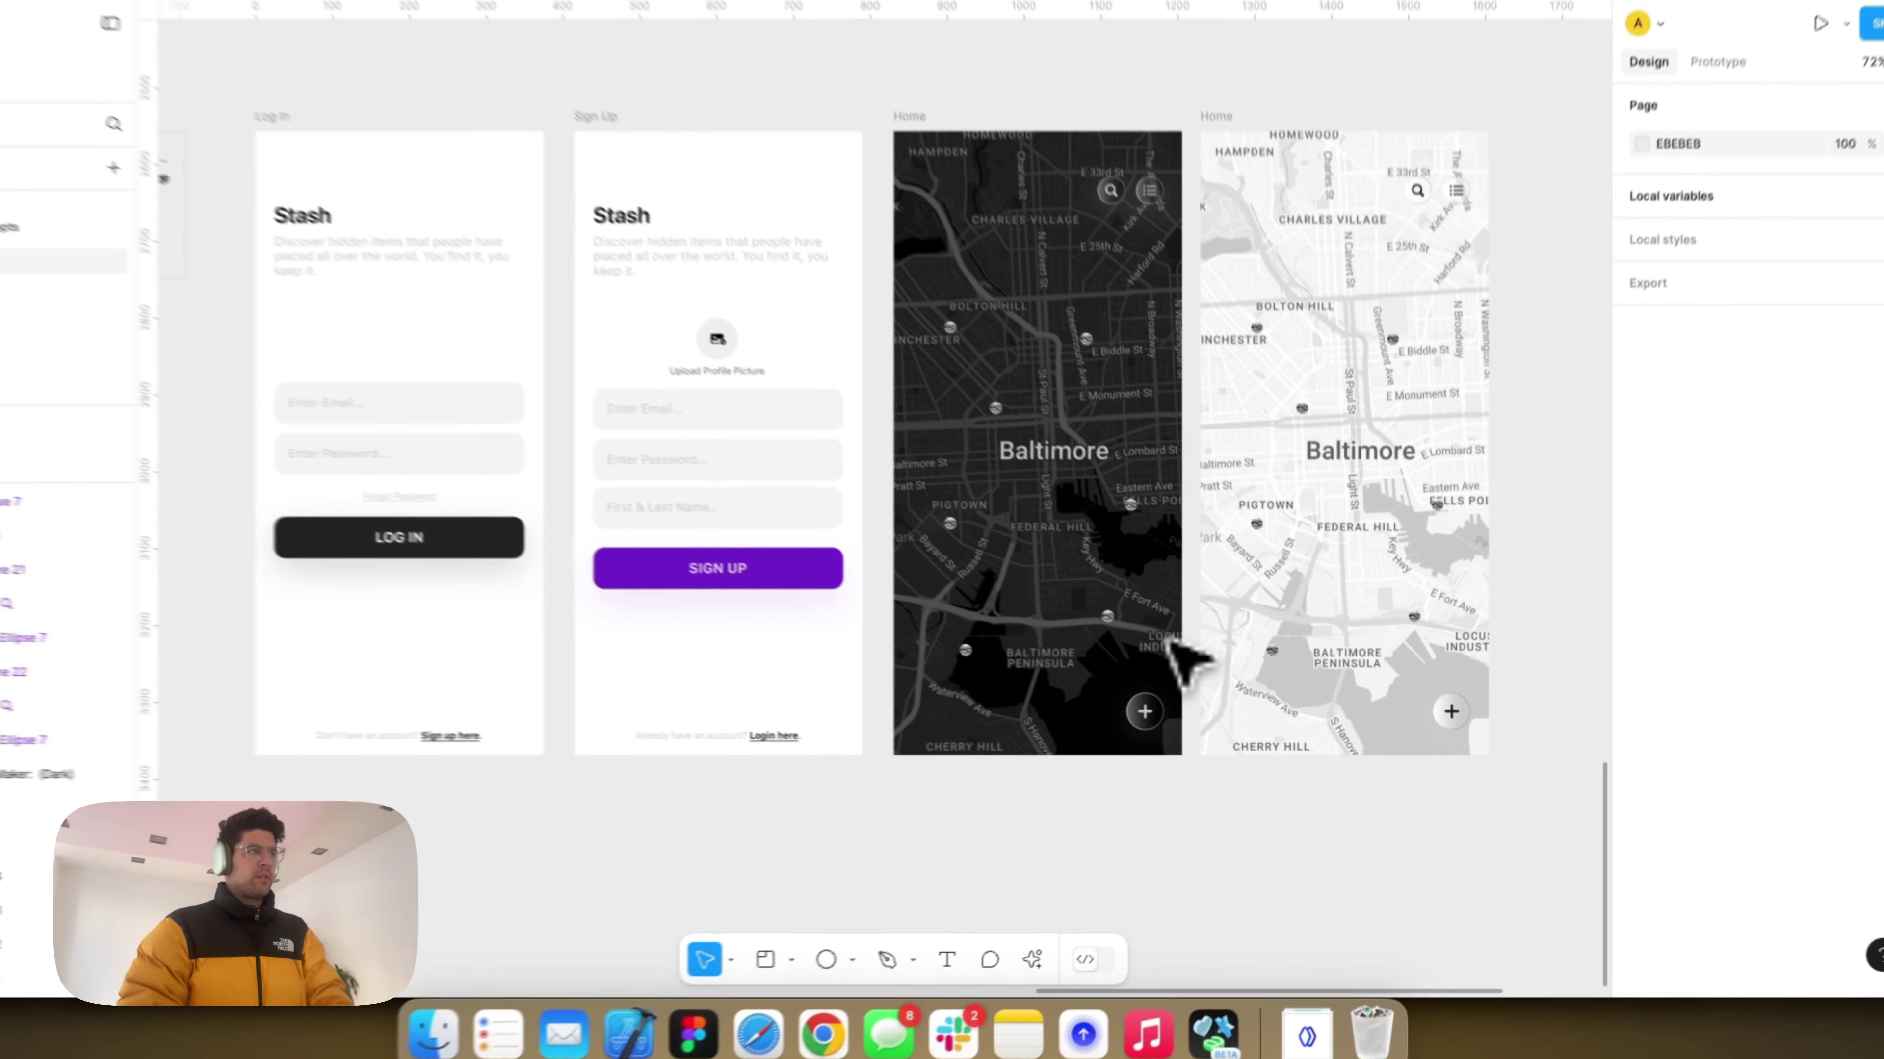
{"action": "scroll", "coordinate": [1185, 652], "scroll_direction": "down", "scroll_amount": 2}
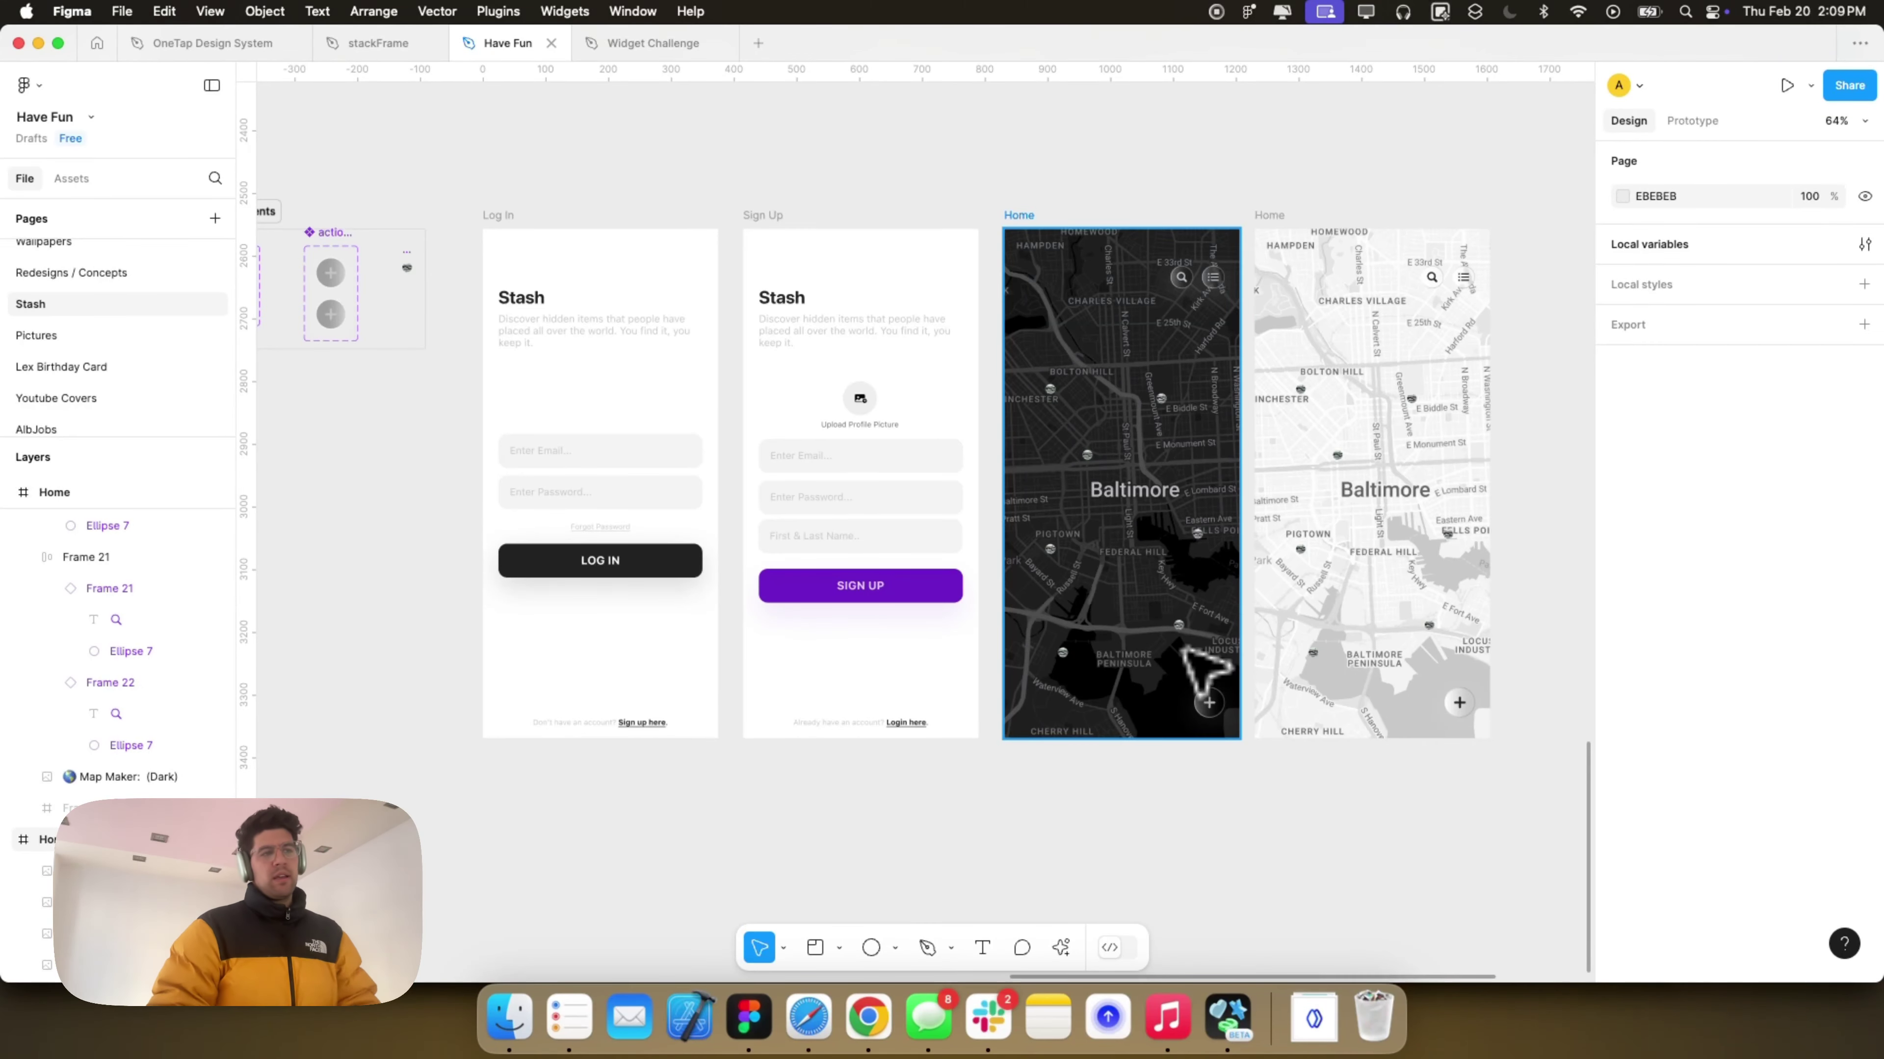
{"action": "scroll", "coordinate": [1328, 454], "scroll_direction": "up", "scroll_amount": 5}
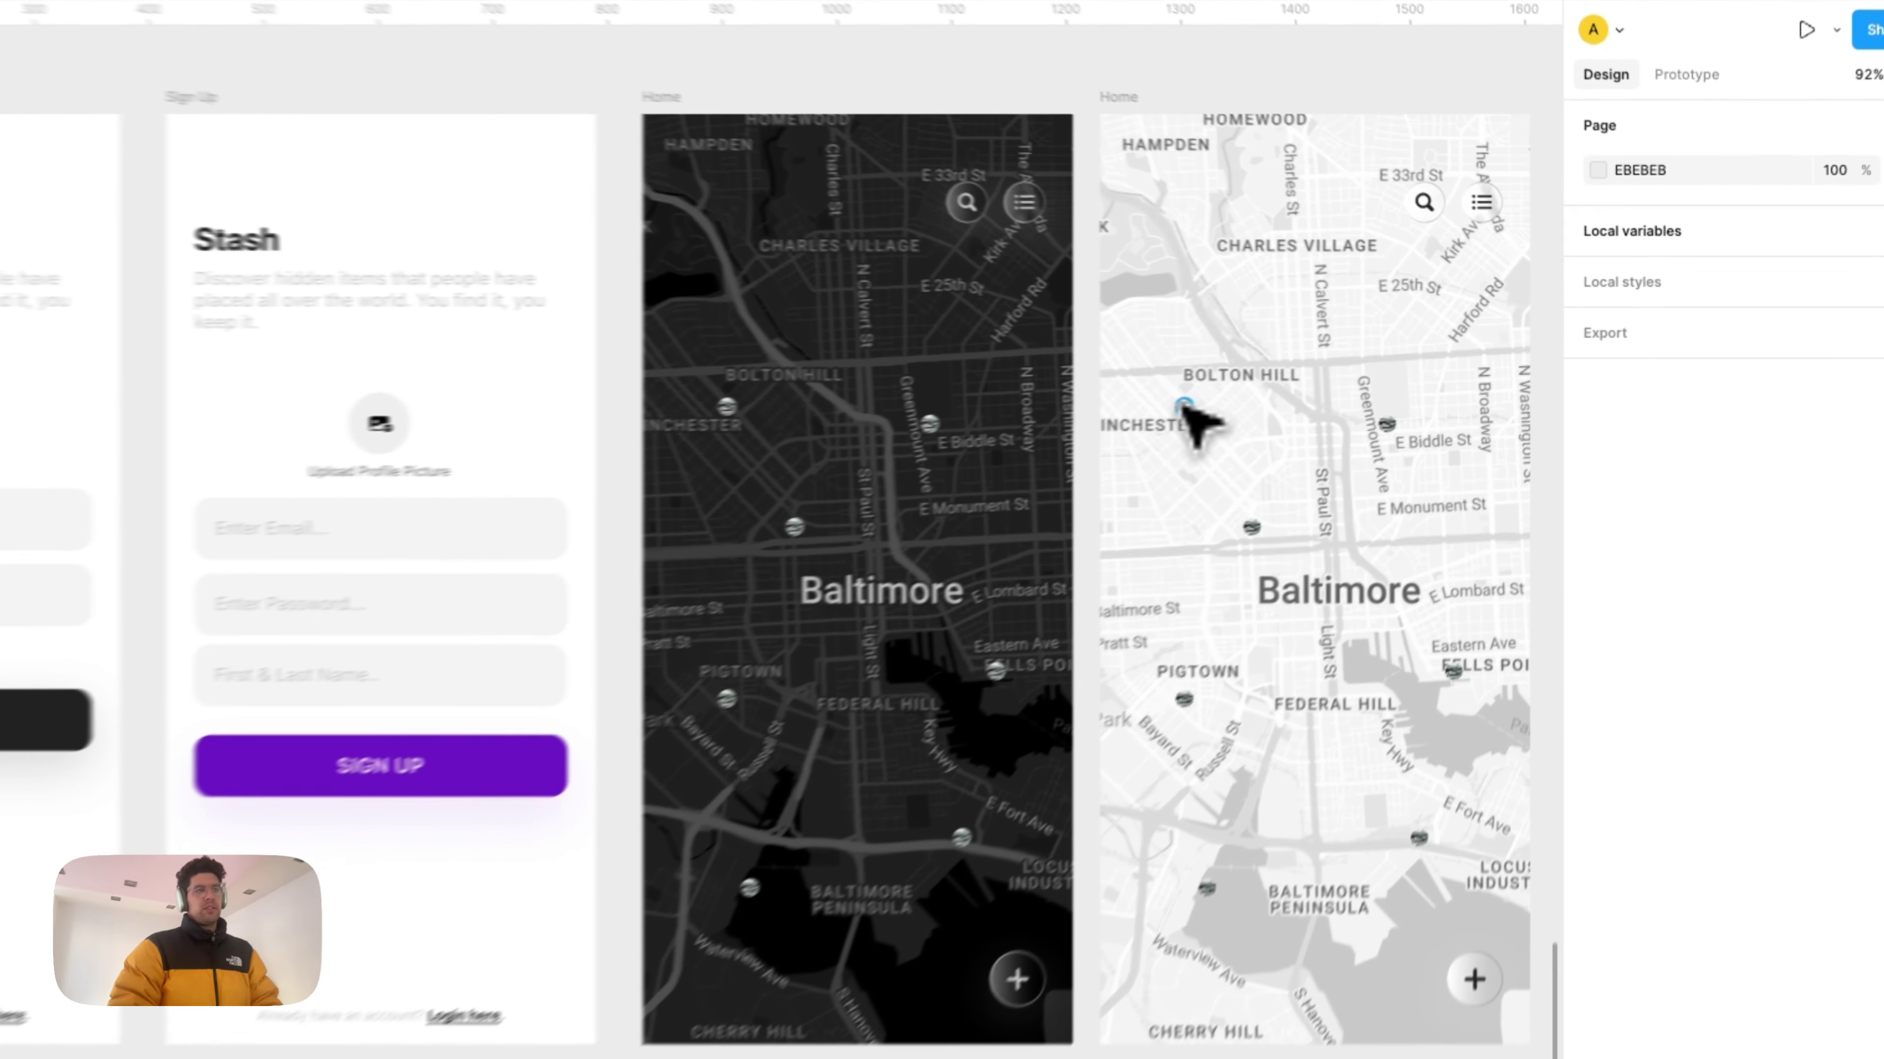
{"action": "left_click", "coordinate": [1185, 407]}
{"action": "scroll", "coordinate": [1231, 505], "scroll_direction": "down", "scroll_amount": 3}
{"action": "scroll", "coordinate": [1231, 505], "scroll_direction": "right", "scroll_amount": 2}
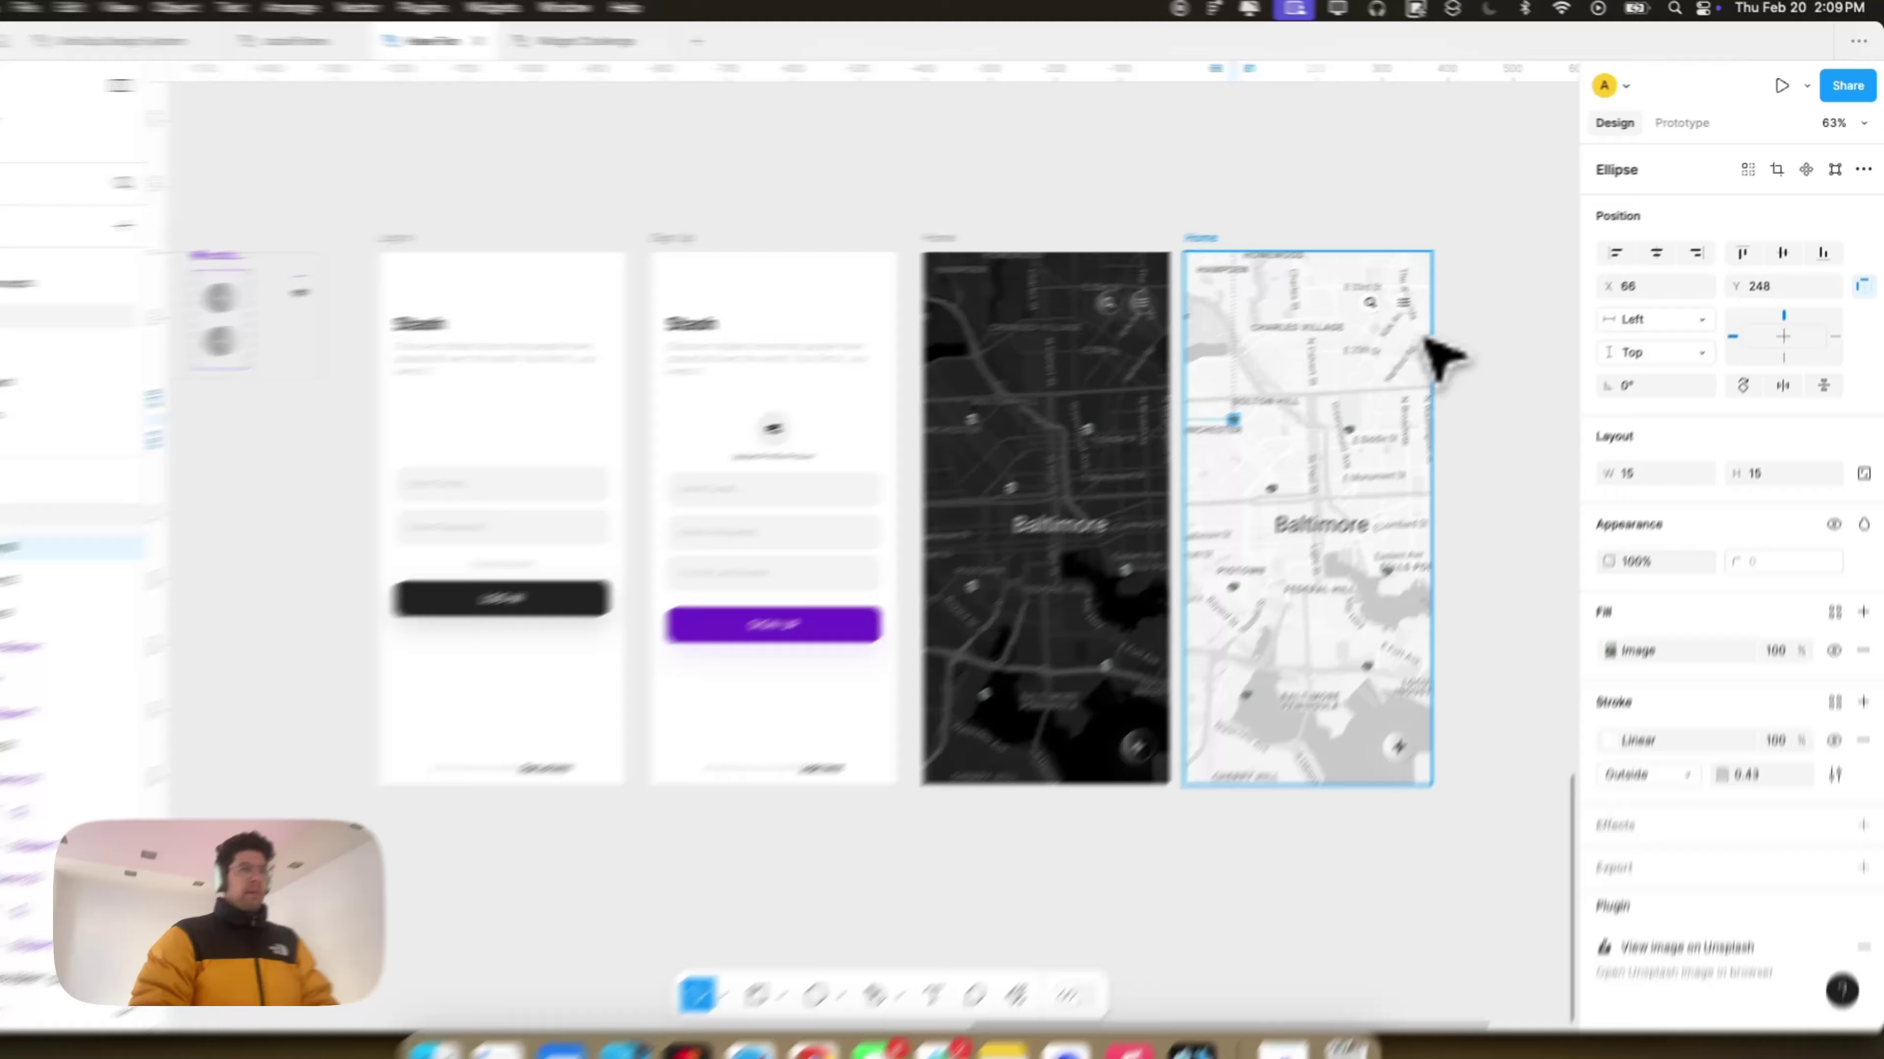
{"action": "left_click", "coordinate": [1437, 296]}
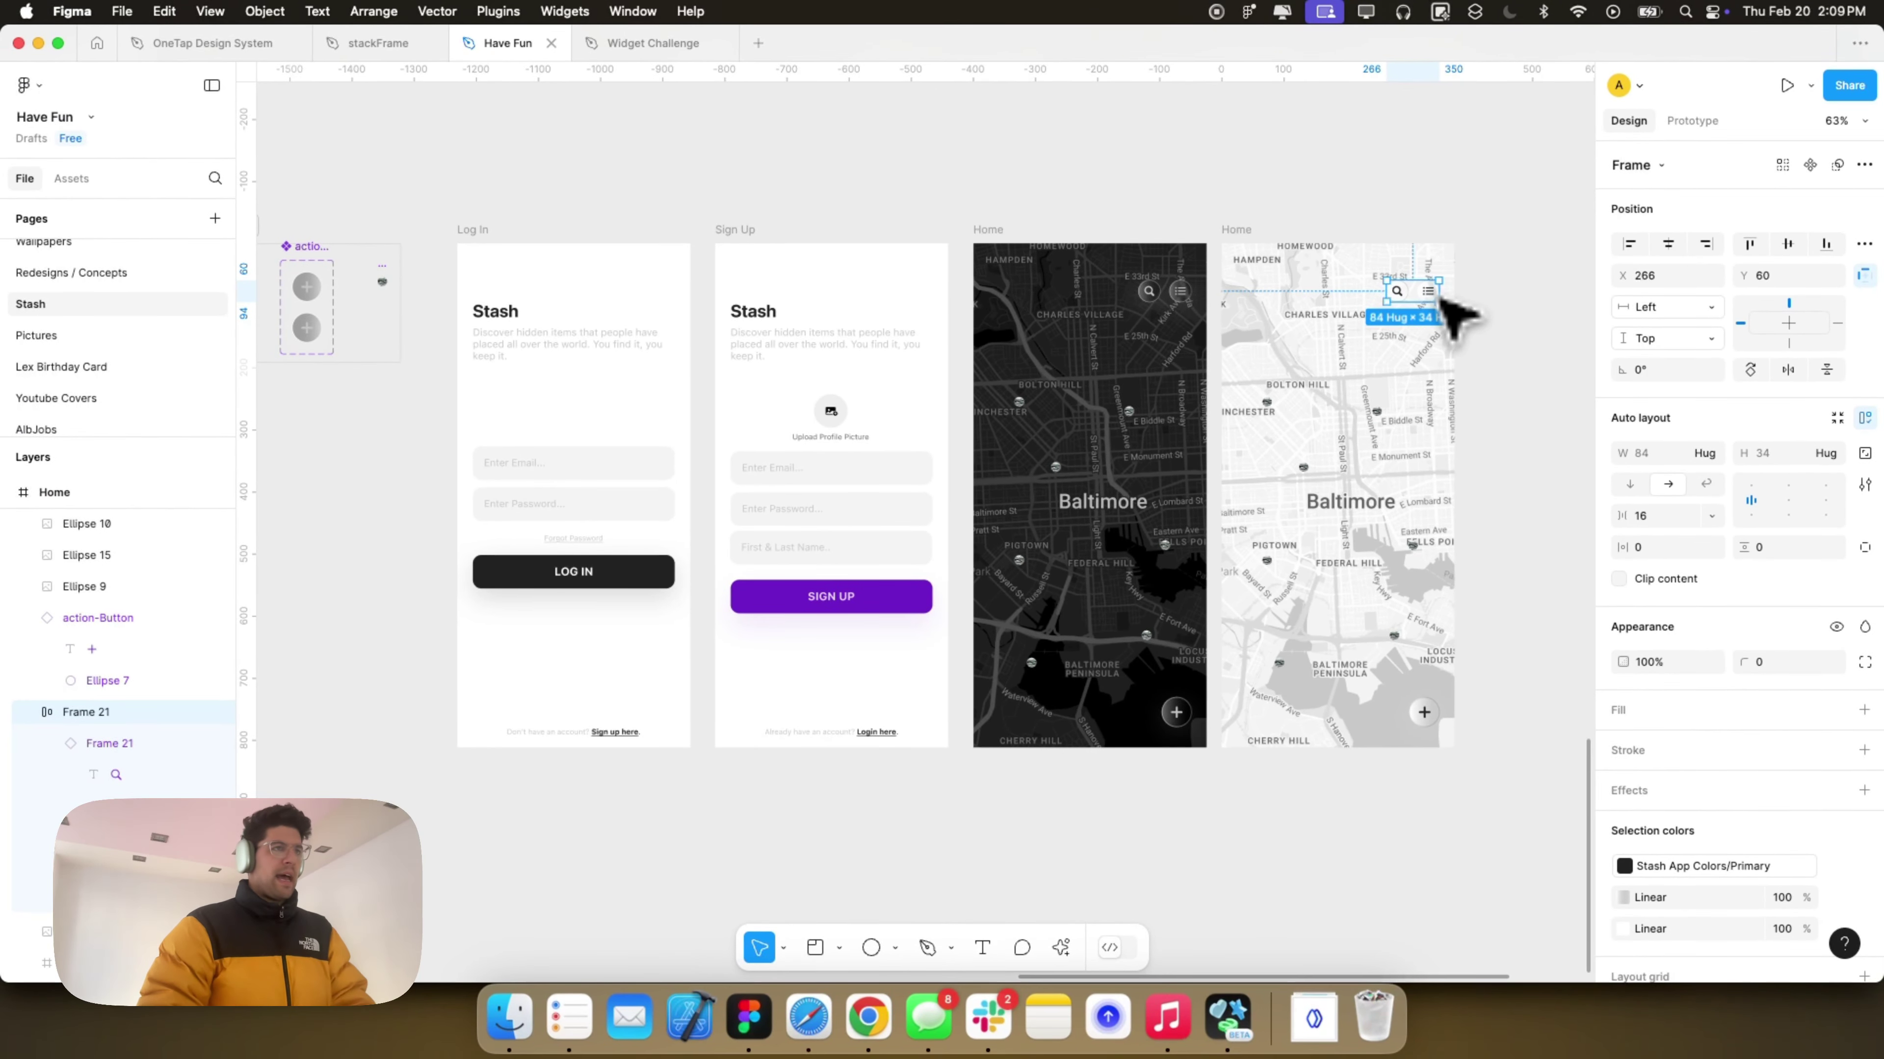
Step: Rename the light Home frame as Home - Map Light
{"action": "left_click", "coordinate": [1244, 230]}
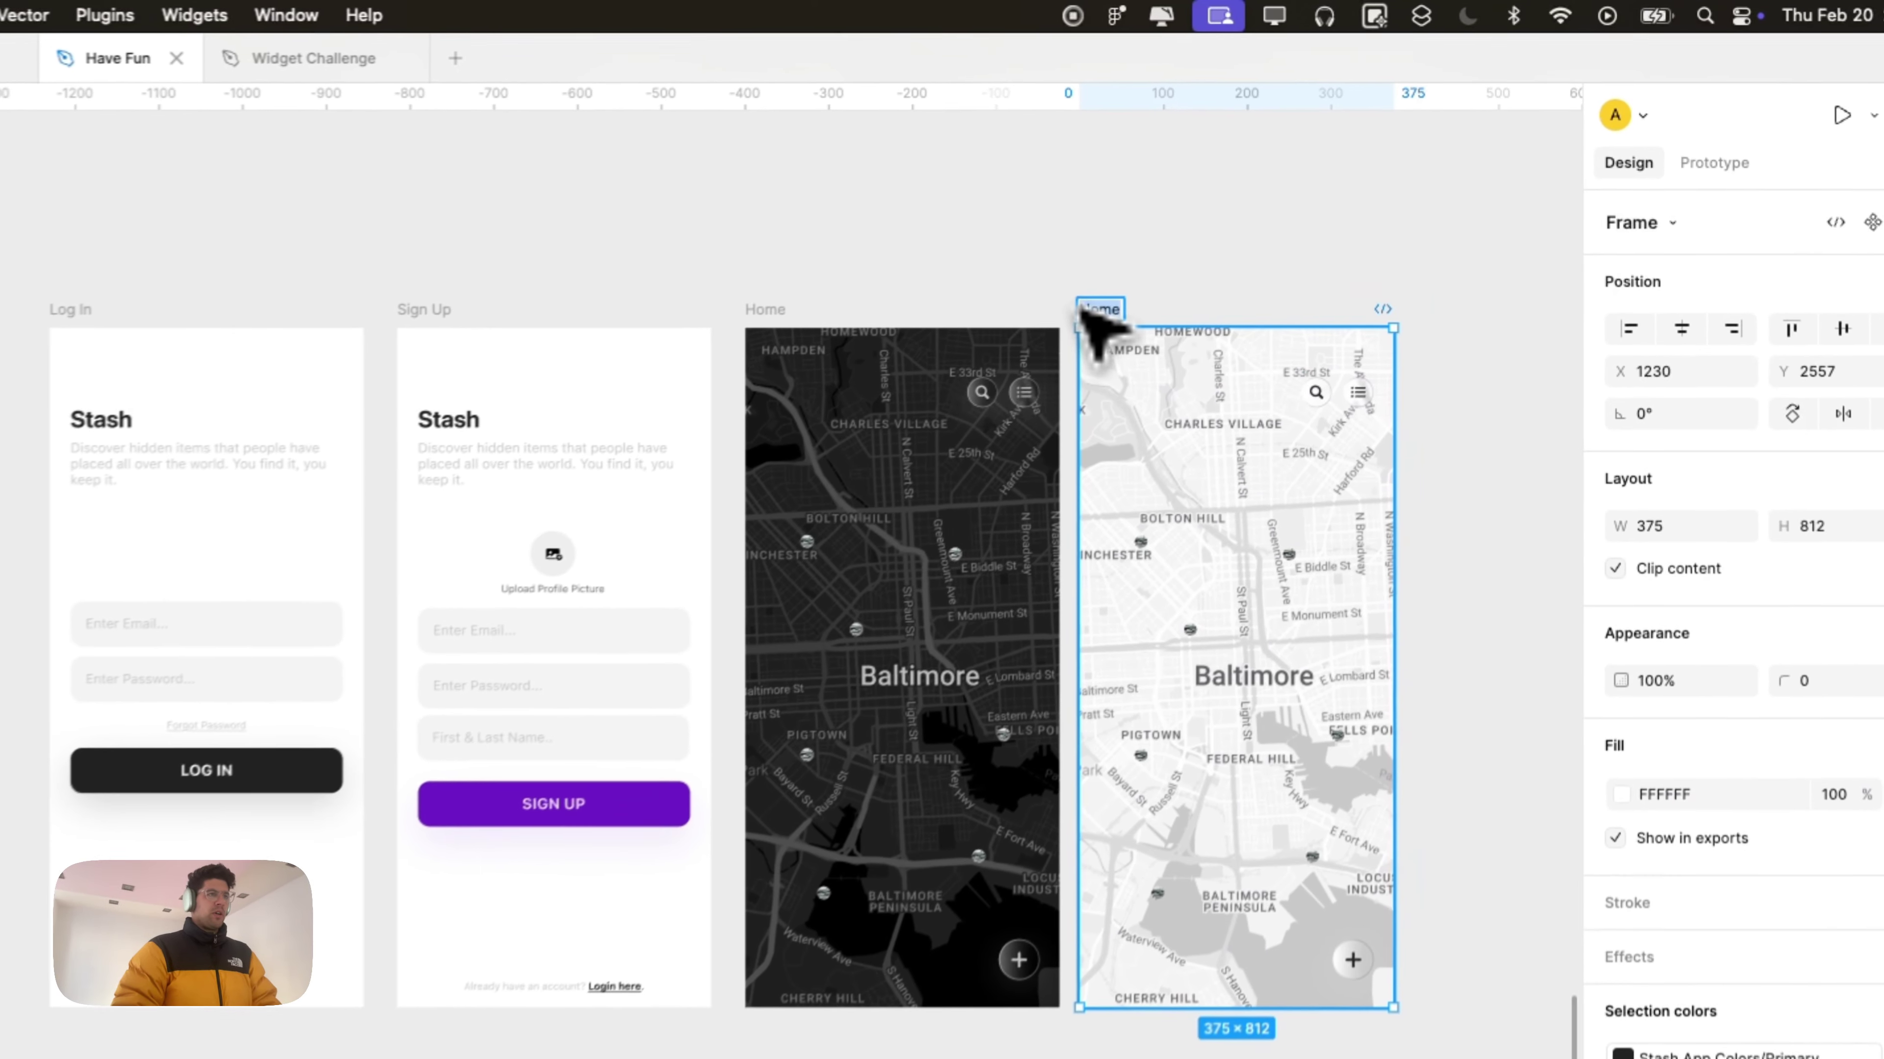
{"action": "type", "text": "Home"}
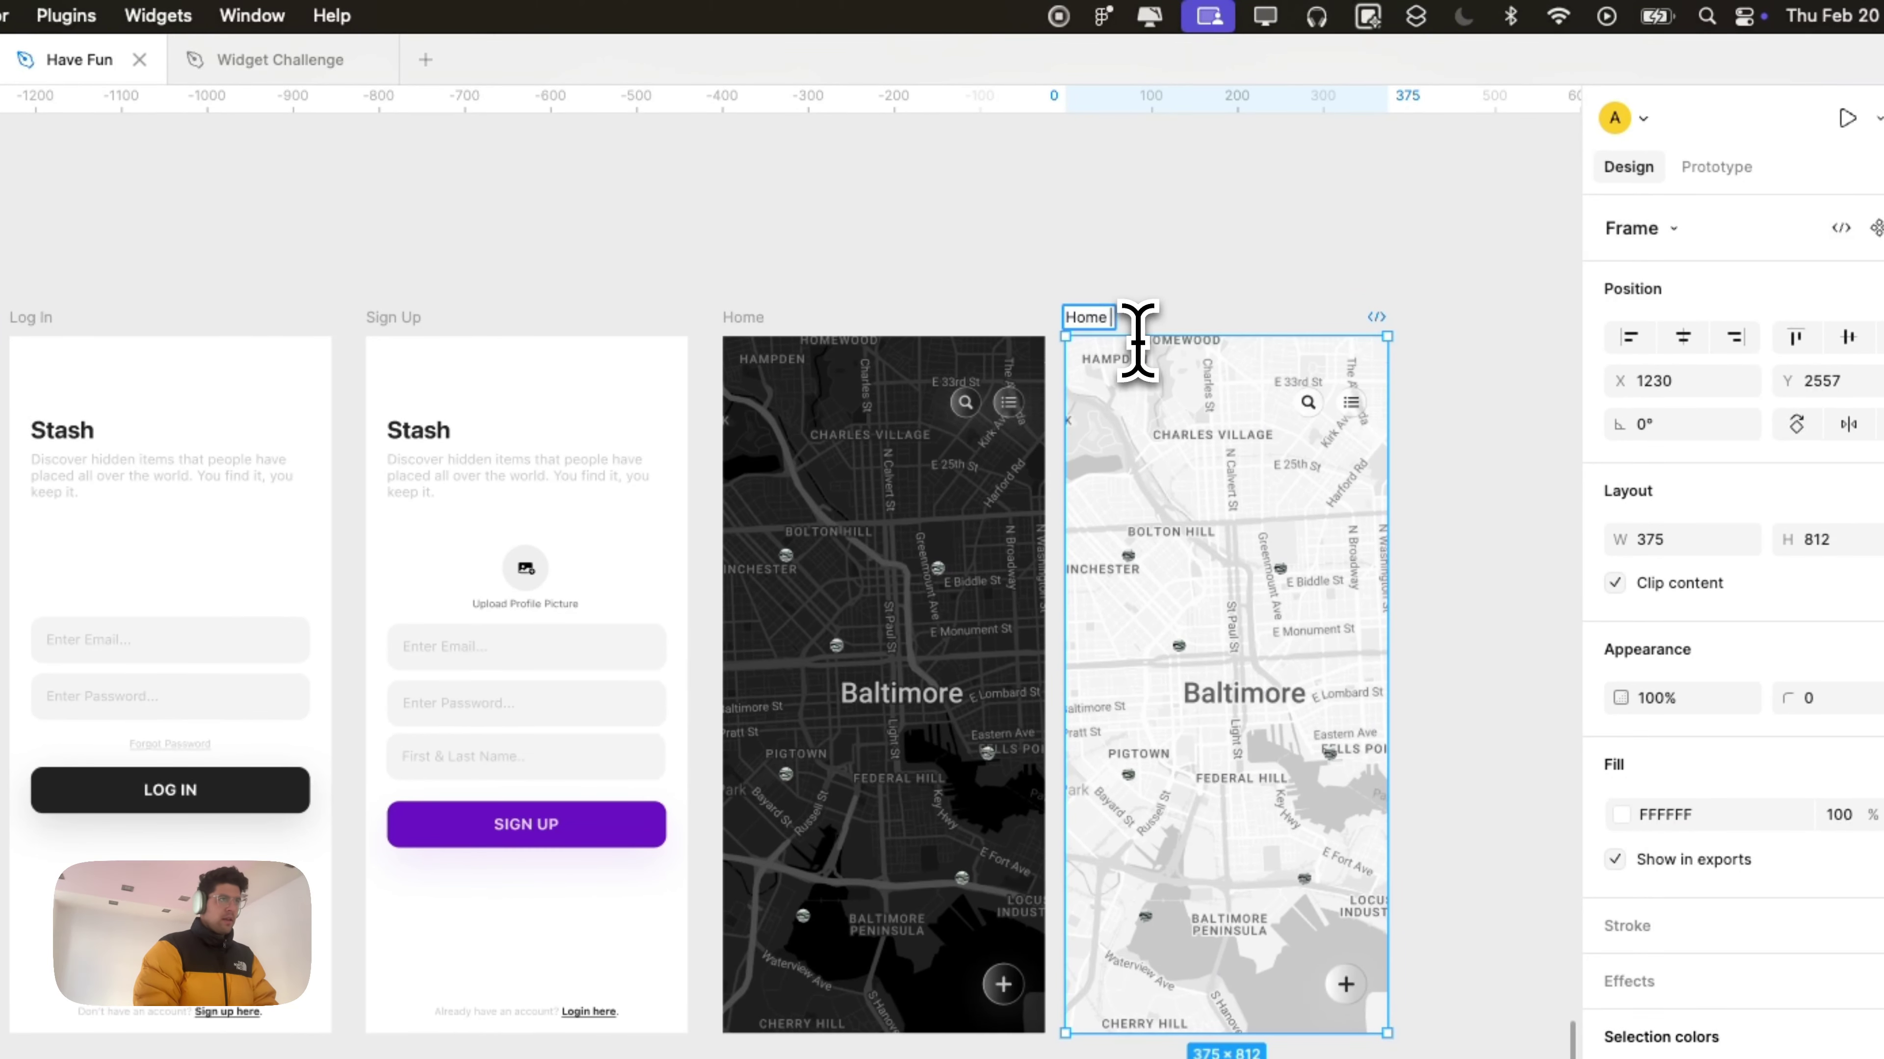
{"action": "key", "text": "Return"}
Step: Rename the dark Home frame as Home - Map Dark
{"action": "scroll", "coordinate": [1137, 341], "scroll_direction": "left", "scroll_amount": 10}
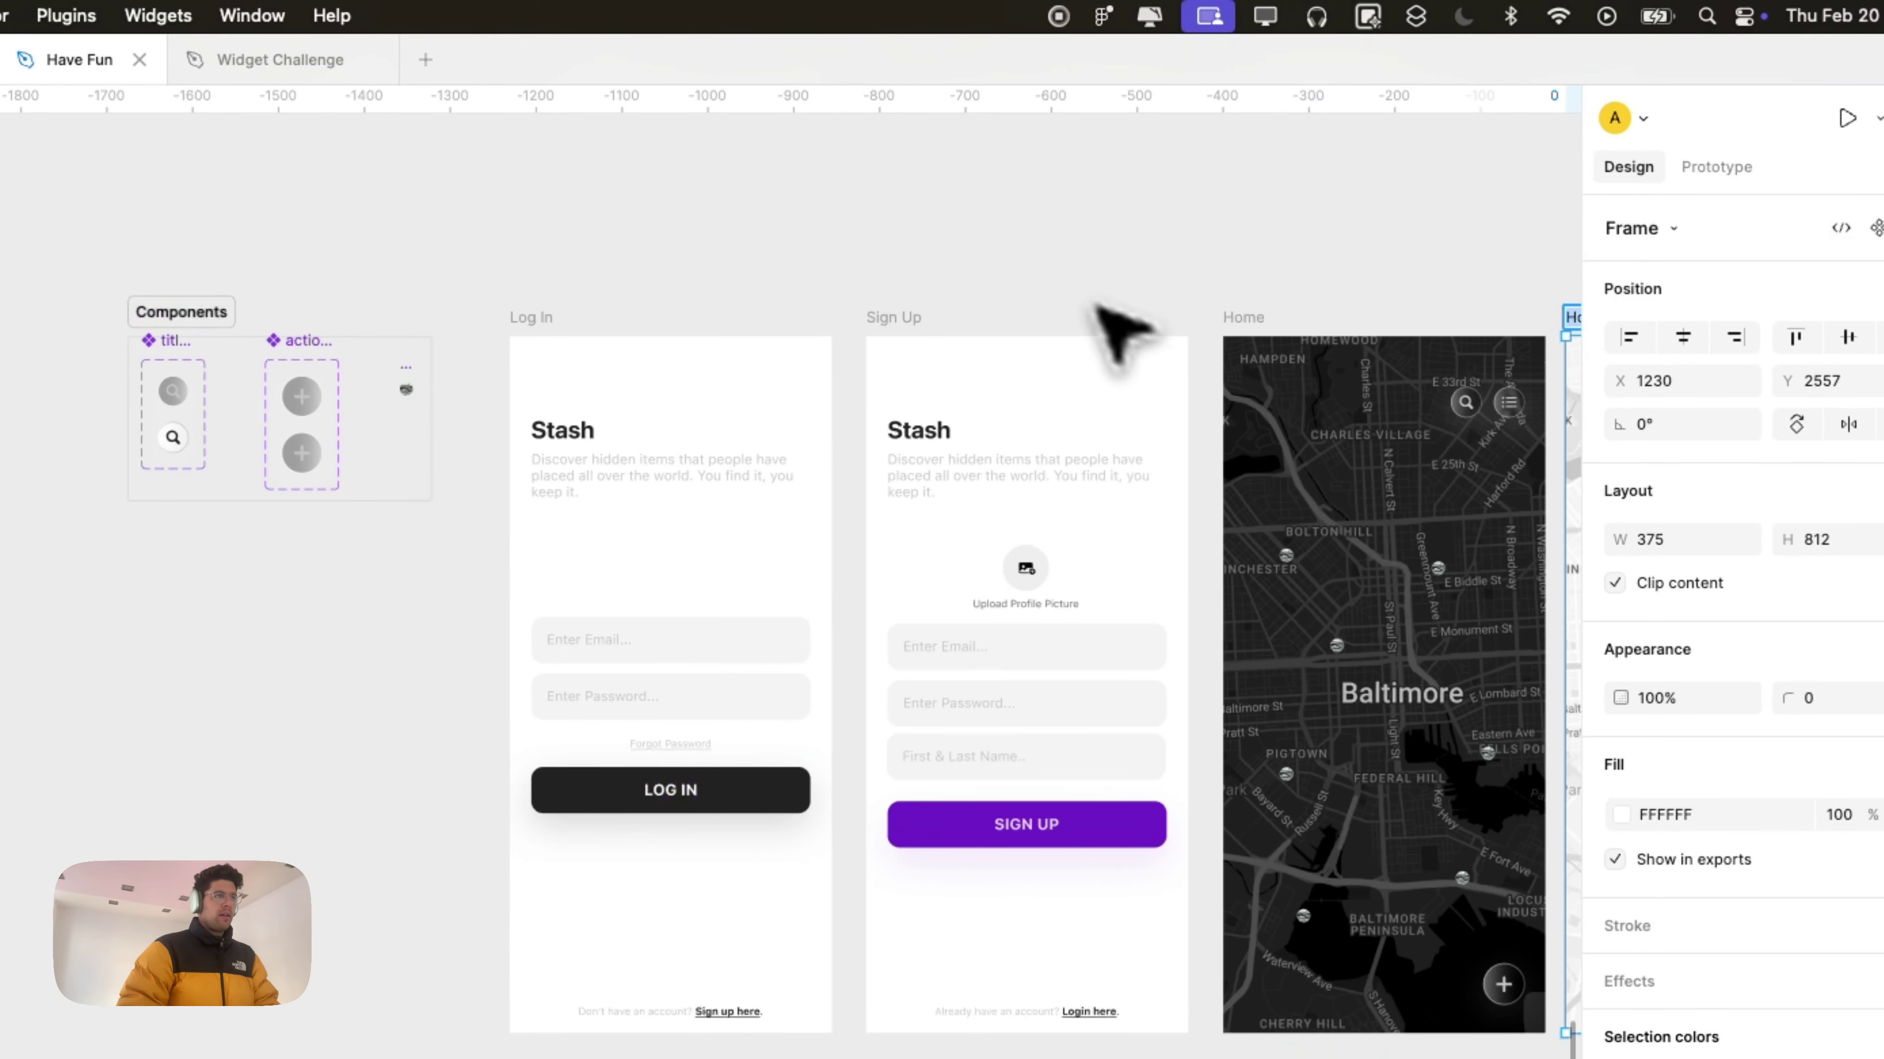
{"action": "left_click", "coordinate": [1244, 319]}
{"action": "double_click", "coordinate": [1310, 318]}
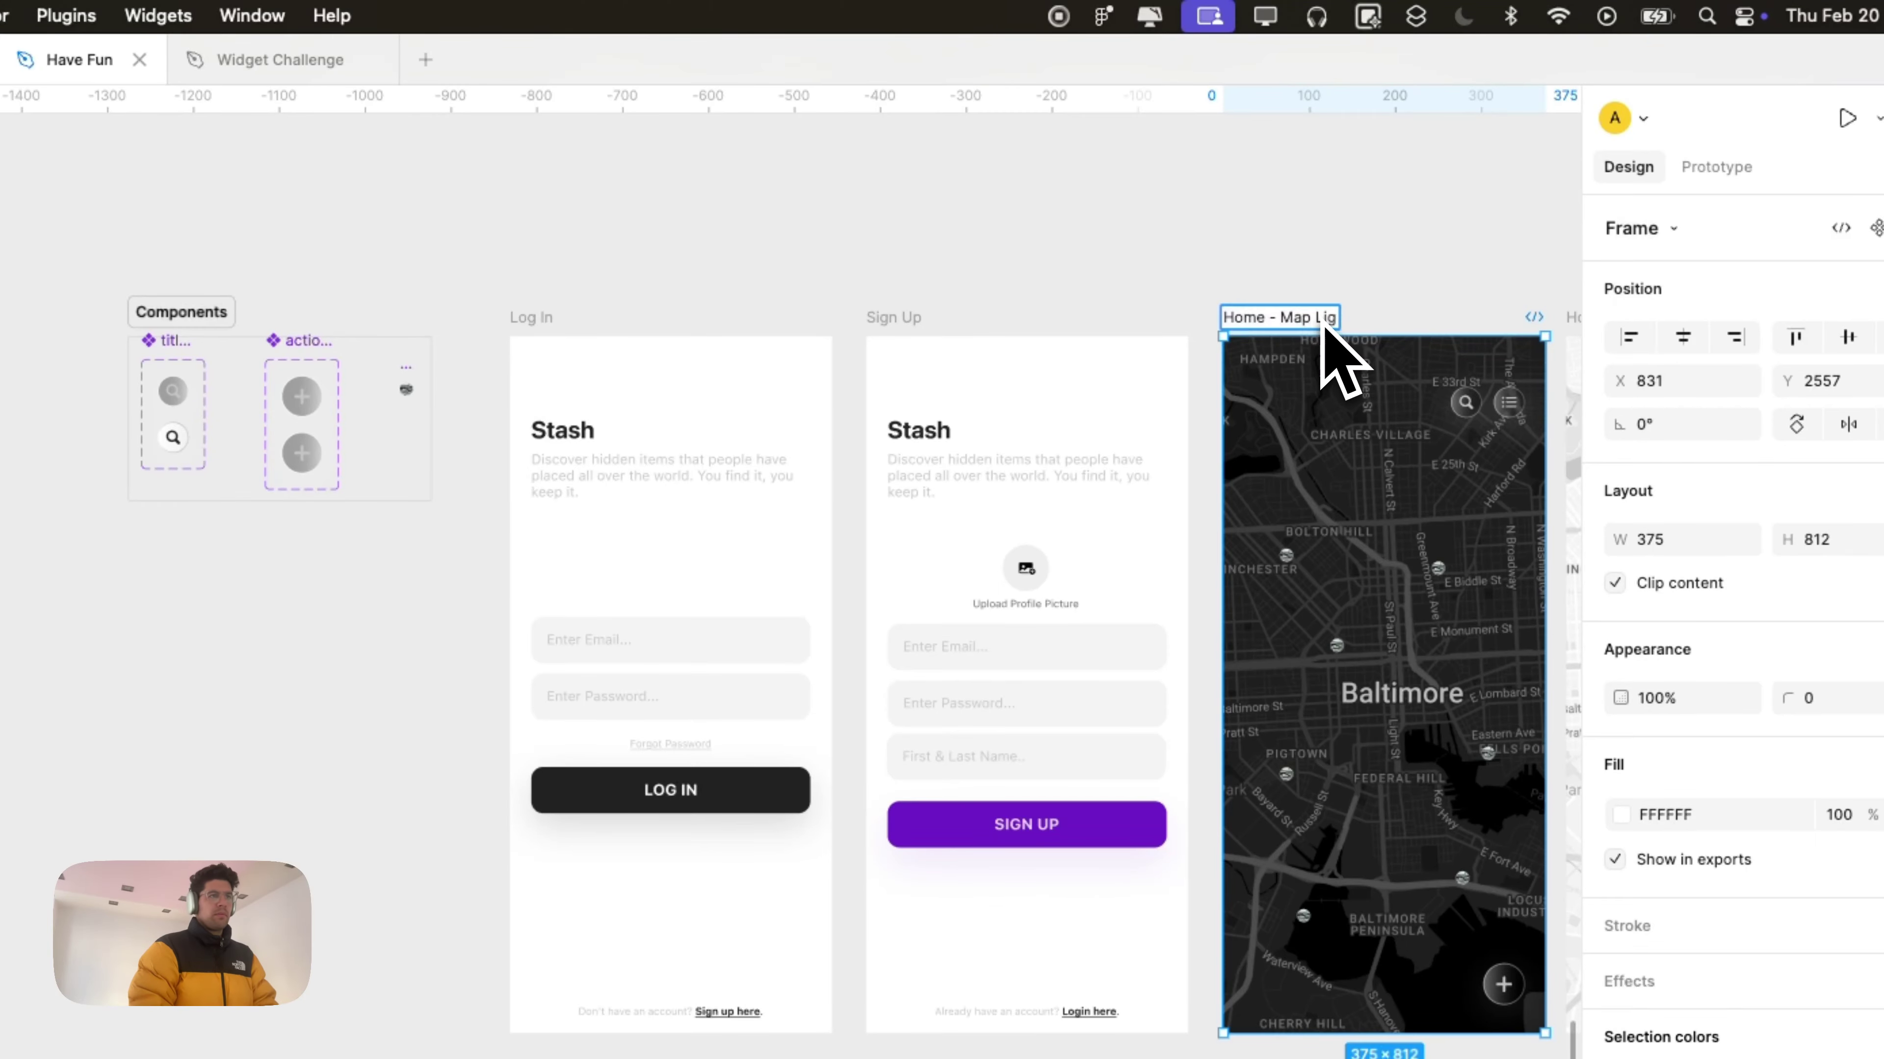
{"action": "key", "text": "Return"}
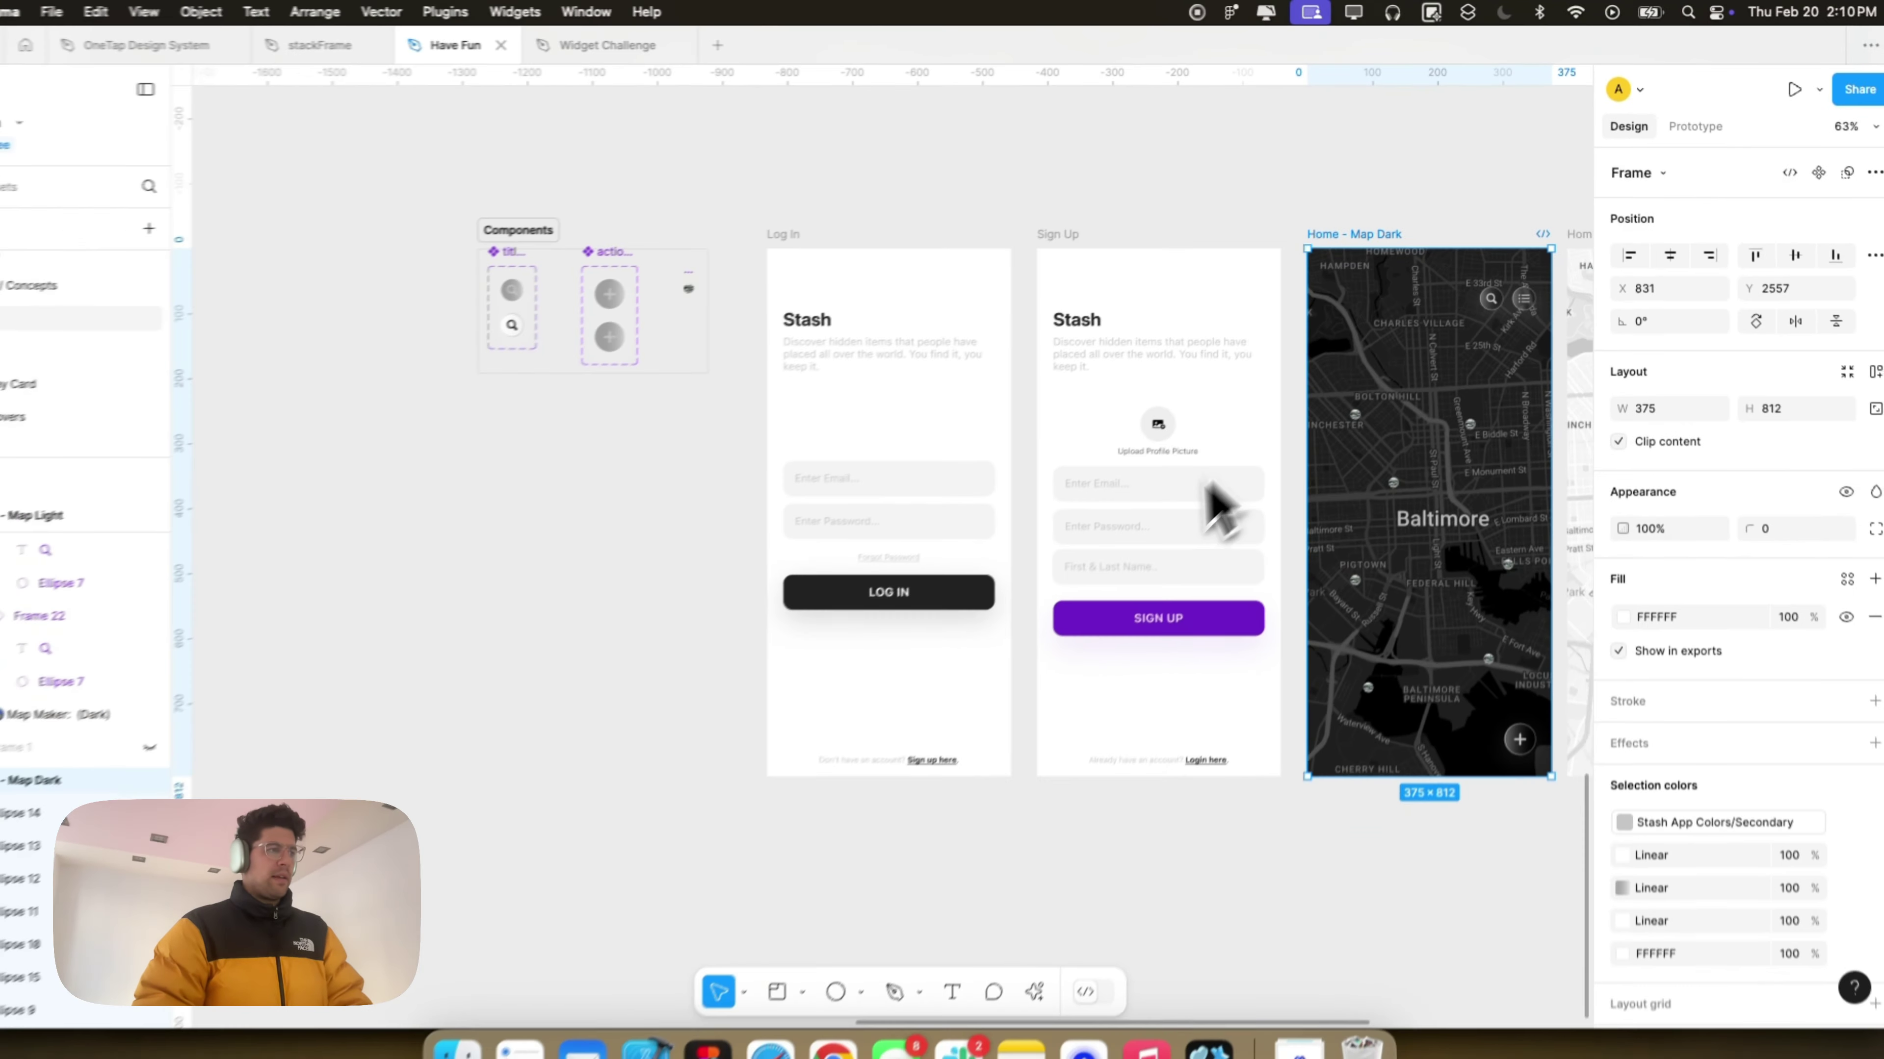
{"action": "scroll", "coordinate": [1179, 536], "scroll_direction": "right", "scroll_amount": 5}
{"action": "scroll", "coordinate": [1168, 513], "scroll_direction": "left", "scroll_amount": 2}
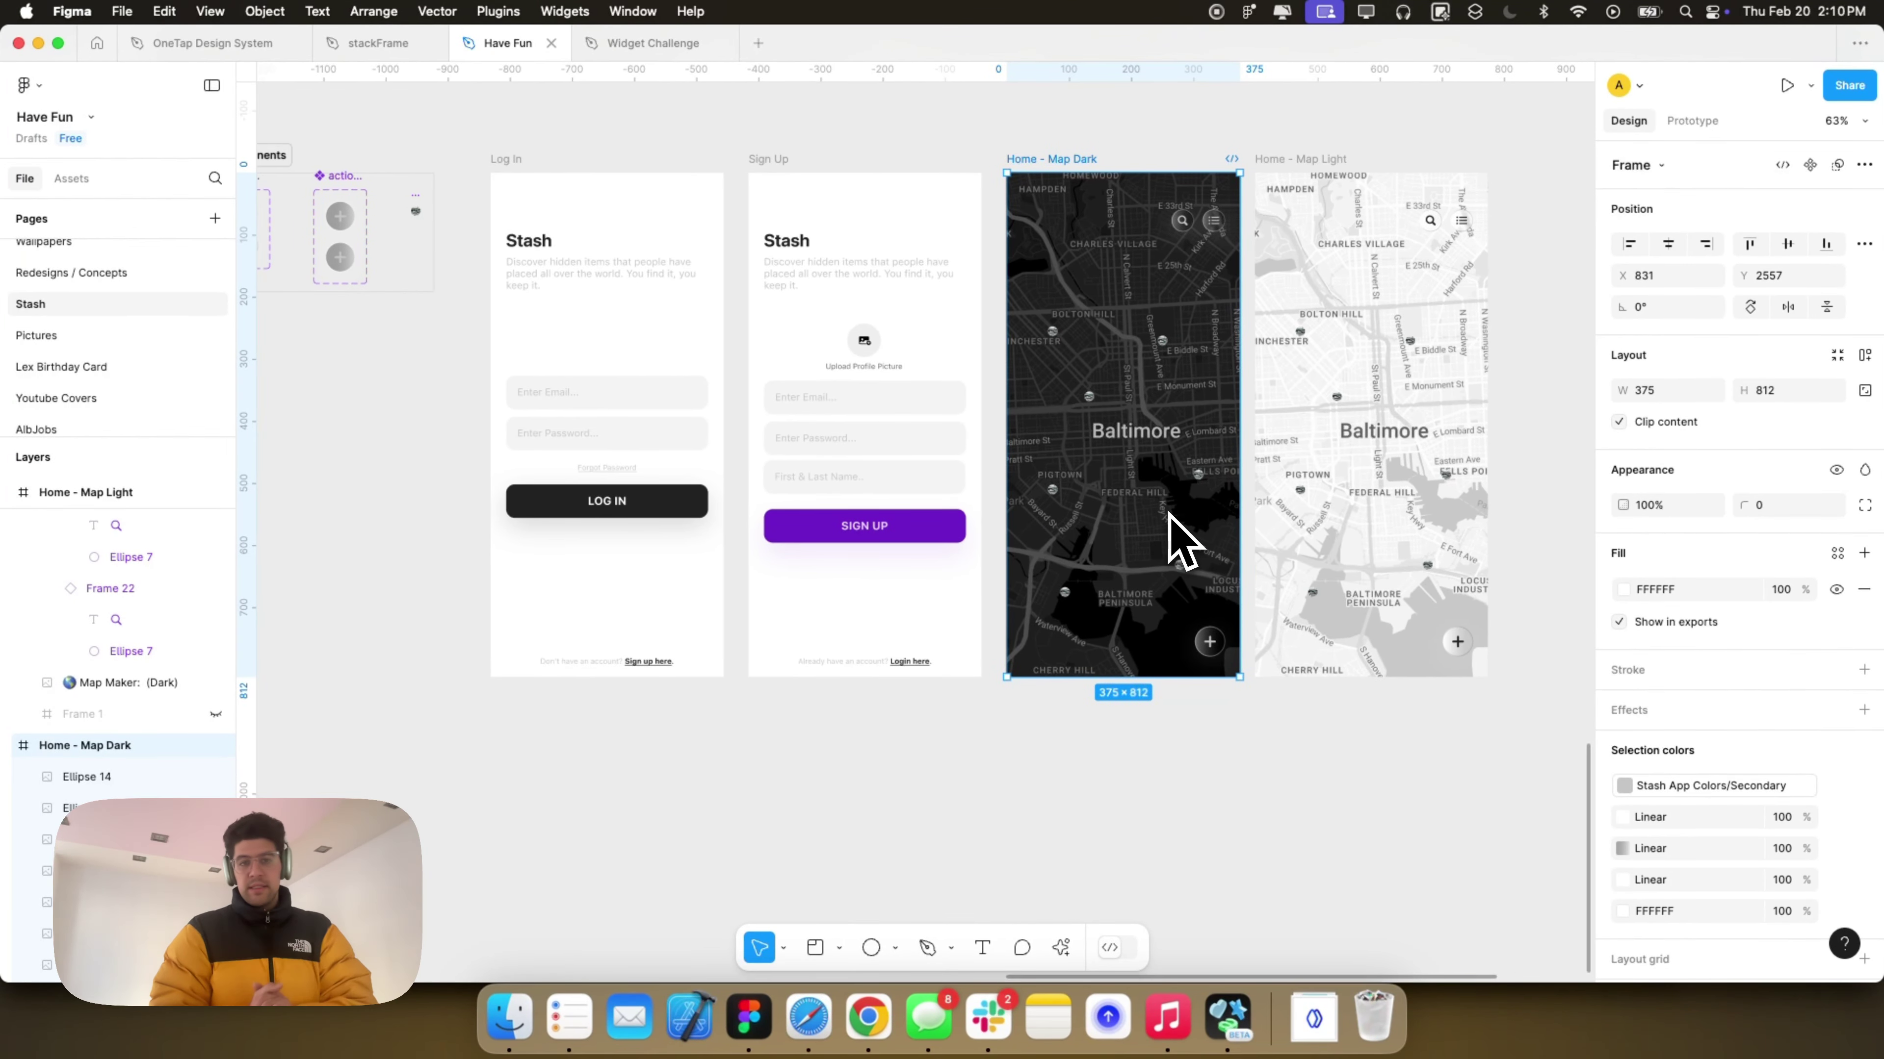